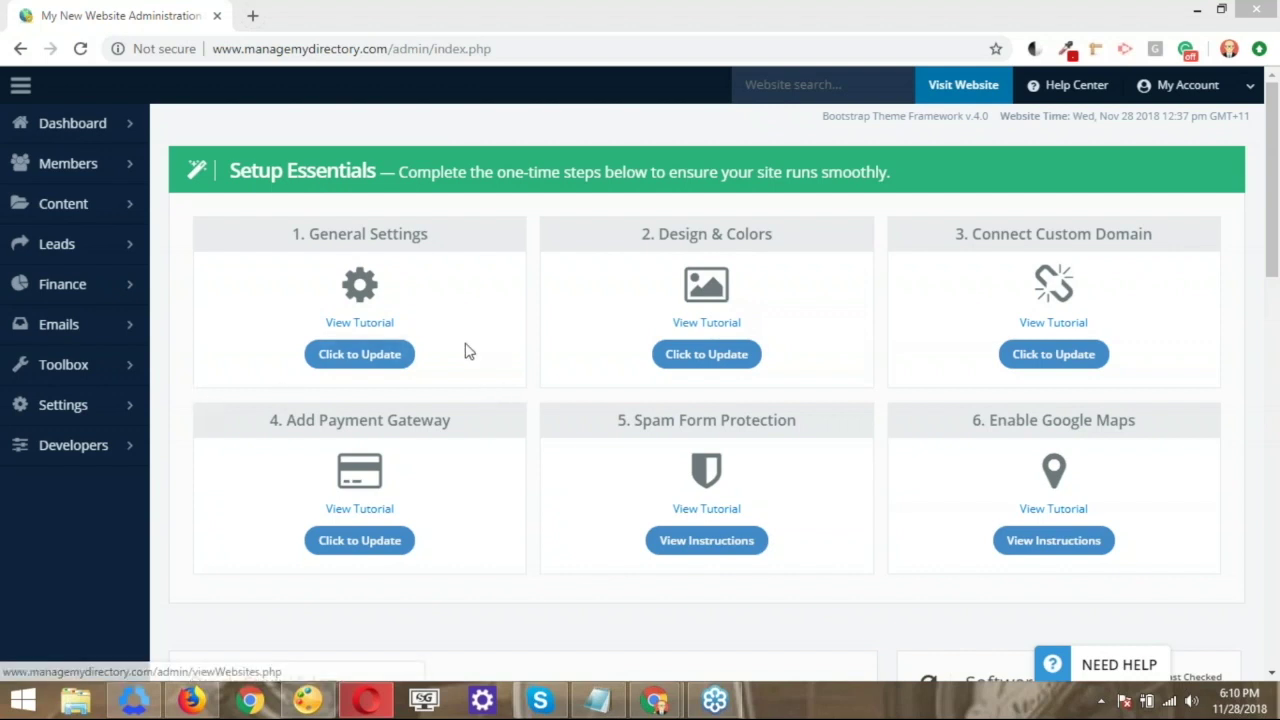
- Open the Configuration section of the website's General Settings
mouse_move(129, 417)
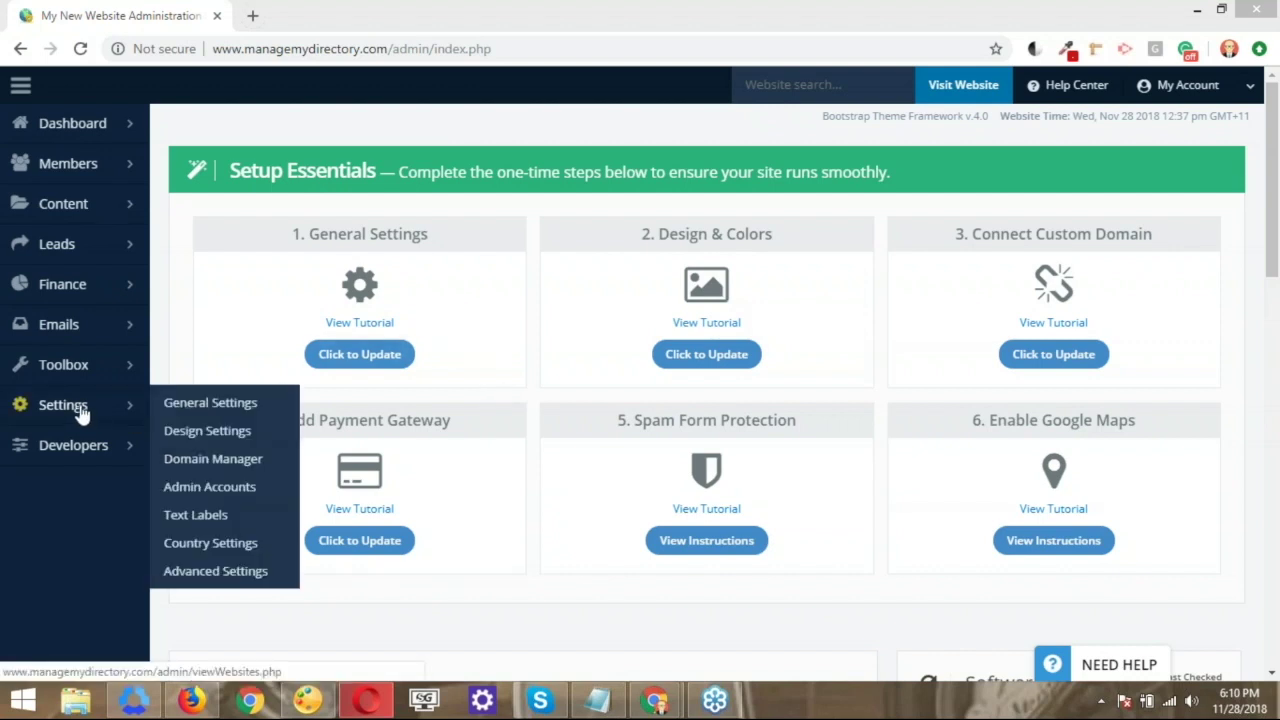
left_click(210, 405)
left_click(210, 405)
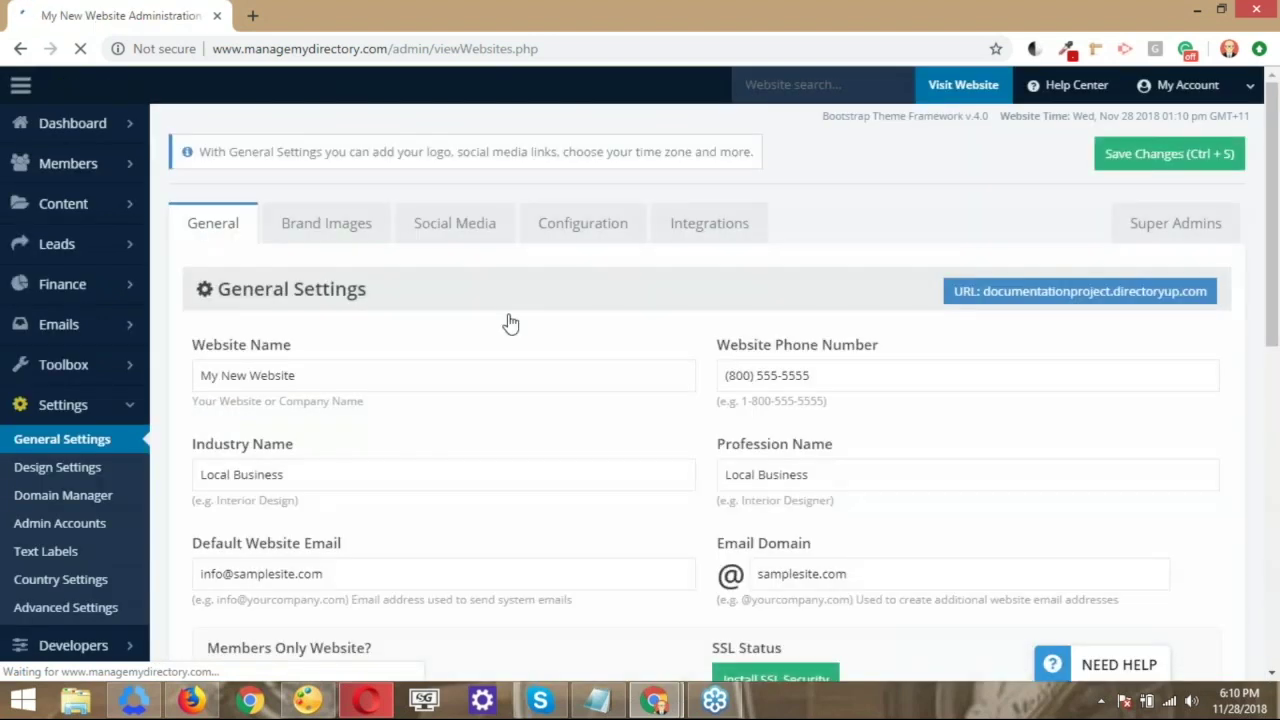
left_click(560, 234)
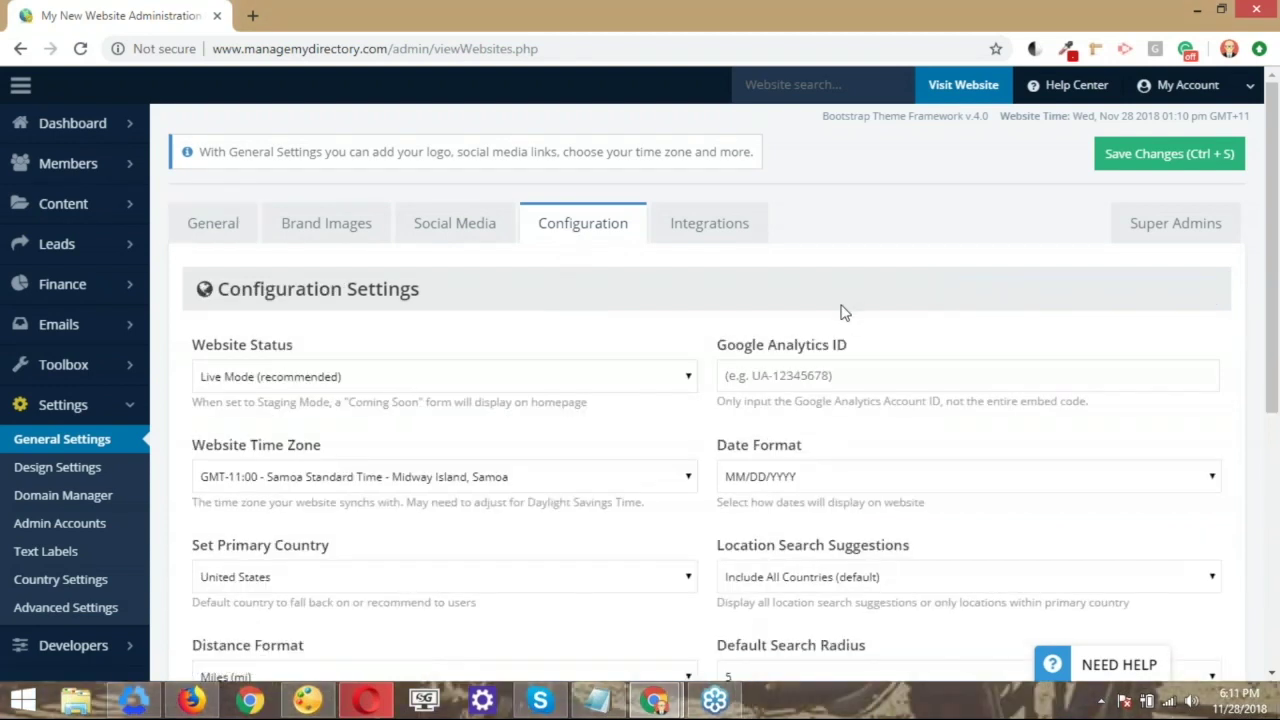
- Review the available Website Status options in the configuration settings without changing the selection
scroll(843, 335, "down", 1)
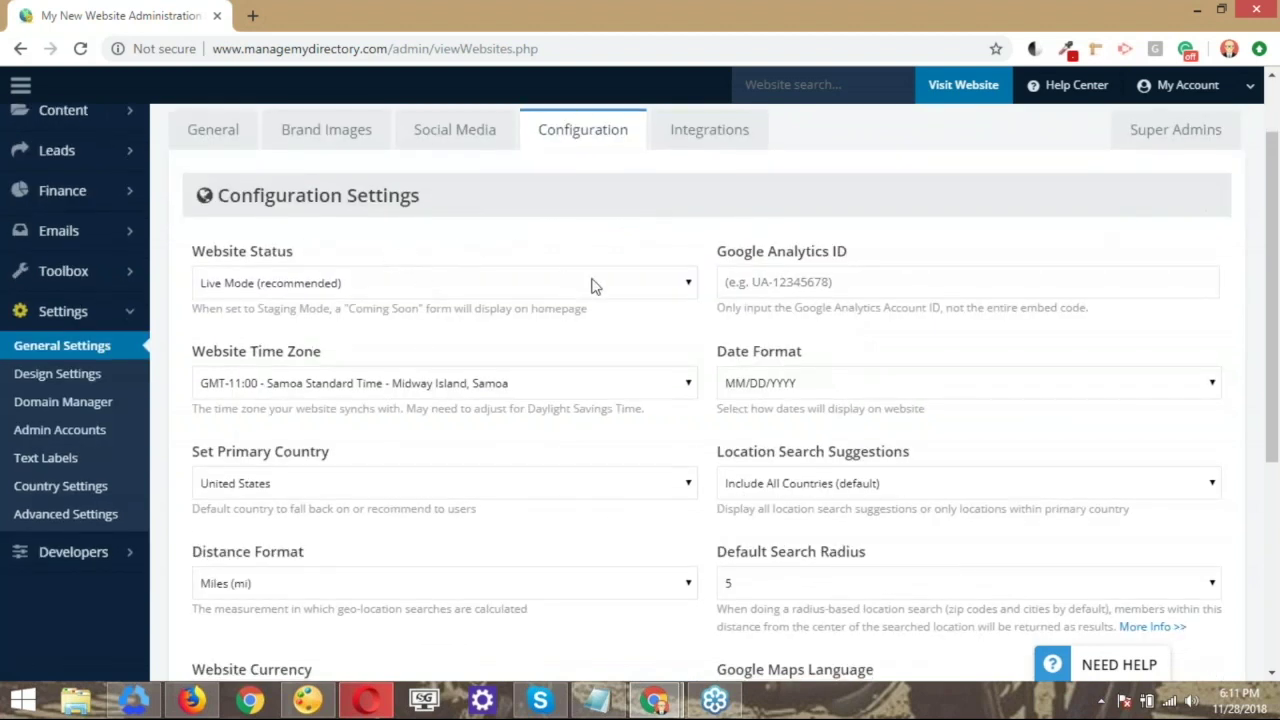
left_click(623, 295)
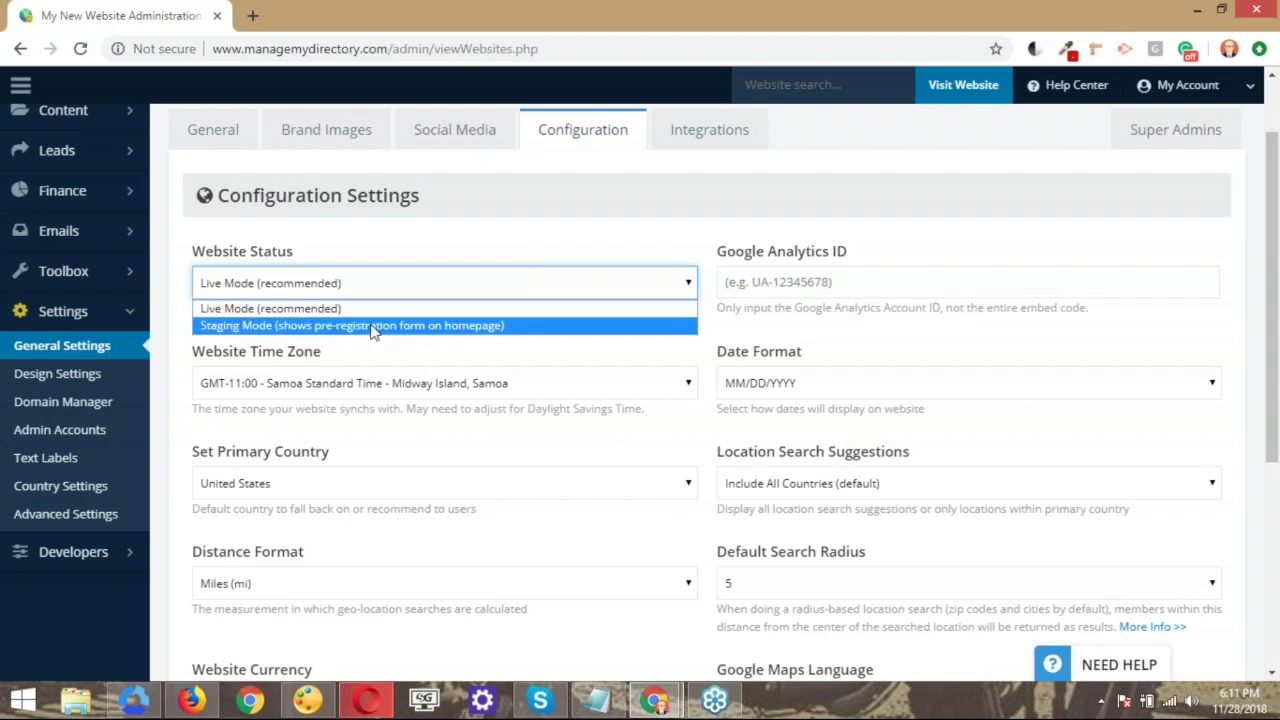
left_click(631, 247)
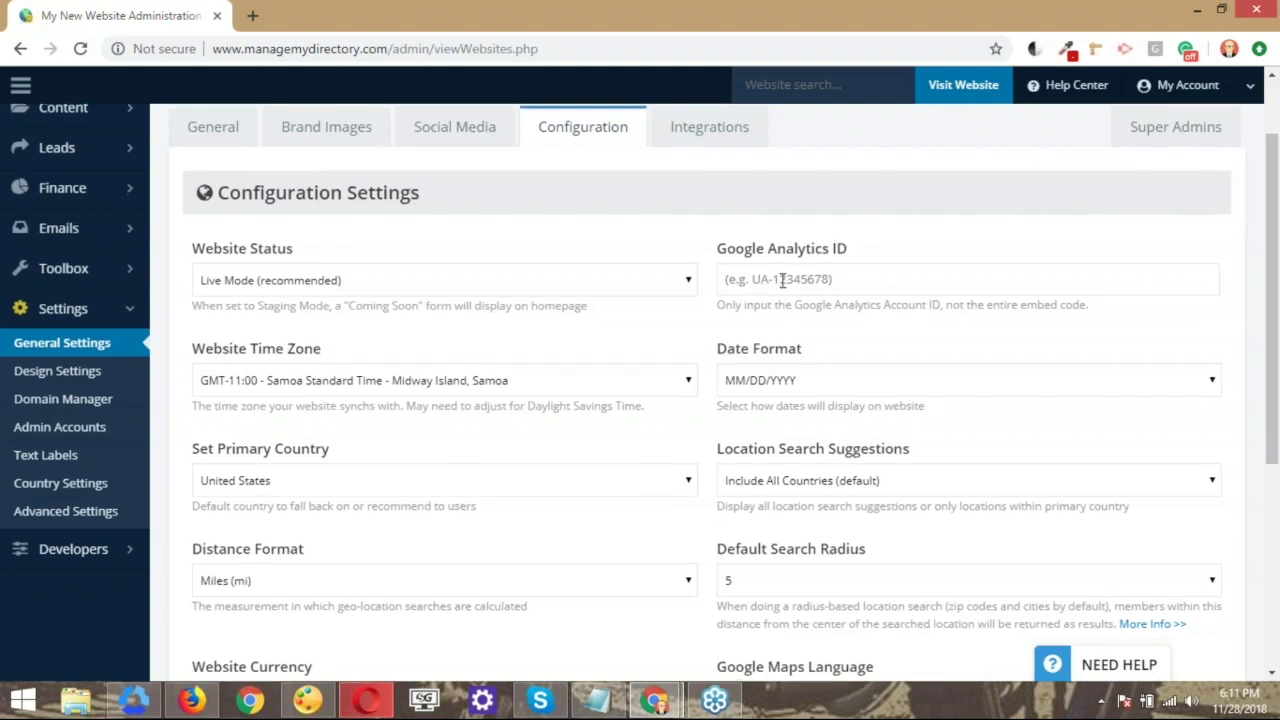
- Look through the Website Time Zone and Date Format choices, leaving both selections as they are
scroll(782, 281, "down", 2)
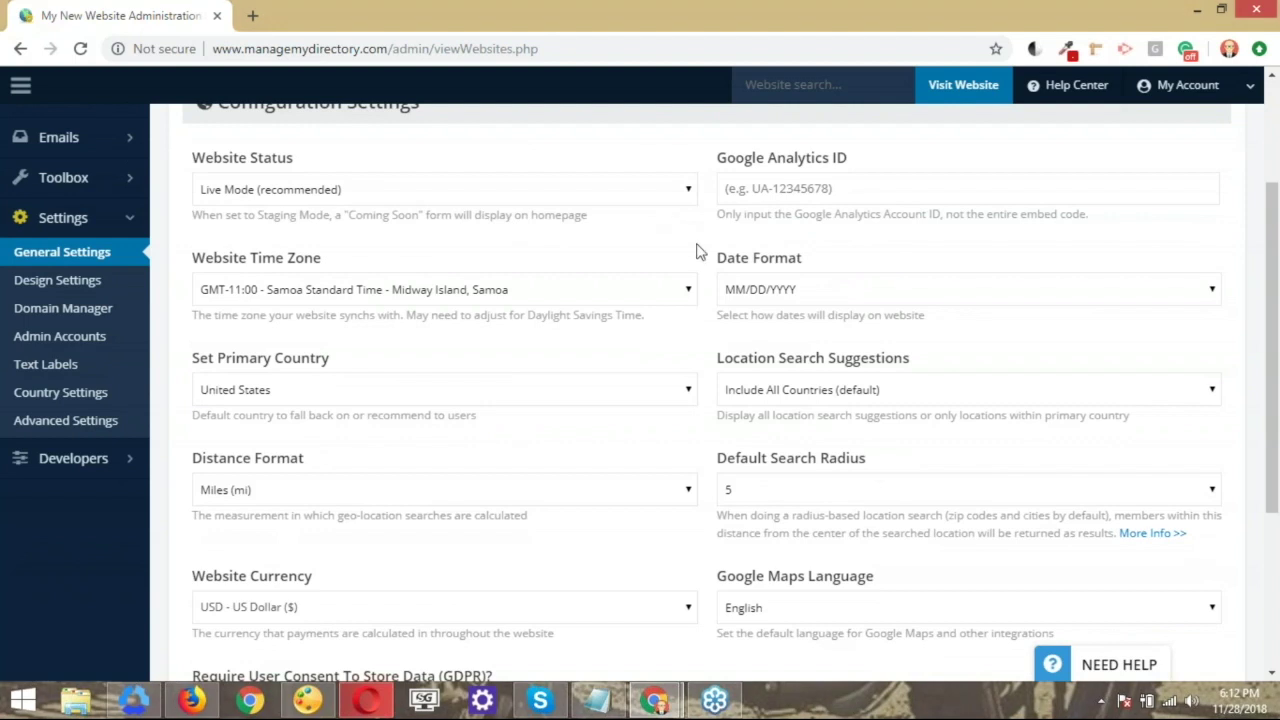
left_click(490, 289)
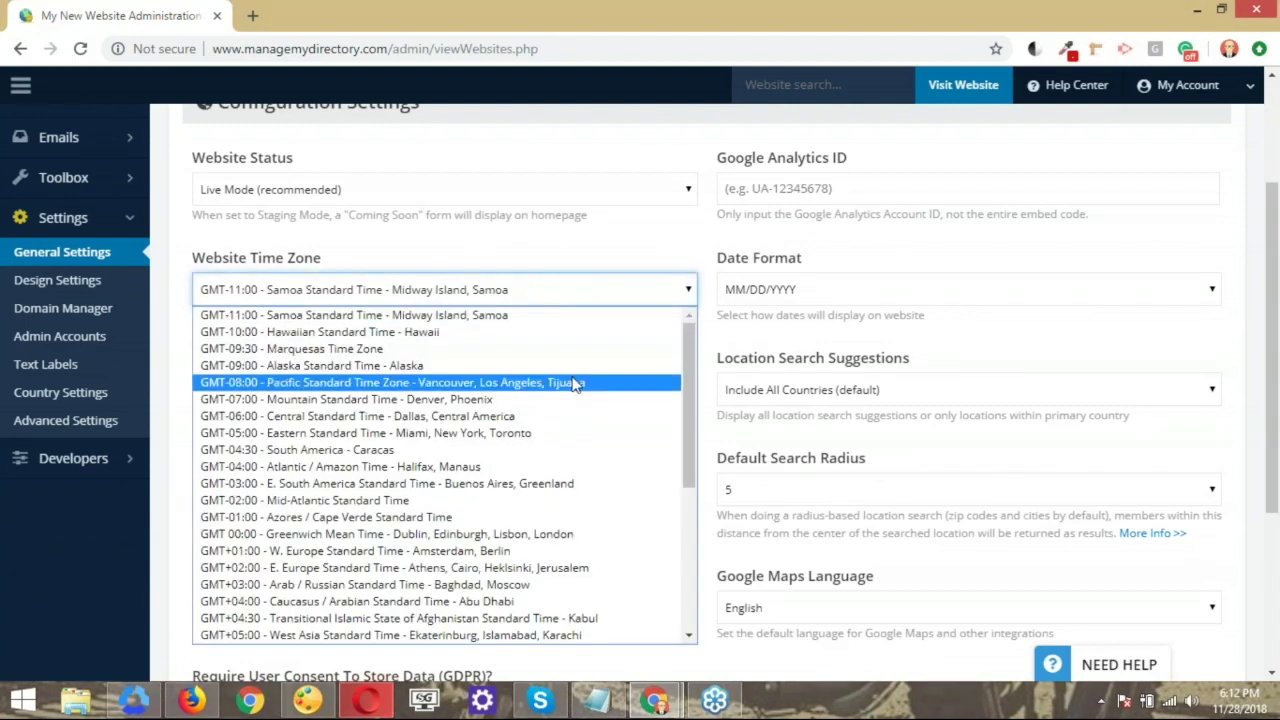
scroll(694, 410, "down", 2)
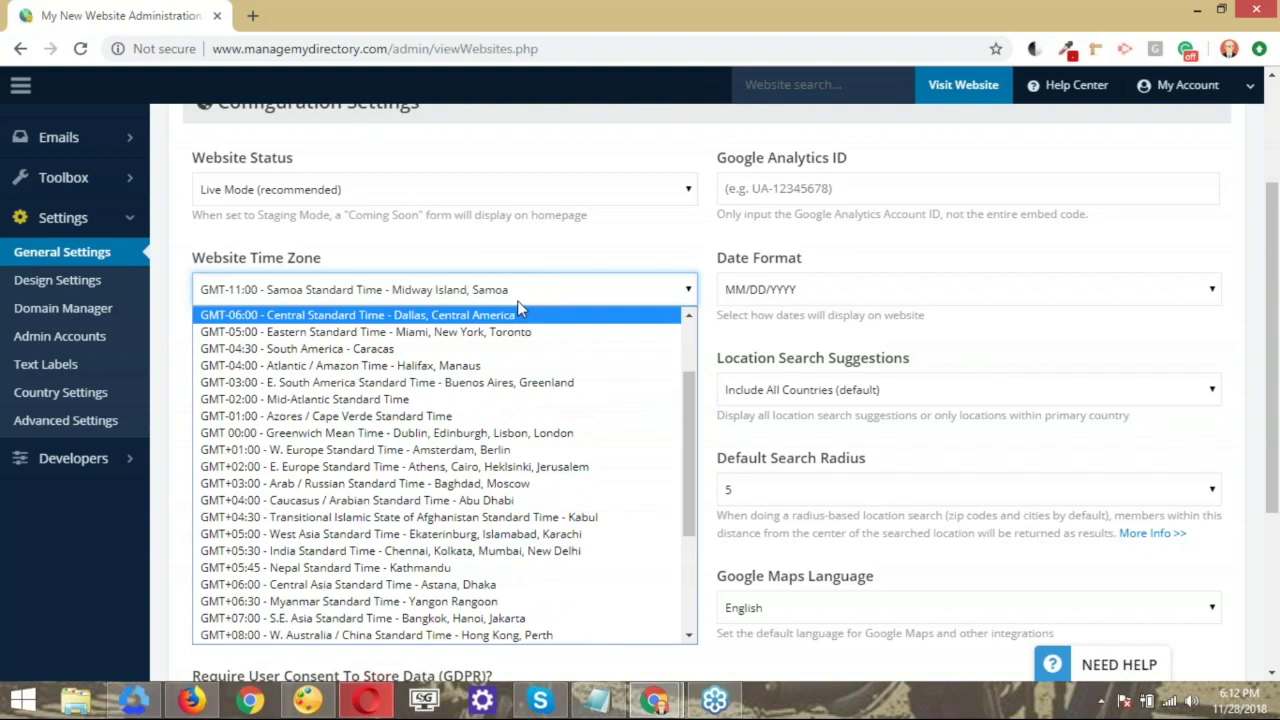
left_click(686, 240)
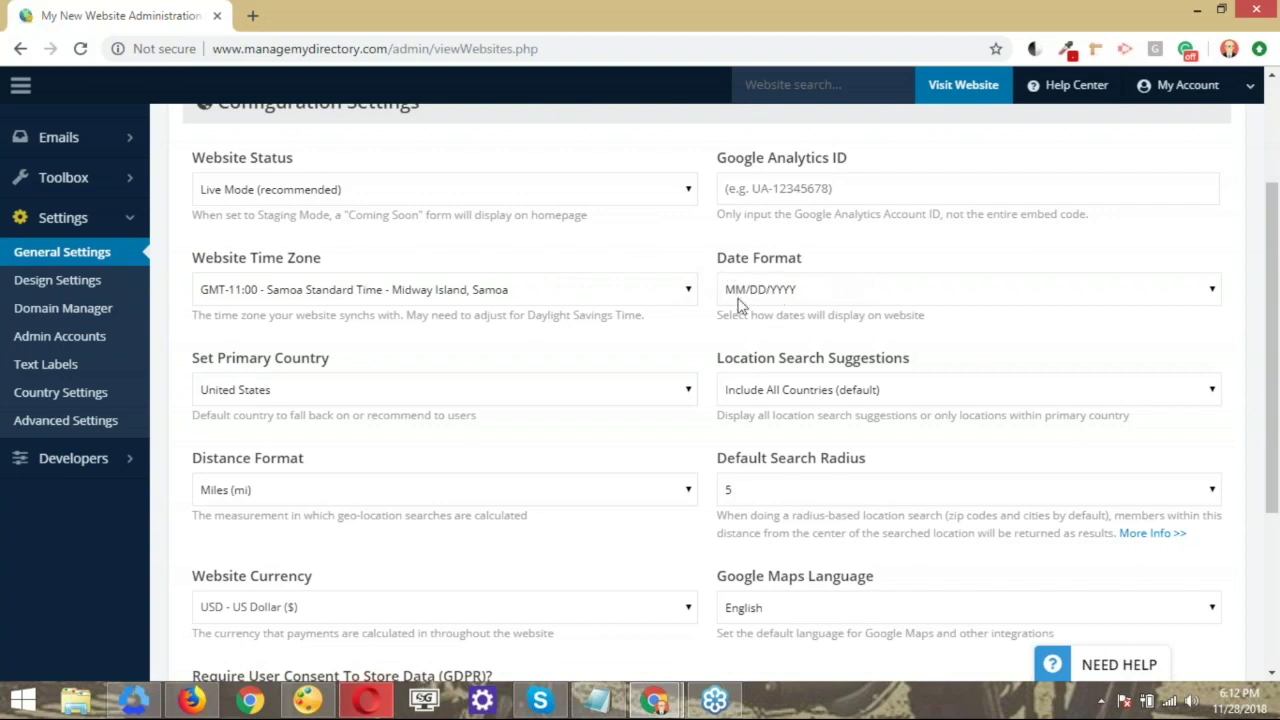
left_click(788, 298)
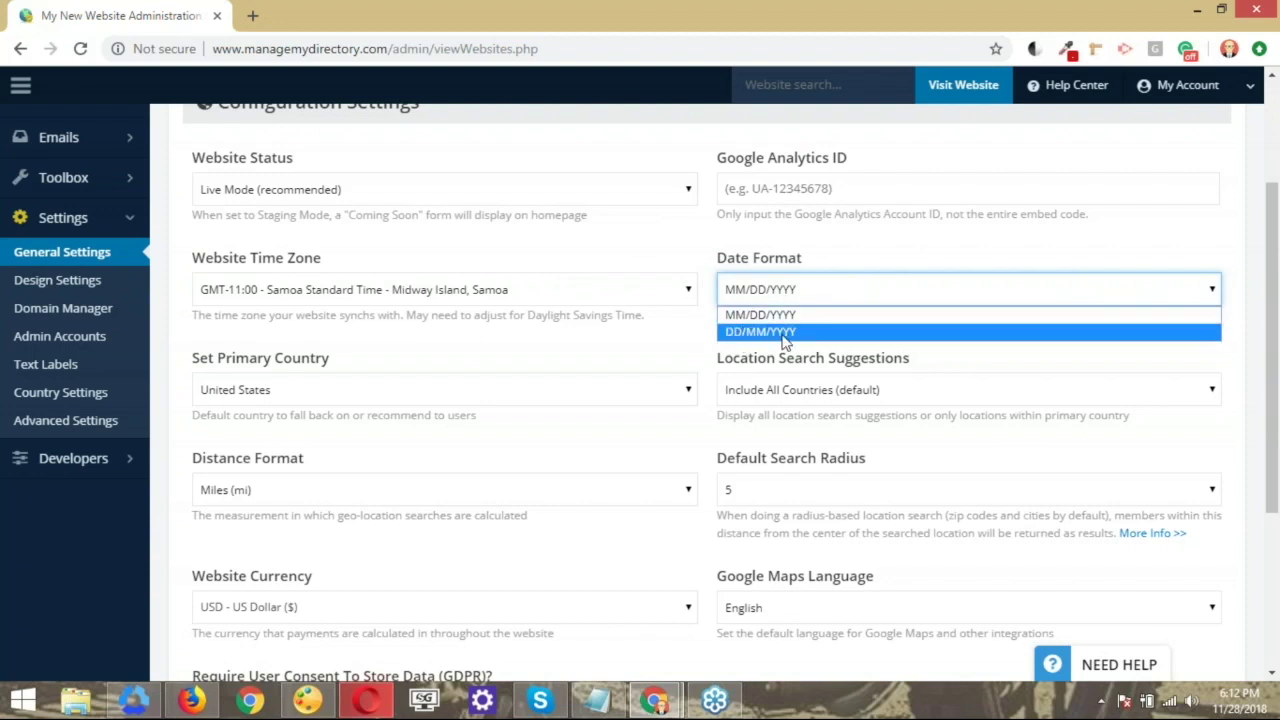
left_click(675, 305)
- Check the choices for the primary country and for Location Search Suggestions, keeping the current selections
scroll(660, 308, "down", 1)
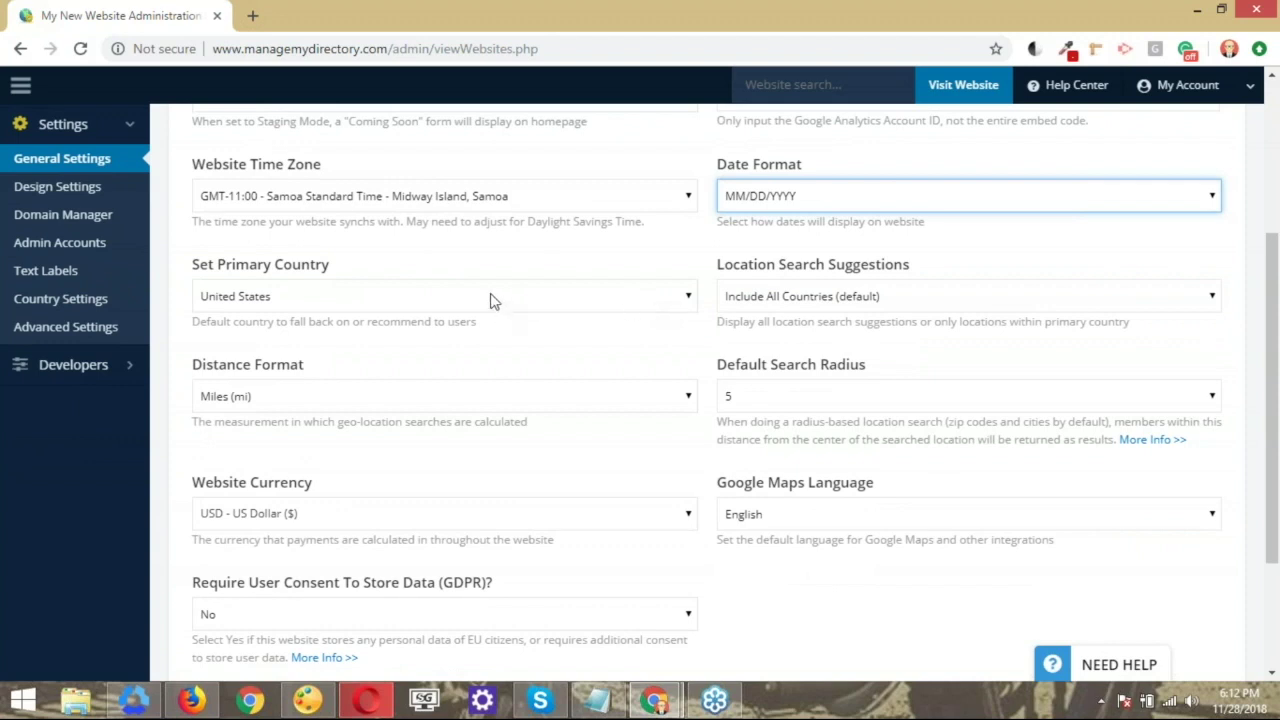
left_click(624, 306)
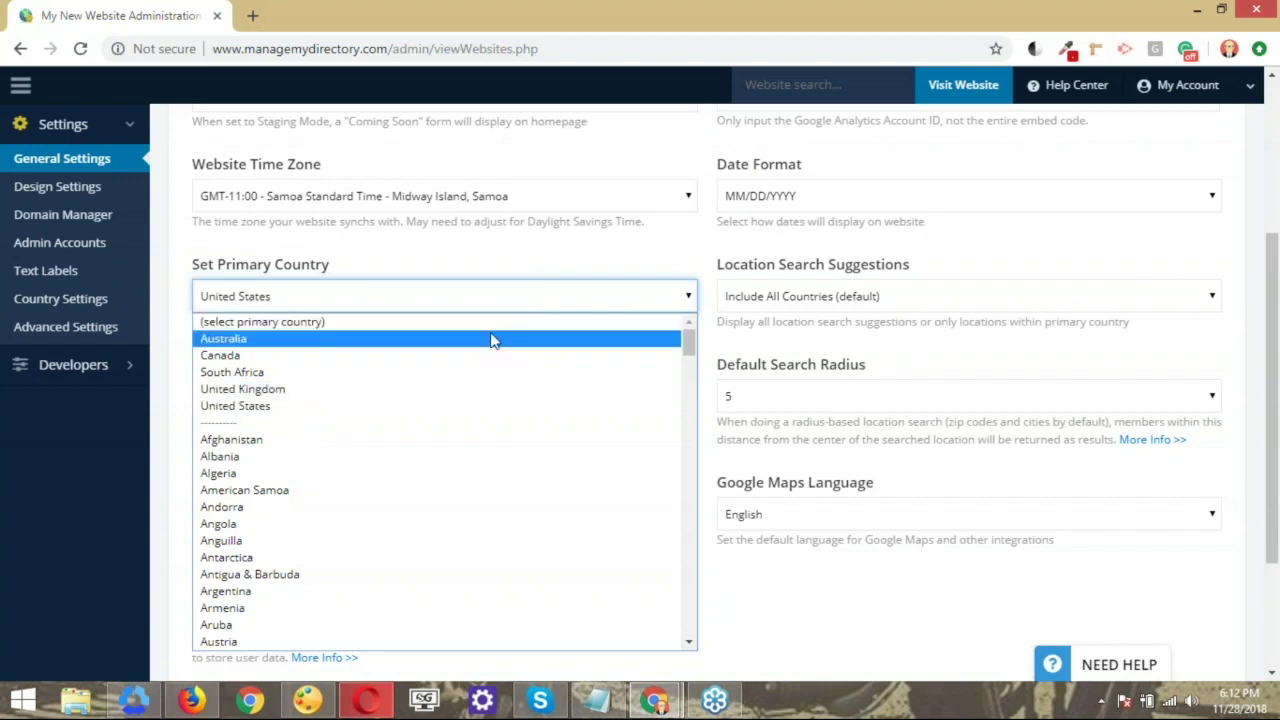
left_click(682, 266)
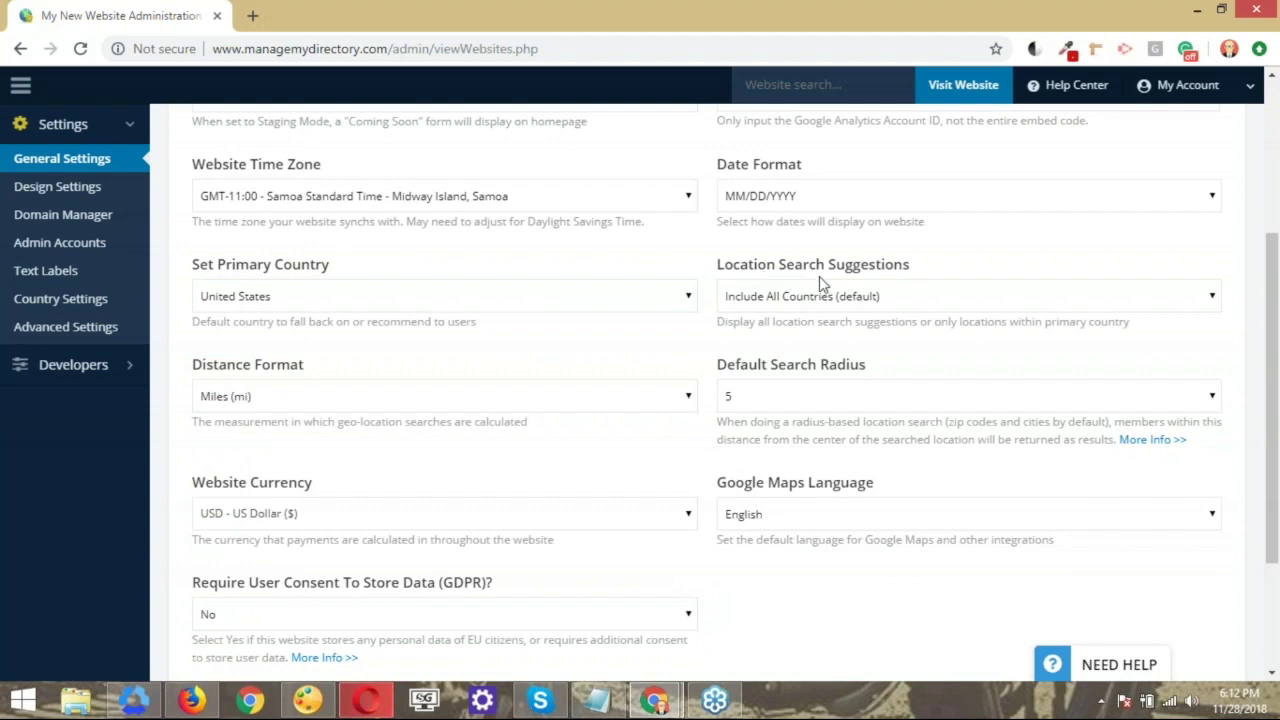
left_click(853, 300)
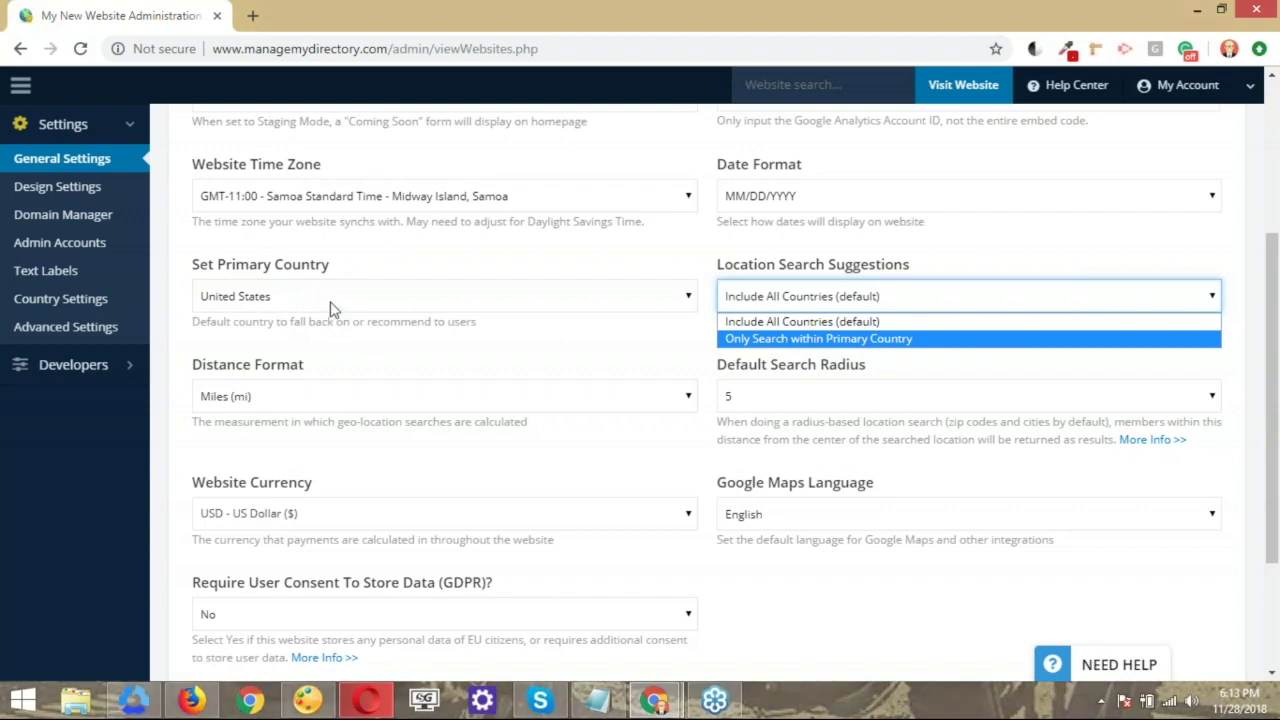
left_click(683, 346)
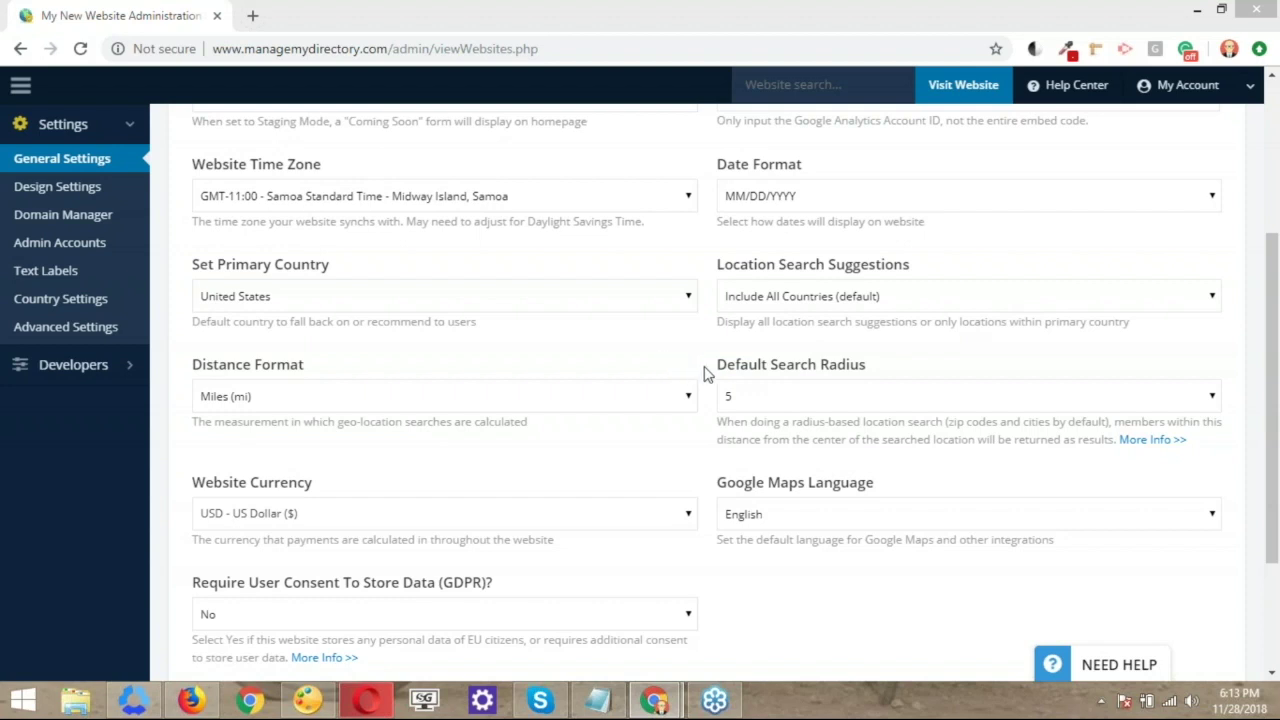
- Open the public website in a separate browser tab and view its homepage
scroll(704, 372, "up", 1)
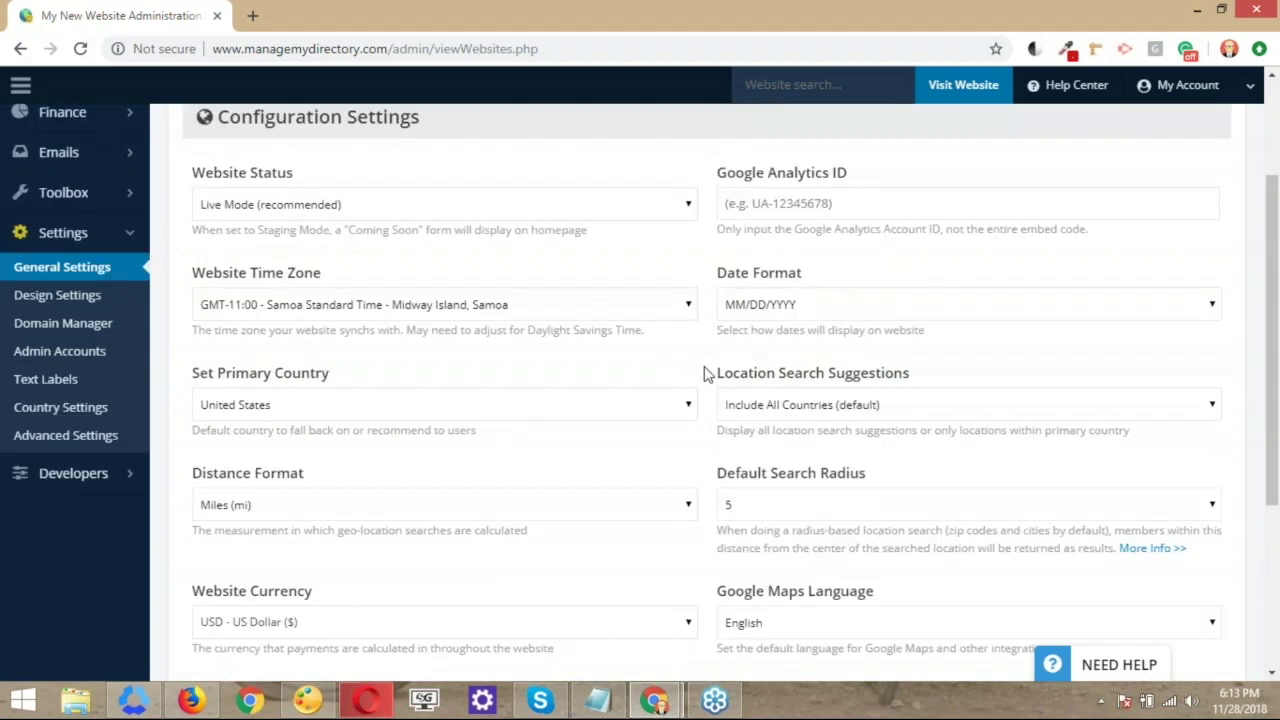
scroll(704, 372, "up", 2)
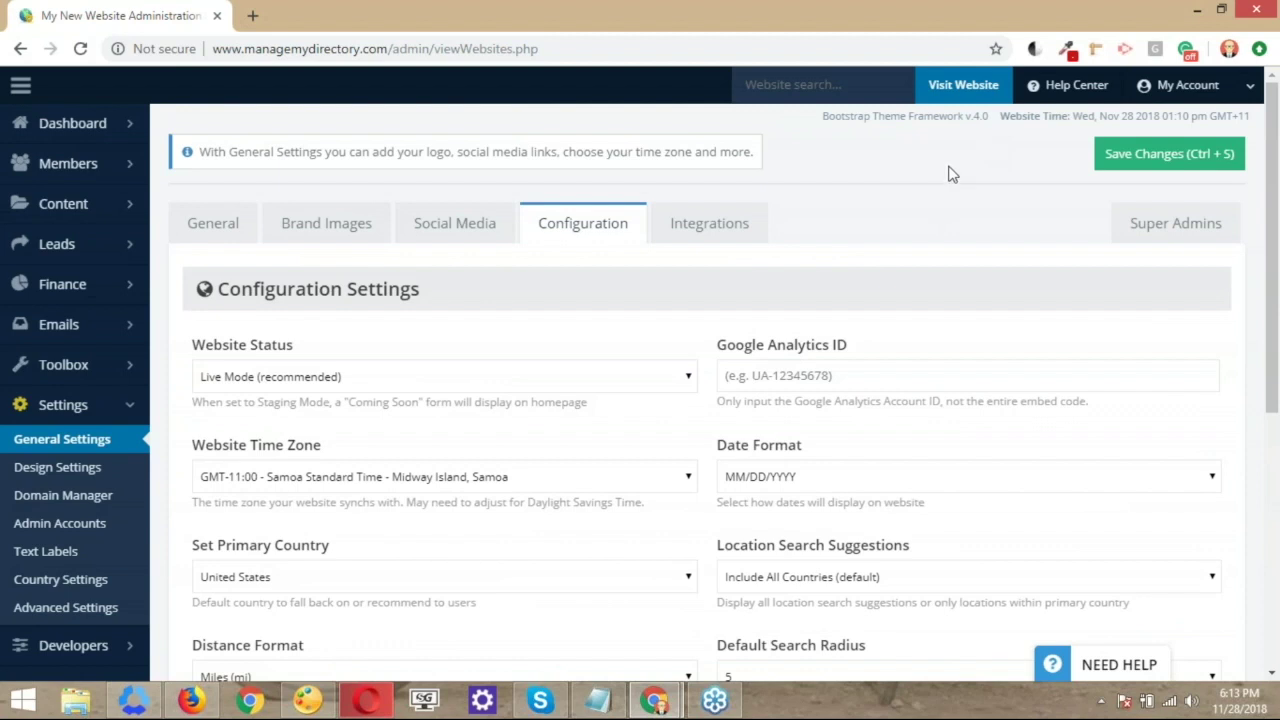
left_click(964, 88)
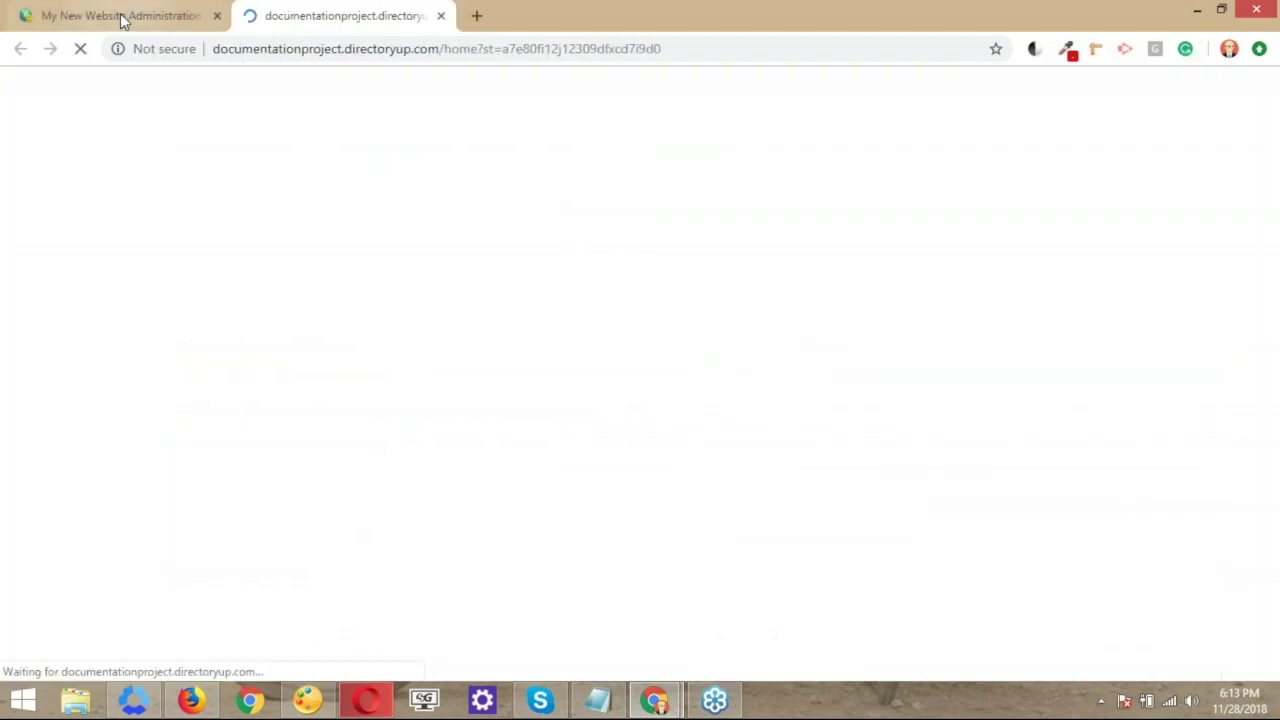
left_click(122, 15)
left_click(345, 15)
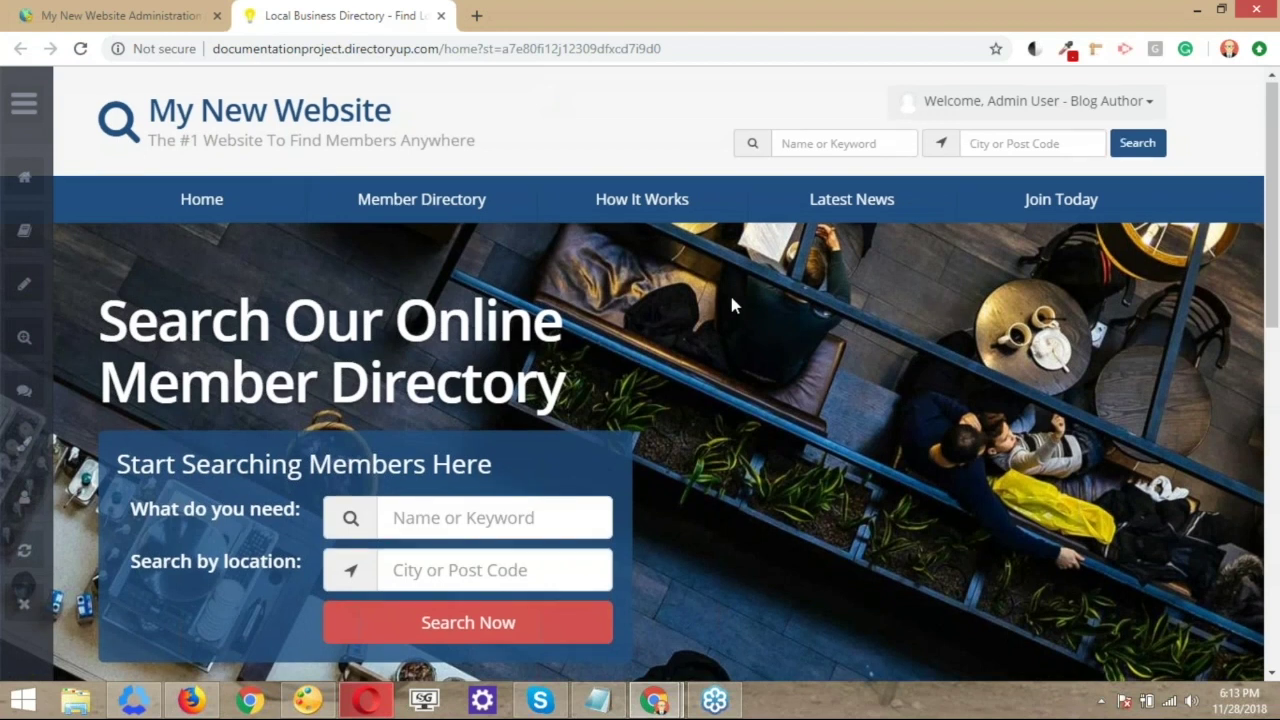
scroll(729, 291, "down", 1)
- Back in the admin settings, set Website Status to Staging Mode (shows pre-registration form on homepage) and save the changes
left_click(120, 15)
left_click(445, 376)
left_click(271, 420)
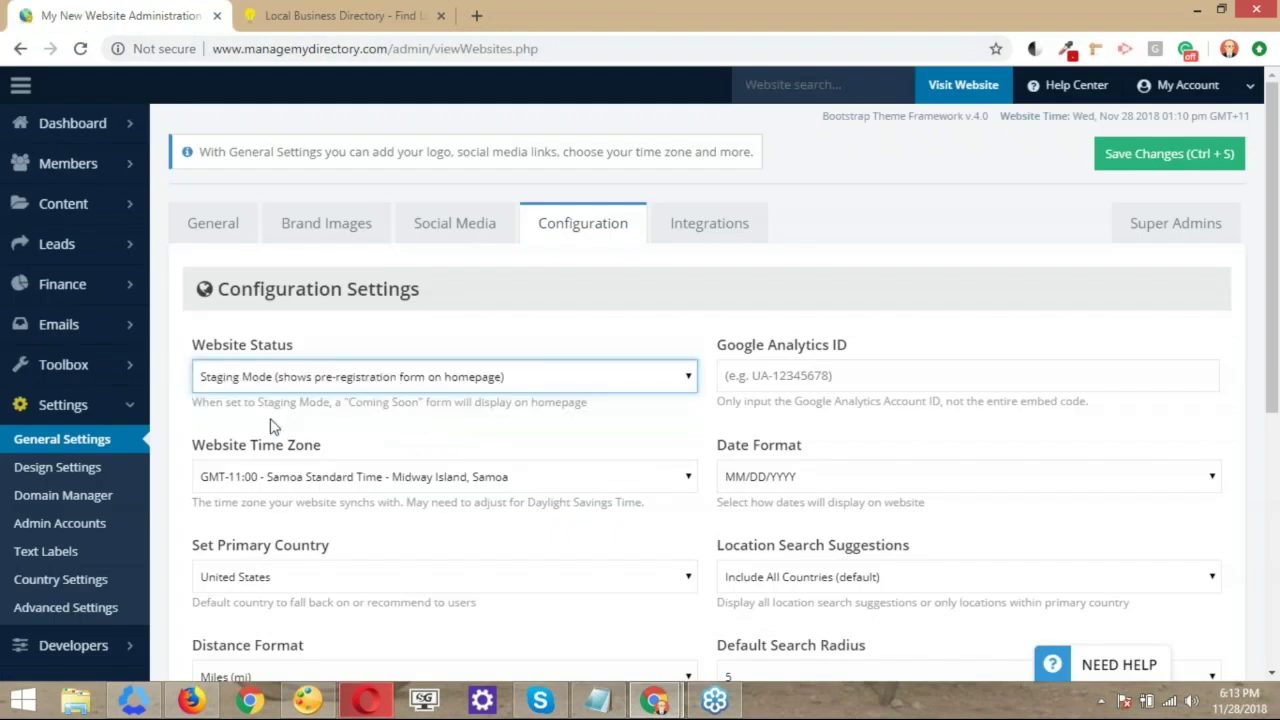
left_click(1169, 153)
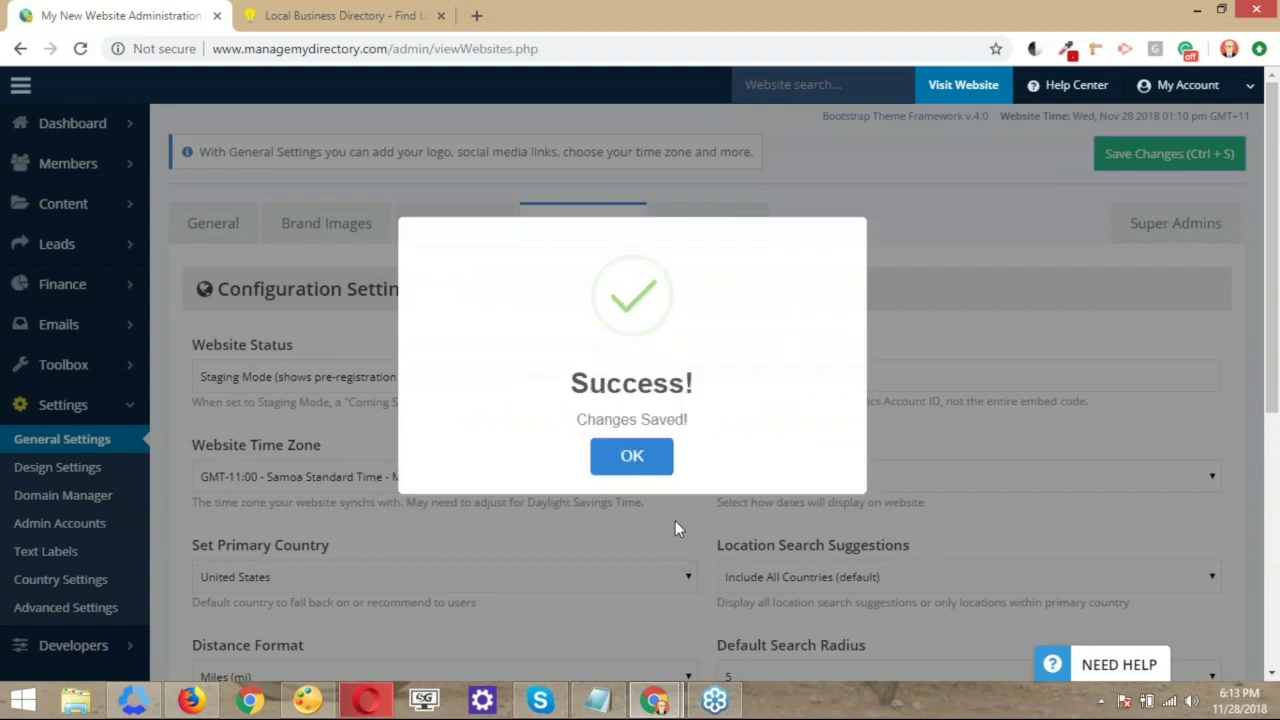
left_click(677, 529)
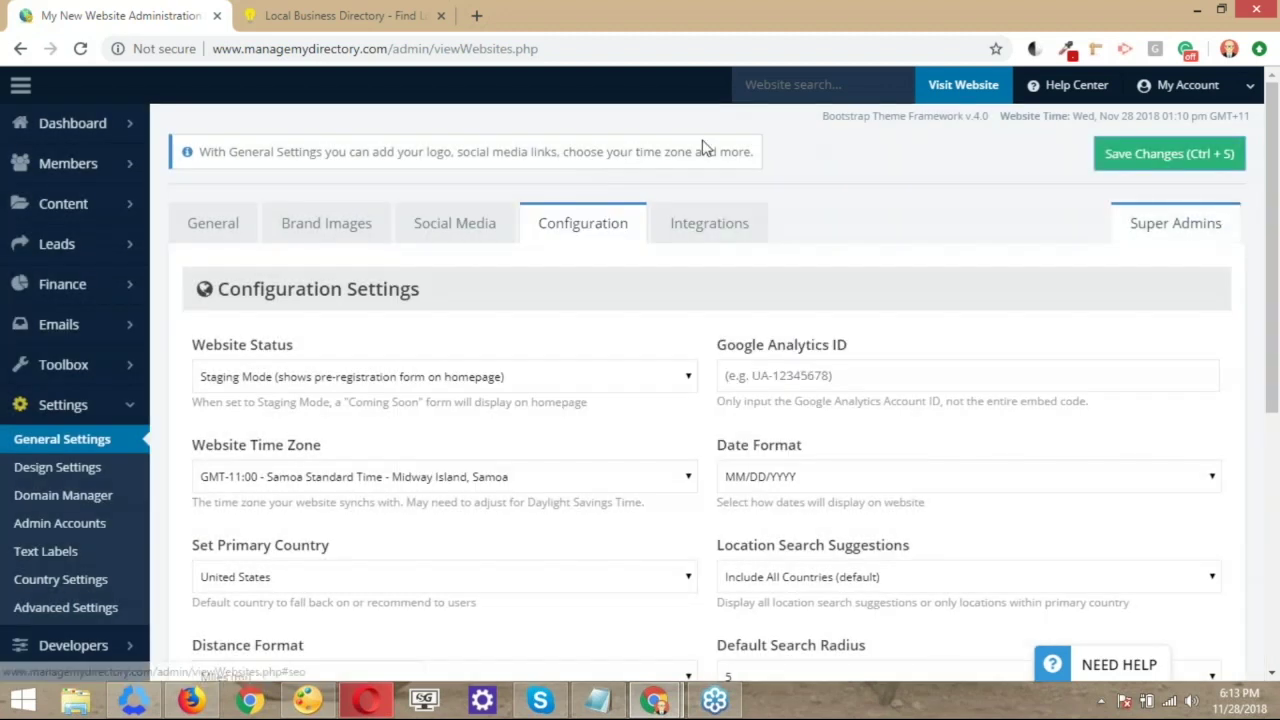
- Load the public site at documentationproject.directoryup.com and examine the whole Coming Soon page with its pre-registration form
left_click(353, 16)
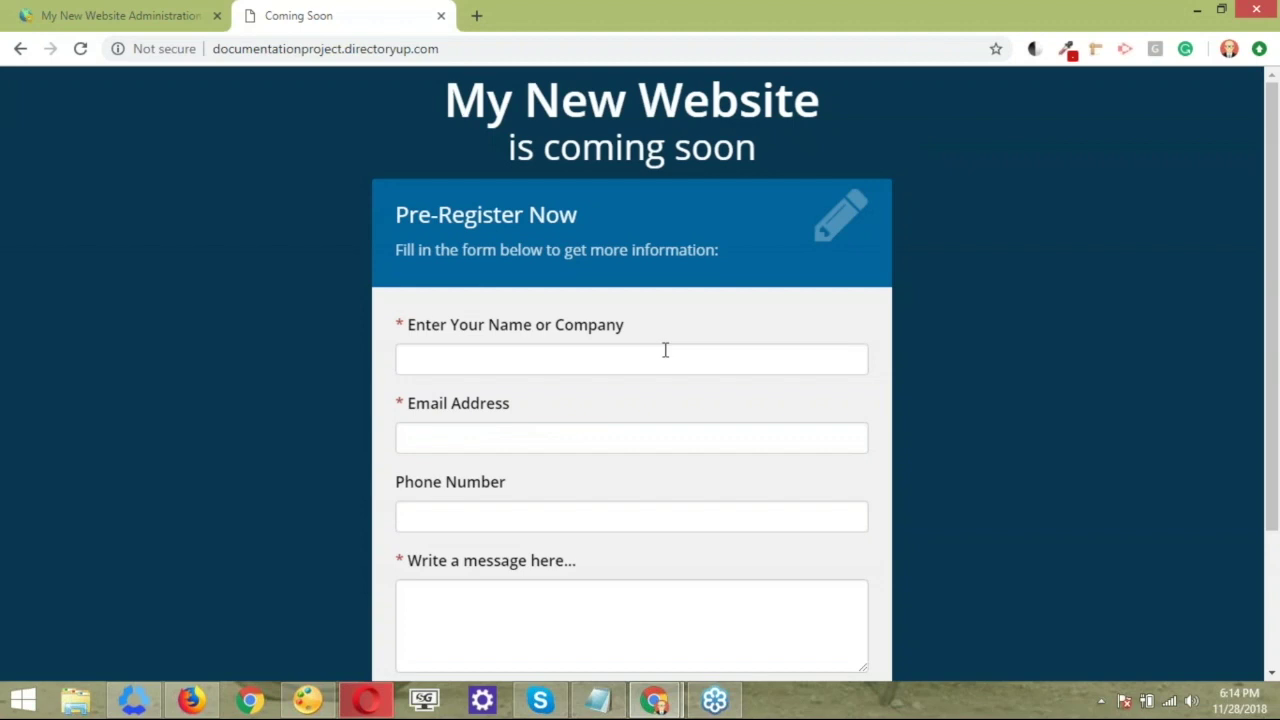
scroll(500, 194, "down", 1)
scroll(414, 220, "down", 3)
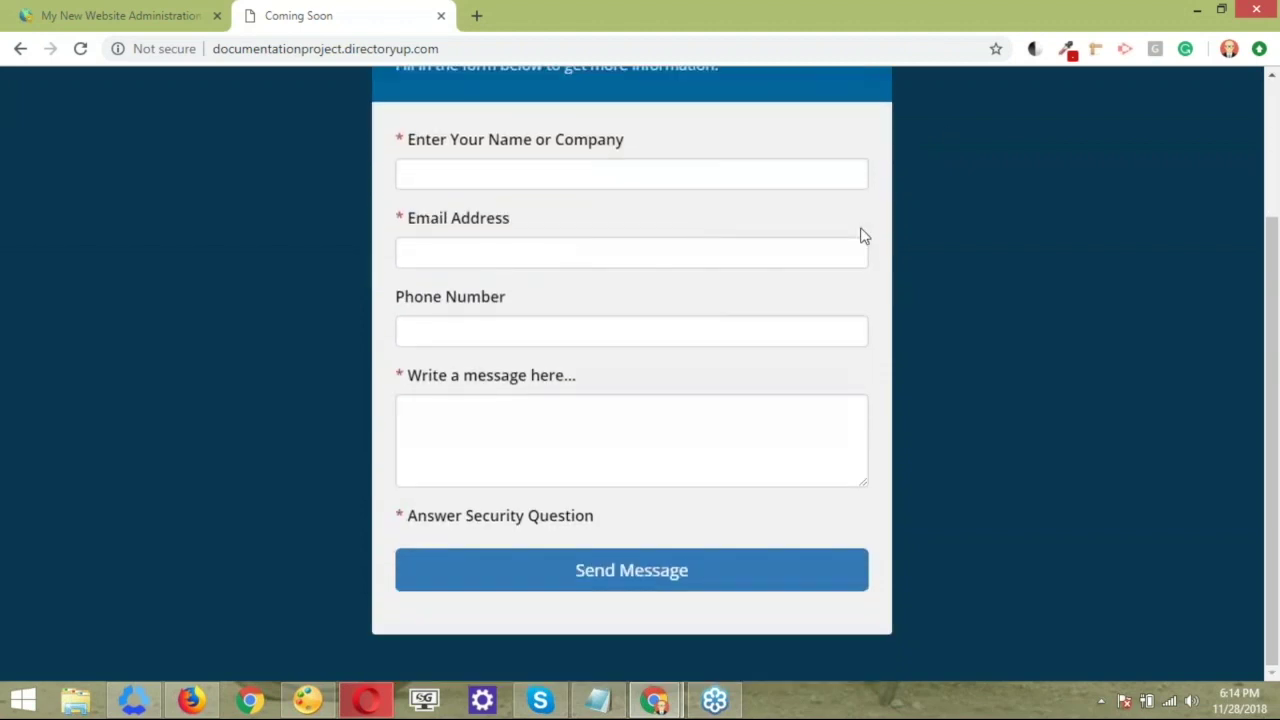
scroll(883, 287, "up", 2)
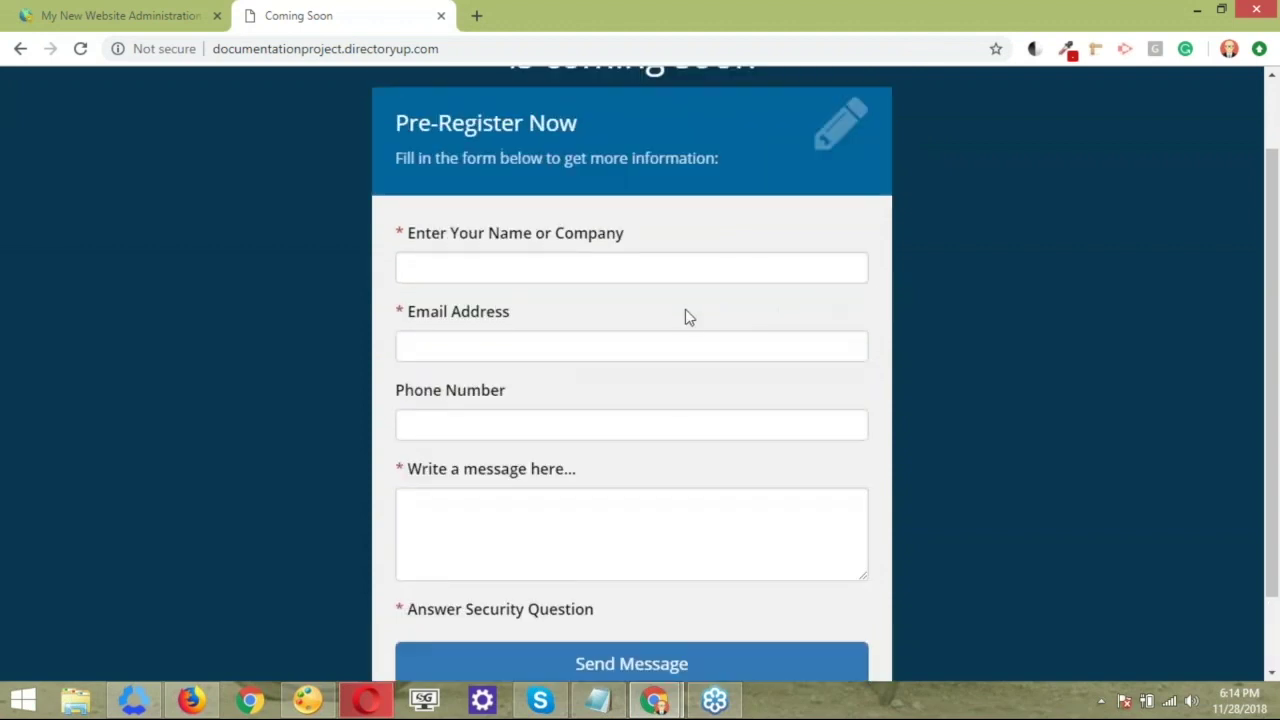
scroll(686, 317, "up", 2)
scroll(680, 286, "down", 1)
scroll(785, 244, "down", 1)
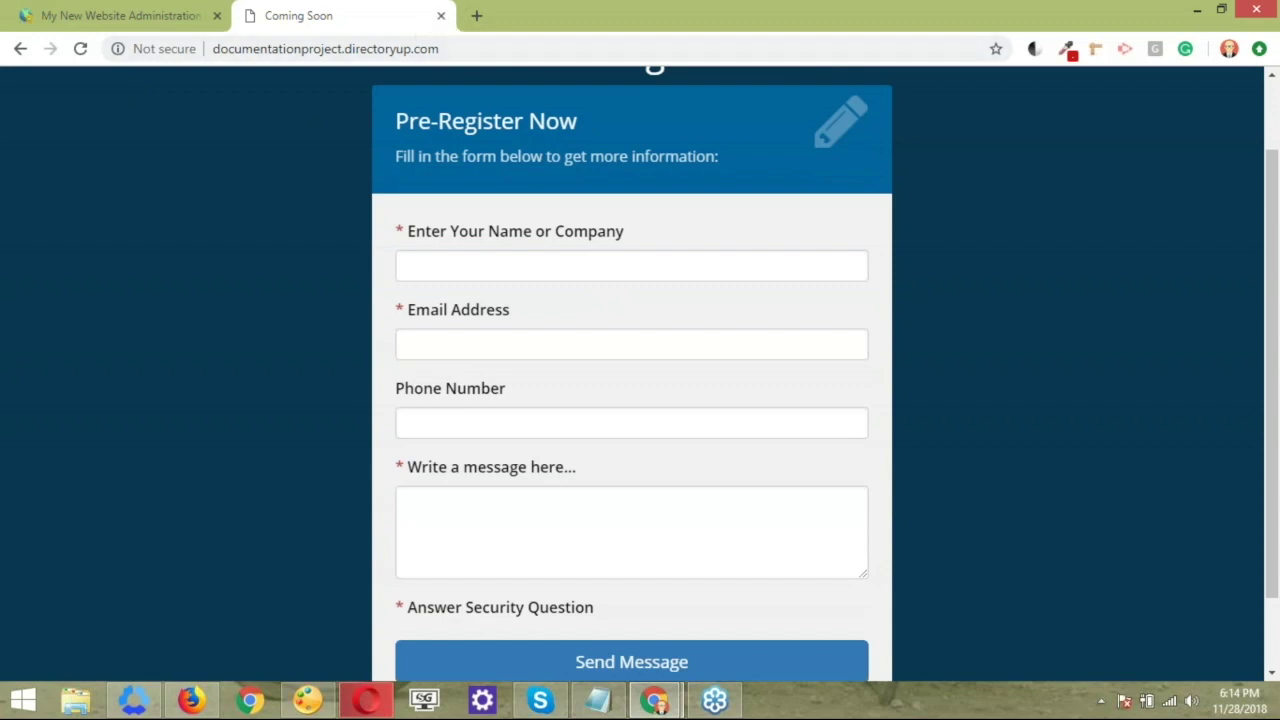
scroll(641, 210, "up", 2)
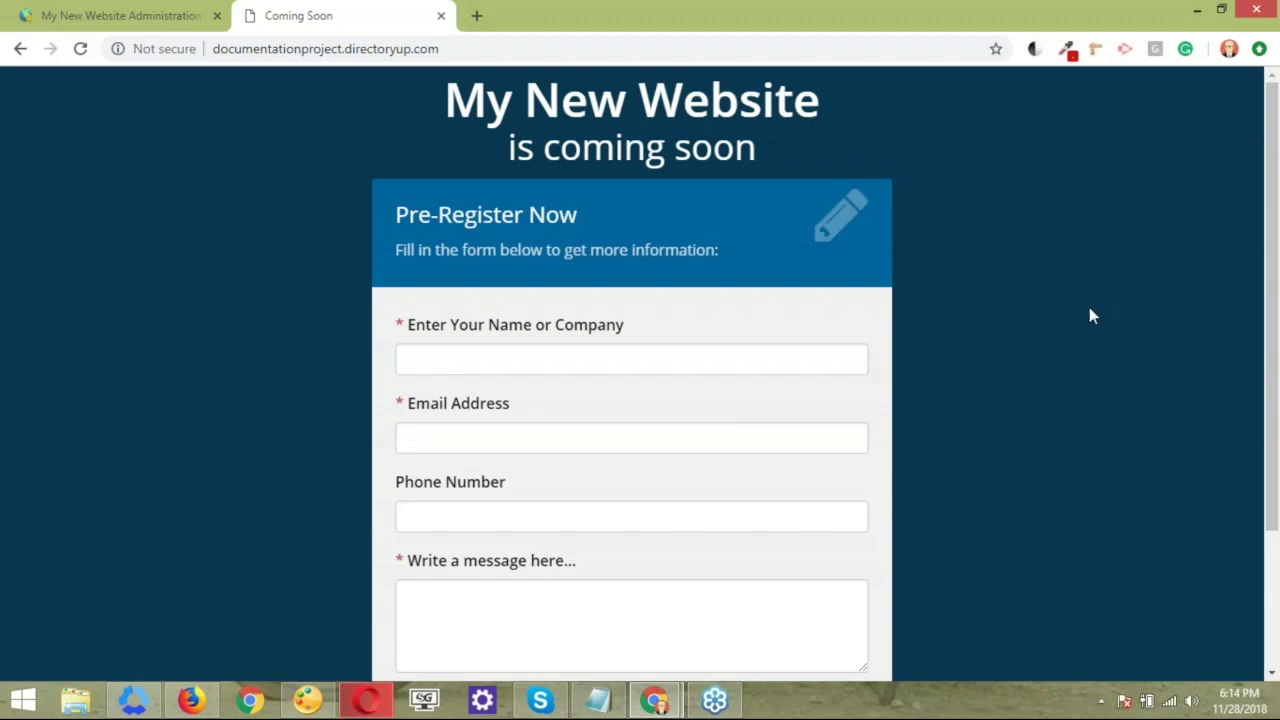
scroll(1091, 316, "down", 3)
scroll(1091, 316, "up", 2)
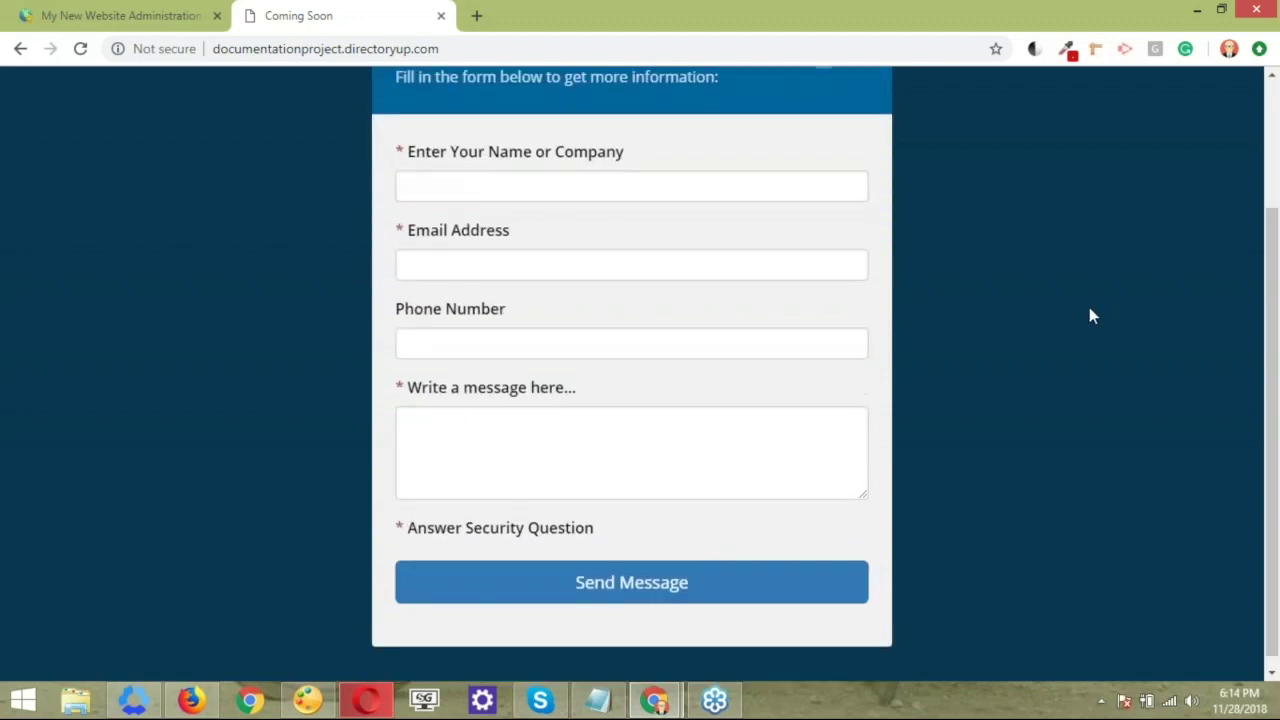
scroll(1092, 316, "up", 1)
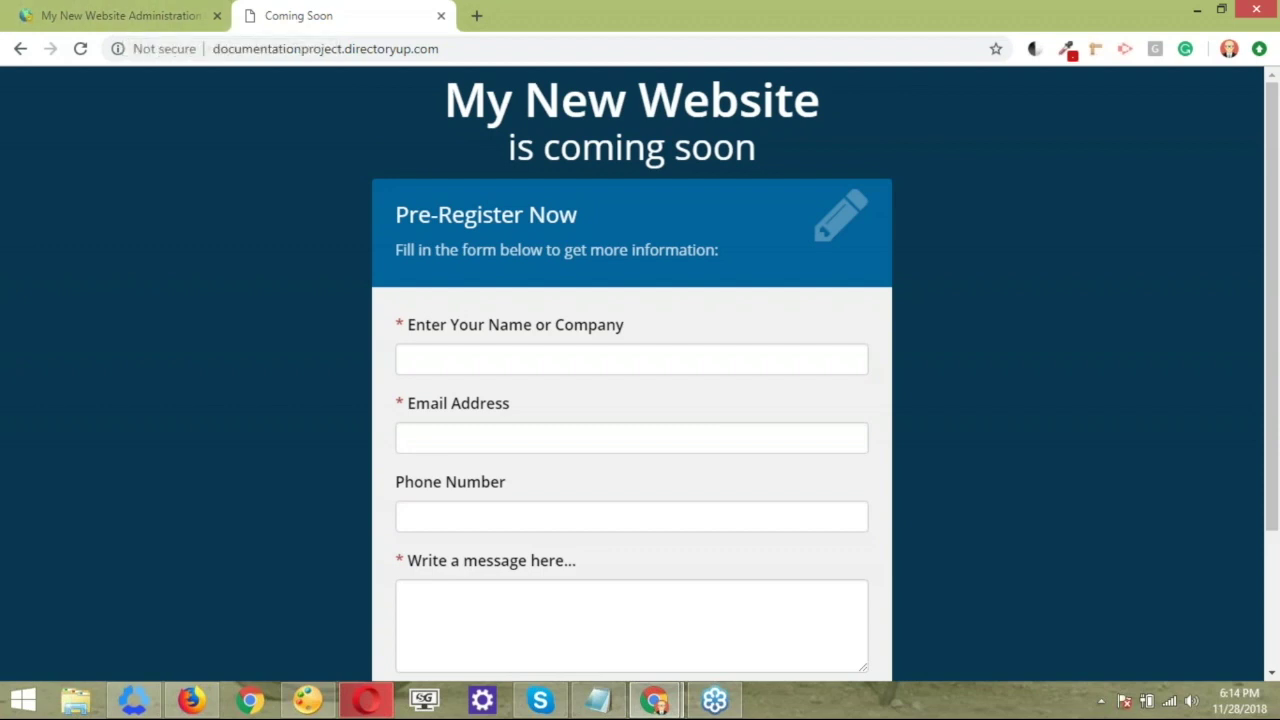
- Open the public site's /home address to bypass the Coming Soon page and look over the full homepage
left_click(526, 48)
left_click(526, 48)
type("/home")
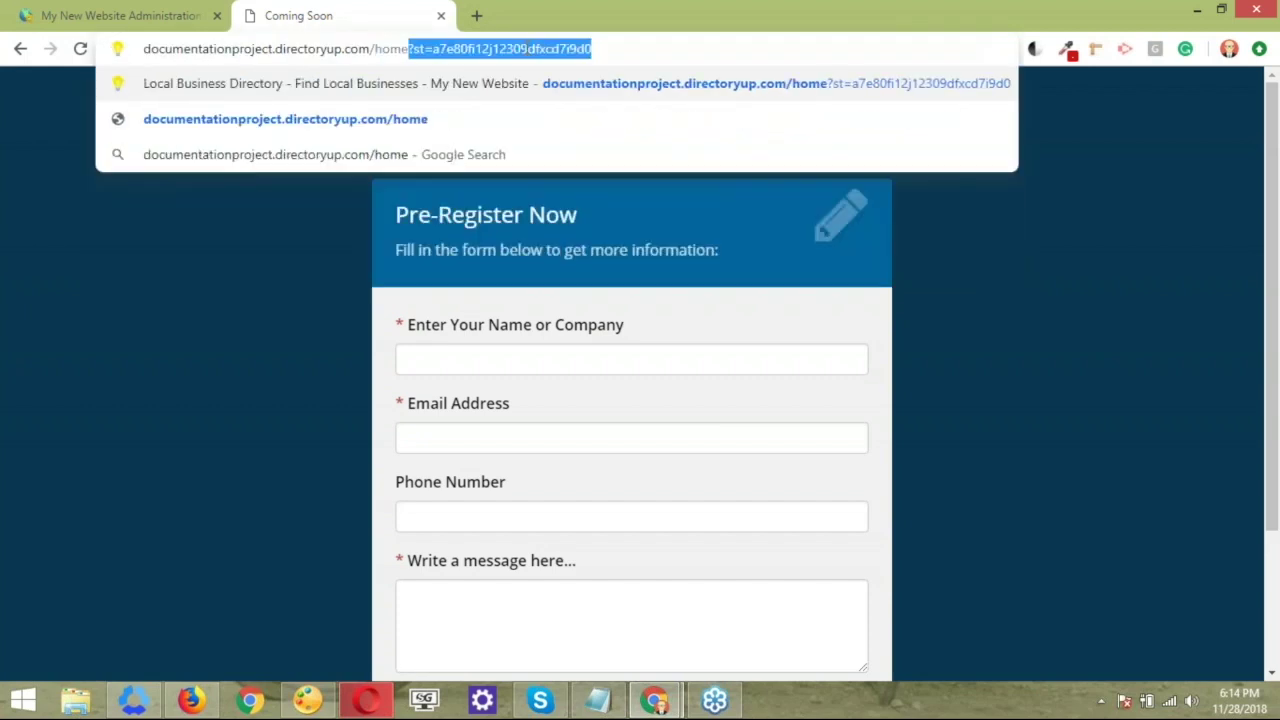
key("Return")
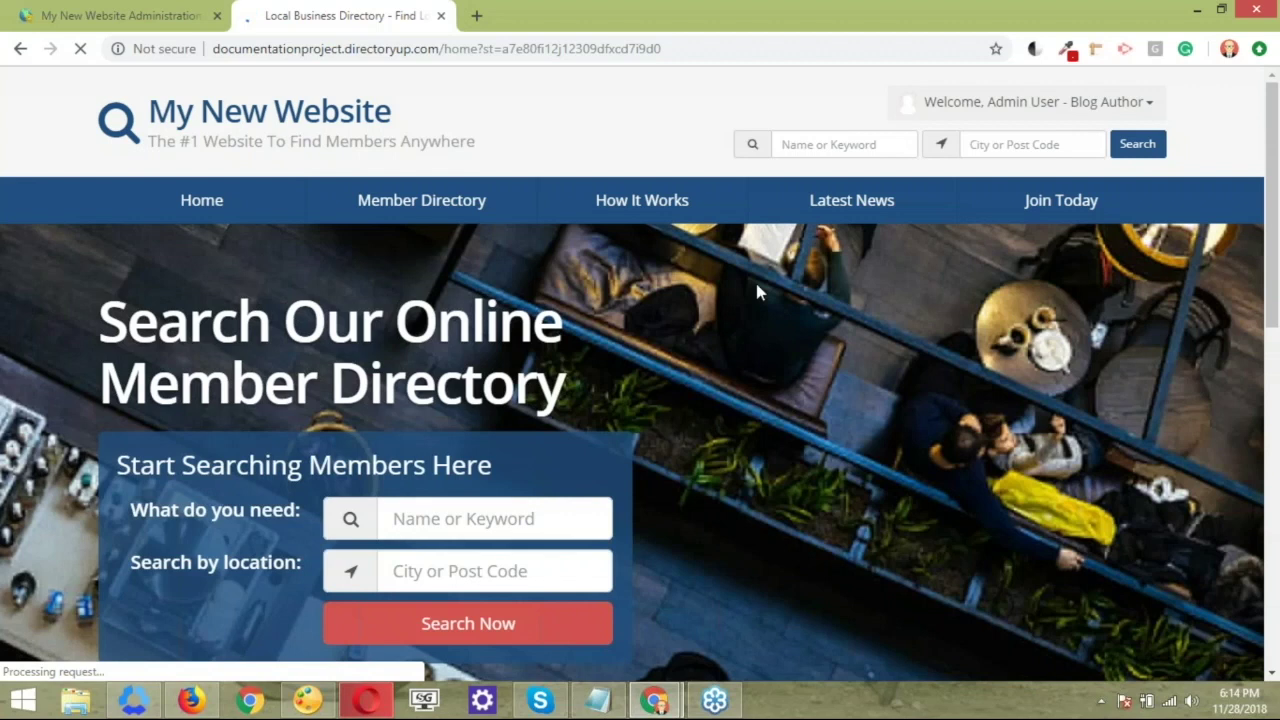
scroll(889, 285, "down", 1)
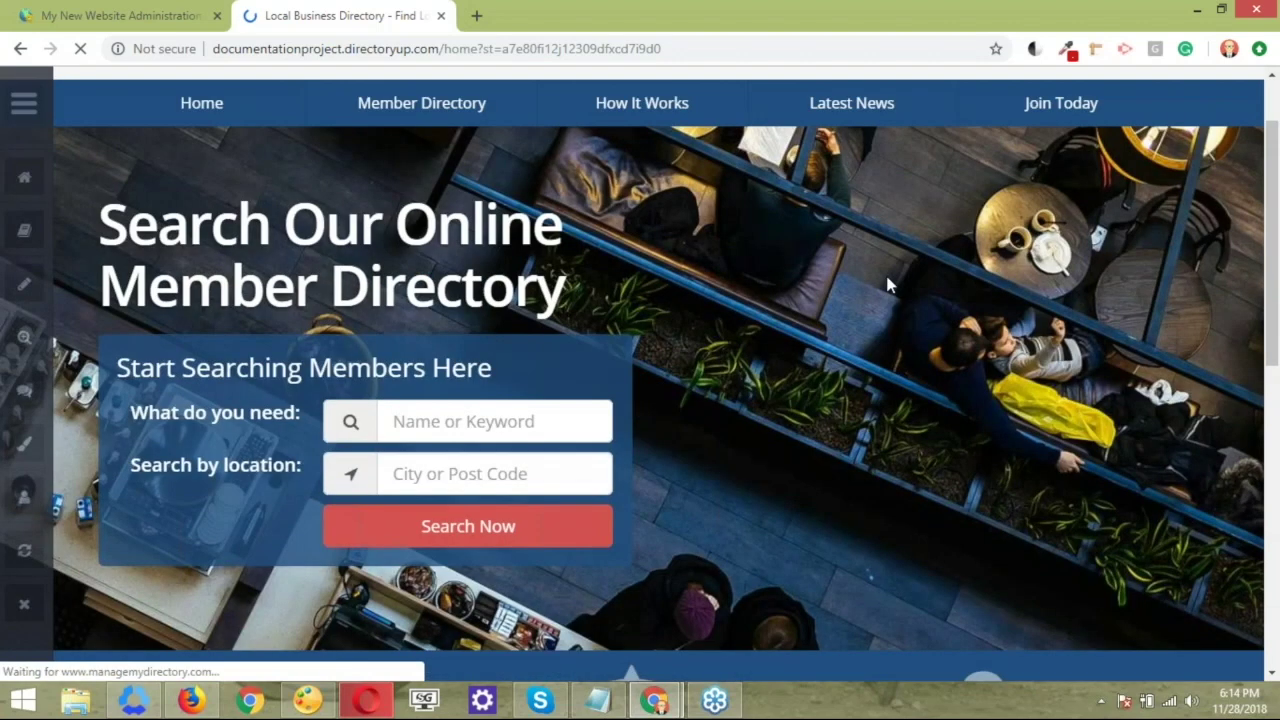
scroll(889, 285, "down", 1)
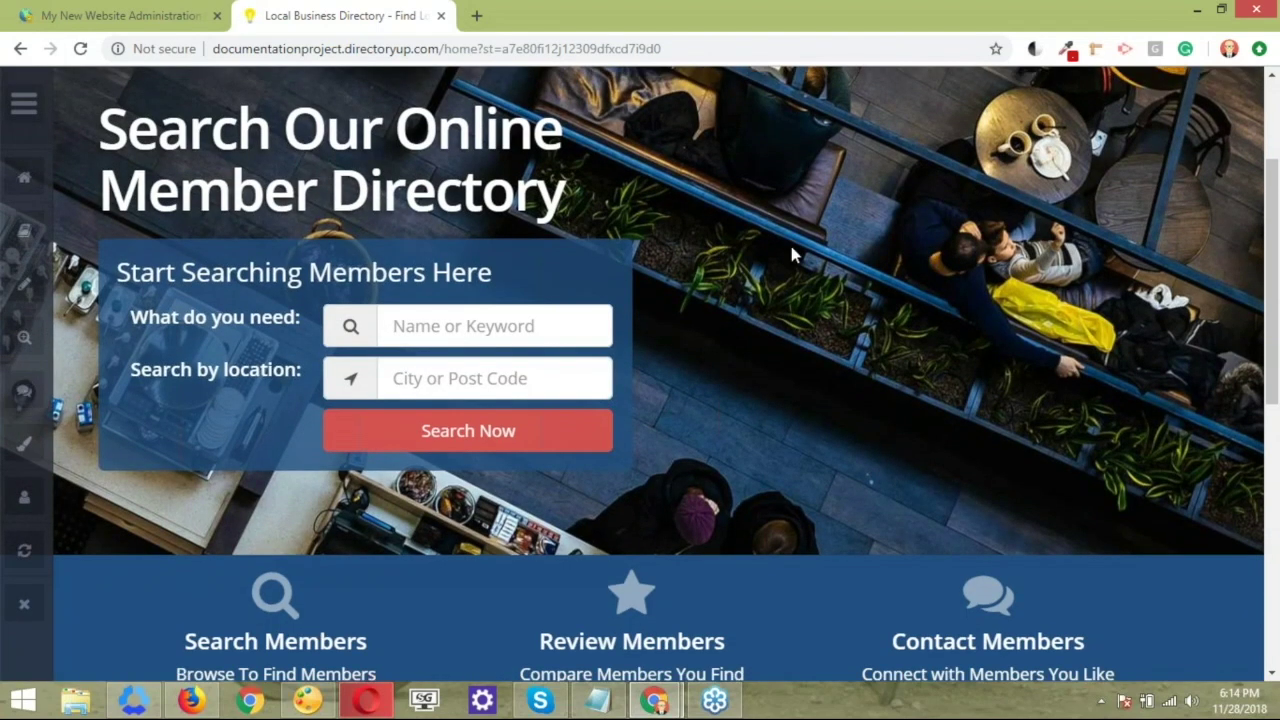
scroll(837, 445, "up", 1)
scroll(837, 445, "up", 1)
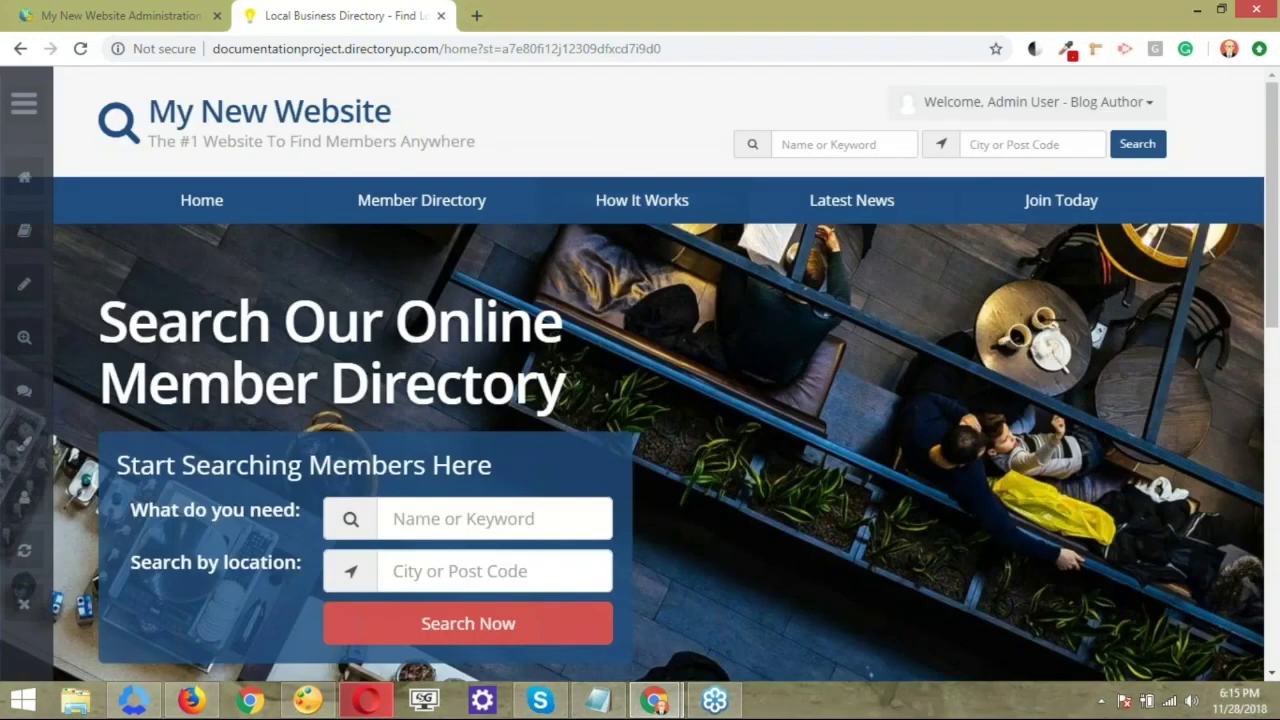
- Reload the public site at its root address, documentationproject.directoryup.com, to view the Coming Soon page again
left_click_drag(438, 48, 662, 48)
key("BackSpace")
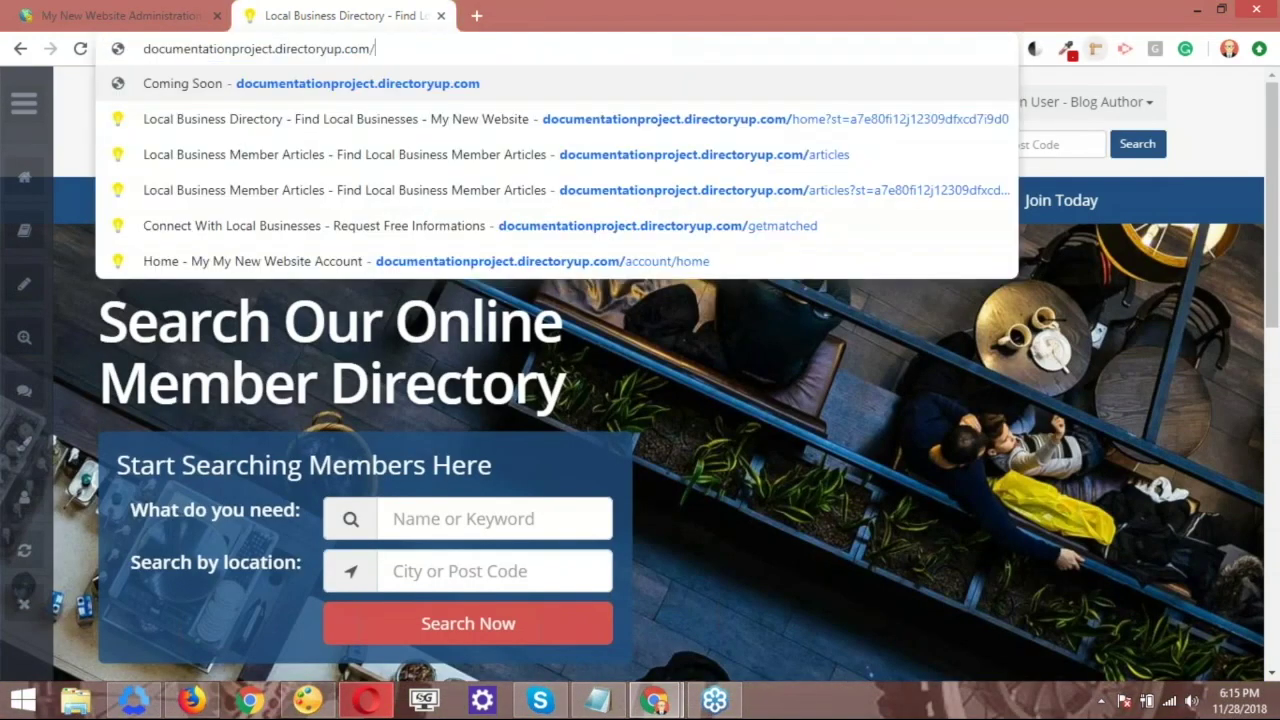
key("Return")
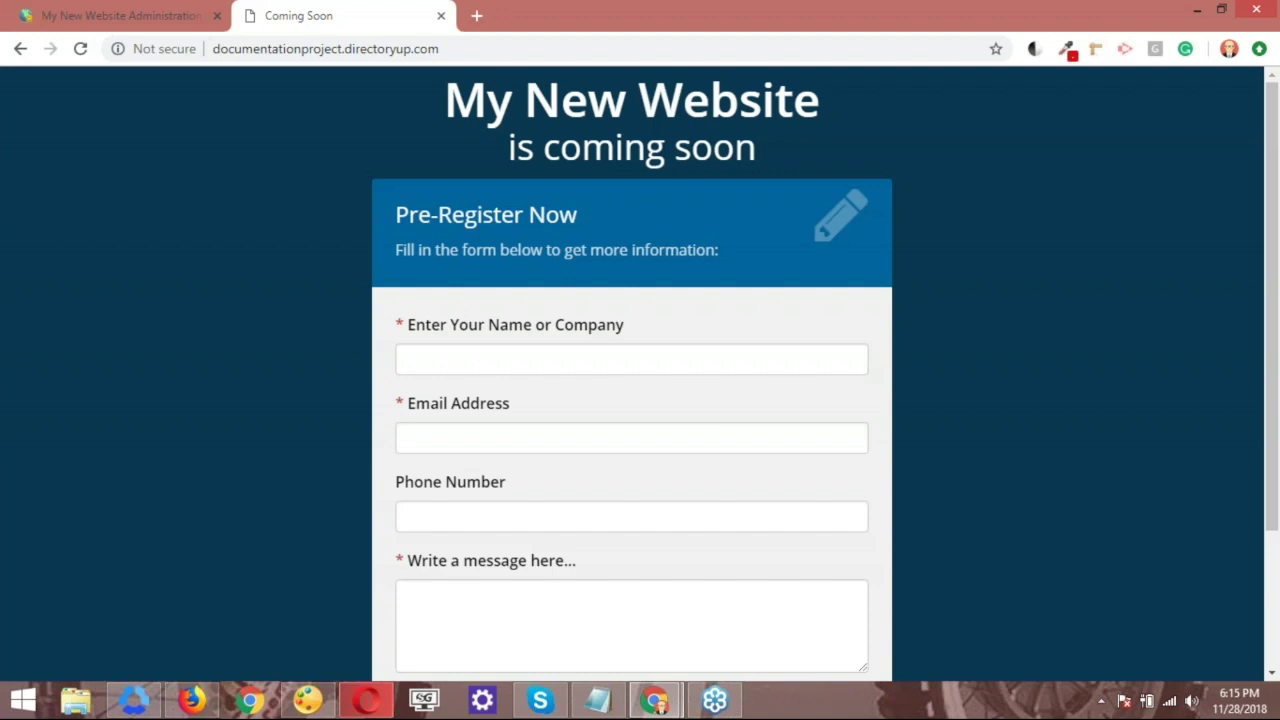
- Back in the admin configuration settings, view the available choices for Distance Format and Default Search Radius
left_click(146, 31)
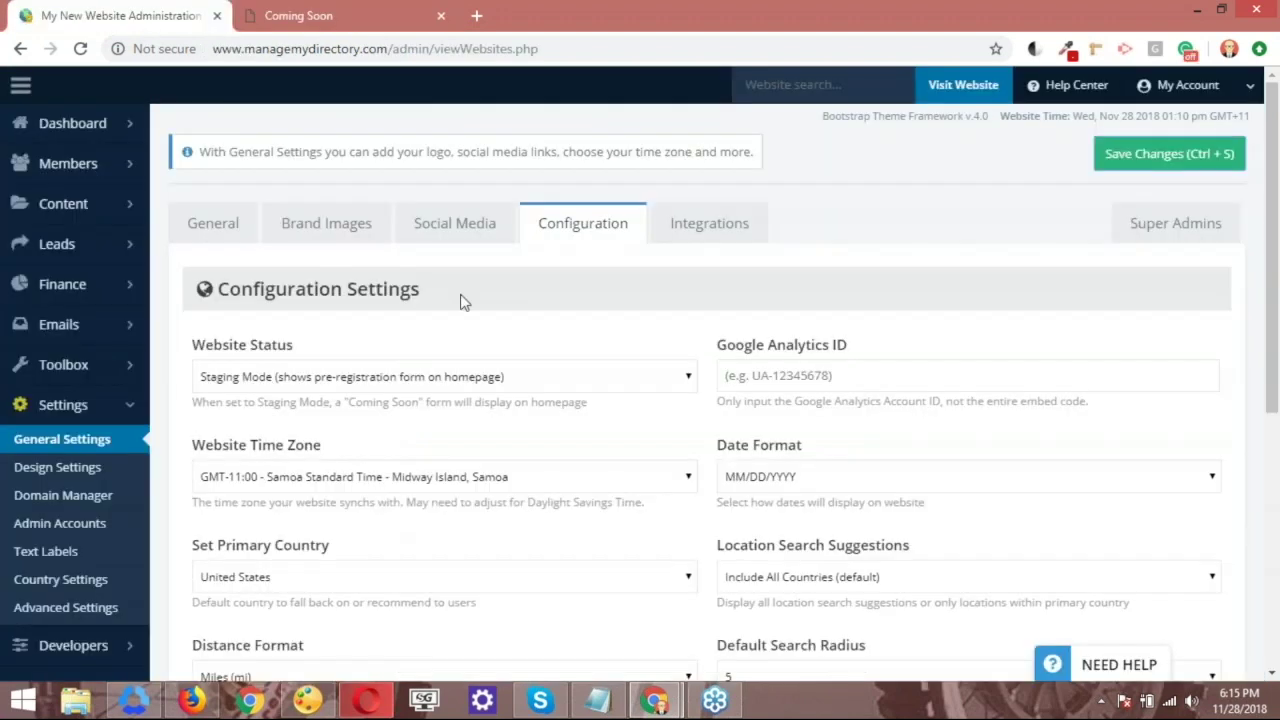
scroll(830, 340, "down", 1)
scroll(830, 340, "down", 1)
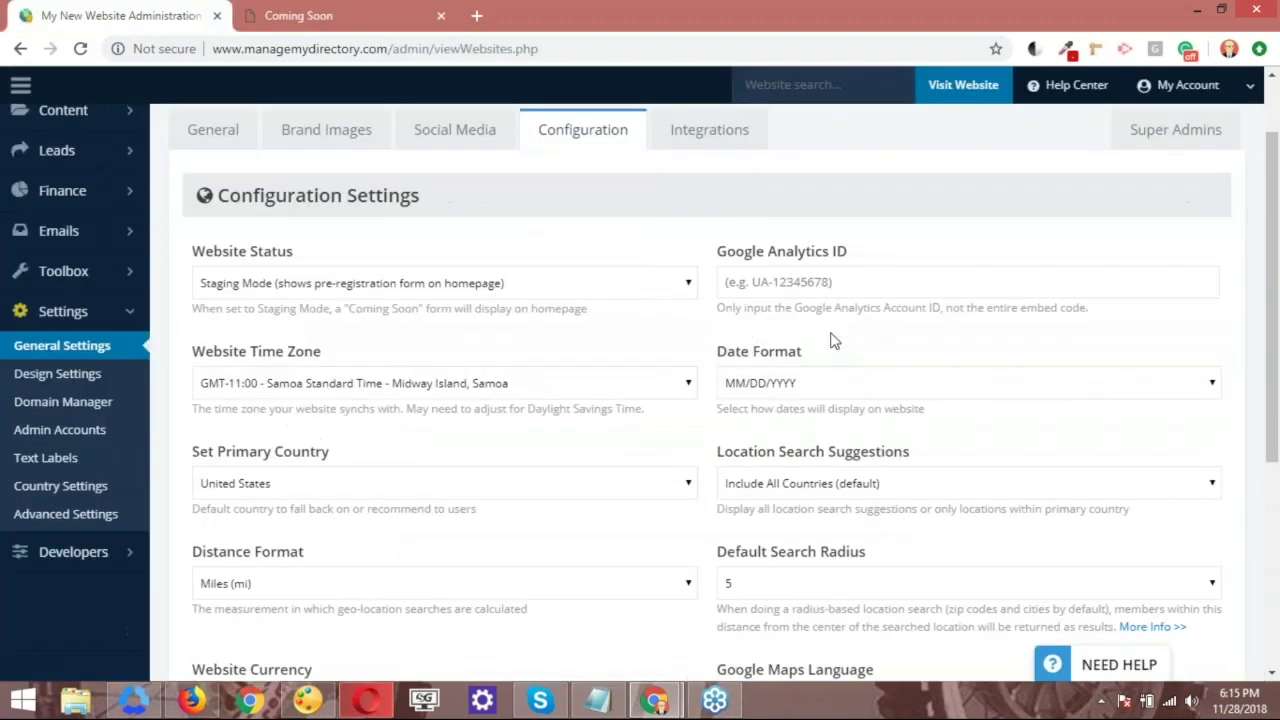
scroll(848, 354, "down", 1)
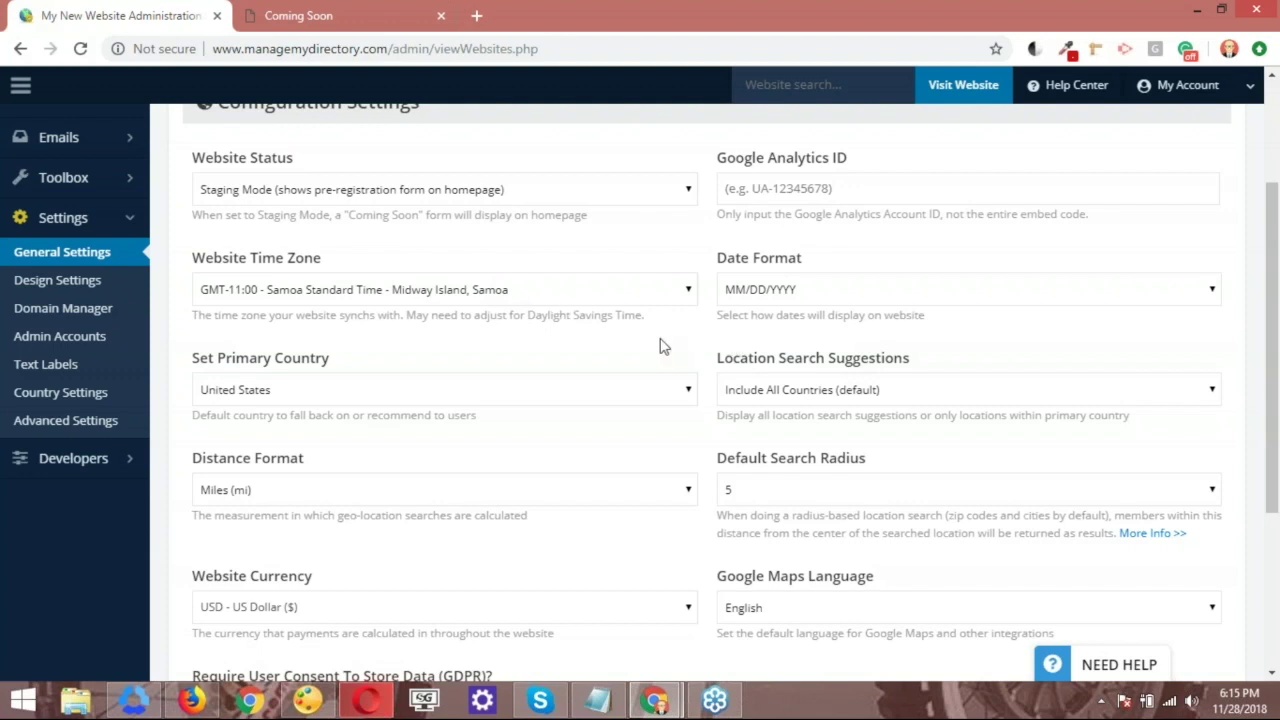
scroll(660, 346, "down", 1)
scroll(660, 346, "down", 1)
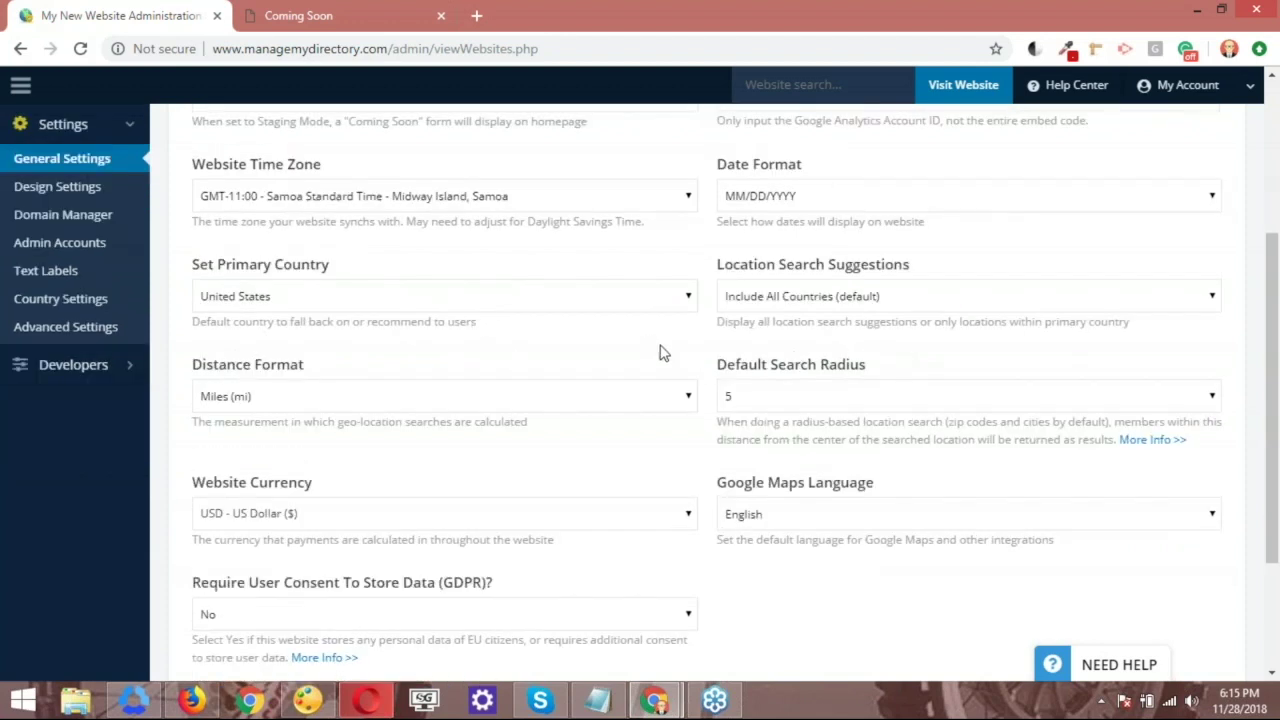
scroll(674, 352, "down", 1)
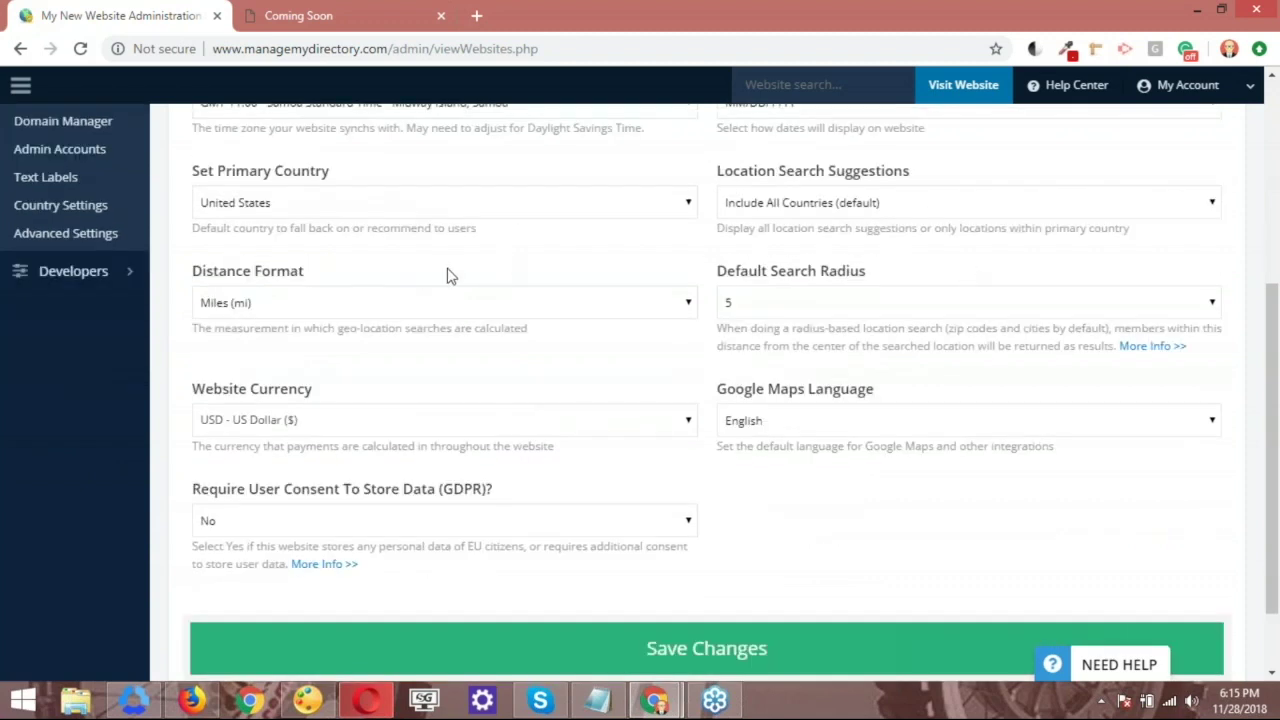
left_click(270, 304)
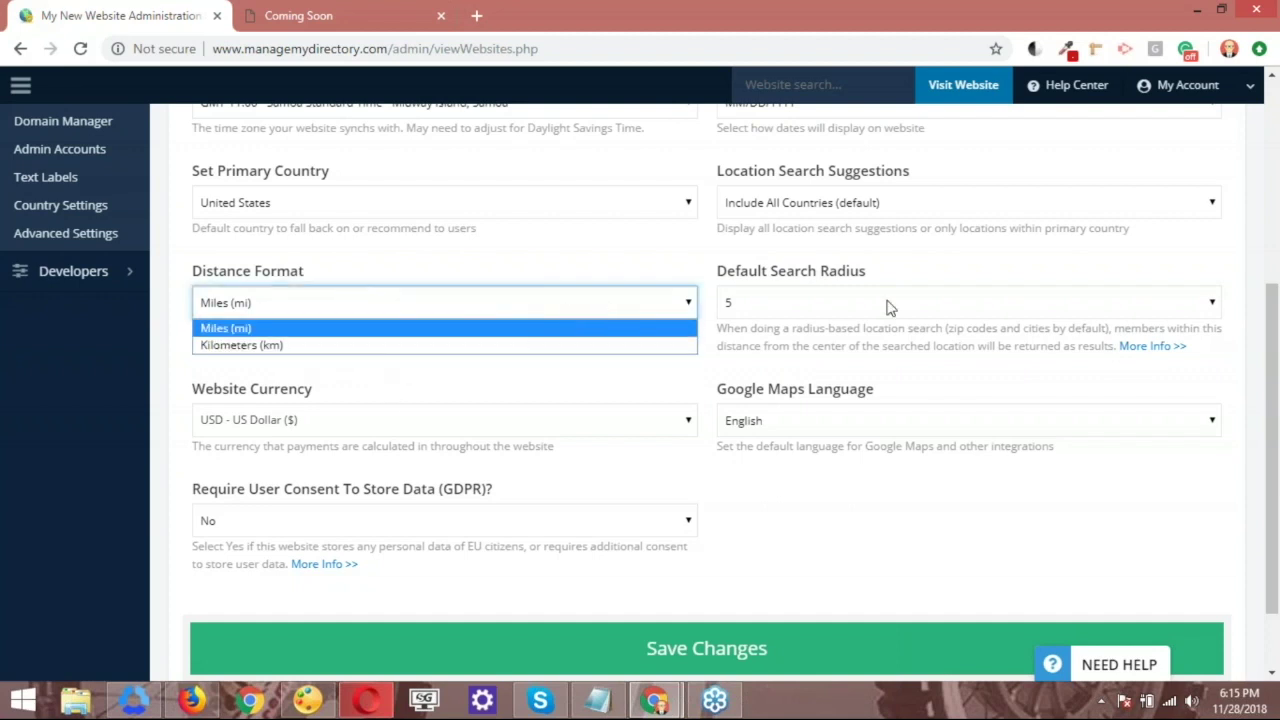
left_click(803, 302)
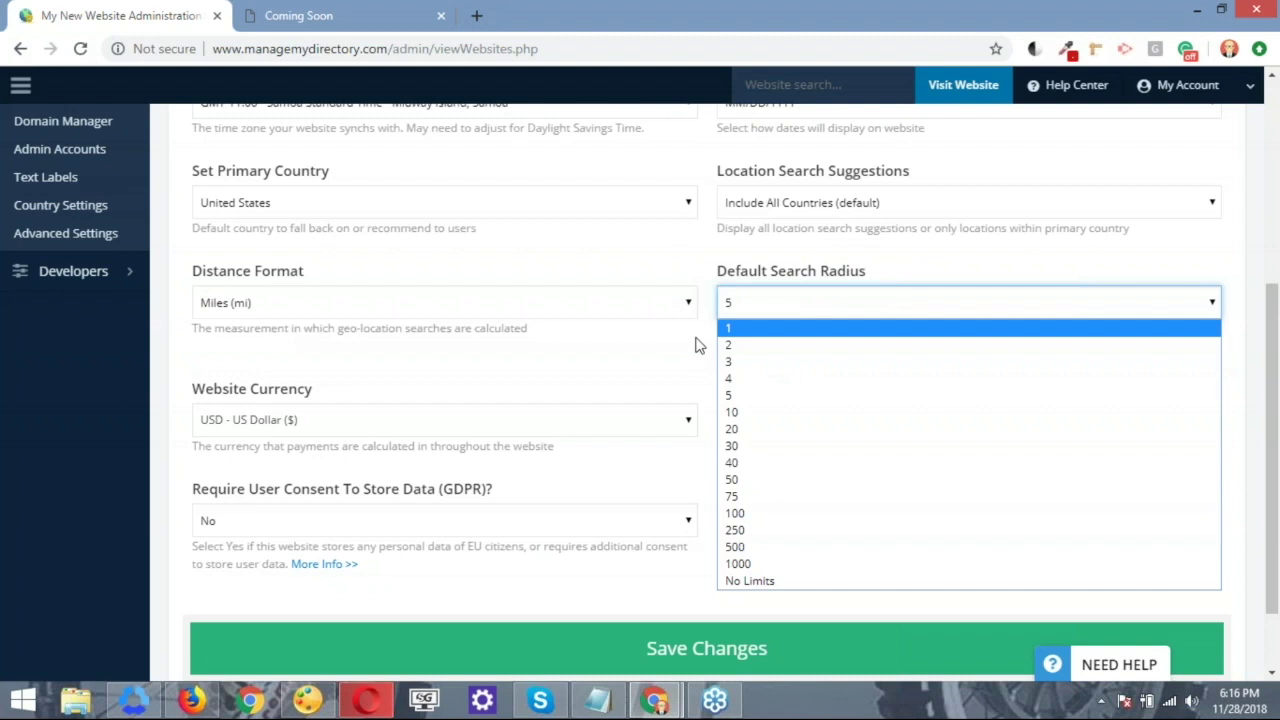
left_click(724, 304)
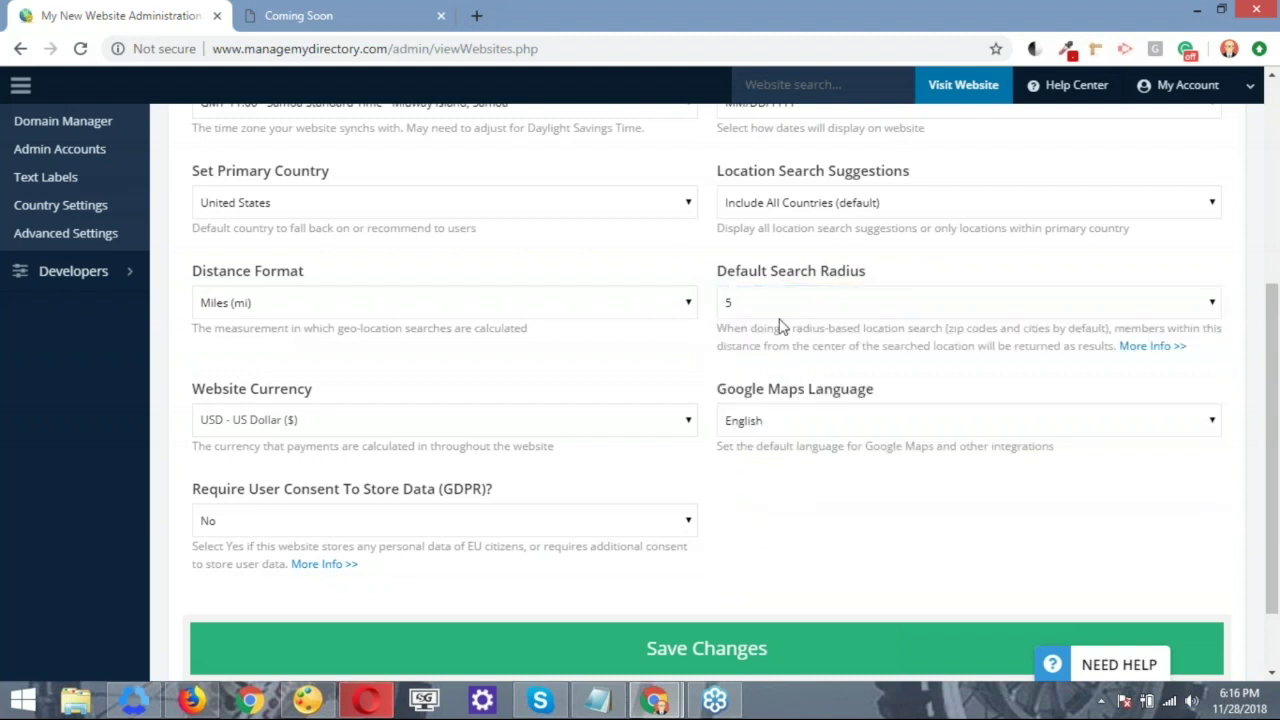
left_click(757, 285)
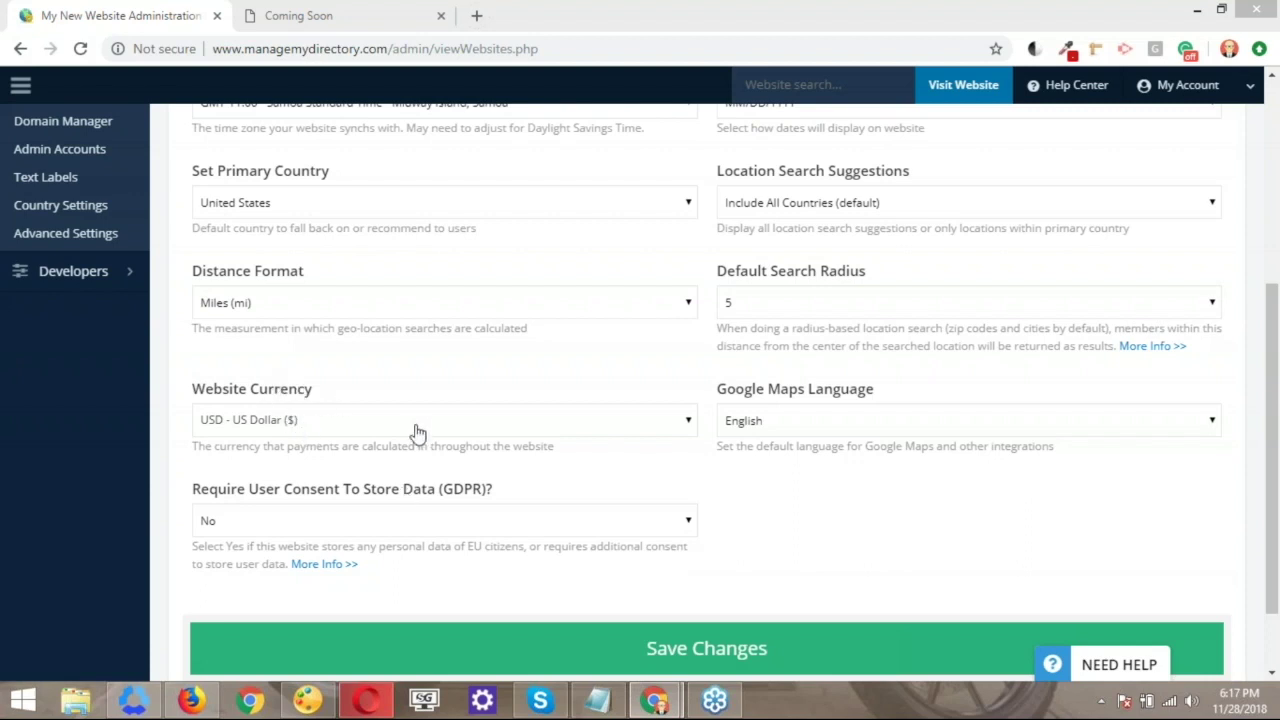
- View the available choices for Website Currency and Google Maps Language, leaving both lists without picking anything
left_click(673, 430)
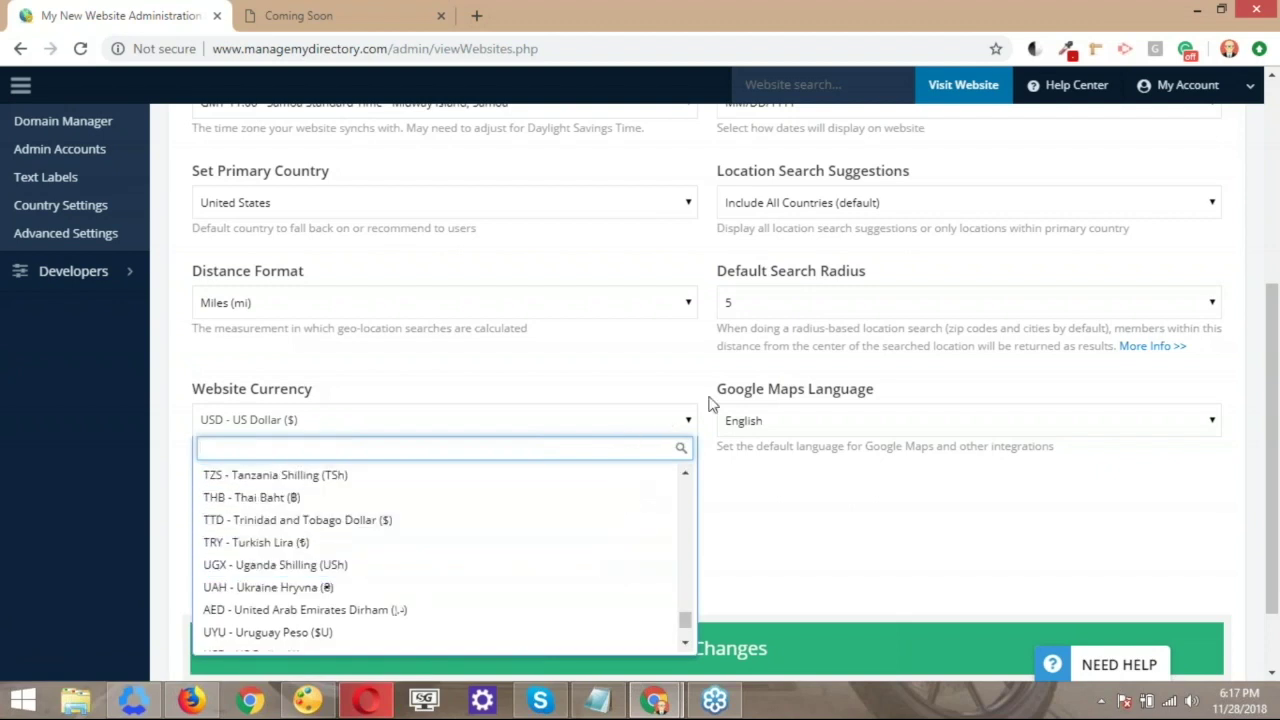
left_click(643, 372)
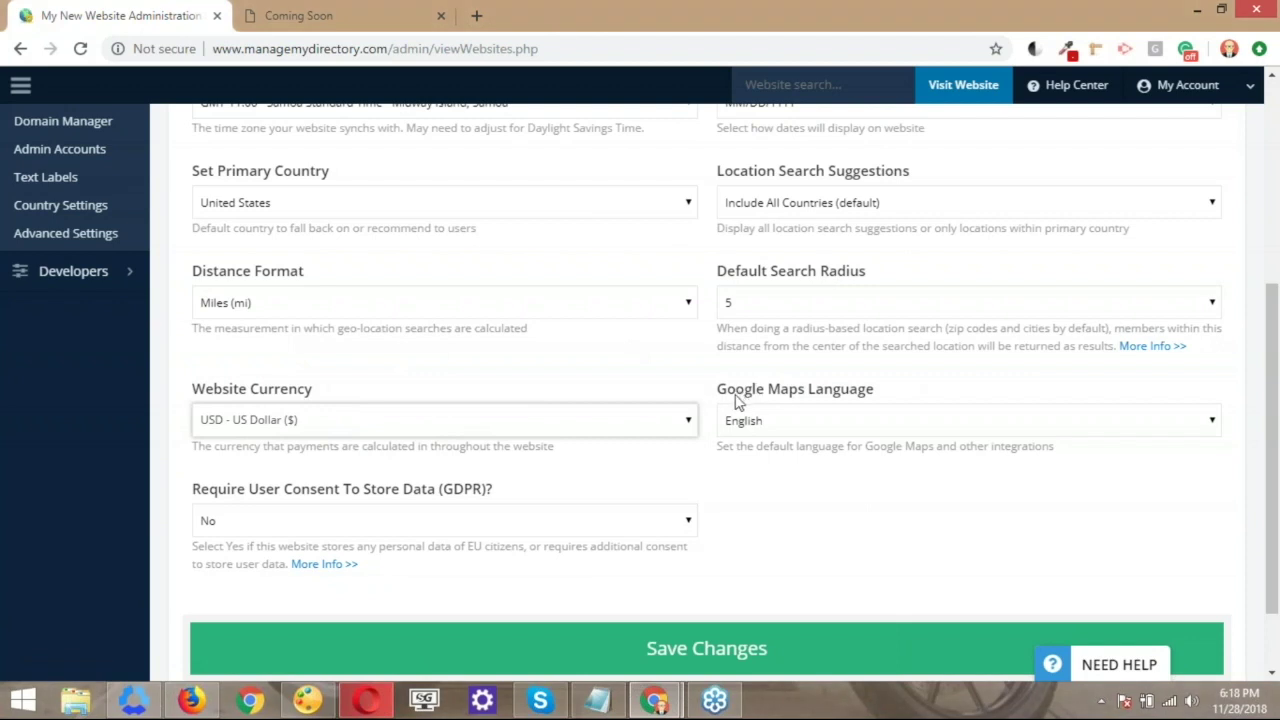
left_click(797, 430)
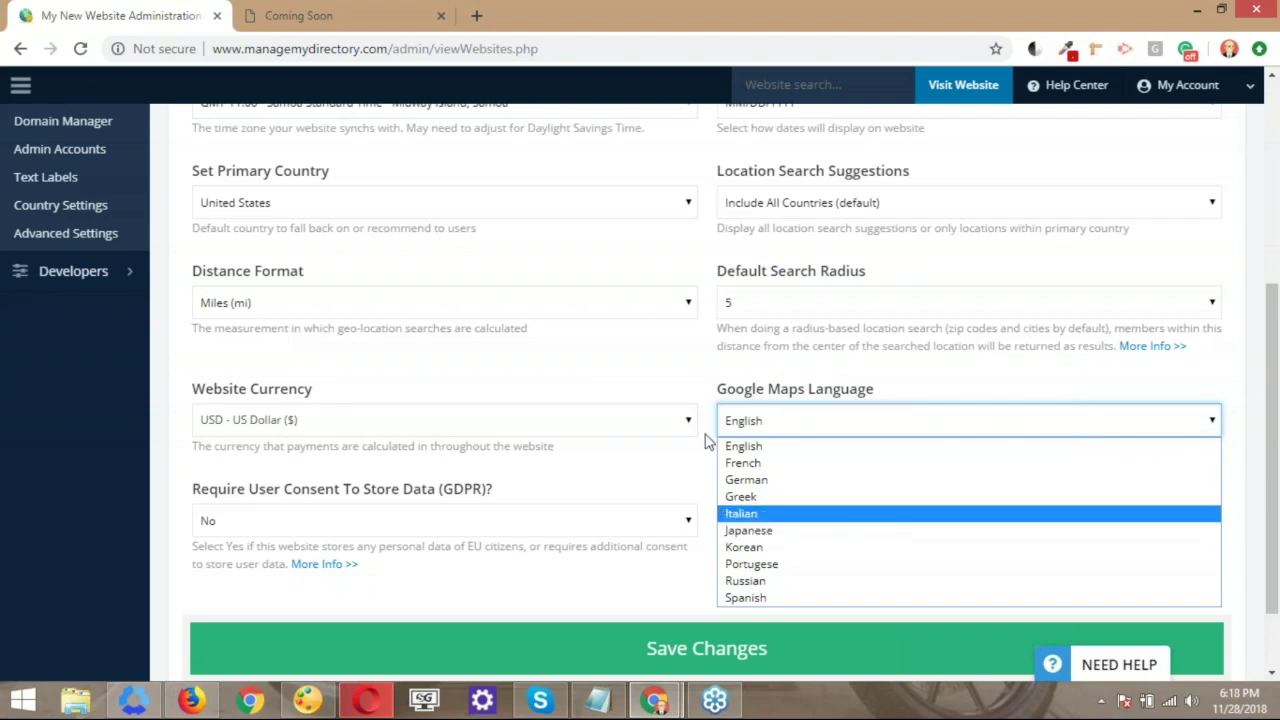
left_click(686, 488)
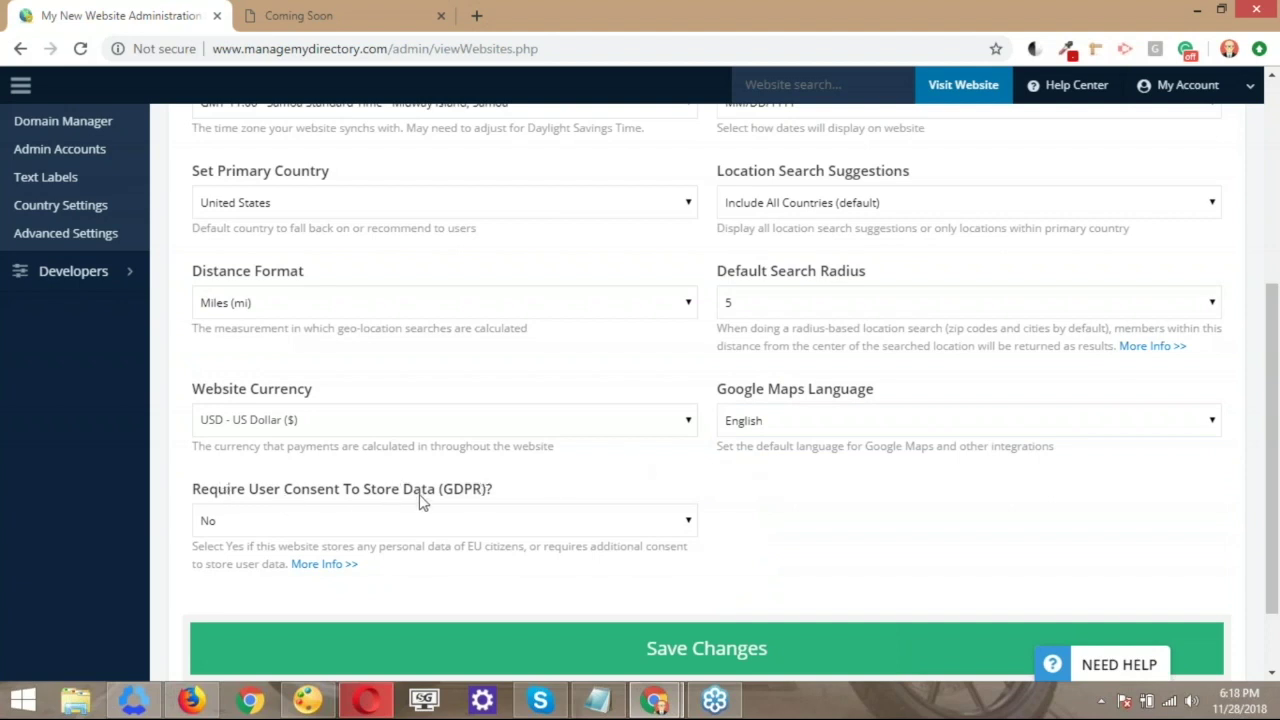
- View the choices for Require User Consent To Store Data (GDPR) without changing the setting
left_click(455, 500)
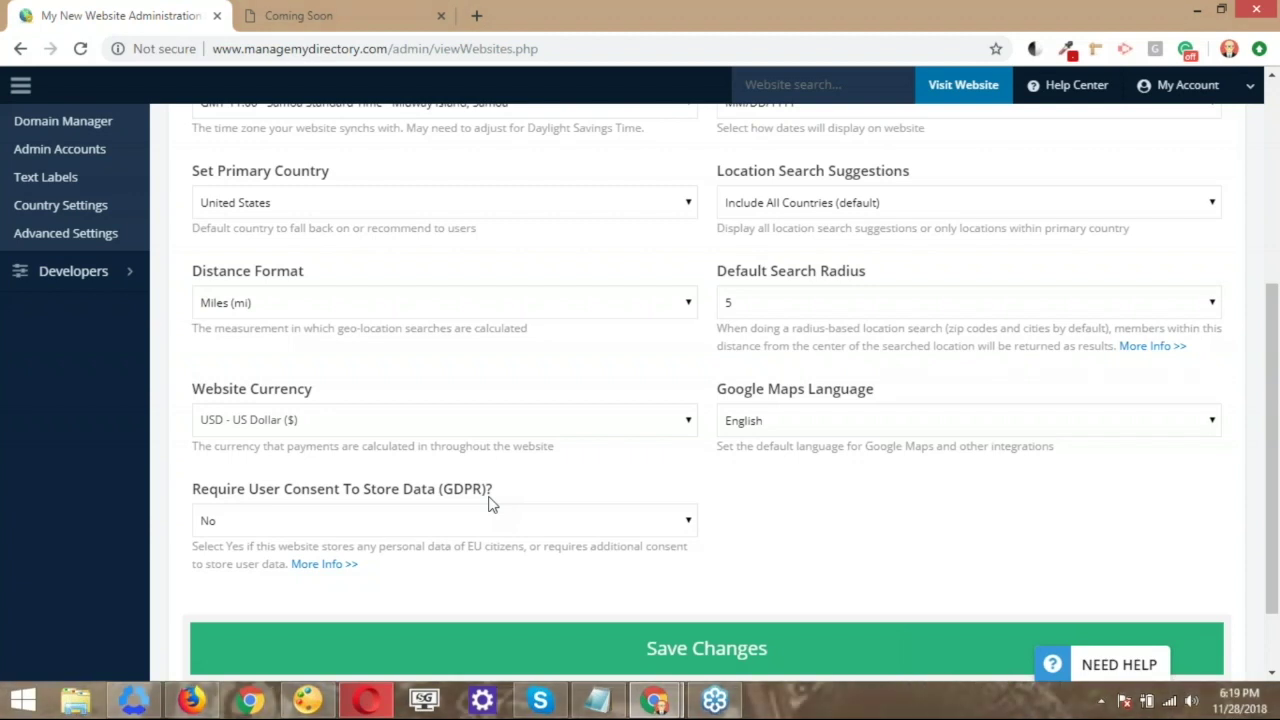
left_click(404, 512)
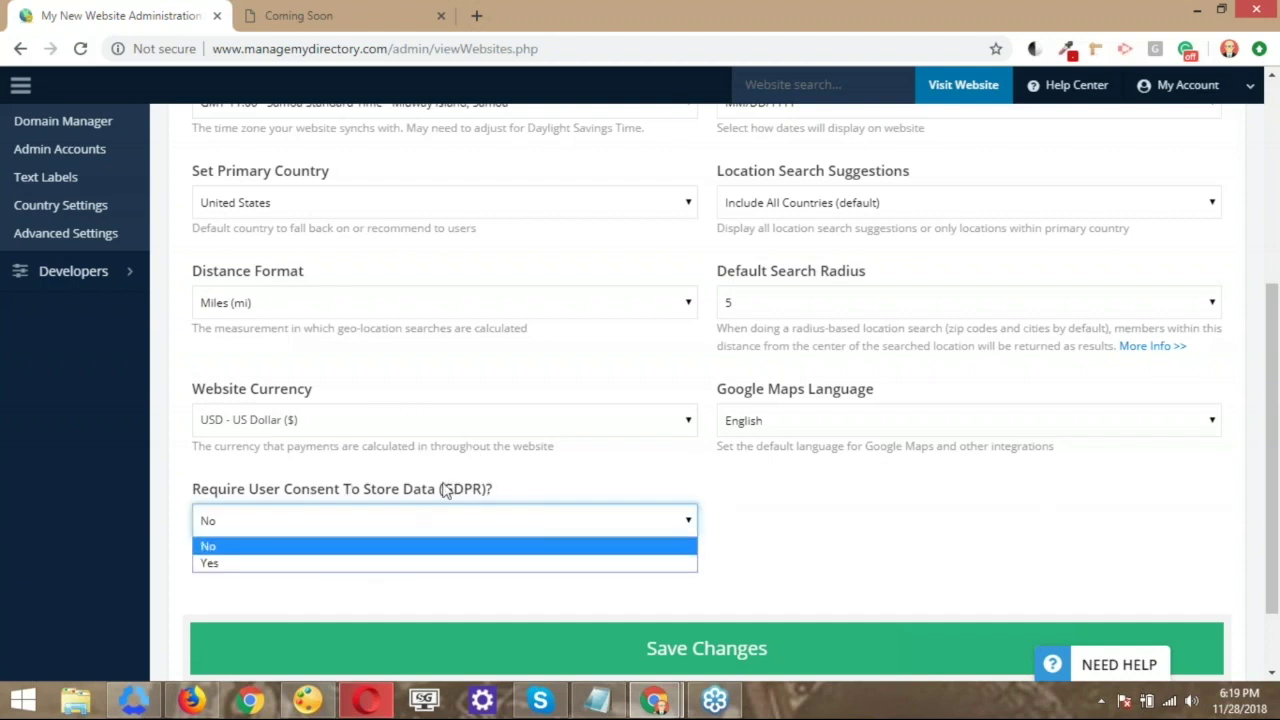
key("Down")
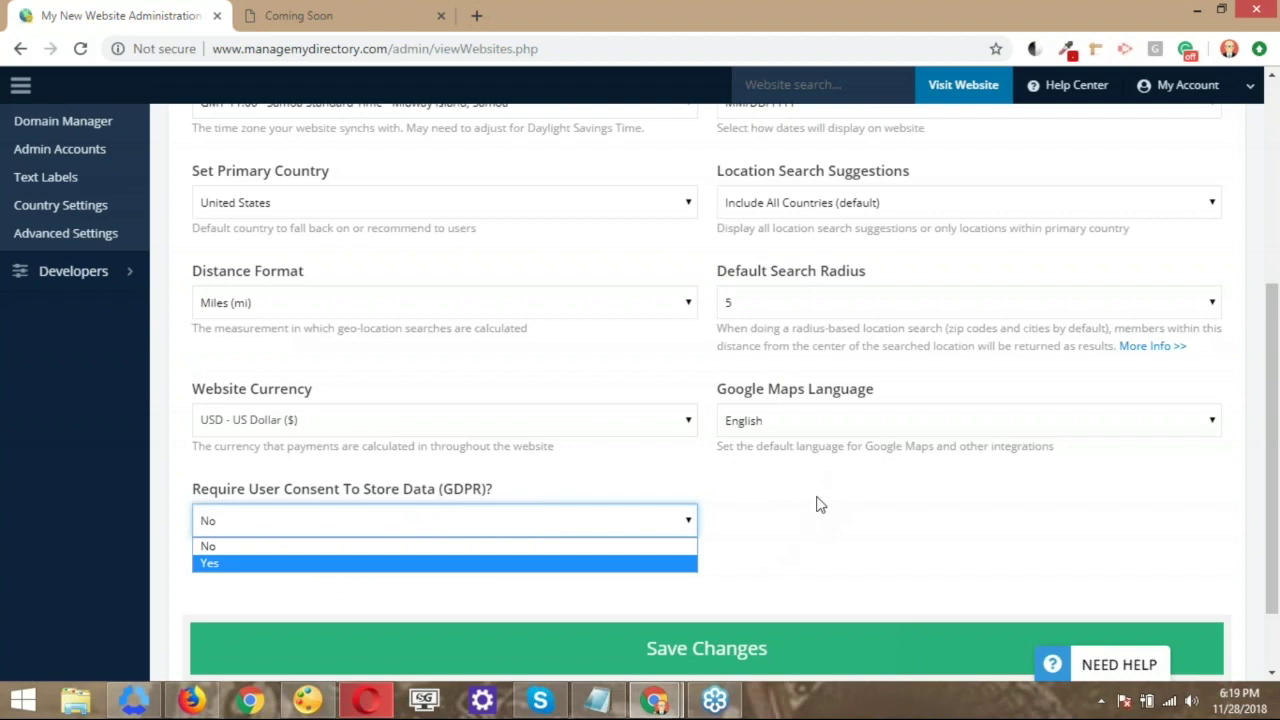
left_click(782, 540)
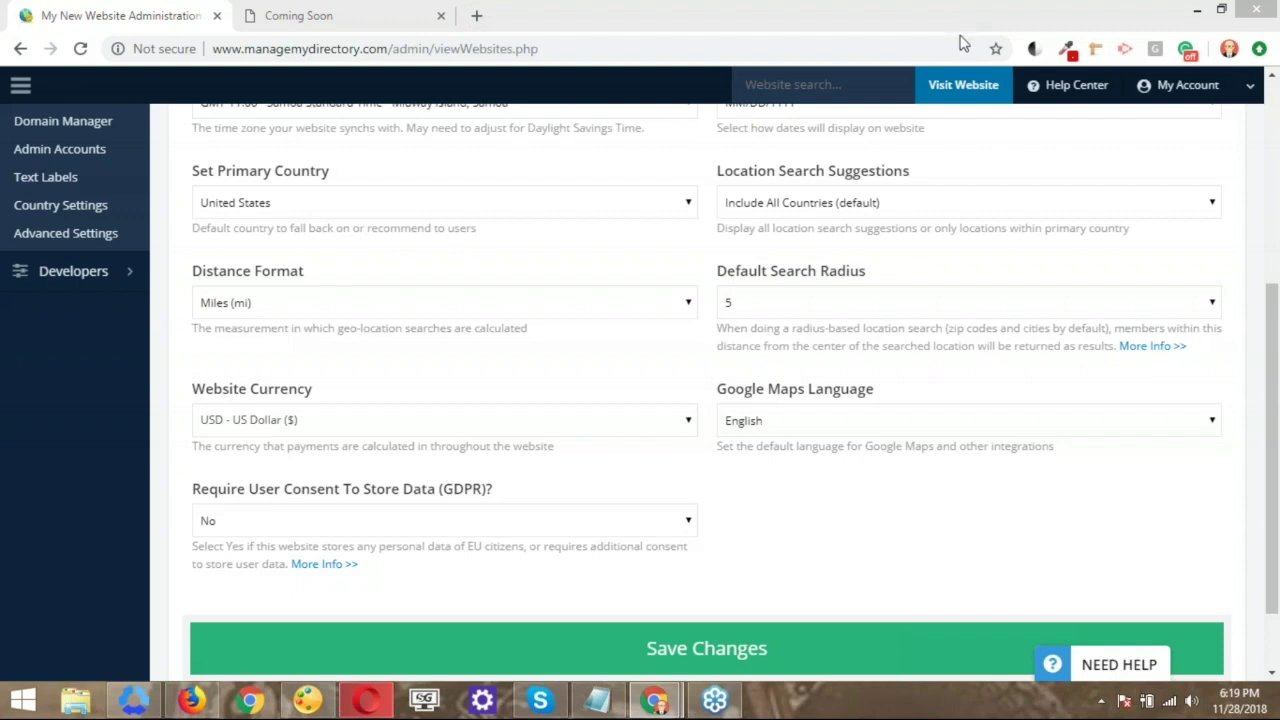
left_click(480, 522)
left_click(557, 514)
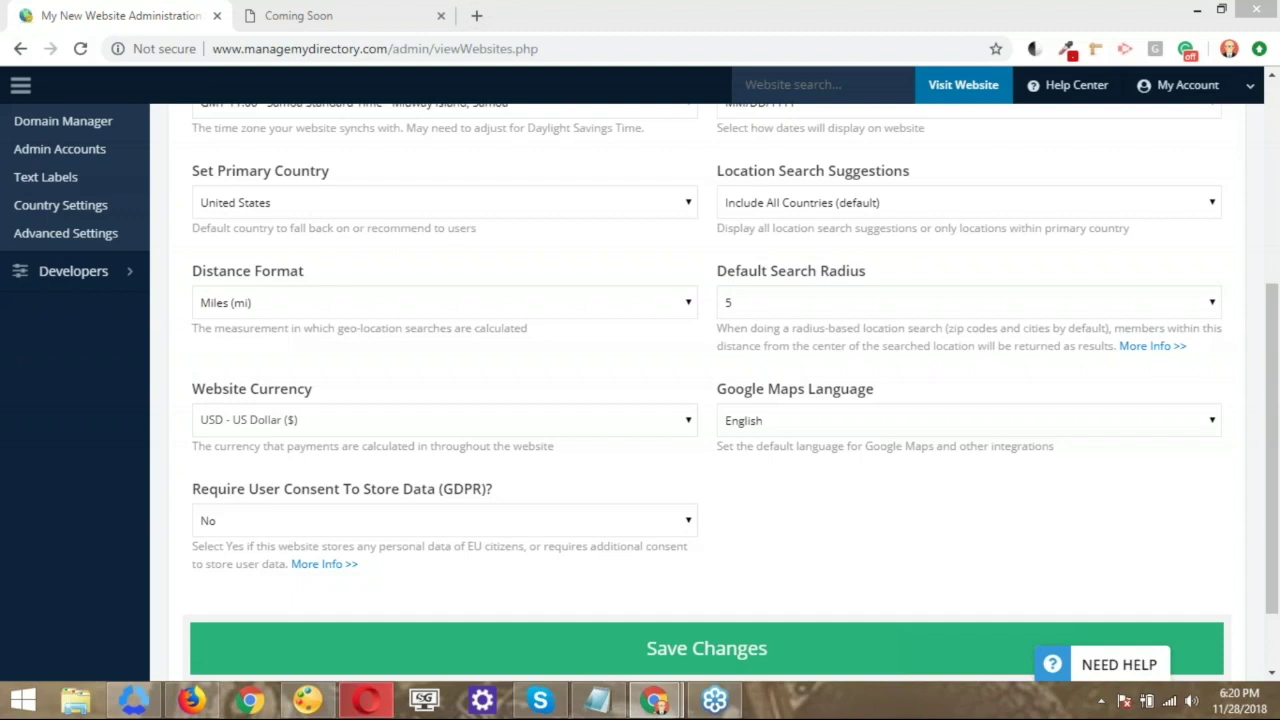
- Set Require User Consent To Store Data (GDPR) to Yes and save the changes
left_click(290, 522)
left_click(267, 564)
left_click(480, 662)
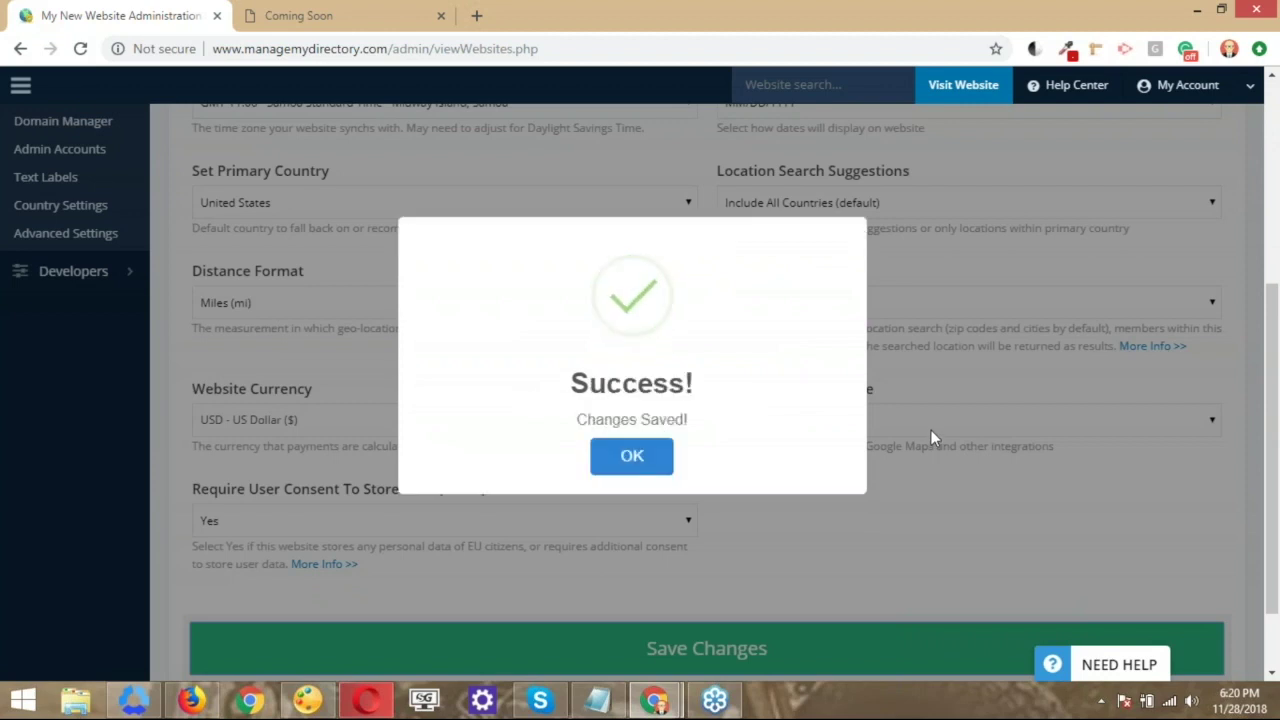
left_click(752, 518)
scroll(1029, 309, "up", 1)
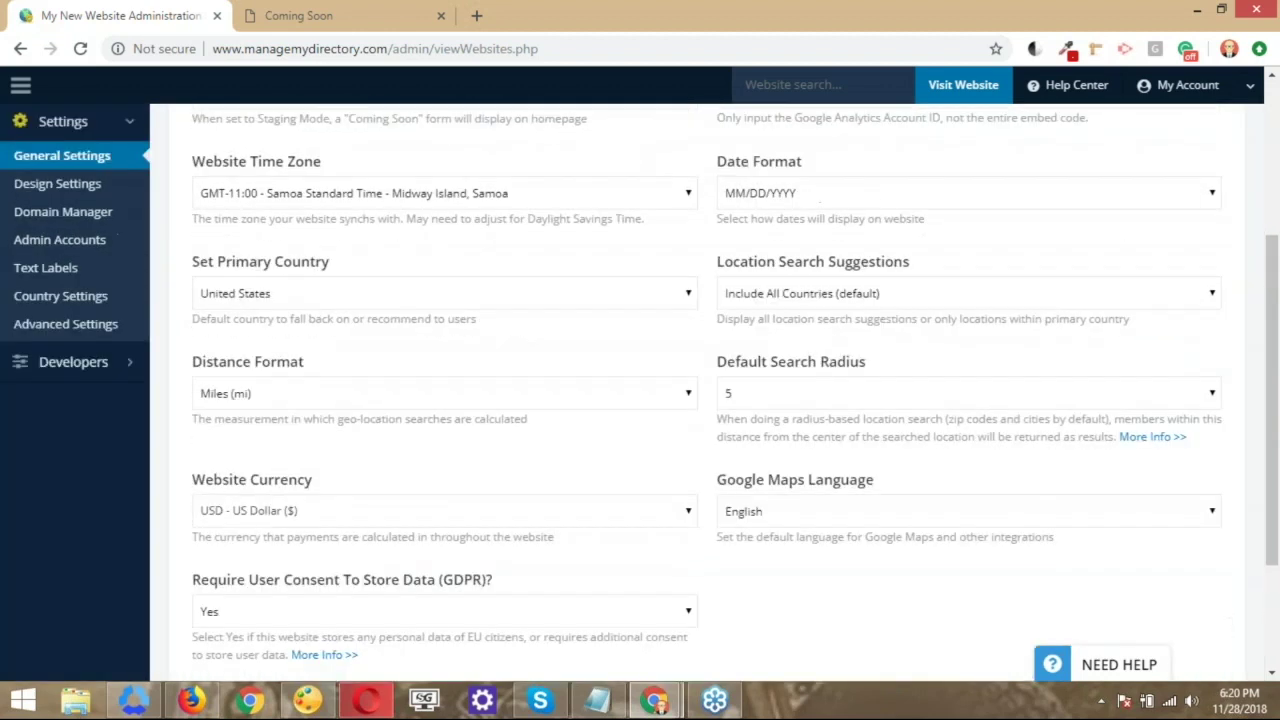
- On the public site, open the /checkout/1 address to load the Premium listing signup form
left_click(382, 26)
left_click(517, 49)
left_click(515, 51)
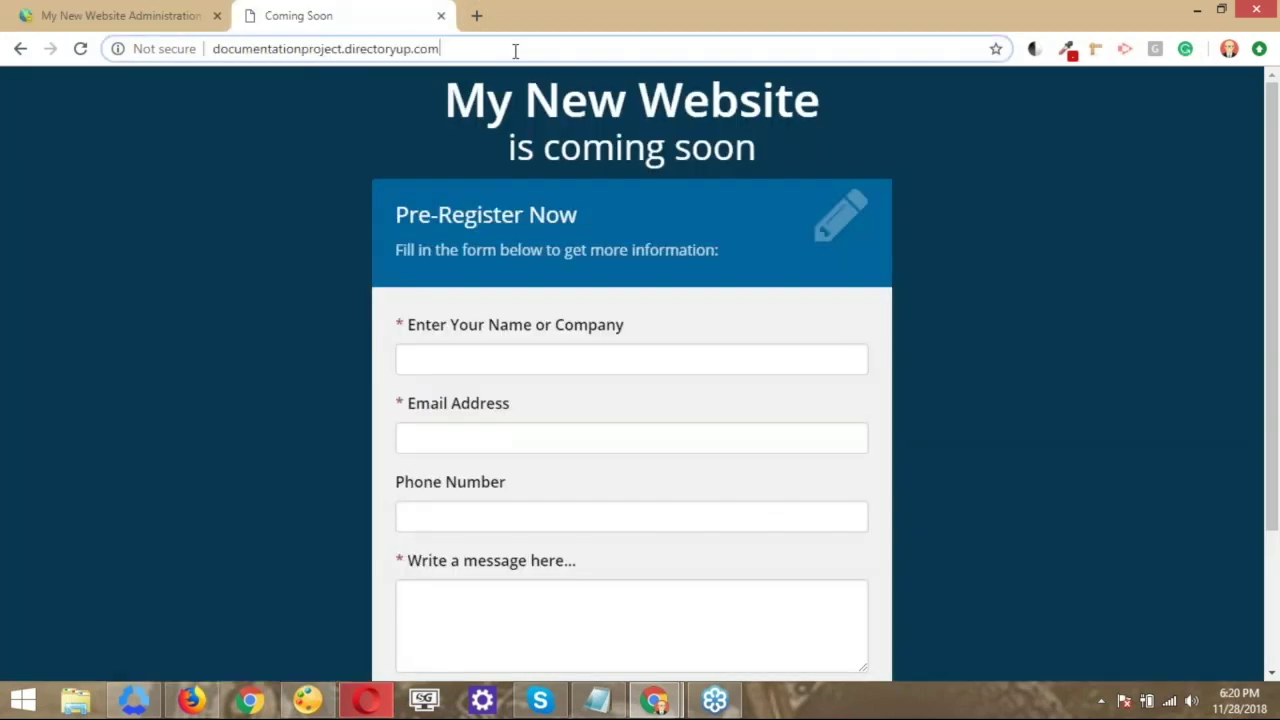
type("/")
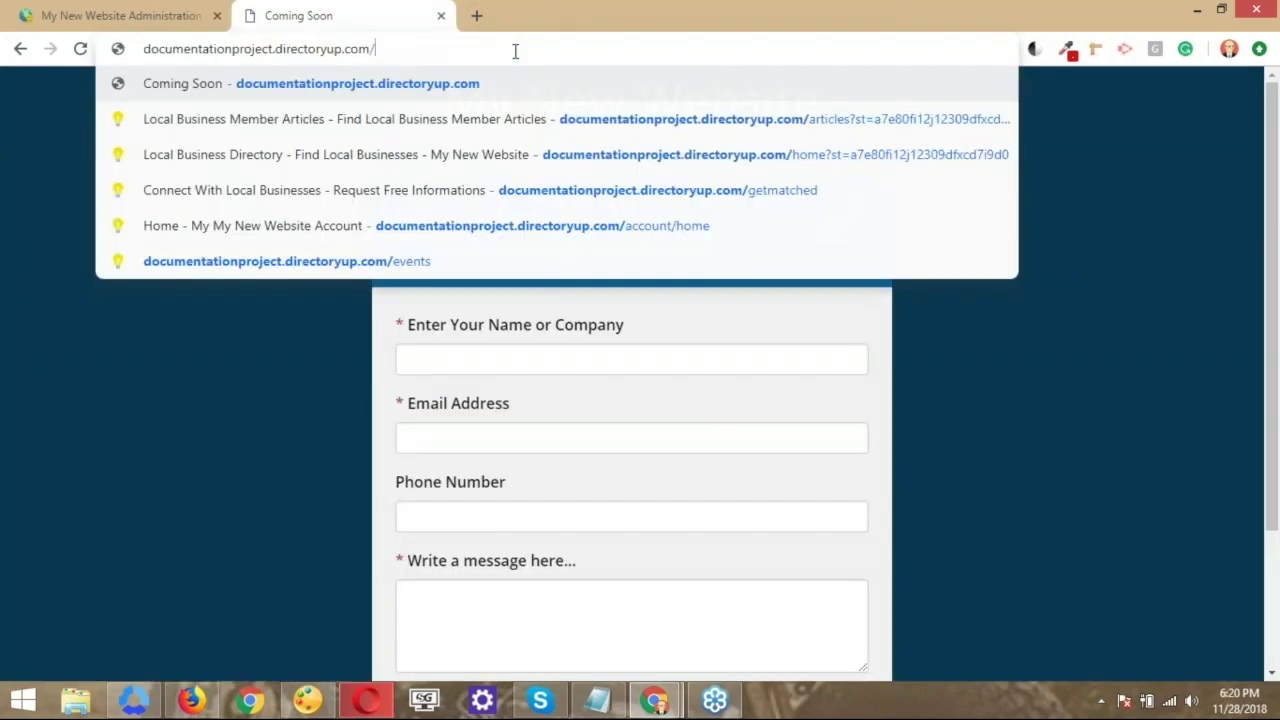
type("checkout")
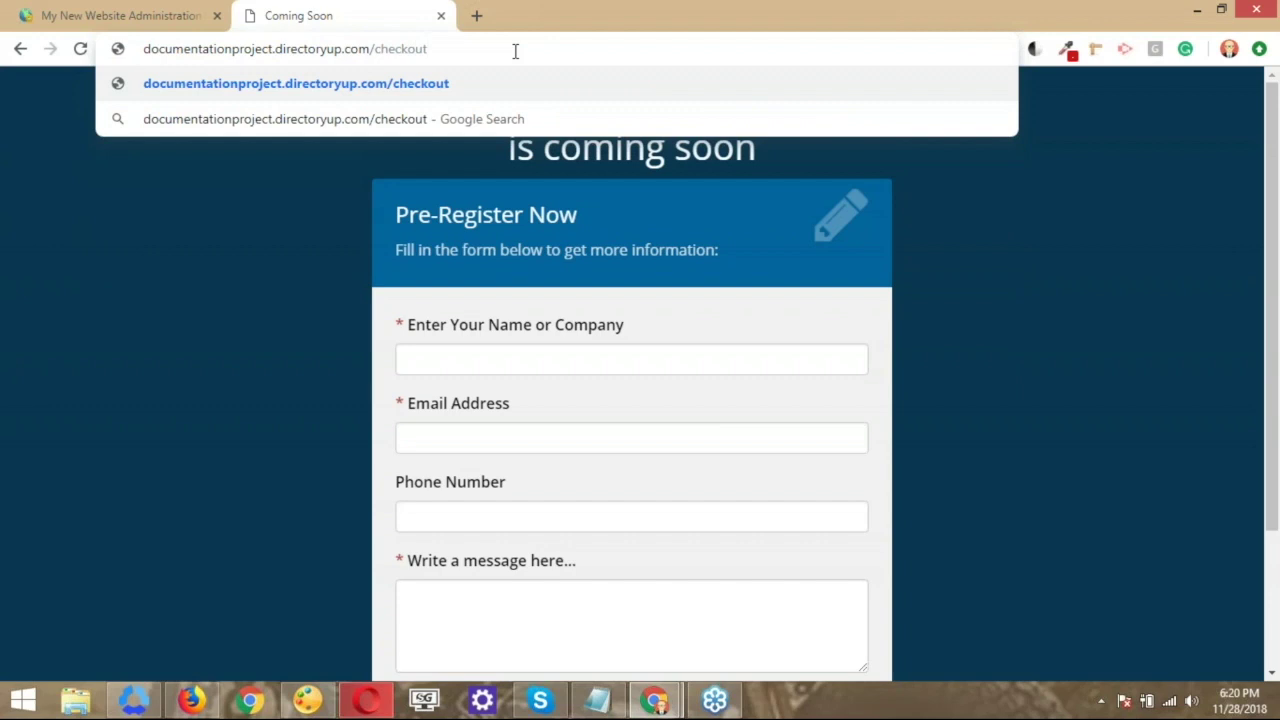
type("1")
key("Return")
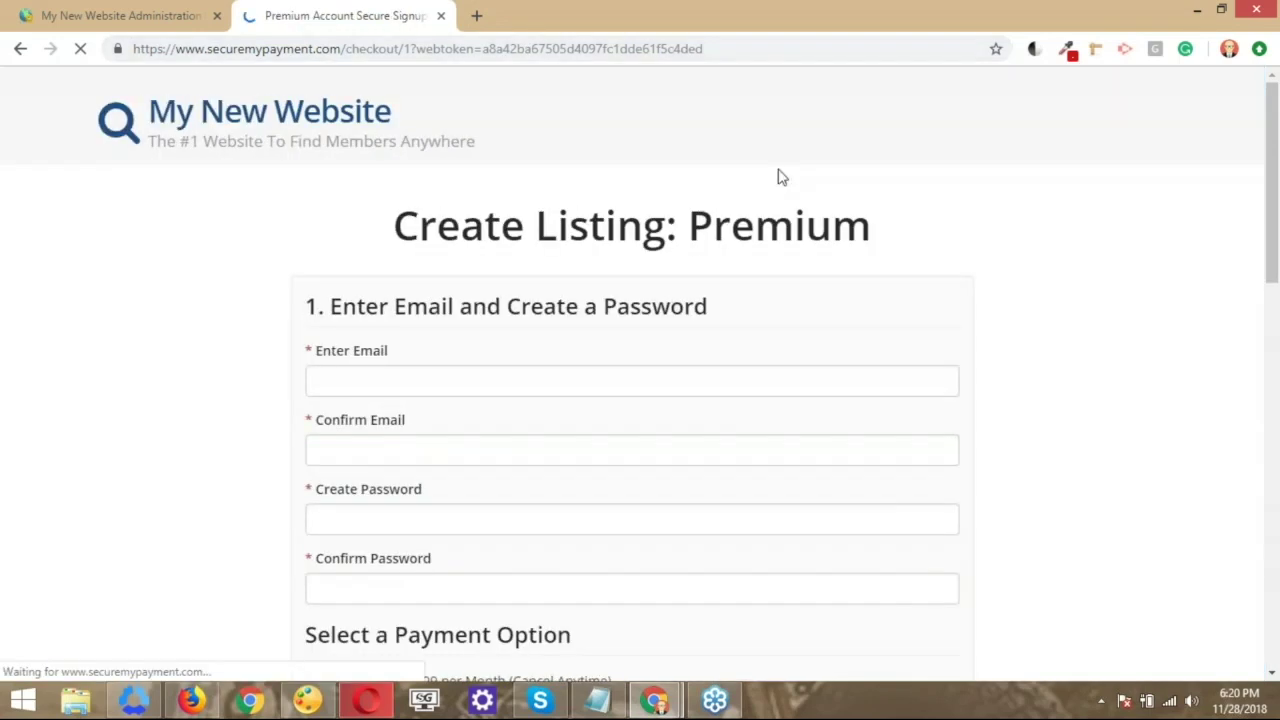
- Examine the Premium signup form down to its GDPR consent checkboxes and toggle both consents on and off
scroll(782, 177, "down", 4)
scroll(782, 177, "down", 4)
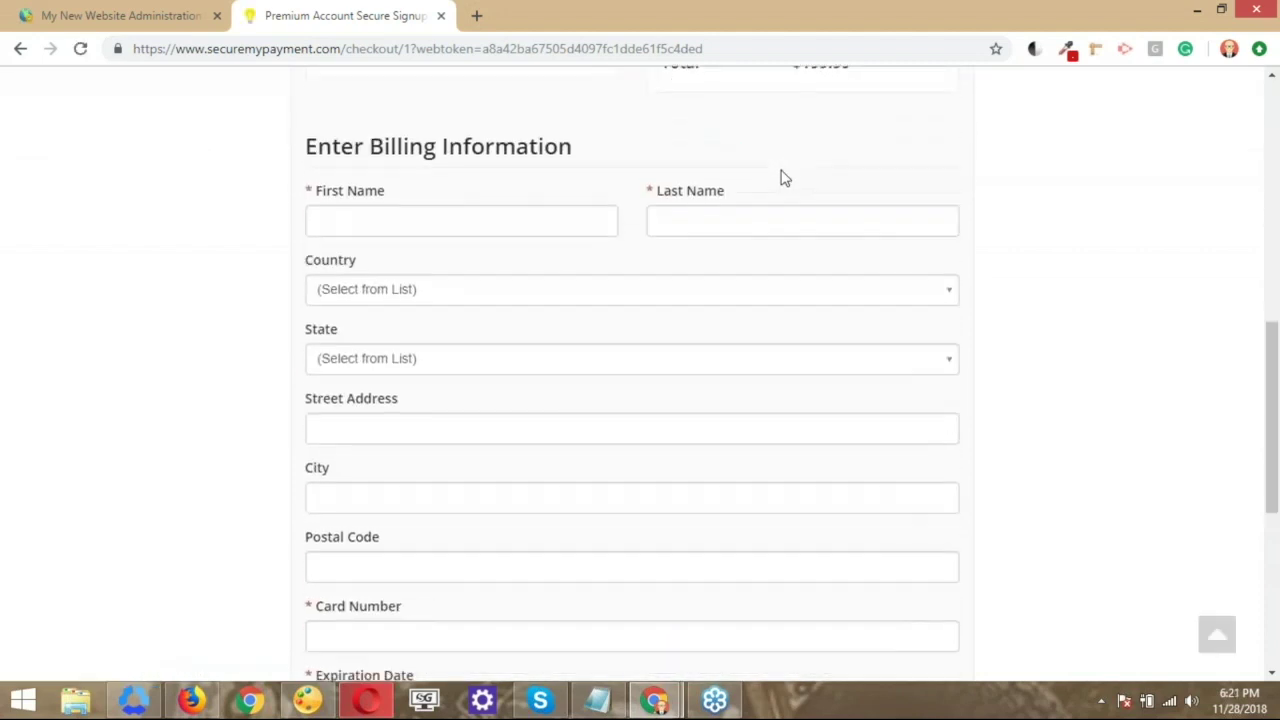
scroll(785, 177, "down", 4)
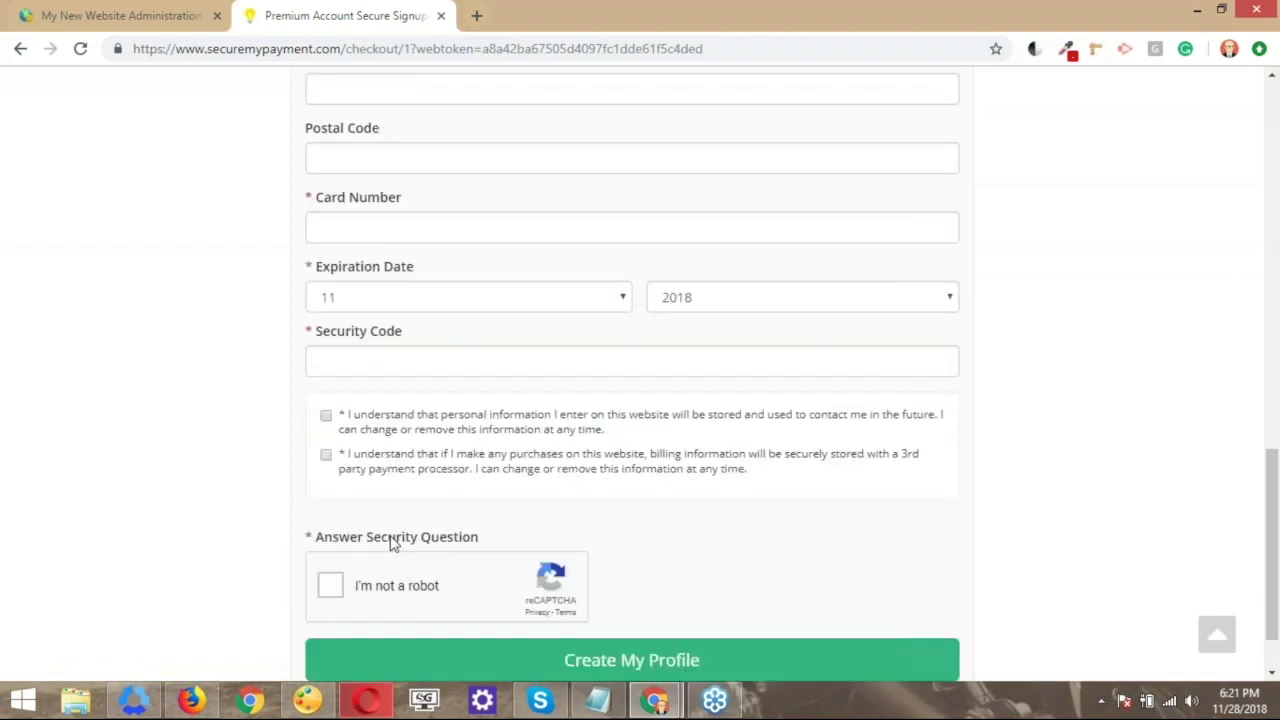
scroll(392, 542, "down", 1)
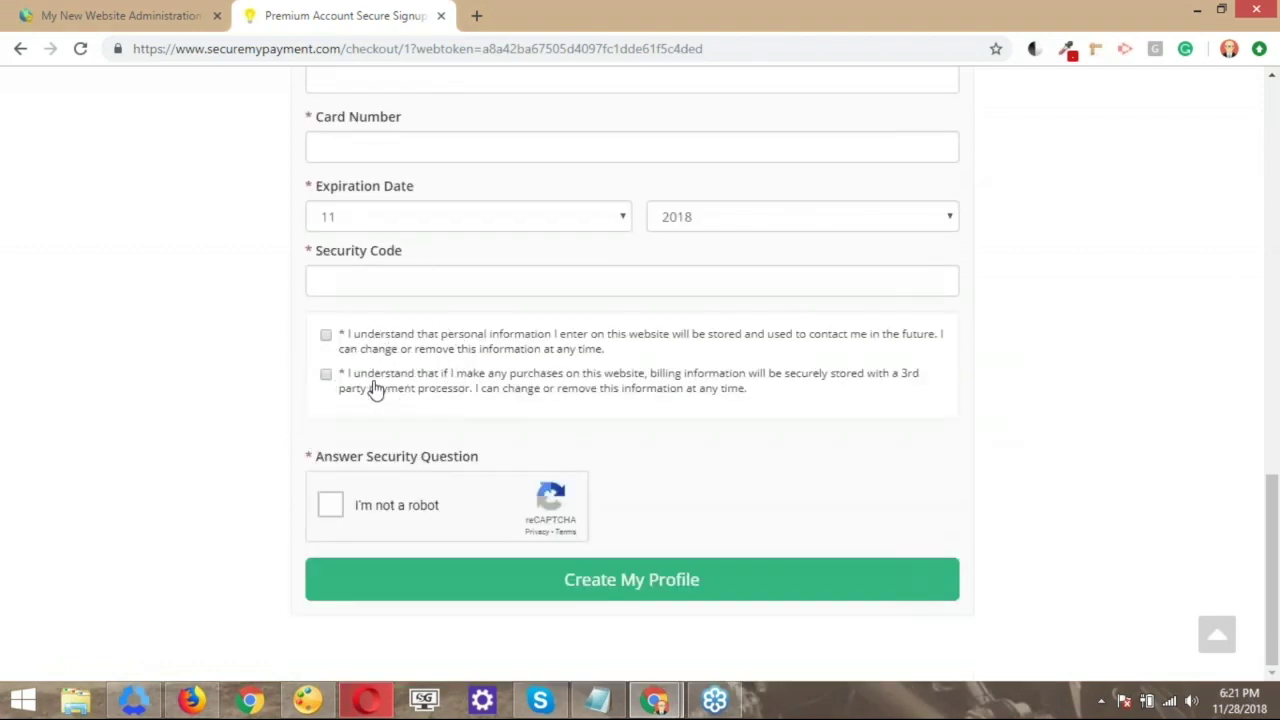
left_click(326, 374)
left_click(326, 336)
left_click(326, 376)
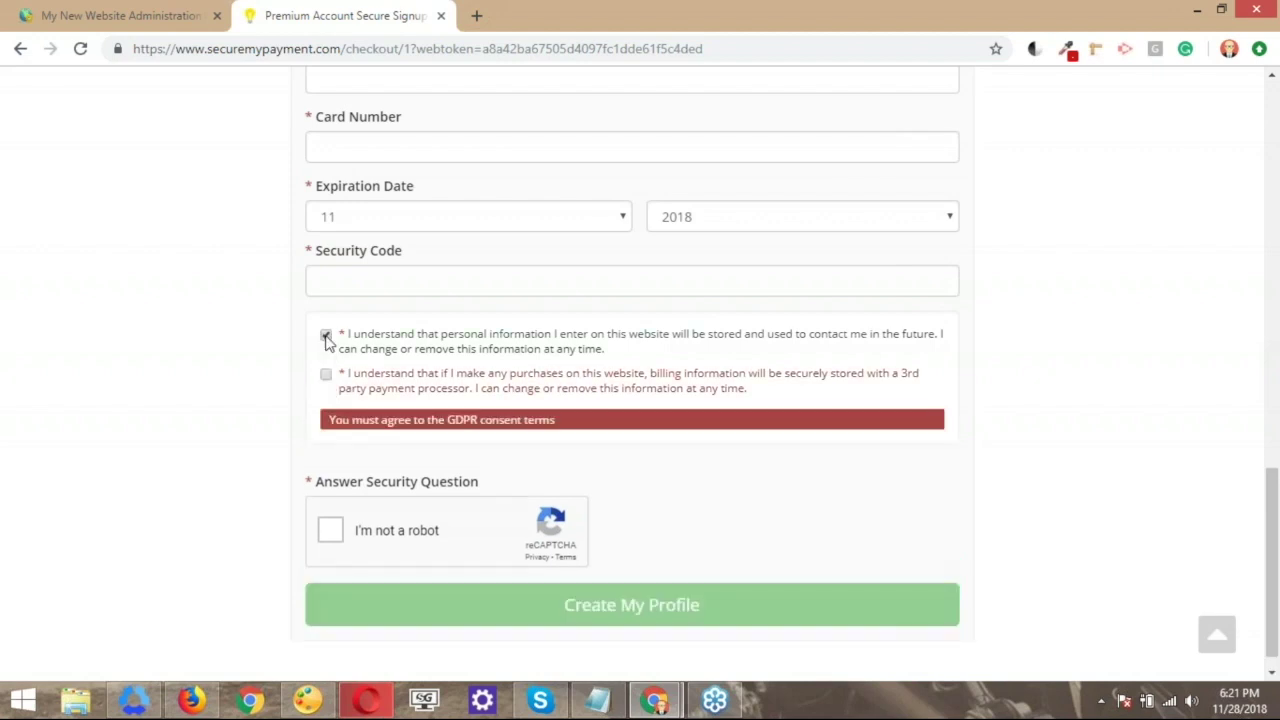
left_click(326, 337)
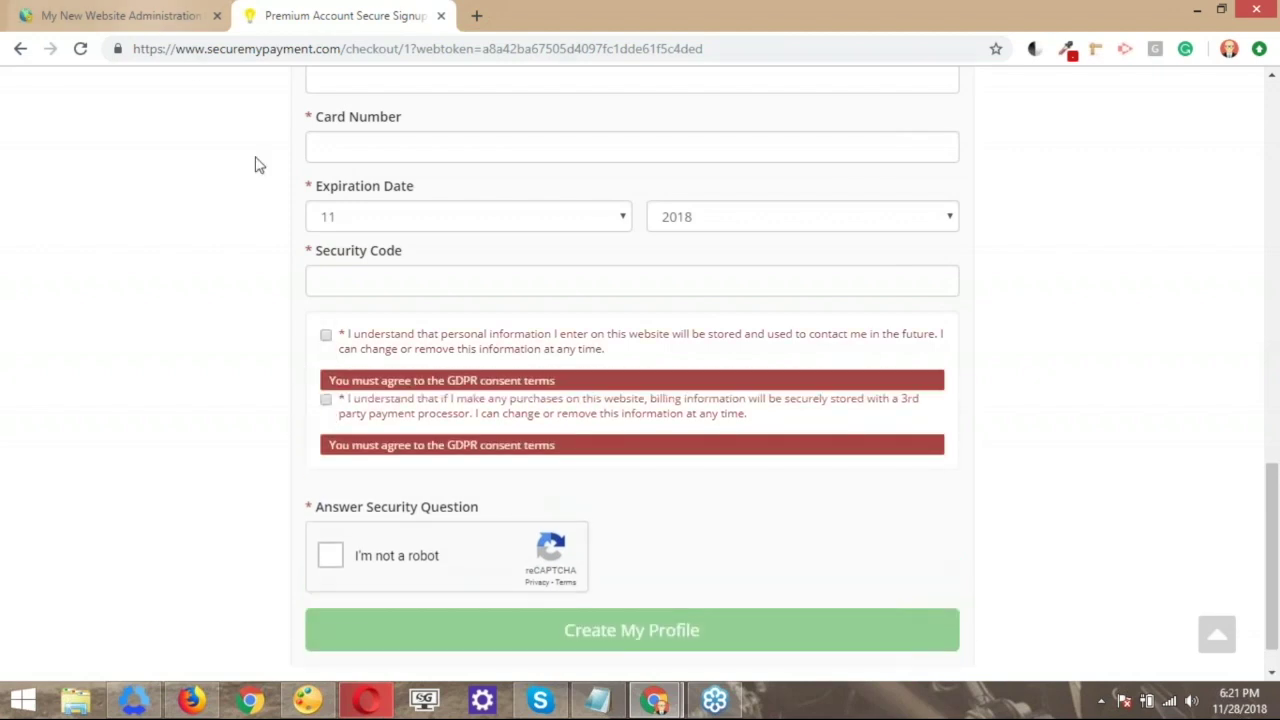
- Return to the admin settings and open the Text Labels page in a new browser tab
key("ctrl+shift+Tab")
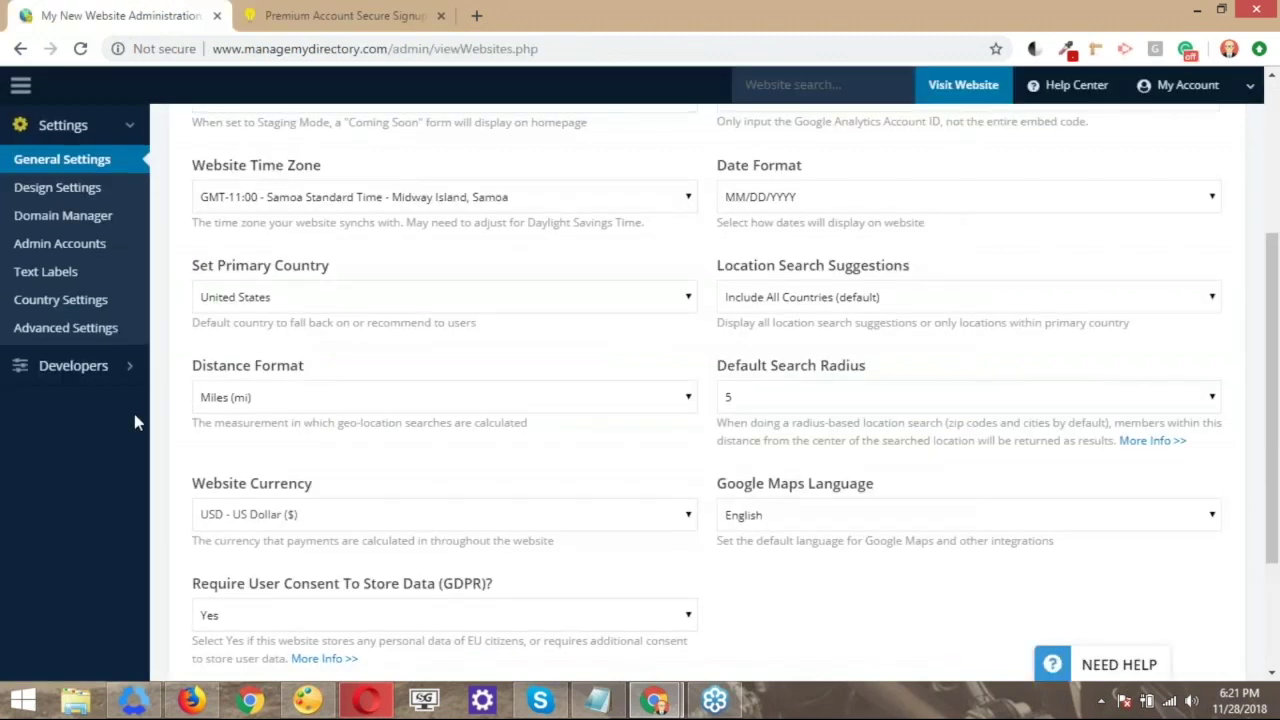
scroll(134, 415, "up", 1)
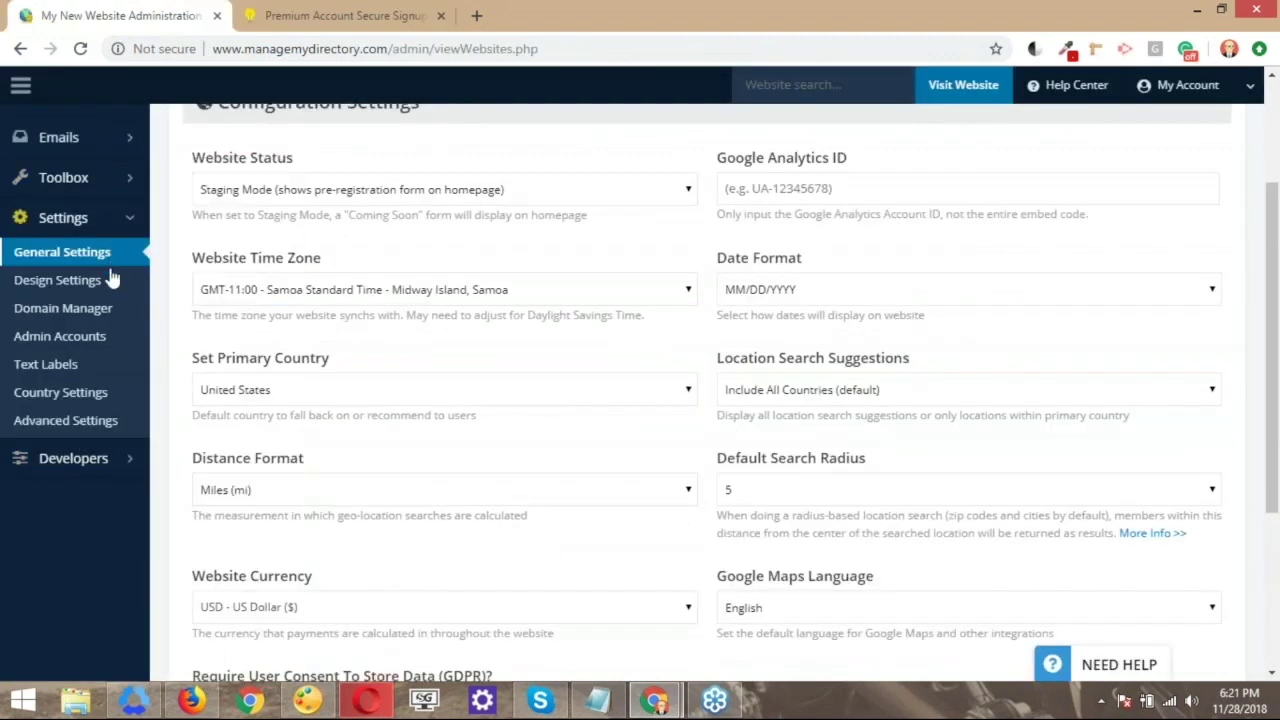
scroll(116, 290, "up", 1)
scroll(116, 296, "up", 1)
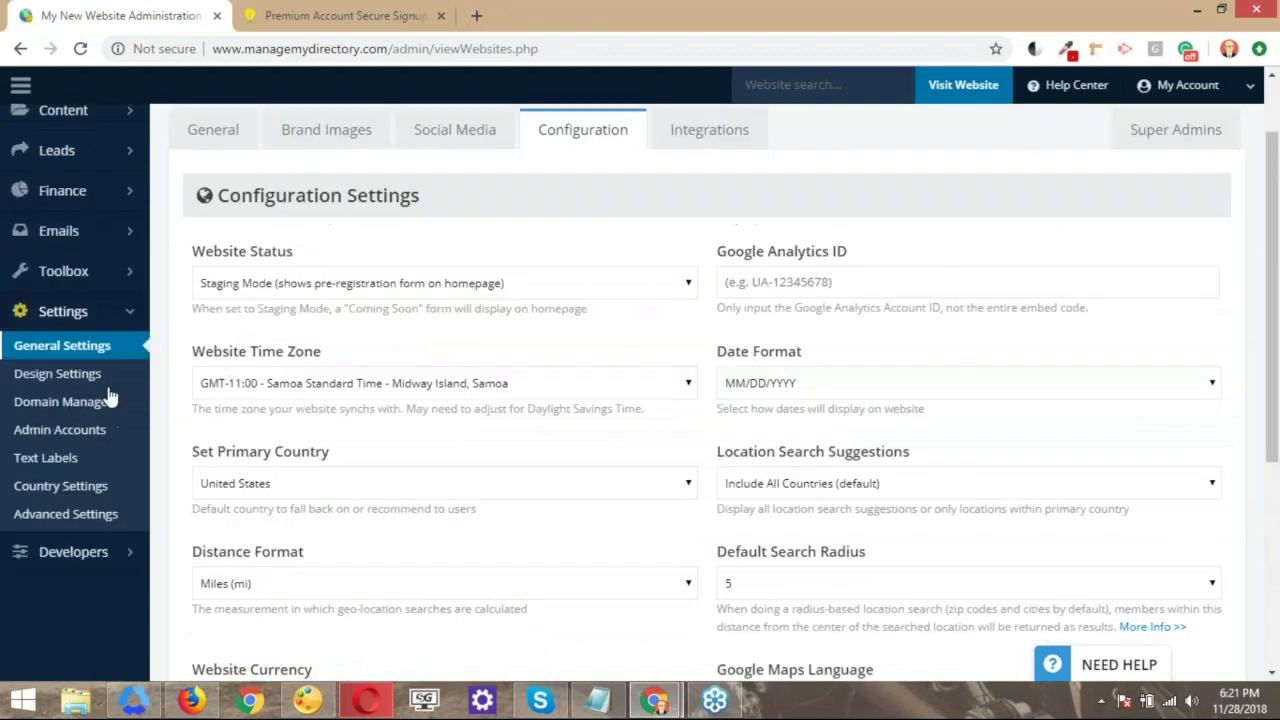
left_click(40, 460)
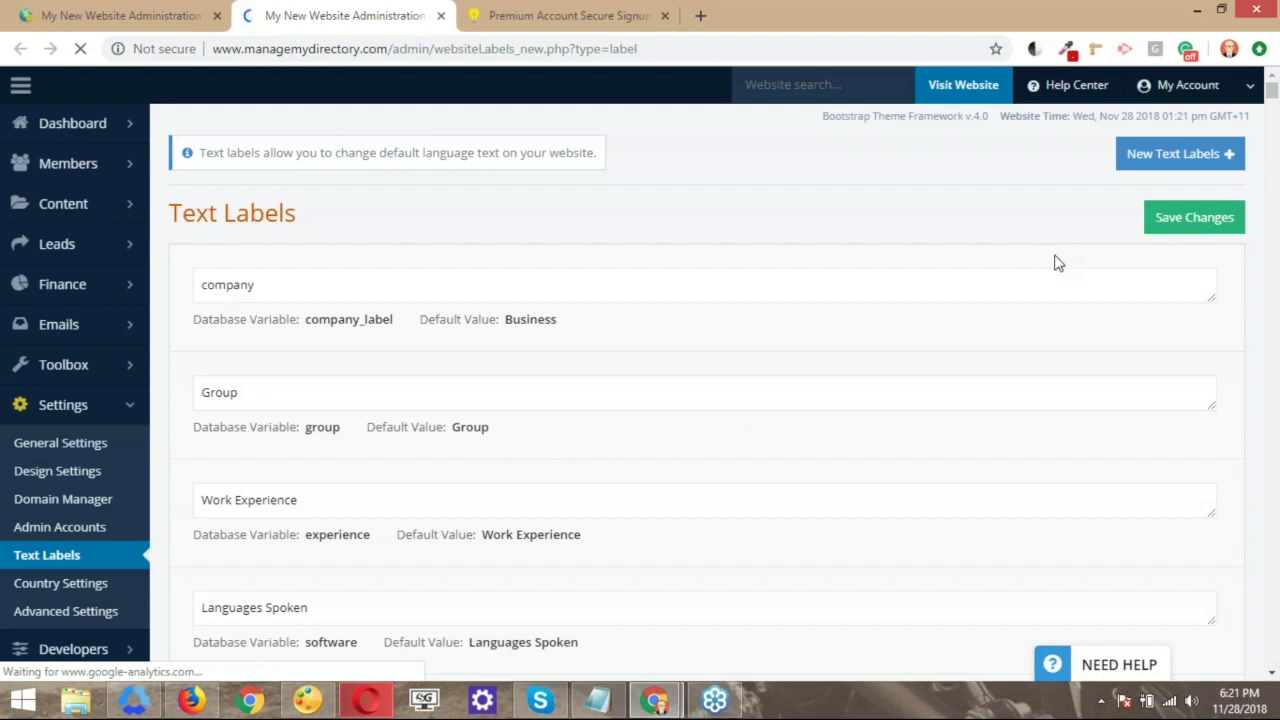
- Filter the text labels by the term gdpr
left_click(1054, 218)
type("g")
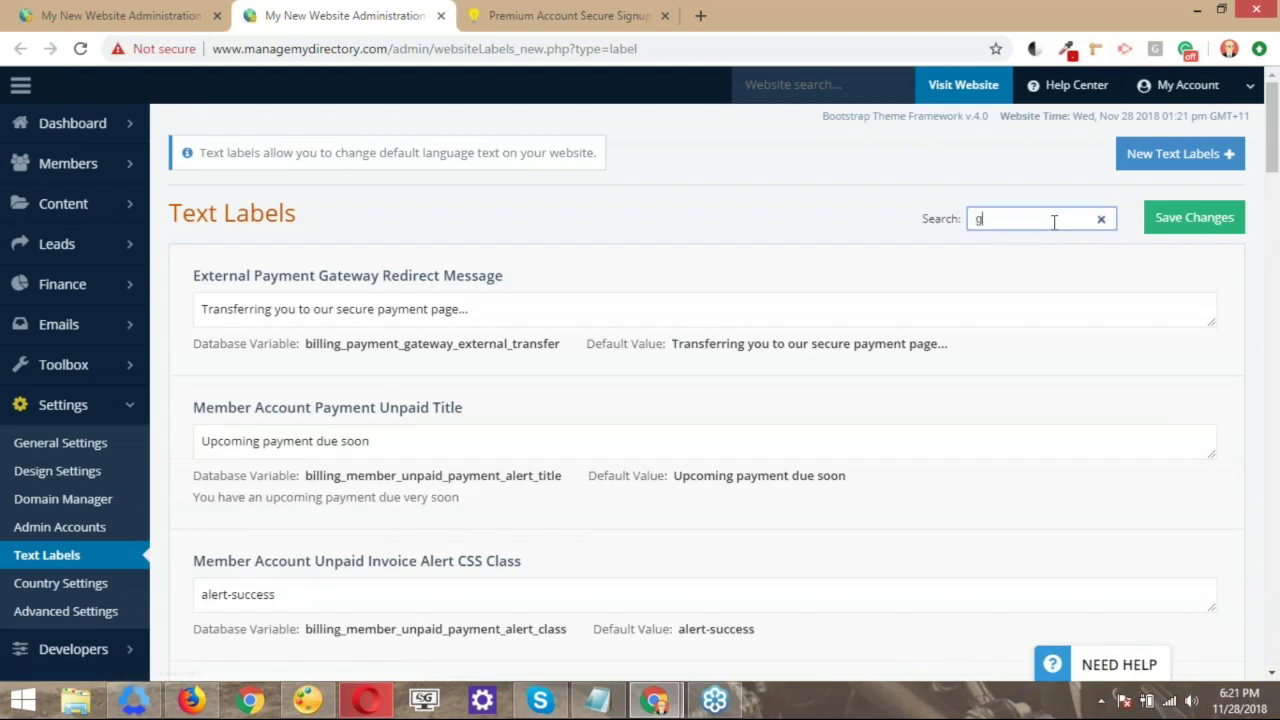
type("dpr")
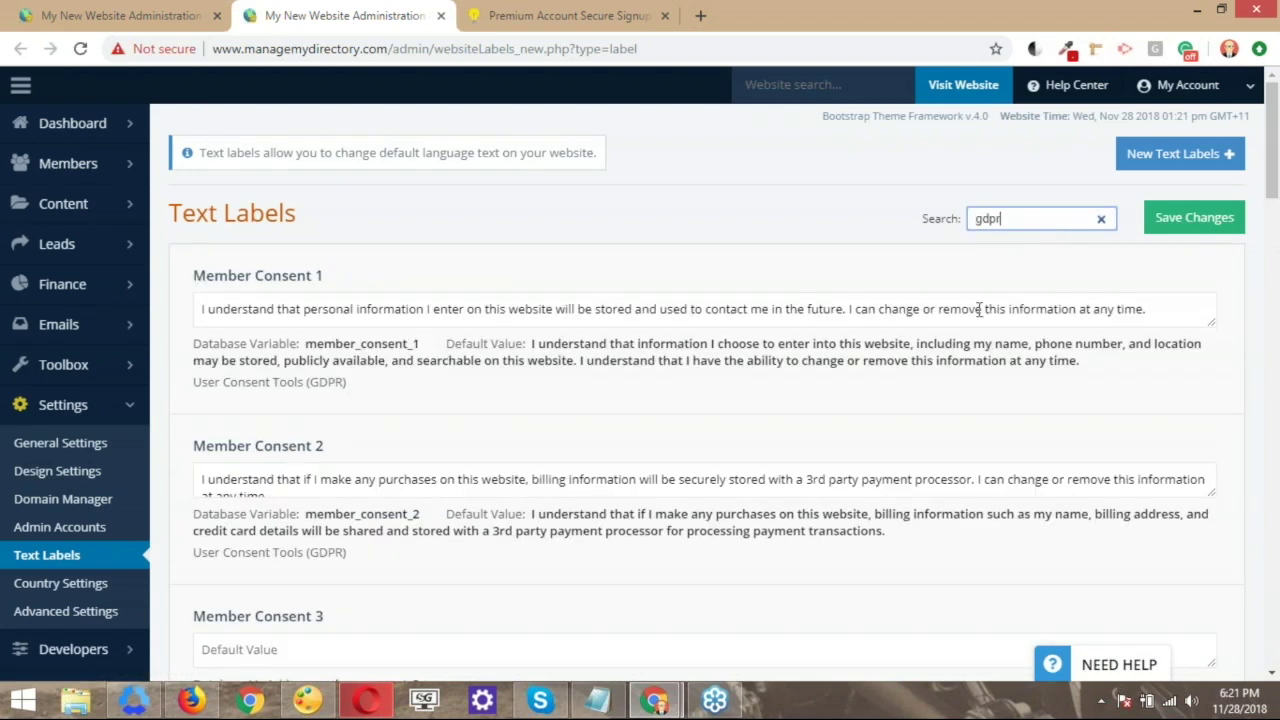
- Examine the Member Consent labels 1 to 5 among the filtered GDPR text labels
scroll(726, 269, "down", 1)
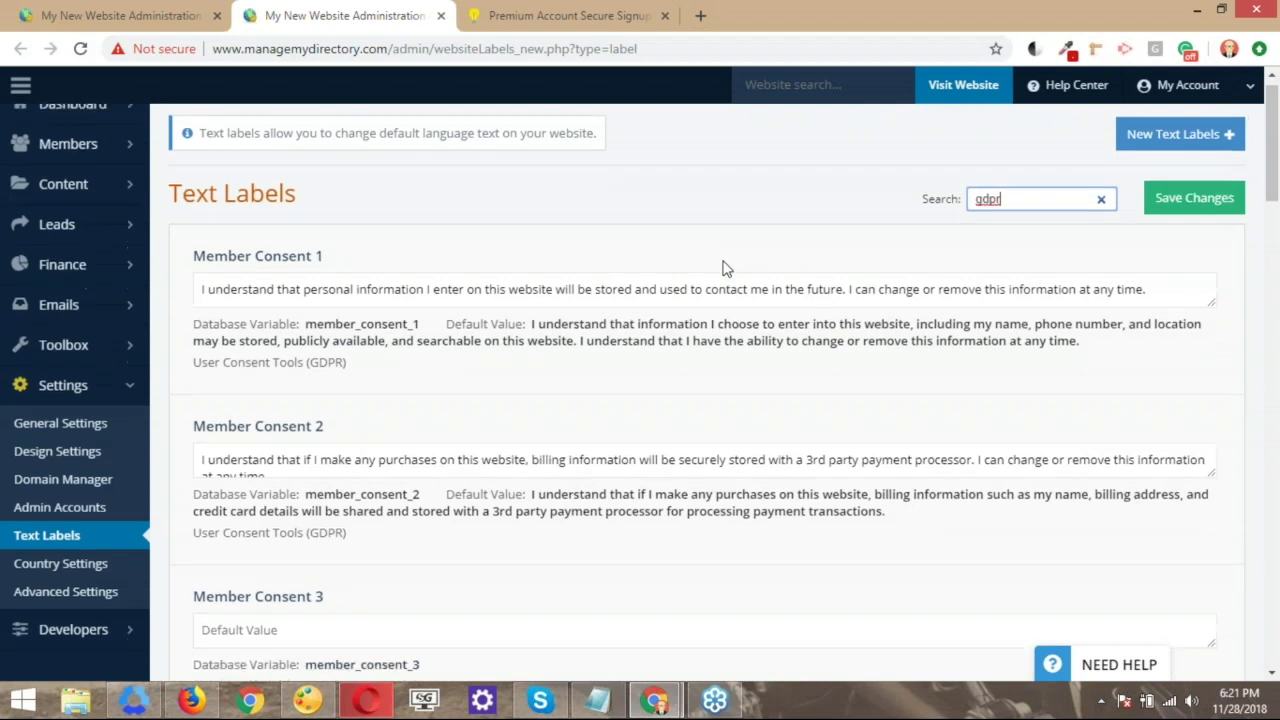
scroll(726, 269, "down", 1)
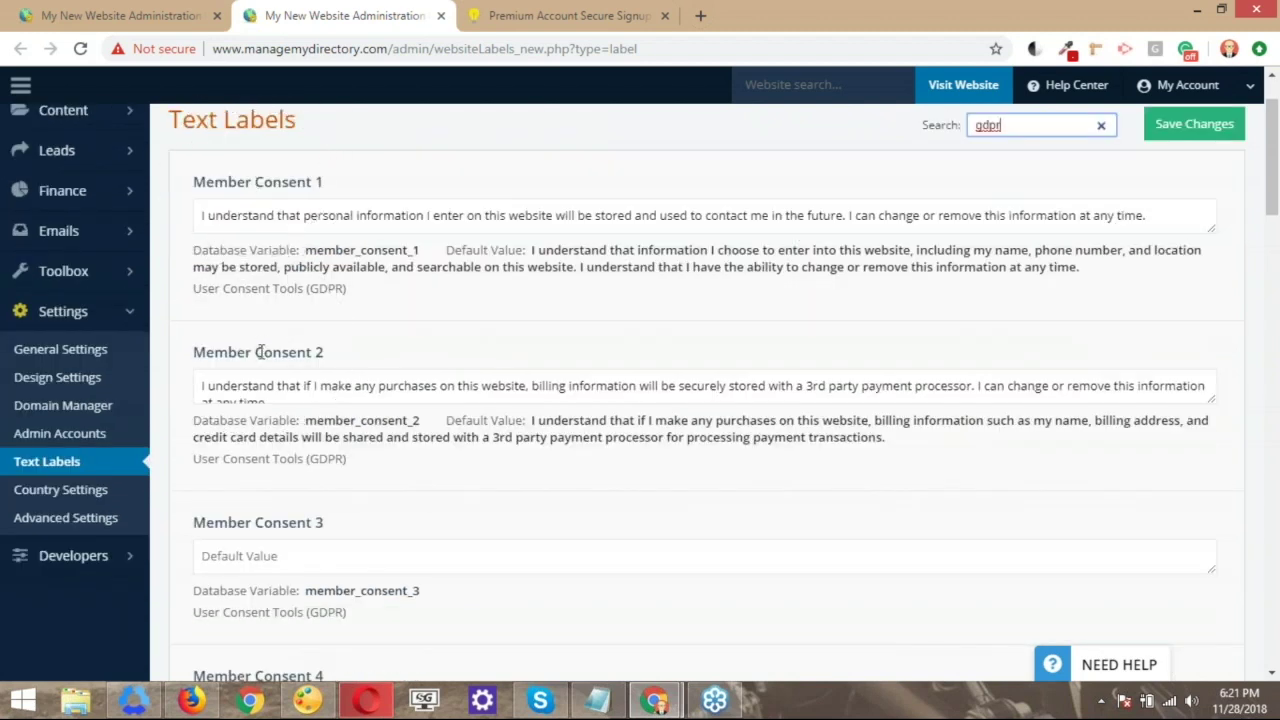
scroll(260, 352, "down", 1)
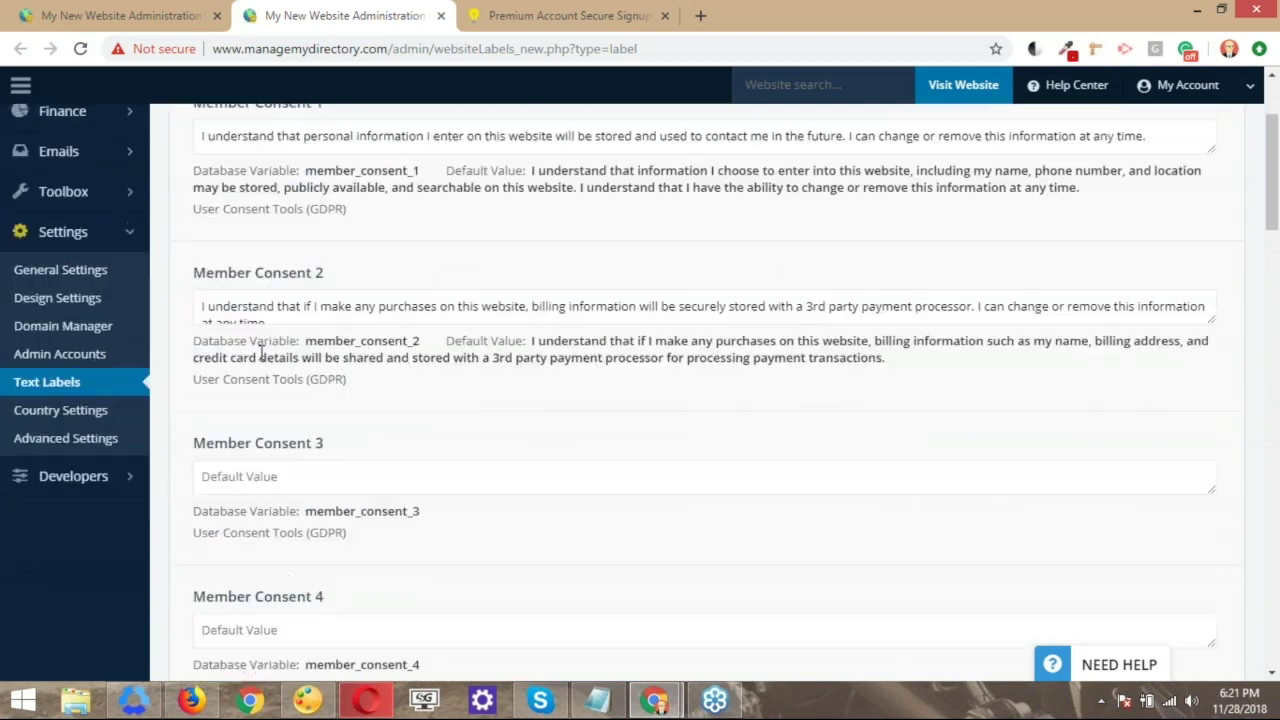
scroll(260, 352, "down", 2)
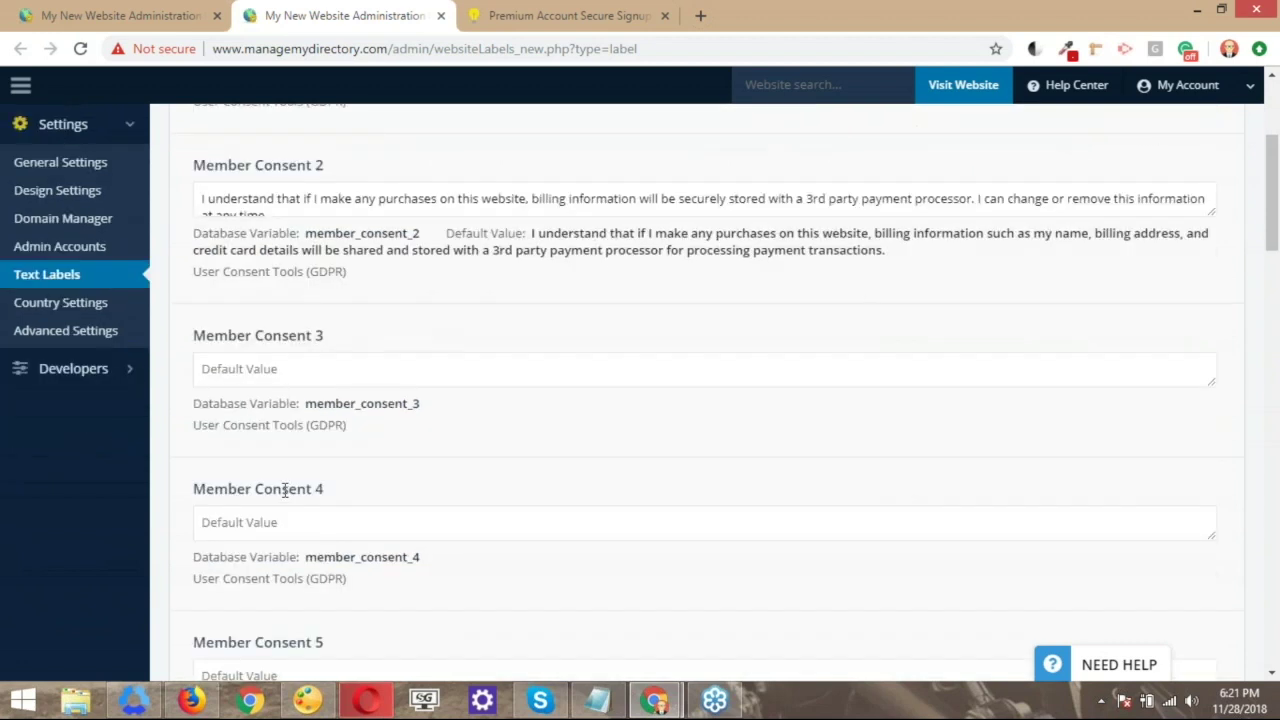
scroll(285, 490, "down", 1)
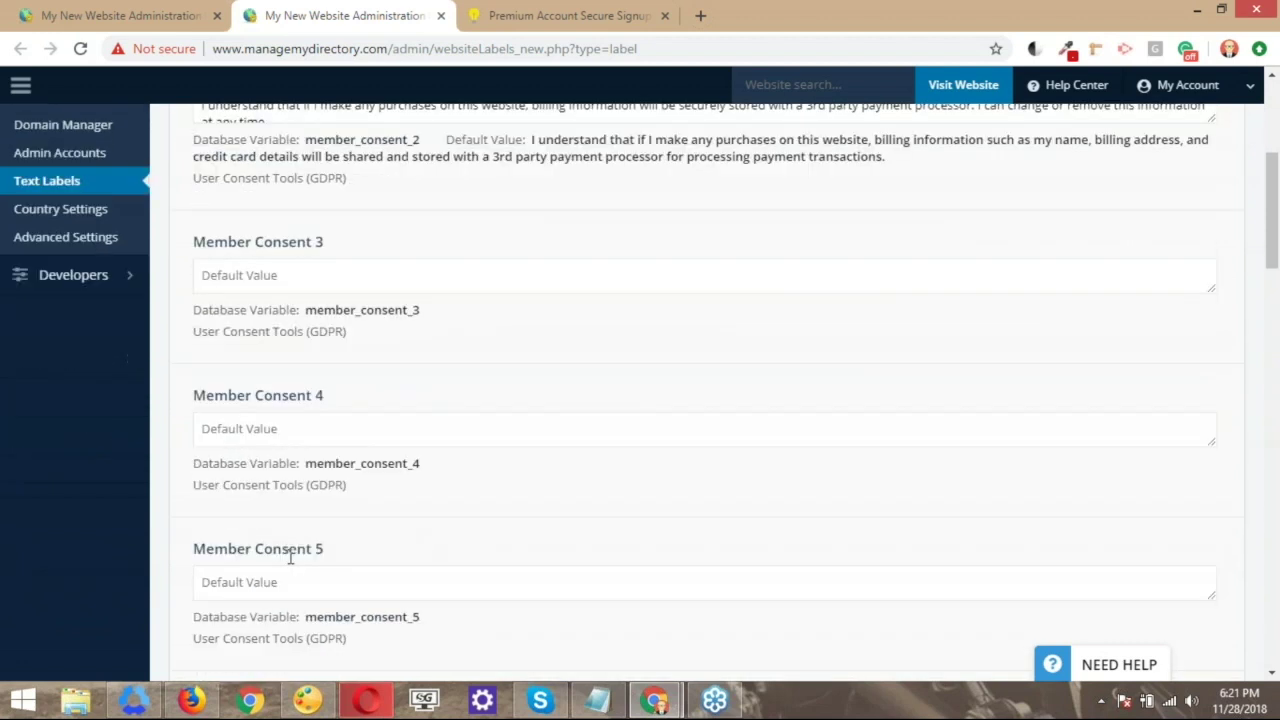
scroll(290, 558, "down", 1)
scroll(296, 454, "up", 1)
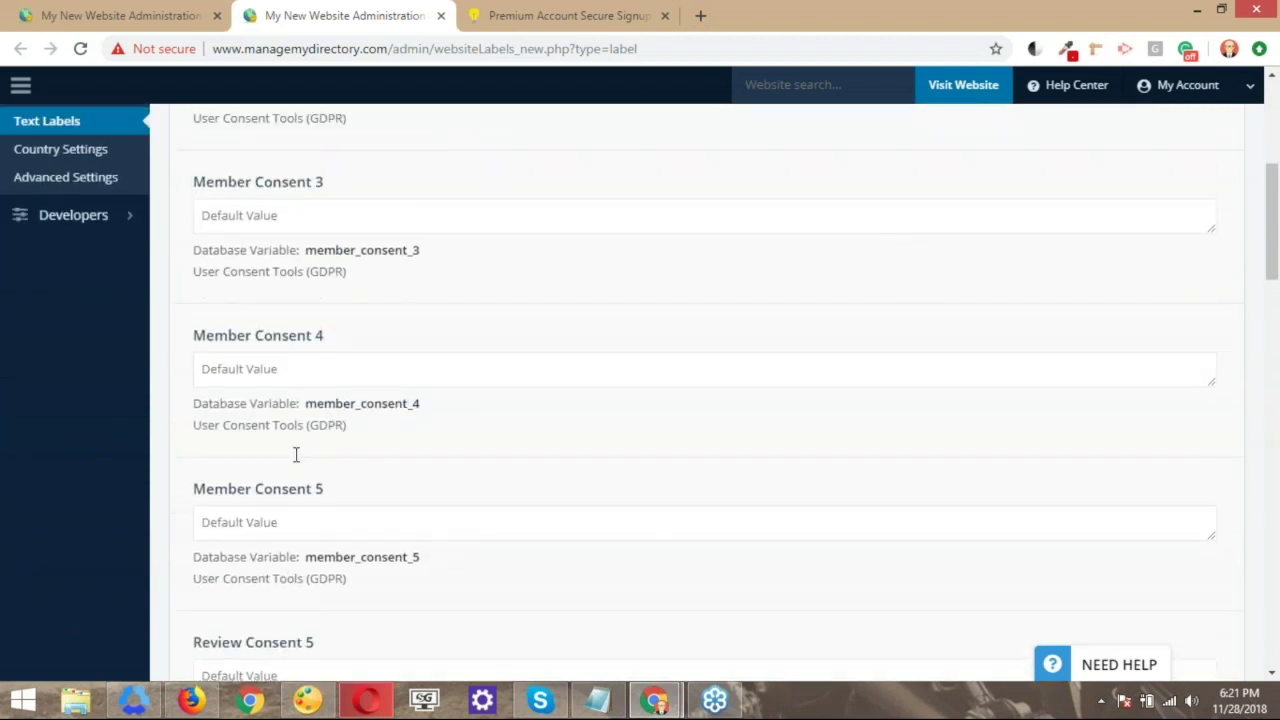
scroll(296, 454, "up", 1)
scroll(297, 464, "up", 2)
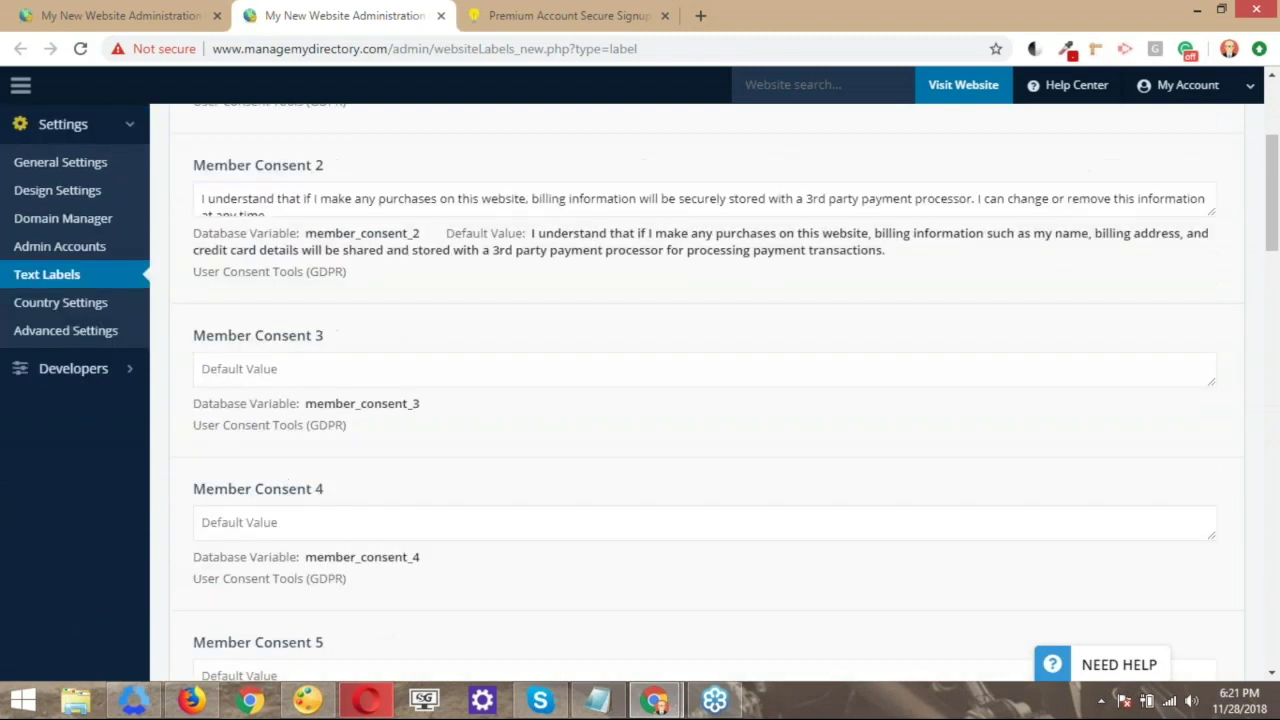
- Fill the Member Consent 3, Member Consent 4 and Member Consent 5 labels with "More info"
left_click(297, 464)
type("More info")
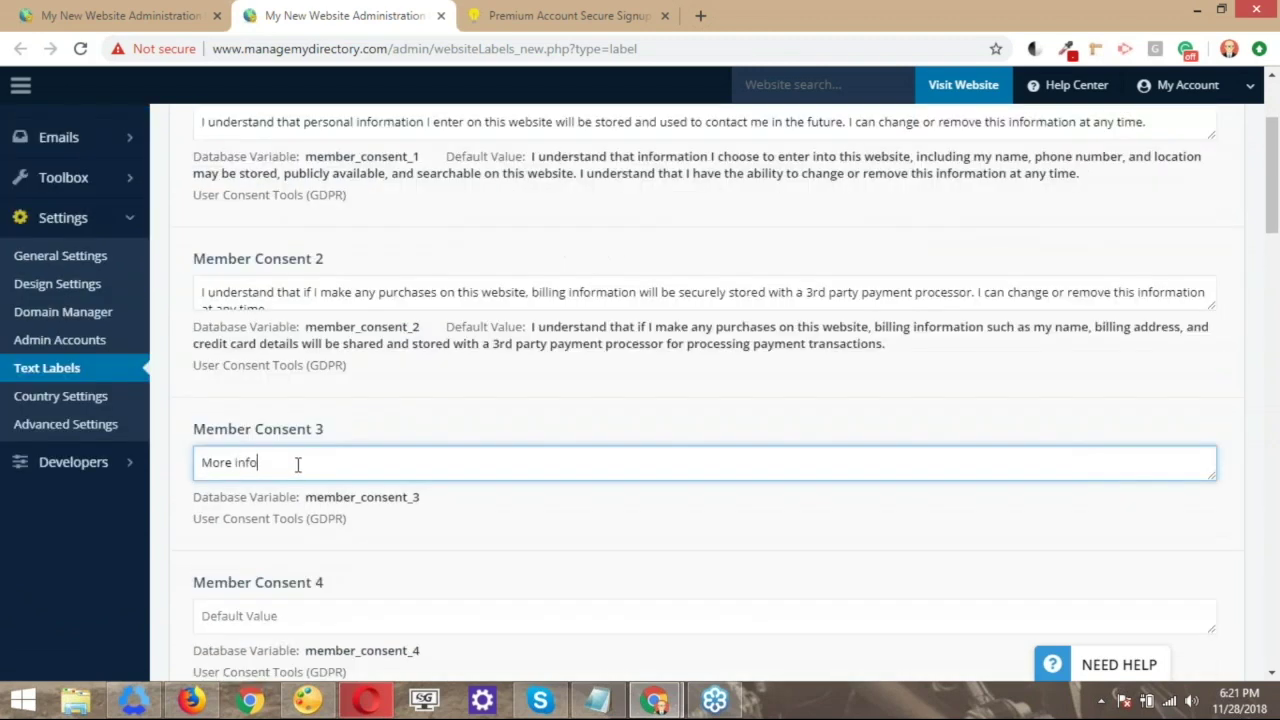
left_click_drag(258, 463, 180, 466)
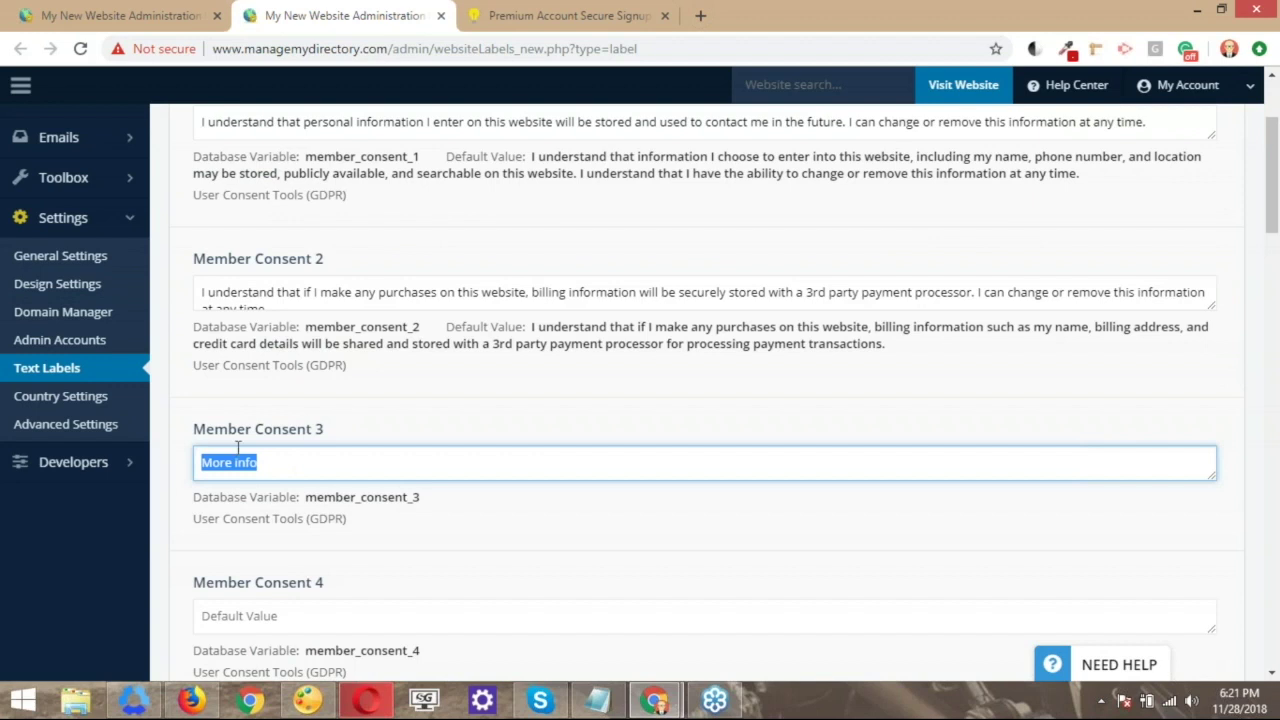
key("ctrl+c")
scroll(251, 471, "down", 1)
left_click(251, 522)
key("ctrl+v")
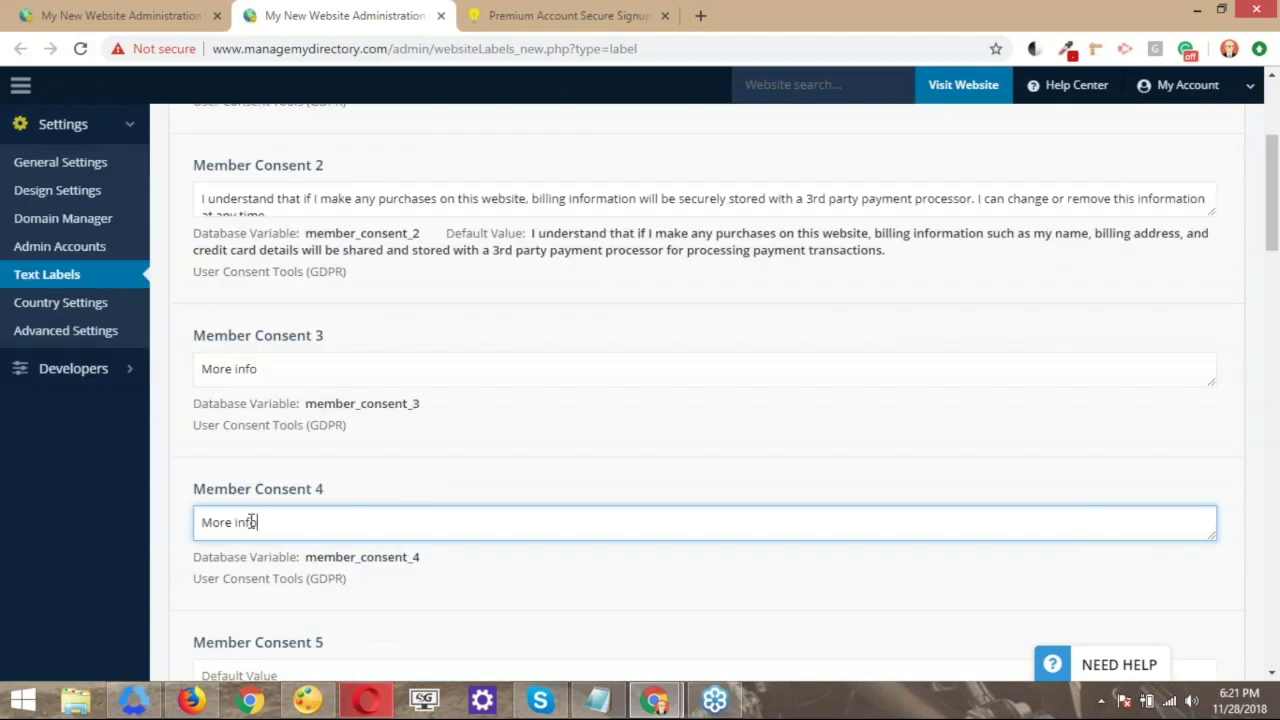
scroll(251, 522, "down", 2)
left_click(480, 505)
key("ctrl+v")
- Save the text label changes and dismiss the confirmation
scroll(480, 505, "up", 1)
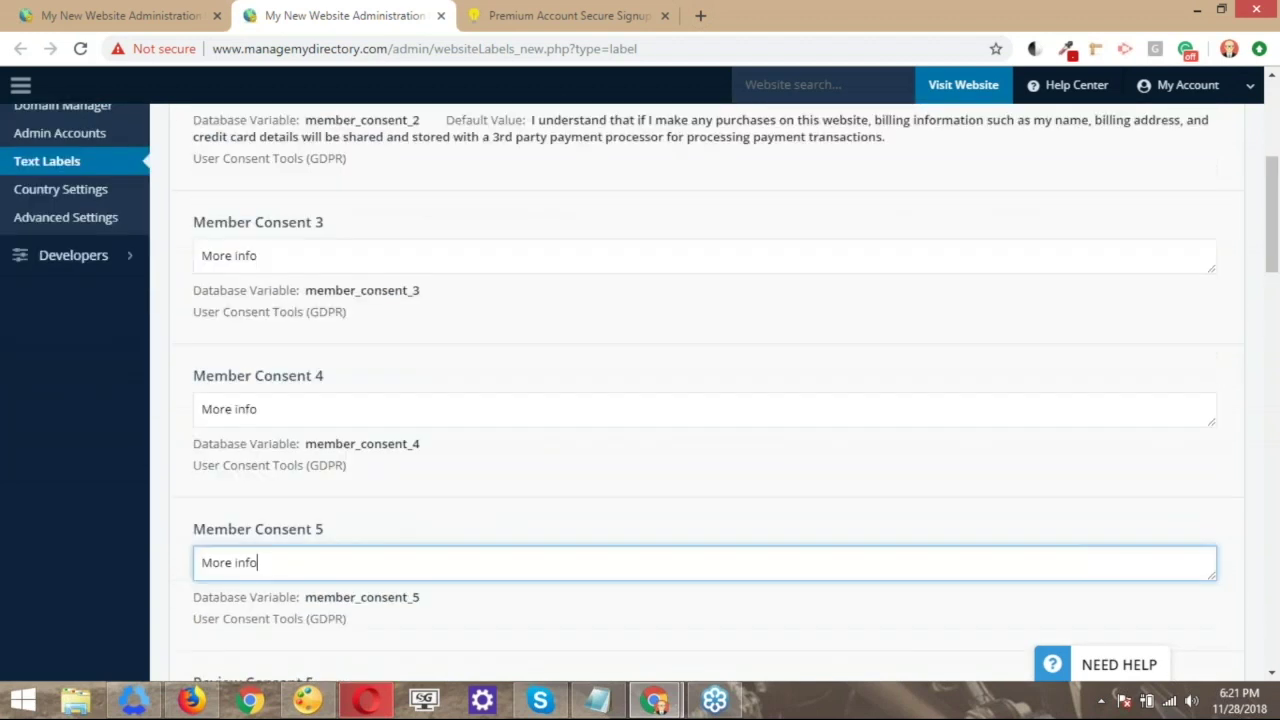
scroll(700, 390, "up", 2)
scroll(954, 346, "up", 3)
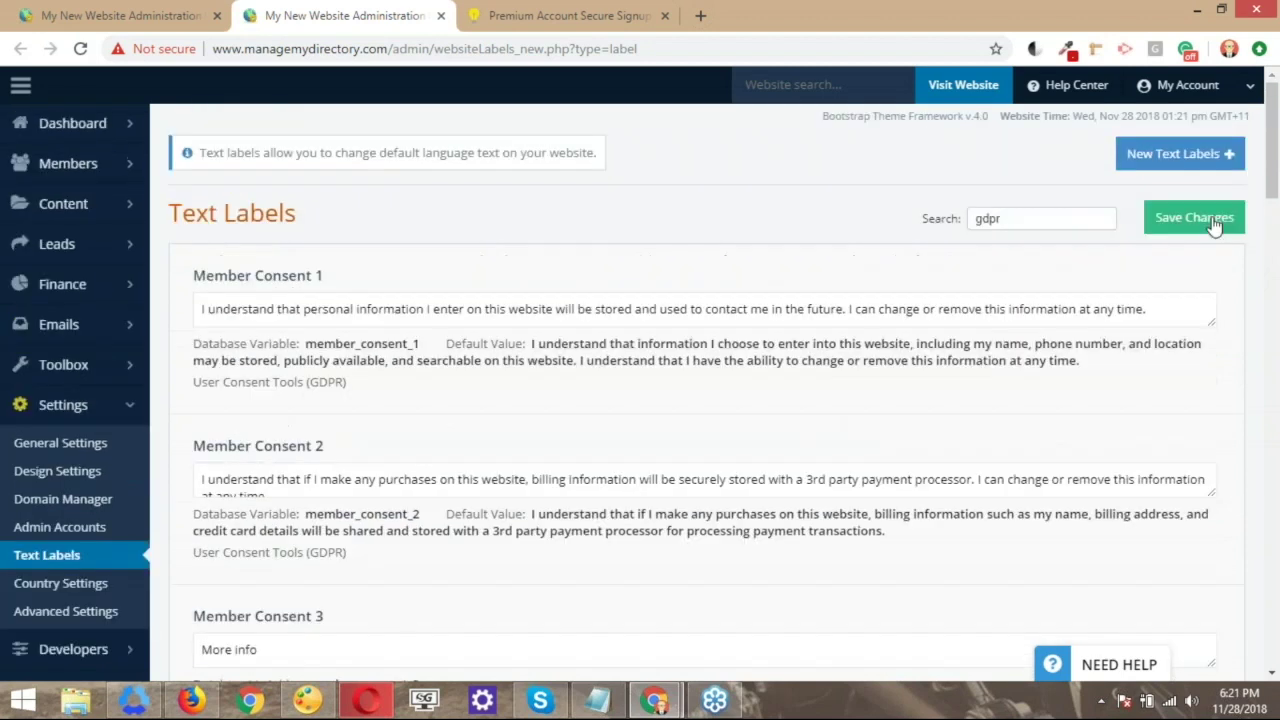
left_click(1196, 218)
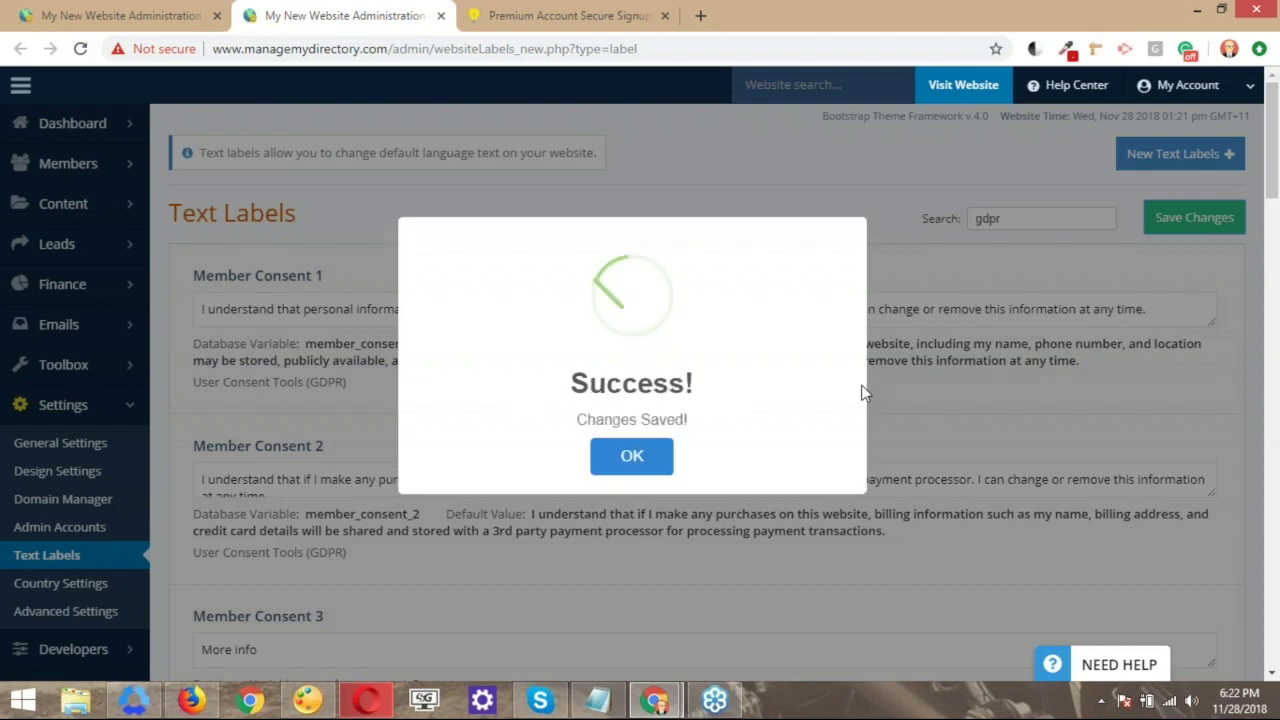
left_click(652, 462)
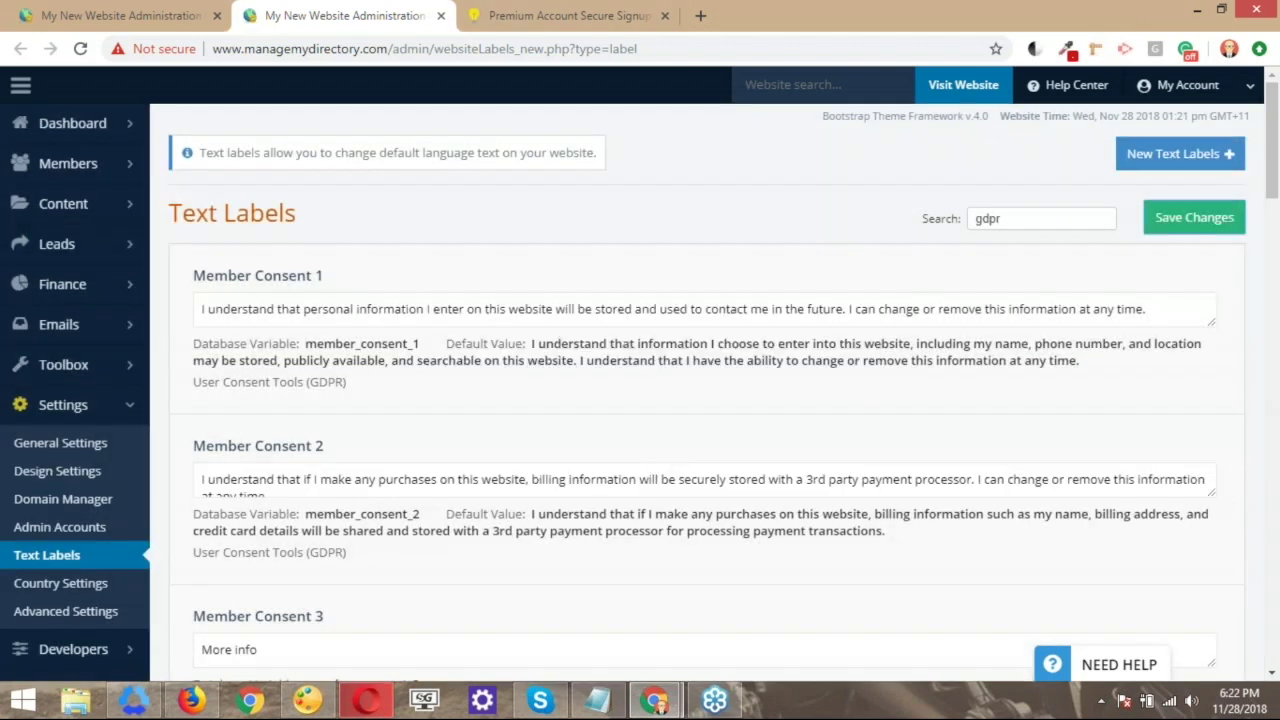
- Reload the Premium signup form on the public site and examine its GDPR consent checkboxes and the payment sections above them
left_click(530, 18)
left_click(80, 48)
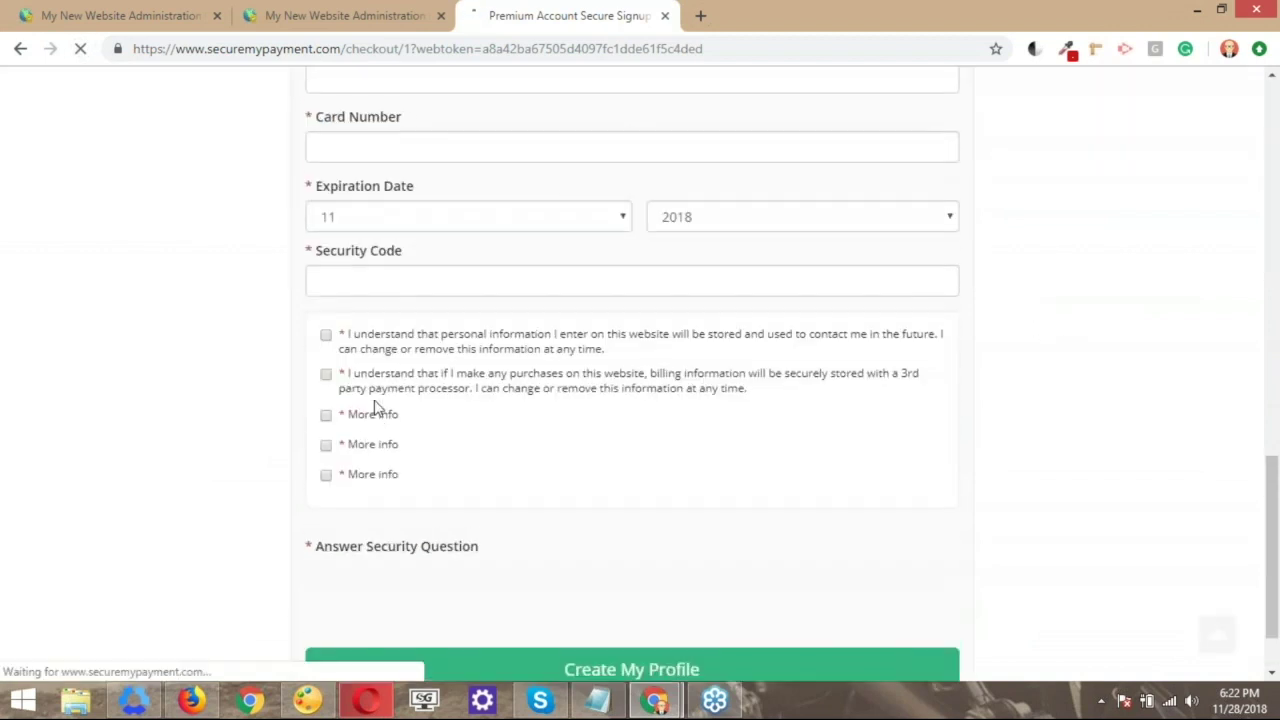
left_click(372, 444)
left_click(370, 475)
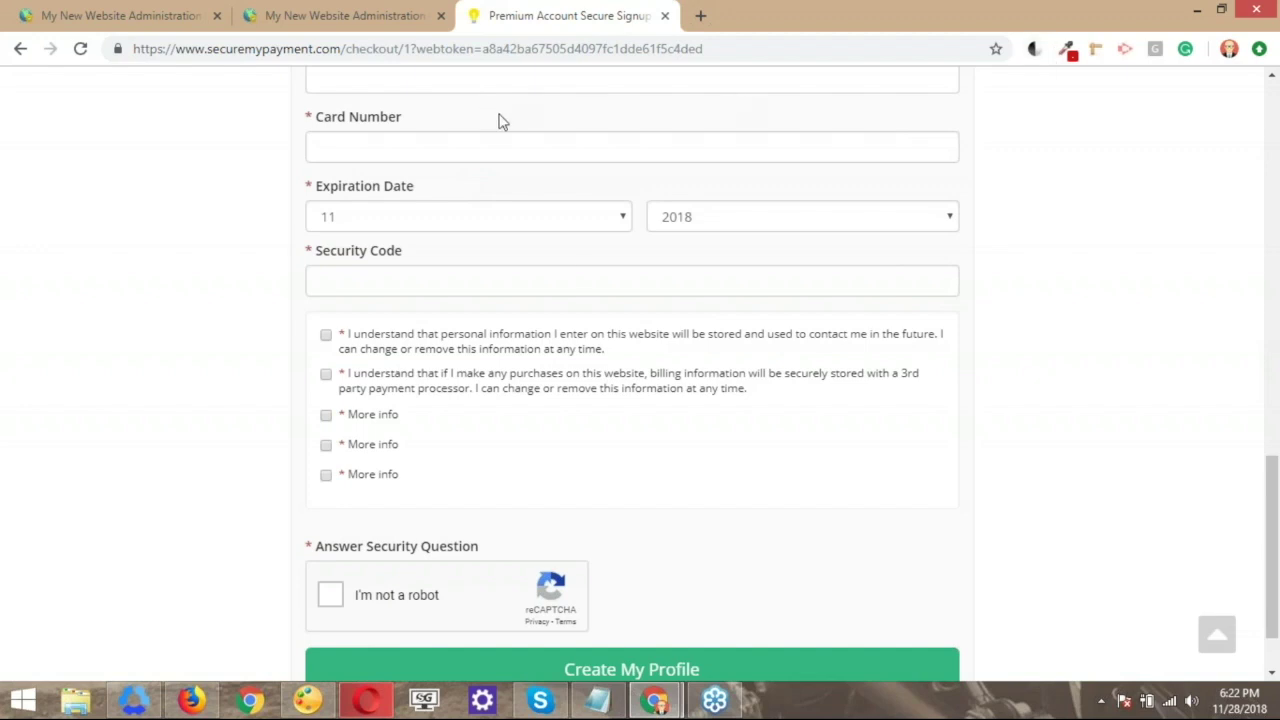
scroll(594, 383, "up", 1)
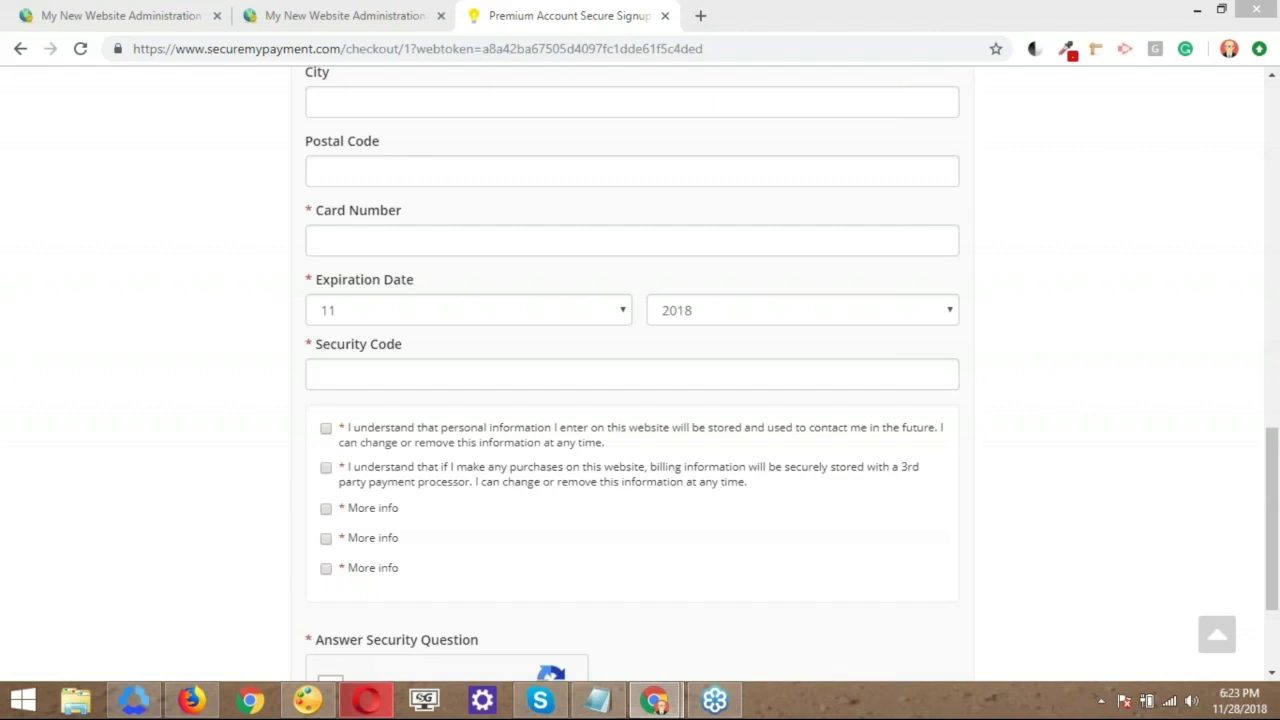
left_click(265, 406)
scroll(278, 410, "up", 1)
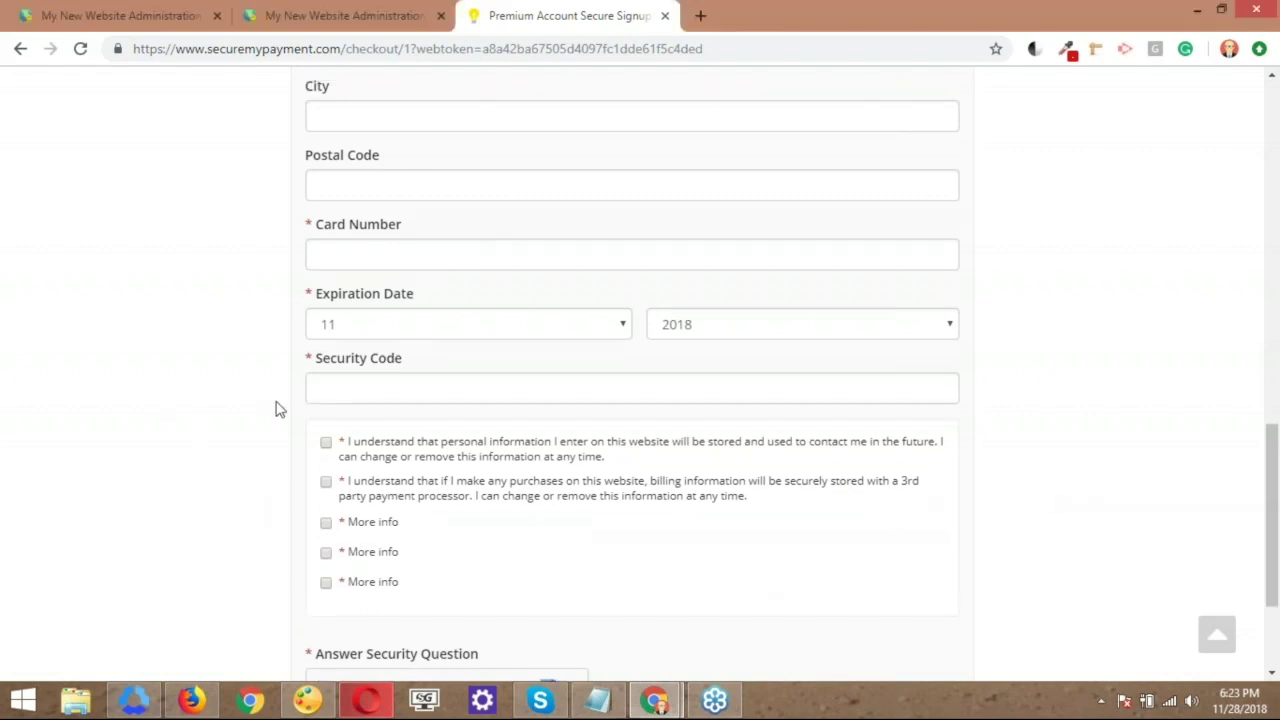
scroll(278, 410, "up", 6)
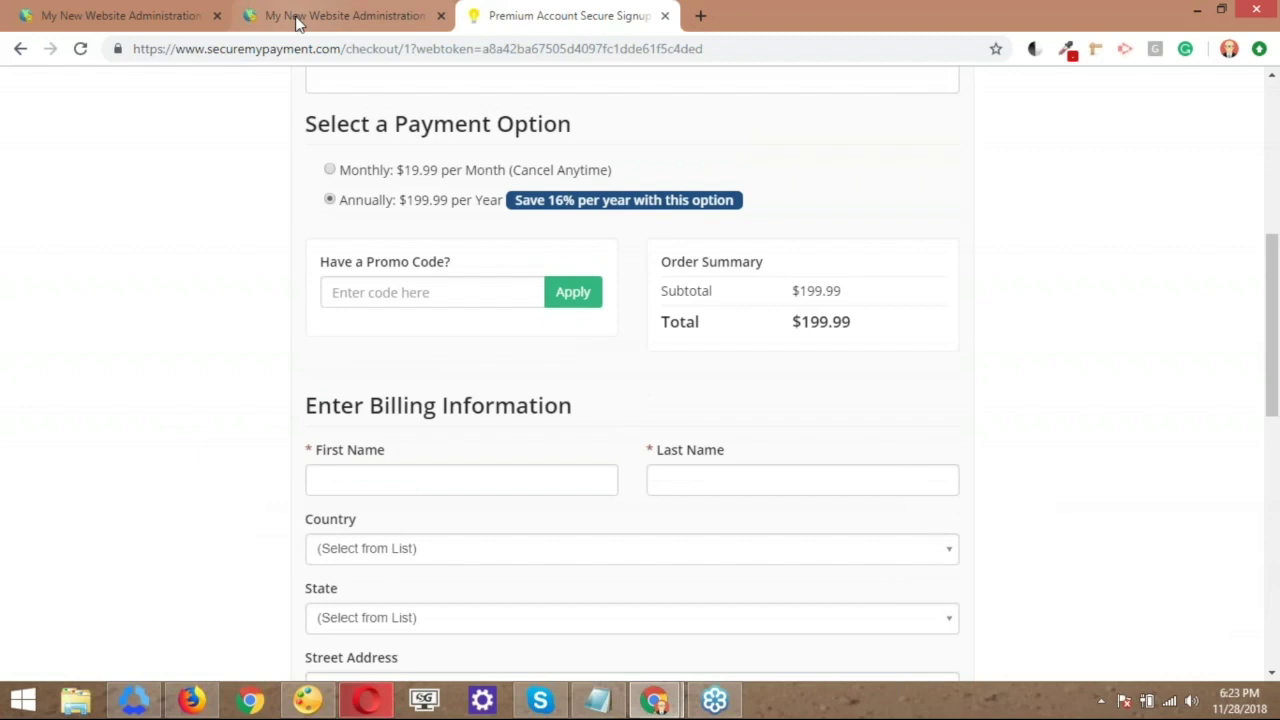
- Return to the website's Configuration Settings and locate the Require User Consent To Store Data (GDPR) option
left_click(296, 22)
left_click(200, 16)
scroll(671, 428, "down", 3)
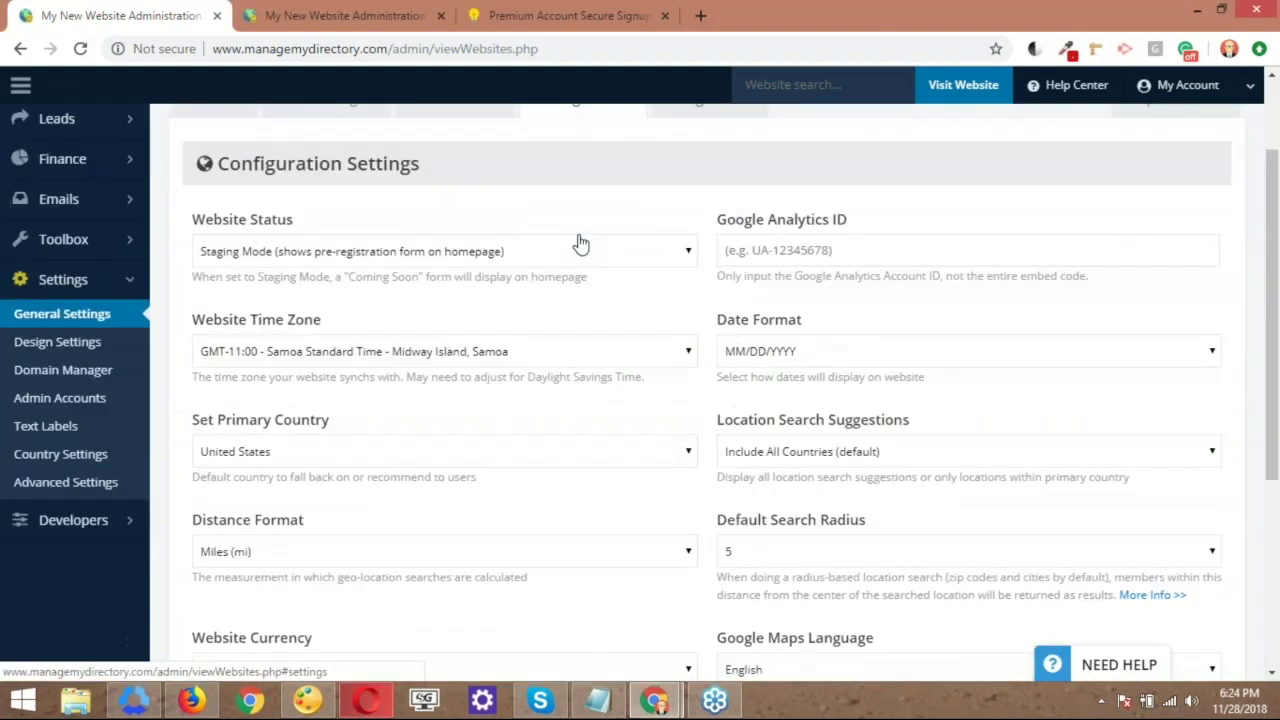
scroll(577, 243, "down", 10)
left_click(357, 392)
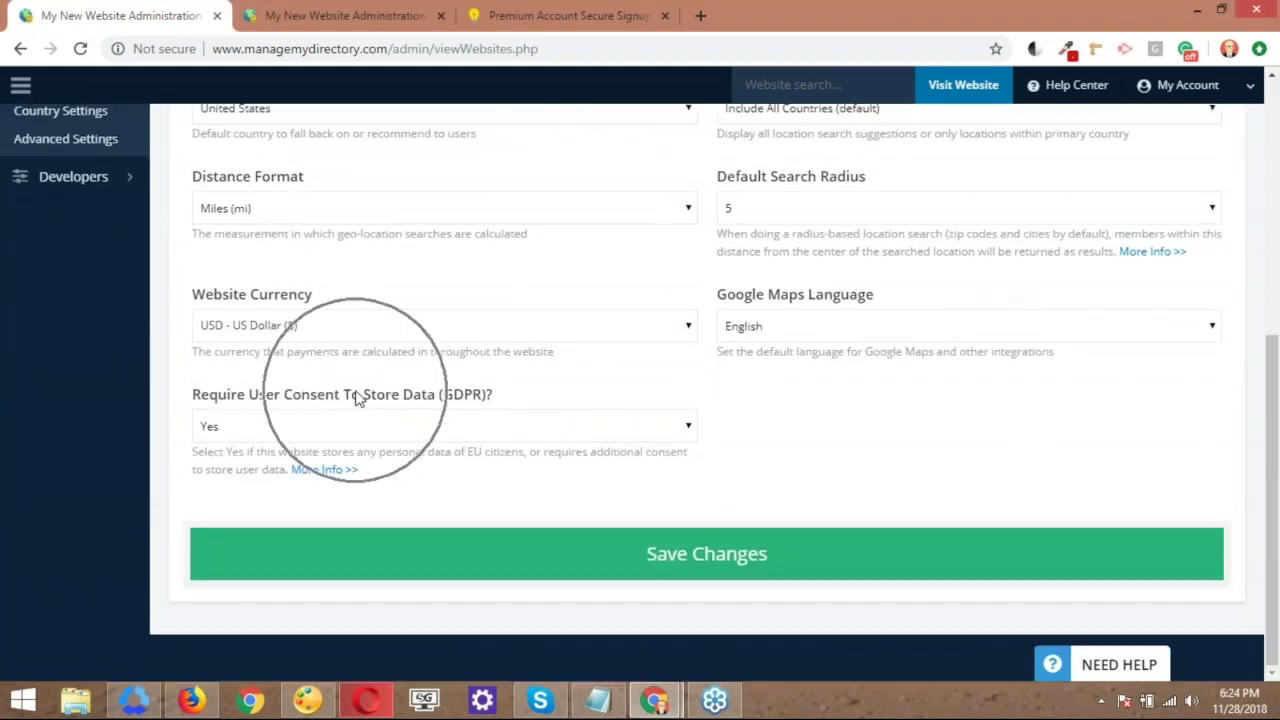
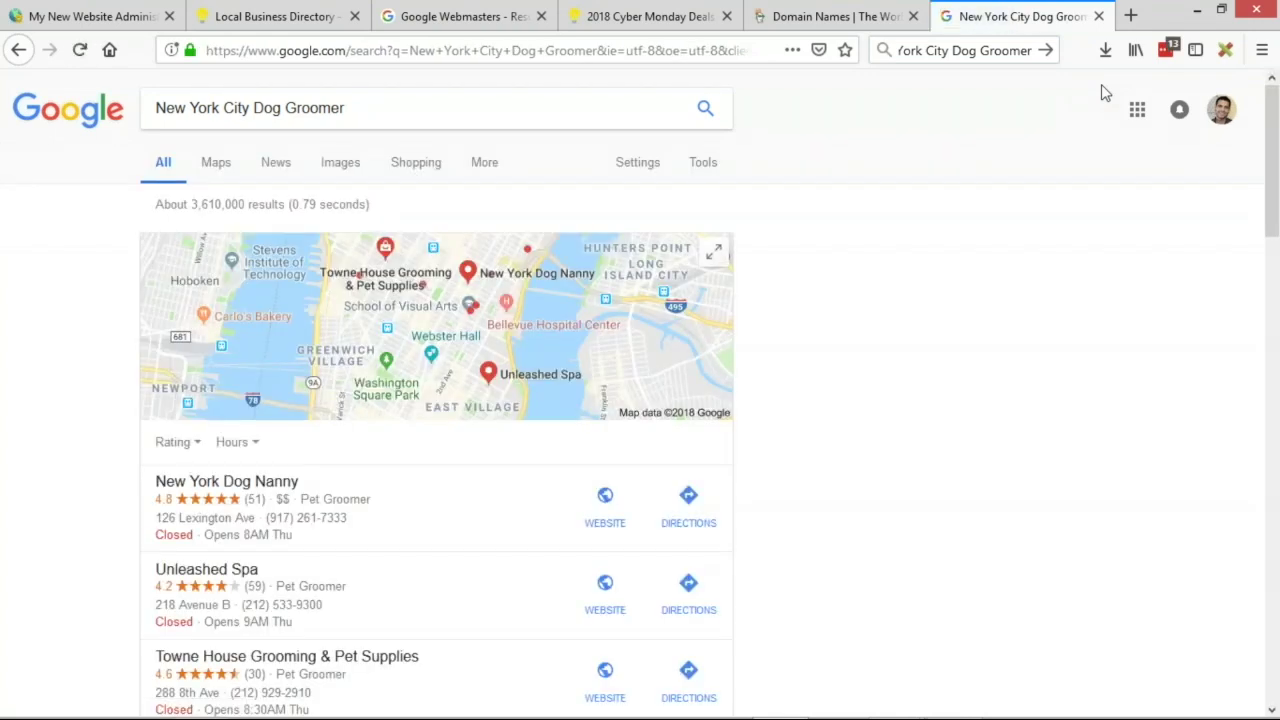
- Examine the Google results for New York City Dog Groomer for recurring keywords in the listing titles
scroll(80, 322, "down", 3)
scroll(80, 322, "down", 2)
scroll(80, 322, "up", 6)
scroll(42, 326, "down", 2)
scroll(20, 345, "down", 6)
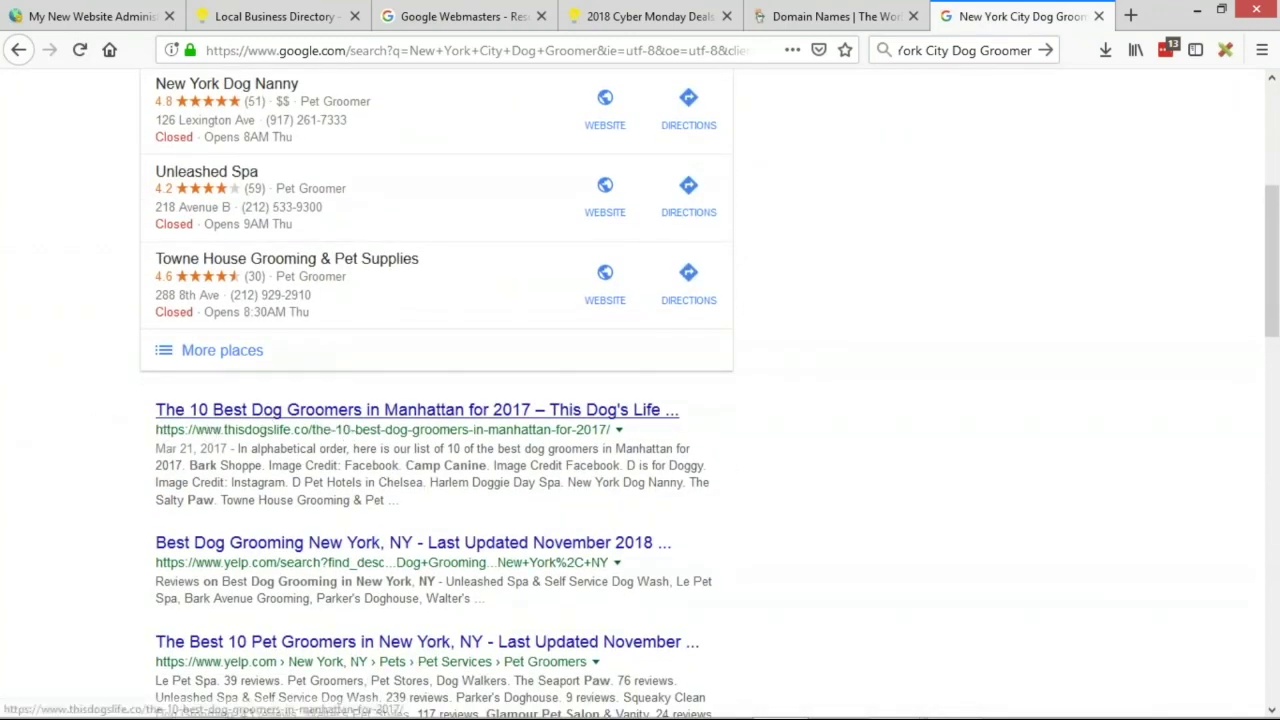
scroll(71, 391, "down", 6)
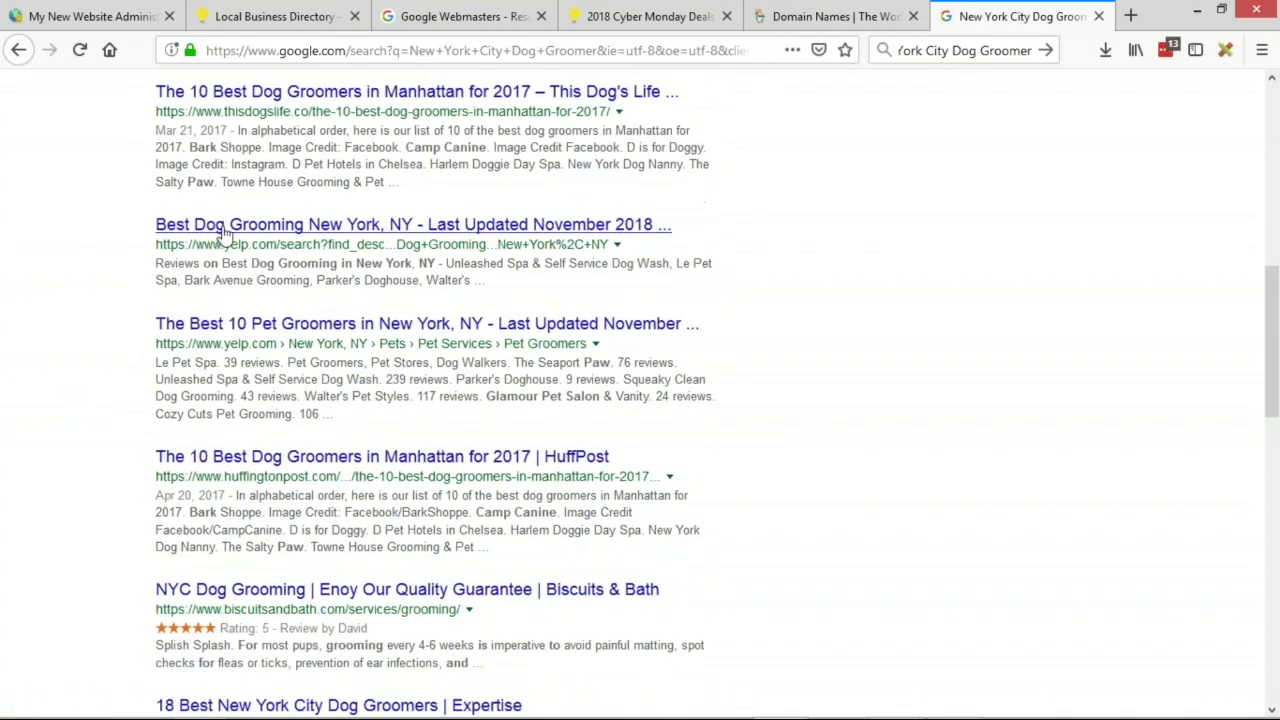
scroll(31, 286, "down", 3)
- Switch to Notepad and add "Best" beneath the New York City Dog Groomer line, leaving a blank line between them
key("alt+Tab")
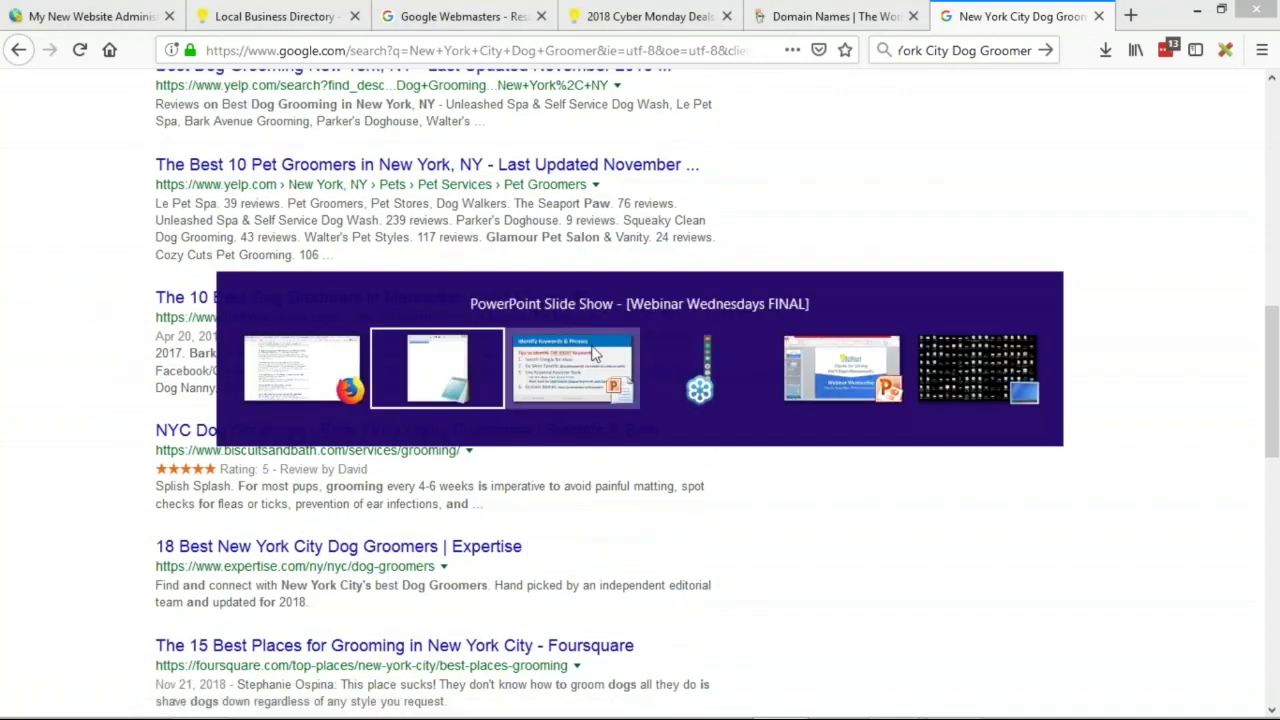
left_click(602, 196)
key("Return")
key("Return")
type("Bestr")
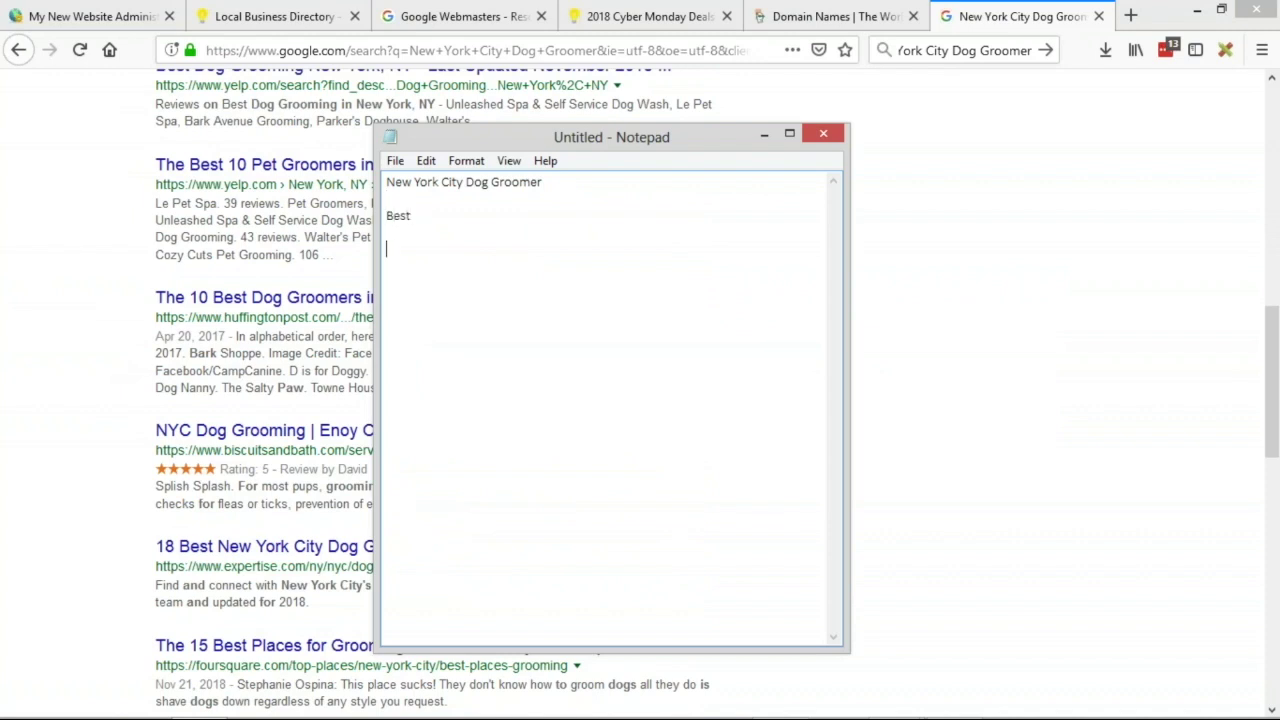
- Switch back to the Google results and examine the suggested related searches, highlighting the phrase New York City Dog Groomer in their heading
key("alt+Tab")
scroll(71, 266, "down", 6)
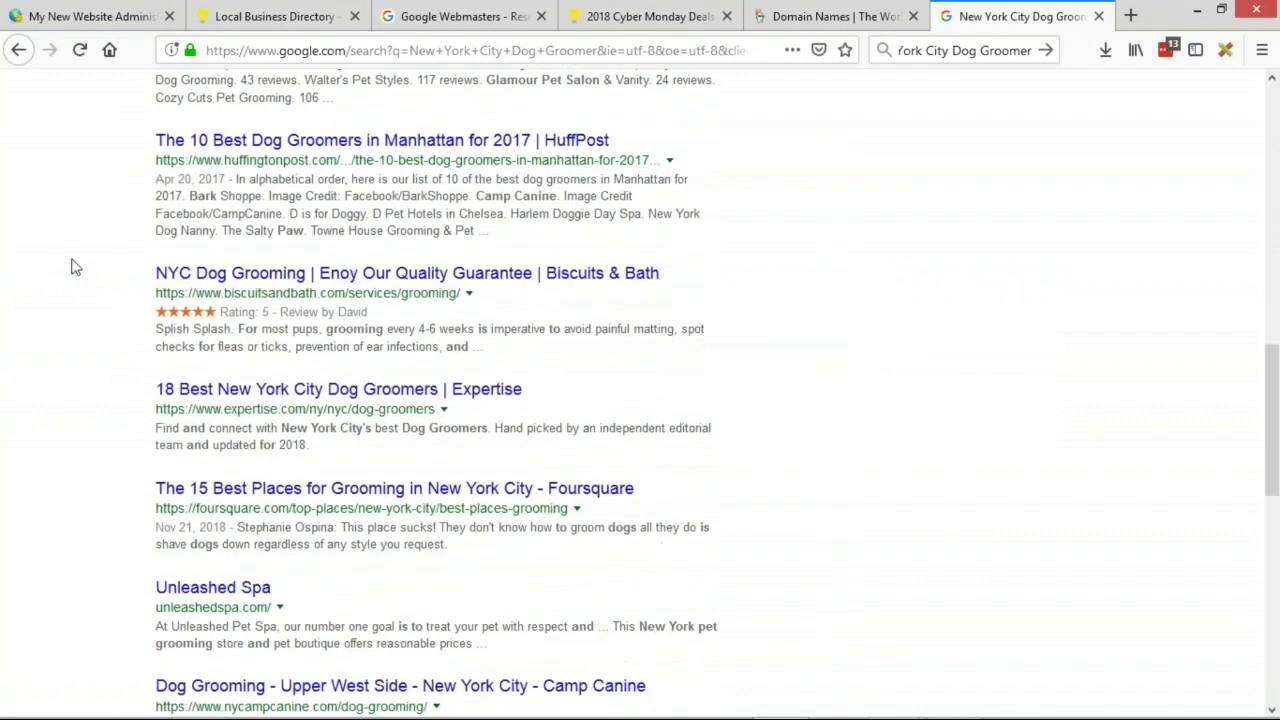
scroll(73, 260, "down", 12)
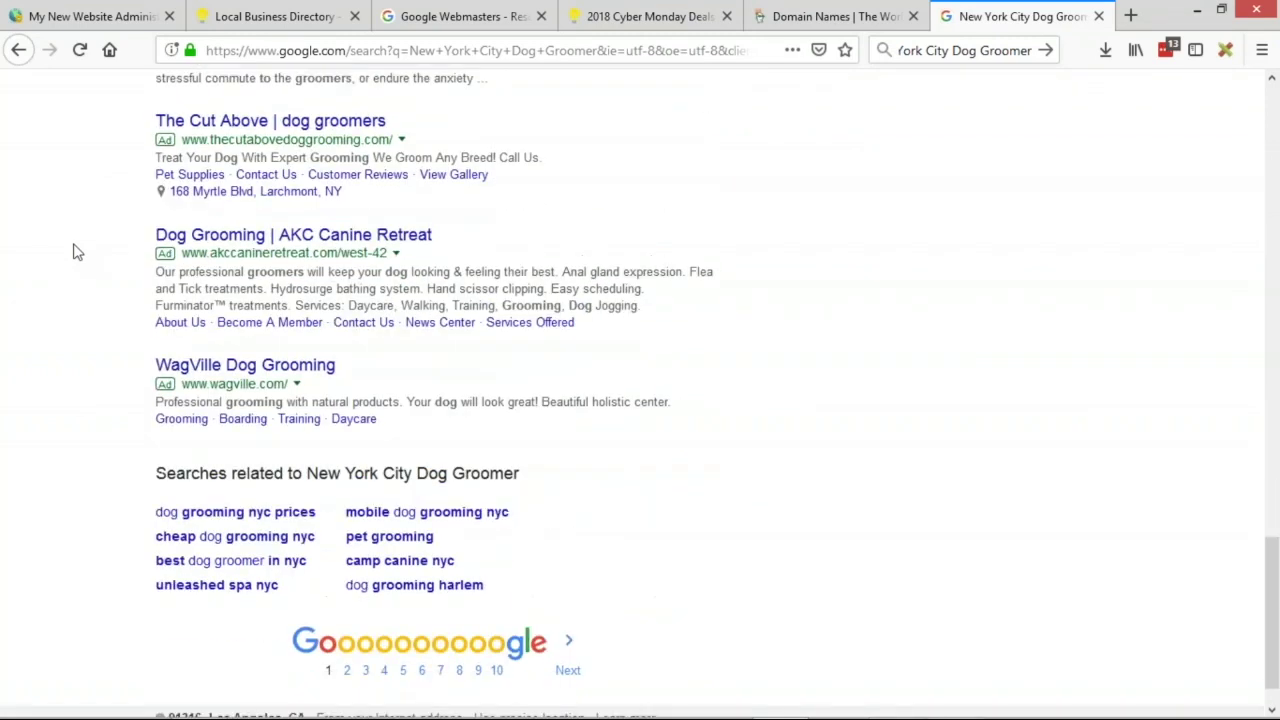
scroll(73, 252, "down", 1)
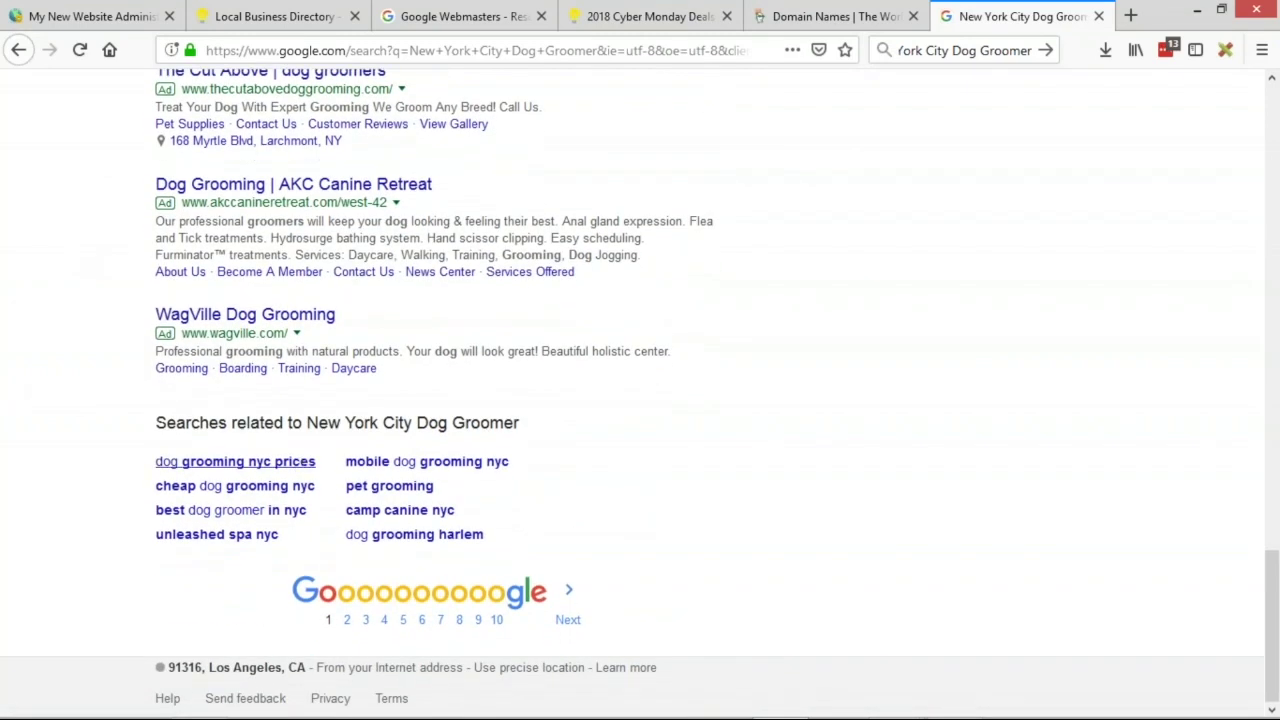
left_click_drag(155, 421, 308, 418)
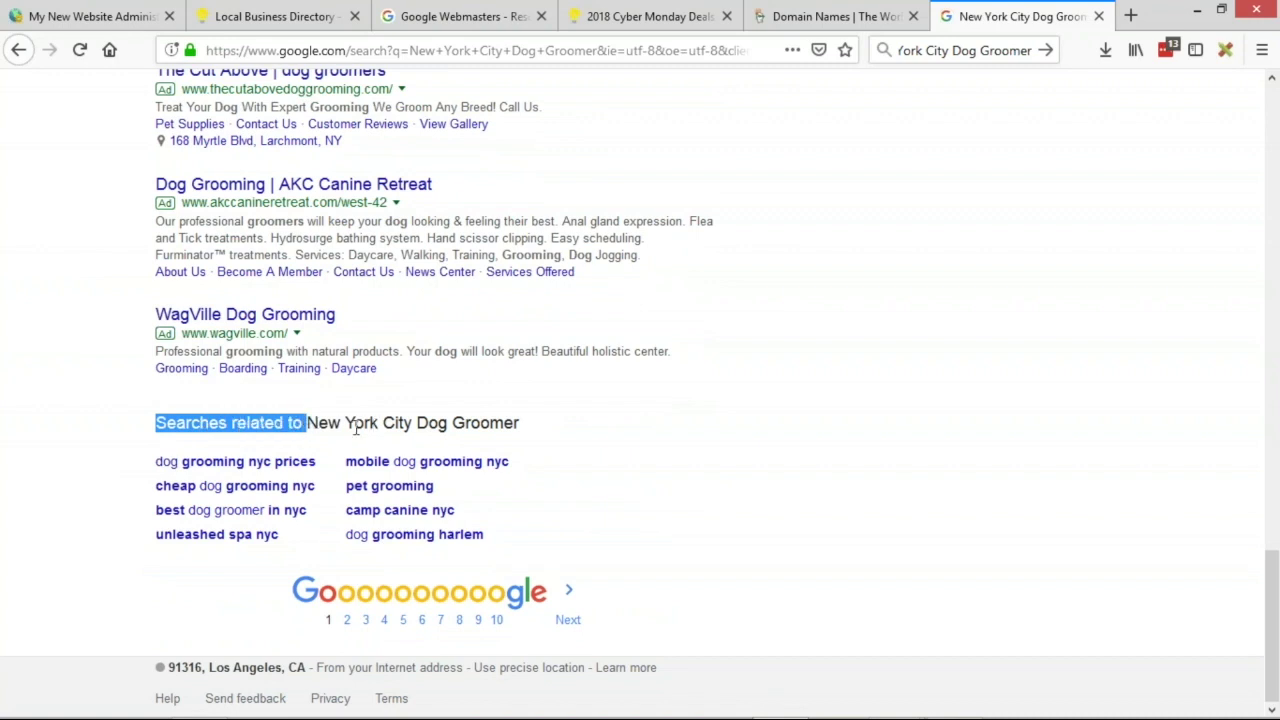
left_click(330, 422)
left_click_drag(520, 421, 306, 421)
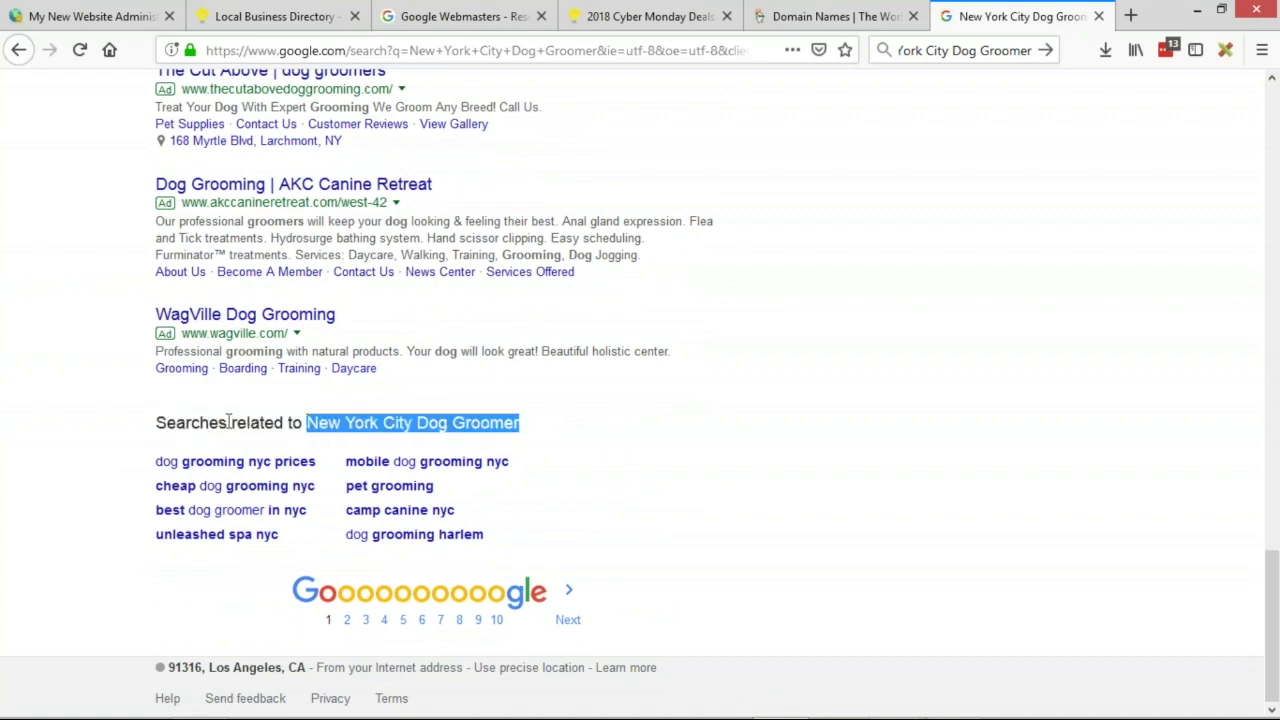
left_click(85, 444)
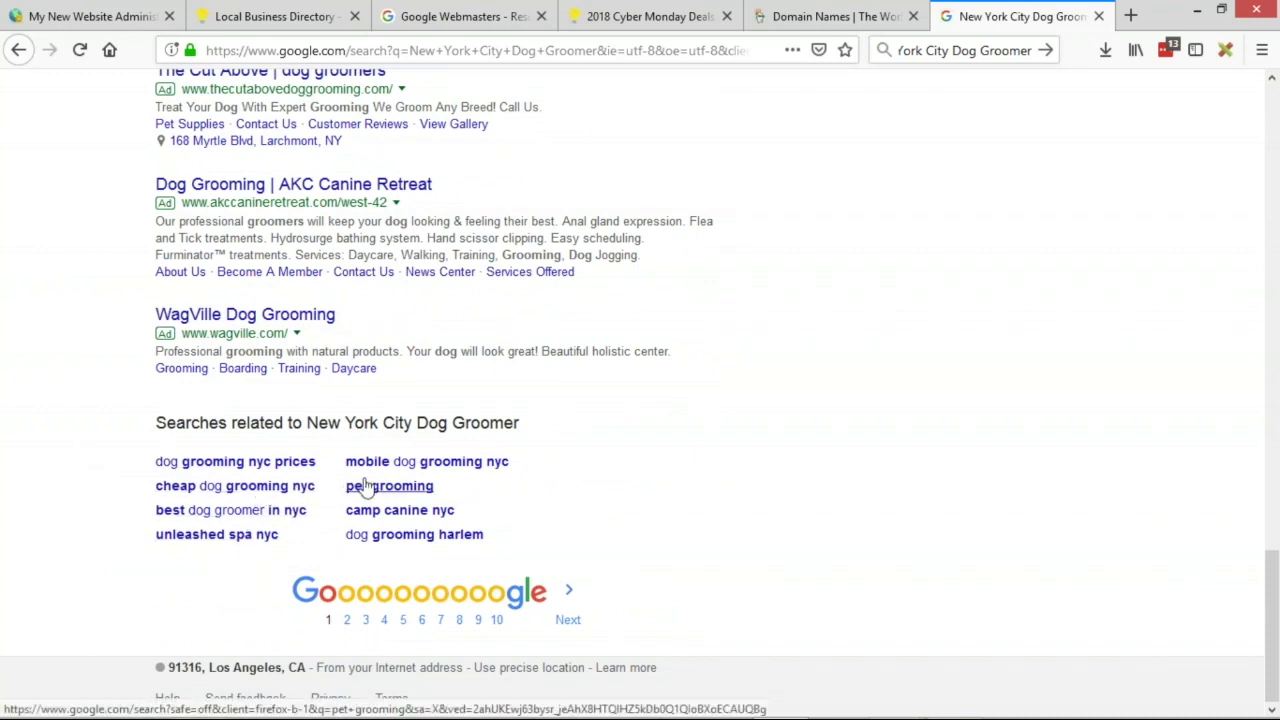
left_click_drag(308, 421, 543, 429)
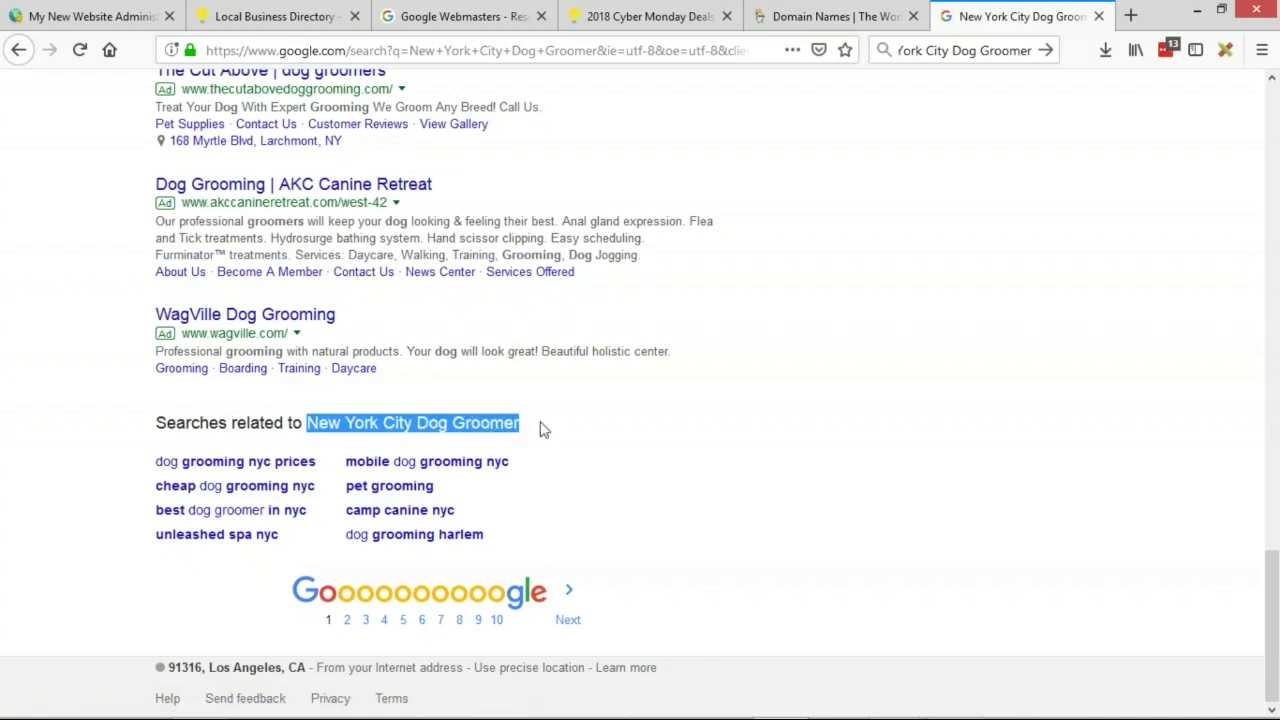
- Copy all the suggested related searches from the Google results and paste them below "Best" in the Notepad list
left_click(543, 429)
left_click_drag(480, 537, 617, 563)
key("ctrl+c")
key("alt+Tab")
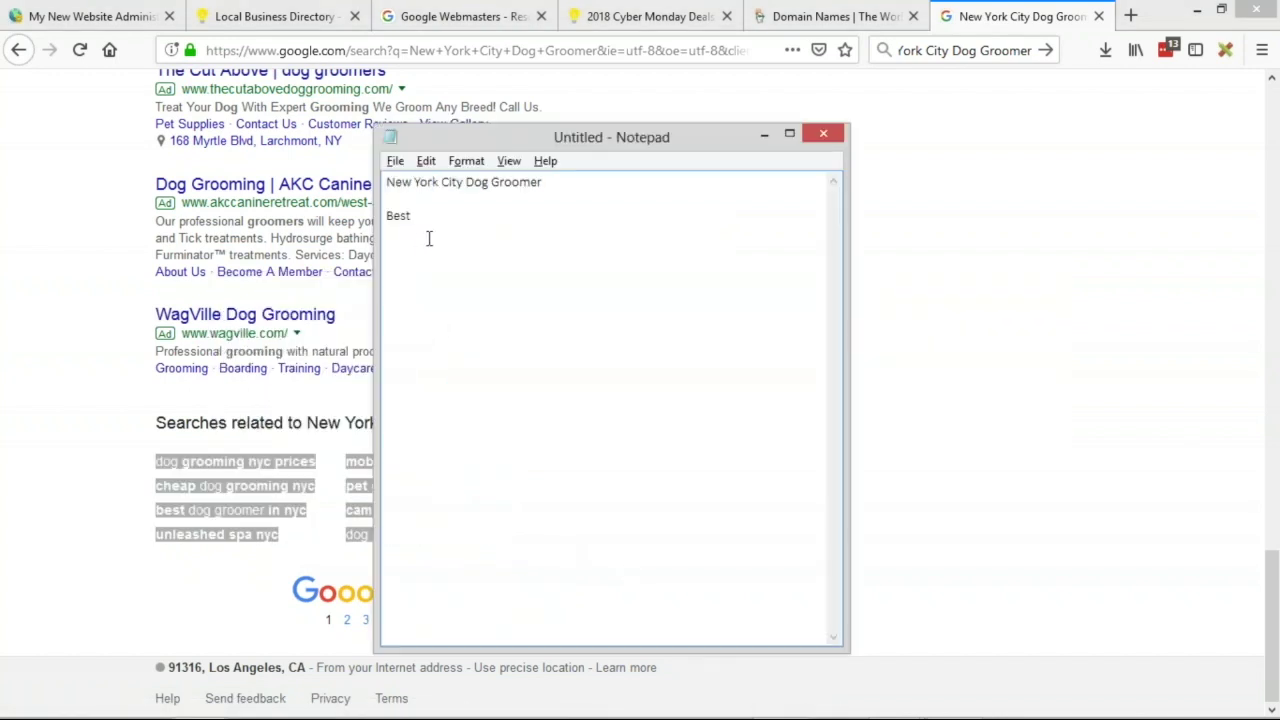
key("ctrl+v")
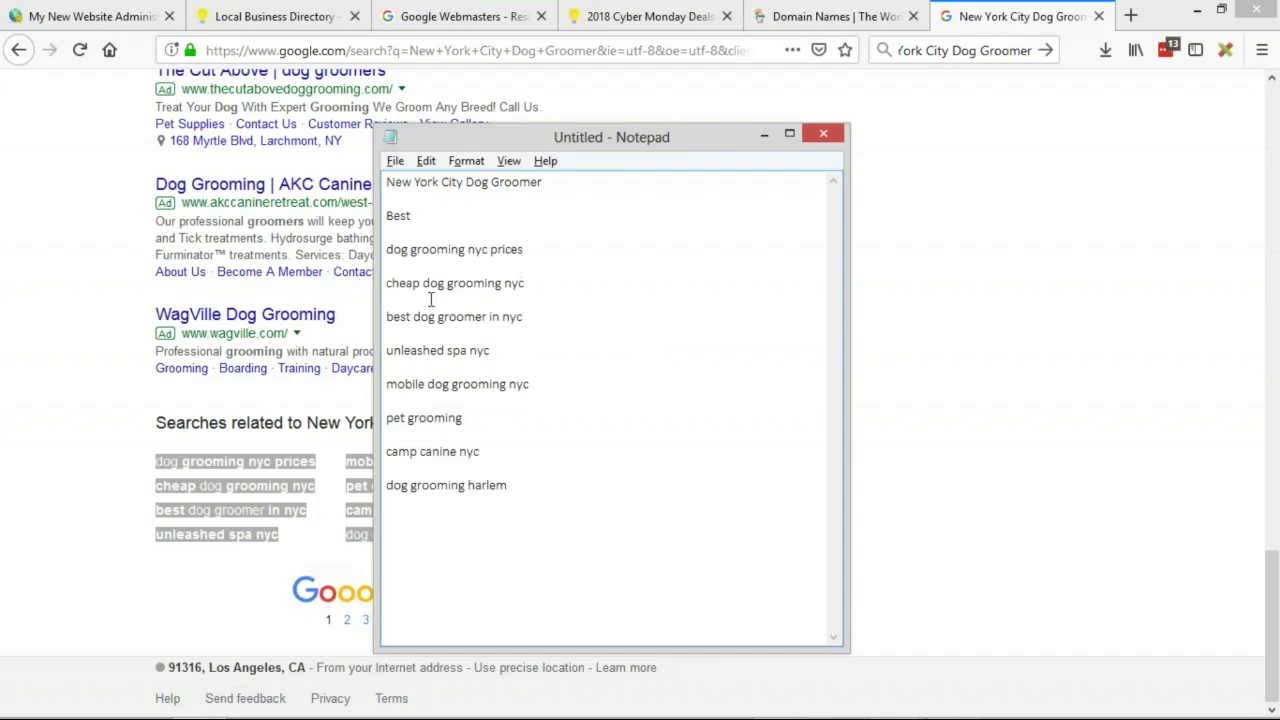
left_click(299, 368)
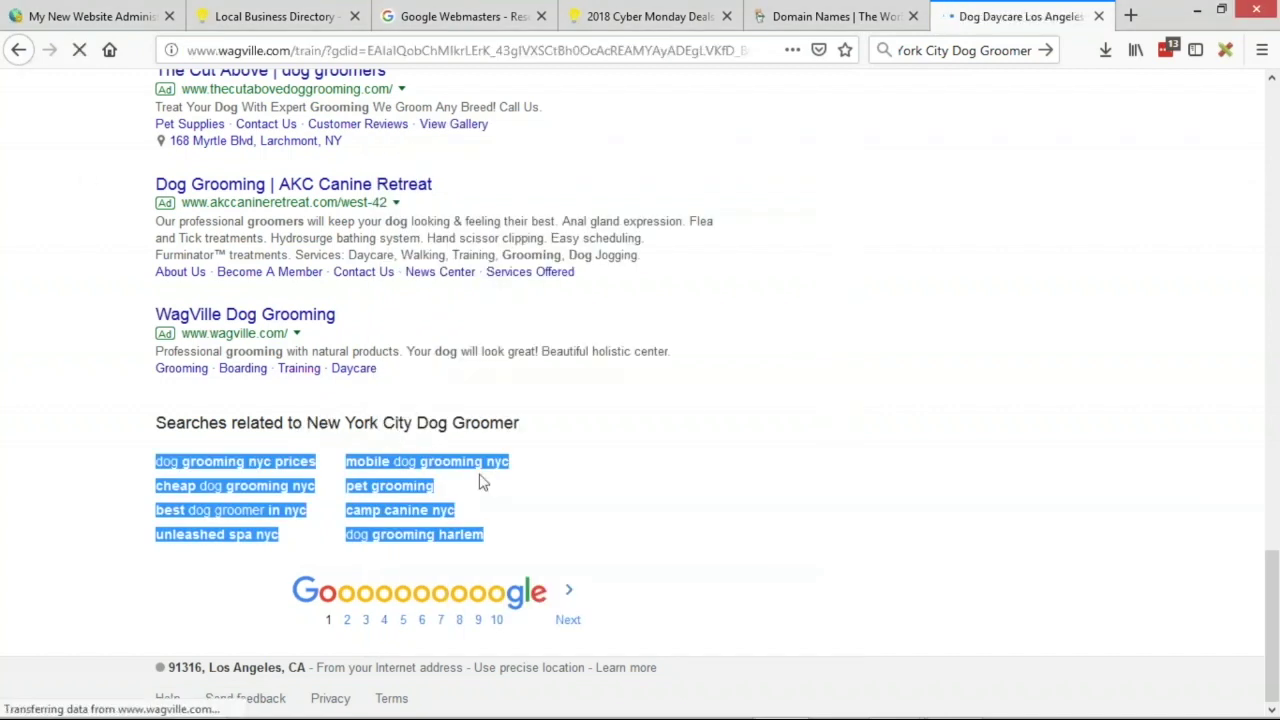
key("alt+Tab")
key("alt+Tab")
key("alt+Tab")
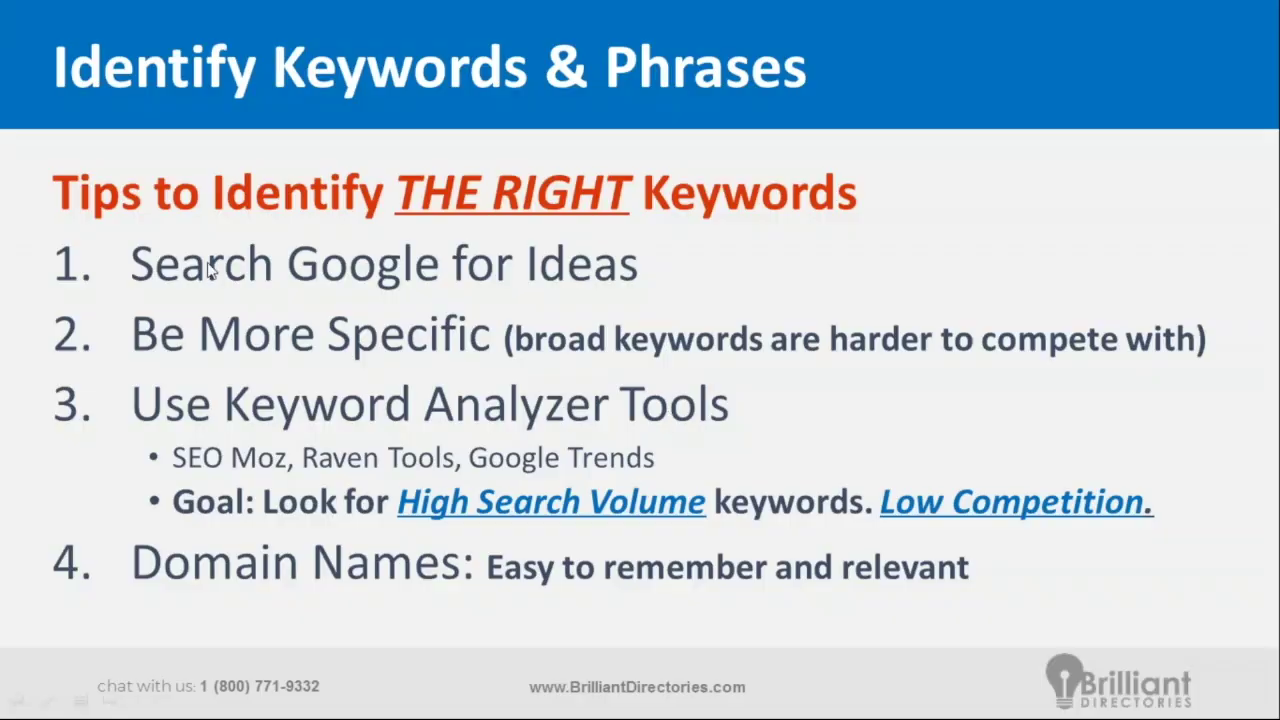
key("alt+Tab")
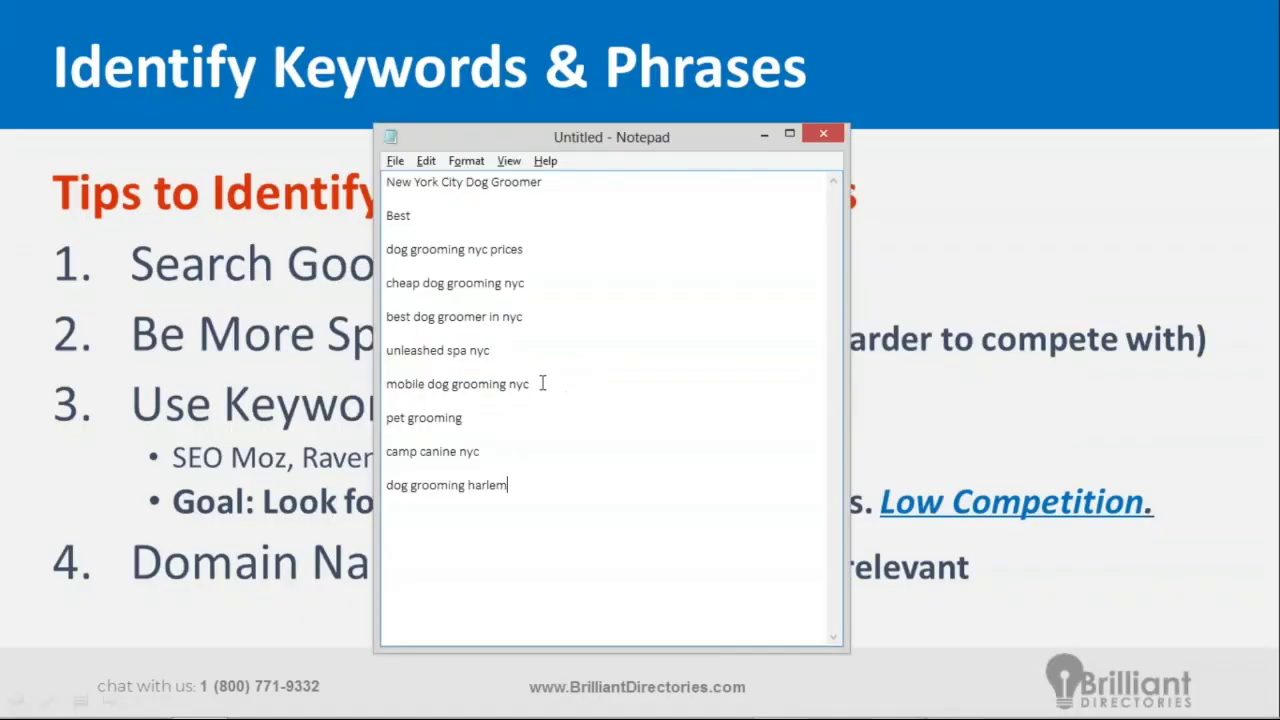
key("alt+Tab")
key("alt+Tab")
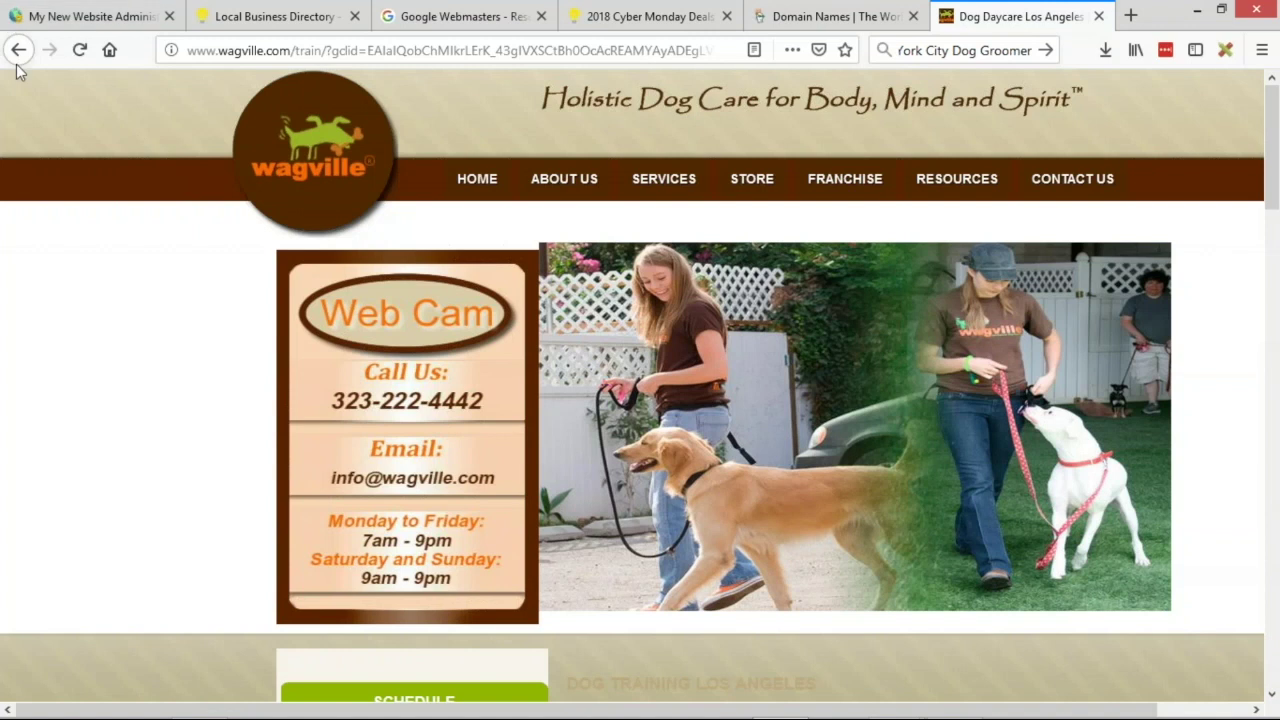
left_click(18, 52)
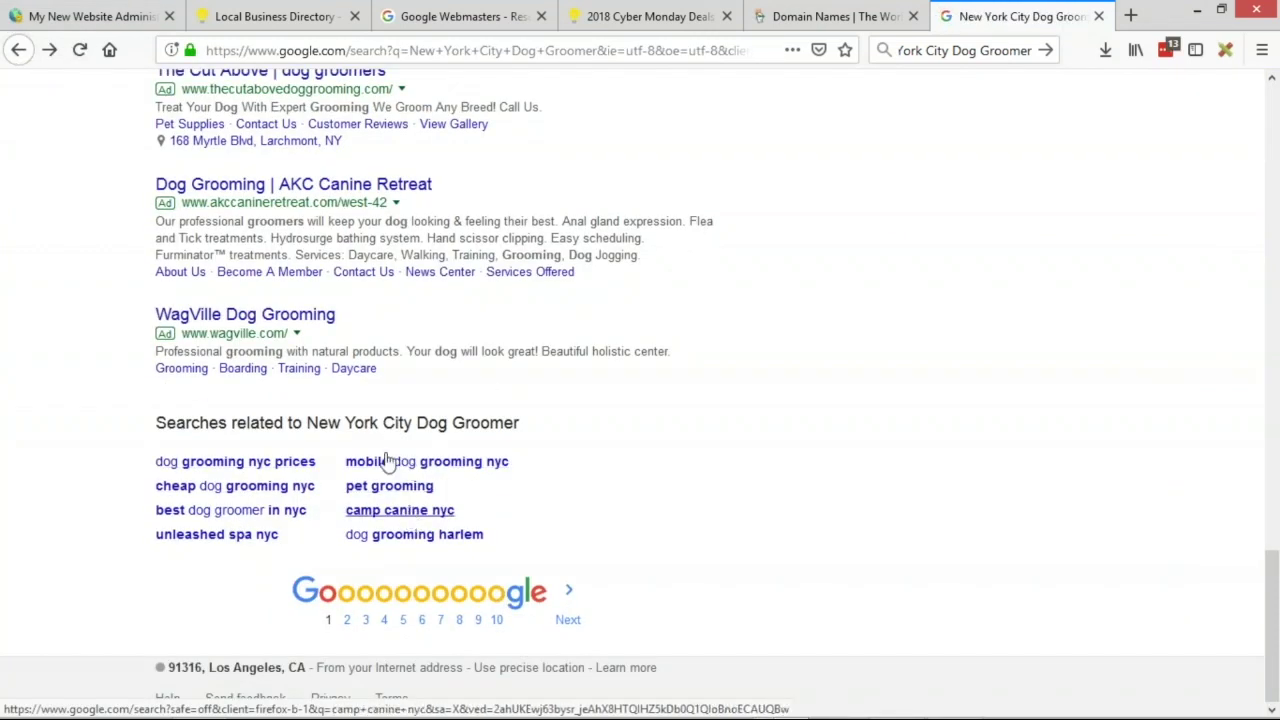
- Search Google for New York Dog Groomer and examine the related searches at the end of the results
scroll(386, 457, "up", 20)
double_click(237, 104)
key("Delete")
key("Return")
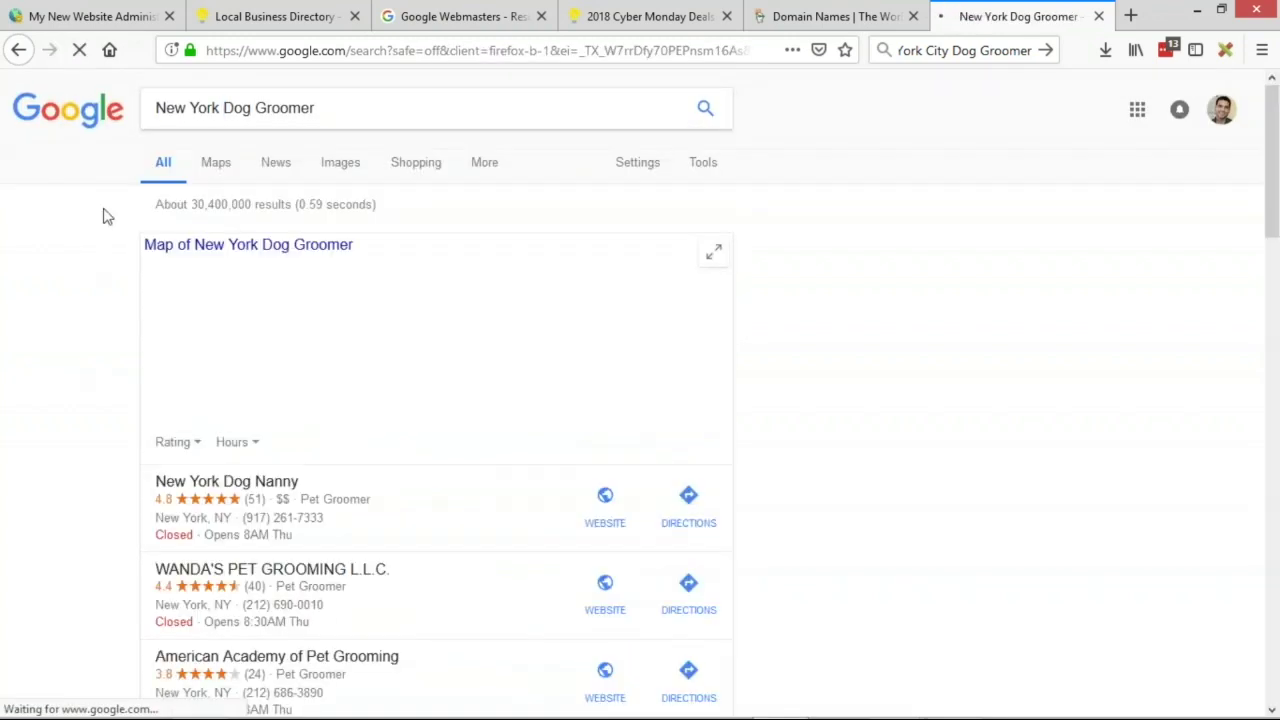
left_click_drag(157, 108, 343, 111)
left_click(264, 112)
scroll(100, 320, "down", 4)
scroll(111, 332, "down", 15)
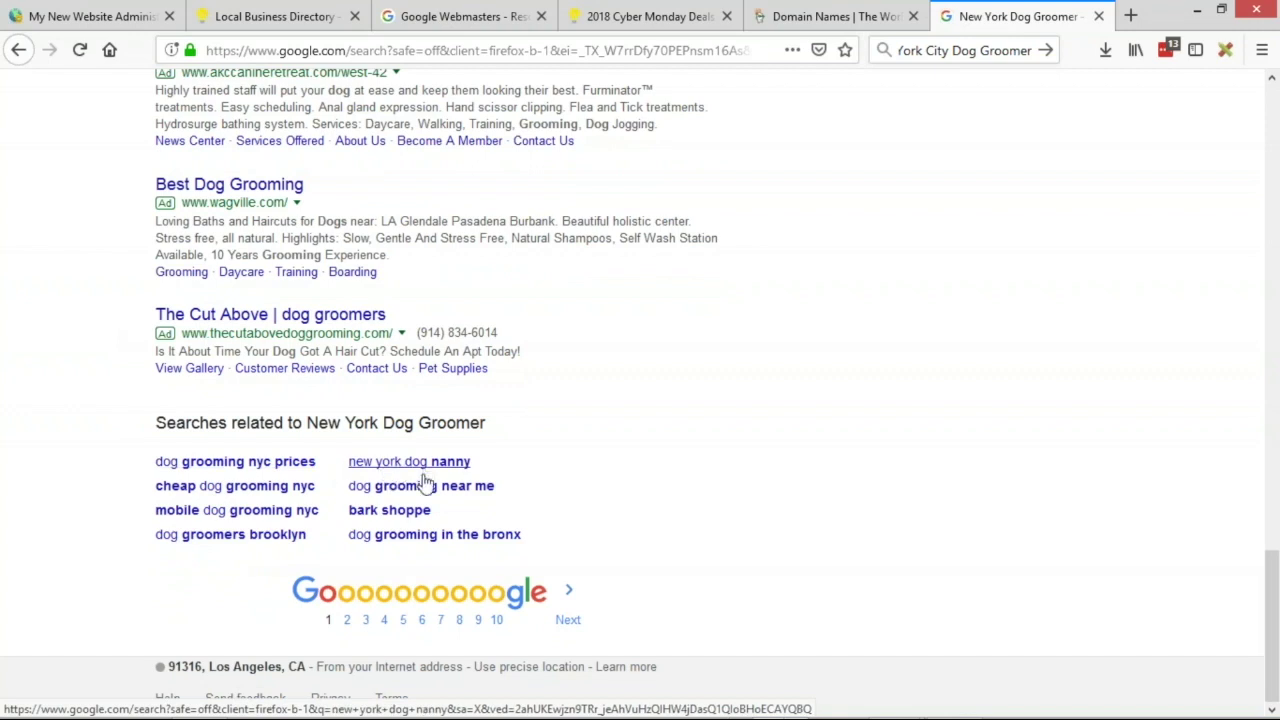
- Compare the related searches with the Notepad keyword list, highlighting each recurring "nyc" in the list
left_click_drag(156, 467, 270, 467)
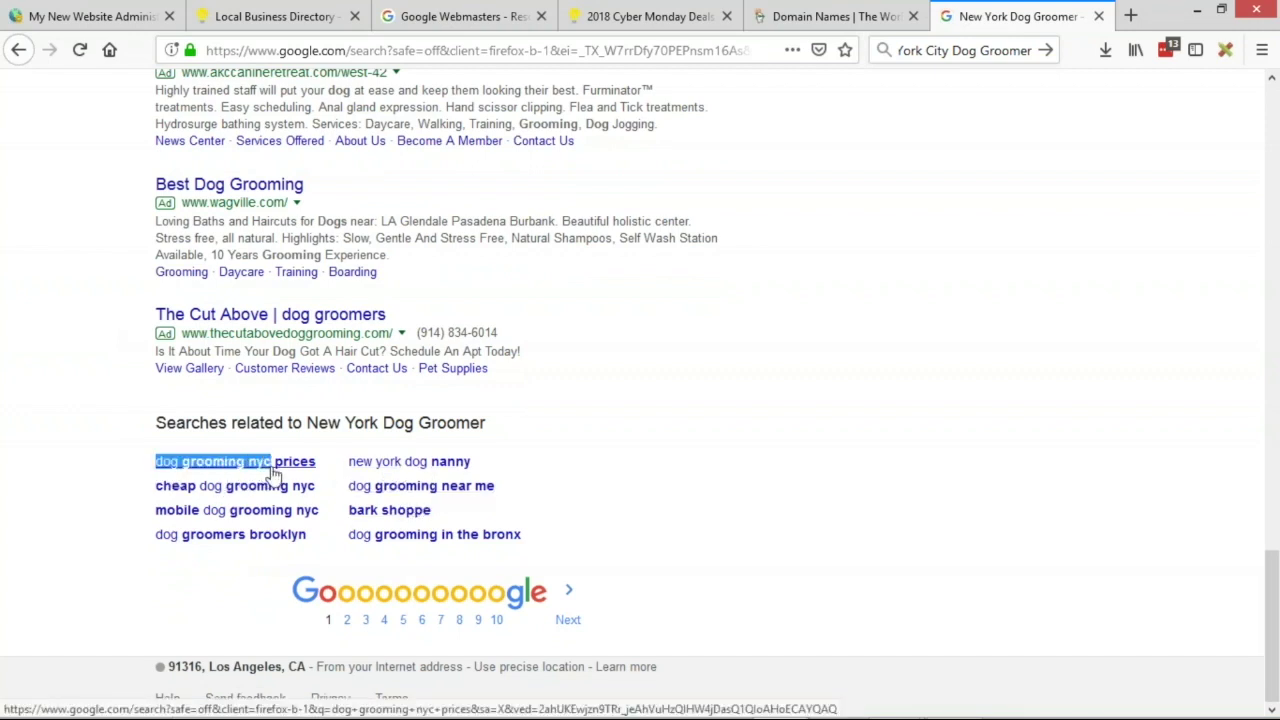
key("alt+Tab")
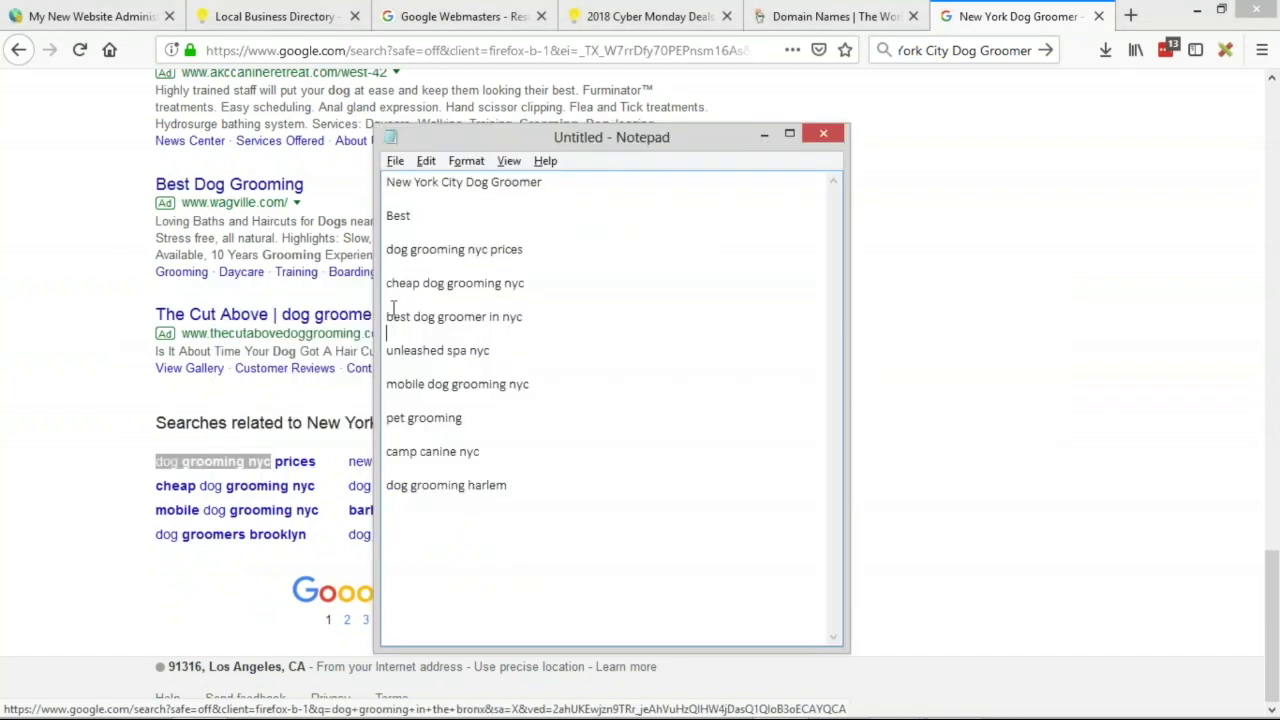
key("alt+Tab")
left_click(78, 465)
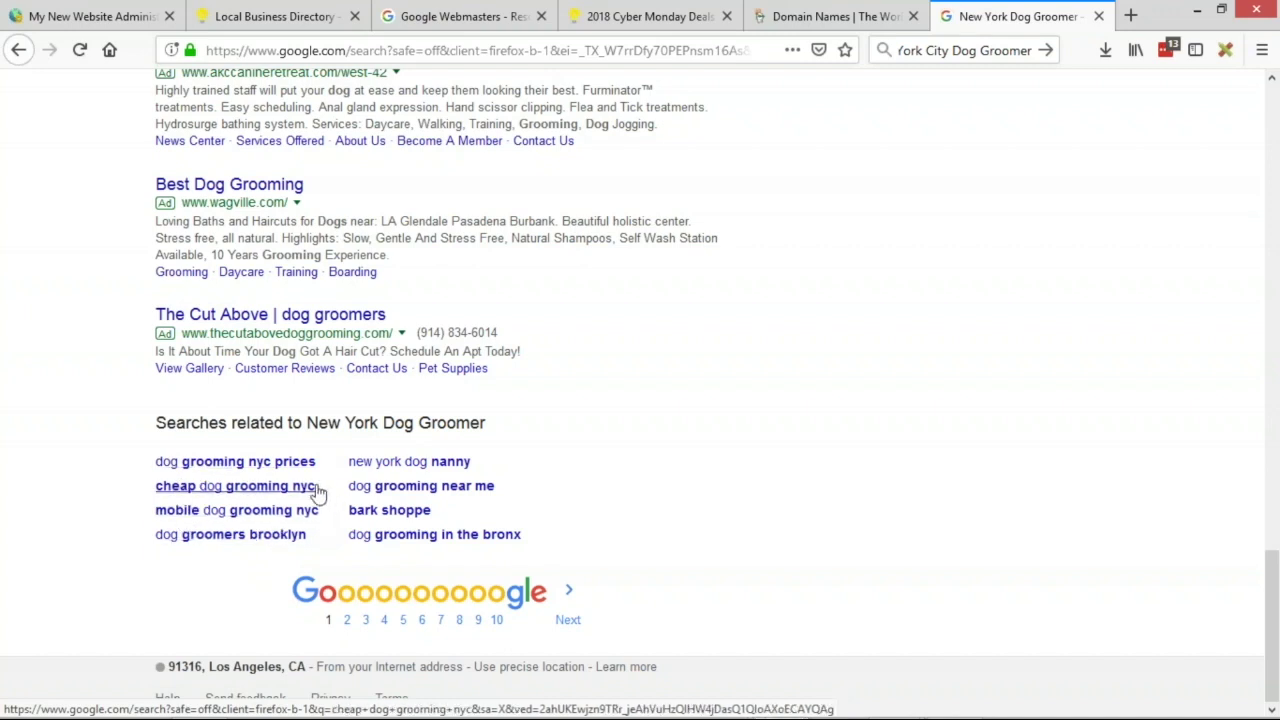
key("alt+Tab")
double_click(512, 284)
double_click(512, 316)
double_click(482, 350)
double_click(518, 384)
double_click(468, 451)
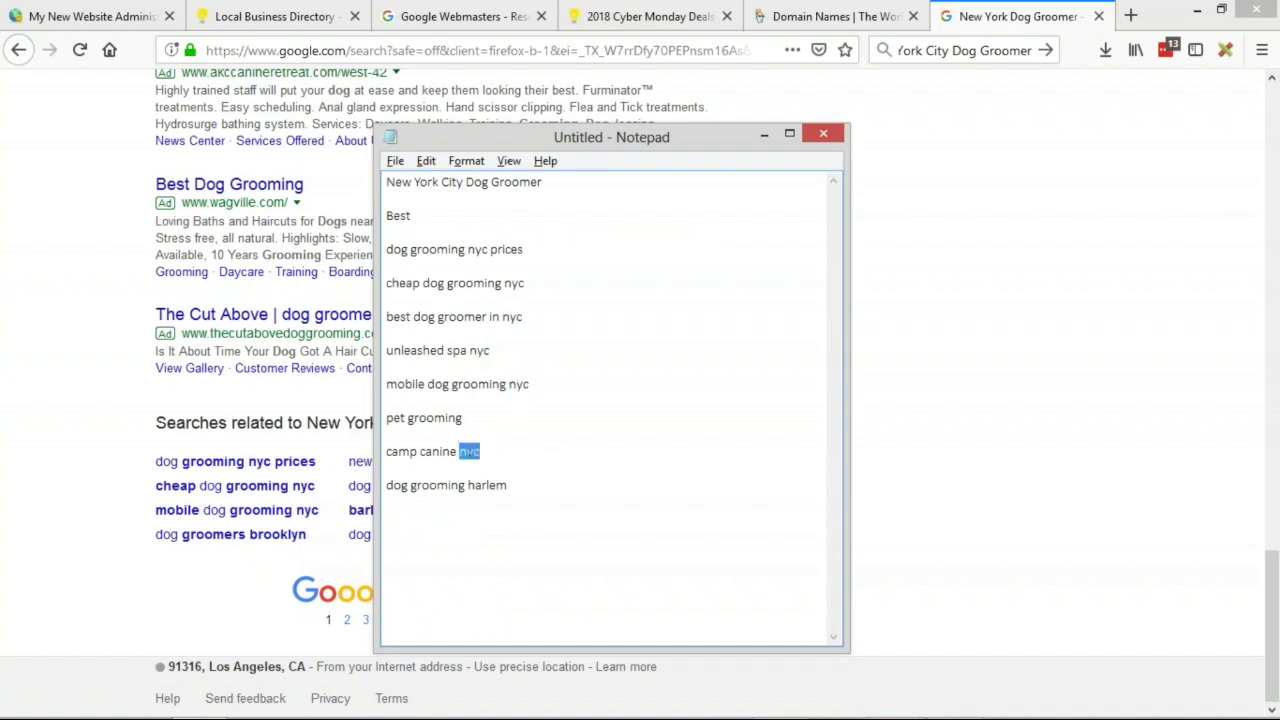
left_click(566, 465)
- Copy "dog grooming" from the dog grooming nyc prices line and add it after "Best" in Notepad
left_click_drag(388, 250, 467, 246)
key("ctrl+c")
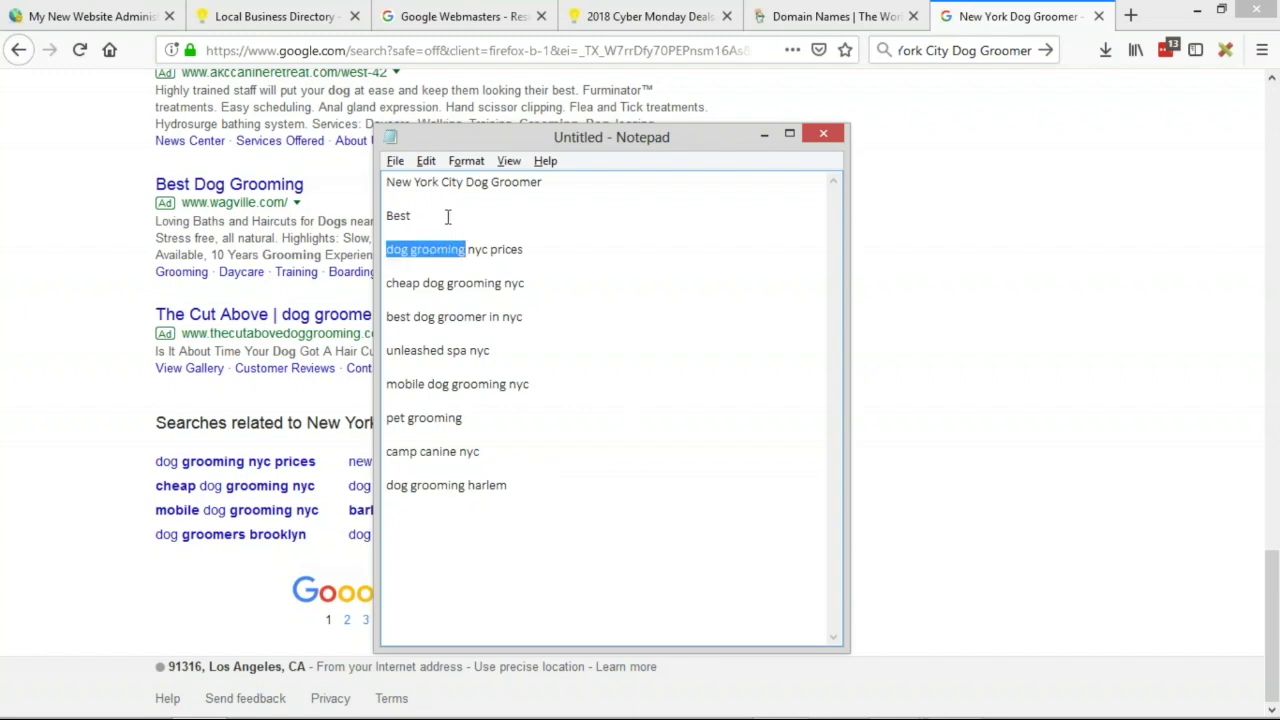
left_click(448, 216)
key("ctrl+v")
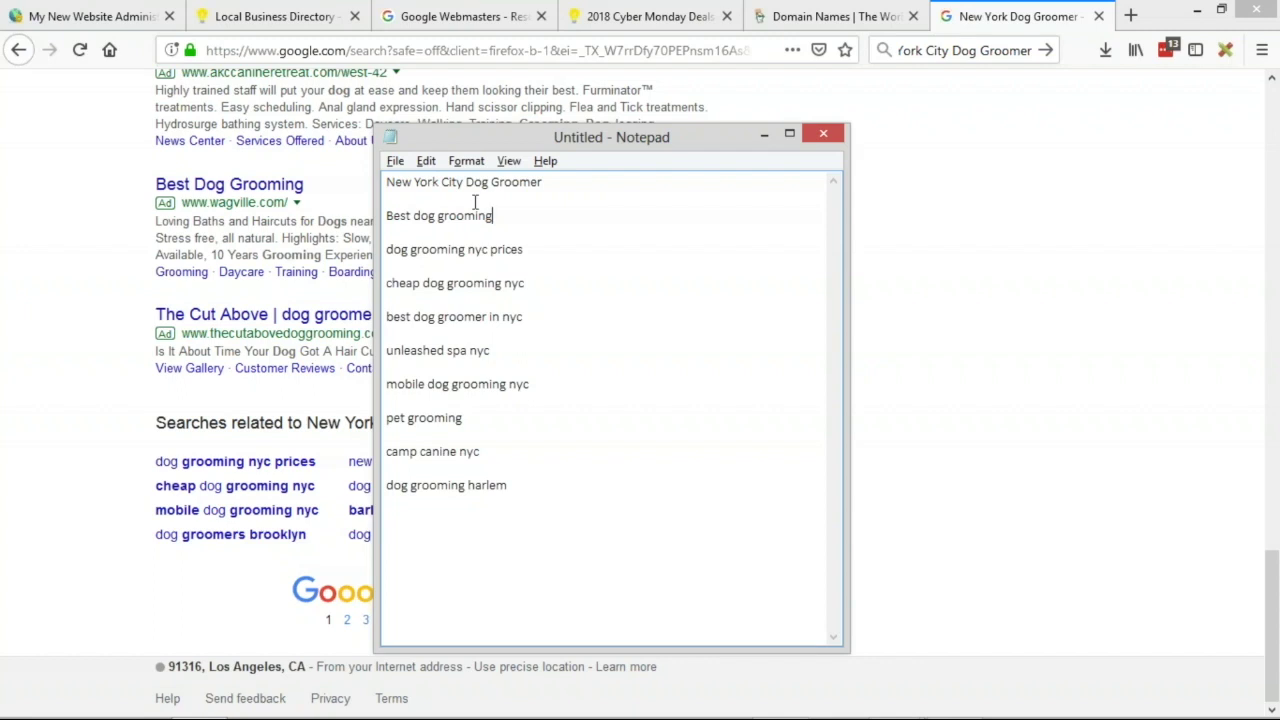
- Switch back to Google, open the related search dog grooming nyc prices, and go to that page's own related searches
left_click(97, 437)
left_click_drag(152, 463, 316, 470)
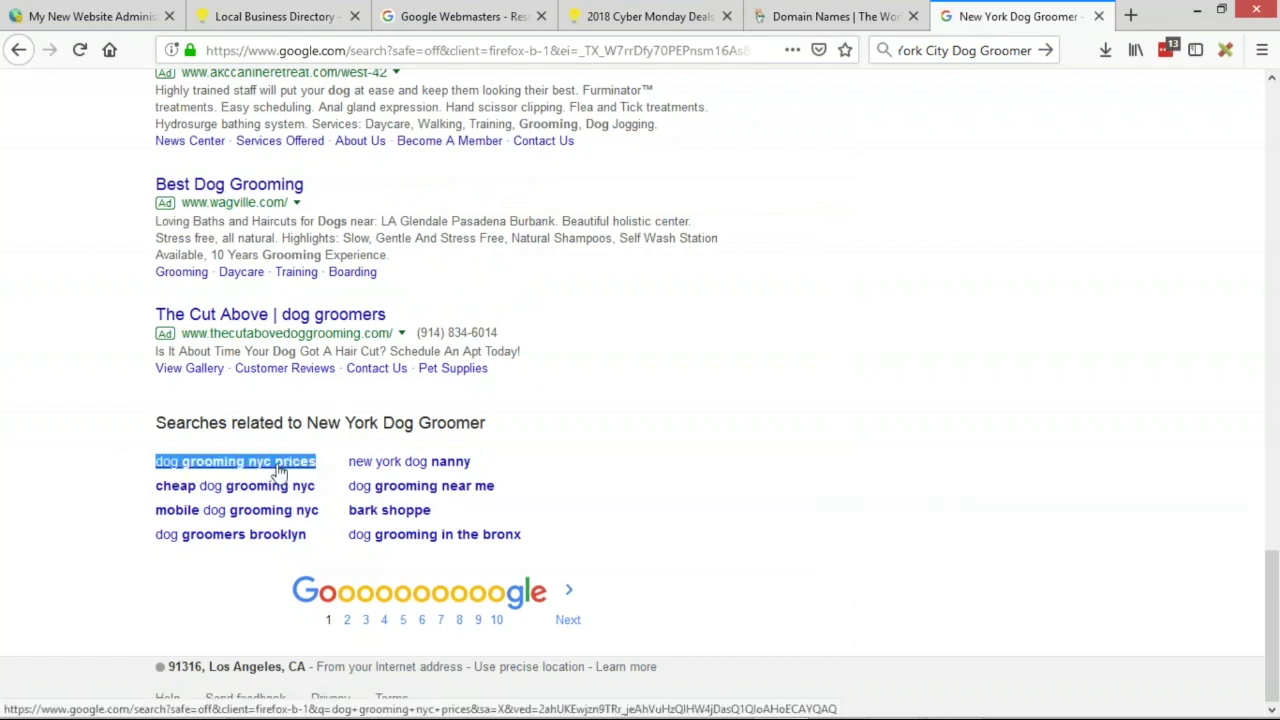
left_click(280, 468)
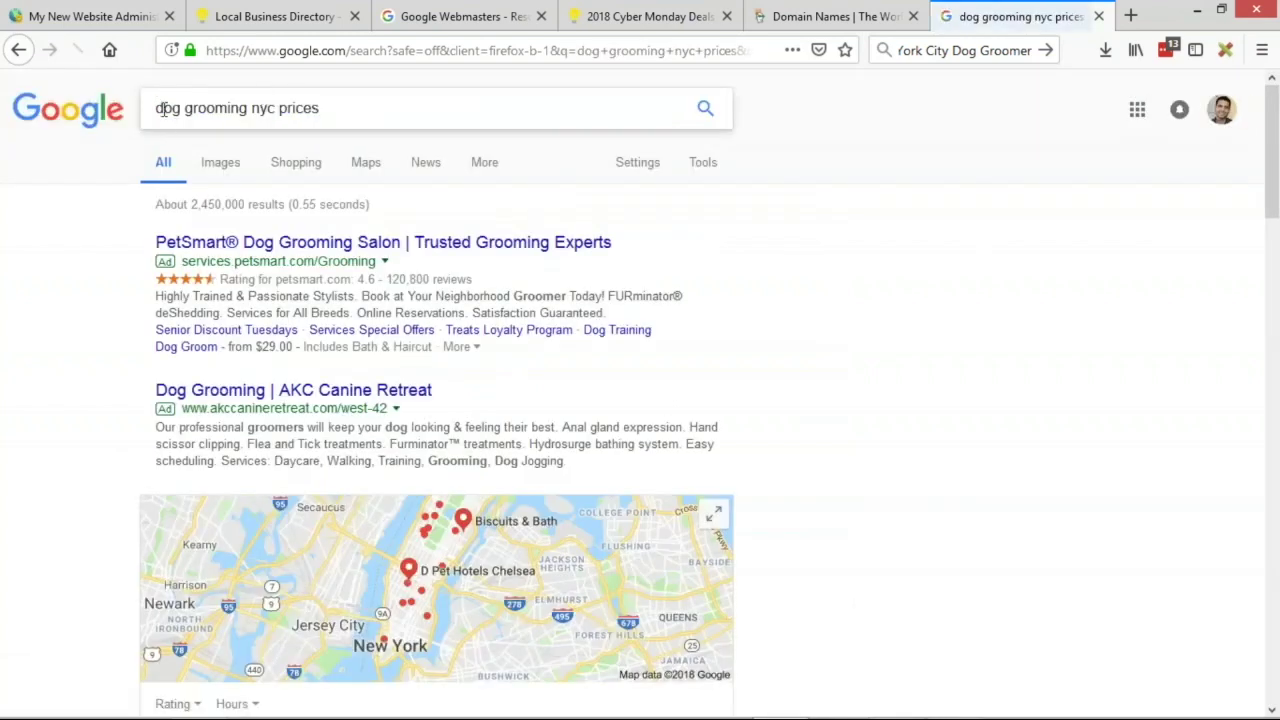
left_click_drag(166, 106, 320, 106)
left_click(283, 103)
scroll(115, 328, "down", 15)
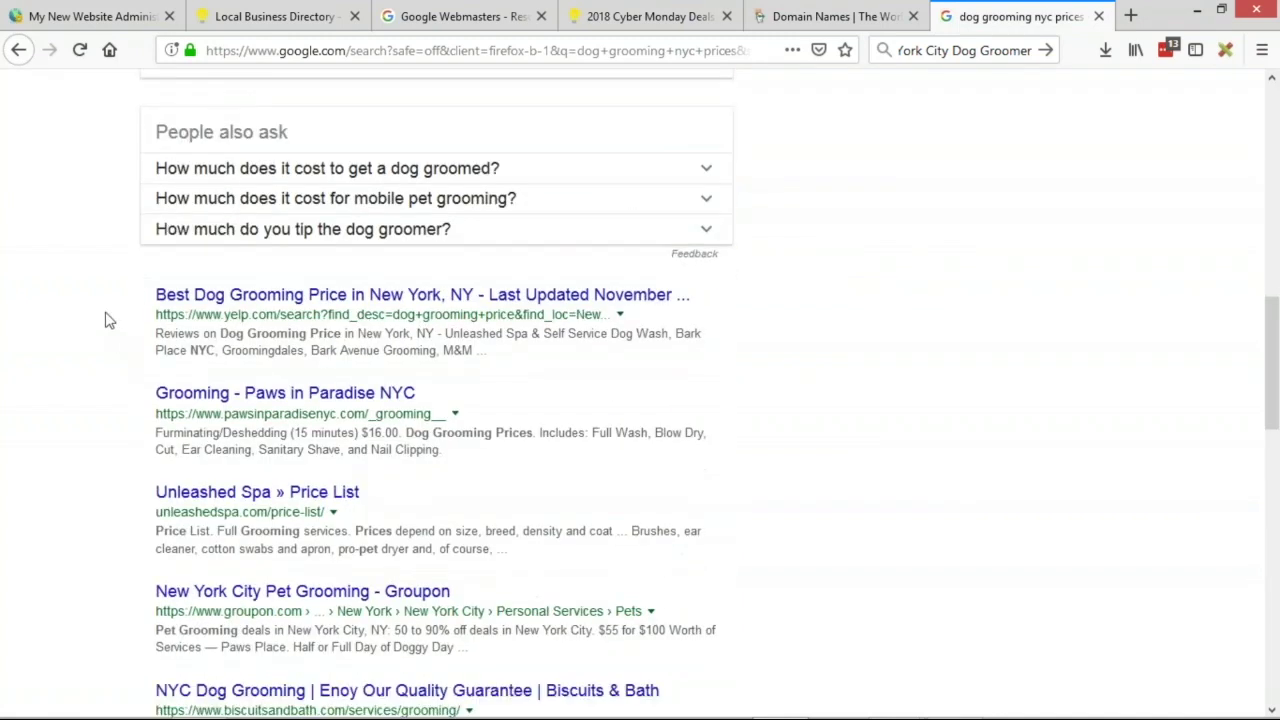
scroll(115, 328, "down", 2)
left_click(185, 486)
- Copy all the searches related to dog grooming nyc prices and append them to the end of the Notepad list
left_click_drag(154, 462, 514, 534)
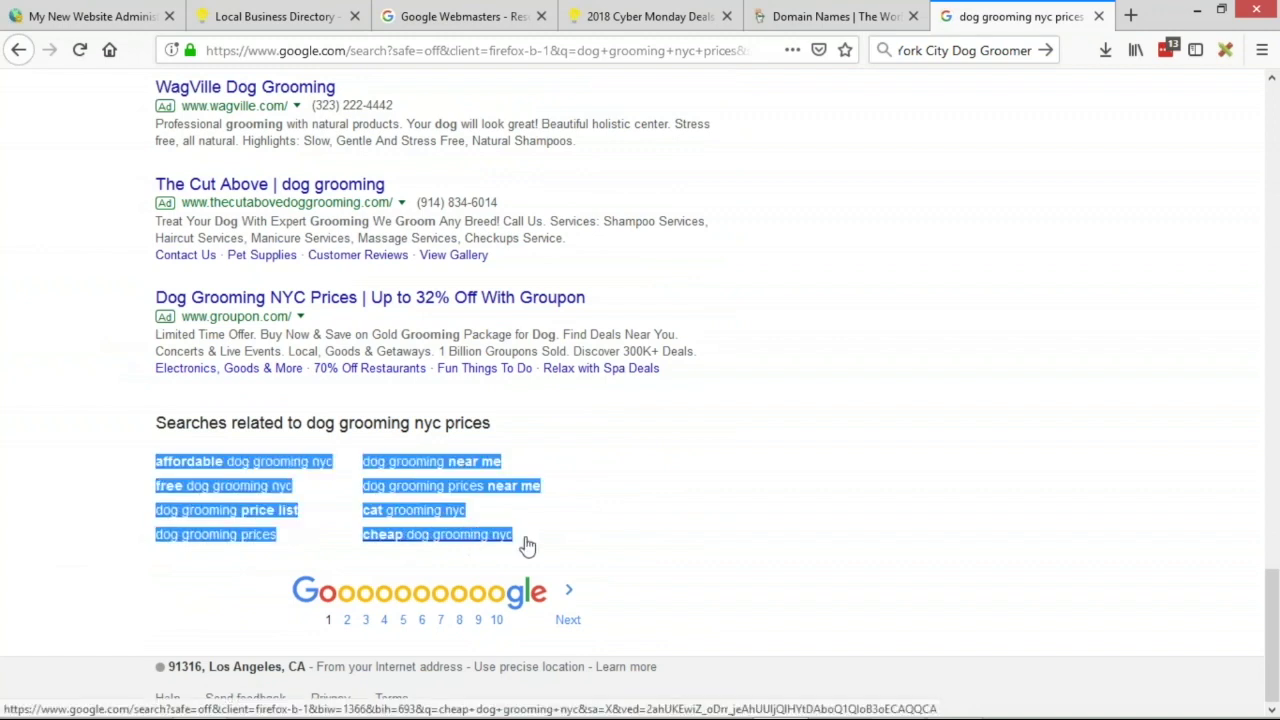
key("alt+Tab")
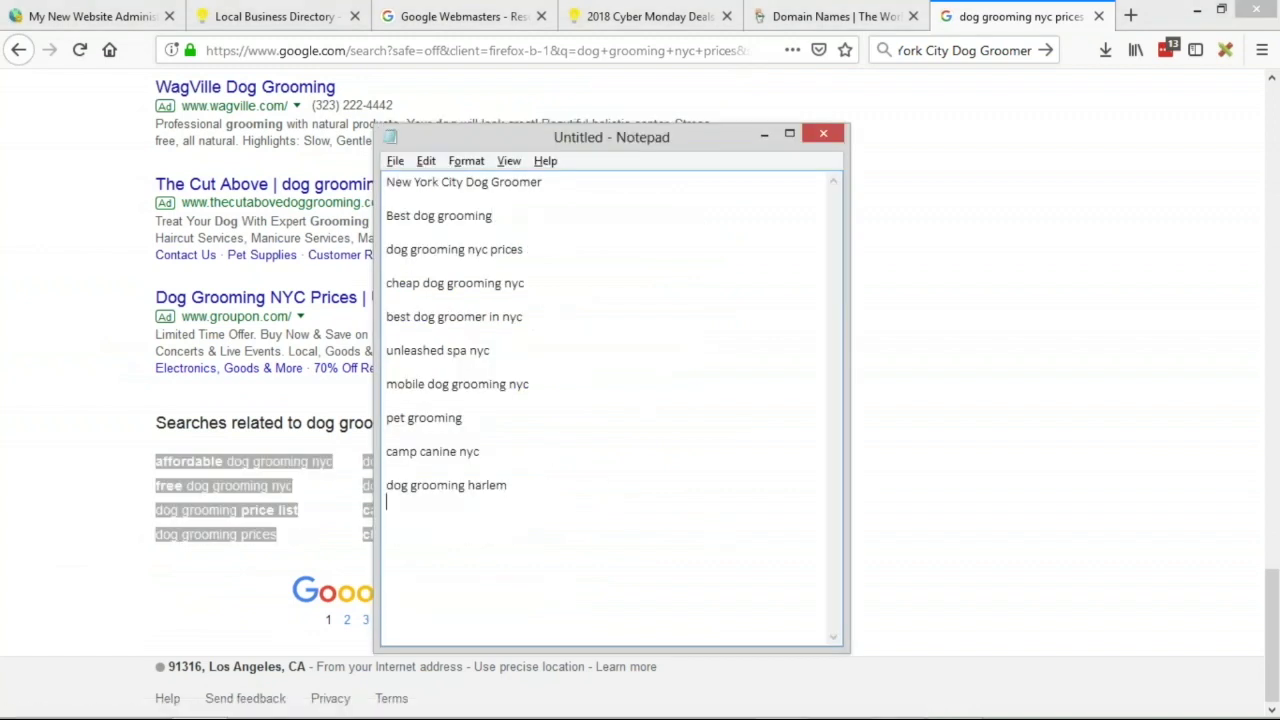
type("affordable dog grooming nyc  free dog grooming nyc  dog grooming price list  dog grooming prices  dog grooming near me  dog grooming prices near me  cat grooming nyc  cheap dog grooming nyc")
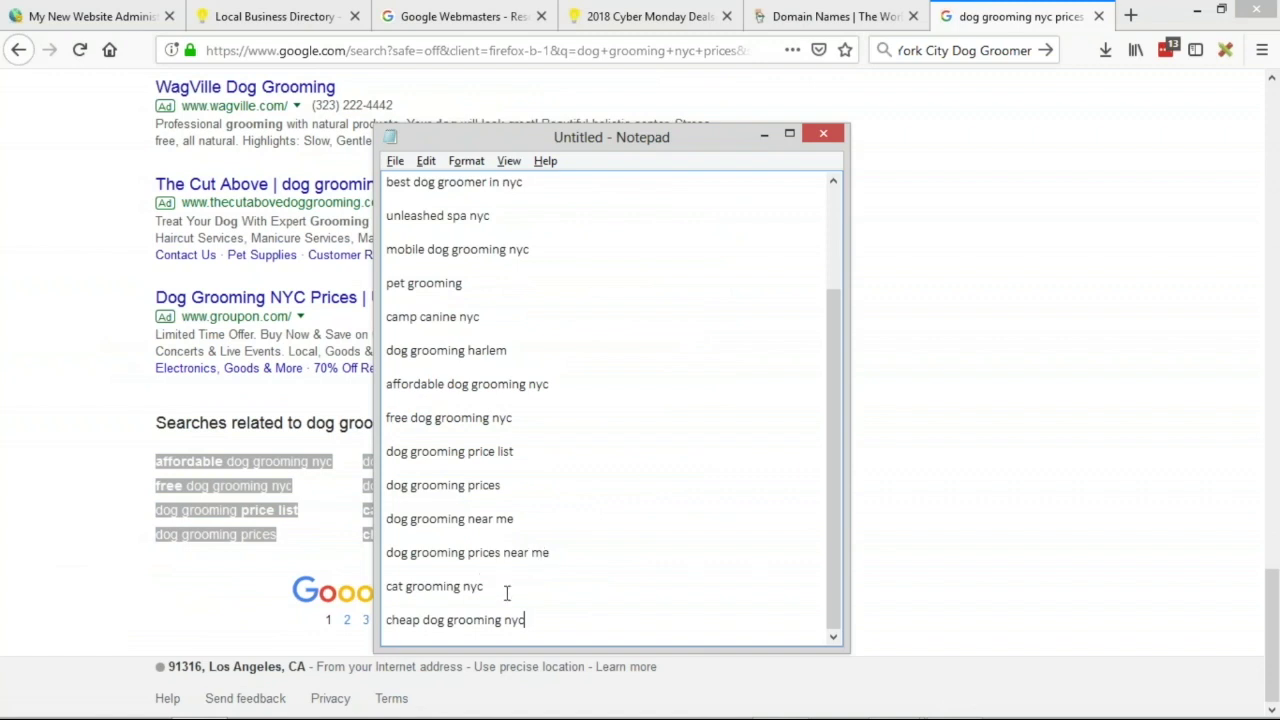
- Delete the "cat grooming nyc" keyword from the Notepad list
left_click(390, 598)
left_click_drag(390, 598, 386, 586)
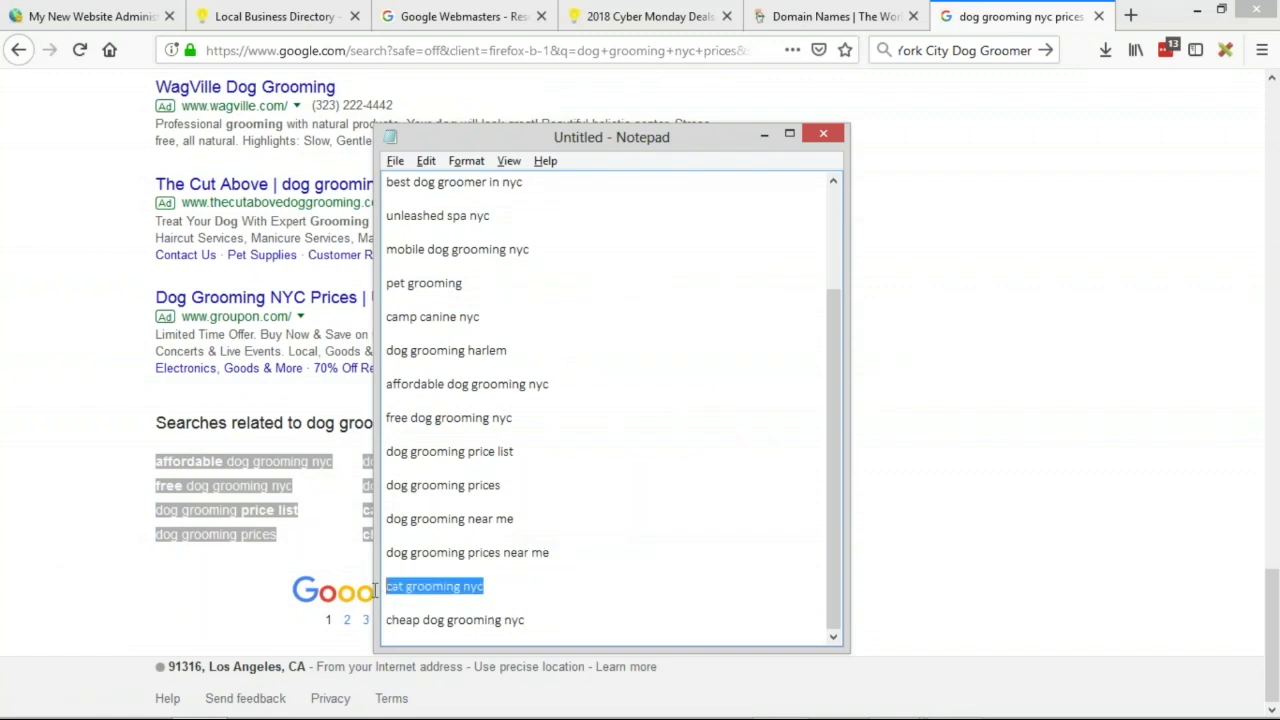
key("BackSpace")
- Delete the keywords "camp canine nyc", "pet grooming" and "unleashed spa nyc" from the Notepad list
scroll(460, 467, "up", 2)
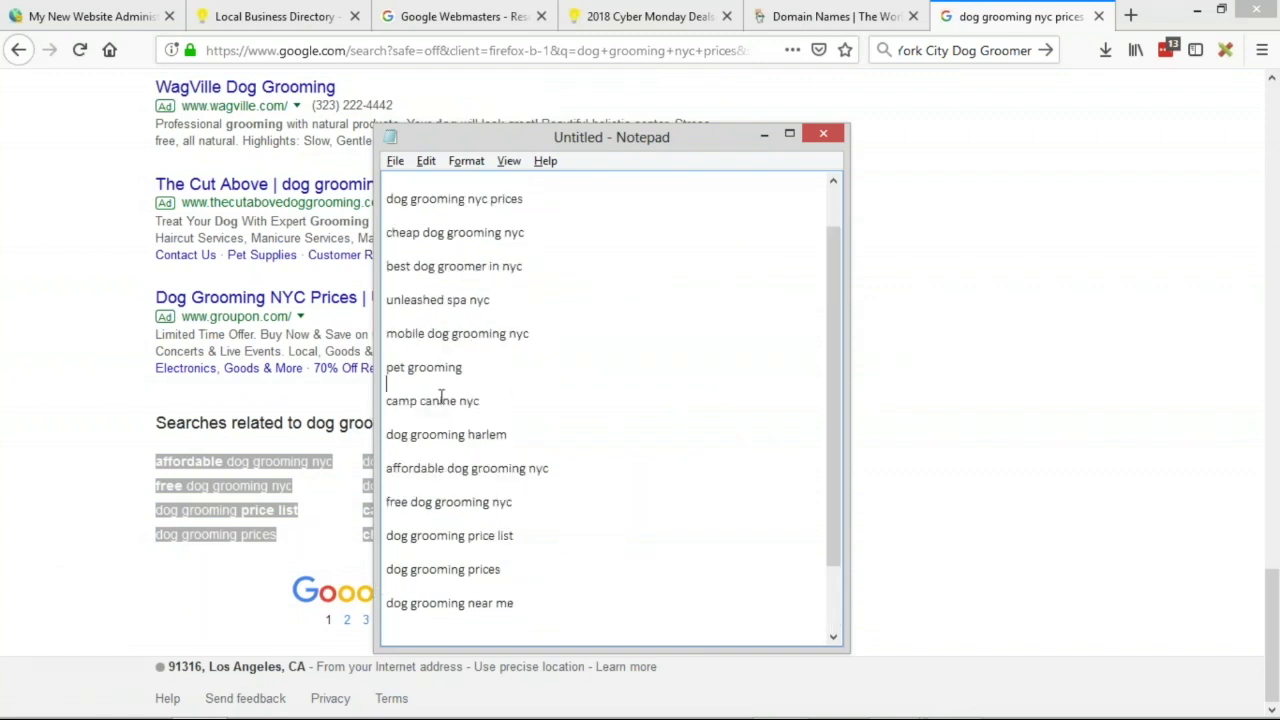
left_click(546, 402)
left_click_drag(511, 402, 360, 402)
key("BackSpace")
left_click_drag(488, 366, 372, 368)
key("BackSpace")
left_click_drag(499, 302, 385, 305)
key("BackSpace")
key("BackSpace")
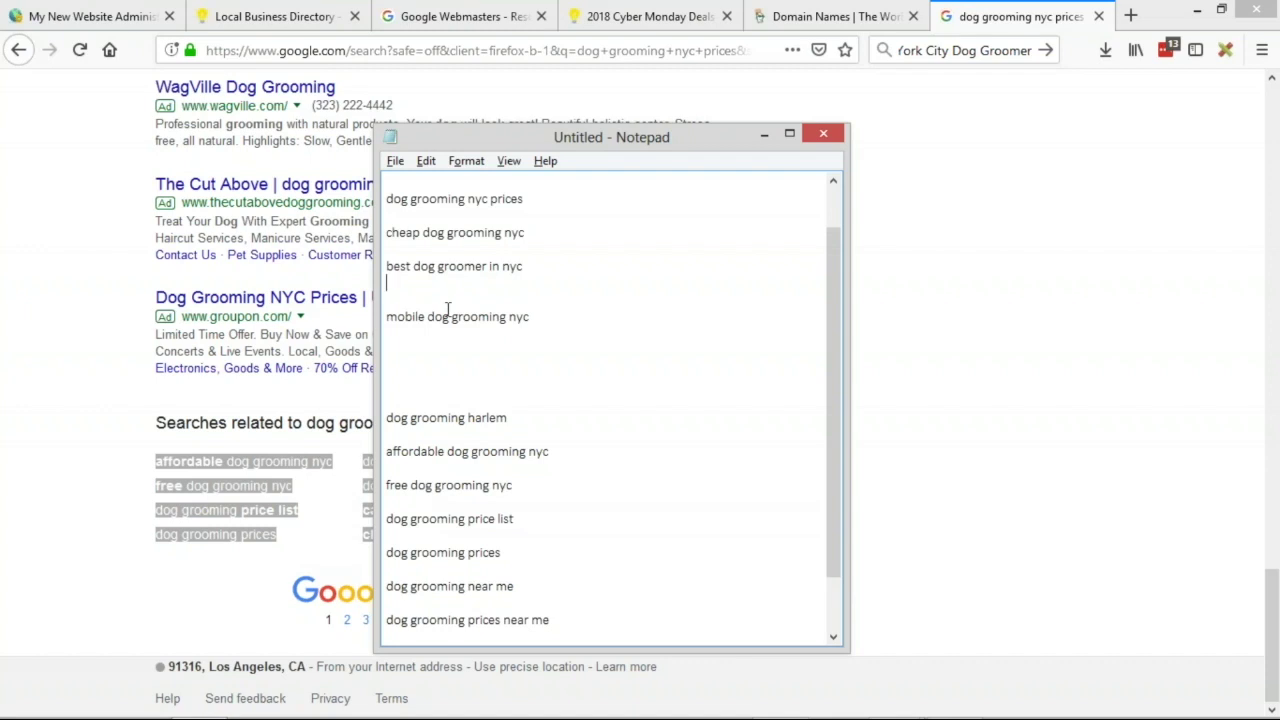
- Remove the surplus blank lines around "mobile dog grooming nyc" so single blank lines separate the keywords
double_click(510, 198)
double_click(410, 233)
left_click(505, 385)
key("BackSpace")
key("BackSpace")
key("BackSpace")
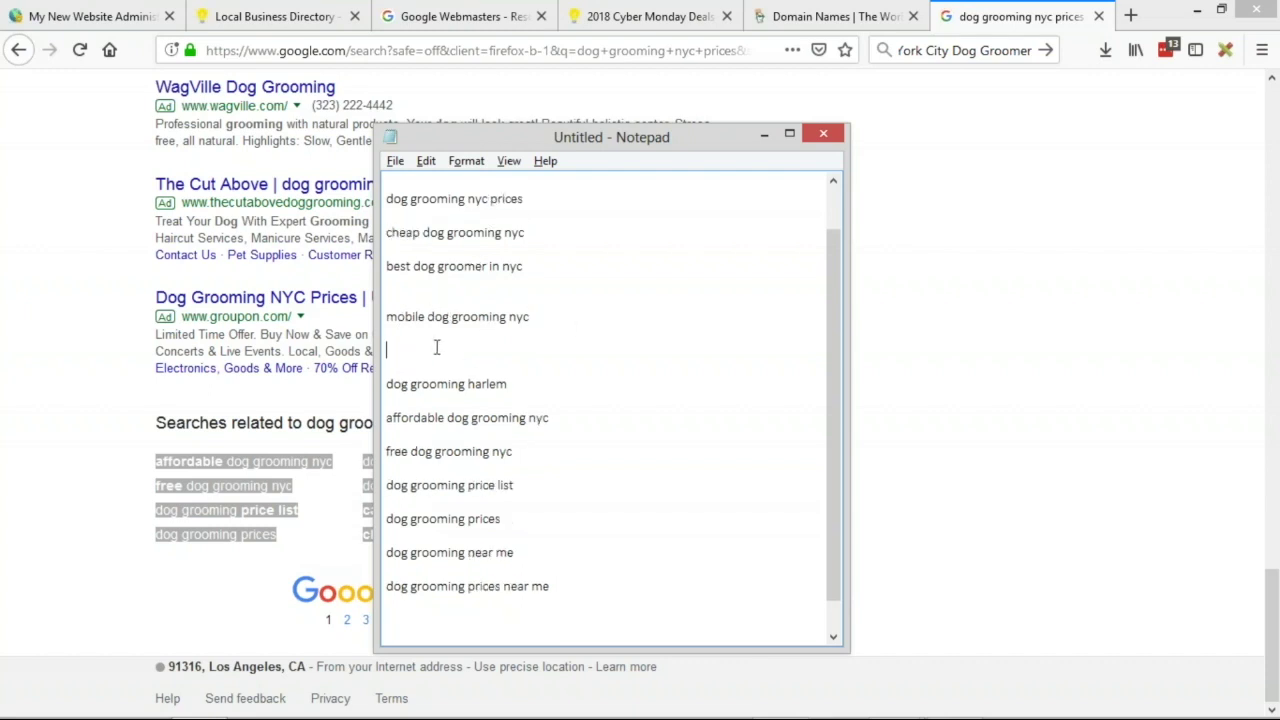
left_click(421, 296)
key("BackSpace")
left_click(429, 329)
key("BackSpace")
scroll(560, 345, "up", 1)
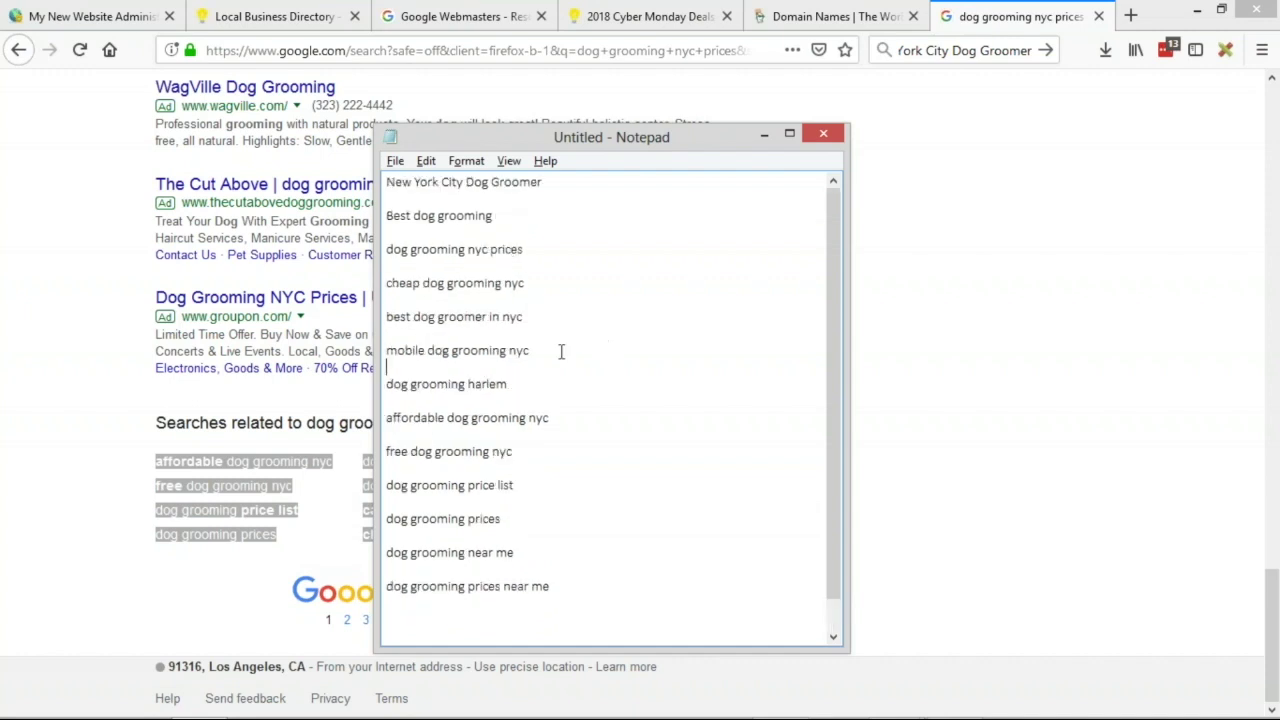
- Copy "affordable dog grooming nyc" and insert it beneath "cheap dog grooming nyc", separated by a blank line
left_click(565, 328)
left_click_drag(574, 430, 377, 418)
key("ctrl+c")
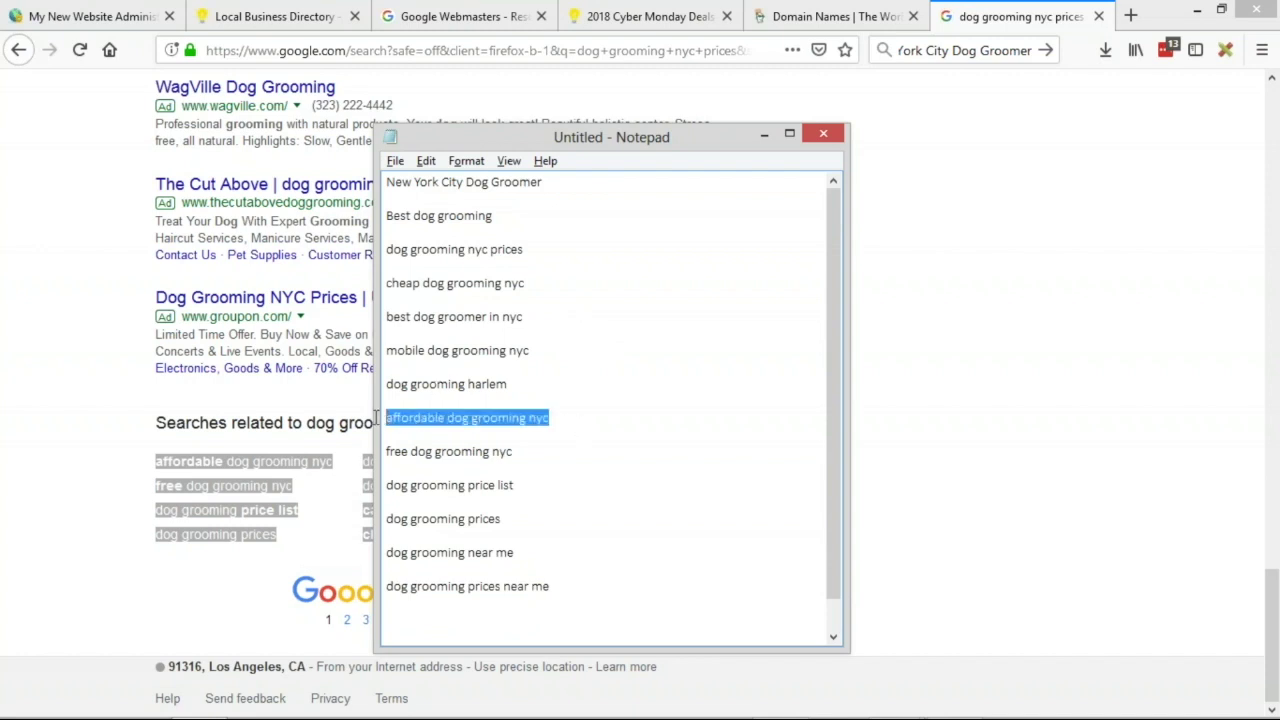
left_click(567, 292)
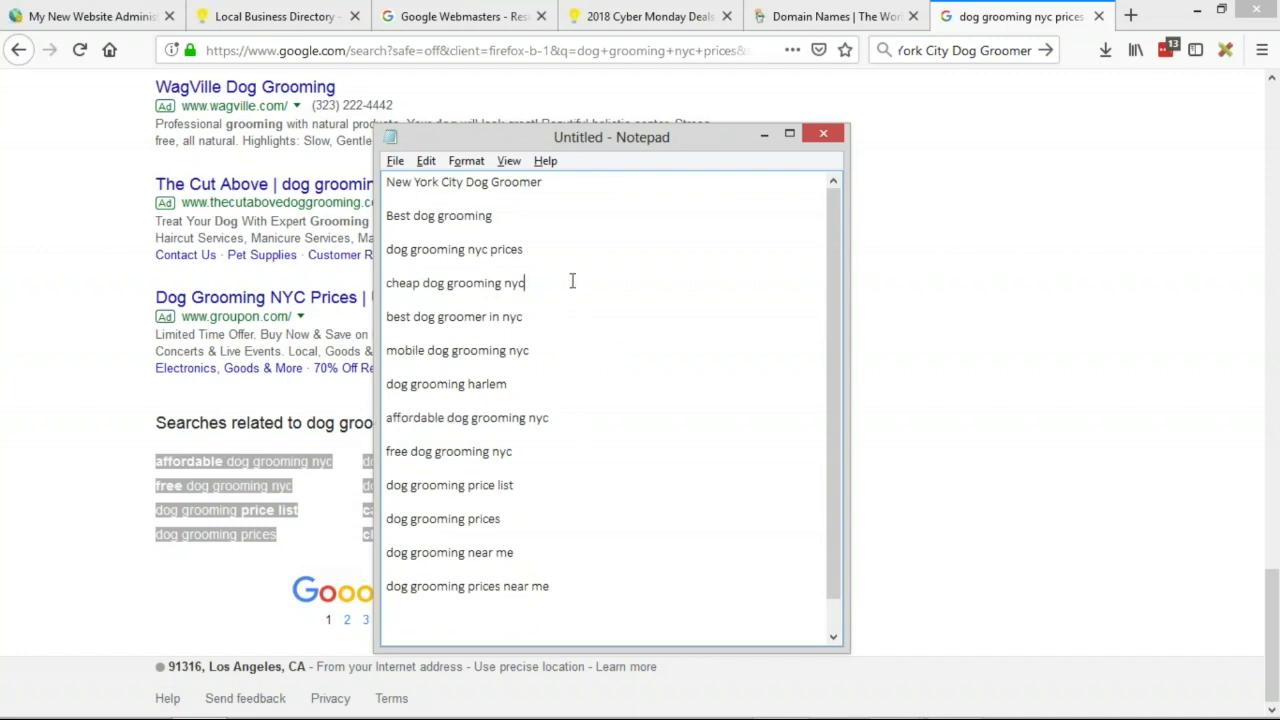
key("Return")
key("ctrl+v")
key("Return")
key("BackSpace")
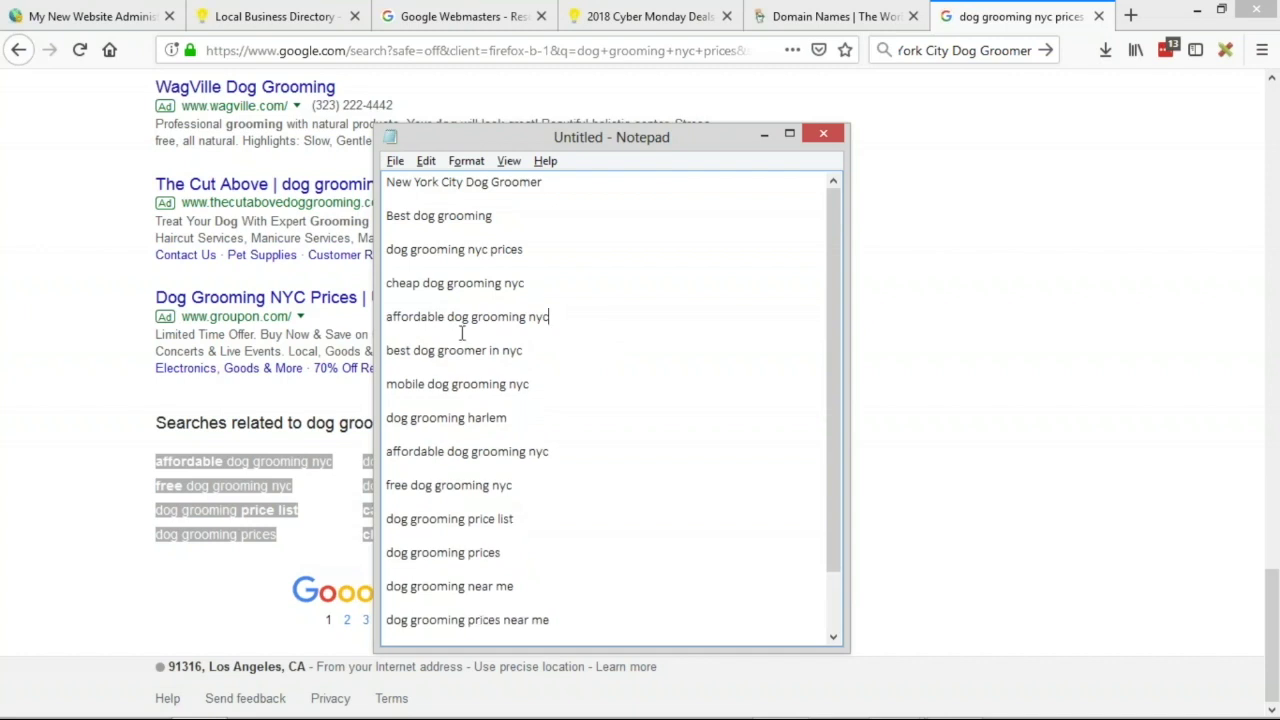
- Review the best and mobile dog grooming keywords, and delete "dog grooming harlem" from the Notepad list
left_click_drag(388, 350, 492, 351)
left_click(560, 346)
left_click_drag(511, 566, 464, 500)
left_click(464, 500)
left_click_drag(388, 384, 429, 384)
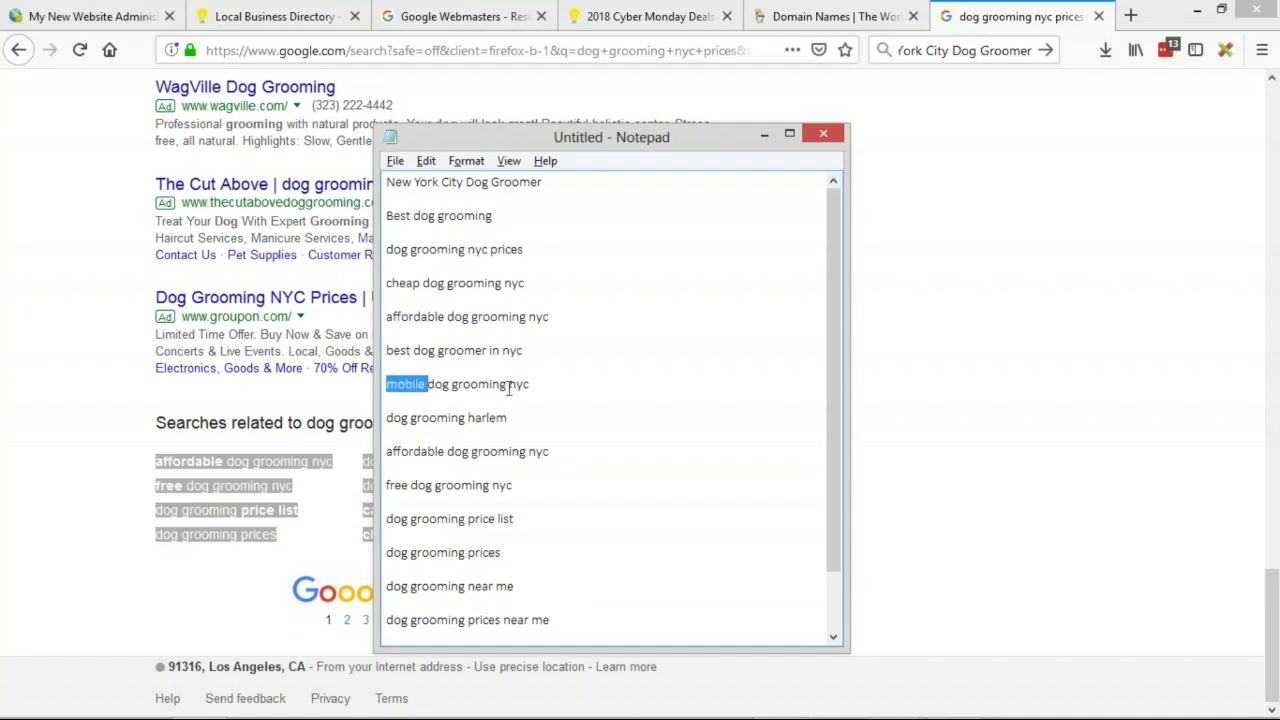
left_click_drag(505, 418, 356, 408)
key("BackSpace")
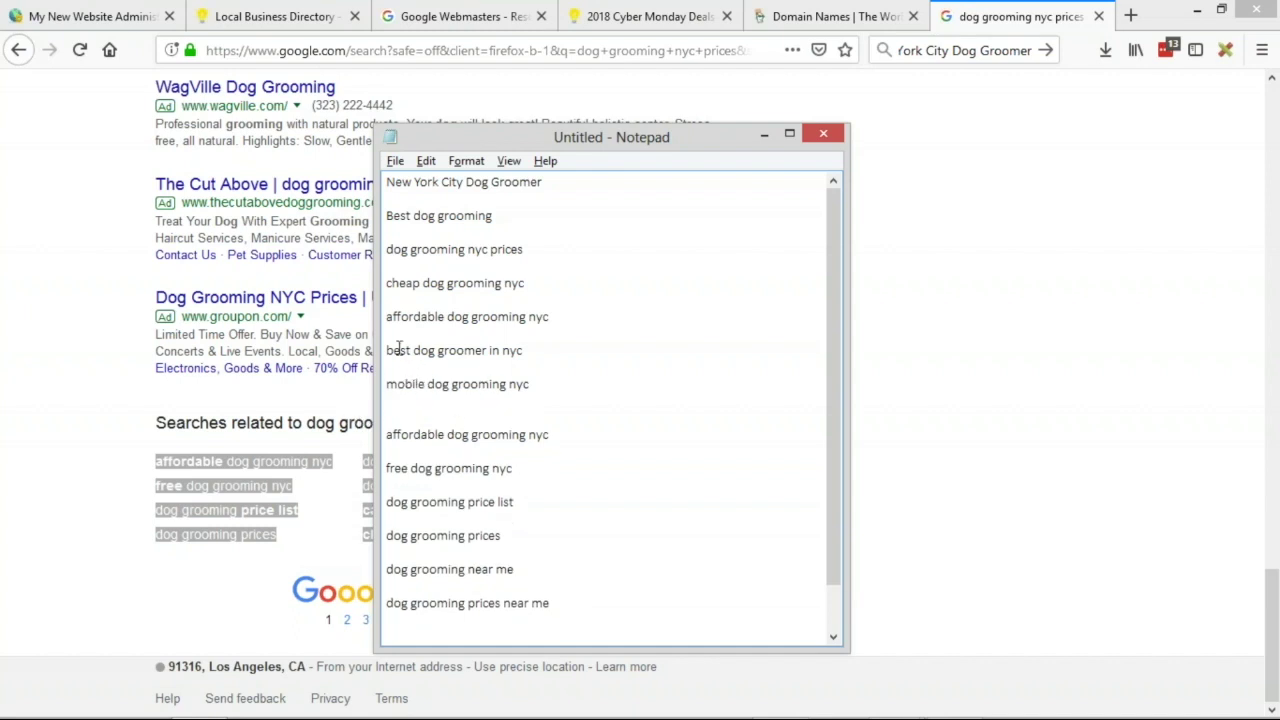
left_click_drag(388, 345, 490, 348)
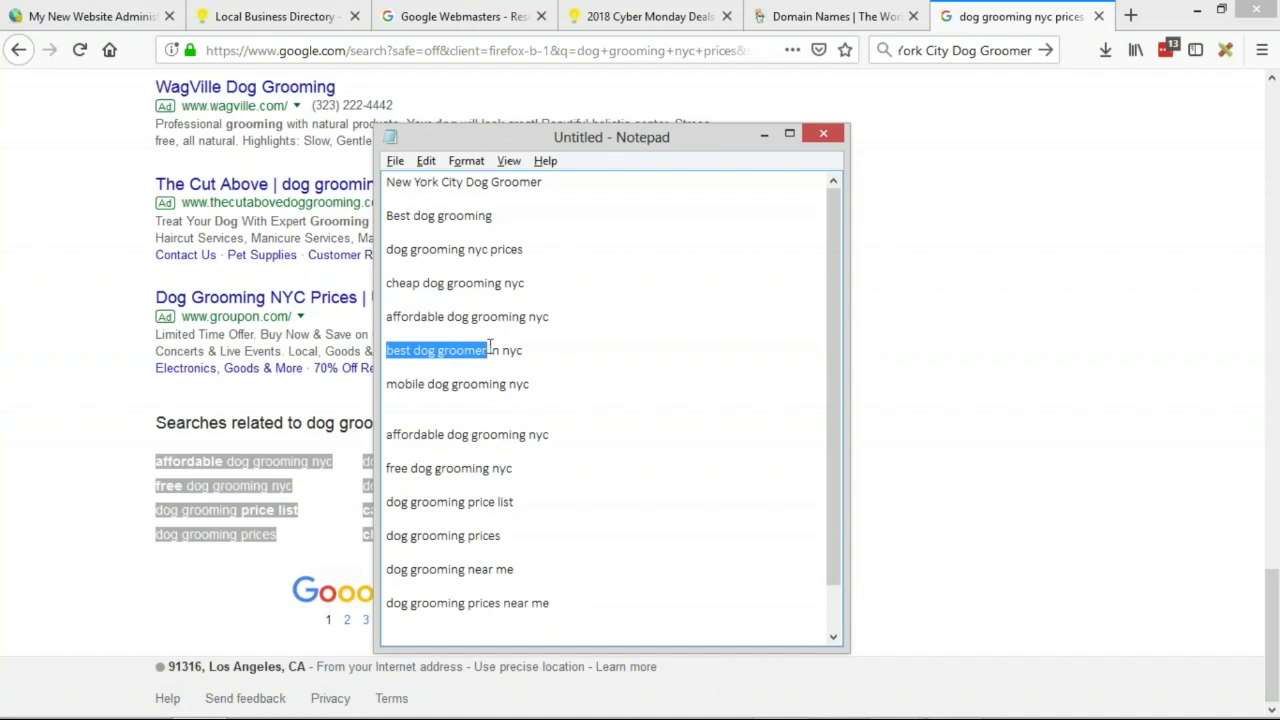
left_click(520, 316)
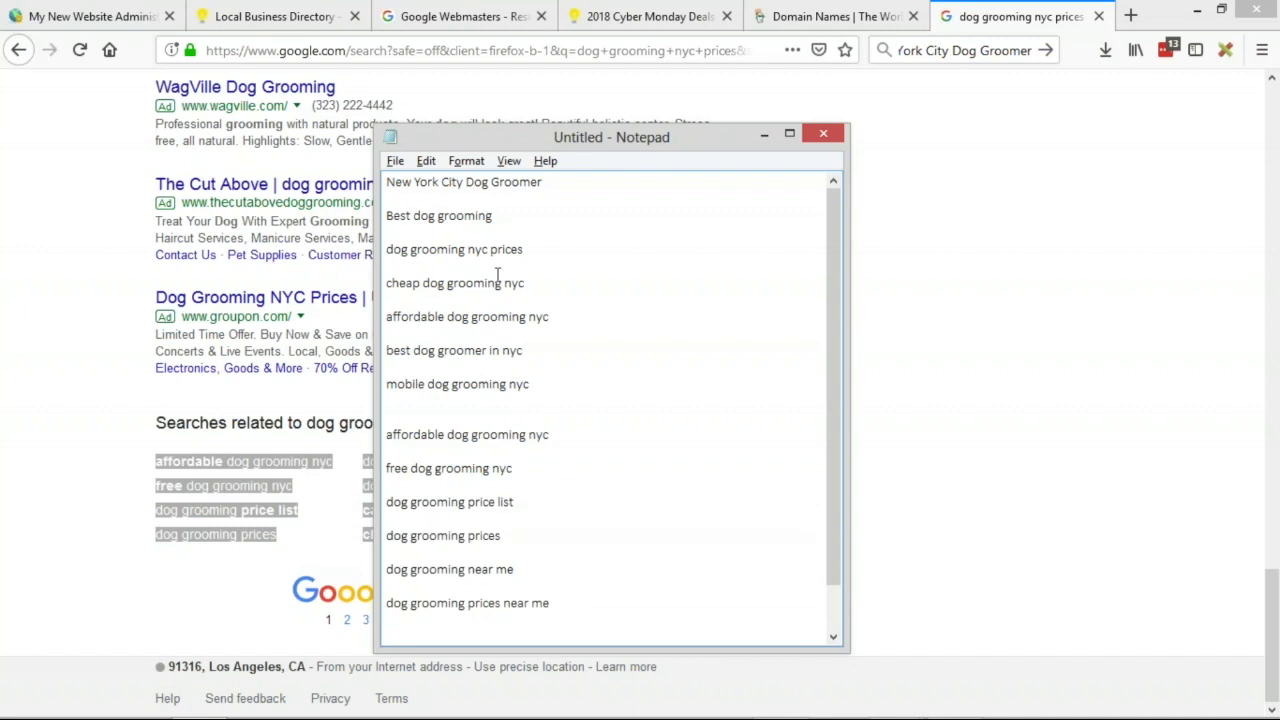
left_click(546, 415)
left_click(83, 413)
key("alt+Tab")
key("Tab")
key("Tab")
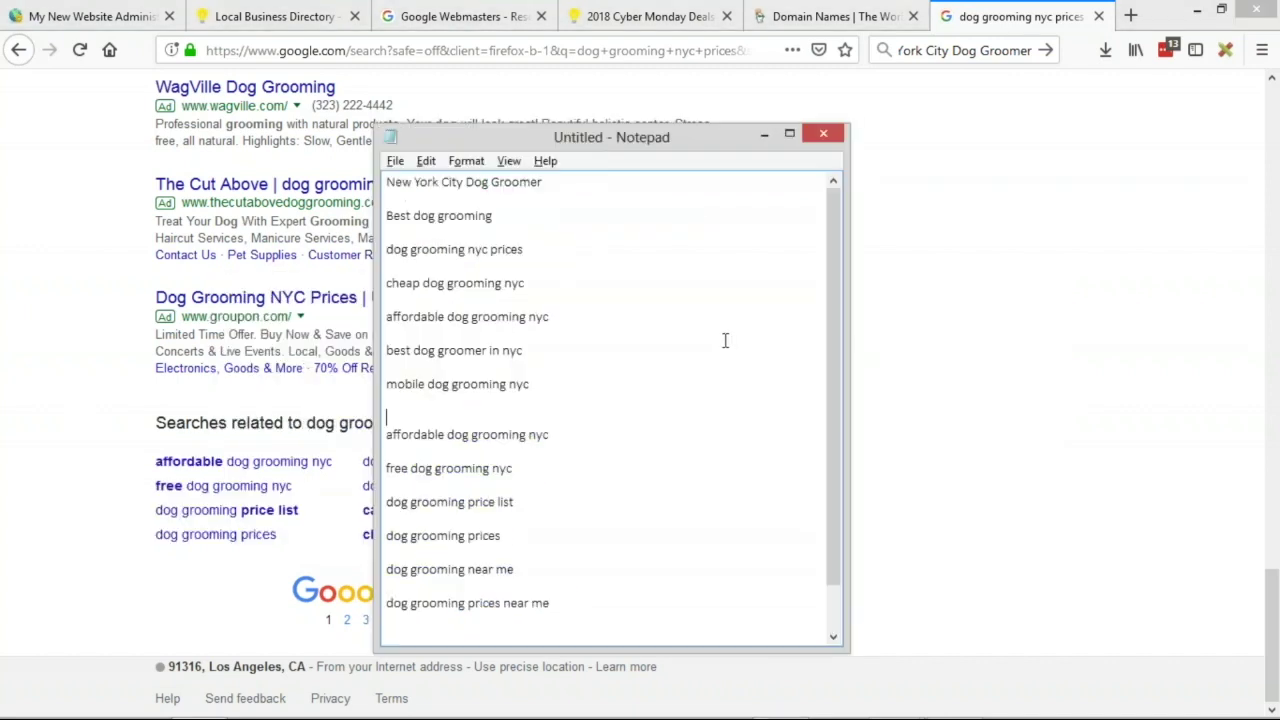
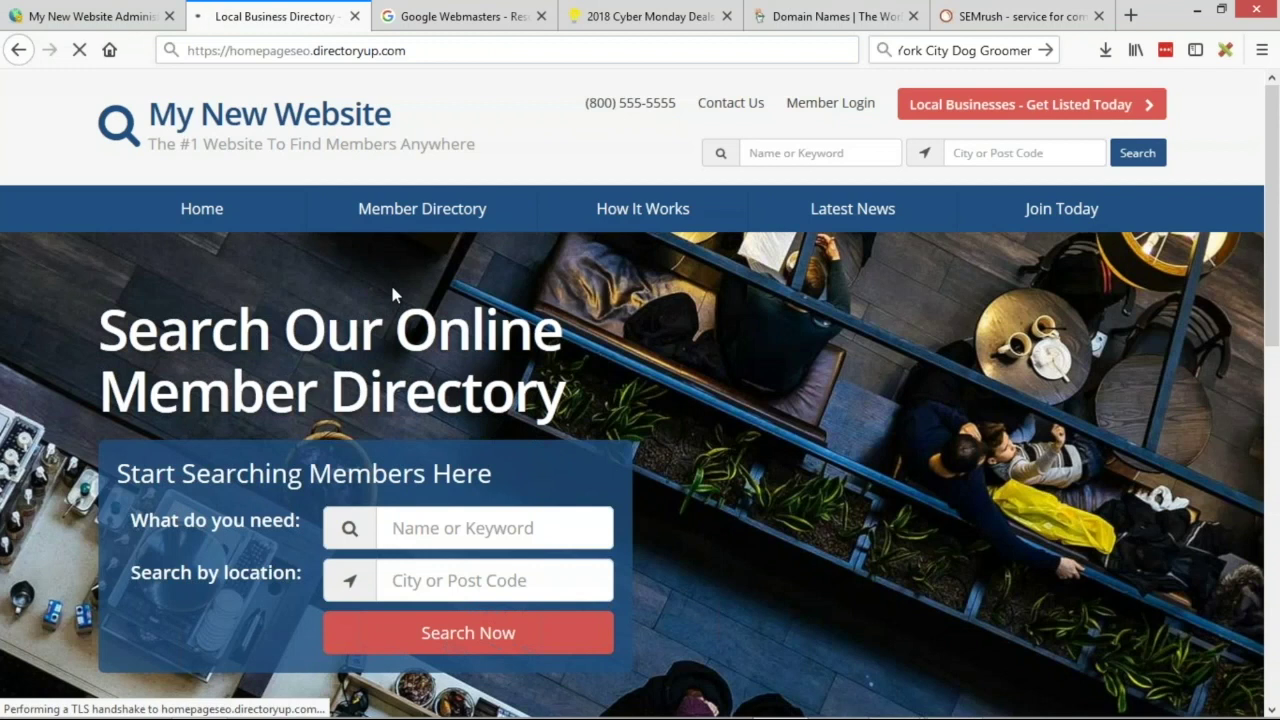
- Examine the directory website's homepage from the header down through its lower sections
scroll(775, 320, "down", 3)
scroll(775, 320, "up", 3)
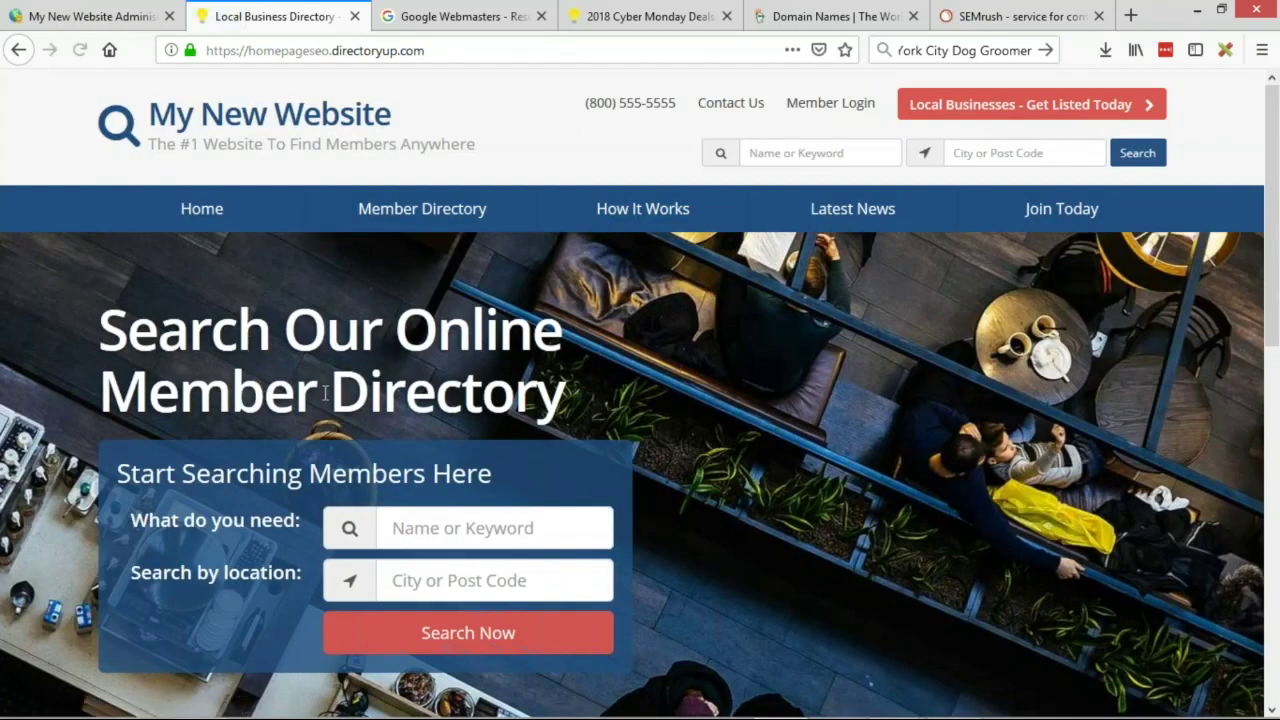
scroll(600, 355, "down", 6)
left_click_drag(228, 211, 363, 205)
left_click_drag(598, 212, 680, 208)
left_click_drag(948, 208, 893, 208)
scroll(893, 205, "down", 1)
scroll(609, 405, "down", 2)
scroll(640, 385, "up", 8)
key("alt+Tab")
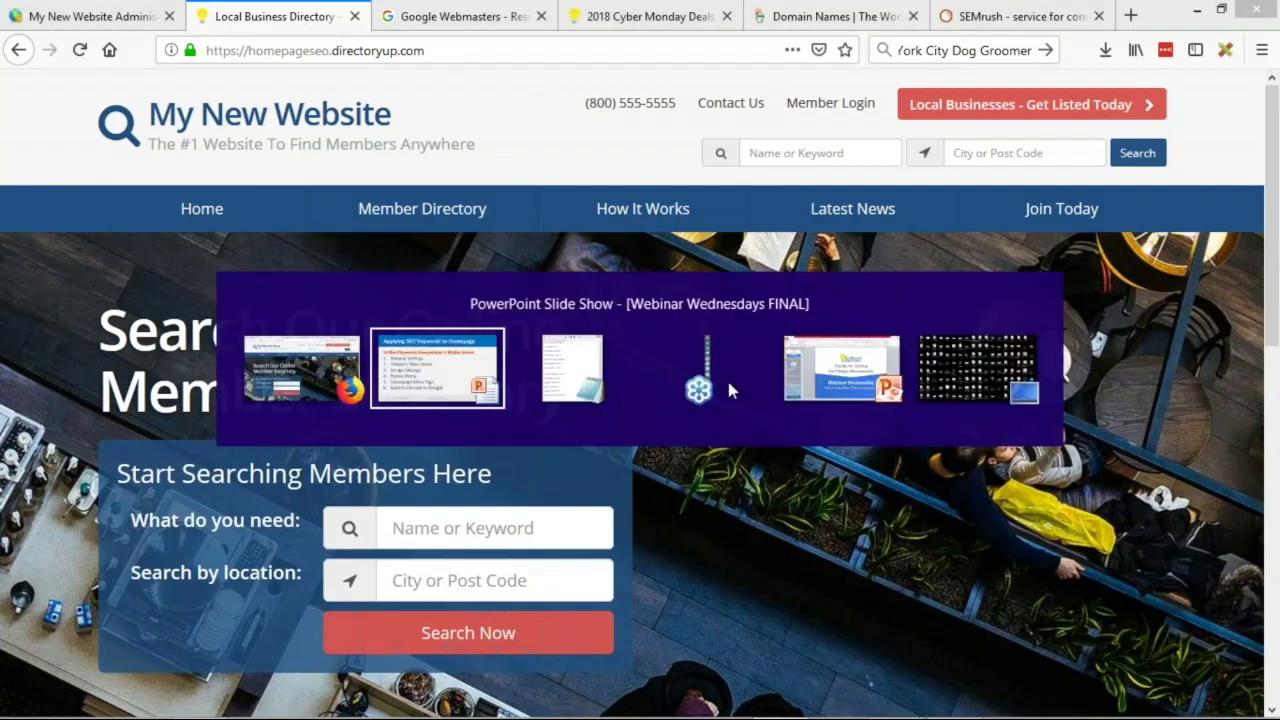
key("alt+Tab")
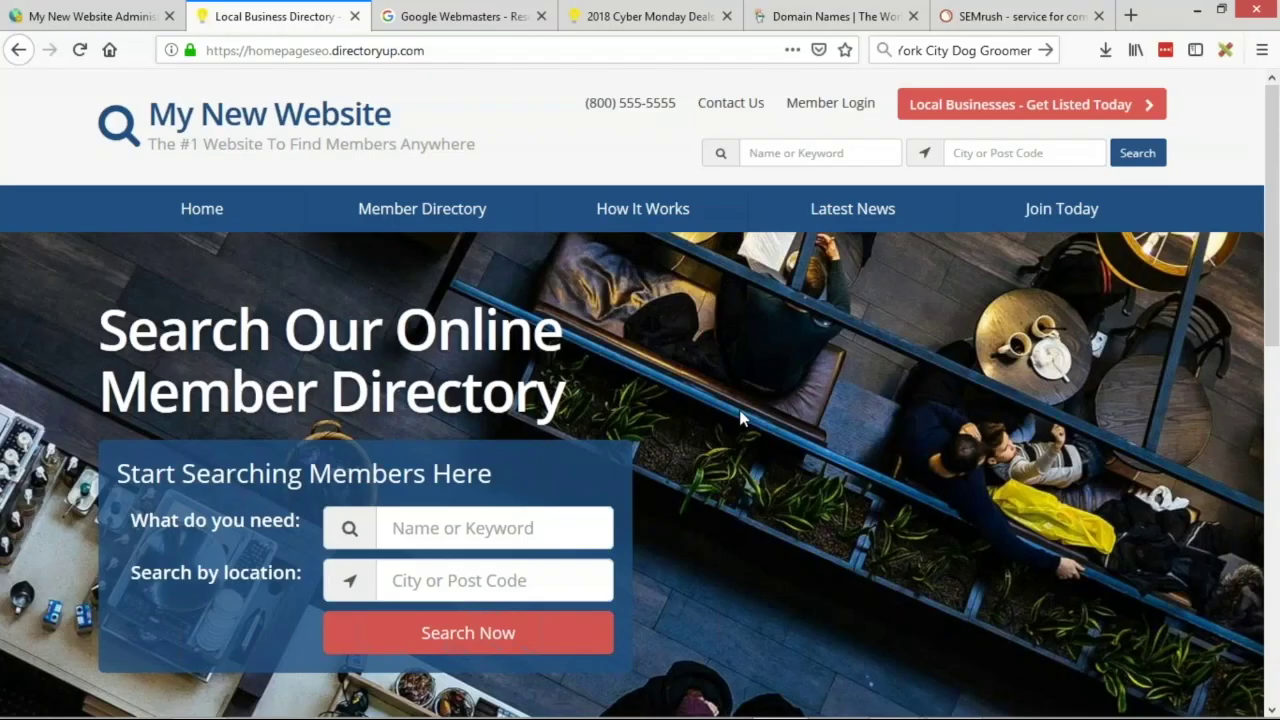
- Switch to GoDaddy and search for the domain name "NYCDogGroomer"
left_click(821, 20)
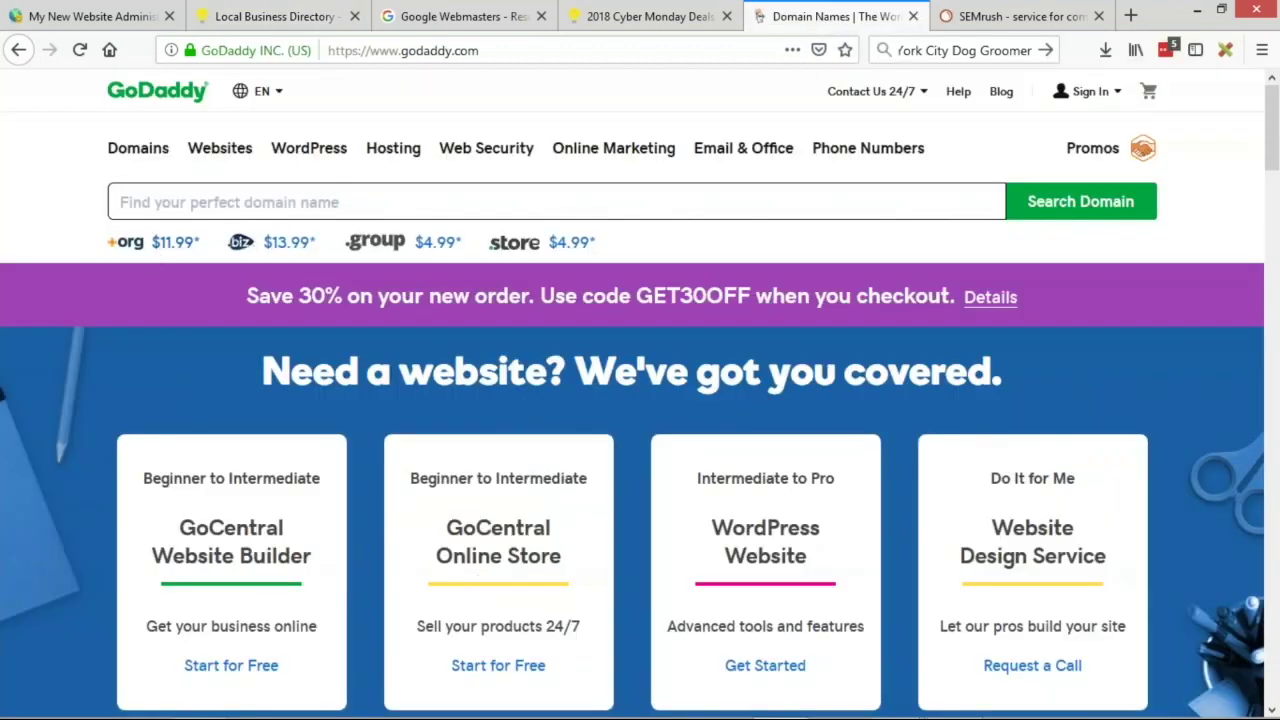
left_click(194, 201)
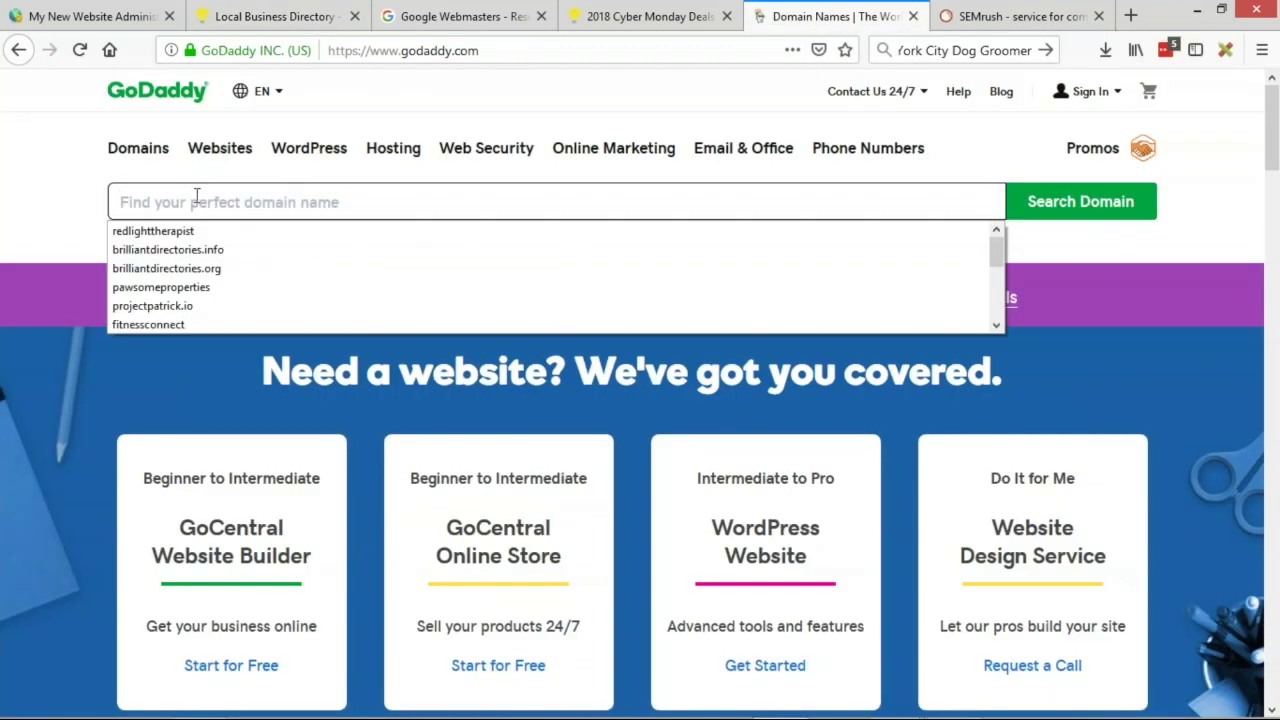
type("NYC")
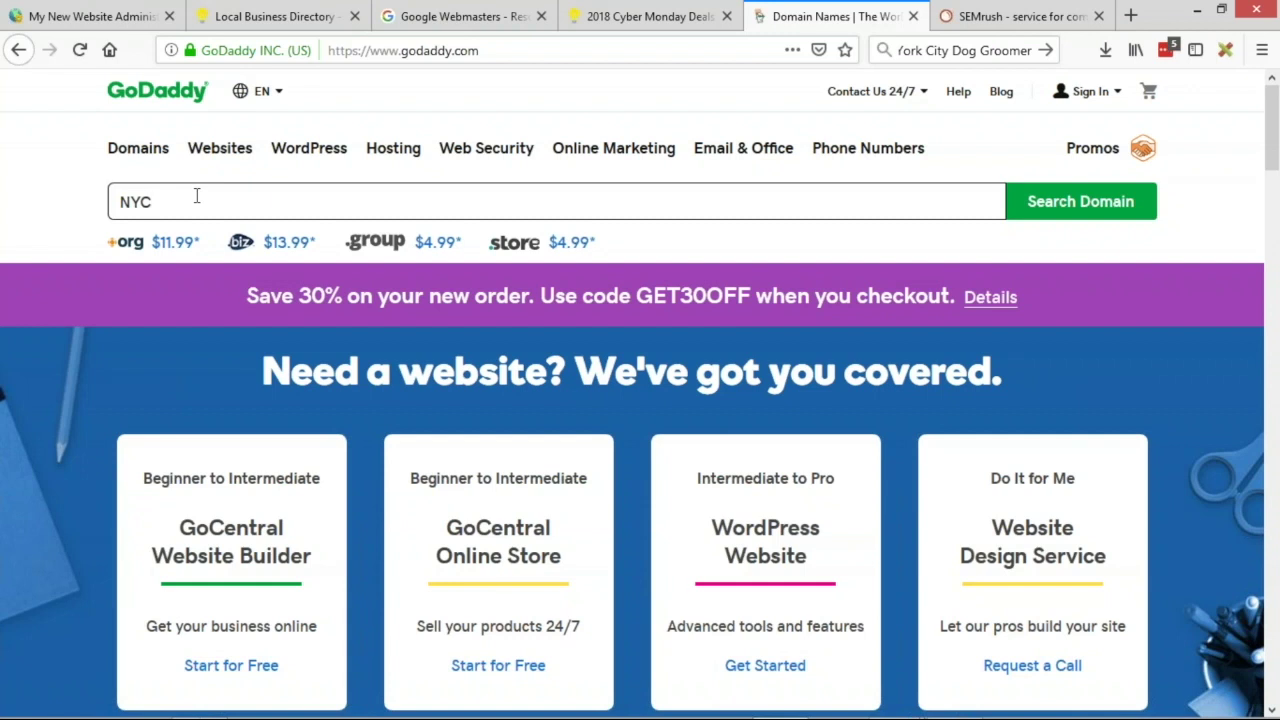
type("DogGroomer")
key("Return")
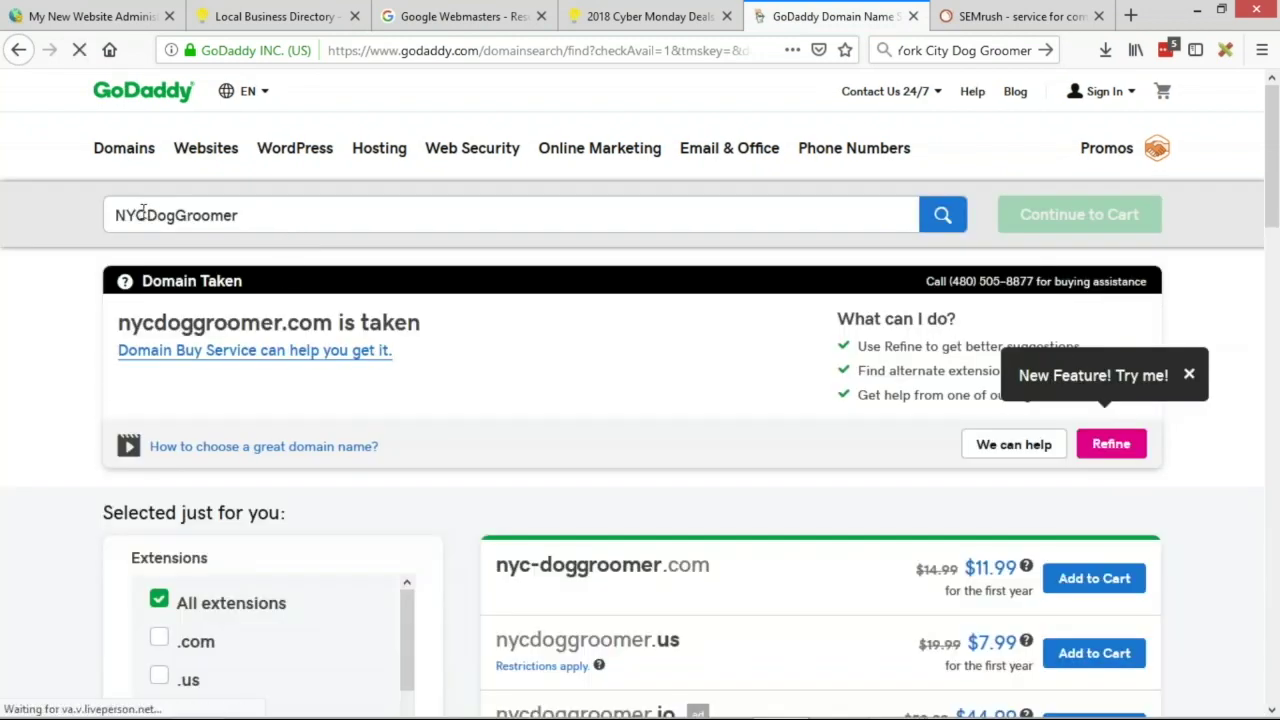
- Rearrange the domain query to "DogGroomersNYC" and search for its availability
left_click_drag(144, 215, 113, 215)
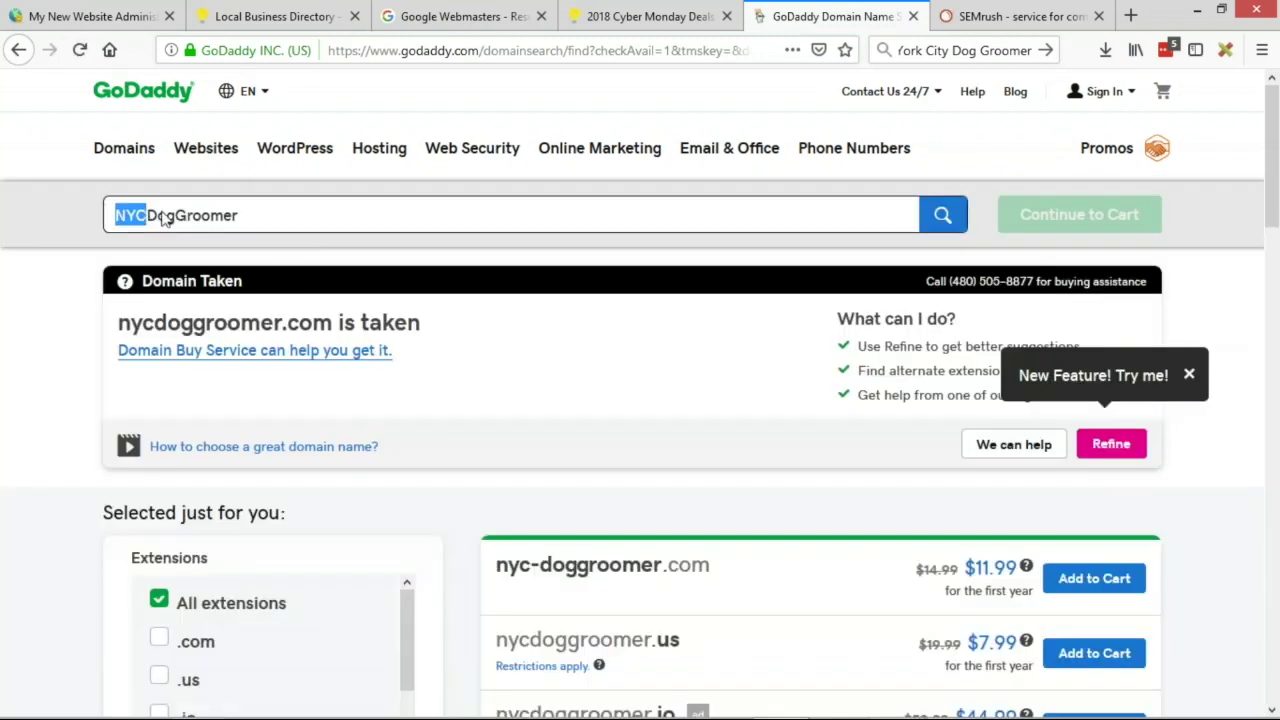
key("ctrl+x")
left_click(240, 210)
key("ctrl+v")
left_click(208, 215)
type("s")
key("Return")
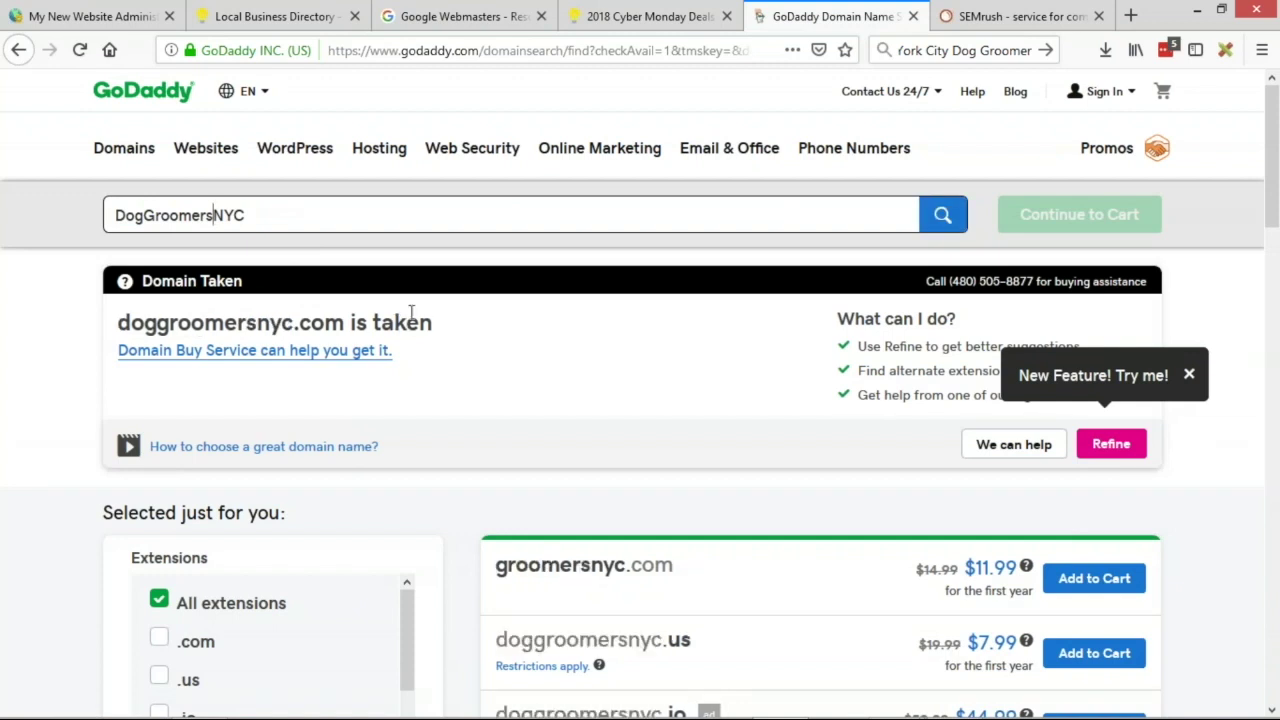
- Change the domain query to "DogGroomerNYC", search for it and copy that name
key("BackSpace")
key("Return")
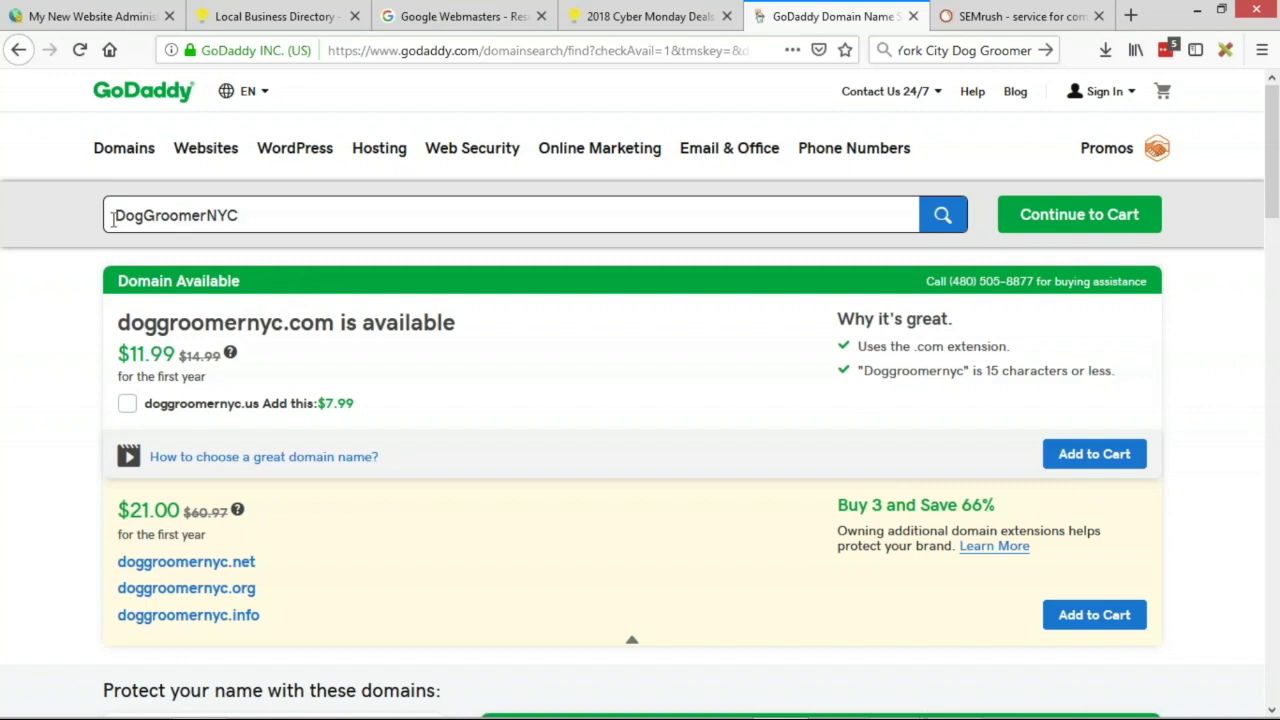
left_click_drag(113, 215, 217, 200)
left_click(204, 217)
left_click_drag(112, 356, 176, 356)
left_click(330, 224)
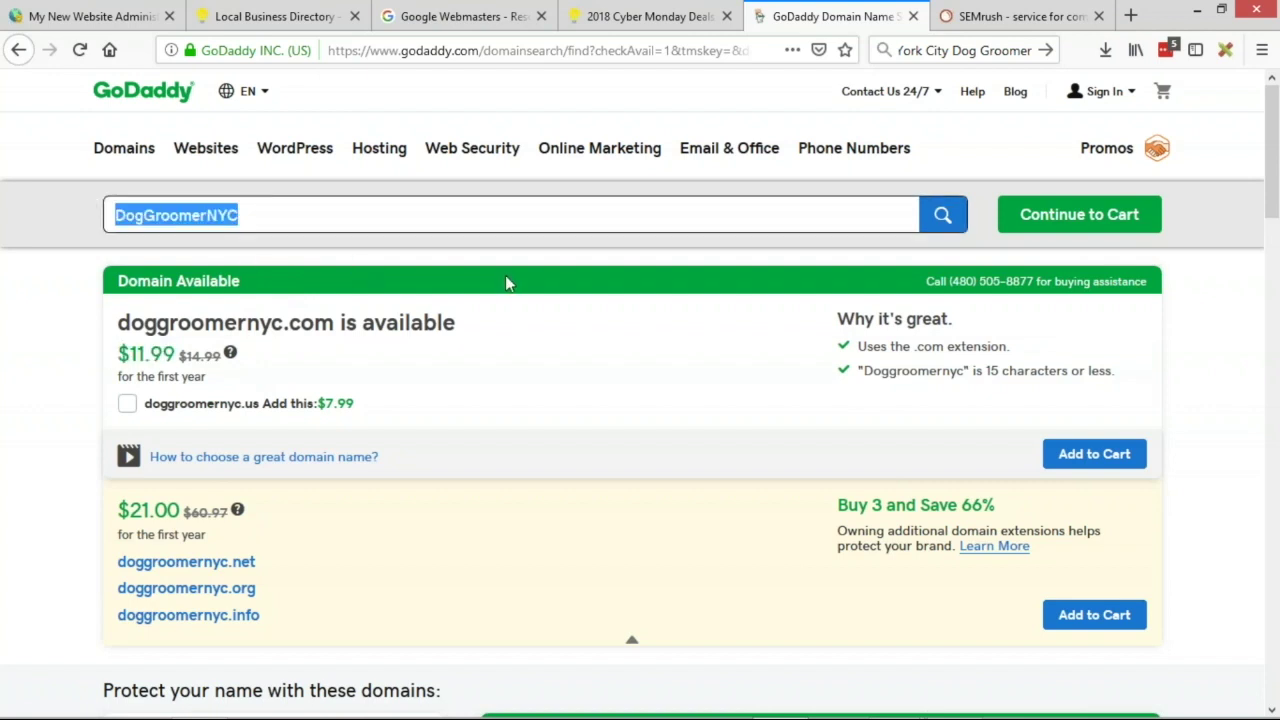
- In the directory admin's Design Settings, set the Logo Title to "DogGroomerNYC.com"
key("ctrl+1")
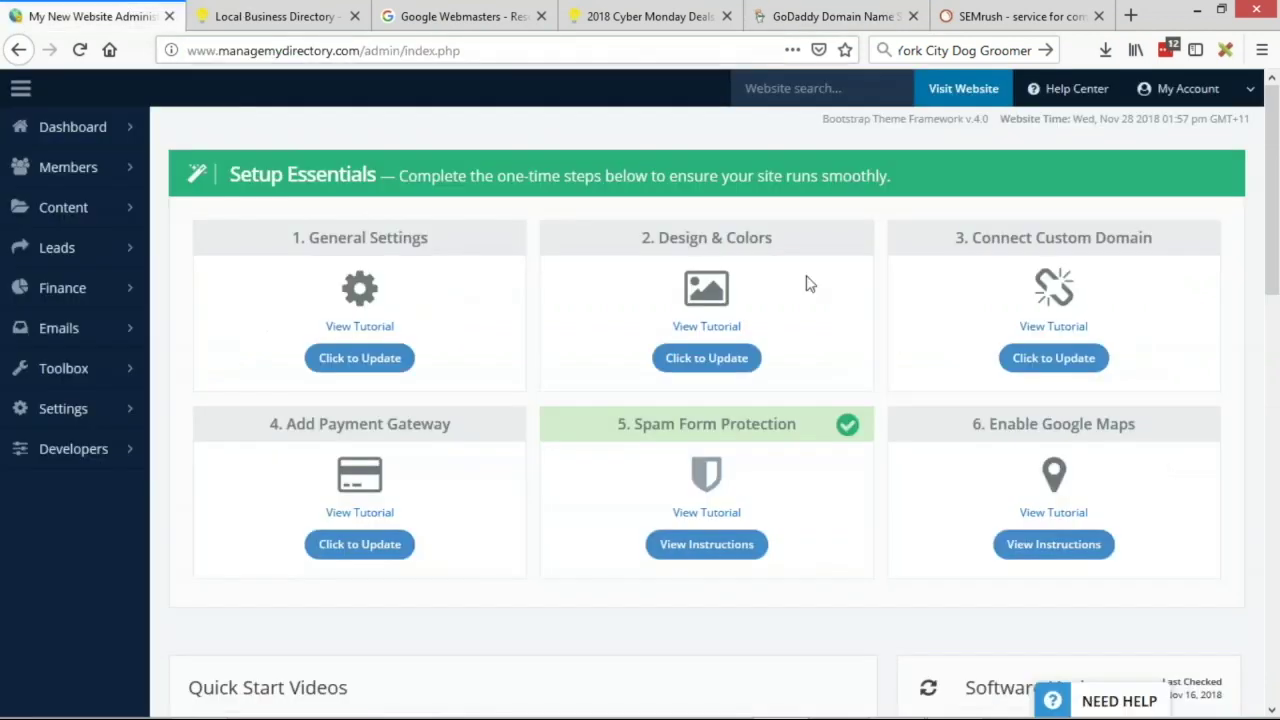
left_click(272, 16)
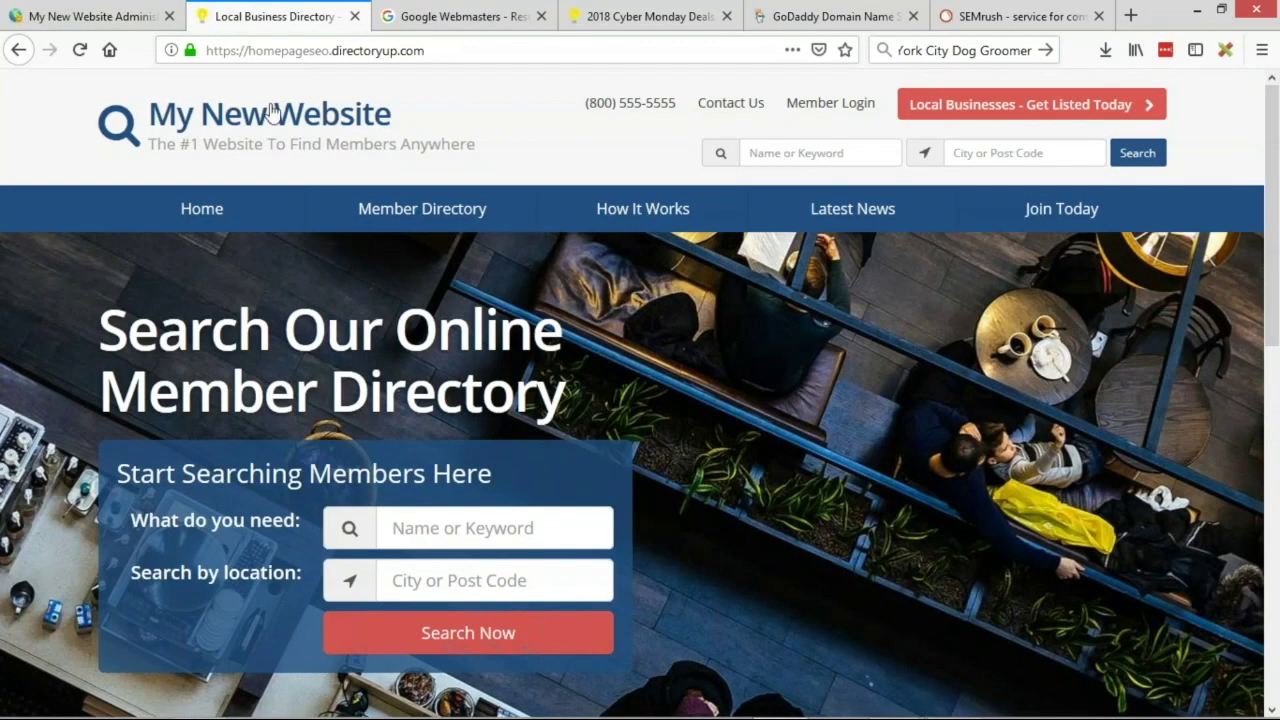
left_click(67, 12)
mouse_move(103, 409)
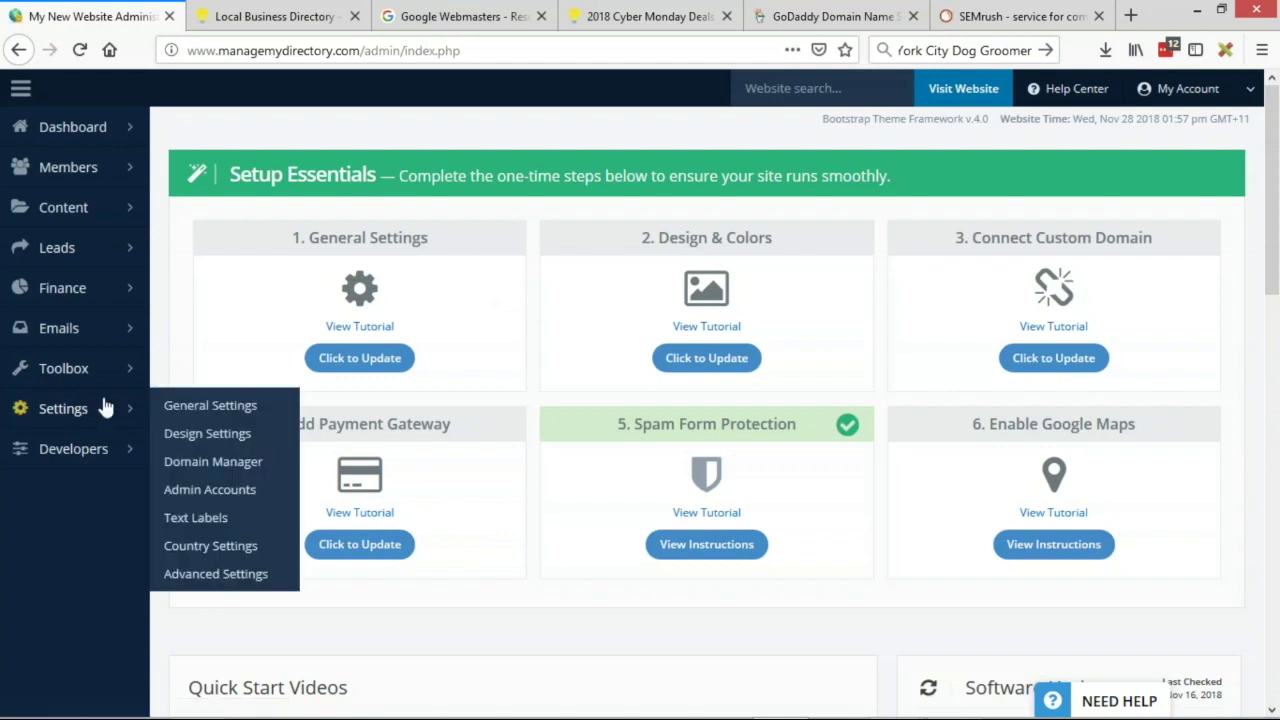
left_click(200, 434)
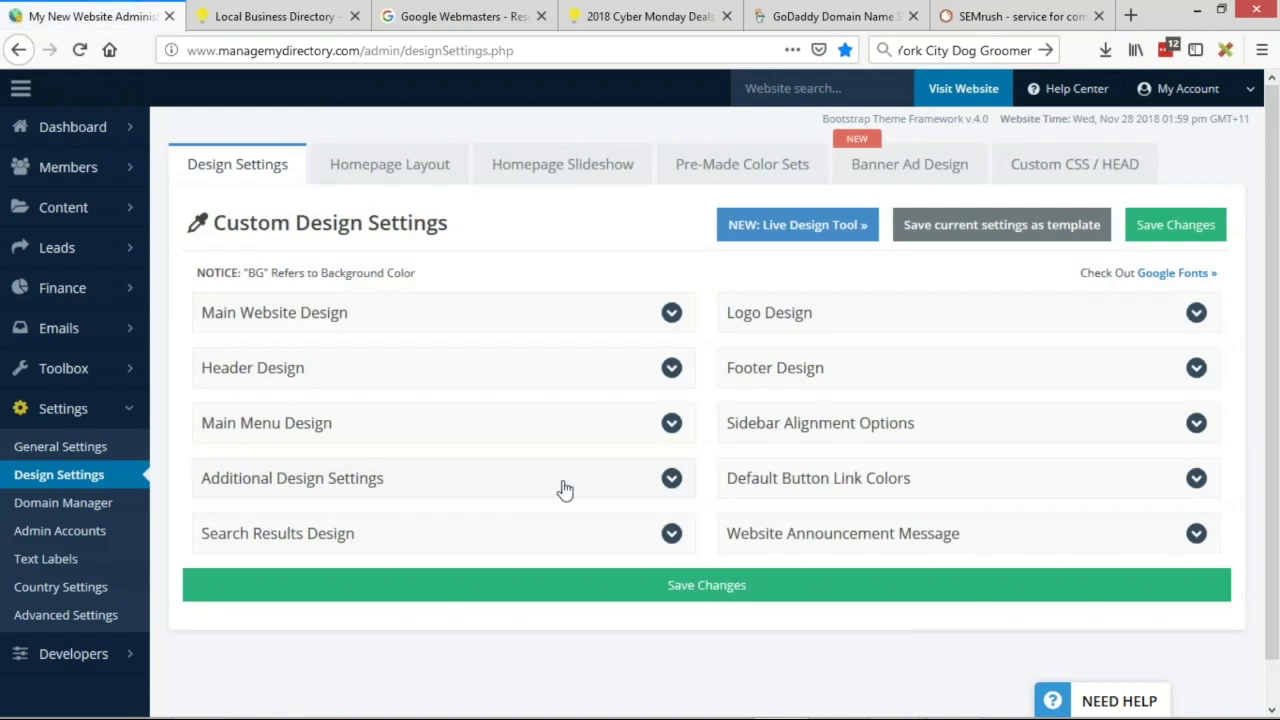
left_click(820, 323)
left_click_drag(866, 390, 742, 389)
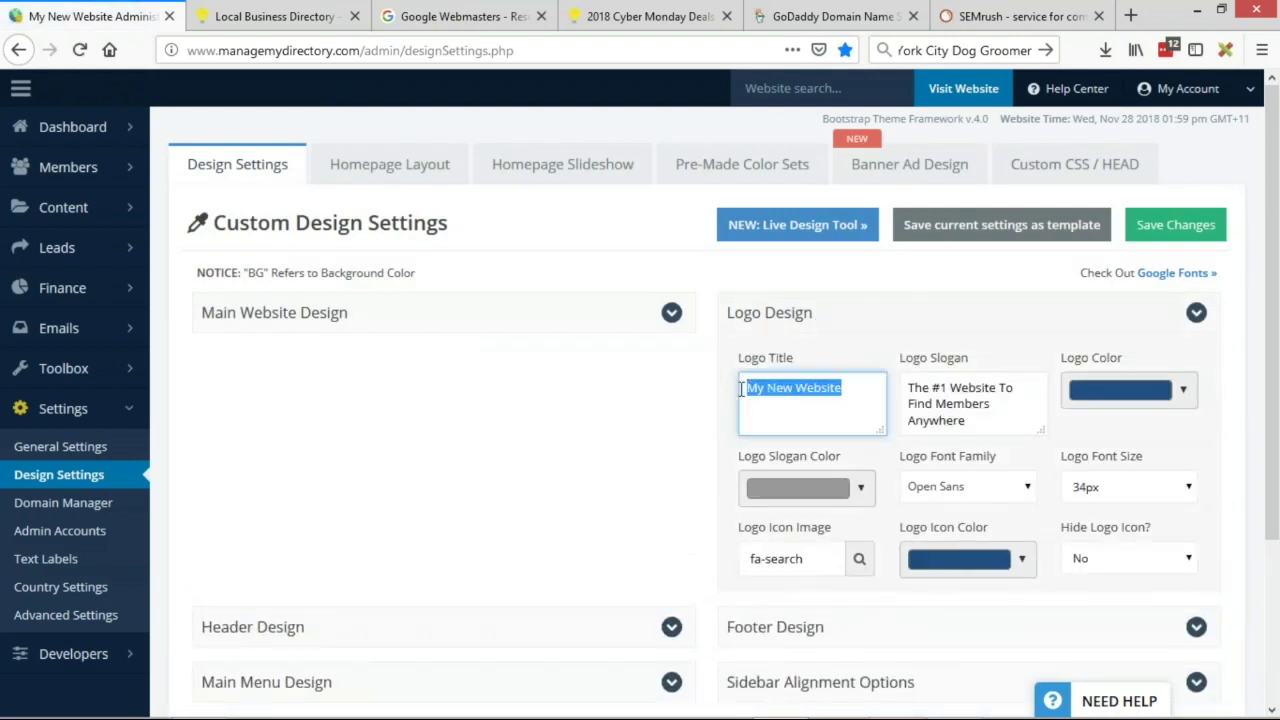
key("ctrl+v")
type(".com")
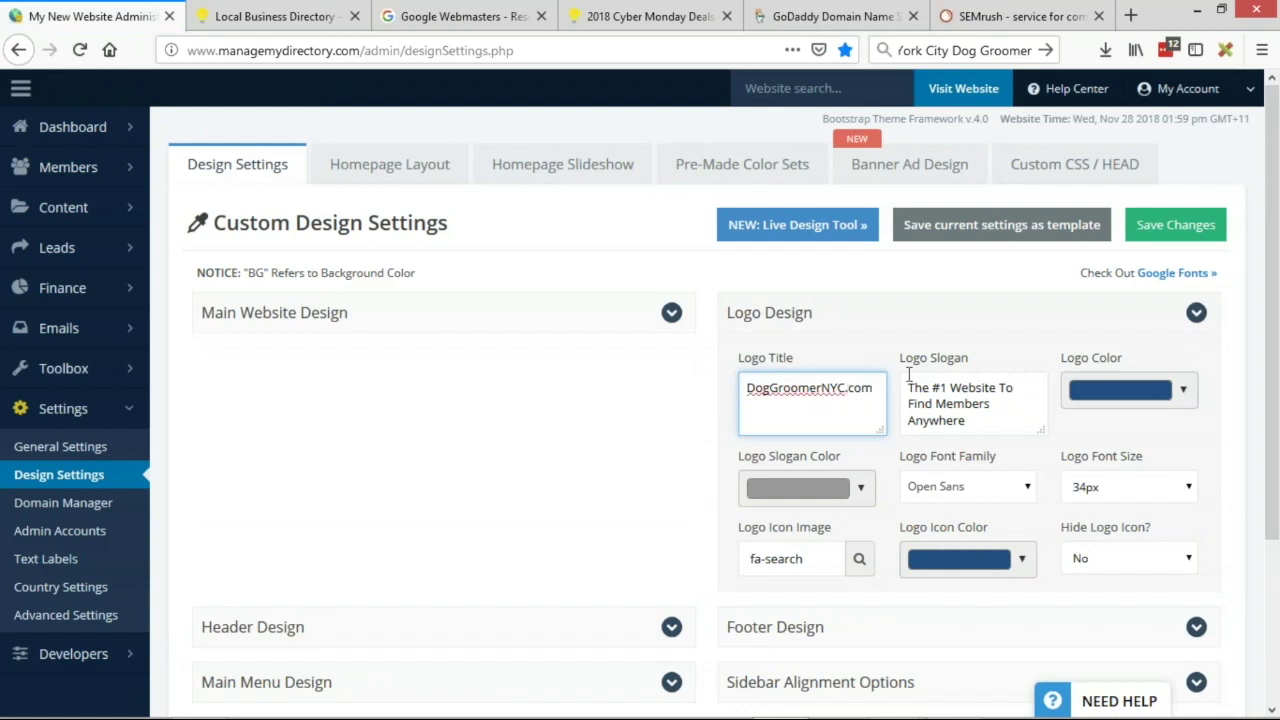
- Enlarge the Logo Slogan field and review the Notepad keyword list for terms to use in the slogan
left_click_drag(1041, 430, 1030, 458)
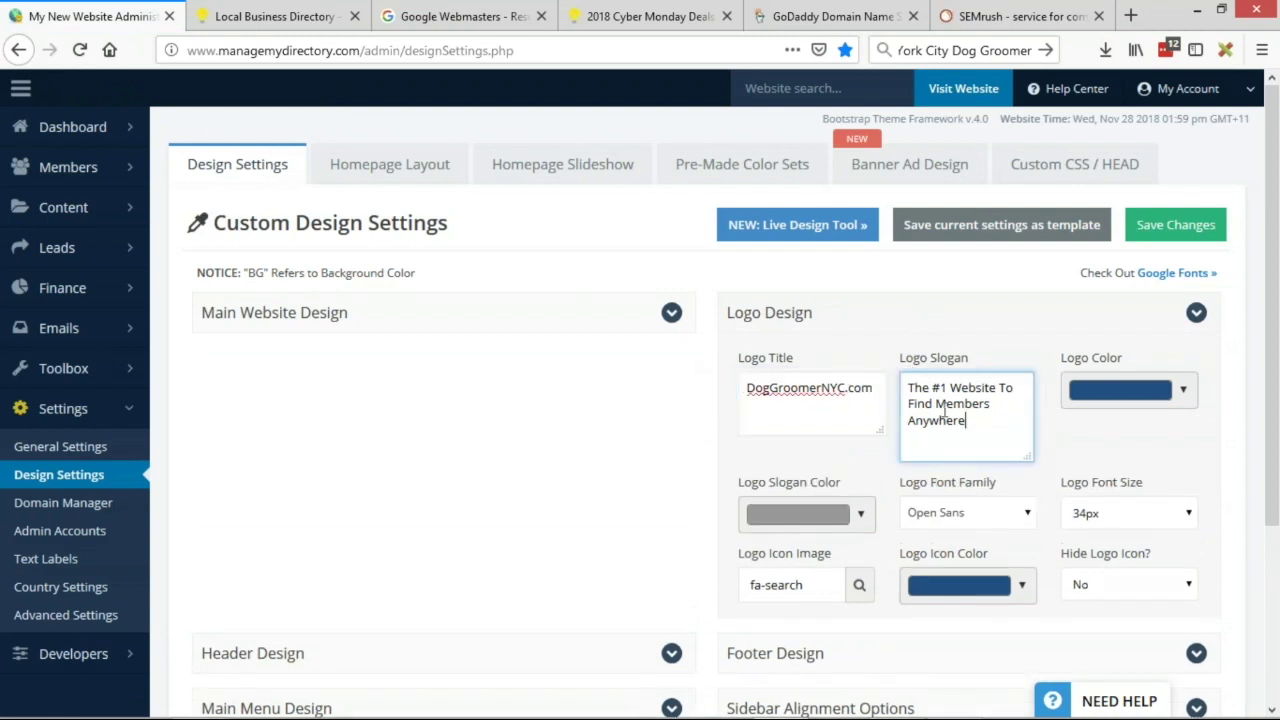
key("ctrl+a")
key("alt+Tab")
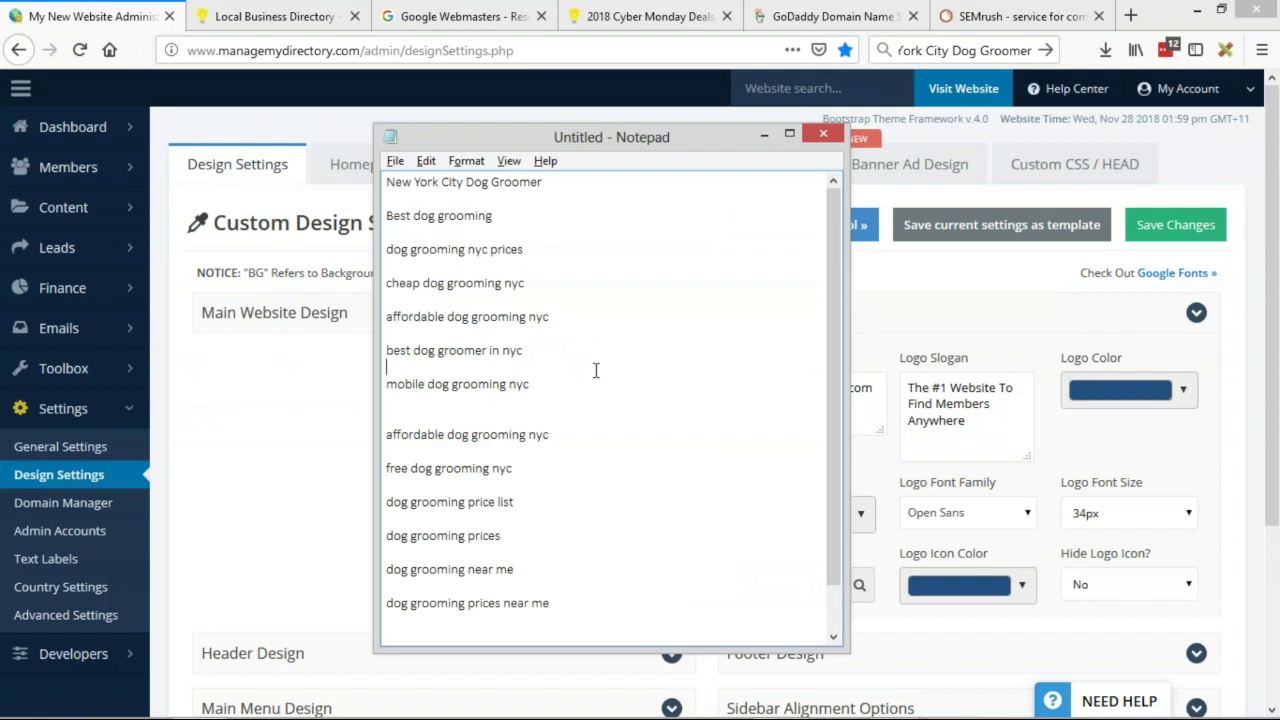
left_click_drag(387, 216, 523, 214)
left_click(523, 214)
left_click_drag(388, 218, 541, 211)
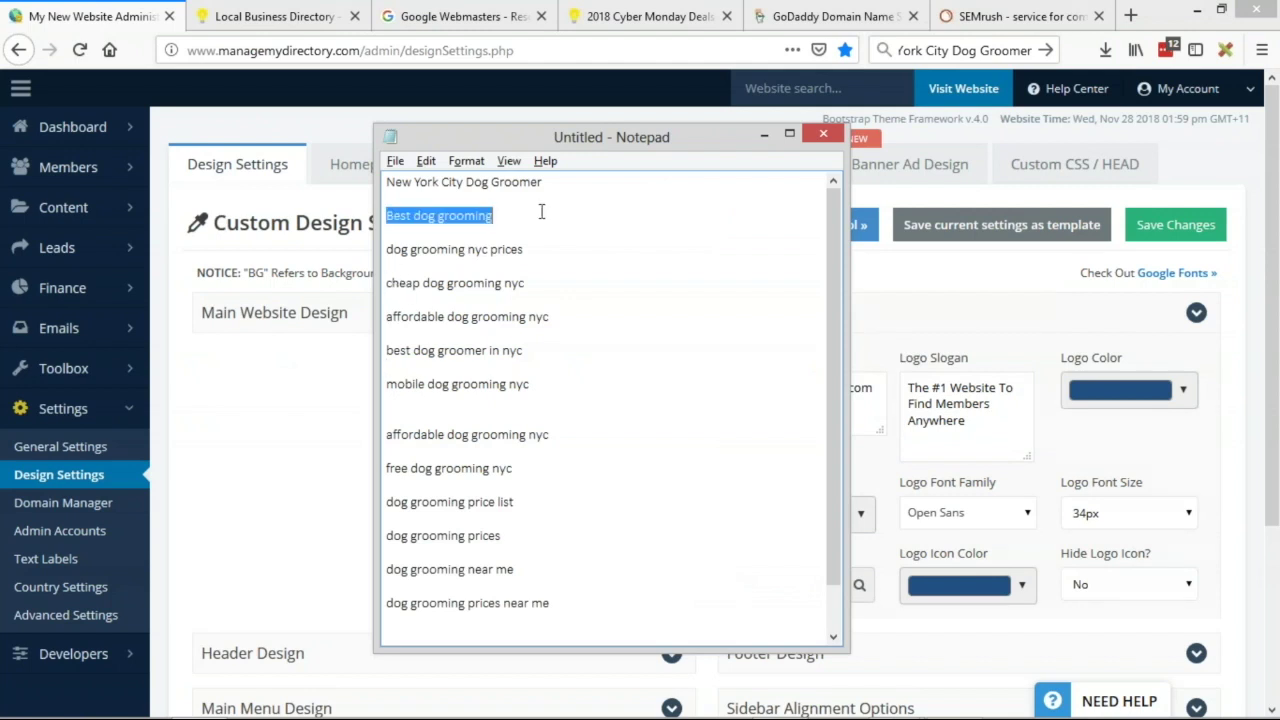
left_click(428, 434)
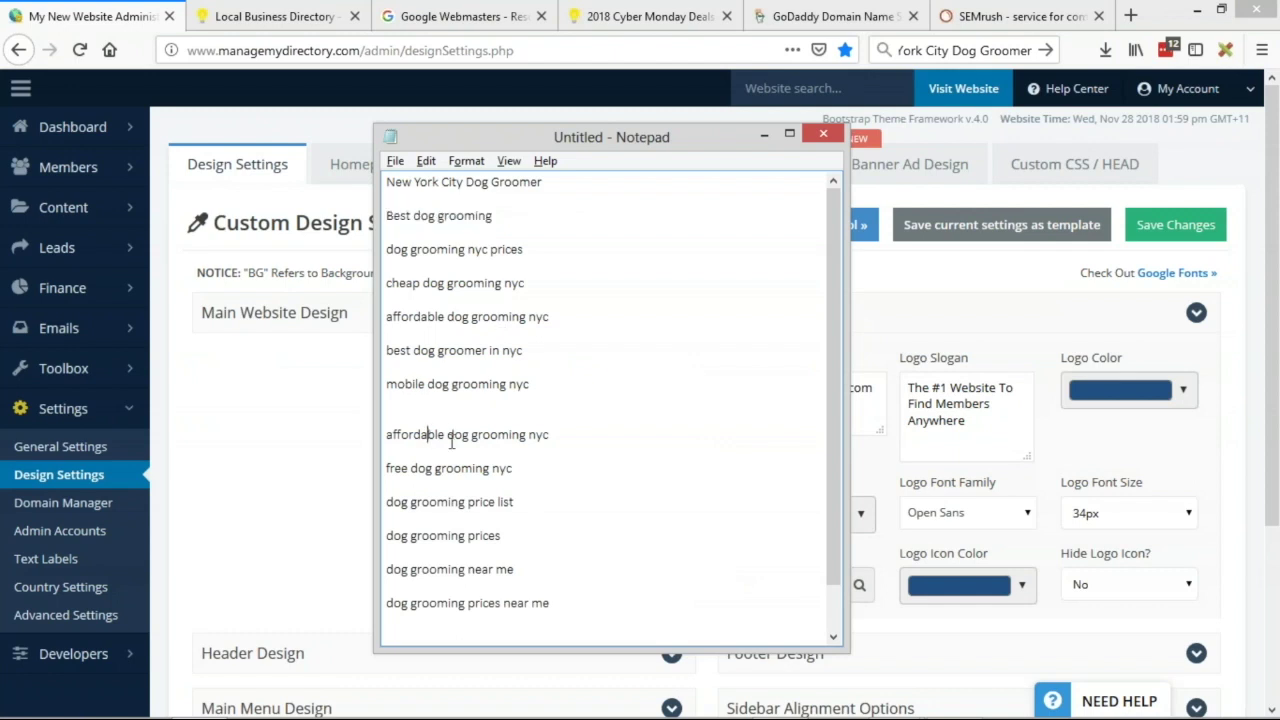
scroll(544, 483, "down", 1)
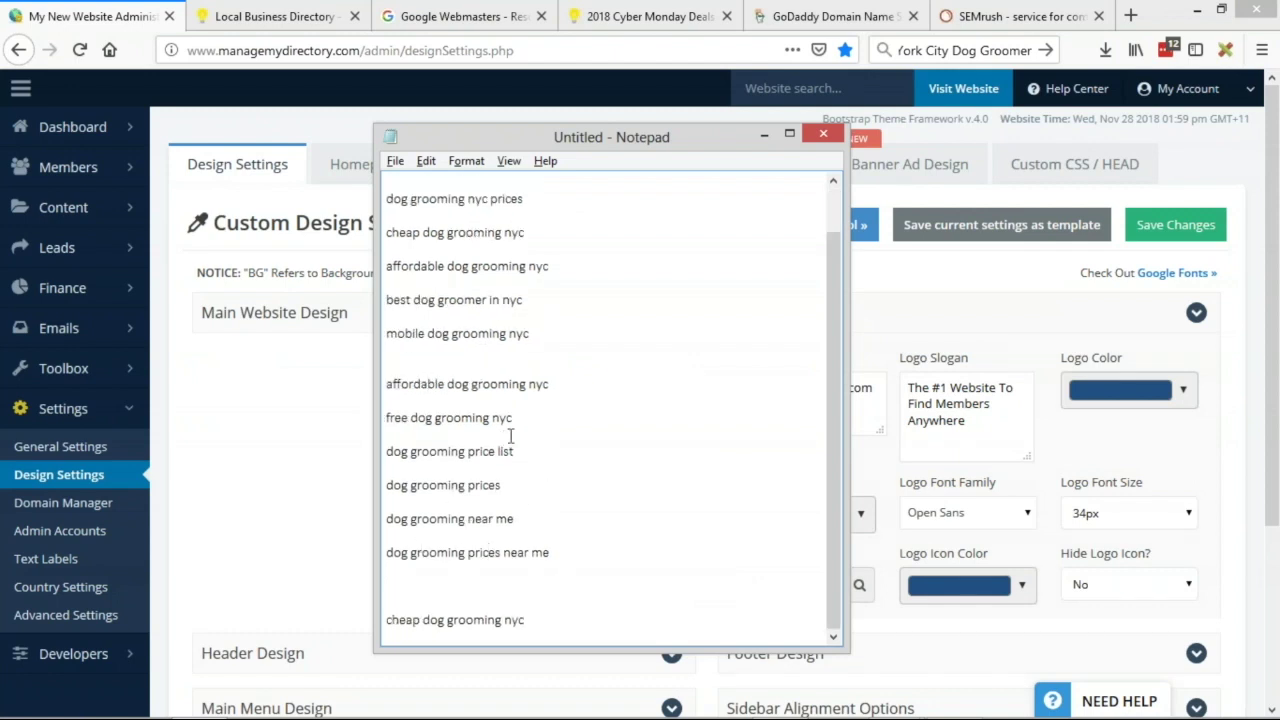
scroll(517, 483, "up", 1)
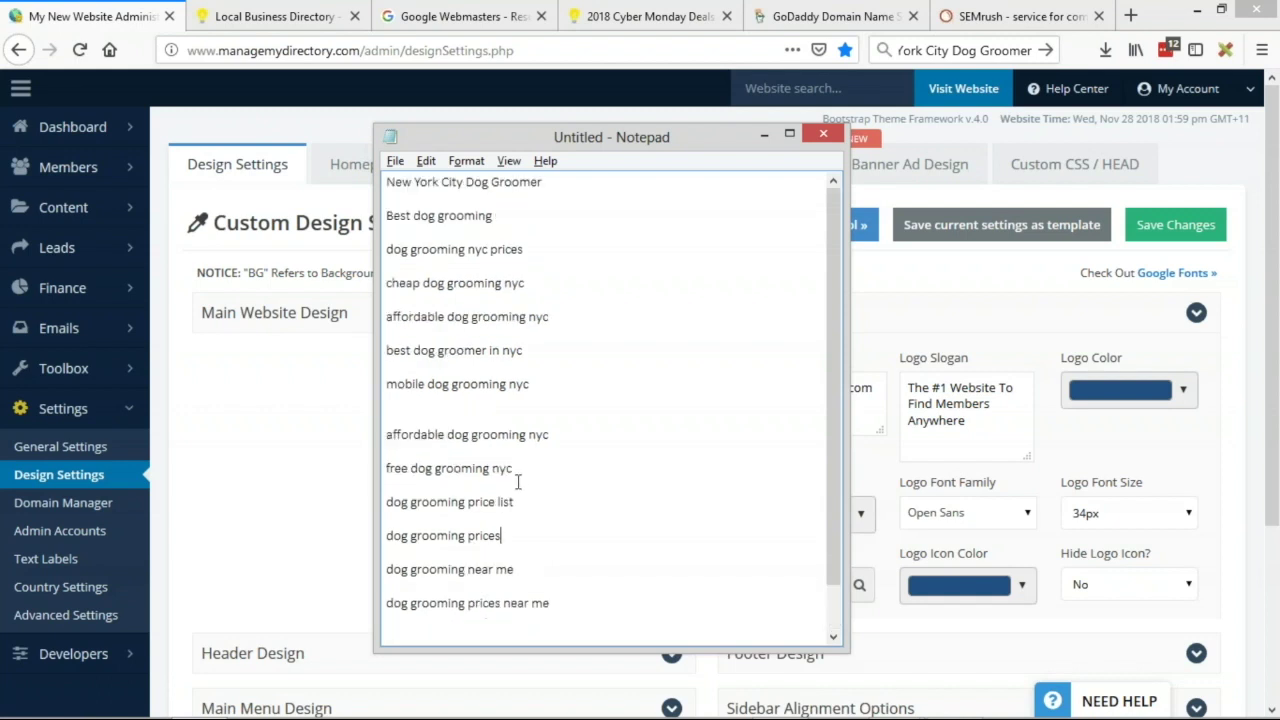
key("alt+Tab")
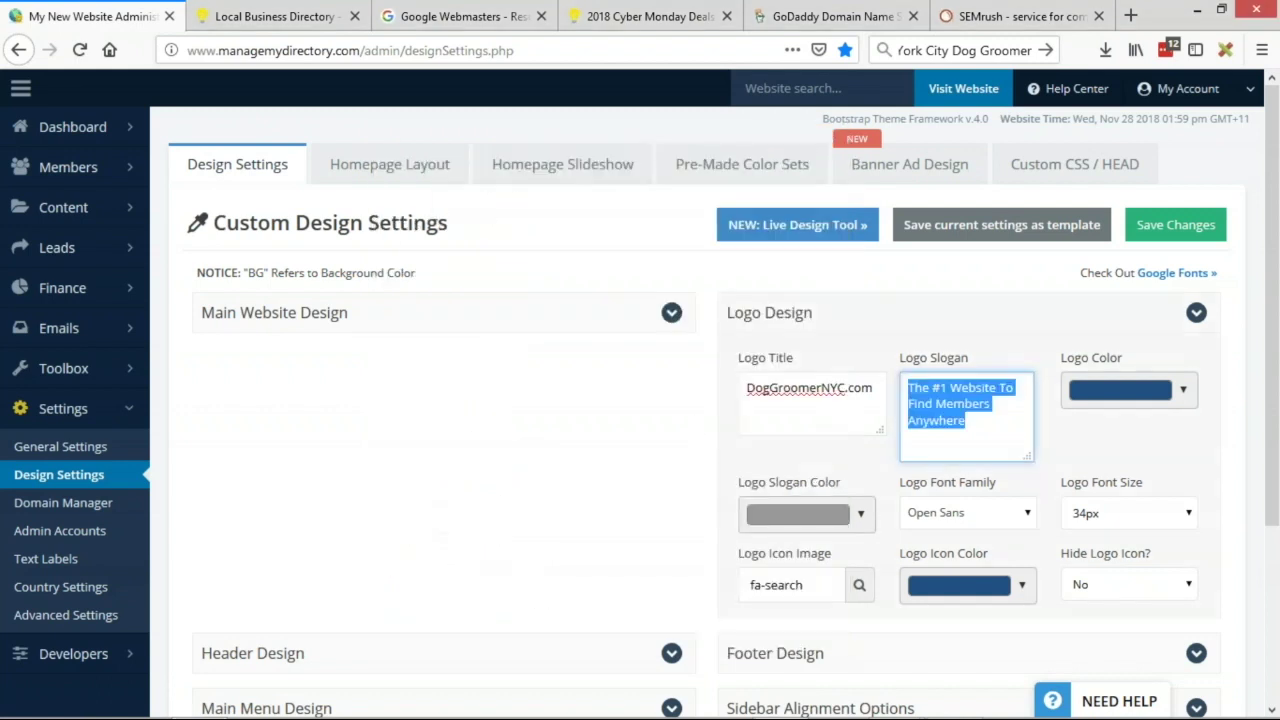
- Replace the Logo Slogan with "Find The Best NYC Dog Groomers at The Right Price"
left_click(952, 404)
left_click_drag(966, 421, 910, 385)
type("Fin")
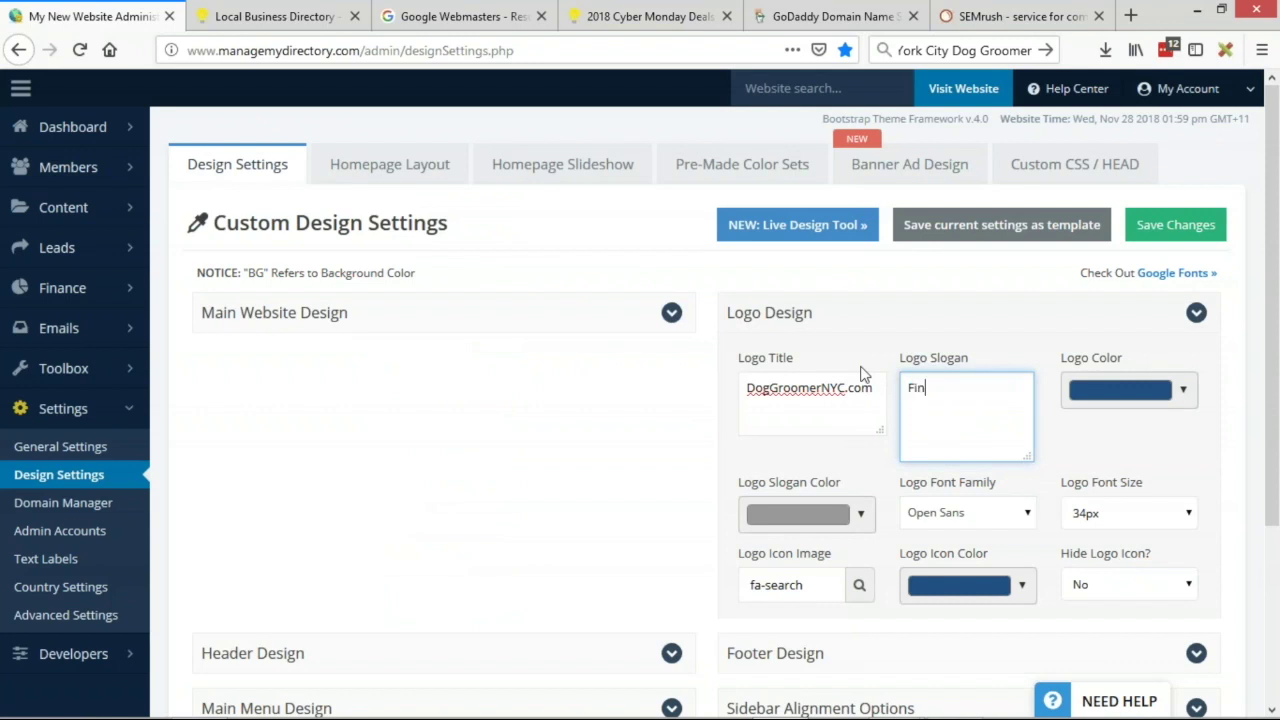
type("d The Best")
key("alt+Tab")
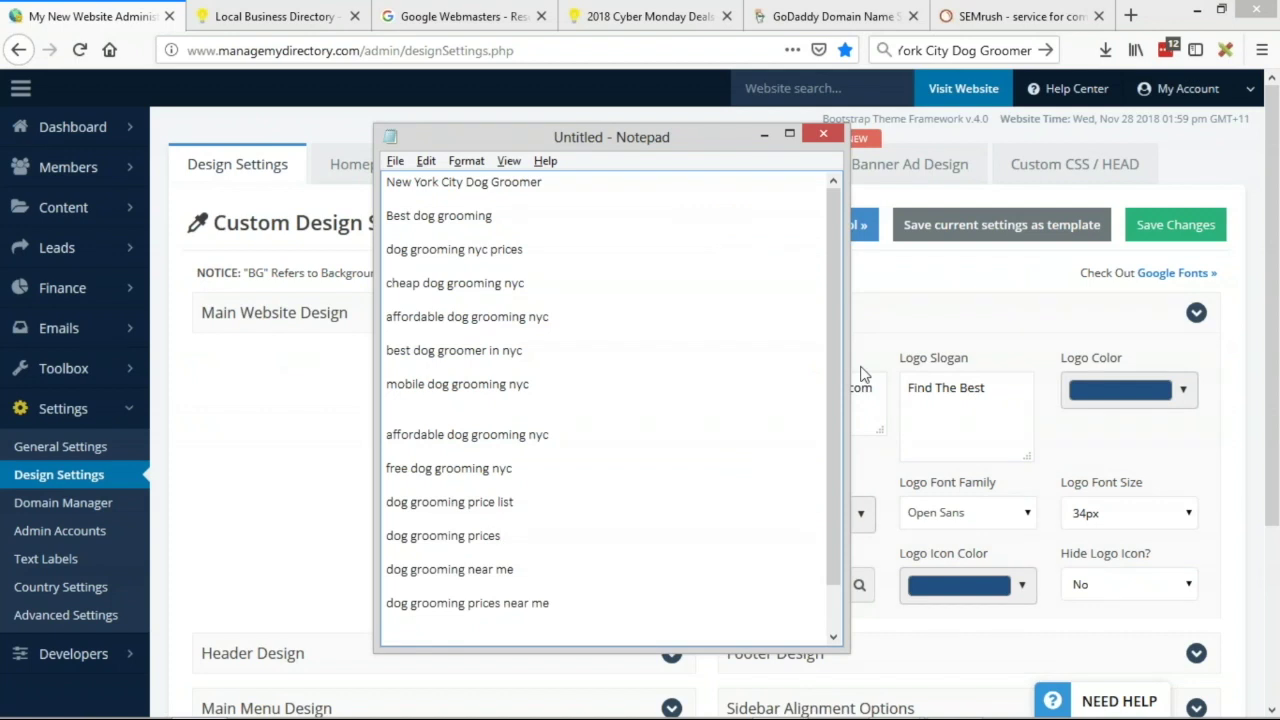
key("alt+Tab")
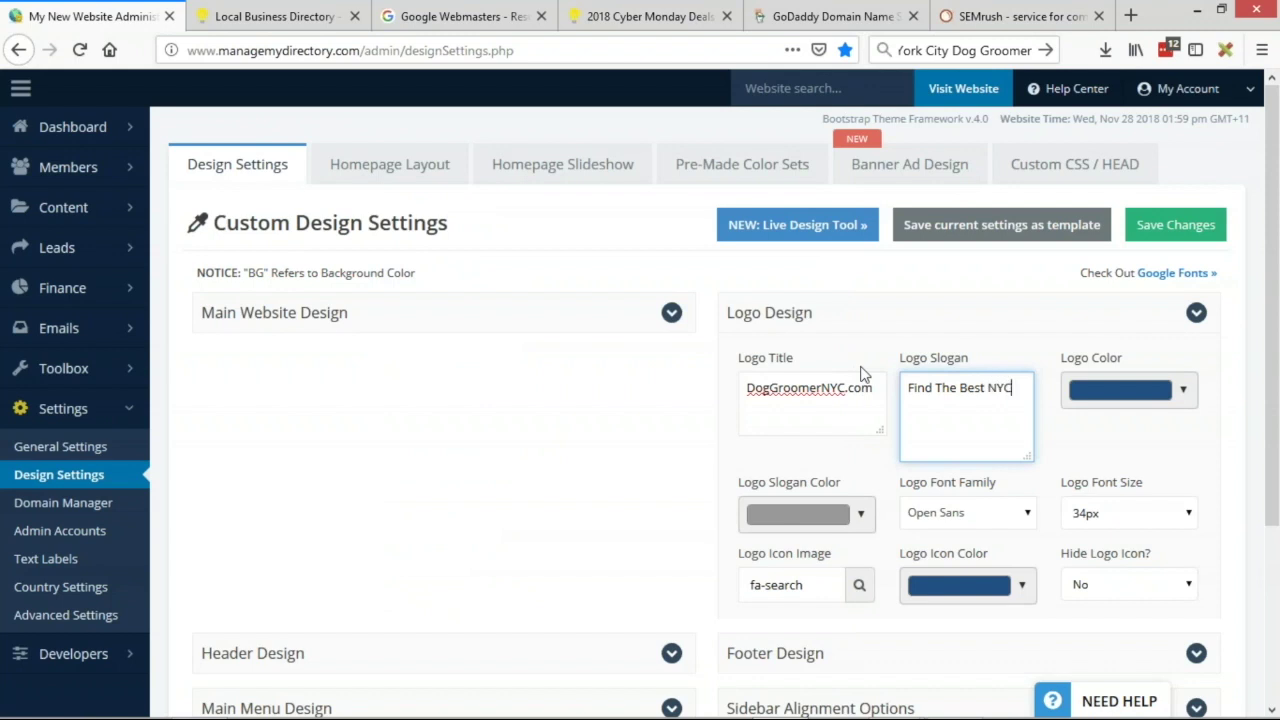
type("Dog Groomers at")
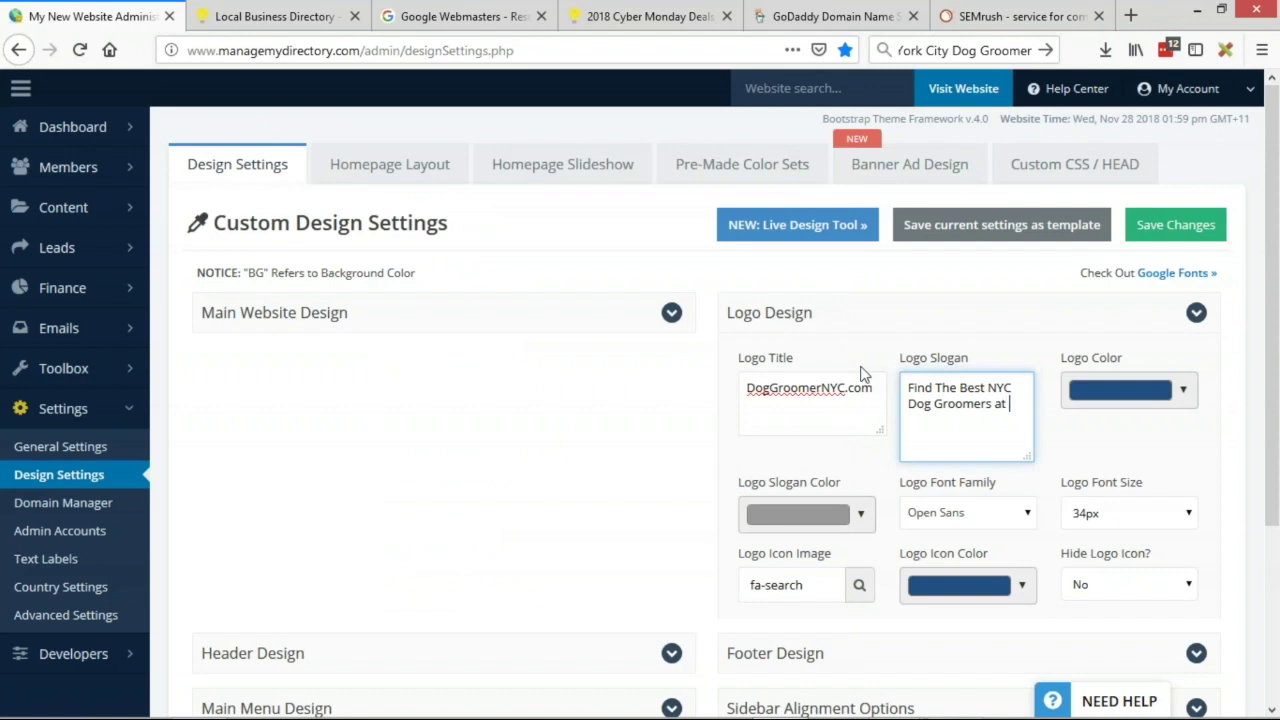
type(" The Right Price")
- Shorten the Logo Slogan to "Best NYC Dog Groomers at The Right Price" and save the design changes
left_click_drag(961, 387, 908, 387)
key("BackSpace")
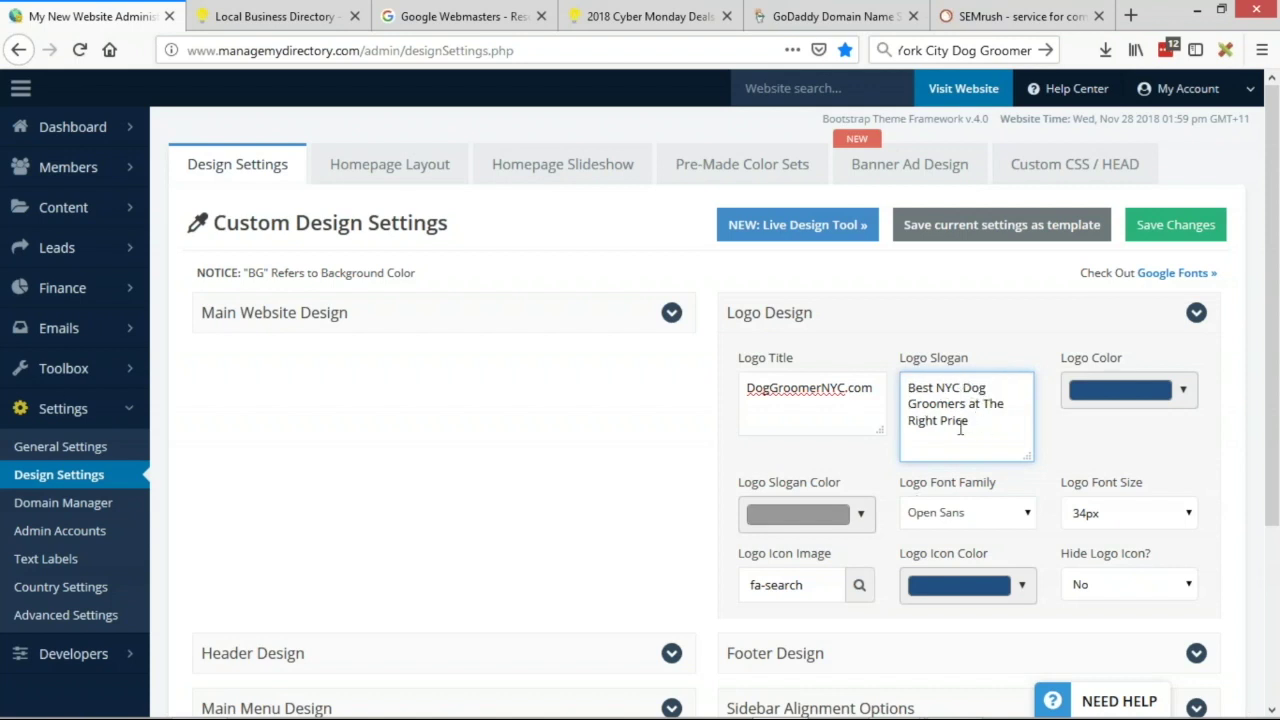
left_click(1176, 224)
key("alt+Tab")
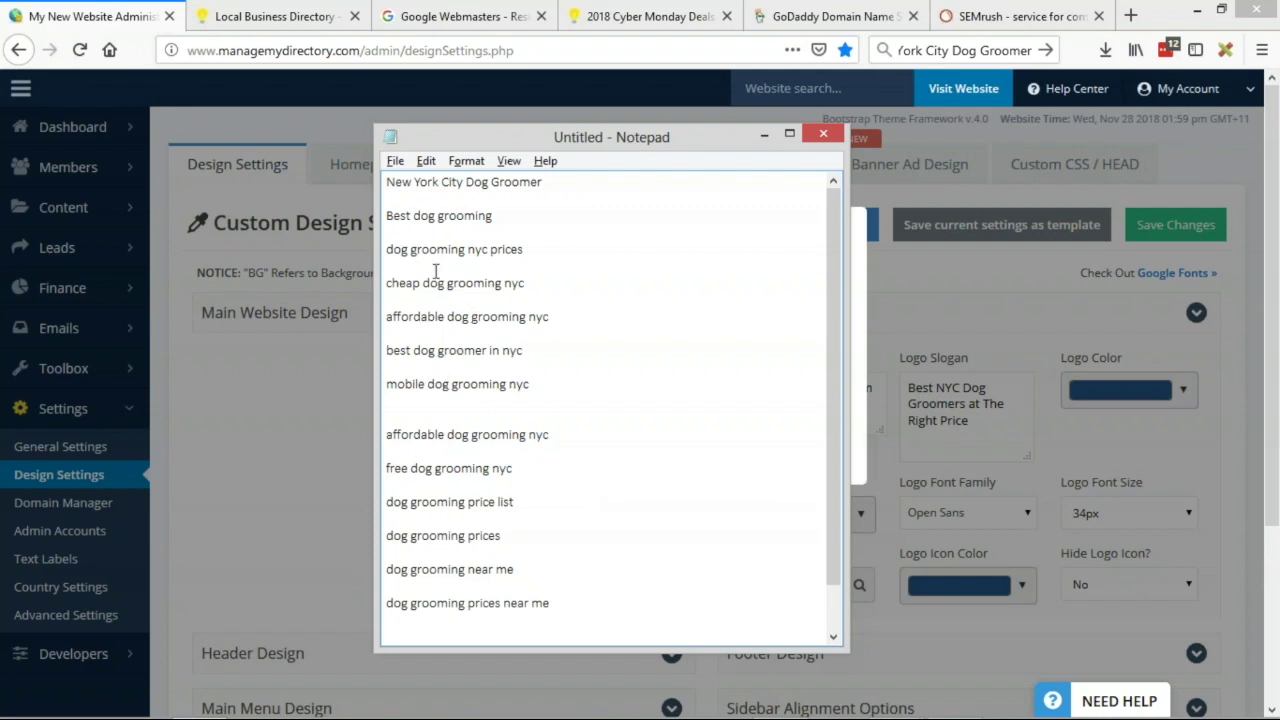
key("alt+Tab")
left_click(640, 450)
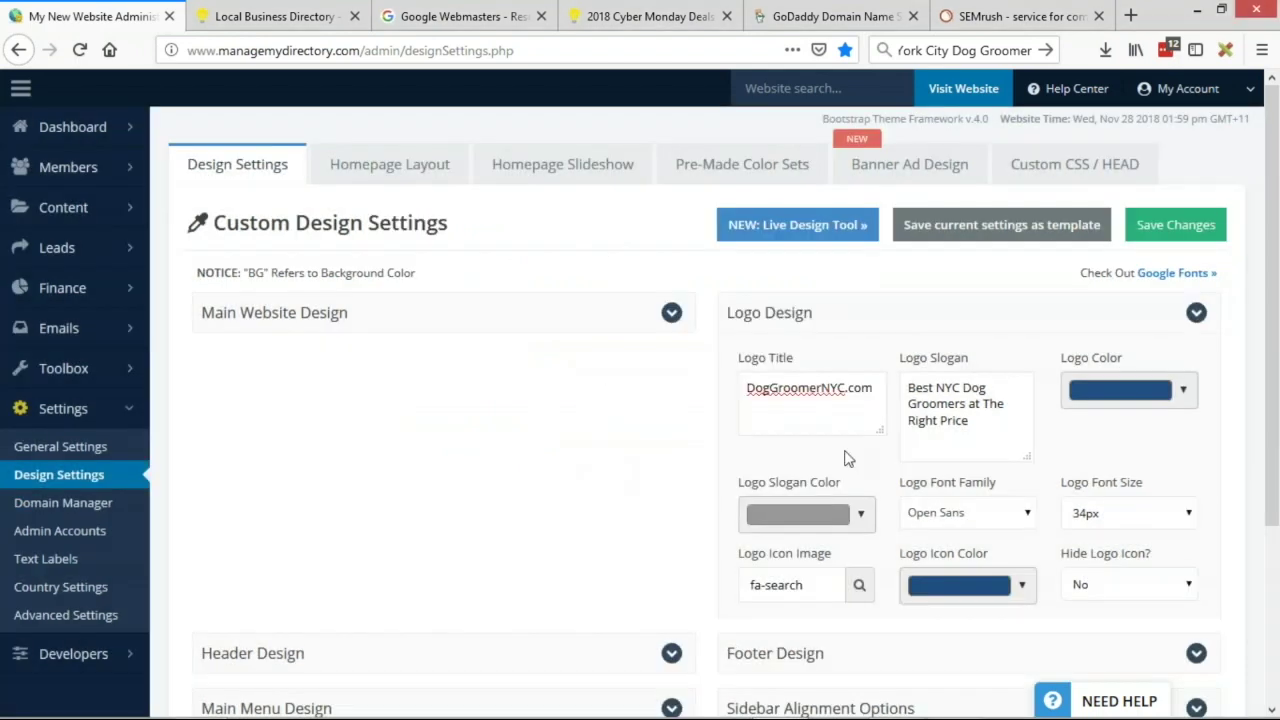
left_click(1170, 226)
- Check the logo title, slogan and the rest of the header on the website's homepage
left_click(275, 16)
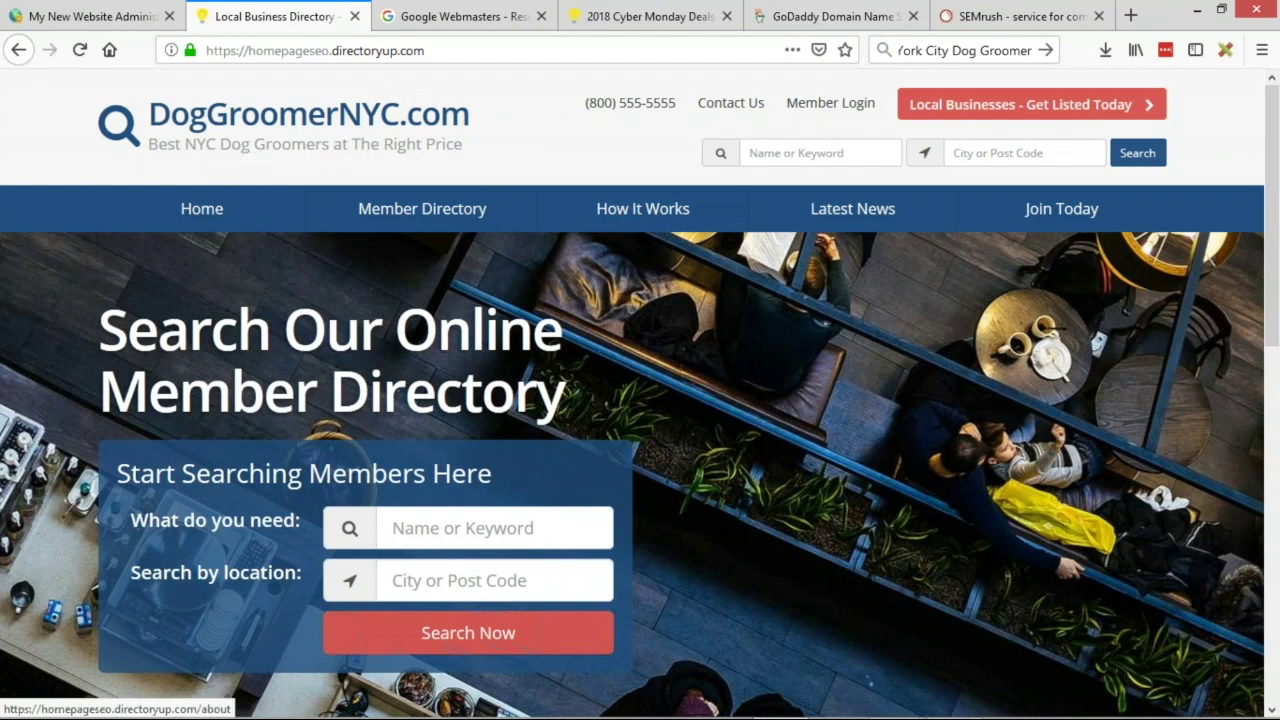
left_click_drag(588, 114, 995, 105)
left_click(792, 126)
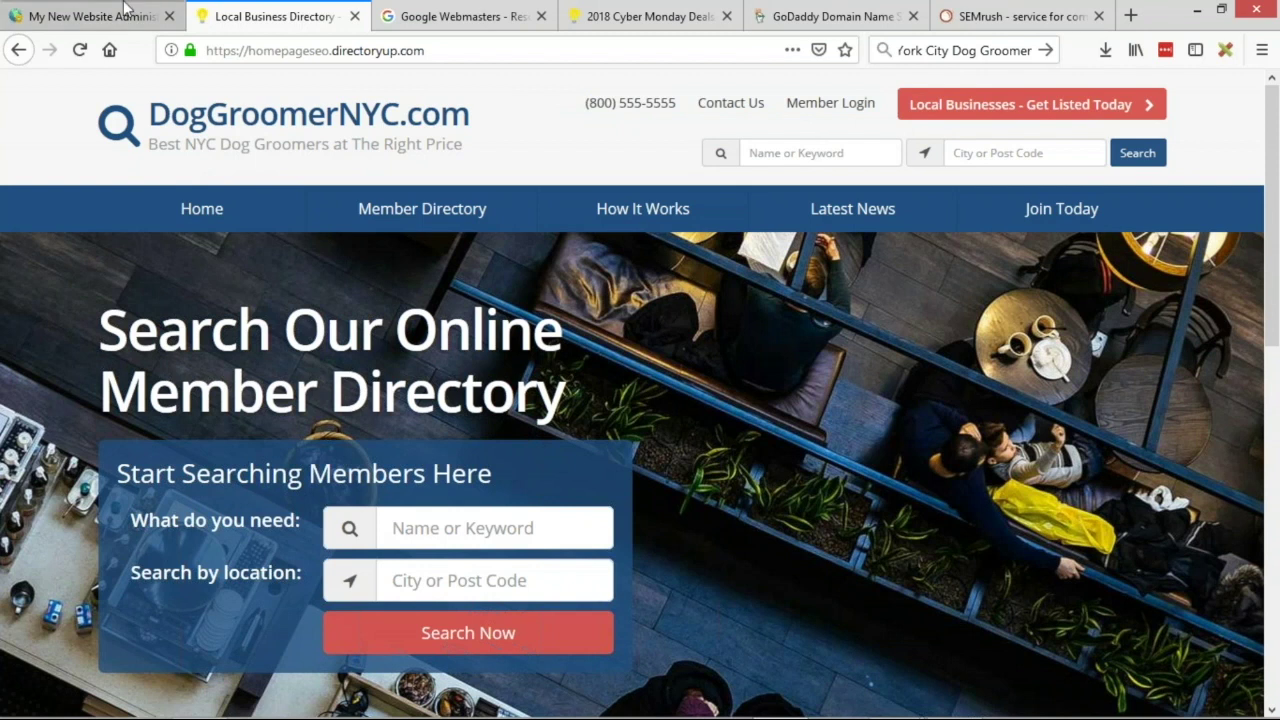
- Return to the directory admin and open the Menu Manager
left_click(120, 8)
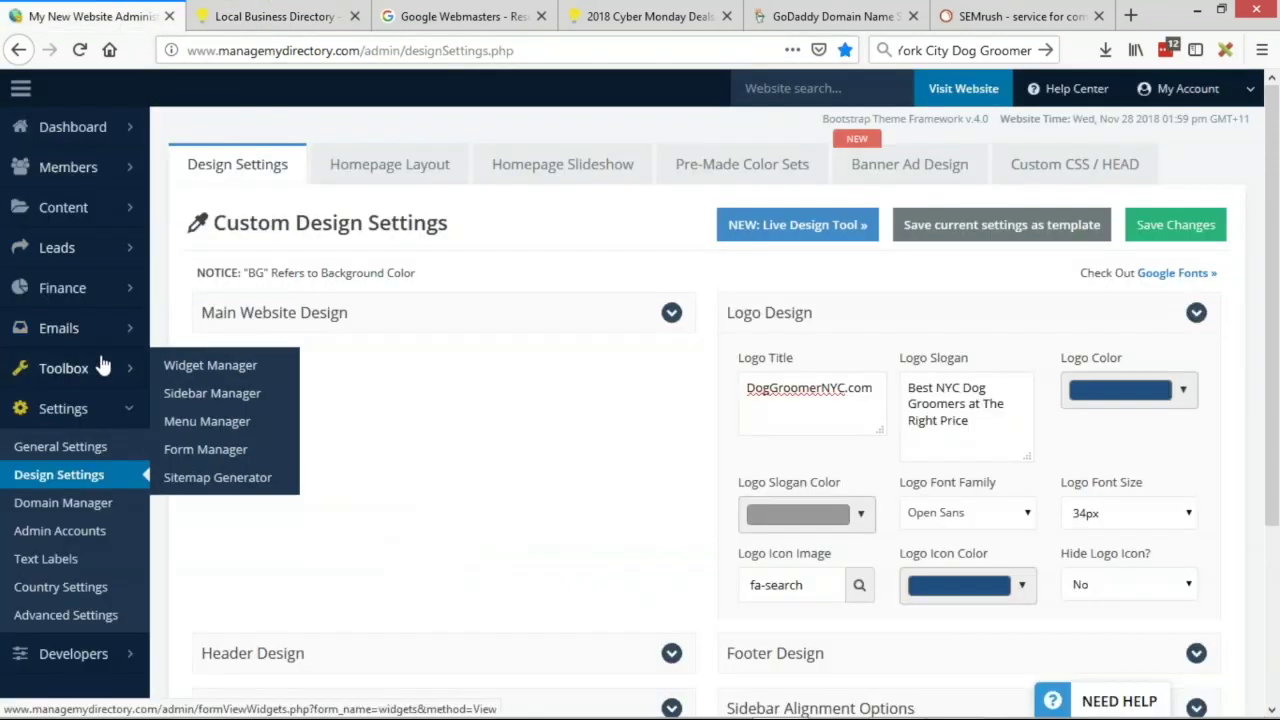
left_click(127, 368)
left_click(77, 477)
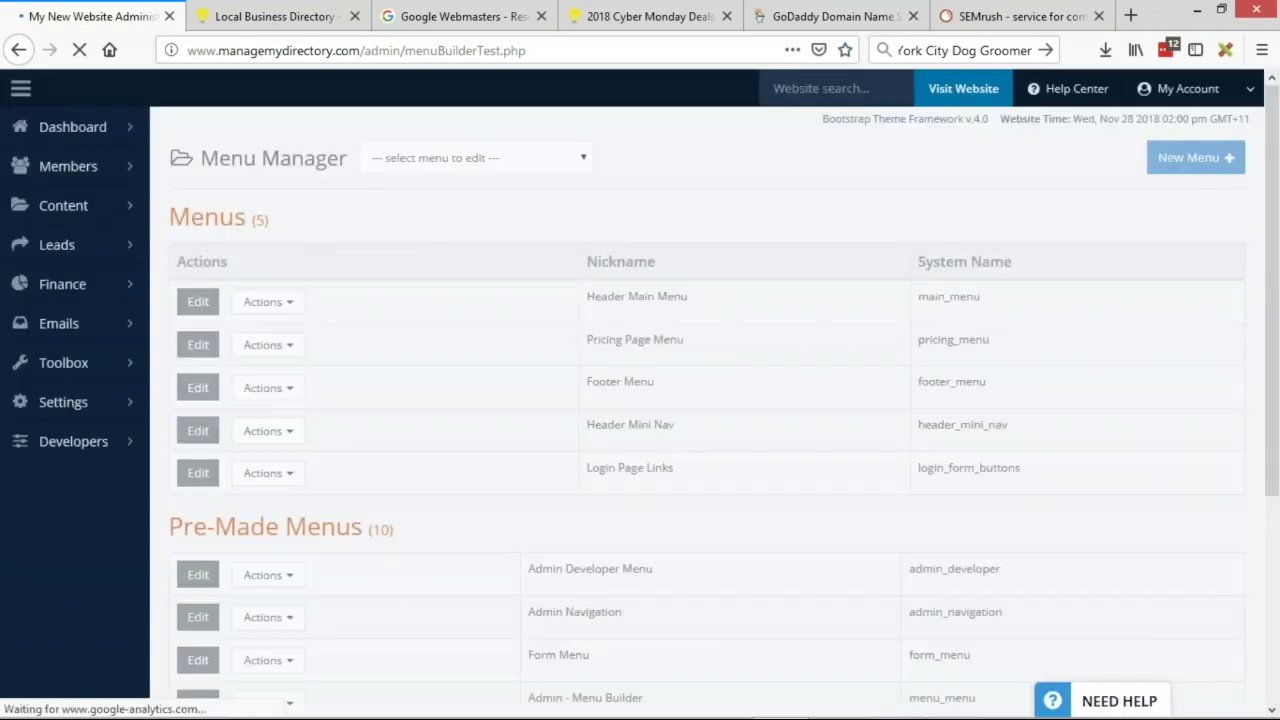
- Open the website in a separate browser tab placed last, and open the Header Mini Nav menu for editing
middle_click(990, 90)
left_click_drag(192, 19, 1010, 20)
key("ctrl+Tab")
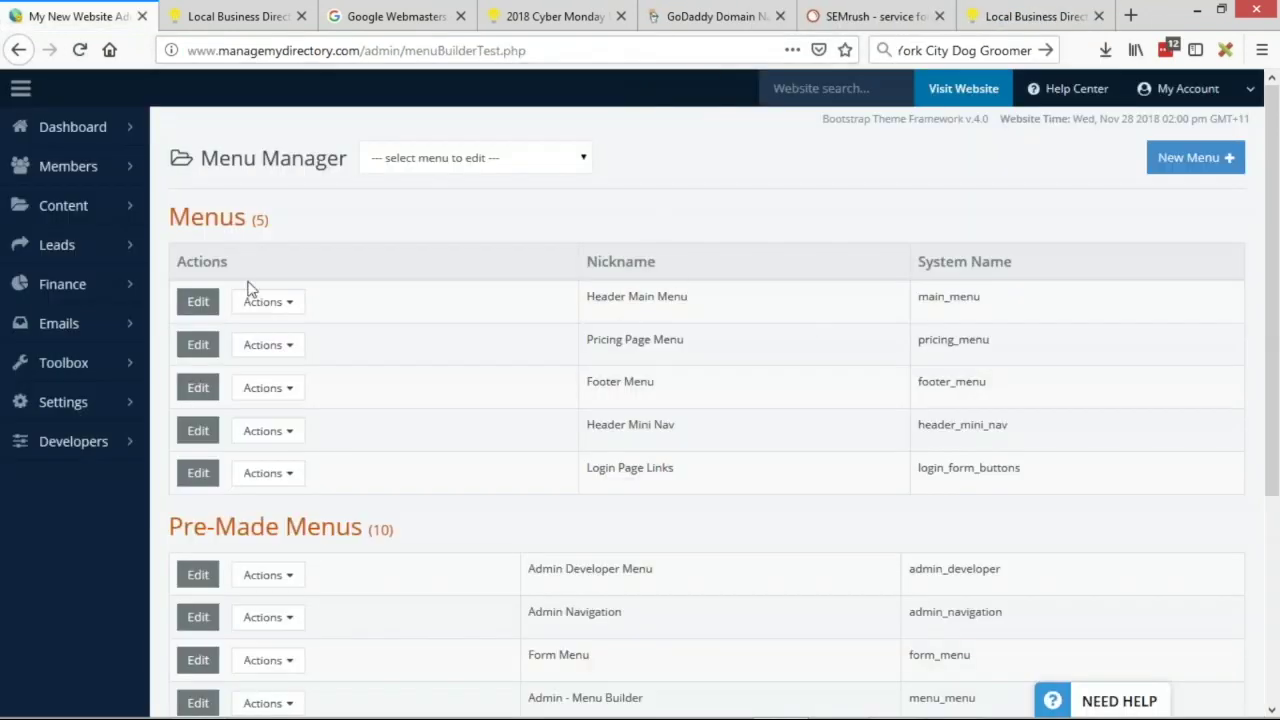
left_click(124, 364)
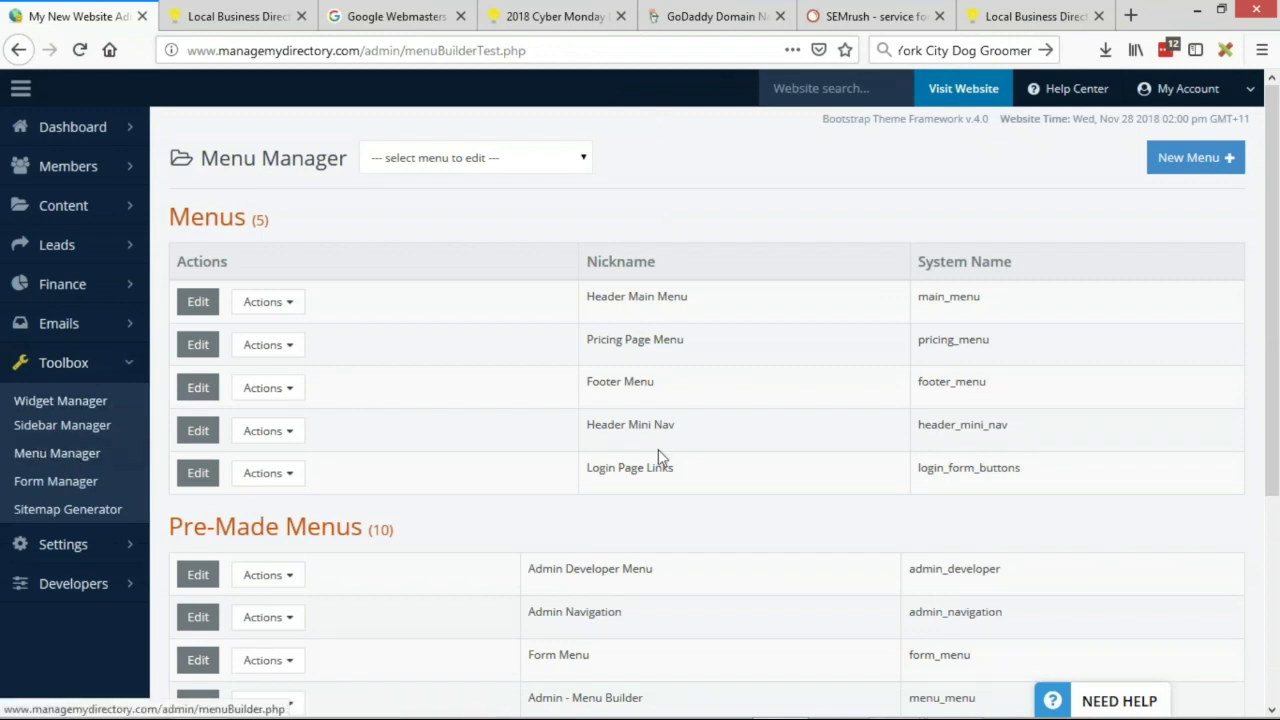
left_click_drag(588, 425, 686, 448)
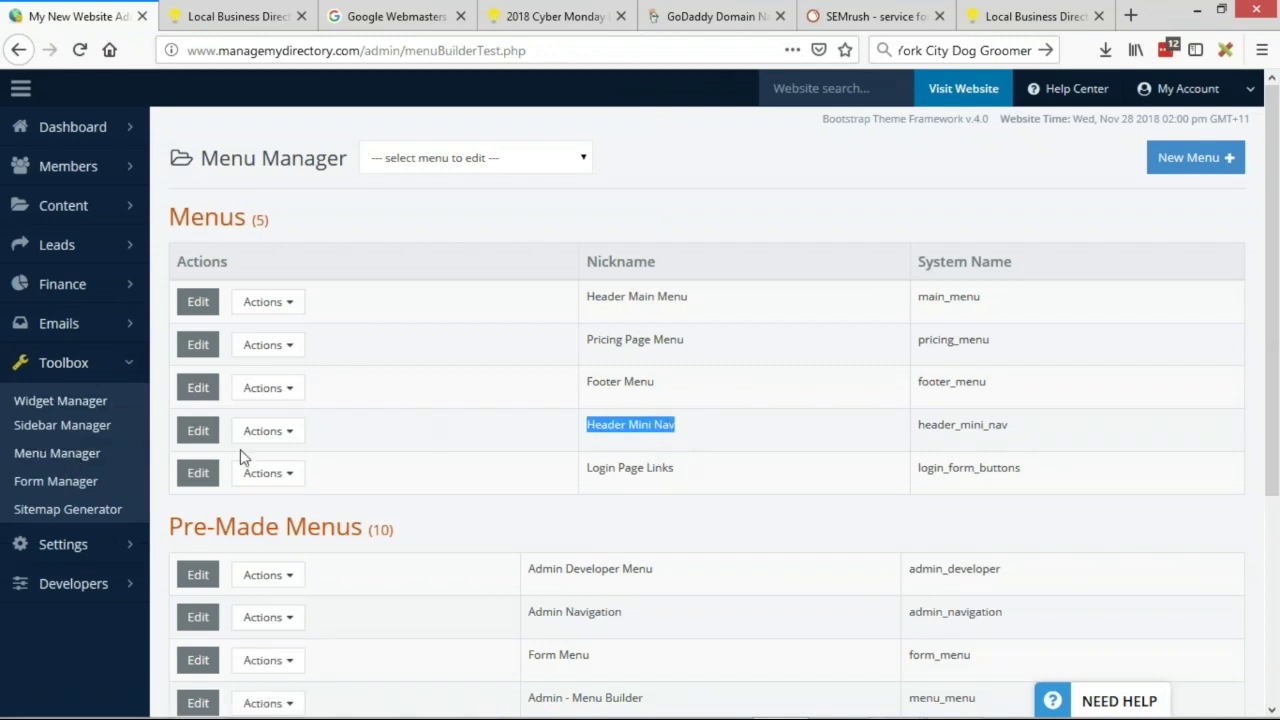
left_click(198, 430)
- Check the phone number, Contact Us and Member Login items in the homepage header, and return to the admin
left_click(255, 10)
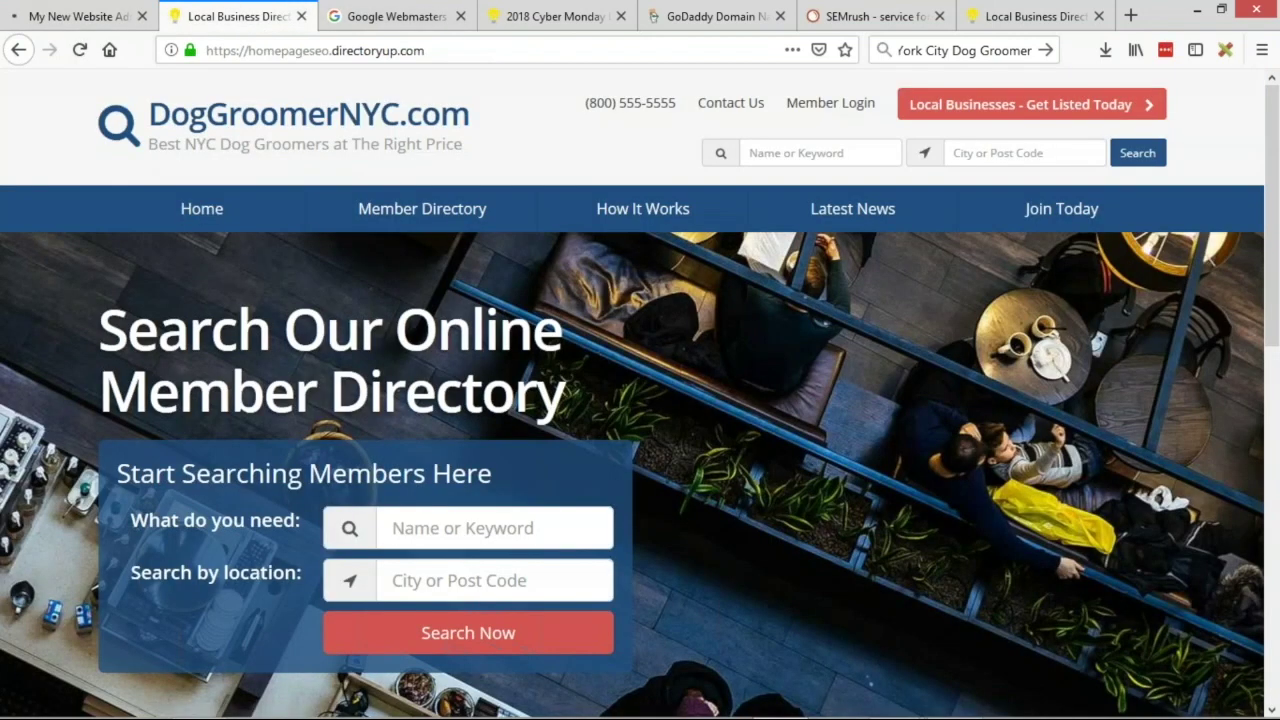
left_click_drag(586, 106, 636, 104)
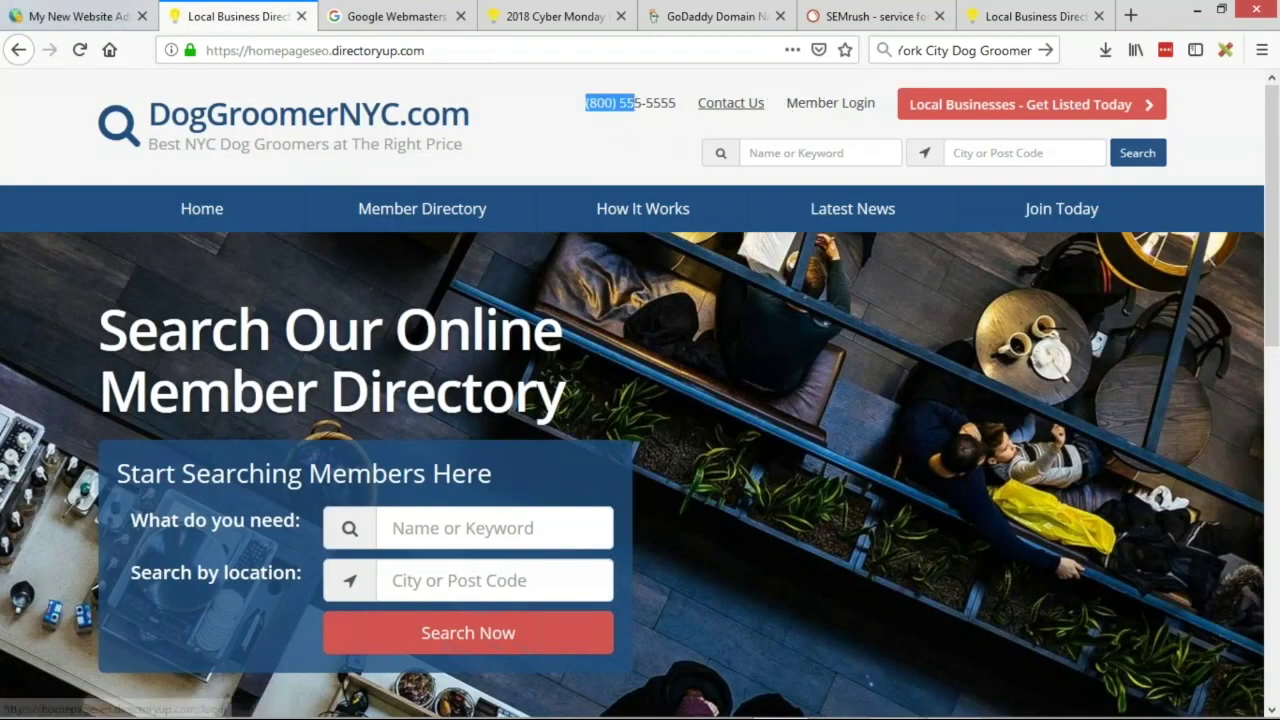
left_click_drag(787, 103, 877, 104)
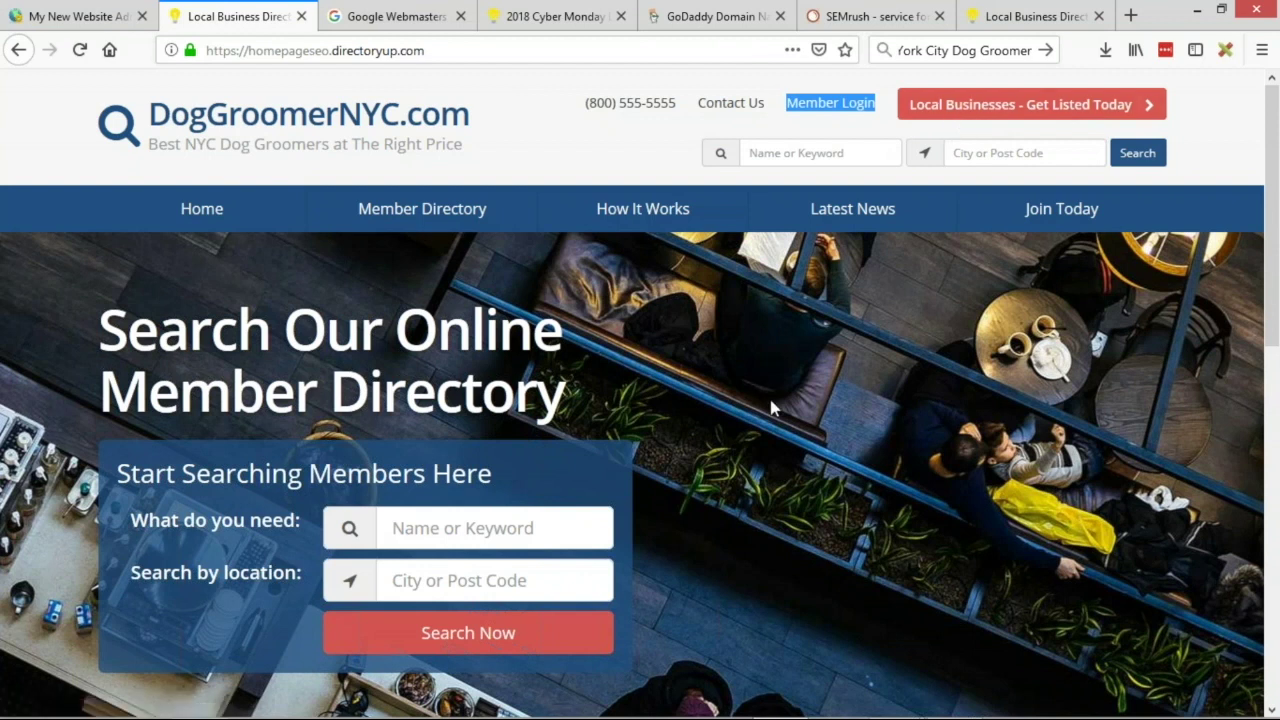
left_click(116, 20)
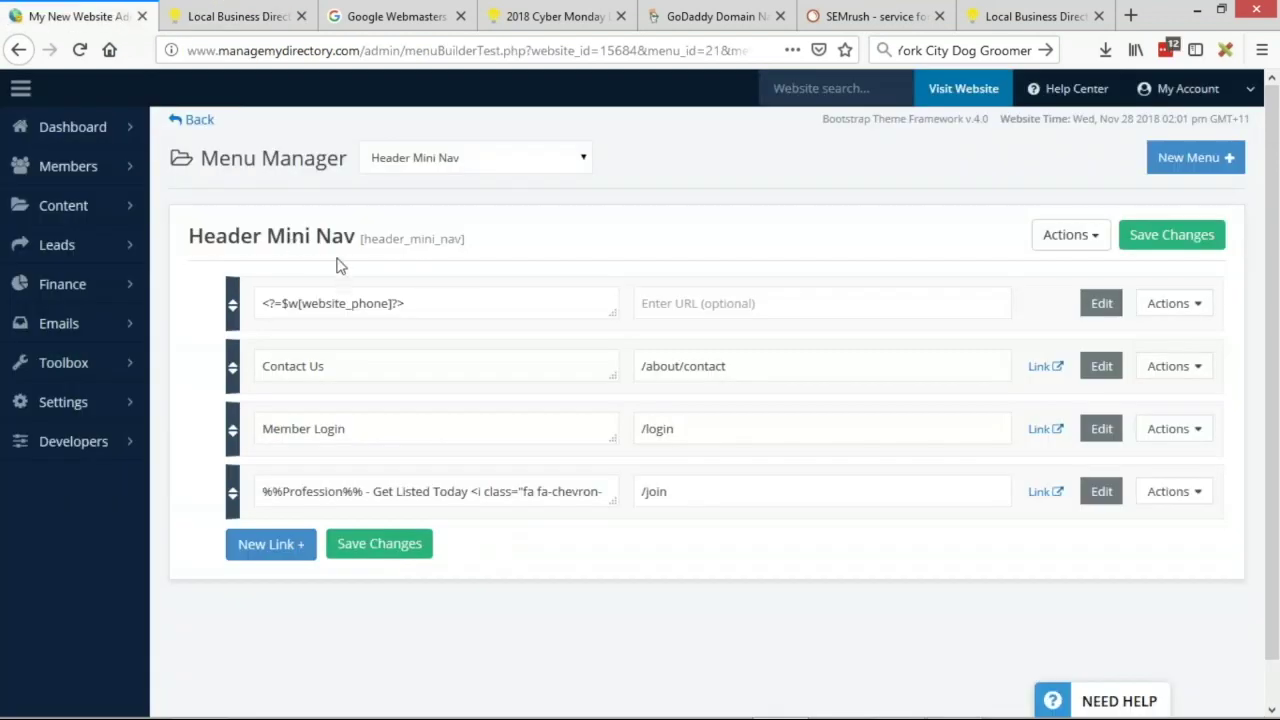
- Open the General Settings and set the Industry Name to "Dog Grooming NYC"
mouse_move(110, 400)
left_click(133, 418)
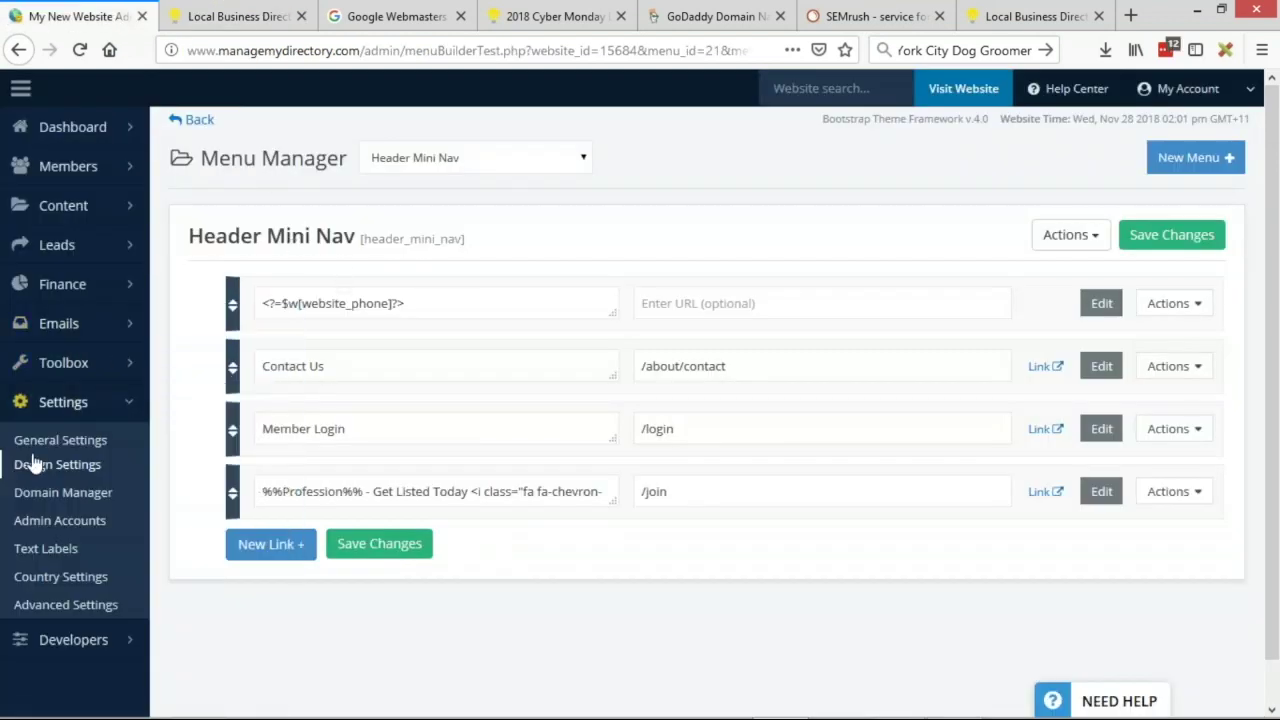
left_click(40, 445)
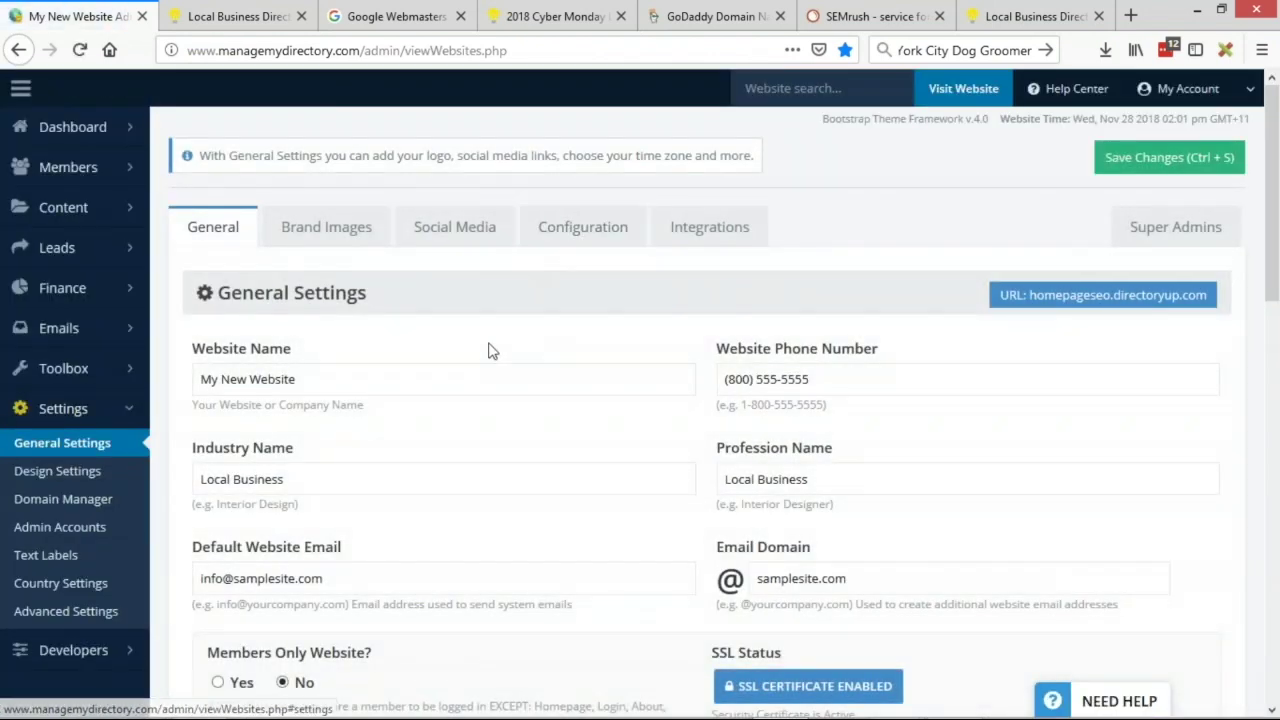
scroll(206, 369, "down", 2)
left_click_drag(195, 369, 288, 368)
left_click_drag(720, 369, 813, 377)
triple_click(309, 410)
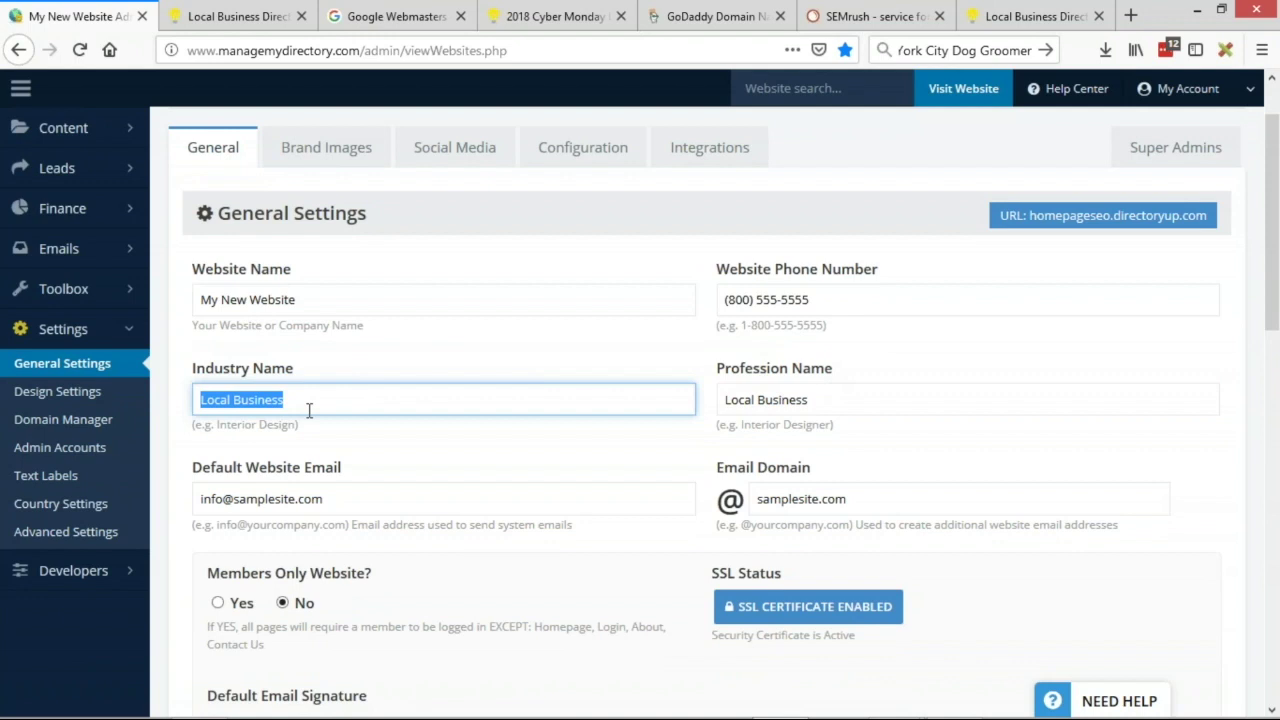
triple_click(274, 408)
type("Dog Grooming ")
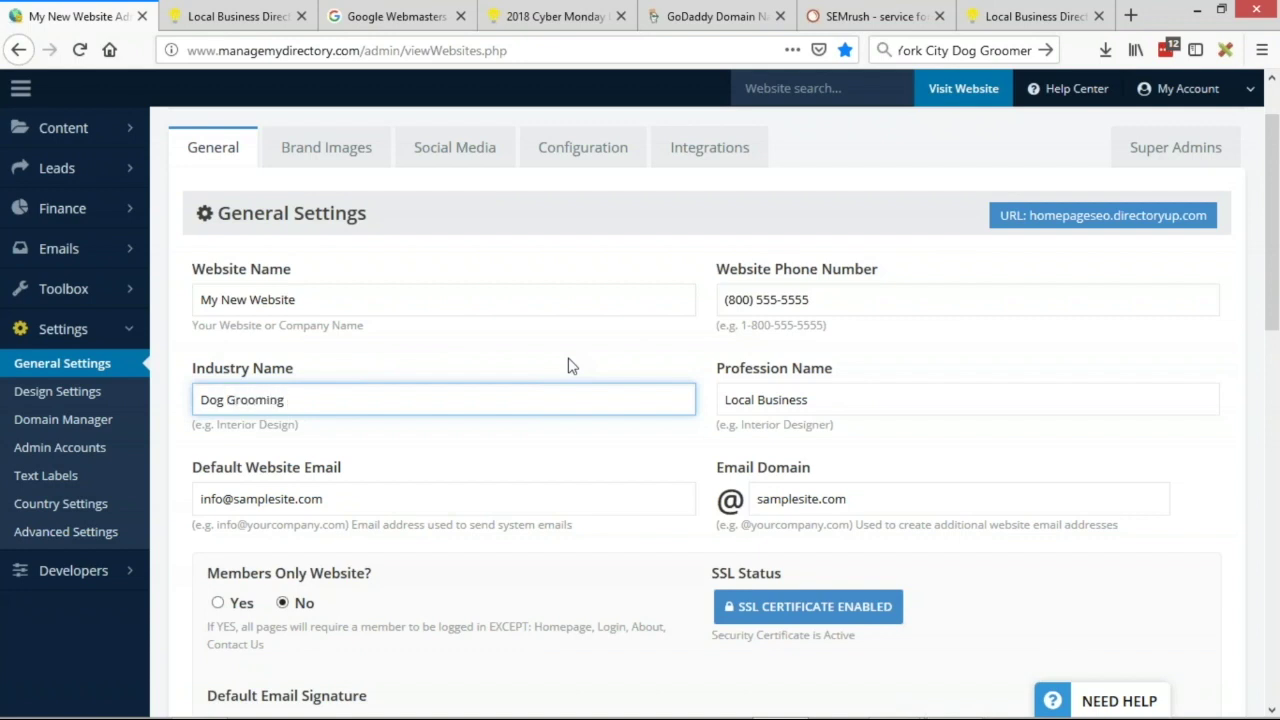
type("NYC")
key("Tab")
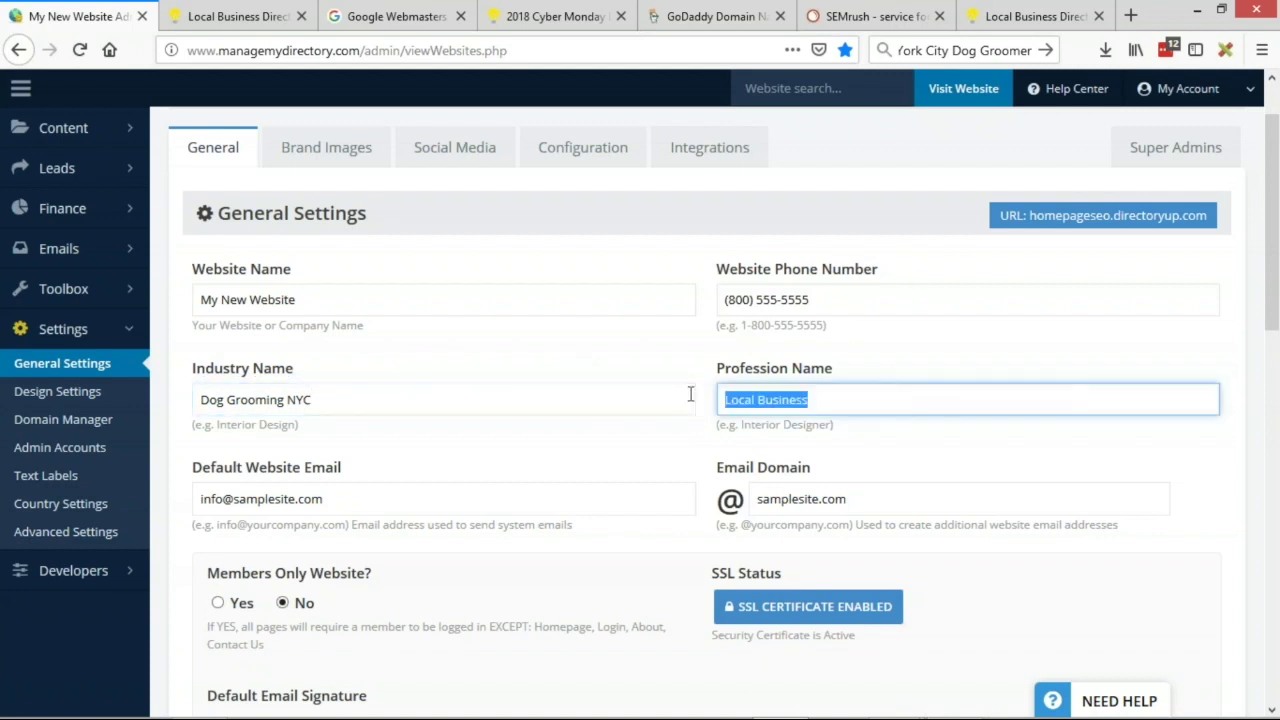
- Set the Profession Name to "NYC Dog Groomer" and save the general settings
type("NYC Dog Groomer")
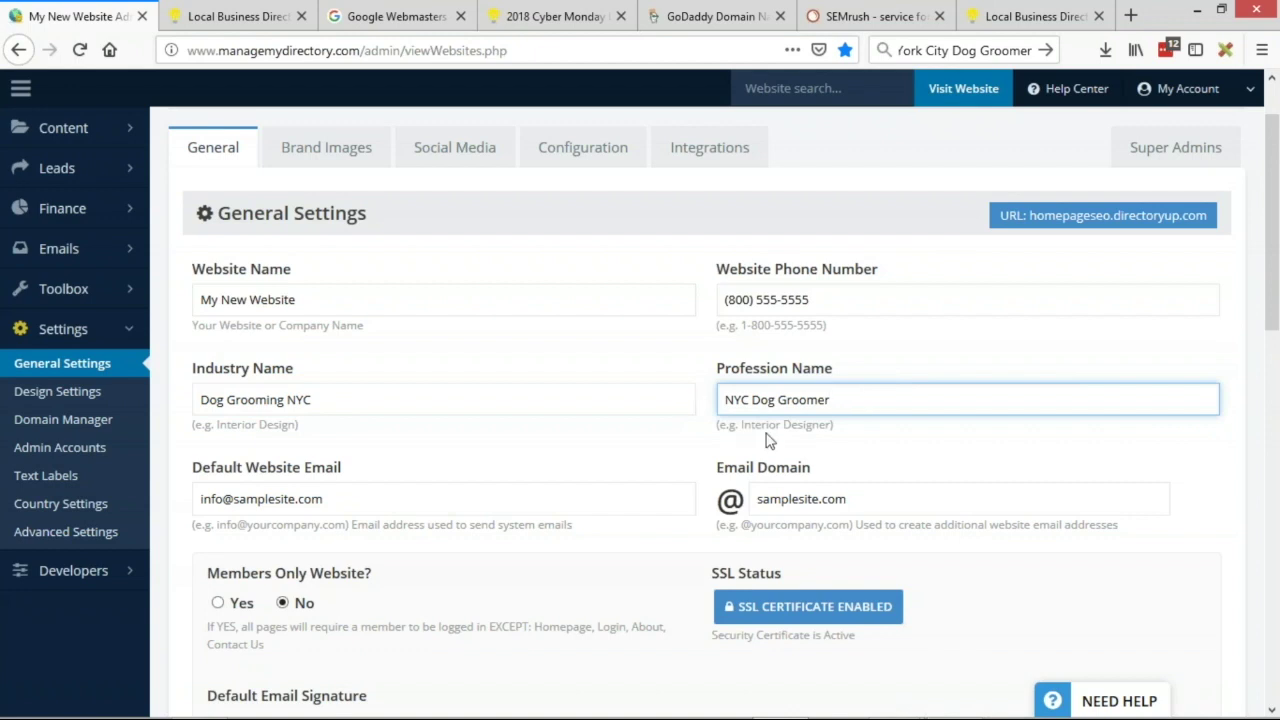
left_click_drag(740, 425, 835, 425)
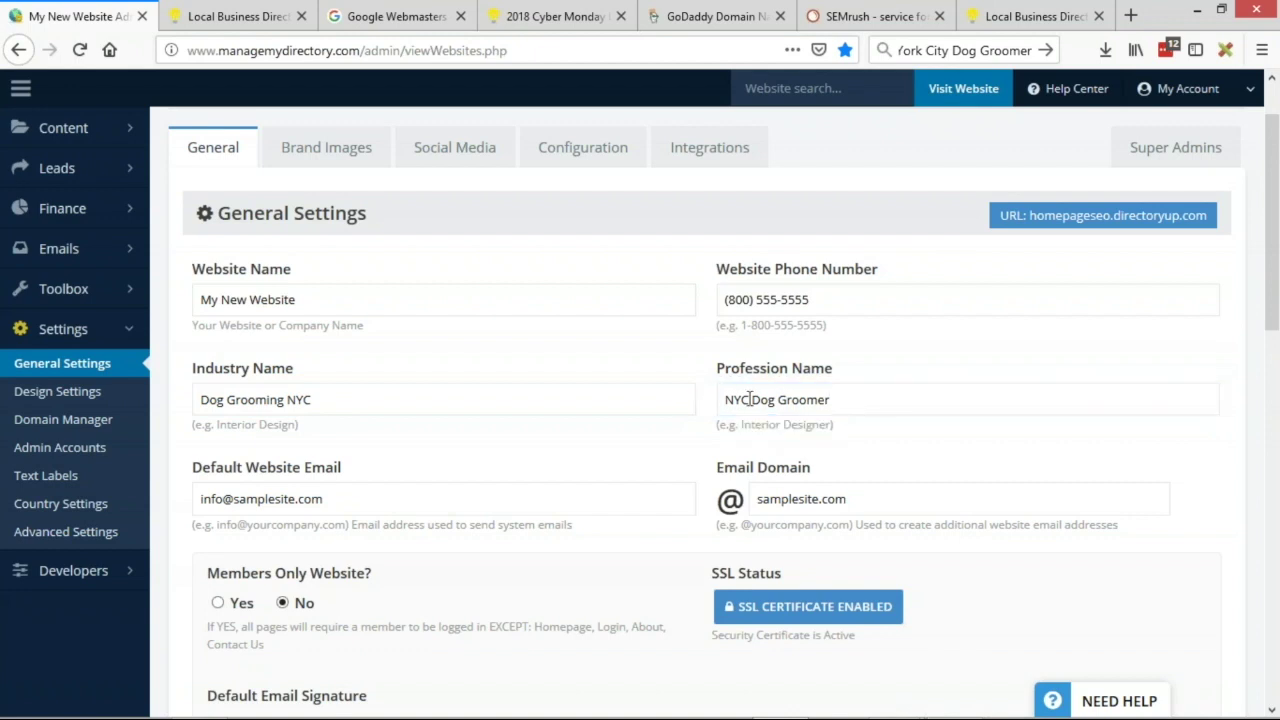
left_click_drag(730, 392, 846, 394)
left_click(846, 394)
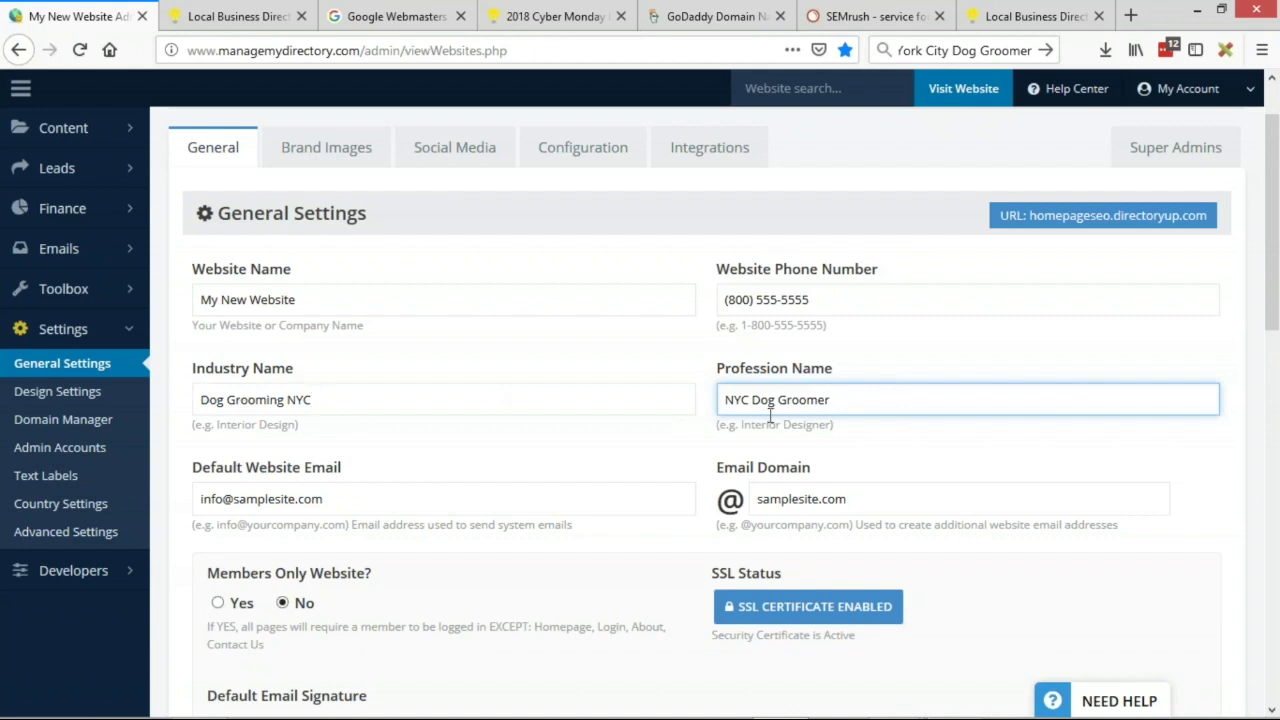
scroll(894, 391, "up", 2)
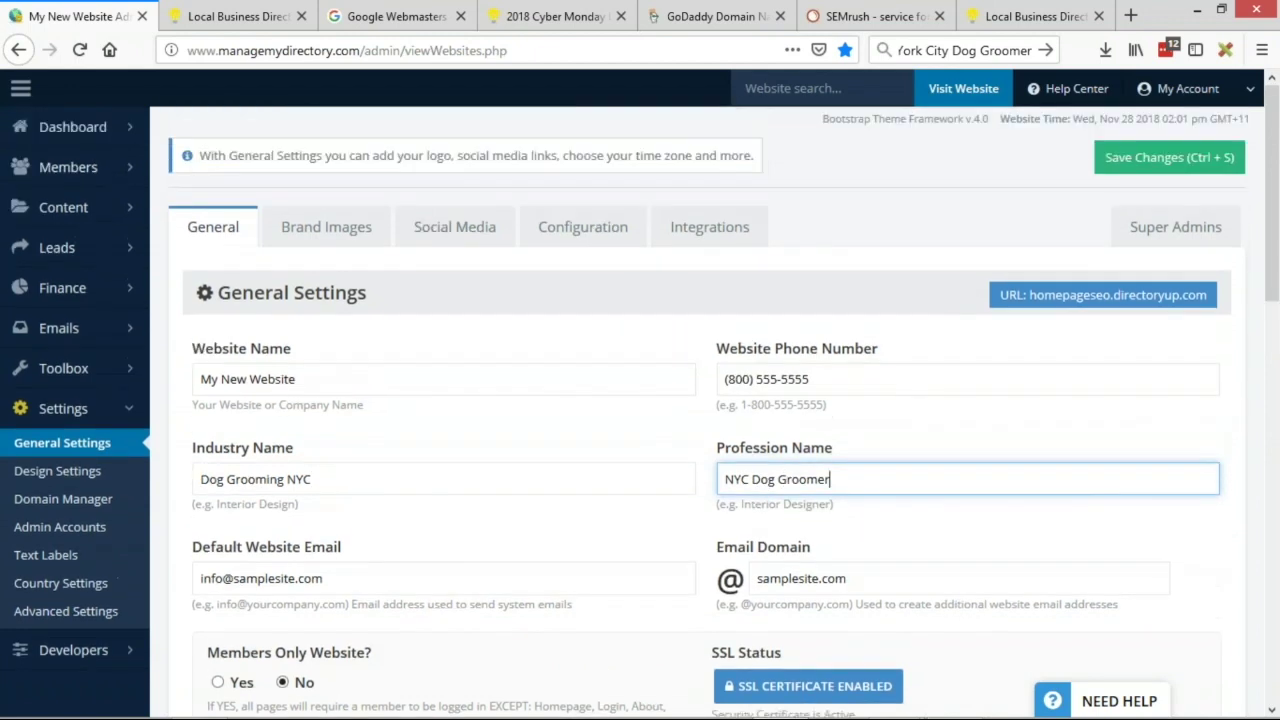
left_click(1165, 165)
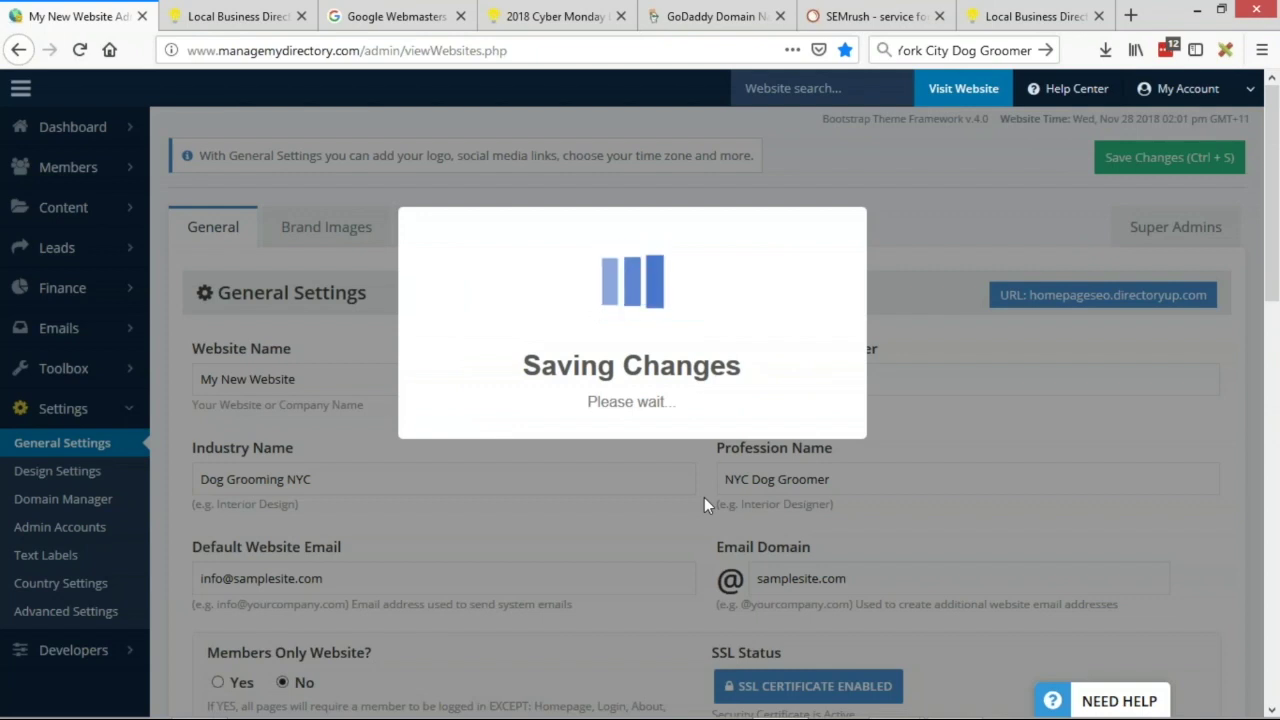
left_click(632, 455)
- Load the homepage afresh with the saved settings, keeping only one of the two neighbouring website tabs
key("ctrl+Tab")
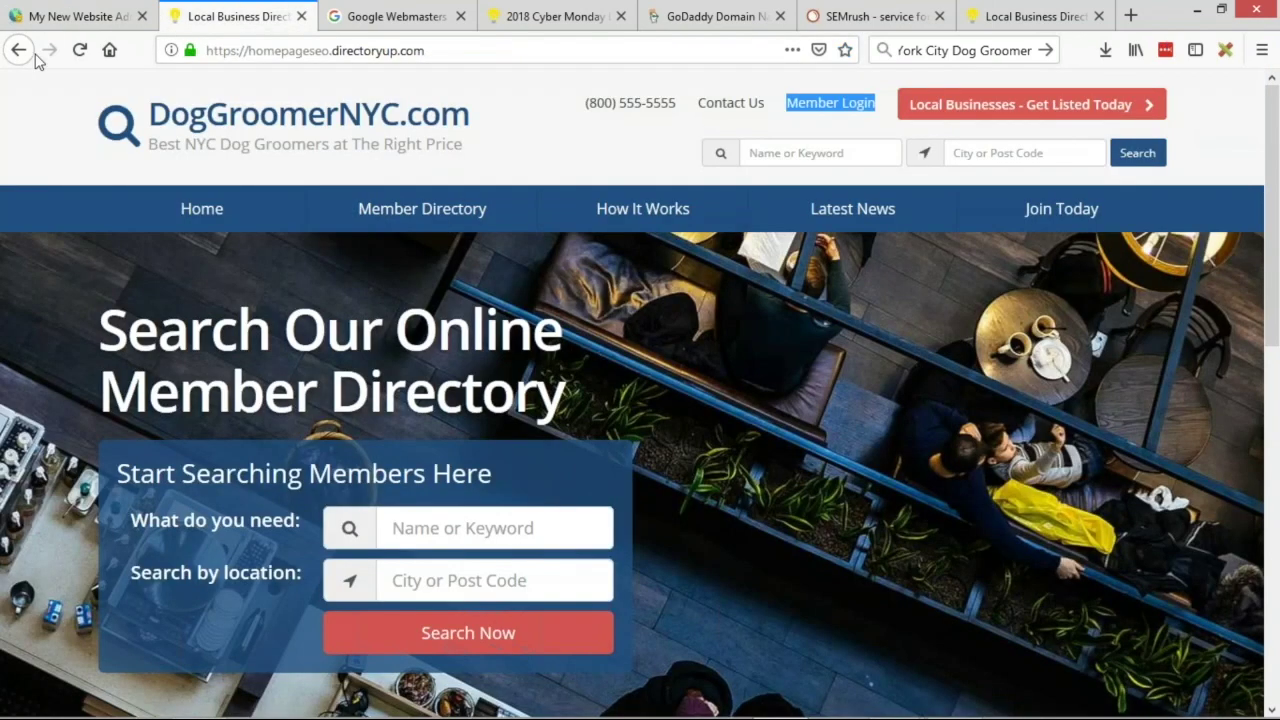
left_click(79, 50)
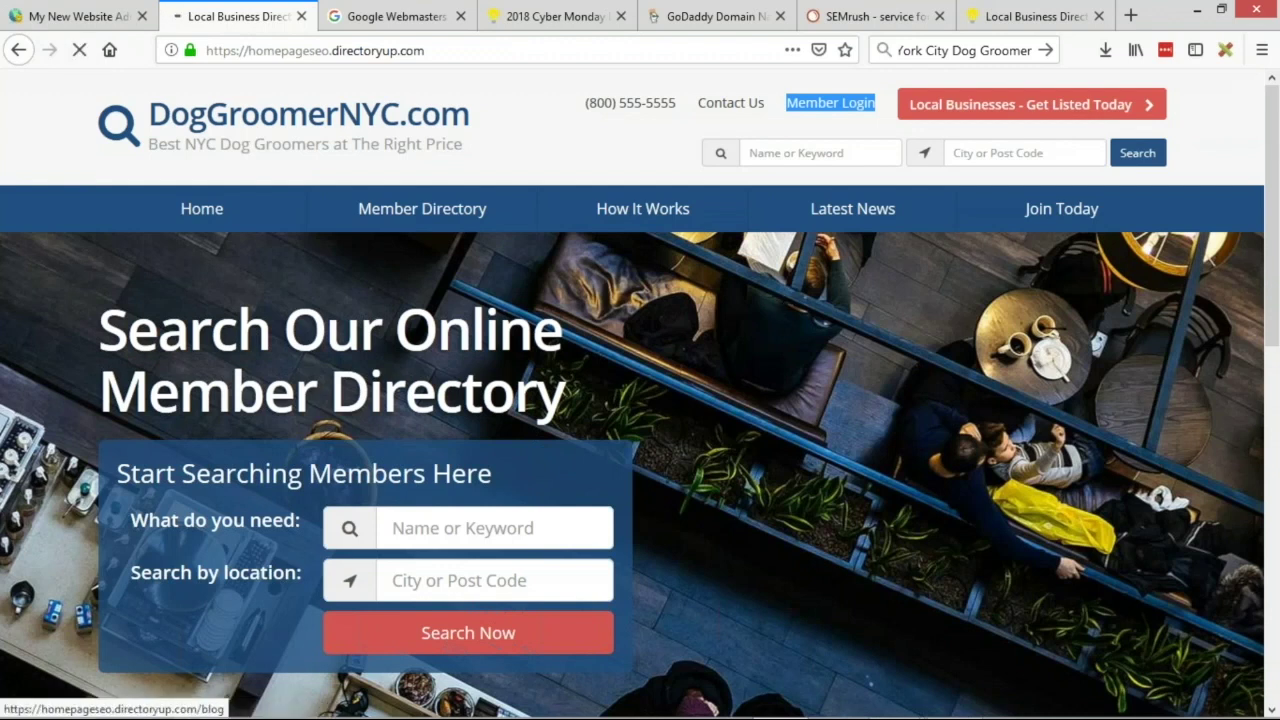
left_click(90, 16)
left_click(1000, 92)
left_click(194, 16)
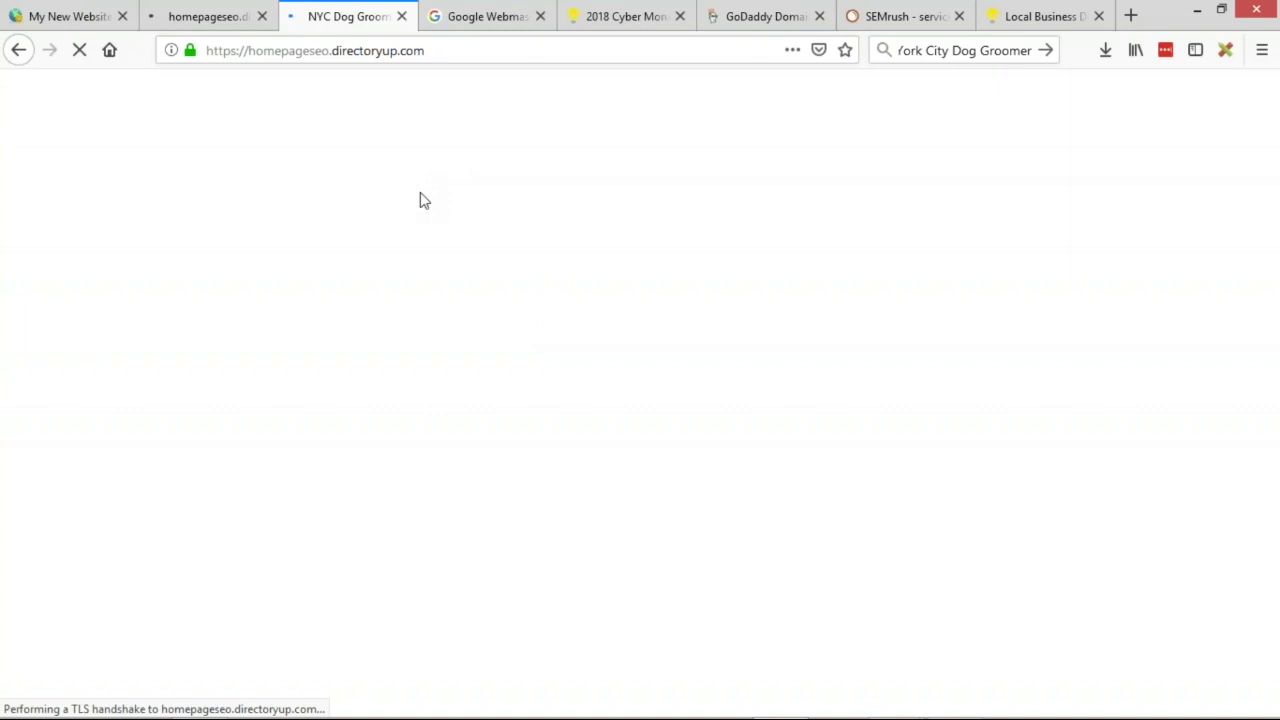
left_click(214, 17)
key("ctrl+w")
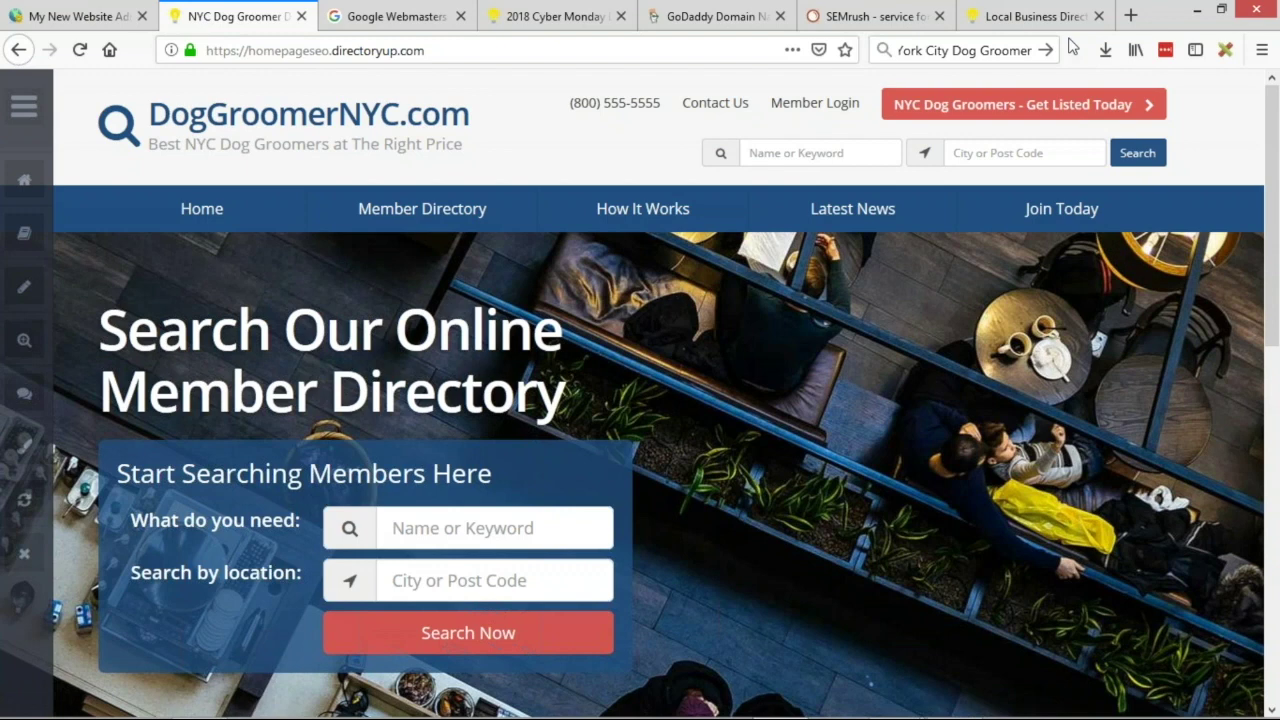
- Look through the homepage down to the footer for places that use the profession name
scroll(737, 280, "down", 6)
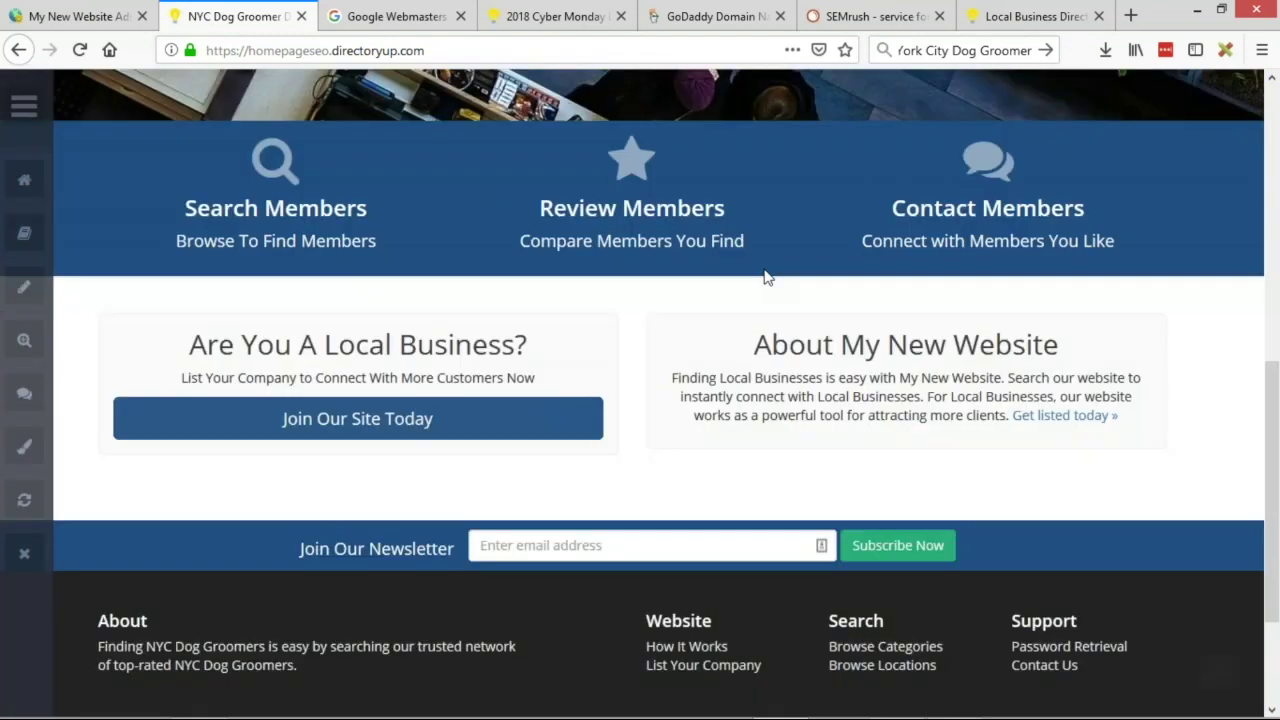
scroll(765, 277, "down", 3)
scroll(726, 277, "up", 10)
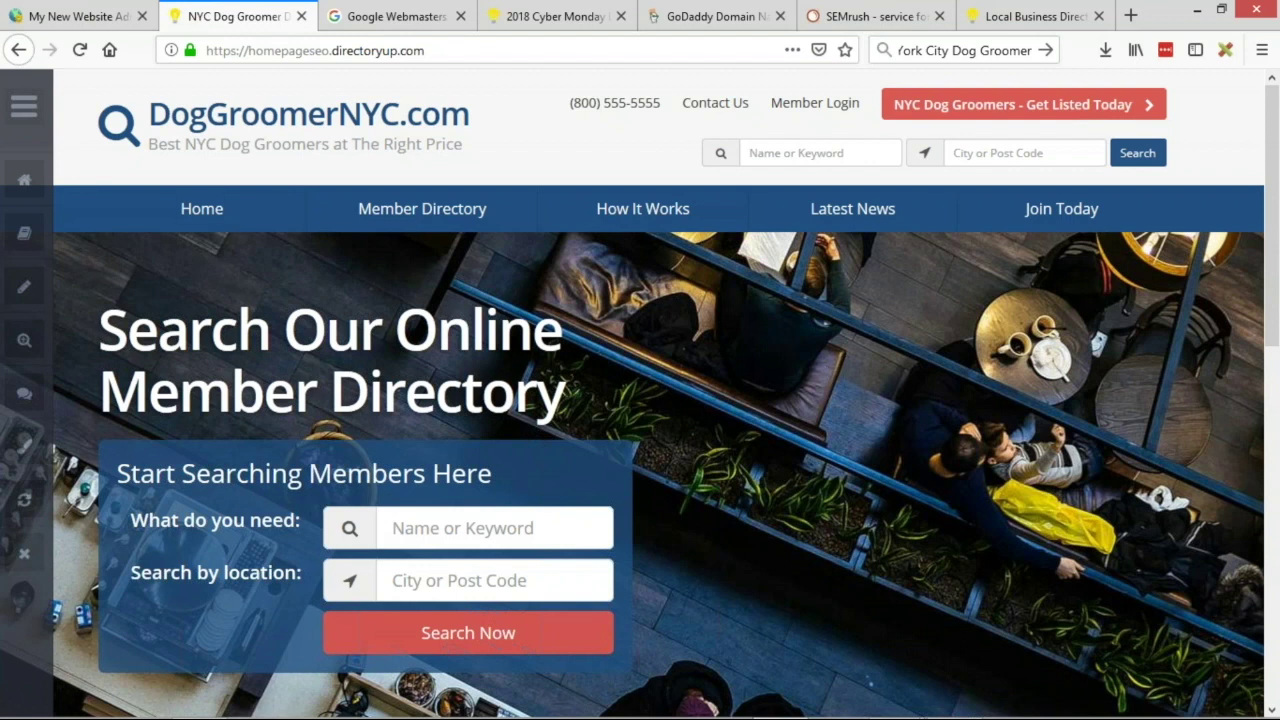
- Compare the Industry Name and Profession Name settings with the get-listed button and Member Login link in the homepage header
left_click(75, 16)
left_click_drag(208, 446, 222, 447)
left_click_drag(716, 448, 840, 450)
left_click(578, 480)
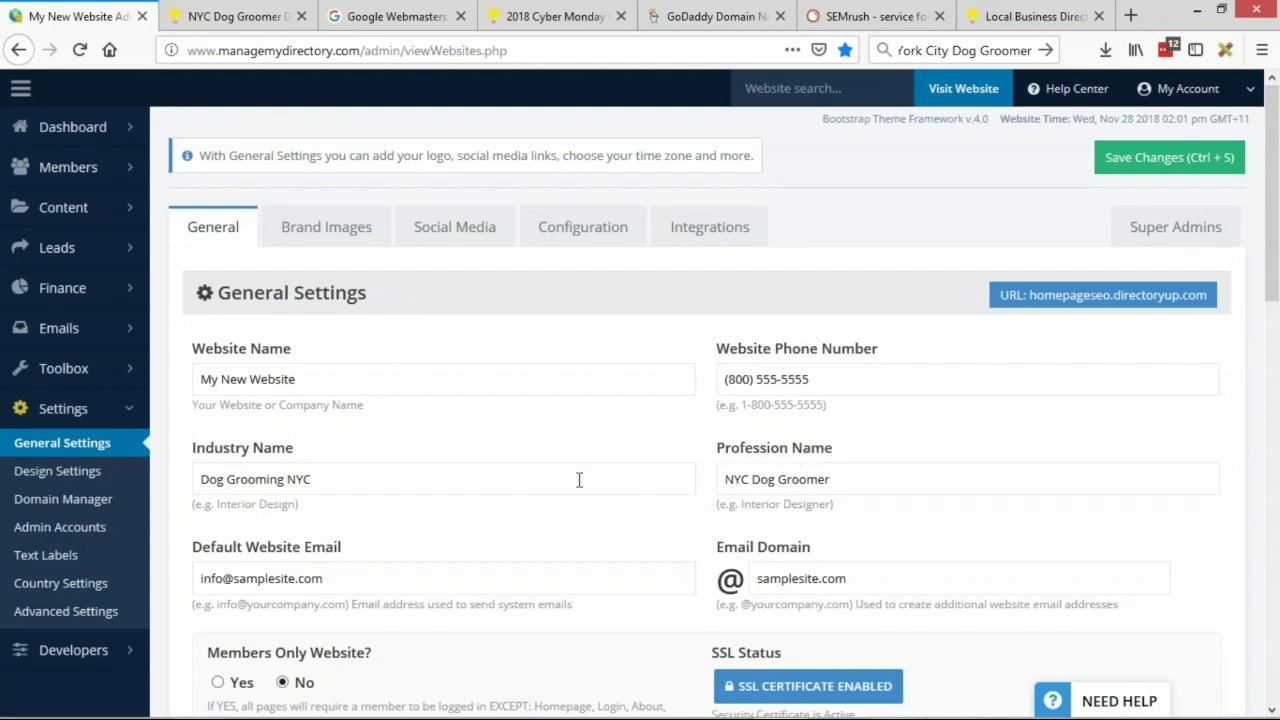
left_click(232, 18)
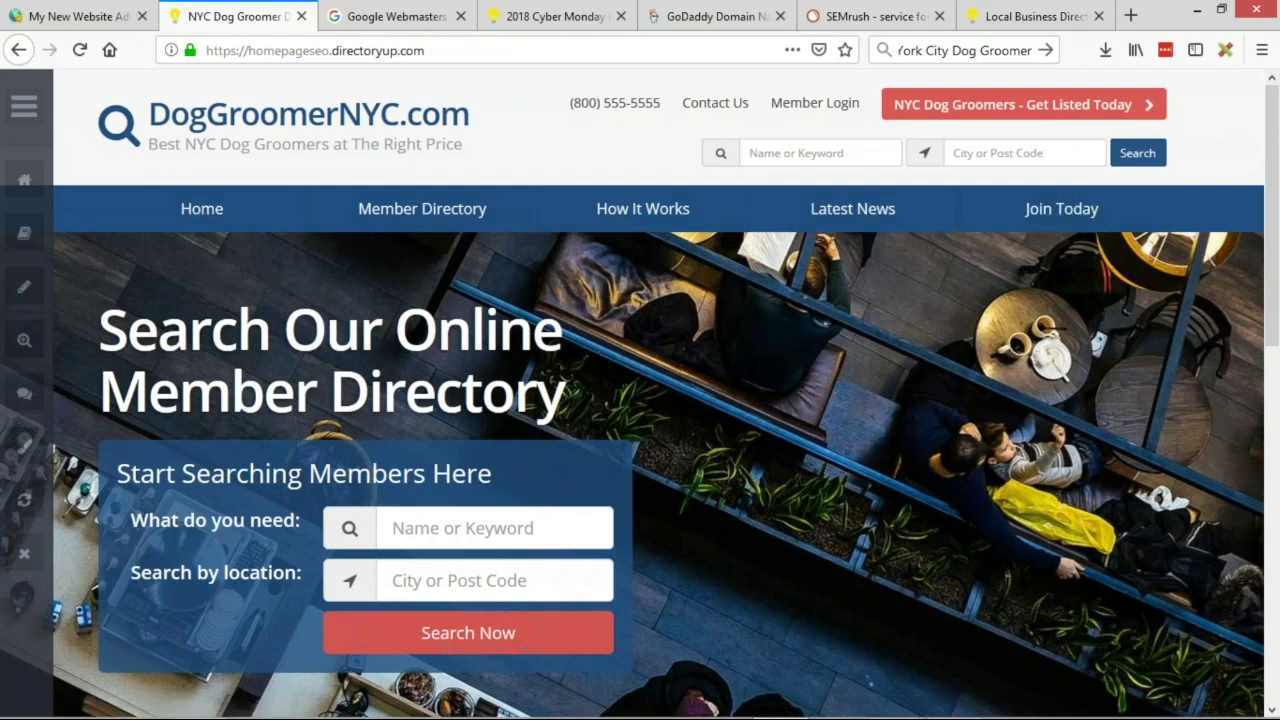
left_click(75, 16)
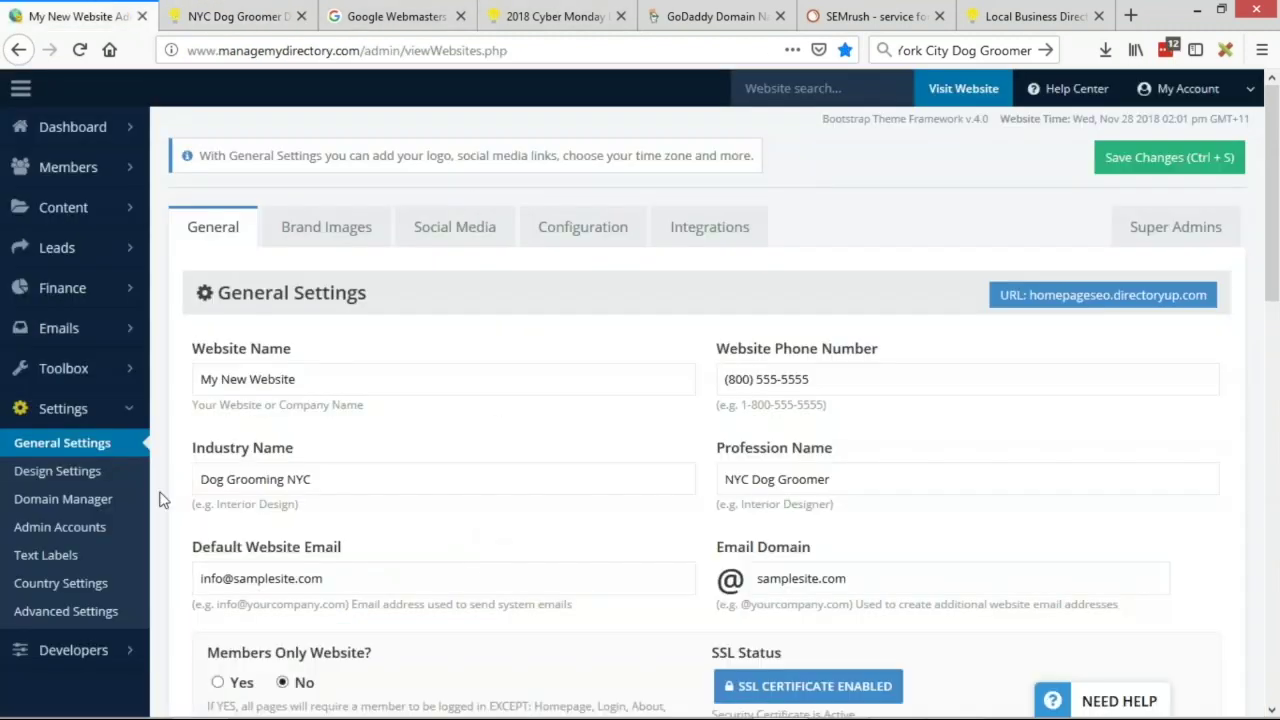
left_click(238, 16)
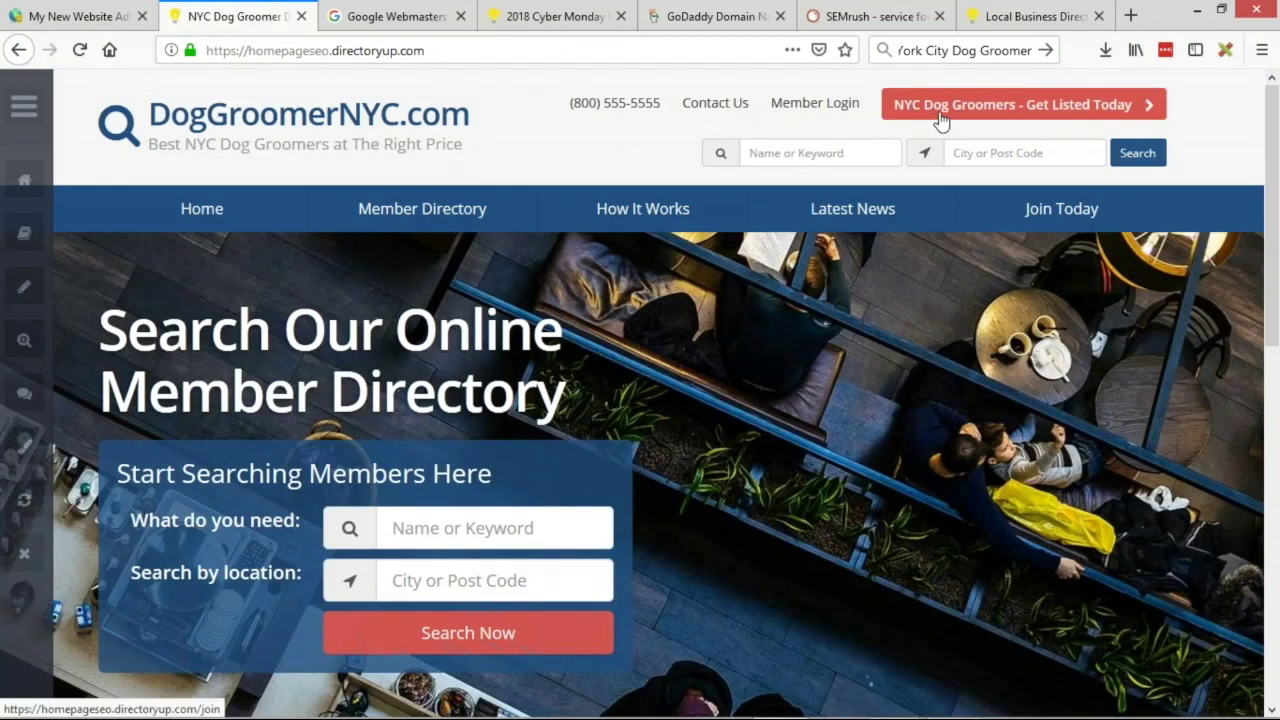
double_click(772, 104)
- Rename the Member Login item of the Header Mini Nav menu as "Dog Groomer Login" and save the menu
left_click(78, 16)
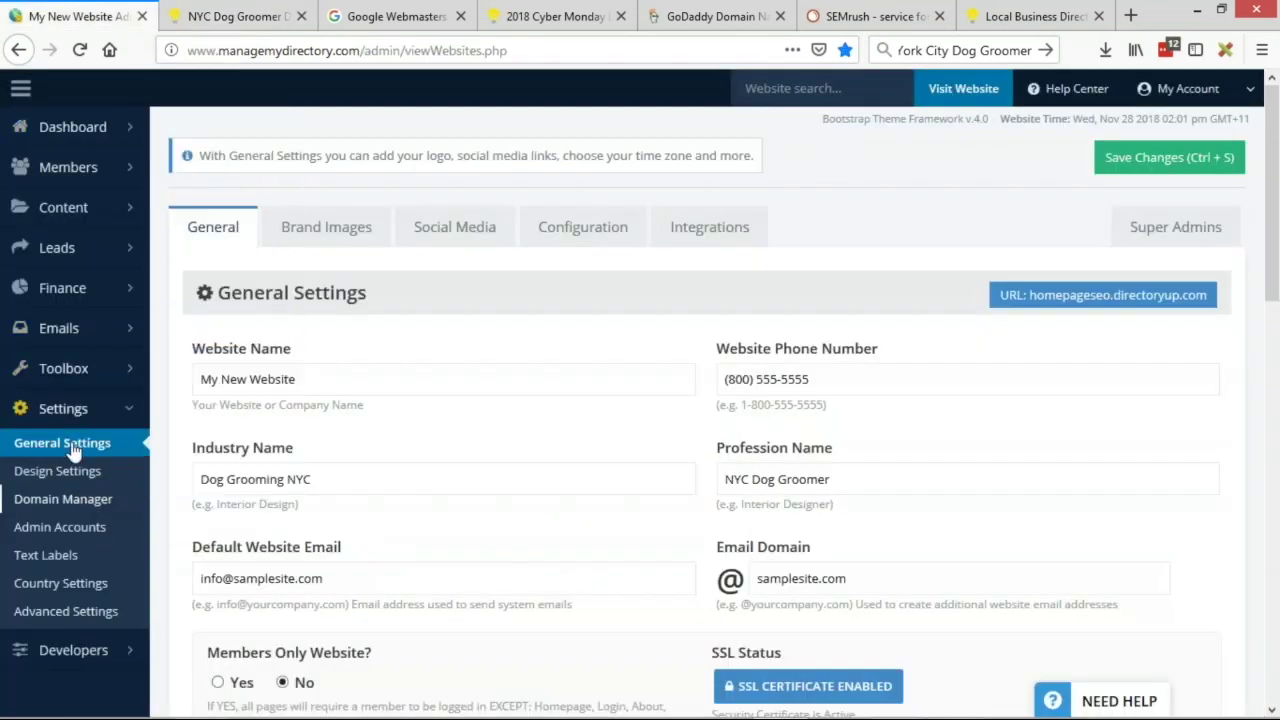
mouse_move(98, 372)
left_click(172, 423)
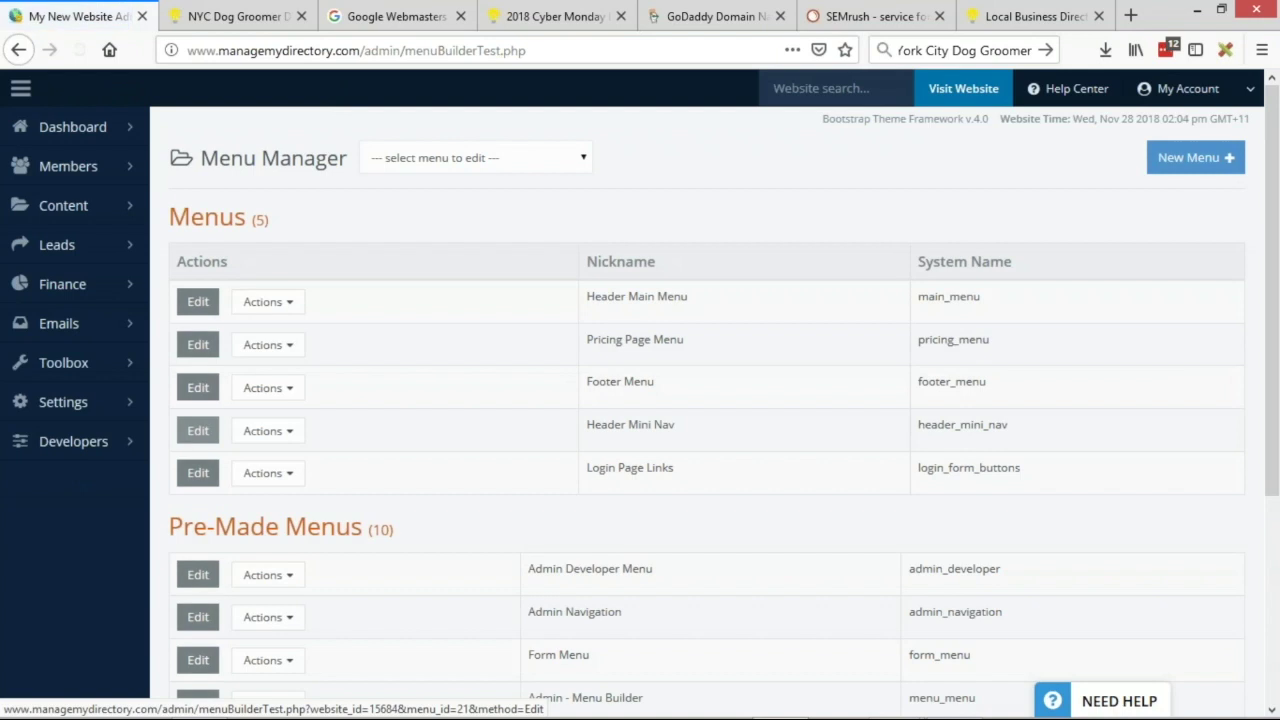
left_click(198, 430)
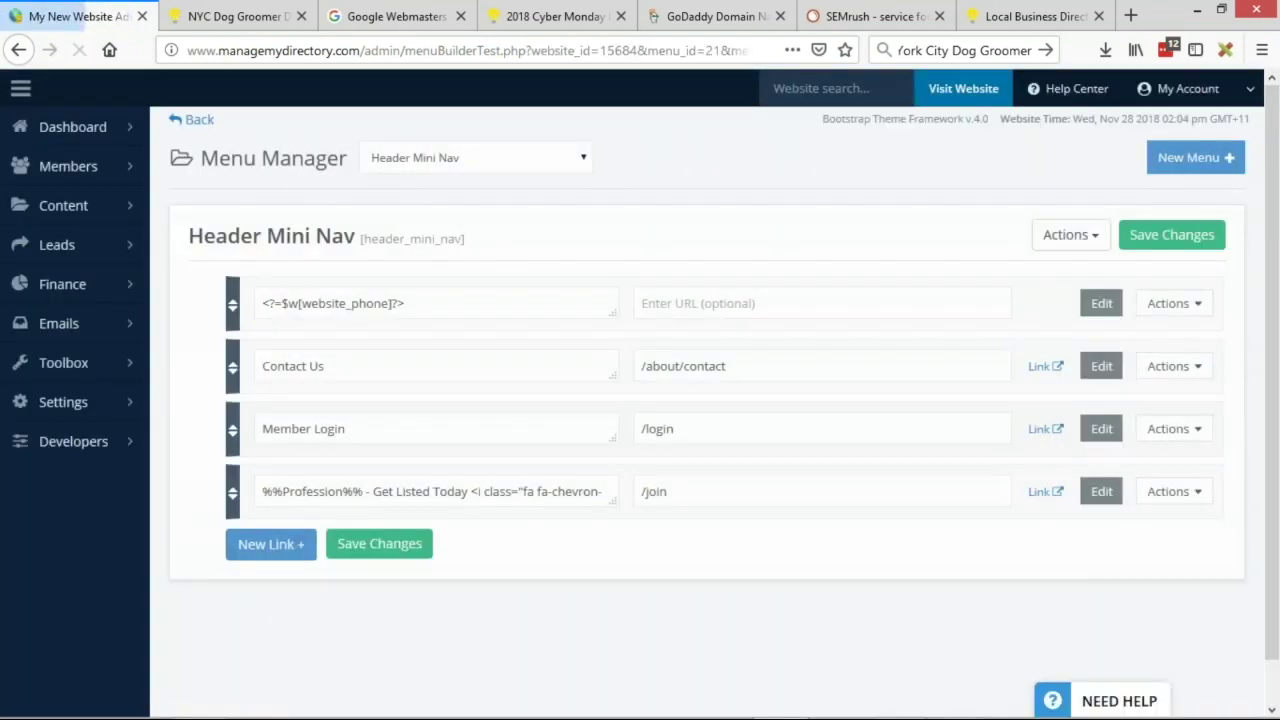
left_click(274, 426)
double_click(285, 430)
type("Dog Groomer Login")
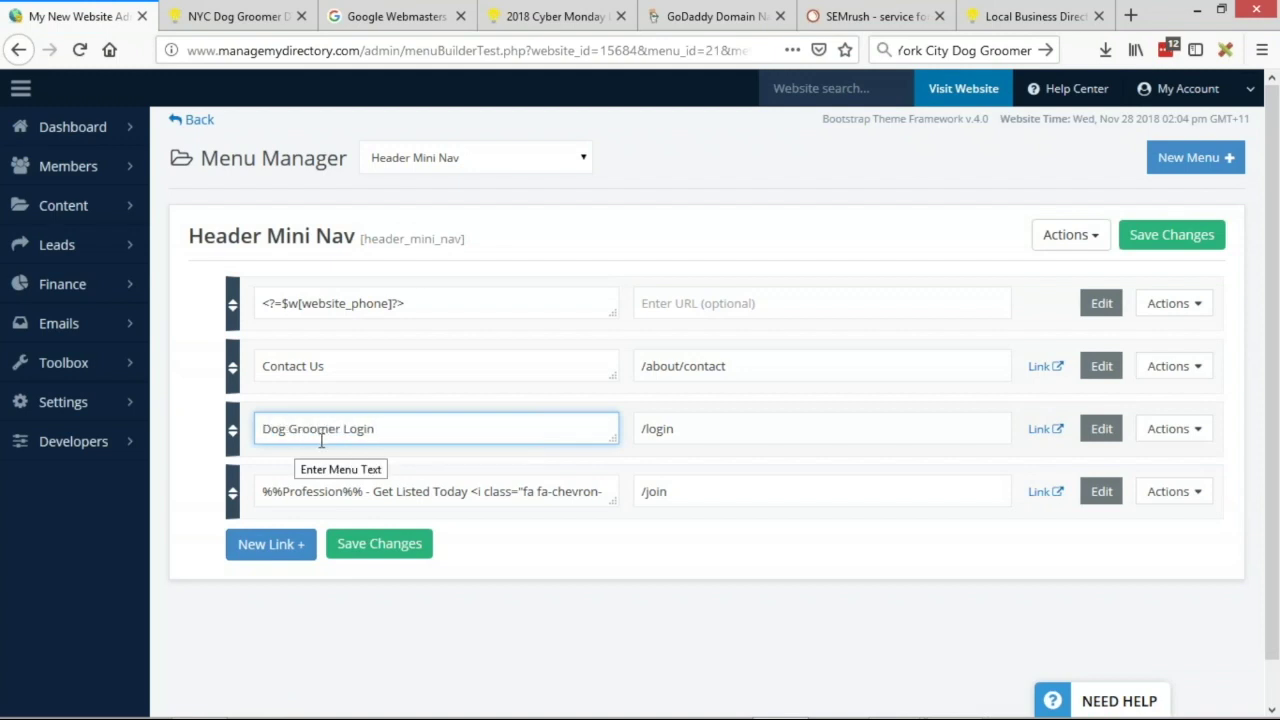
left_click(381, 560)
left_click(623, 500)
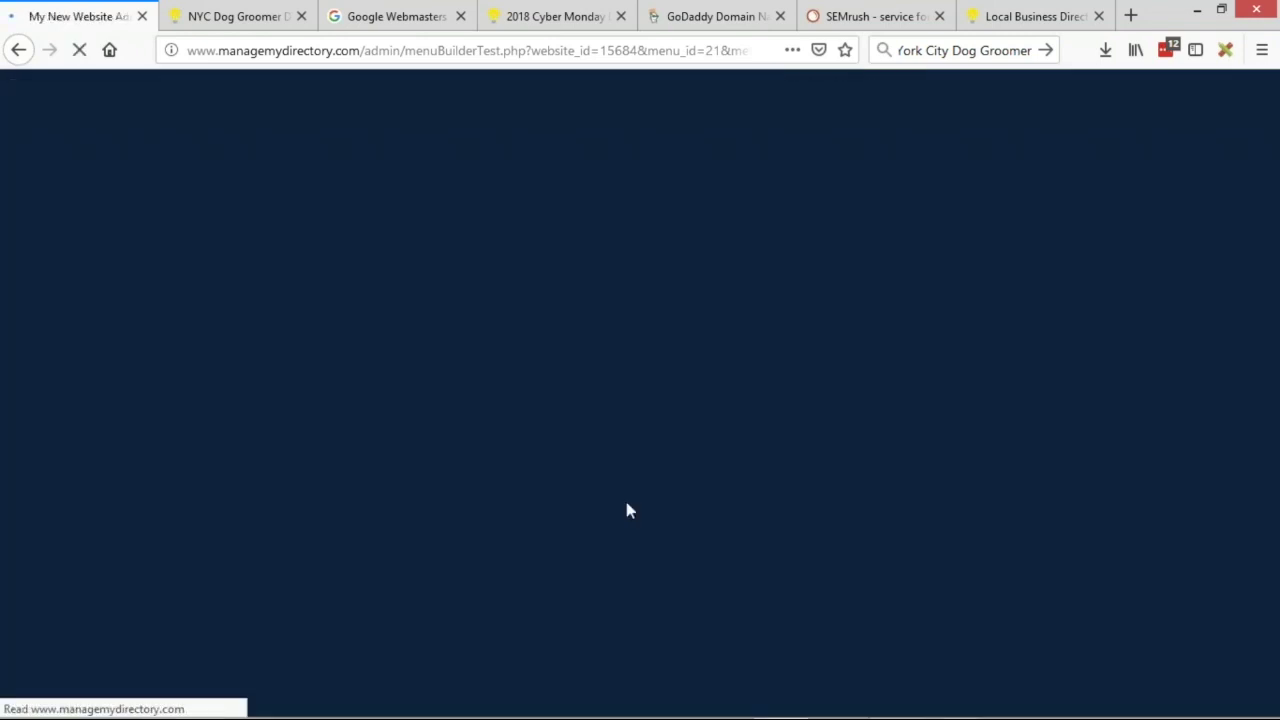
- Check the header links and footer menu on the homepage, and return to the Menu Manager
left_click(235, 16)
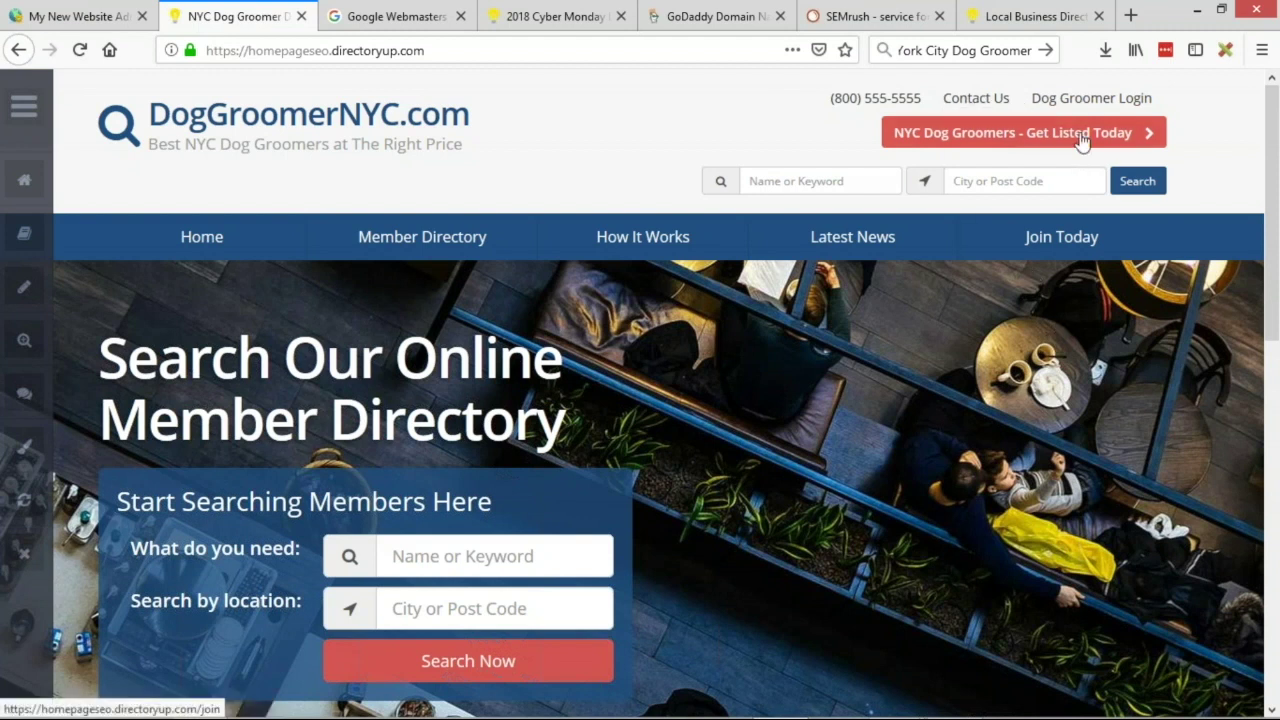
scroll(1042, 550, "down", 5)
scroll(1042, 550, "down", 3)
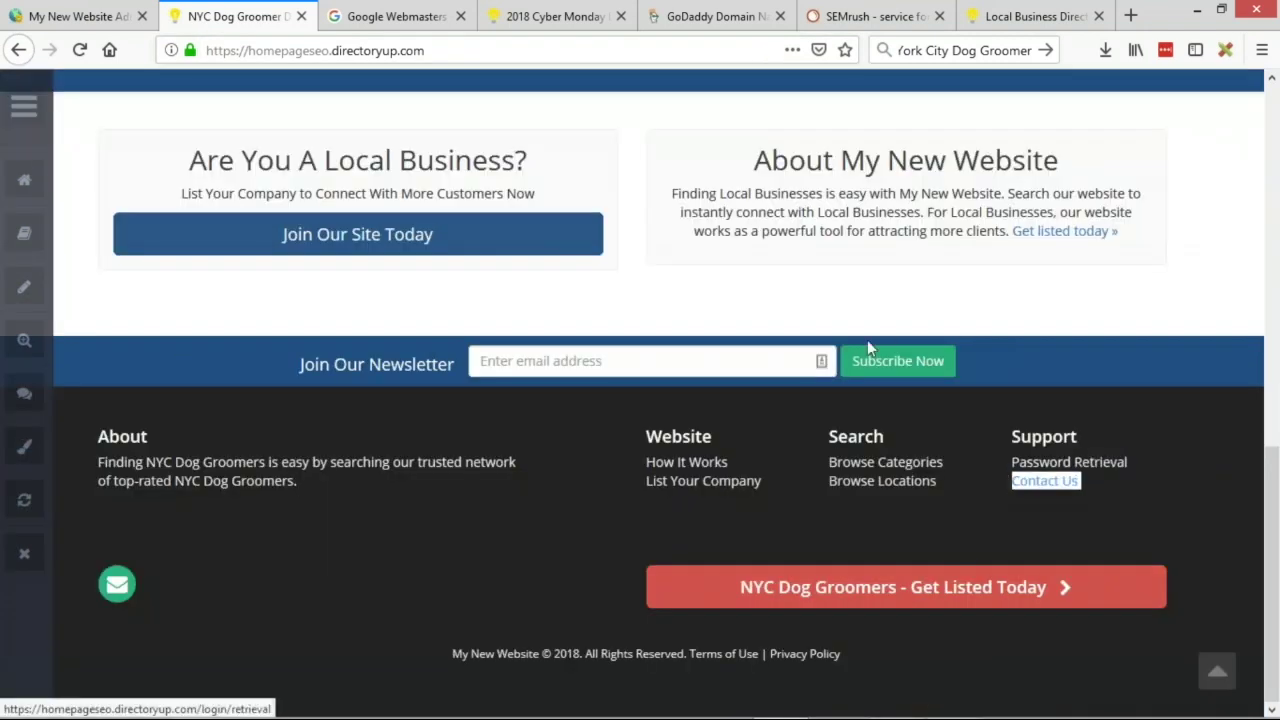
scroll(860, 370, "up", 4)
scroll(855, 384, "up", 3)
left_click(70, 16)
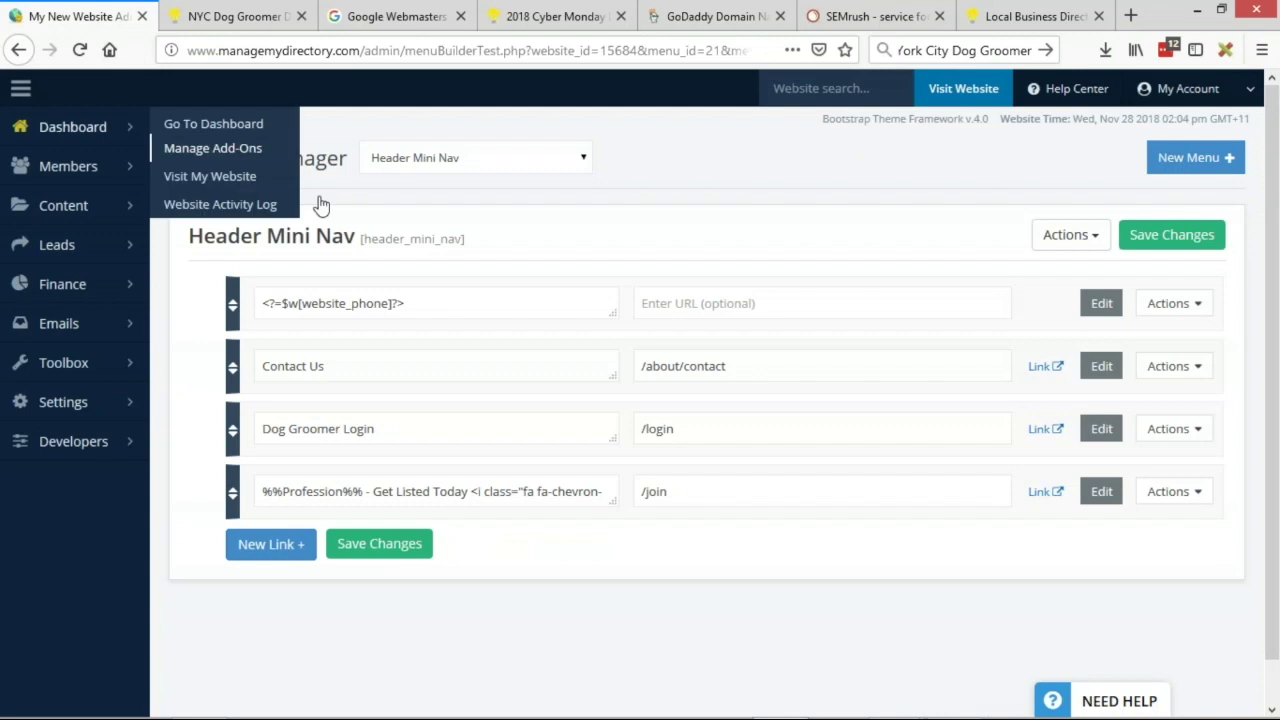
- Delete the Contact Us item from the Header Mini Nav menu, save the menu and check the reloaded homepage header
left_click(1172, 366)
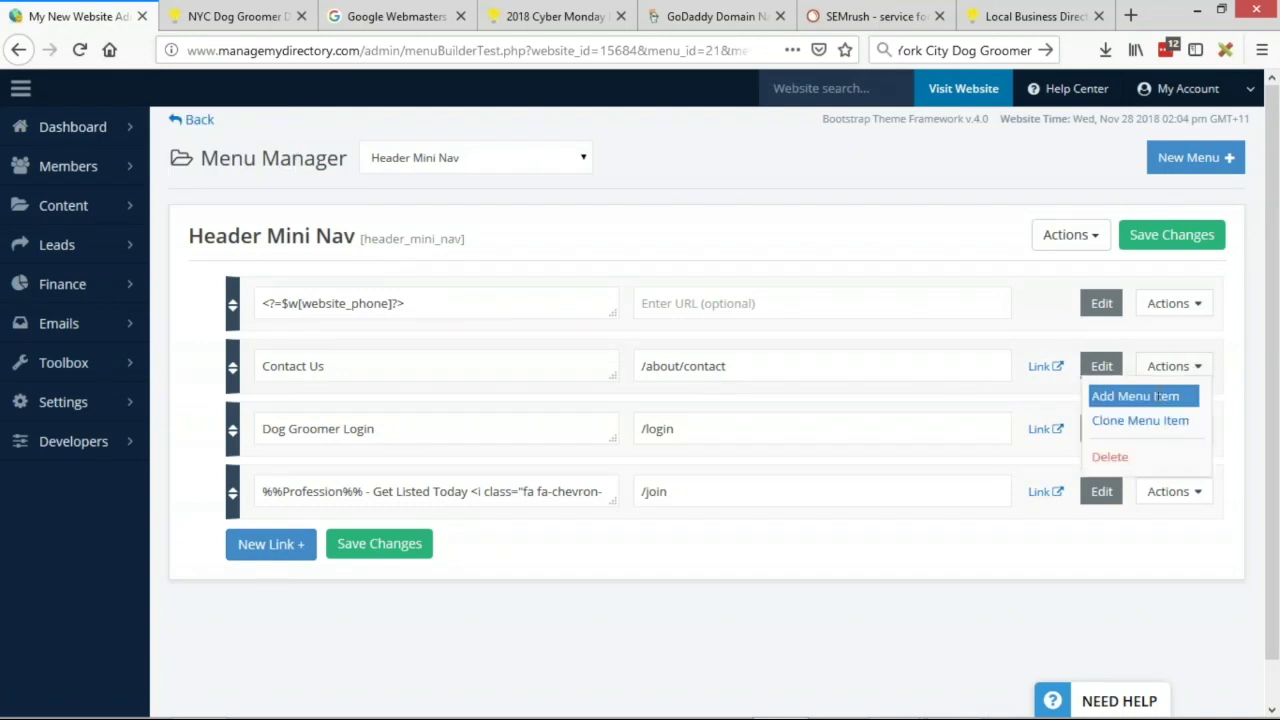
left_click(1135, 458)
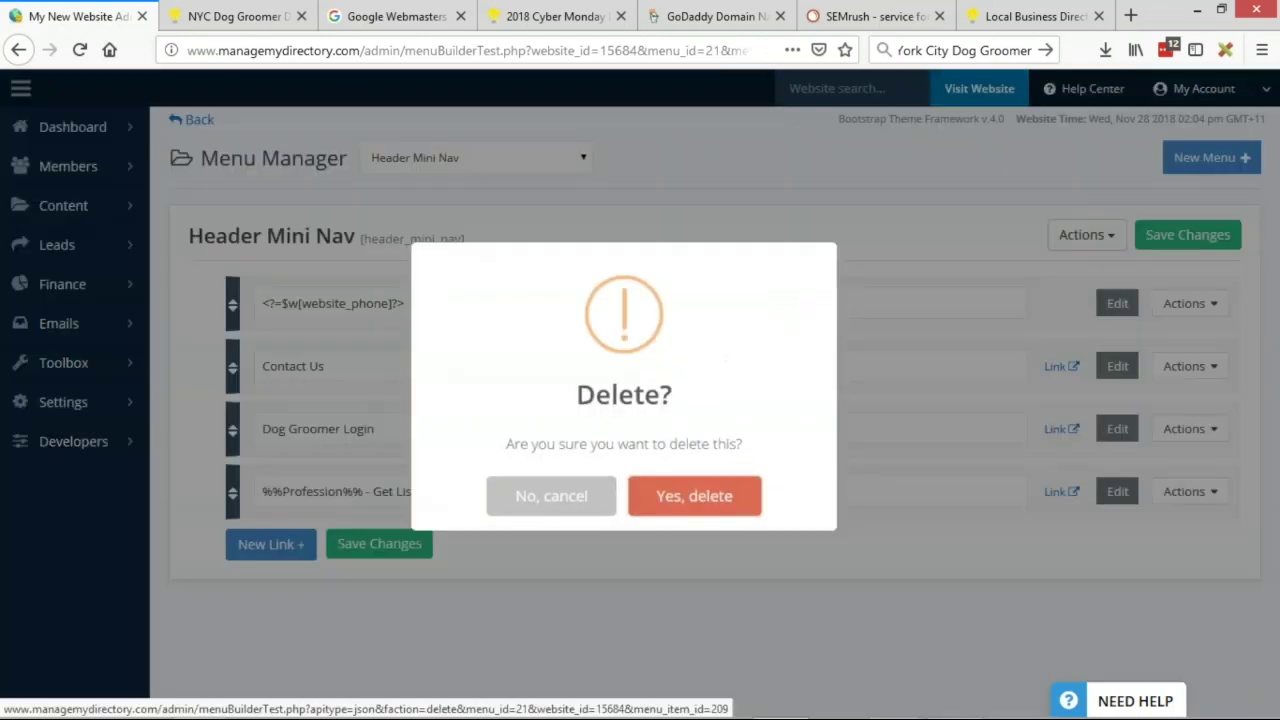
left_click(694, 497)
left_click(624, 501)
left_click(383, 480)
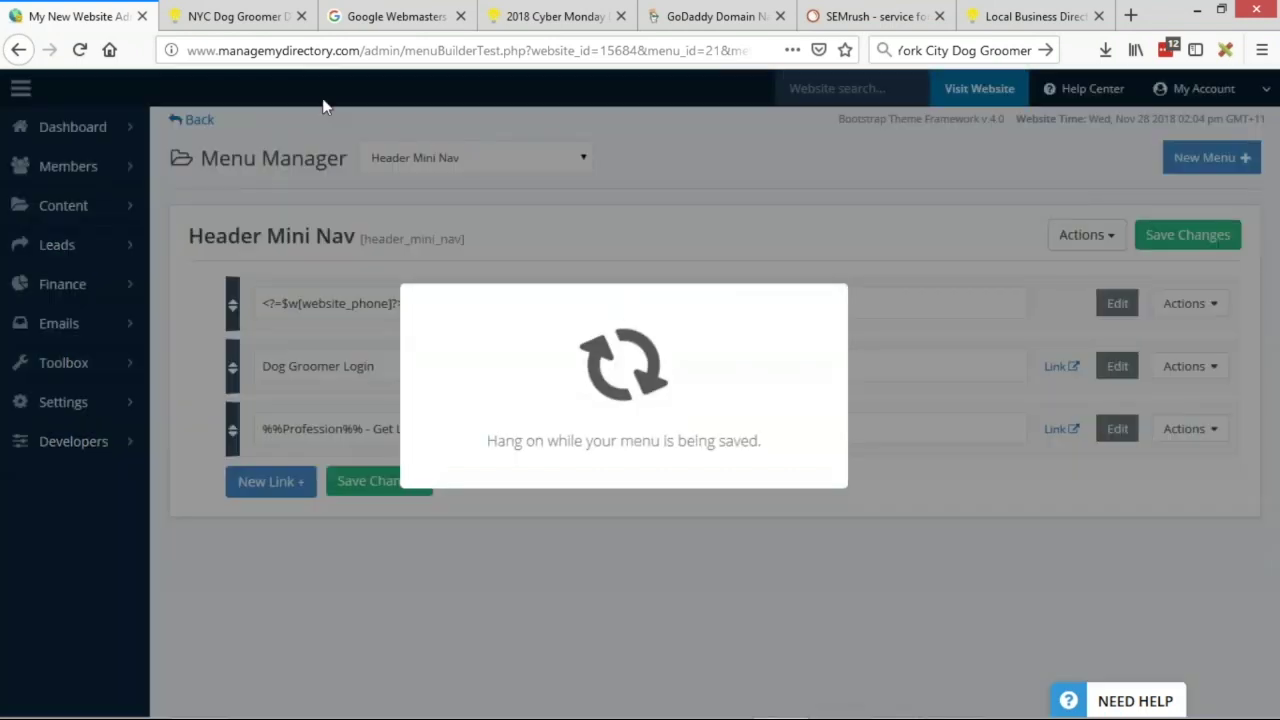
left_click(235, 16)
key("F5")
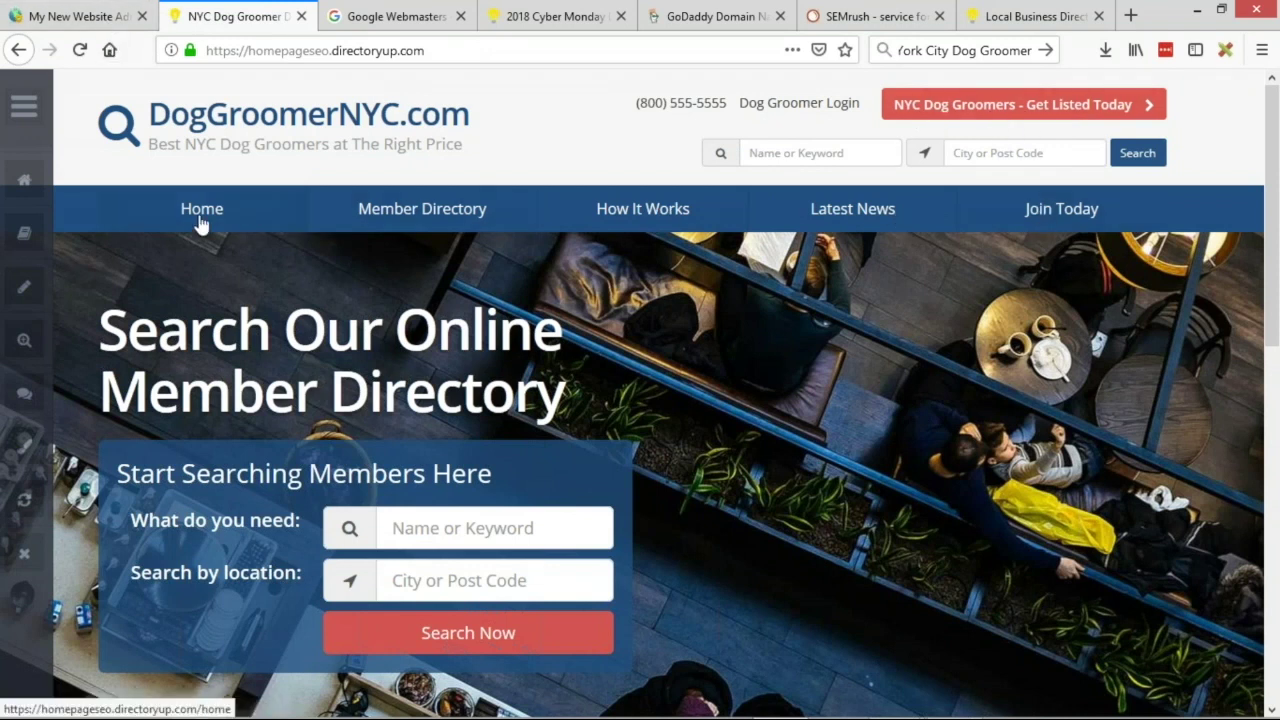
- Open the Header Main Menu in the Menu Manager and rename its Member Directory item as "NYC Dog Groomers"
left_click(55, 16)
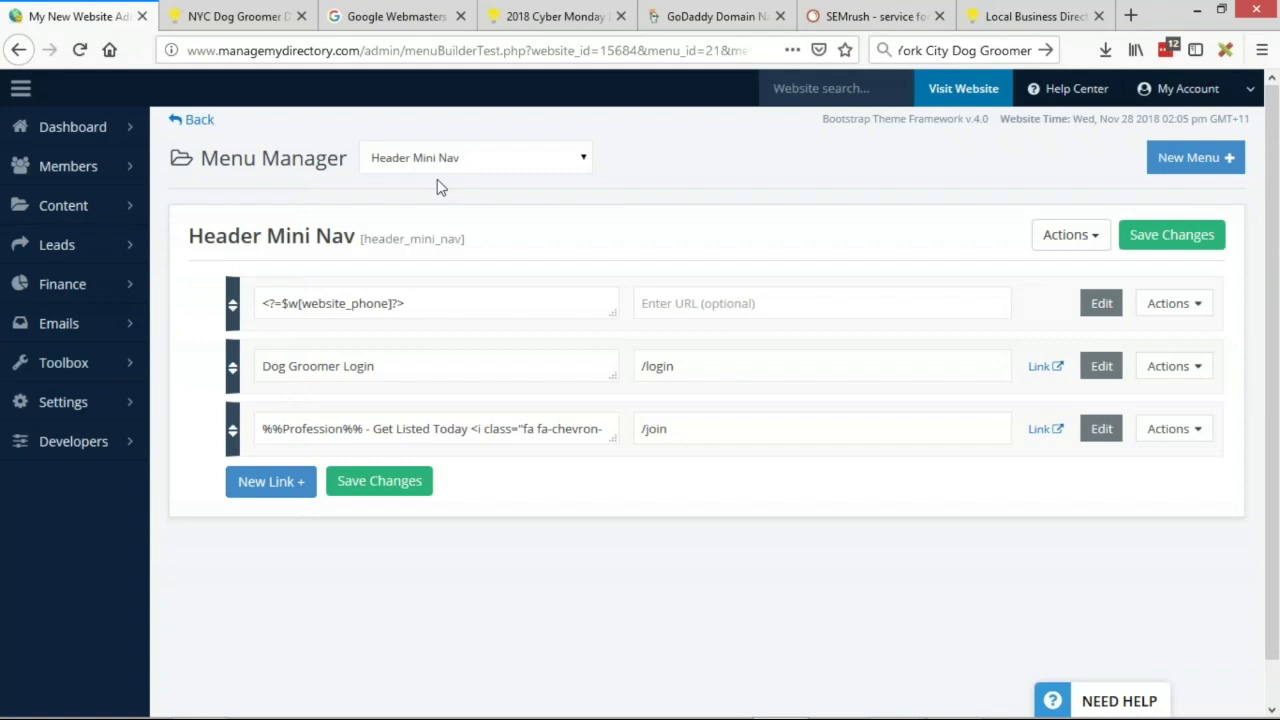
left_click(510, 163)
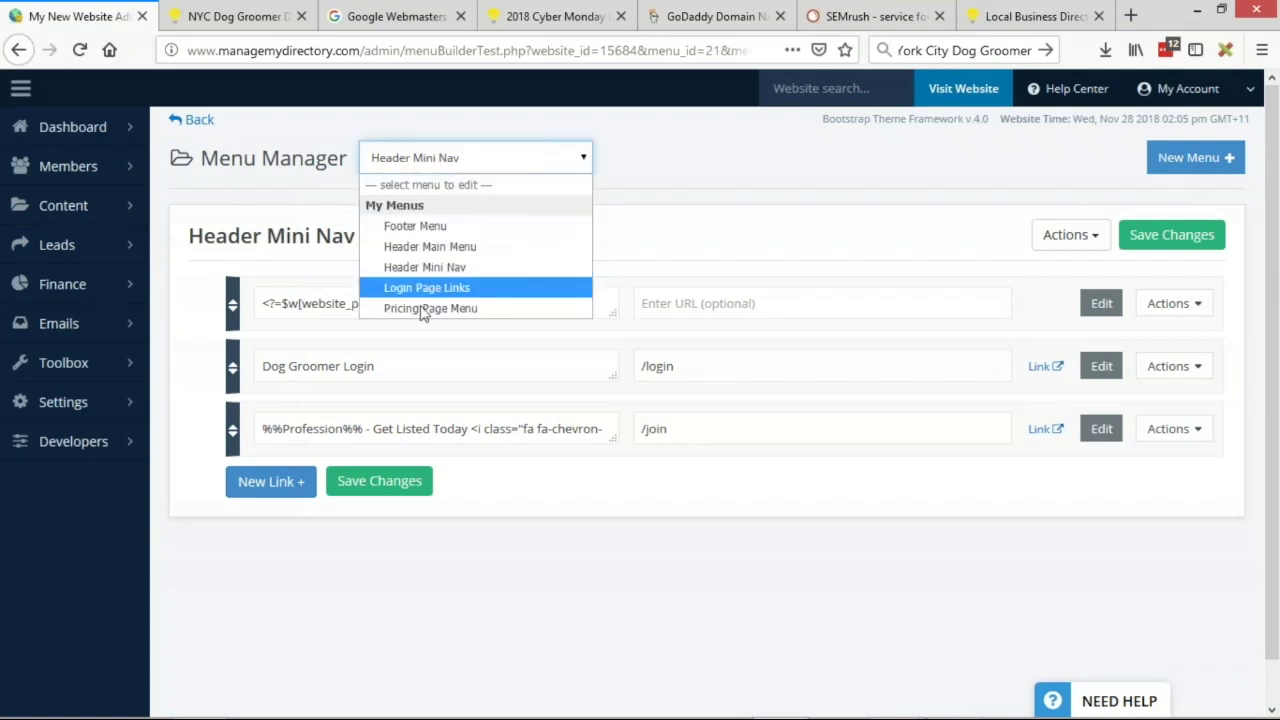
left_click(454, 248)
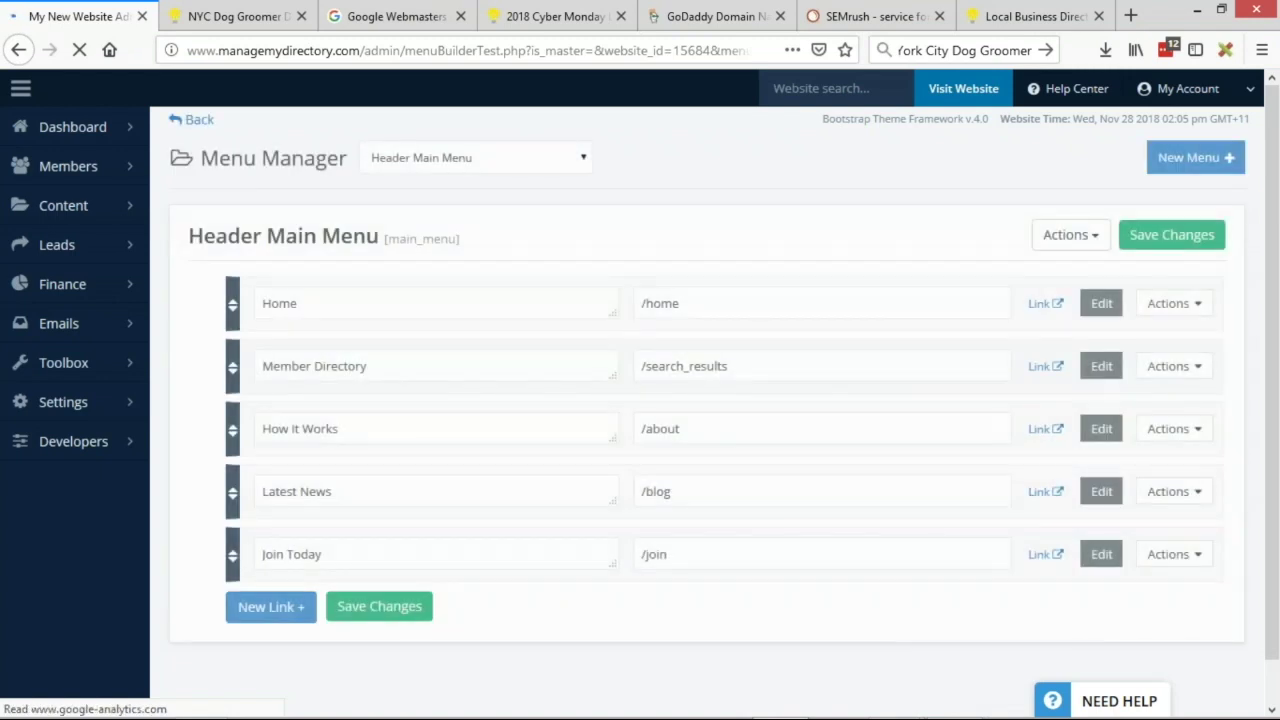
left_click(290, 366)
double_click(294, 367)
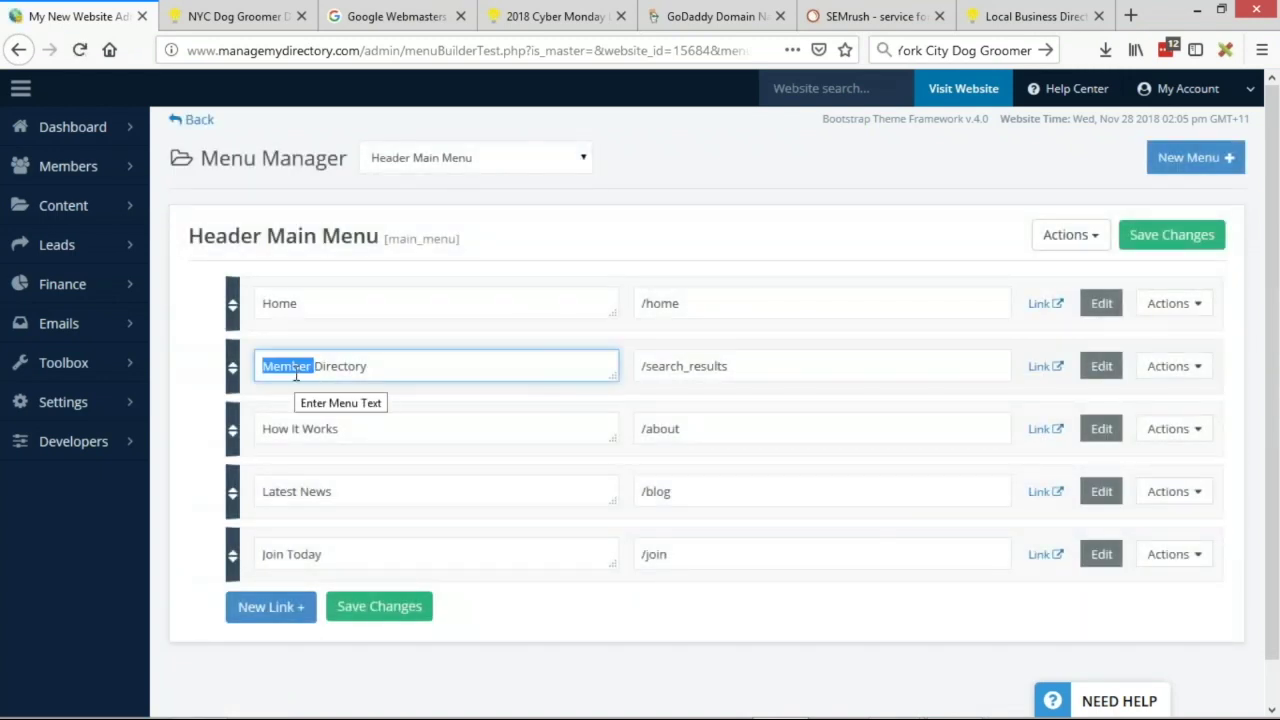
type("D")
key("BackSpace")
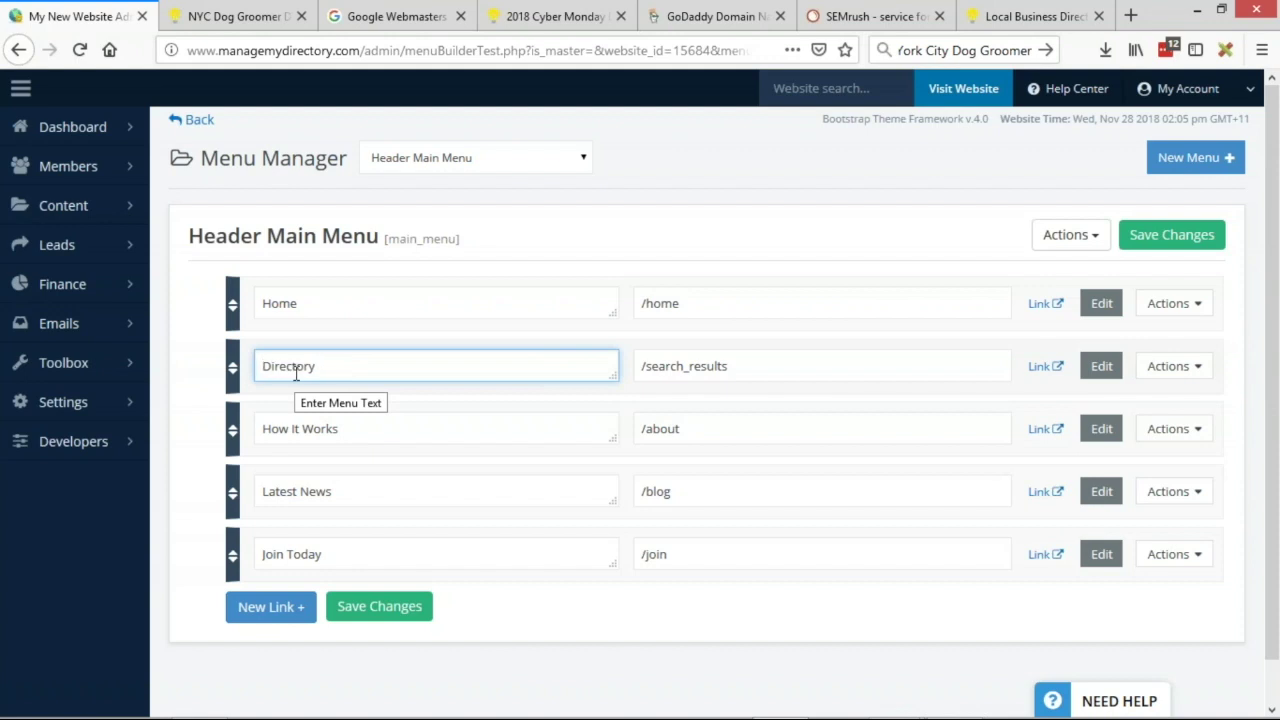
type("NYC Dog Groomers")
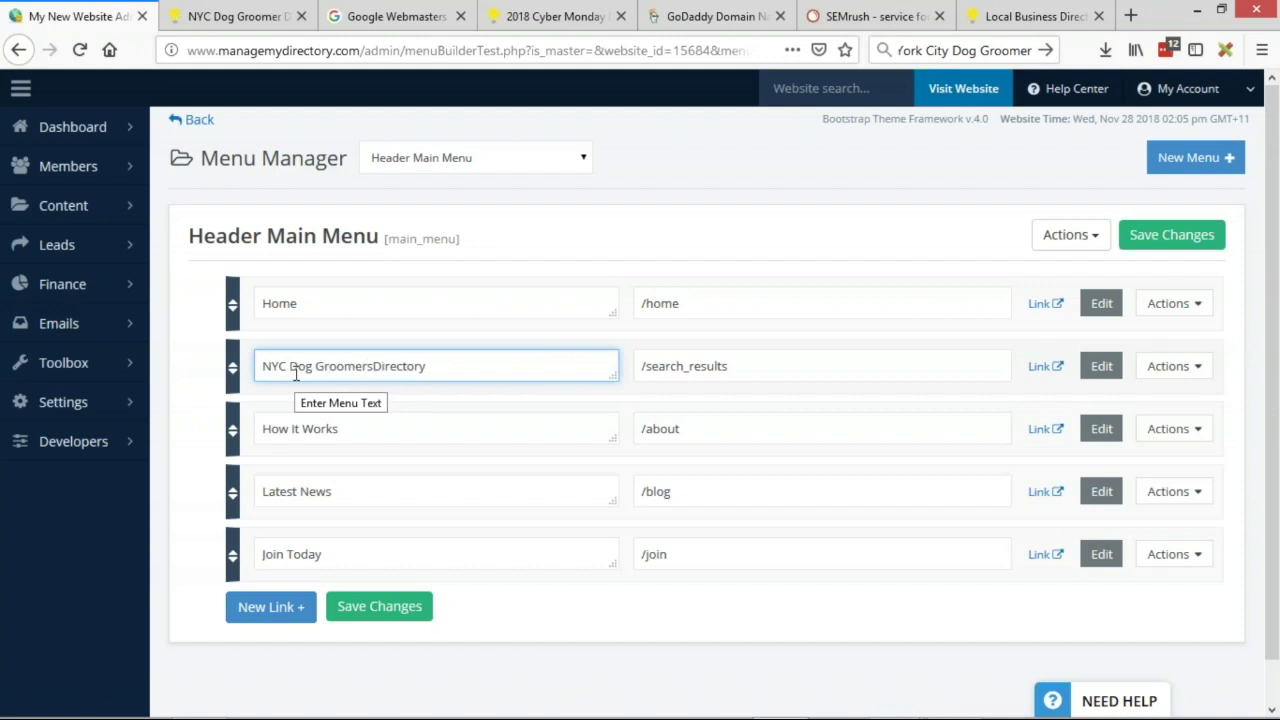
double_click(436, 365)
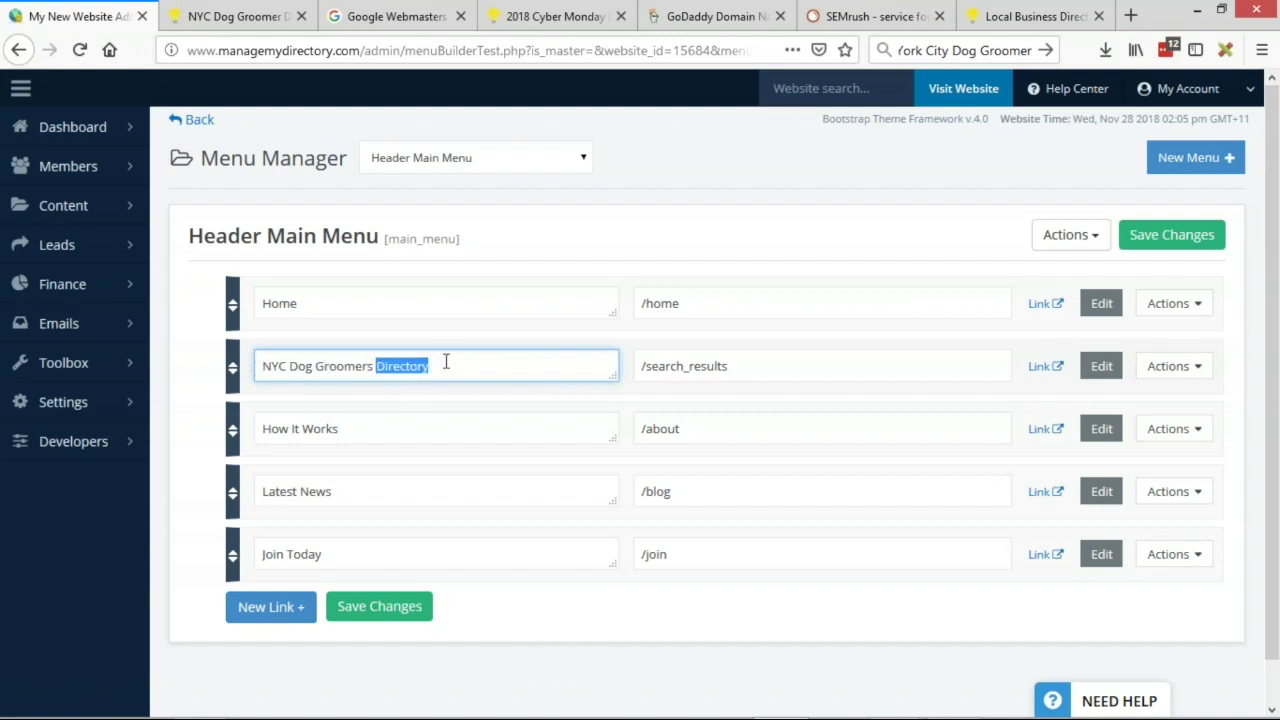
key("BackSpace")
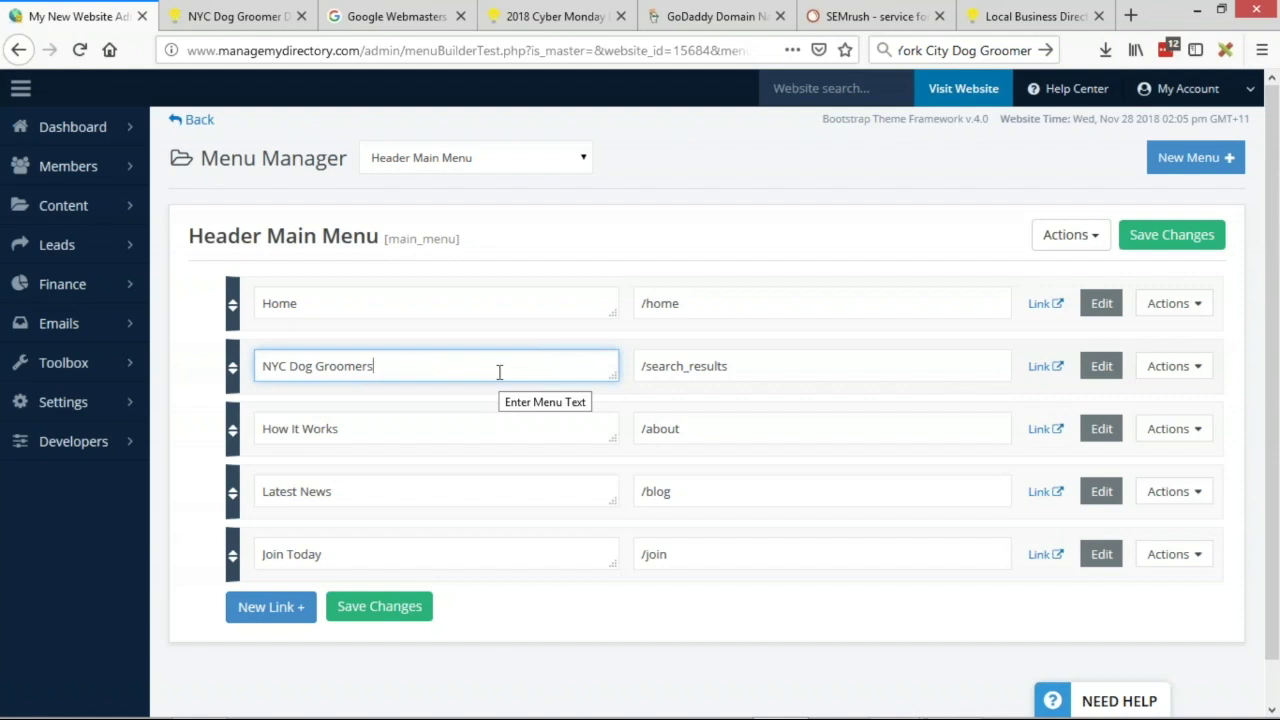
- Rename the Latest News item of the Header Main Menu as "Dog Grooming Tips" and save the menu
left_click(309, 491)
triple_click(357, 496)
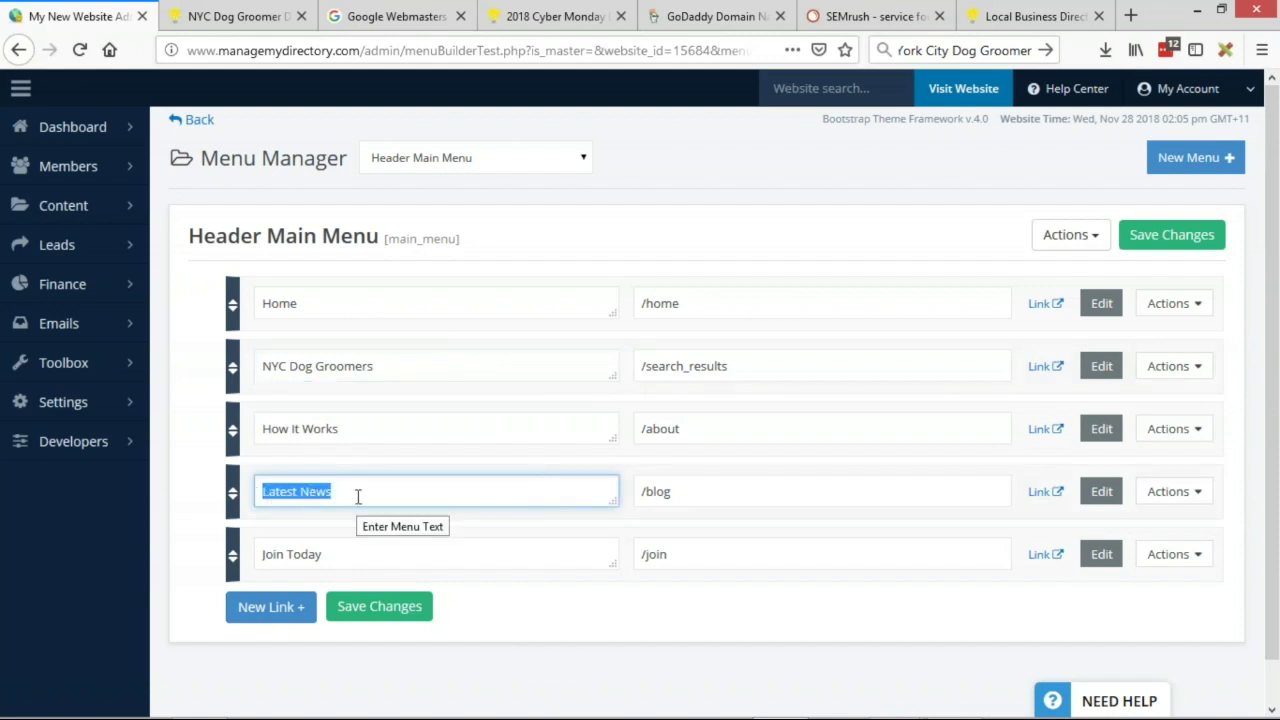
type("DOG ")
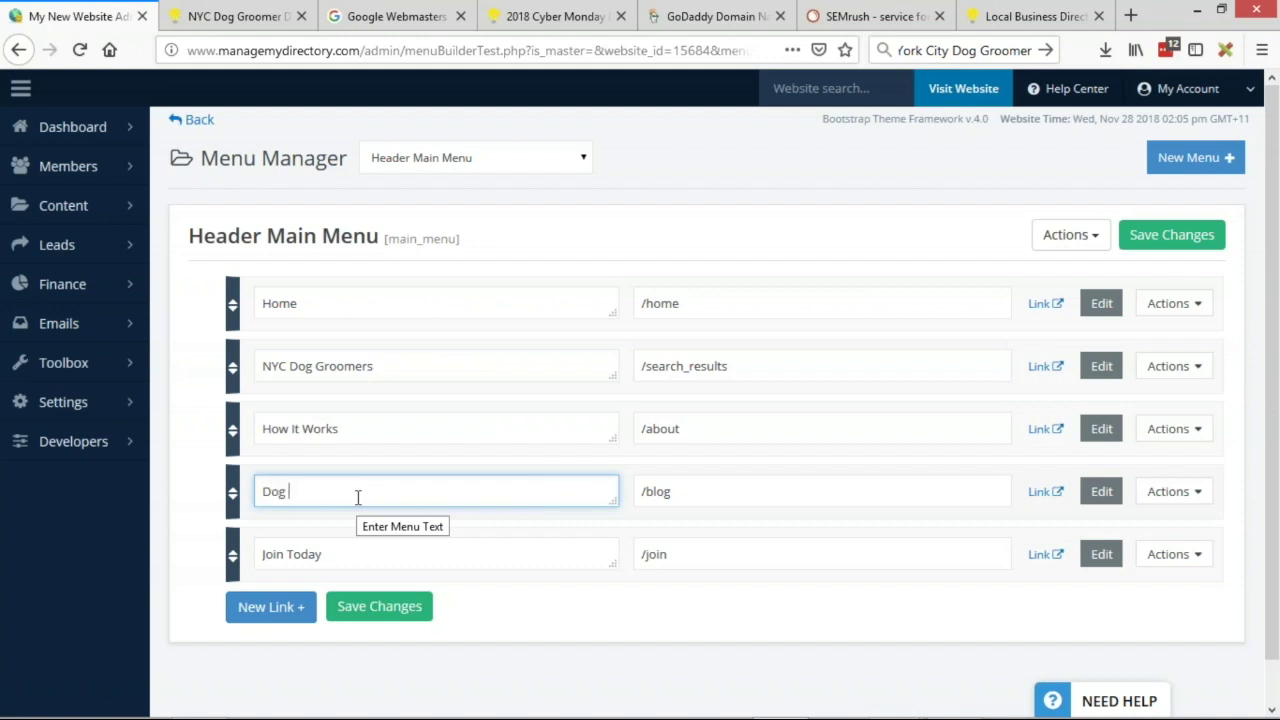
type("Grooming Tips")
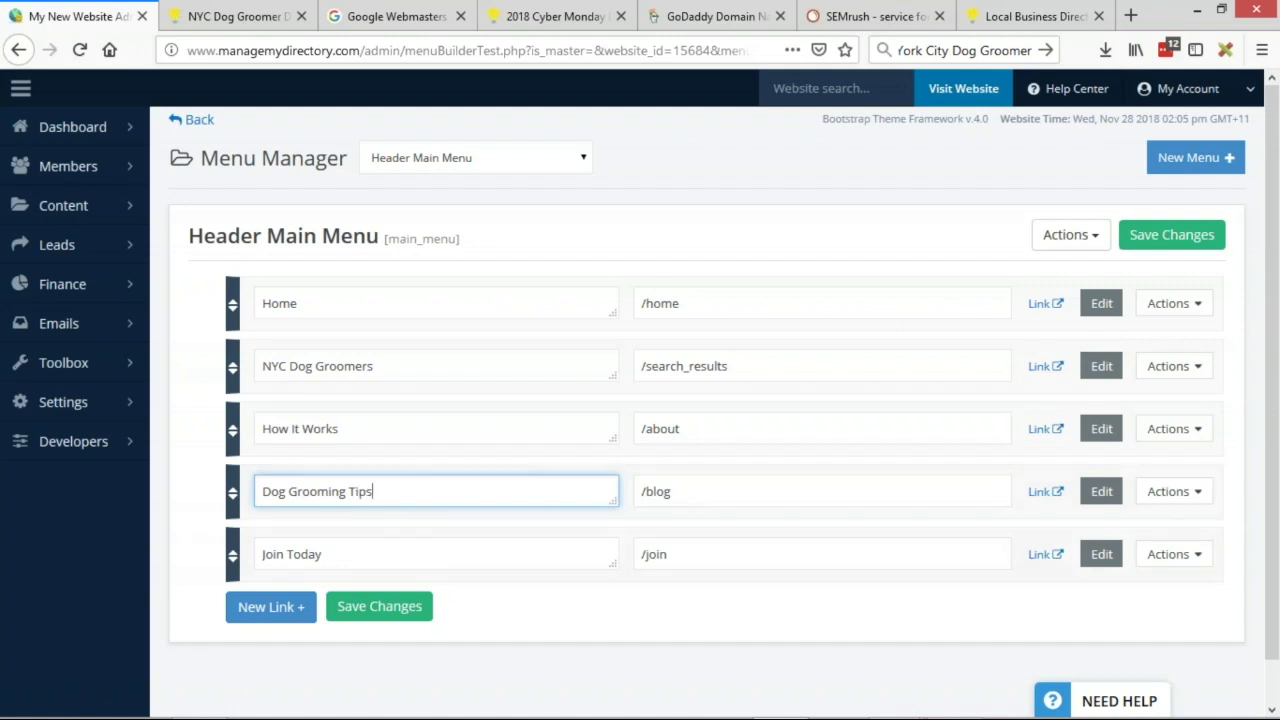
left_click(388, 607)
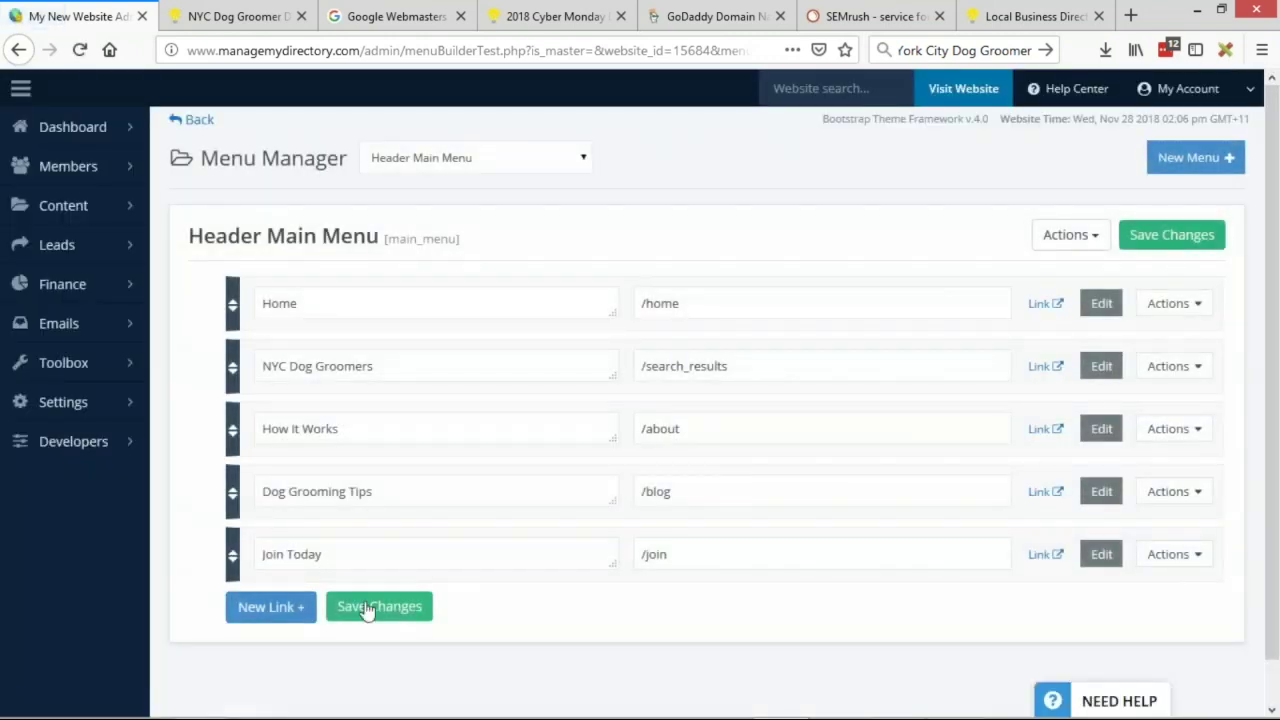
- Delete the Join Today item from the Header Main Menu and save the menu
scroll(1000, 546, "down", 1)
left_click(1170, 511)
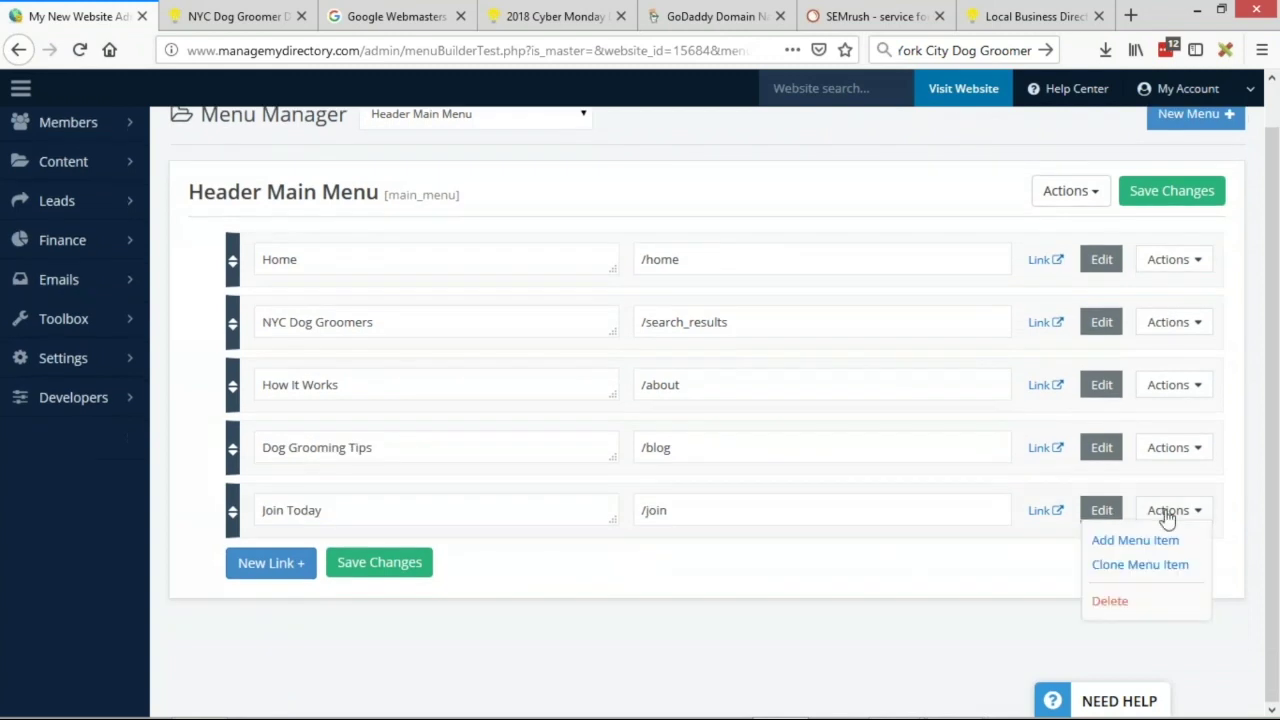
left_click(1112, 604)
left_click(700, 512)
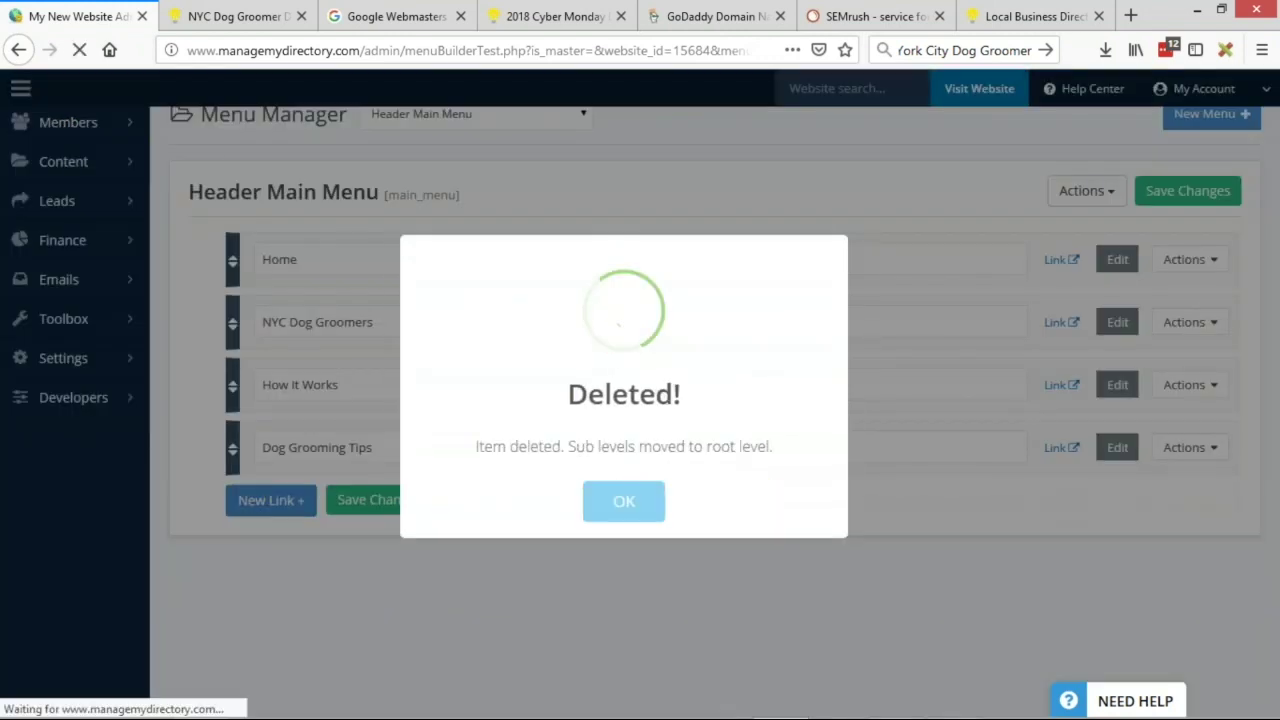
left_click(618, 510)
left_click(398, 505)
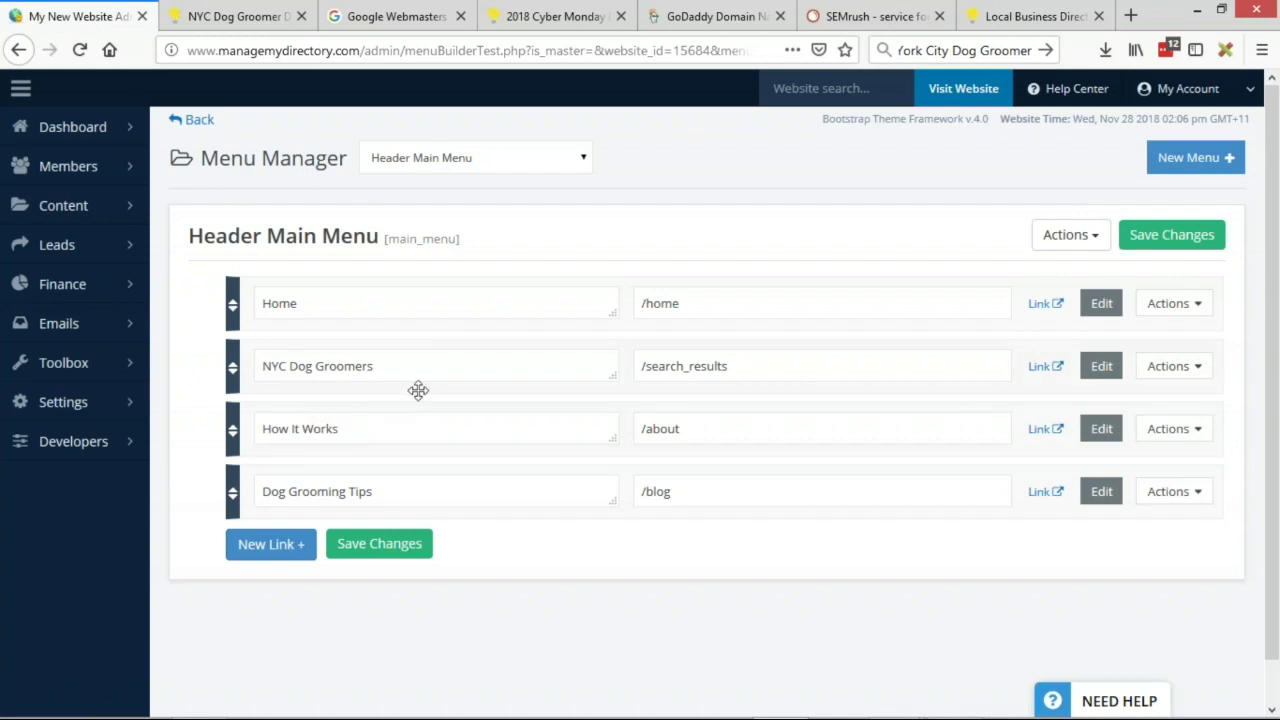
- Rename the /search_results item as "Best NYC Dog Groomers", save the menu and check the homepage navigation
left_click(266, 366)
type("Best")
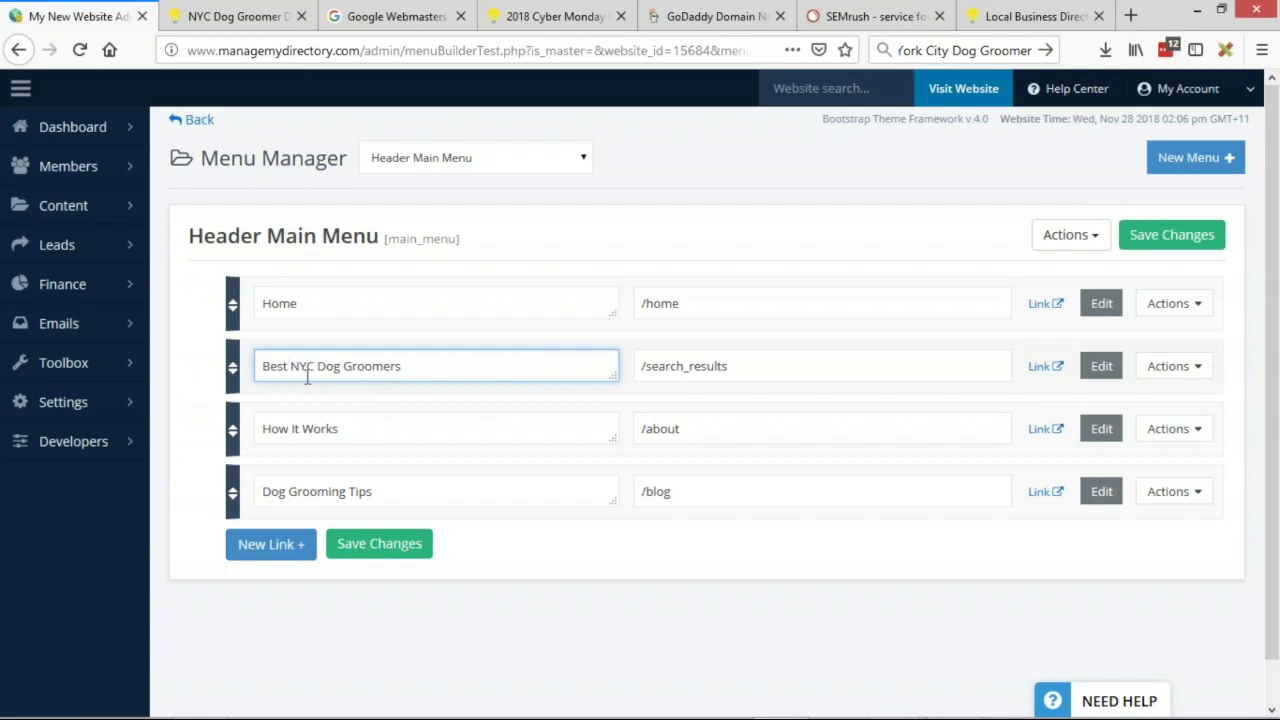
left_click(390, 546)
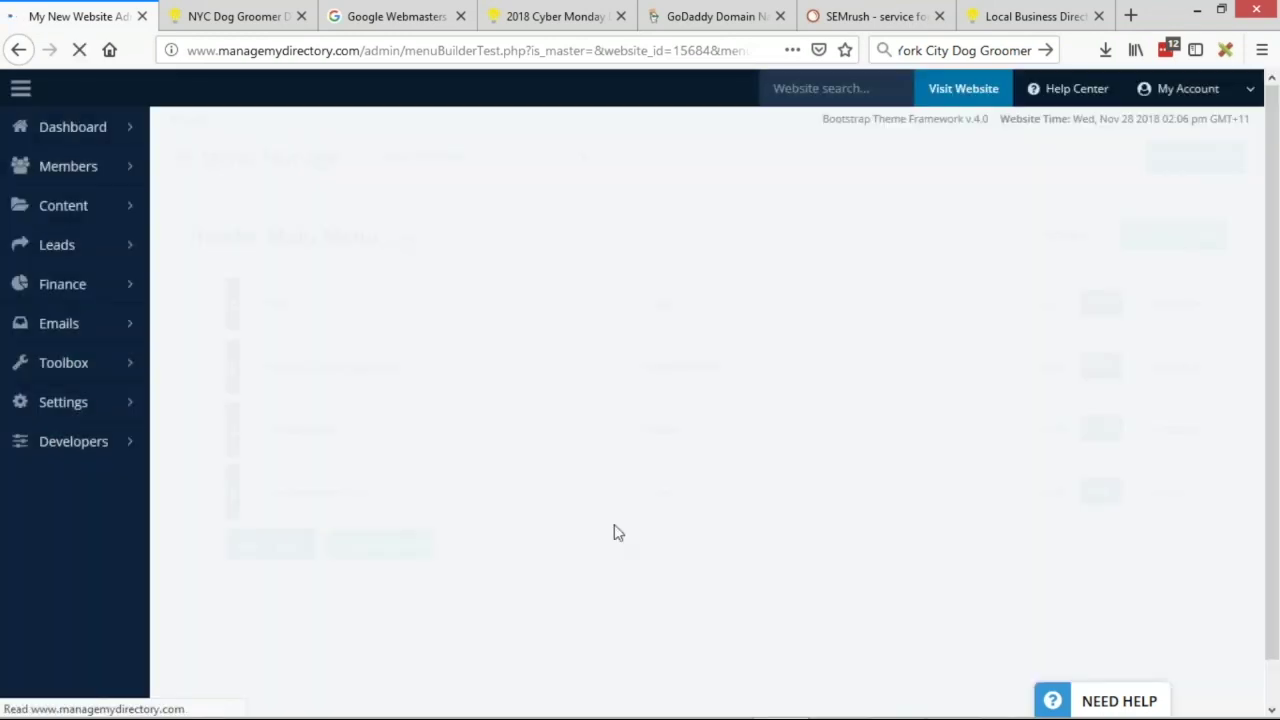
triple_click(314, 428)
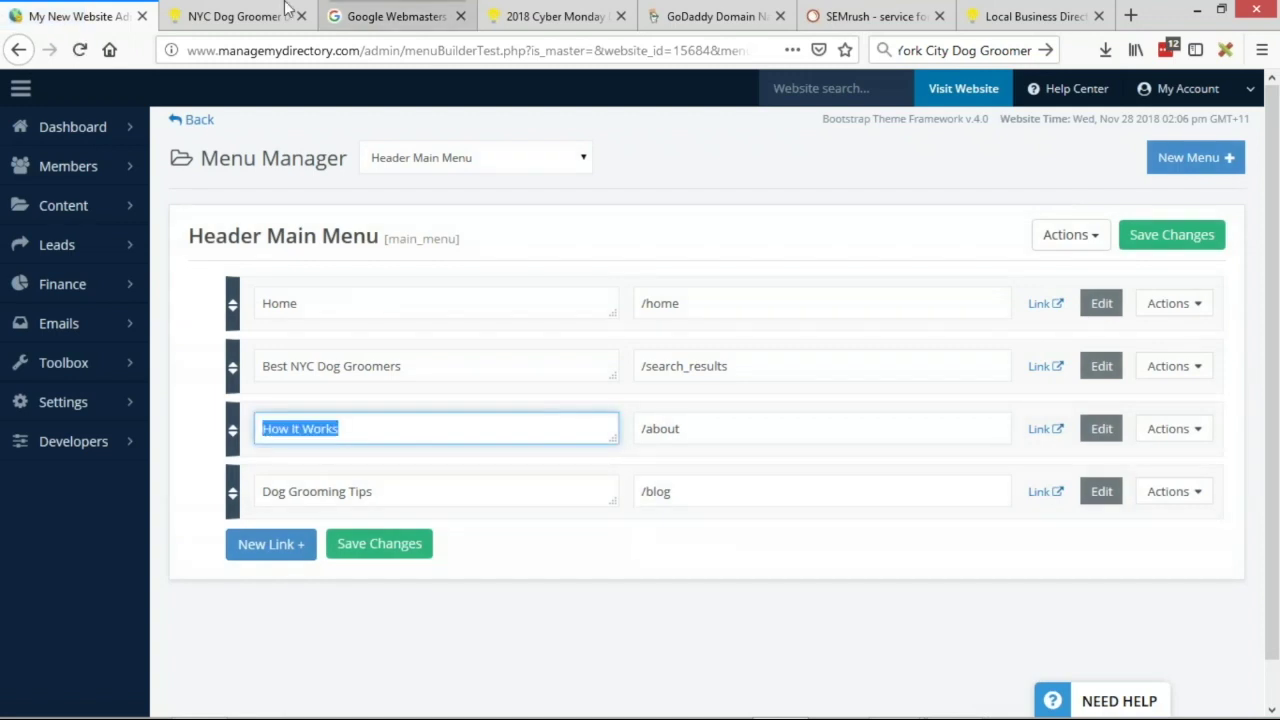
left_click(235, 16)
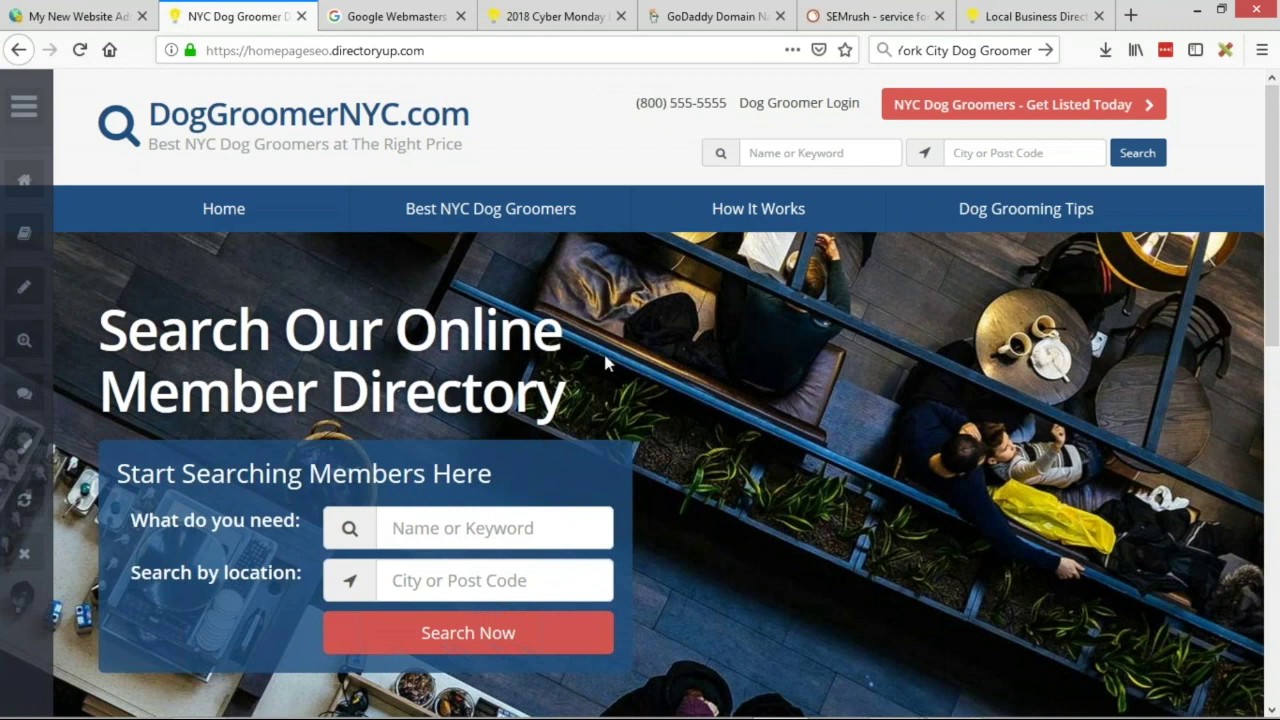
- Rename the How It Works item of the Header Main Menu as "Dog Grooming Promise" and save the menu
left_click(110, 16)
triple_click(348, 430)
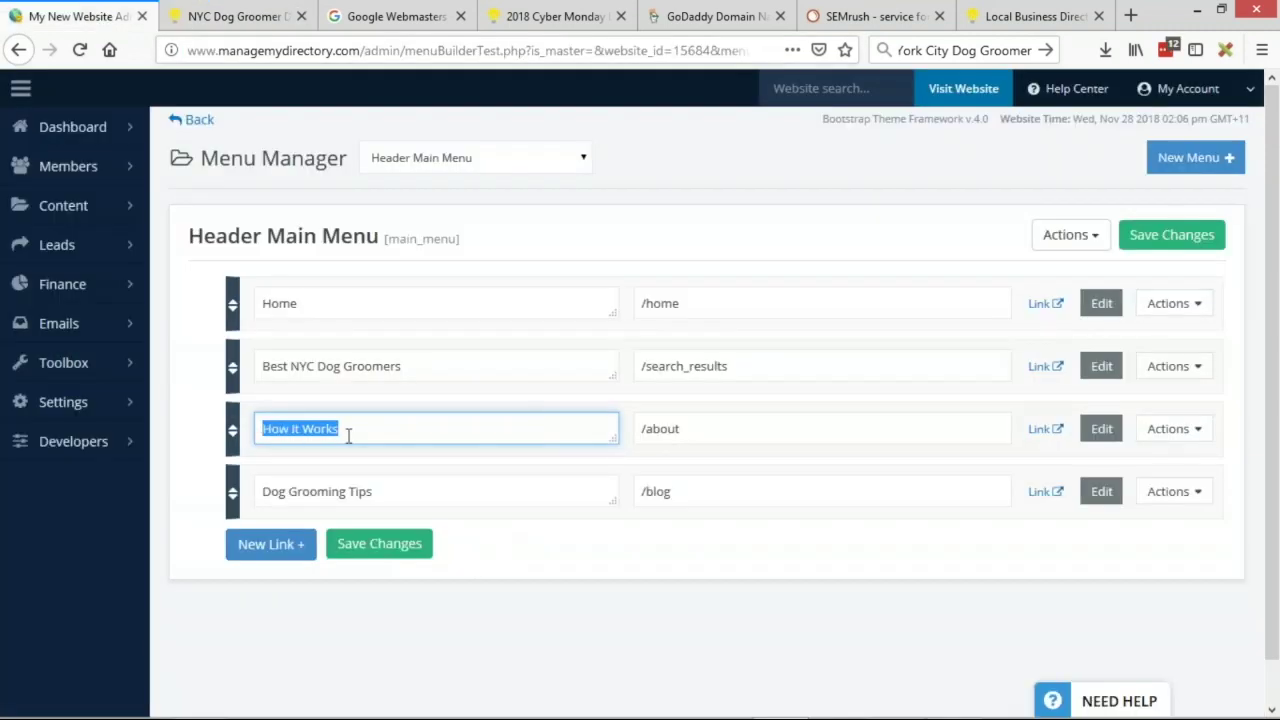
type("Dog Groomers")
key("BackSpace")
key("BackSpace")
key("BackSpace")
type("ing Promise")
left_click(380, 546)
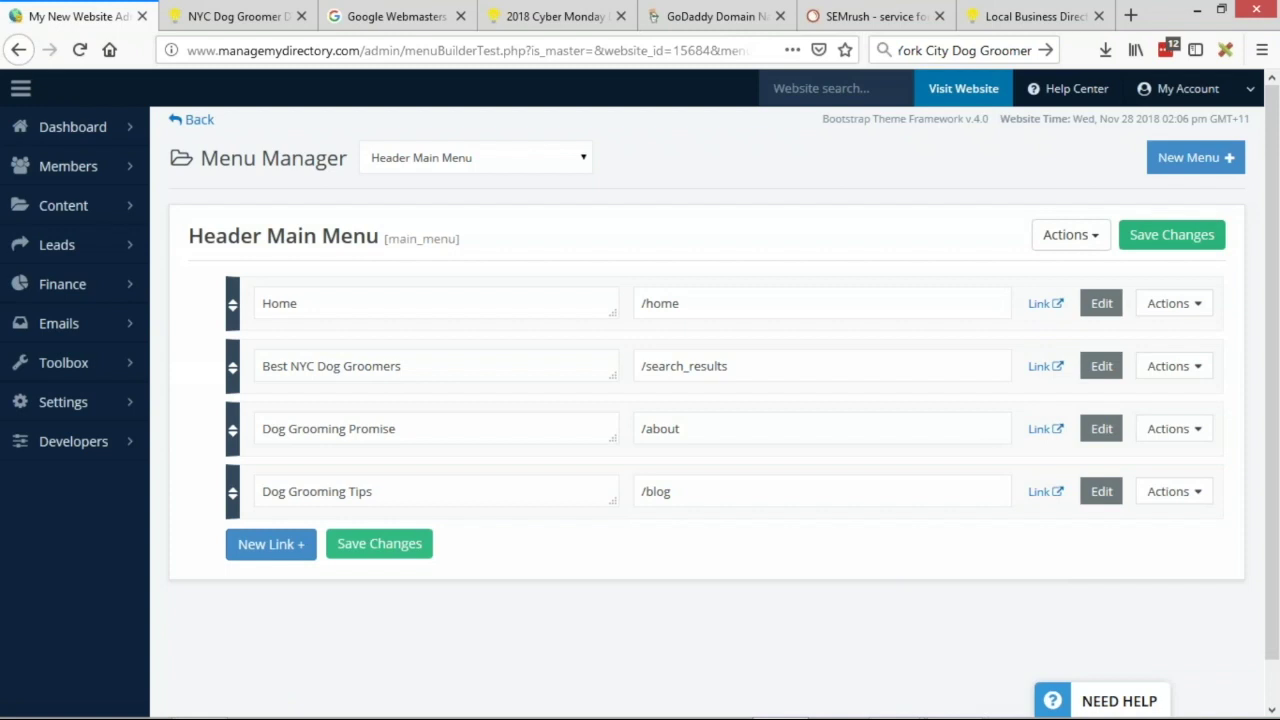
- Reload the homepage and check its main navigation against the saved Header Main Menu
mouse_move(73, 441)
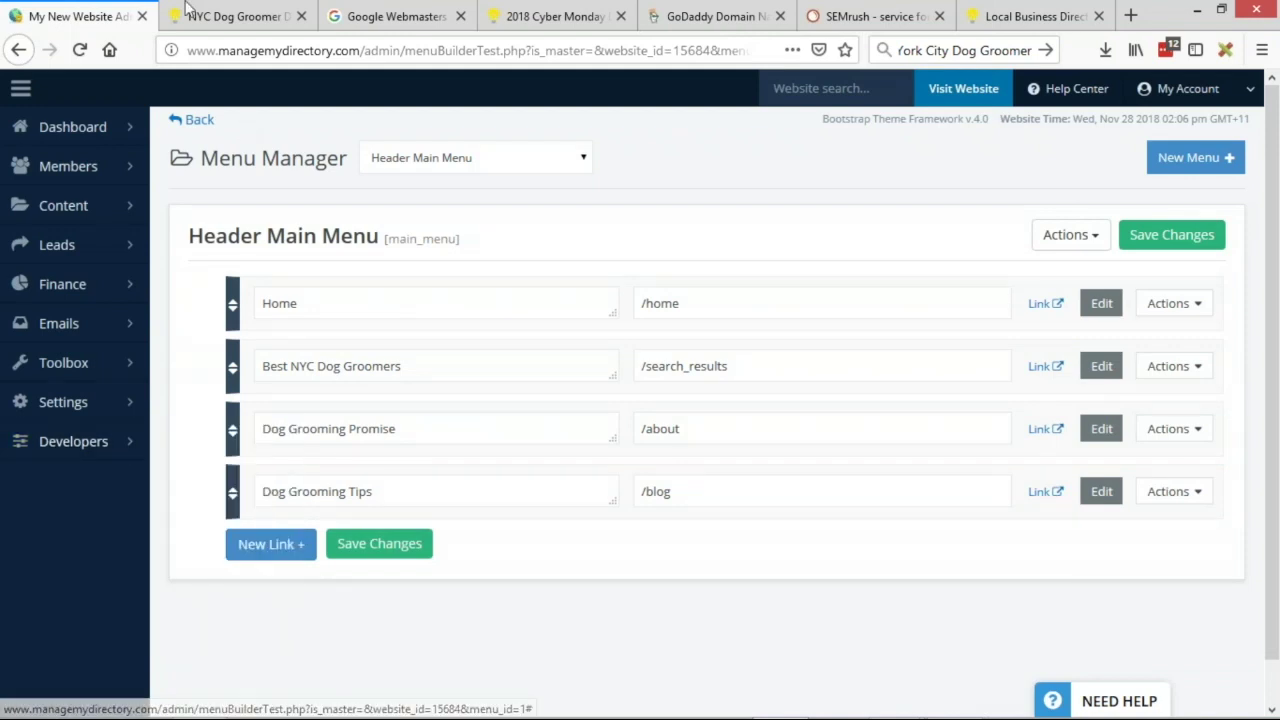
left_click(963, 88)
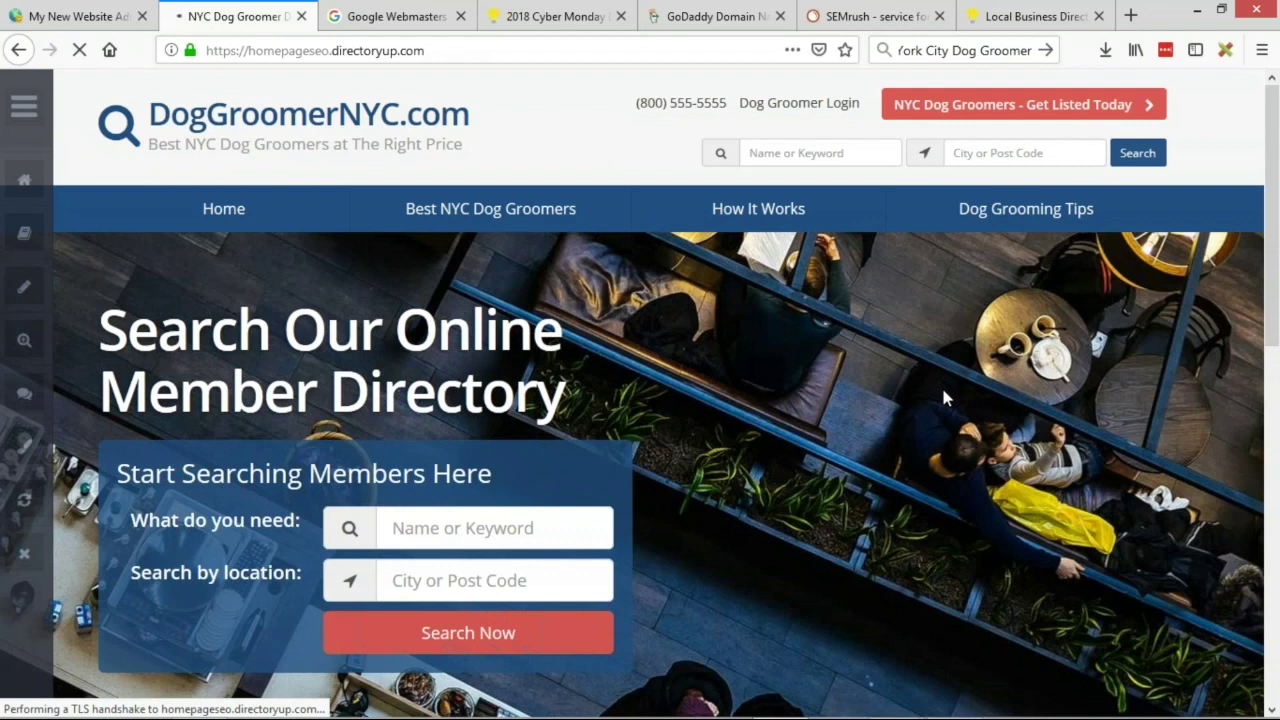
left_click(115, 10)
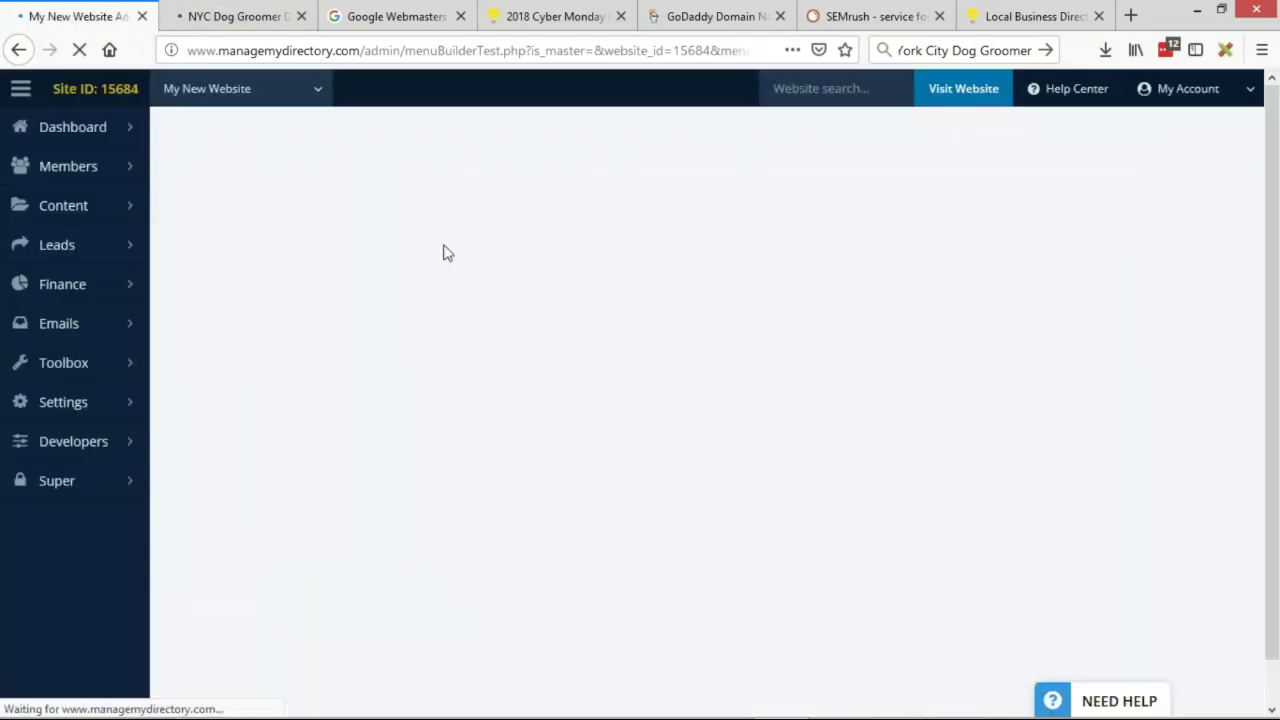
left_click(963, 88)
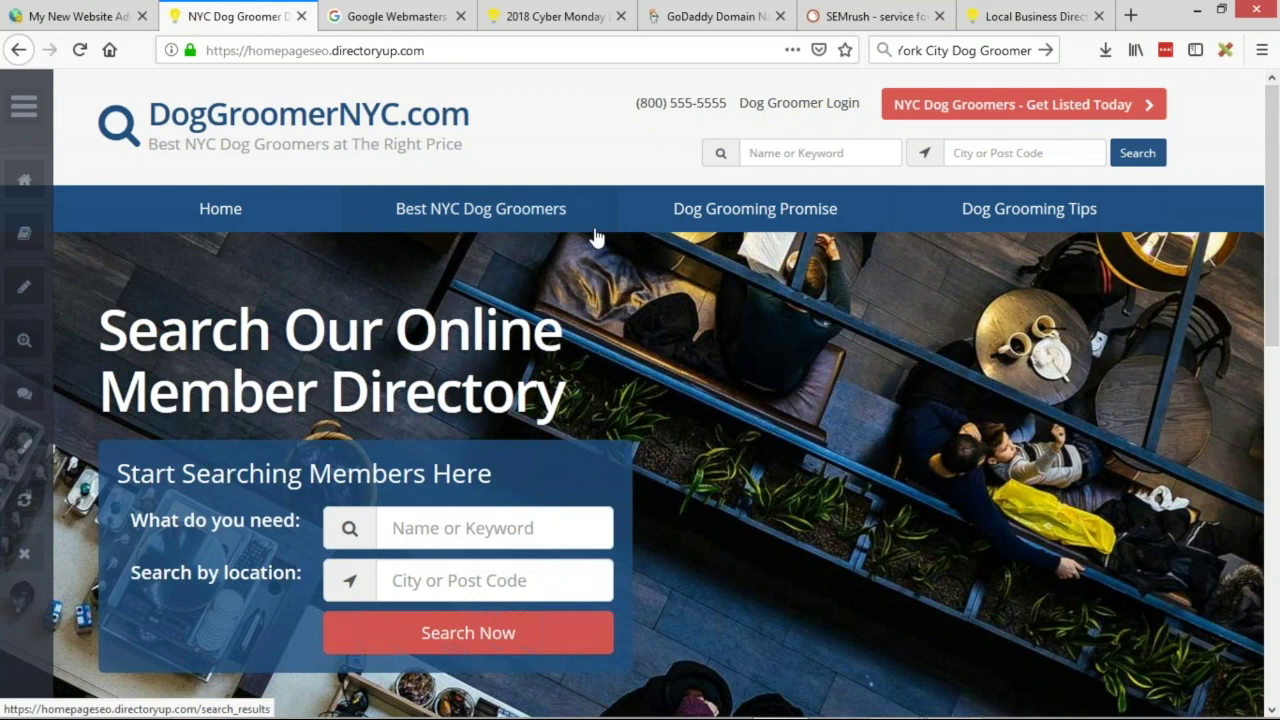
- Switch to the keyword list in Notepad and compare its dog grooming phrases with the homepage navigation, down to "mobile dog grooming nyc"
key("alt+Tab")
left_click(425, 365)
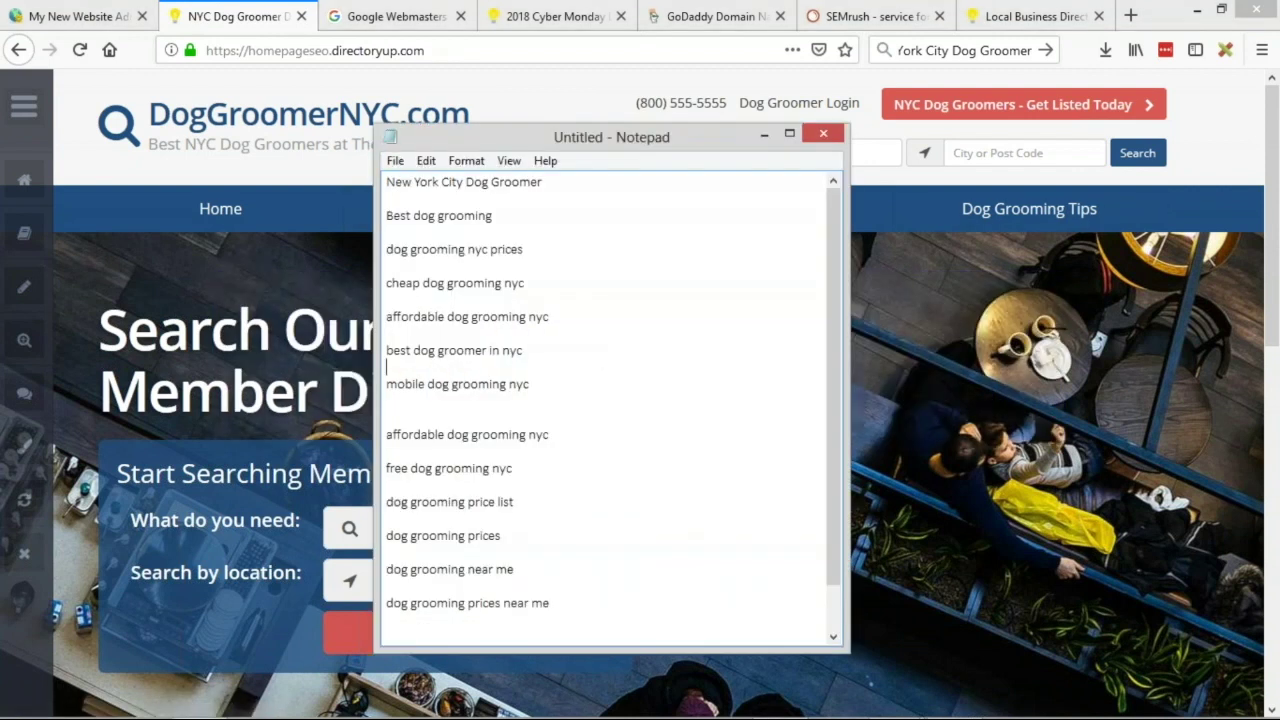
key("alt+Tab")
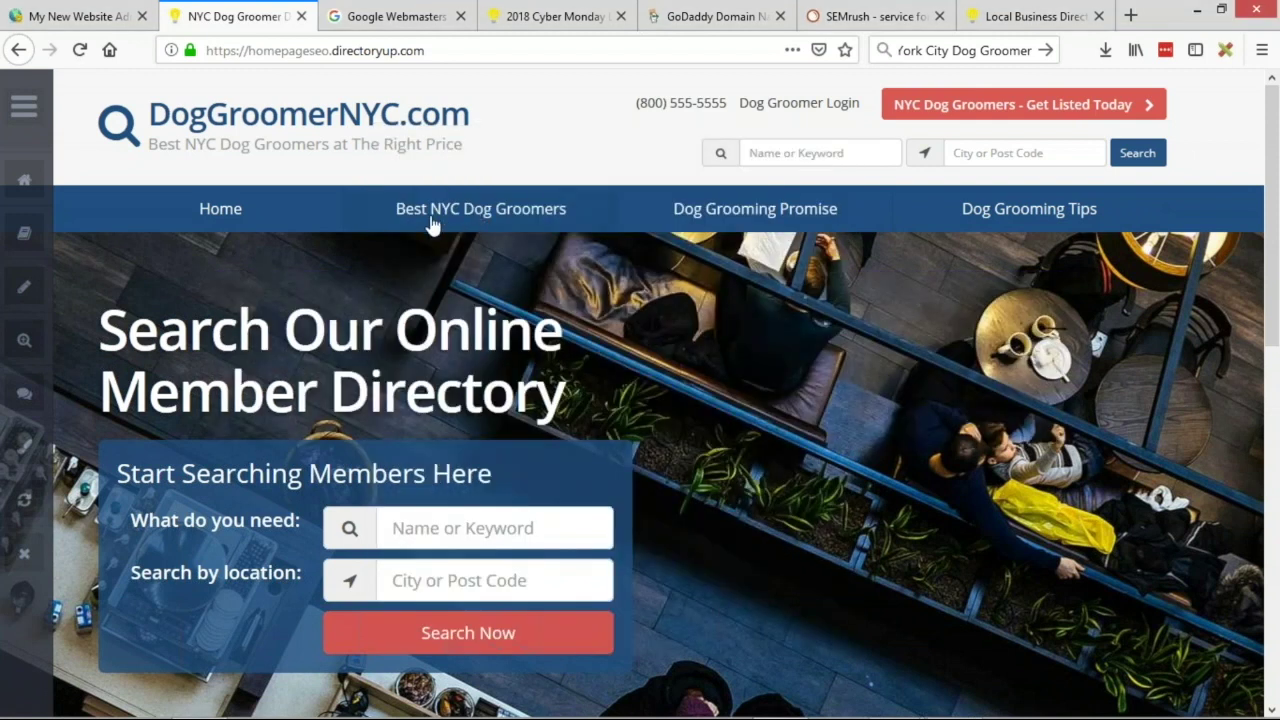
key("alt+Tab")
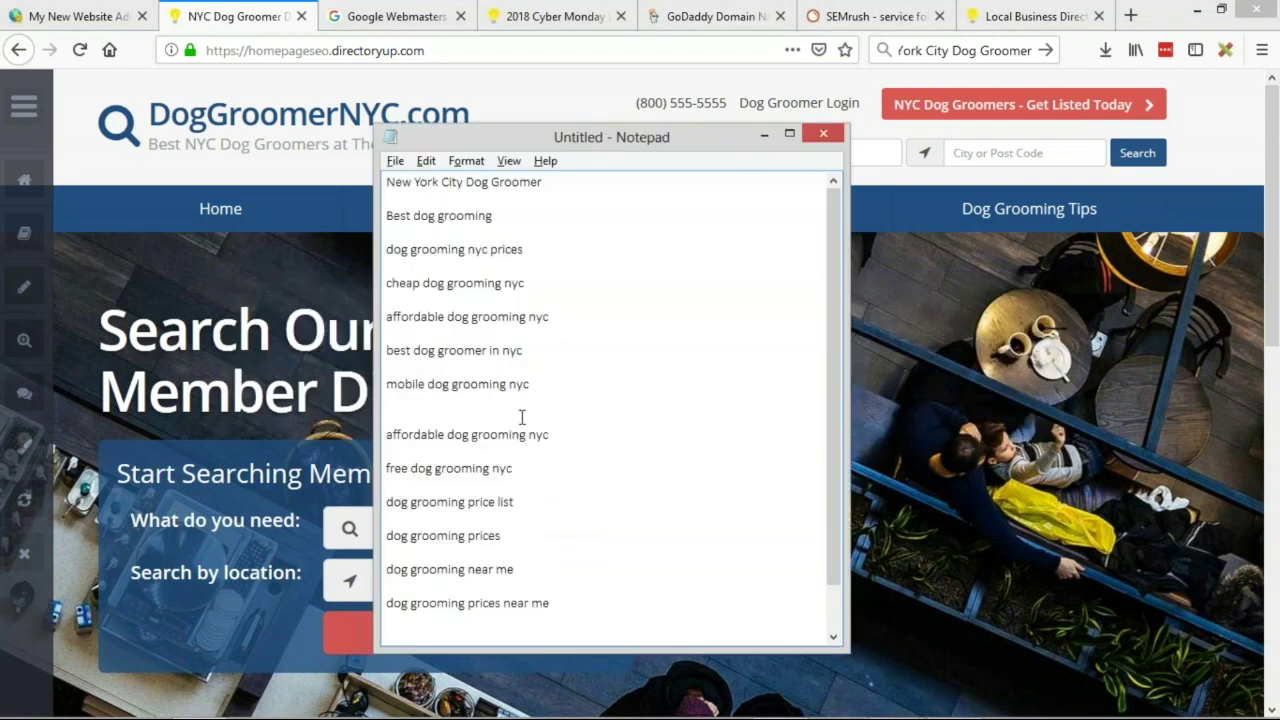
left_click(531, 354)
left_click_drag(386, 386, 569, 377)
left_click(616, 371)
left_click(401, 385, "shift")
- Open the Member Categories page from the website admin in a new tab and look through the top-level categories
left_click(78, 16)
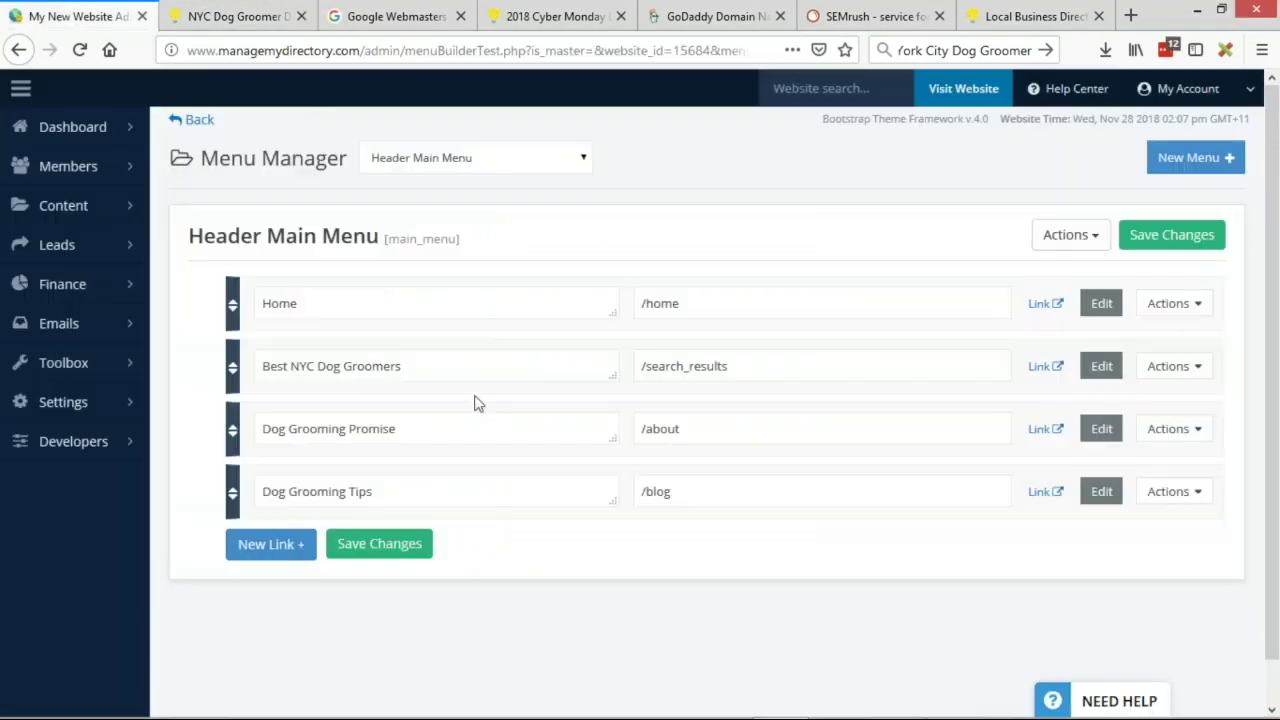
mouse_move(114, 169)
left_click(229, 186)
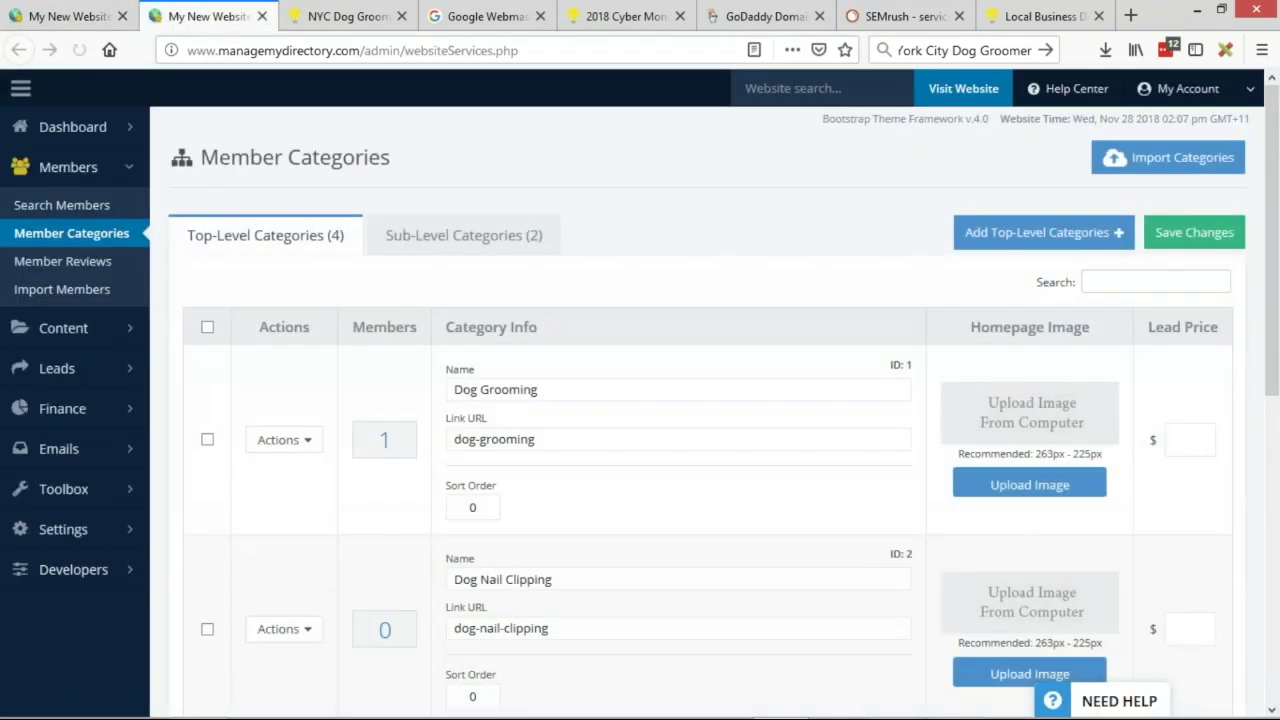
scroll(669, 490, "down", 1)
scroll(669, 490, "down", 3)
scroll(560, 350, "up", 3)
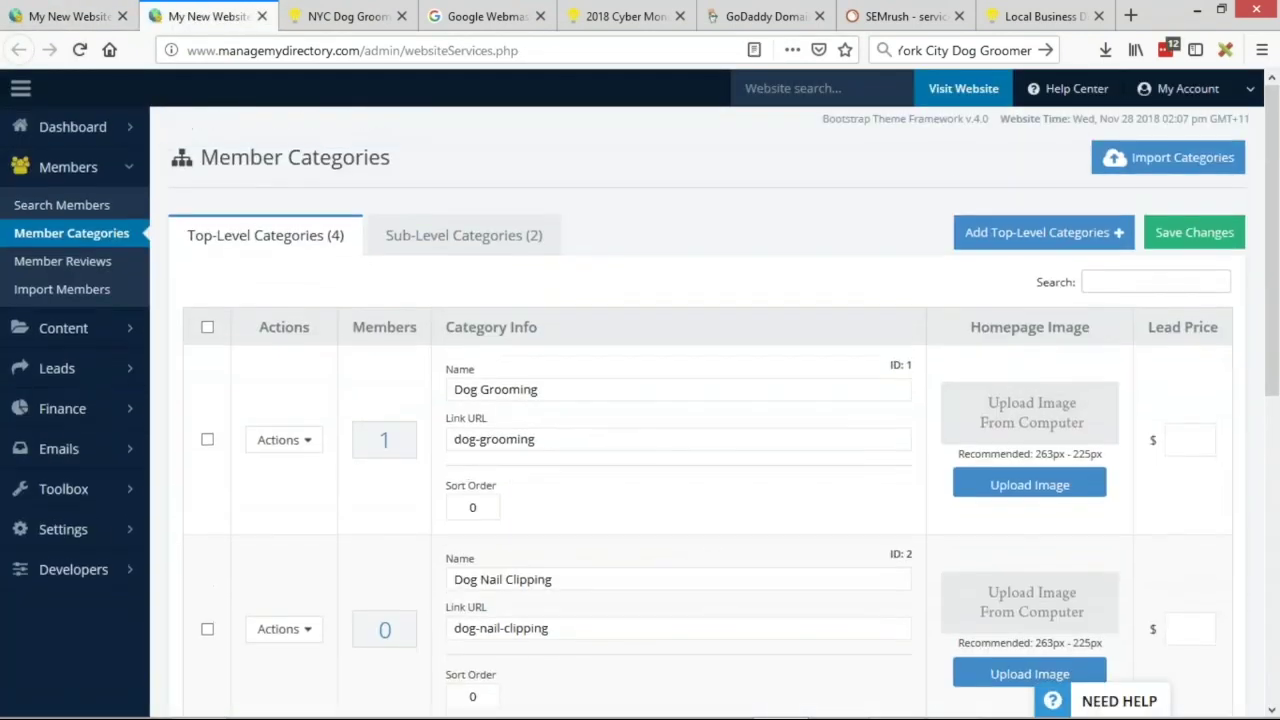
- Review the existing top-level categories, and copy "mobile dog grooming" from the keyword list in Notepad
scroll(465, 220, "down", 3)
scroll(465, 220, "down", 10)
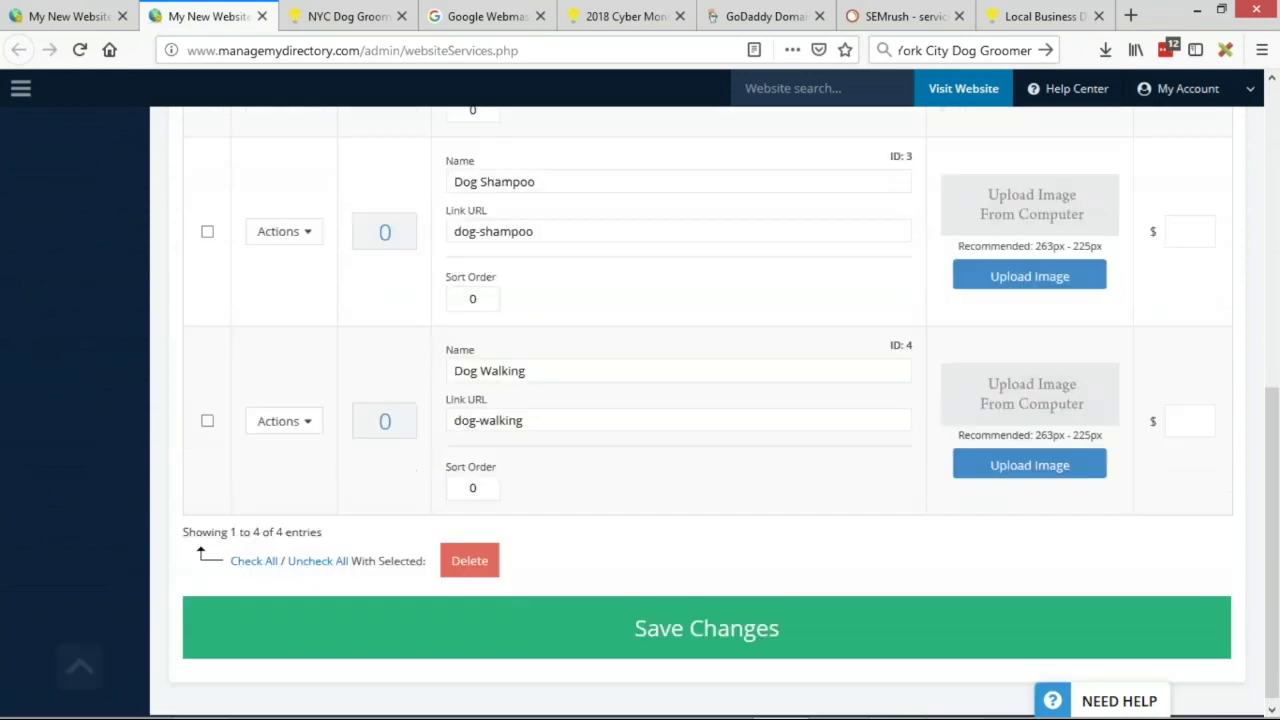
scroll(519, 357, "up", 3)
scroll(549, 406, "up", 5)
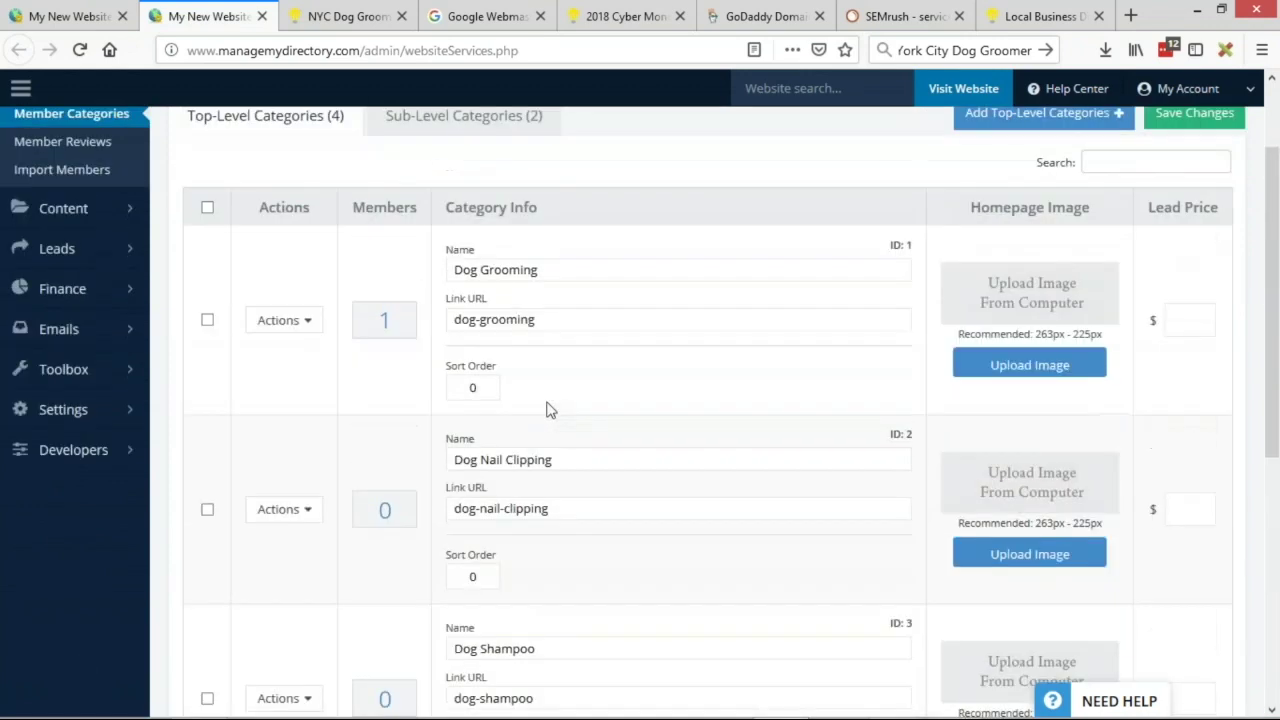
scroll(566, 343, "down", 10)
key("alt+Tab")
left_click(392, 376)
left_click_drag(386, 385, 508, 384)
key("ctrl+c")
key("alt+Tab")
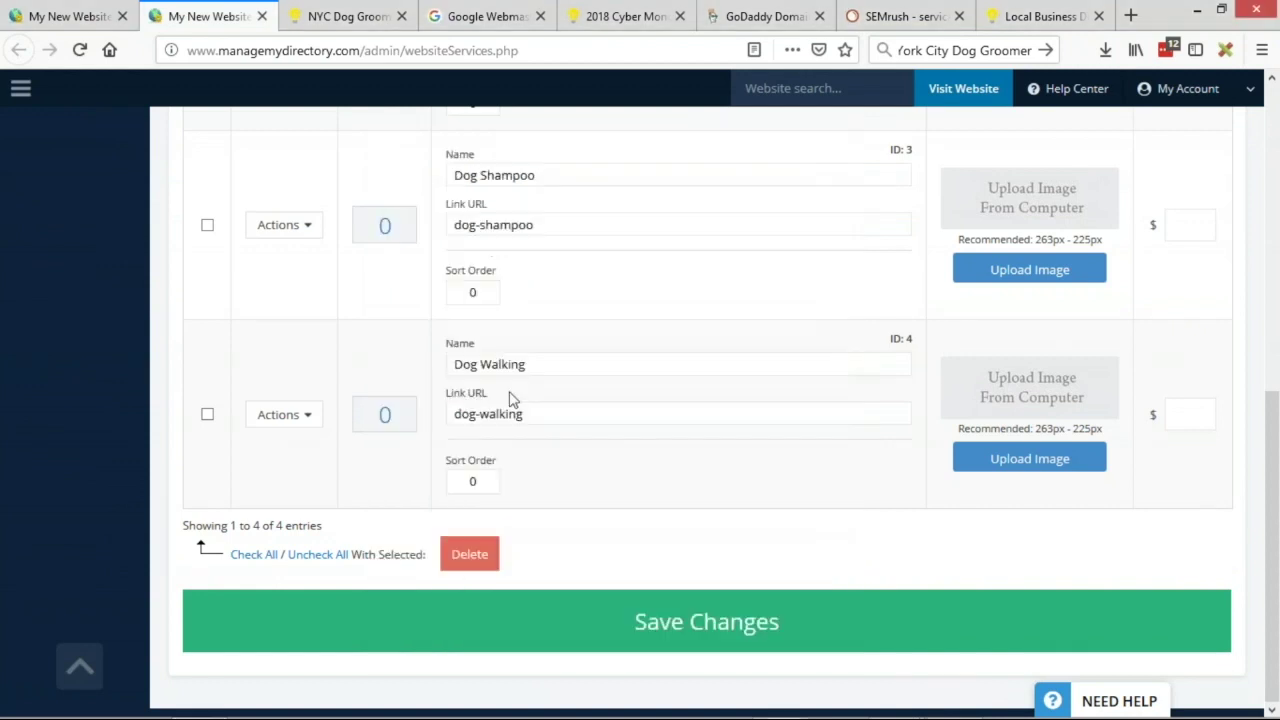
- Begin adding a top-level member category and enter "Mobile Dog Grooming NYC" as its name
scroll(529, 406, "up", 5)
left_click(1003, 208)
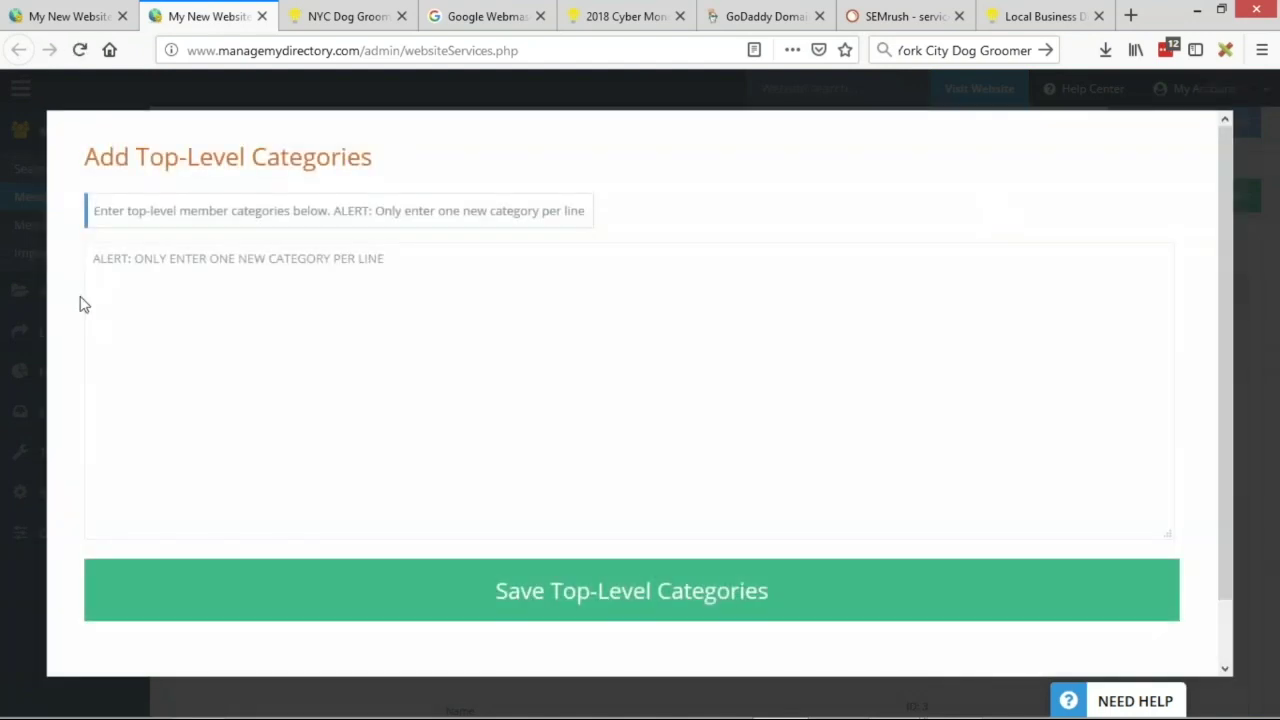
left_click(100, 252)
key("ctrl+v")
left_click_drag(101, 252, 91, 257)
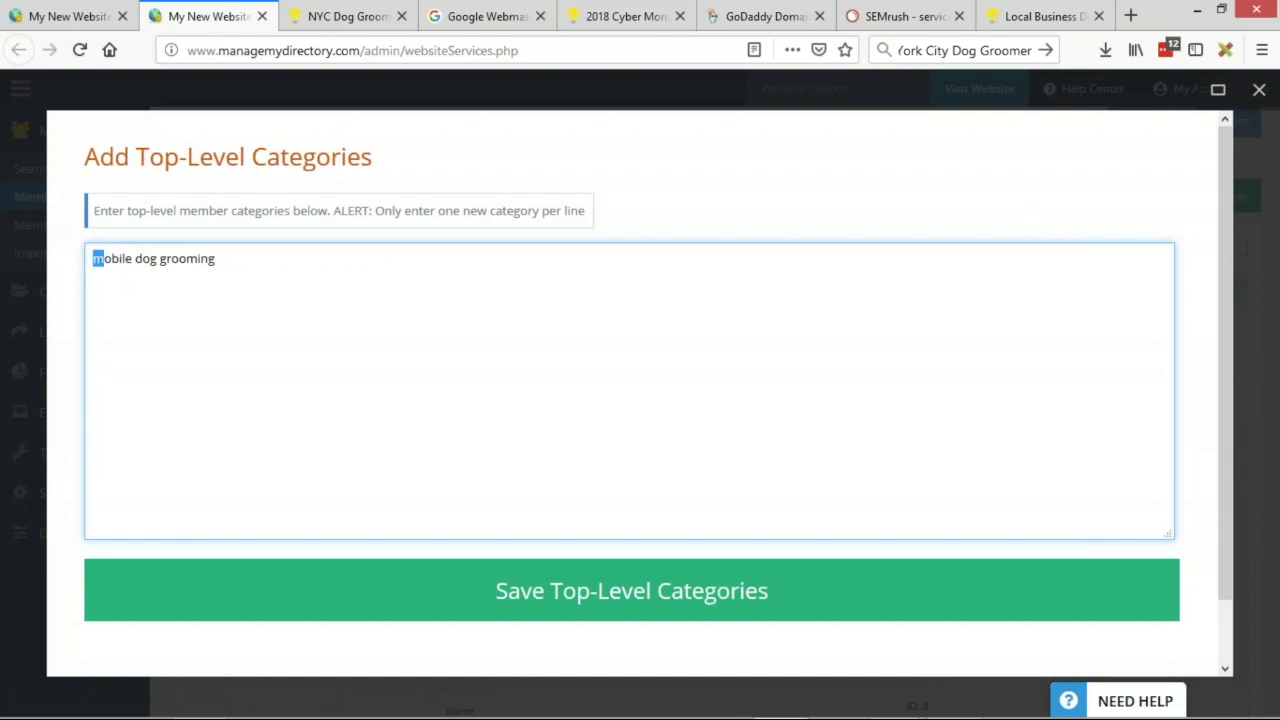
type("M")
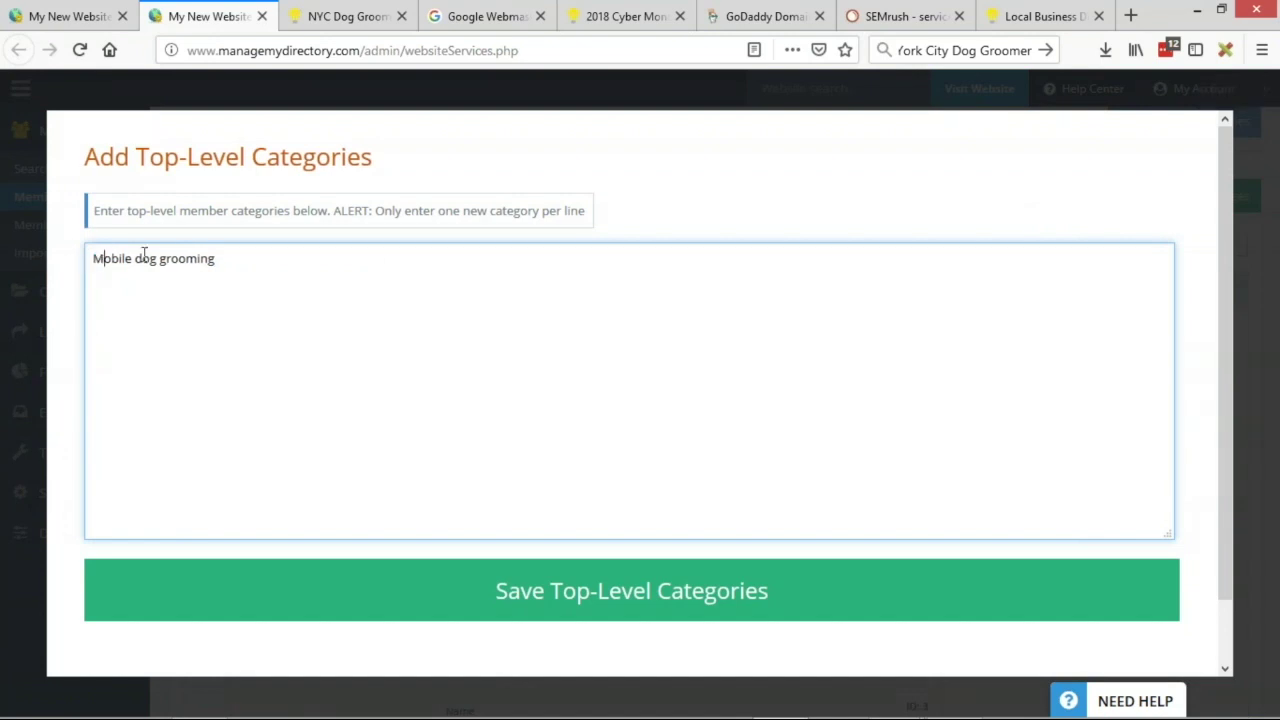
left_click_drag(142, 252, 165, 262)
type("Dog G")
type("NYC")
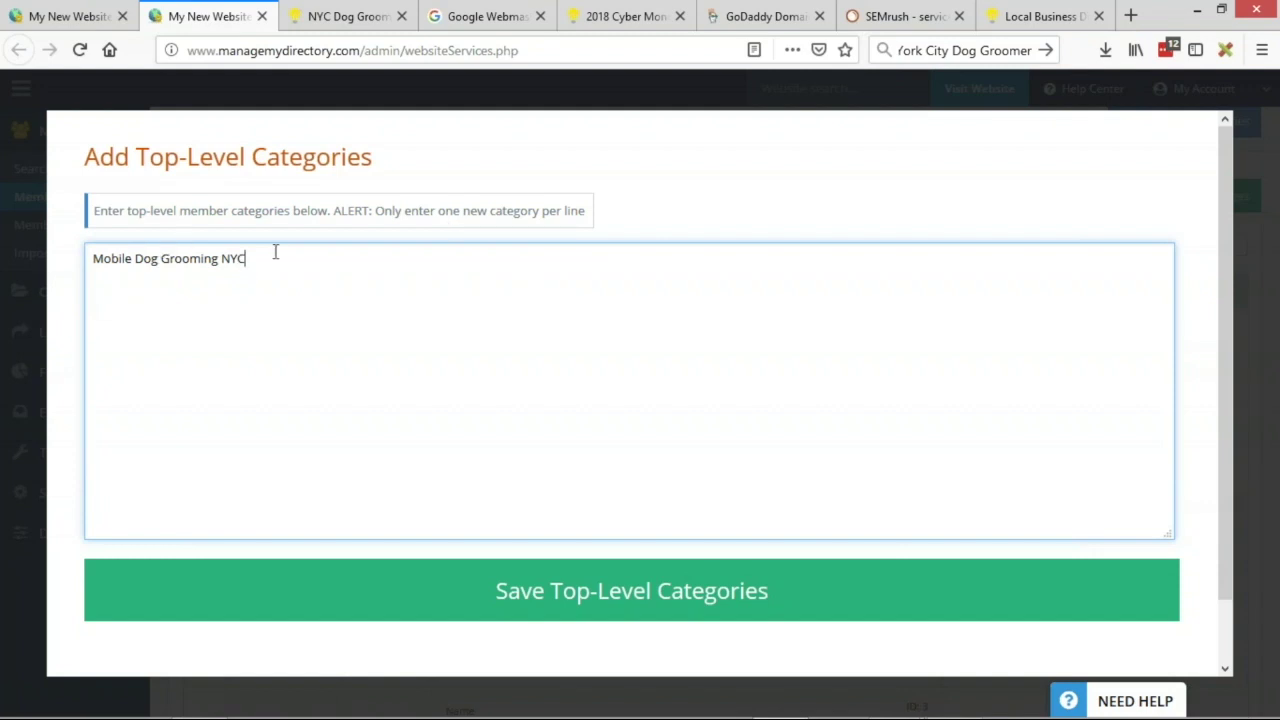
- Shorten the new category name to "Mobile Dog Grooming" and save the top-level categories
left_click(221, 258)
key("shift+End")
key("Delete")
left_click_drag(223, 258, 82, 248)
left_click(607, 592)
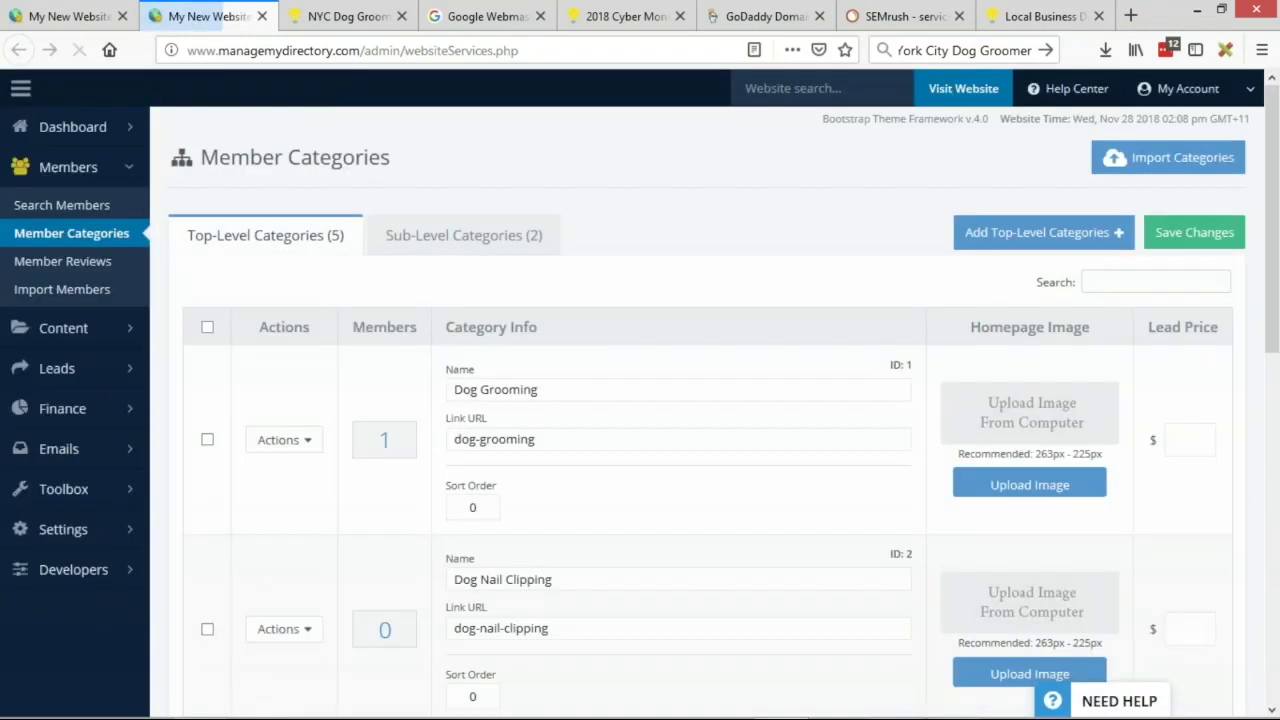
- Reload the Member Categories page, locate the Mobile Dog Grooming category and open its live page
scroll(636, 386, "down", 1)
scroll(636, 386, "up", 1)
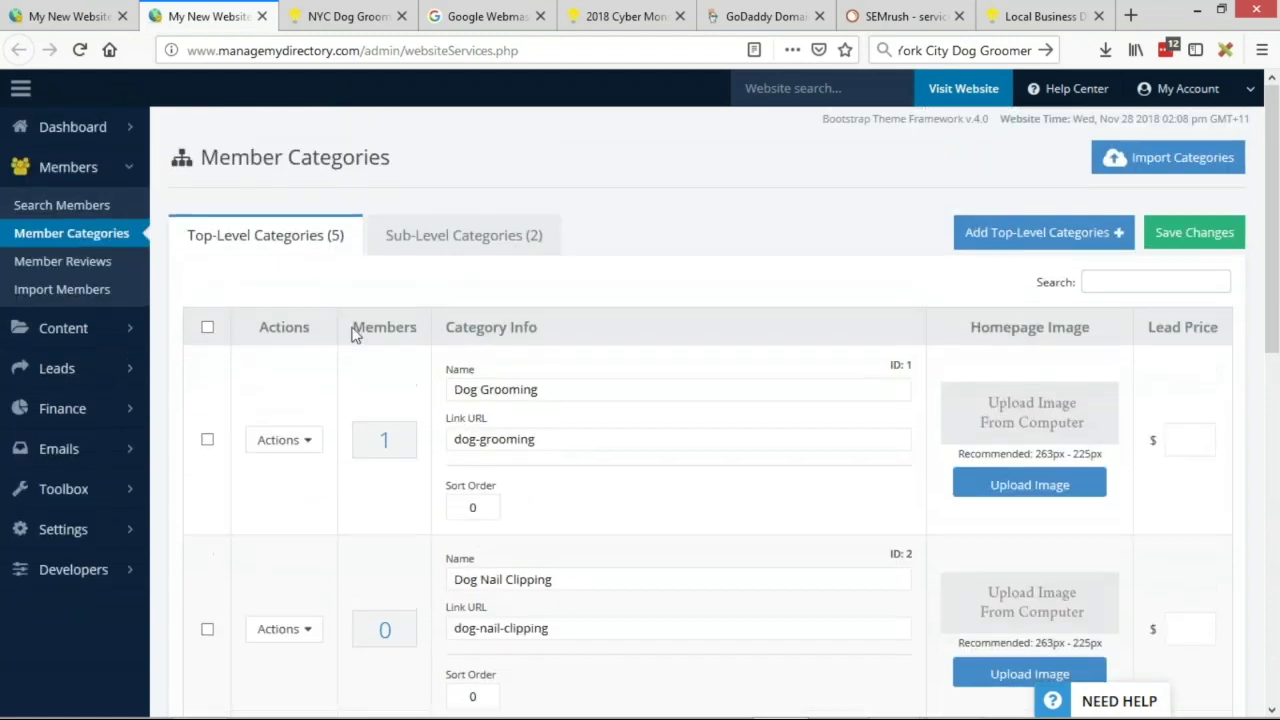
left_click(88, 238)
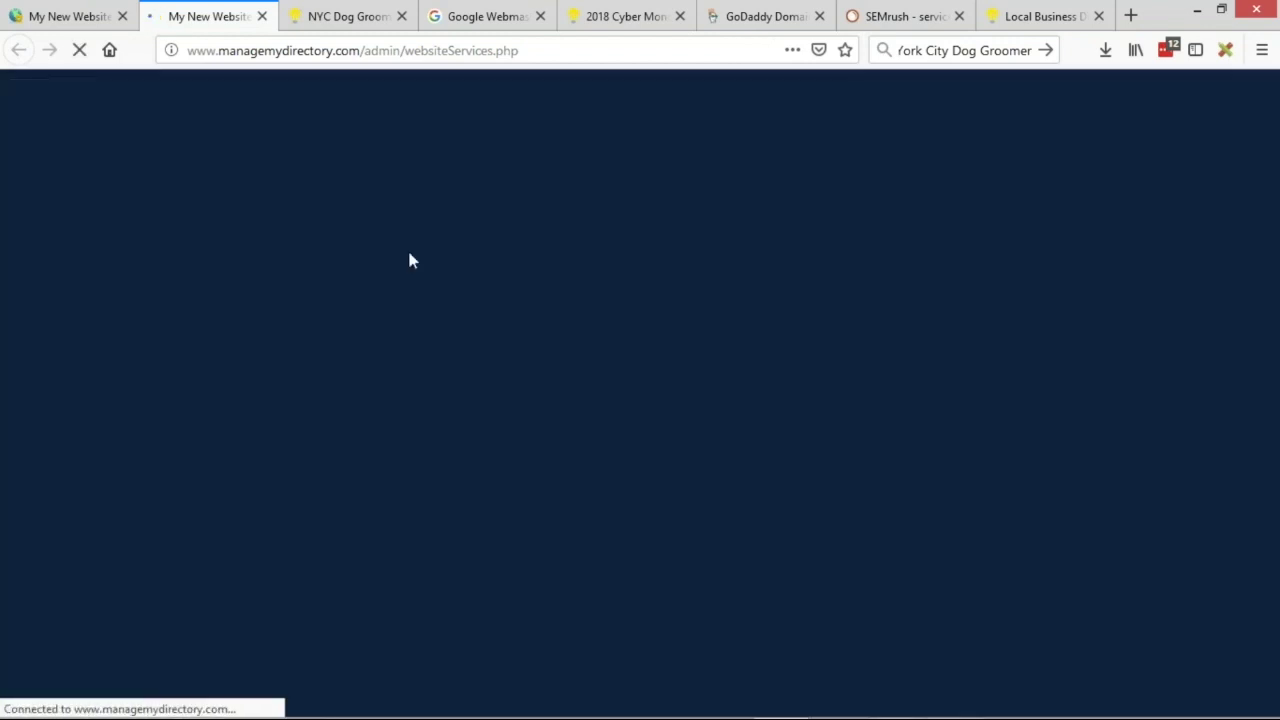
scroll(477, 300, "down", 3)
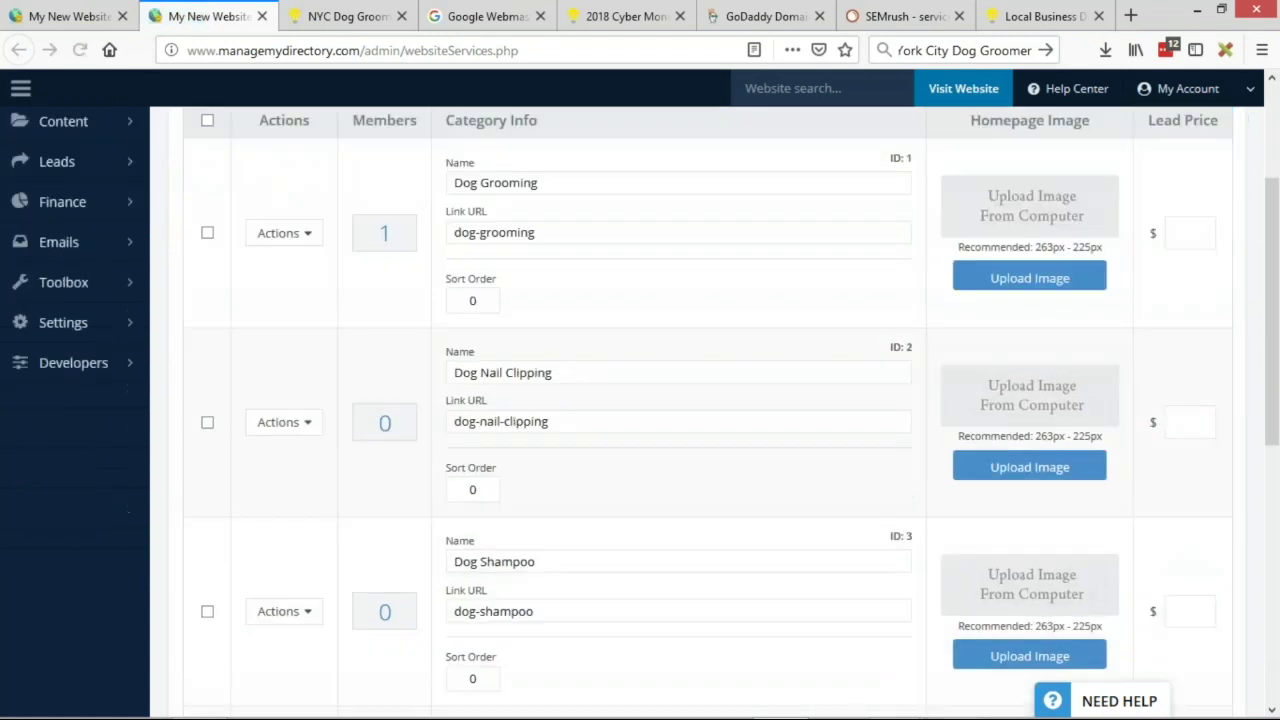
scroll(500, 394, "down", 8)
left_click(455, 364)
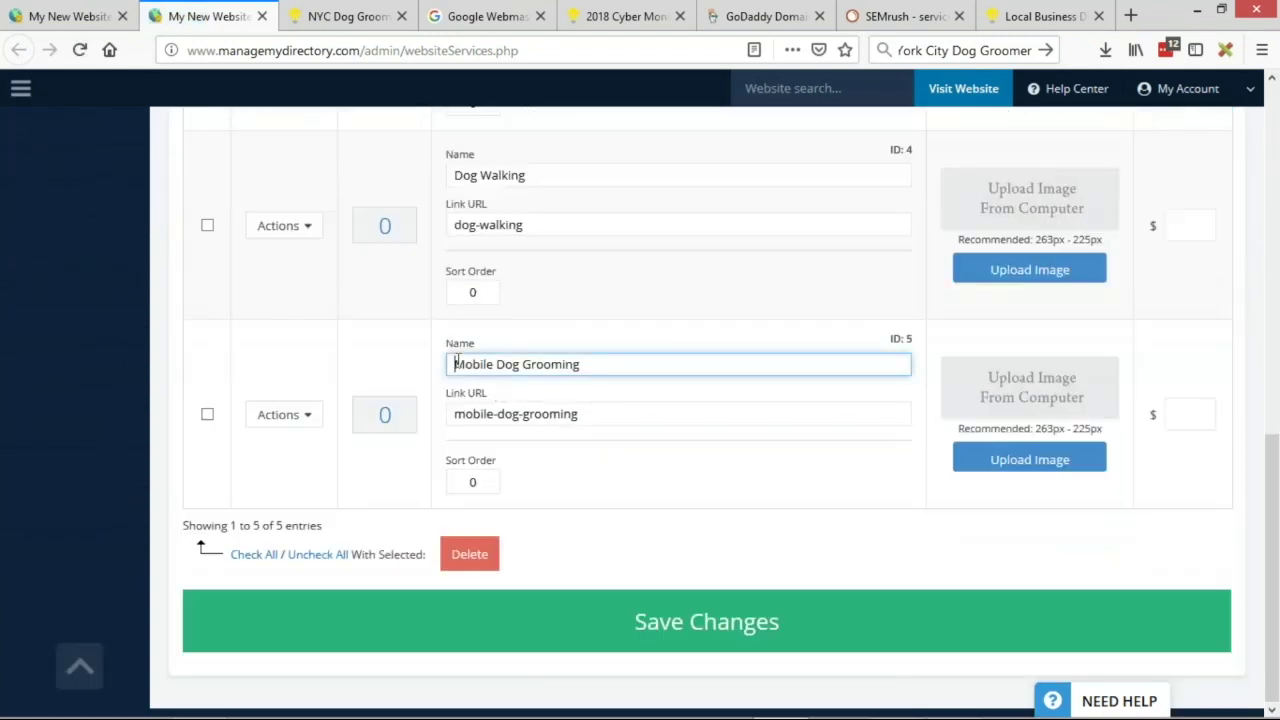
left_click_drag(455, 364, 596, 364)
left_click(290, 414)
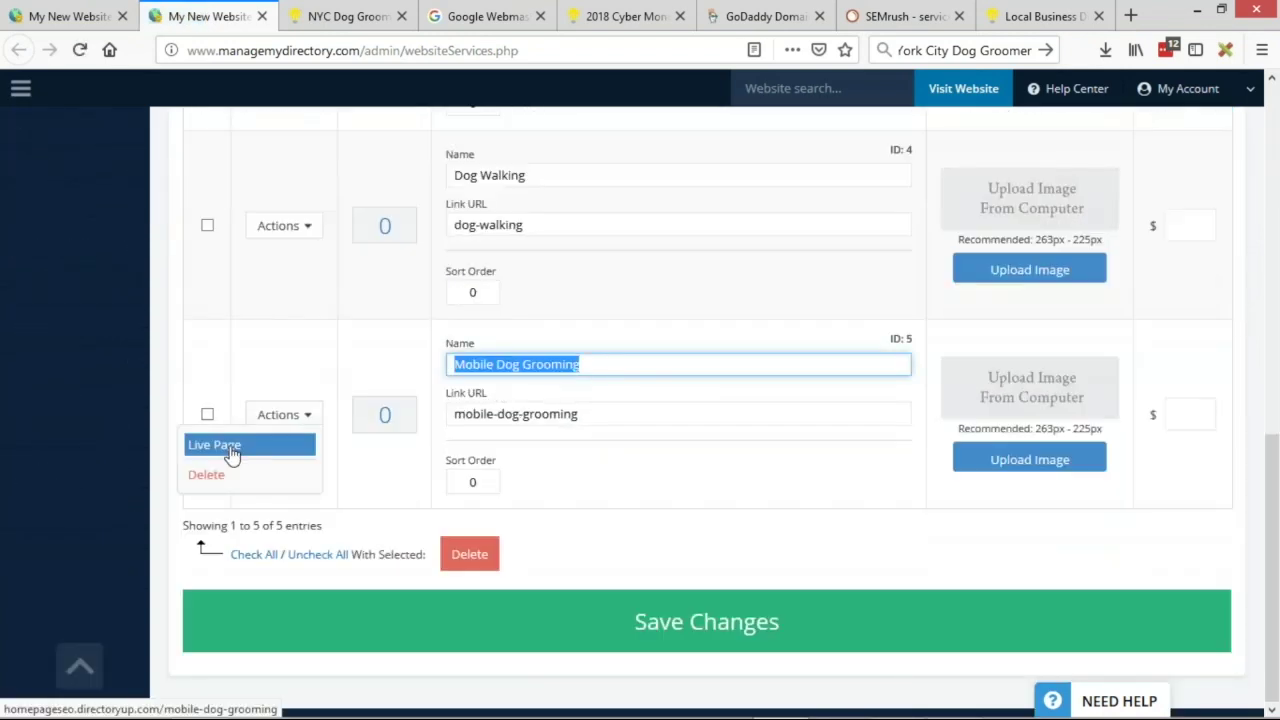
left_click(230, 447)
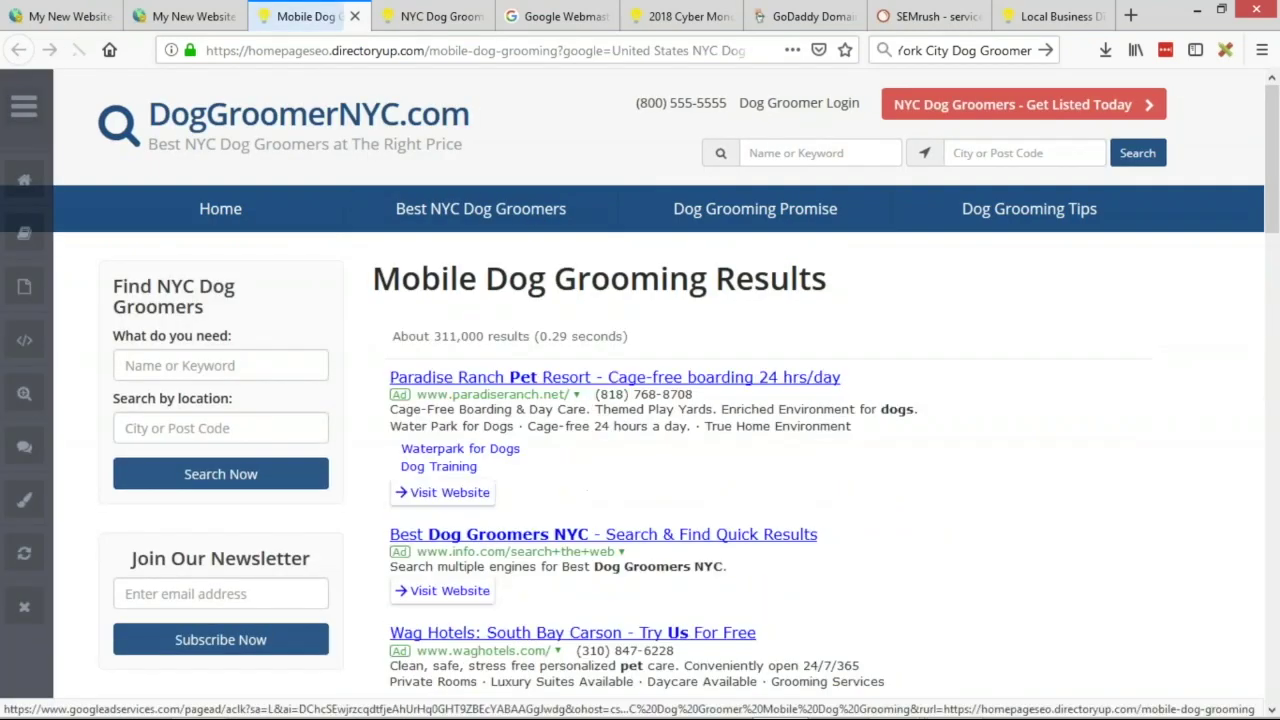
- Look over the live Mobile Dog Grooming page and copy the "/mobile-dog-grooming" part of its address
scroll(590, 514, "down", 5)
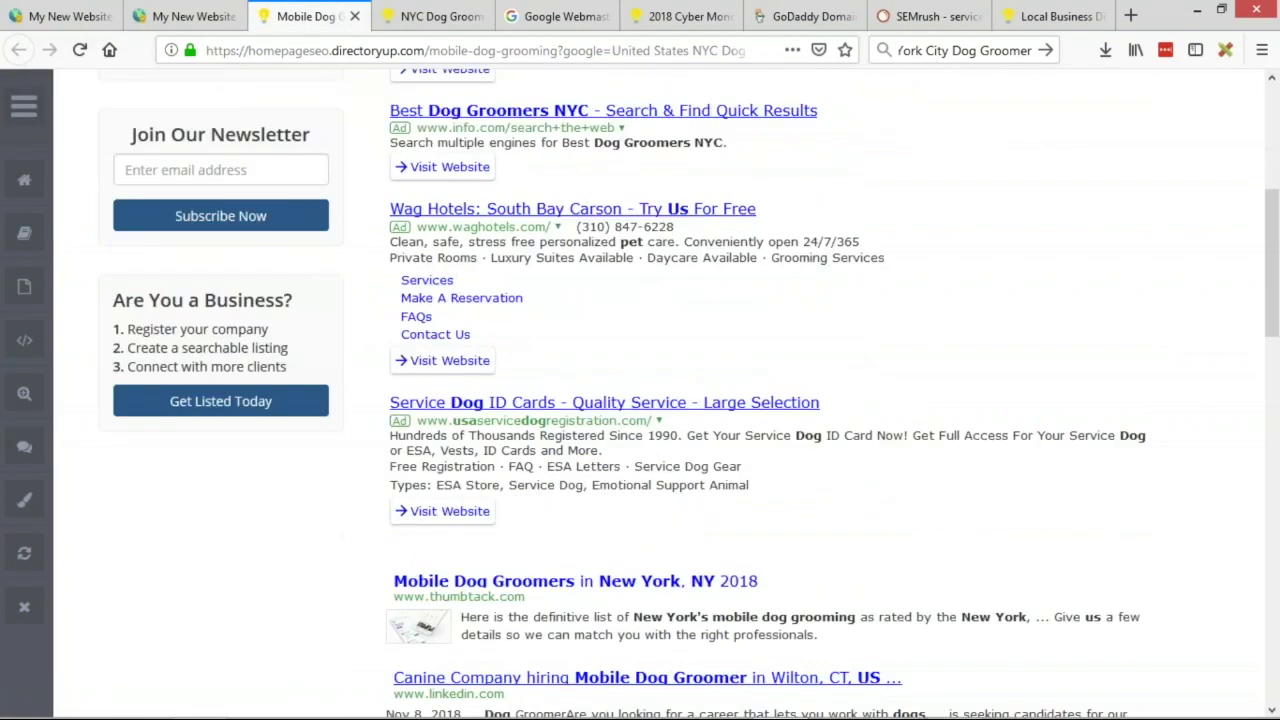
scroll(640, 400, "up", 5)
left_click_drag(427, 50, 557, 50)
key("ctrl+c")
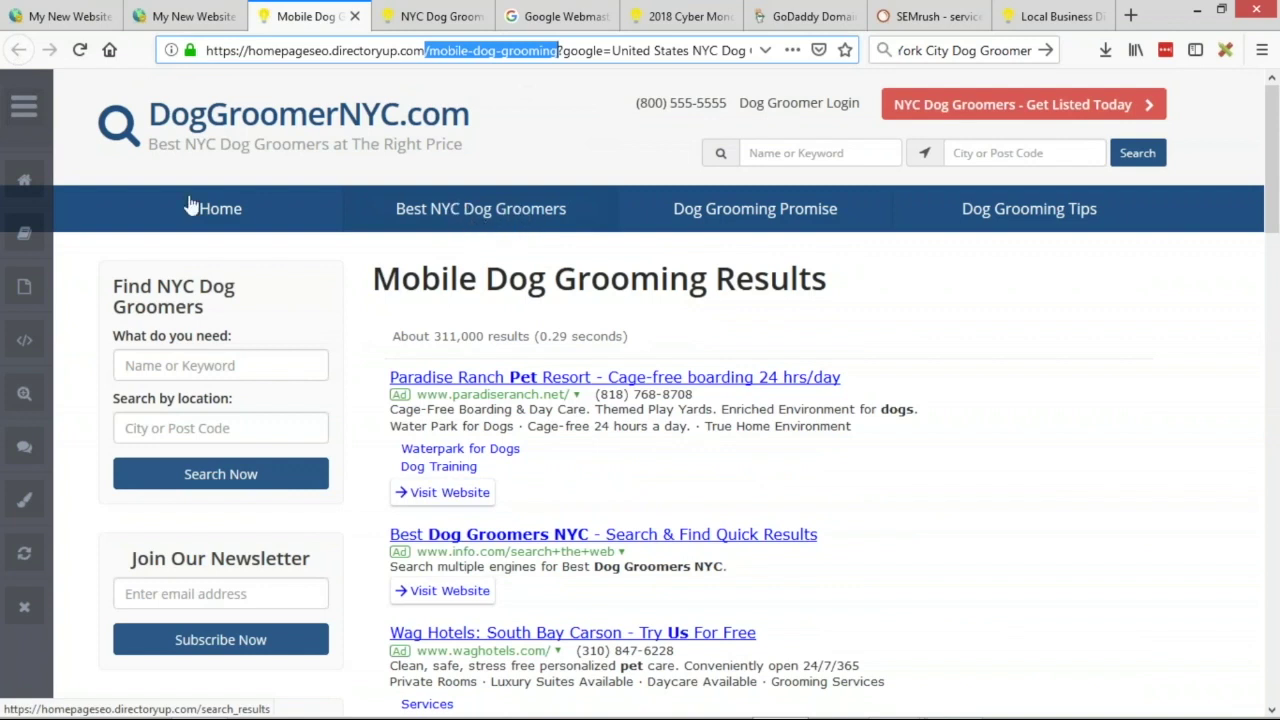
- Return to the Header Main Menu and add a new link with the URL "/mobile-dog-grooming"
left_click(60, 16)
left_click(271, 540)
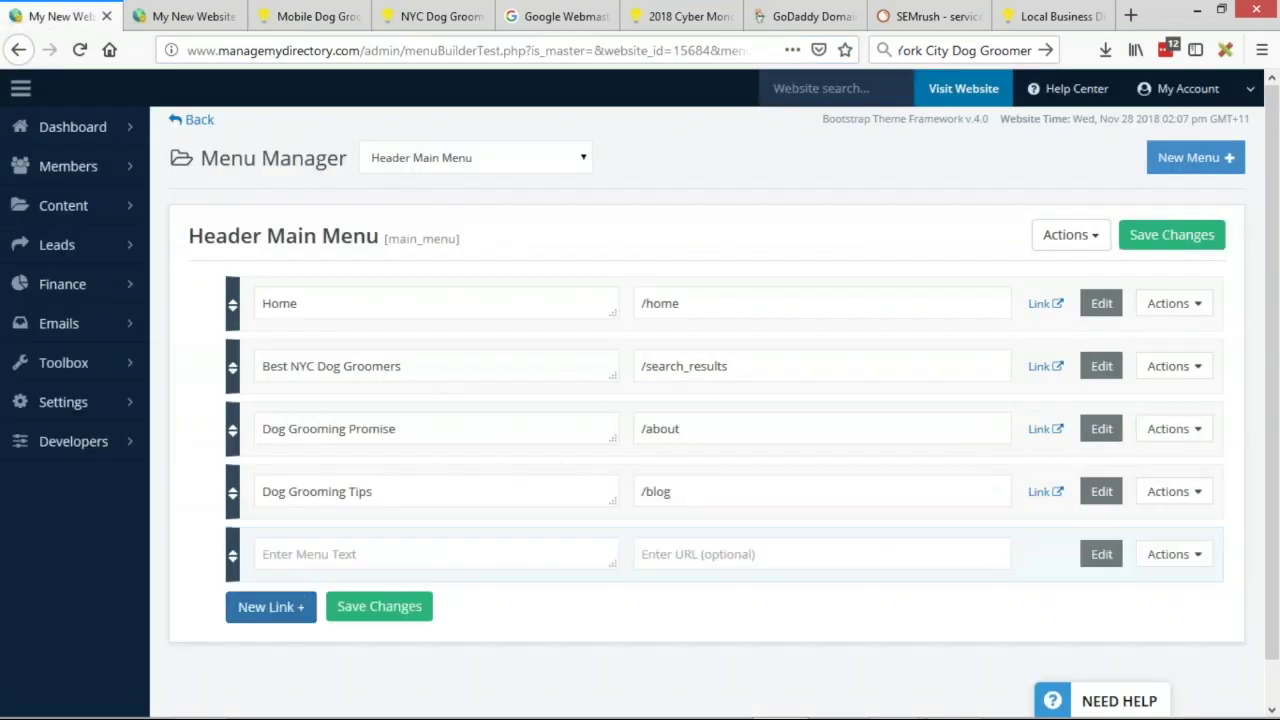
left_click(309, 557)
left_click(720, 551)
key("ctrl+v")
- Set the new link's text to "Mobile Dog Grooming" and save it as a sub-item of Best NYC Dog Groomers
left_click_drag(776, 556, 650, 562)
key("ctrl+c")
left_click(514, 557)
key("ctrl+v")
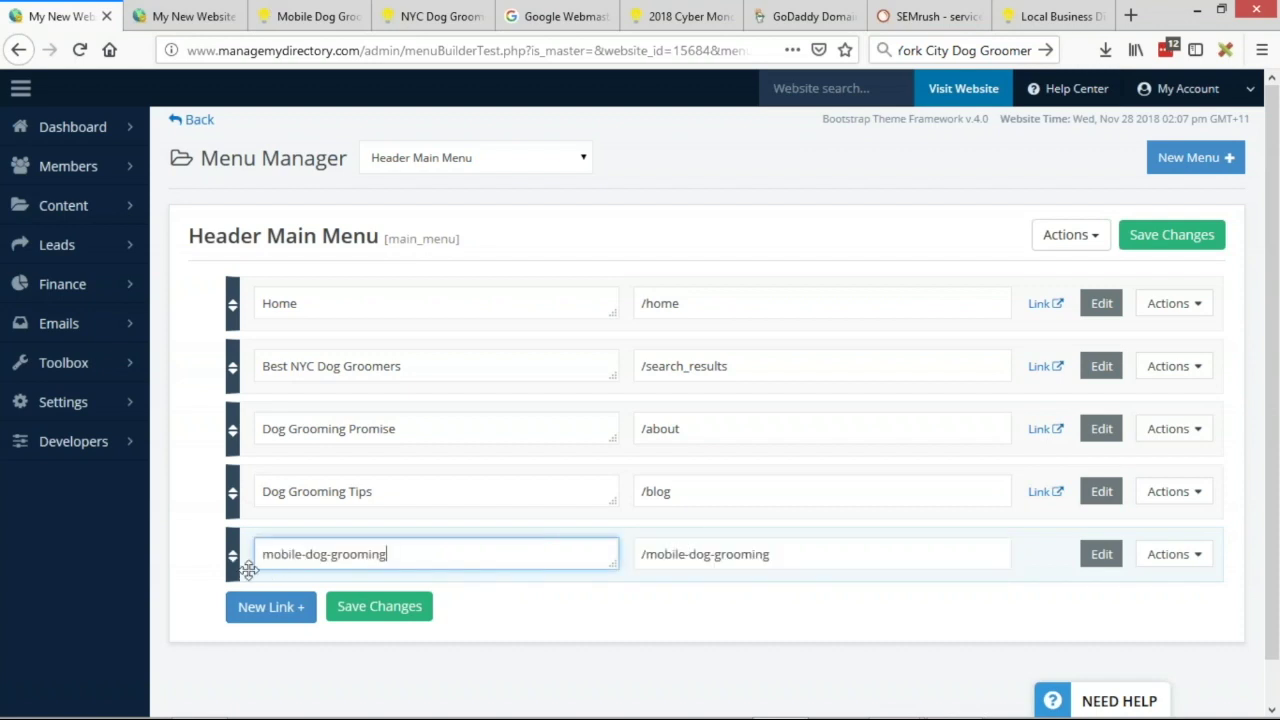
left_click_drag(270, 555, 312, 555)
type("M")
type(" Dog G")
left_click_drag(327, 556, 342, 556)
type("G")
left_click_drag(232, 560, 298, 421)
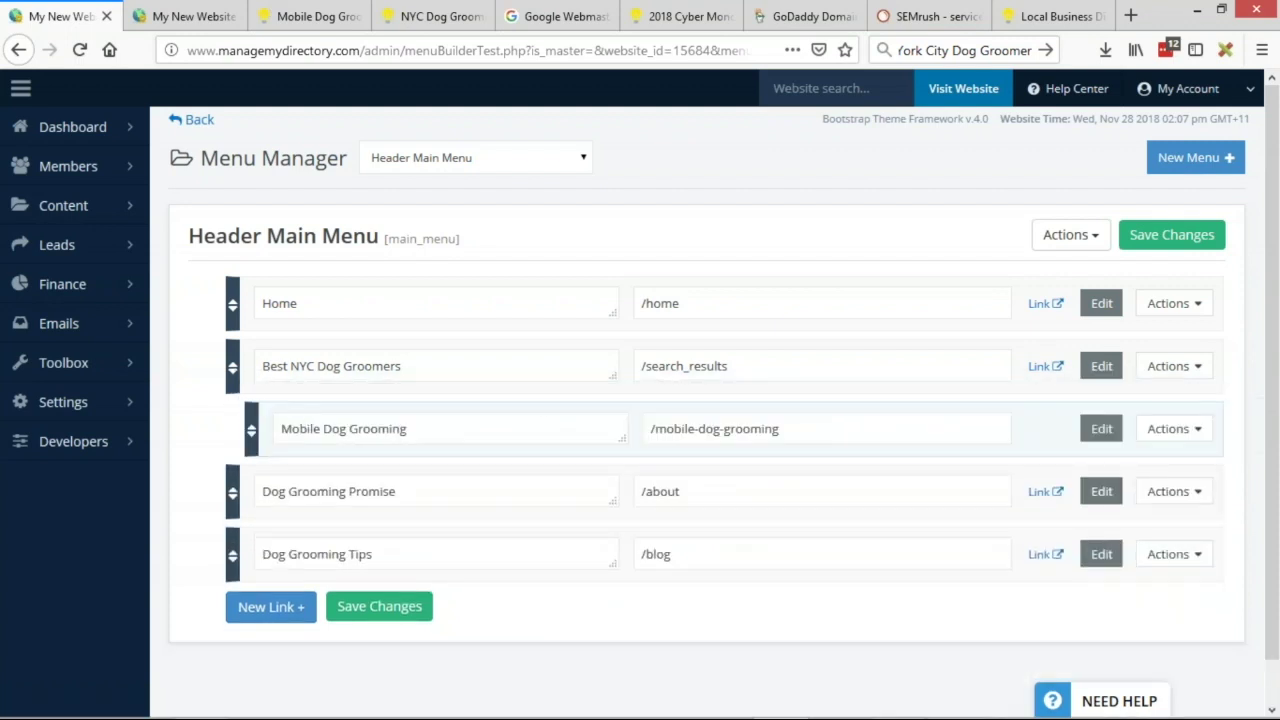
left_click(395, 610)
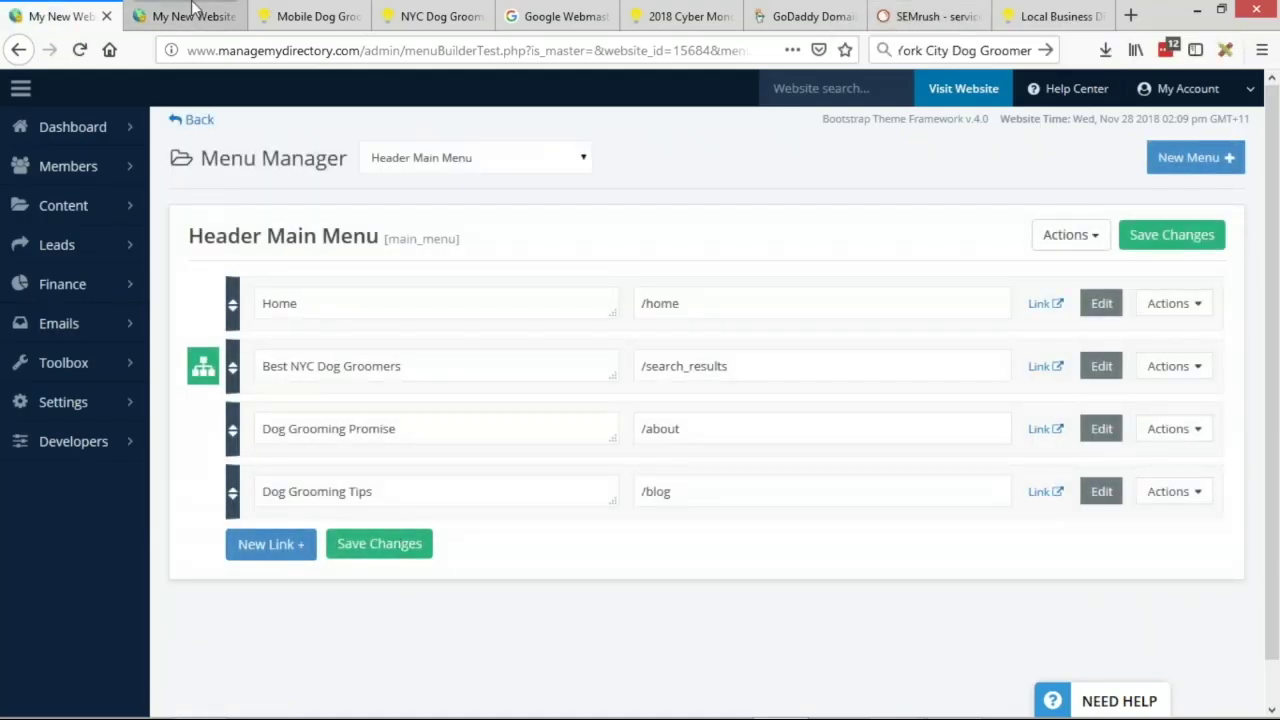
- Load the website's homepage and check the submenu of Best NYC Dog Groomers
left_click(295, 14)
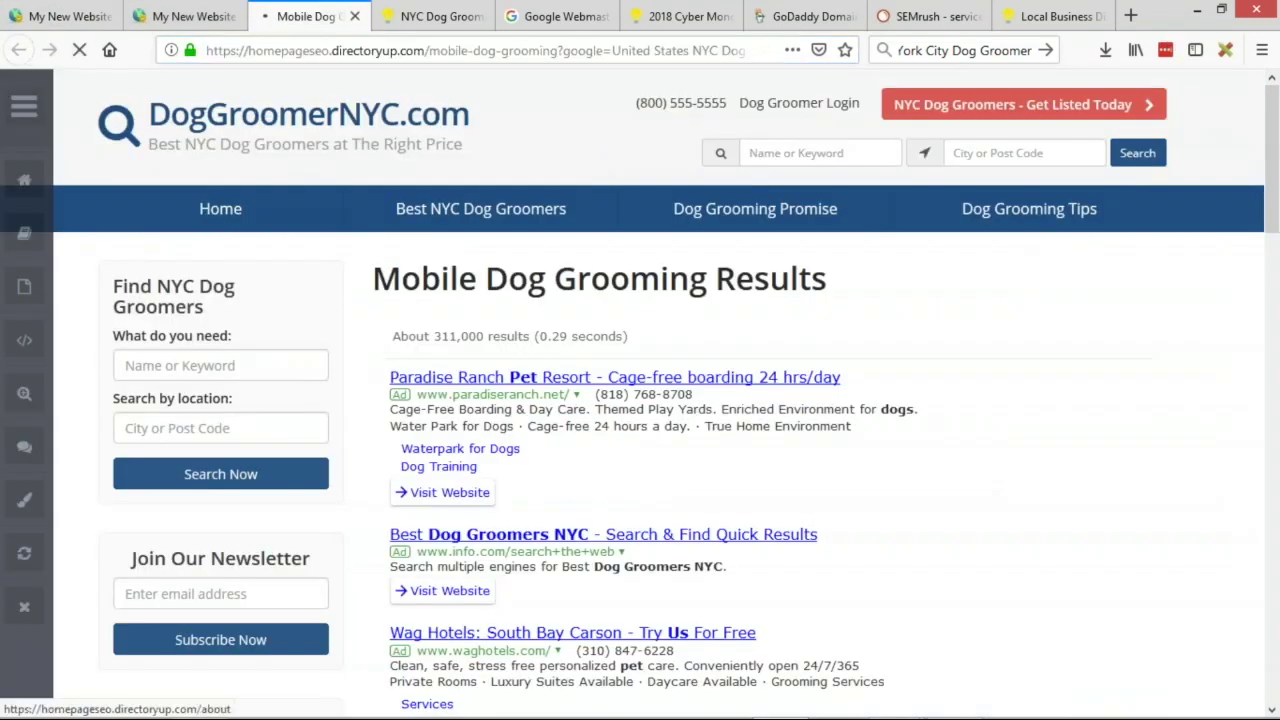
left_click(310, 115)
mouse_move(480, 210)
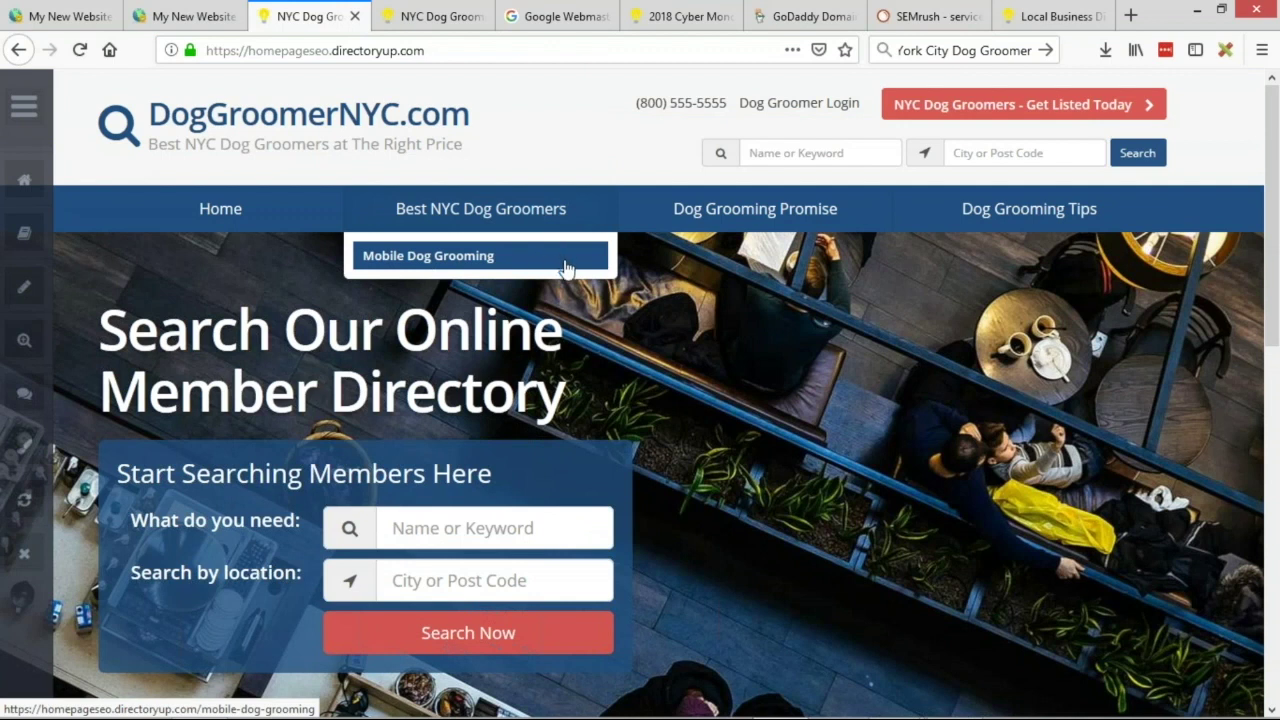
- Copy the link URL "dog-nail-clipping" from the Dog Nail Clipping member category and return to the Header Main Menu
left_click(190, 16)
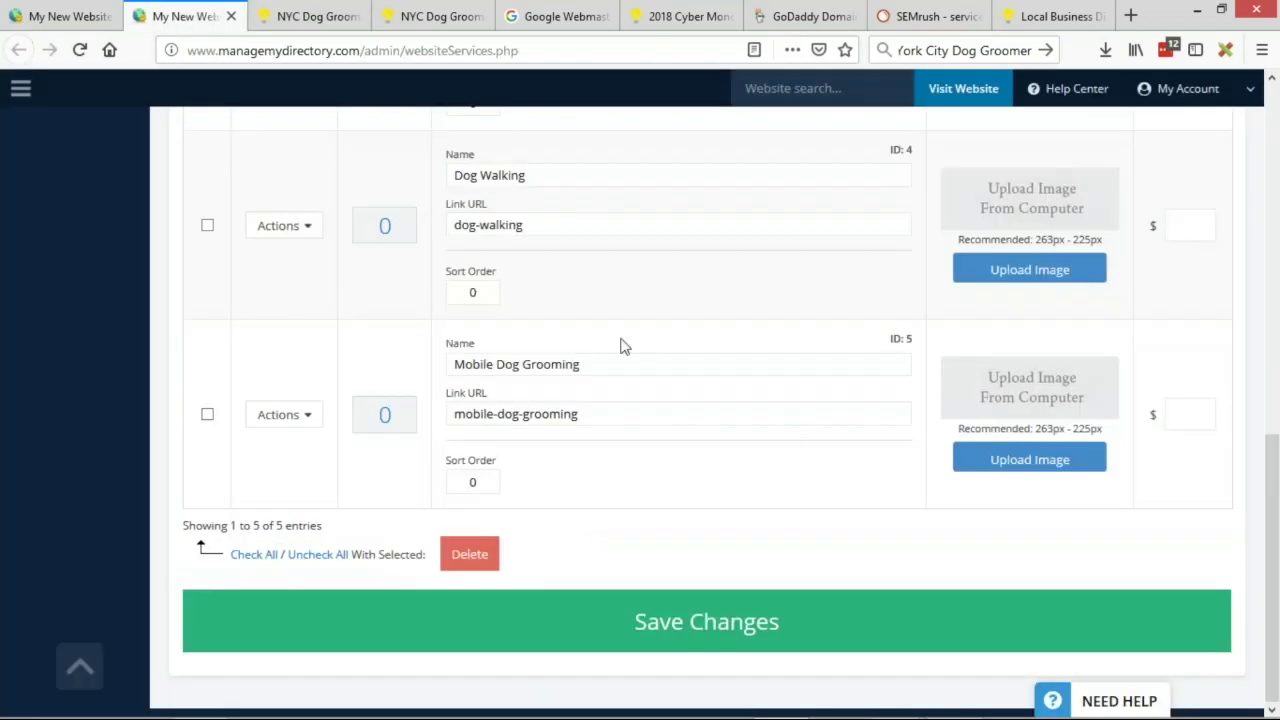
scroll(497, 383, "up", 5)
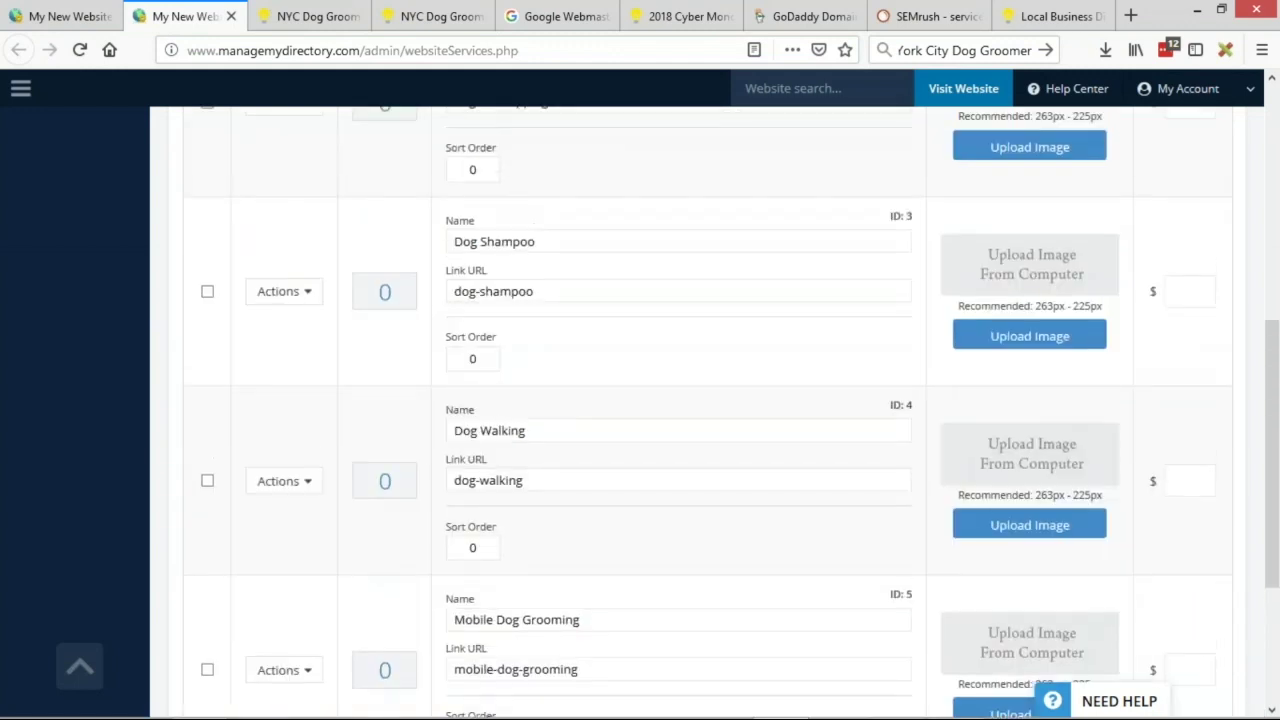
scroll(482, 440, "up", 4)
left_click_drag(550, 403, 376, 198)
key("ctrl+shift+Tab")
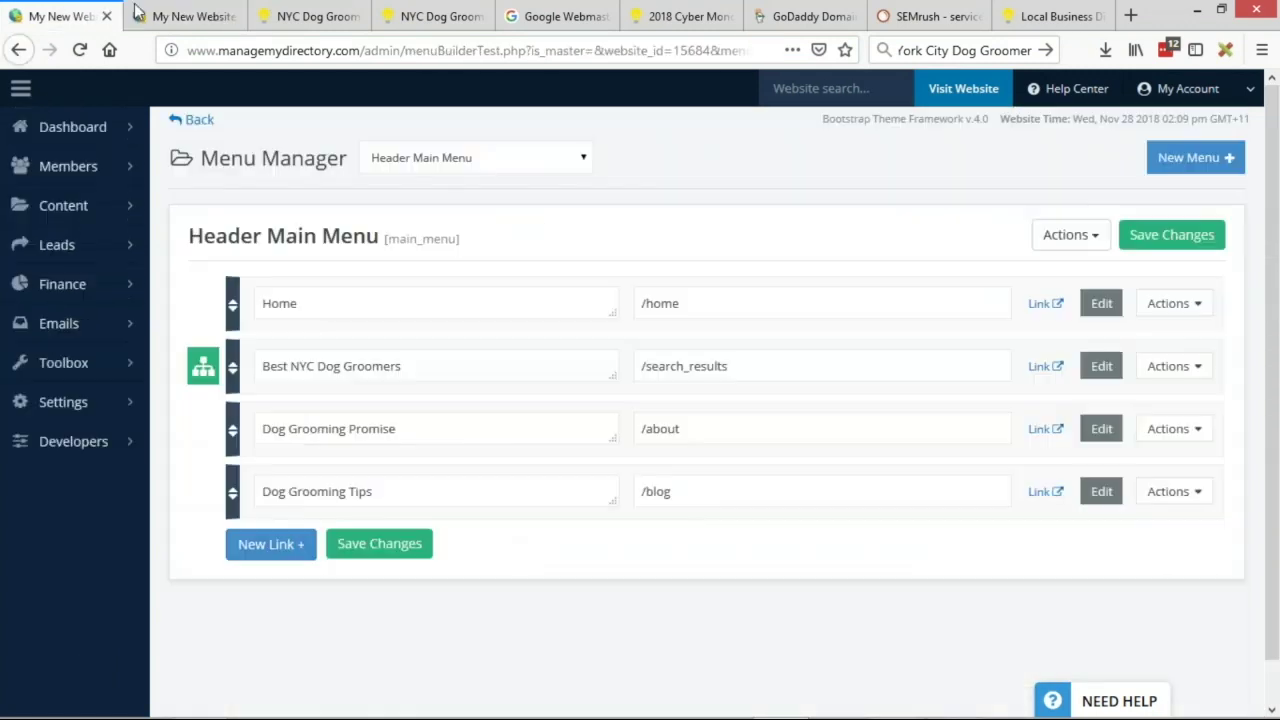
- Add another new link to the Header Main Menu with the URL "/dog-nail-clipping"
left_click(284, 546)
left_click(714, 556)
key("ctrl+v")
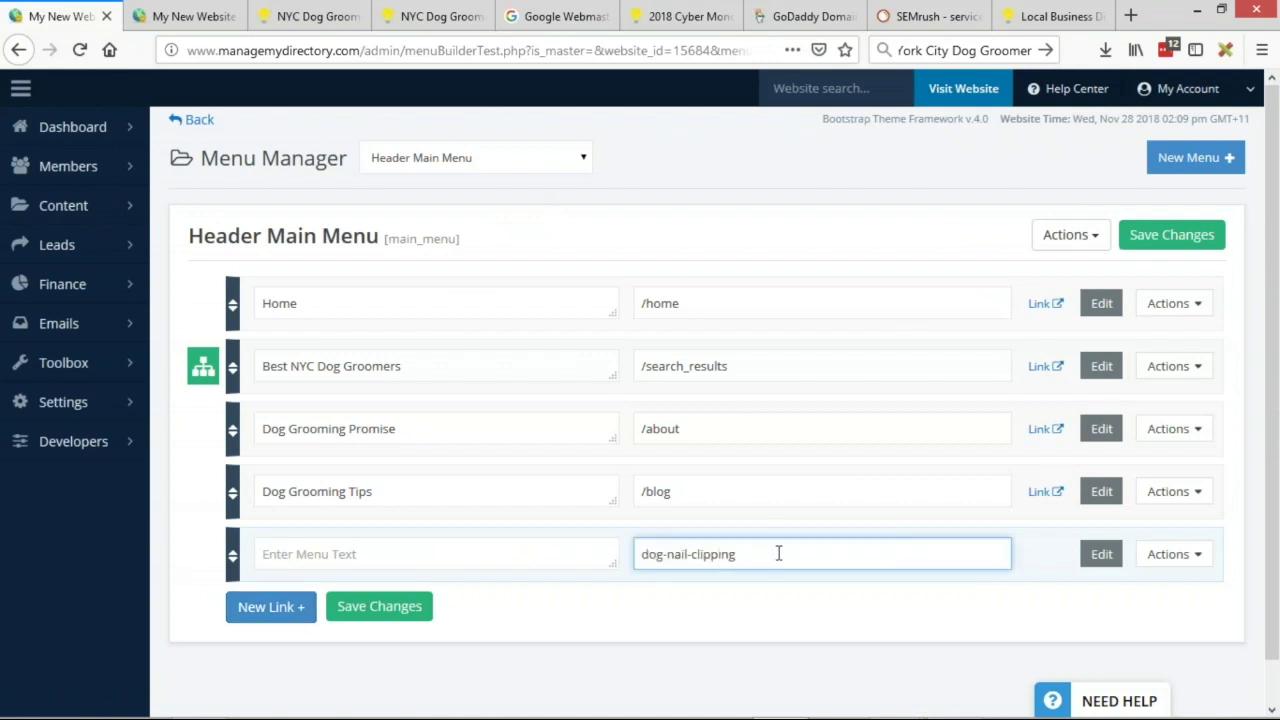
left_click(643, 557)
type("/")
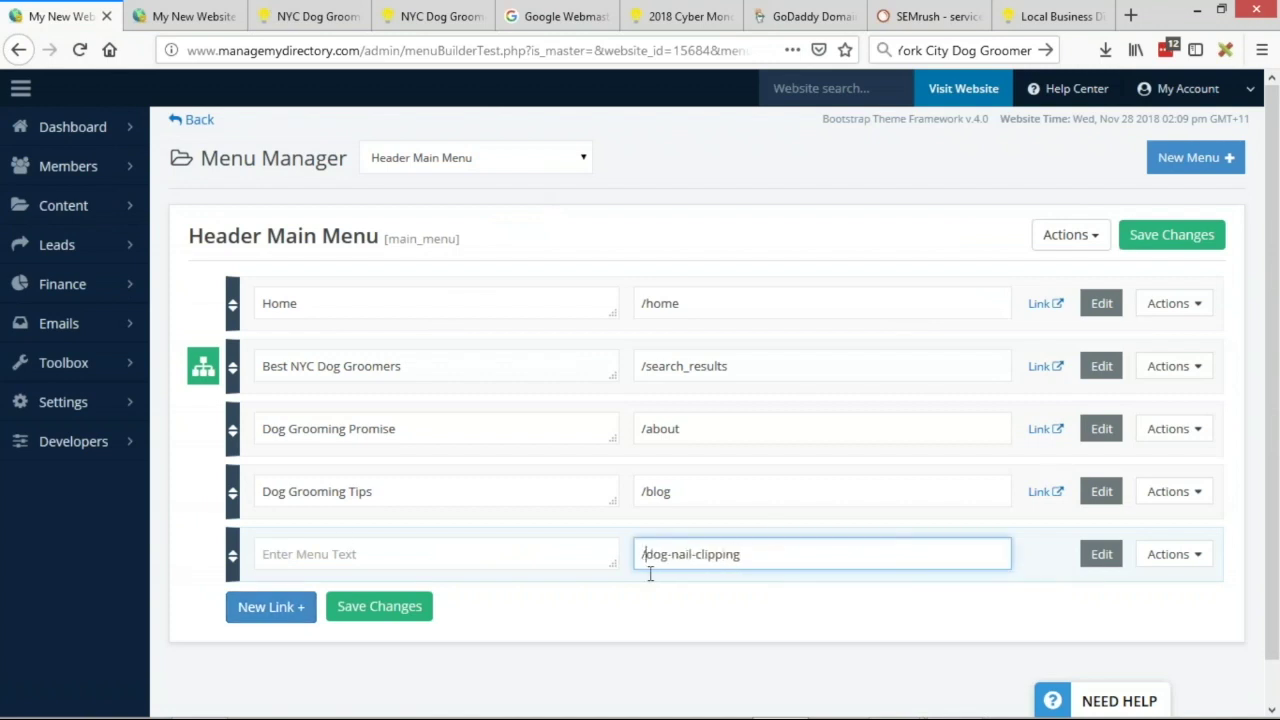
- Set the menu text of the "/dog-nail-clipping" link to "Dog Nail Clipping"
left_click(518, 566)
key("ctrl+v")
left_click_drag(270, 556, 253, 556)
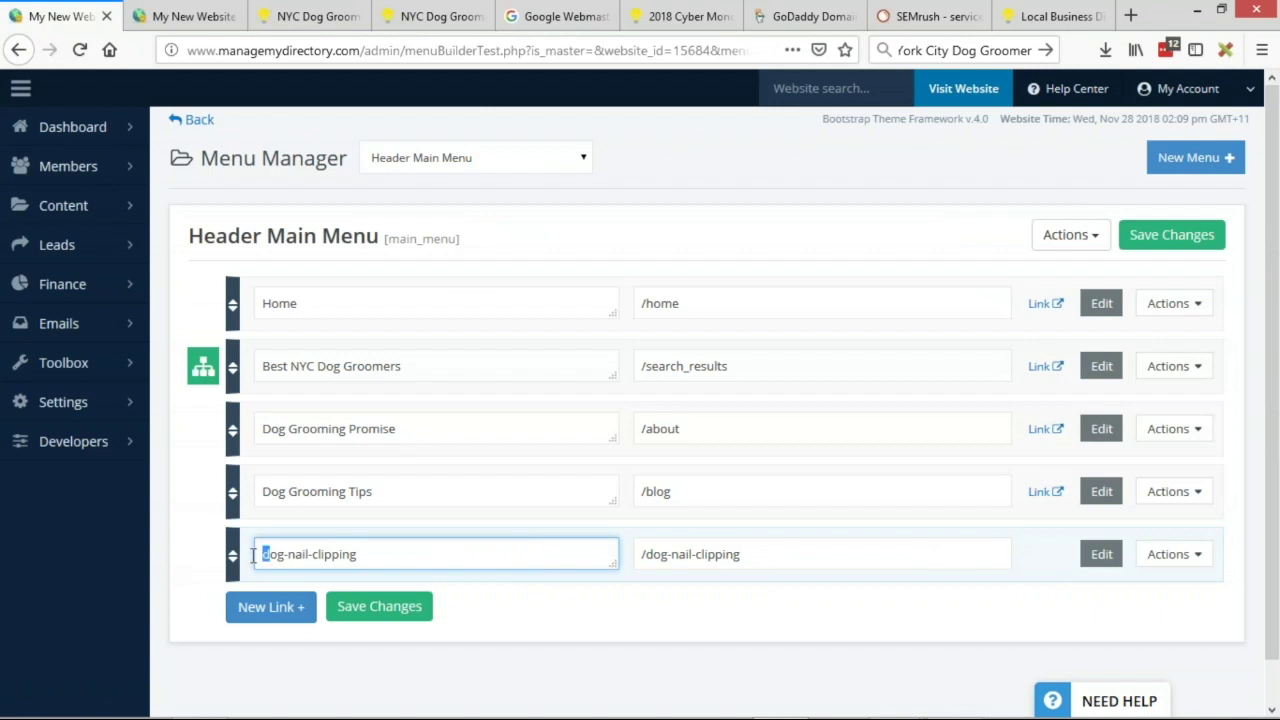
type("Dog")
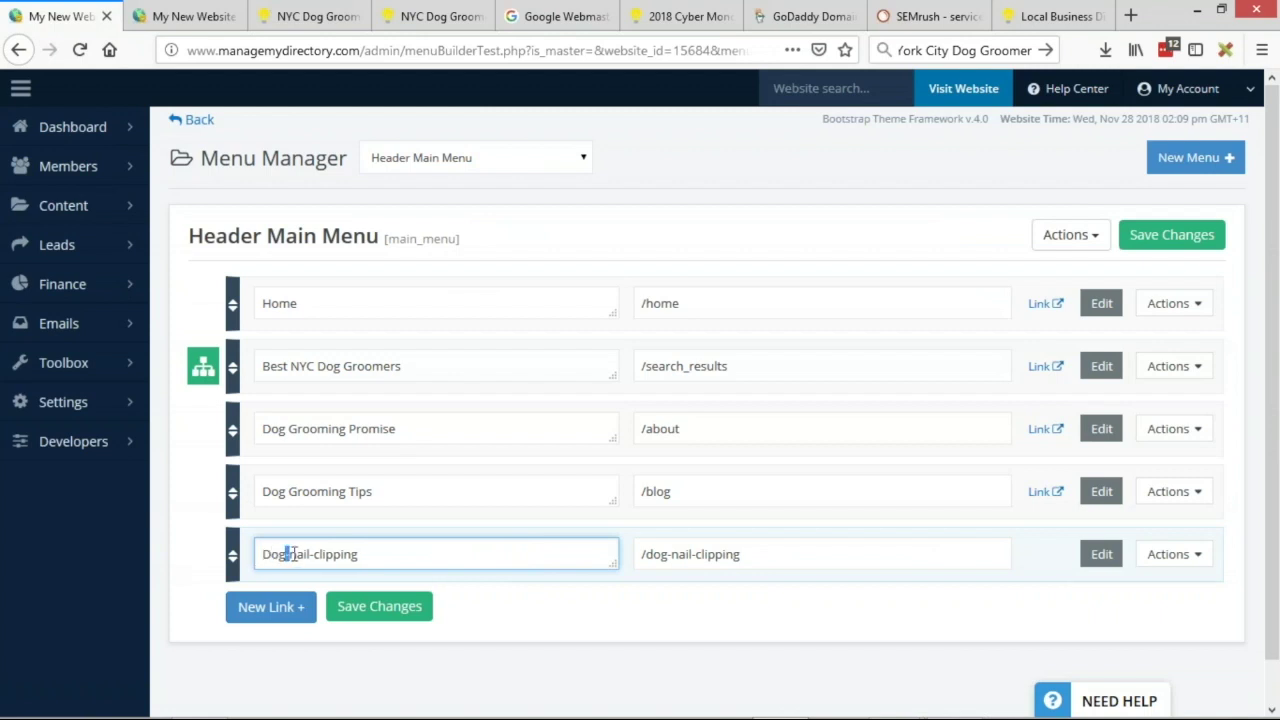
type(" N")
left_click_drag(319, 554, 313, 554)
type("C")
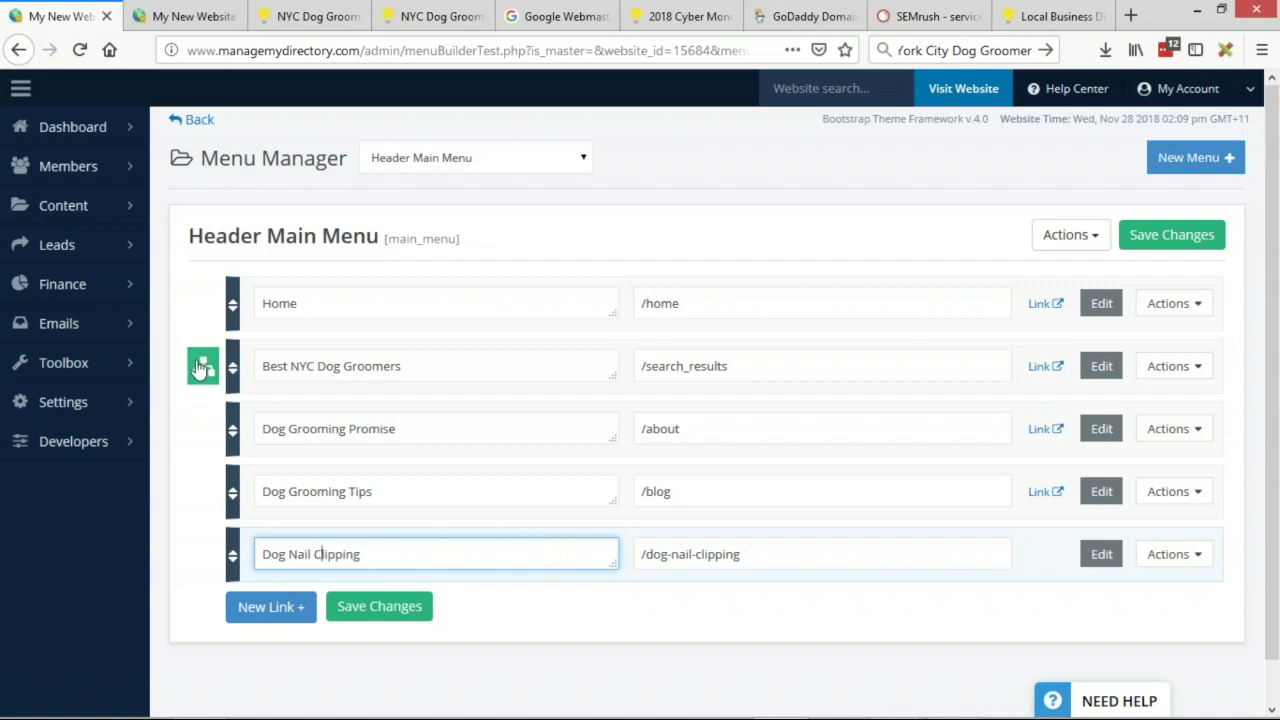
- Nest Dog Nail Clipping below Mobile Dog Grooming under Best NYC Dog Groomers and save the menu
left_click(200, 368)
left_click_drag(233, 614, 270, 488)
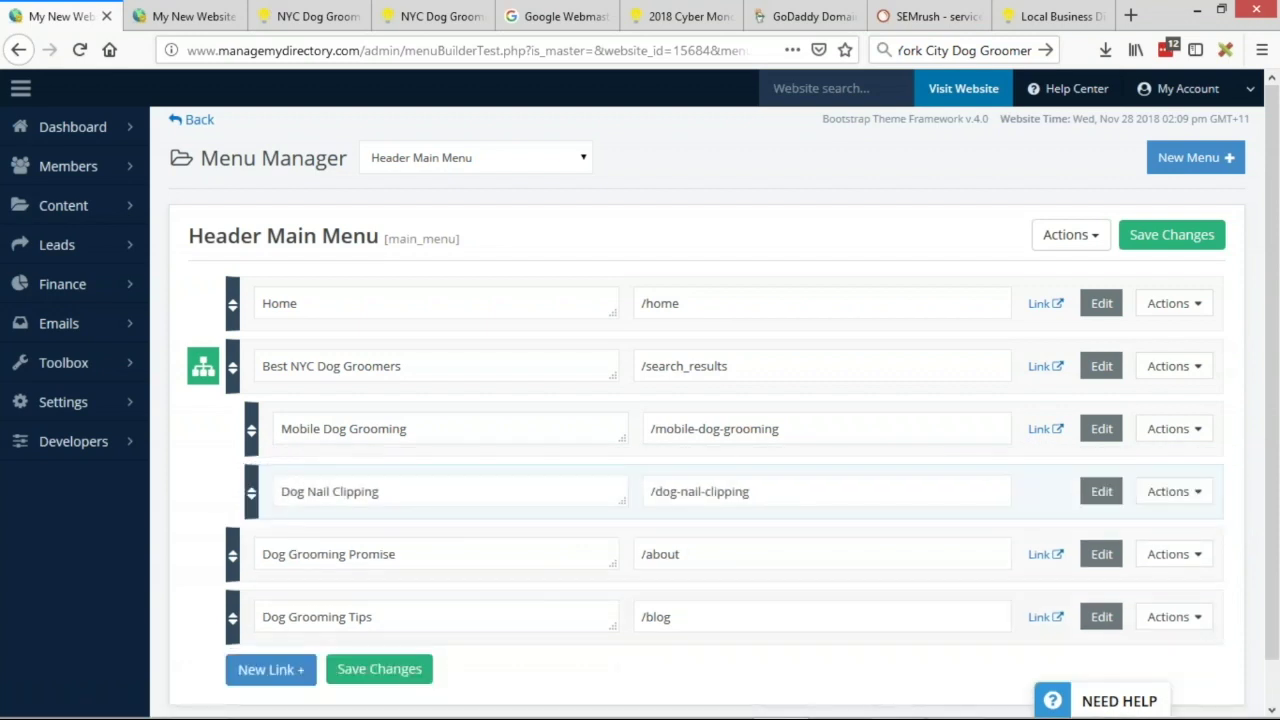
left_click(379, 668)
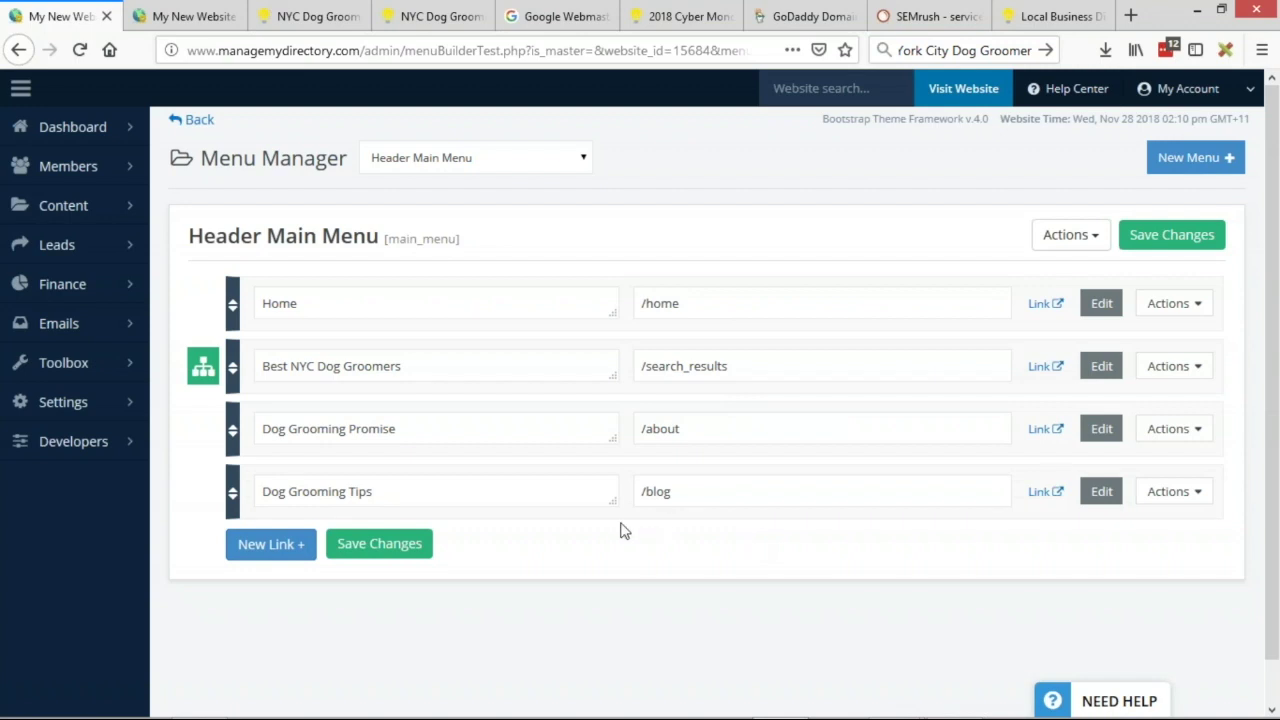
- Check the saved sub-items of Best NYC Dog Groomers in the menu editor and on the homepage
left_click(203, 366)
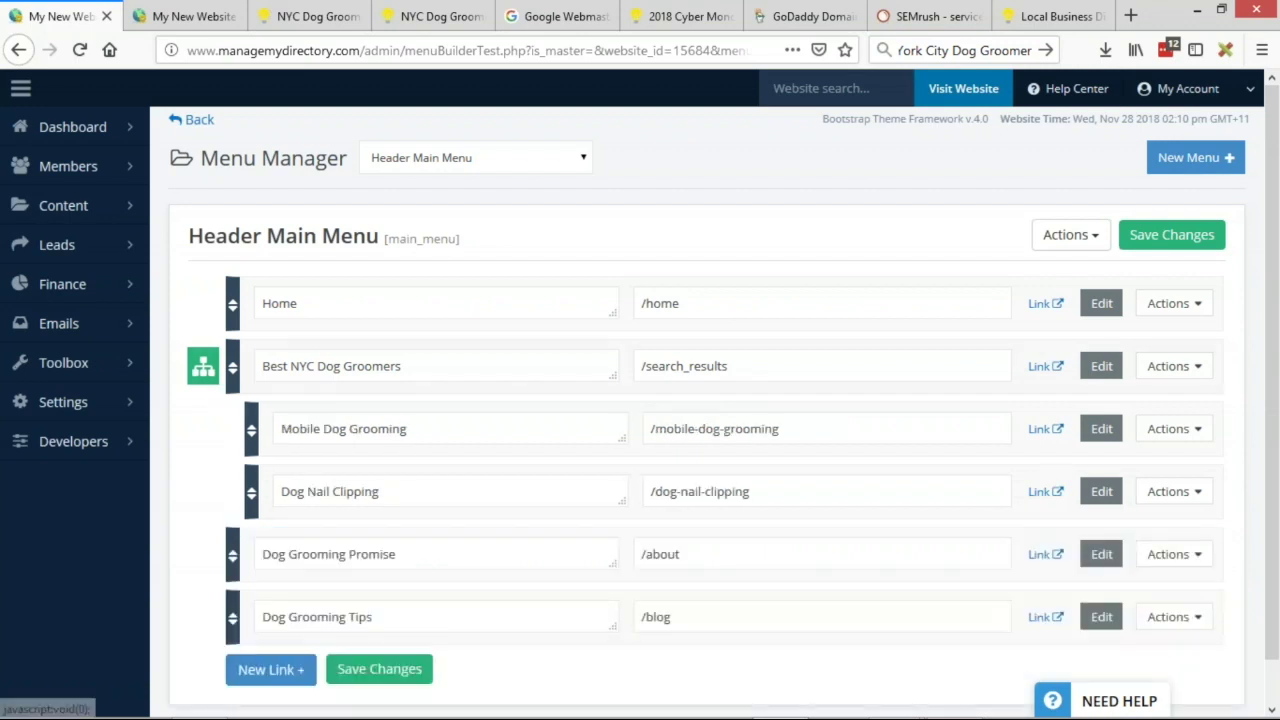
left_click(205, 370)
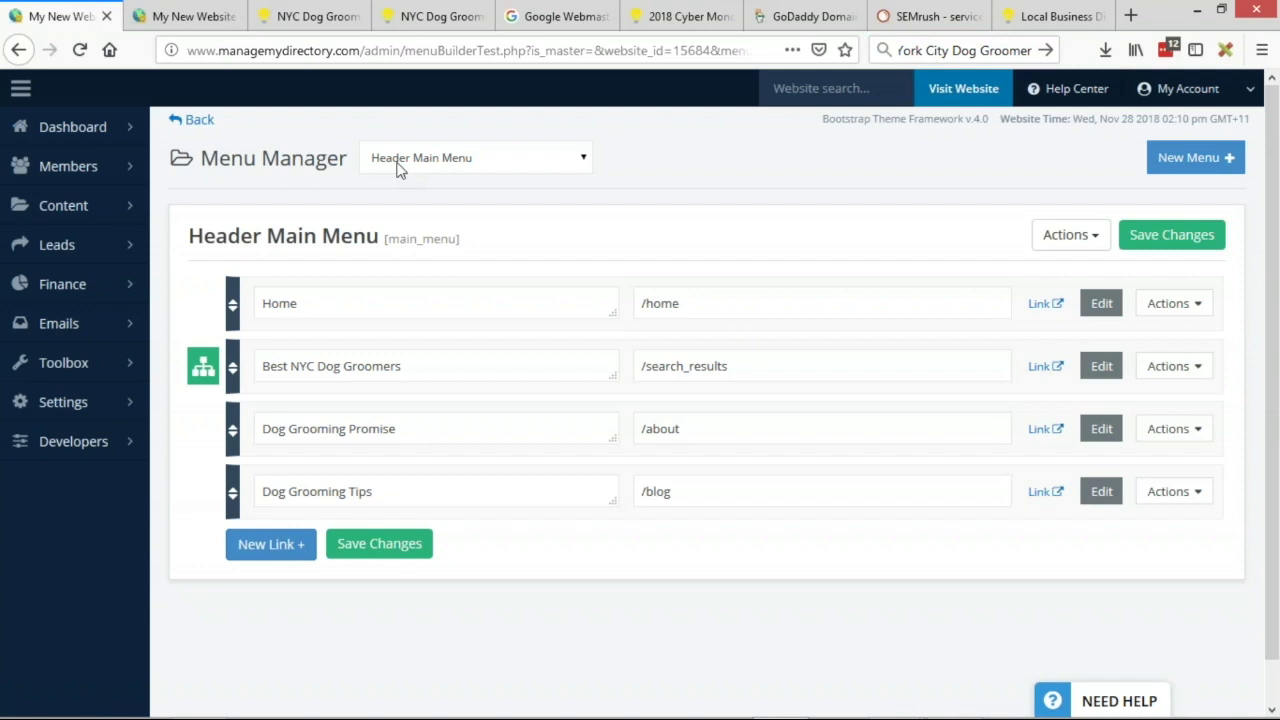
left_click(310, 16)
mouse_move(555, 205)
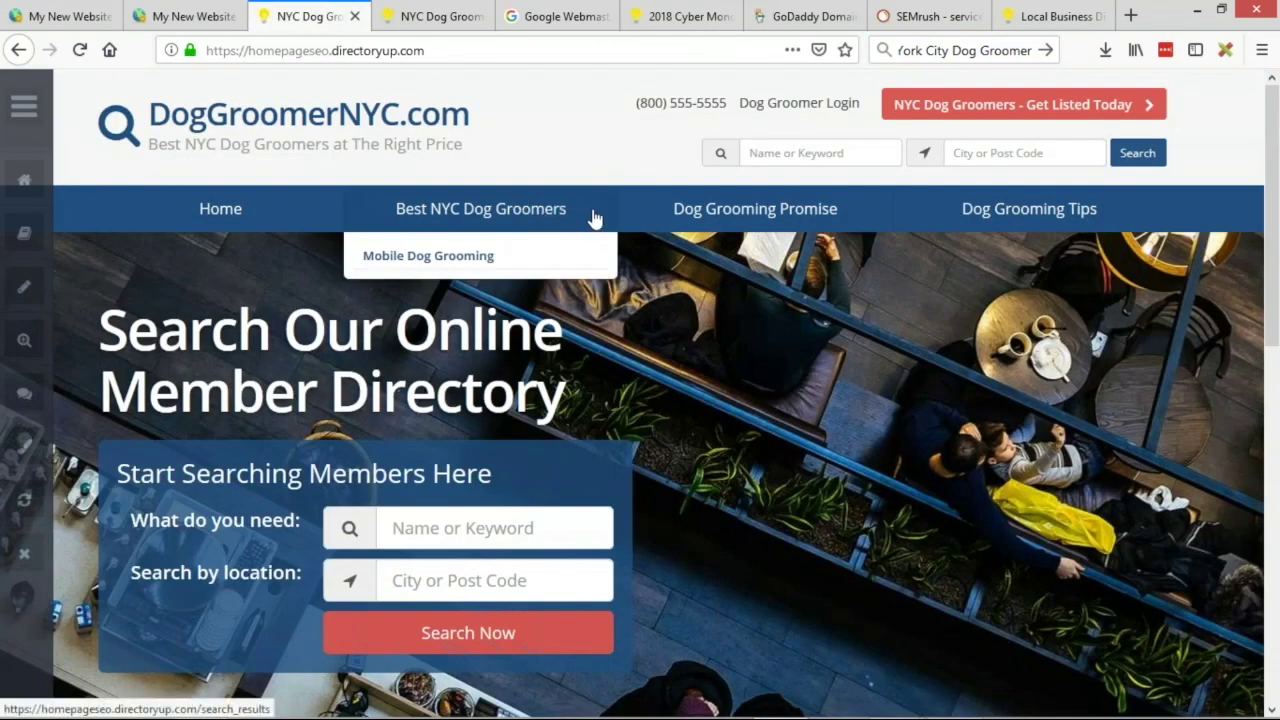
- Open the Font Awesome 4.7.0 website in the duplicate homepage tab
left_click(455, 16)
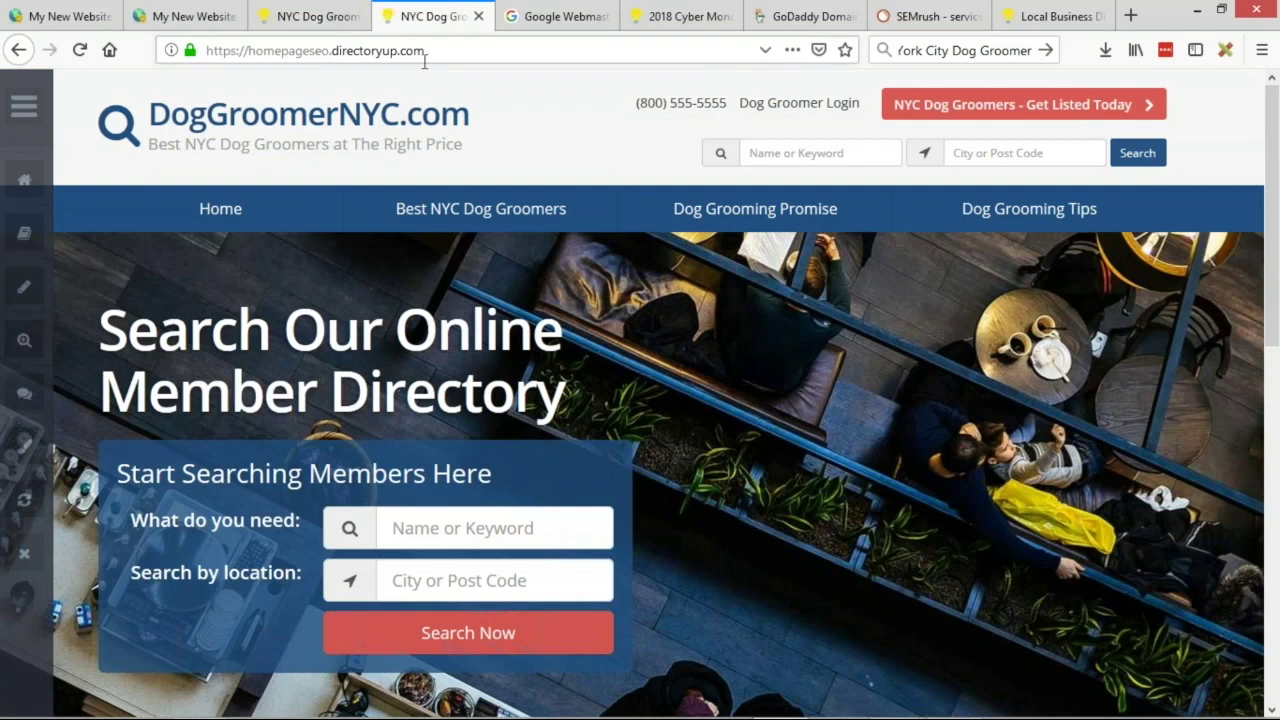
left_click(495, 40)
type("font awes")
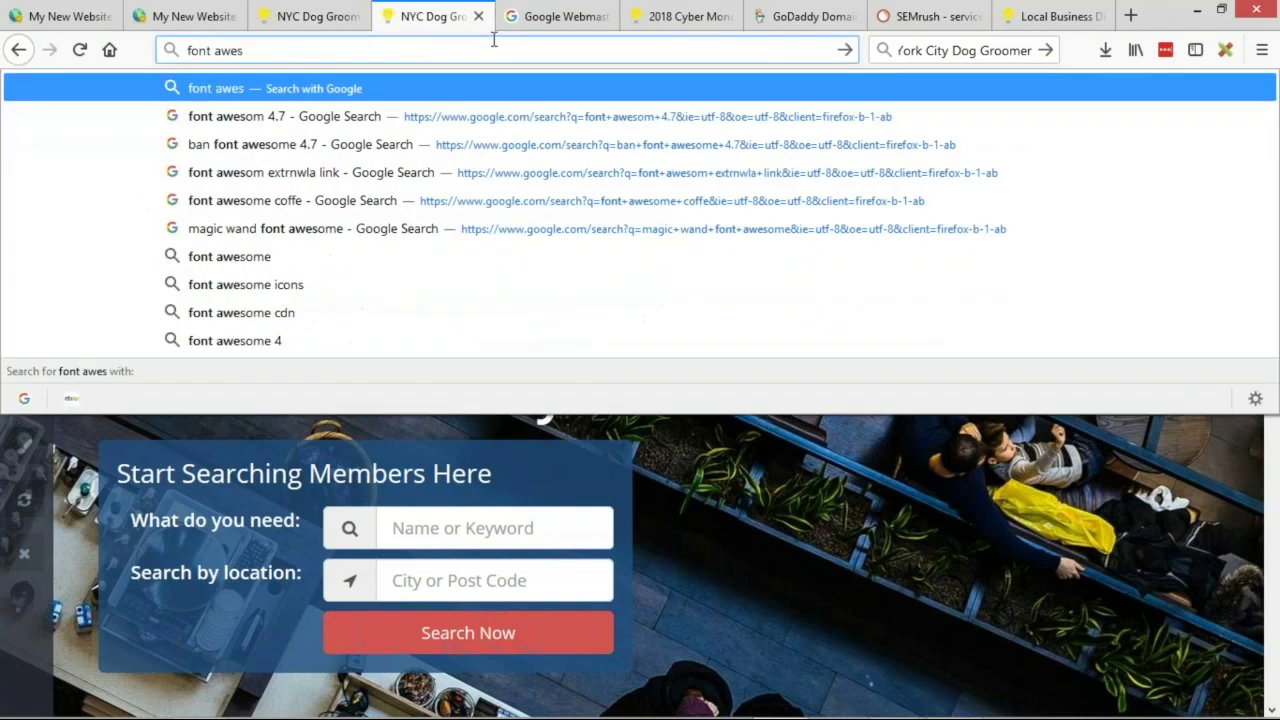
type("ome 4.")
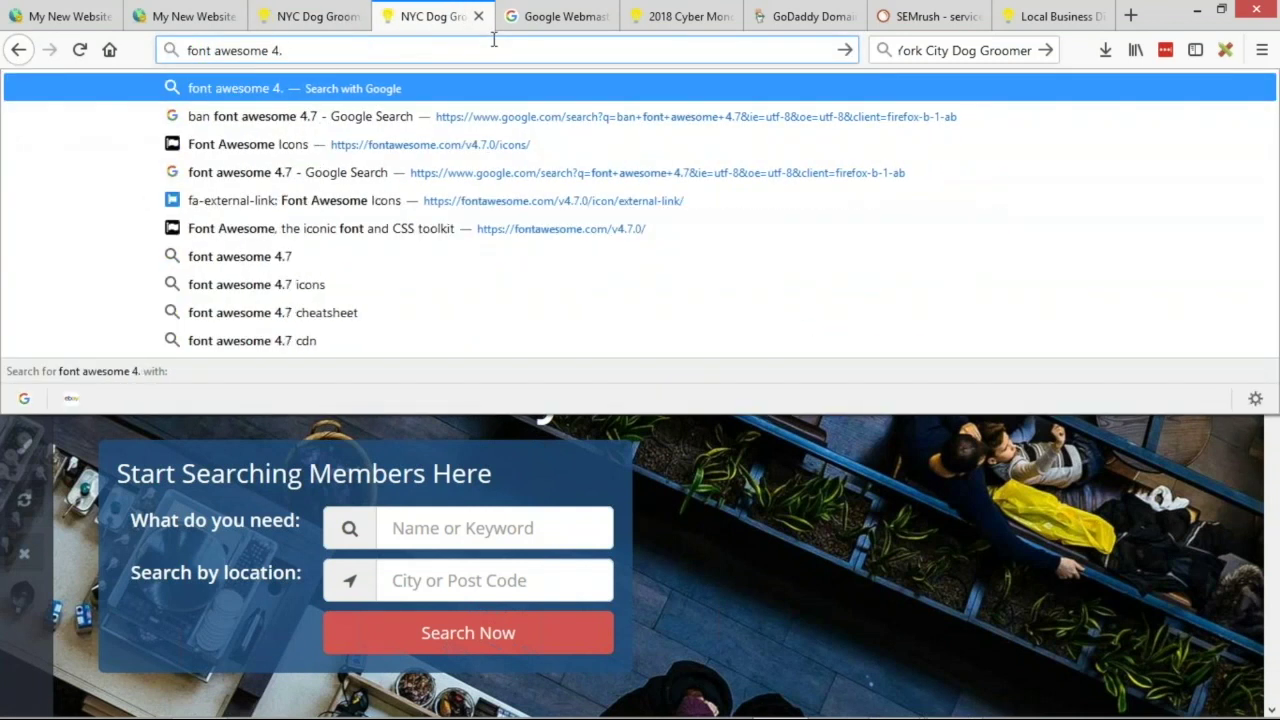
left_click(240, 172)
left_click(287, 243)
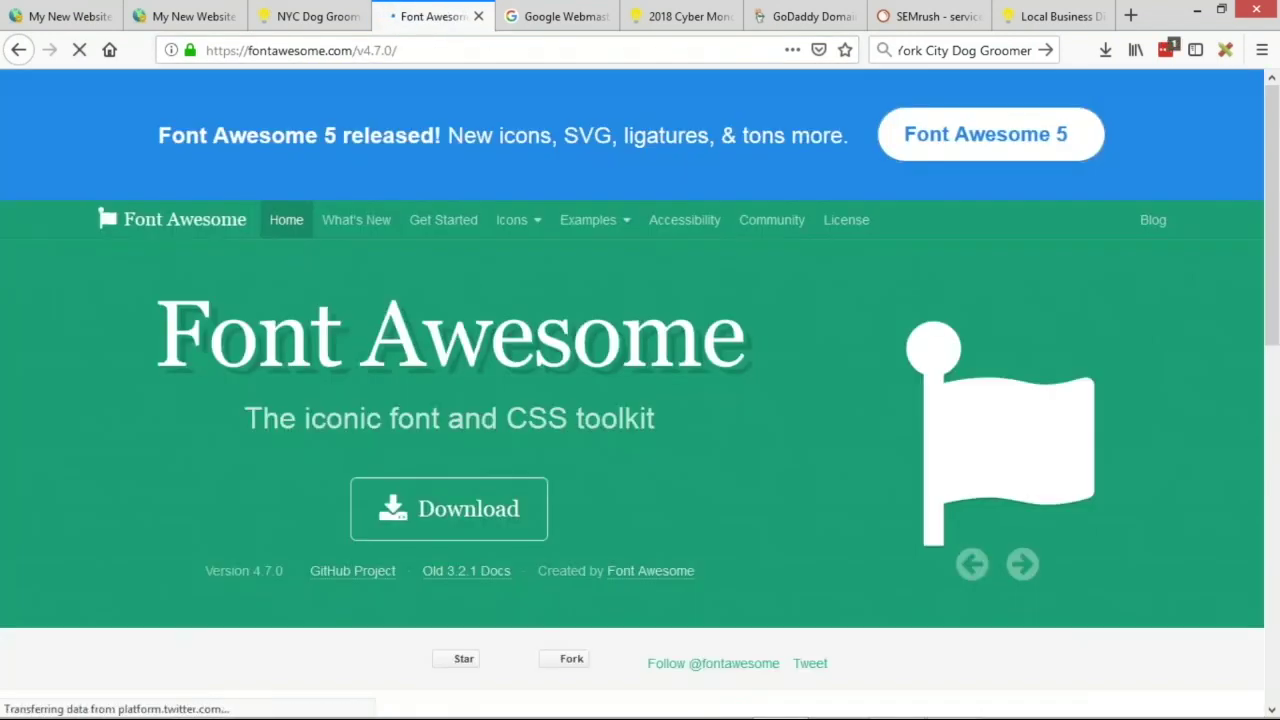
- Search the Font Awesome icons for "down" and open the angle-down icon's page
left_click(514, 220)
scroll(283, 475, "down", 2)
left_click(283, 475)
type("down")
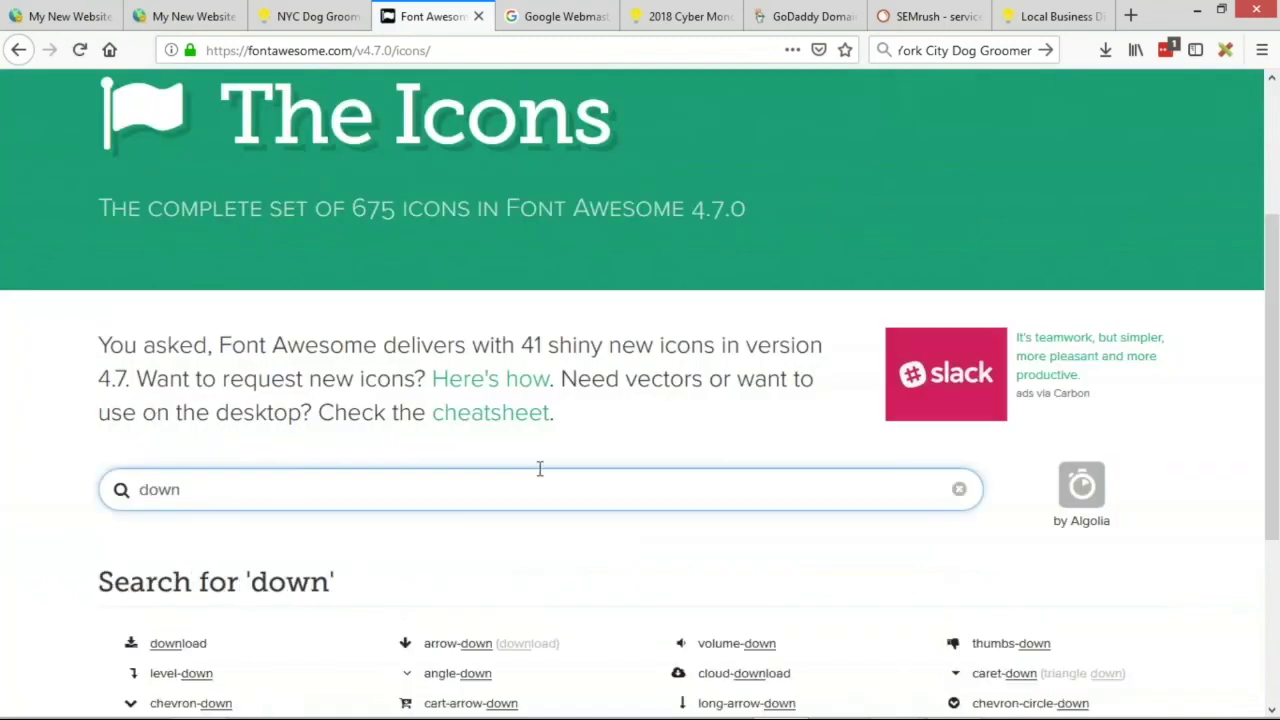
scroll(523, 414, "down", 3)
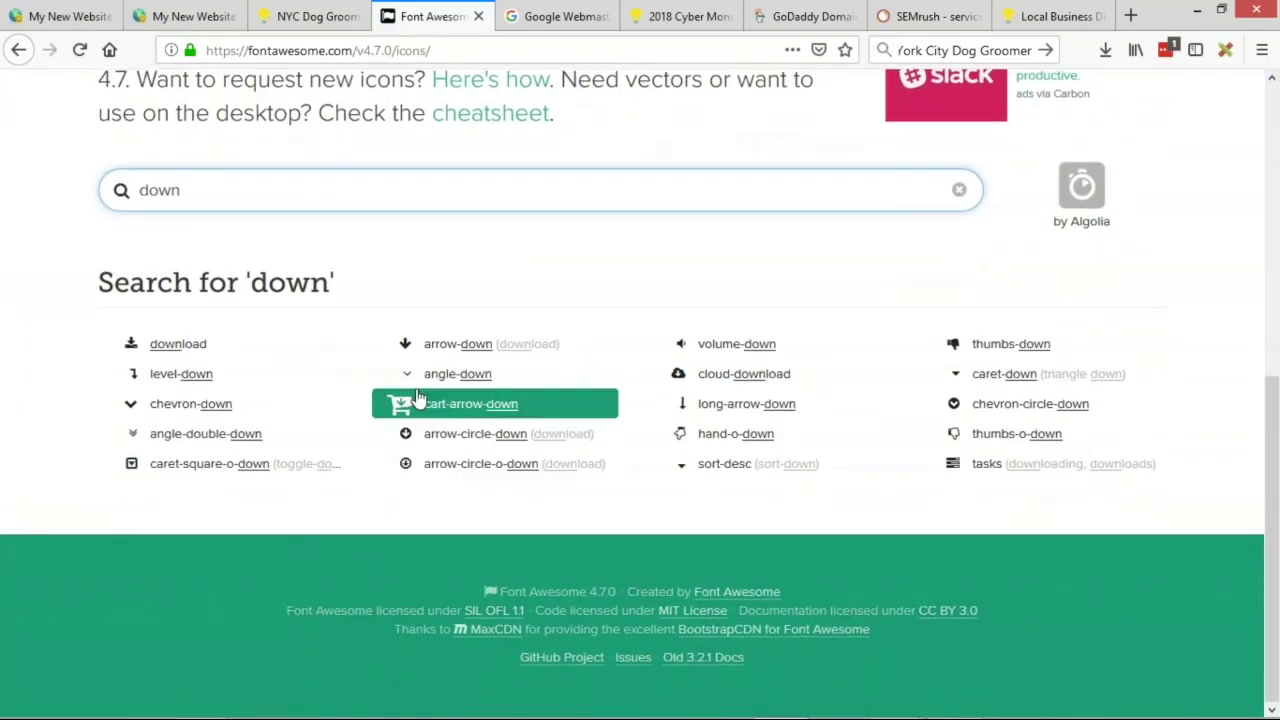
left_click(480, 374)
scroll(486, 377, "down", 4)
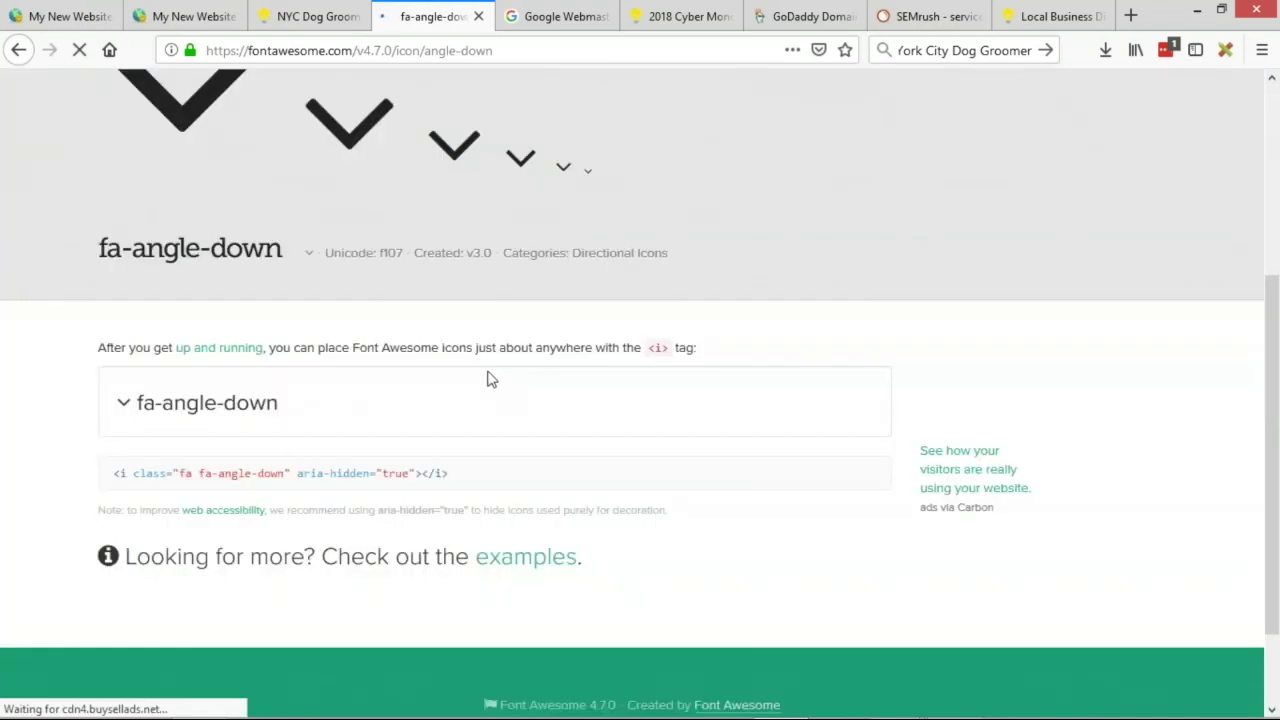
- Copy the HTML code of the fa-angle-down icon
triple_click(295, 392)
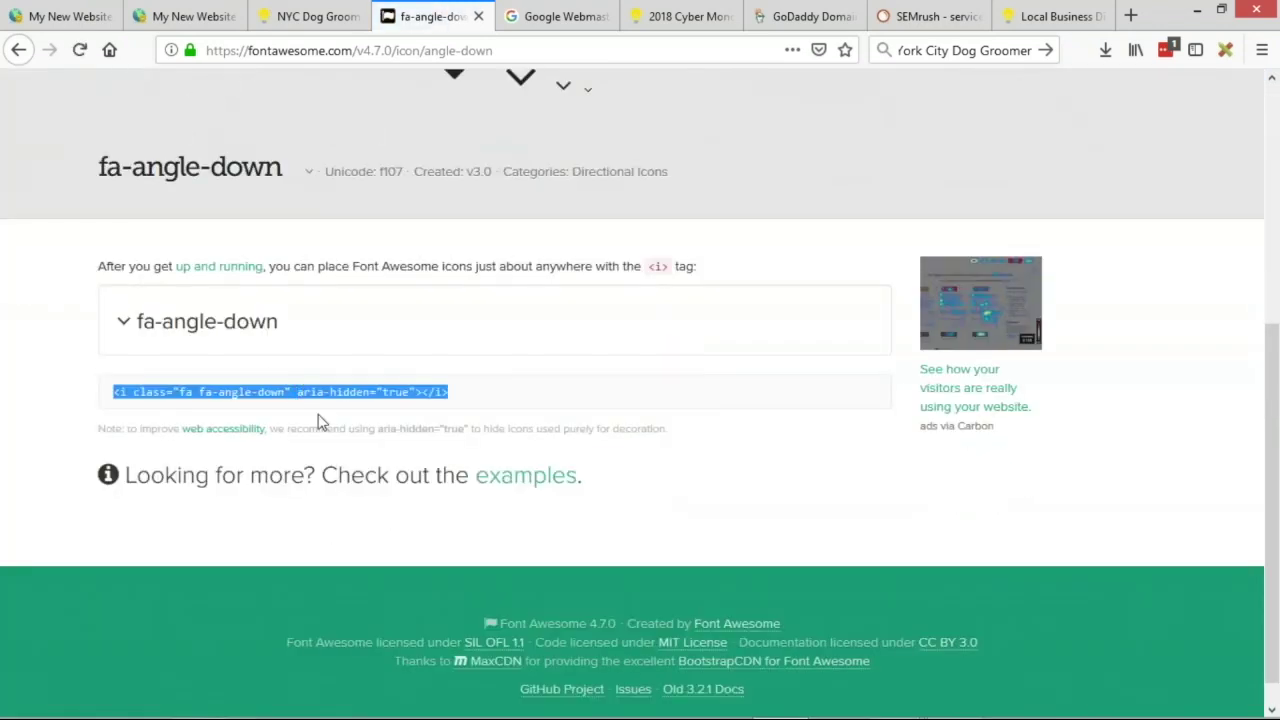
left_click(130, 406)
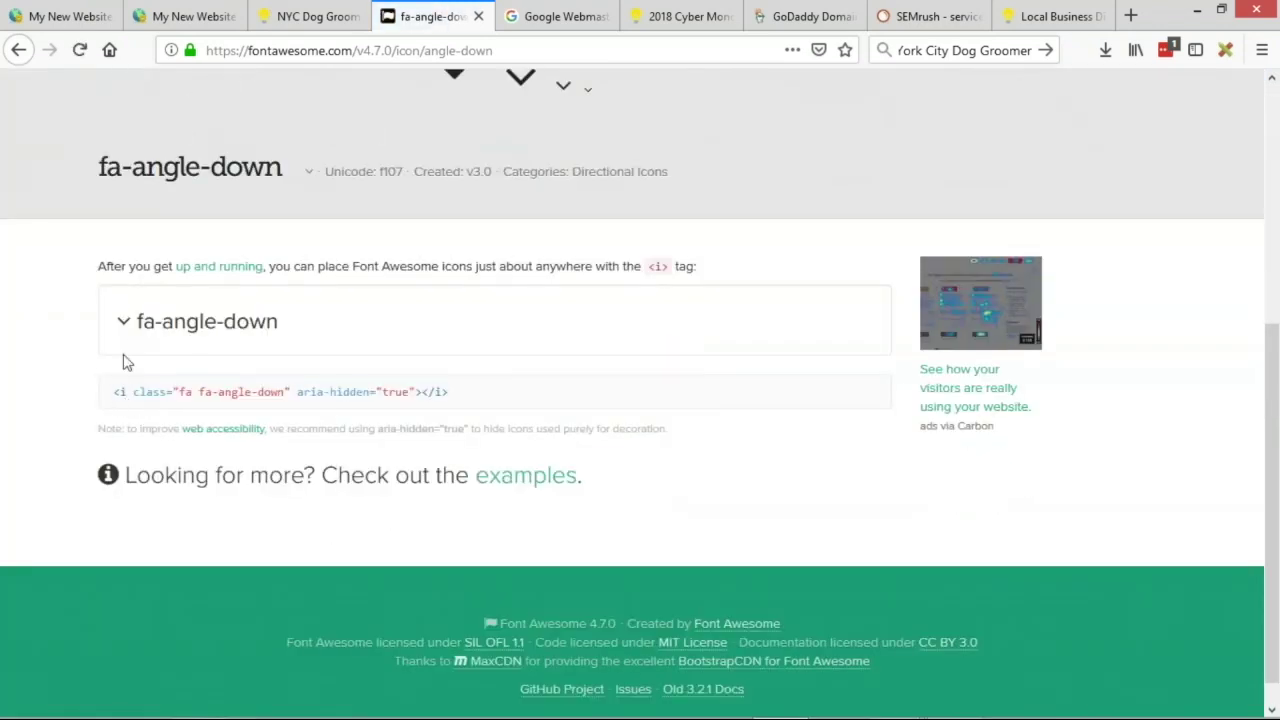
scroll(295, 252, "up", 3)
scroll(286, 371, "down", 3)
triple_click(291, 392)
key("ctrl+c")
- Append the copied fa-angle-down icon code to the Best NYC Dog Groomers menu text and save the Header Main Menu
left_click(195, 14)
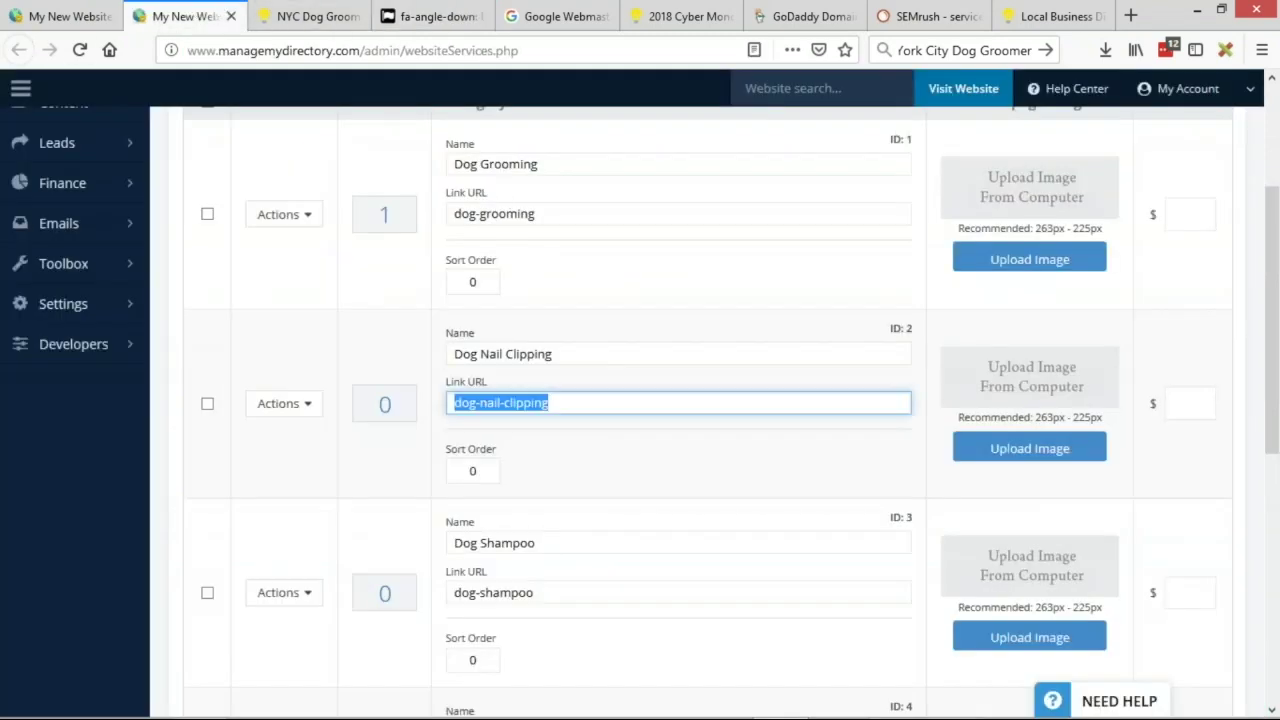
left_click(62, 14)
left_click(420, 368)
key("ctrl+a")
key("ctrl+v")
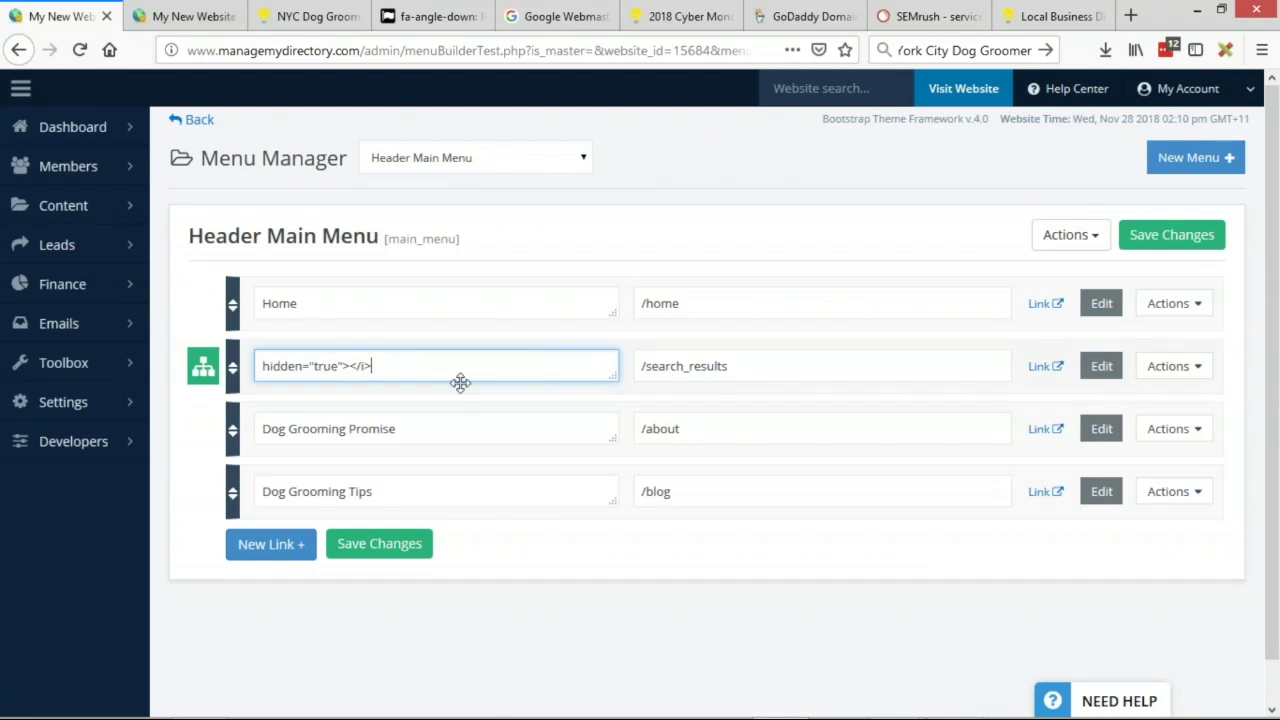
left_click_drag(614, 375, 627, 428)
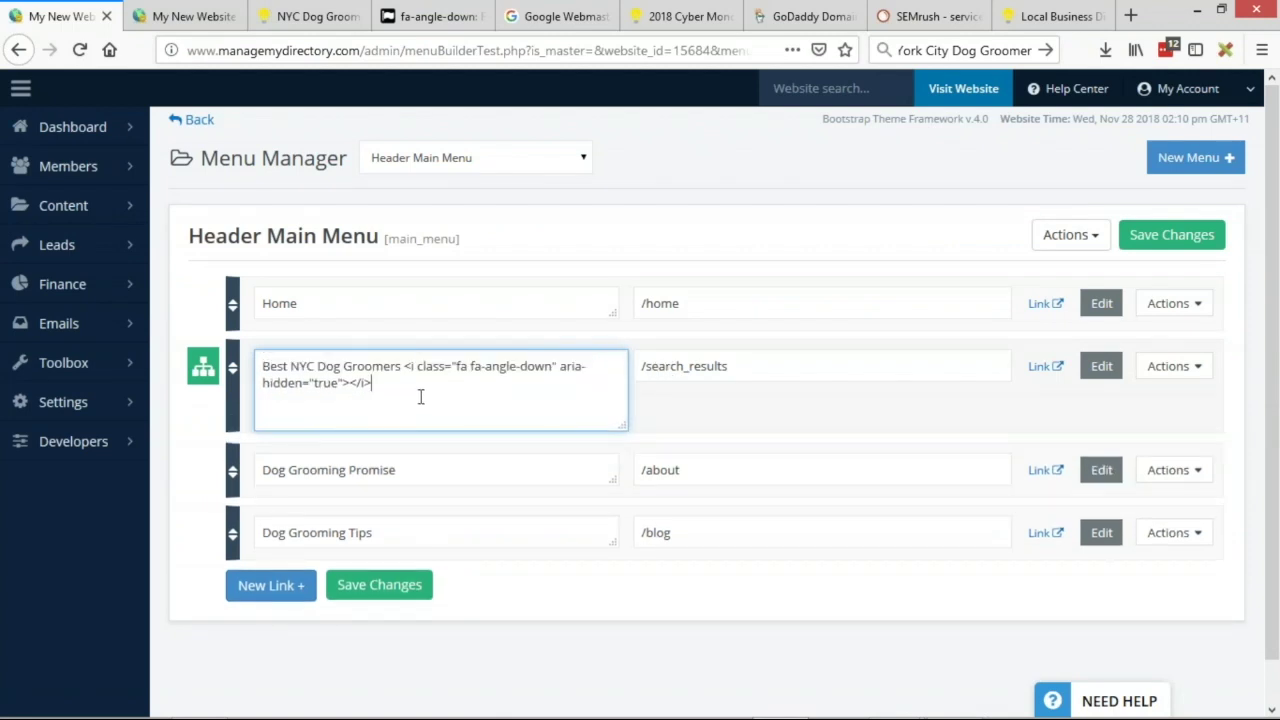
left_click(393, 592)
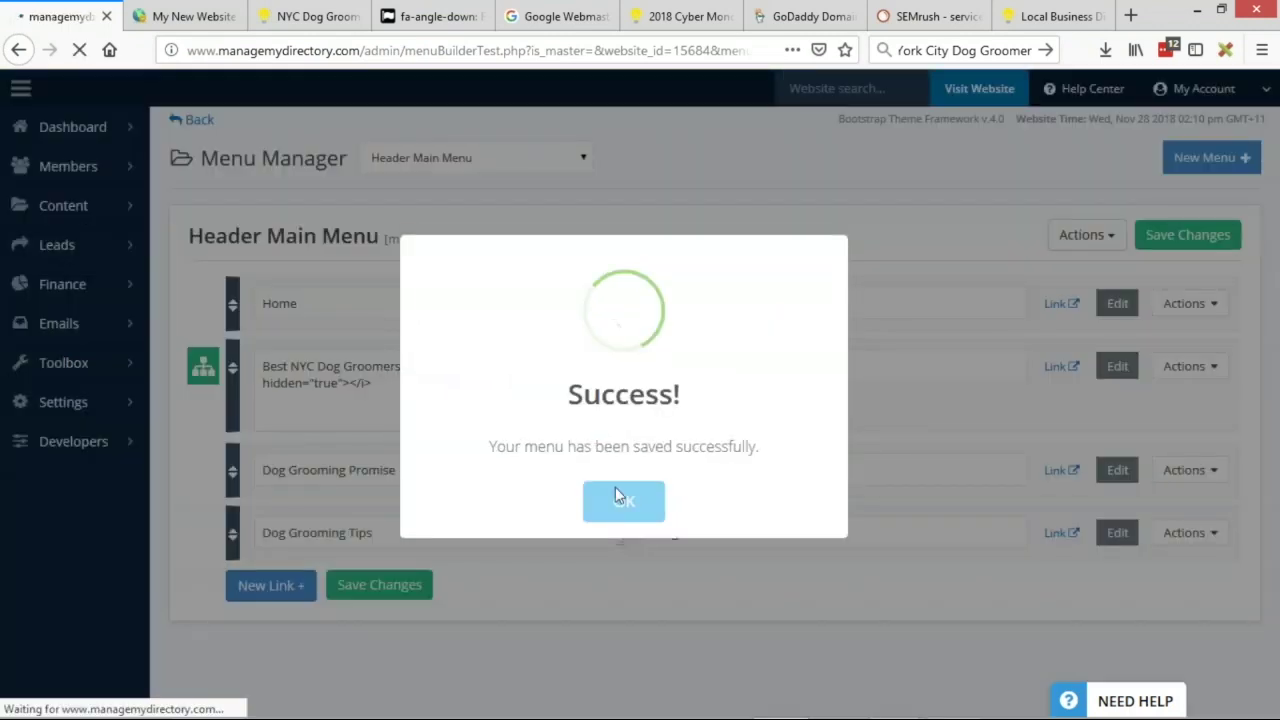
left_click(630, 502)
- Reload the homepage and check the Best NYC Dog Groomers item in its main menu
left_click(318, 16)
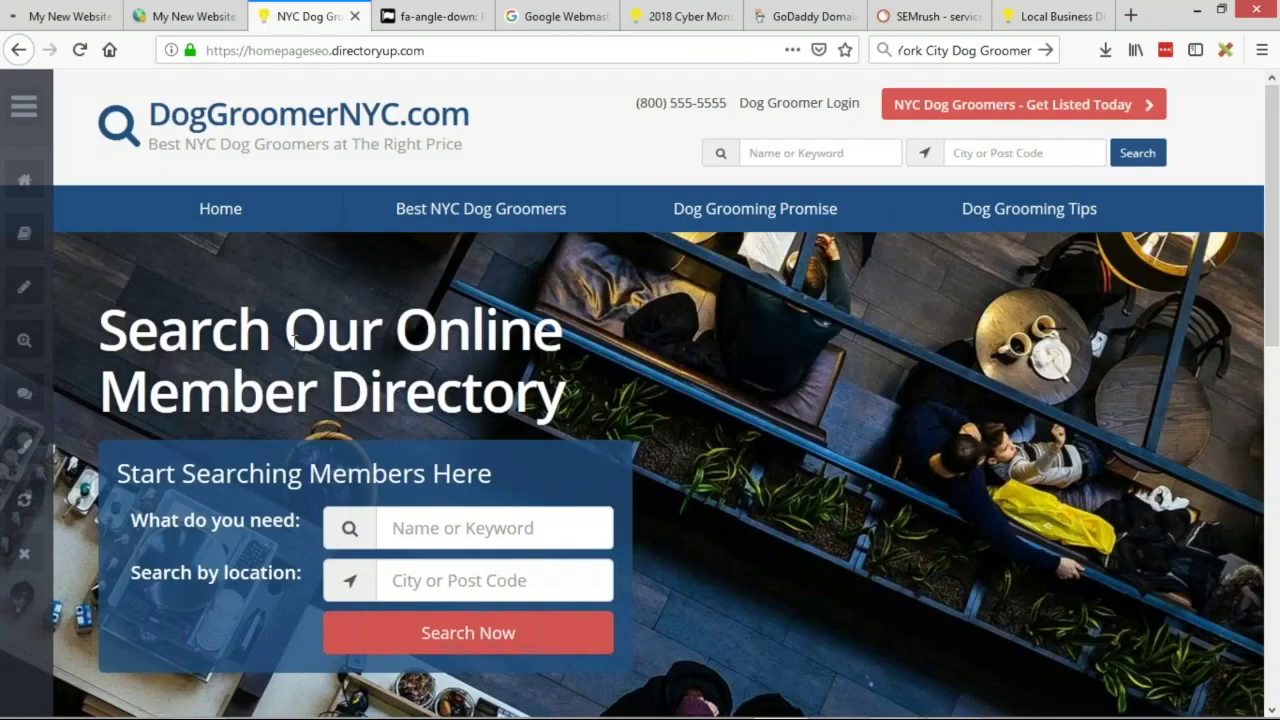
left_click(79, 50)
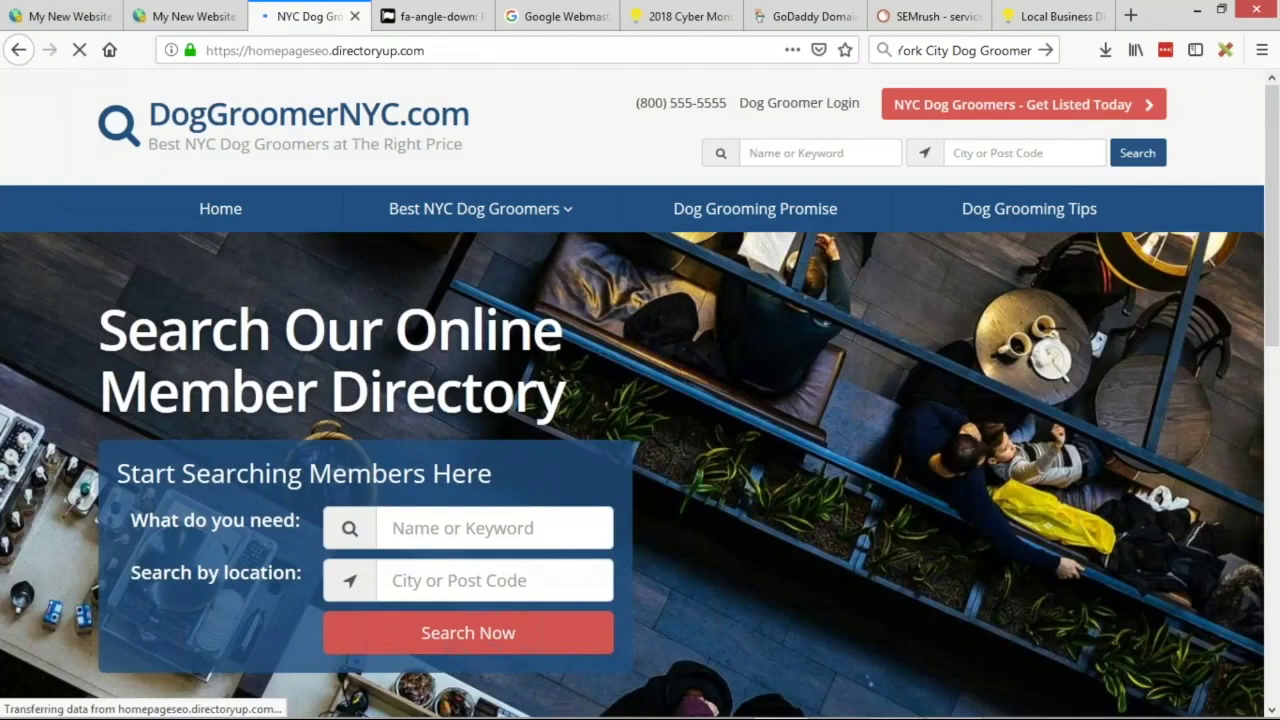
mouse_move(568, 210)
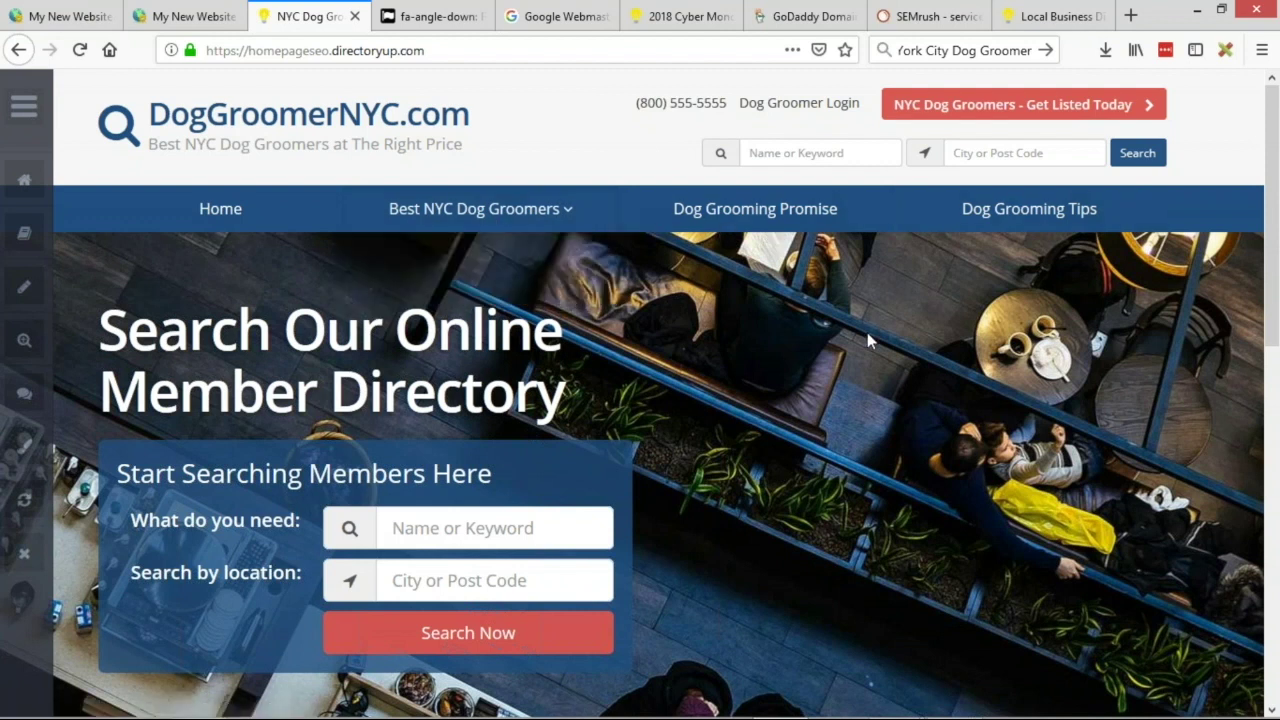
- Switch to the presentation to review the checklist for applying SEO keywords to the homepage, and return to the browser
key("alt+Tab")
key("alt+Tab")
key("alt+Tab")
key("alt+Tab")
key("alt+Tab")
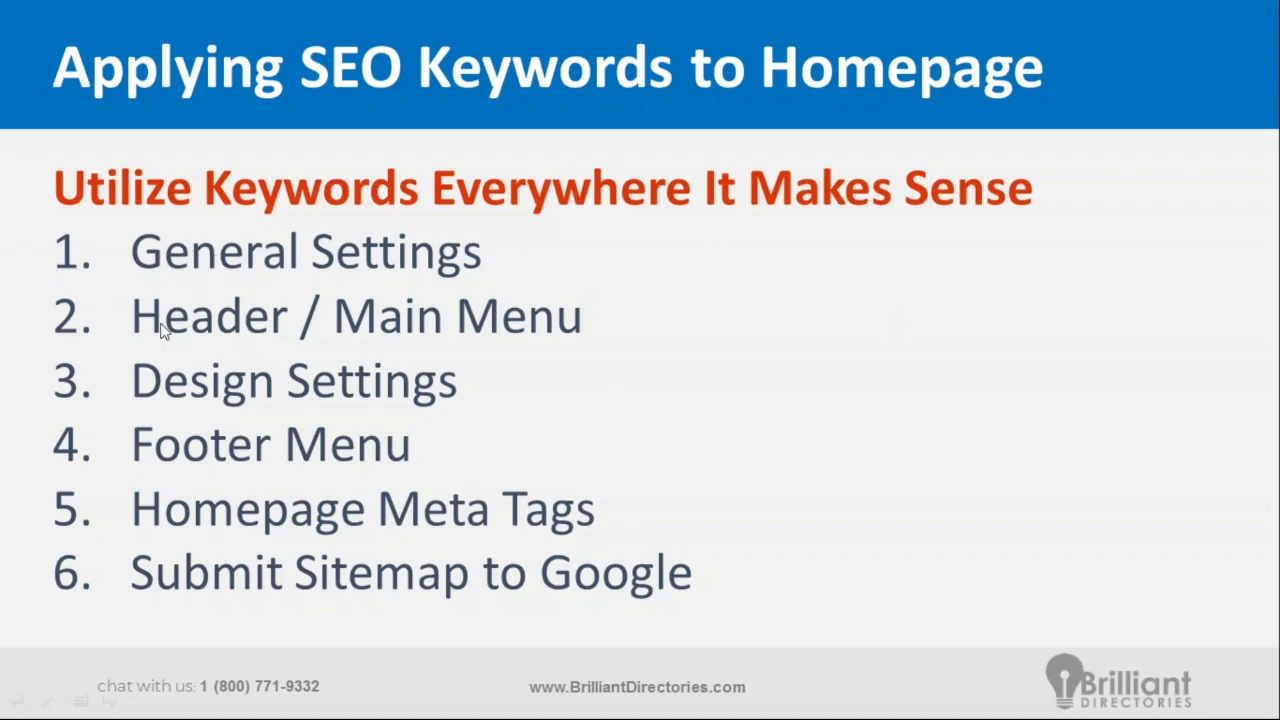
key("alt+Tab")
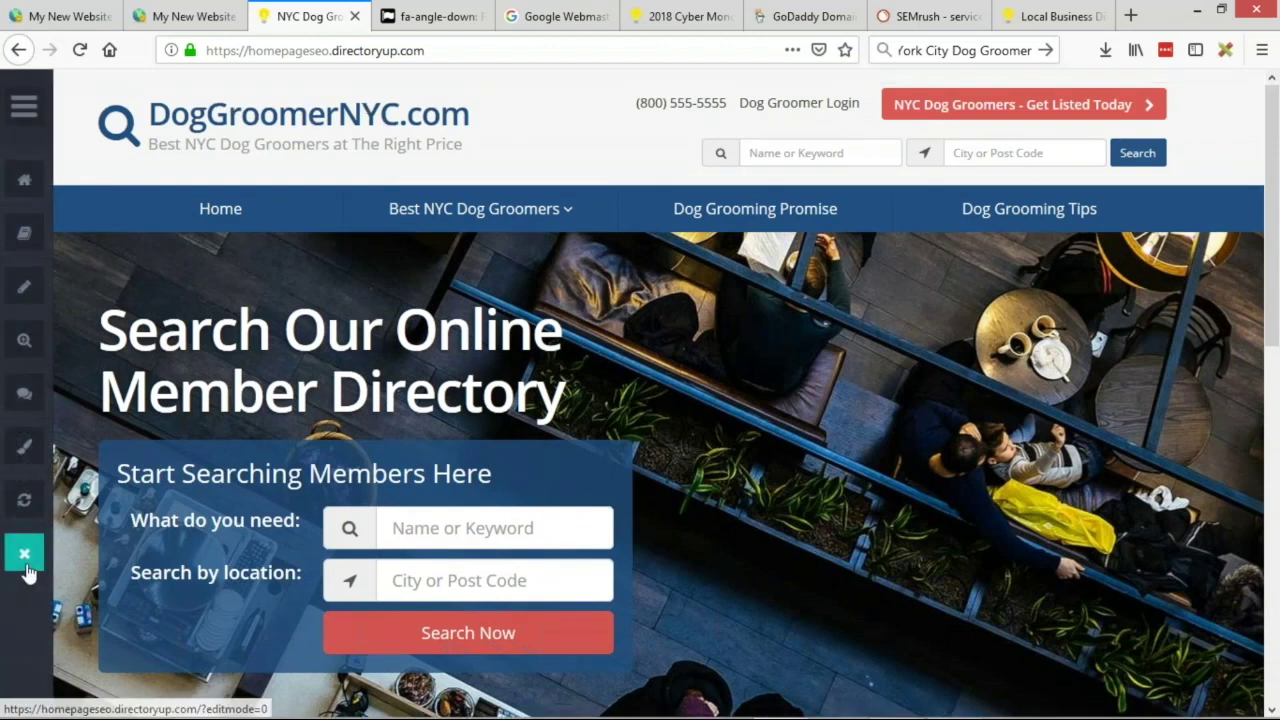
- Turn off the homepage's edit mode and view the page without the editing sidebar
left_click(28, 572)
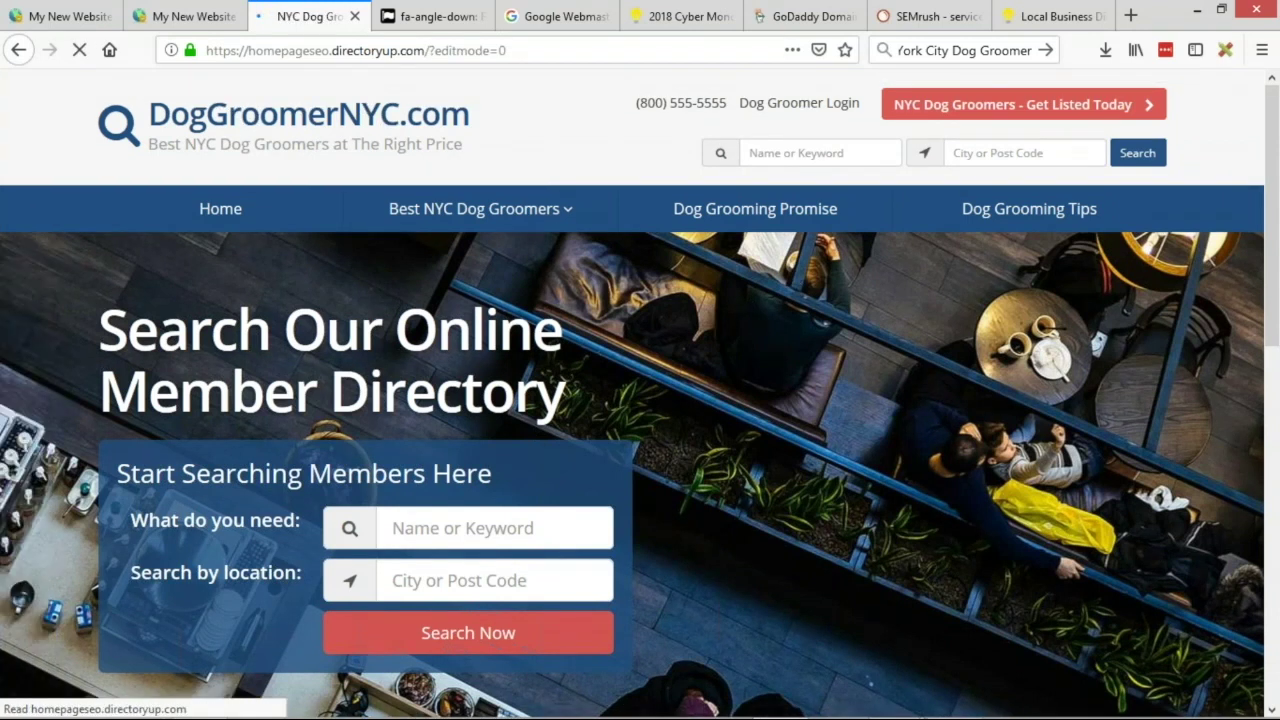
scroll(574, 398, "down", 1)
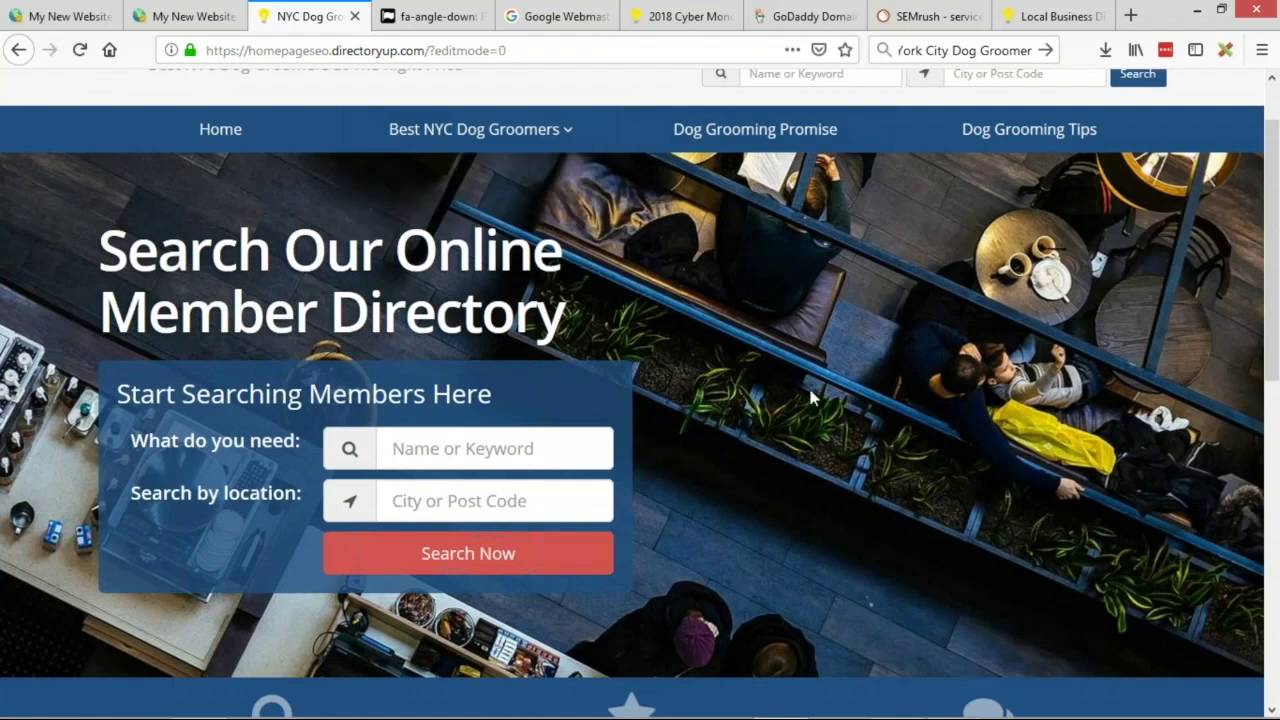
scroll(683, 298, "up", 1)
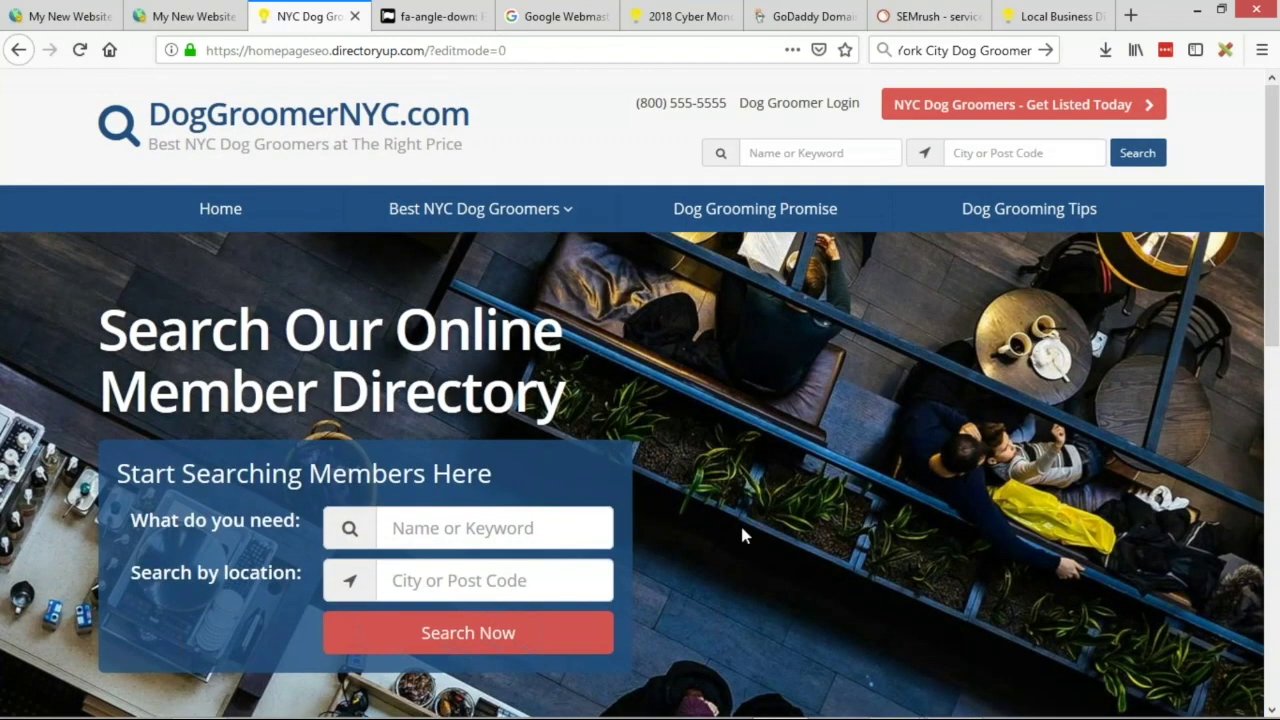
- Open the pre-made color sets in the website's Design Settings from the admin area
left_click(30, 10)
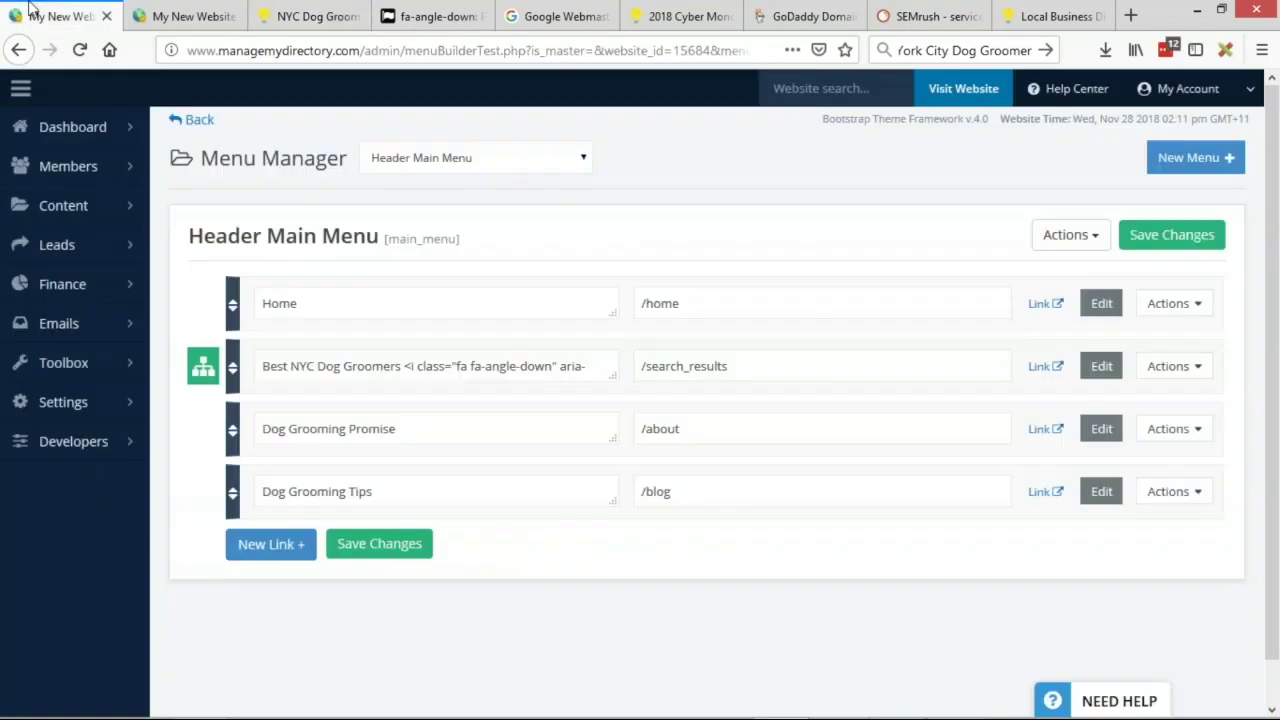
mouse_move(134, 405)
left_click(166, 426)
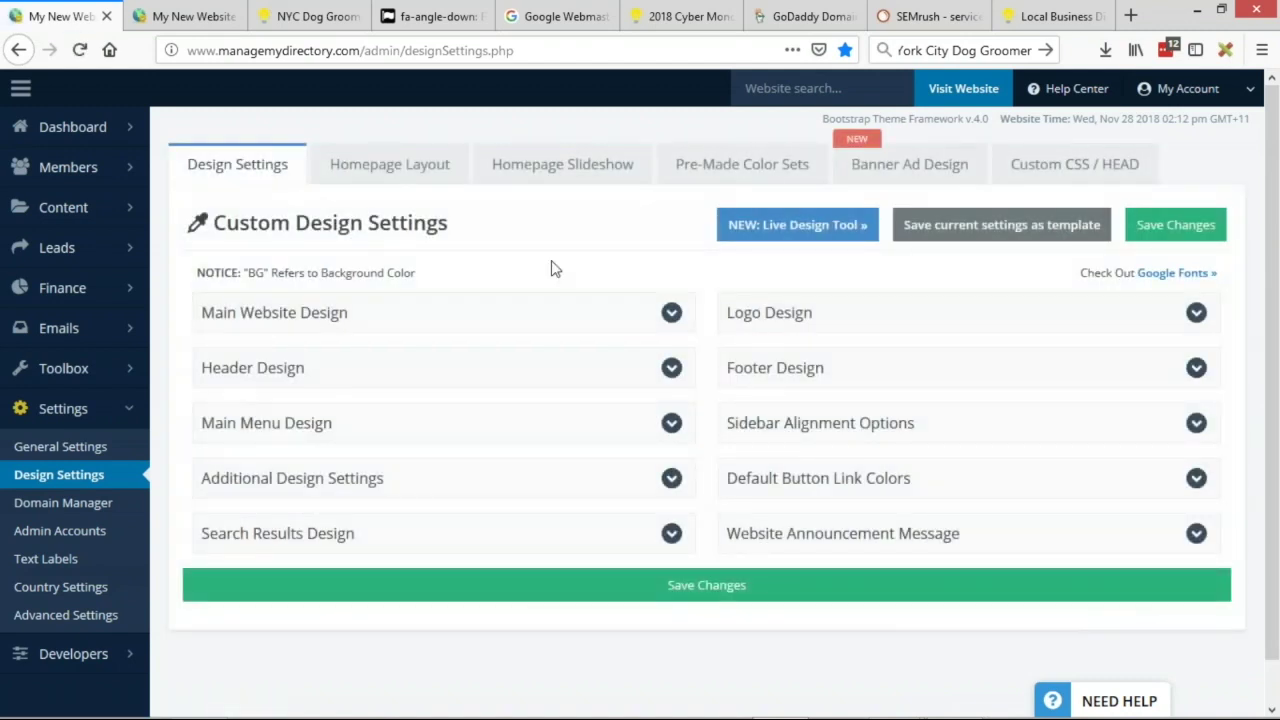
left_click(770, 180)
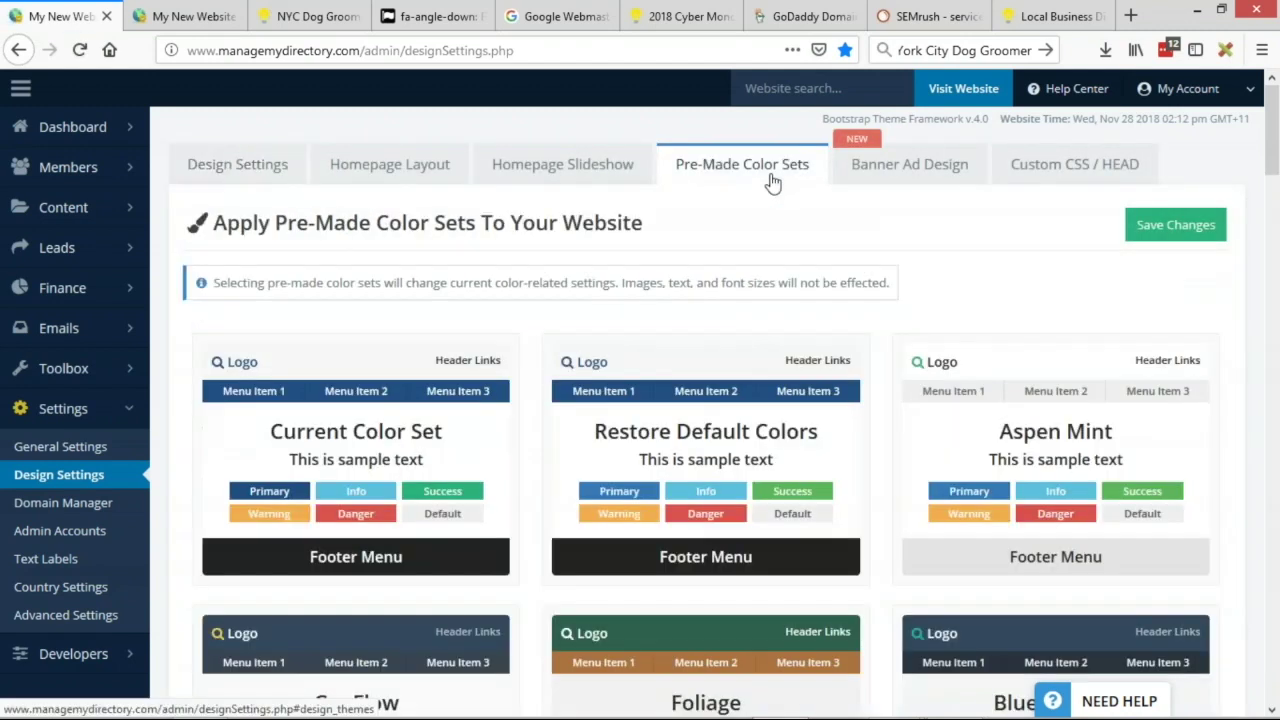
- Look through the pre-made color sets available for the website
scroll(870, 320, "down", 2)
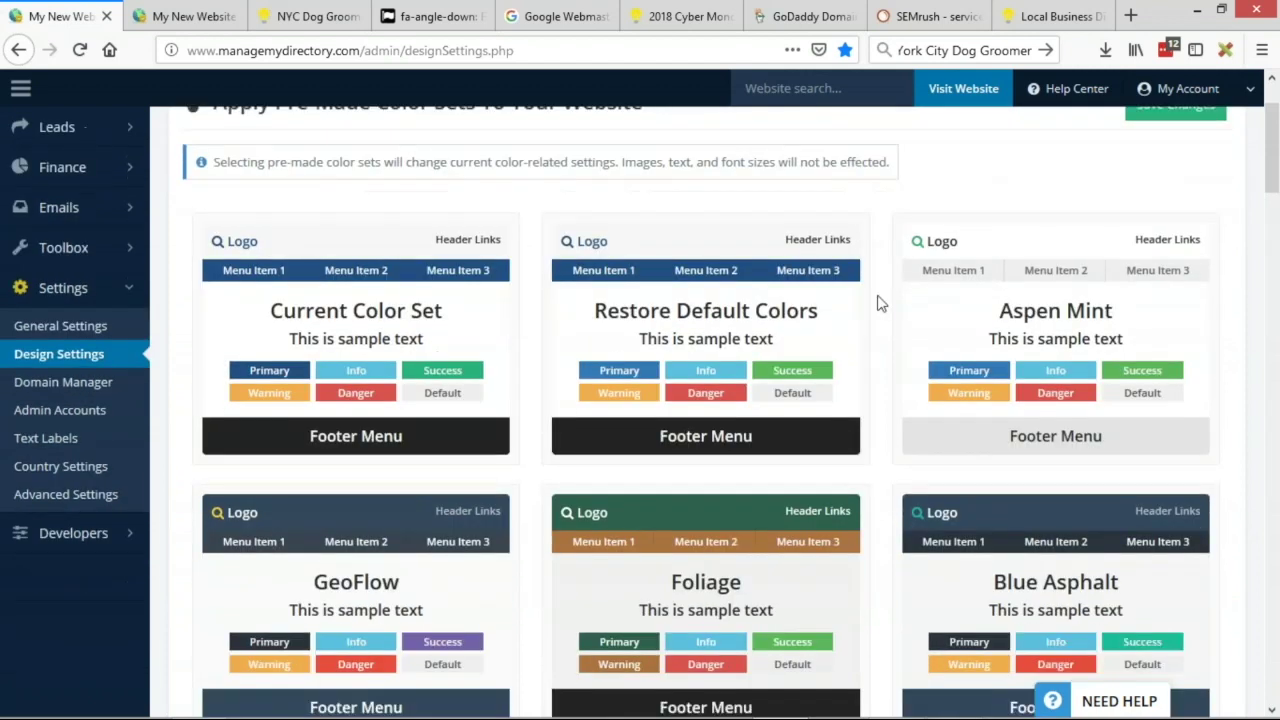
scroll(880, 303, "down", 5)
scroll(886, 303, "up", 7)
scroll(903, 317, "down", 3)
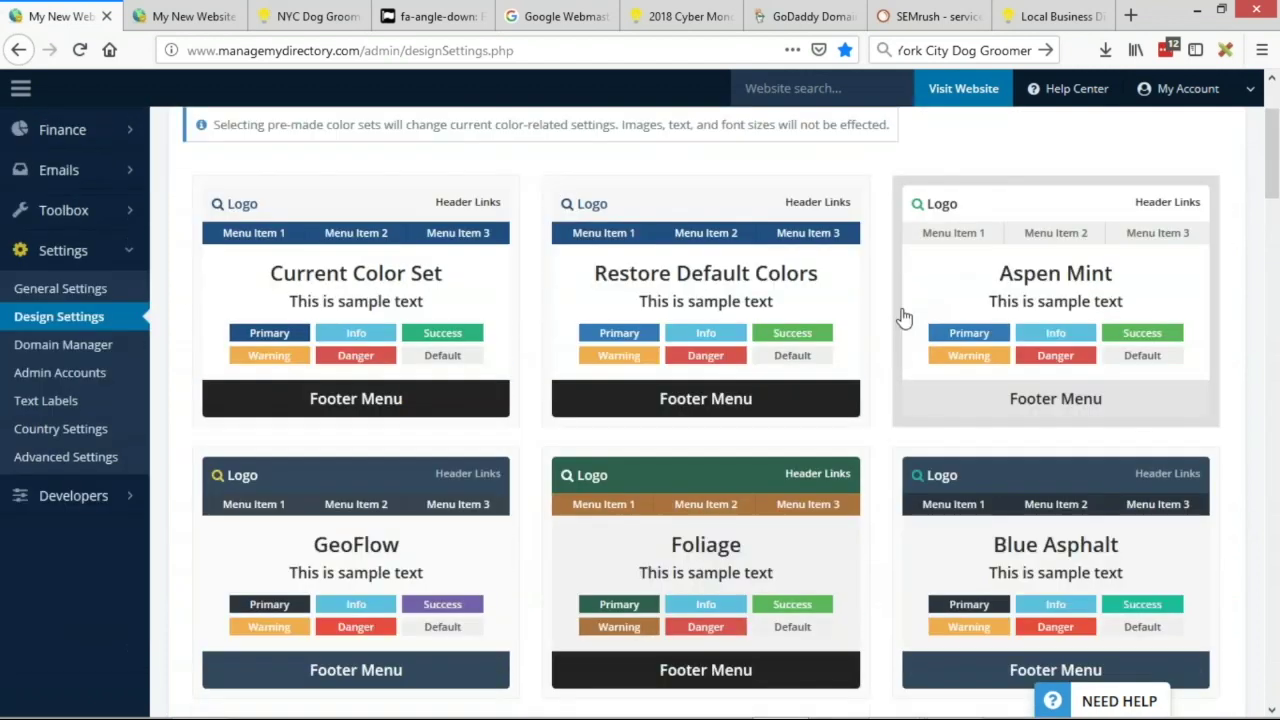
scroll(903, 317, "down", 8)
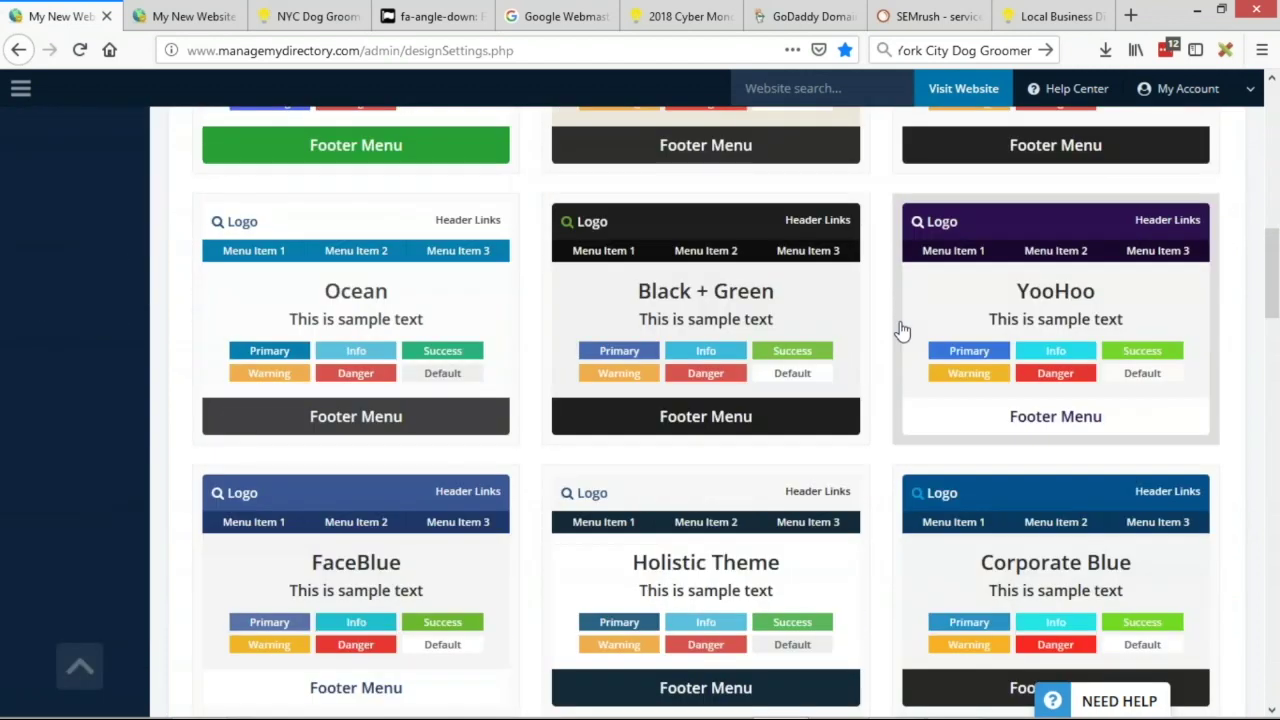
scroll(902, 330, "down", 3)
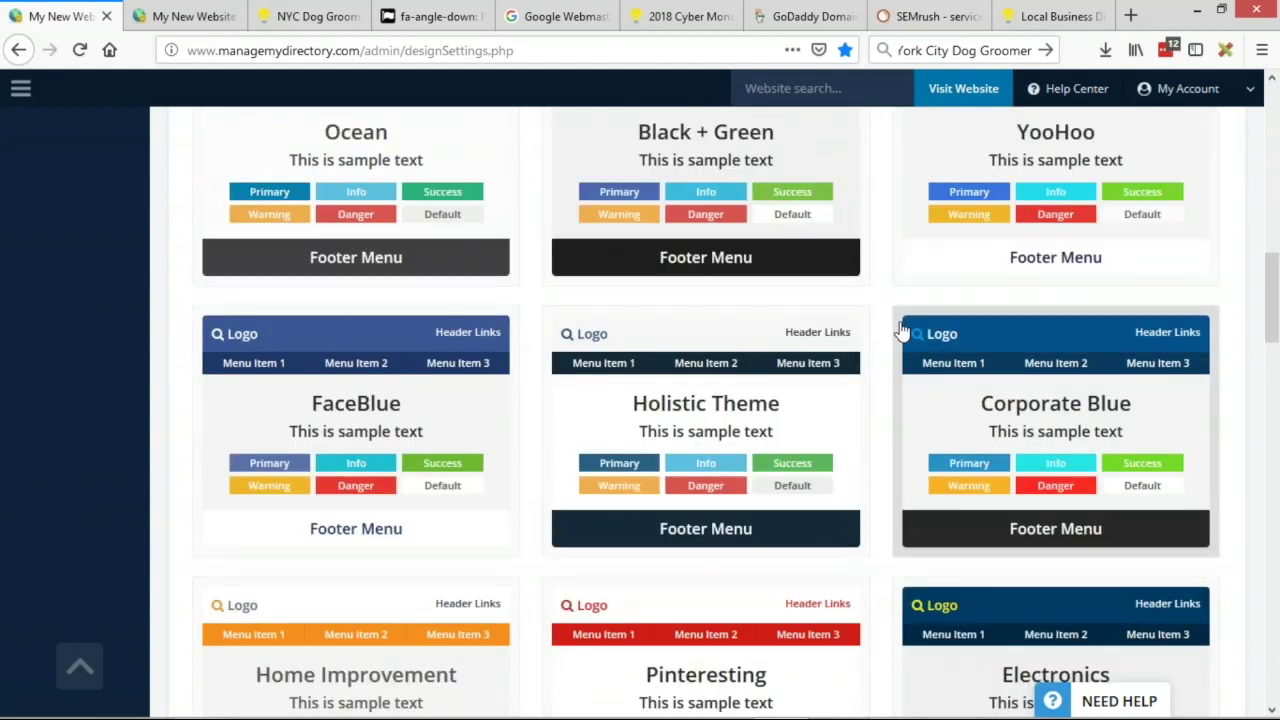
scroll(902, 330, "down", 2)
scroll(920, 429, "down", 4)
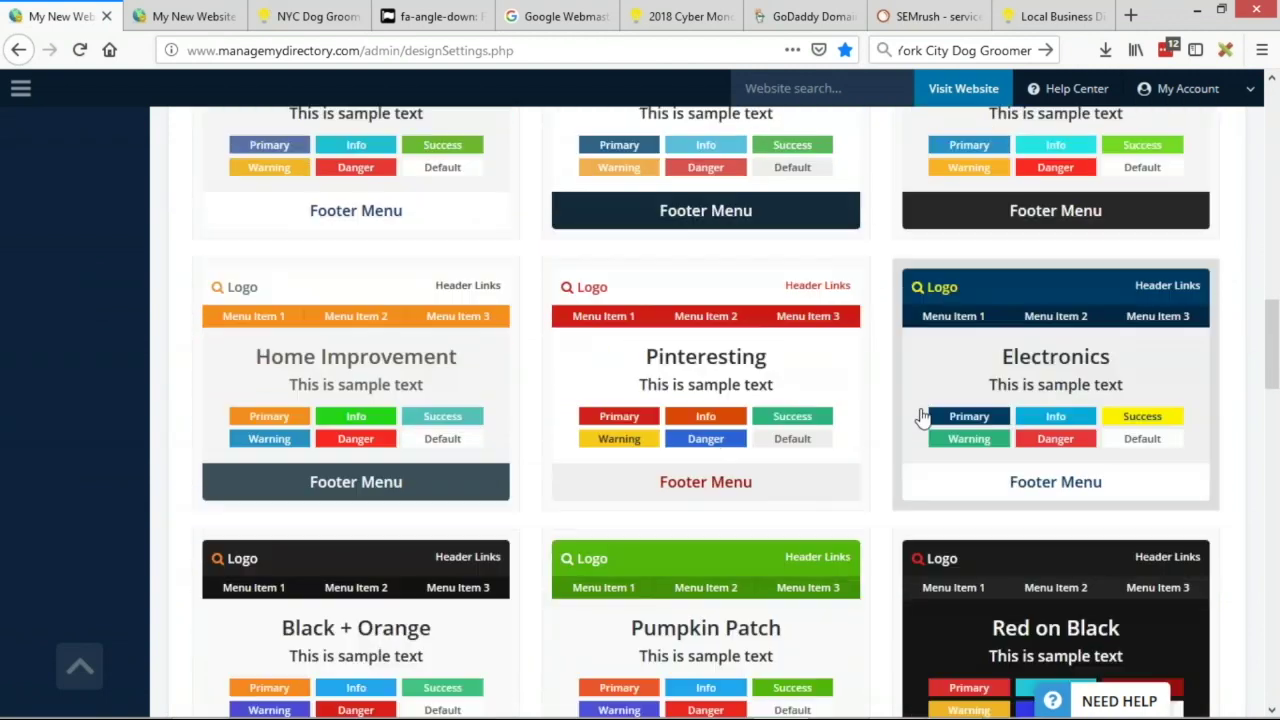
scroll(920, 418, "down", 2)
scroll(922, 418, "down", 9)
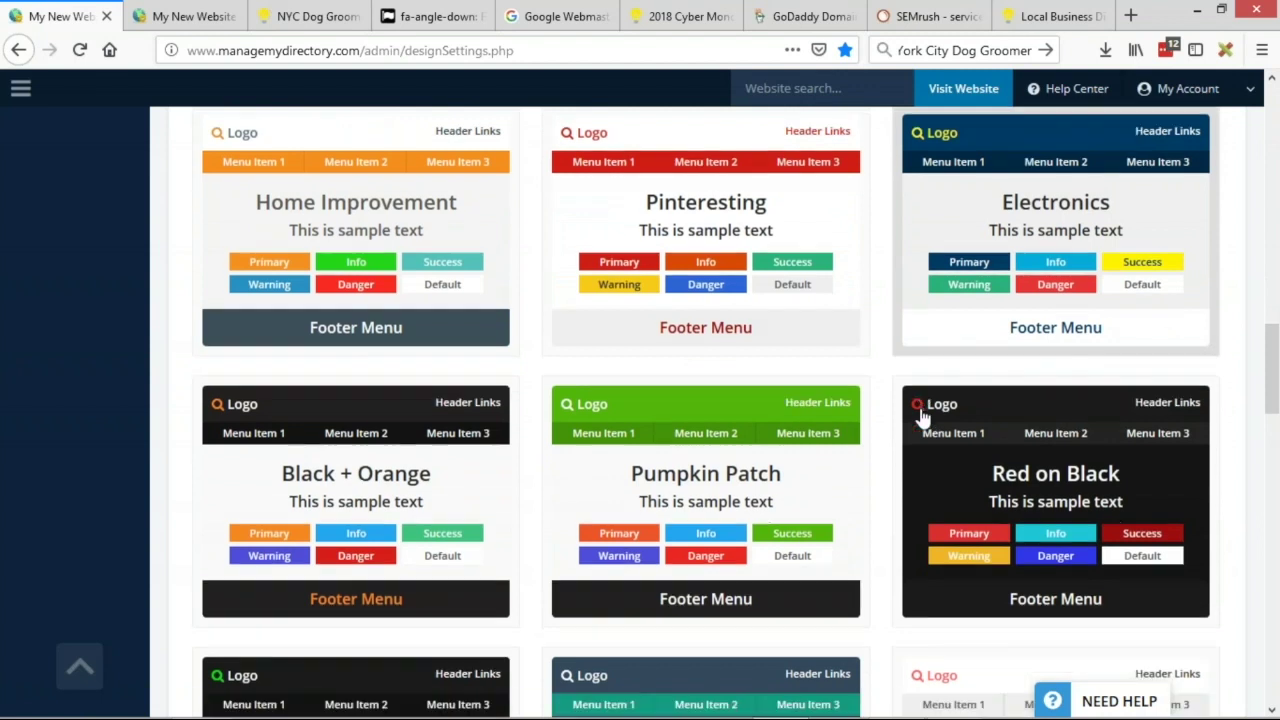
scroll(922, 418, "down", 8)
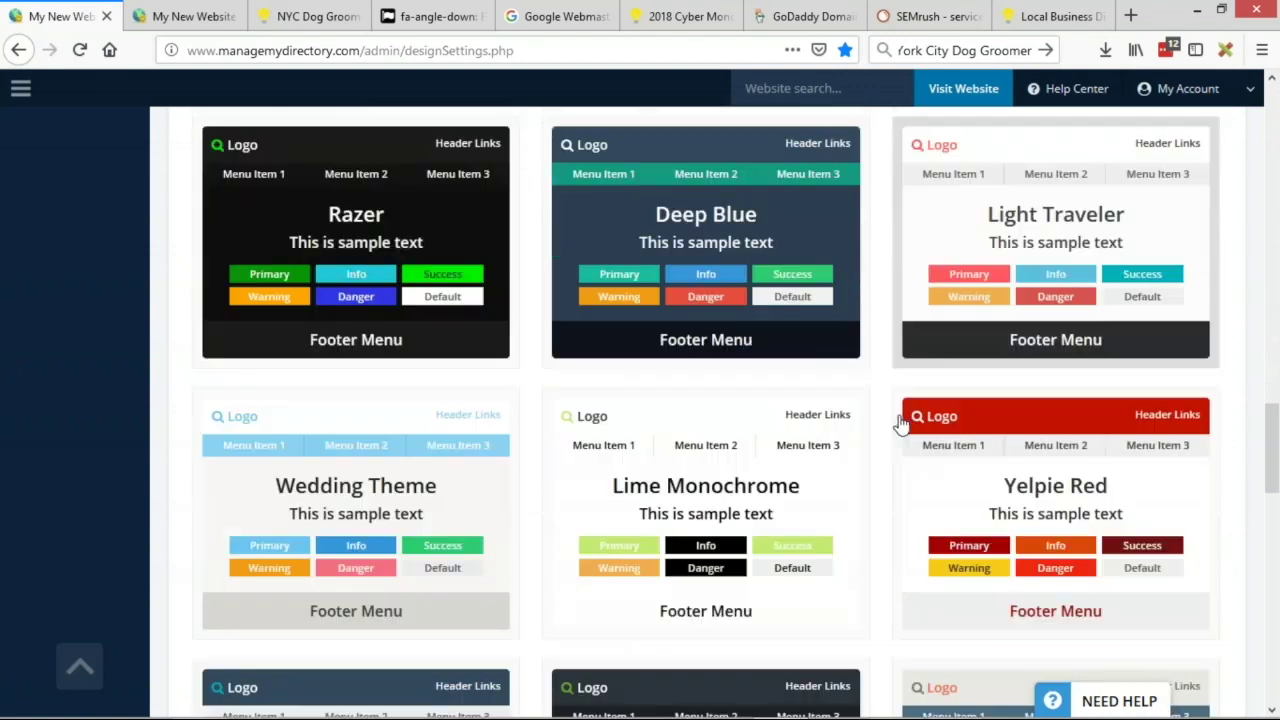
scroll(893, 440, "down", 10)
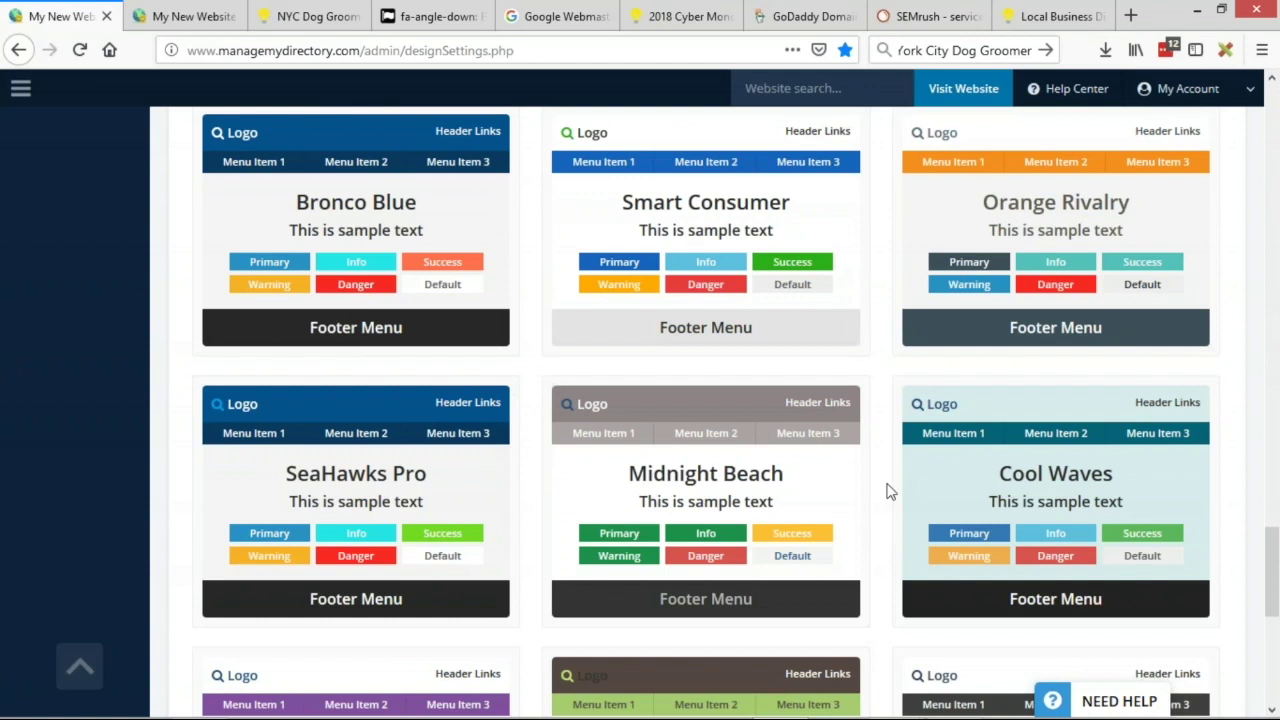
scroll(890, 491, "down", 5)
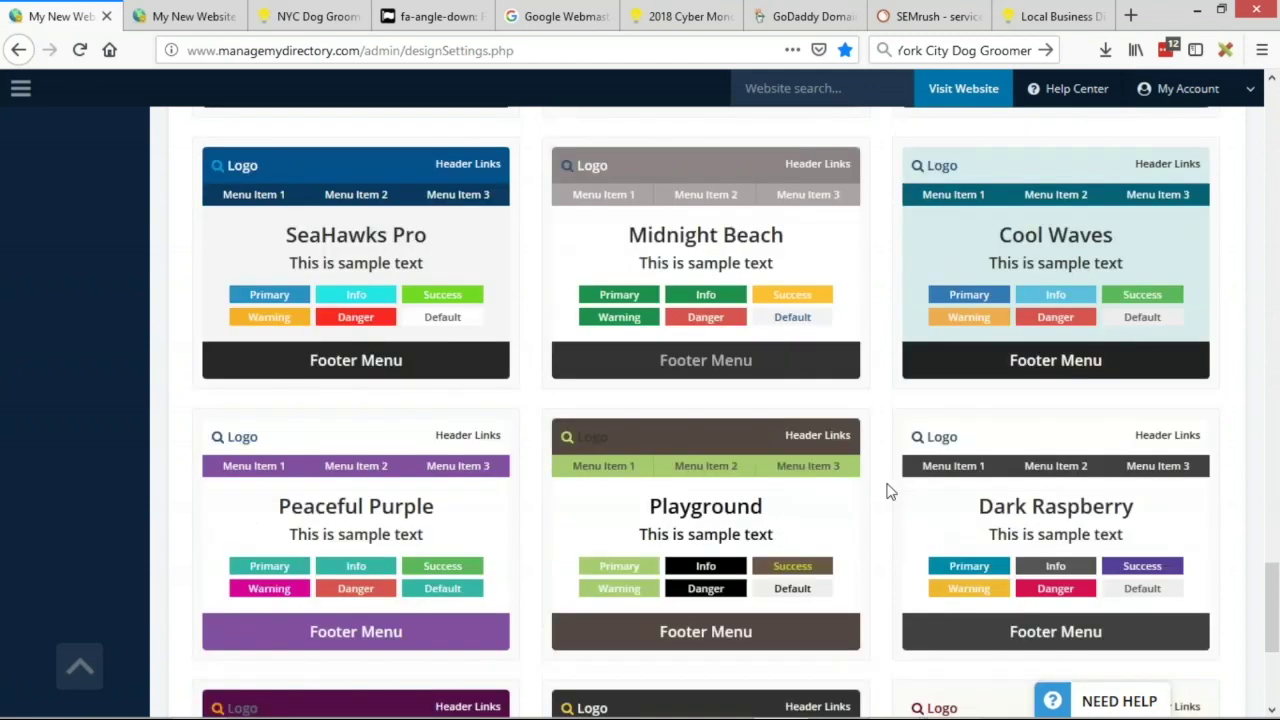
scroll(891, 494, "up", 6)
scroll(895, 500, "down", 13)
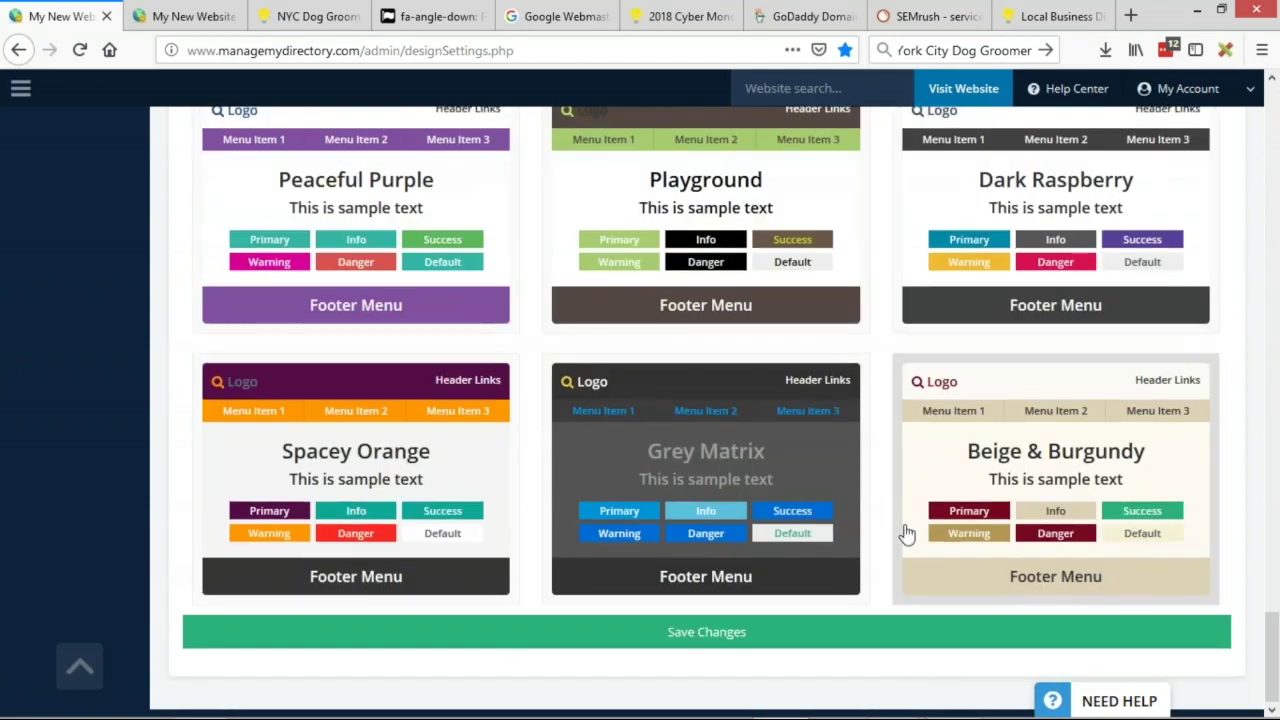
scroll(903, 528, "up", 20)
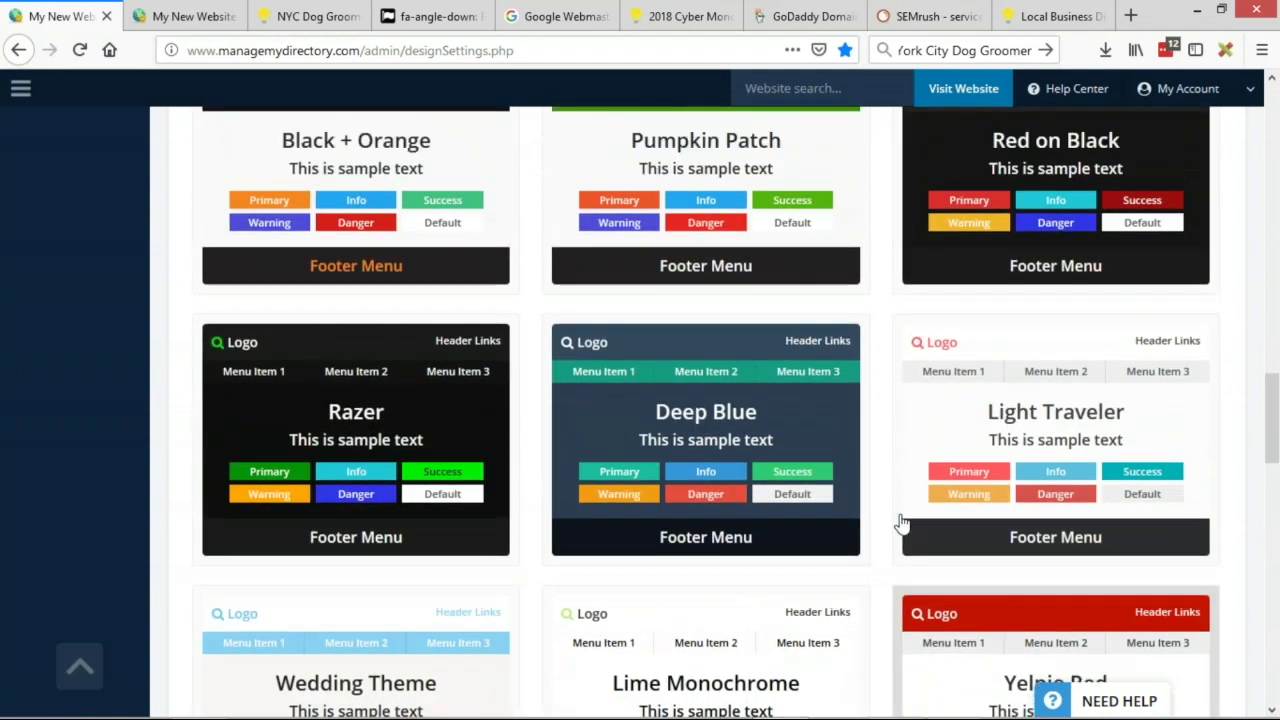
- Choose the Yelpie Red pre-made color set and open the Homepage Layout settings
scroll(900, 521, "down", 6)
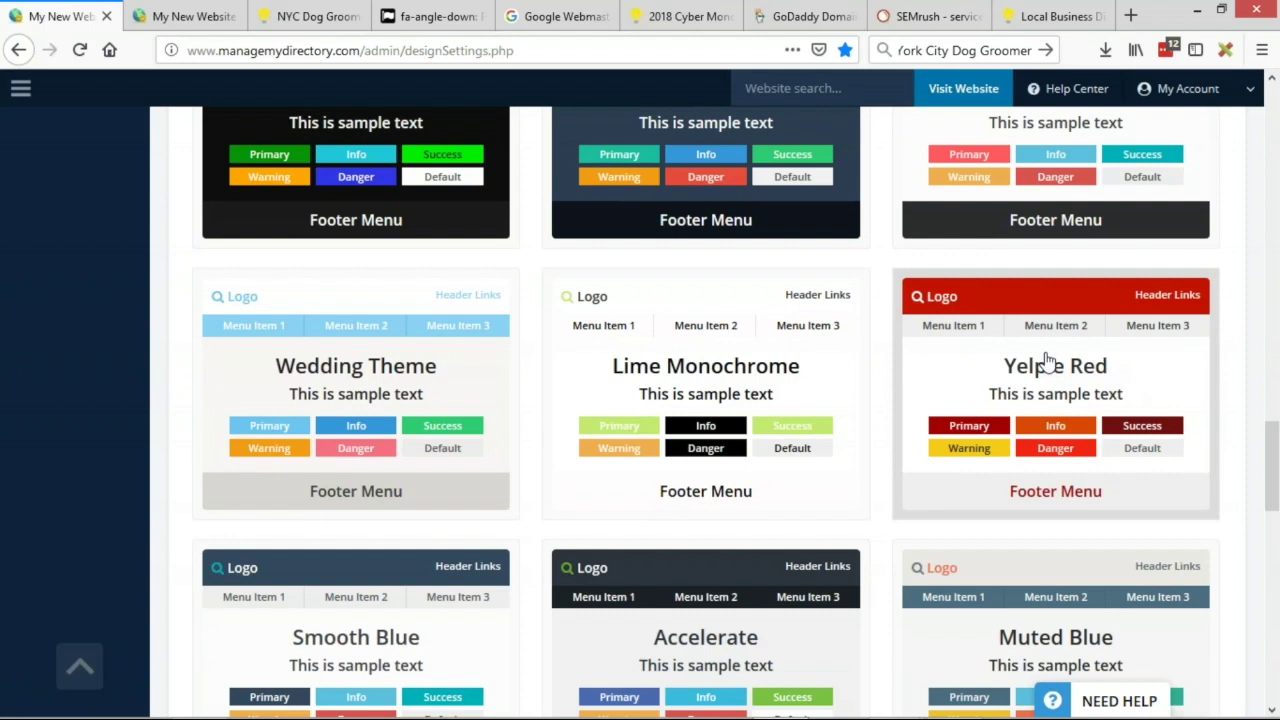
scroll(803, 371, "up", 20)
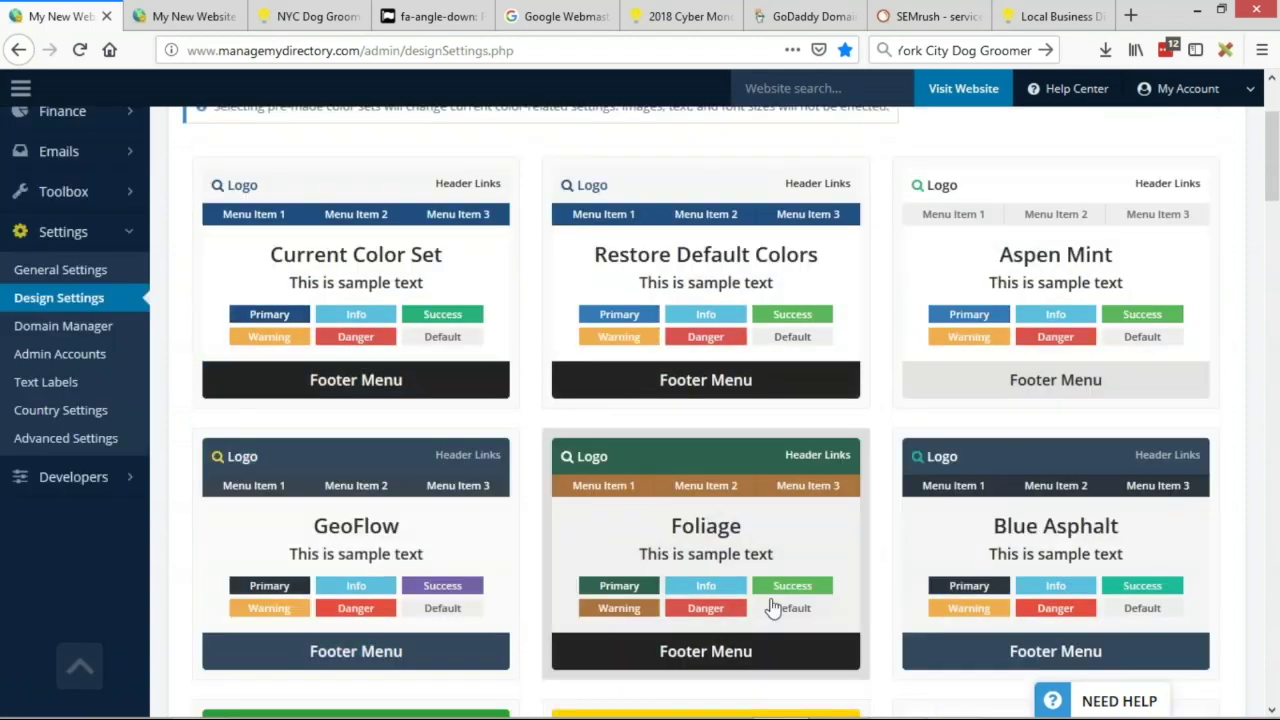
scroll(773, 607, "up", 3)
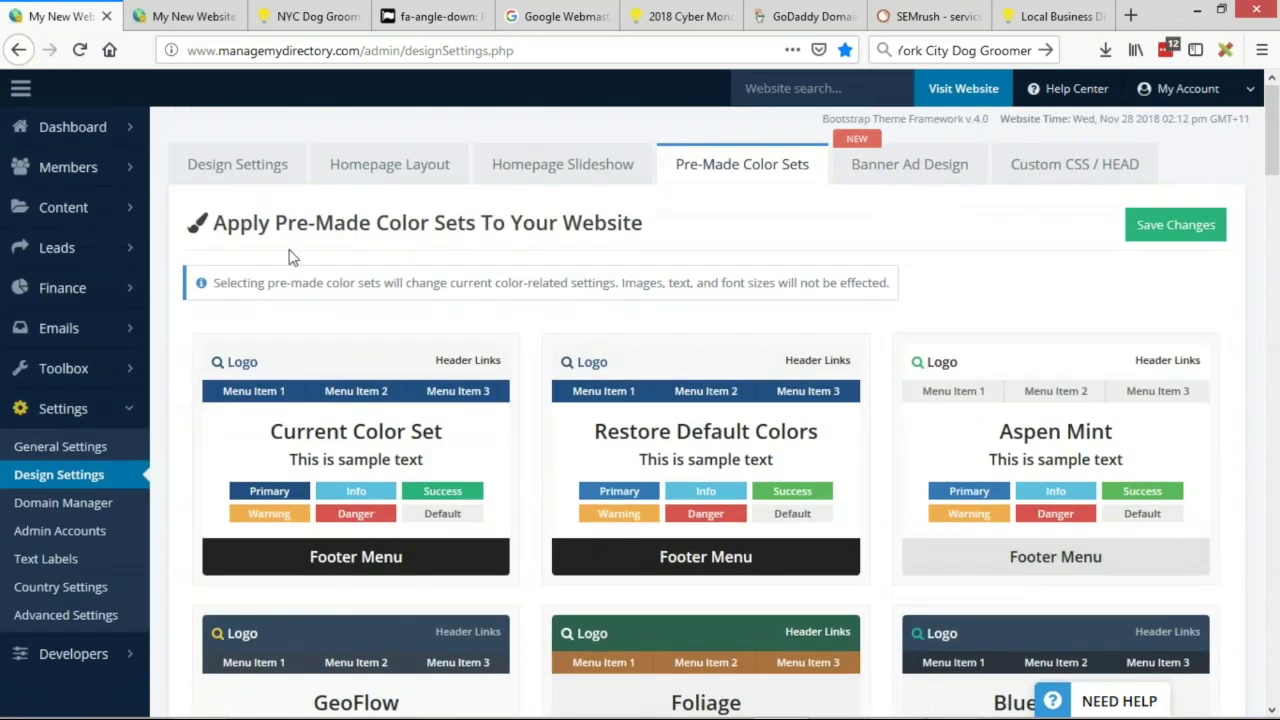
left_click(383, 170)
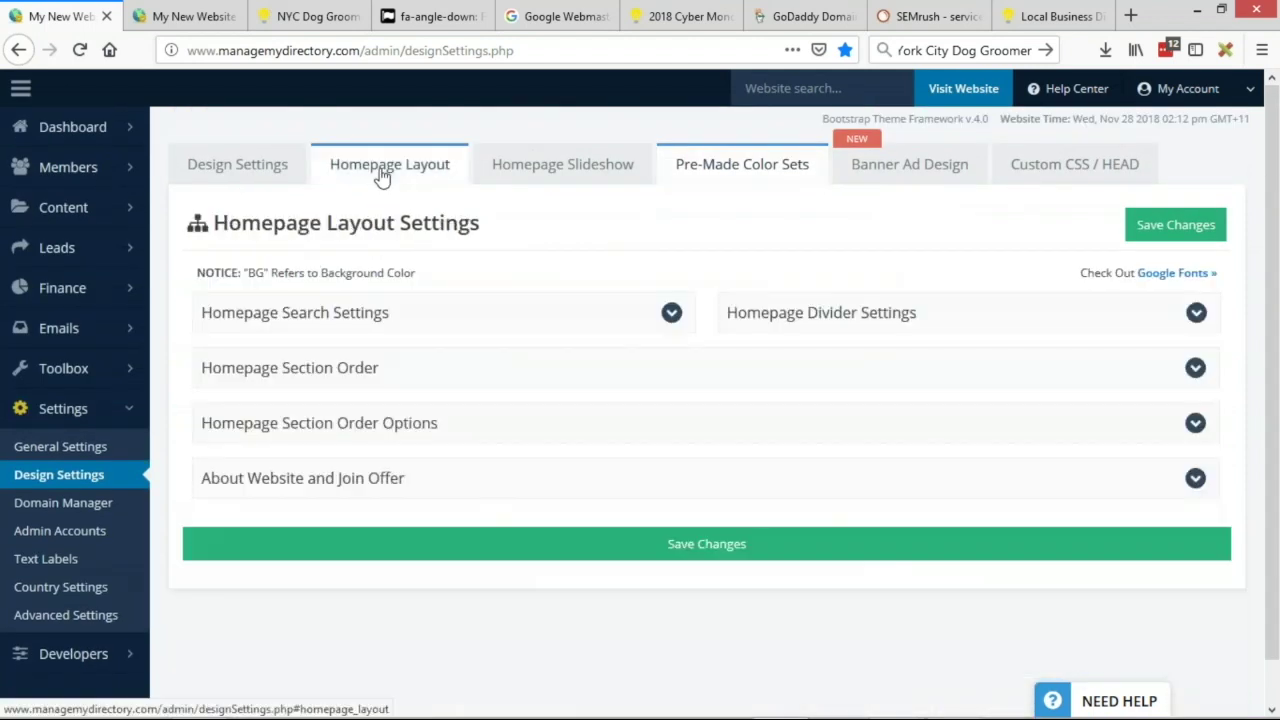
- Check the main title over the live homepage's banner image, and close the extra admin page with the service categories
left_click(305, 16)
scroll(258, 250, "down", 2)
left_click_drag(258, 250, 566, 318)
scroll(566, 318, "up", 2)
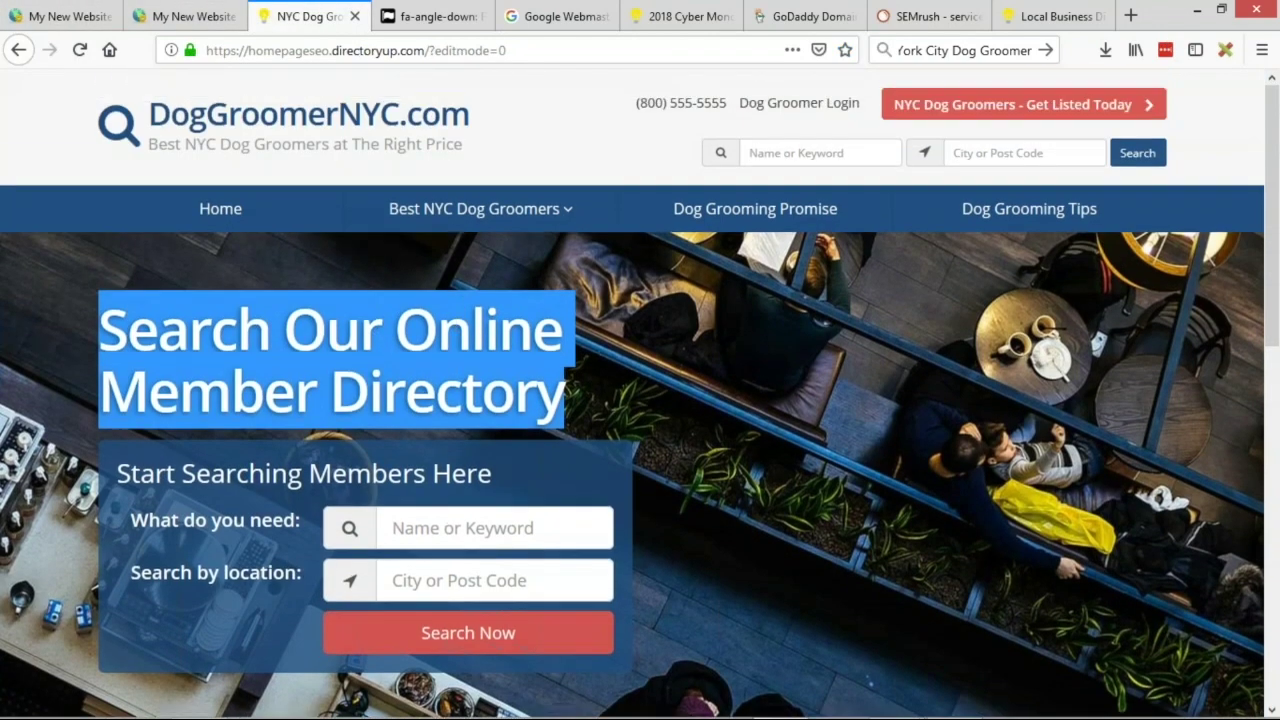
left_click(1035, 480)
left_click(150, 15)
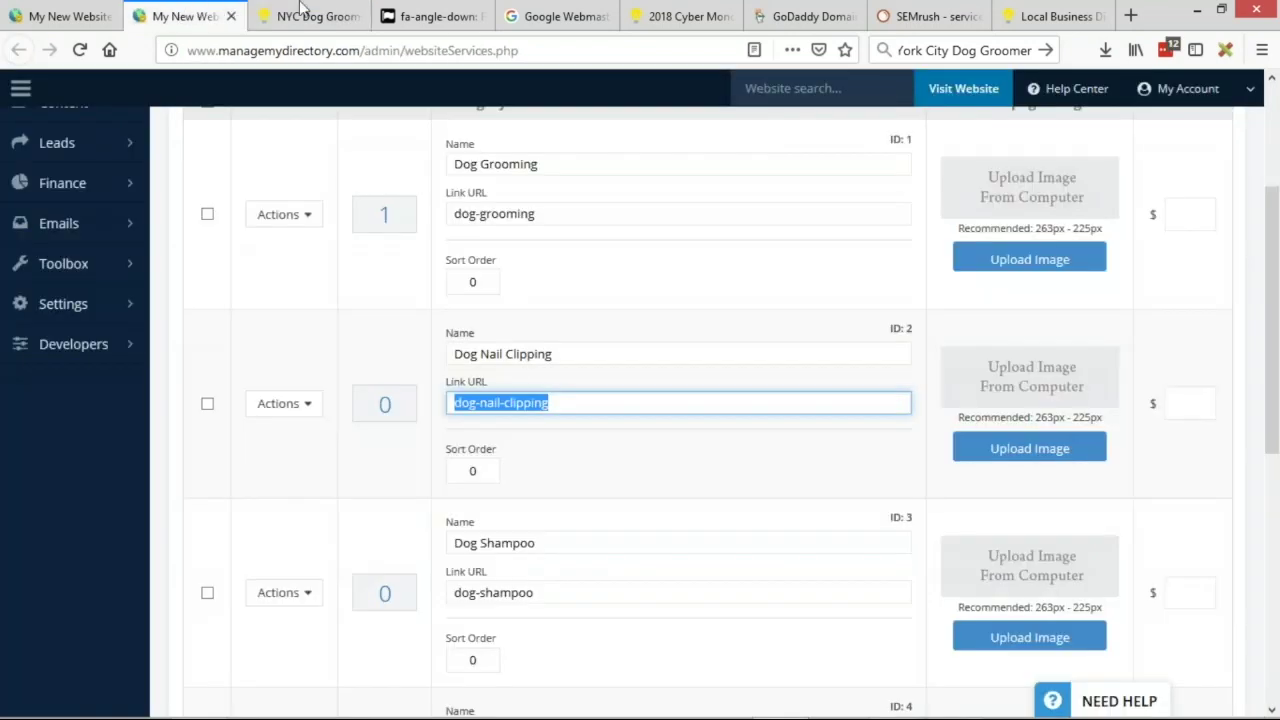
key("ctrl+w")
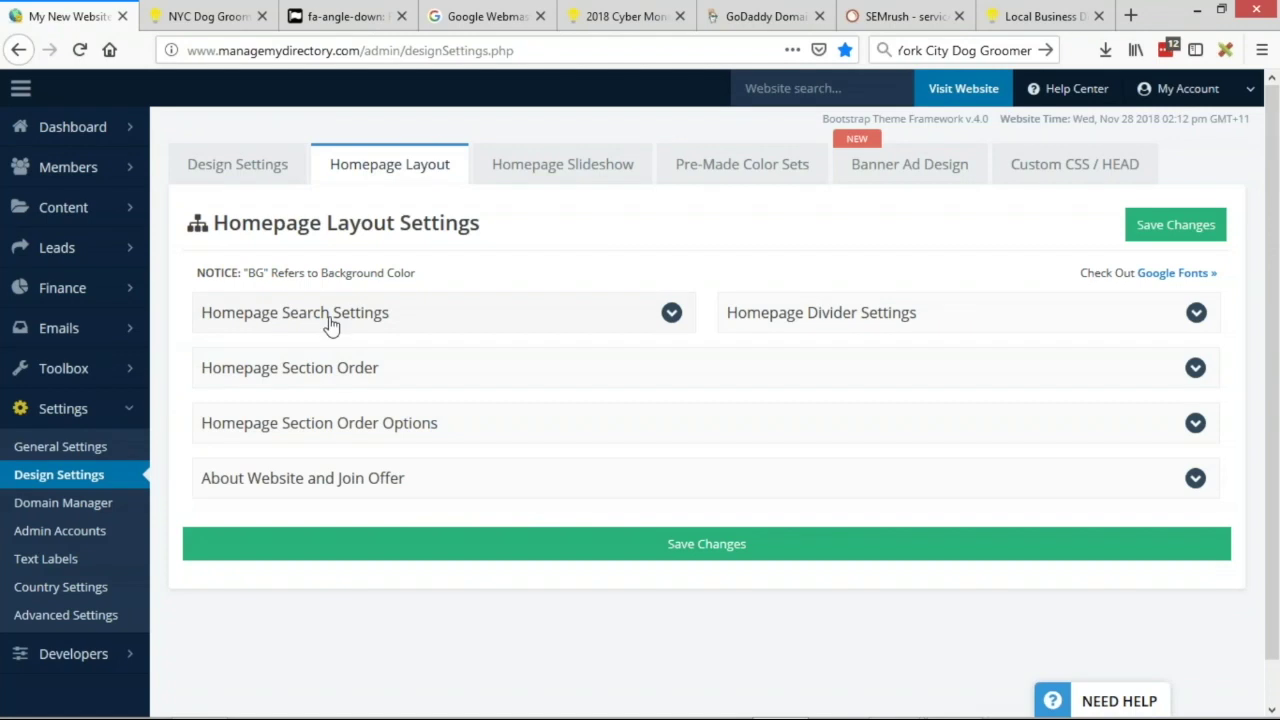
- Expand the Homepage Search Settings and replace the homepage image with the puppy picture from the image library
left_click(468, 318)
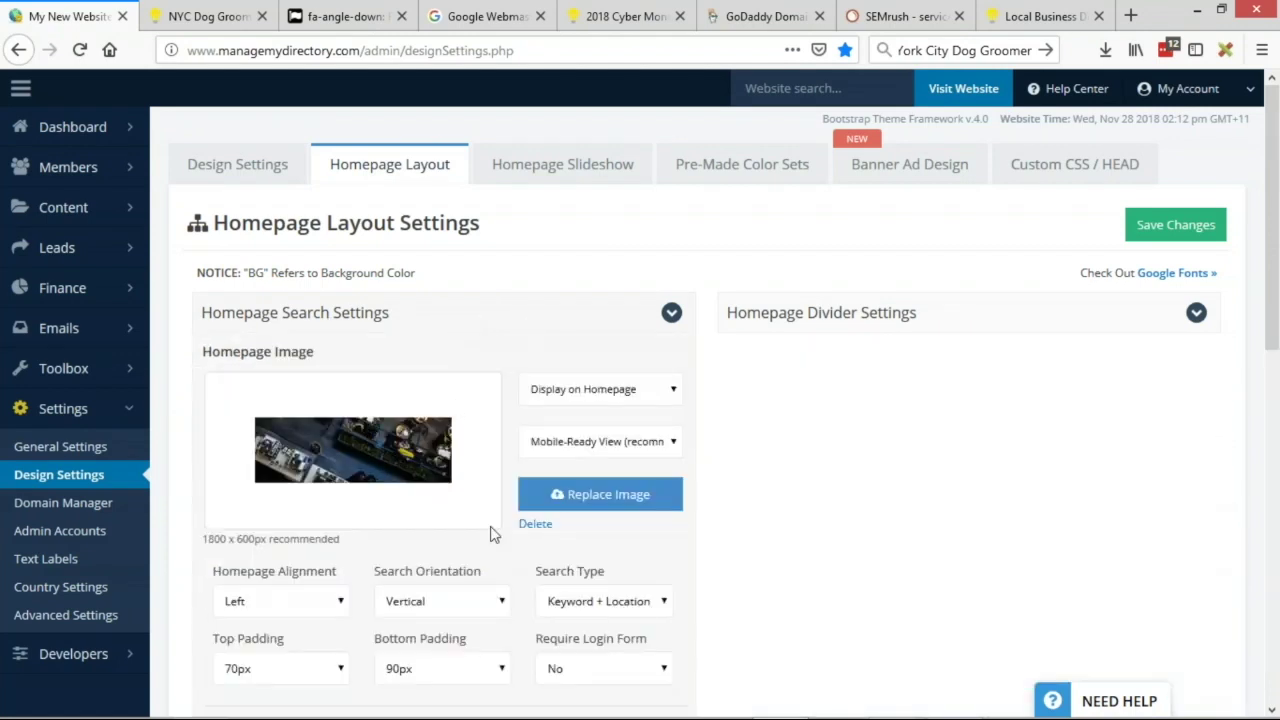
left_click(660, 497)
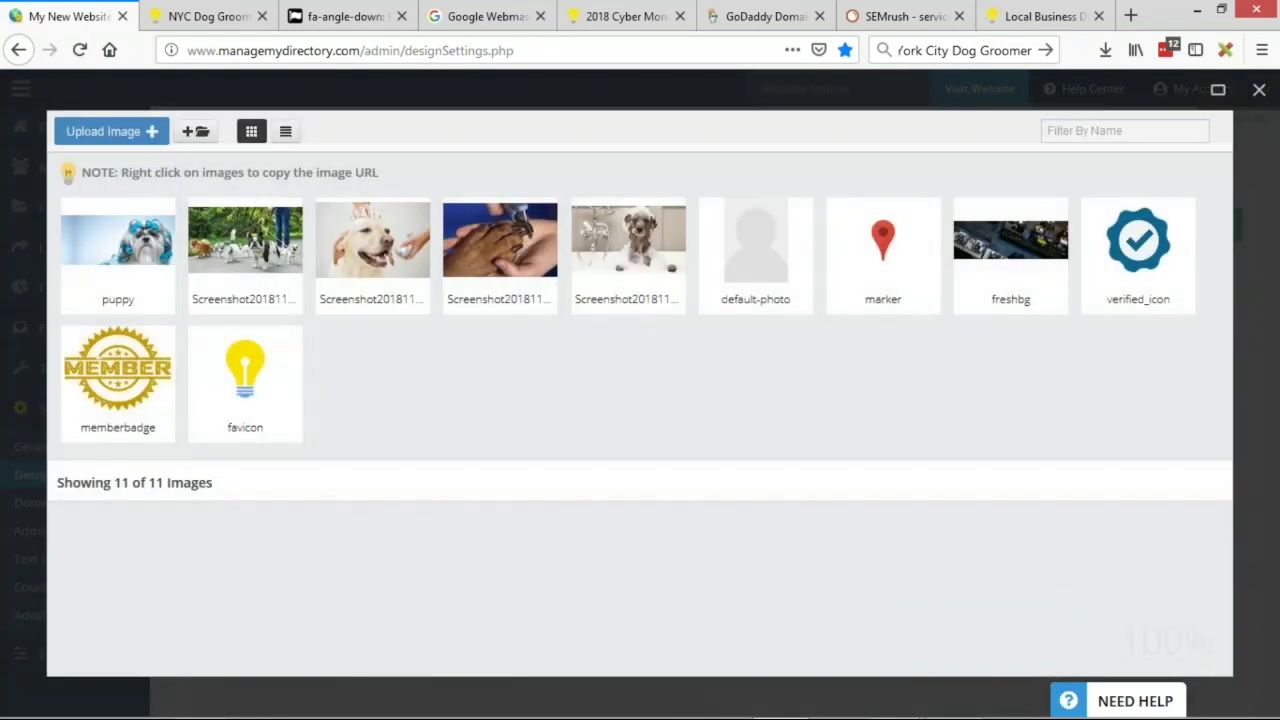
left_click(149, 243)
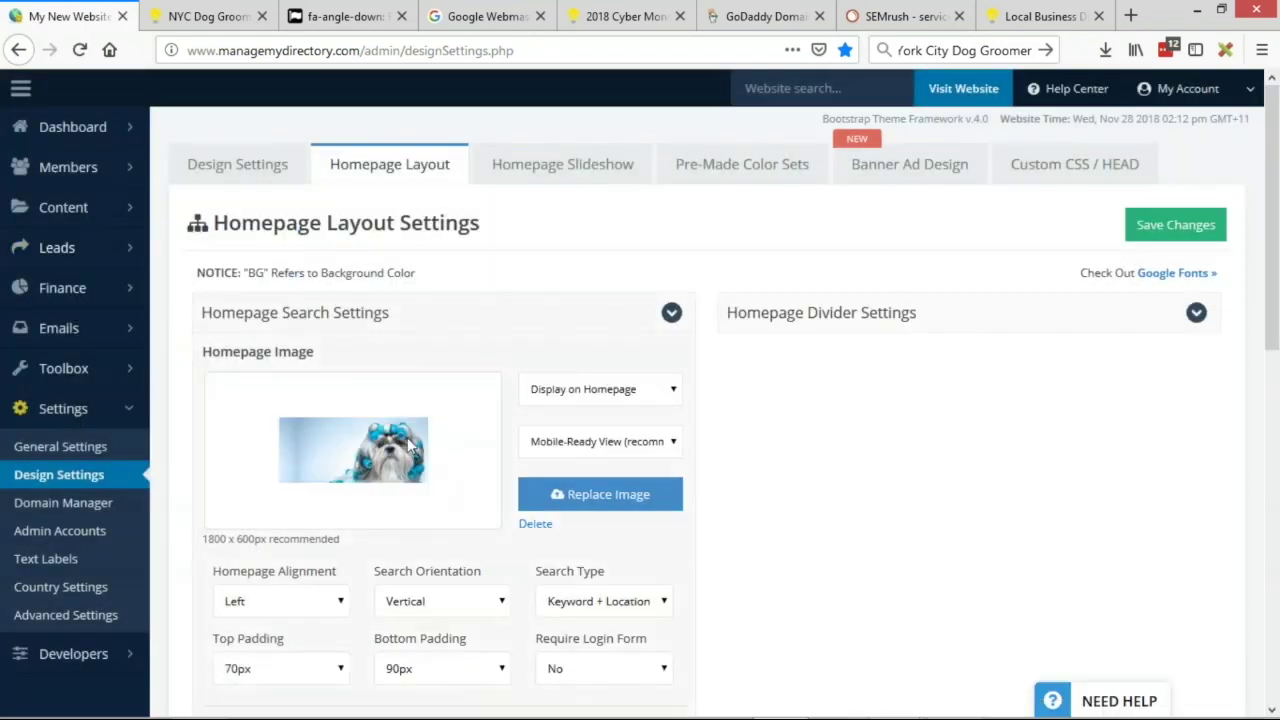
- Compare the homepage's main title text (H1) with the keyword list in Notepad, and return to the browser
scroll(356, 372, "down", 5)
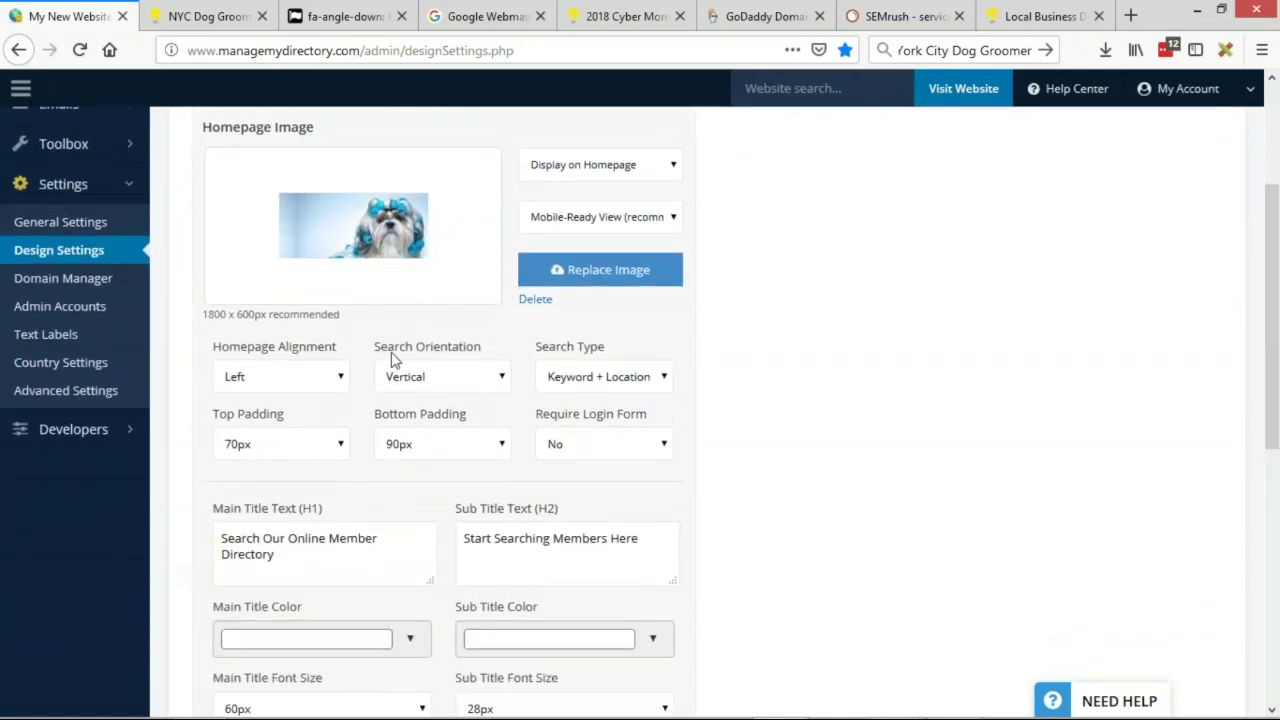
scroll(427, 330, "down", 2)
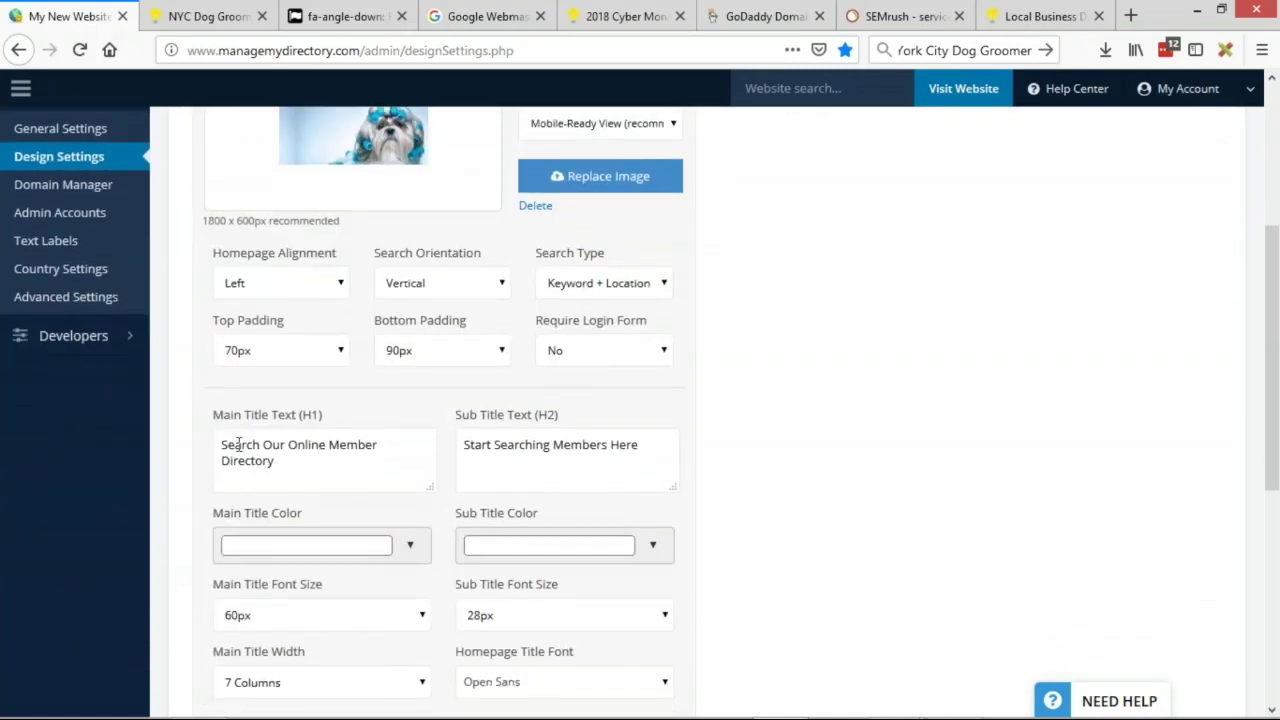
left_click_drag(222, 445, 317, 460)
triple_click(316, 470)
key("alt+Tab")
left_click(457, 432)
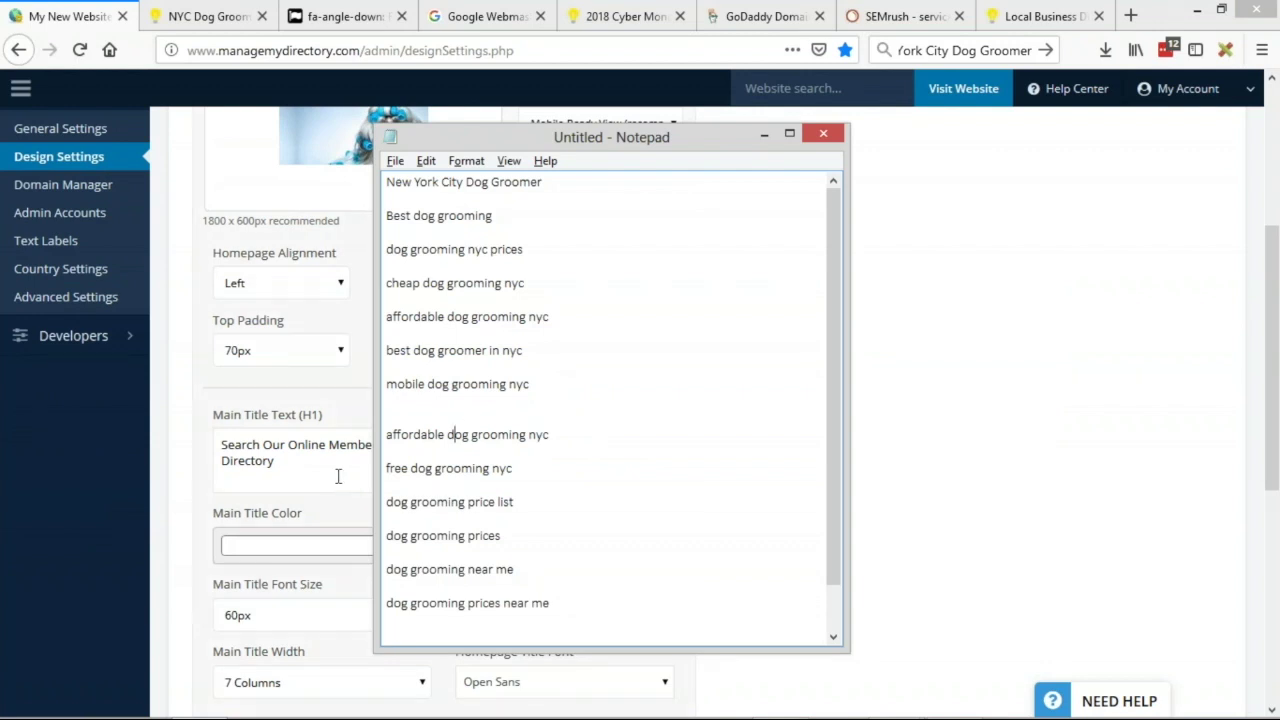
key("alt+Tab")
scroll(734, 414, "up", 3)
left_click(914, 397)
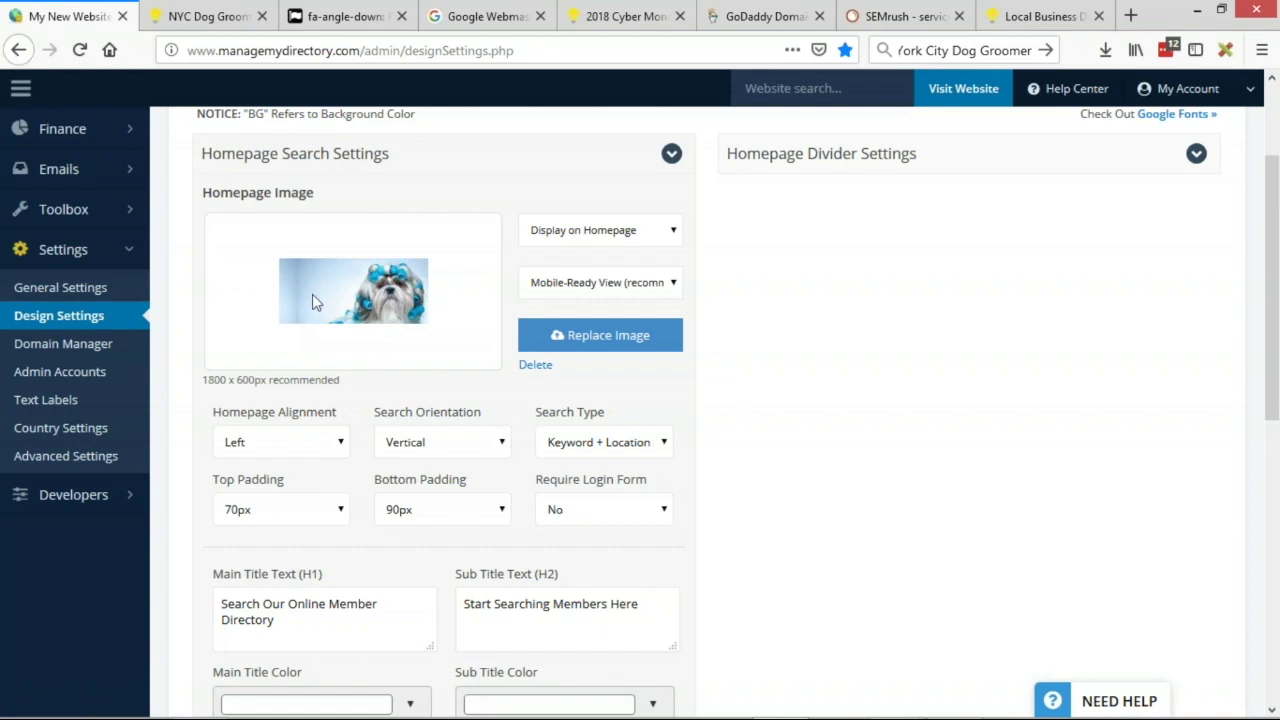
- Examine the live homepage's title and banner image, and return to the Homepage Search Settings
left_click(210, 20)
left_click_drag(100, 327, 593, 380)
left_click(415, 330)
scroll(371, 500, "down", 2)
scroll(371, 500, "up", 2)
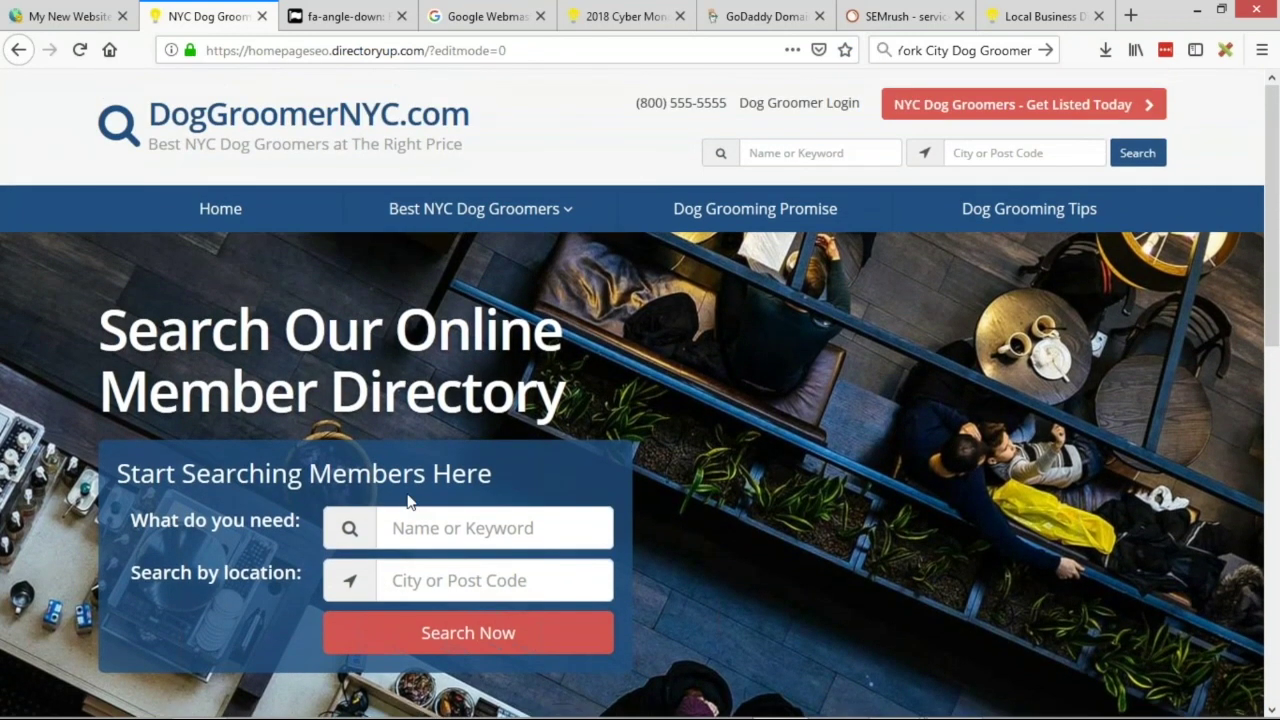
left_click(62, 16)
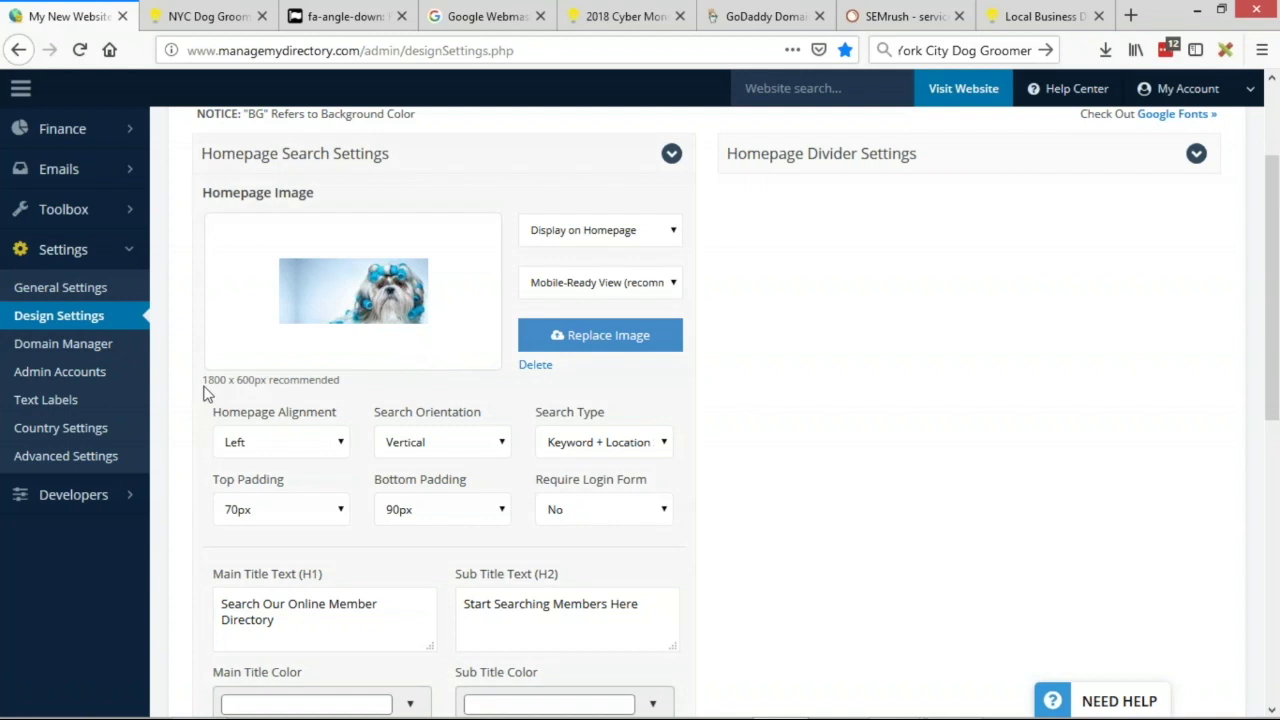
left_click(235, 18)
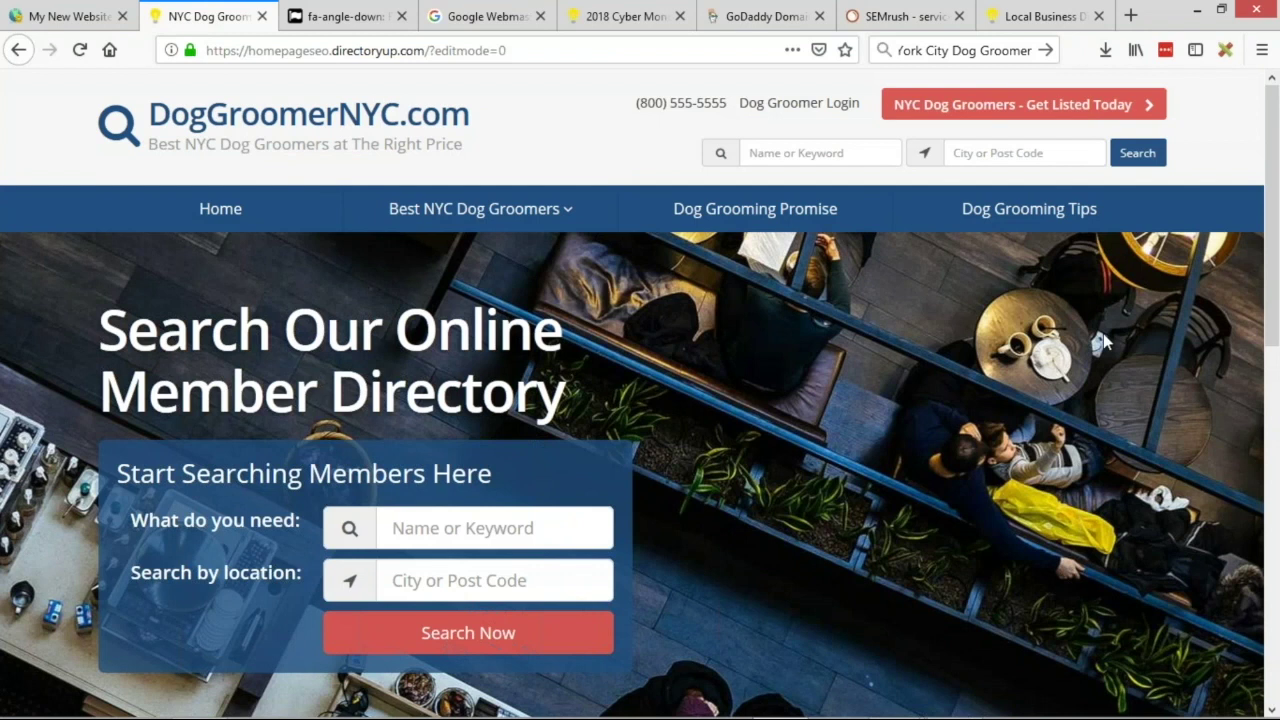
left_click(55, 14)
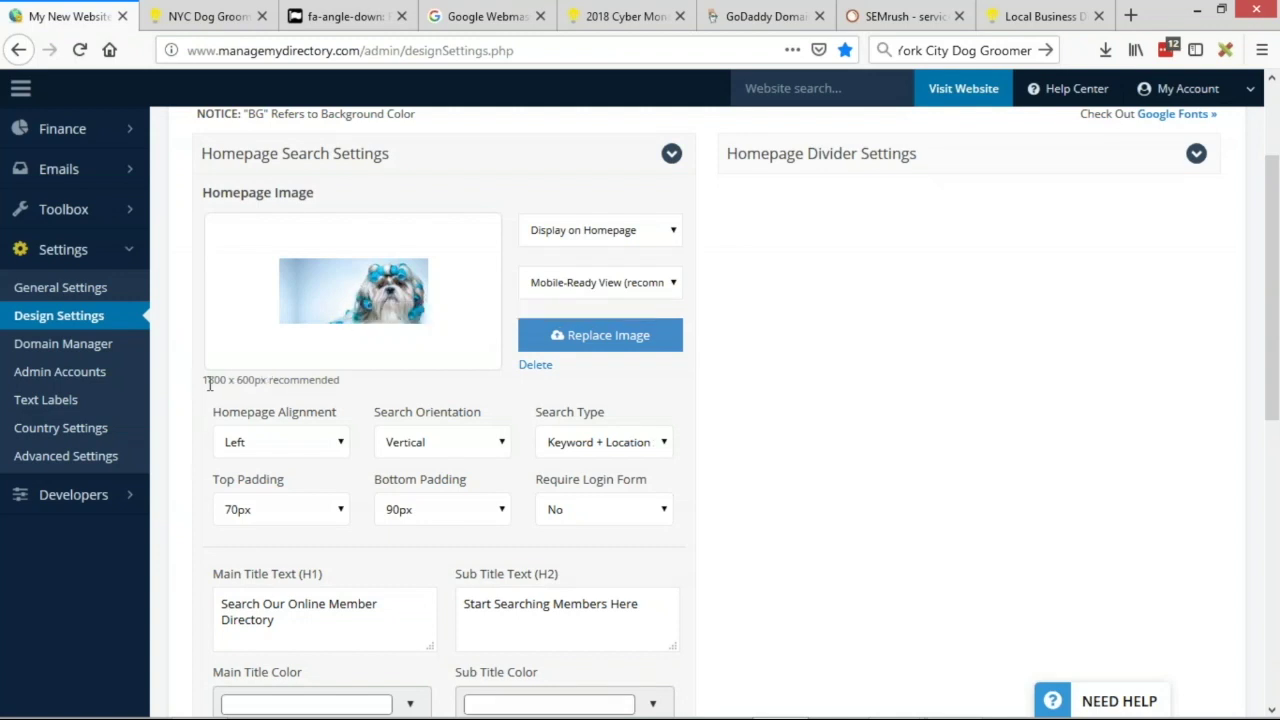
- Examine the recommended dimensions given for the homepage image in the Homepage Search Settings
left_click_drag(206, 380, 330, 377)
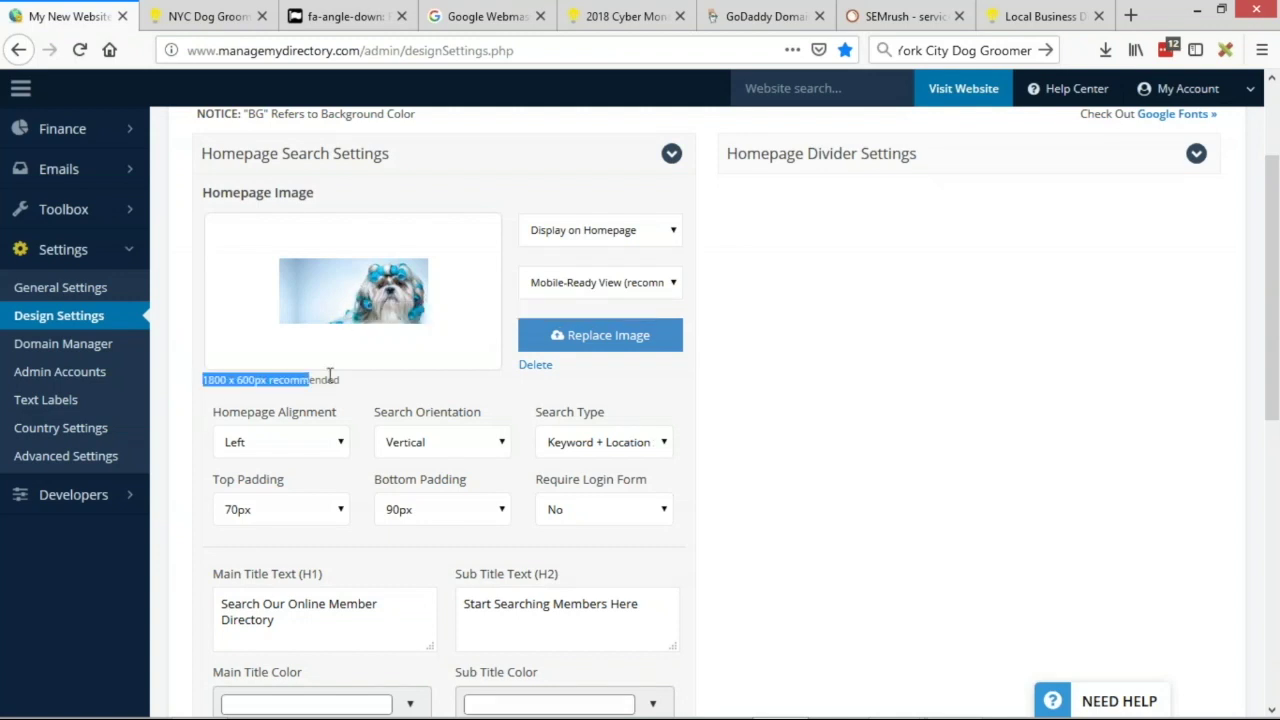
triple_click(250, 382)
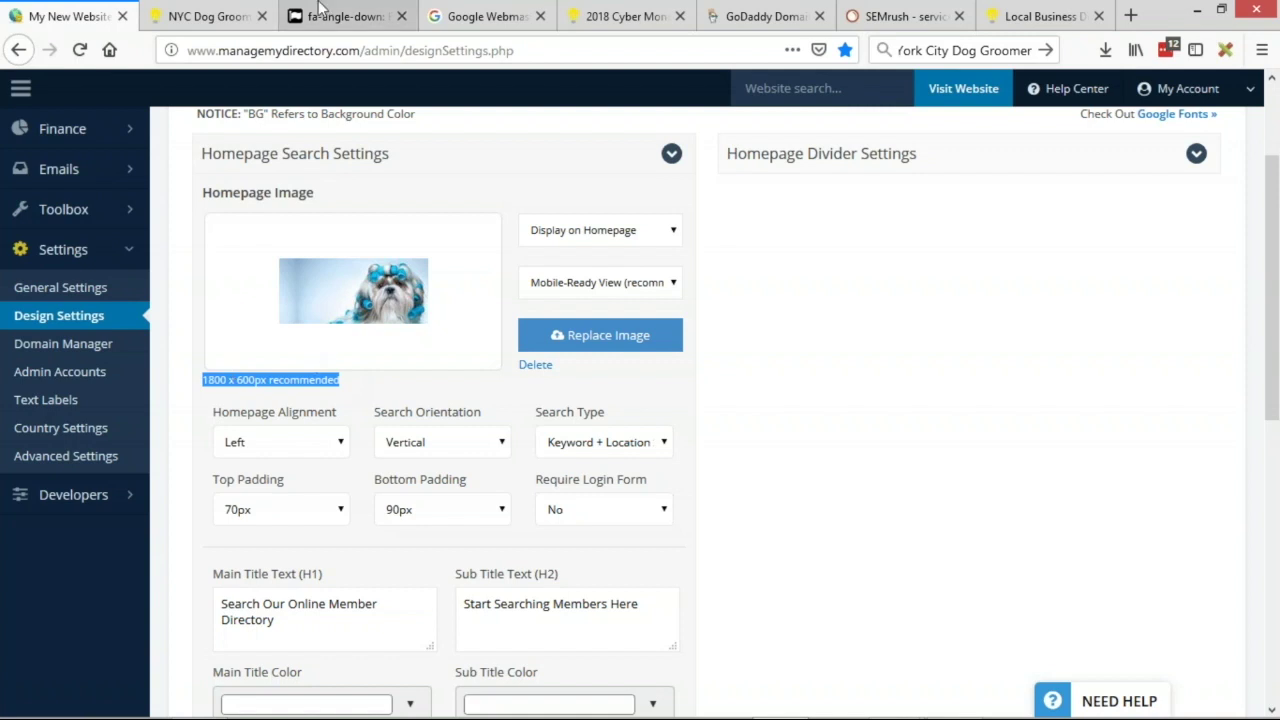
left_click(250, 16)
left_click(110, 18)
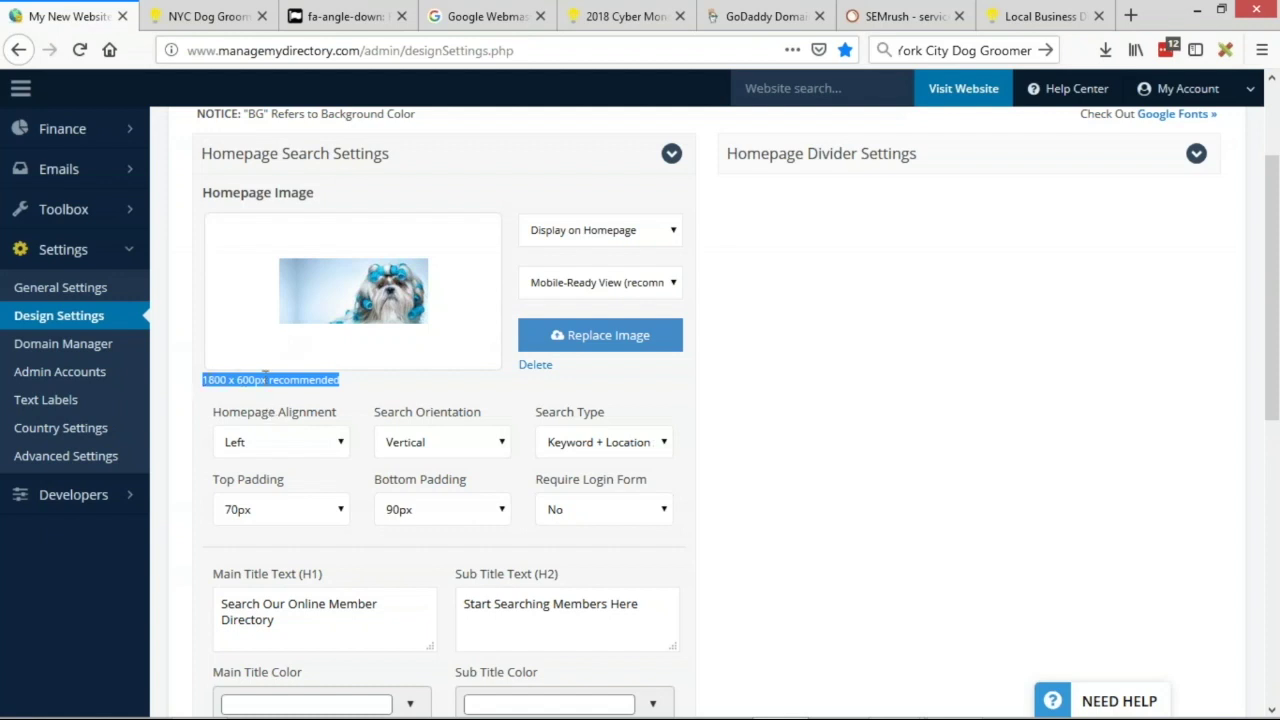
double_click(312, 381)
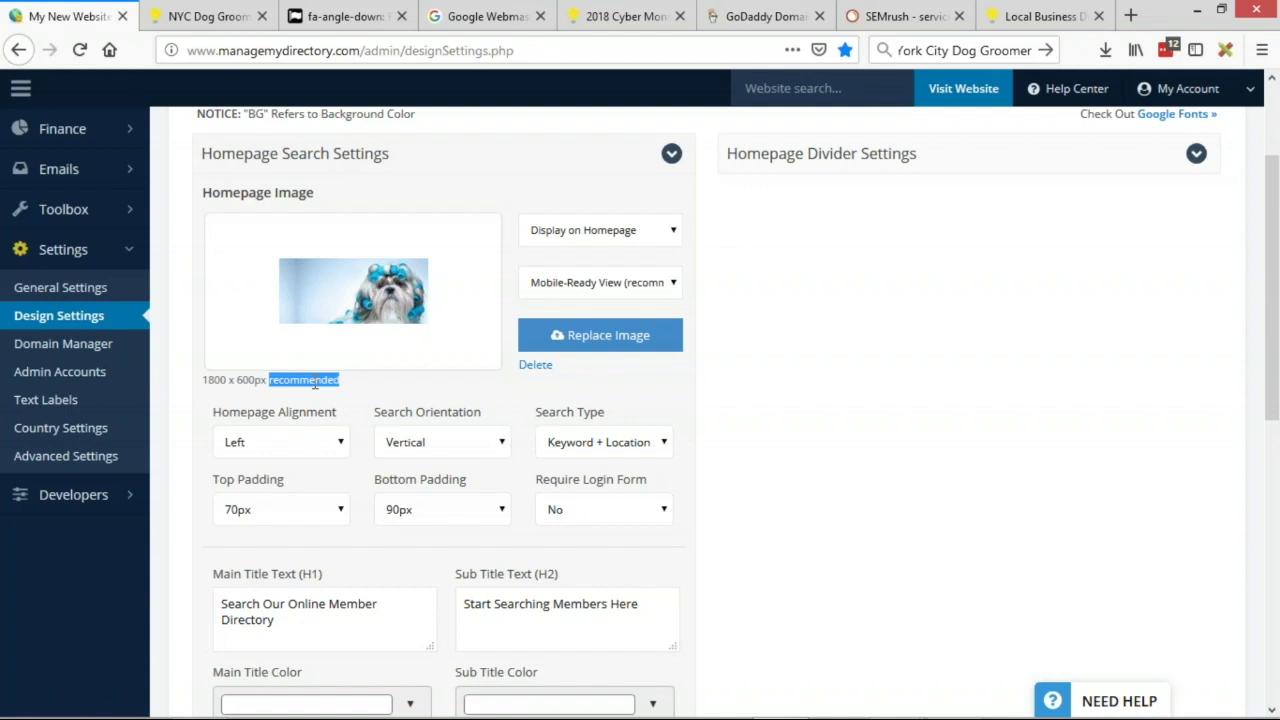
double_click(264, 381)
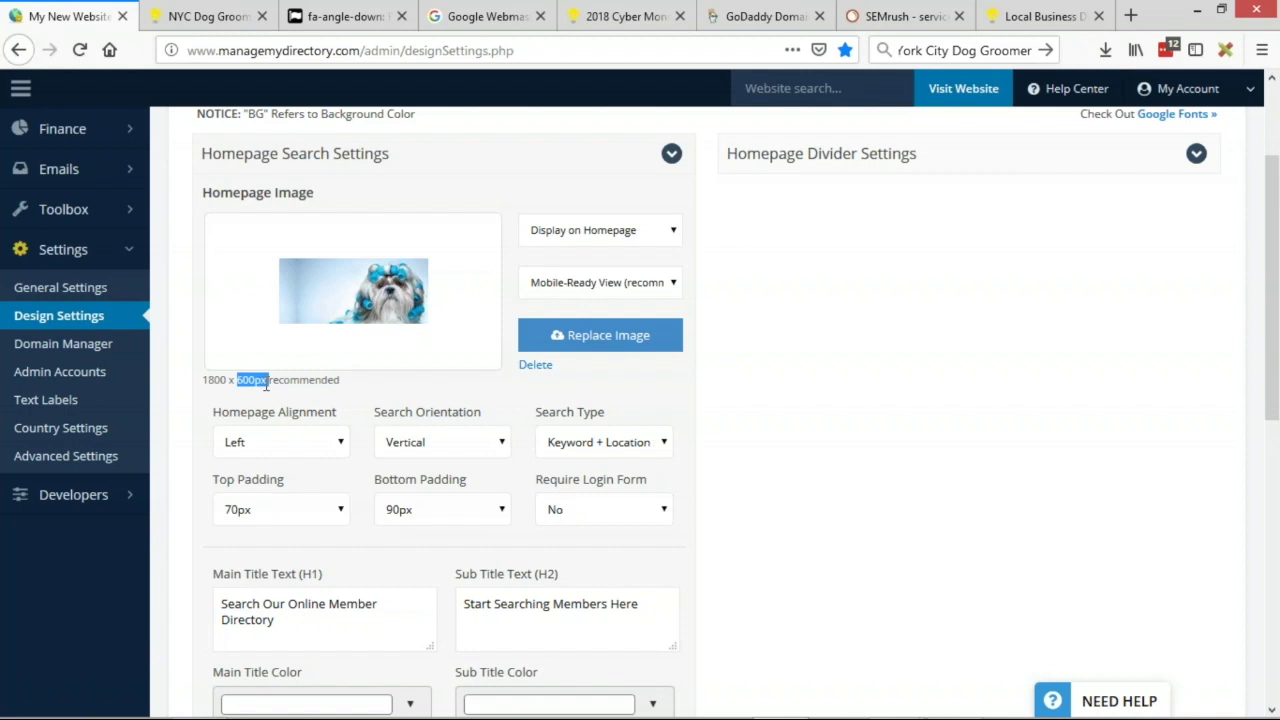
left_click(308, 376)
- Save the changed homepage layout settings and dismiss the confirmation
scroll(377, 400, "up", 3)
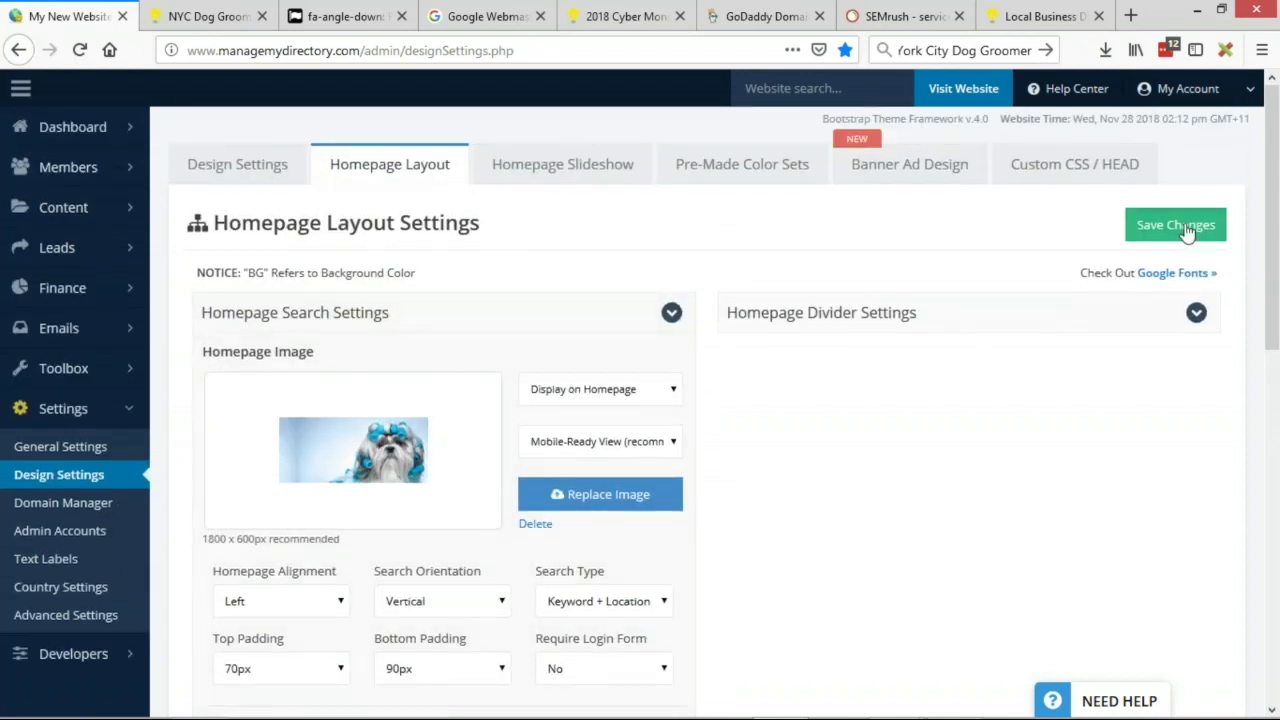
left_click(1188, 231)
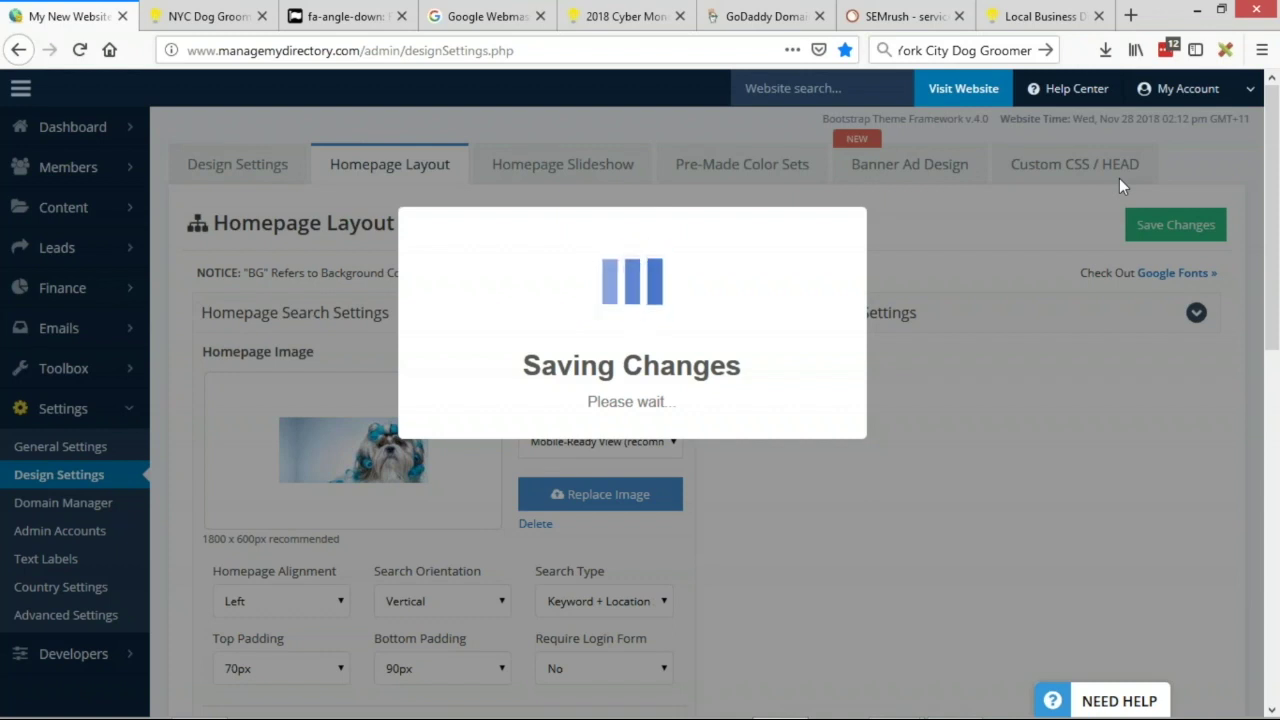
left_click(665, 449)
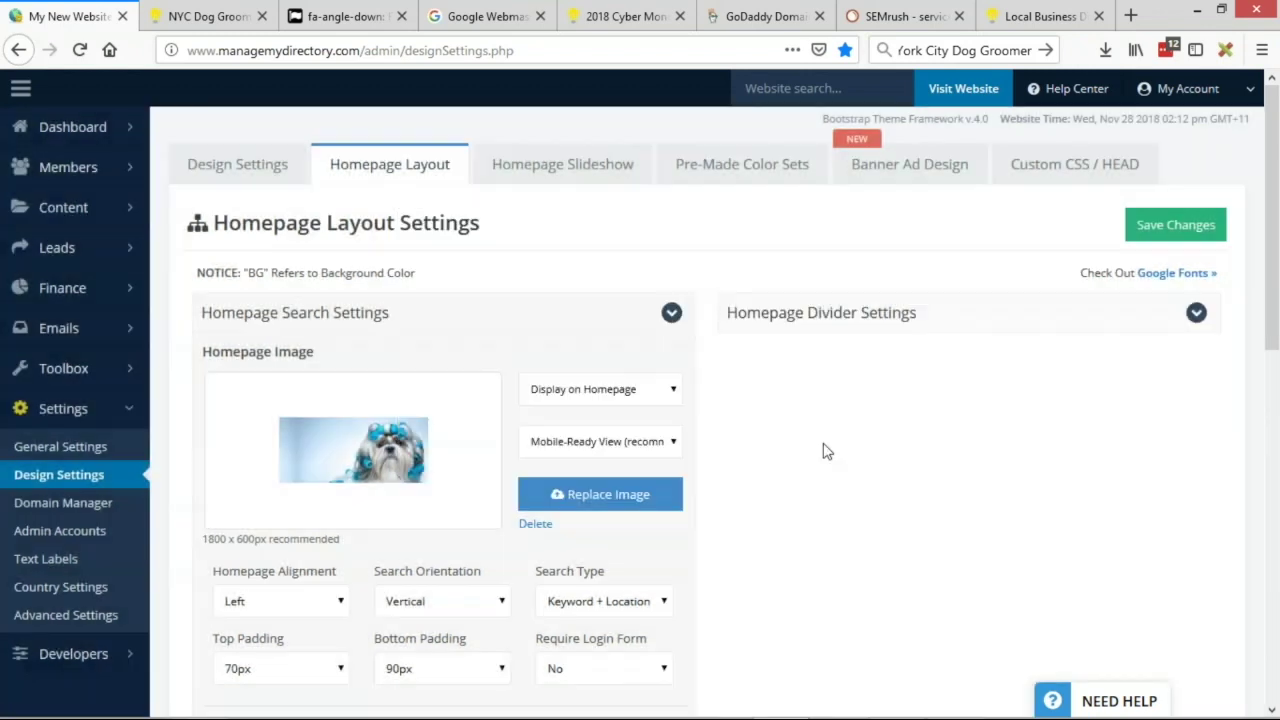
- Reload the live homepage and review its color scheme and banner image
left_click(200, 16)
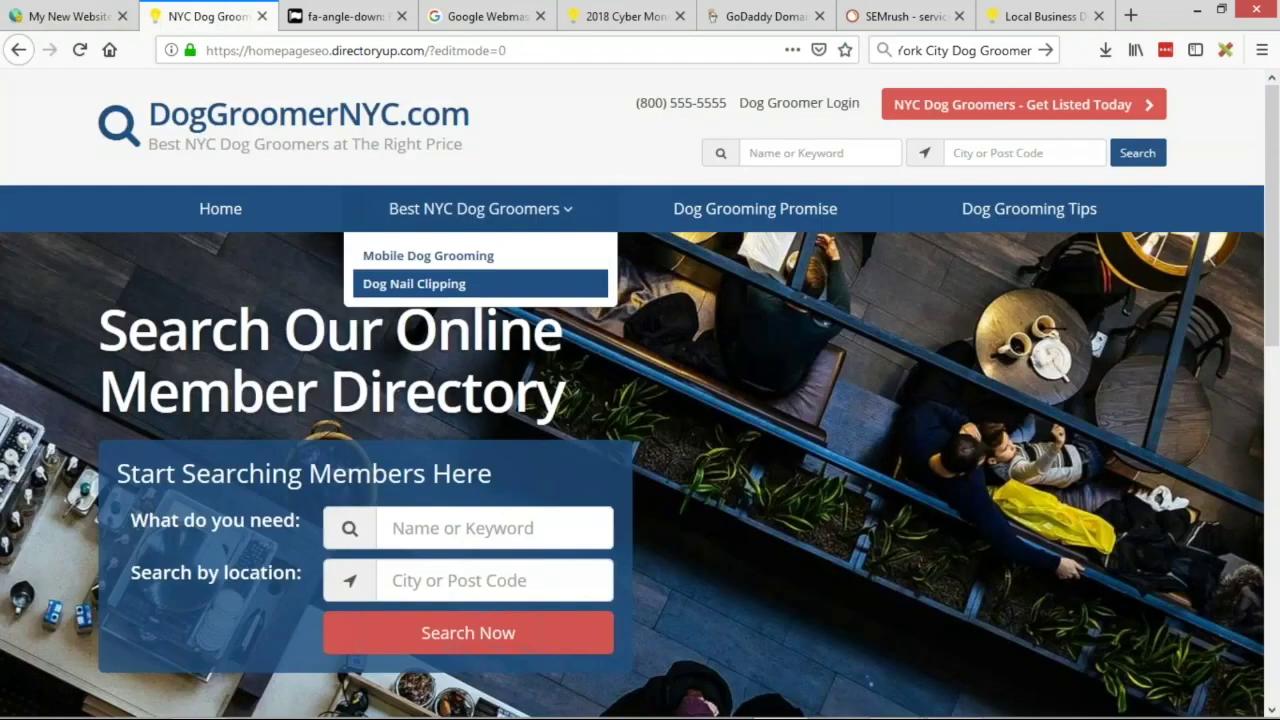
left_click(80, 52)
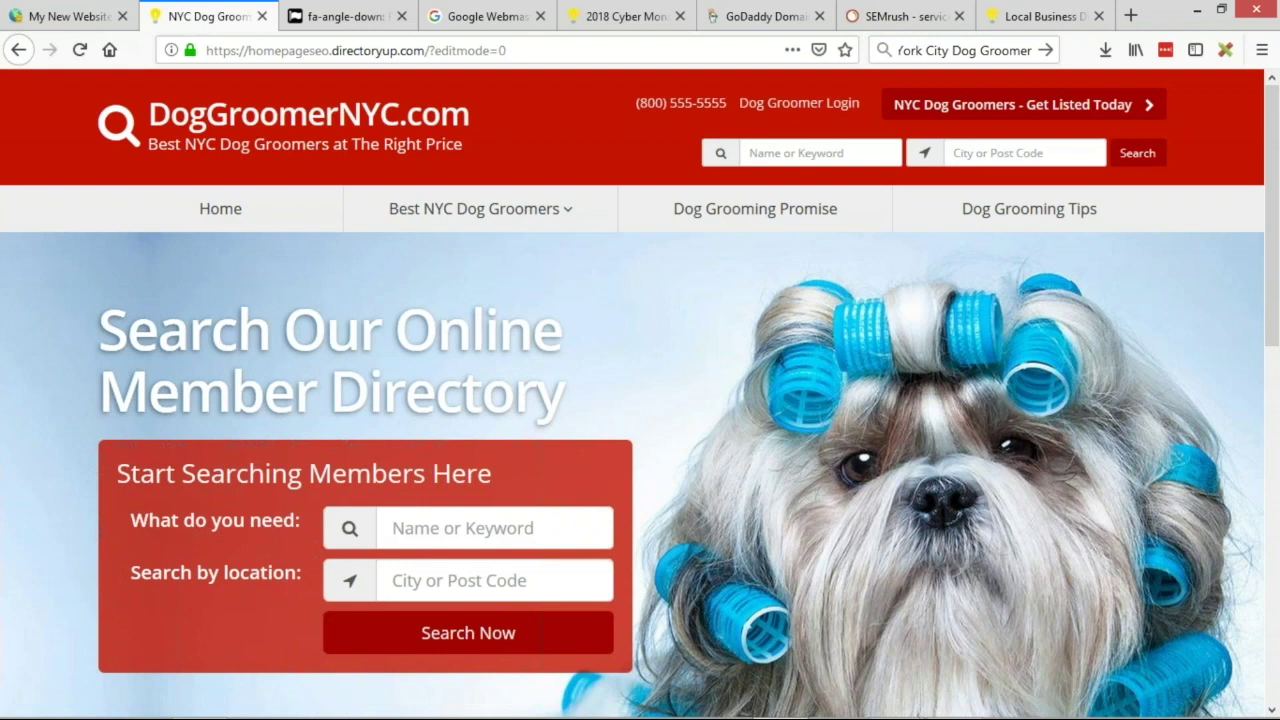
scroll(874, 414, "down", 2)
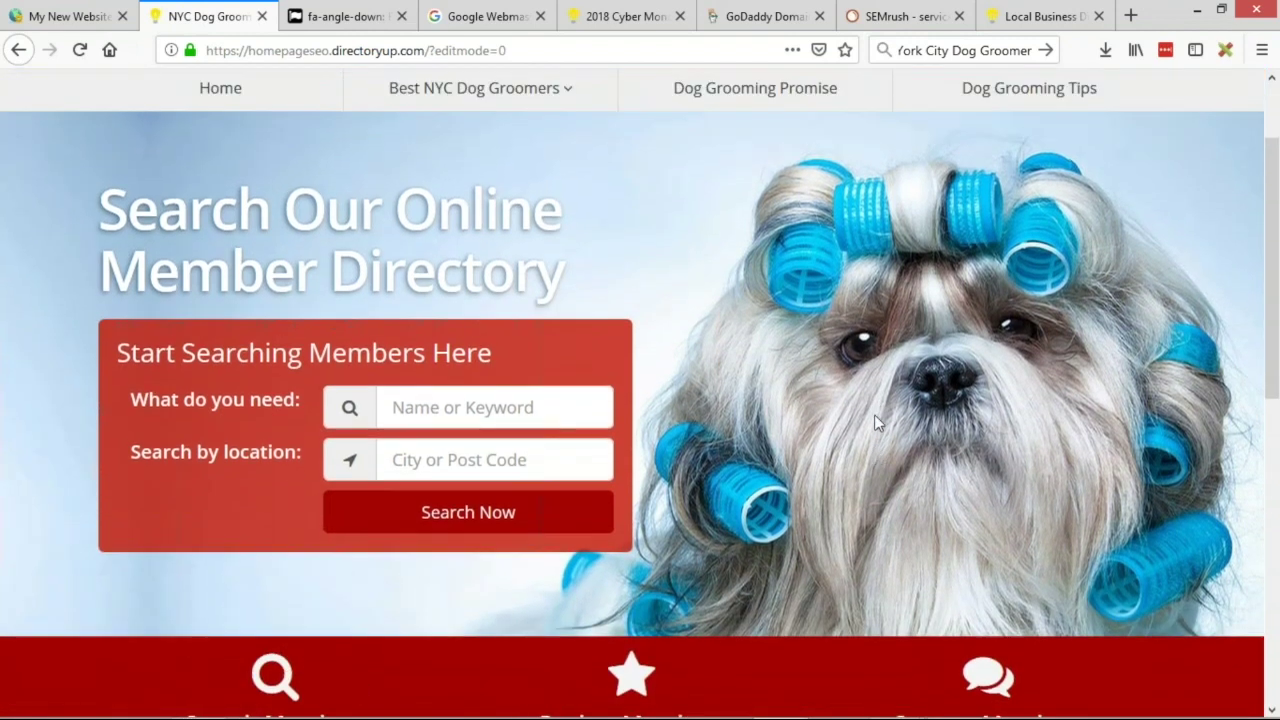
scroll(874, 414, "up", 1)
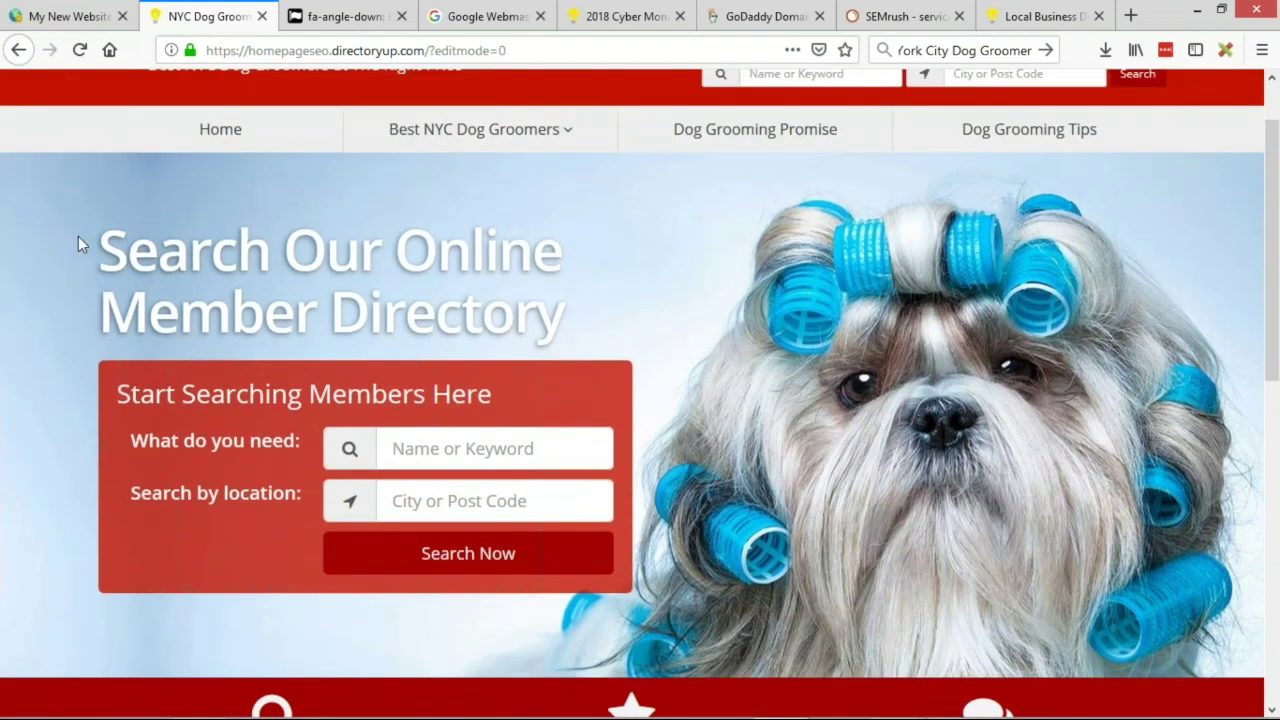
scroll(89, 259, "up", 1)
scroll(85, 335, "up", 1)
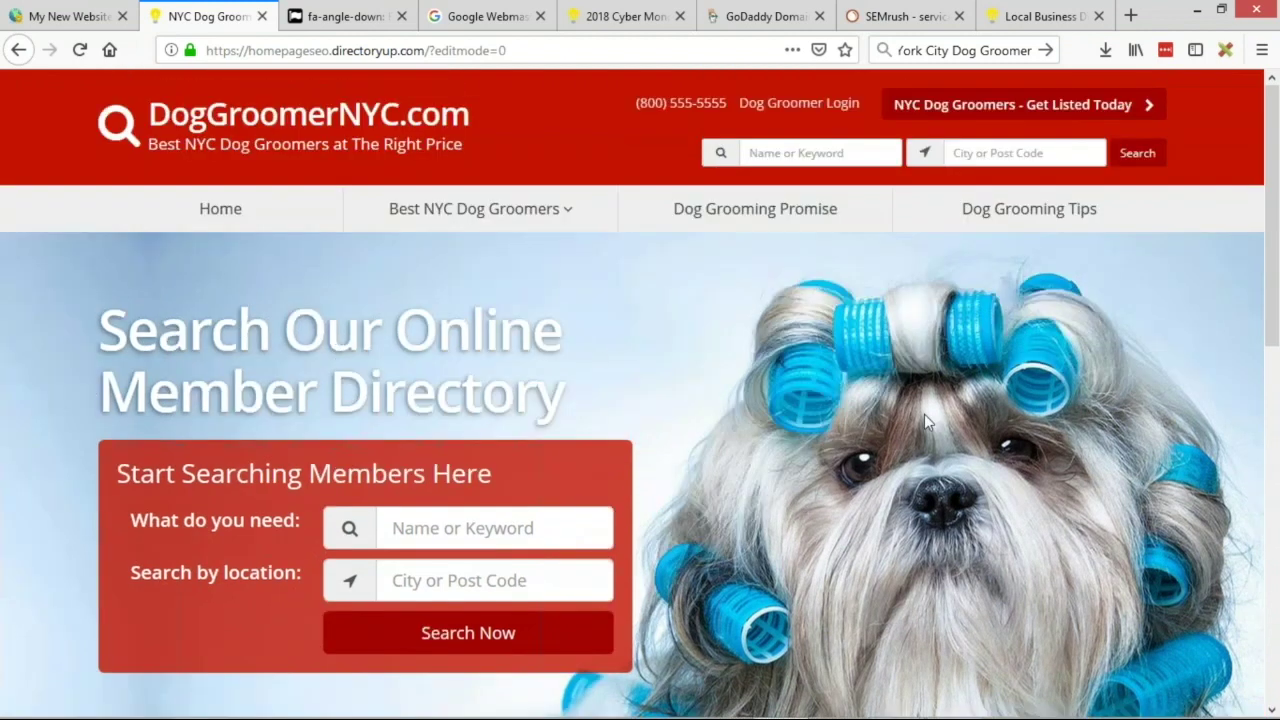
- Preview the homepage in responsive design mode at 320 × 480 and examine how the main title and search box display
key("ctrl+shift+m")
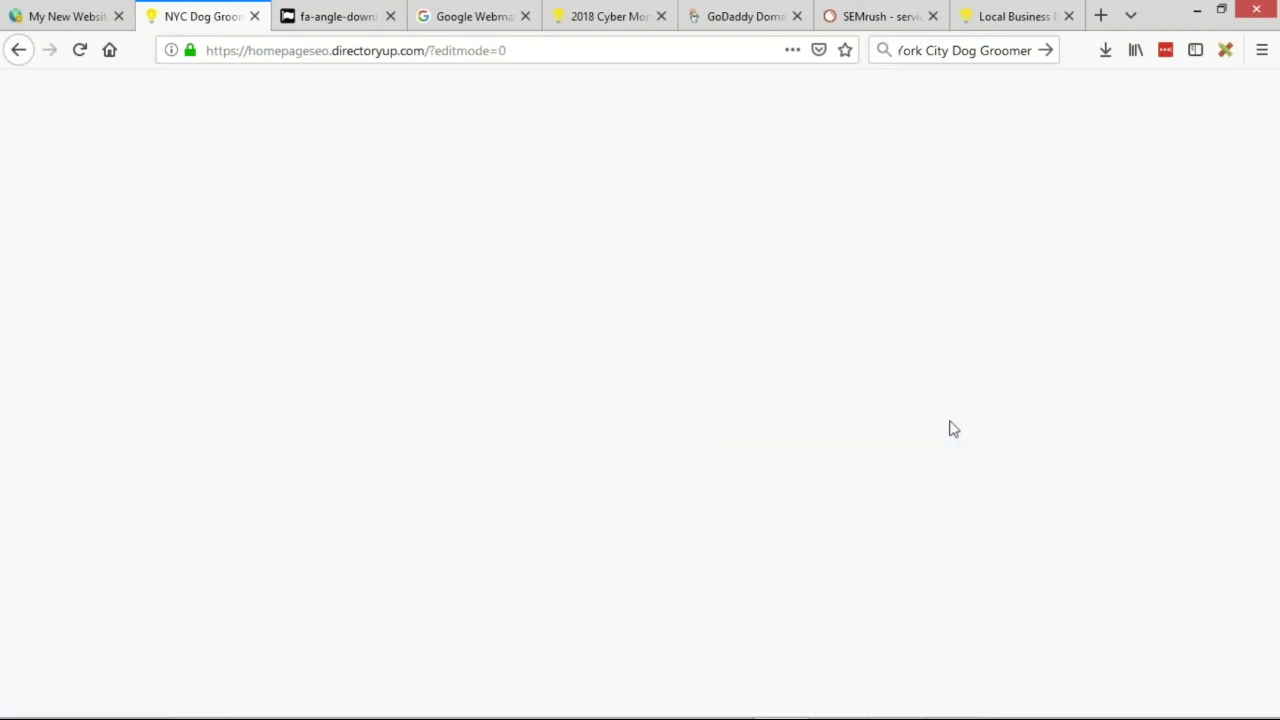
scroll(574, 377, "down", 2)
scroll(670, 350, "down", 5)
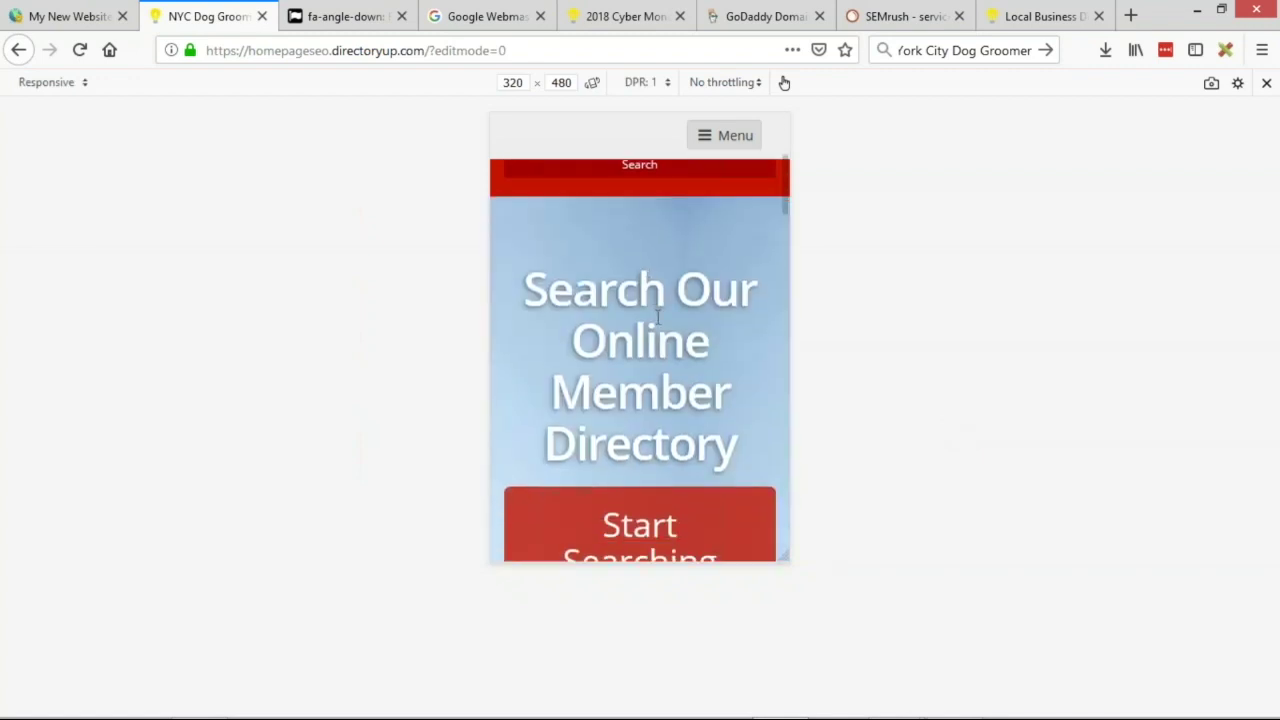
scroll(670, 350, "down", 1)
scroll(670, 350, "up", 1)
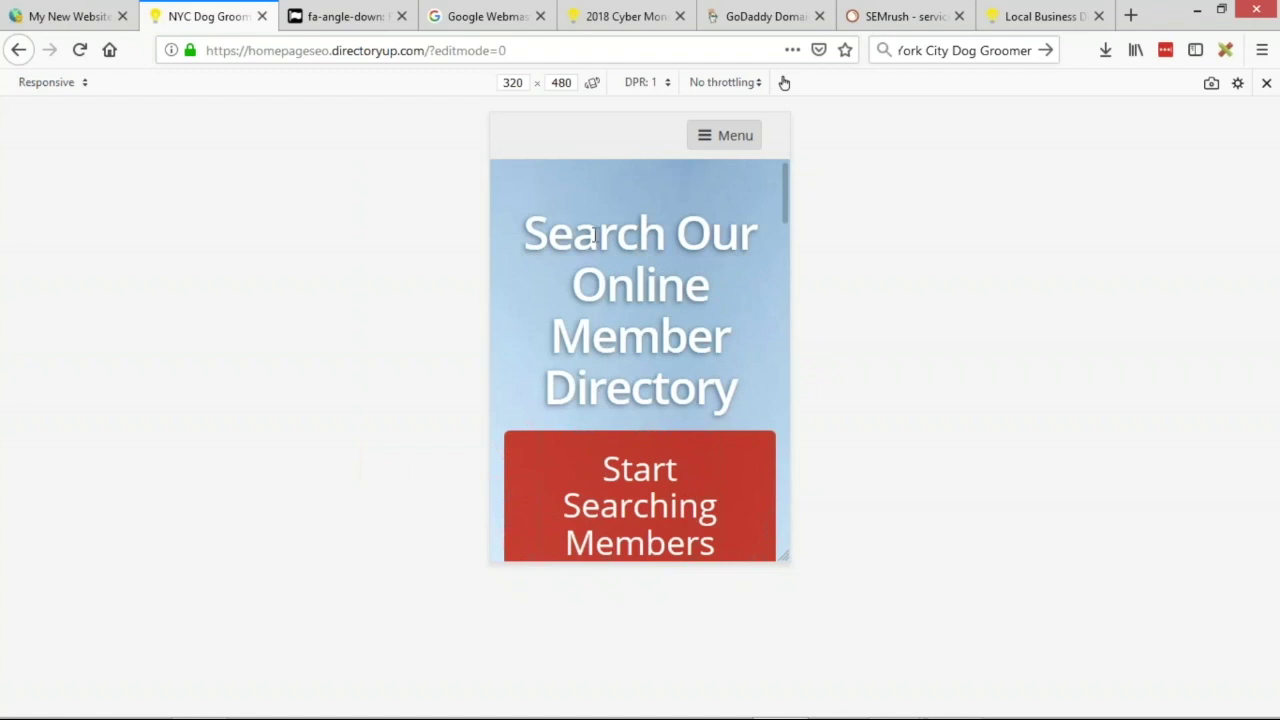
scroll(590, 266, "down", 1)
scroll(519, 272, "up", 1)
left_click_drag(531, 226, 733, 390)
left_click(665, 259)
scroll(695, 267, "up", 2)
scroll(695, 270, "down", 2)
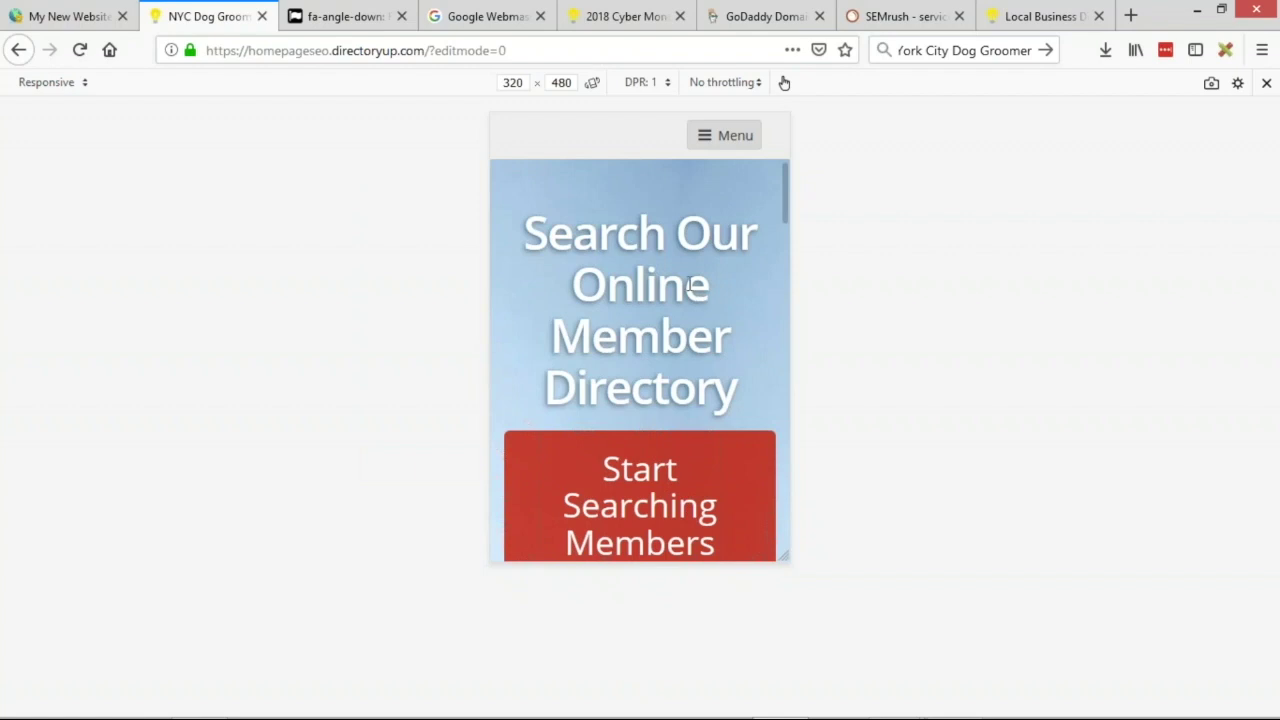
- In the Homepage Search Settings of the admin site, set the Homepage Alignment to Right, then save the layout and dismiss the confirmation
left_click(70, 16)
scroll(247, 560, "down", 3)
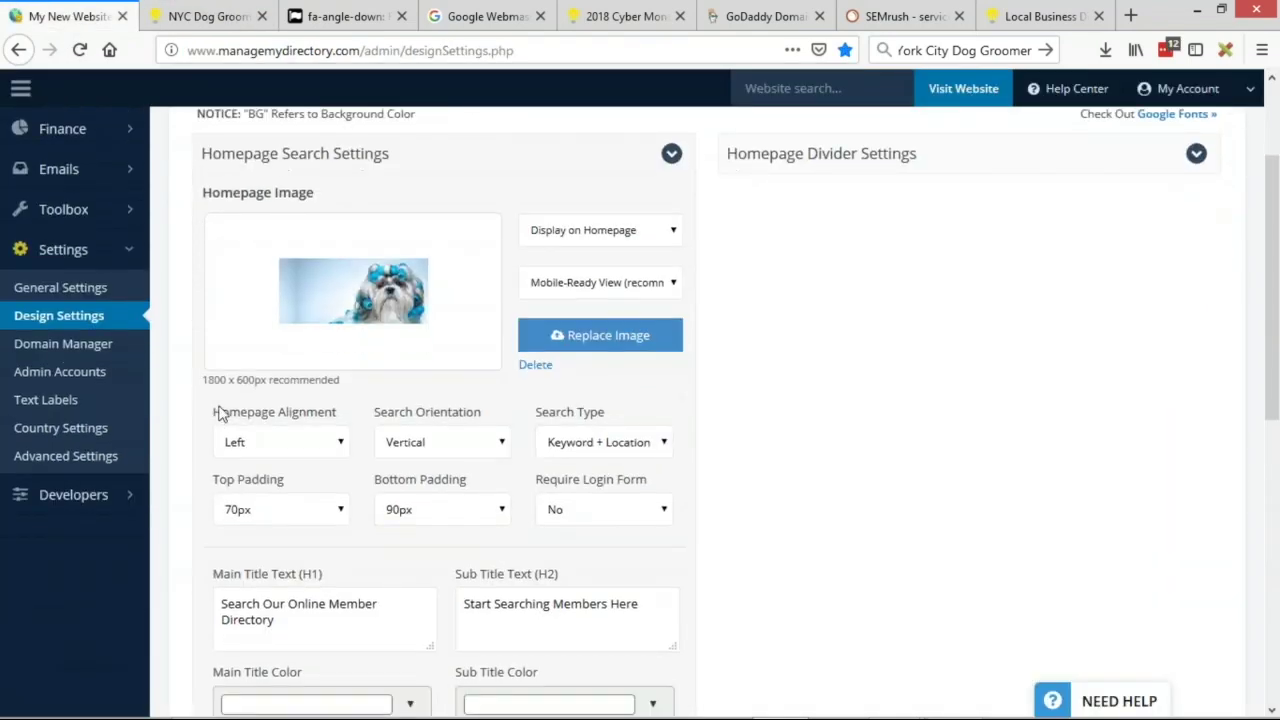
left_click_drag(220, 411, 308, 411)
left_click(280, 446)
left_click(246, 492)
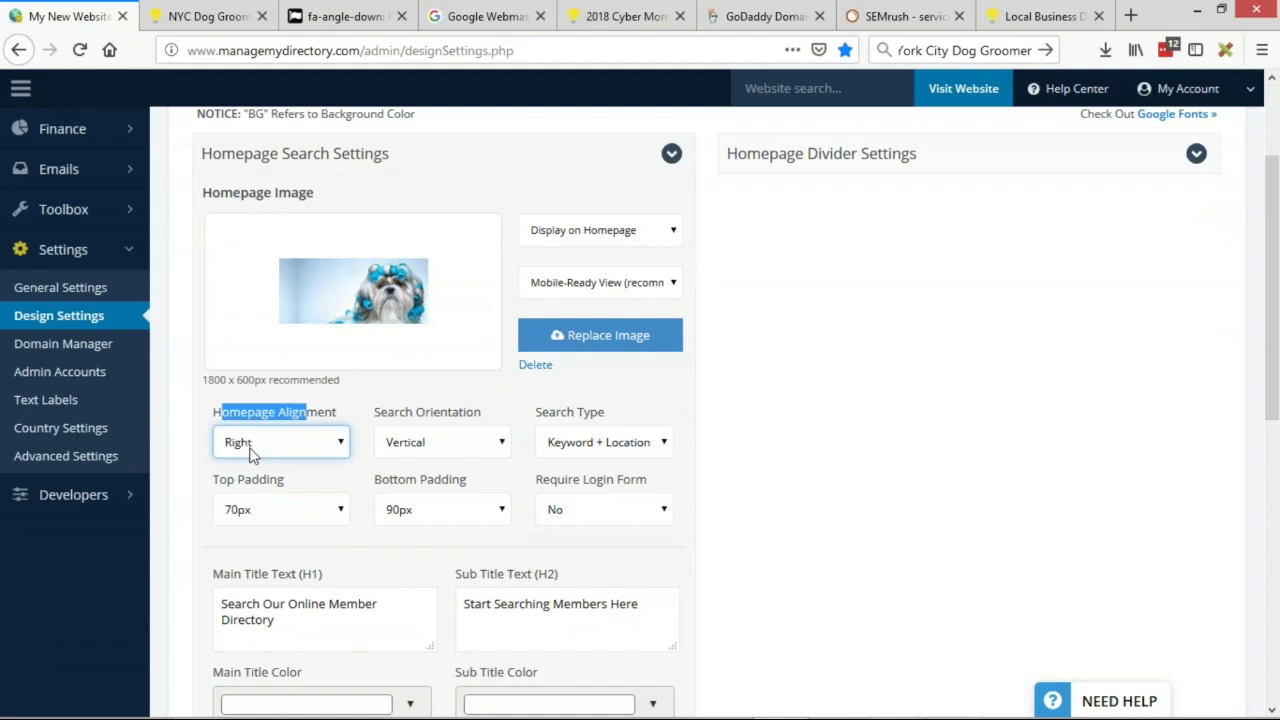
left_click(957, 351)
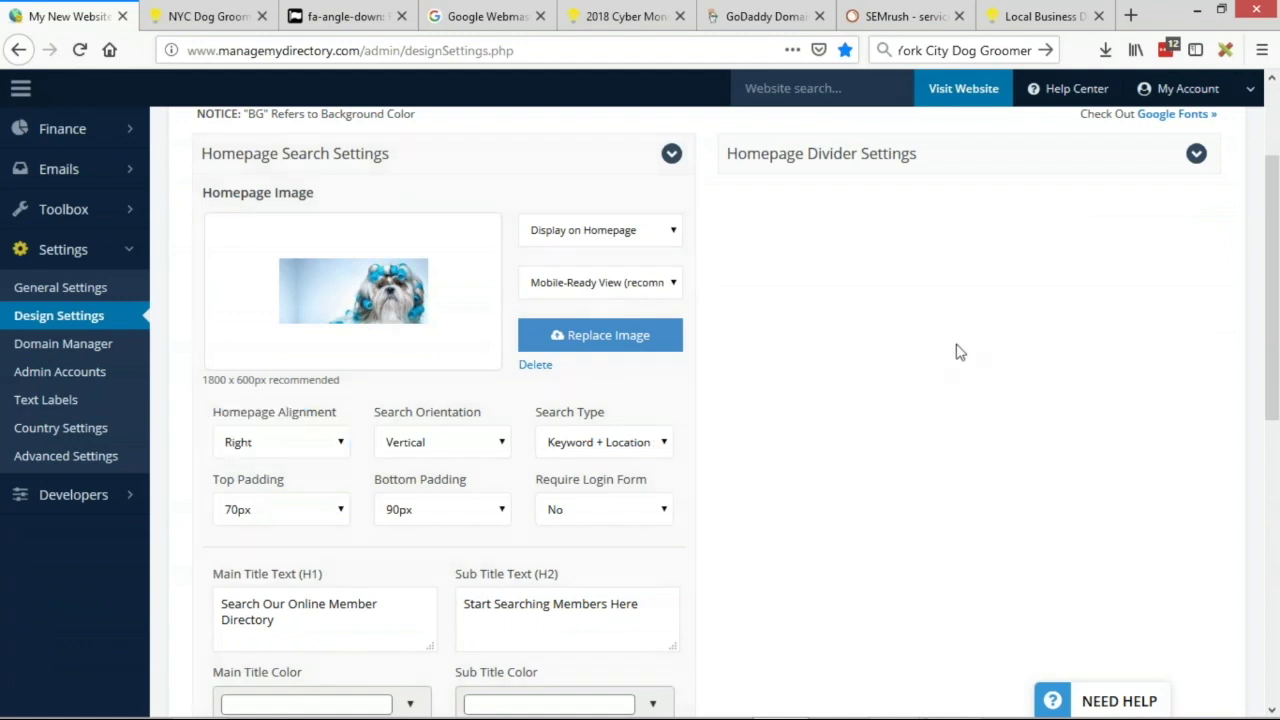
scroll(957, 351, "up", 3)
left_click(1175, 225)
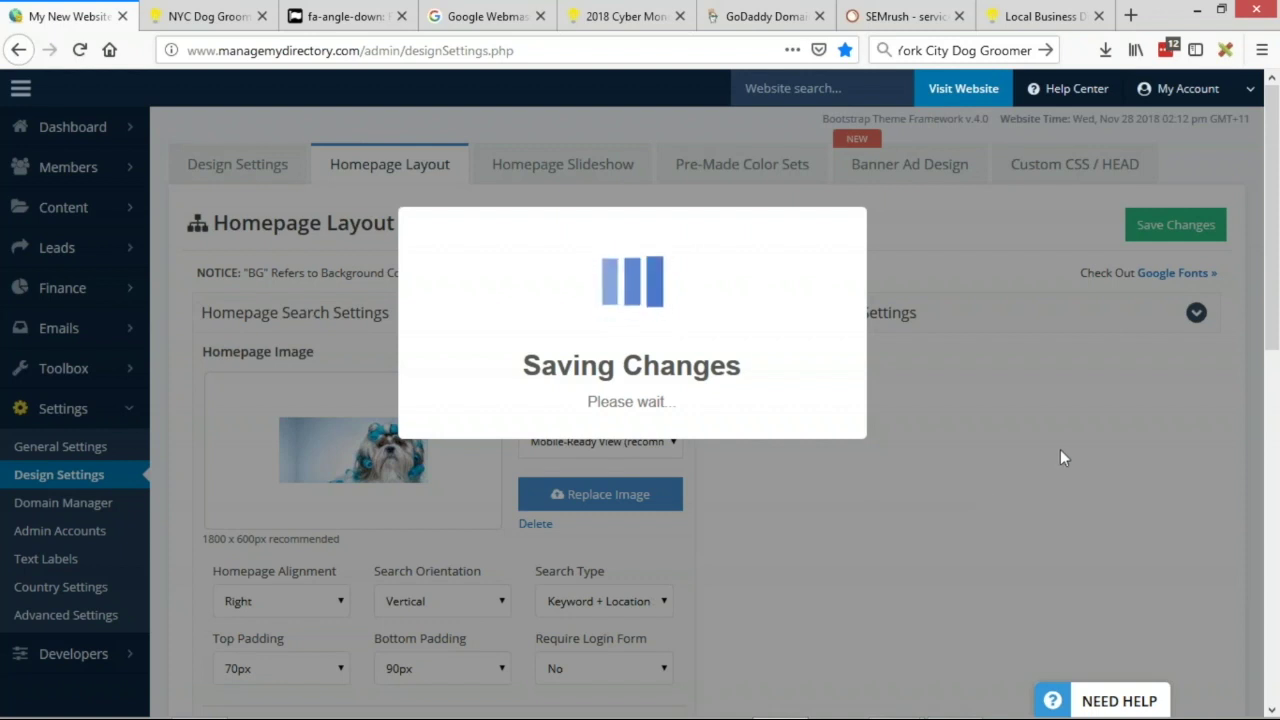
left_click(628, 450)
- Reload the live homepage in the 320 × 480 mobile preview and check how the banner image sits behind the titles
left_click(203, 17)
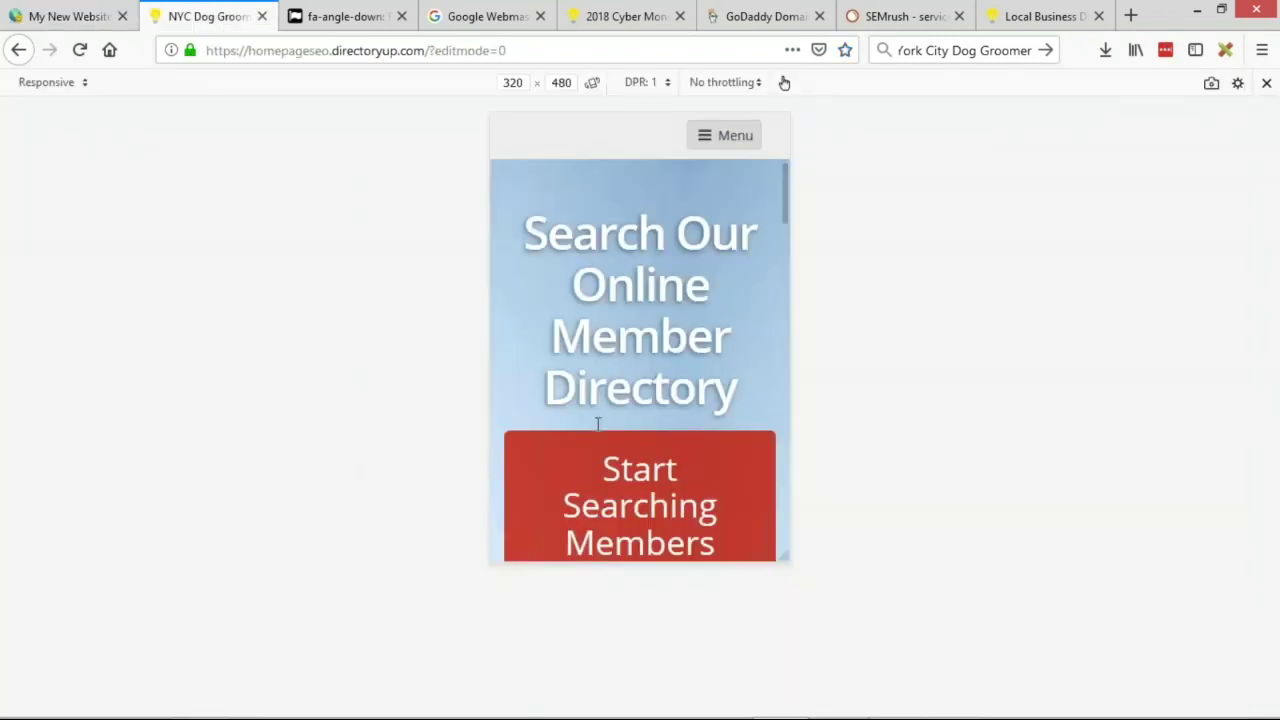
scroll(598, 424, "up", 3)
left_click(82, 50)
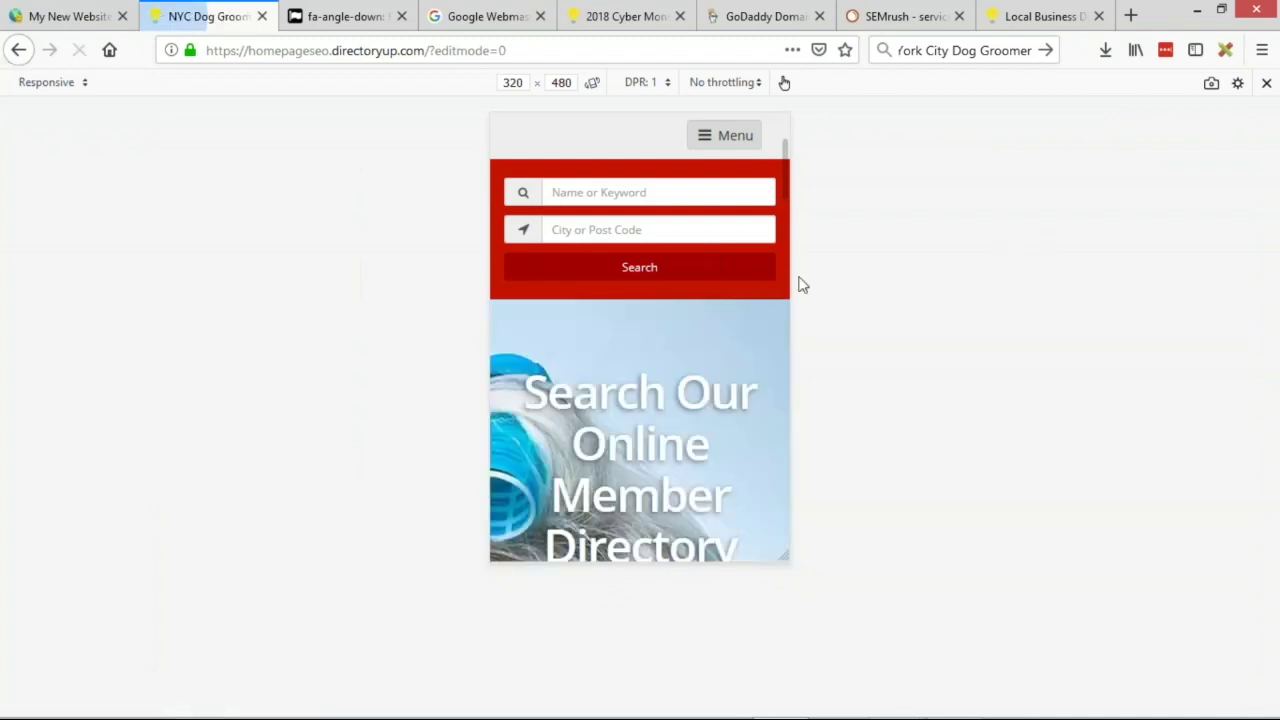
scroll(708, 400, "down", 5)
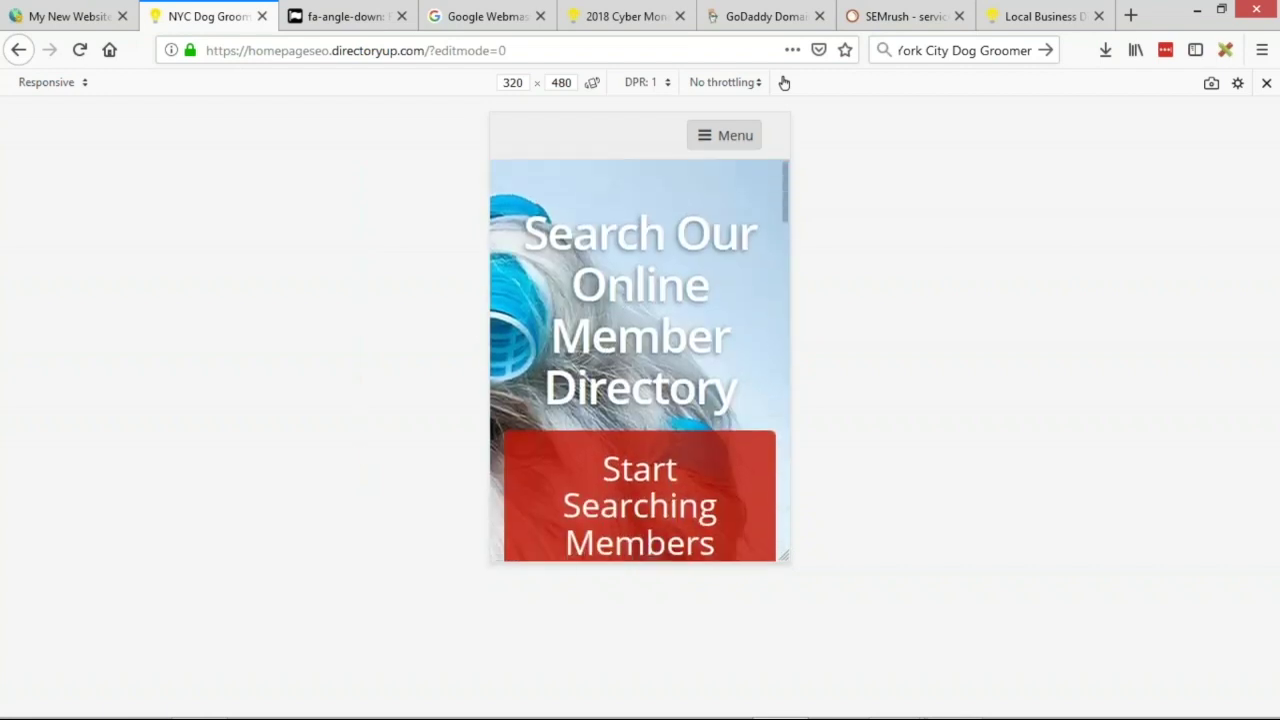
- Review the homepage hero title in the 320 × 480 mobile preview and return to the desktop view
left_click_drag(522, 240, 754, 382)
left_click(693, 376)
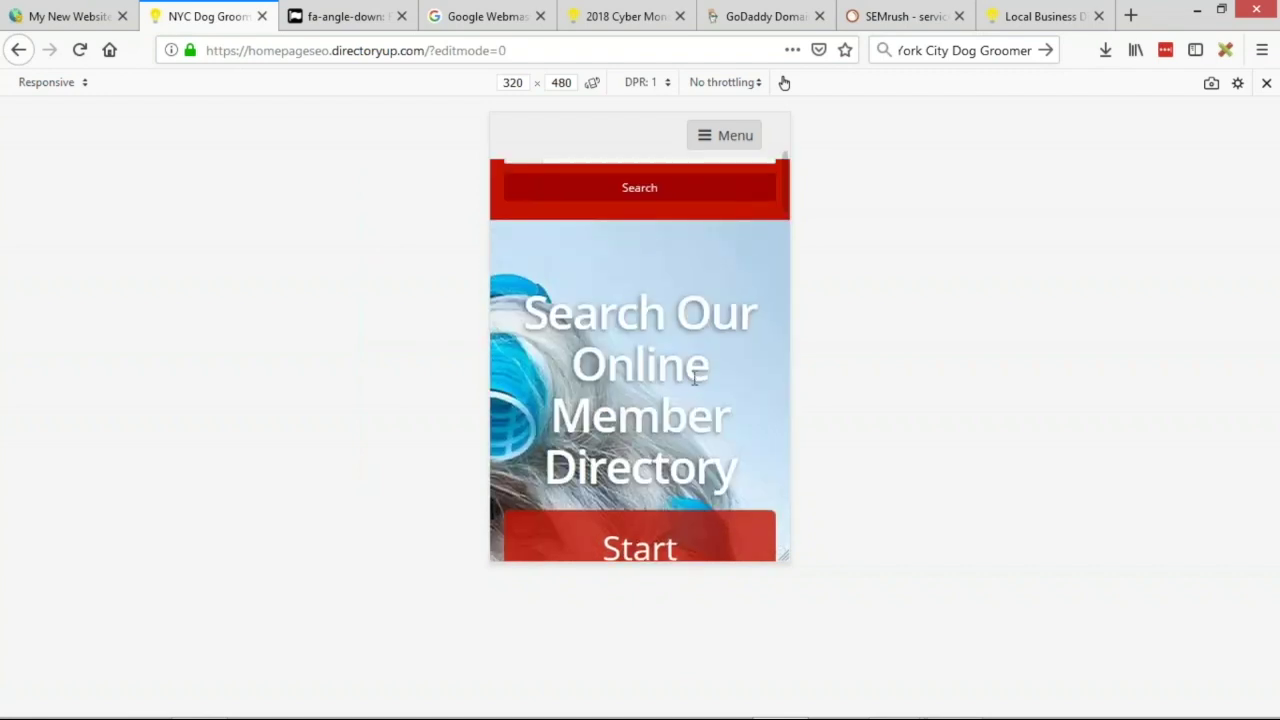
left_click_drag(520, 300, 740, 418)
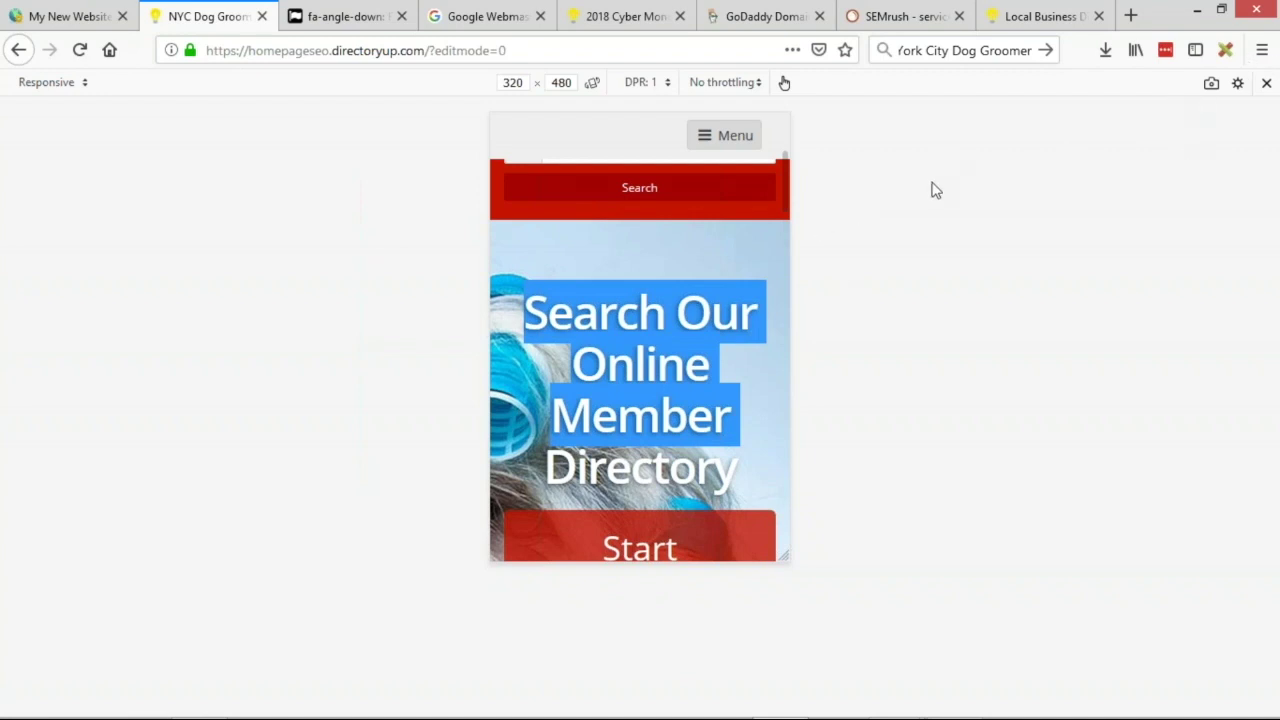
key("ctrl+shift+m")
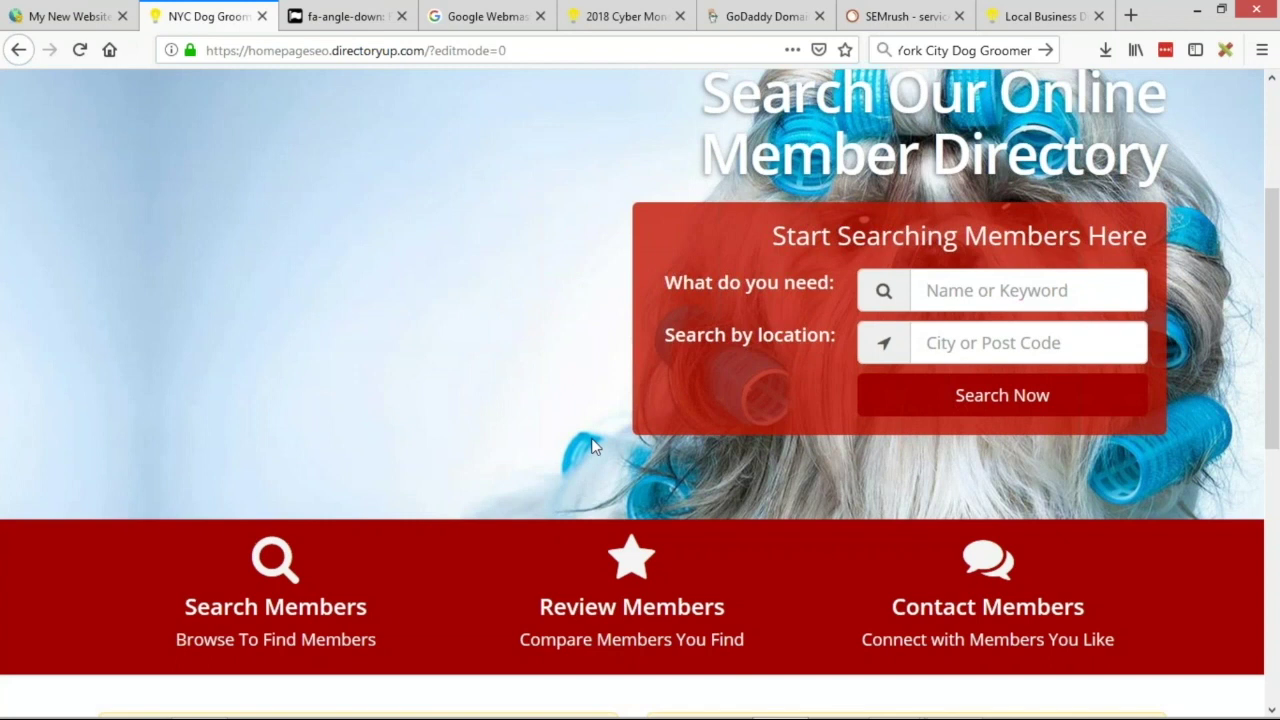
- Examine the desktop homepage's header, hero title and member search box
scroll(968, 484, "up", 3)
scroll(805, 470, "down", 1)
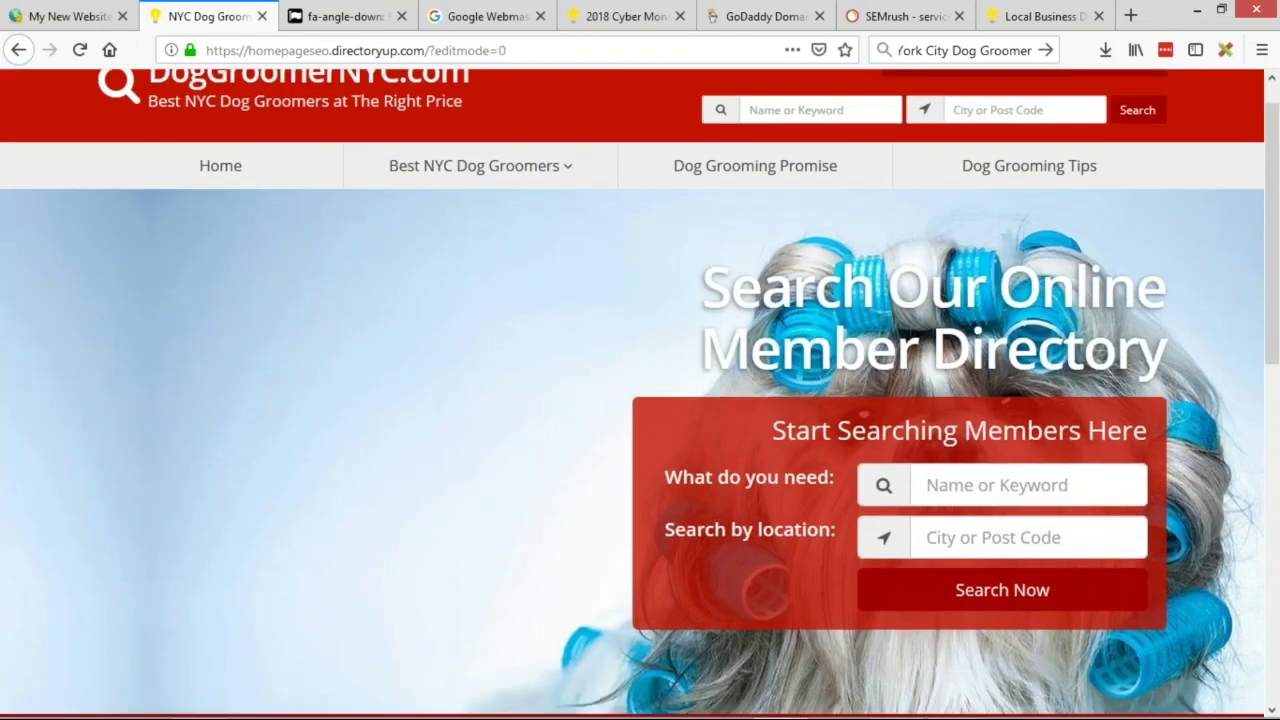
scroll(805, 470, "up", 1)
scroll(990, 448, "down", 1)
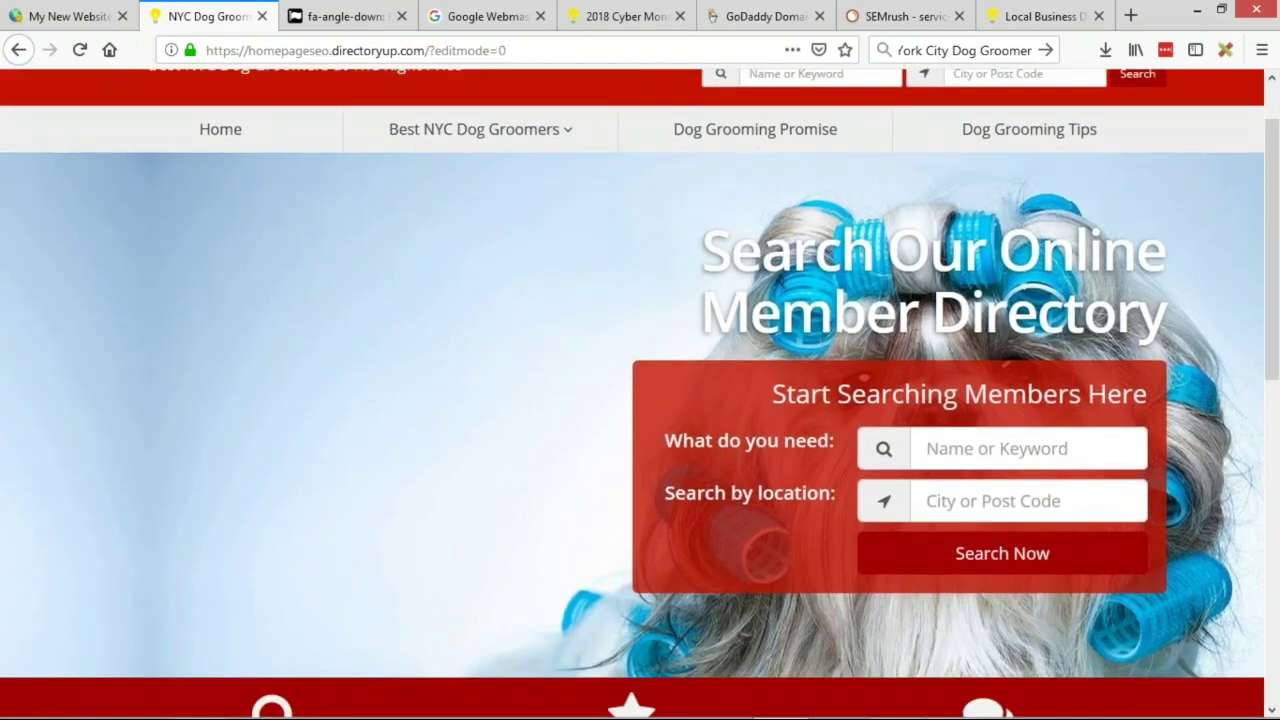
scroll(968, 508, "up", 1)
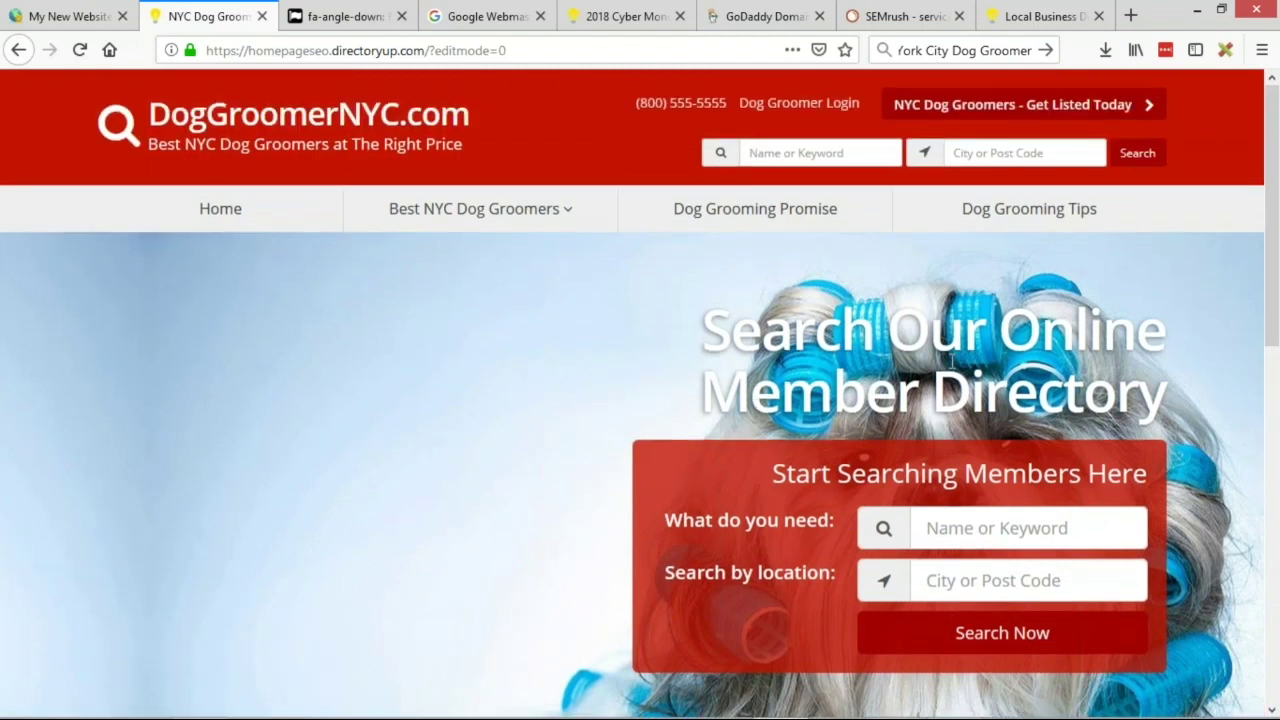
triple_click(903, 336)
left_click(903, 336)
- Return to the admin's homepage layout settings and set Homepage Alignment to Left
left_click(126, 5)
scroll(290, 540, "down", 1)
left_click(286, 537)
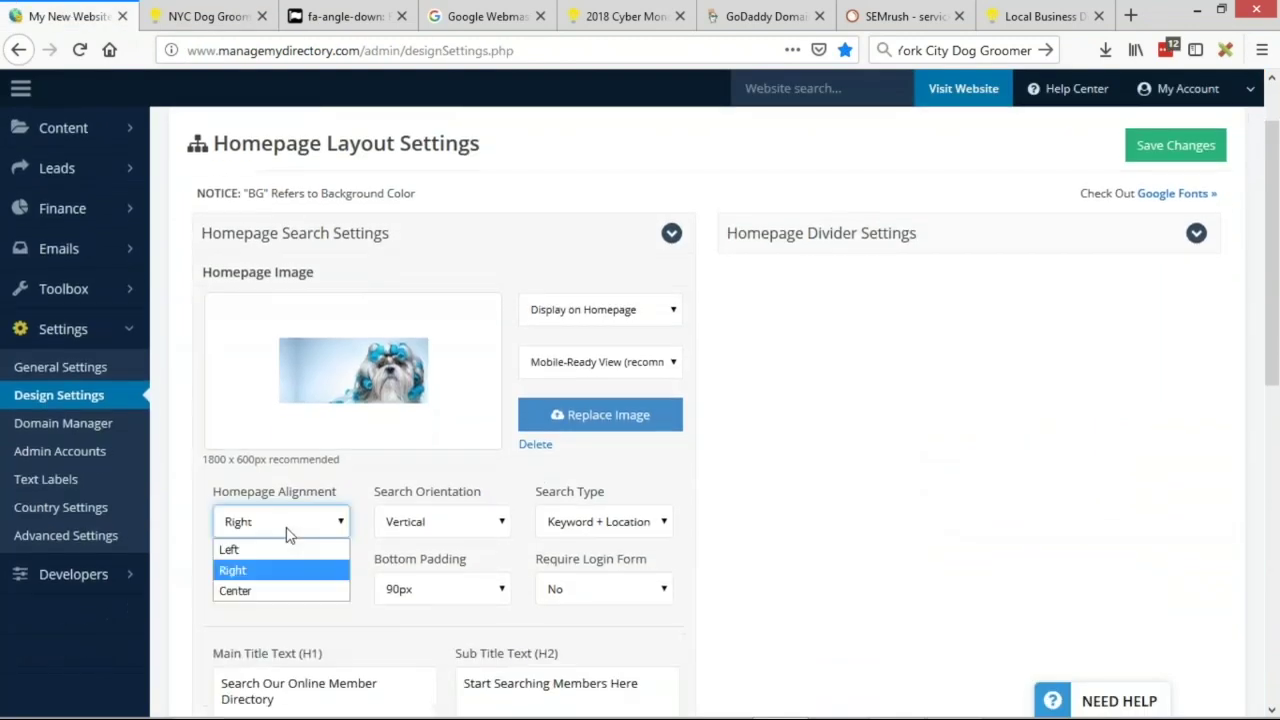
left_click(240, 552)
- Consult the keyword list in Notepad, such as "Best dog grooming", for wording for the Main Title Text (H1)
scroll(441, 524, "down", 2)
scroll(437, 523, "down", 1)
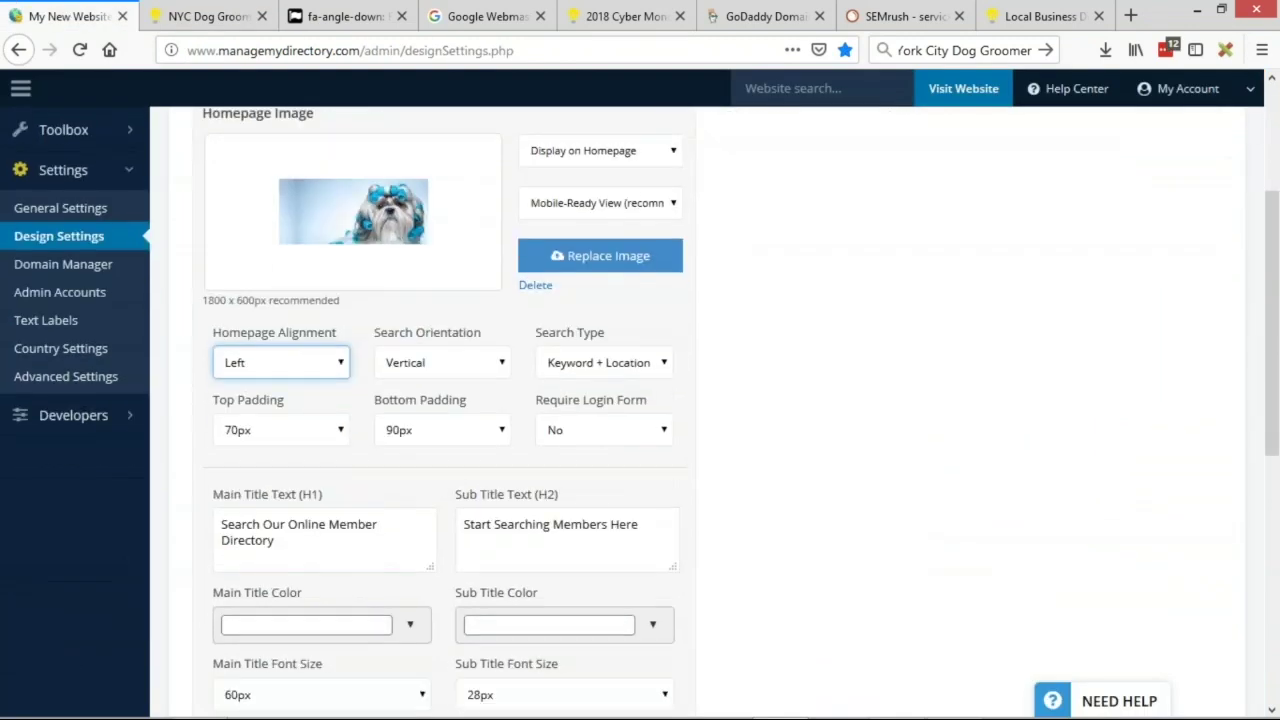
triple_click(235, 520)
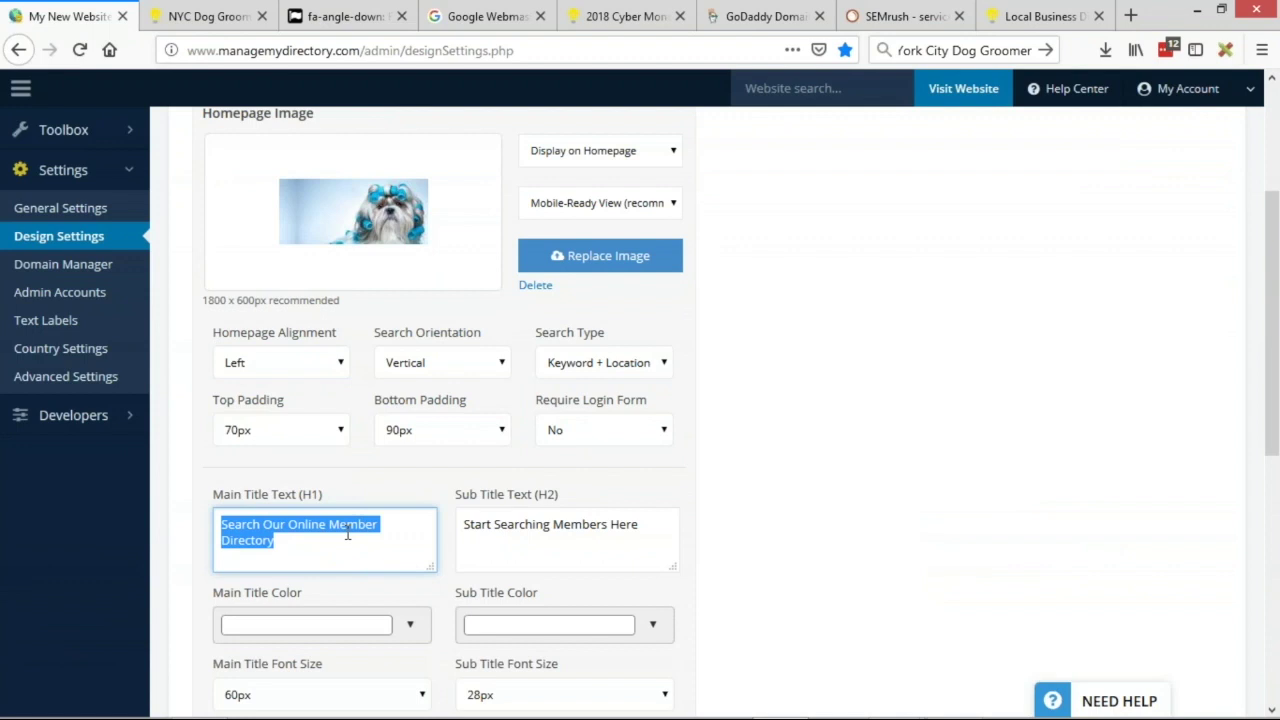
key("alt+Tab")
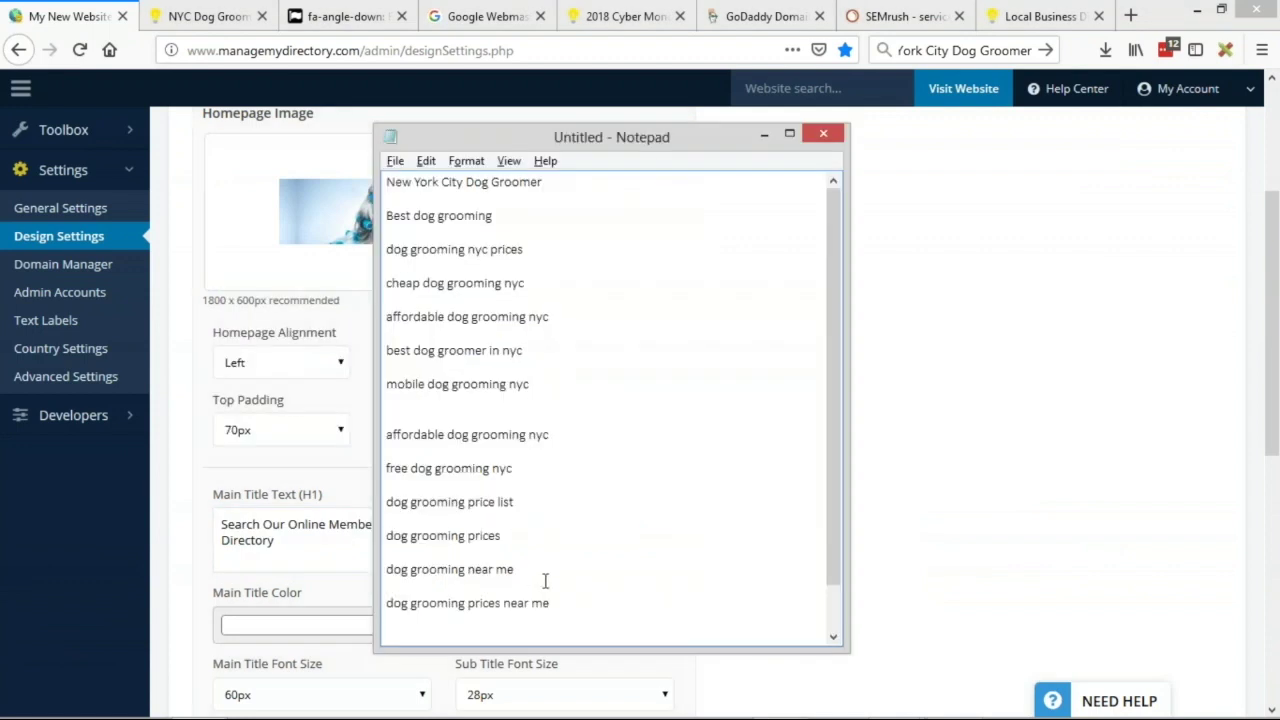
left_click(386, 215)
left_click(510, 214, "shift")
- Replace the Main Title Text (H1) with "Find", try to save the homepage layout, and dismiss the alert
triple_click(300, 540)
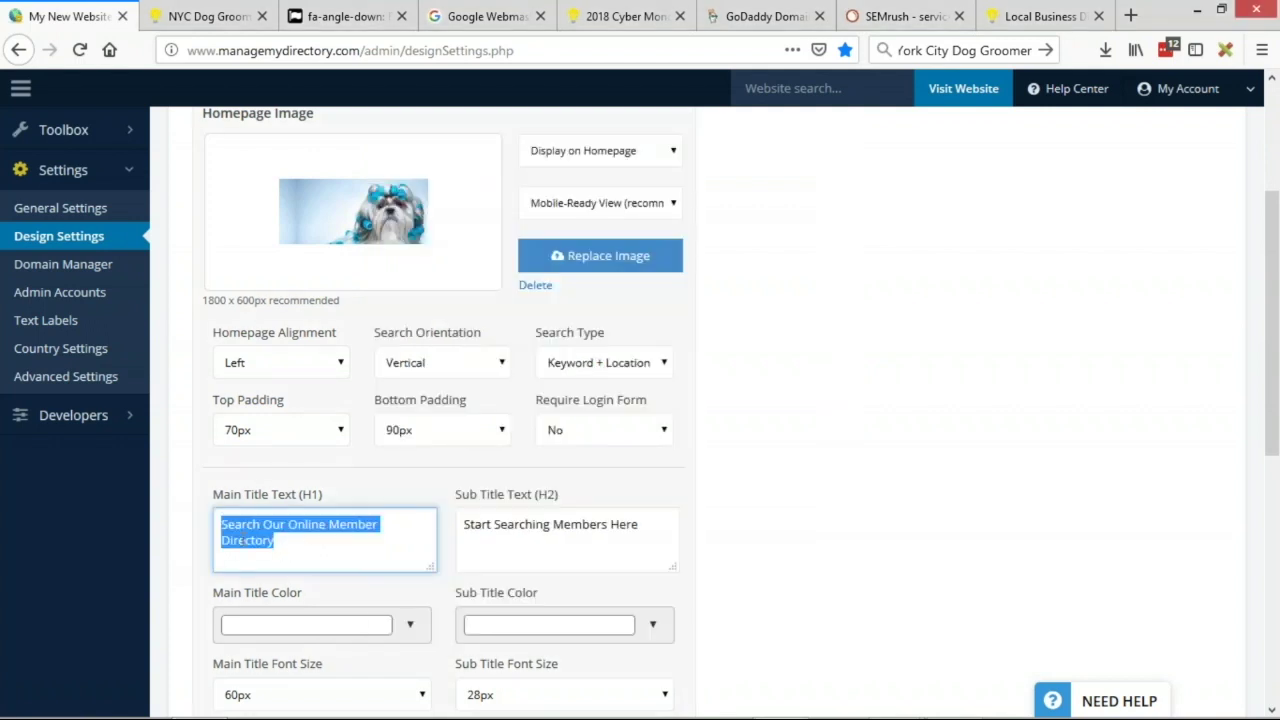
type("Find")
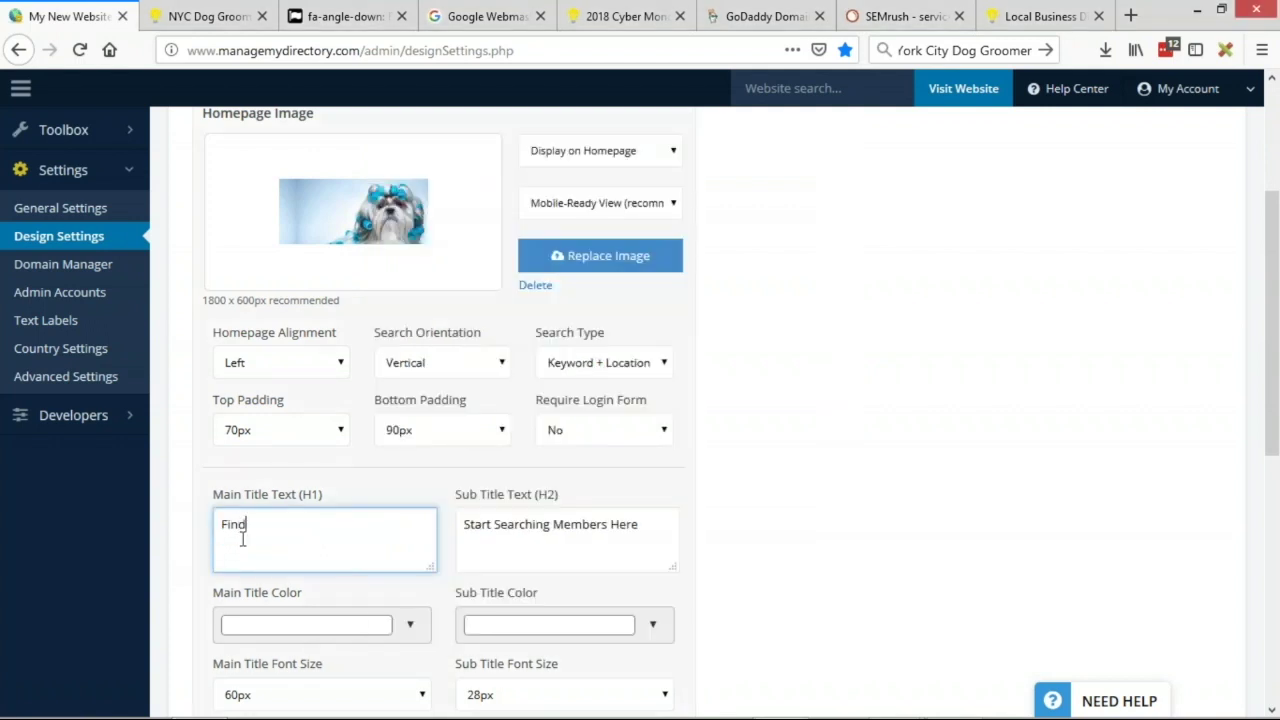
scroll(246, 544, "up", 1)
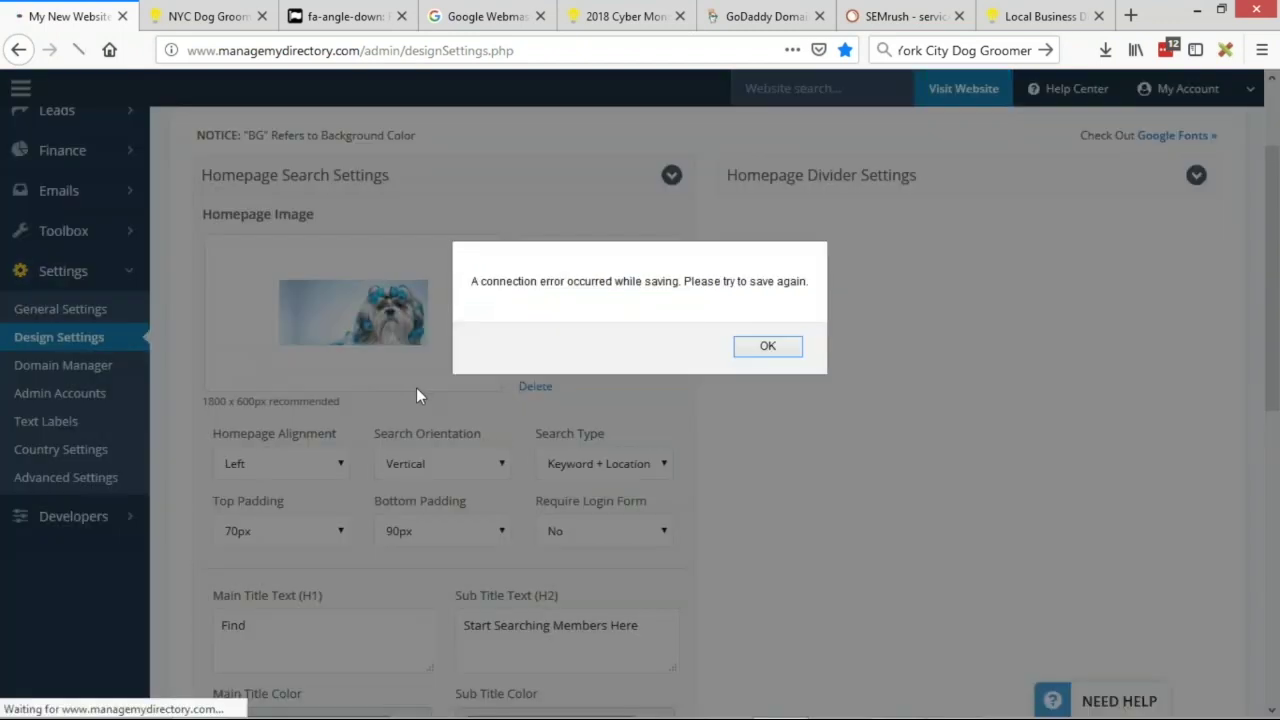
left_click(760, 346)
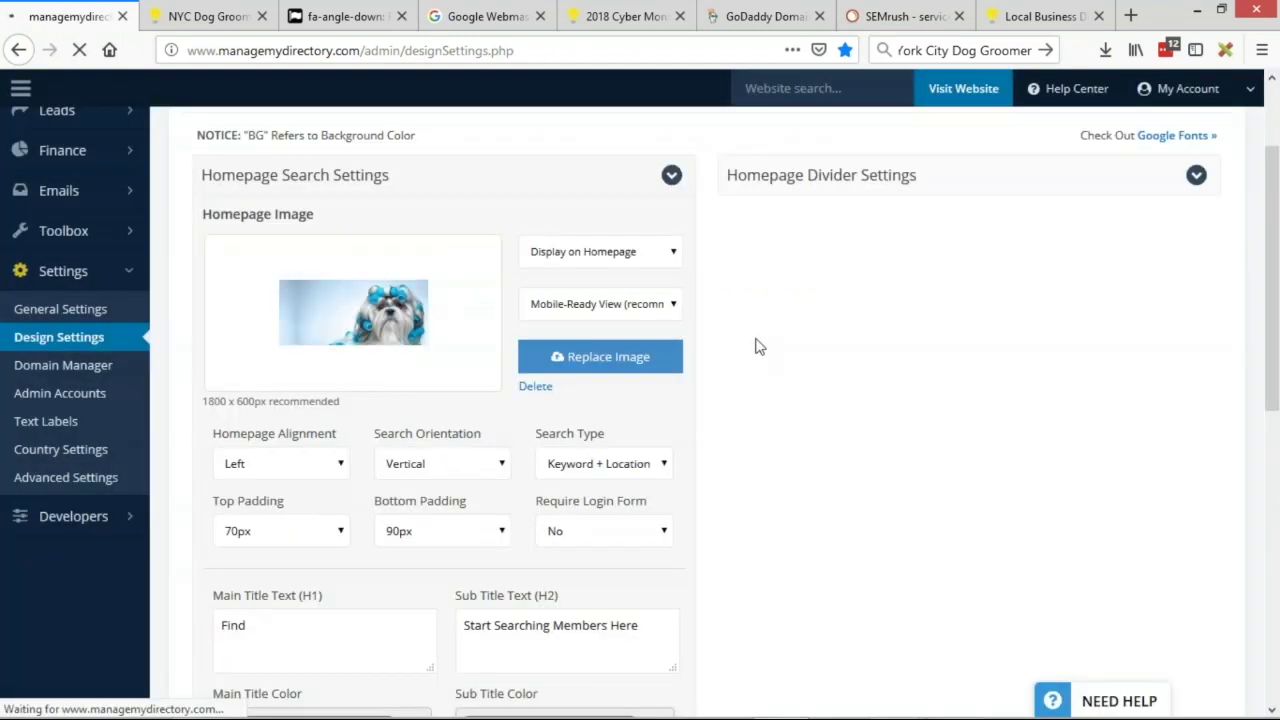
- Reopen the Homepage Search Settings section of the homepage layout at the title text fields
mouse_move(293, 362)
scroll(251, 431, "down", 1)
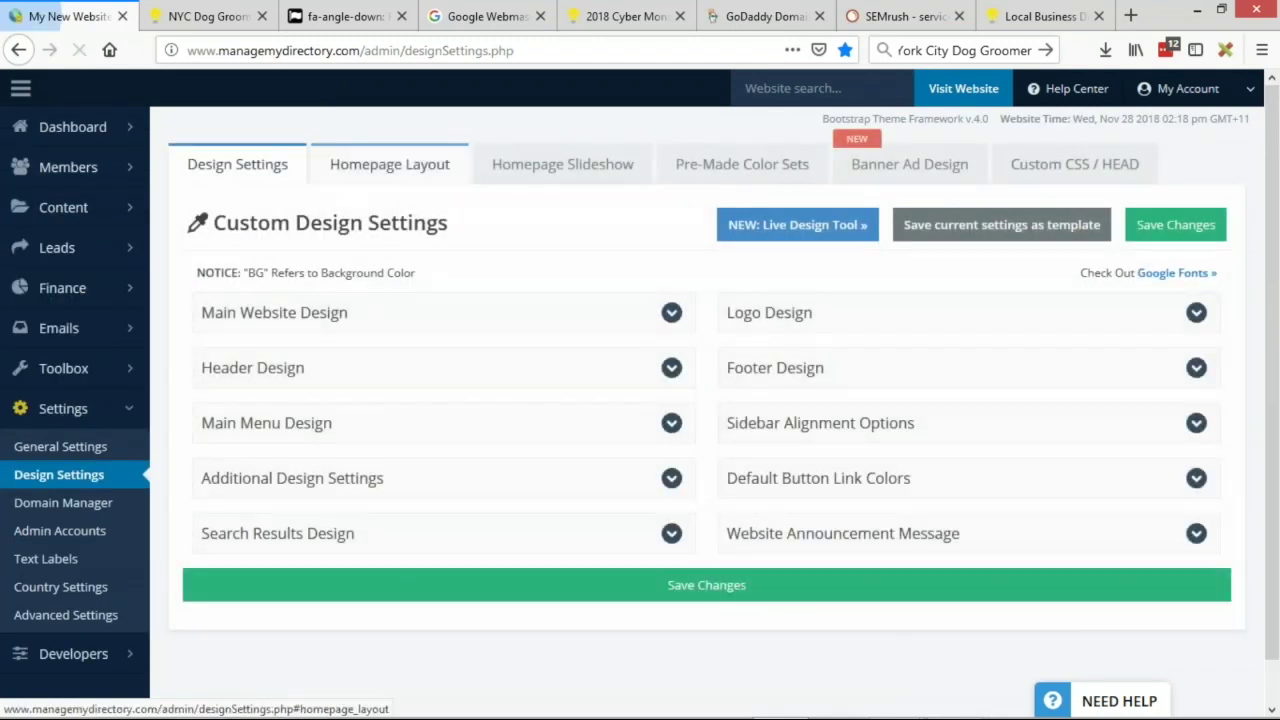
left_click(390, 164)
left_click(295, 312)
scroll(256, 467, "down", 3)
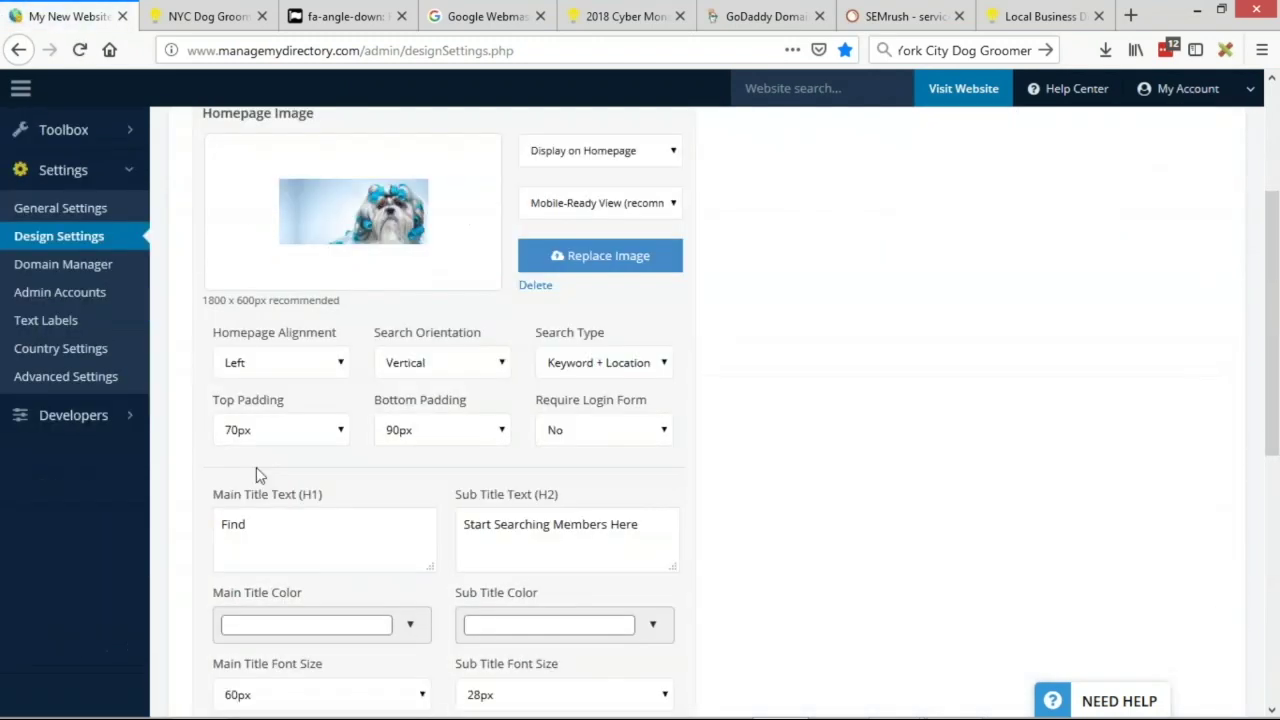
- Extend the Main Title Text (H1) to "Find the Best Dog Groomers in NYC at Any Price"
left_click(273, 528)
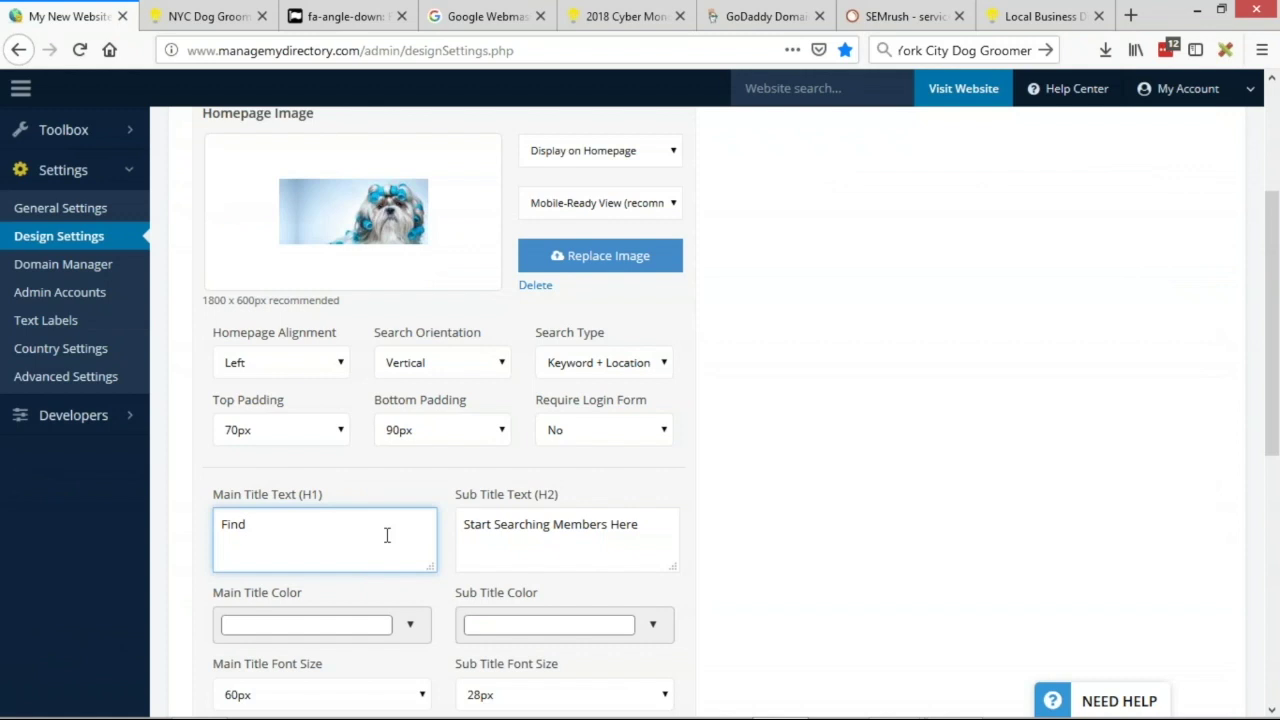
type("the Best Dog")
type("Groomers in NYC at Any Price")
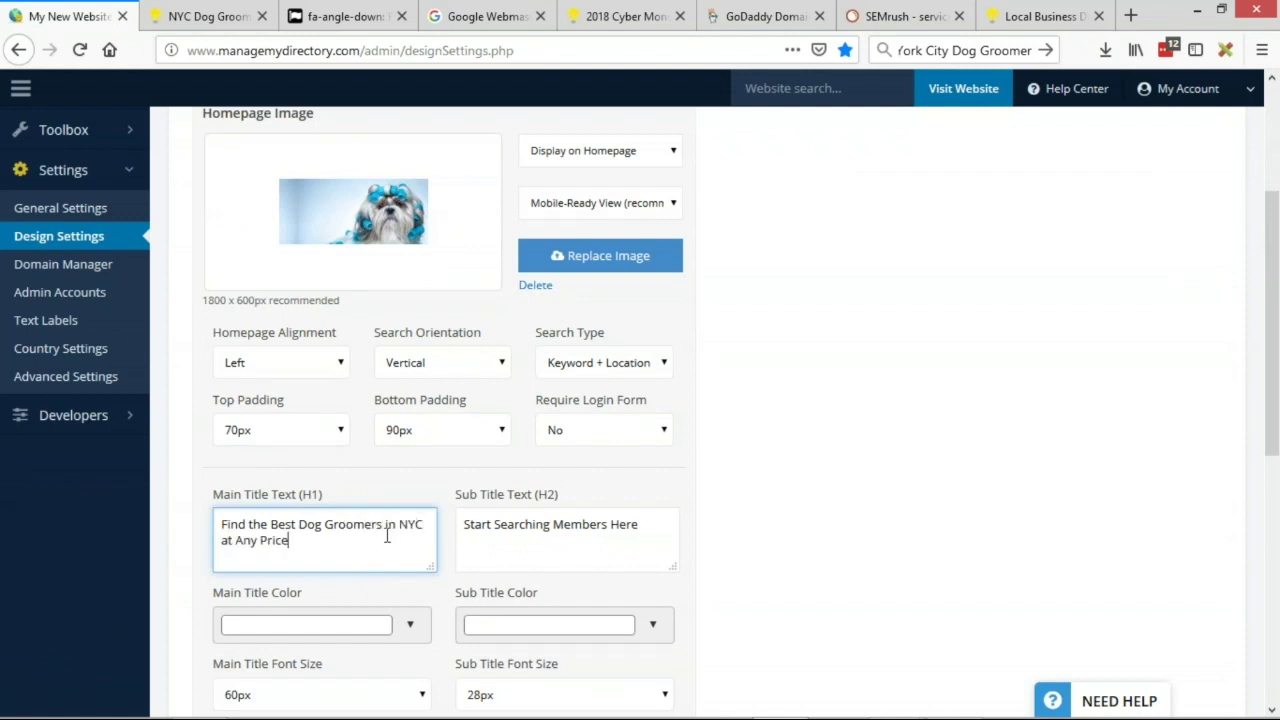
- Reword the Main Title Text (H1) to "Find The Best Dog Groomers in NYC at Affordable Prices"
double_click(258, 527)
type("Affordable")
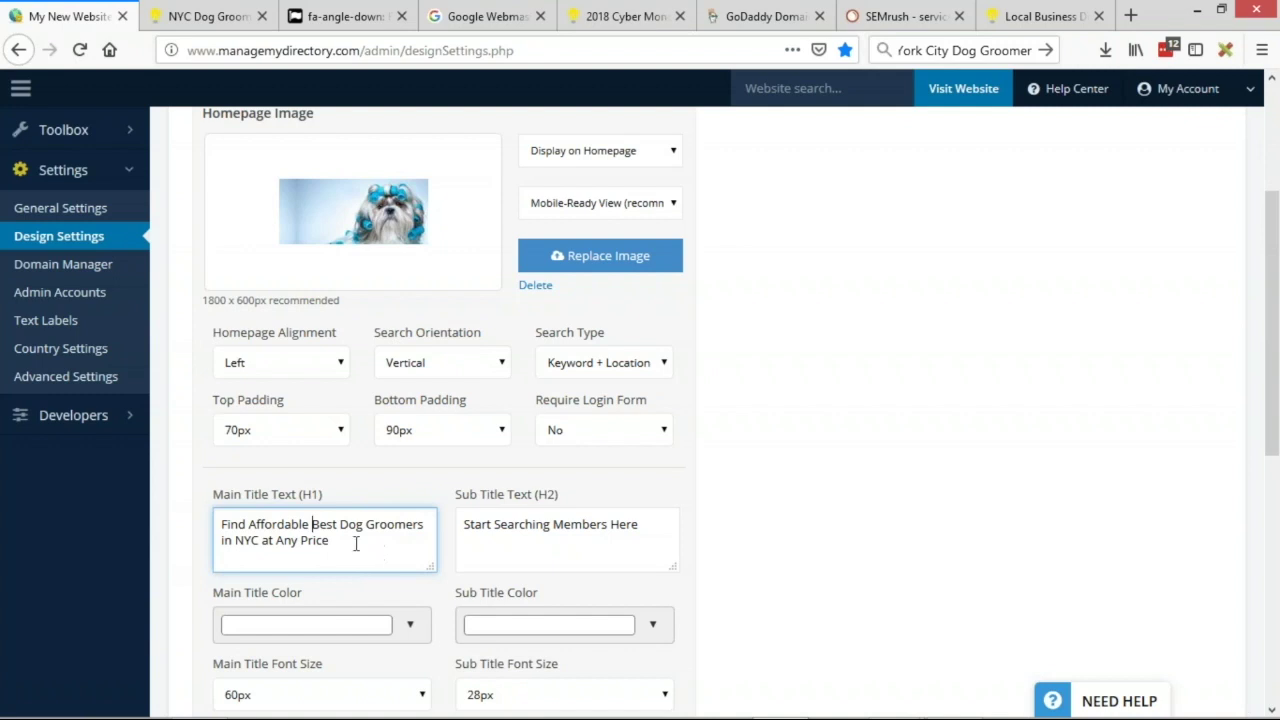
double_click(286, 526)
key("ctrl+c")
key("BackSpace")
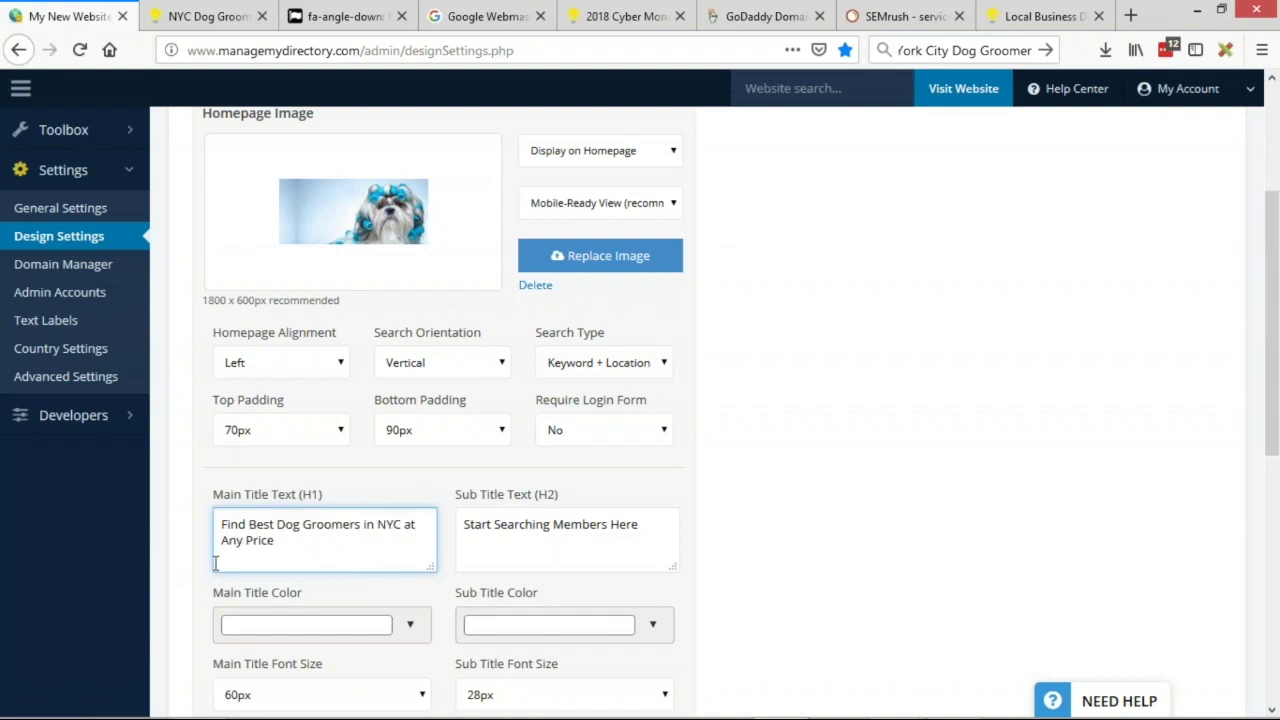
type("The")
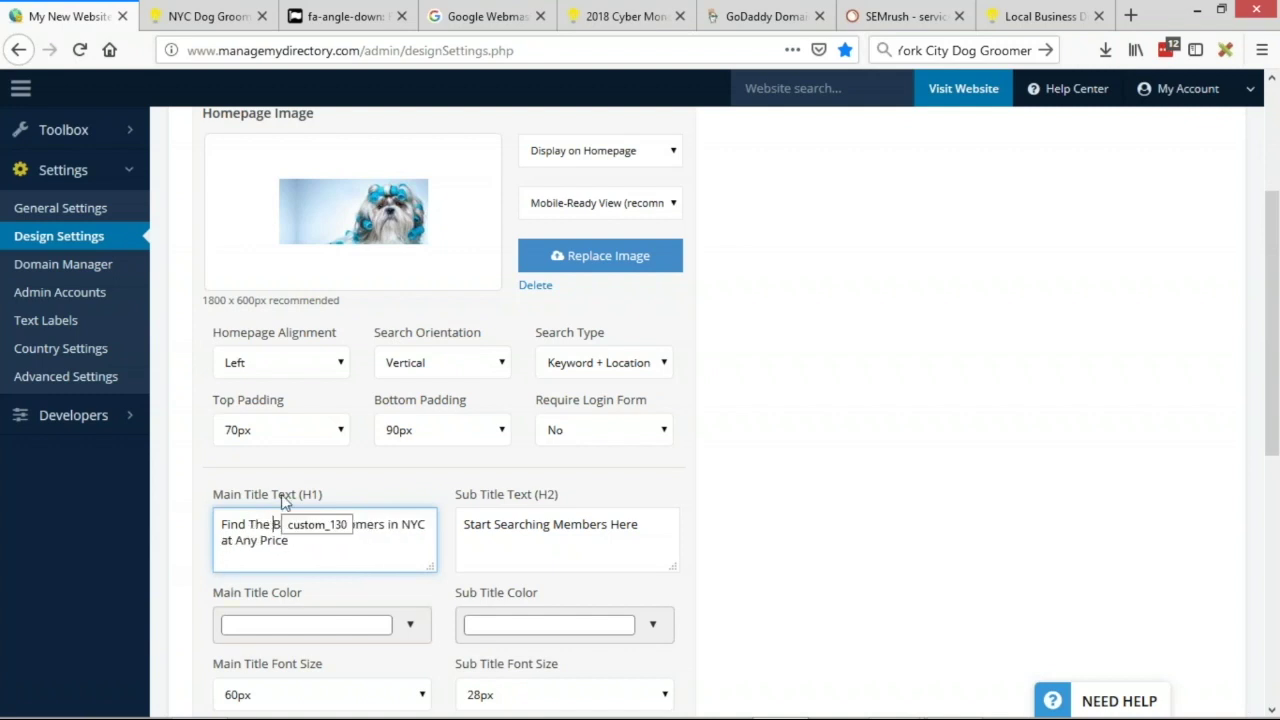
double_click(246, 540)
key("ctrl+v")
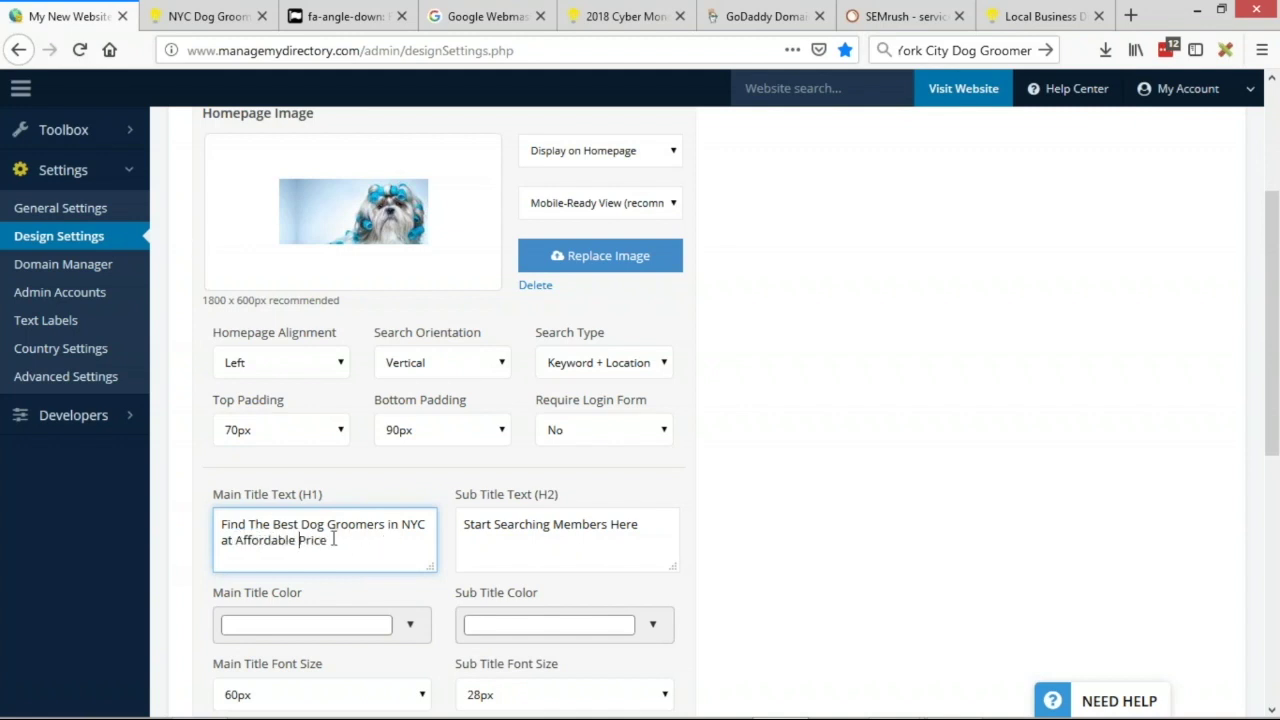
left_click(403, 538)
type("s")
- Check where the subtitle sits on the live homepage and set the Sub Title Text (H2) to "Search NYC Dog Groomers Below"
left_click(205, 16)
left_click_drag(726, 345, 1228, 393)
left_click_drag(773, 473, 838, 476)
left_click(68, 16)
triple_click(511, 545)
type("Search ")
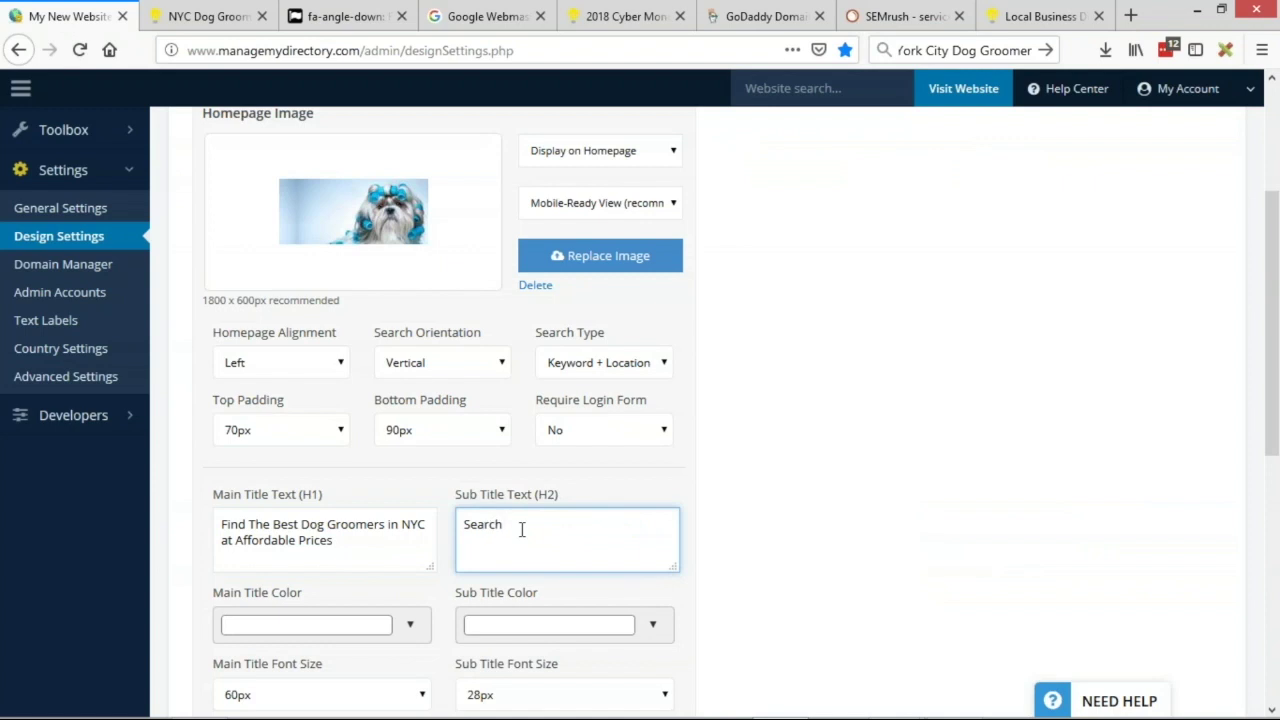
type("NYC Dog Groomers Below")
- Save the homepage layout changes and reload the live homepage
scroll(706, 474, "up", 3)
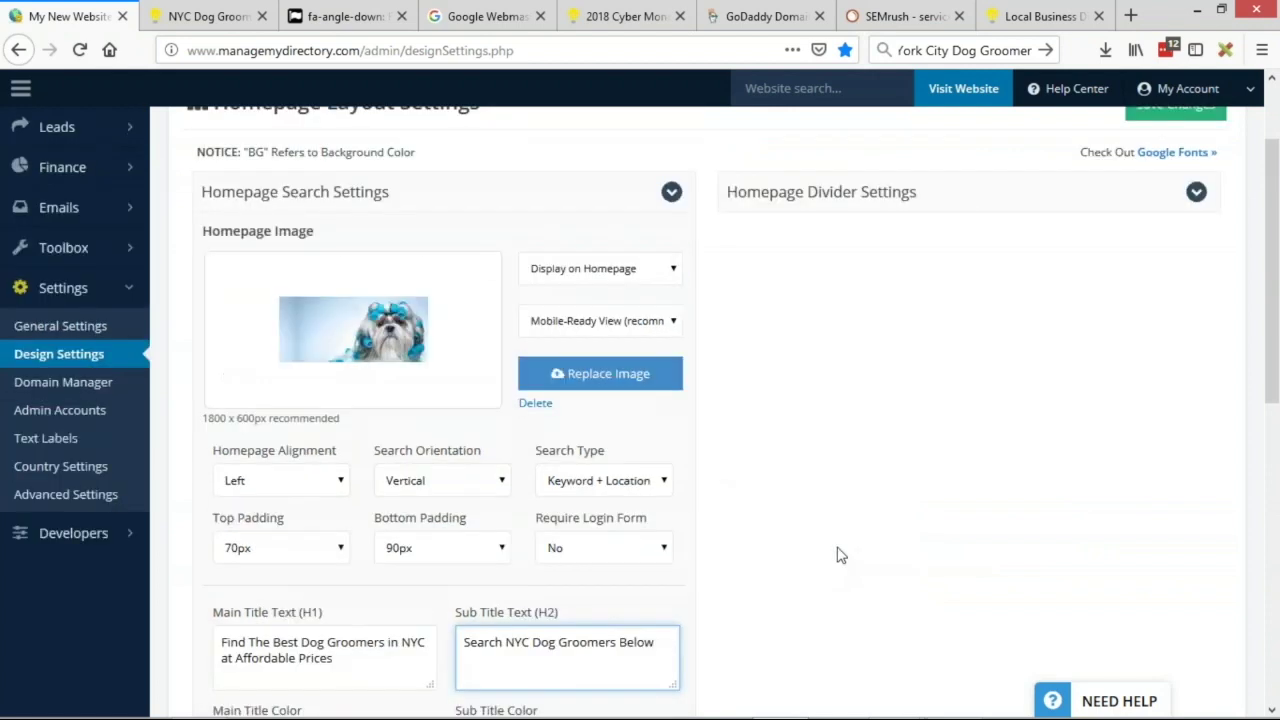
left_click(1177, 226)
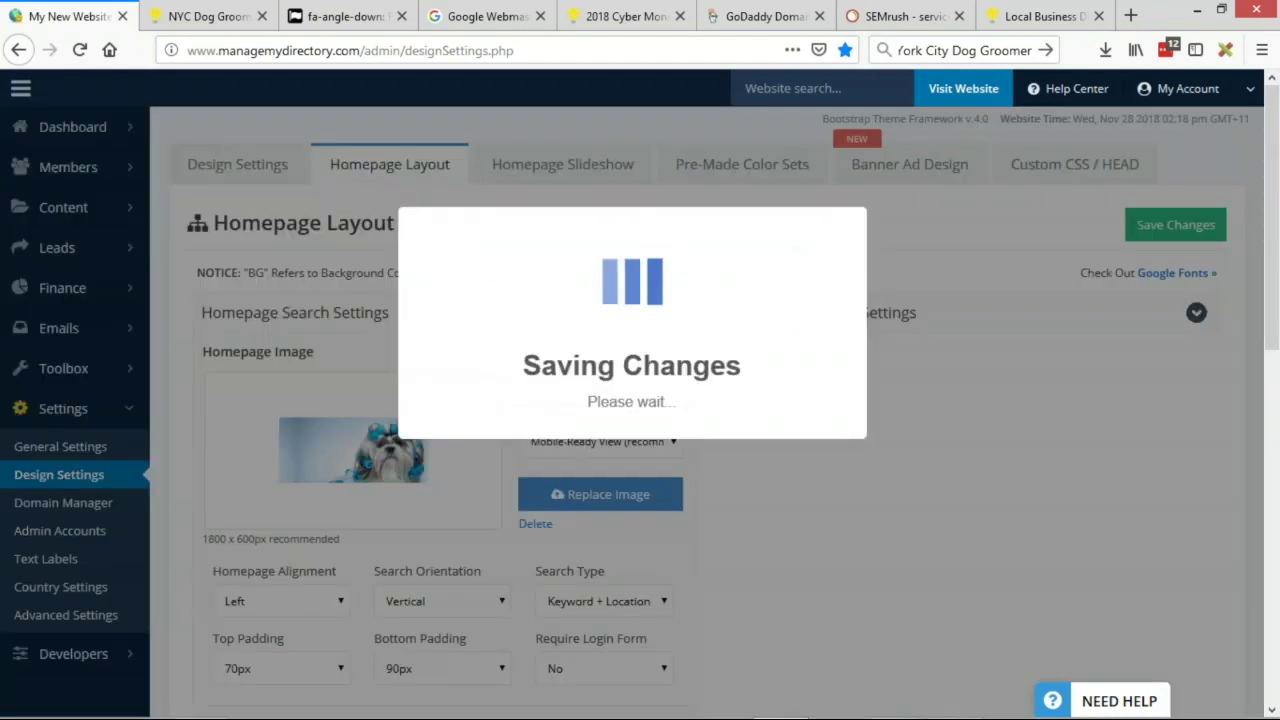
left_click(222, 16)
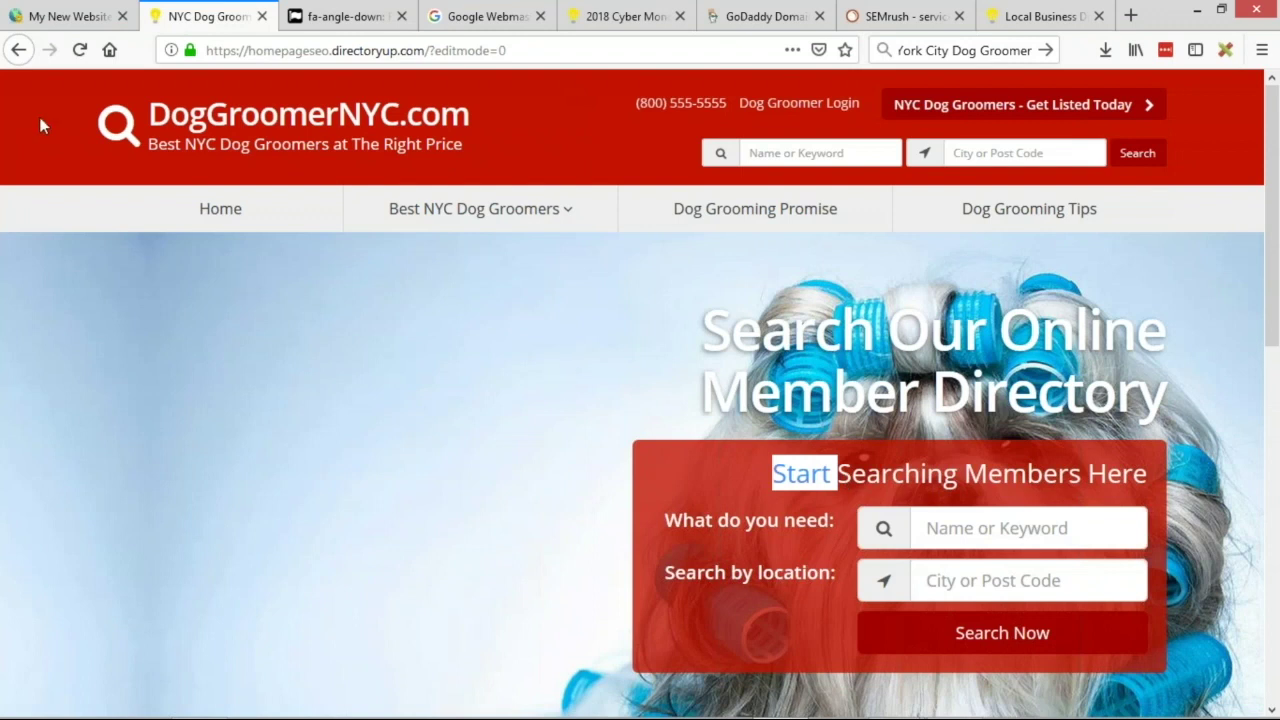
left_click(79, 49)
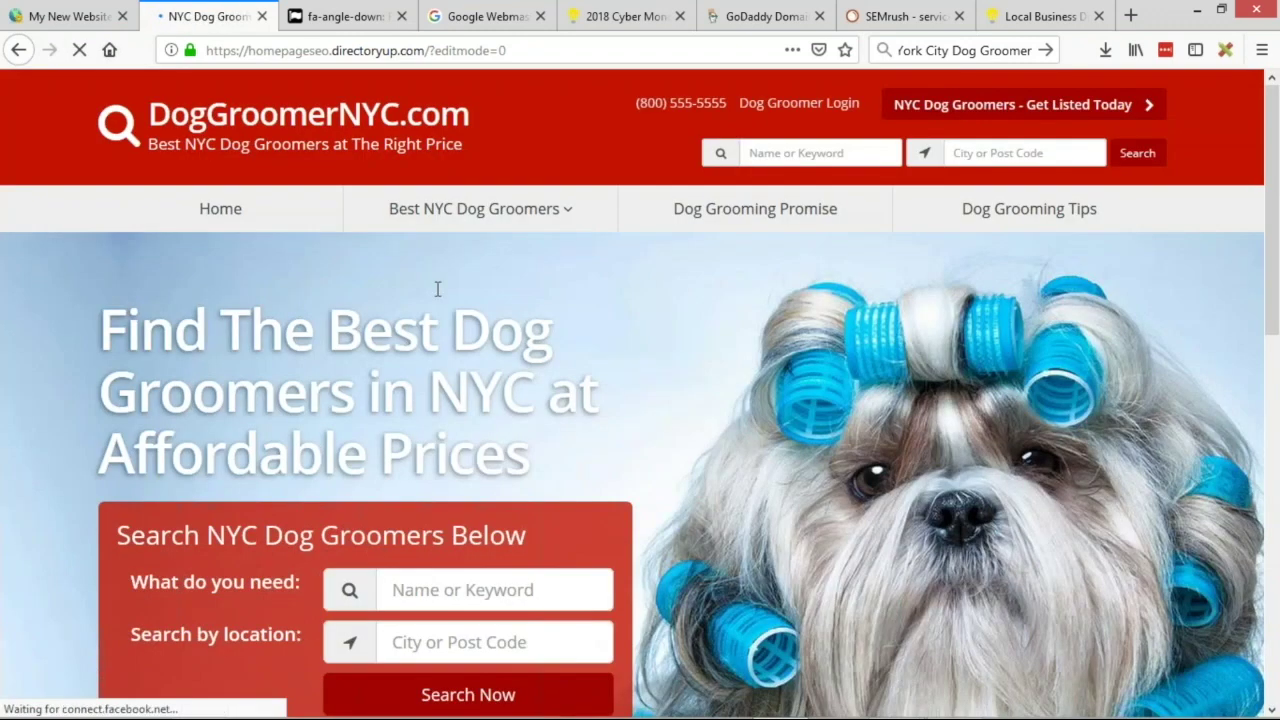
- Examine the new hero title's wording and line breaks above the search box on the homepage
scroll(882, 343, "down", 2)
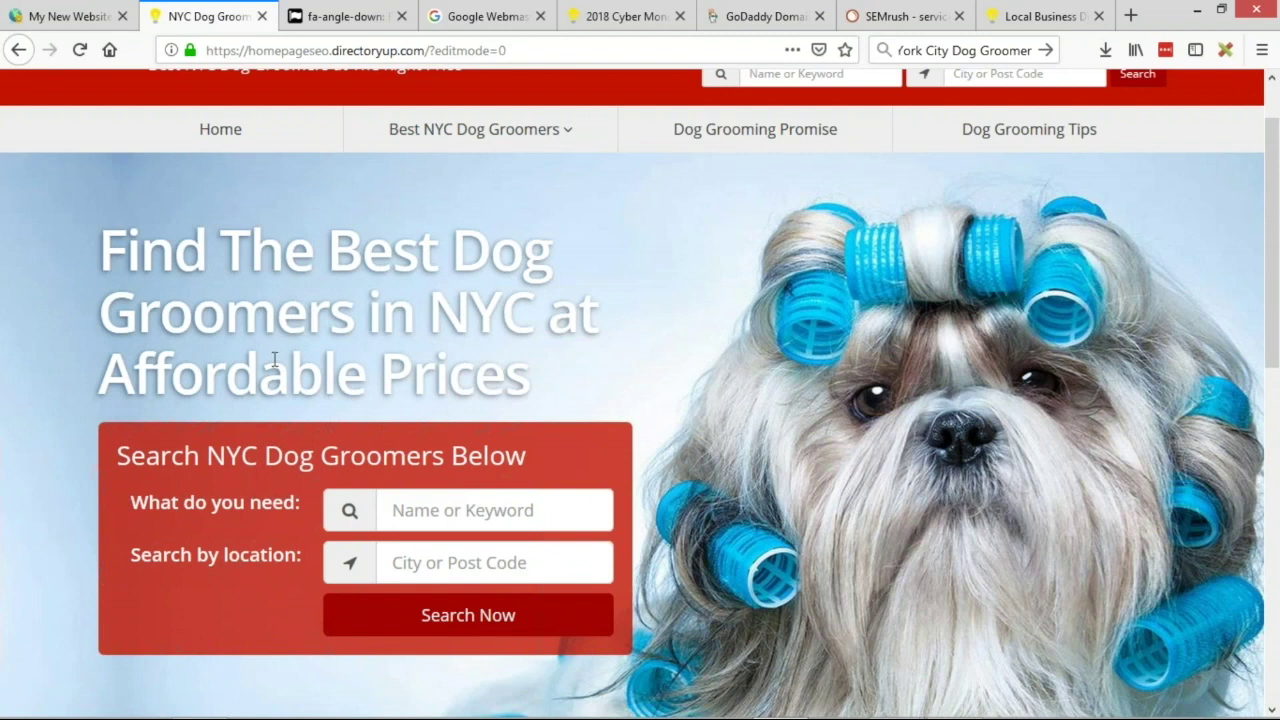
scroll(626, 471, "up", 2)
scroll(646, 460, "down", 2)
left_click_drag(92, 251, 524, 240)
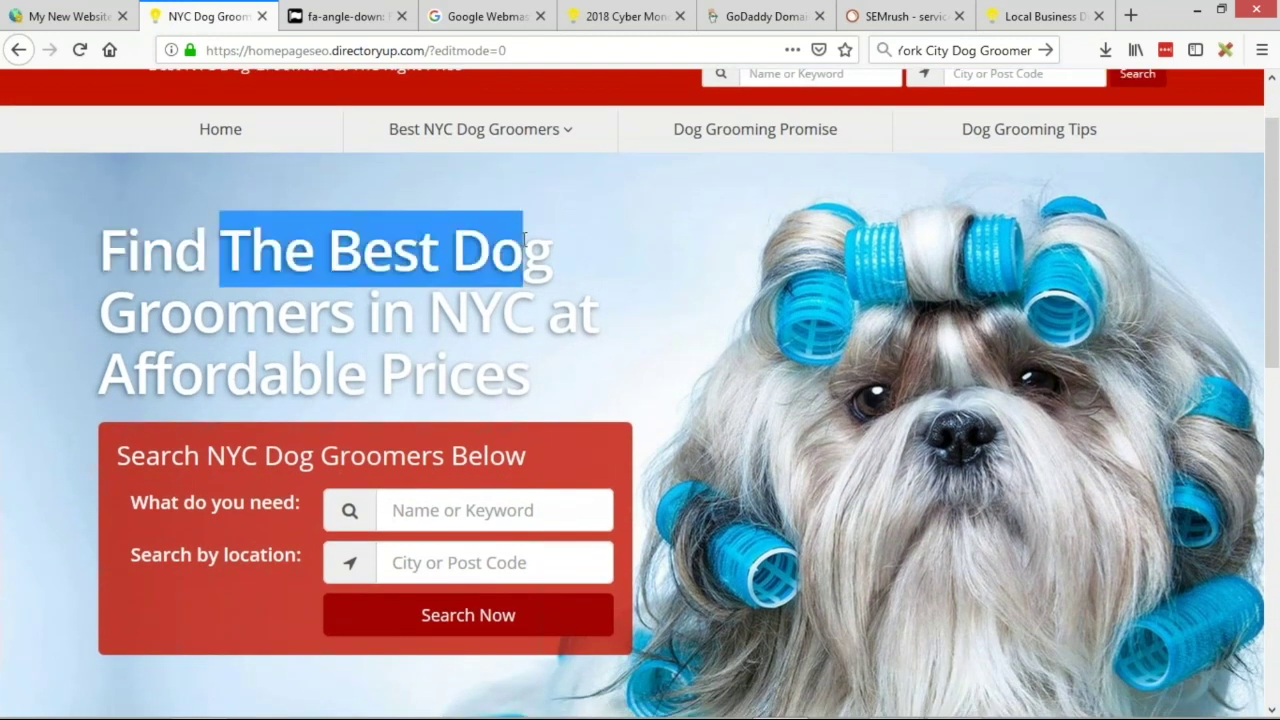
left_click_drag(192, 312, 224, 312)
left_click(506, 316)
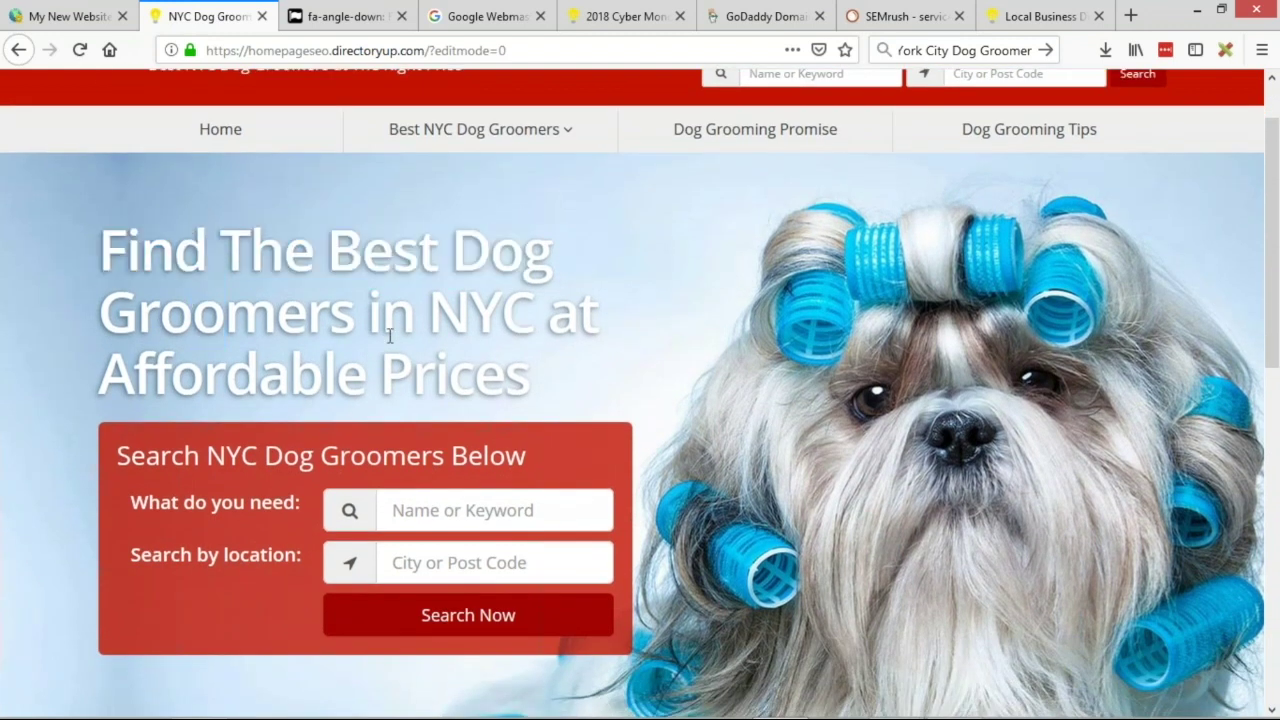
- Remove the word "Find" from the start of the Main Title Text (H1) and save the homepage layout
left_click(66, 16)
scroll(300, 450, "down", 3)
left_click(233, 524)
double_click(233, 524)
key("BackSpace")
scroll(1000, 377, "up", 3)
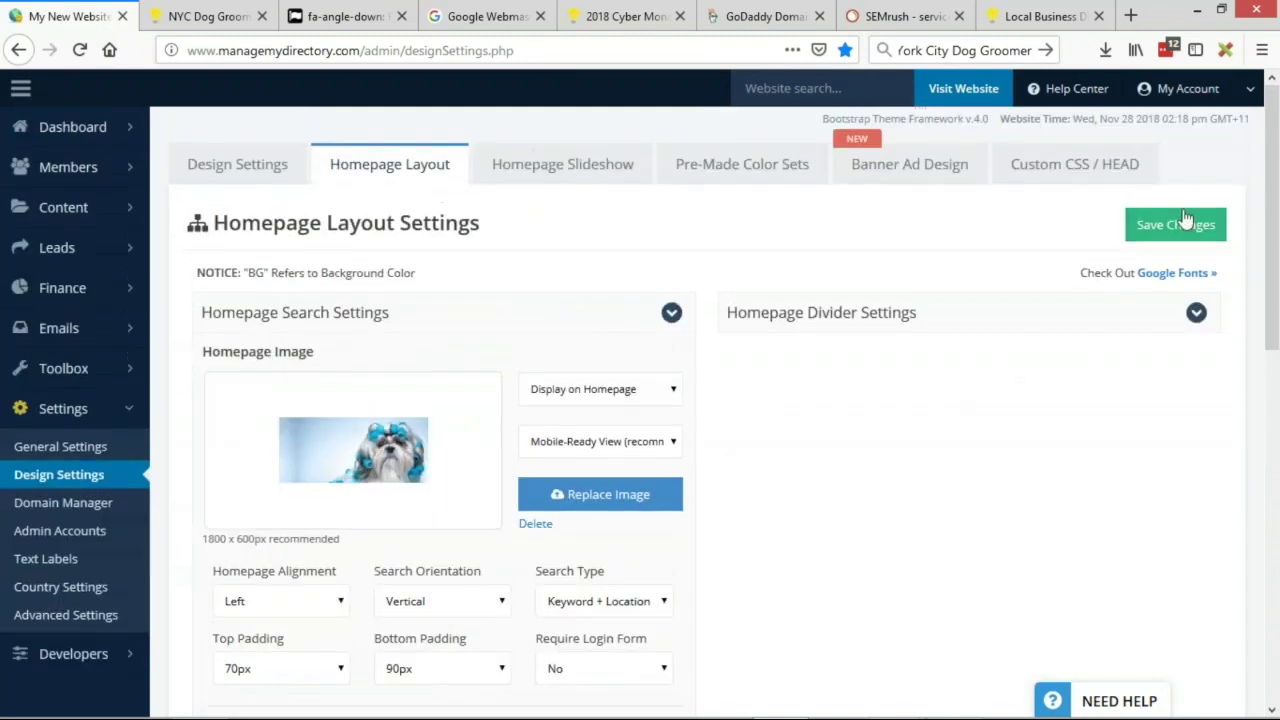
left_click(1180, 224)
- Reload the live homepage to check the shortened hero title and return to the homepage layout settings
left_click(205, 16)
scroll(821, 390, "up", 1)
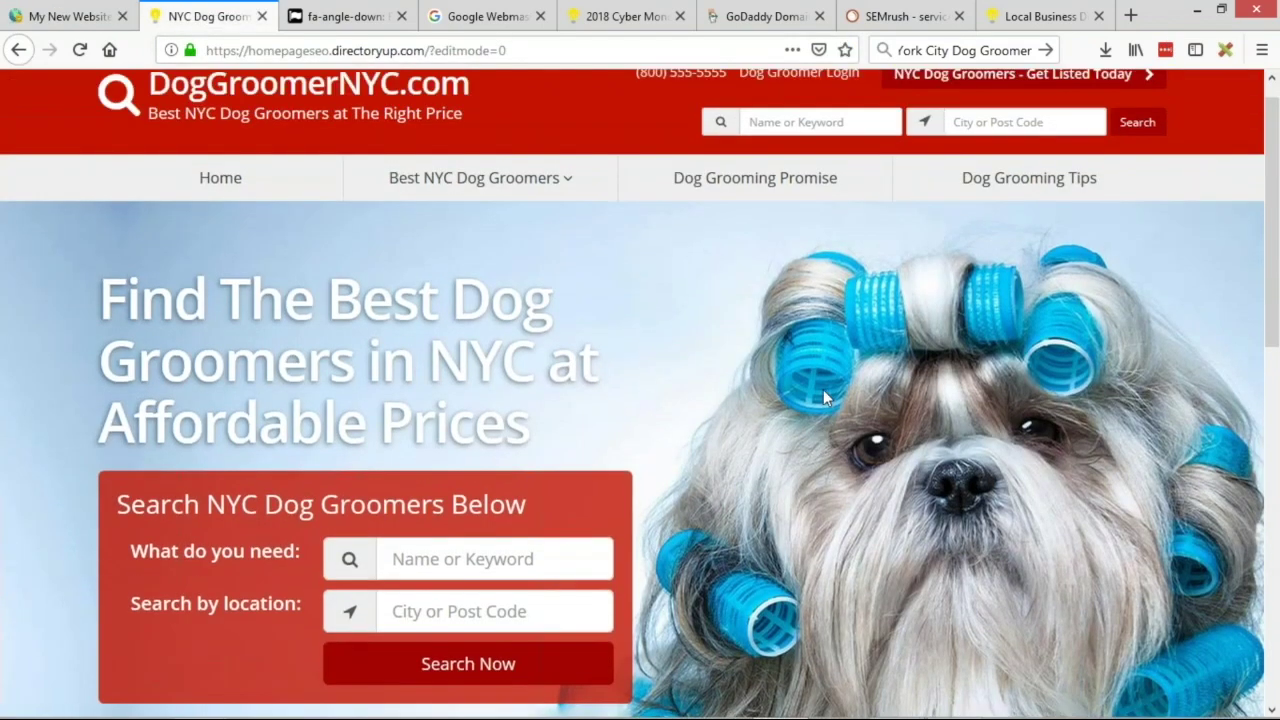
scroll(823, 398, "up", 1)
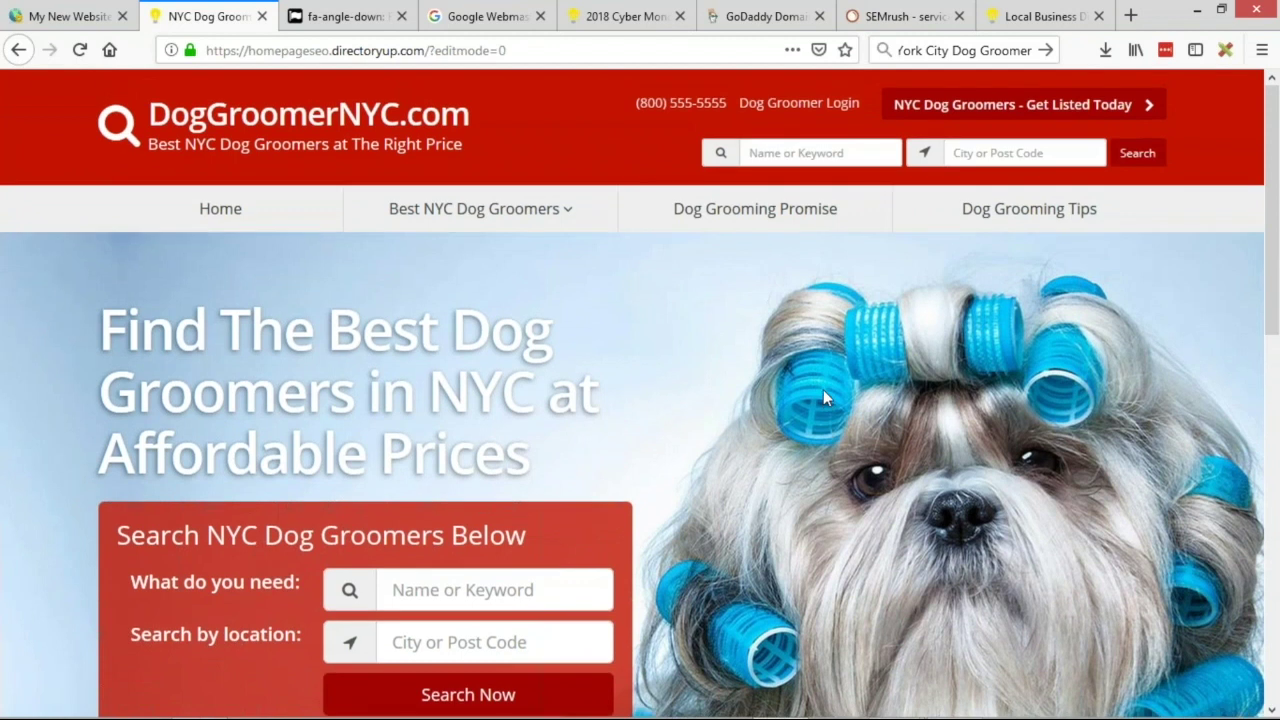
left_click(79, 49)
mouse_move(570, 262)
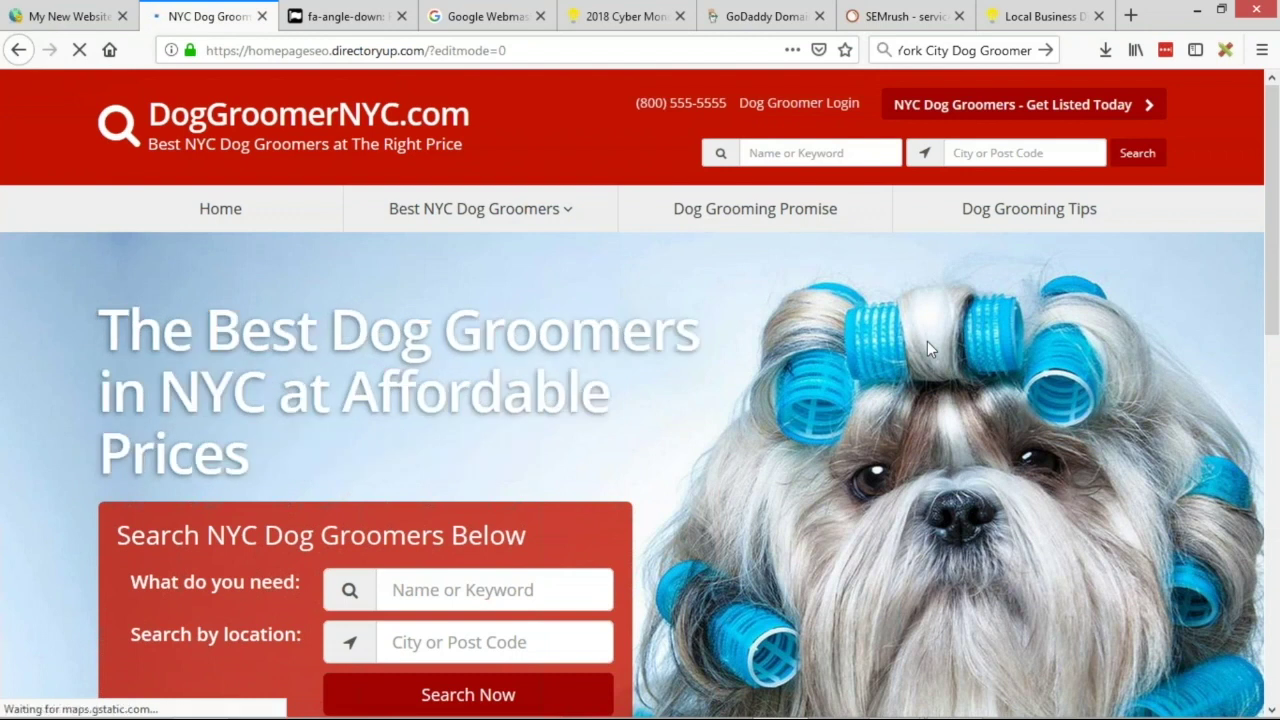
left_click(65, 16)
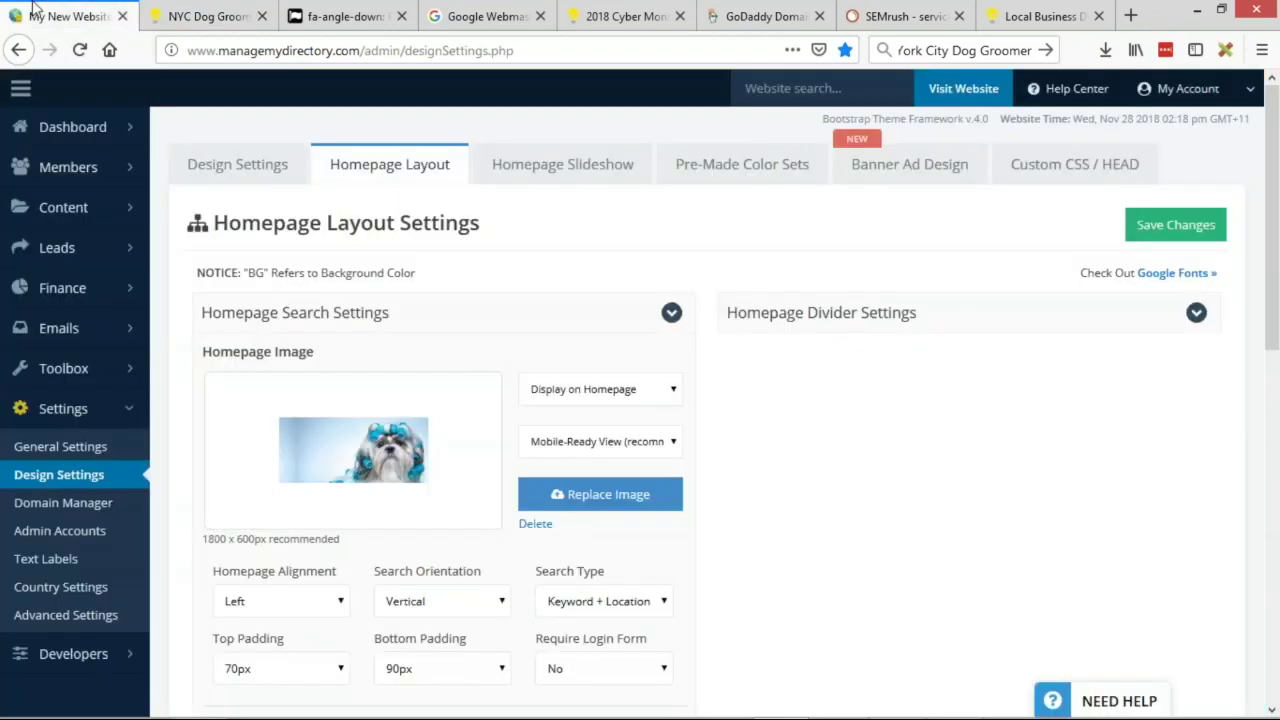
- Review the main title's colour setting and the range of available Main Title Font Size options in the Homepage Search Settings
scroll(857, 409, "down", 3)
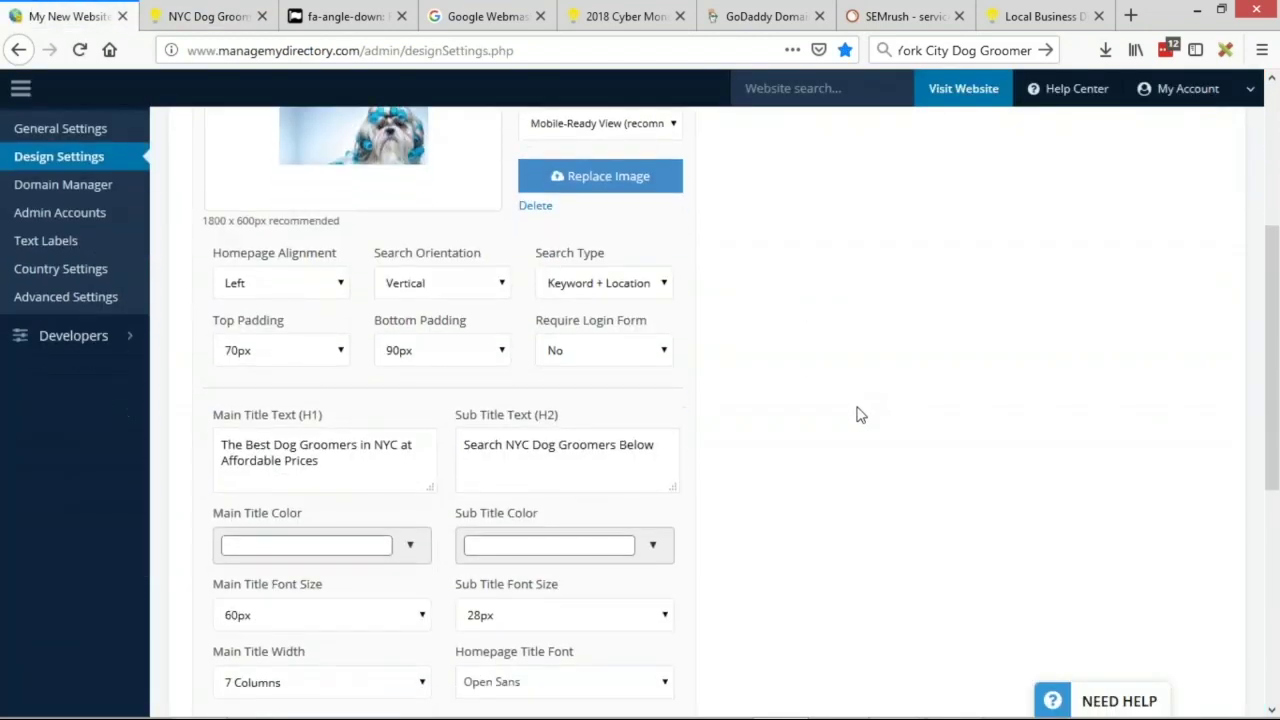
scroll(314, 534, "down", 2)
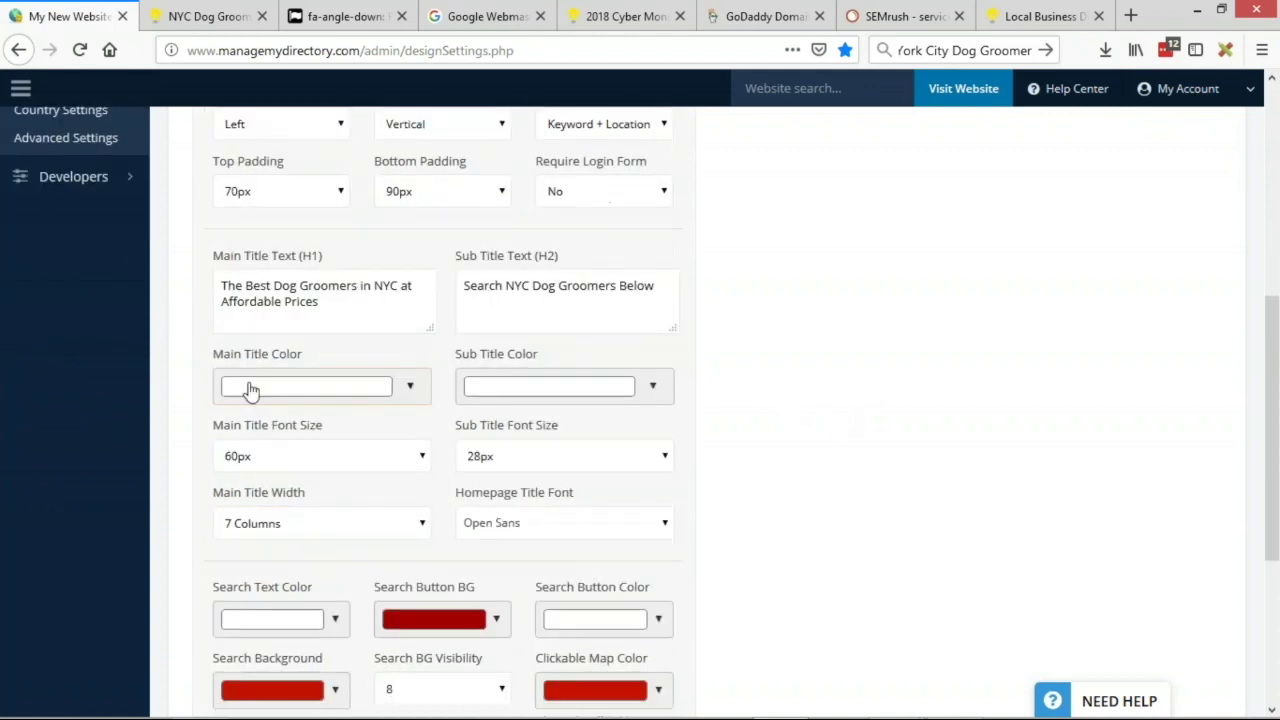
left_click_drag(215, 356, 313, 354)
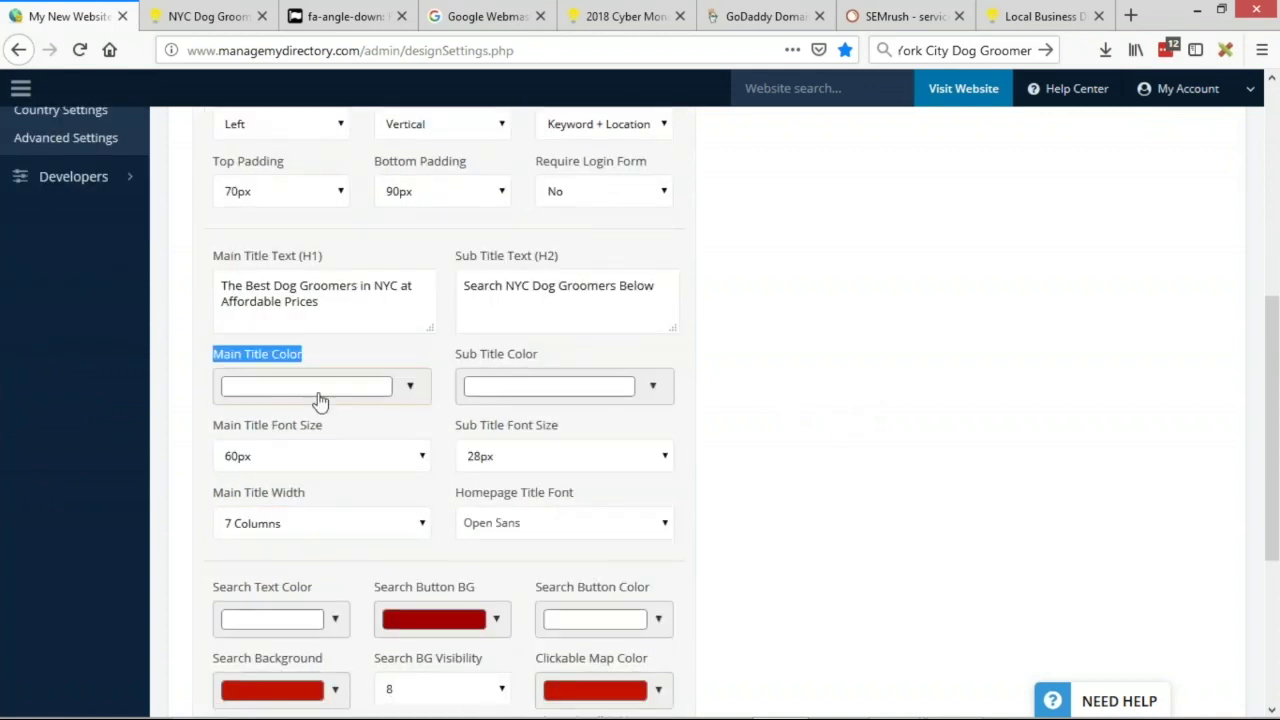
left_click_drag(213, 428, 293, 460)
left_click(293, 458)
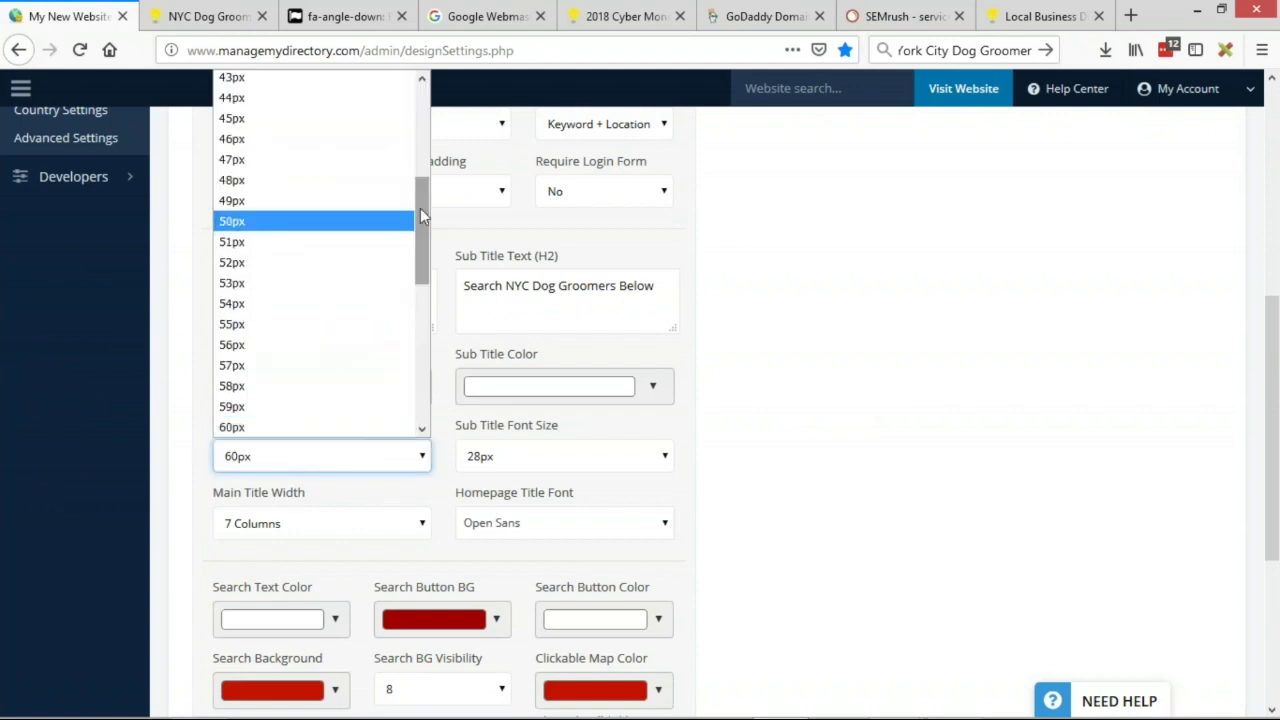
left_click_drag(420, 208, 205, 85)
left_click_drag(419, 113, 402, 414)
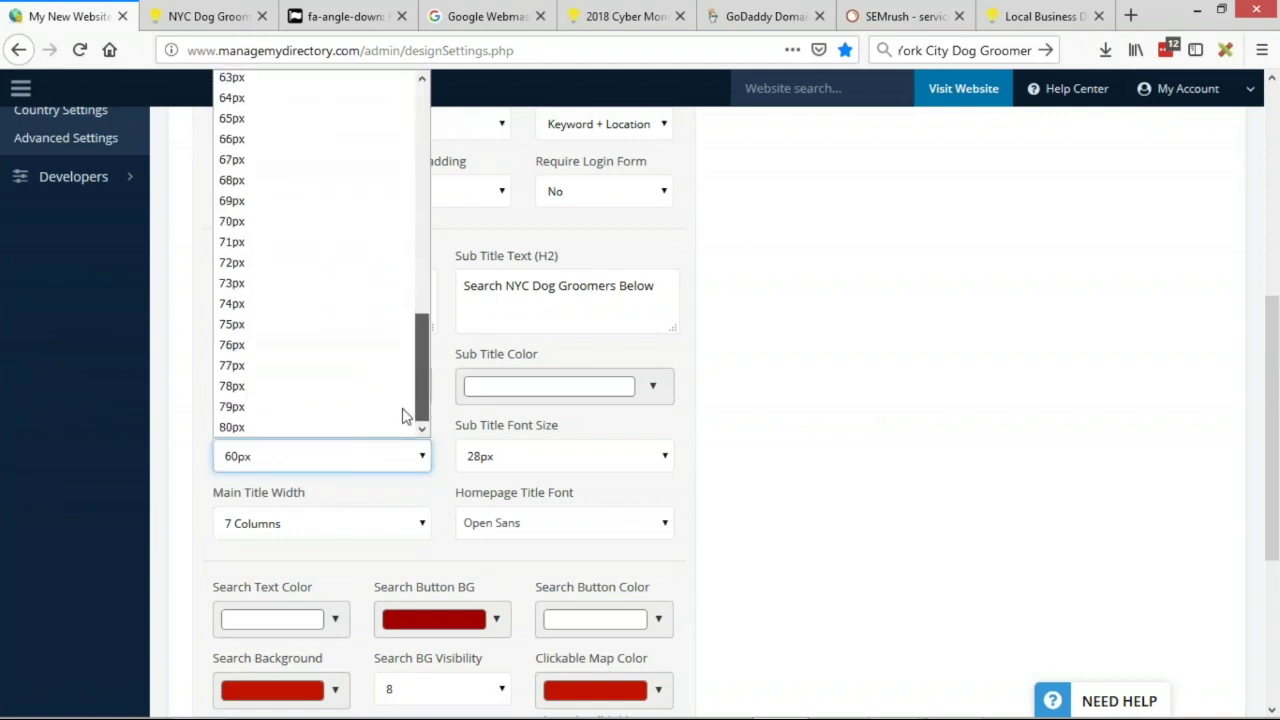
- Check how the hero title wraps on the live homepage and set the Main Title Font Size to 54px
left_click(237, 15)
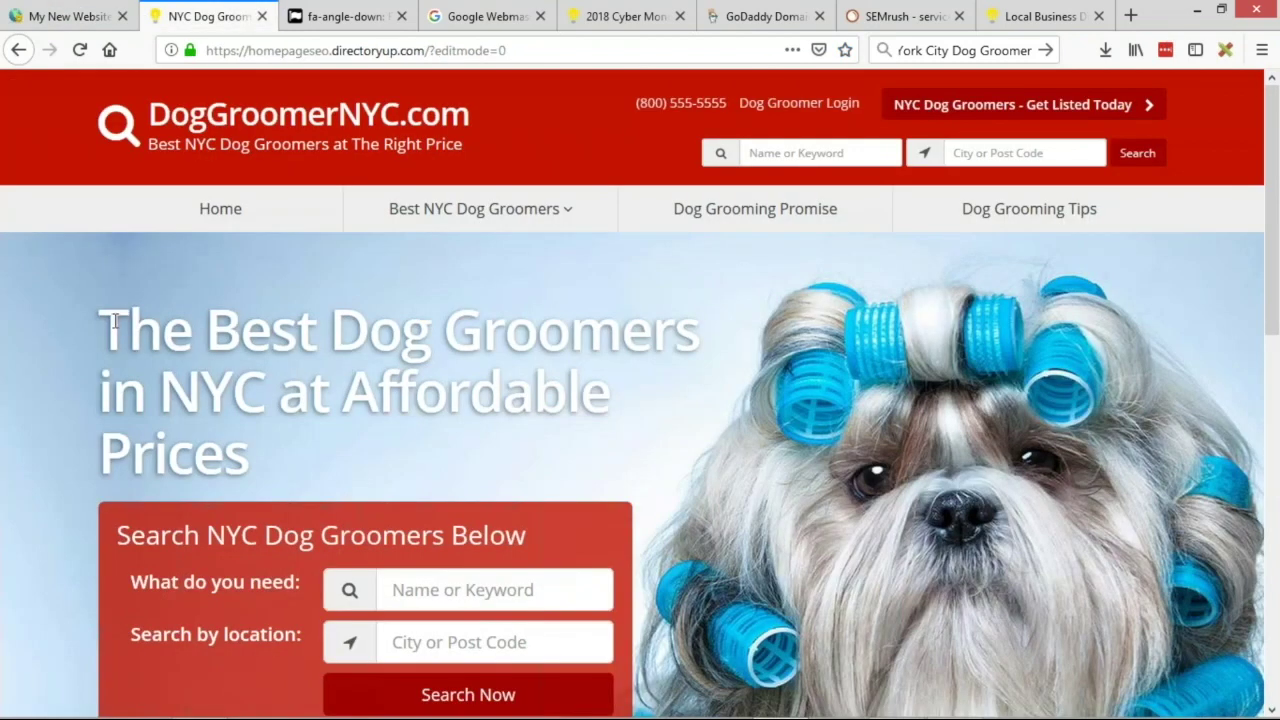
left_click_drag(118, 322, 150, 395)
left_click(236, 413)
left_click(68, 18)
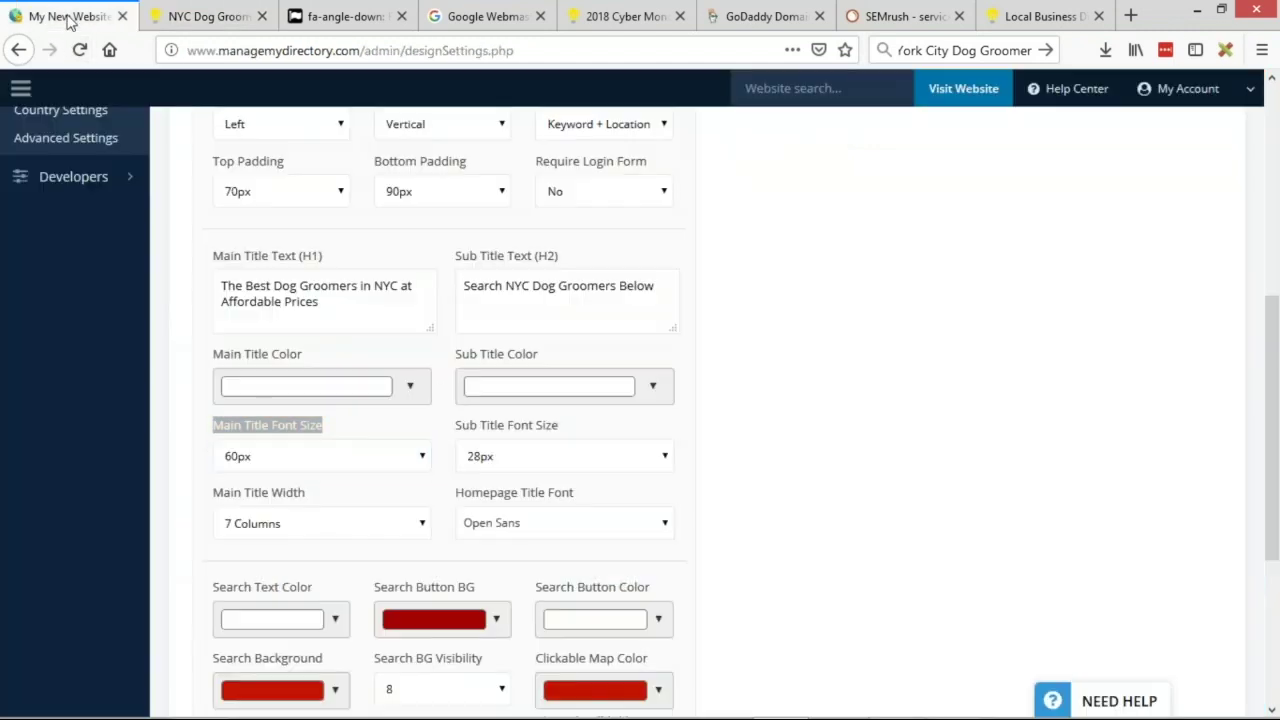
left_click(424, 456)
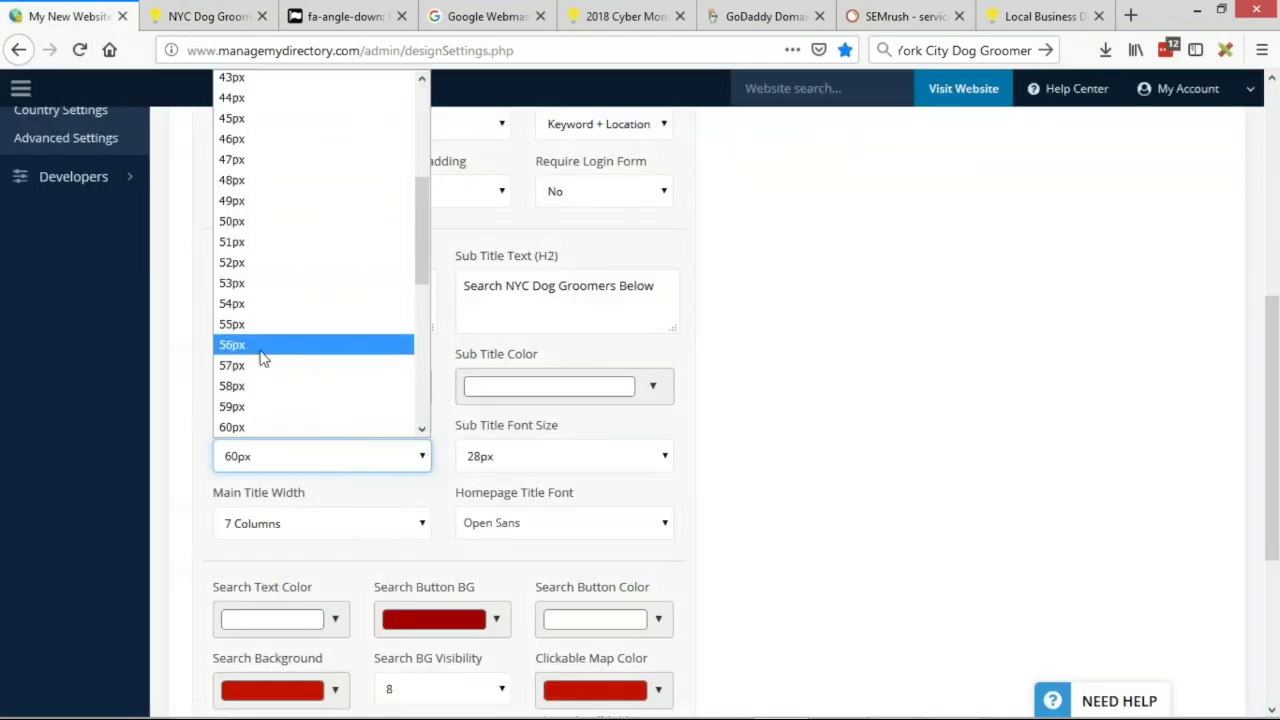
left_click(258, 304)
- Set the Homepage Title Font to New Rocker and save the homepage layout
left_click_drag(455, 498, 606, 503)
left_click(663, 530)
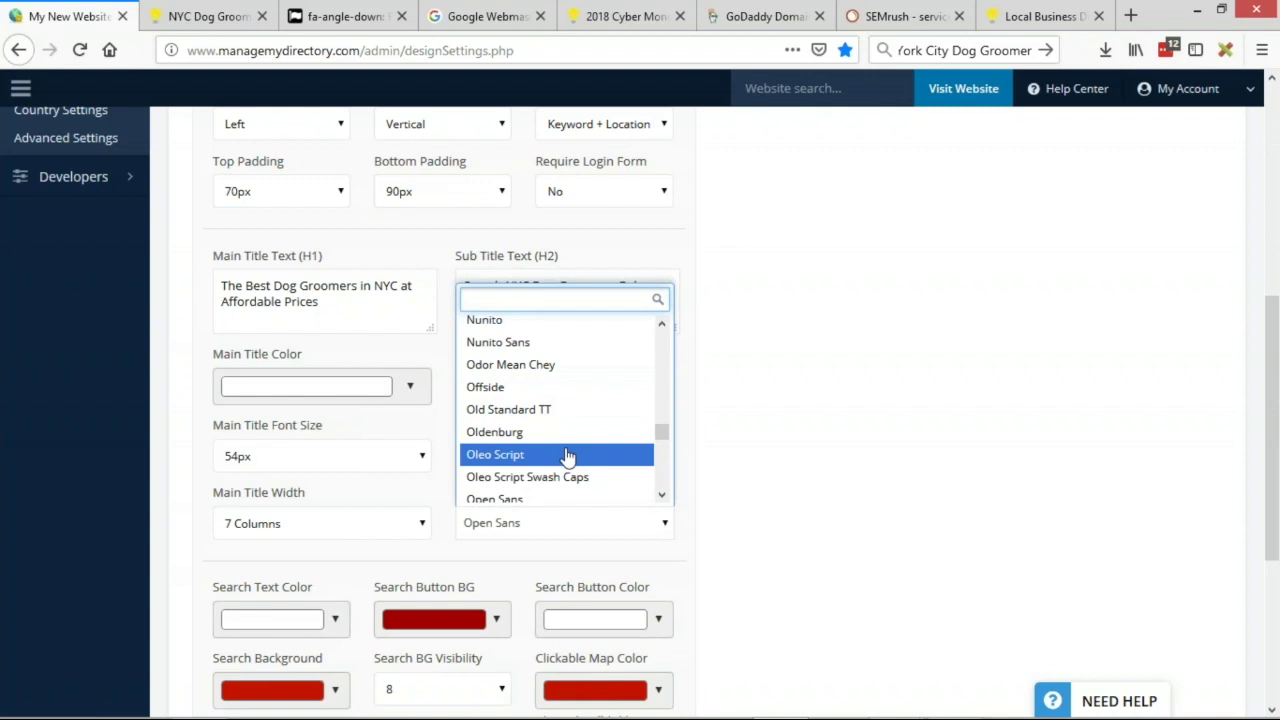
scroll(565, 456, "up", 8)
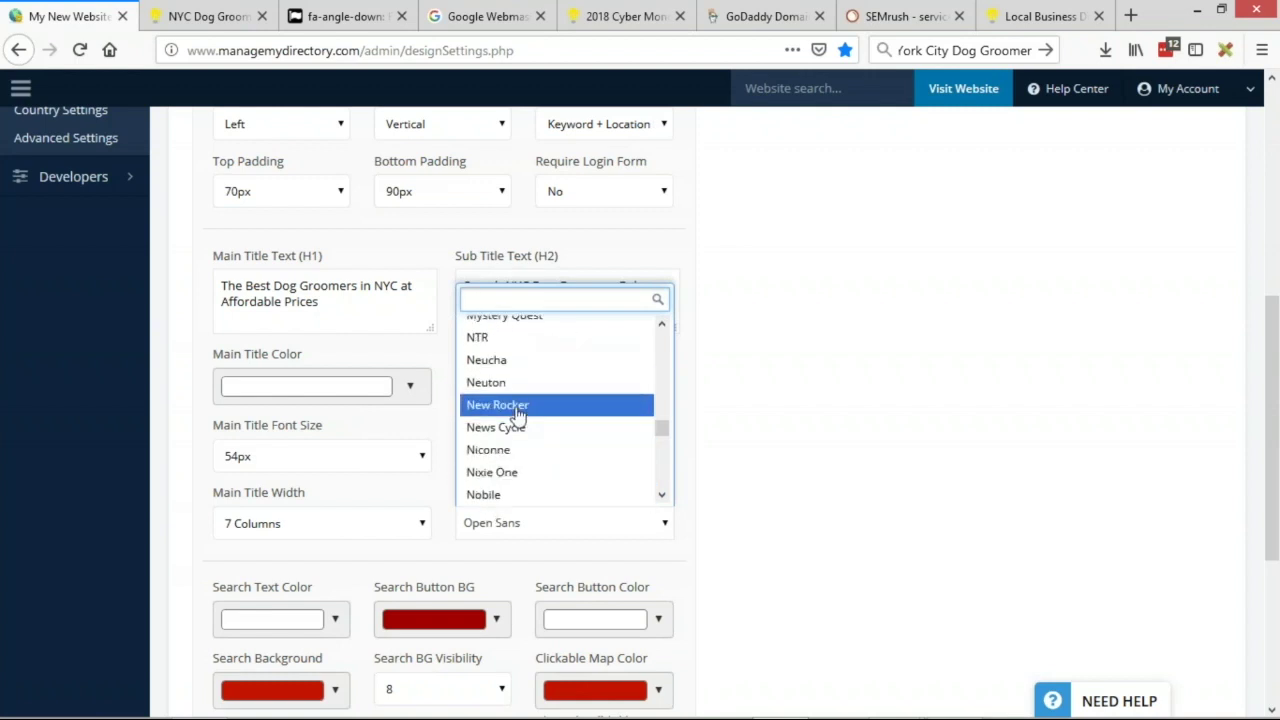
left_click(526, 416)
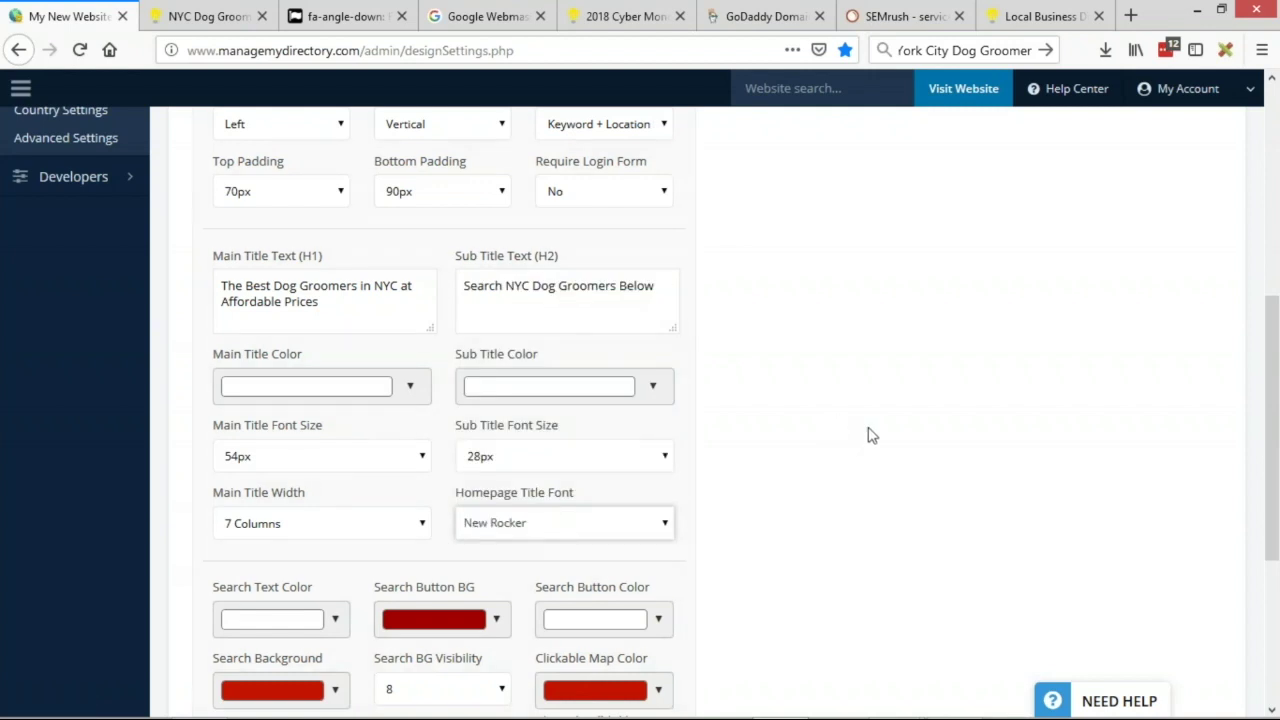
scroll(900, 420, "up", 5)
left_click(1176, 228)
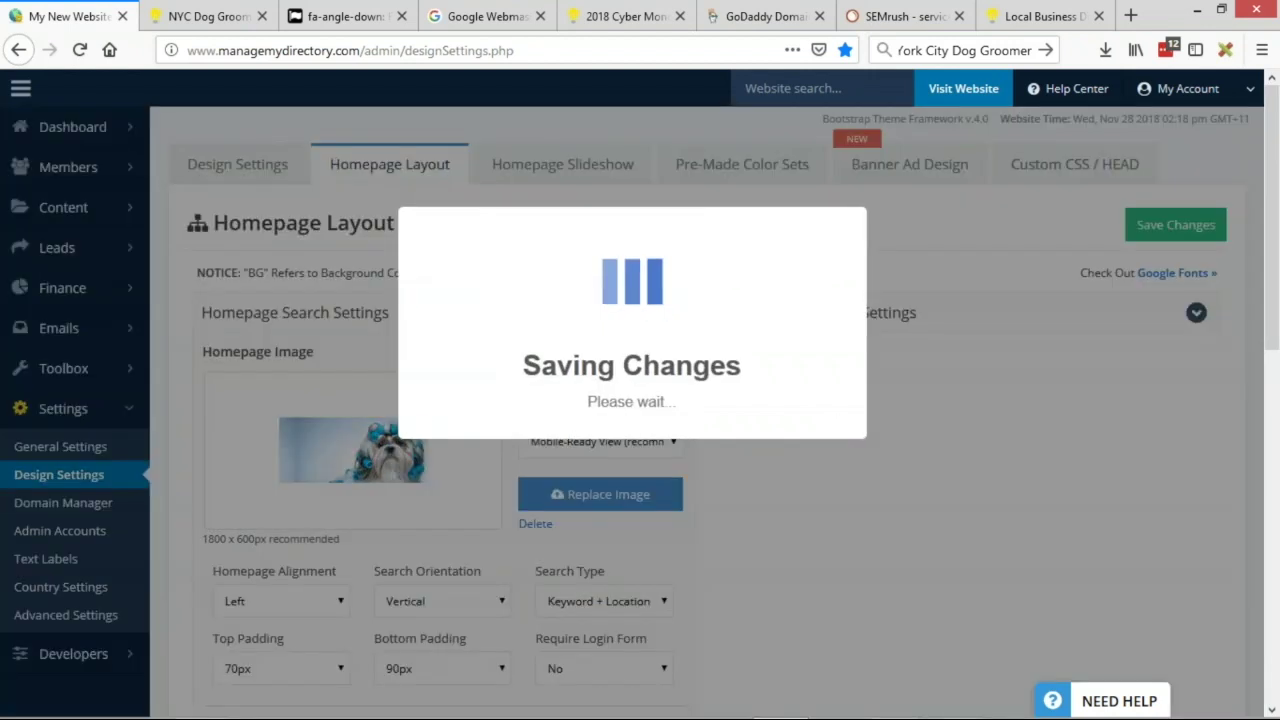
- Reload the live homepage to check the hero title's font and line breaks, and return to the homepage layout settings
left_click(205, 16)
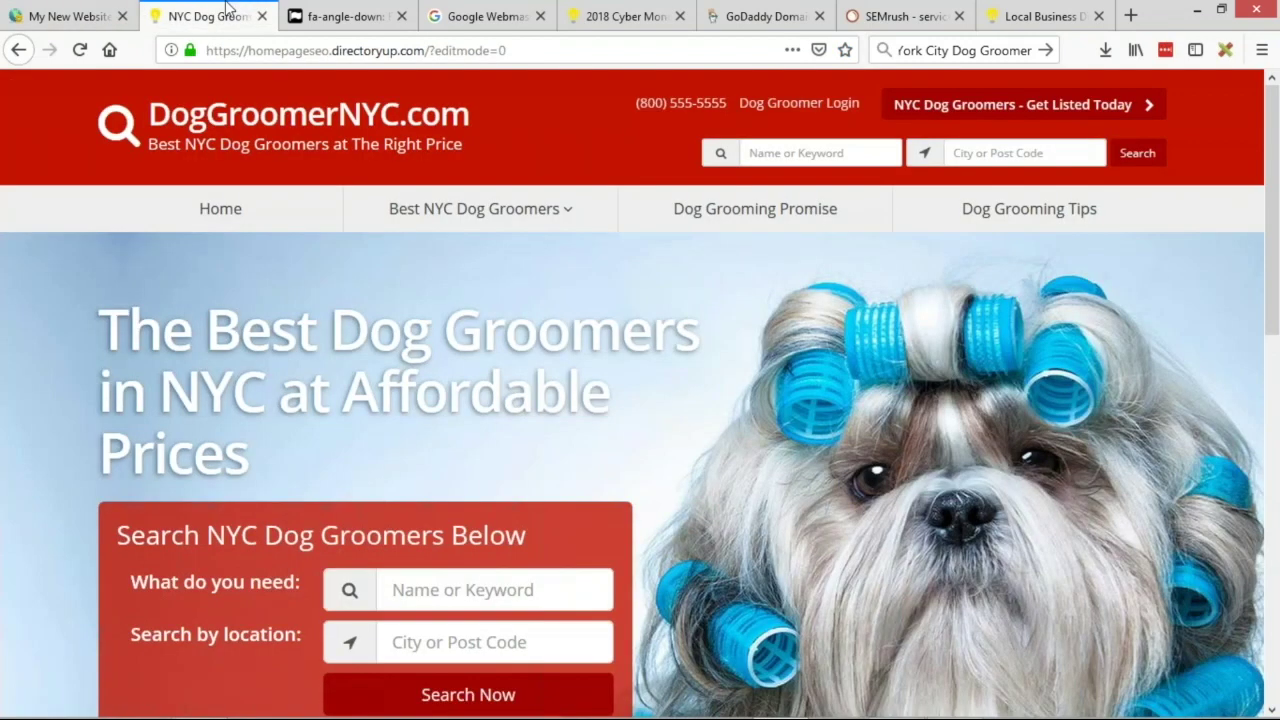
left_click(80, 50)
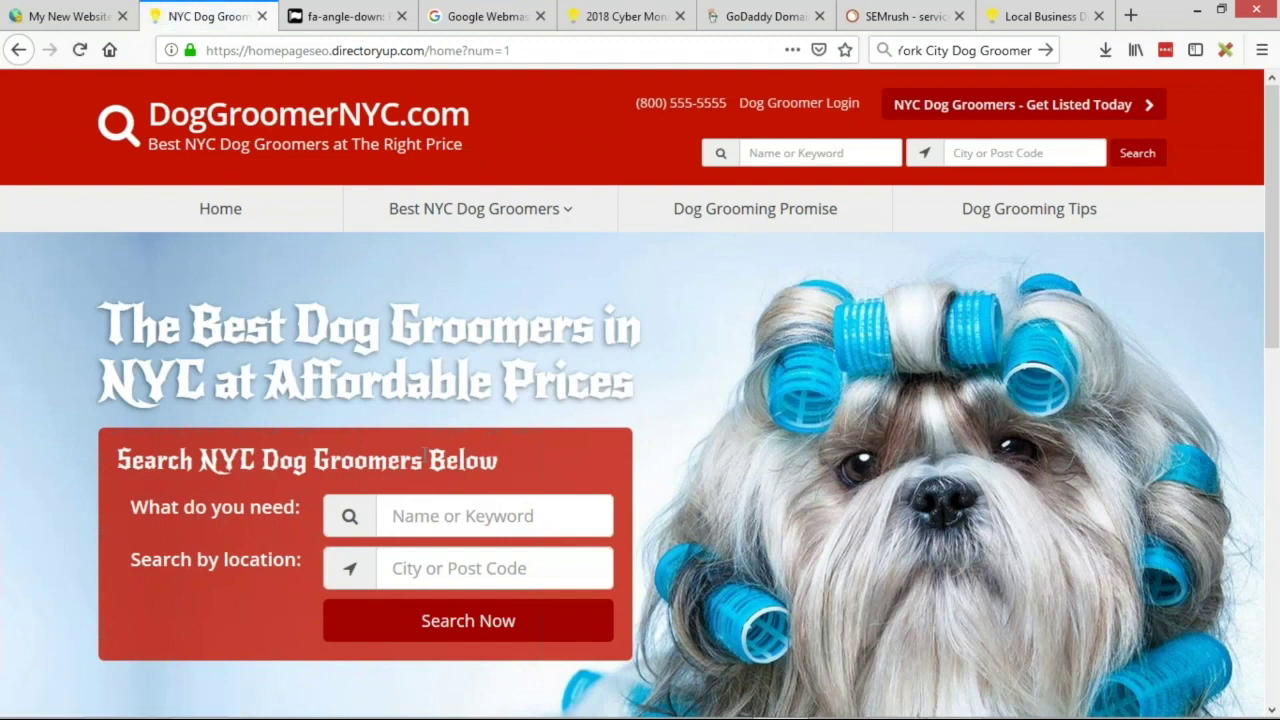
left_click_drag(115, 316, 388, 338)
left_click(424, 346)
key("ctrl+shift+Tab")
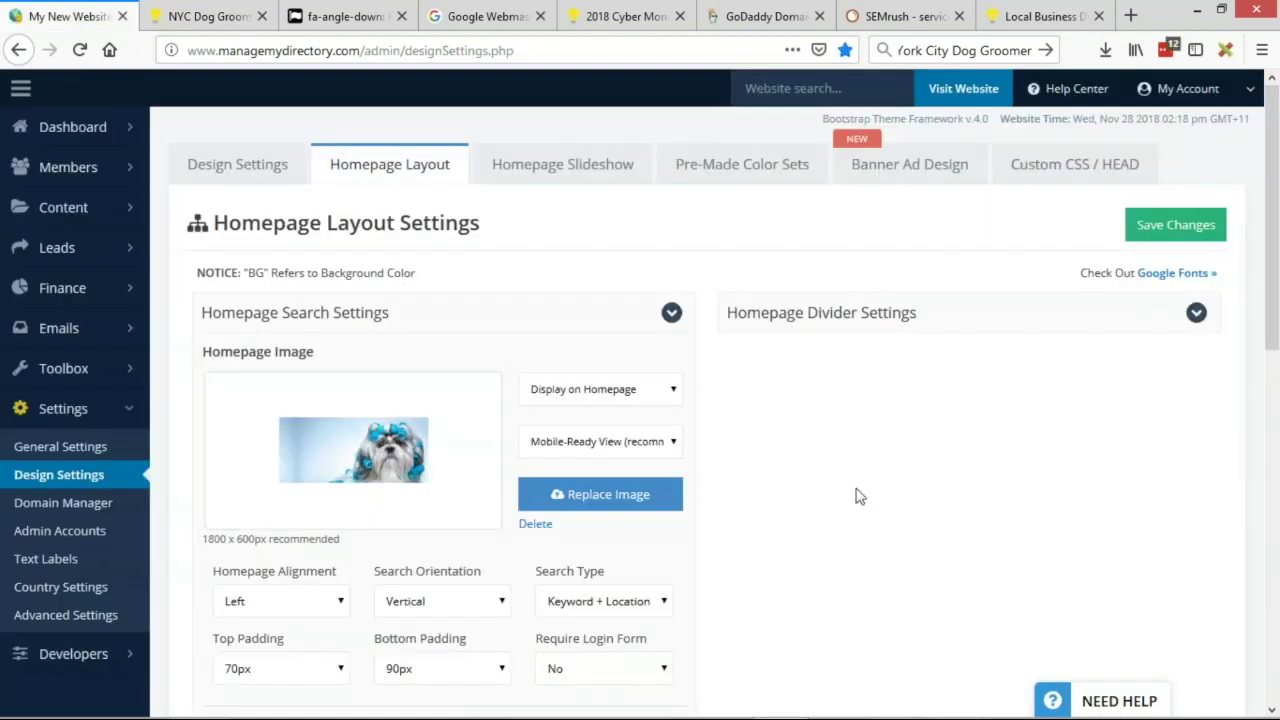
- Set the Homepage Title Font to Droid Serif and save the homepage layout
scroll(540, 457, "down", 3)
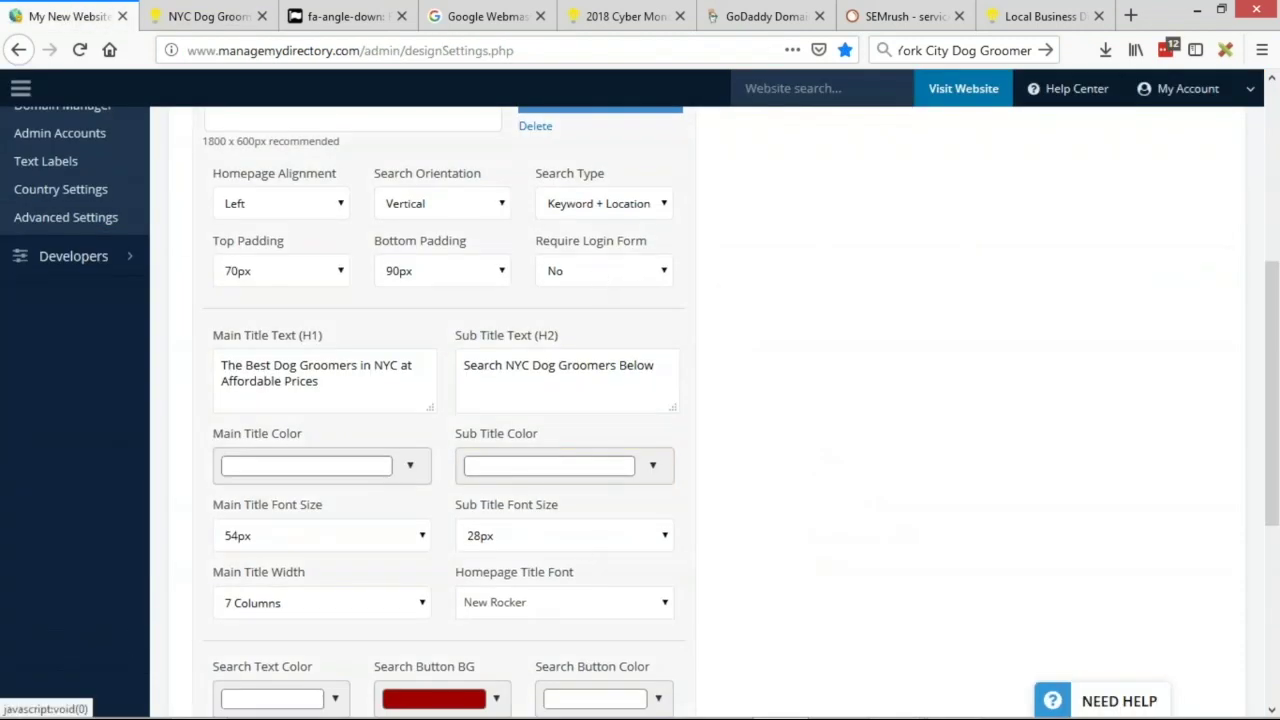
left_click(538, 600)
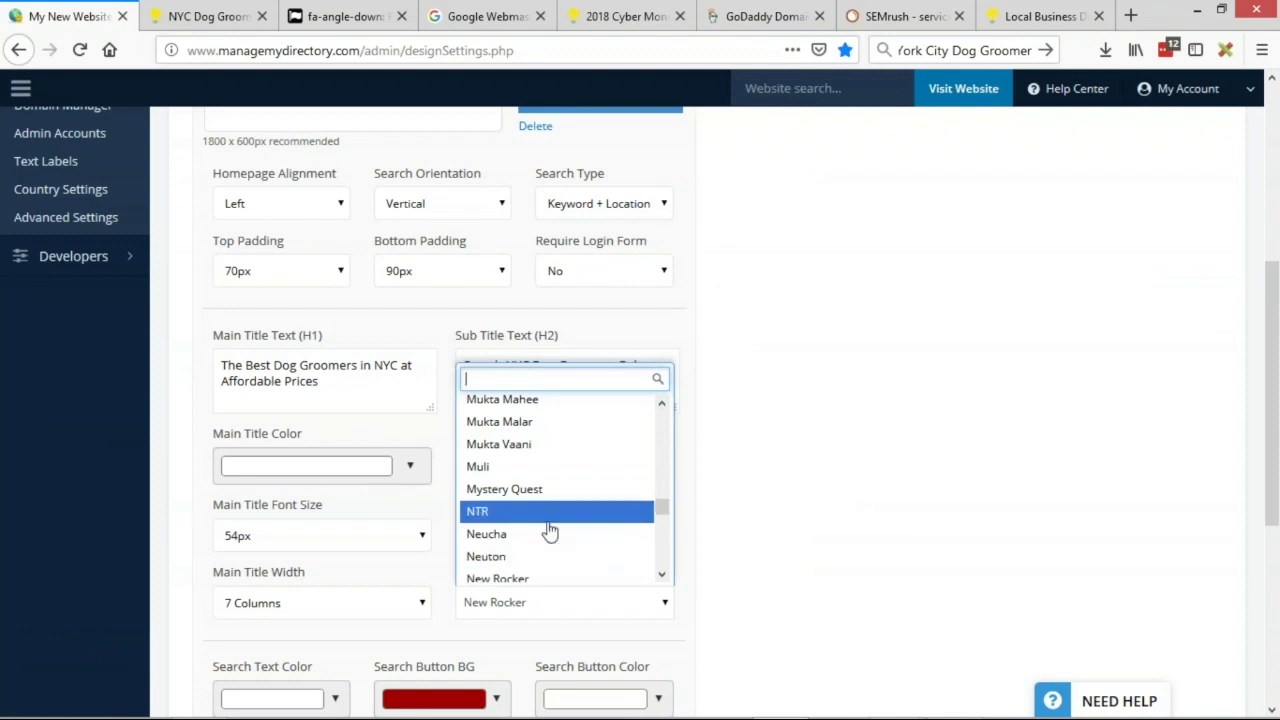
type("droi")
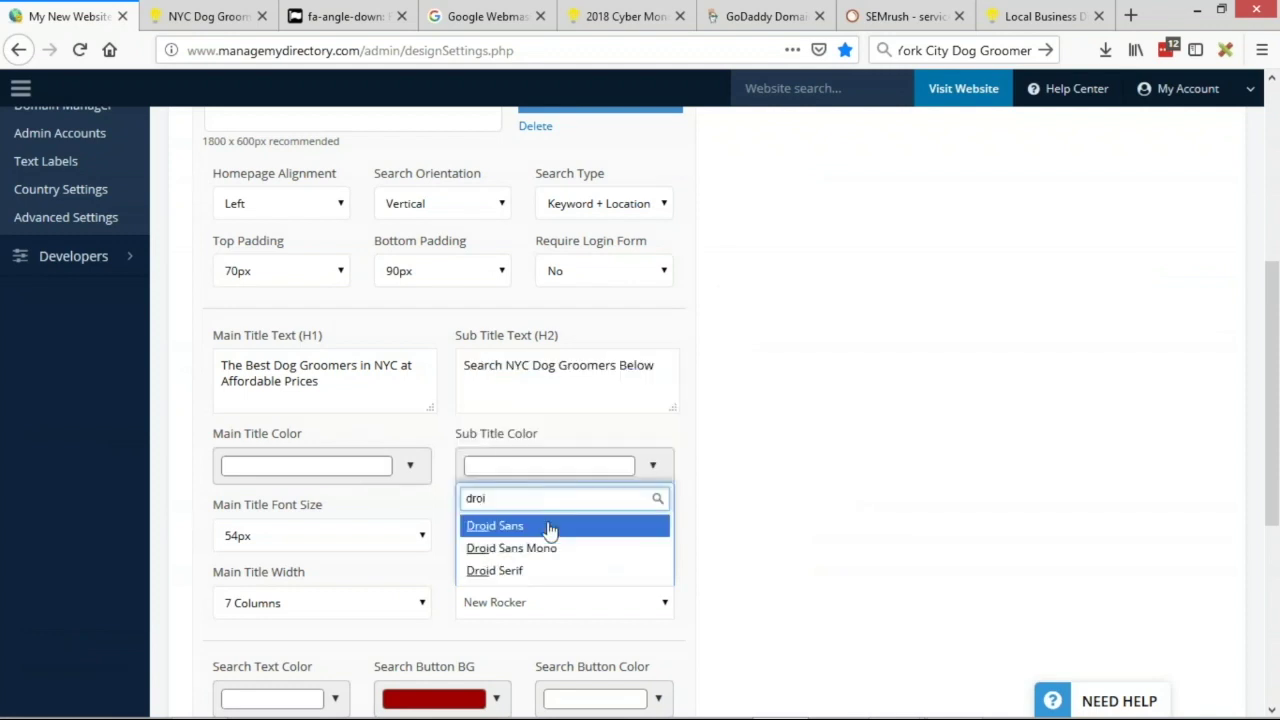
left_click(525, 570)
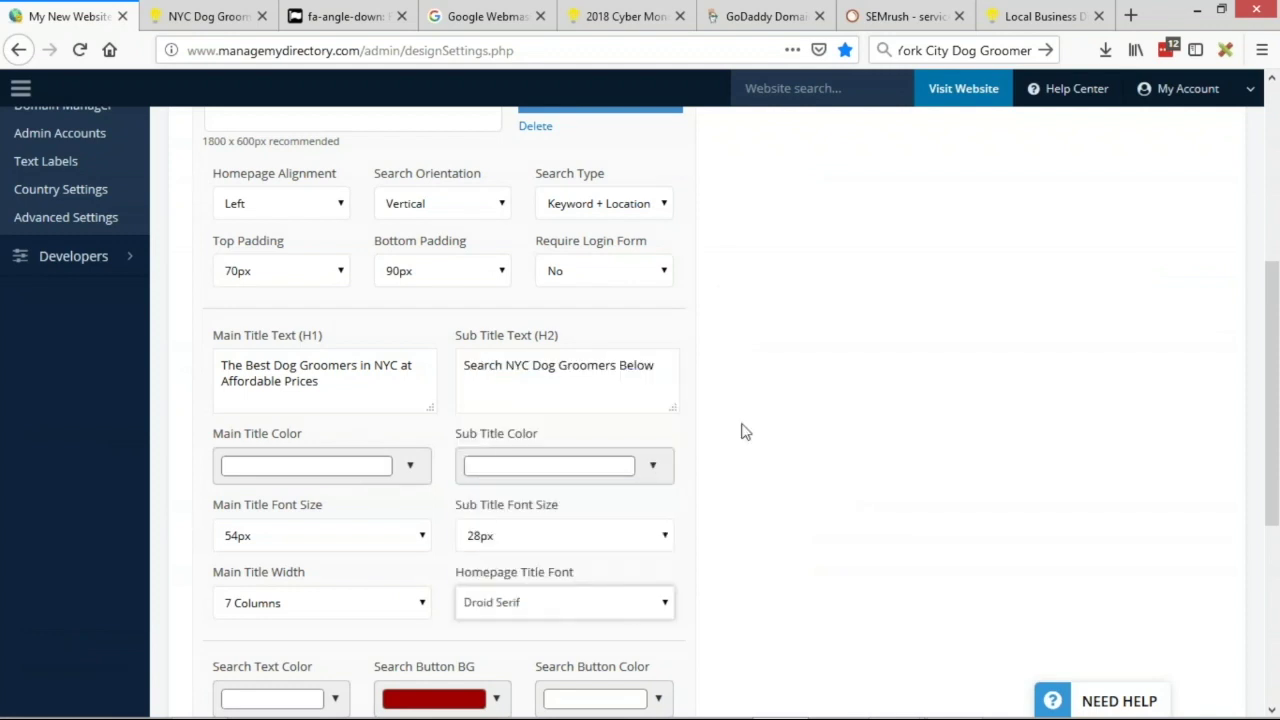
scroll(1008, 373, "up", 1)
scroll(1008, 373, "up", 3)
left_click(1174, 223)
- Reload the live homepage to check the hero title in the newly saved font
left_click(205, 16)
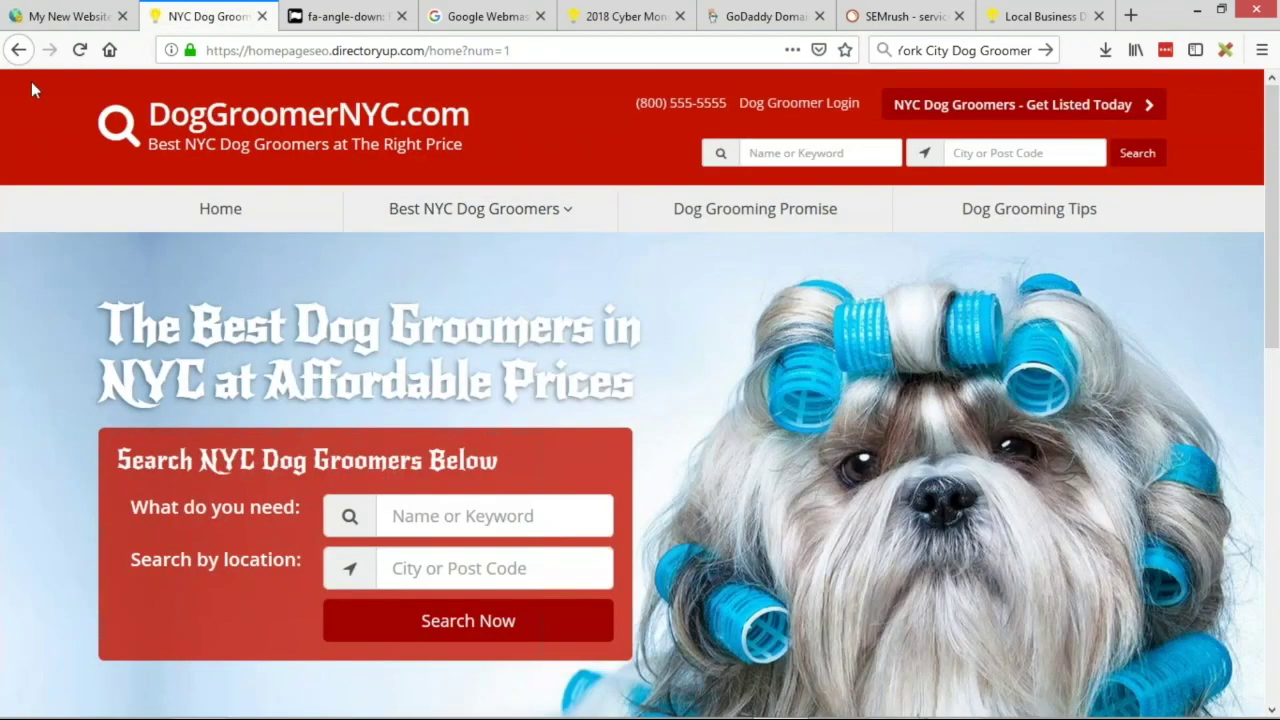
left_click(79, 51)
left_click(78, 52)
- Enter "dog" in the hero keyword search field to inspect its suggestions, and look at the "What do you need:" label
left_click(461, 508)
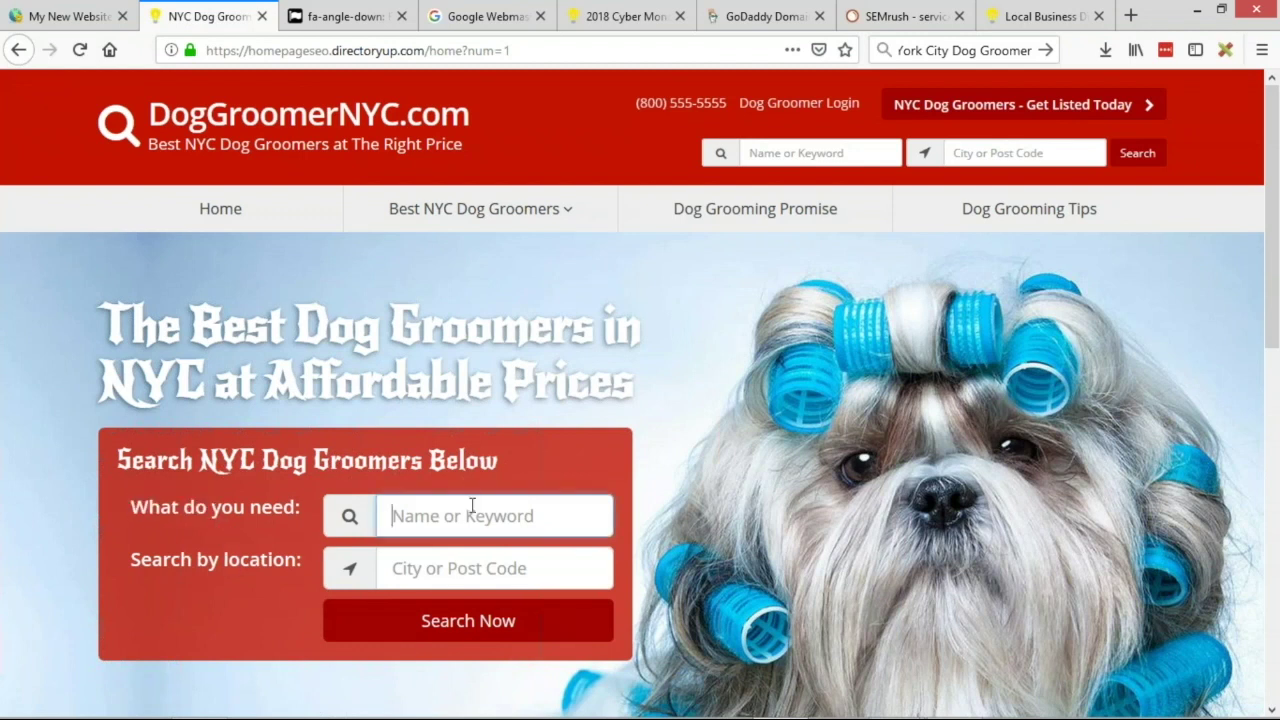
type("dog")
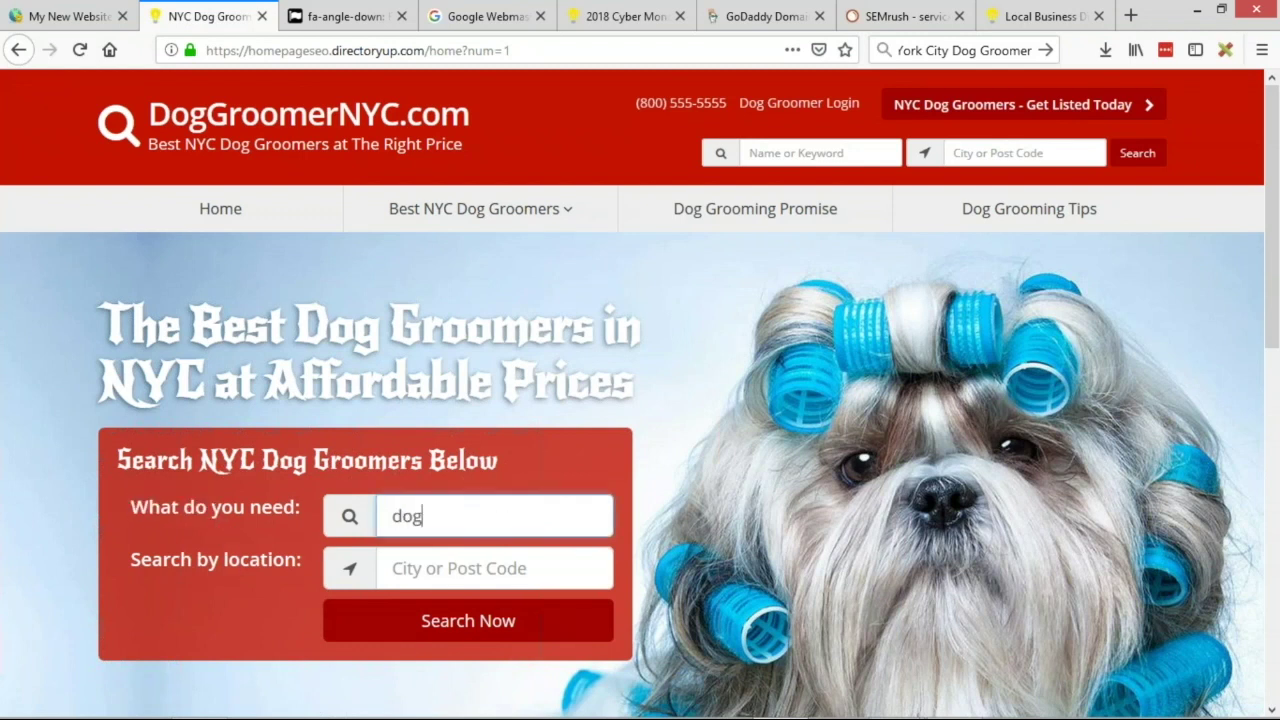
scroll(500, 450, "down", 3)
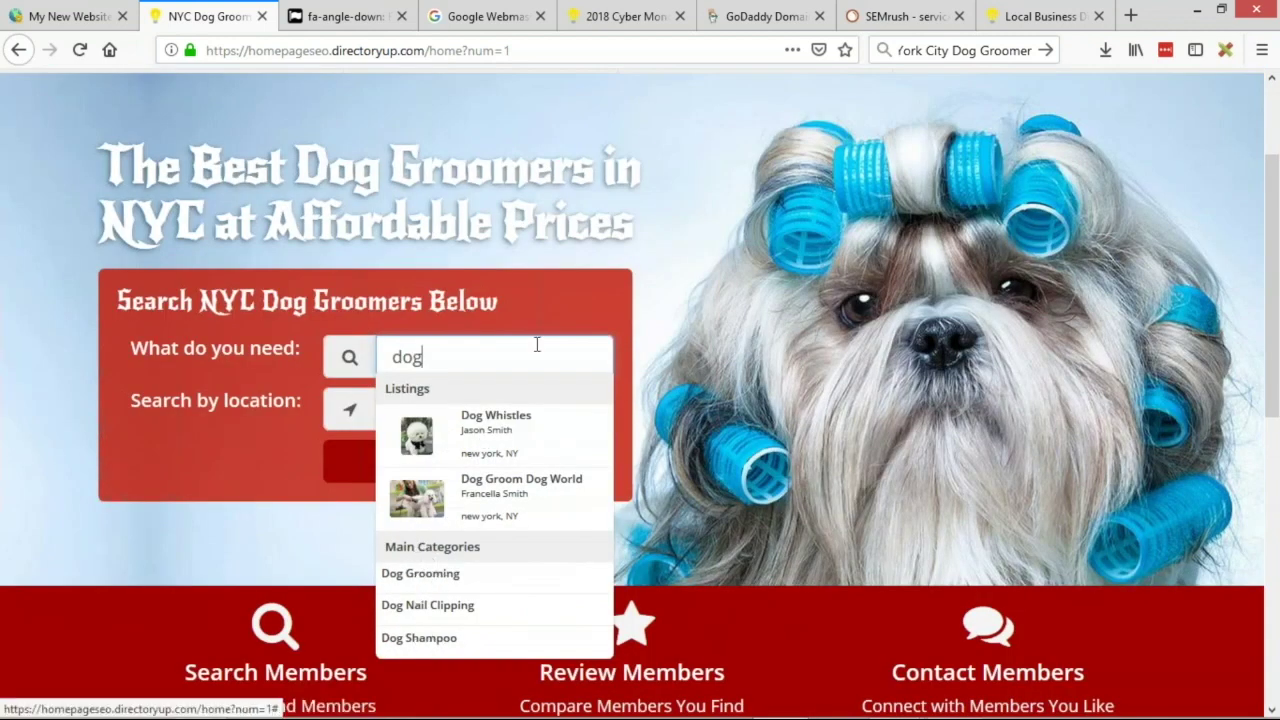
left_click(703, 340)
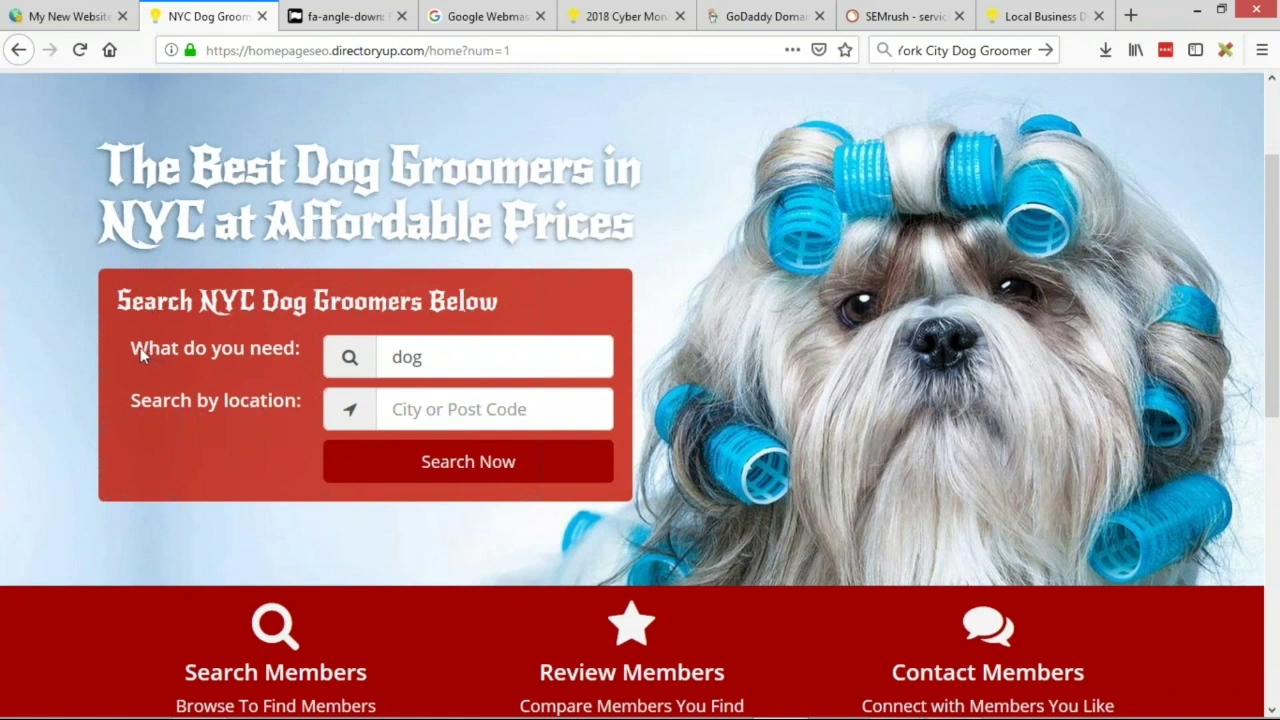
left_click_drag(147, 348, 305, 350)
left_click(266, 377)
- Reload the live homepage again to check the title font and the empty keyword search field
key("F5")
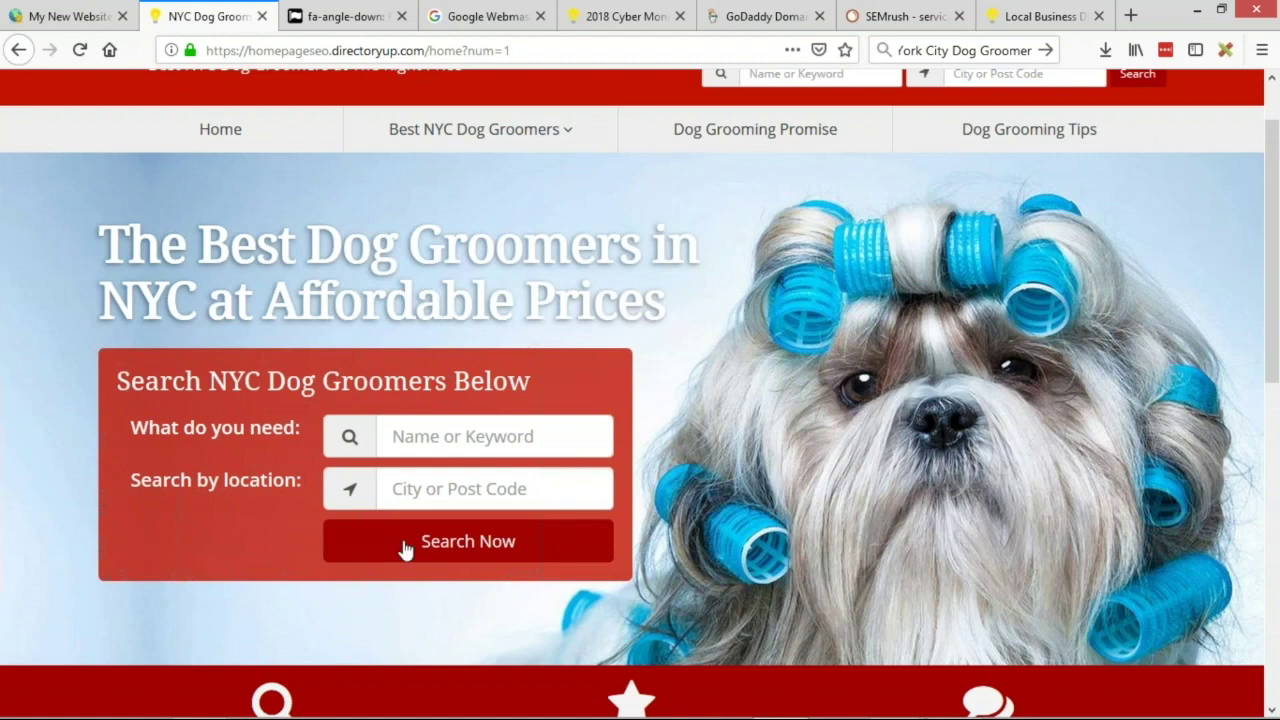
left_click(456, 448)
left_click(450, 440)
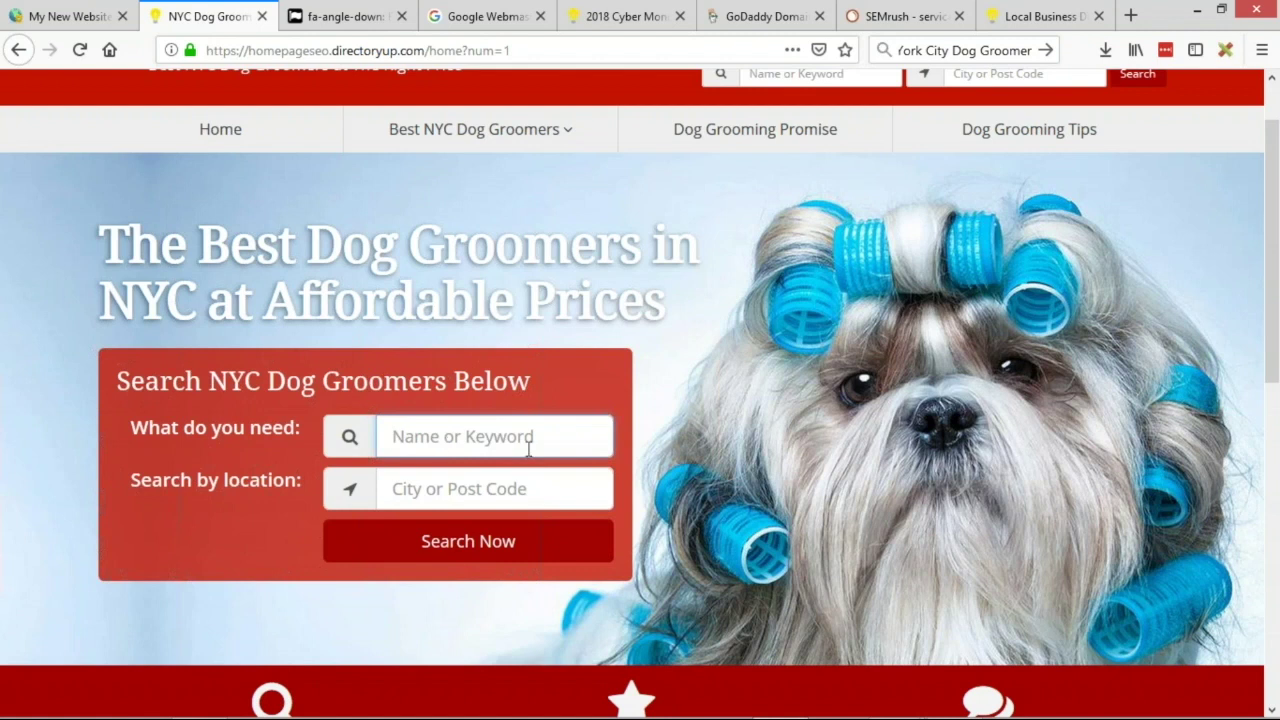
- Set the homepage Search Type to Top Category + Location Search and save the homepage layout
left_click(108, 14)
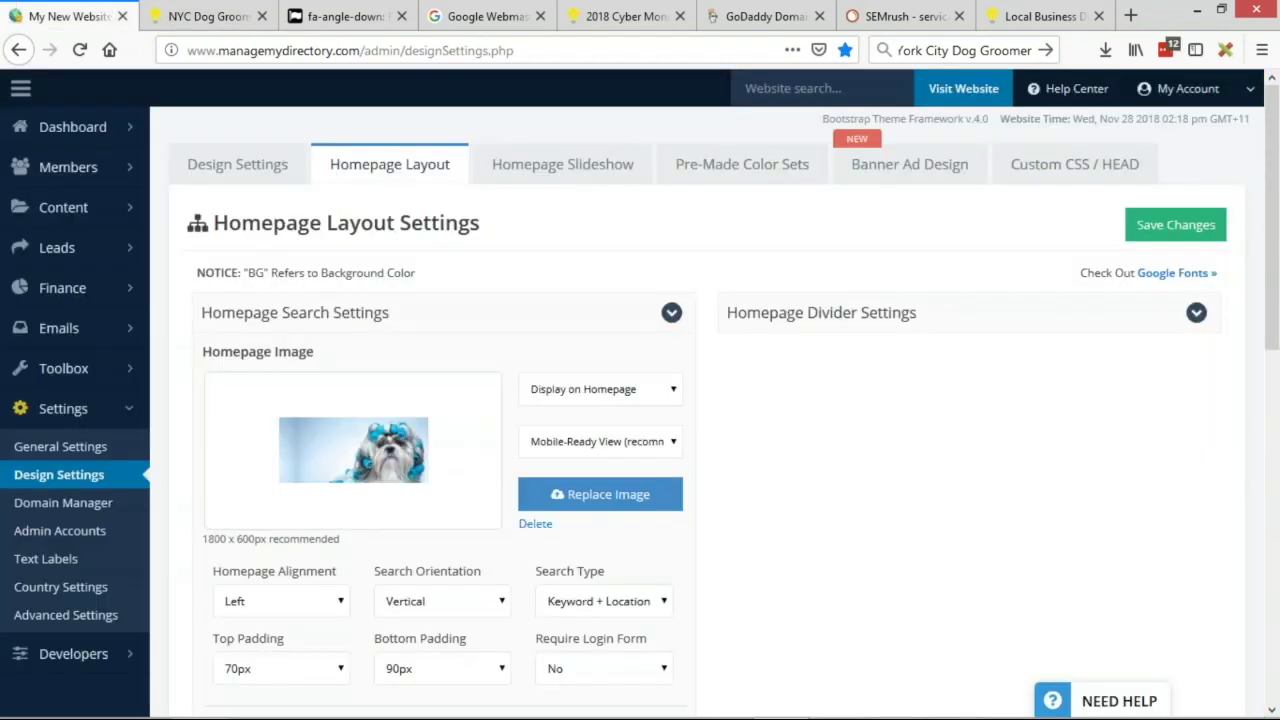
scroll(703, 457, "down", 2)
left_click(558, 370)
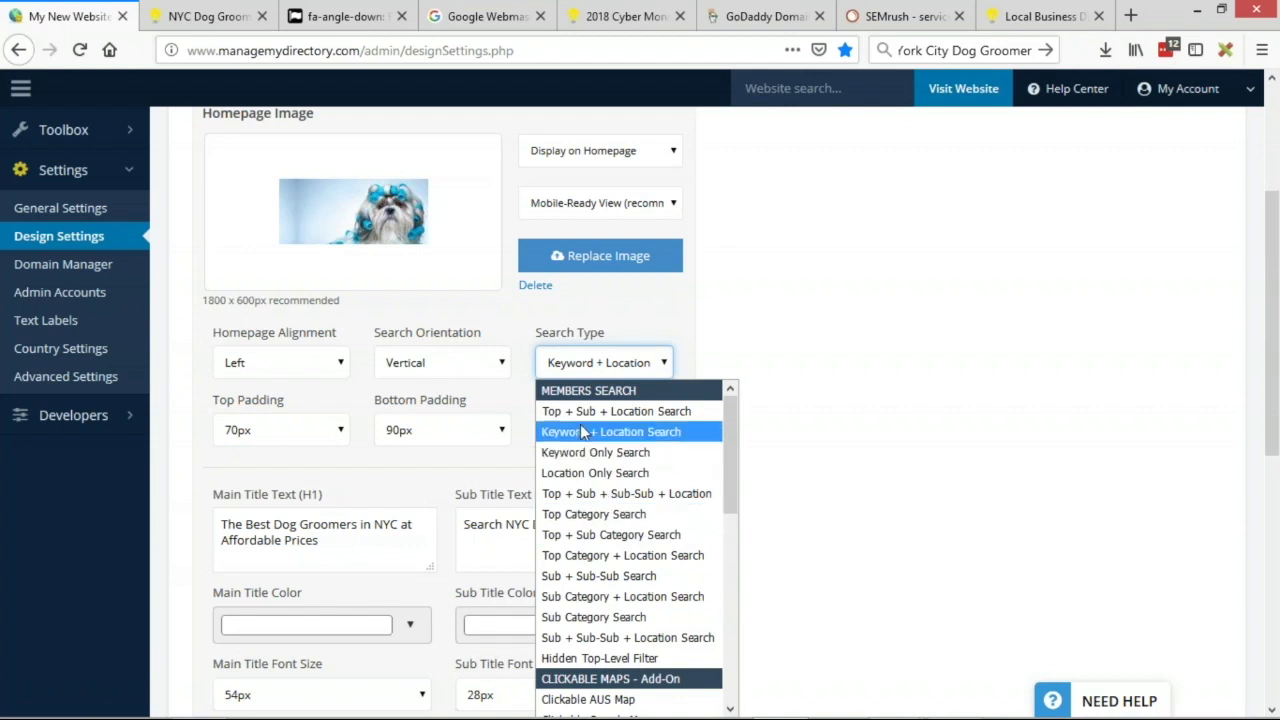
left_click(566, 560)
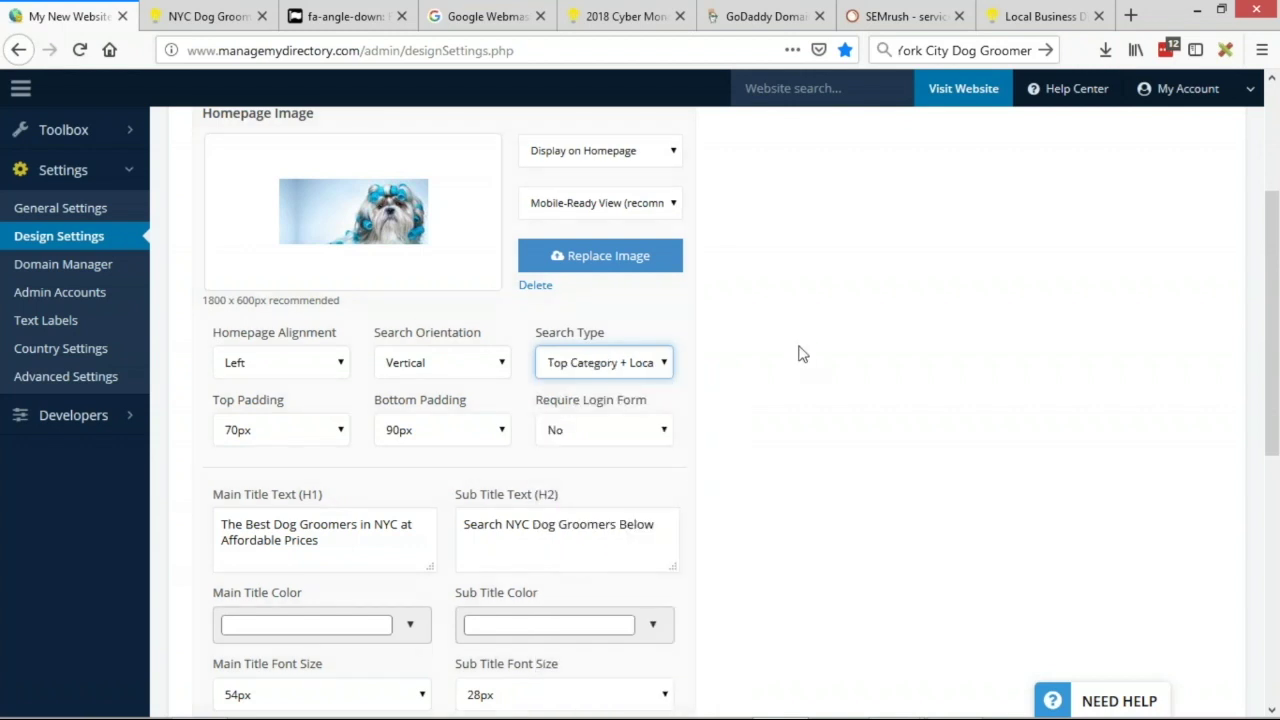
scroll(1000, 300, "up", 5)
left_click(1163, 232)
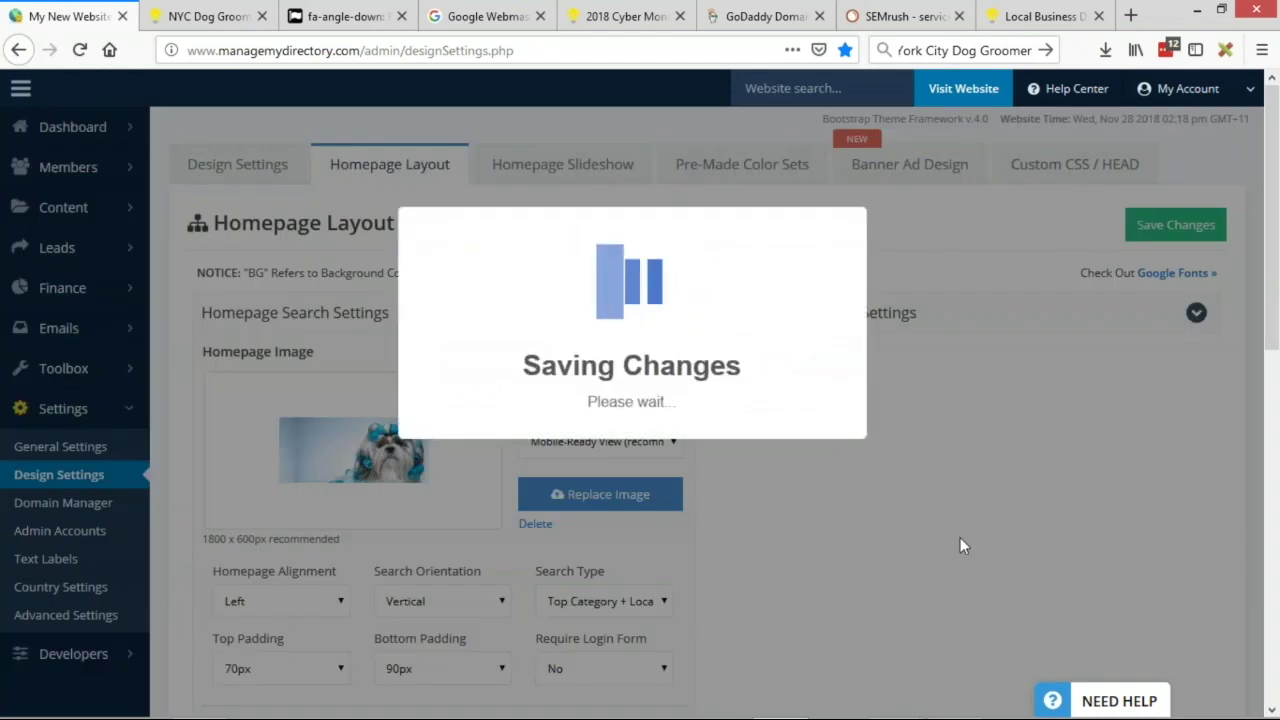
- Examine the "What do you need:" label in the hero search box on the already open live homepage
left_click(160, 16)
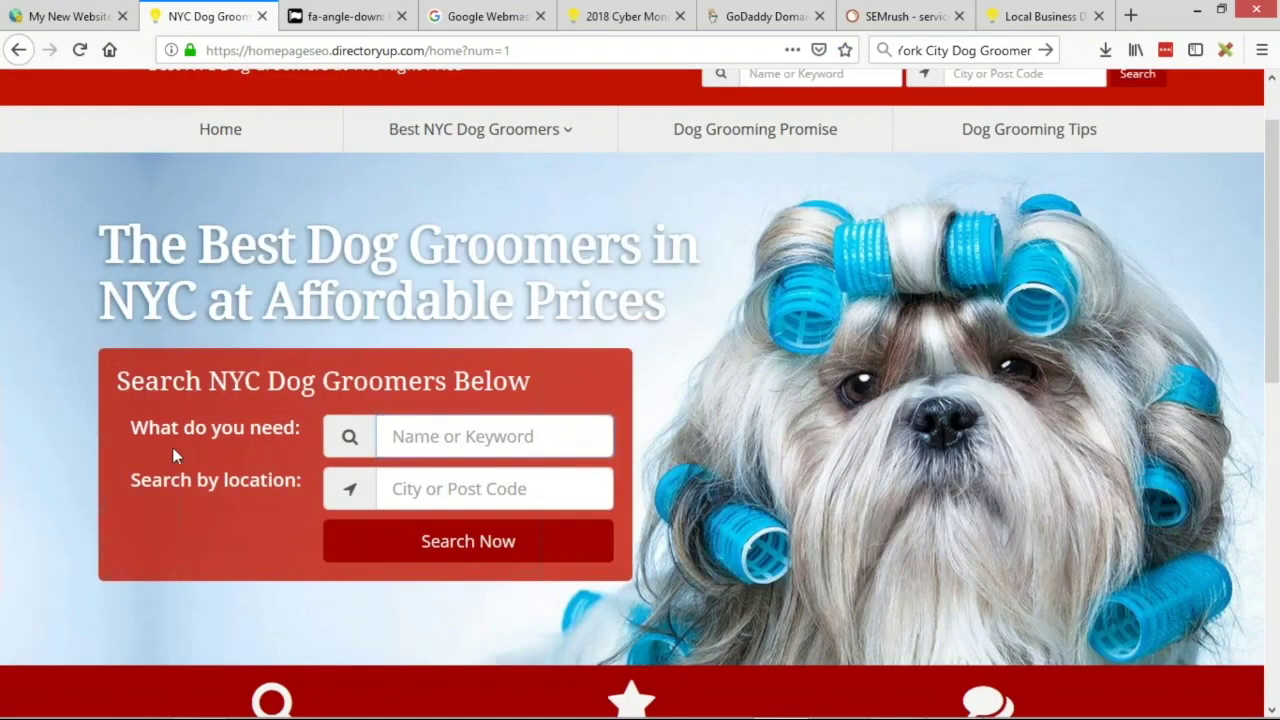
left_click_drag(265, 430, 300, 427)
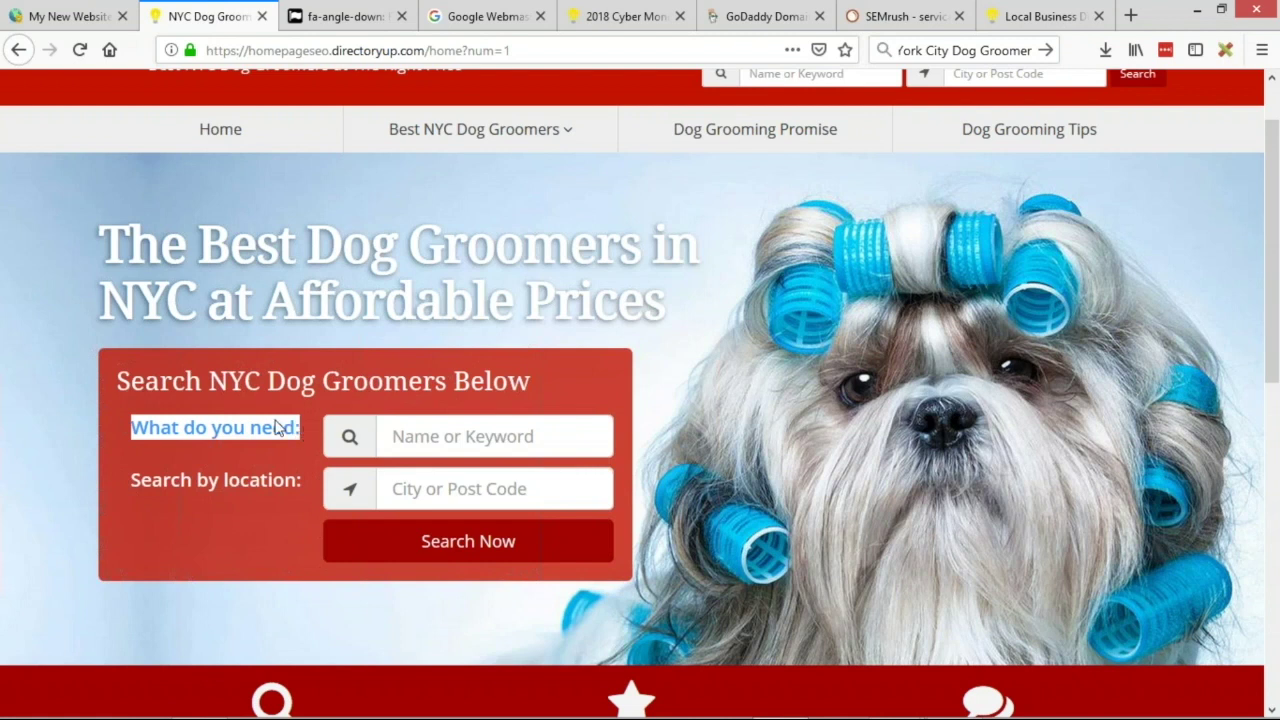
left_click(254, 420)
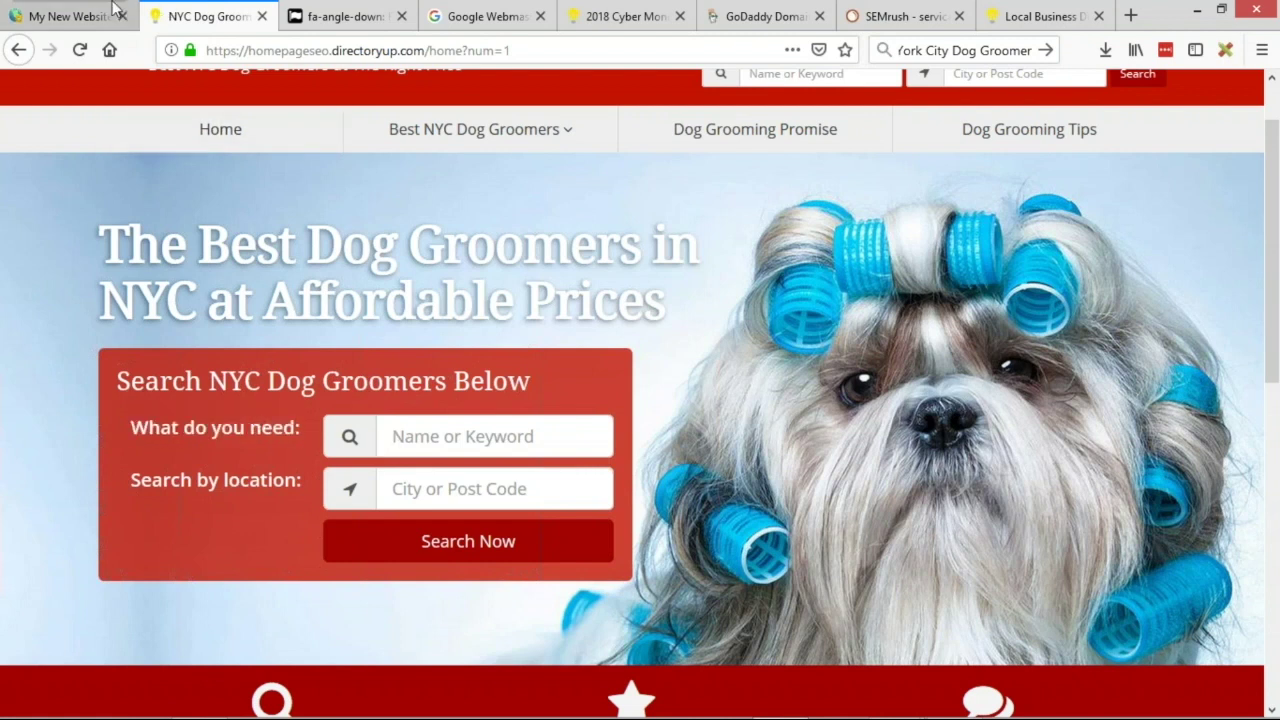
- Open the live website afresh from the admin area and examine the hero search box's category and location fields
left_click(70, 16)
left_click(945, 90)
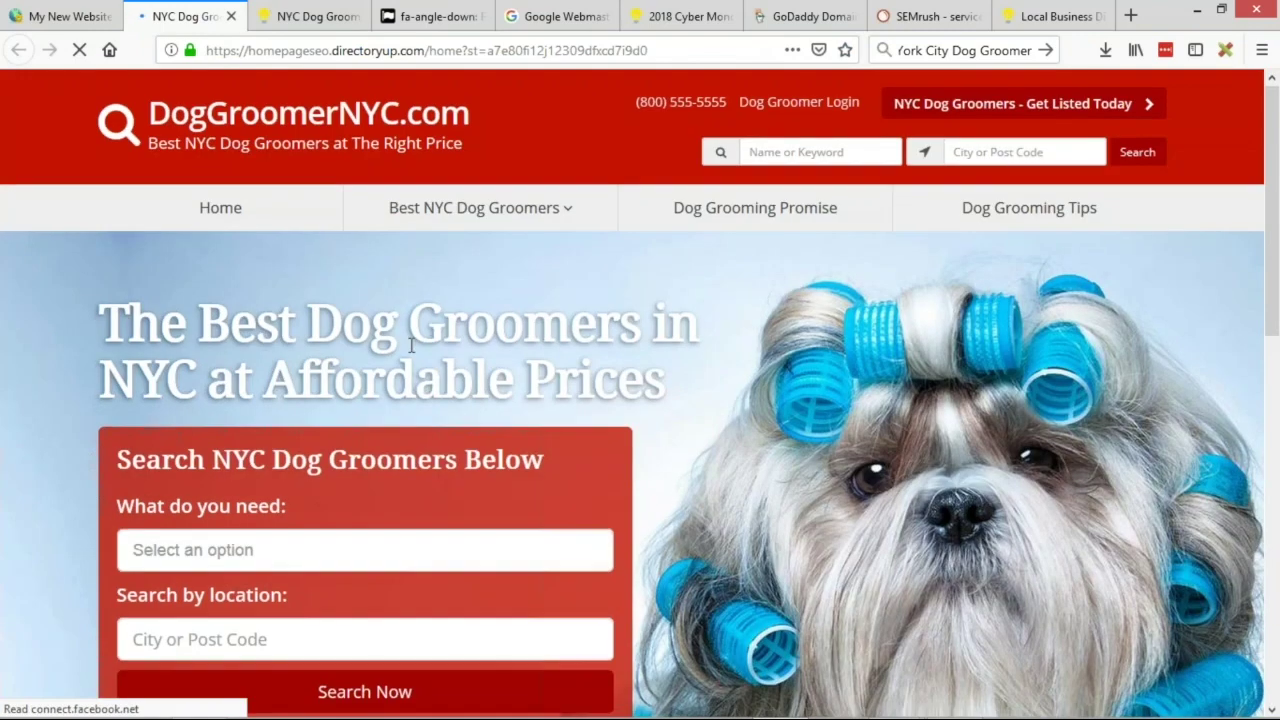
scroll(330, 360, "down", 2)
left_click_drag(117, 349, 210, 362)
left_click(210, 362)
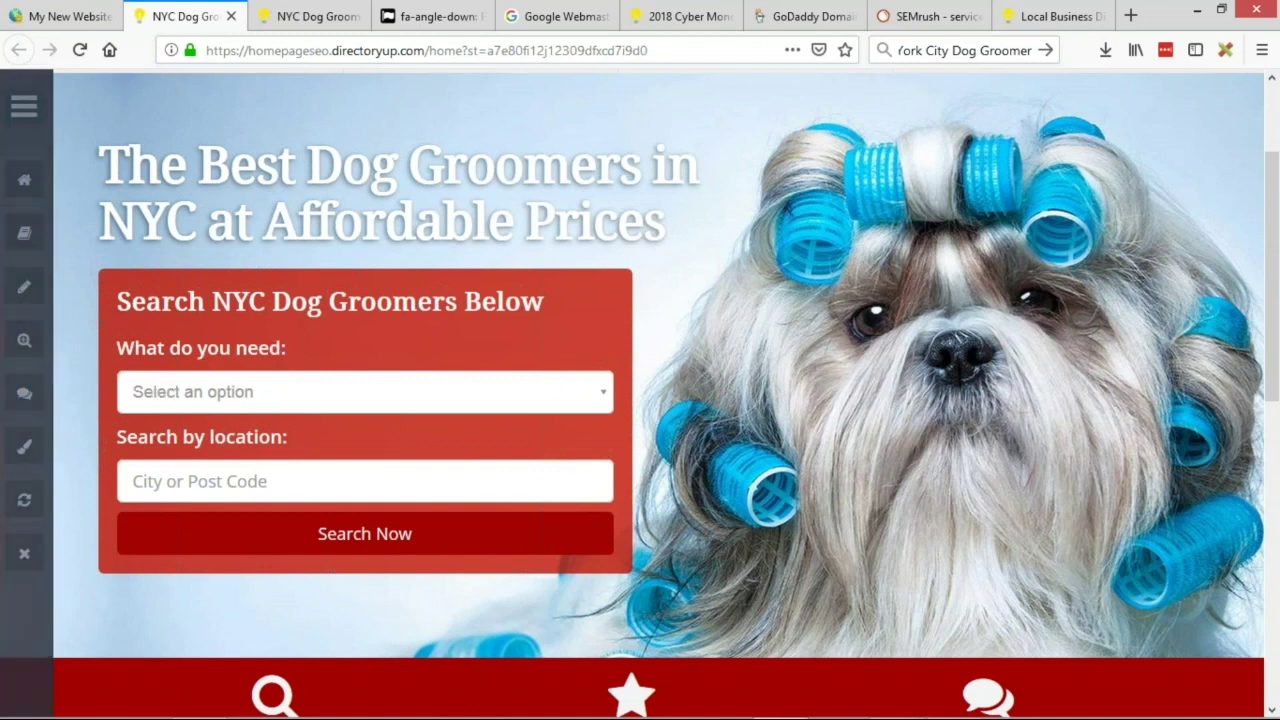
- Show the text labels on the live homepage and open the on-page text label editor
left_click(28, 106)
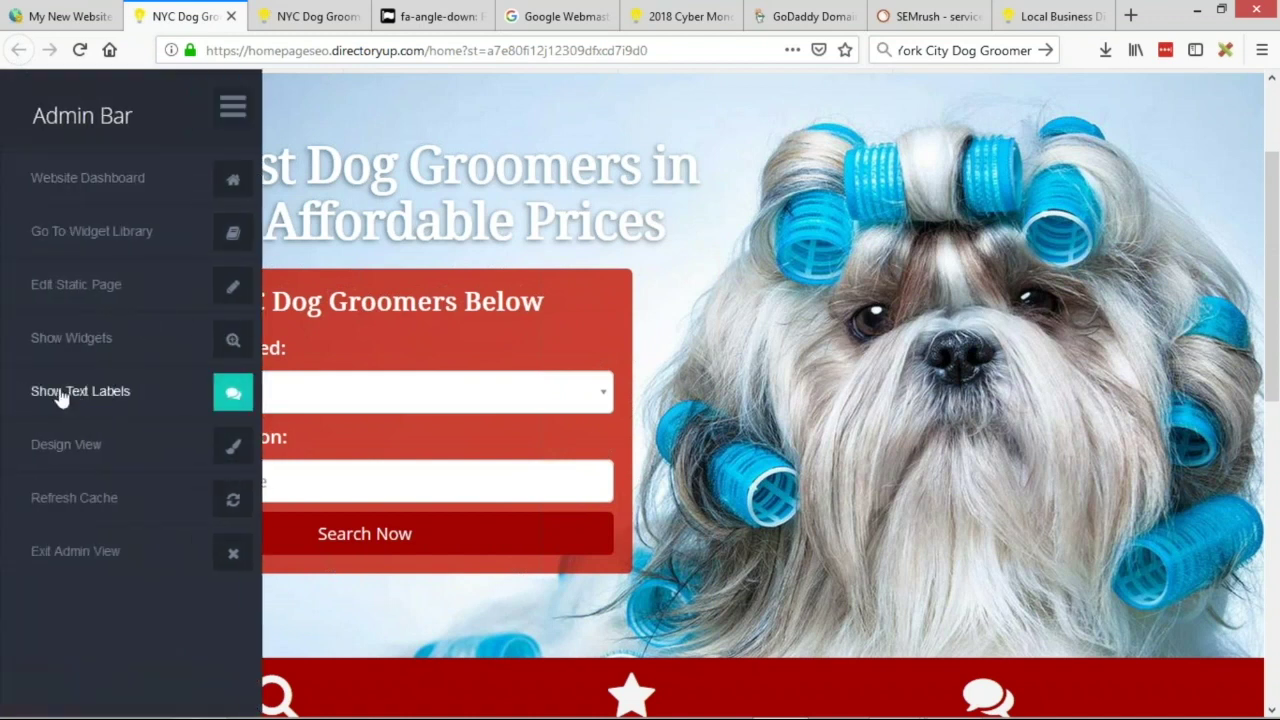
left_click(124, 398)
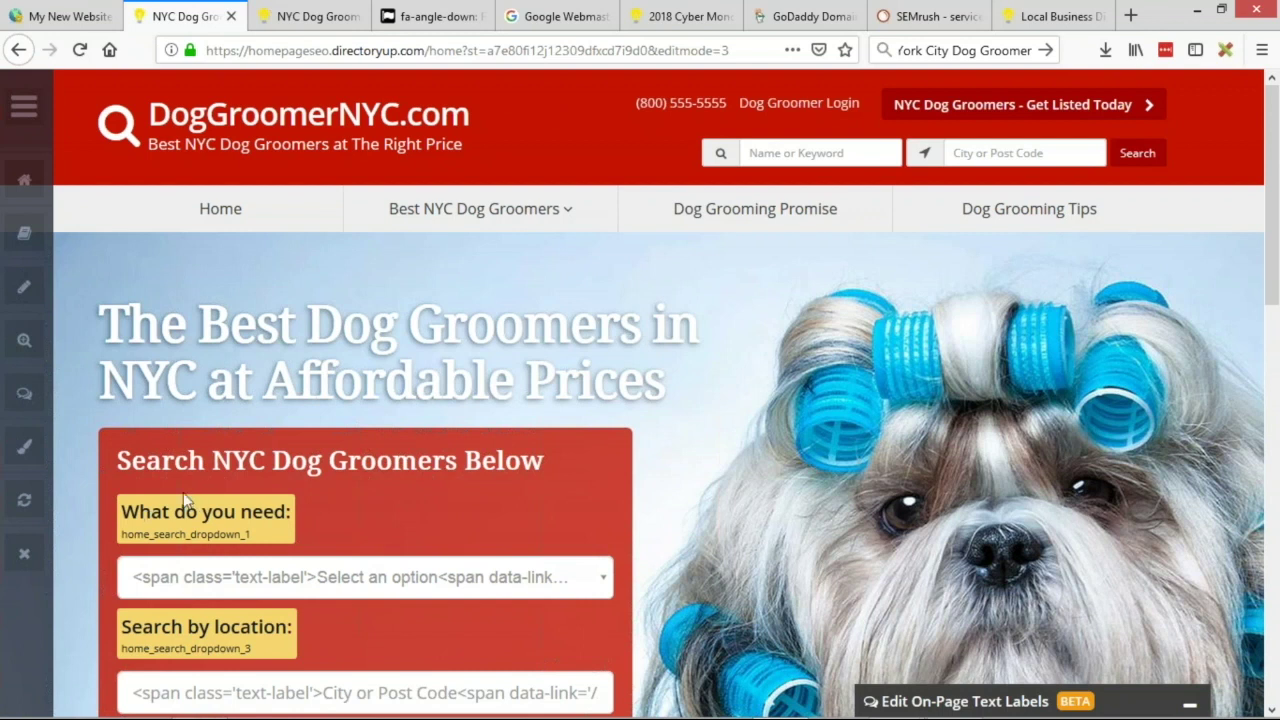
scroll(873, 388, "down", 1)
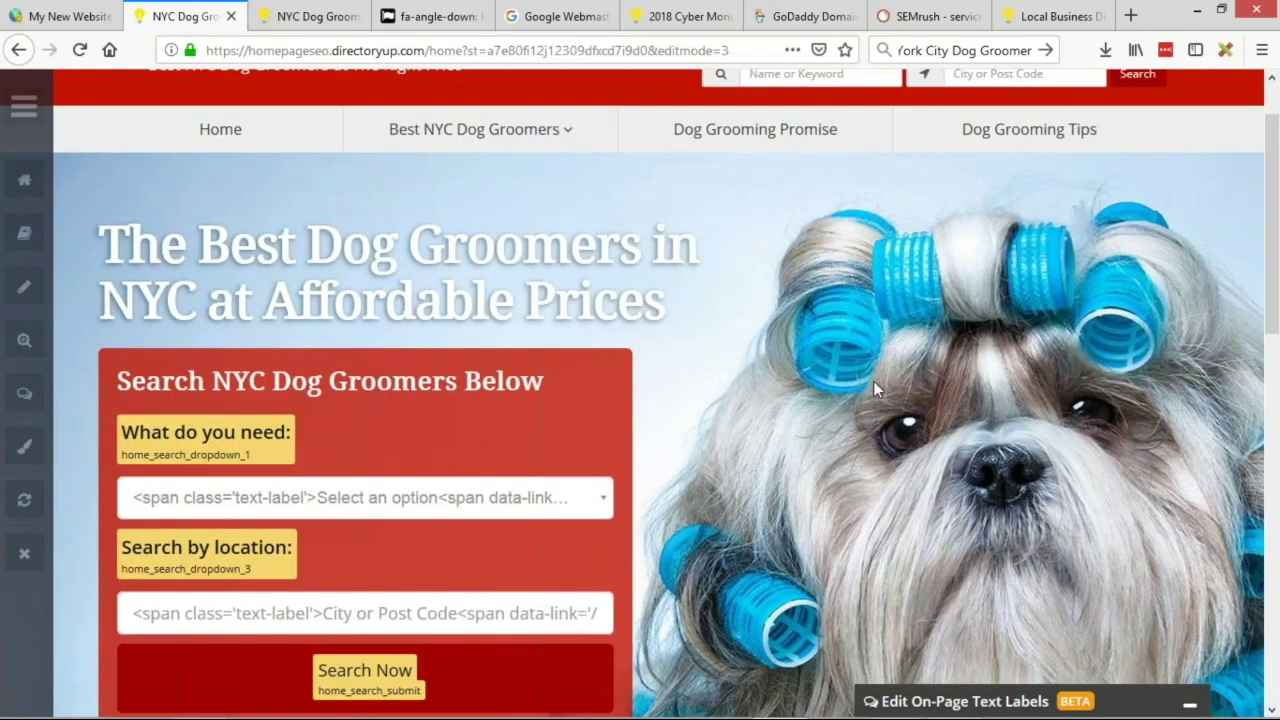
scroll(960, 507, "down", 1)
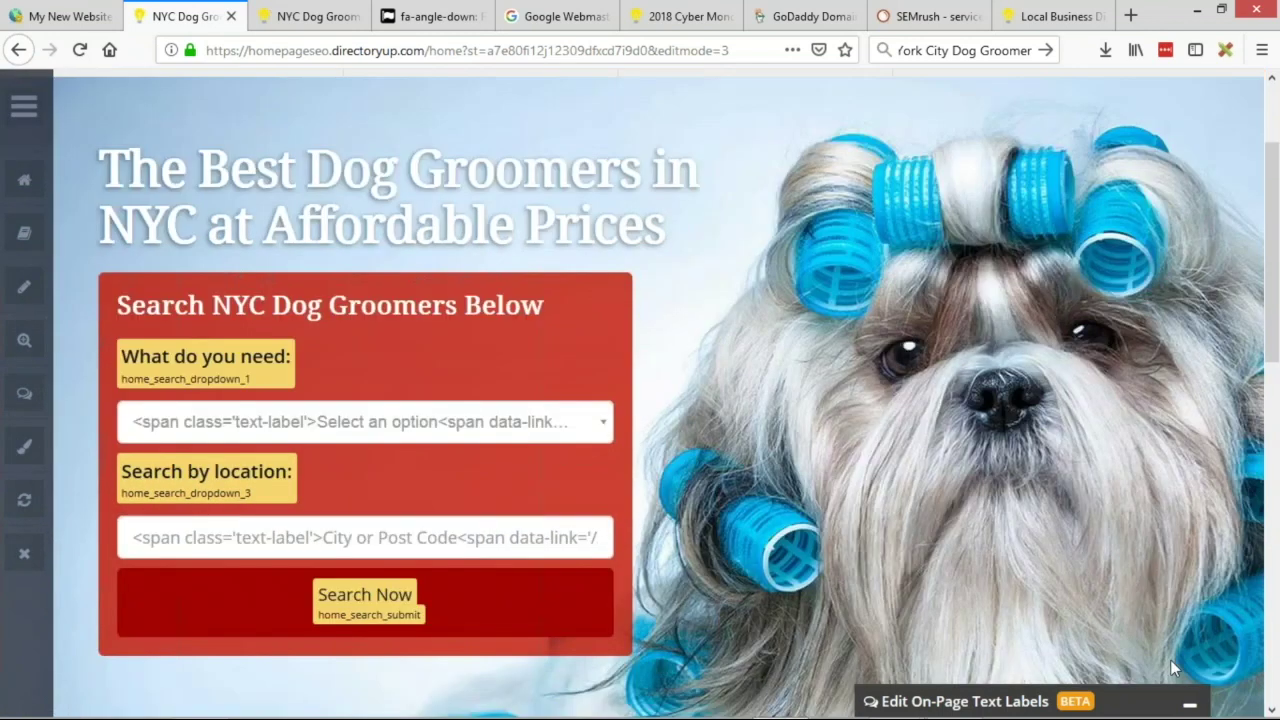
left_click(1187, 707)
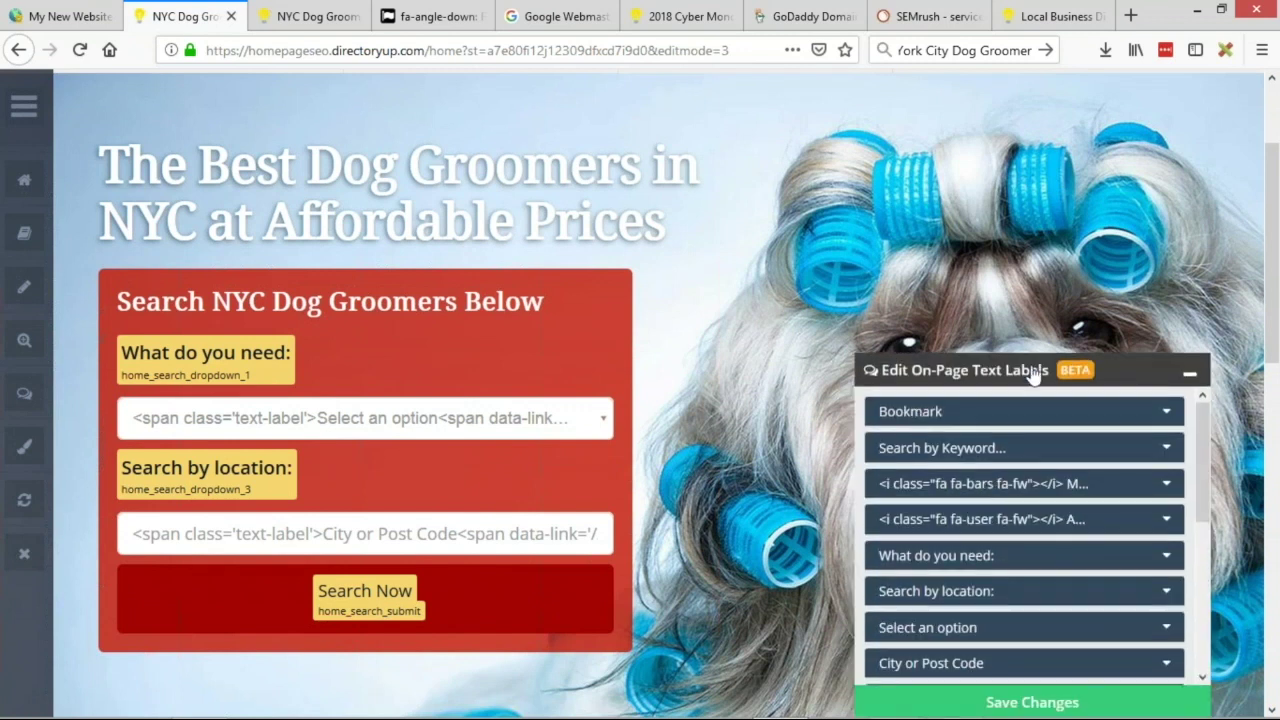
- Replace the "What do you need:" label text with "Select NYC Dog Grooming Service"
left_click(1170, 560)
left_click_drag(1006, 611, 856, 613)
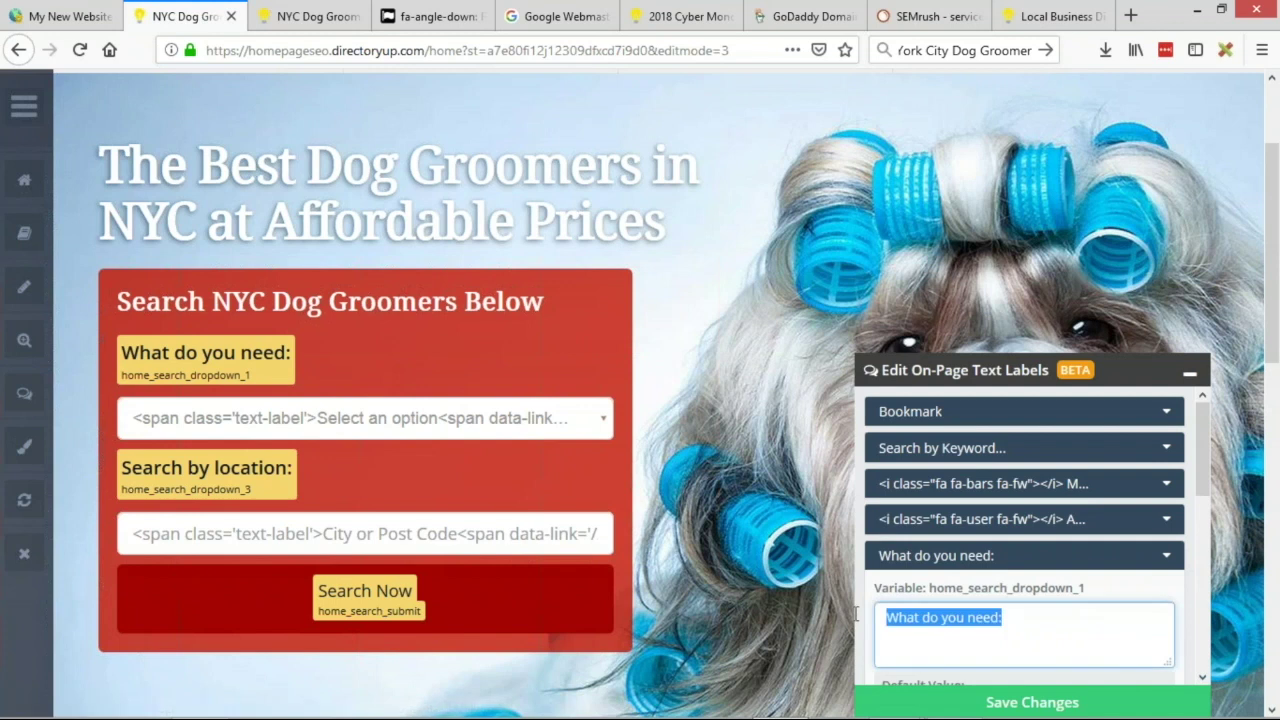
type("Se")
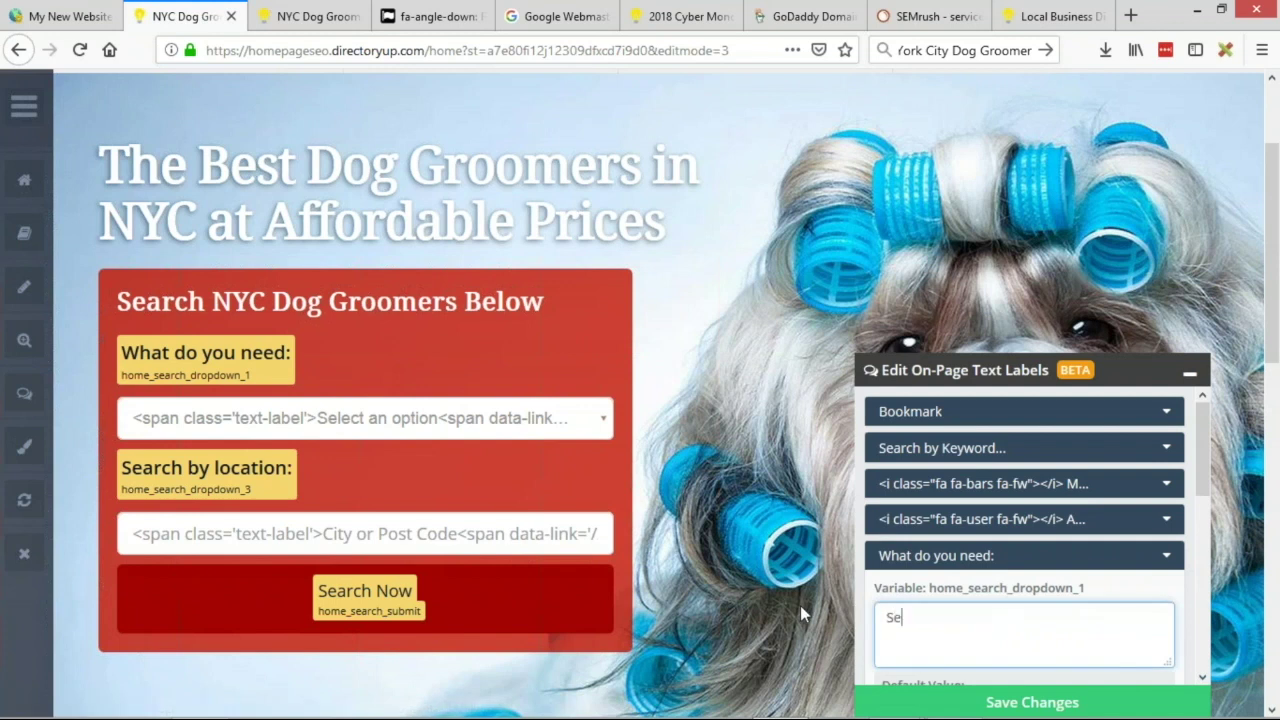
type("lect Dog Grooming Service")
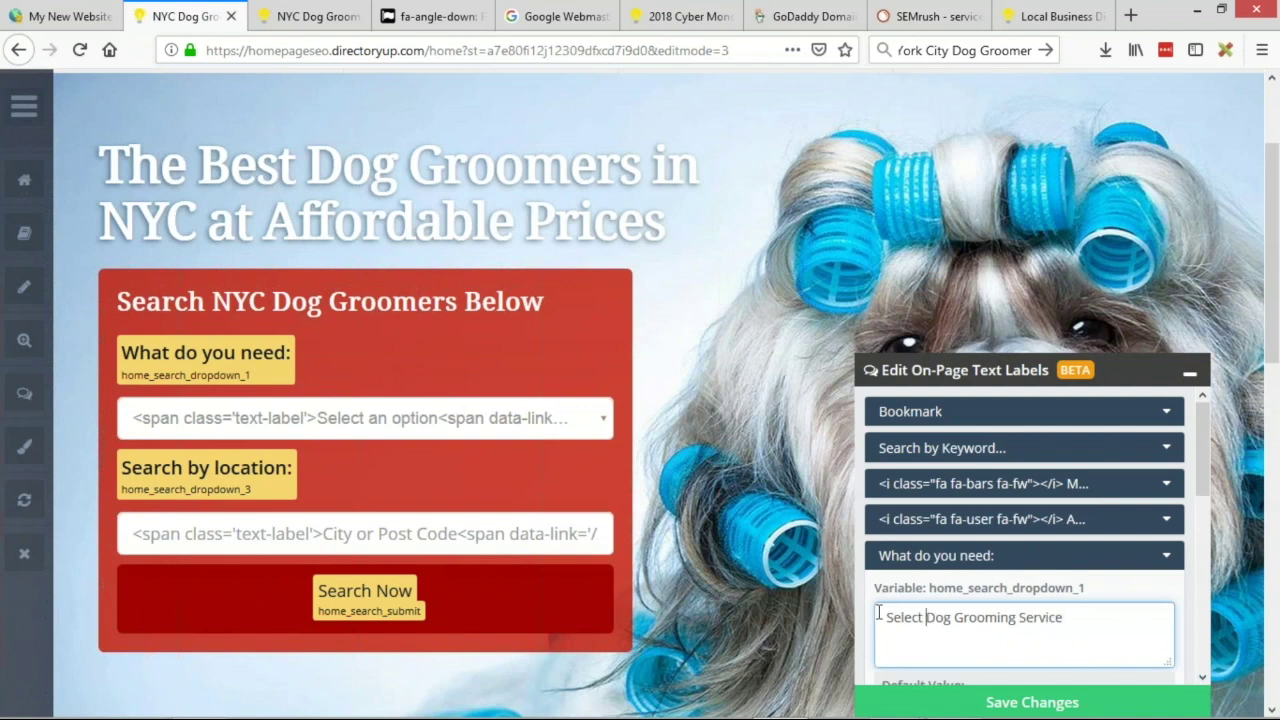
key("ctrl+Left")
key("ctrl+Left")
key("ctrl+Left")
type("NYC")
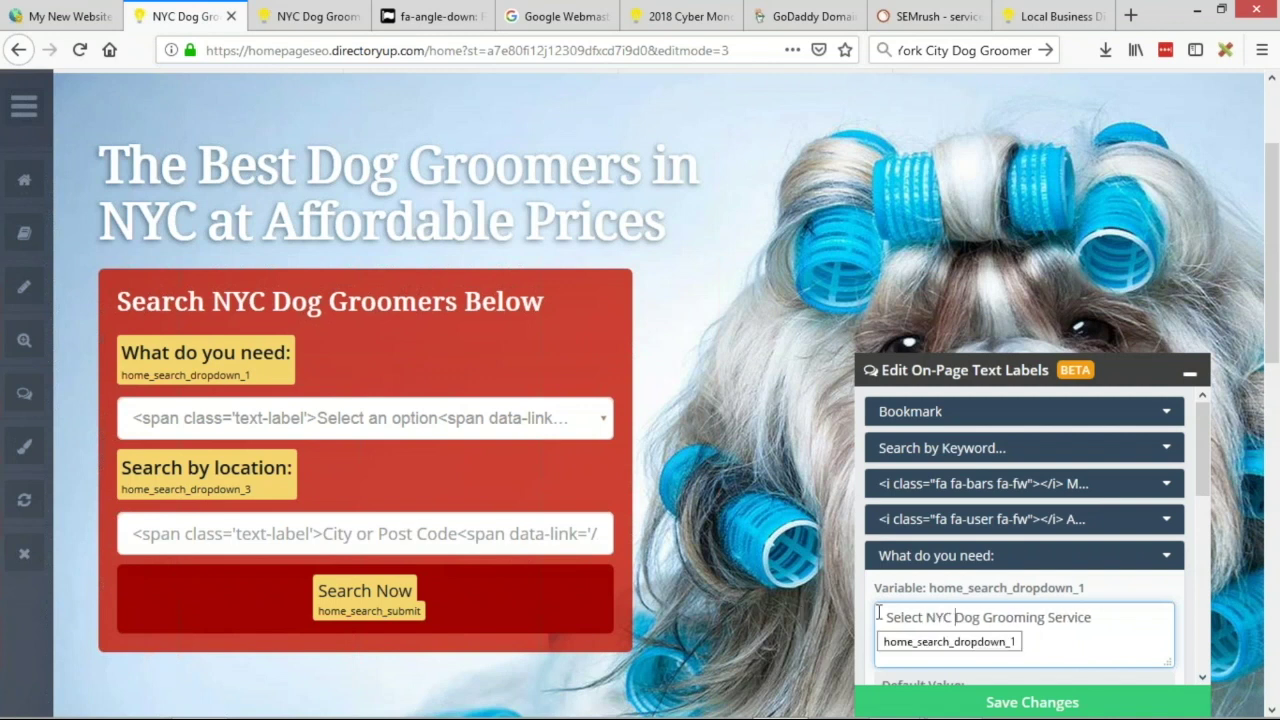
- Shorten the home_search_dropdown_1 label to "NYC Dog Grooming Services"
left_click_drag(927, 617, 886, 617)
key("BackSpace")
left_click(1060, 617)
type("s")
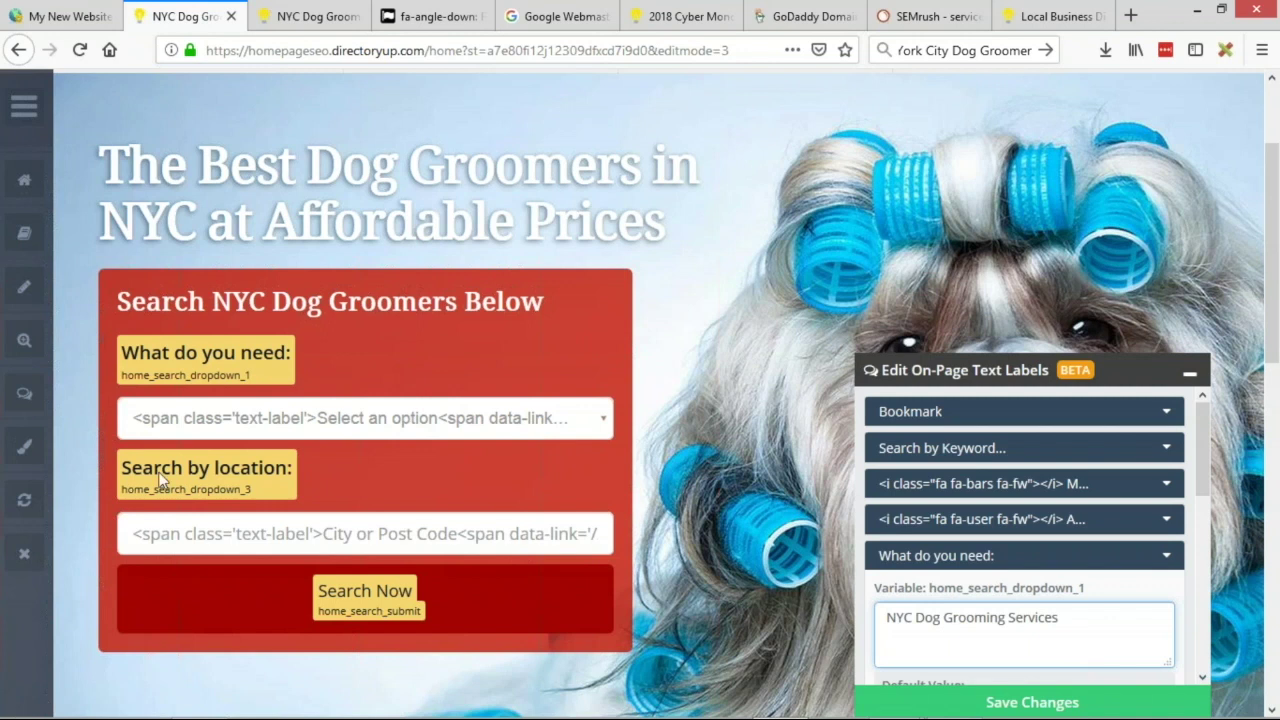
- Change the "Search by location:" label to "Search NYC Locations" and save the text labels
scroll(1070, 586, "down", 3)
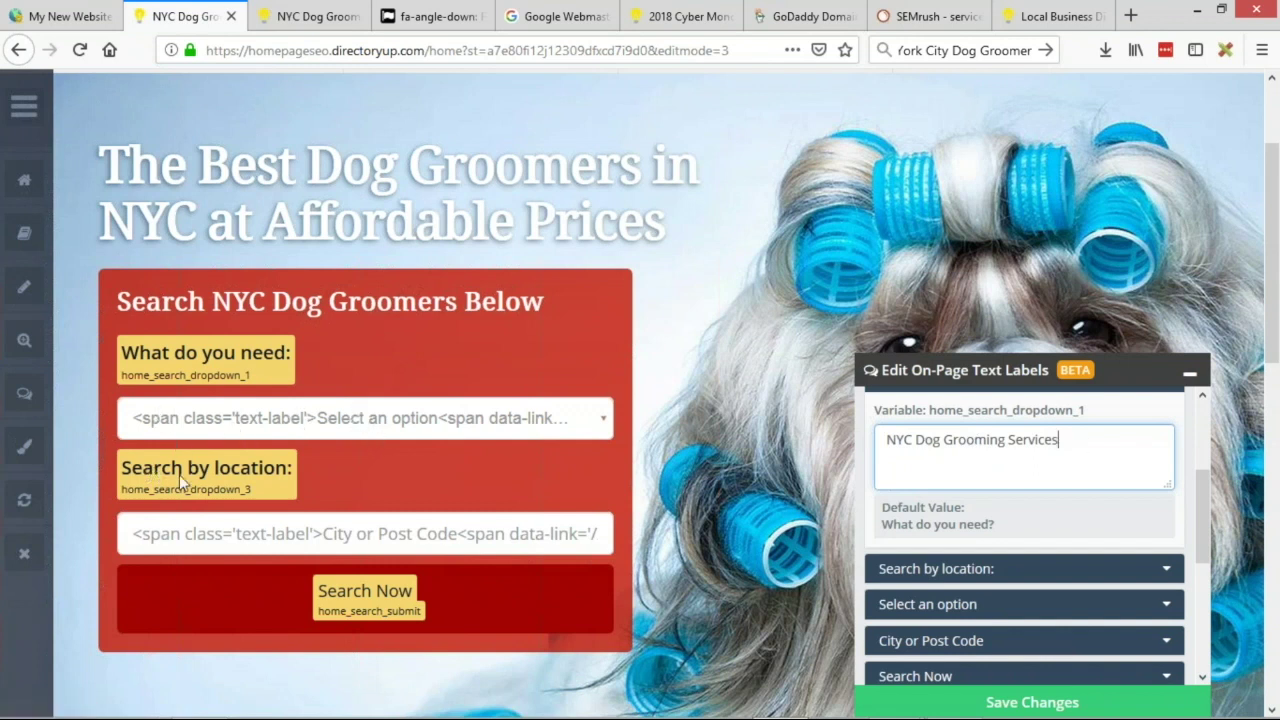
left_click(996, 568)
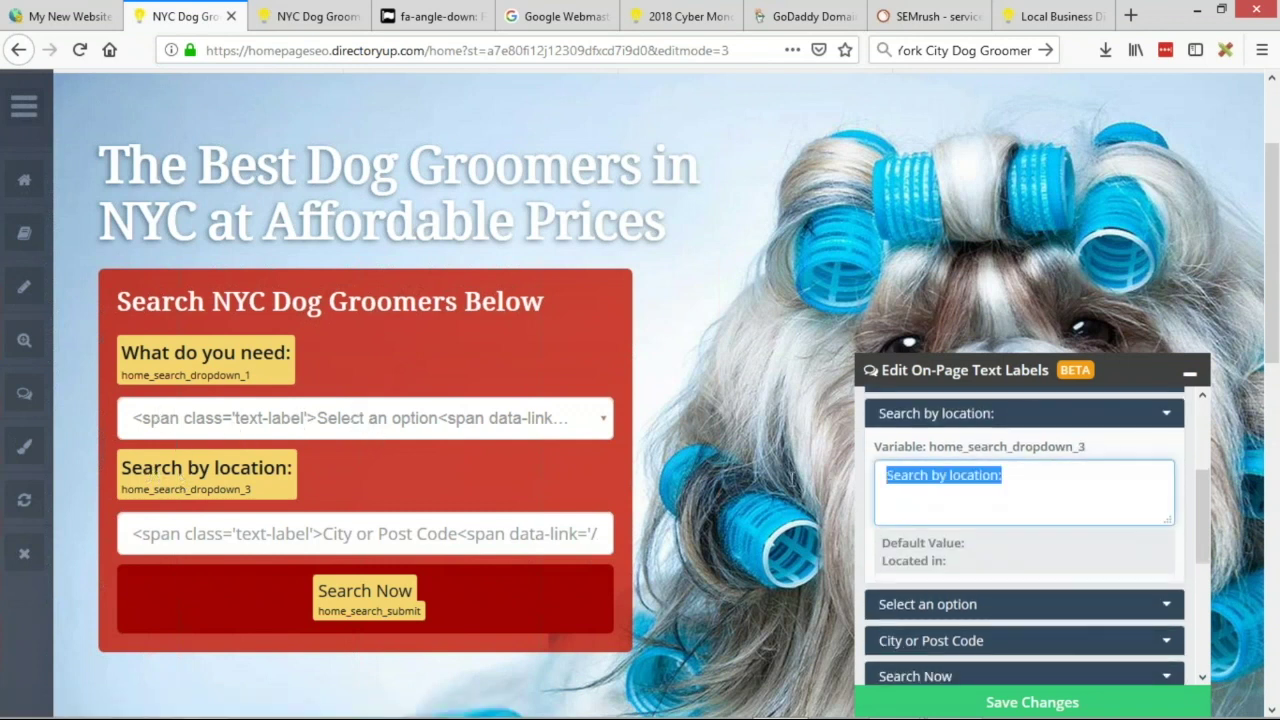
type("Search NYC Locatio")
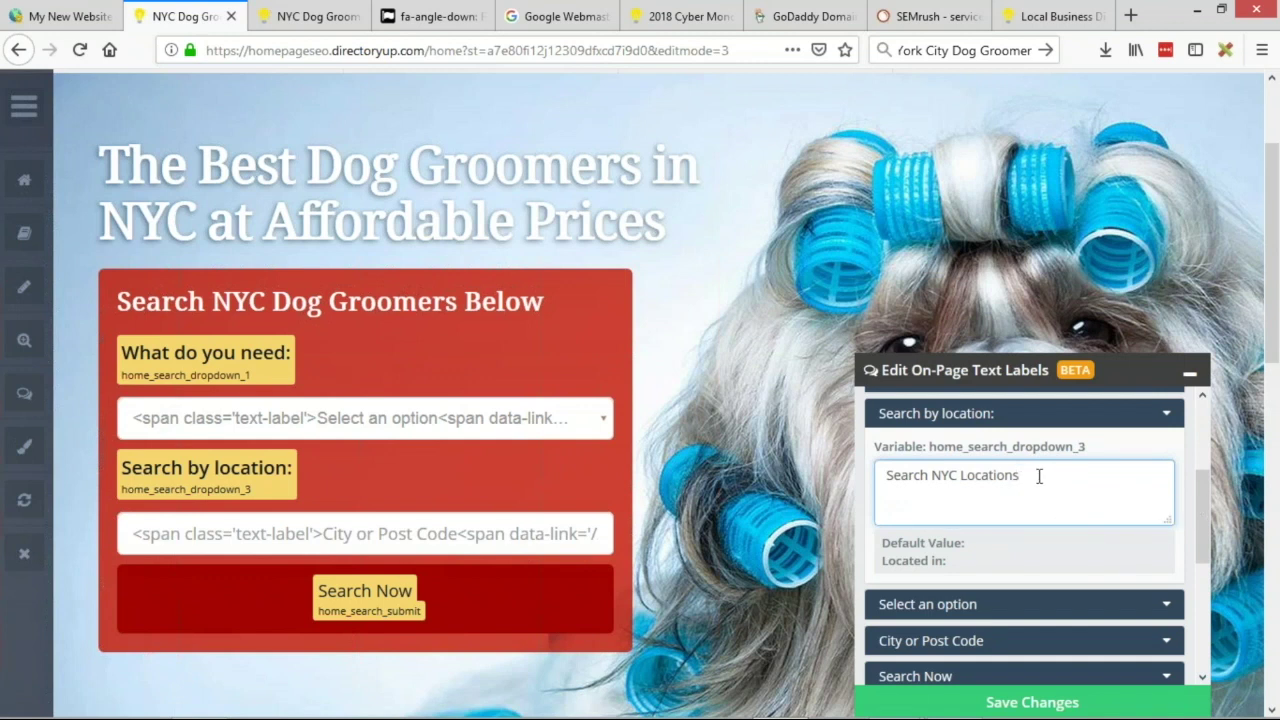
left_click(1032, 705)
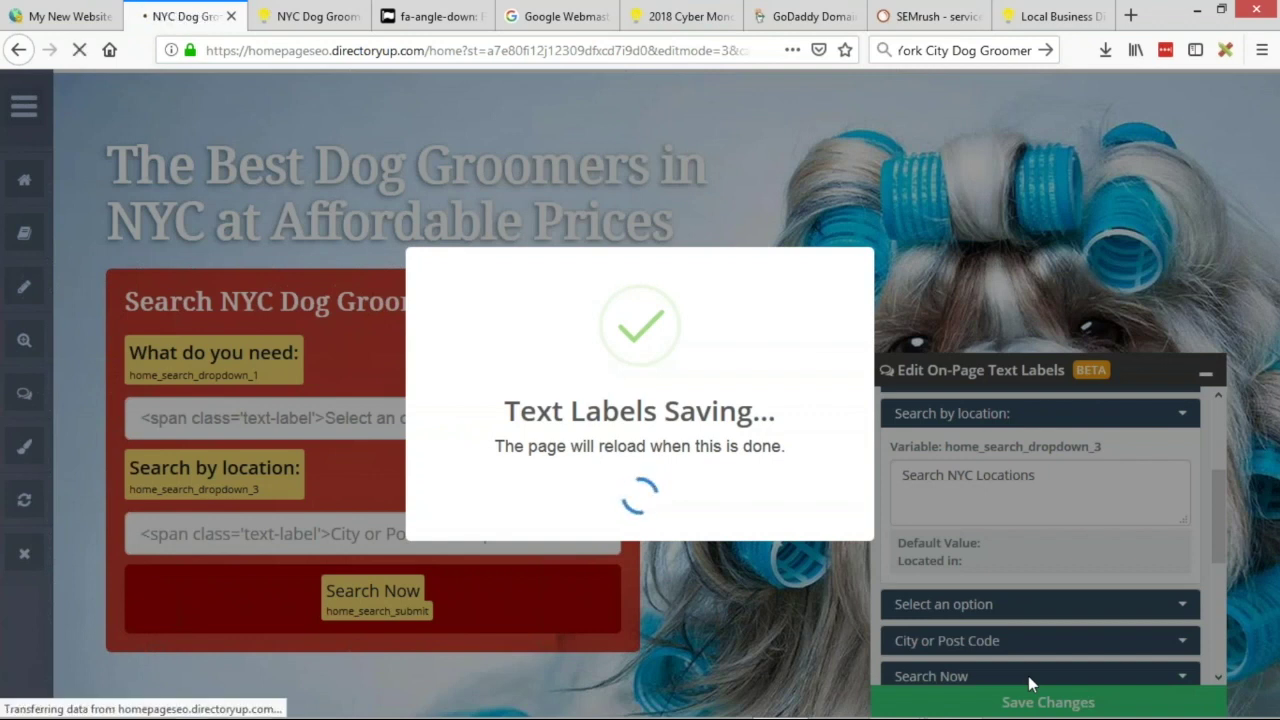
scroll(220, 430, "down", 3)
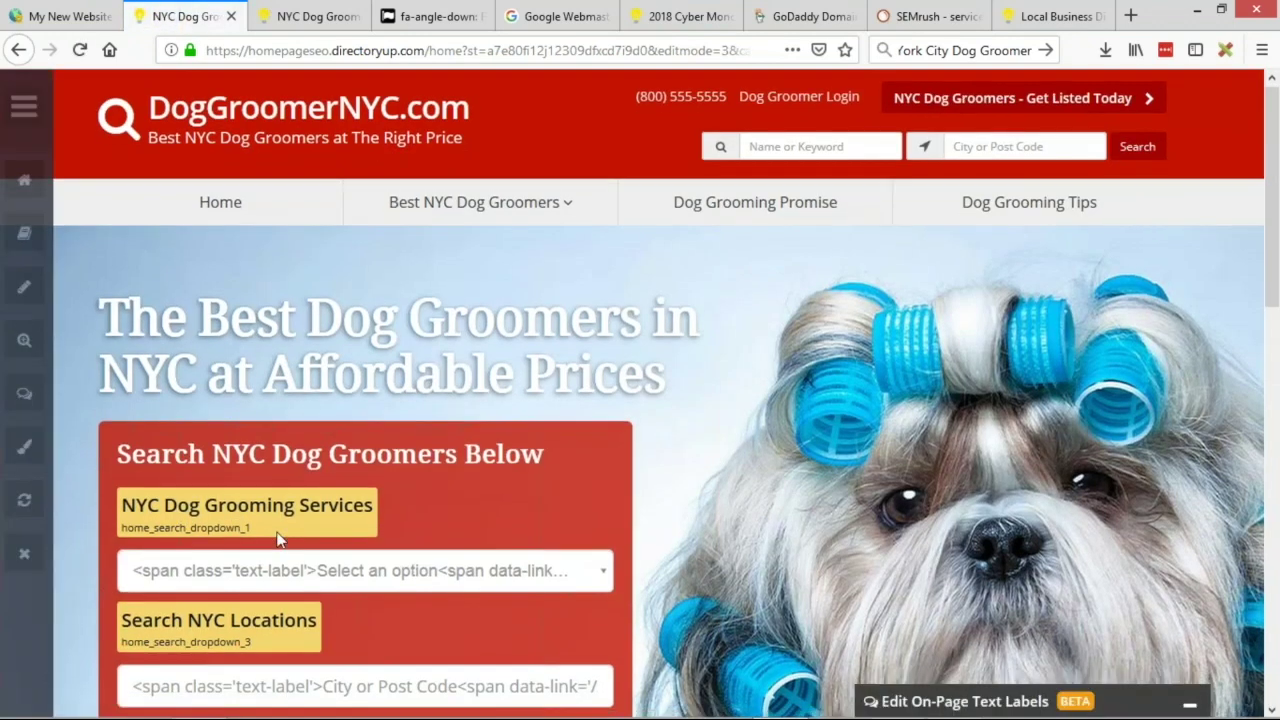
- Turn off the text label view and check the search box's labels and its list of grooming service options
left_click(24, 393)
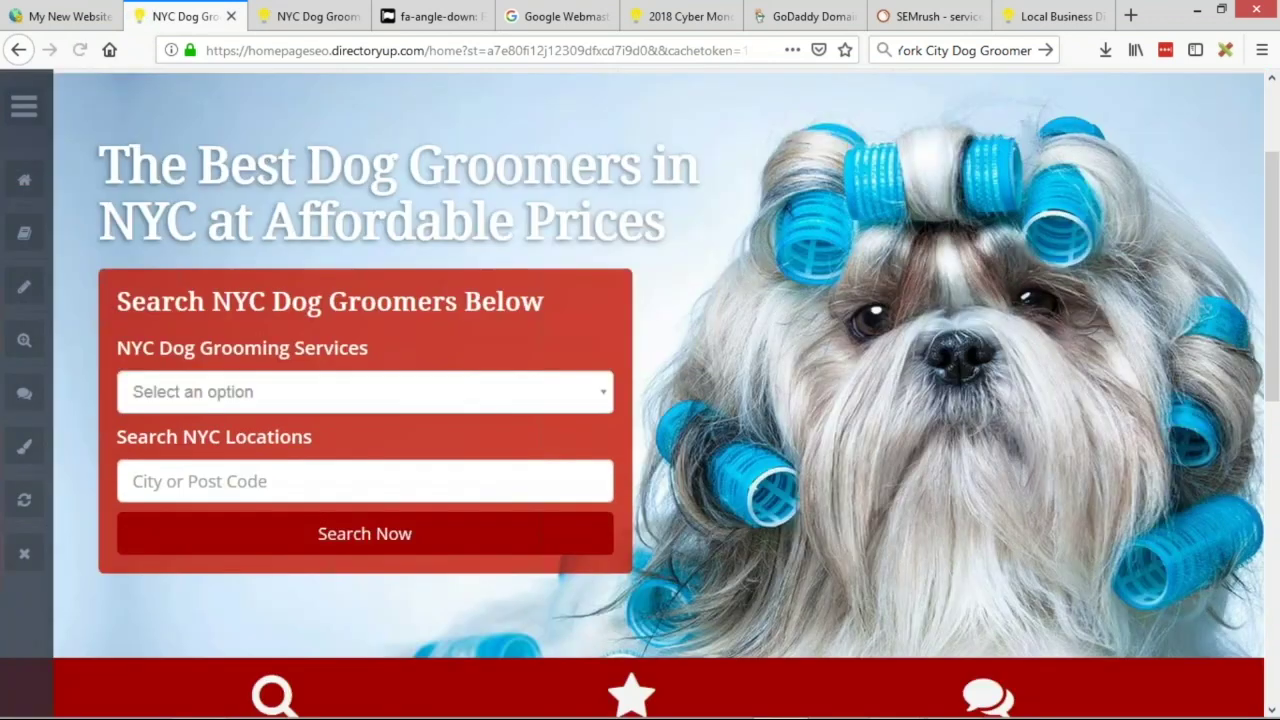
left_click_drag(122, 357, 370, 345)
left_click(372, 344)
left_click(350, 391)
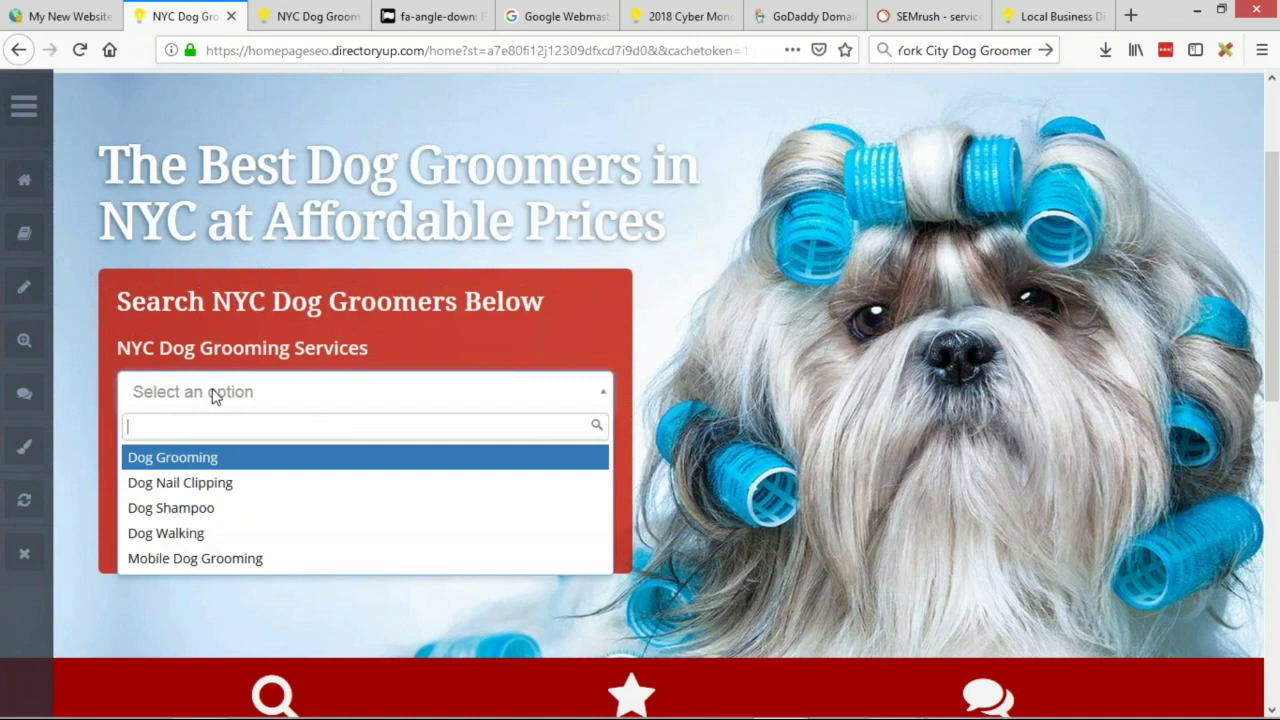
left_click(575, 283)
scroll(657, 309, "down", 1)
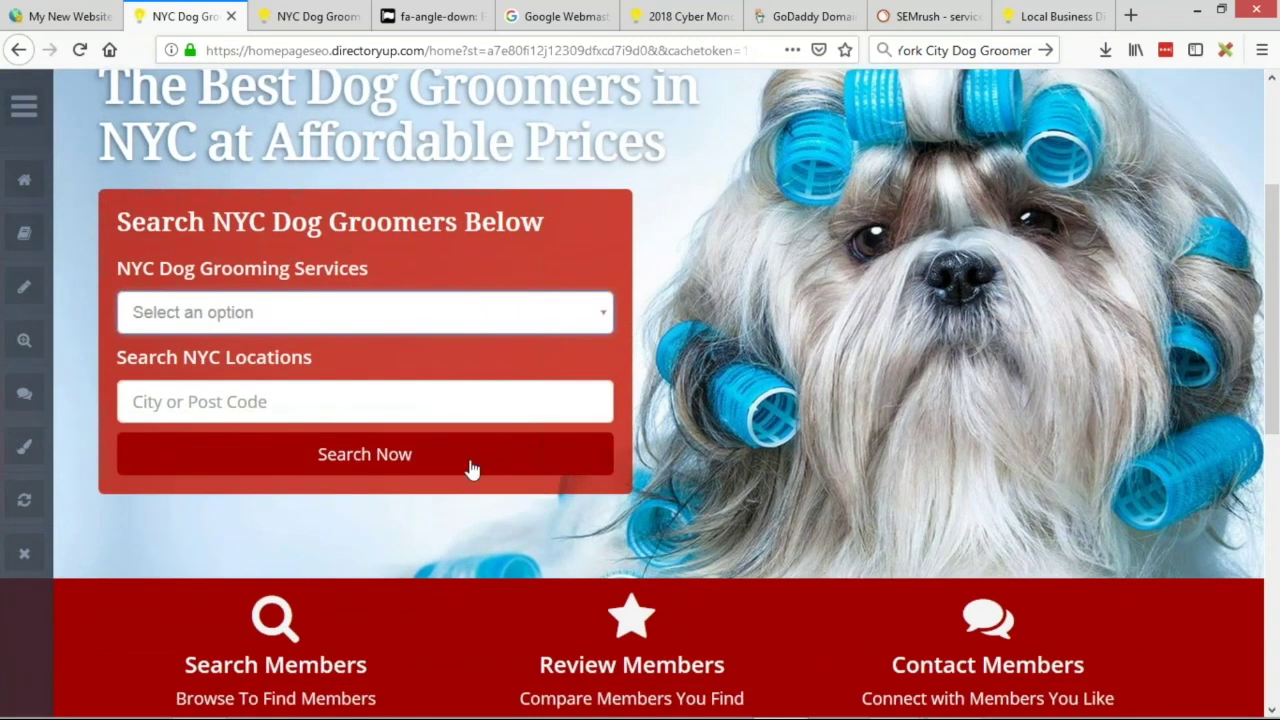
- Show the text labels again, change the "Search Now" submit label to "Find Best Dog Groomers Near Me", and save
left_click(24, 393)
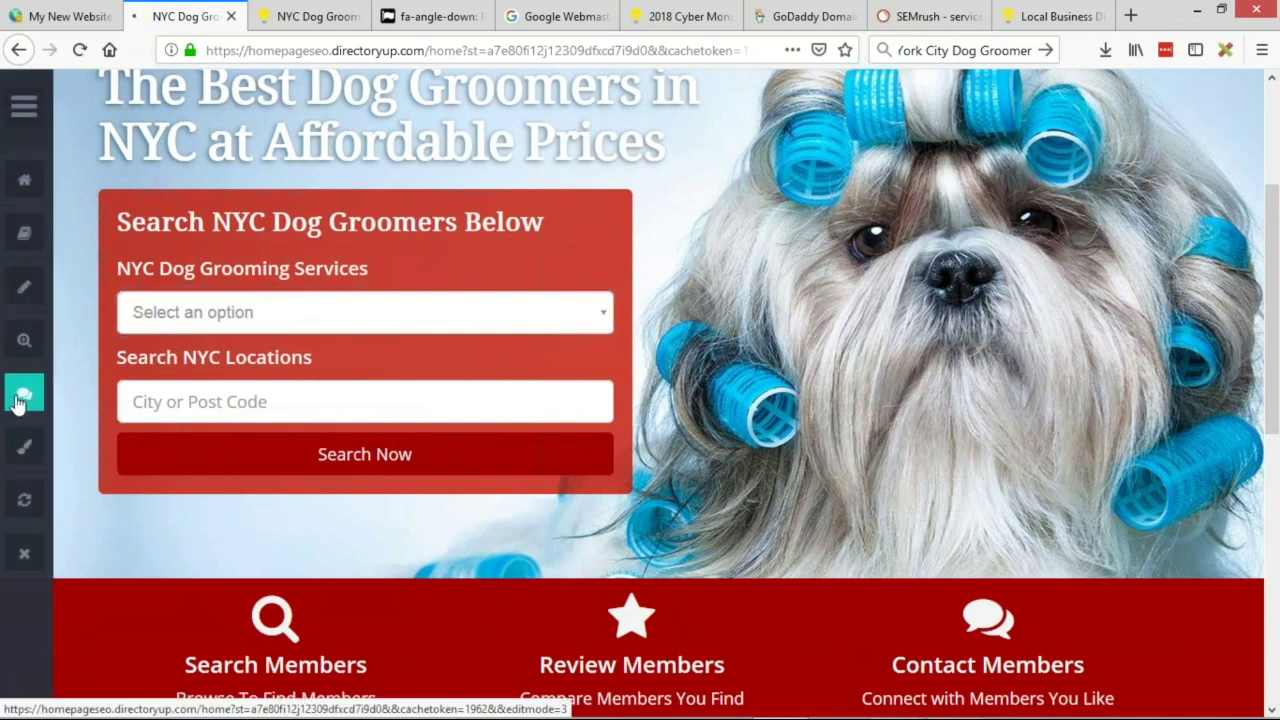
scroll(713, 475, "down", 3)
scroll(713, 466, "up", 2)
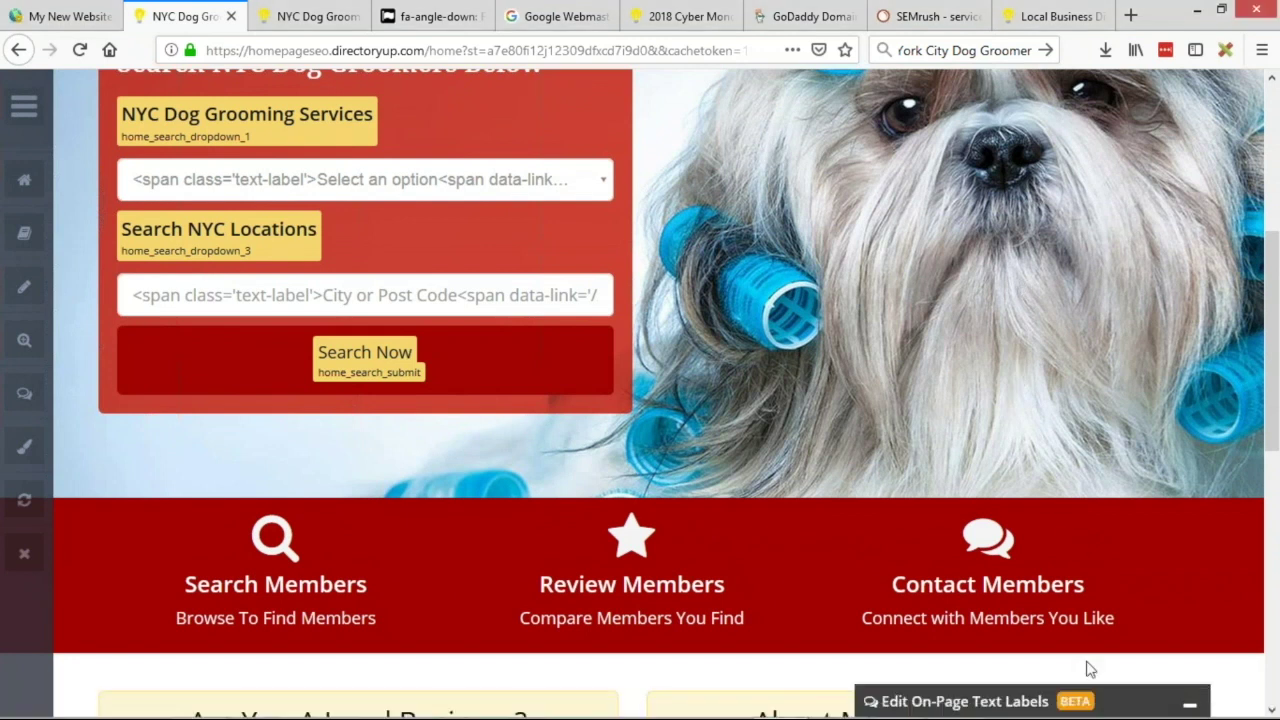
left_click(1098, 701)
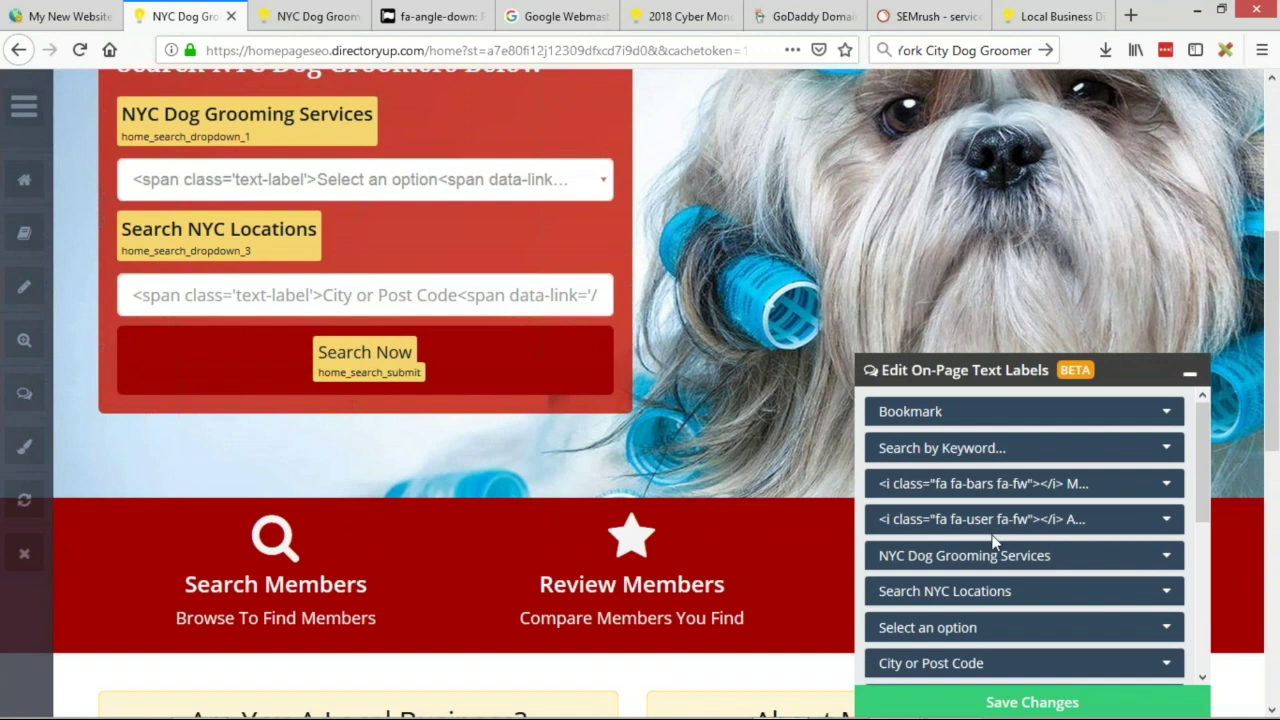
scroll(995, 540, "down", 2)
left_click(933, 611)
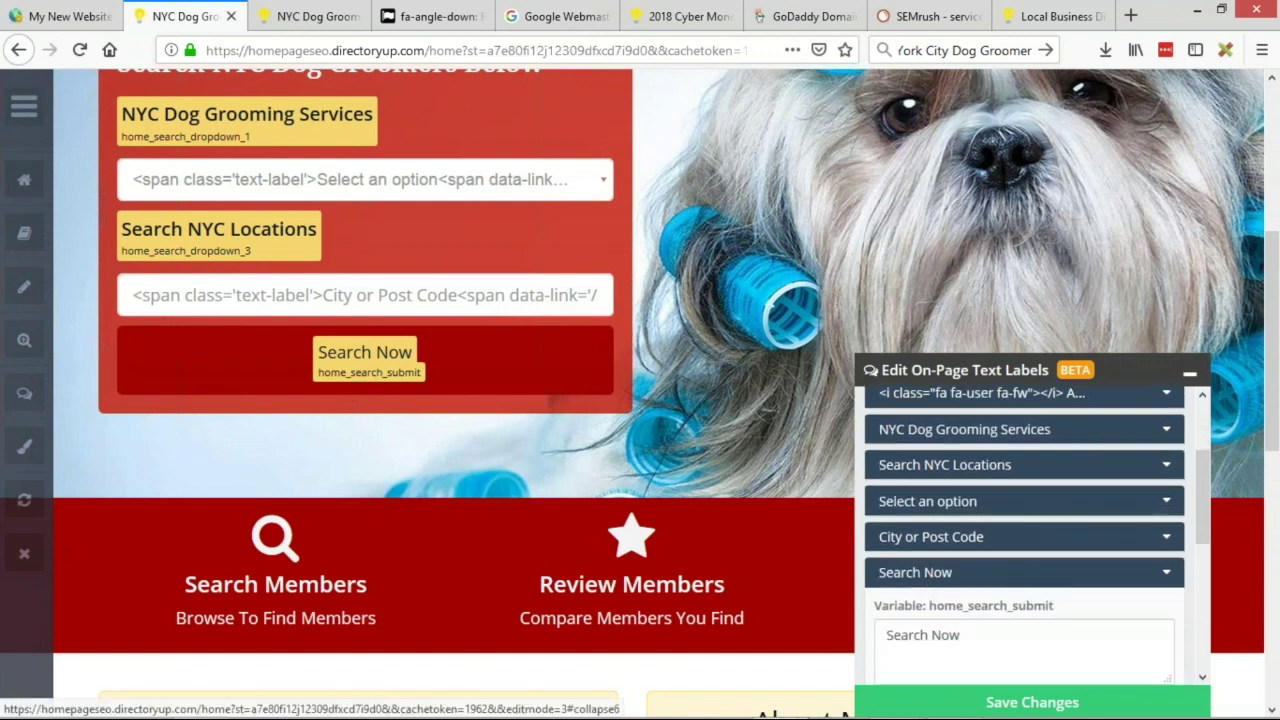
scroll(986, 503, "down", 2)
left_click_drag(986, 500, 820, 510)
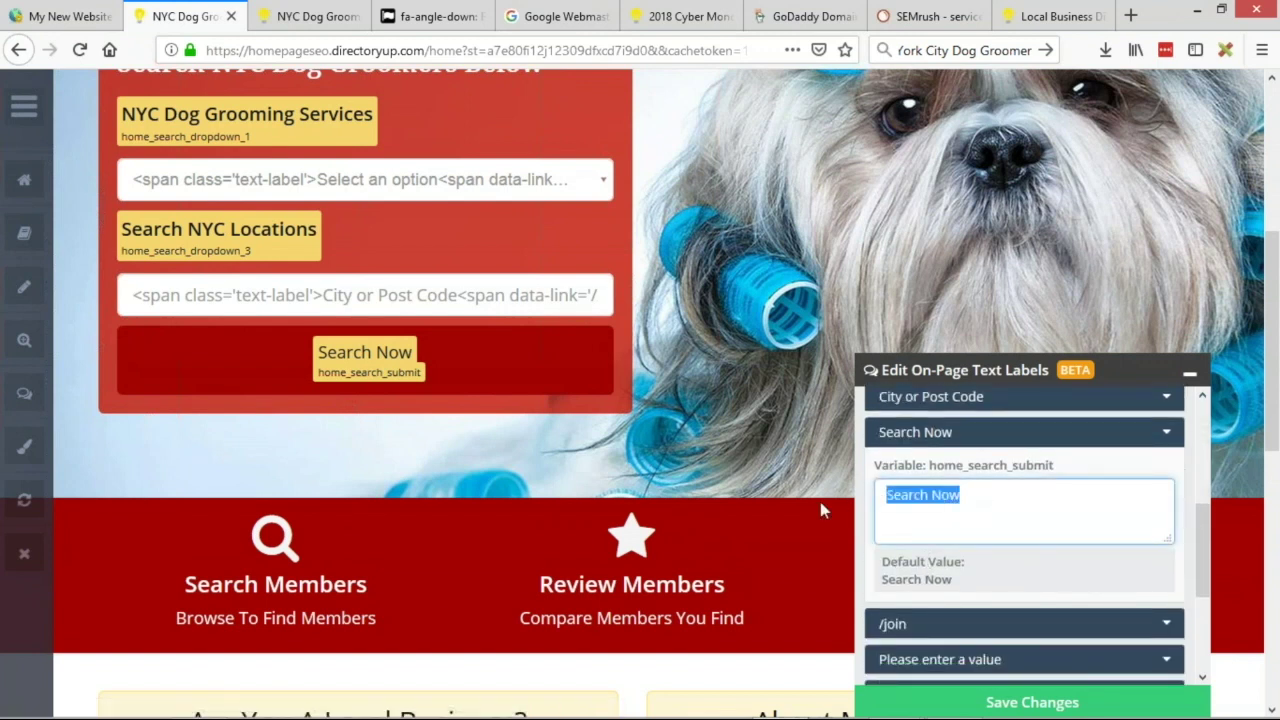
type("Find Best")
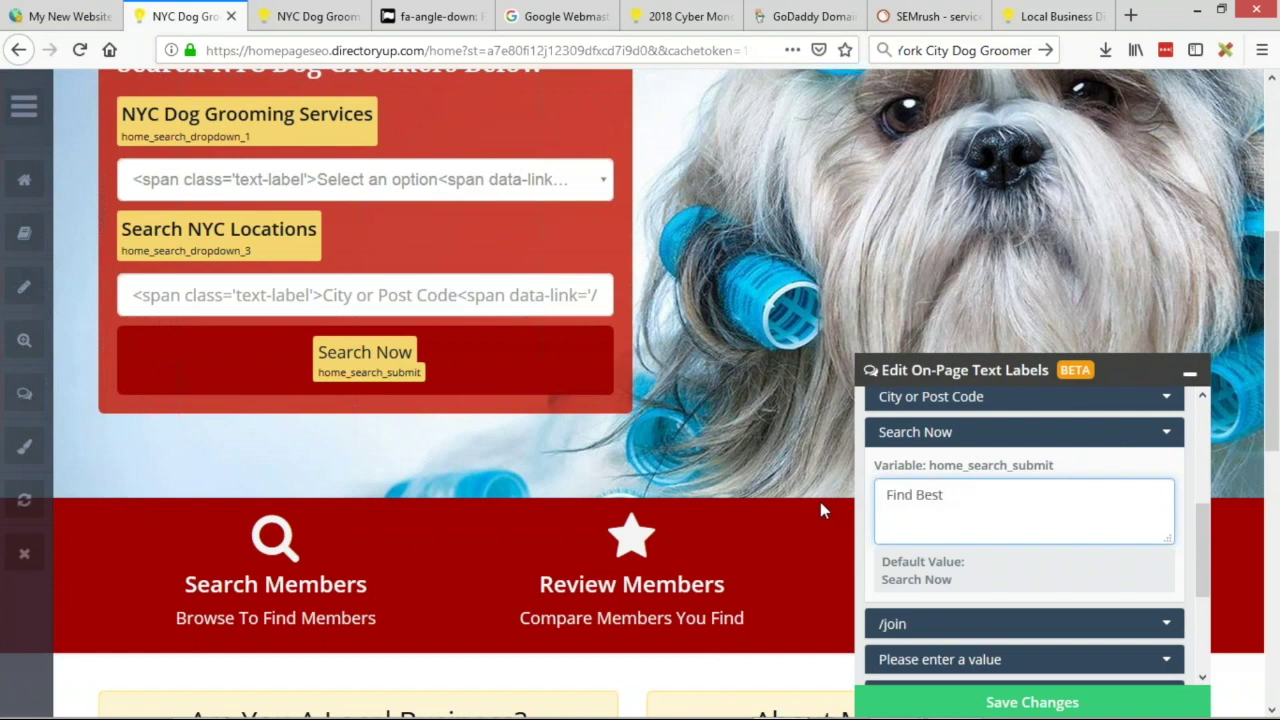
type(" Dog Groomers Near Me")
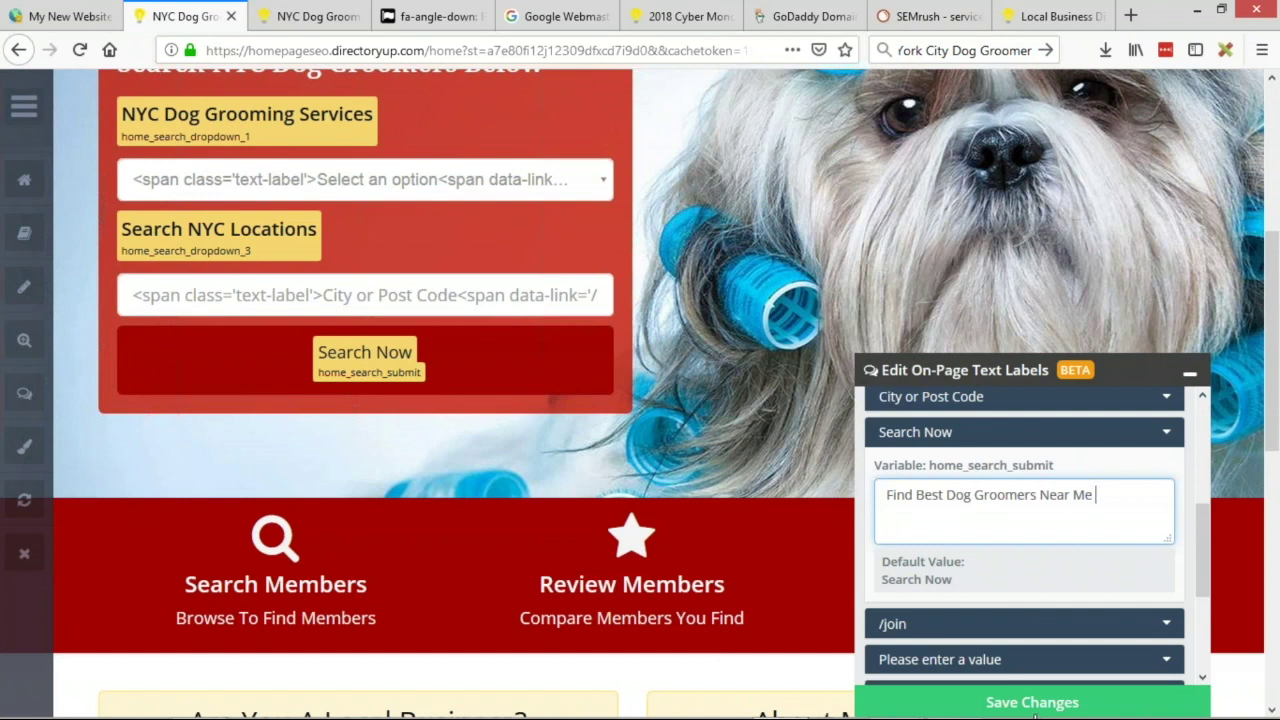
left_click(1035, 703)
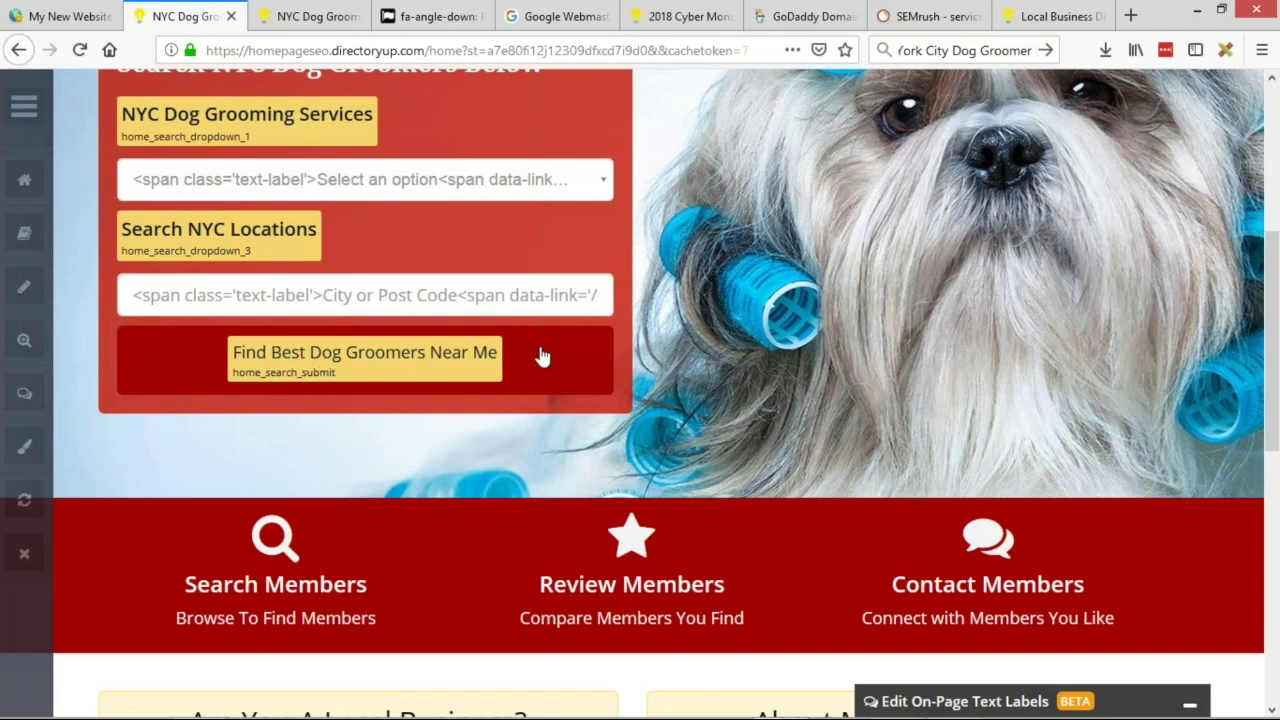
- Switch to the already open Font Awesome site, return to its icon list, and search for "right"
key("ctrl+Tab")
key("ctrl+Tab")
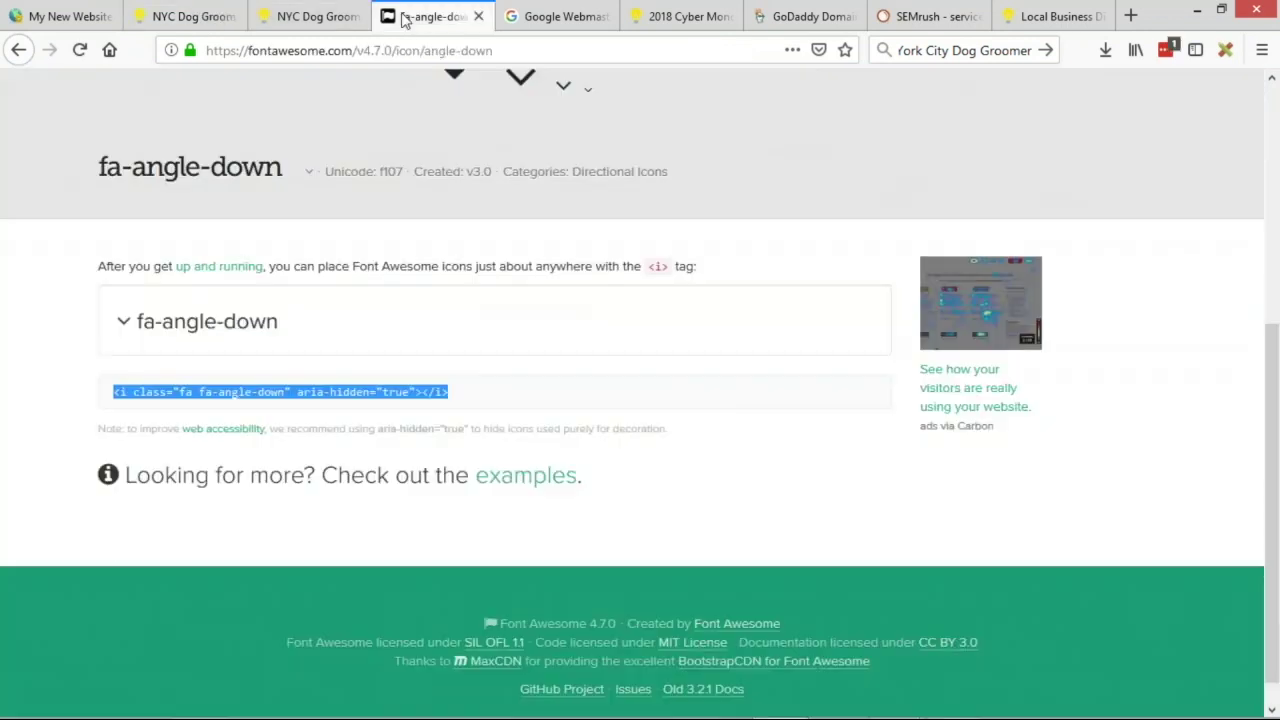
scroll(513, 397, "up", 3)
scroll(513, 397, "up", 2)
left_click(20, 51)
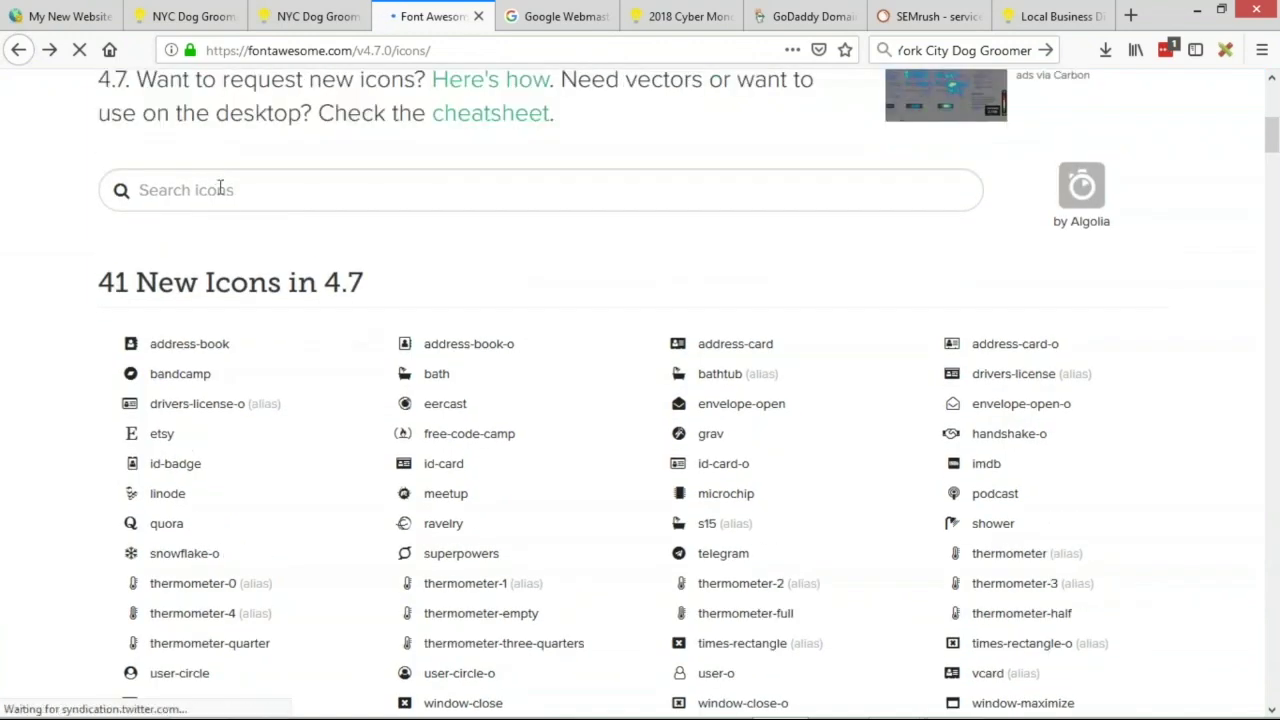
left_click(220, 189)
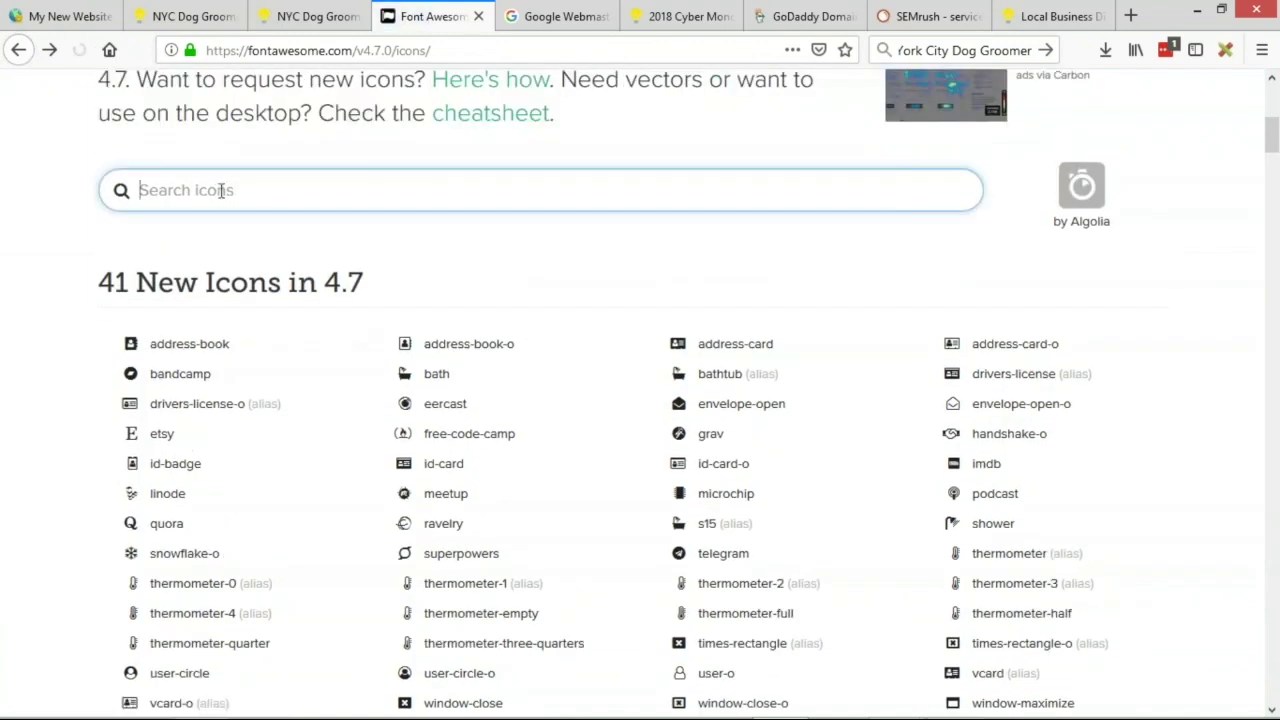
type("right")
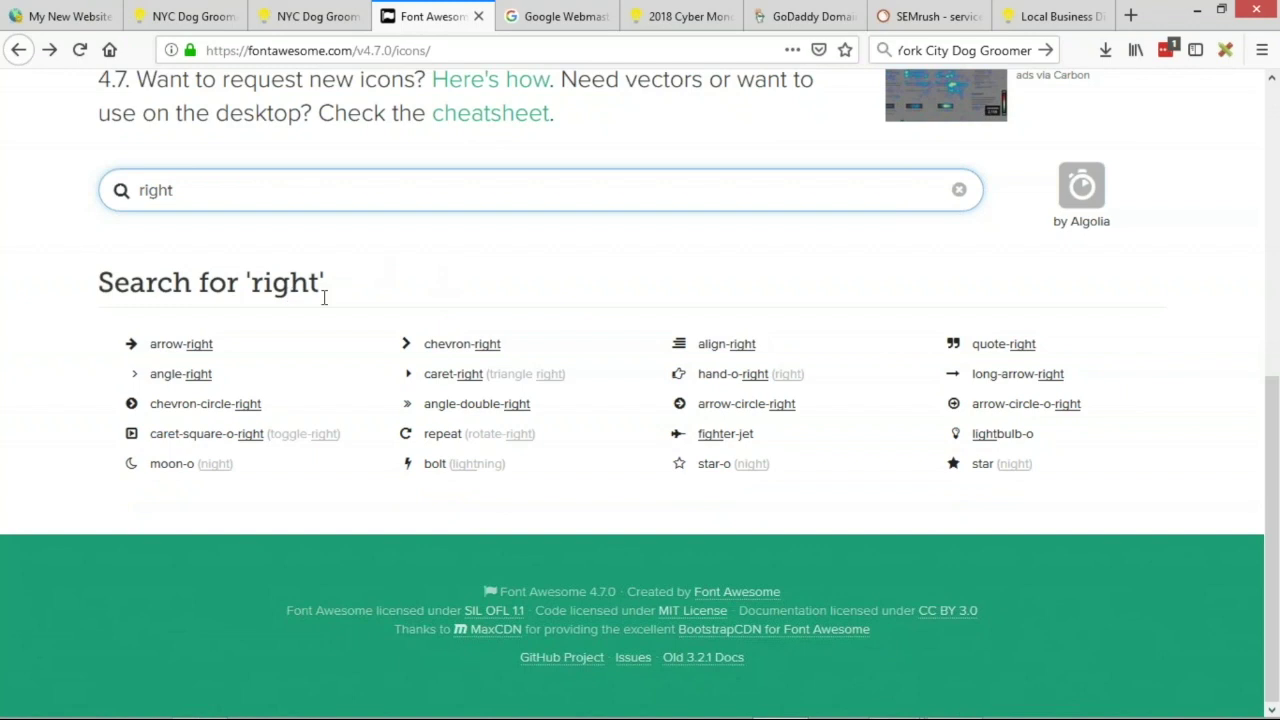
- Open the angle-right icon's page and copy its HTML embed code
left_click(181, 373)
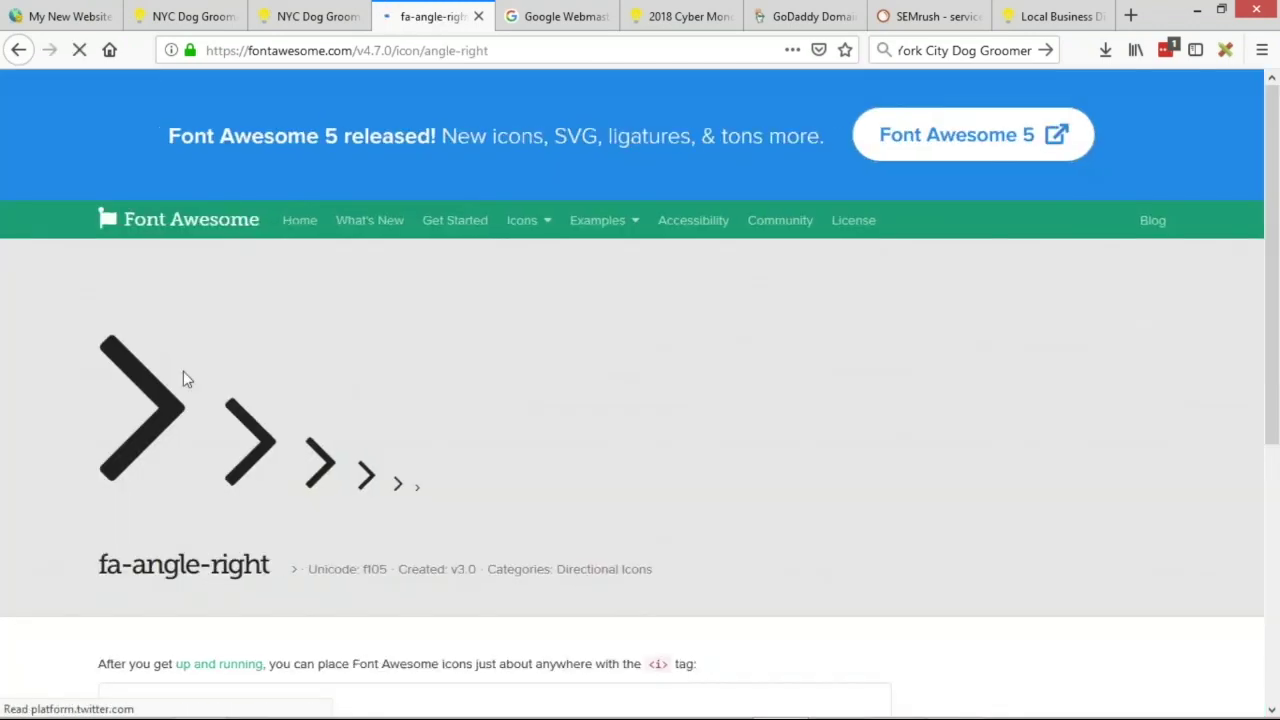
scroll(183, 379, "down", 3)
triple_click(166, 471)
key("ctrl+c")
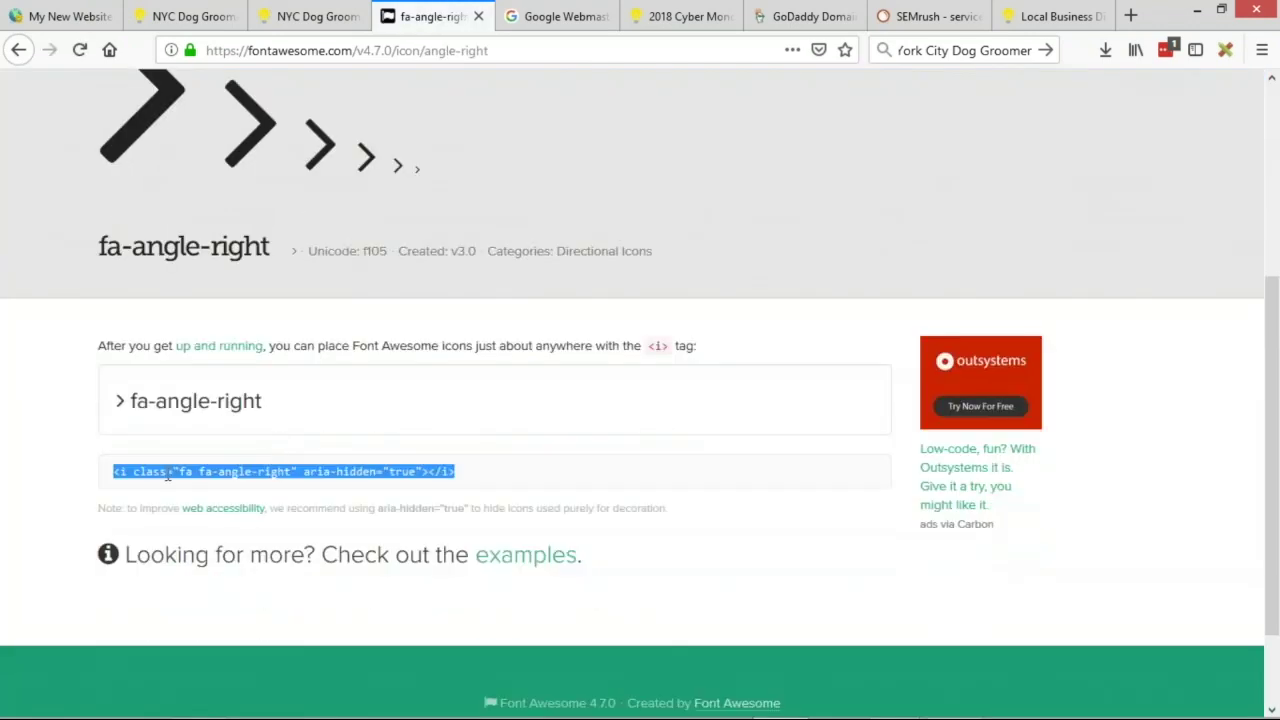
- Return to the homepage editor, append the copied angle-right icon code to the "Find Best Dog Groomers Near Me" label, and save the changes
left_click(188, 16)
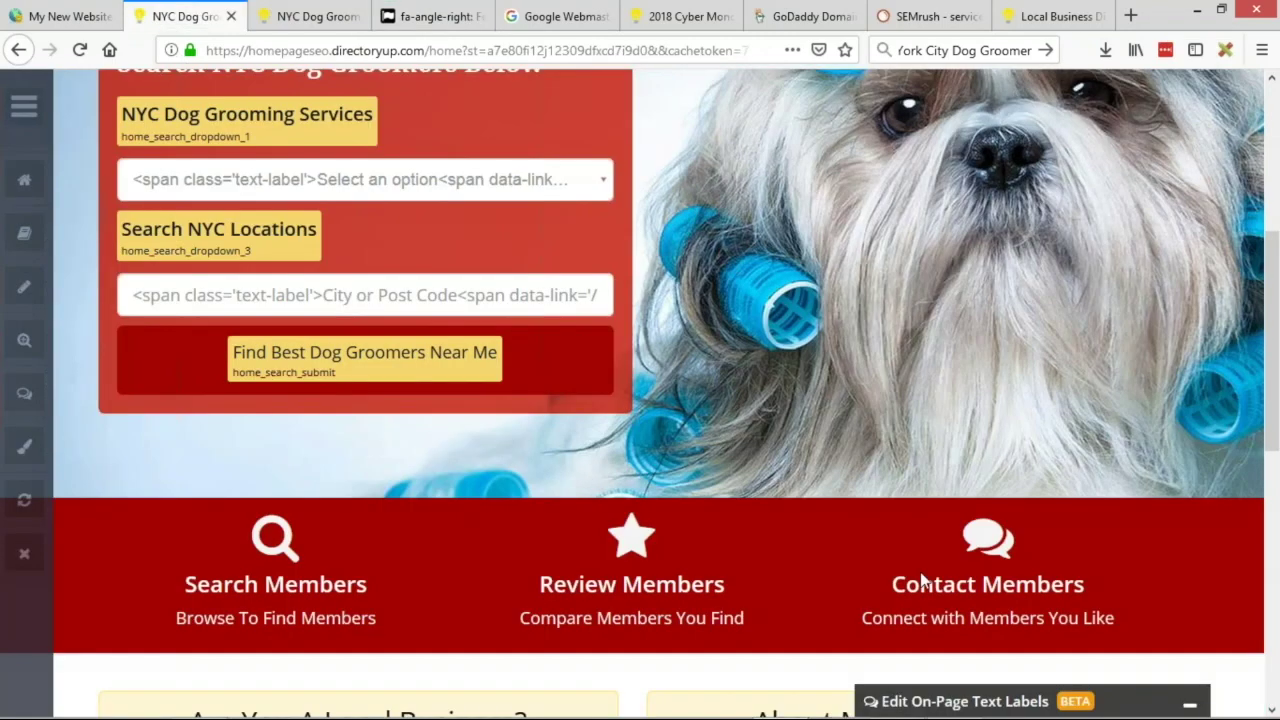
left_click(1190, 707)
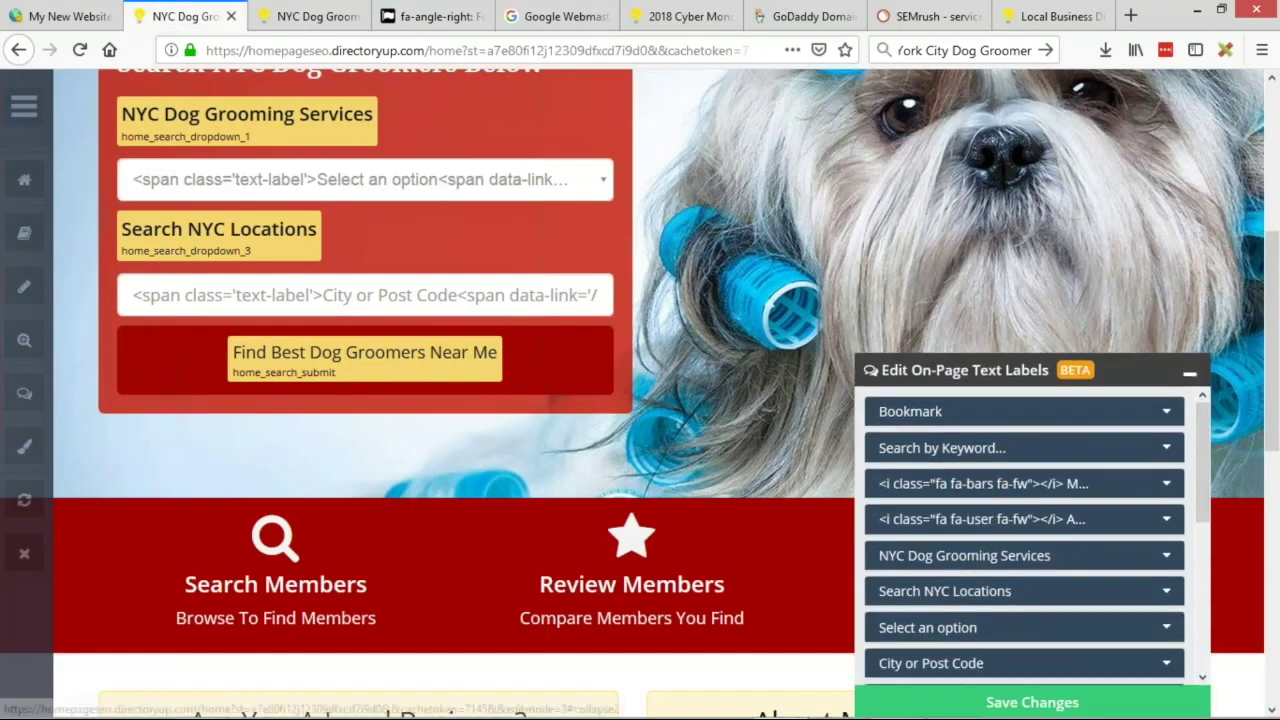
scroll(967, 562, "down", 2)
scroll(967, 562, "down", 3)
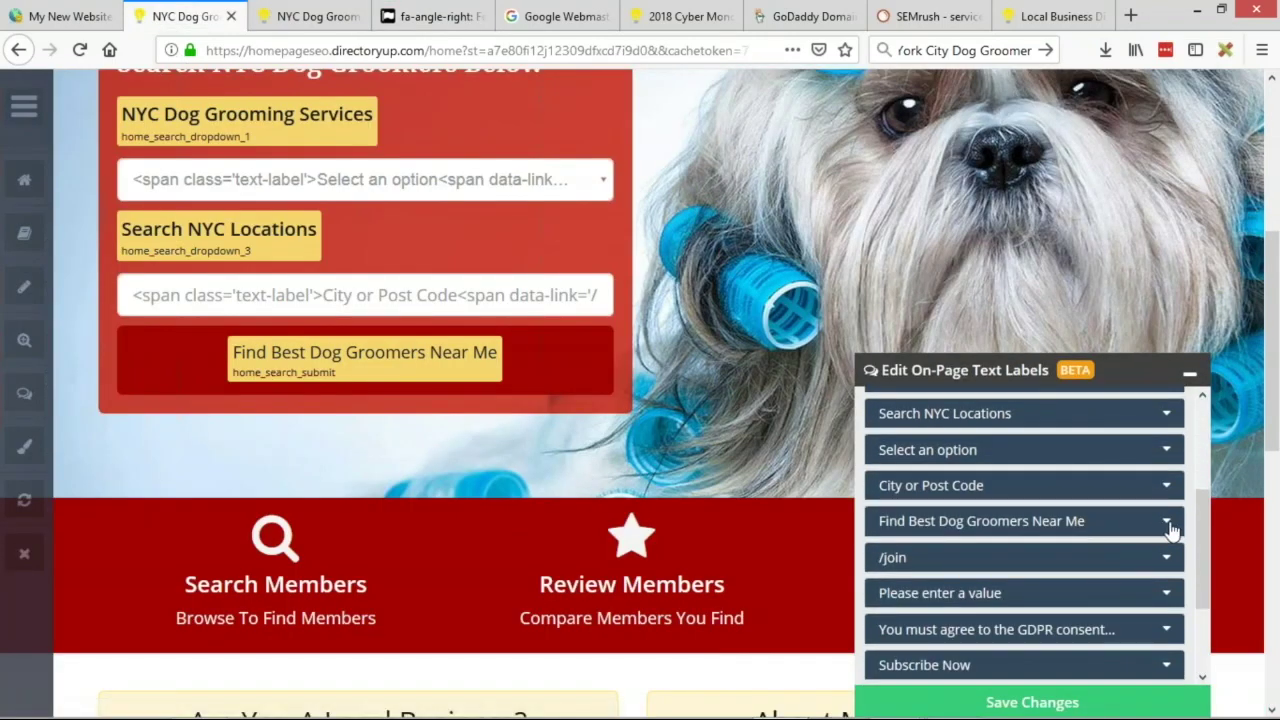
left_click(1160, 522)
left_click(1150, 587)
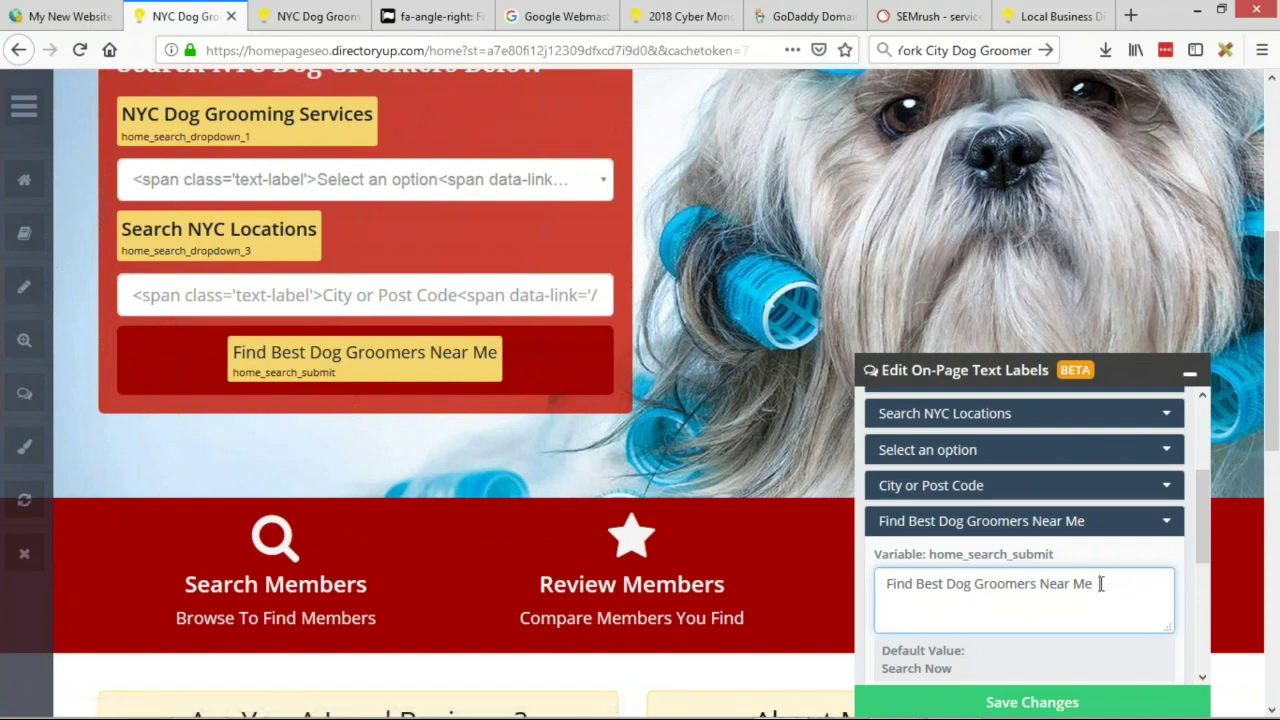
key("ctrl+v")
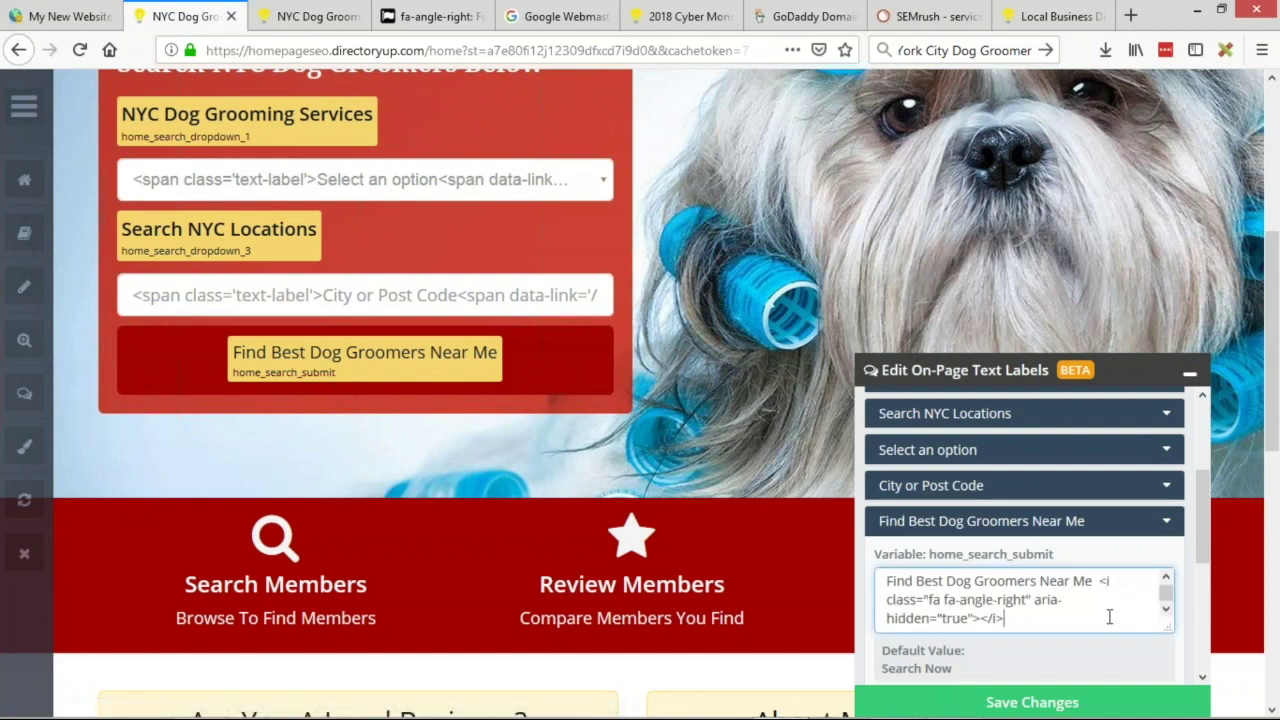
left_click(1032, 704)
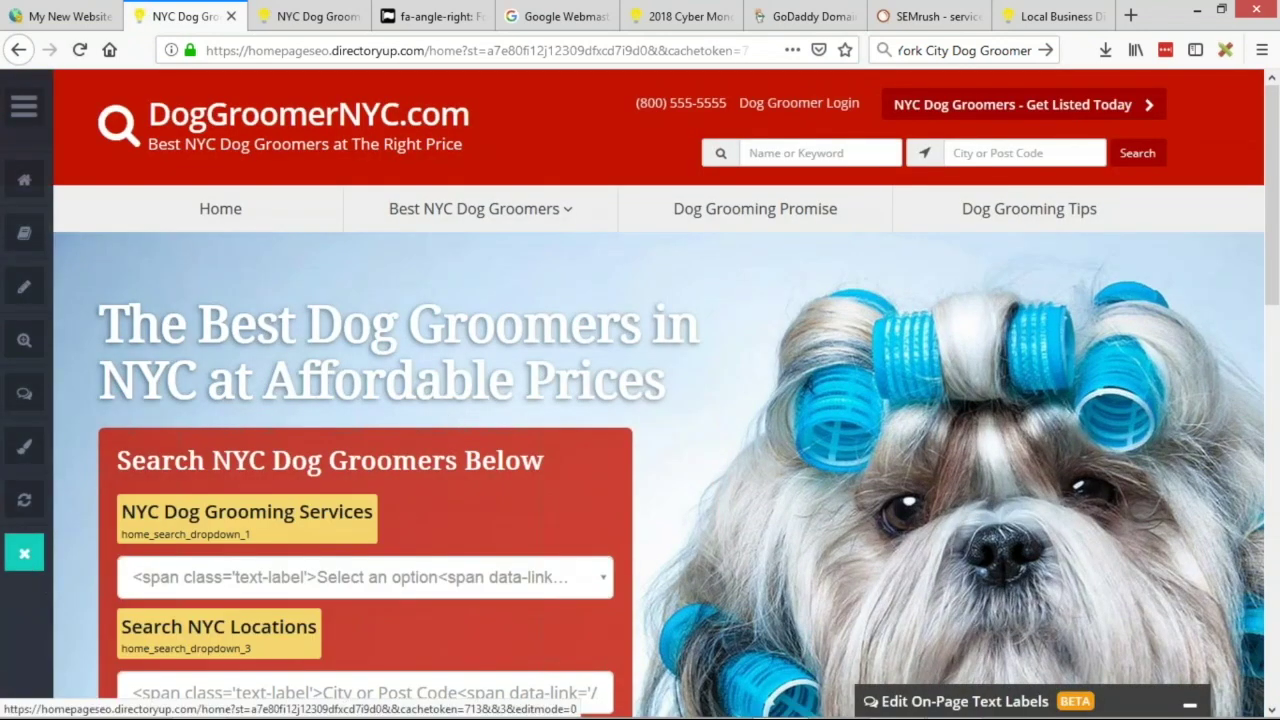
- Turn off the text label view and check the search box's title and its submit button with the icon
scroll(28, 565, "down", 3)
left_click(28, 556)
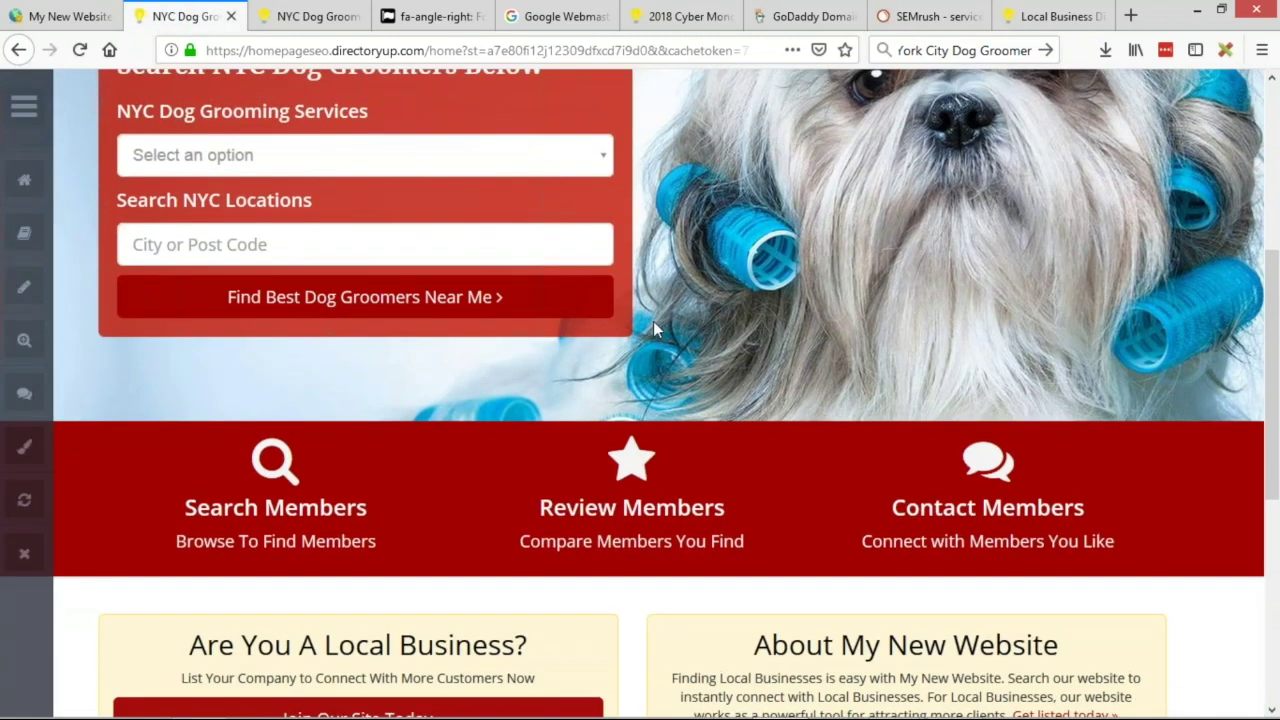
scroll(653, 321, "up", 2)
left_click_drag(118, 222, 230, 222)
left_click(510, 225)
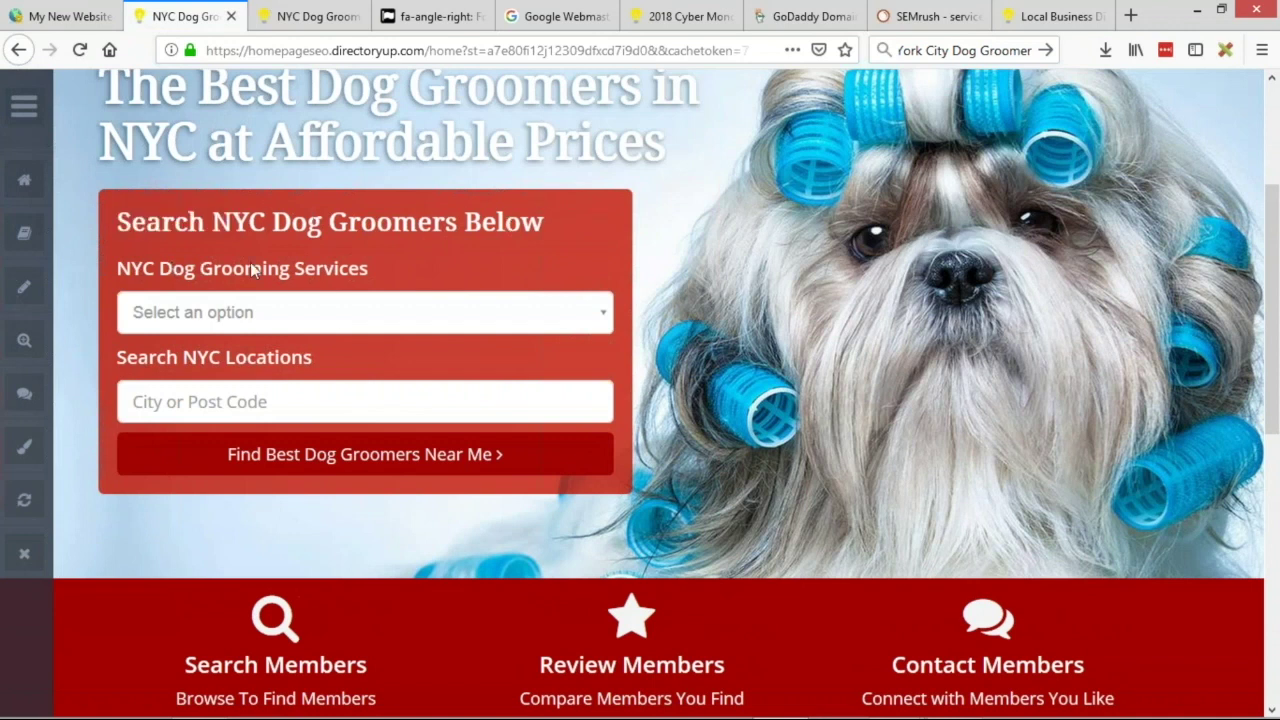
- Try out the search form by choosing the Dog Nail Clipping service and the location "Manhattan, New York, NY, USA"
left_click(384, 312)
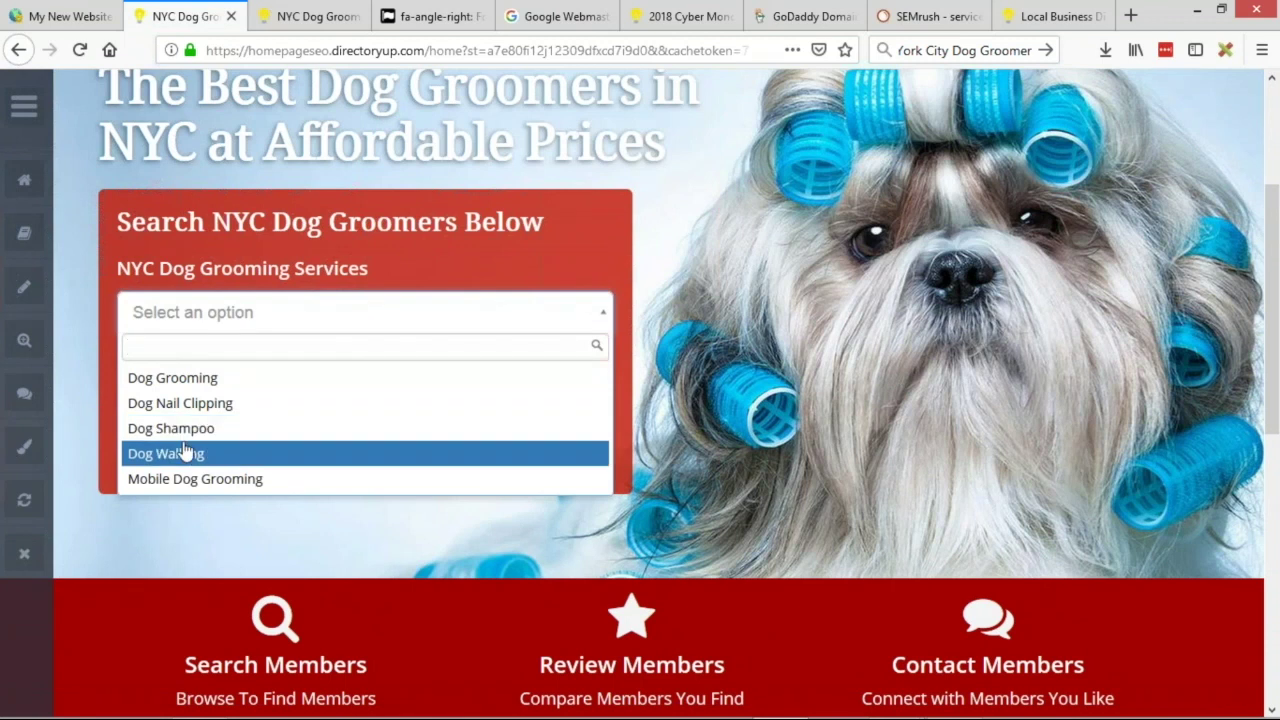
left_click(177, 411)
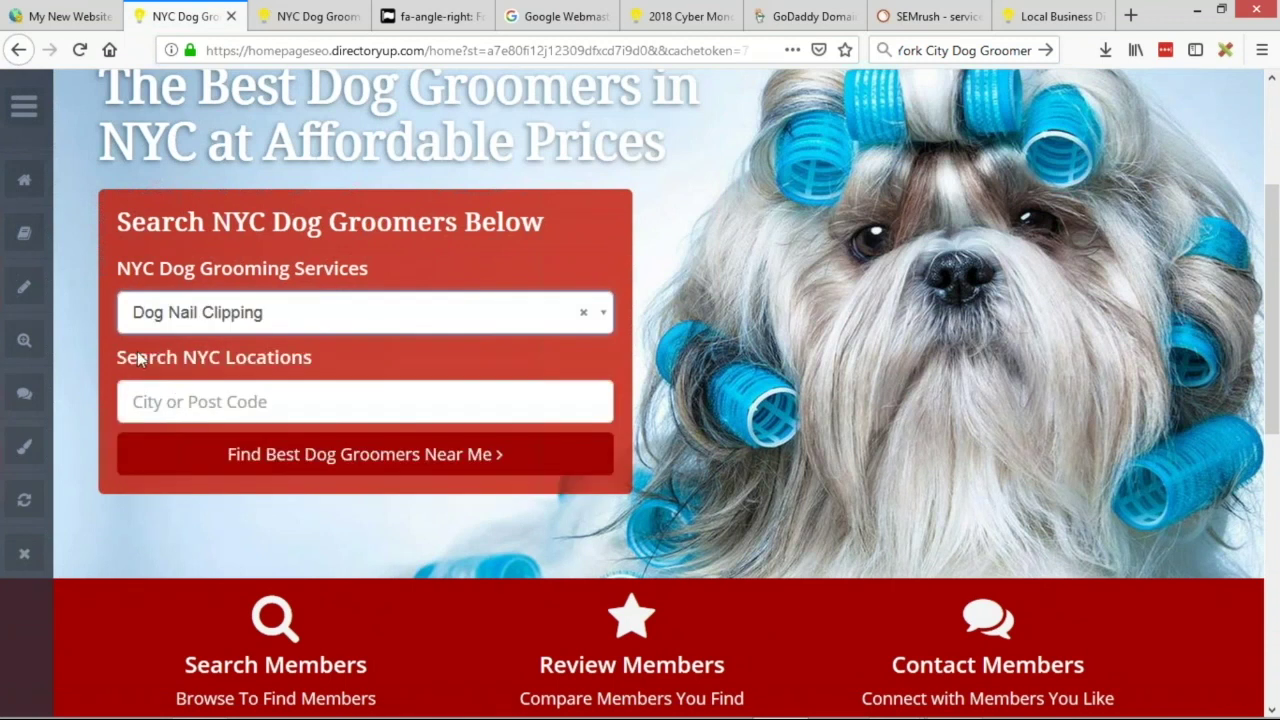
left_click(323, 400)
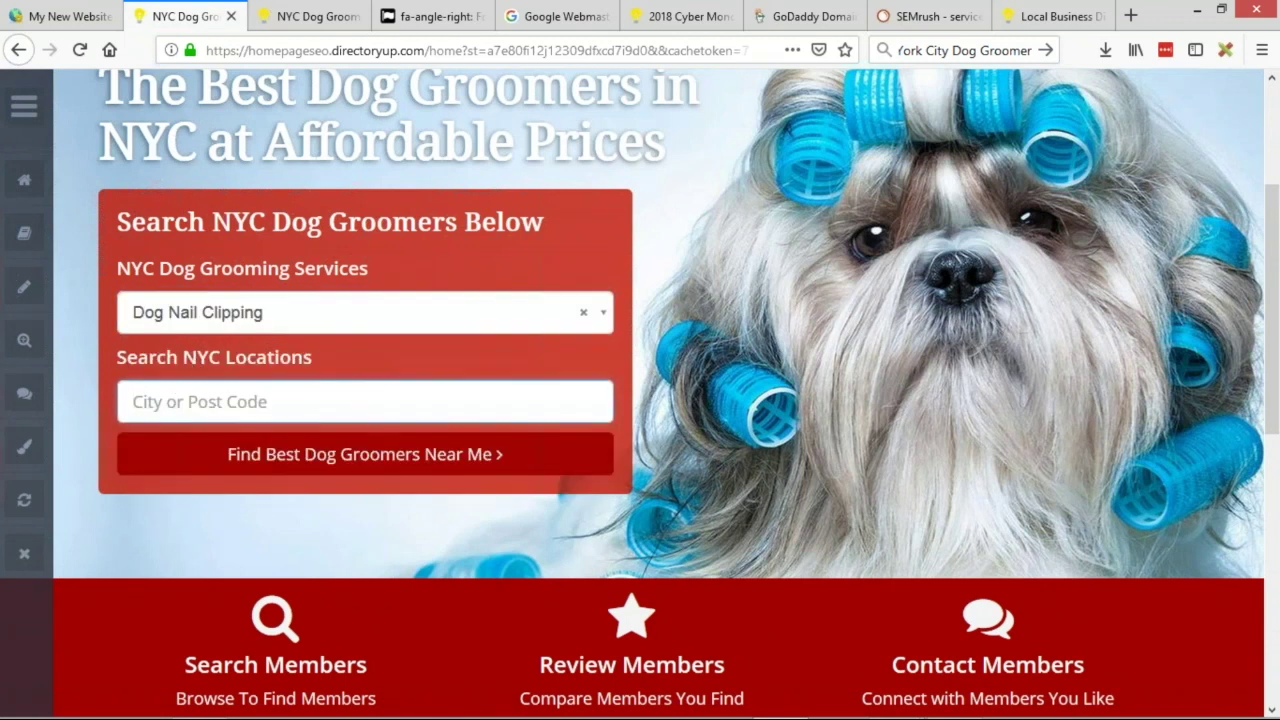
type("man")
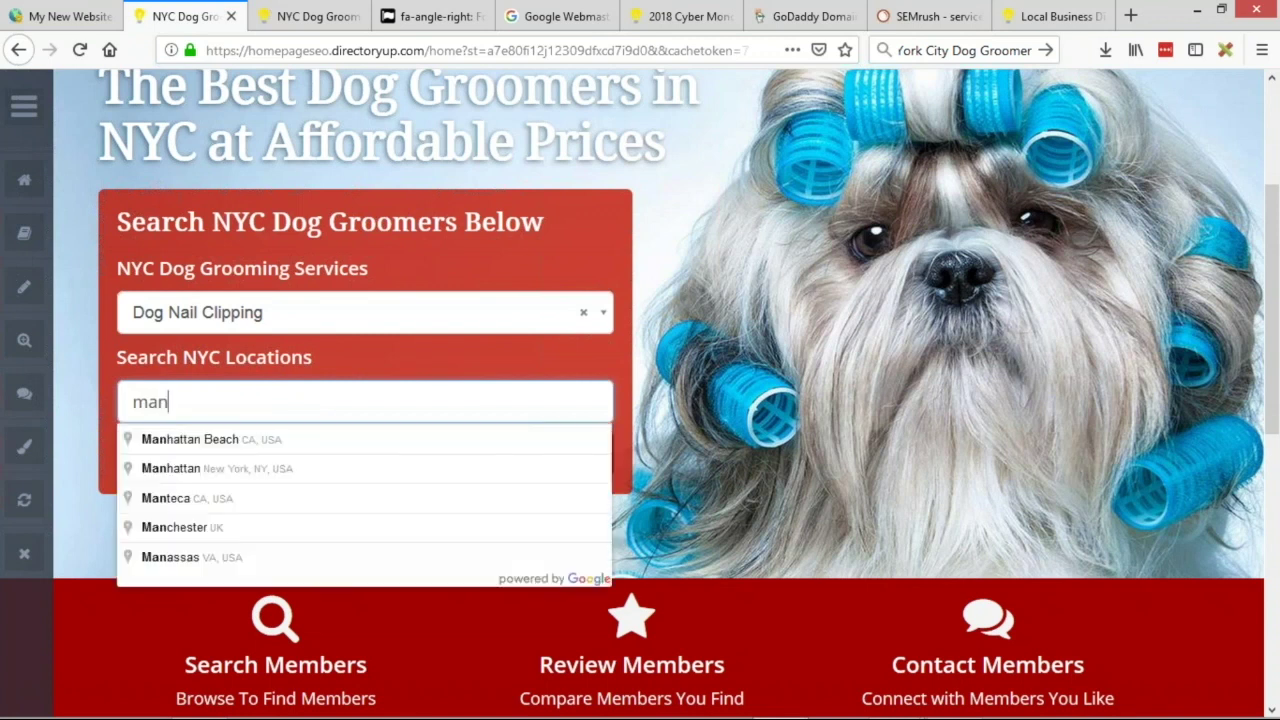
left_click(207, 470)
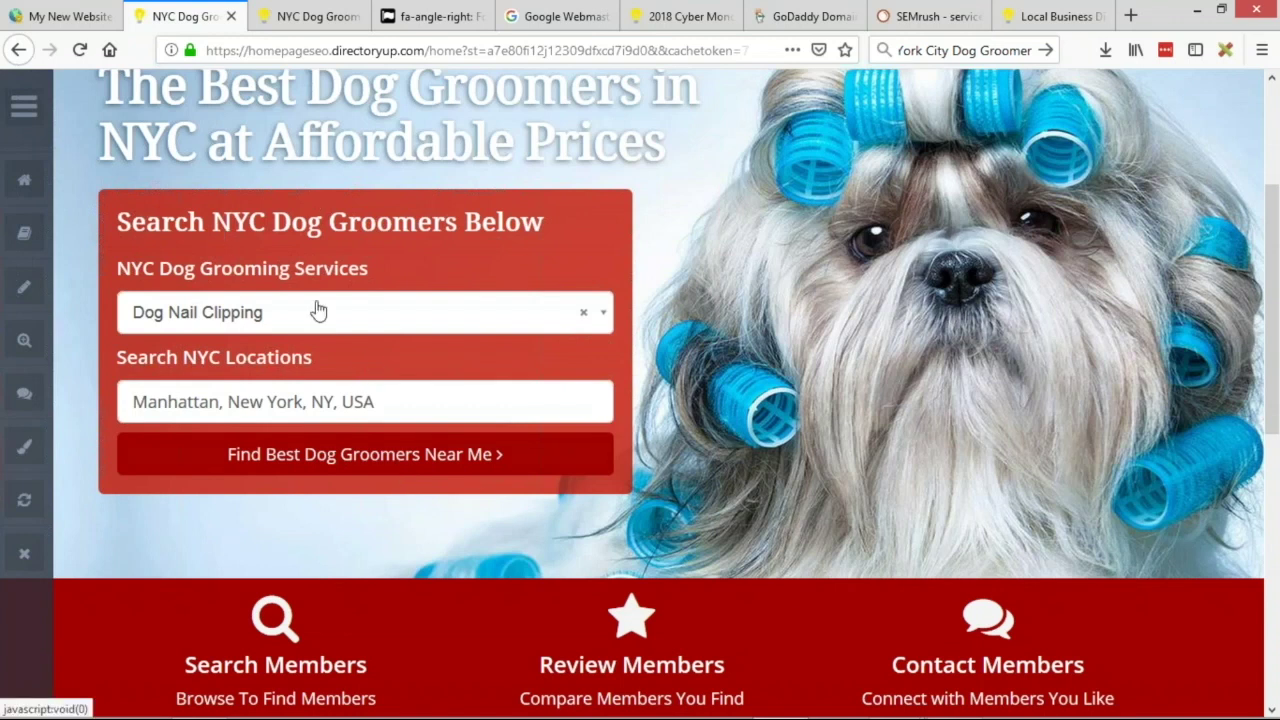
- Examine the homepage headline and the three divider titles and captions below the search box for generic wording
scroll(320, 314, "up", 2)
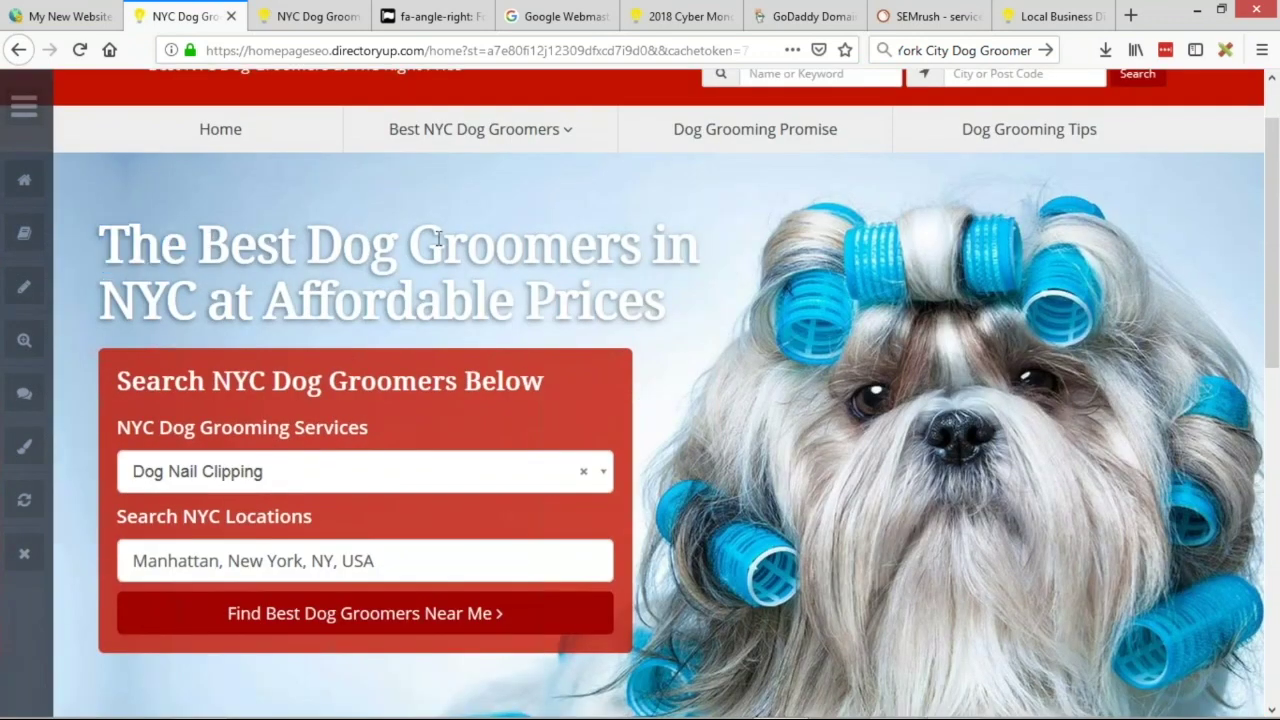
left_click_drag(728, 313, 130, 277)
left_click(168, 240)
scroll(789, 176, "down", 5)
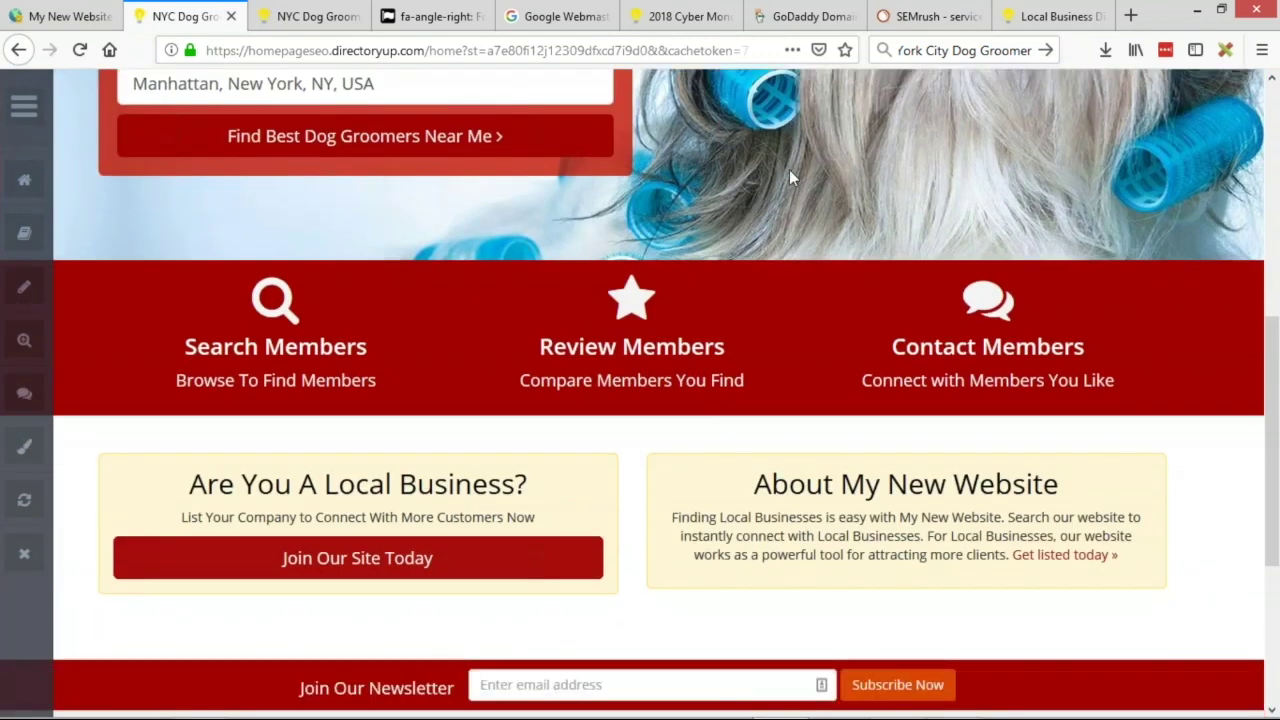
left_click_drag(186, 340, 1156, 394)
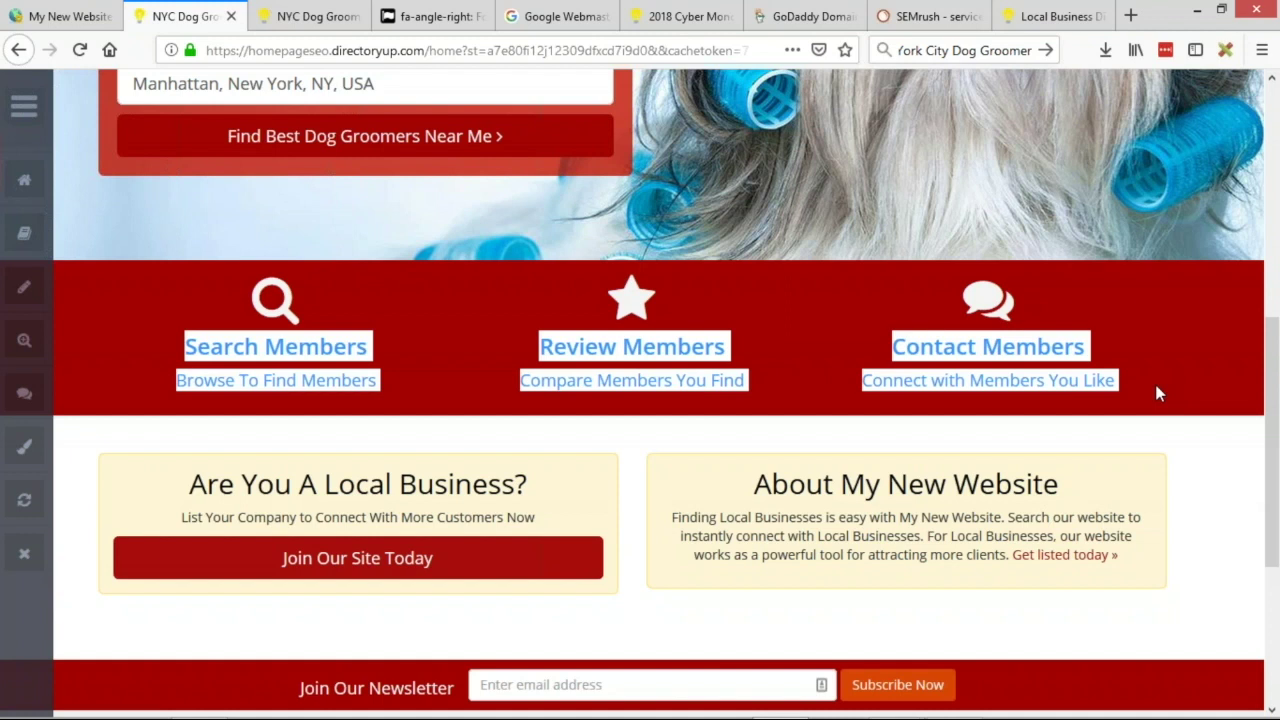
left_click(851, 266)
scroll(851, 266, "up", 5)
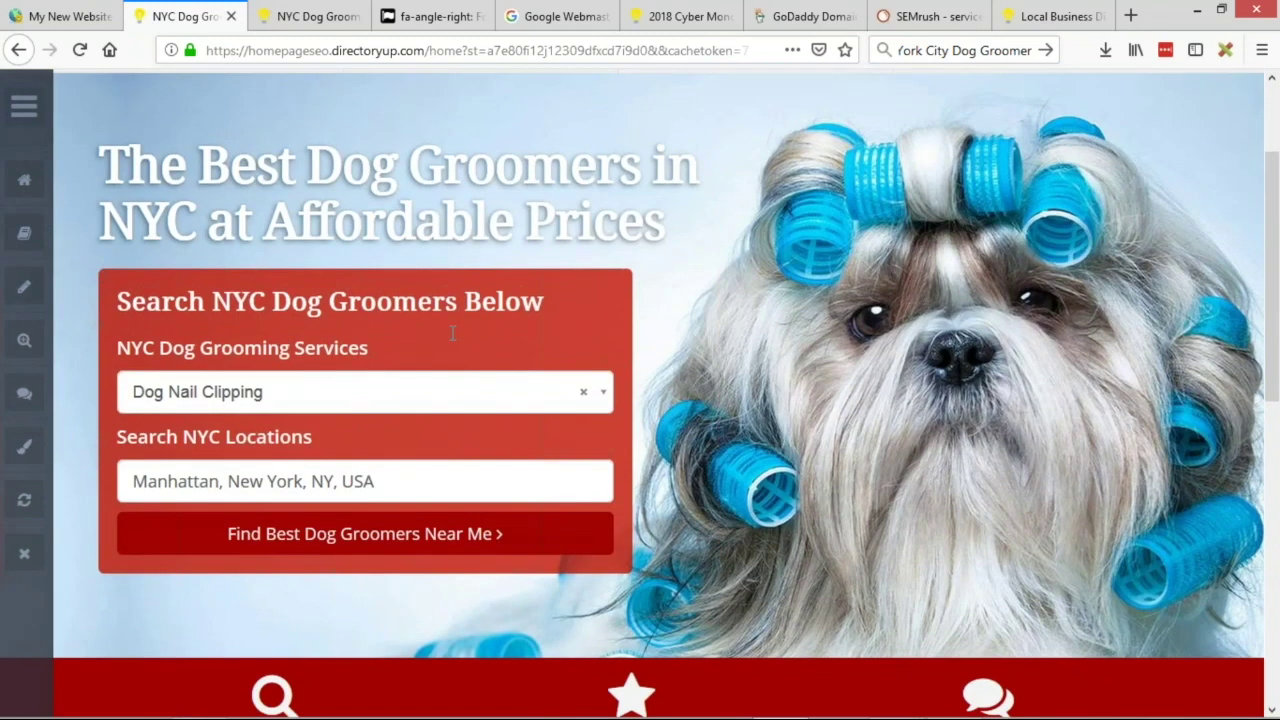
scroll(452, 333, "down", 6)
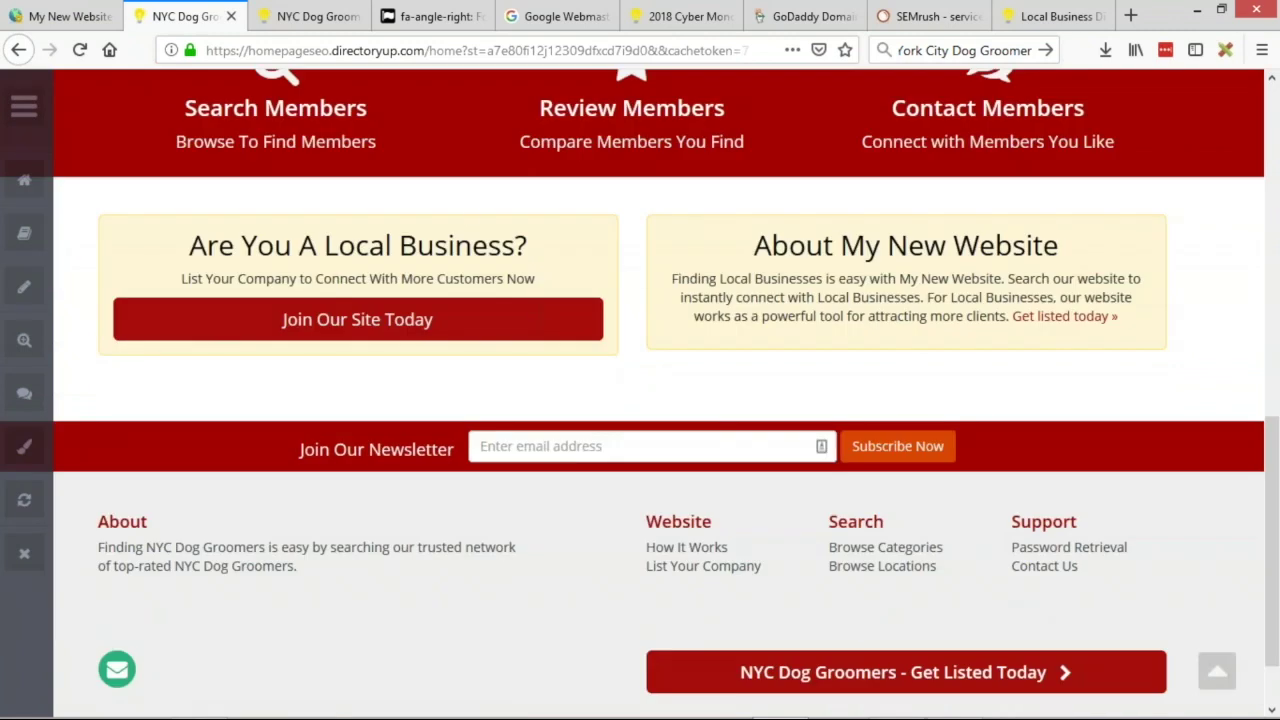
scroll(731, 374, "up", 3)
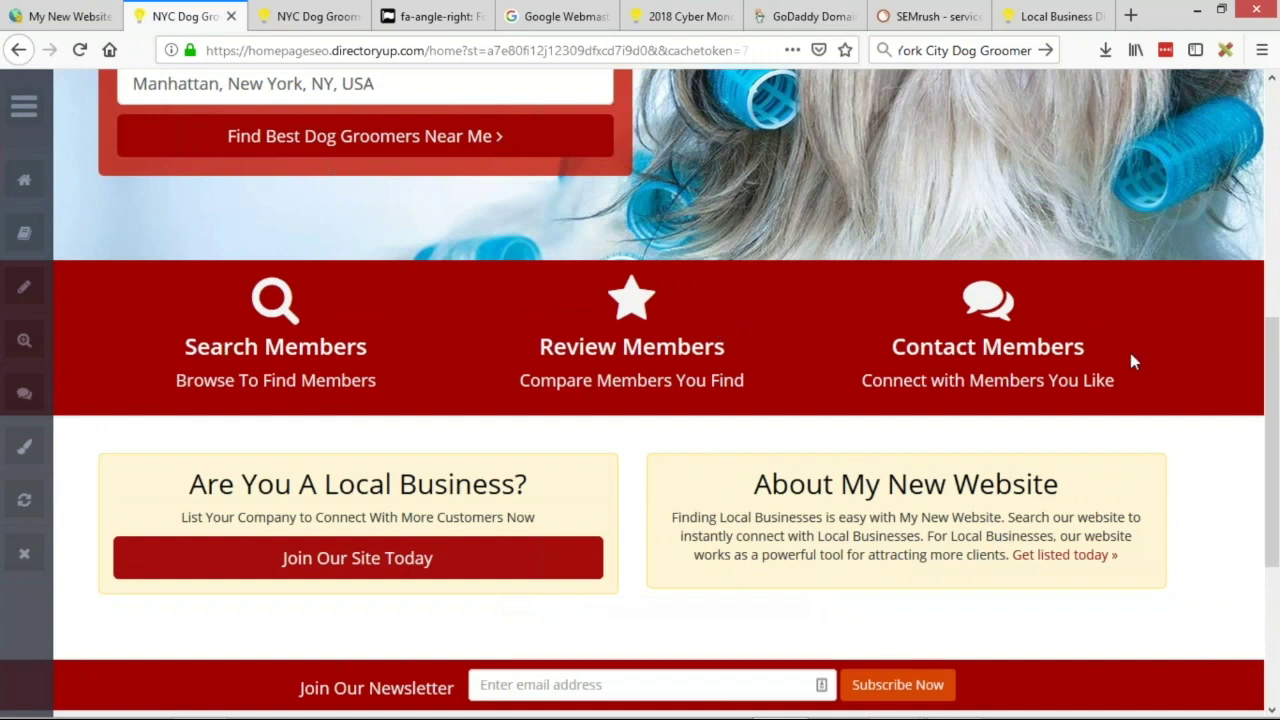
- Switch to the directory's admin site and replace "Members" with "Dog" in the first homepage divider title
left_click(58, 12)
left_click(398, 302)
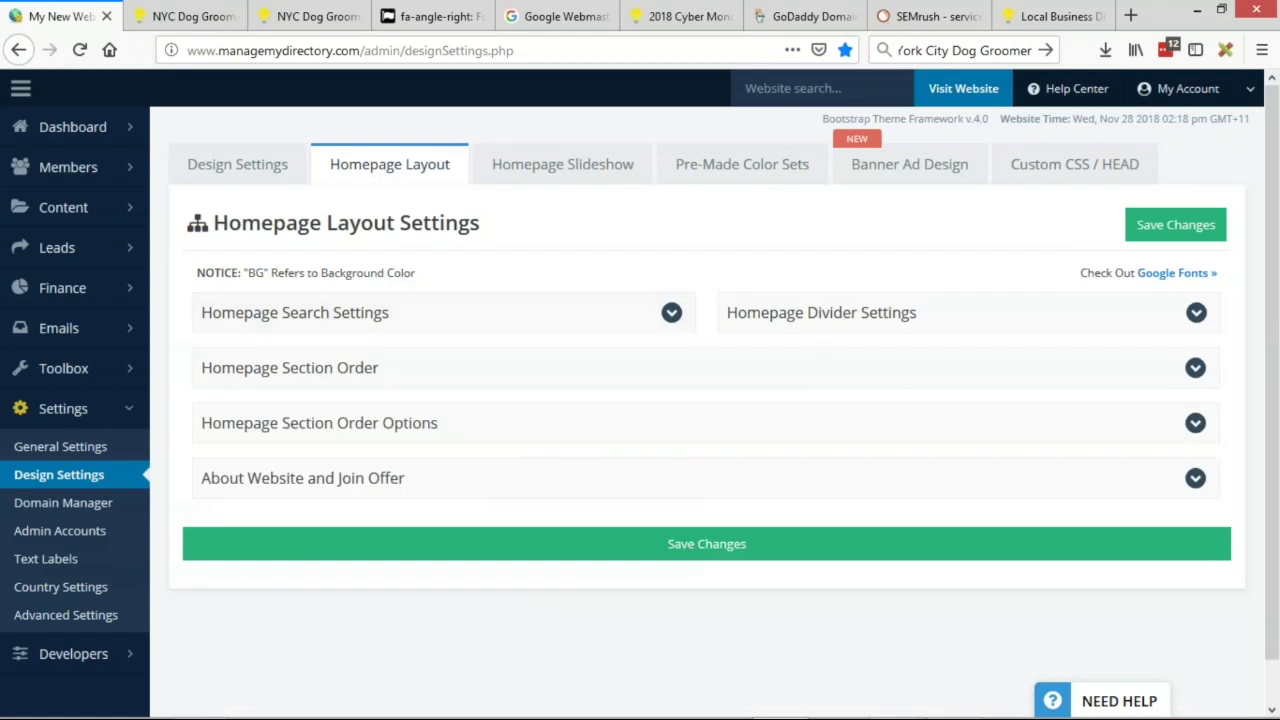
left_click(788, 322)
double_click(815, 457)
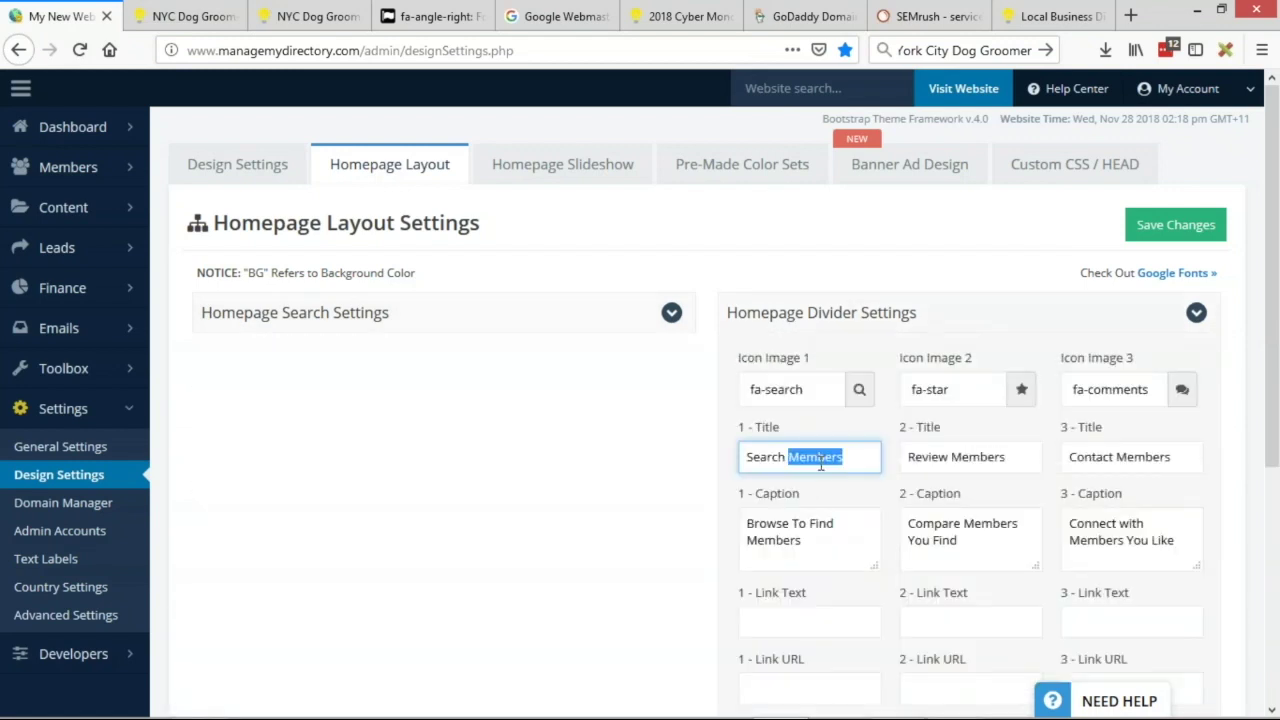
type("Dog")
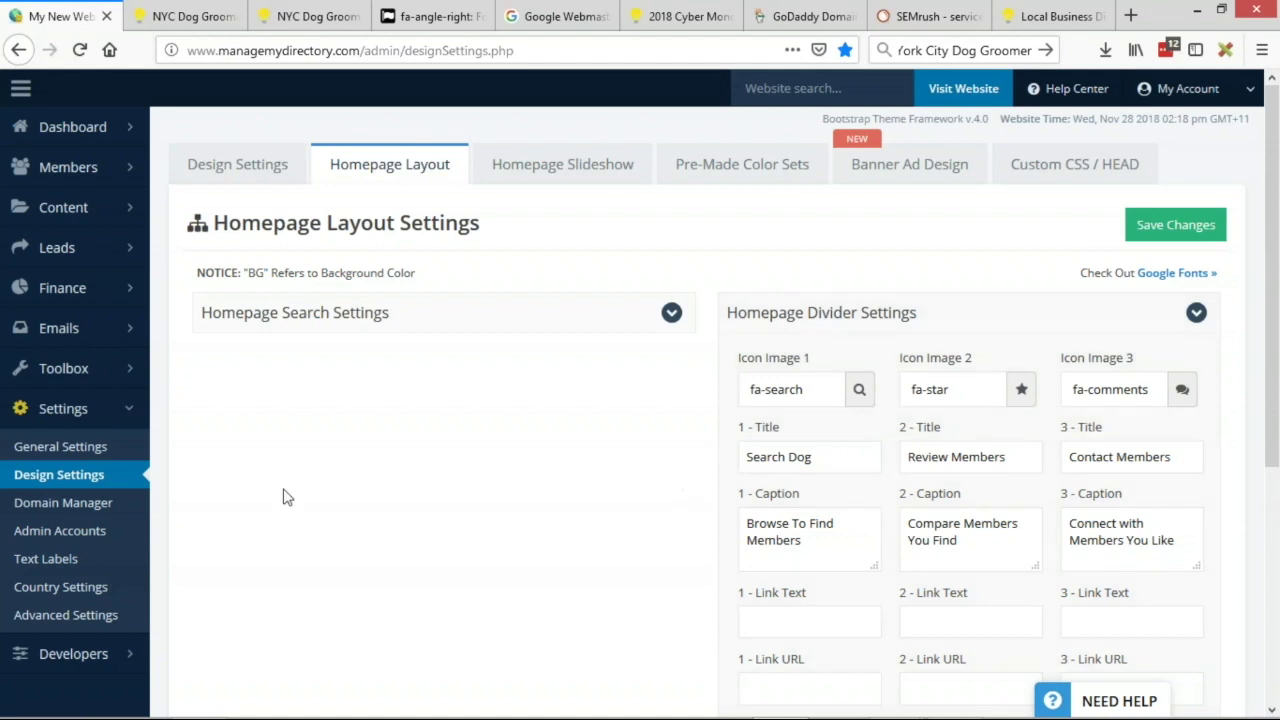
- Reload the homepage layout settings from the general settings and set the first divider title to "Search Dog Groomers"
left_click(100, 470)
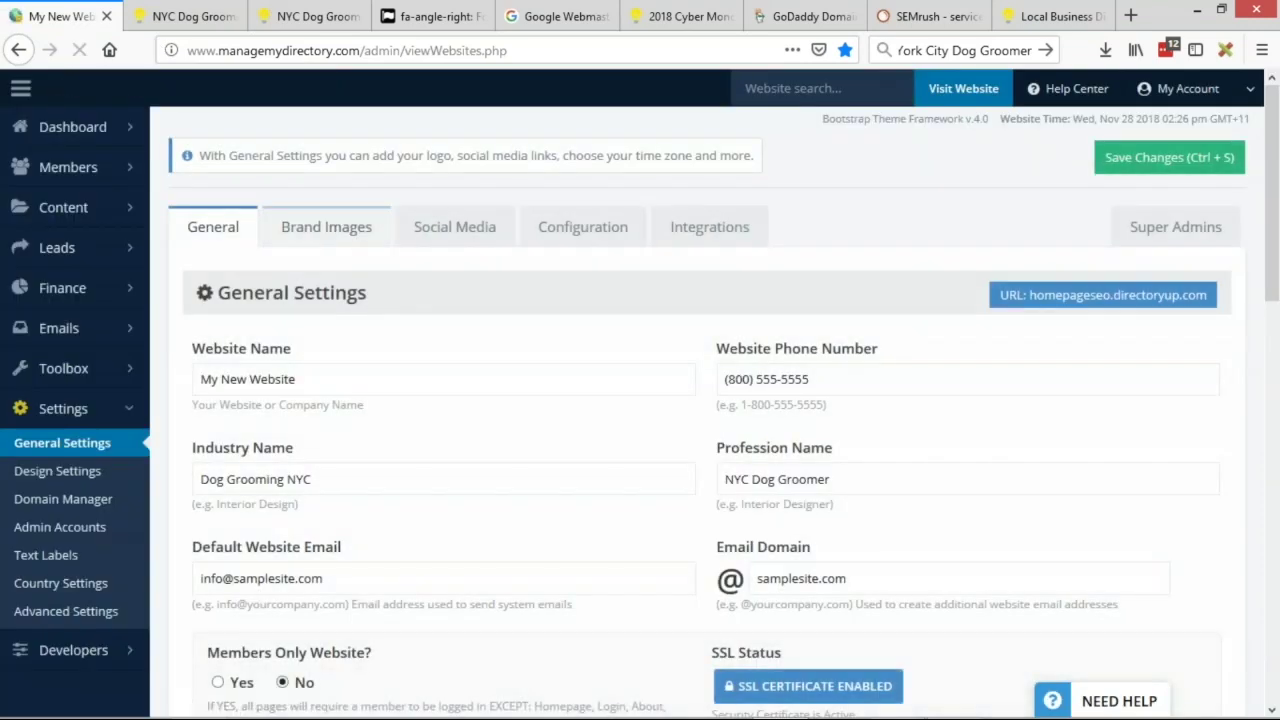
left_click(64, 484)
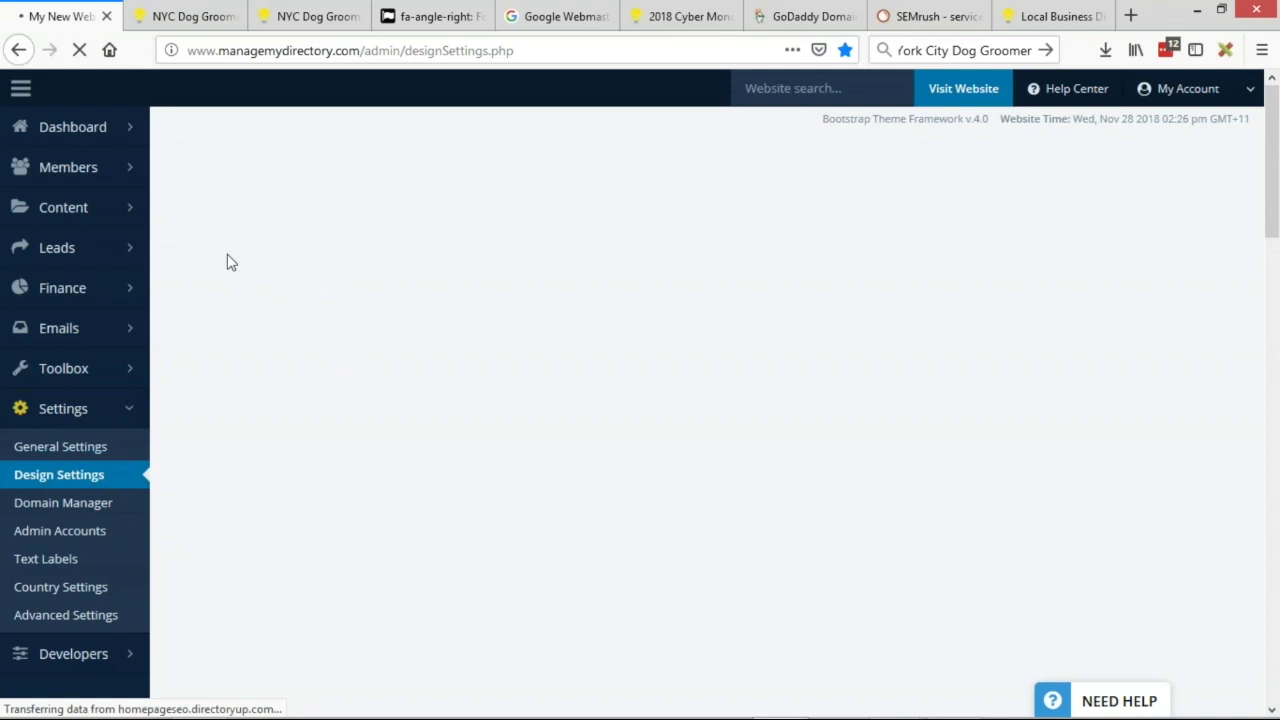
left_click(418, 168)
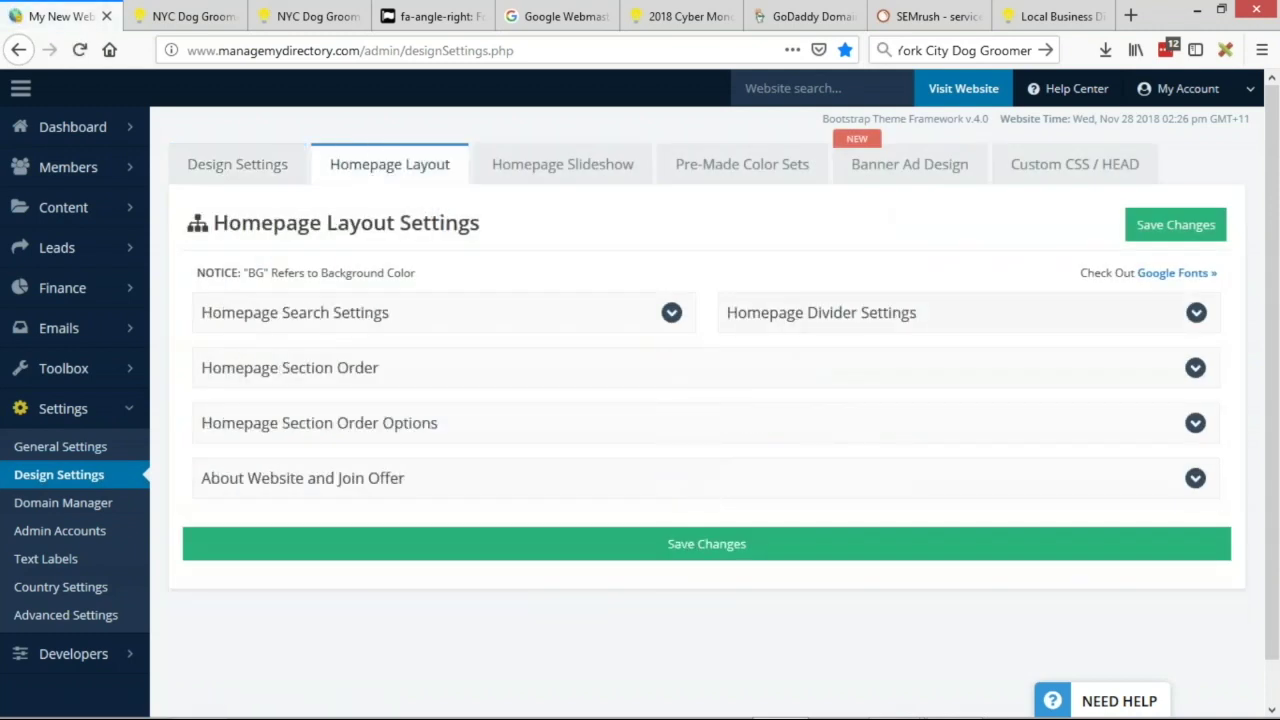
left_click(826, 326)
scroll(826, 330, "down", 3)
left_click(829, 297)
type("Groomers")
- Replace the second homepage divider title with "Dog Groomer Services"
double_click(955, 295)
left_click(955, 295)
double_click(957, 292)
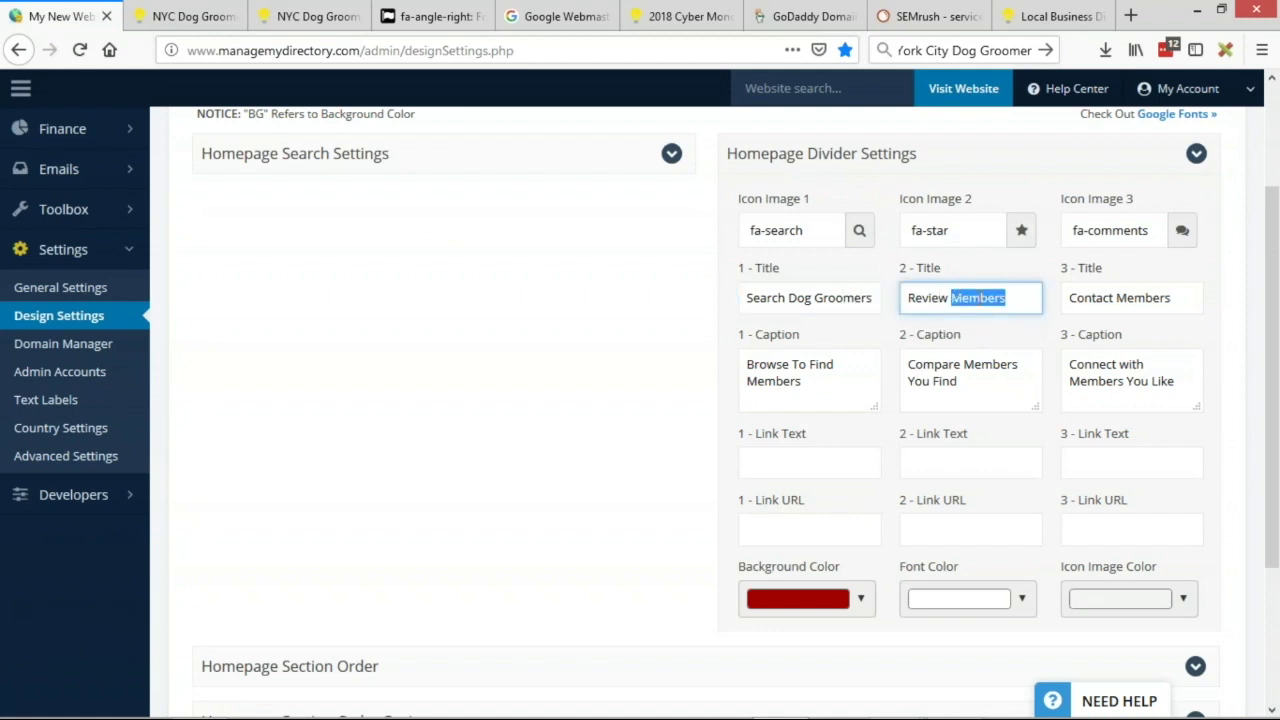
triple_click(986, 300)
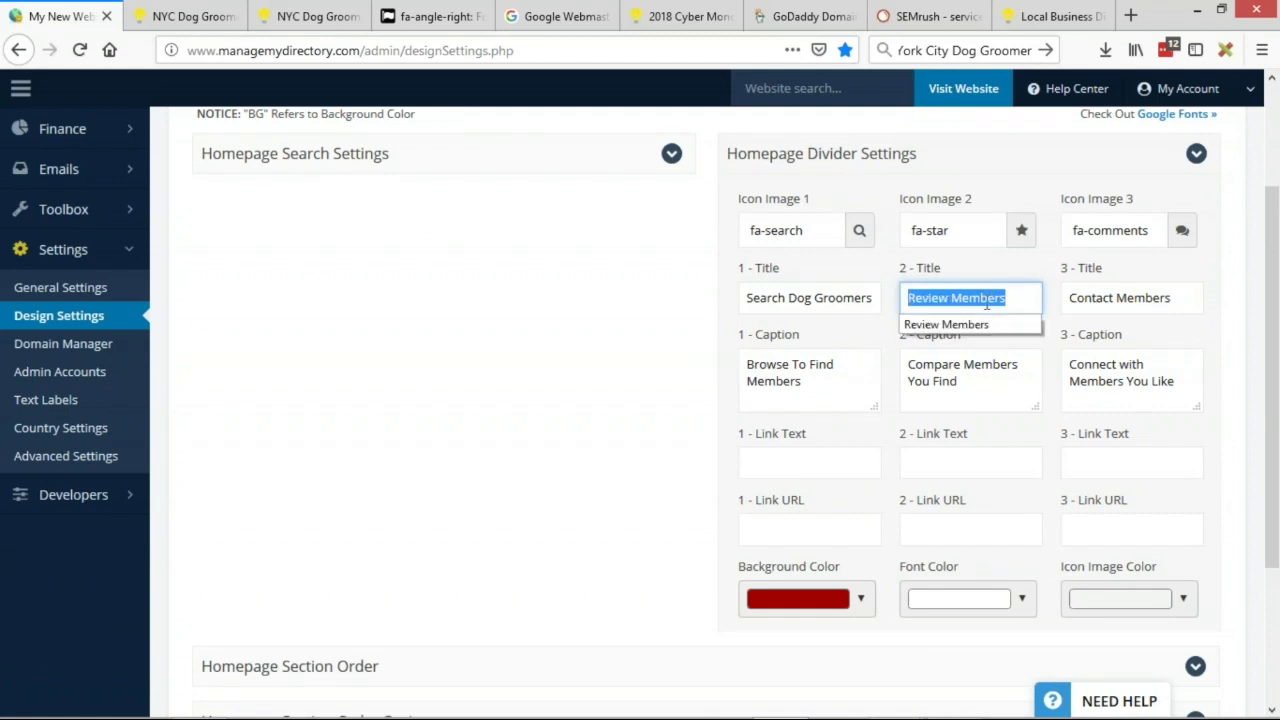
type("Dog Groomer Services")
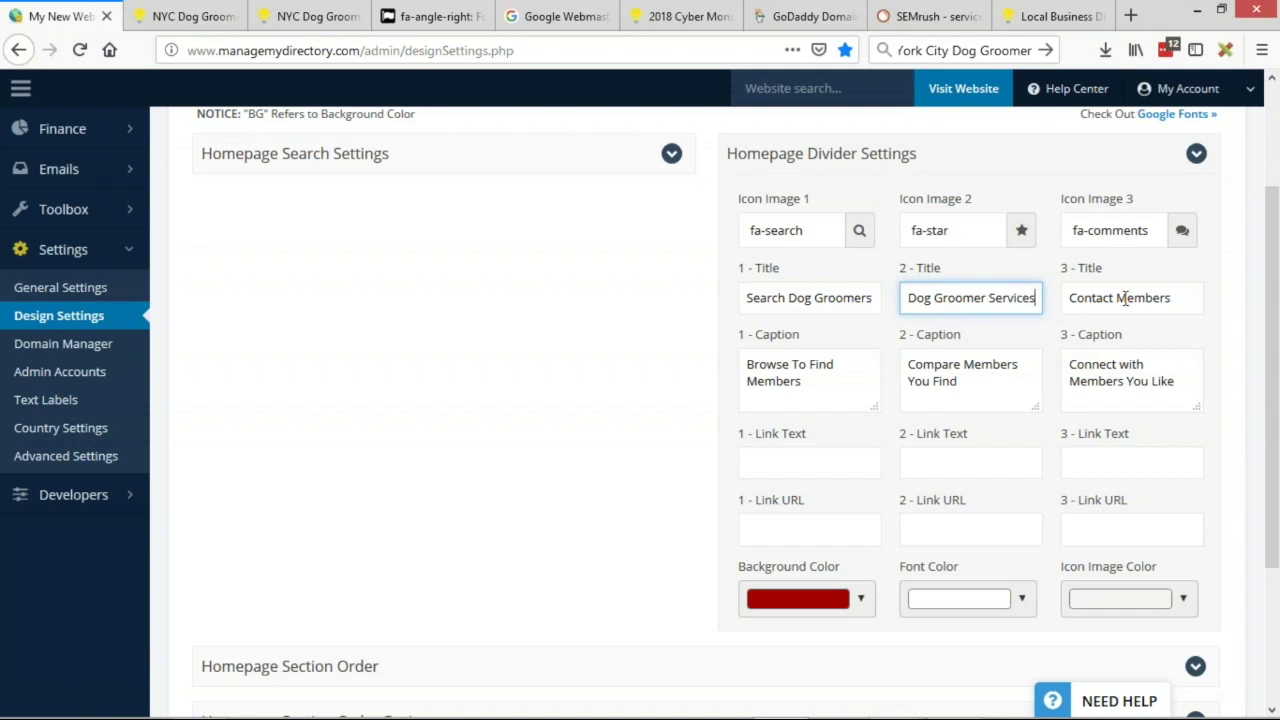
- Try "List Your Grooming" as the third homepage divider title
key("Tab")
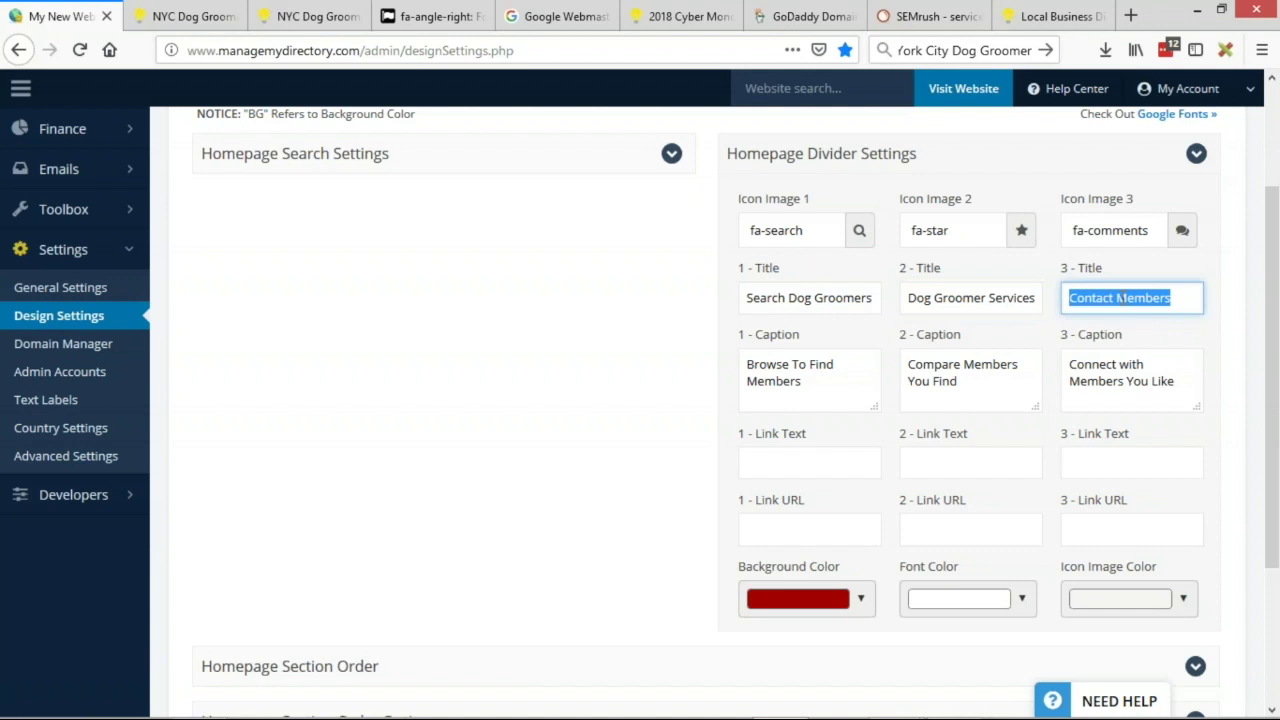
type("lis")
key("BackSpace")
key("BackSpace")
key("BackSpace")
type("List Your")
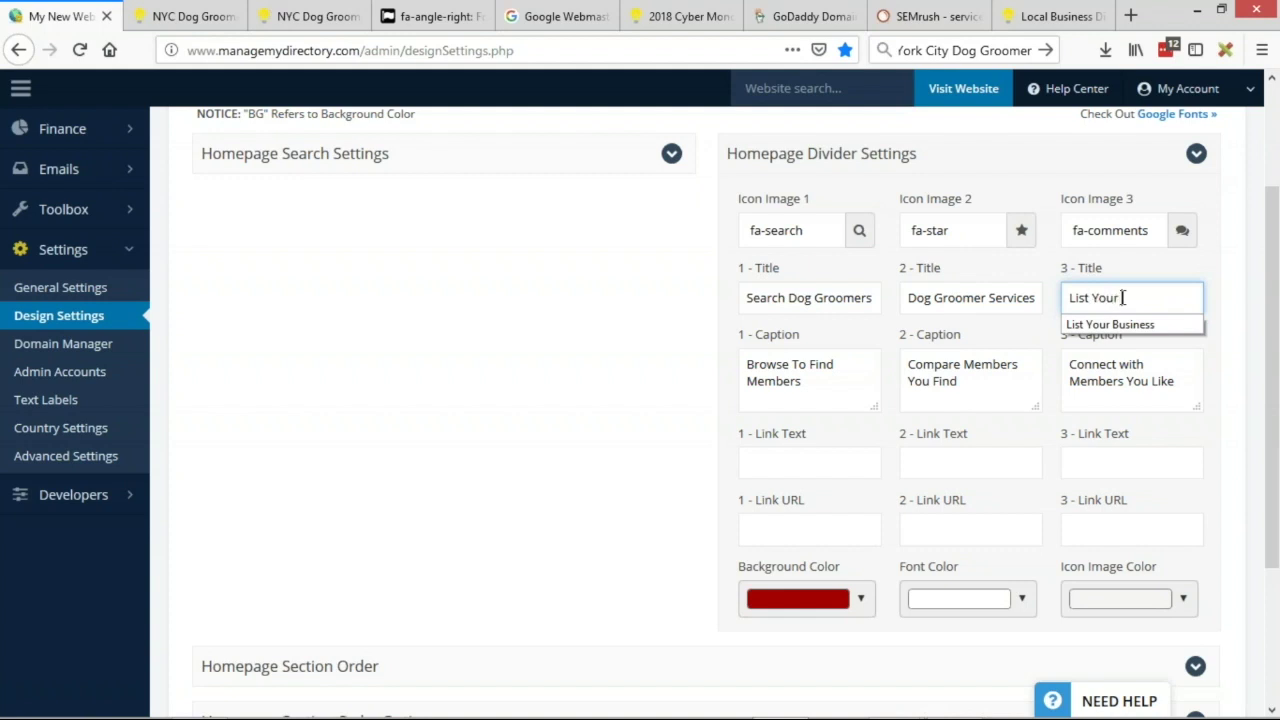
type(" Grooming")
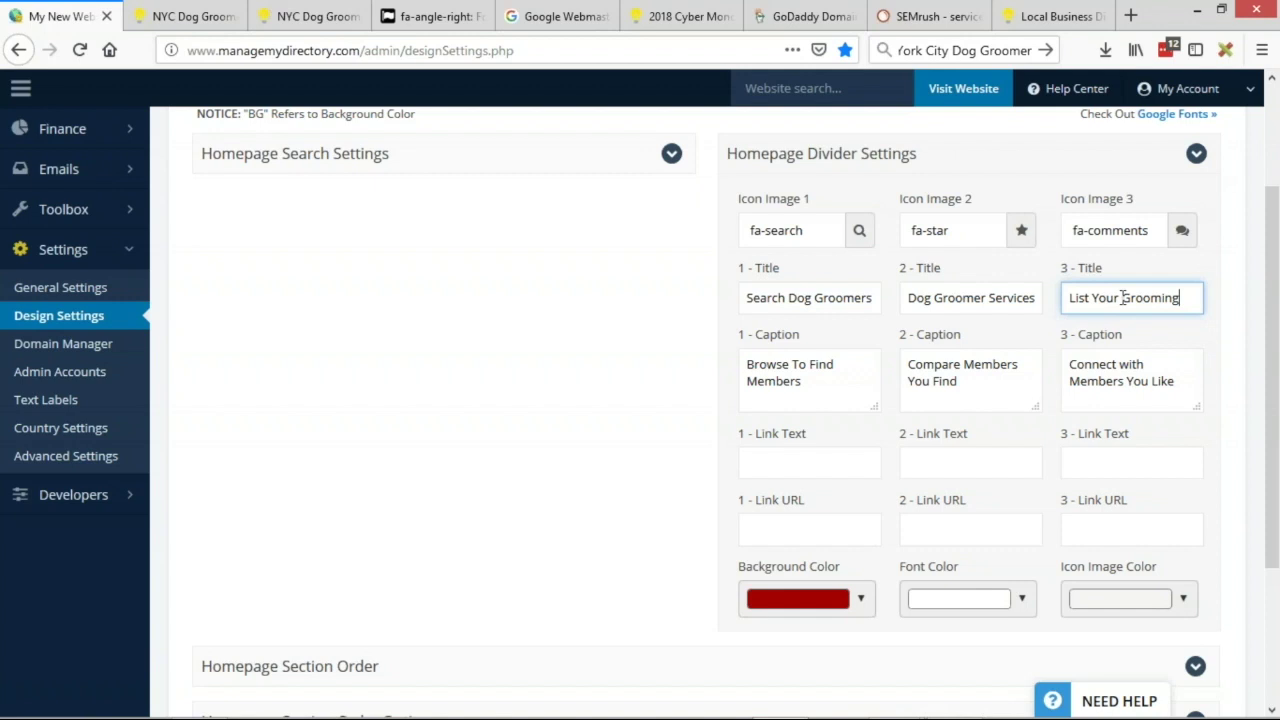
- Set the third homepage divider title to "List Your Services" and review the three titles
triple_click(1123, 297)
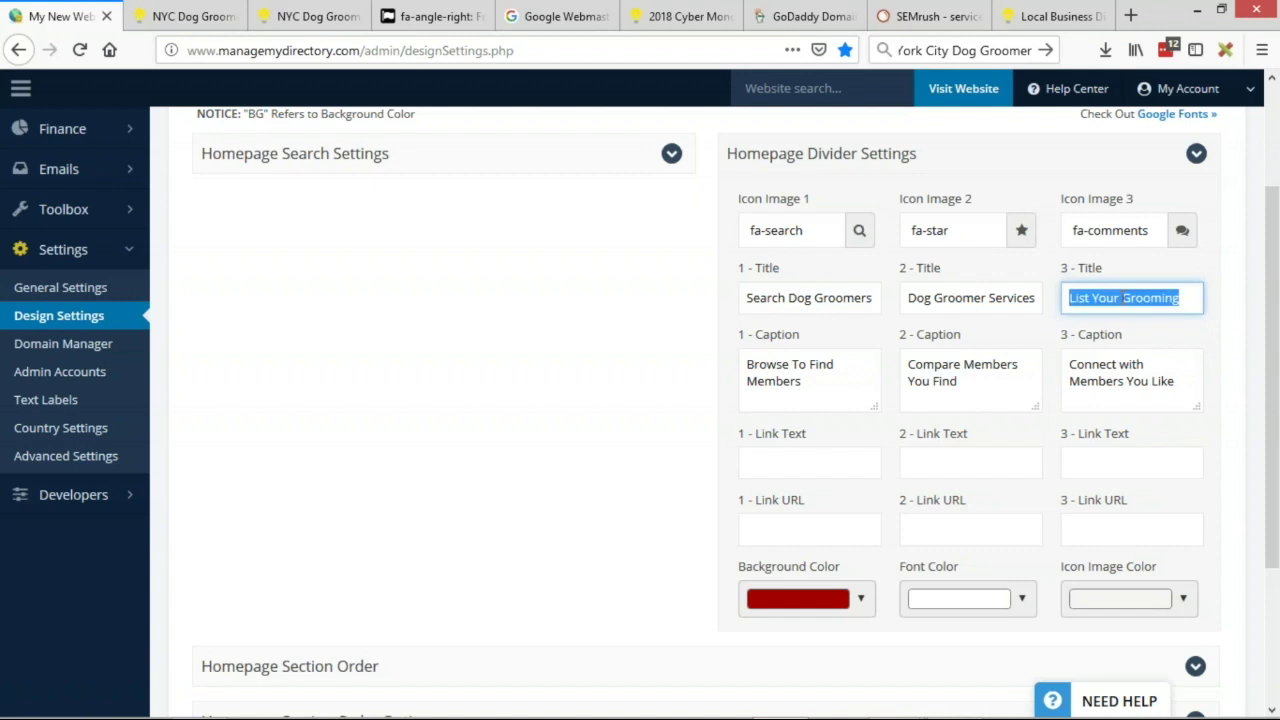
type("JList YOur")
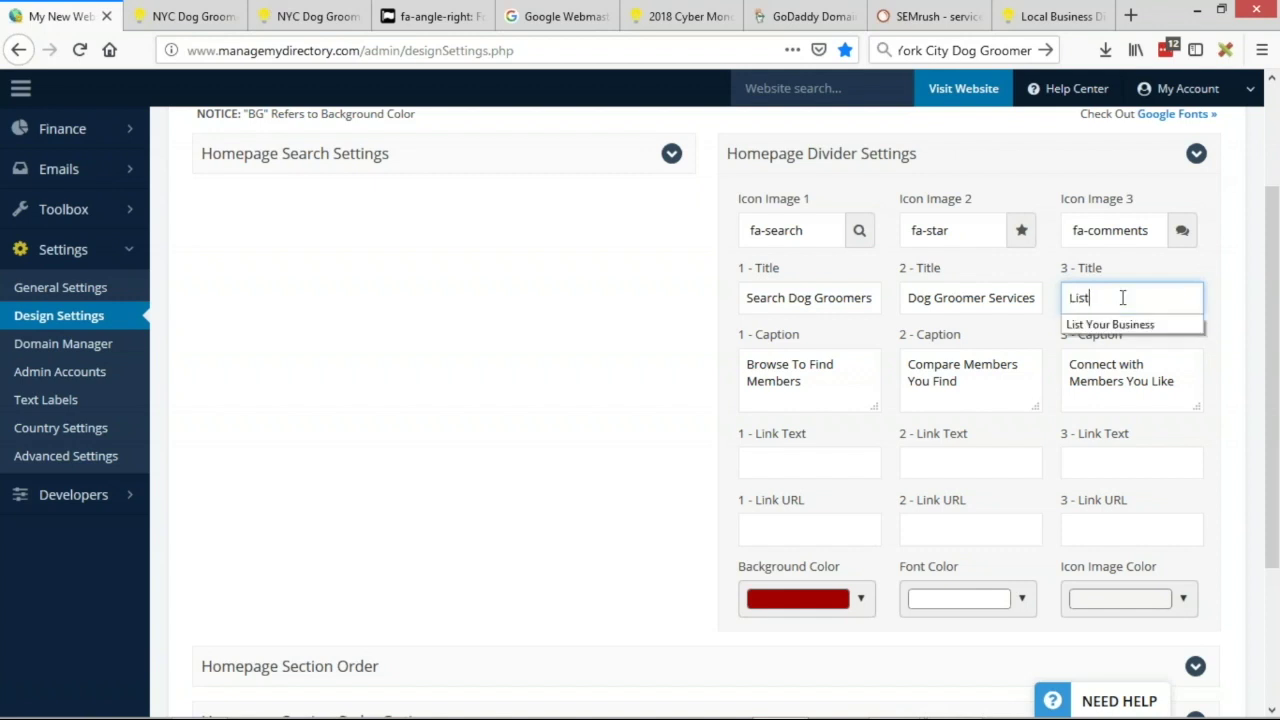
key("BackSpace")
key("BackSpace")
type("our Beevices")
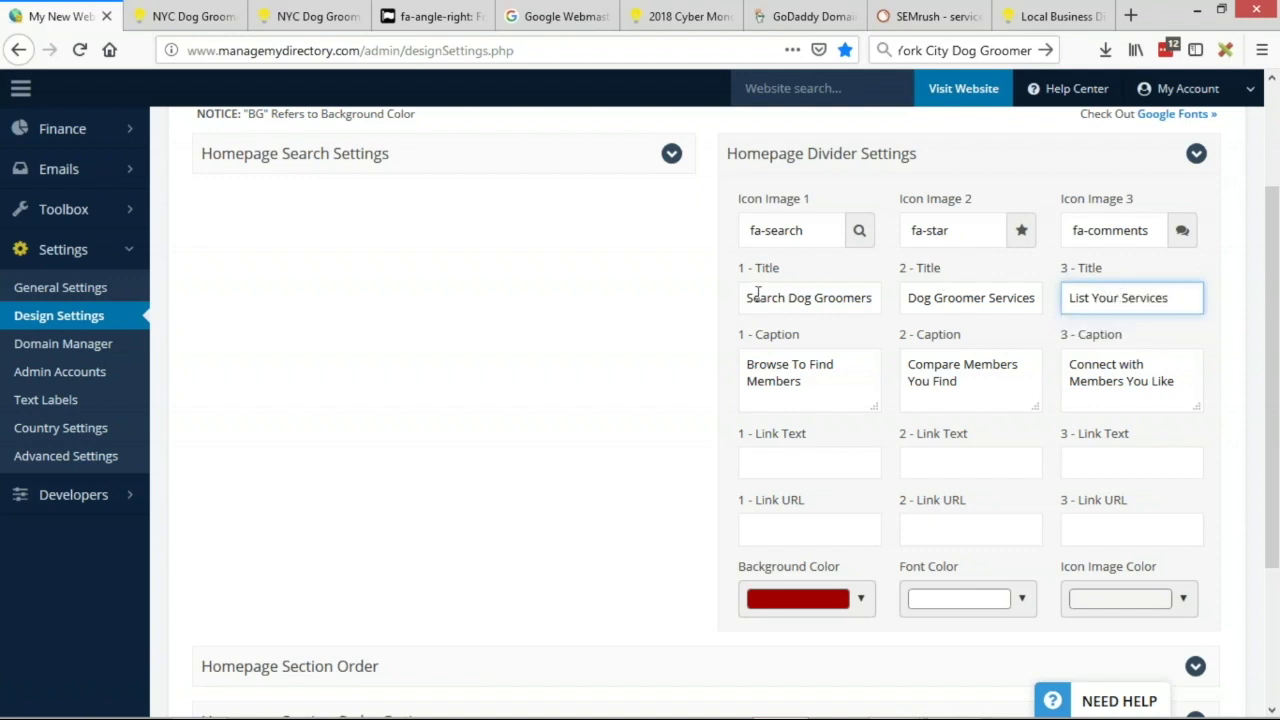
left_click_drag(753, 297, 823, 297)
left_click_drag(916, 297, 1141, 295)
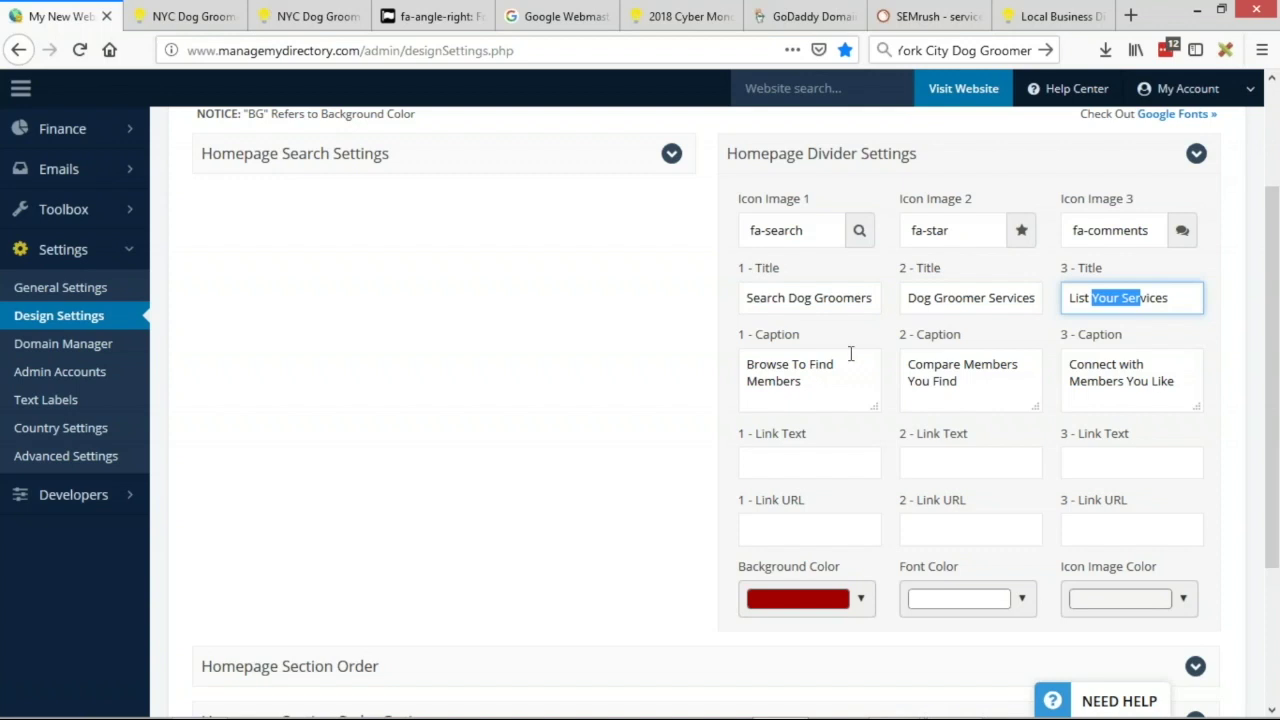
- Replace the third homepage divider caption with "Add Your NYC Dog Grooming Services"
left_click(1084, 297)
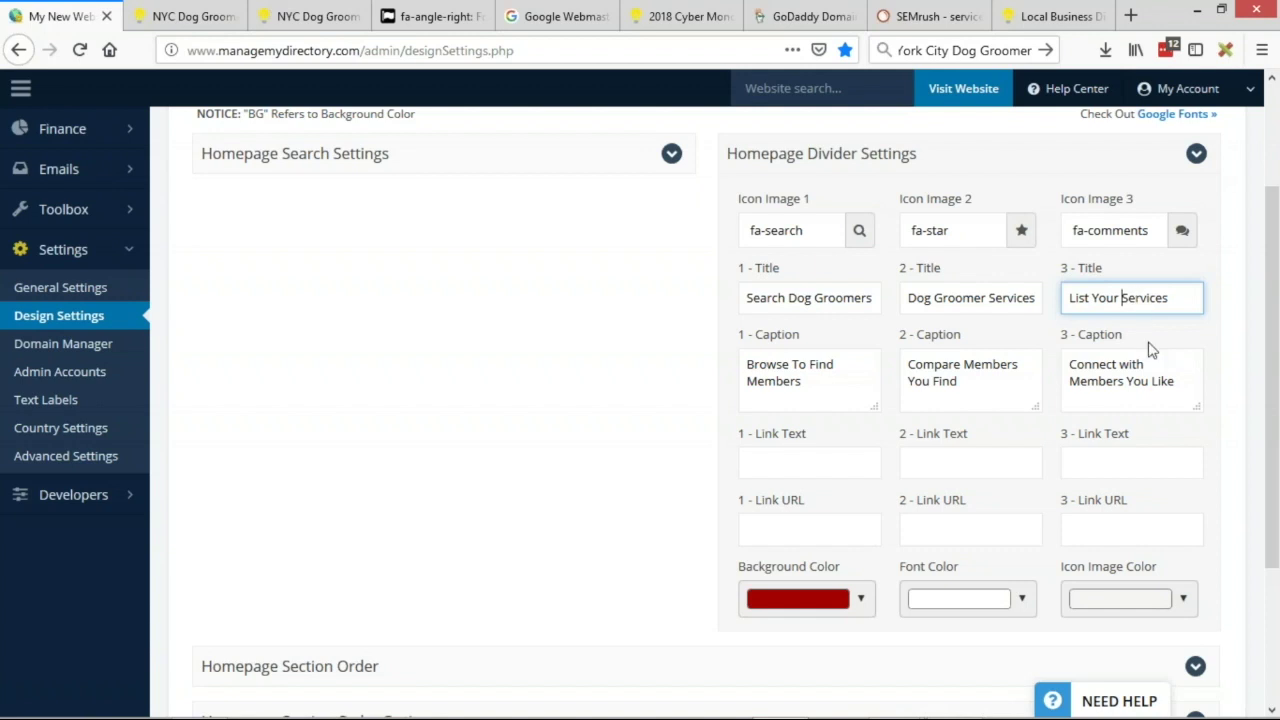
left_click(1118, 381)
key("ctrl+a")
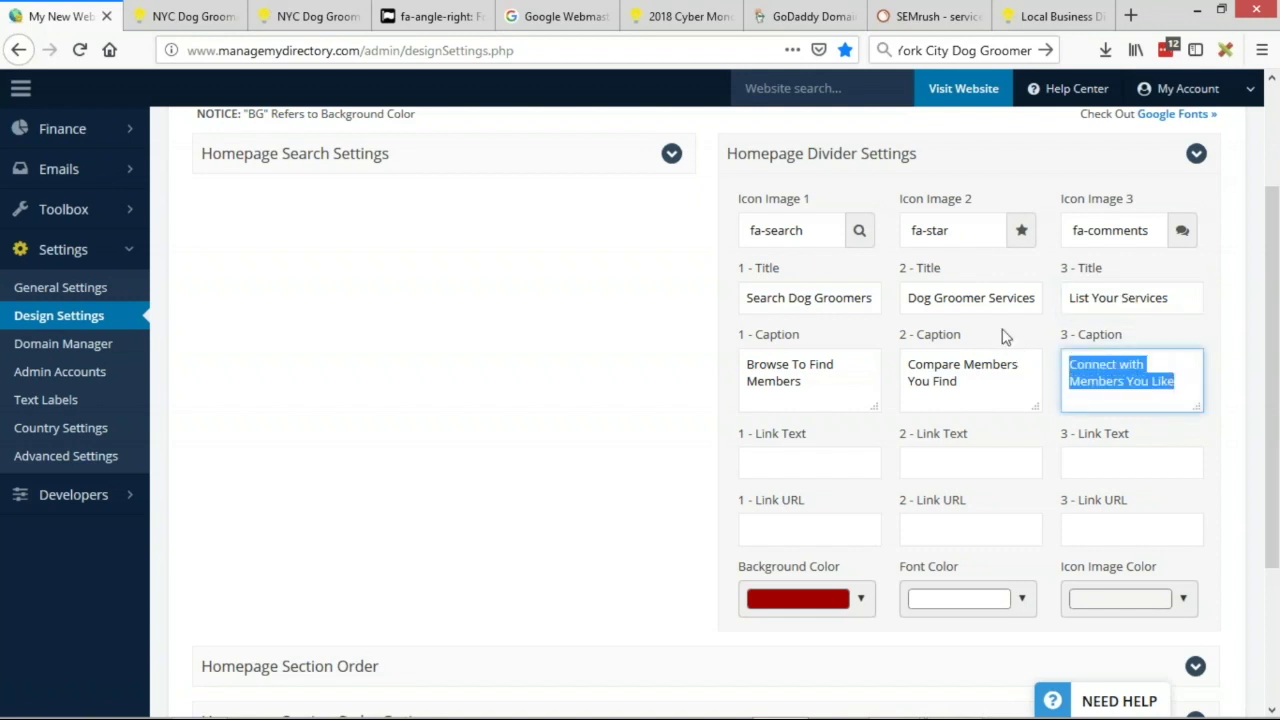
type("Add You")
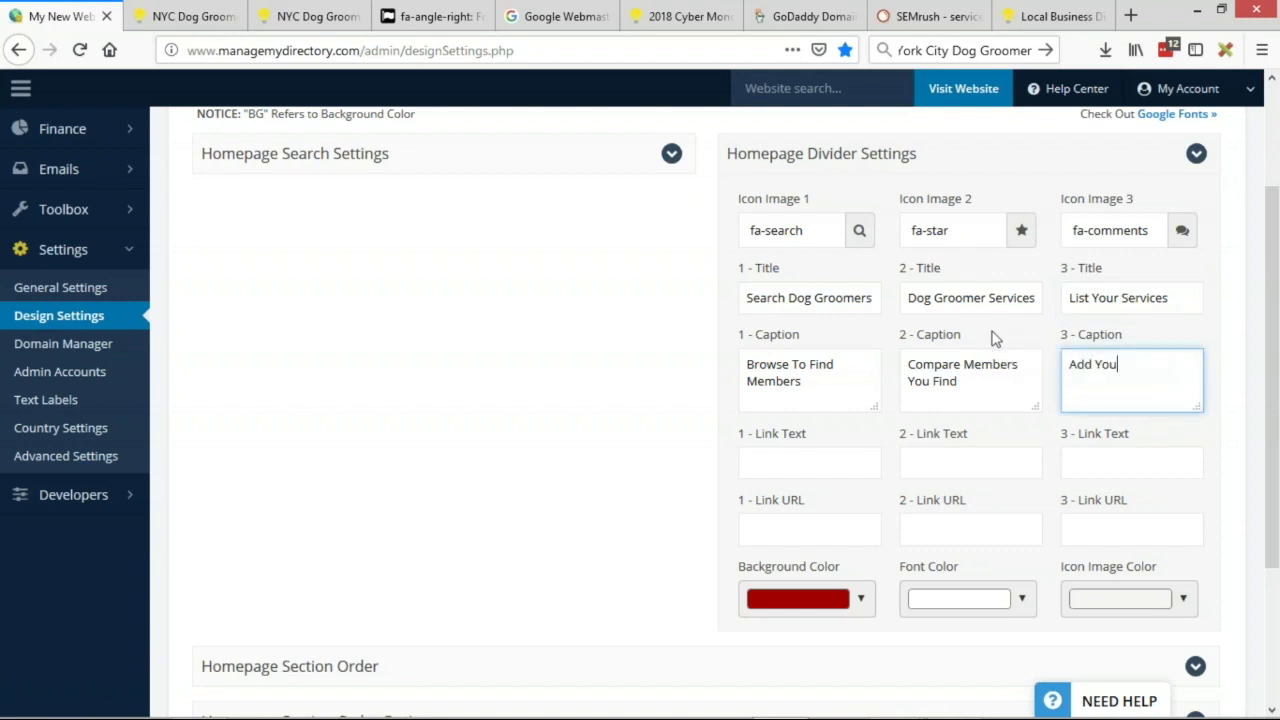
type("r Dog Grooming Services")
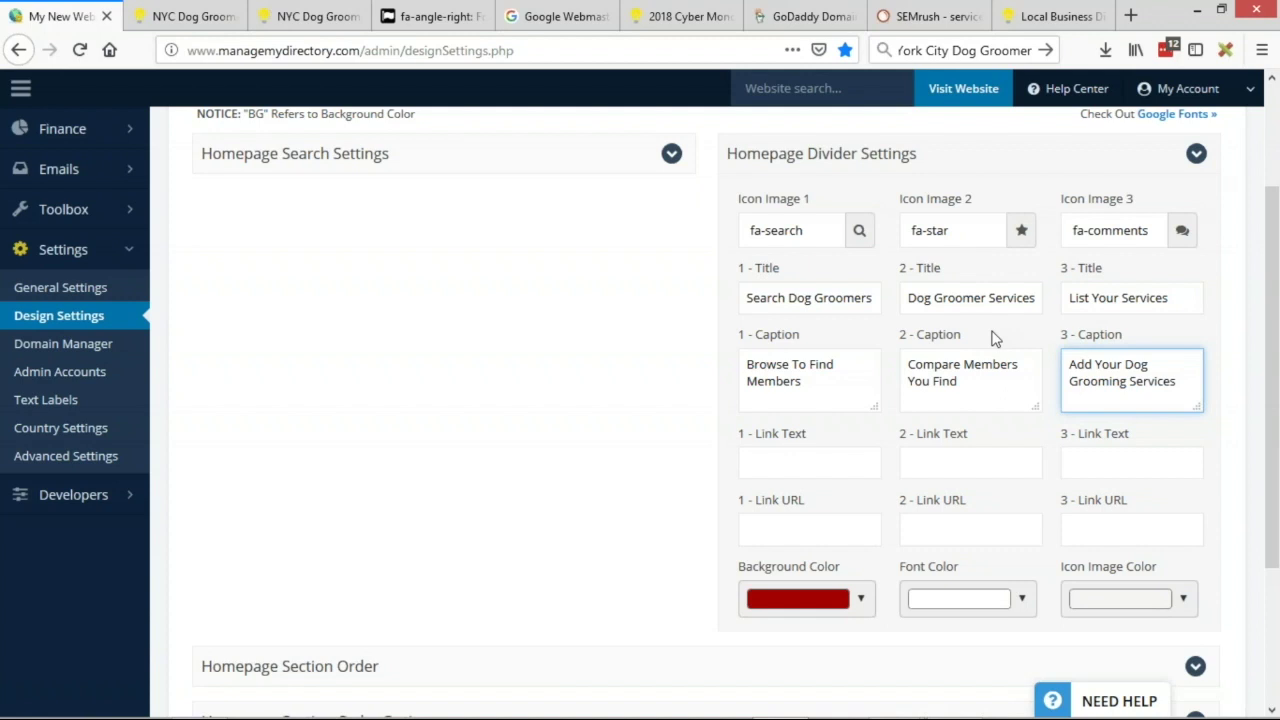
type("NYC")
- Try "Search NYC Dog Grooming Services" as the second homepage divider caption
left_click_drag(972, 382, 910, 362)
type("S")
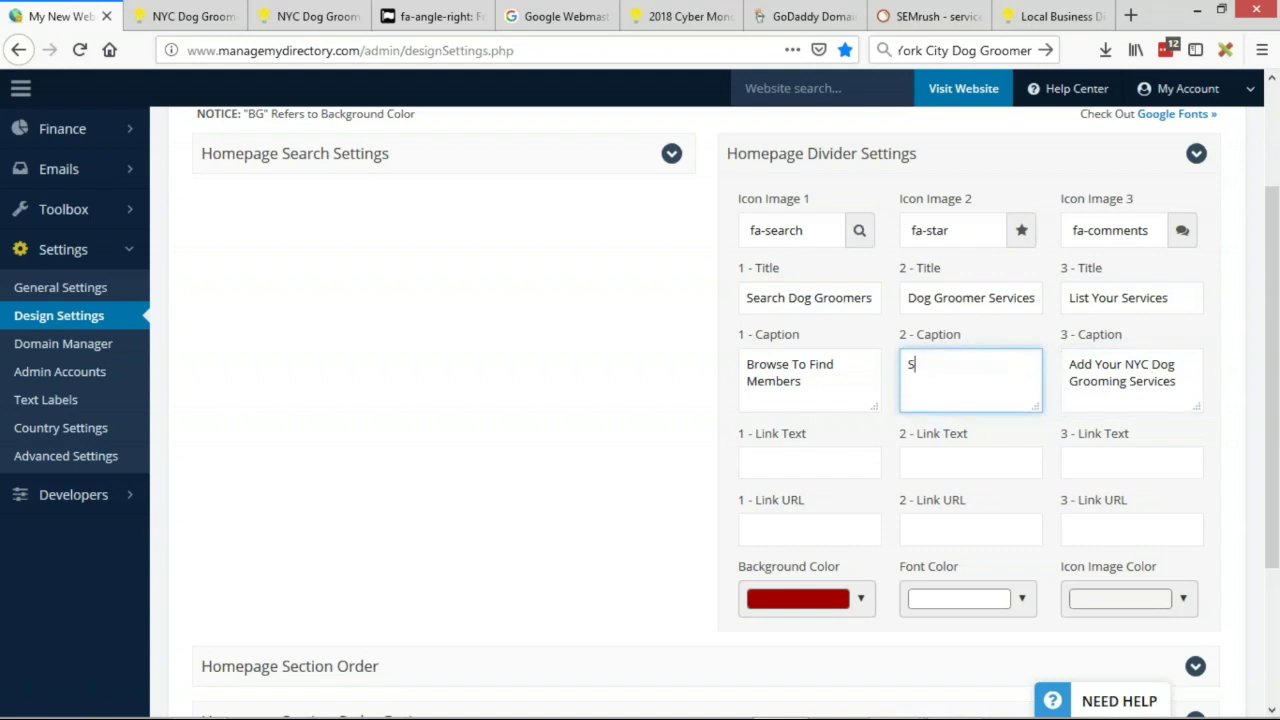
type("earch NYC Dog Grooming Services")
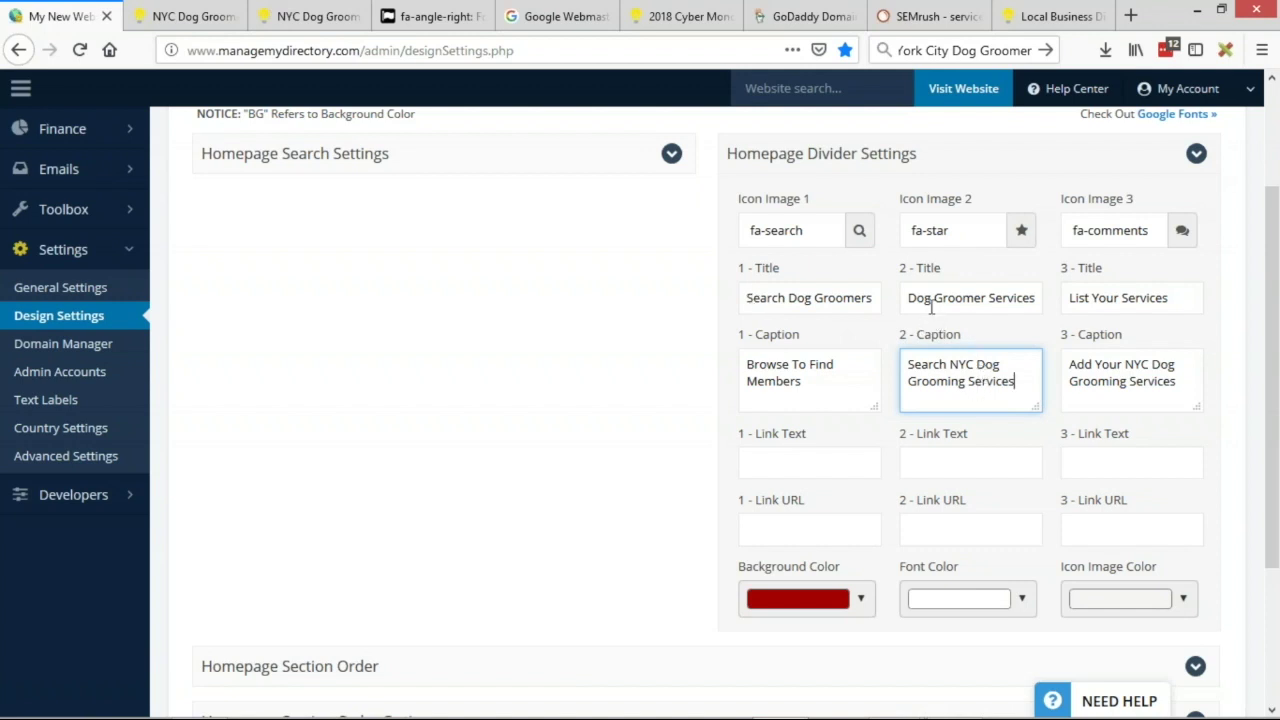
- Set the second homepage divider caption to "Dog Shampoo, Nail Clipping, Mobile Washes"
left_click_drag(1014, 381, 885, 358)
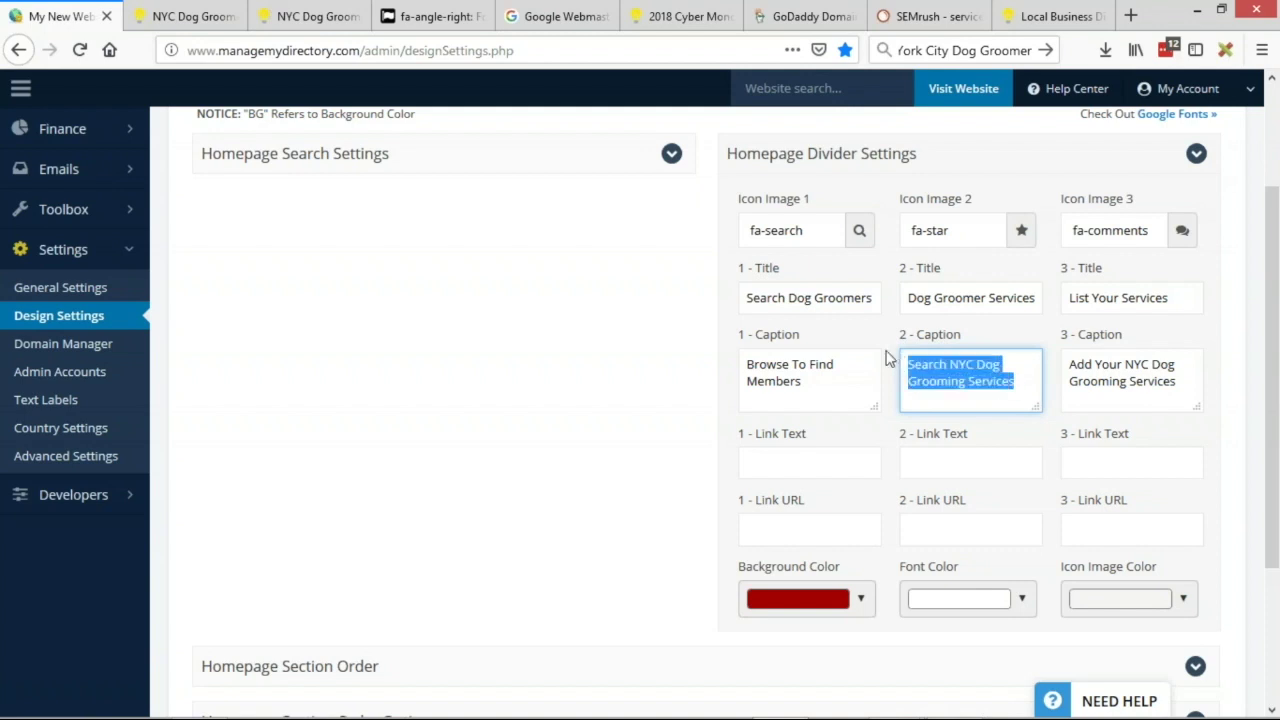
type("Dog Sham")
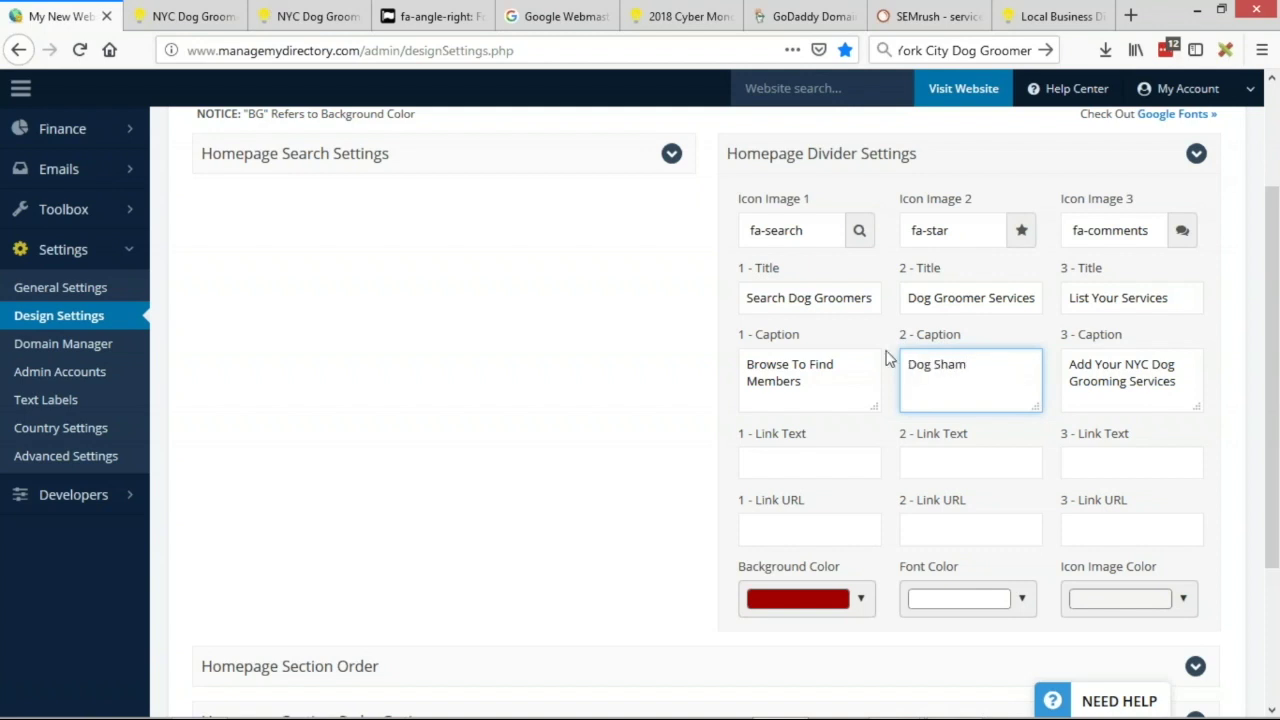
type("poo, Nail Clipping, Mobiles Washes")
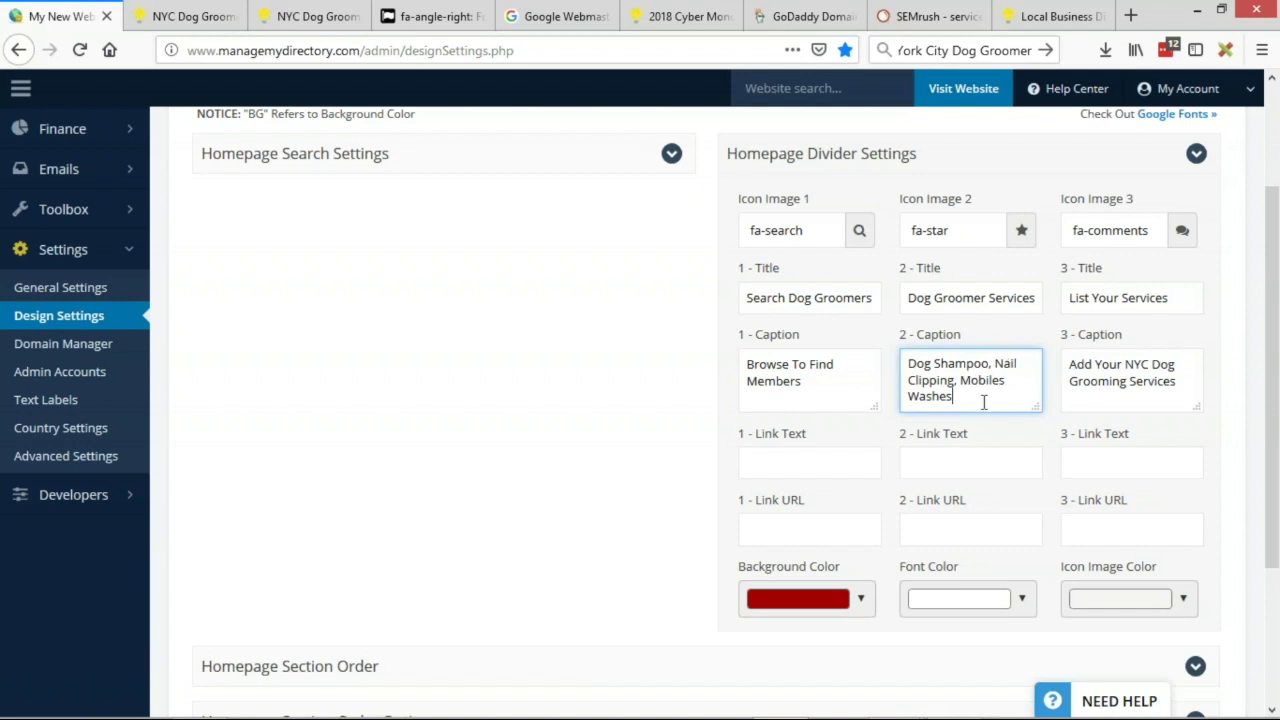
key("Left")
key("Left")
key("Left")
key("Left")
key("Left")
key("Left")
key("BackSpace")
key("BackSpace")
- Change the first divider title to "NYC Dog Groomers" and its caption to "Find & Compare NYC Dog Groomers Near You"
left_click_drag(813, 383, 731, 350)
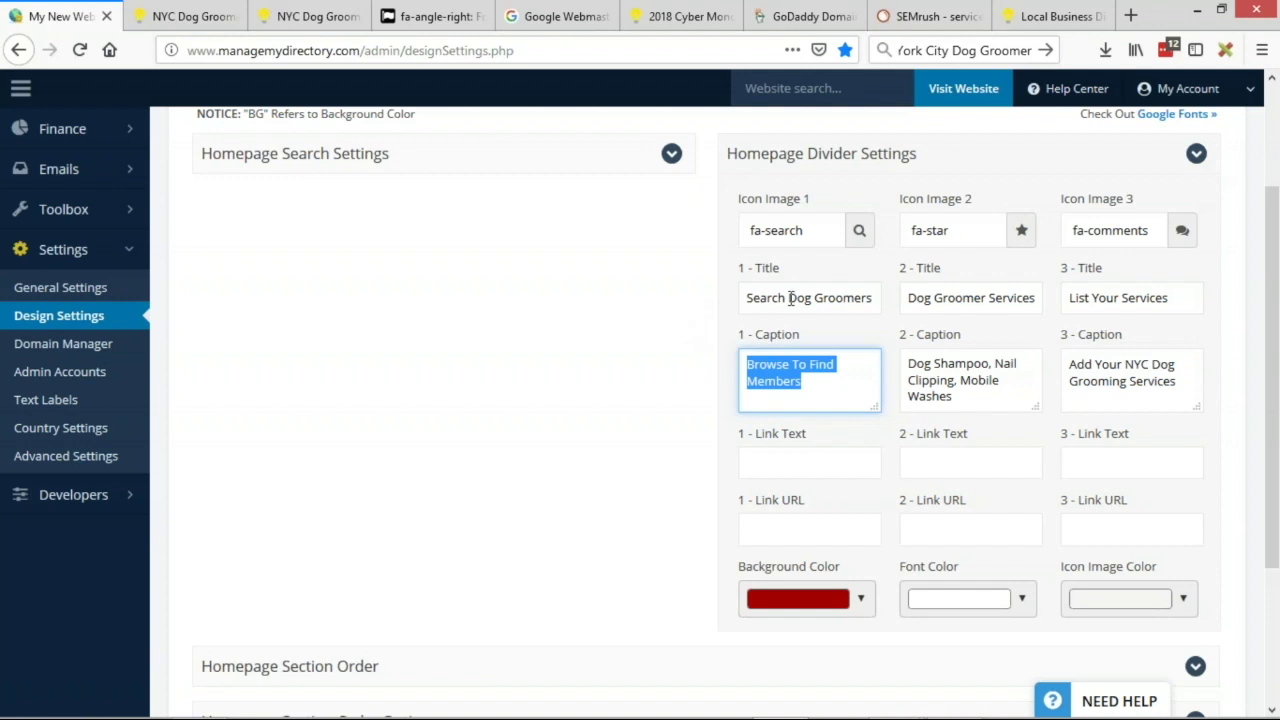
left_click_drag(790, 298, 752, 298)
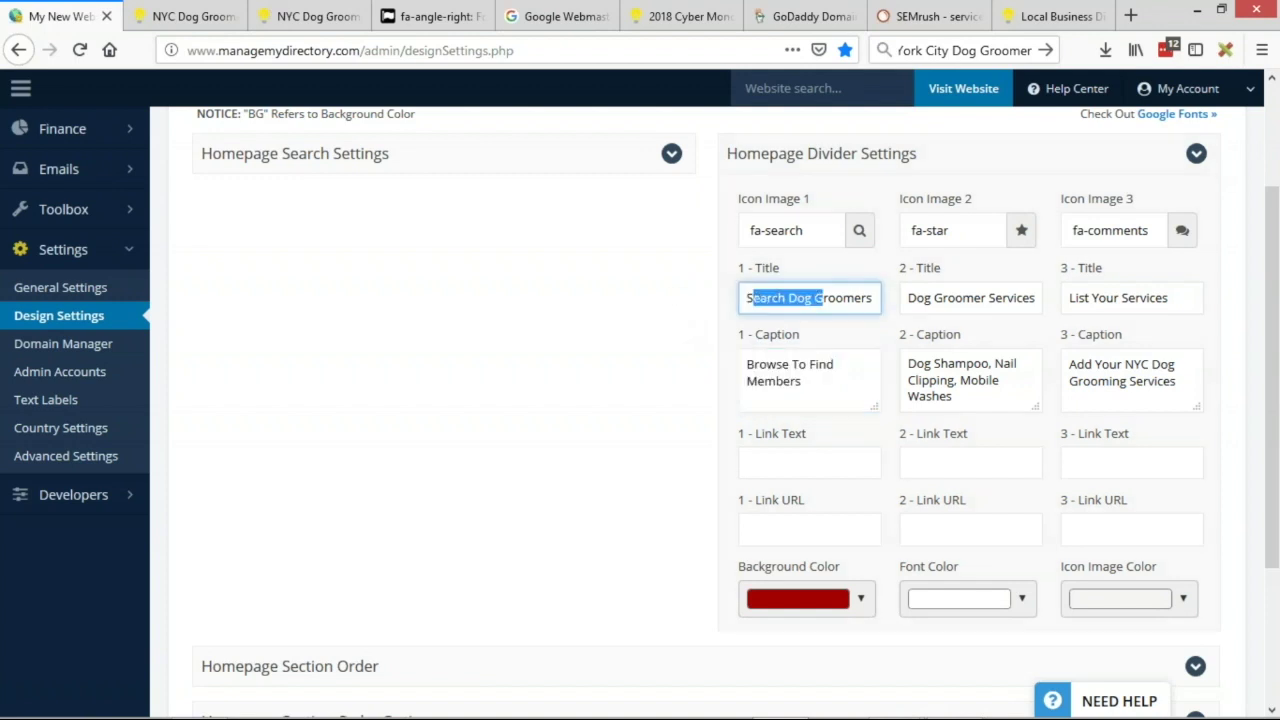
double_click(768, 300)
type("NYC")
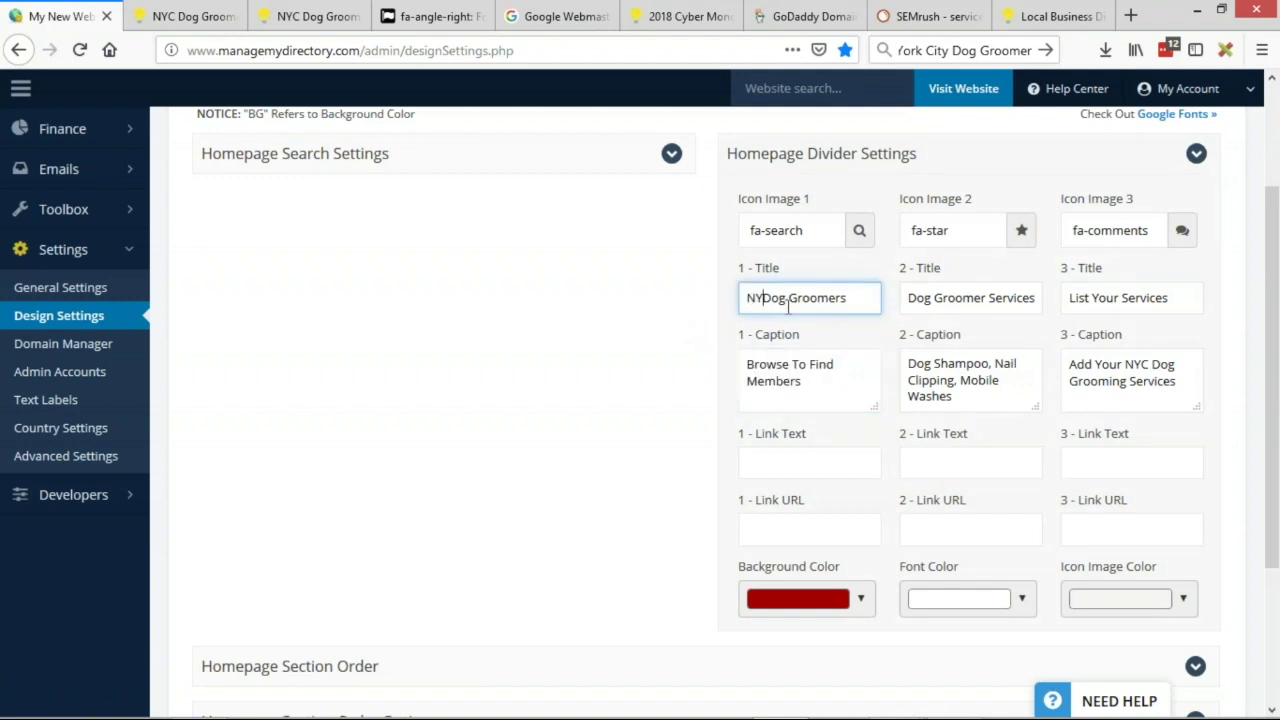
left_click_drag(810, 385, 711, 363)
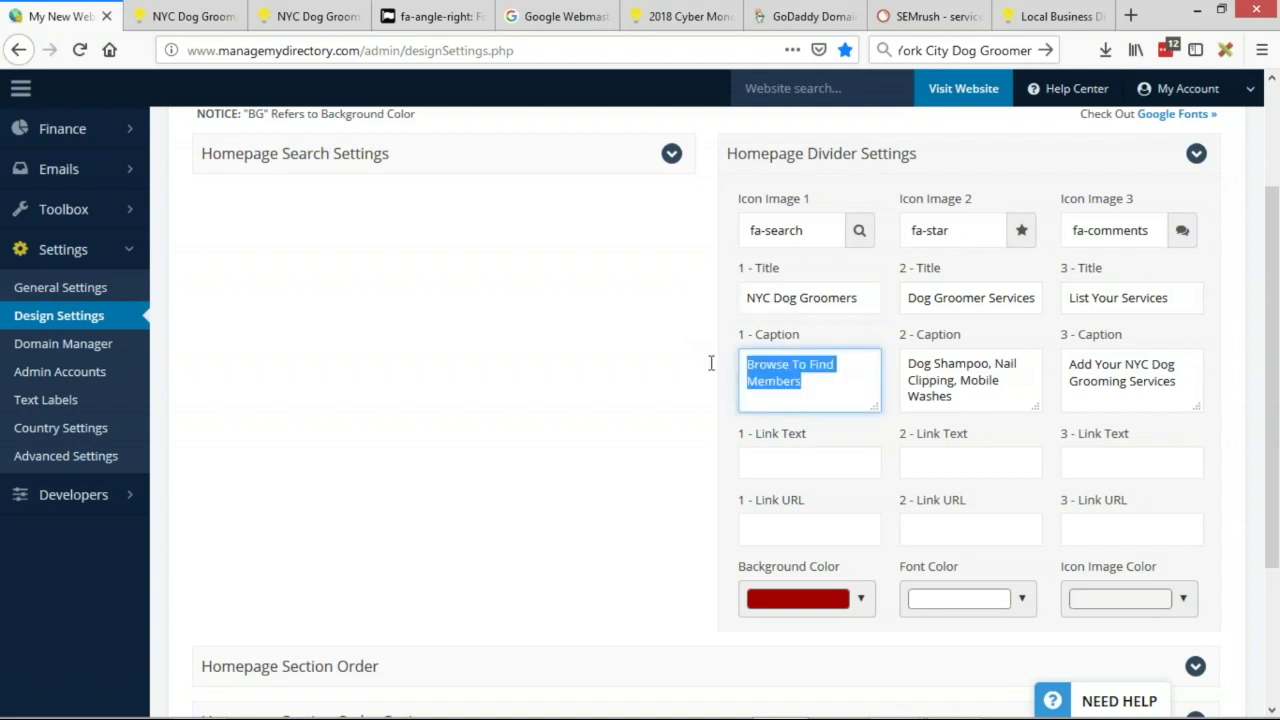
type("Find & Compare NYC Dog Groomers Near You")
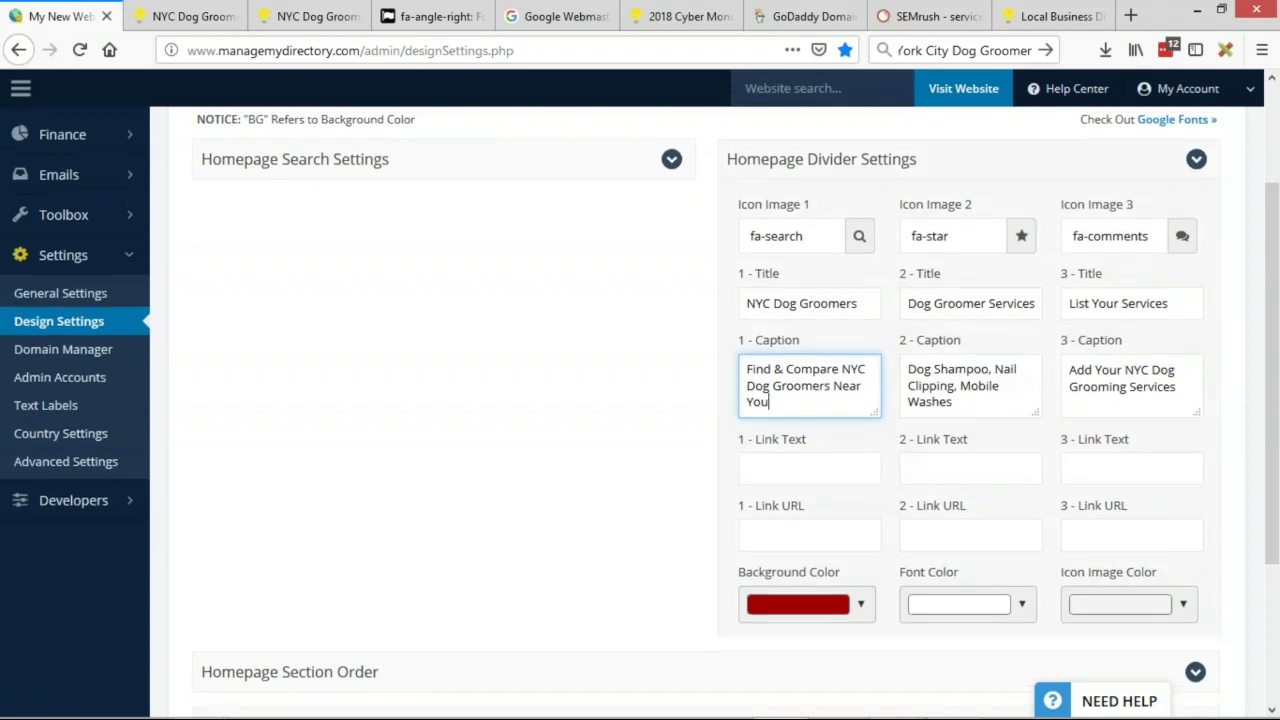
- Find the paw icon in the icon picker and assign fa-paw as the first divider icon
scroll(752, 370, "up", 2)
left_click(804, 312)
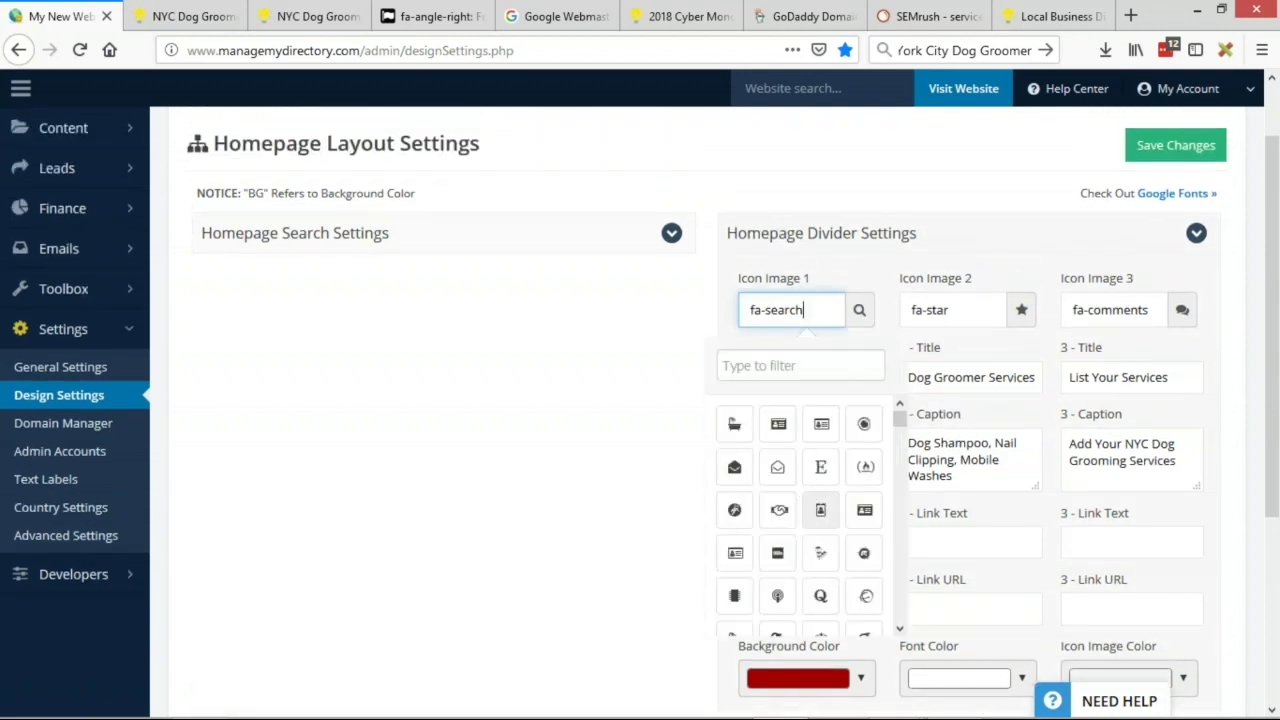
scroll(818, 488, "down", 3)
scroll(820, 575, "up", 3)
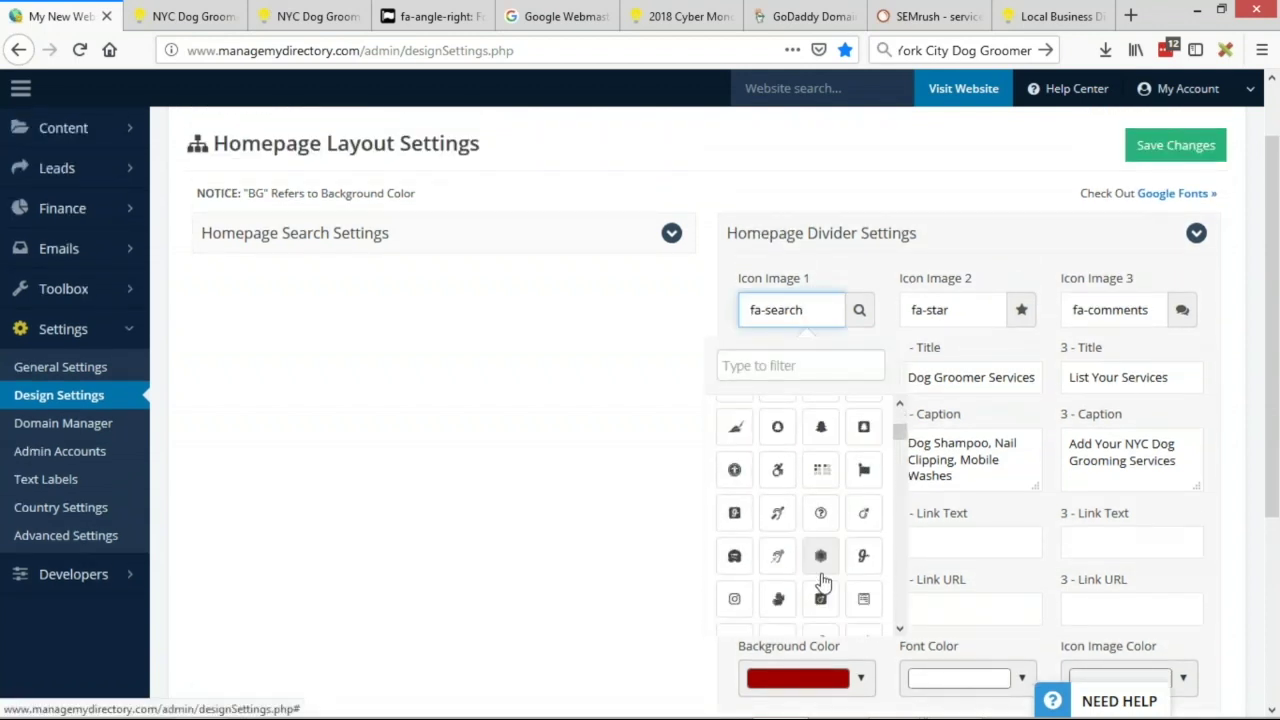
type("paw")
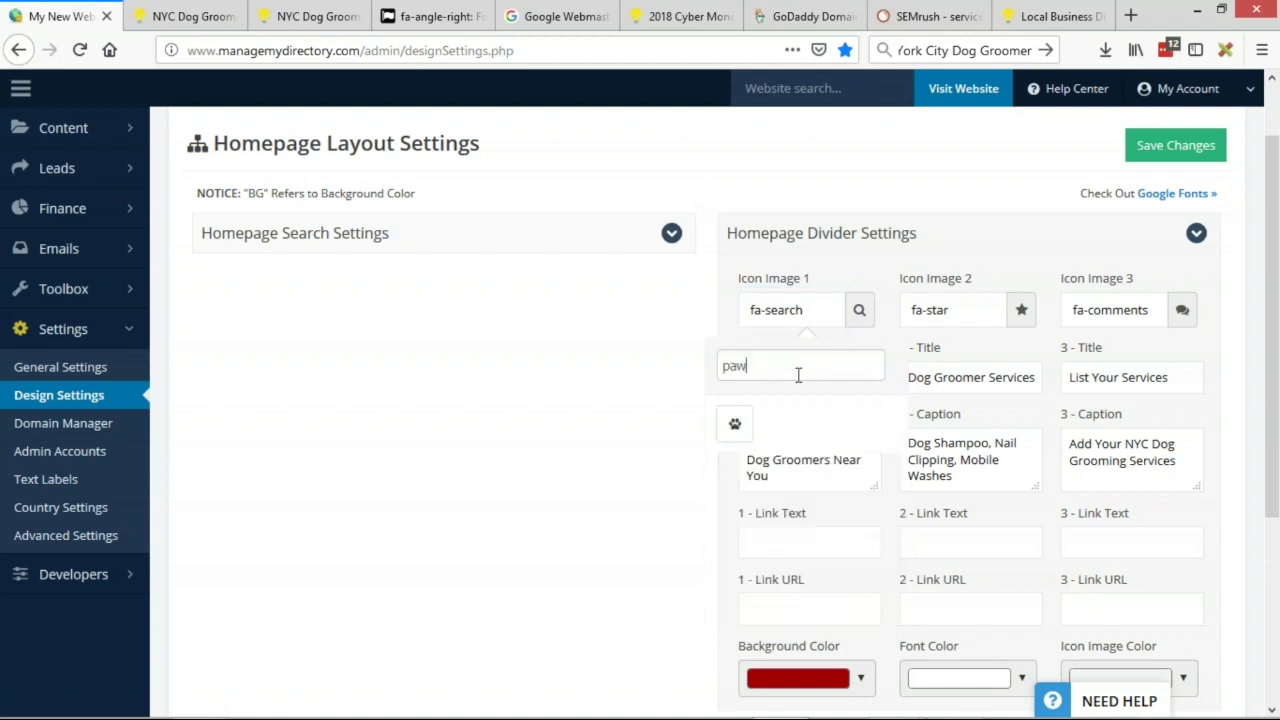
left_click(736, 426)
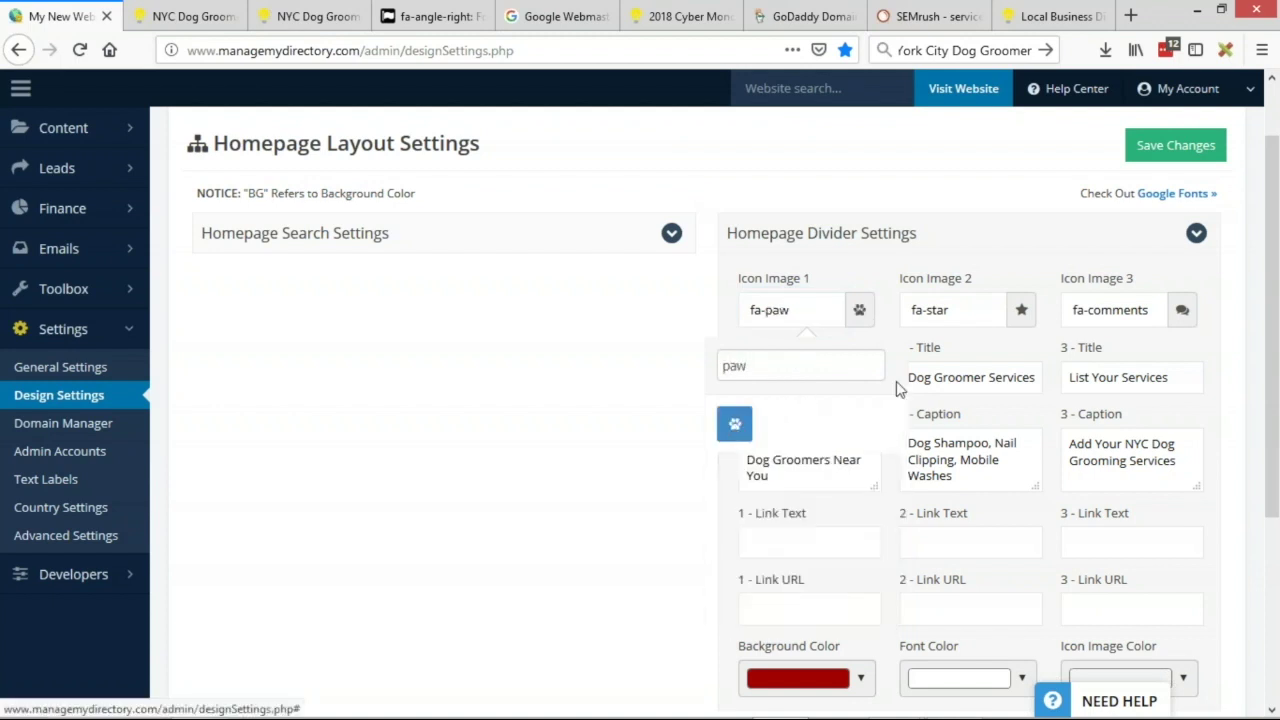
- Filter the second divider's icons by "list" and assign fa-th-list as its icon
left_click(963, 305)
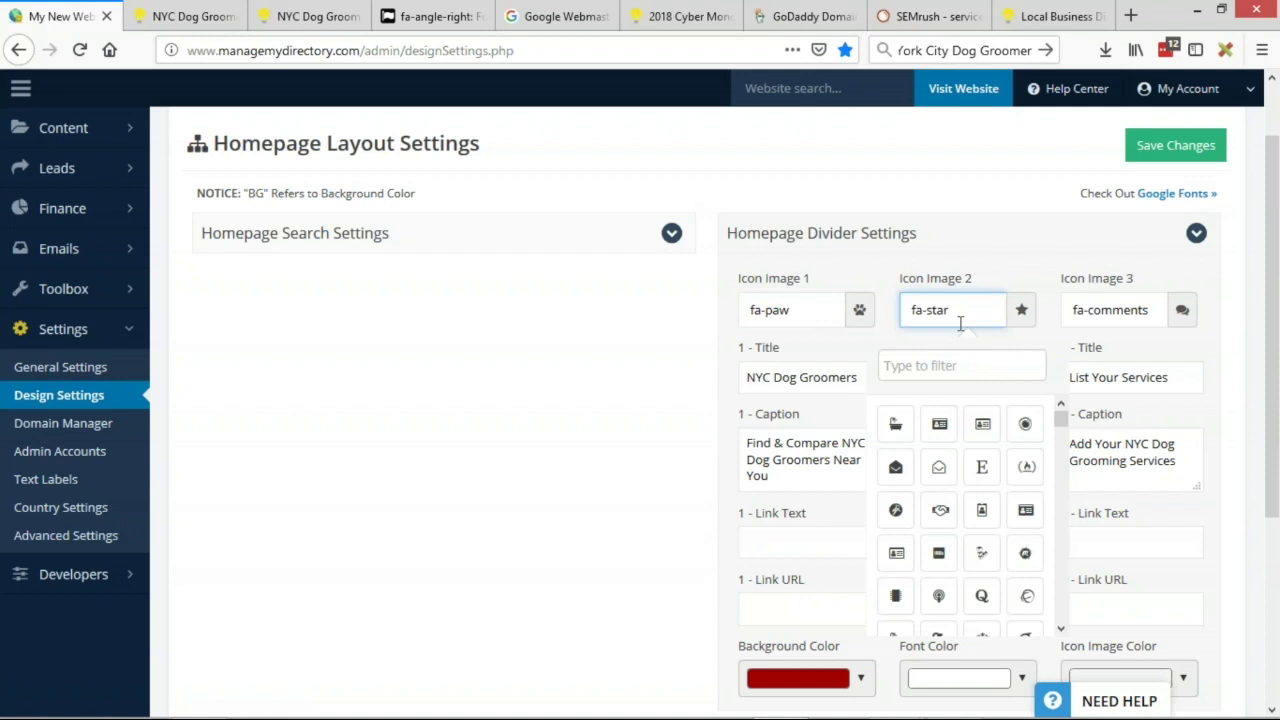
type("list")
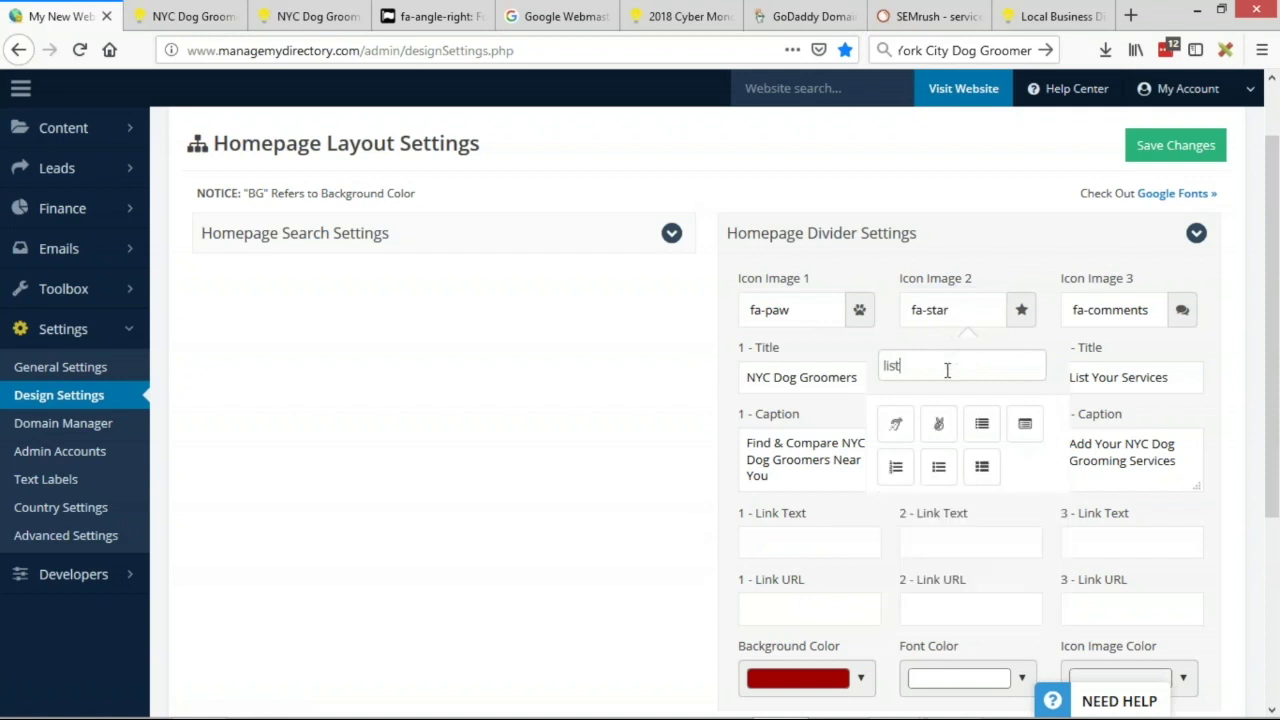
left_click(981, 470)
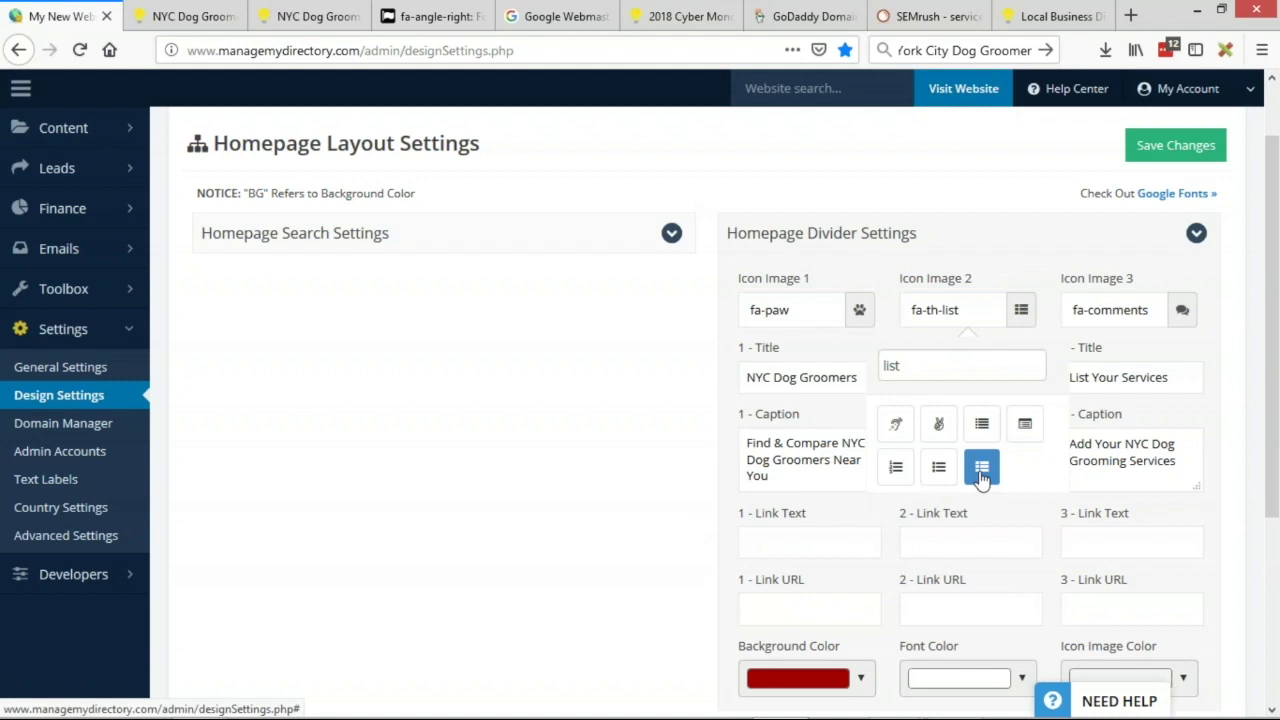
left_click(1118, 378)
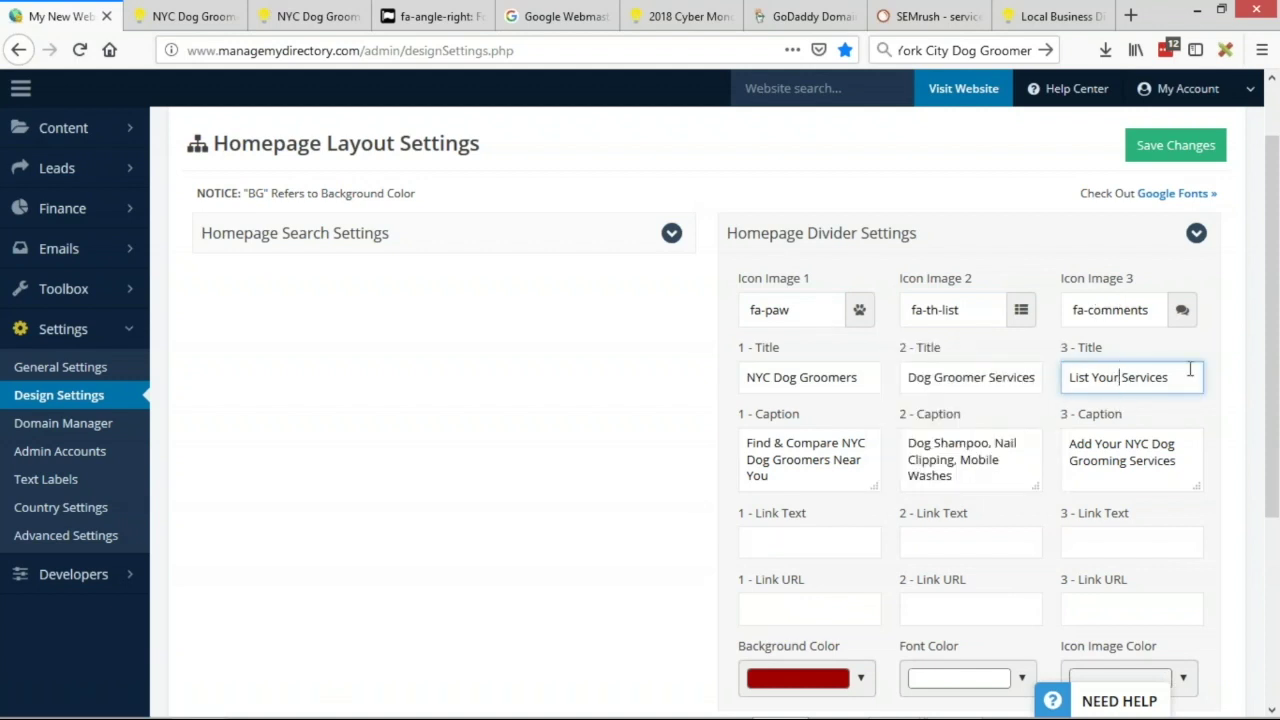
scroll(985, 362, "down", 1)
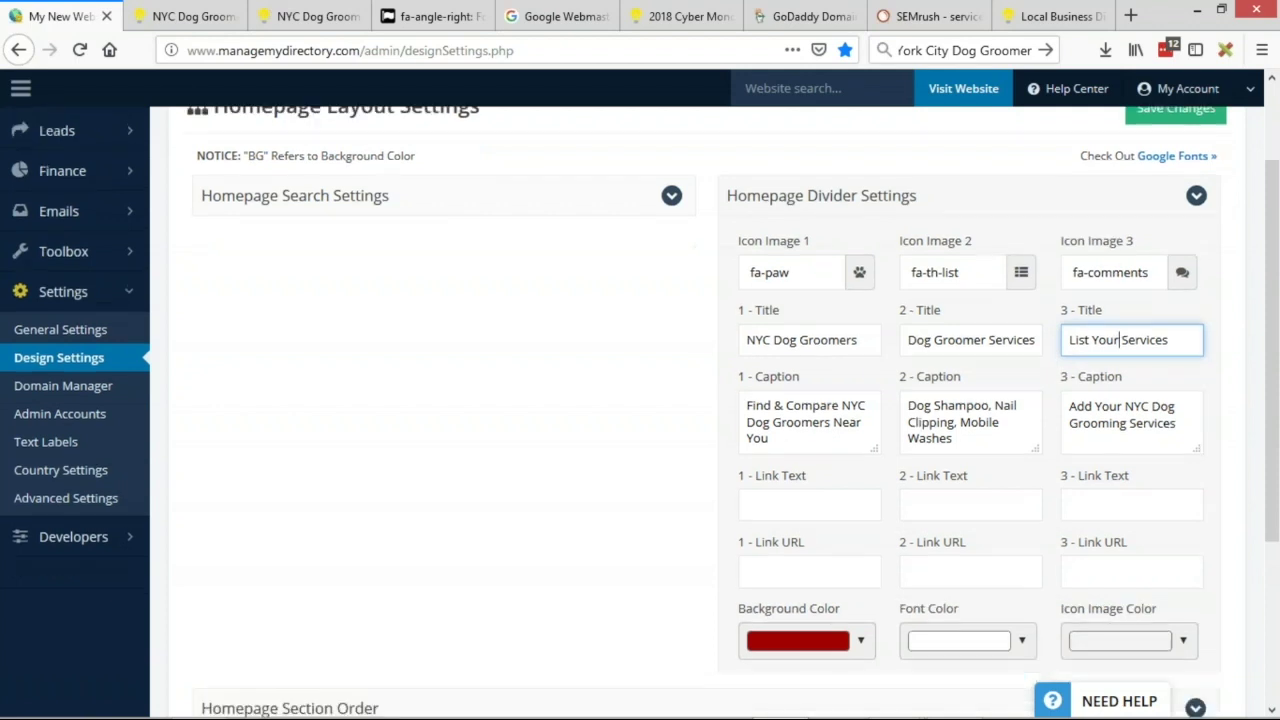
scroll(1034, 375, "down", 1)
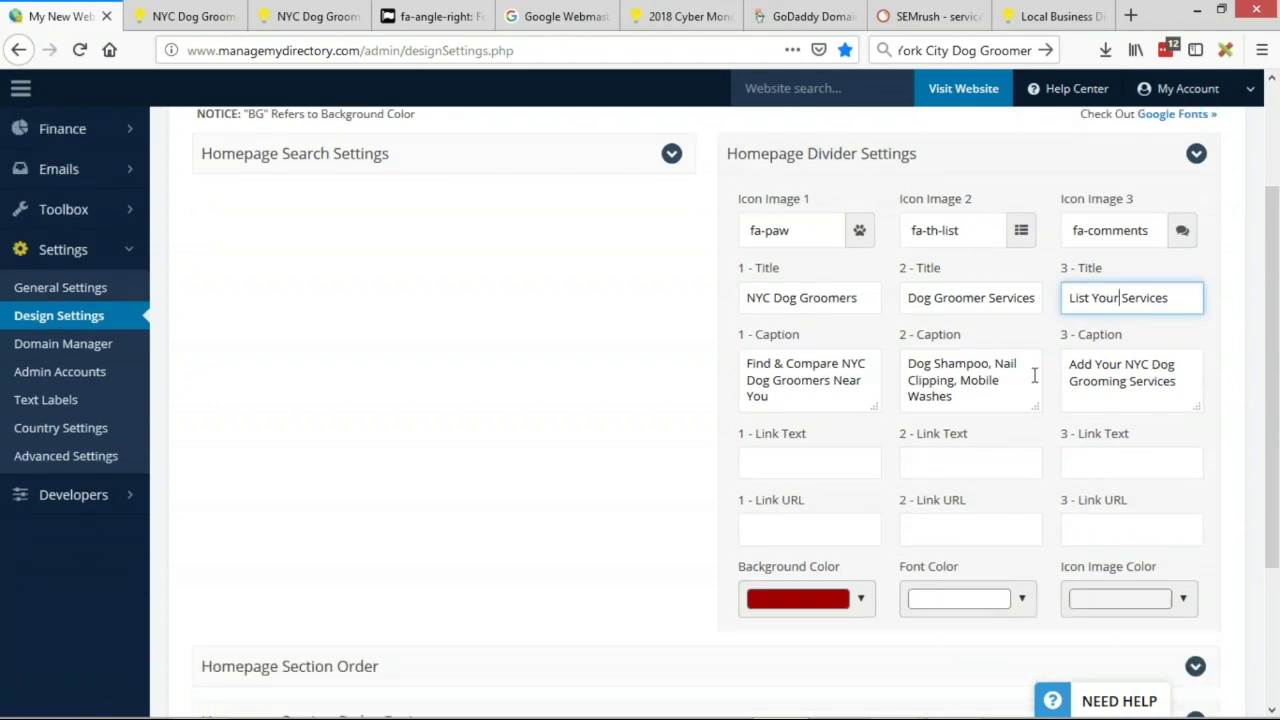
- Examine the first divider's title and caption on the live homepage in the other browser tab
left_click(185, 16)
left_click_drag(198, 346, 318, 338)
left_click_drag(204, 380, 340, 378)
left_click(342, 378)
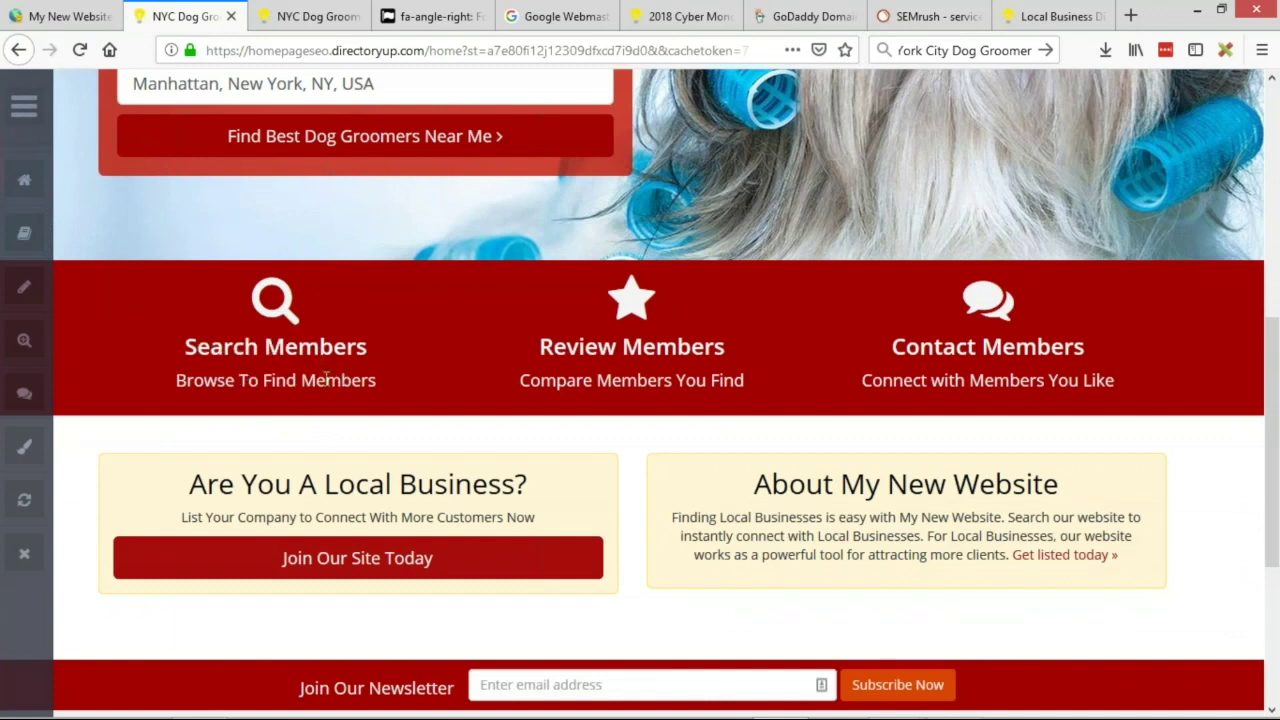
triple_click(327, 379)
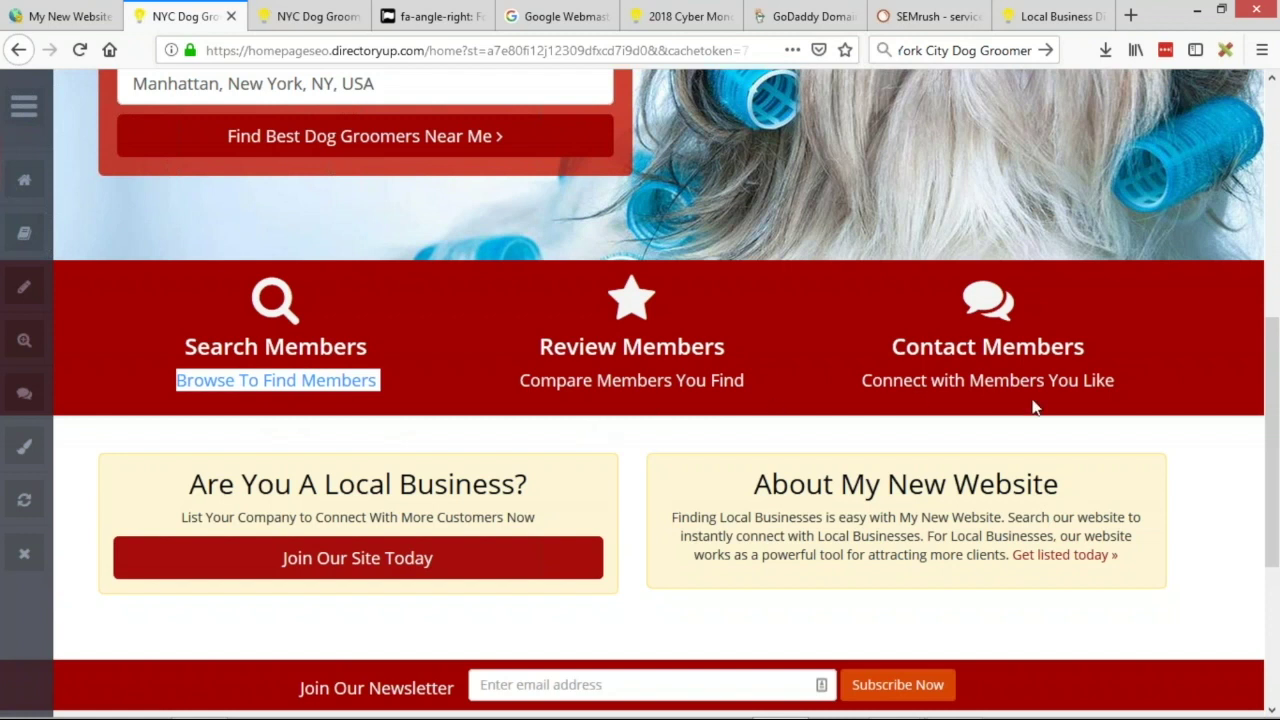
- Return to the homepage divider settings and enter "Search Dog Groomers" as the first divider's link text
left_click(97, 10)
left_click(1118, 297)
left_click(820, 460)
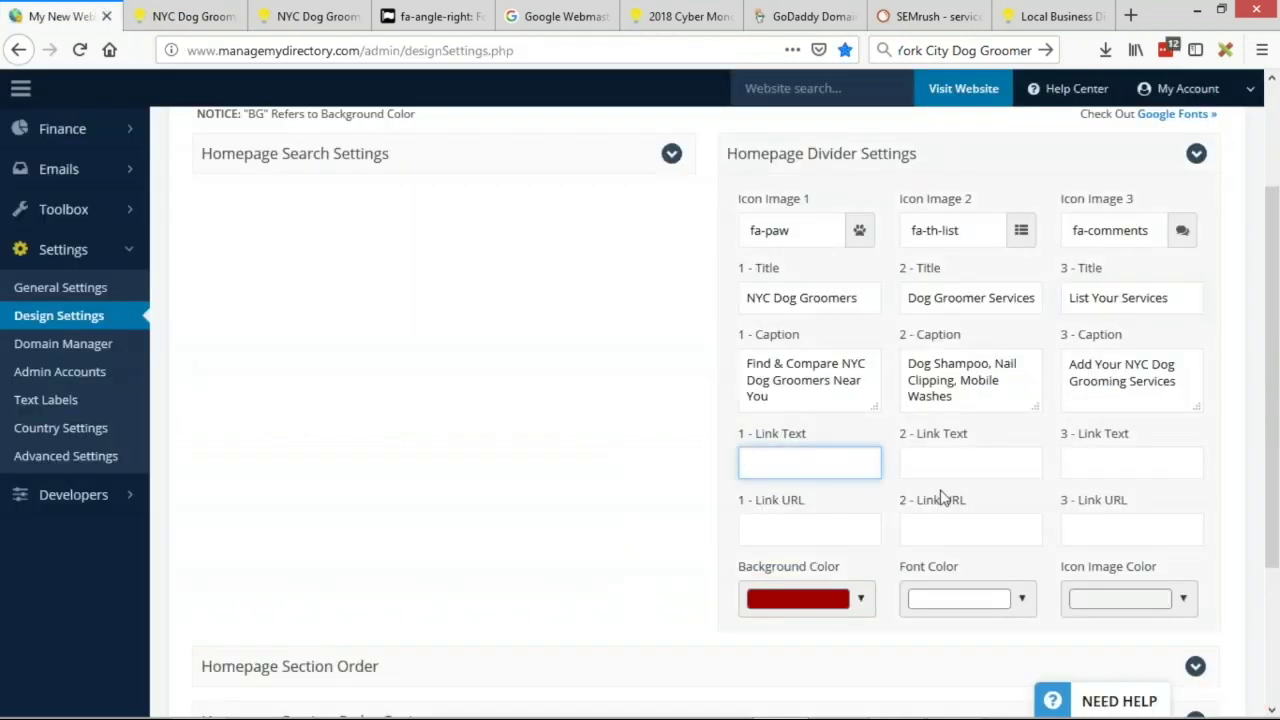
type("Search Dog Groomers")
key("Tab")
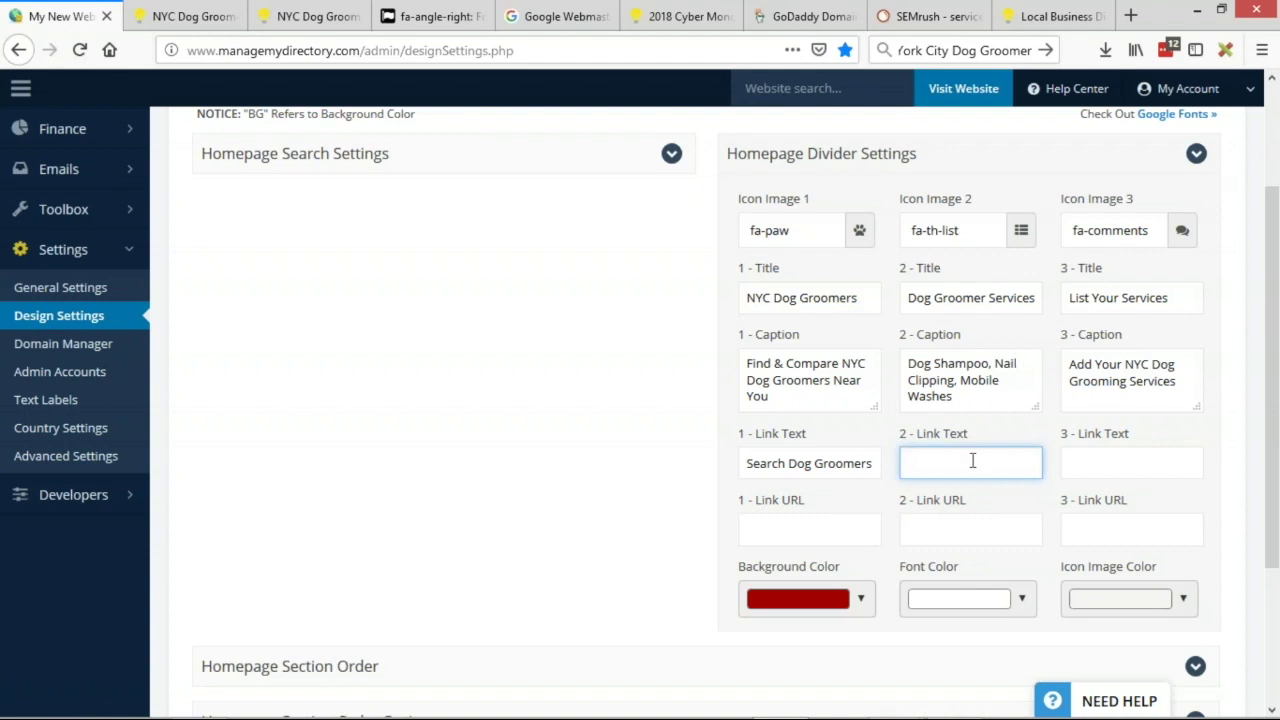
- Set the second divider's link text to "Browse Services"
type("Browse")
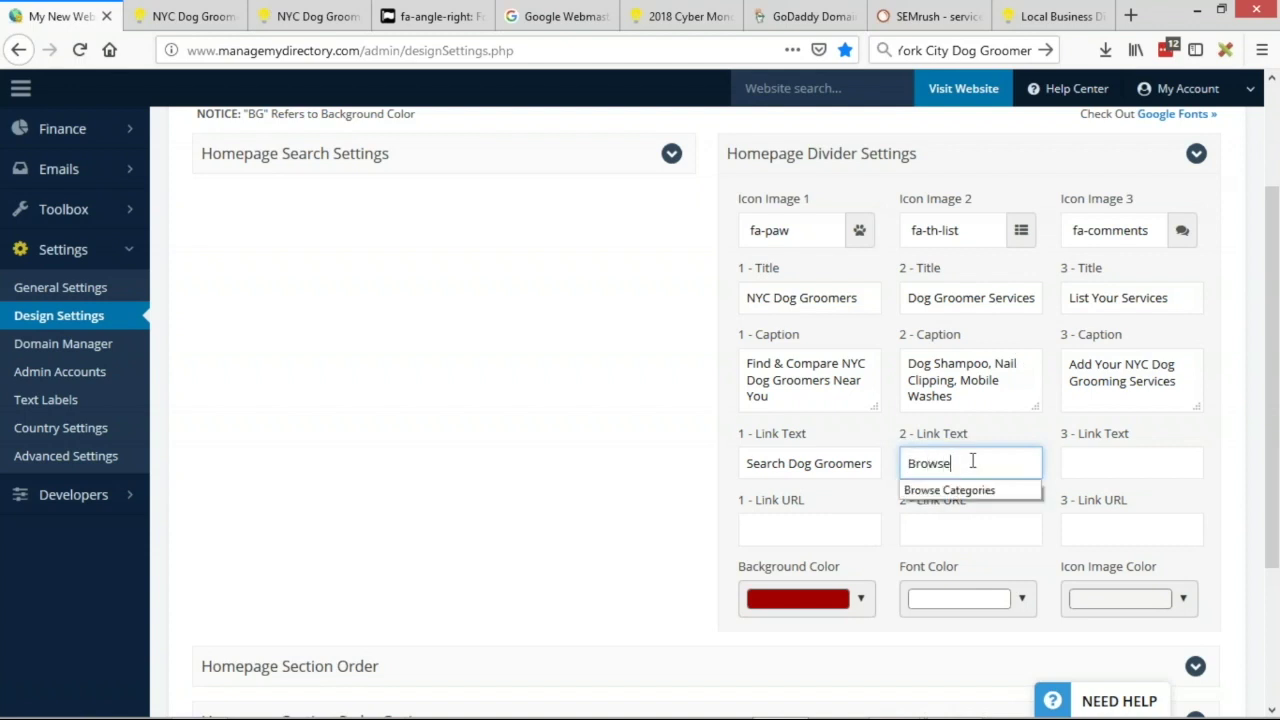
type(" Service")
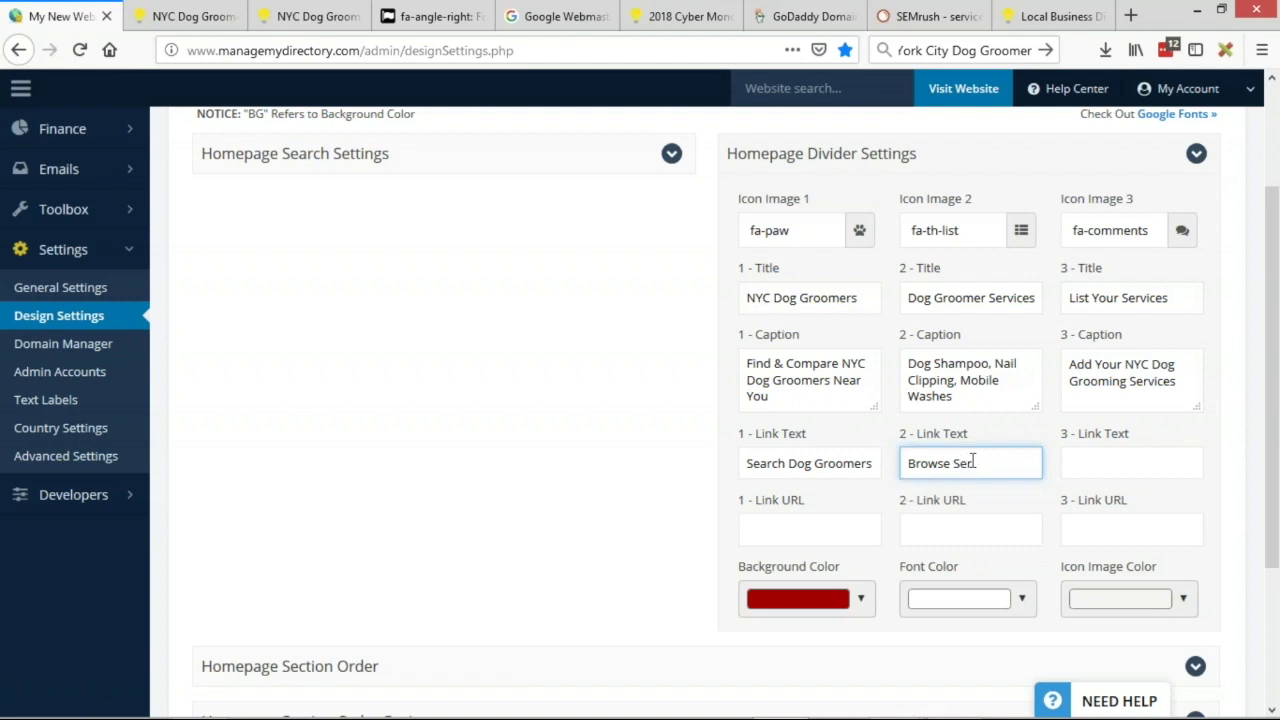
key("BackSpace")
key("BackSpace")
type("vices")
- Shorten the first divider's link text to "Search Groomers" and set the third divider's link text to "Join Our Site"
double_click(799, 463)
key("BackSpace")
left_click(1128, 465)
type("Join")
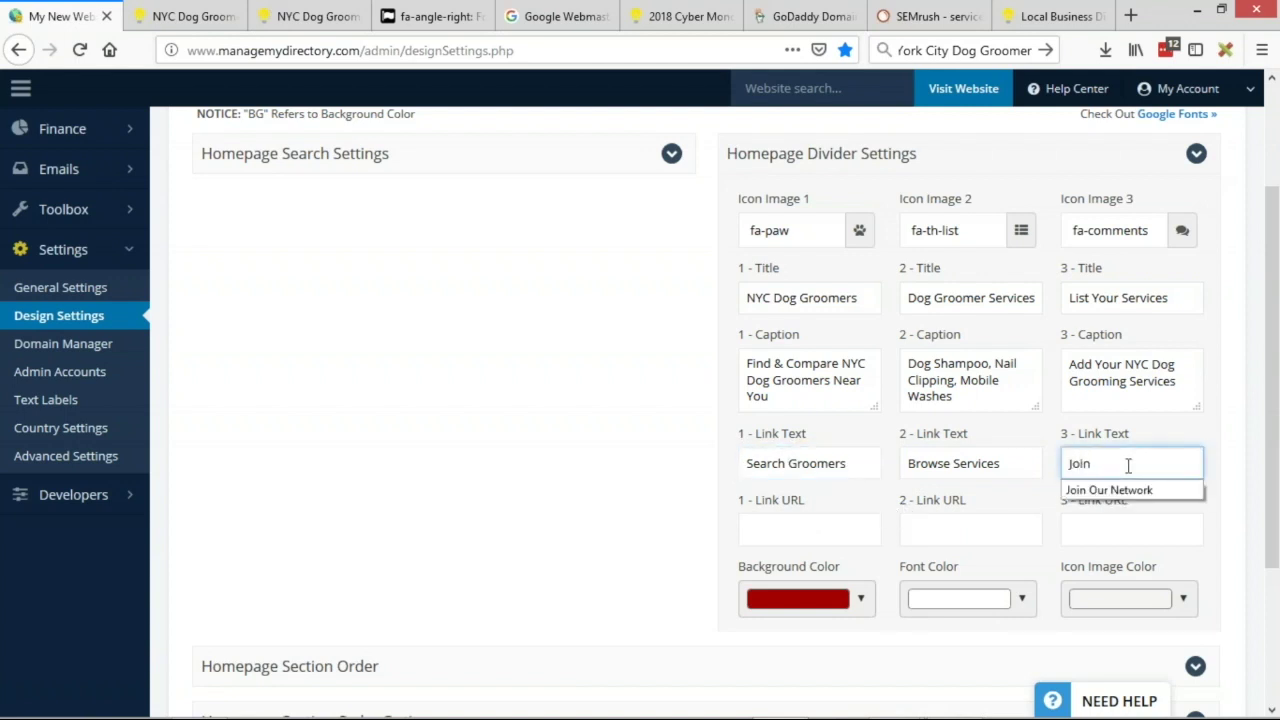
type(" Our Site")
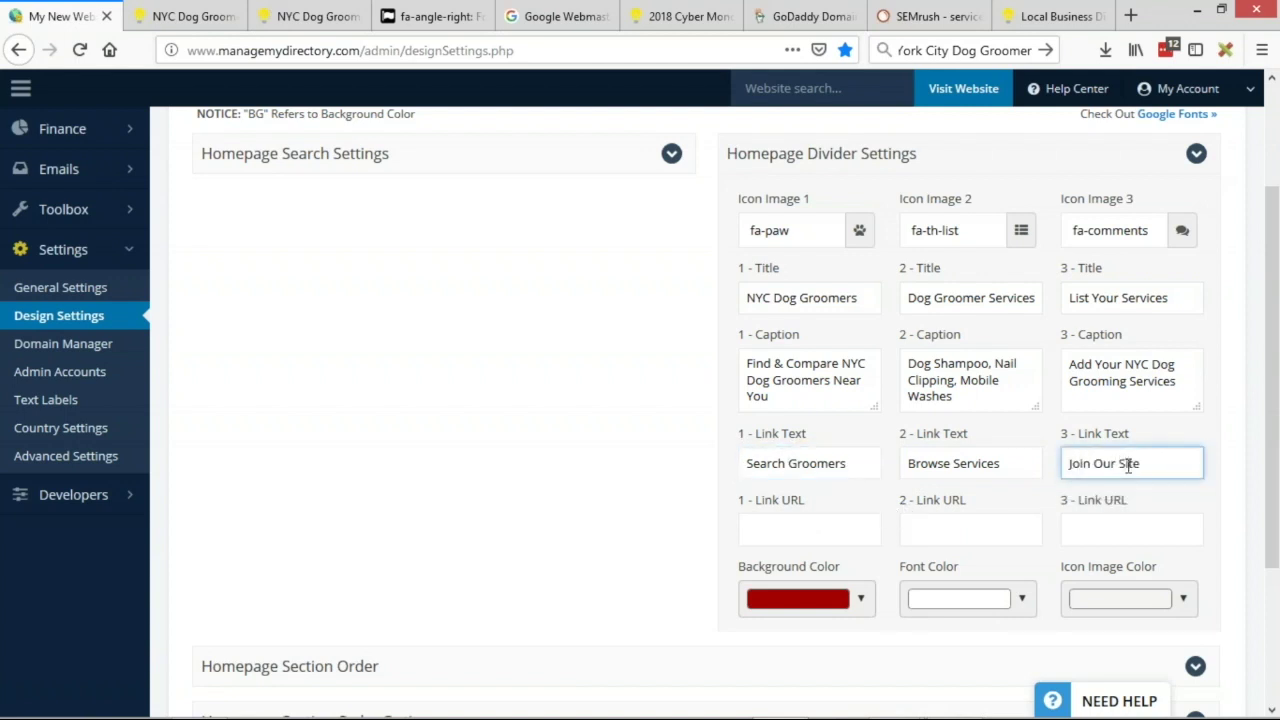
- Set the third divider's link URL to /join and the second divider's link URL to /categories
left_click(1083, 527)
type("/join")
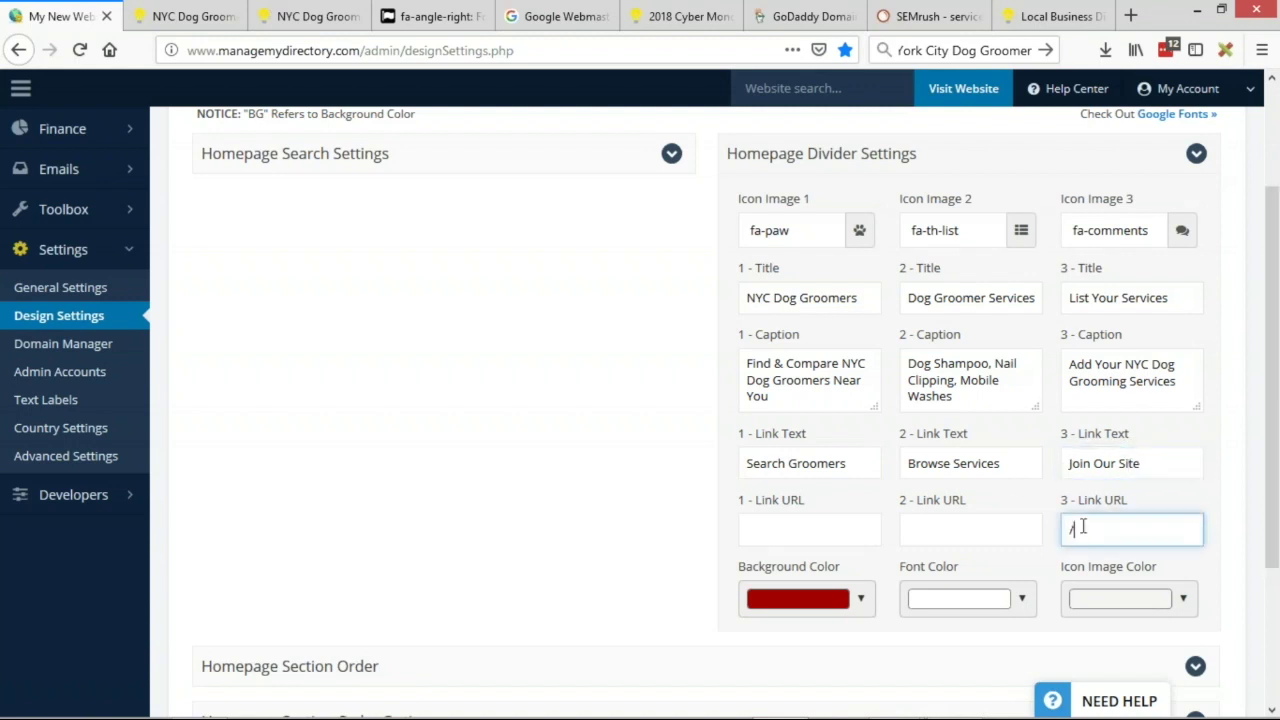
left_click(975, 523)
type("/")
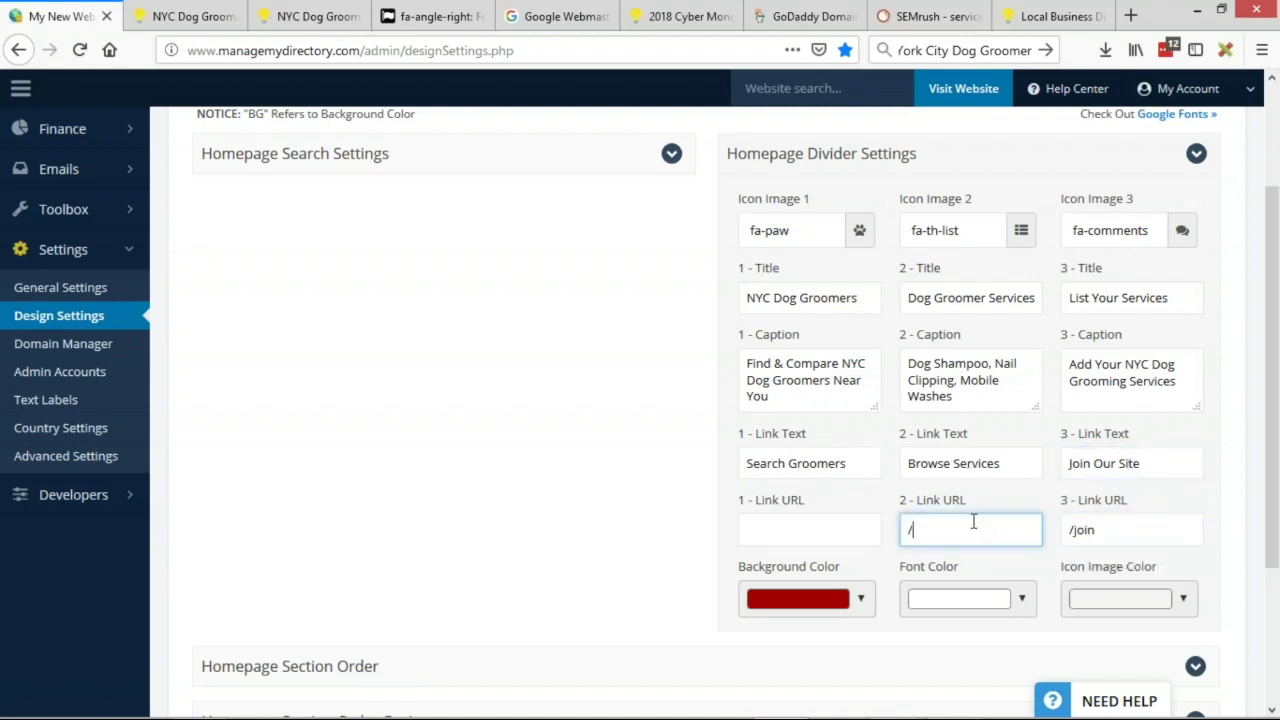
type("categorie")
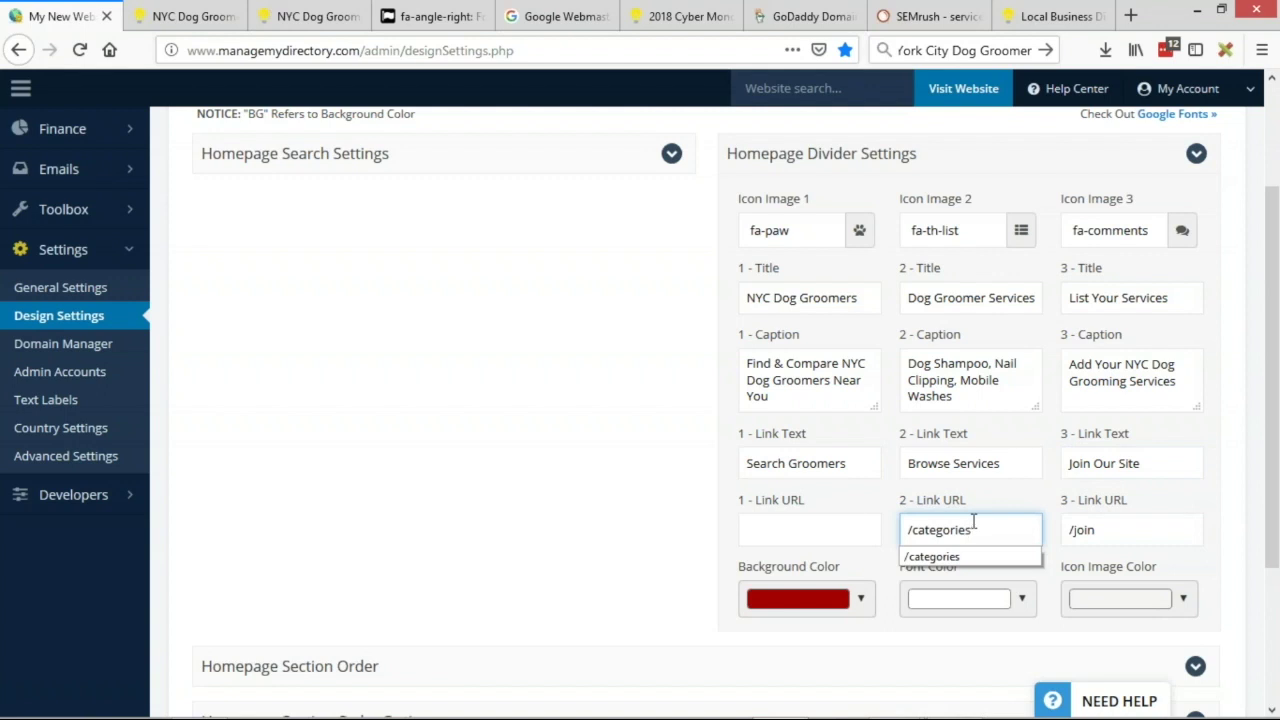
- Set the first divider's link URL to /search_results
type("s")
left_click(820, 526)
type("/sea")
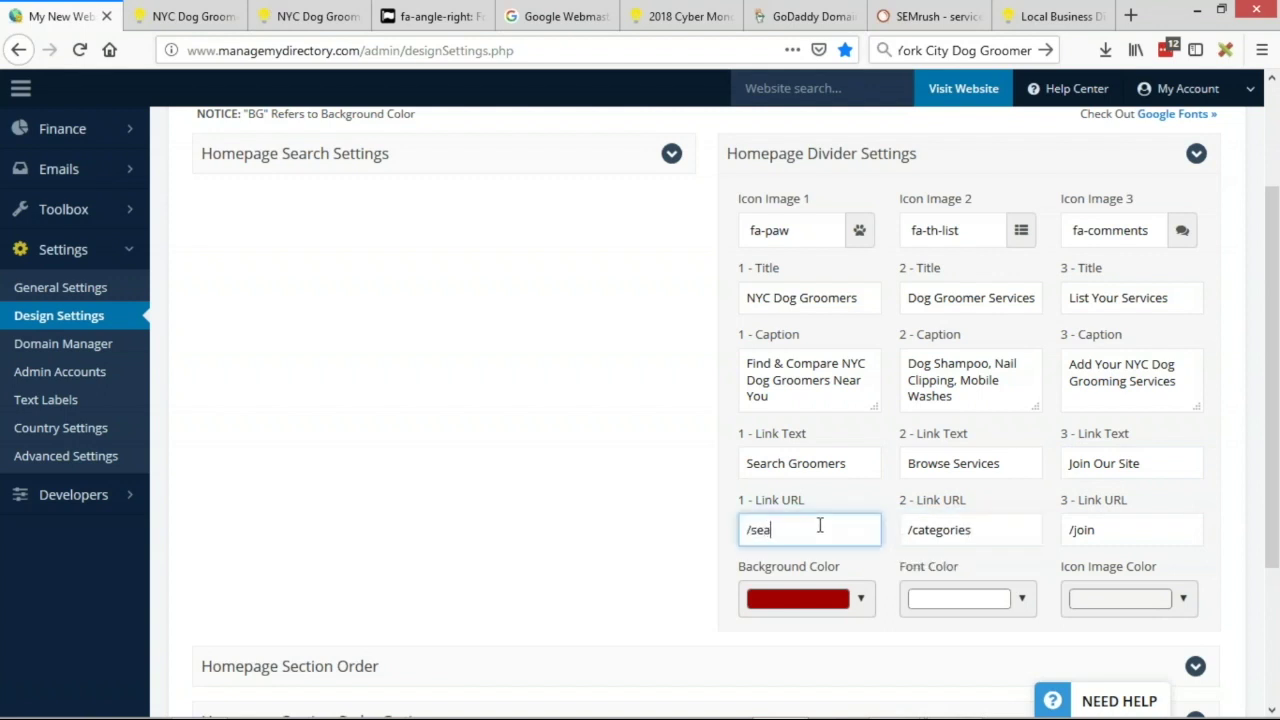
type("rch_results")
scroll(780, 510, "down", 3)
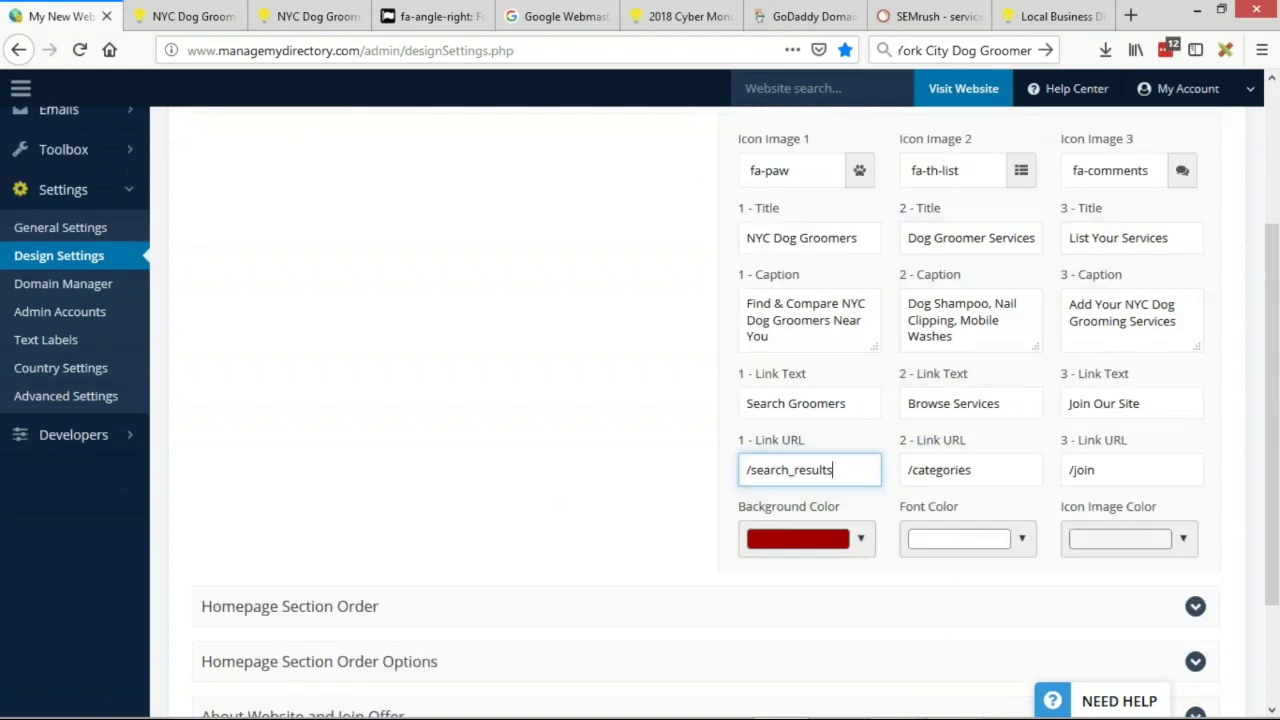
scroll(680, 471, "up", 3)
scroll(656, 488, "down", 3)
scroll(656, 488, "up", 5)
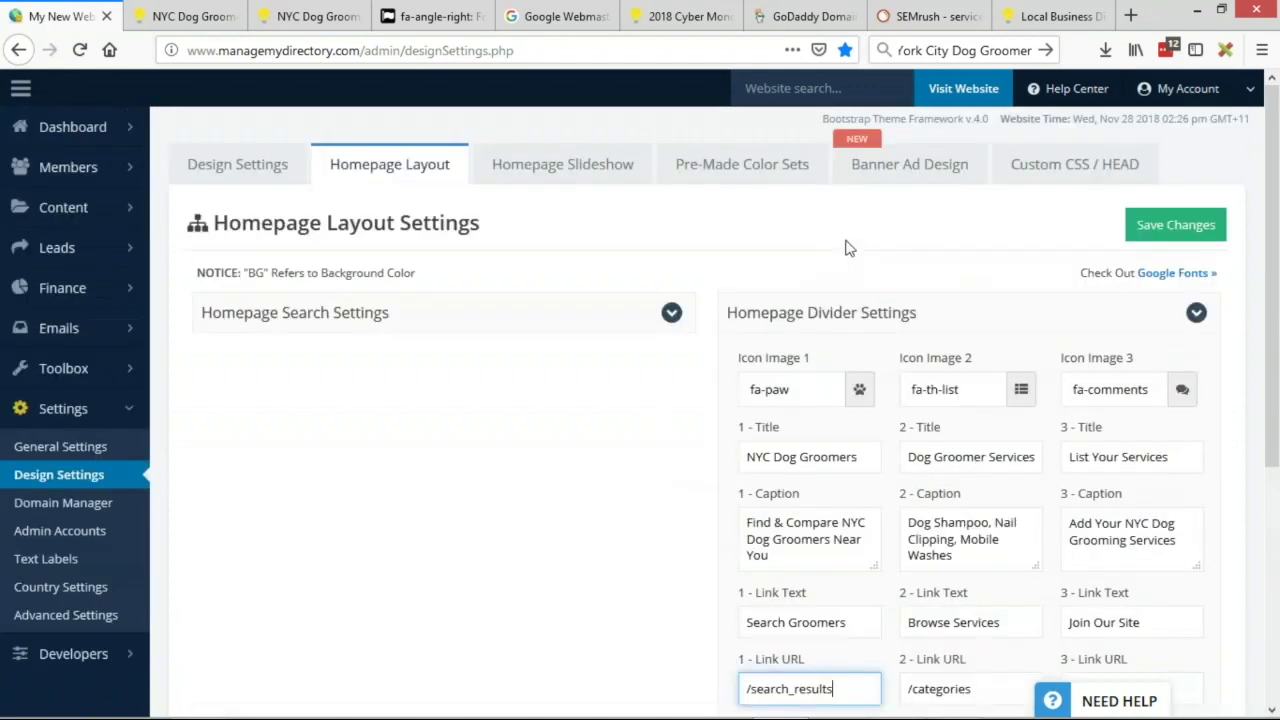
- Choose the Angela's List pre-made color set for the website and save the changes
left_click(745, 163)
scroll(705, 160, "down", 2)
scroll(943, 480, "down", 6)
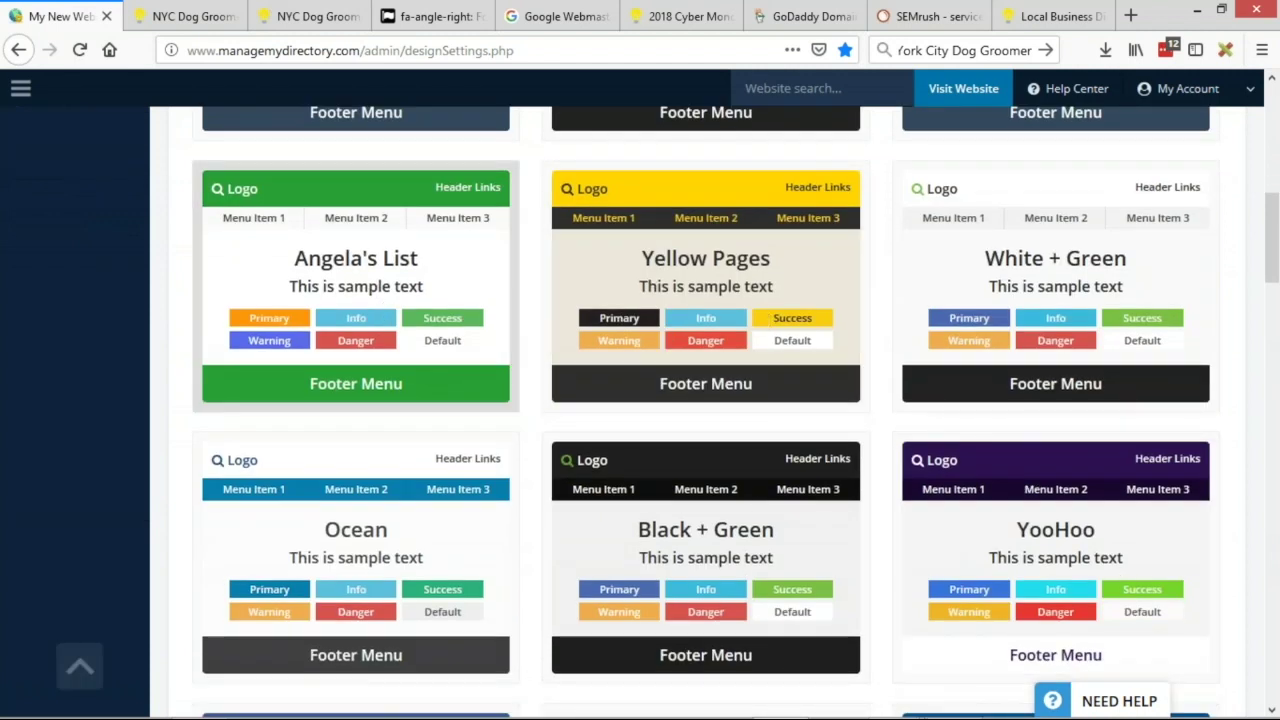
scroll(894, 346, "up", 7)
left_click(1173, 228)
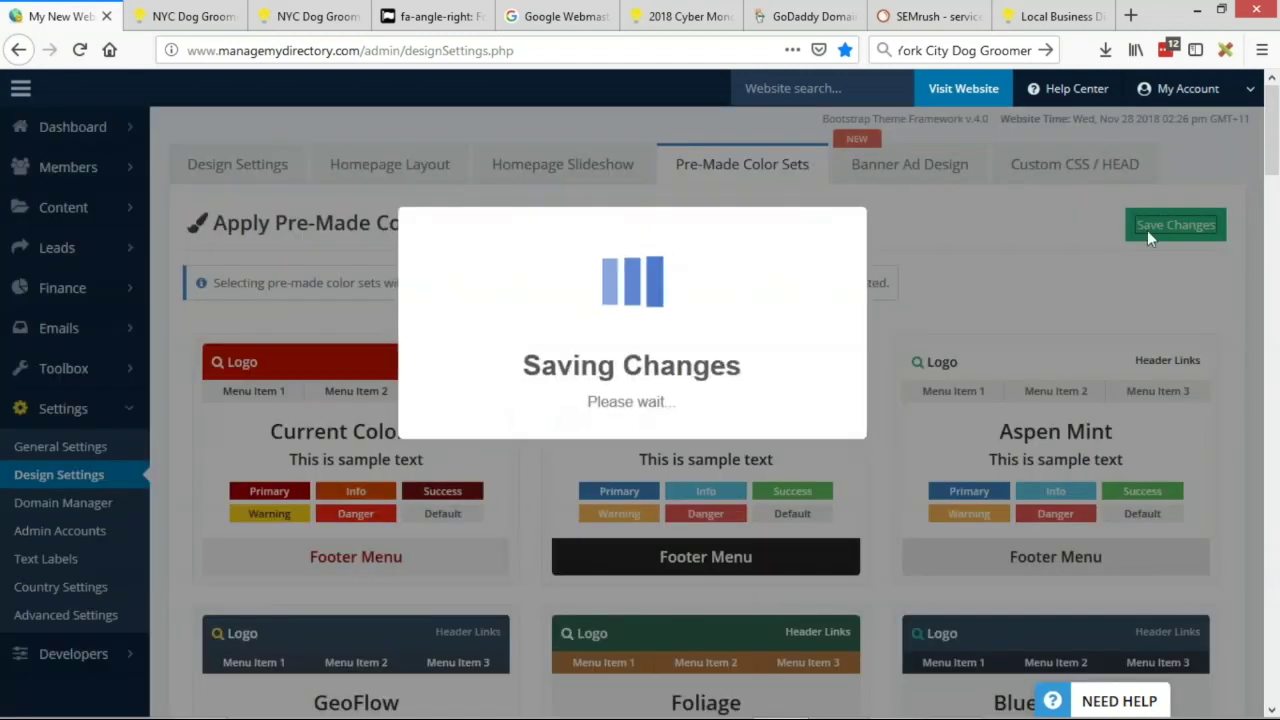
- Duplicate the live homepage's browser tab to load the saved colors and divider texts
key("ctrl+Tab")
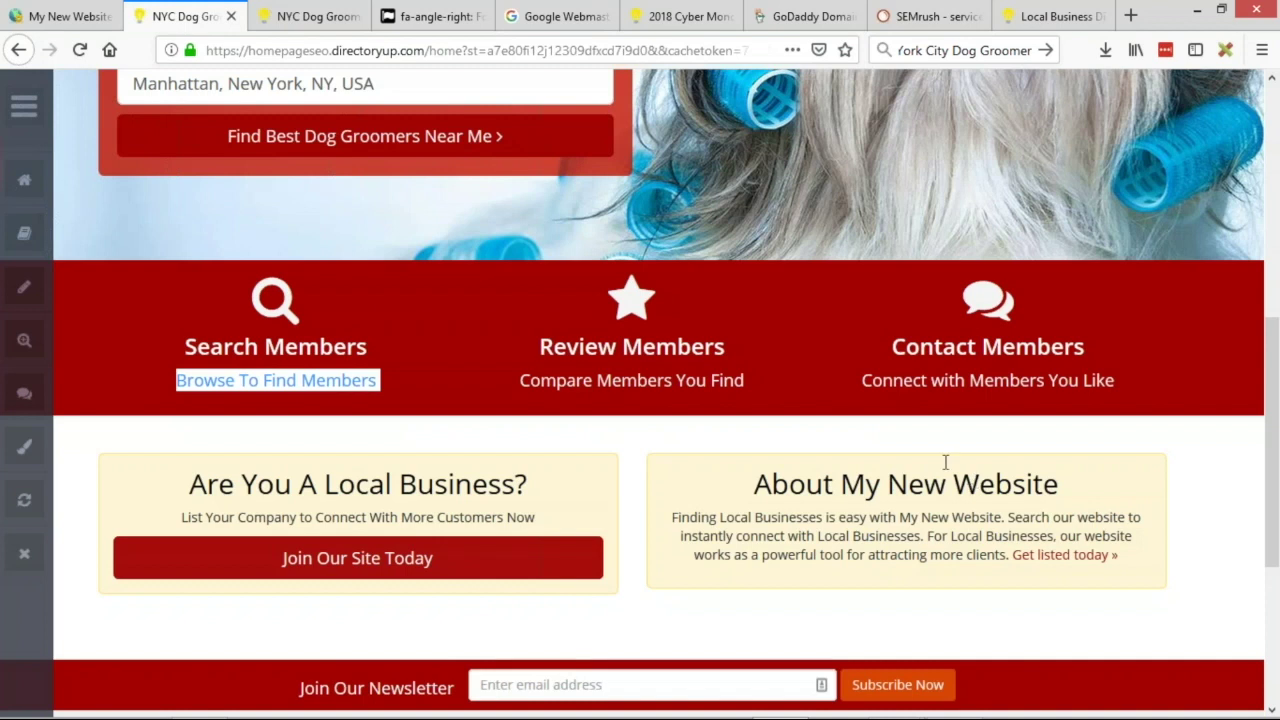
scroll(249, 274, "up", 3)
scroll(220, 200, "down", 2)
right_click(180, 24)
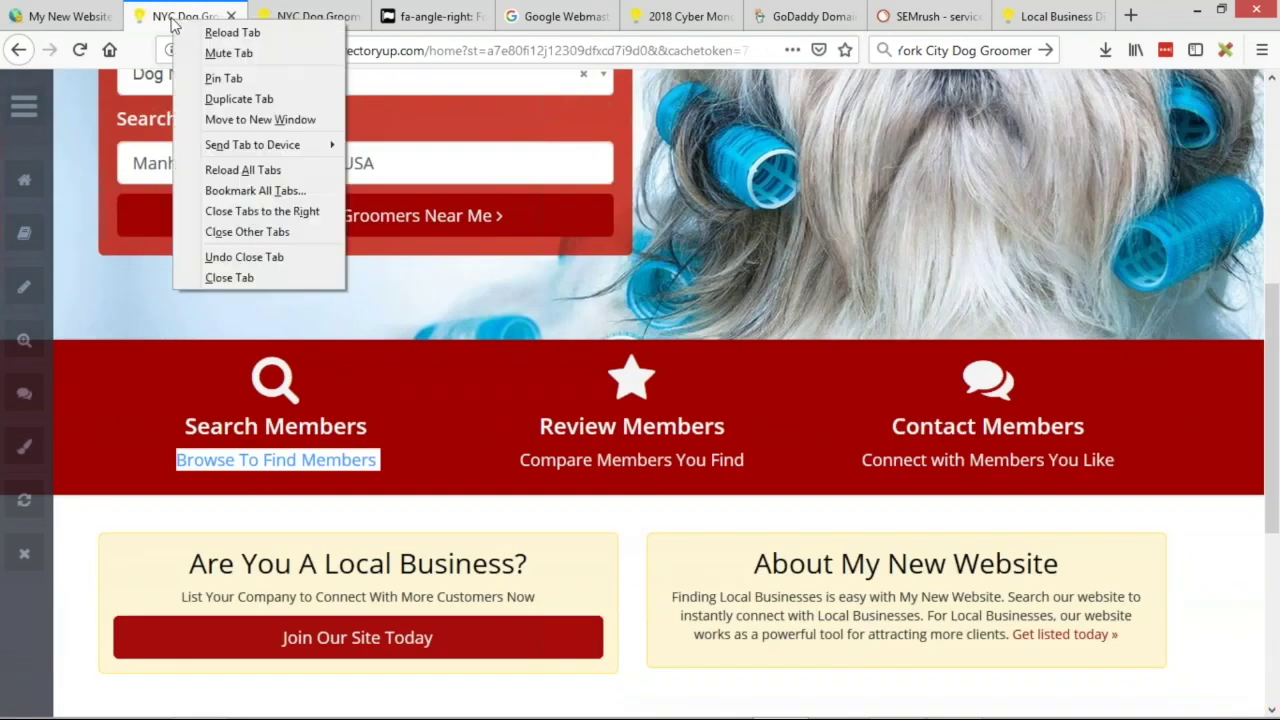
left_click(235, 95)
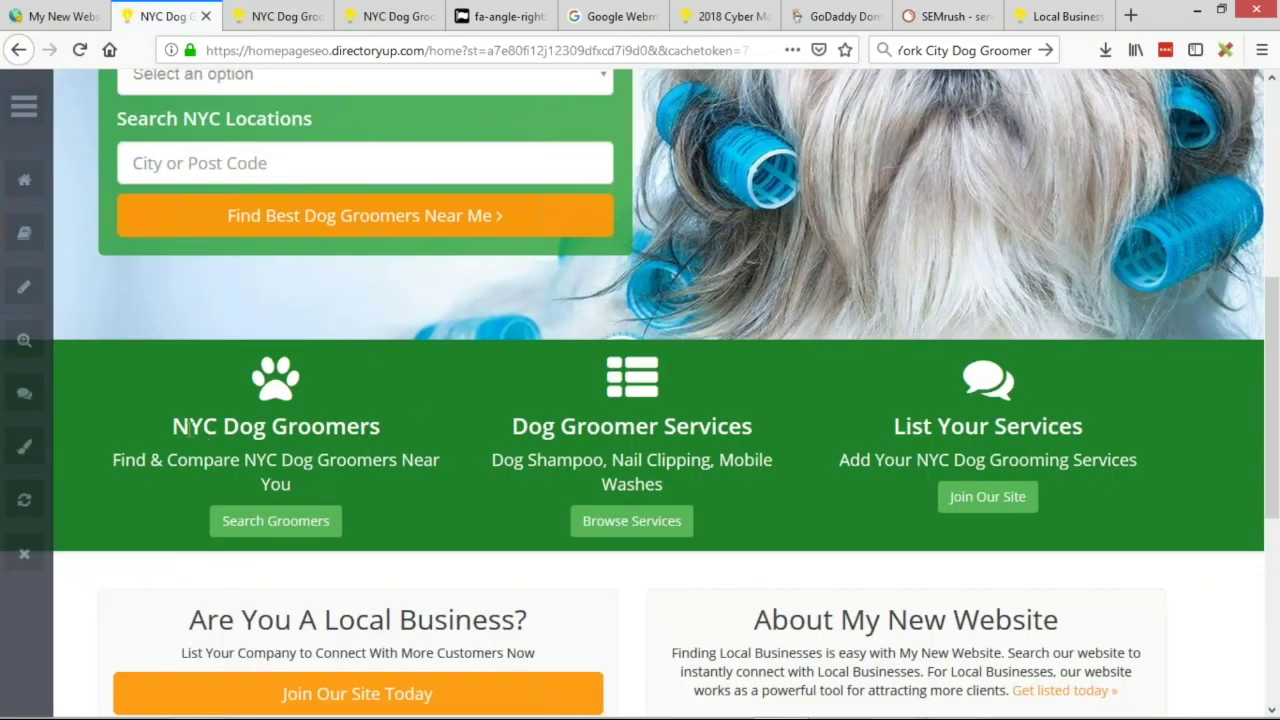
- Examine the titles, captions and link buttons of the three divider sections on the live homepage
scroll(200, 350, "down", 1)
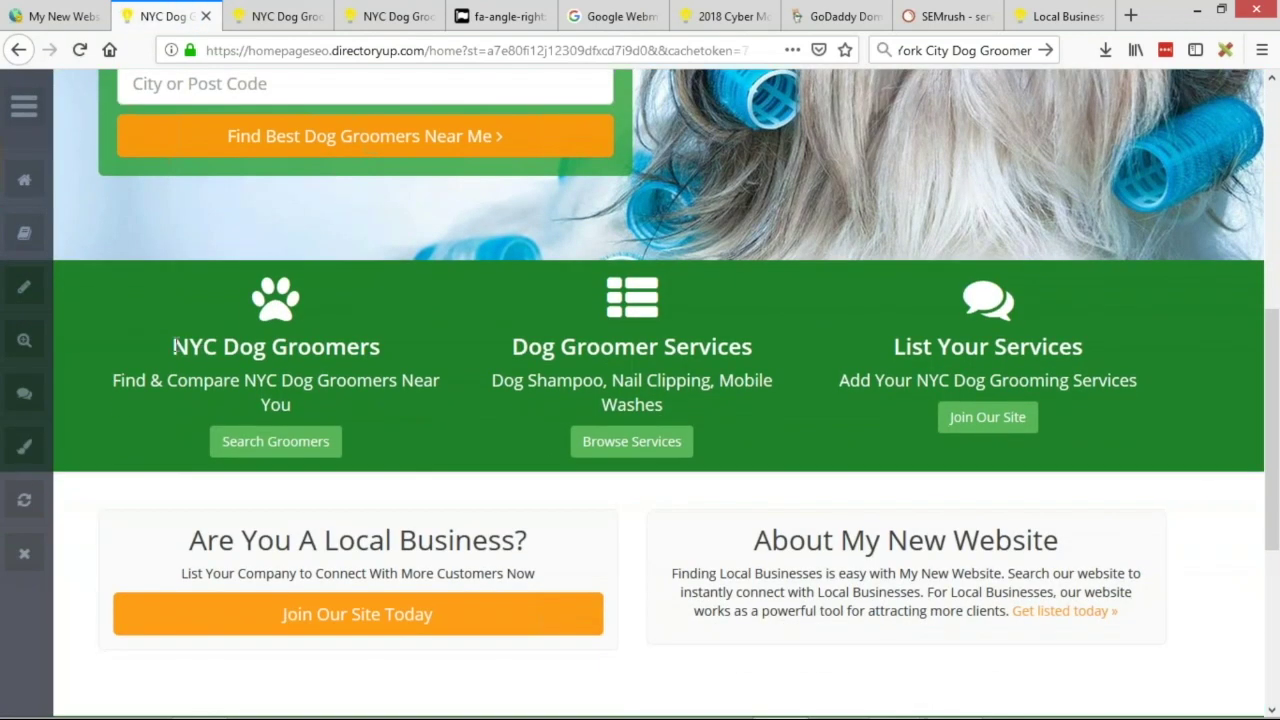
left_click_drag(217, 350, 312, 348)
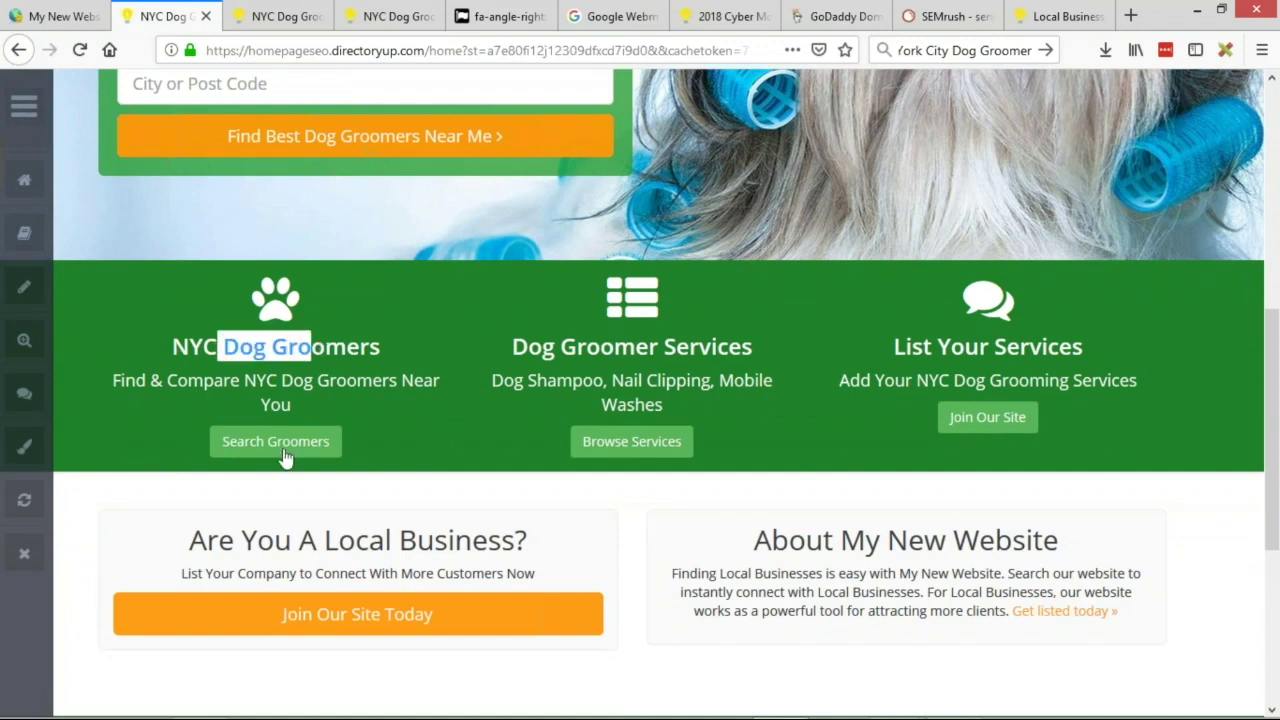
left_click(316, 377)
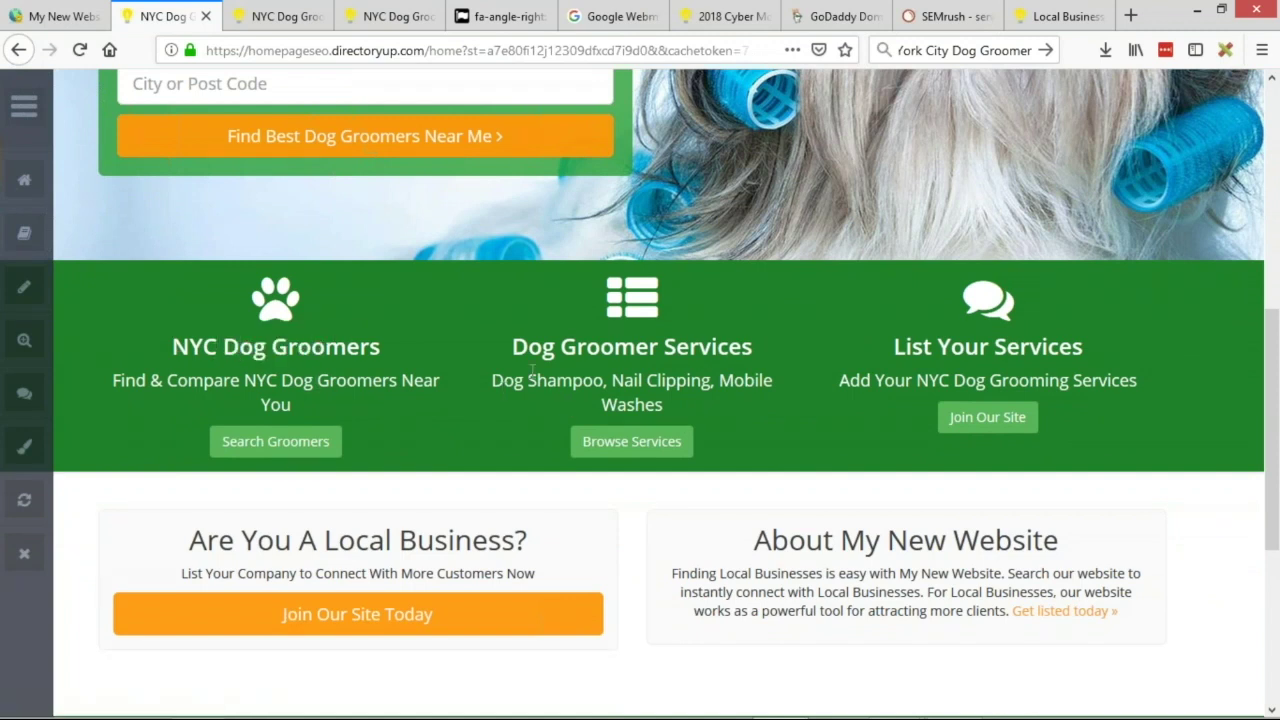
left_click_drag(514, 352, 768, 358)
left_click(627, 455)
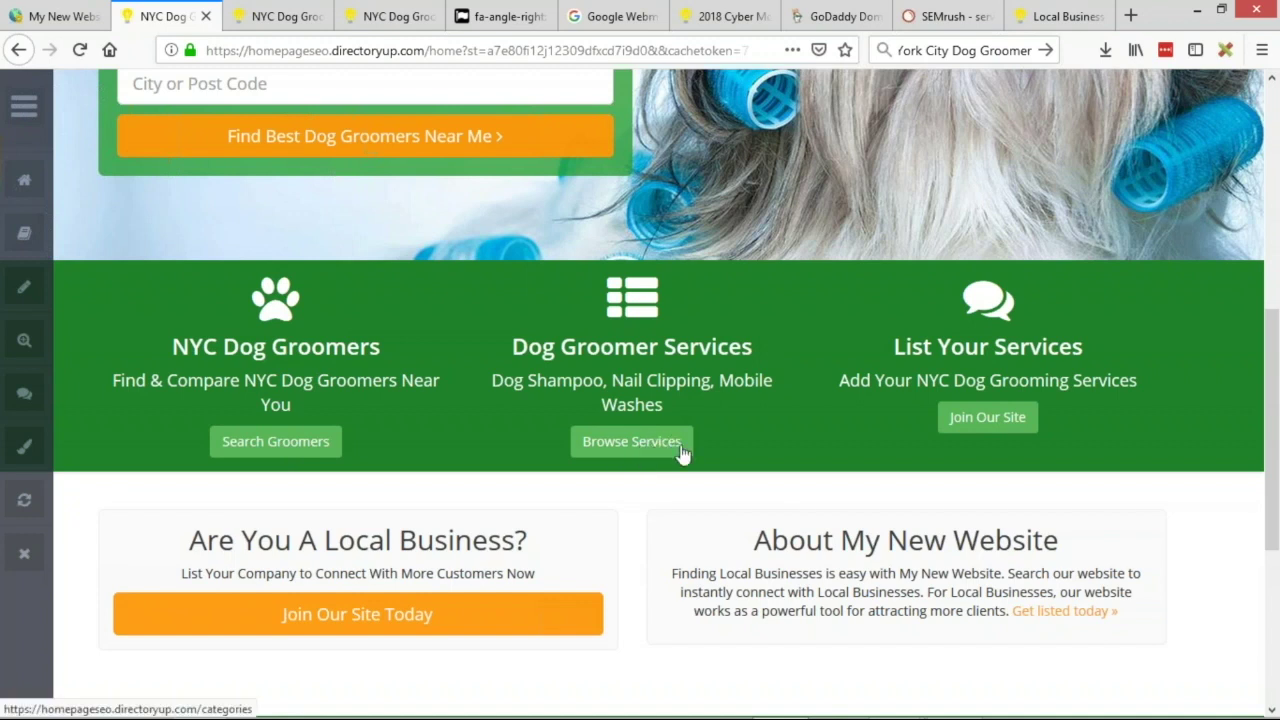
left_click_drag(905, 346, 1075, 346)
left_click(1073, 346)
left_click_drag(838, 380, 1090, 382)
left_click(1050, 408)
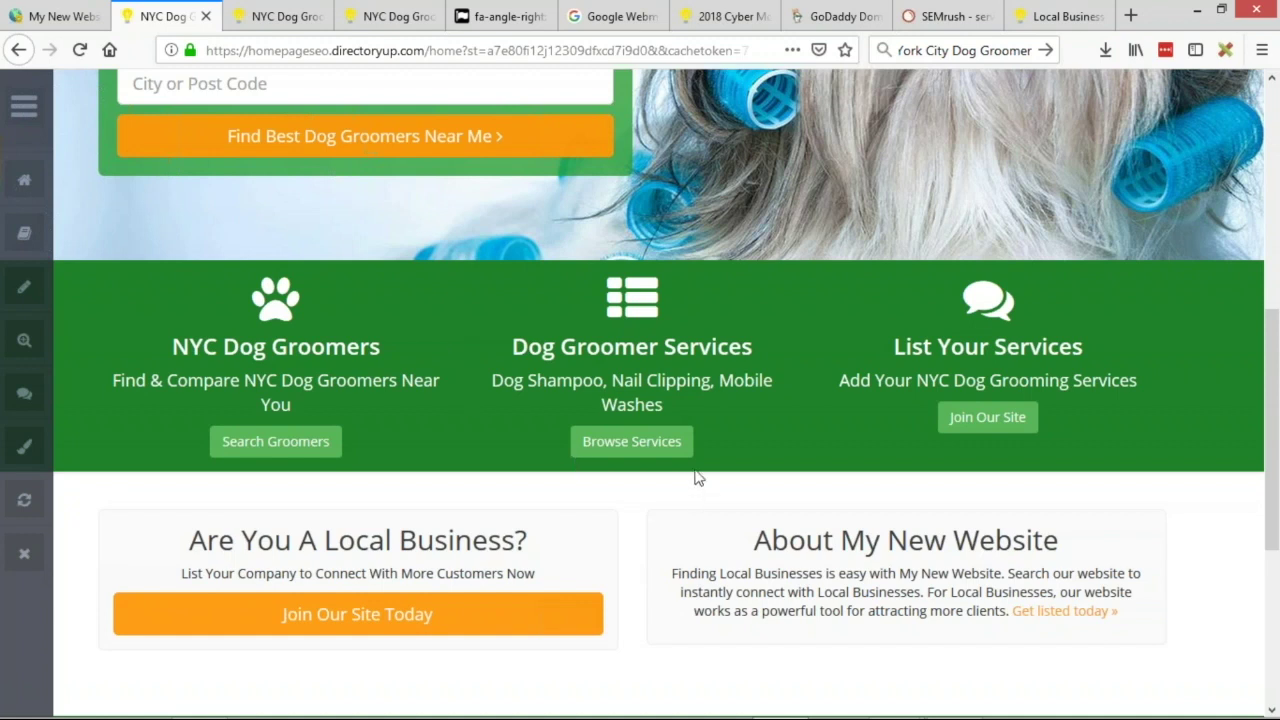
- Test the Browse Services link in the second divider, view the category page and return to the homepage
scroll(697, 485, "down", 1)
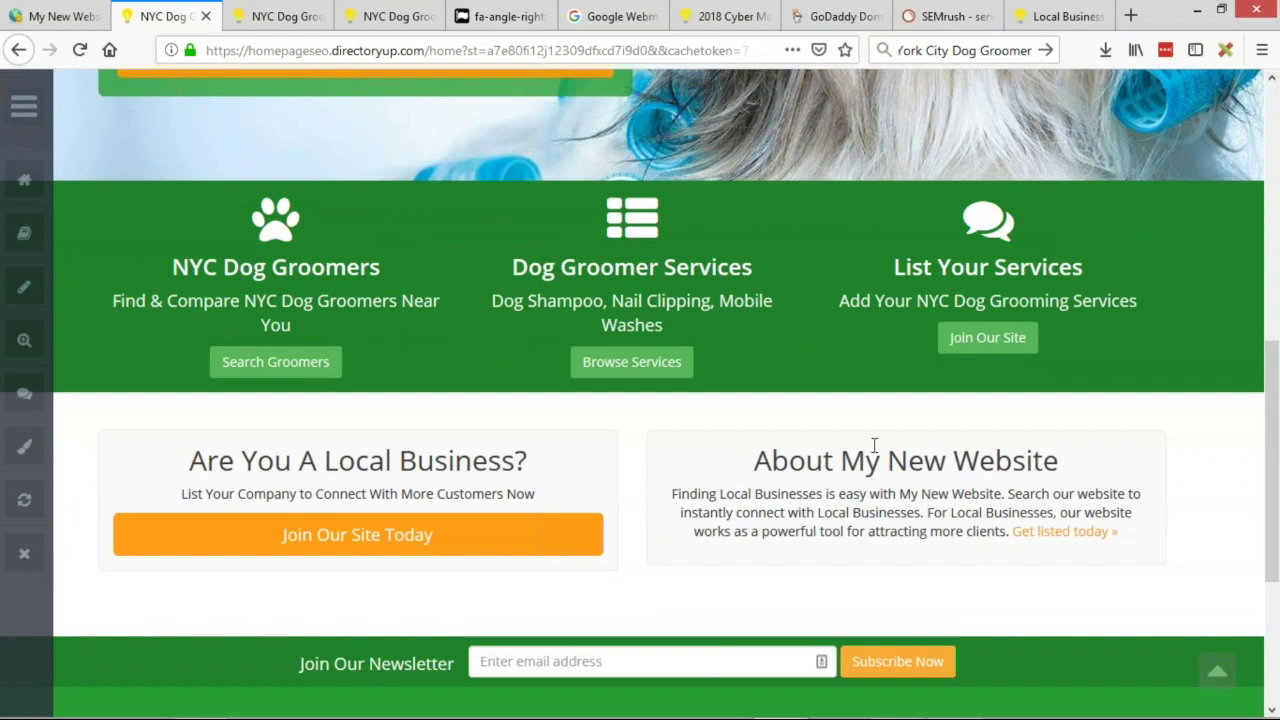
left_click(600, 361)
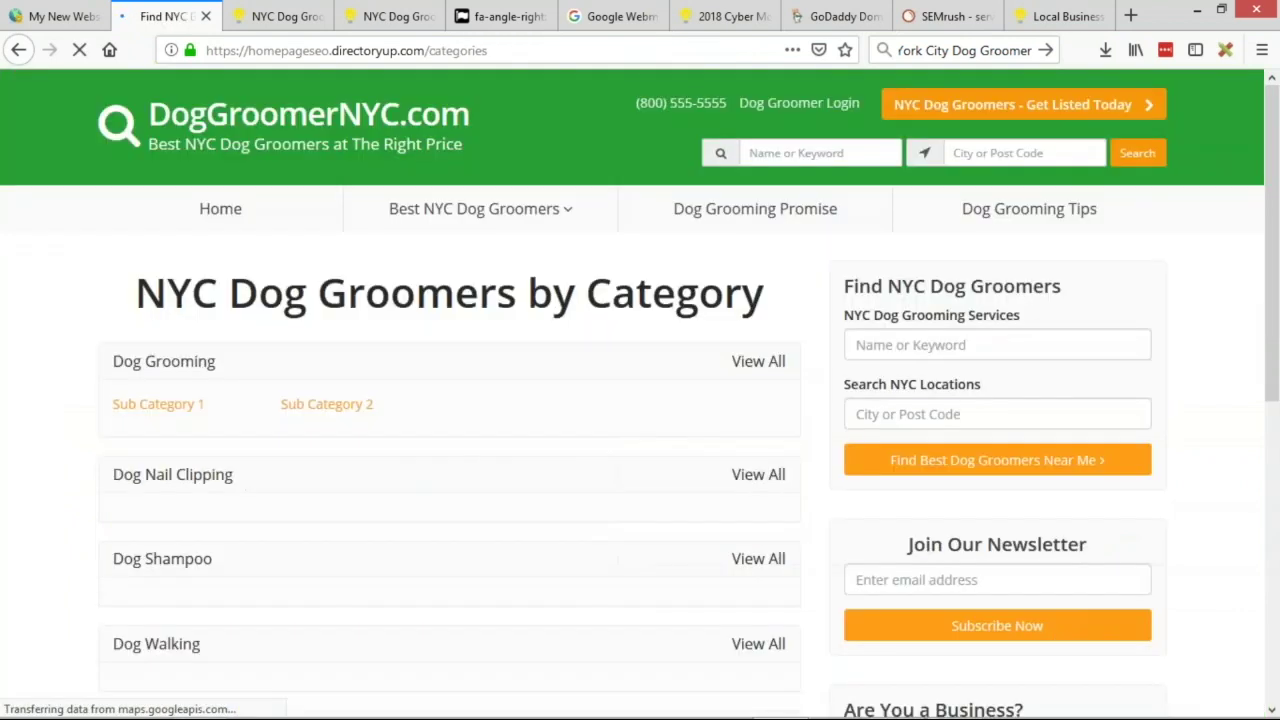
scroll(429, 365, "down", 2)
scroll(429, 365, "up", 2)
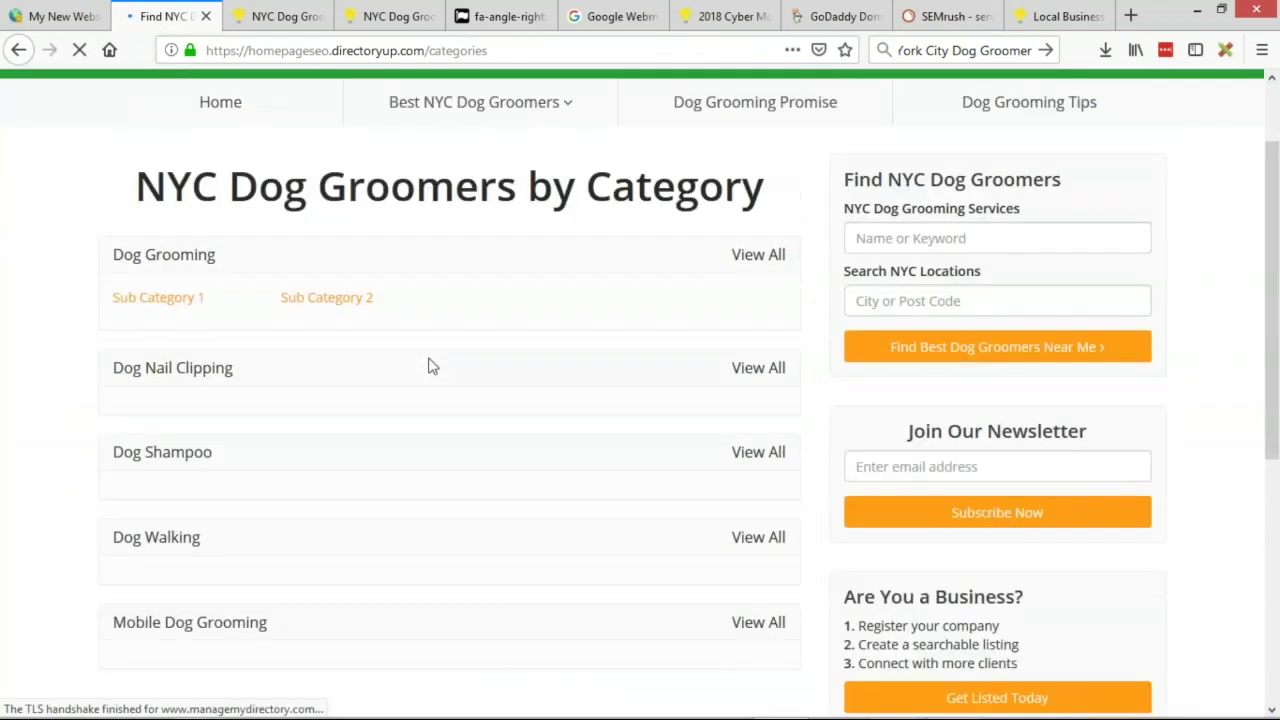
left_click(291, 177)
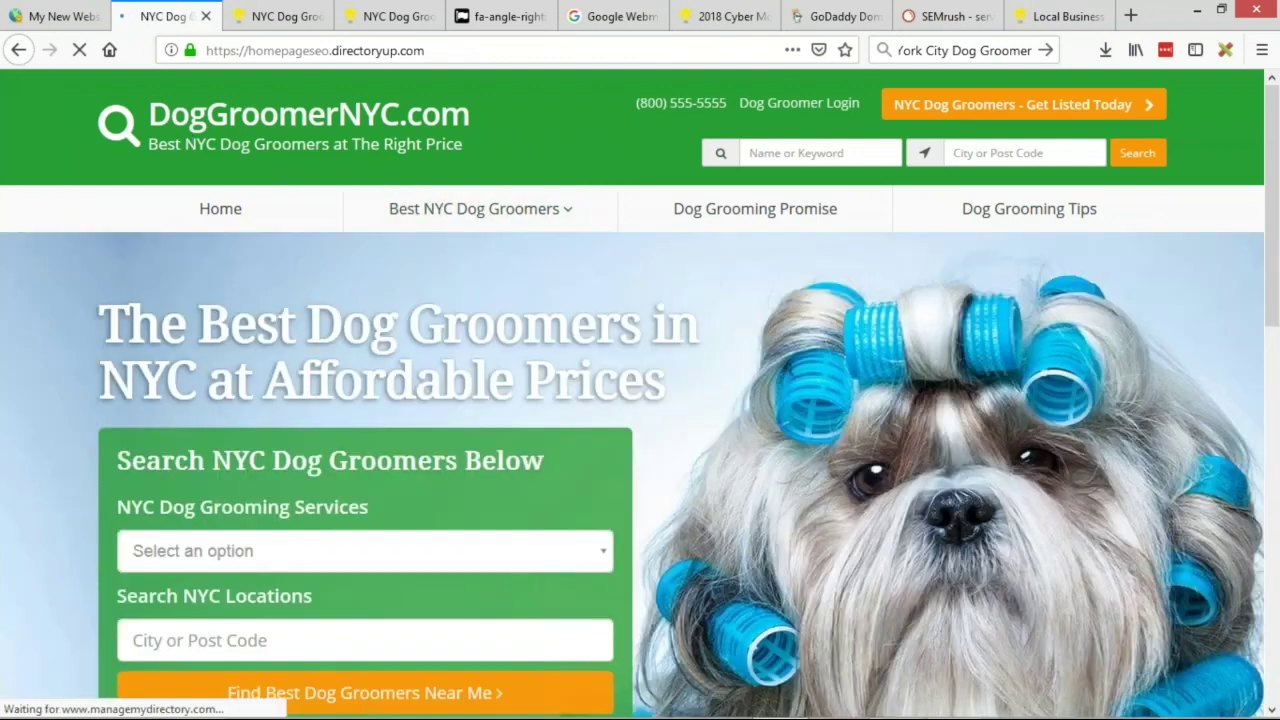
- Check the keywords in the three divider titles on the homepage
scroll(788, 350, "down", 3)
scroll(788, 350, "down", 2)
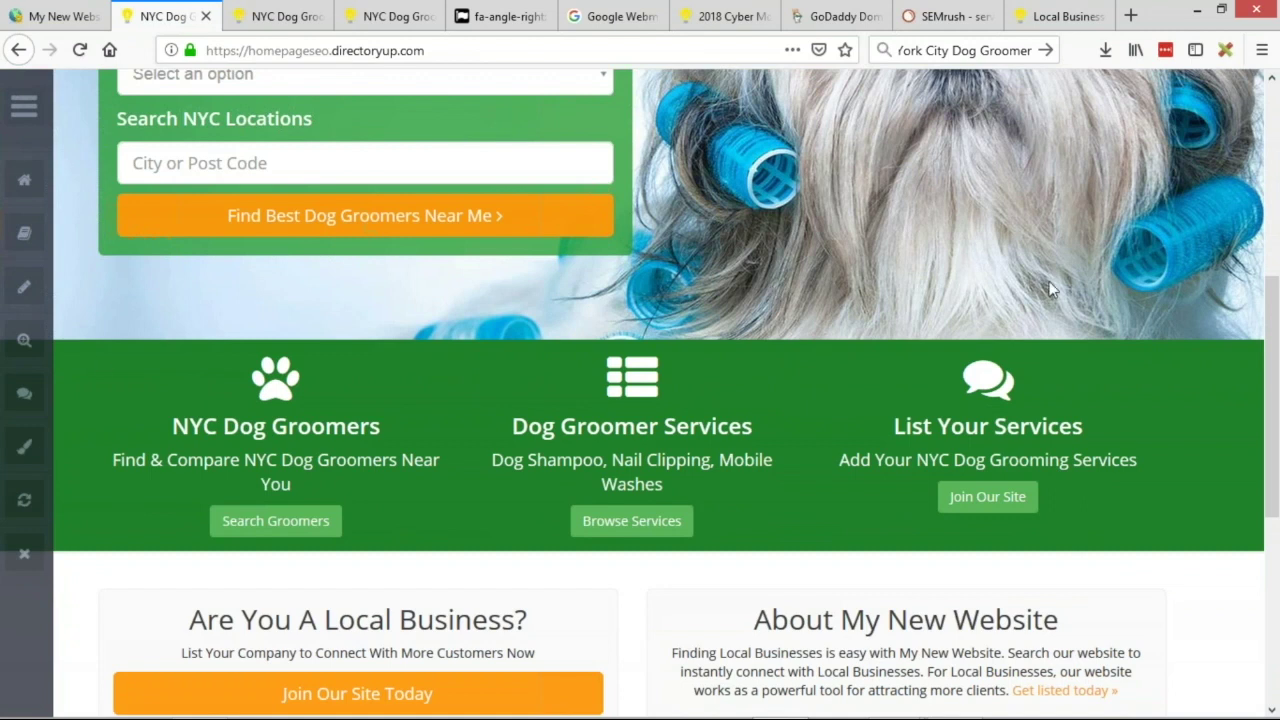
left_click_drag(148, 431, 348, 426)
left_click_drag(510, 426, 711, 426)
left_click_drag(878, 426, 1118, 426)
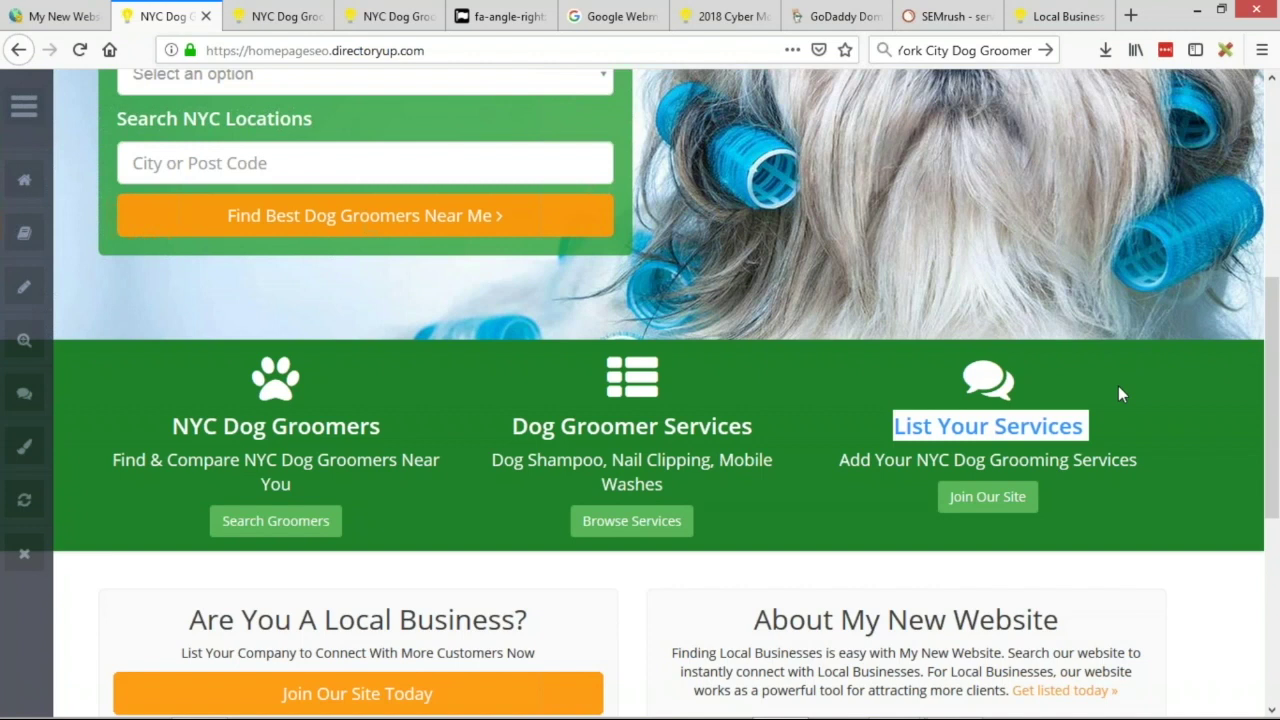
left_click(935, 300)
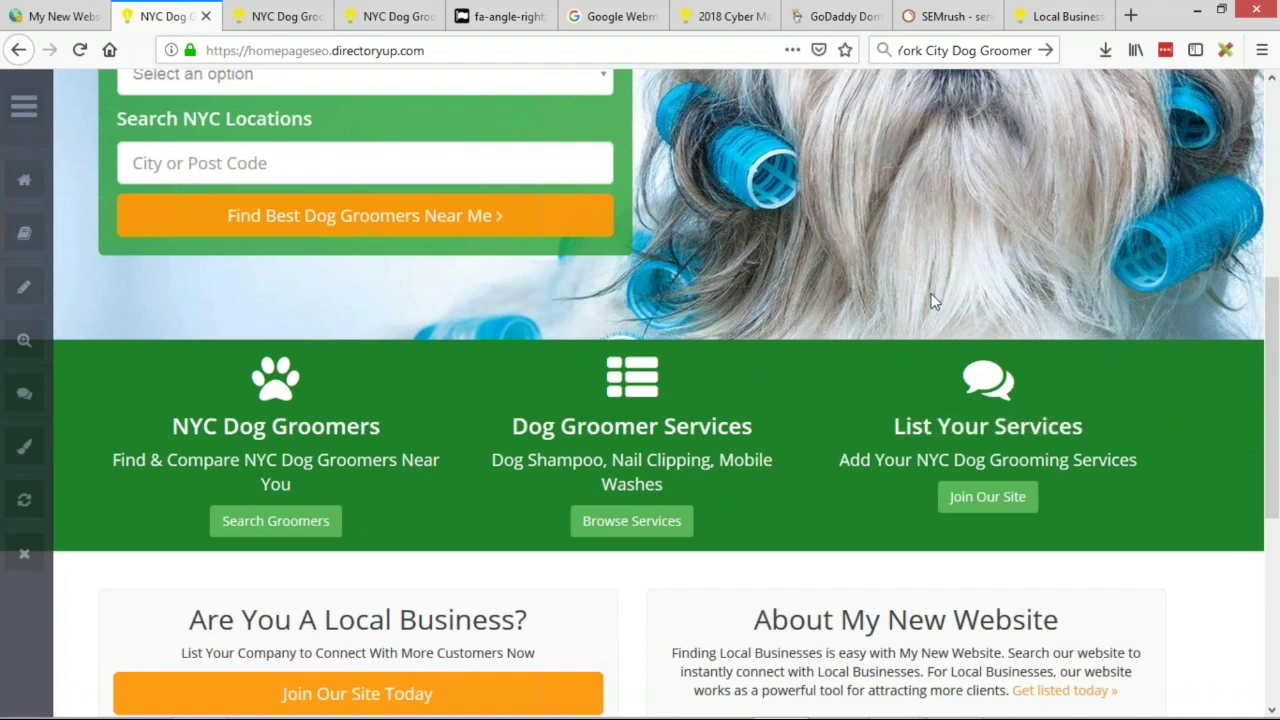
- Compare the wording of the three divider captions beneath the titles on the homepage
scroll(902, 297, "up", 3)
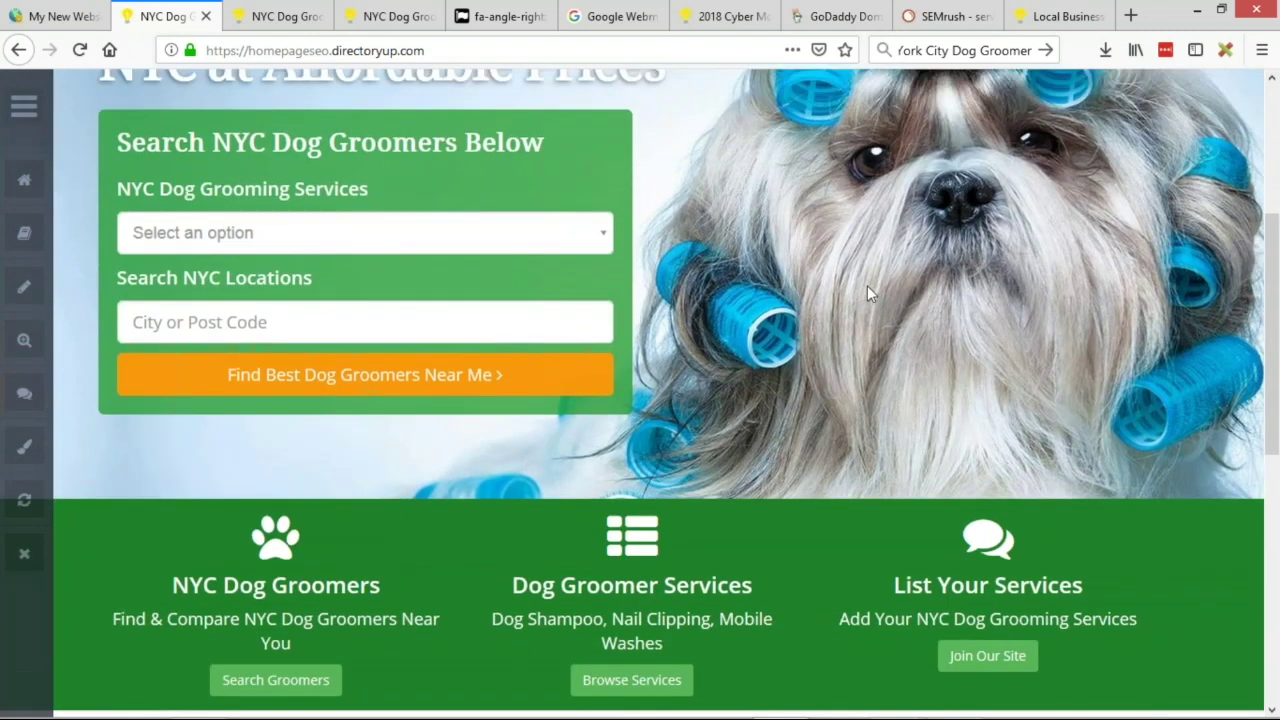
scroll(867, 286, "down", 1)
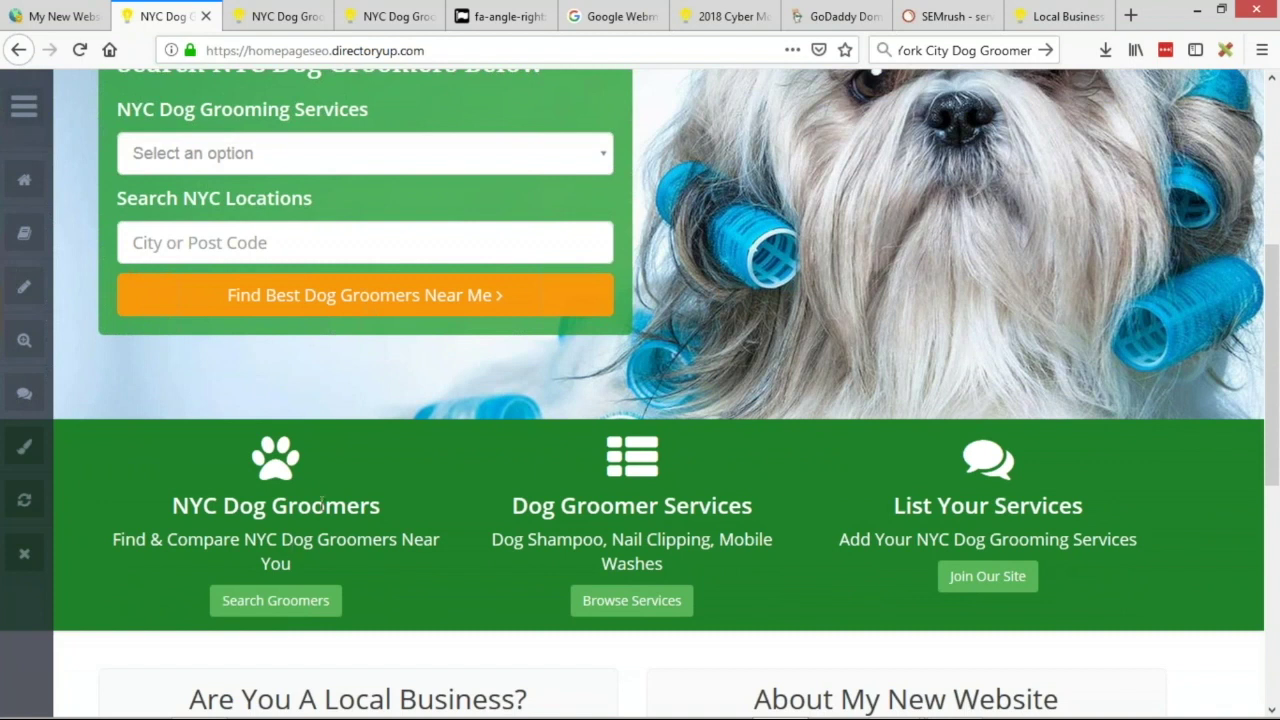
scroll(698, 365, "down", 1)
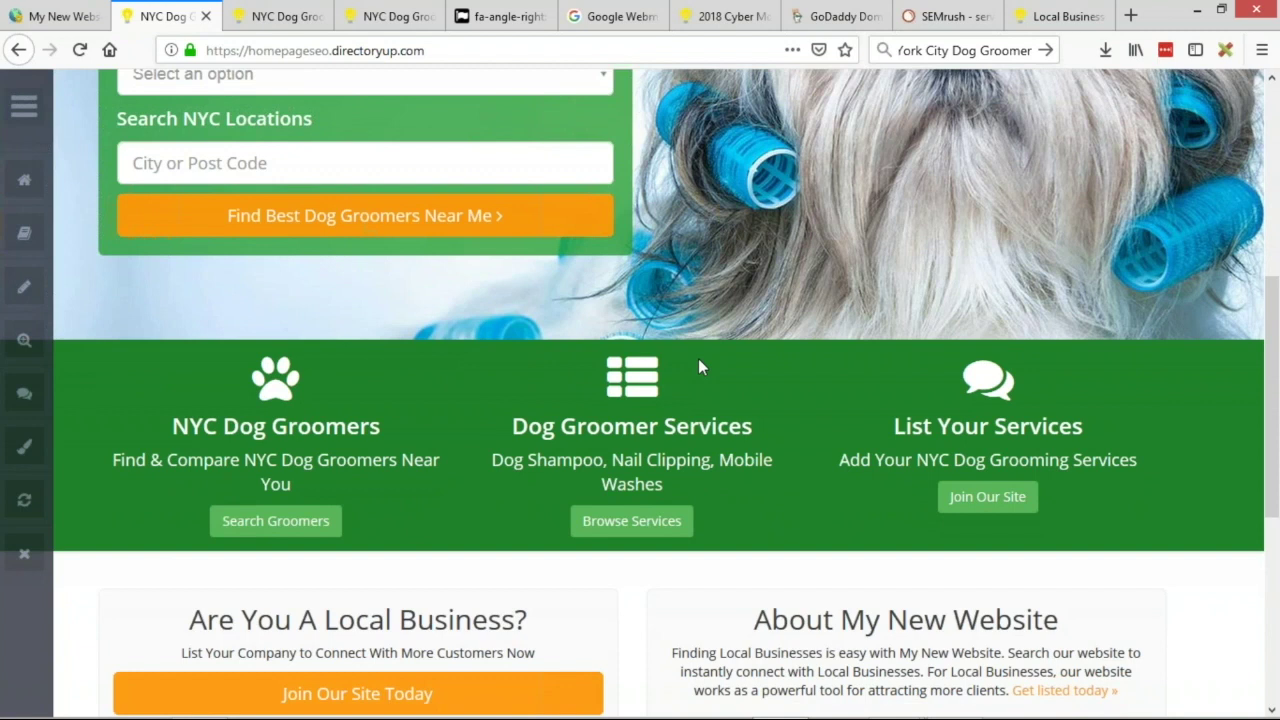
scroll(702, 366, "down", 1)
left_click_drag(164, 382, 232, 384)
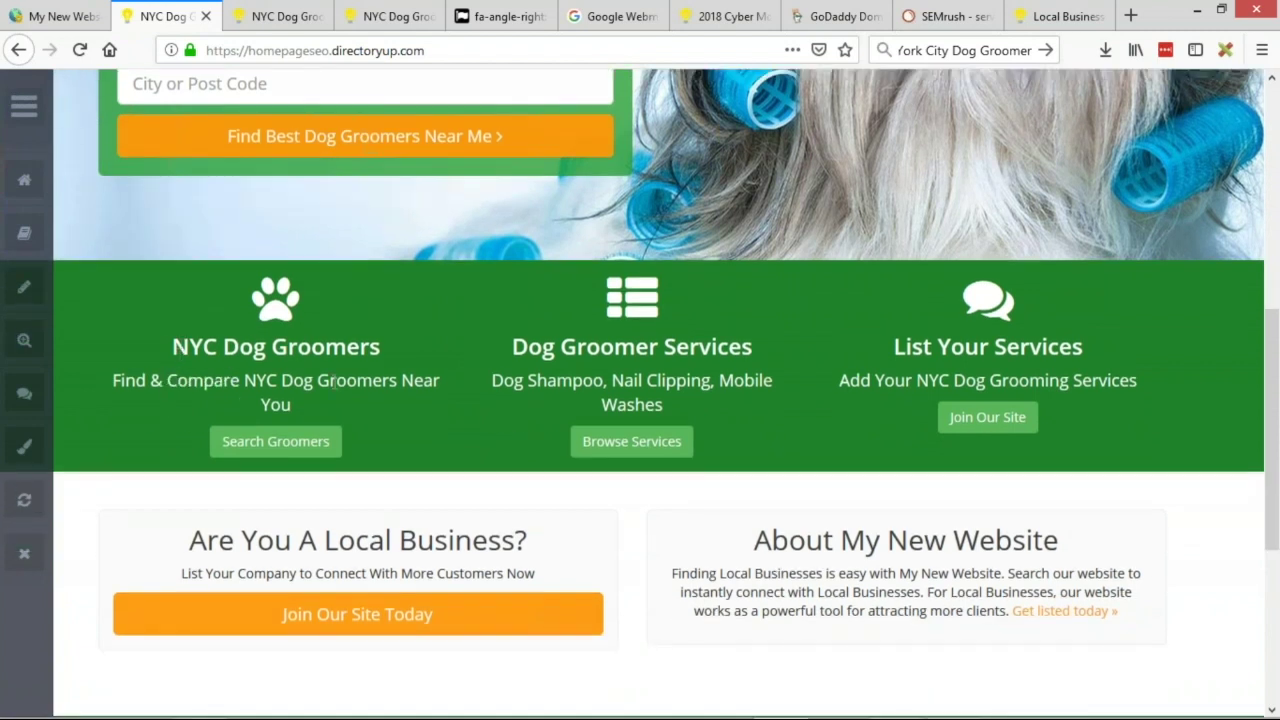
left_click_drag(148, 400, 295, 418)
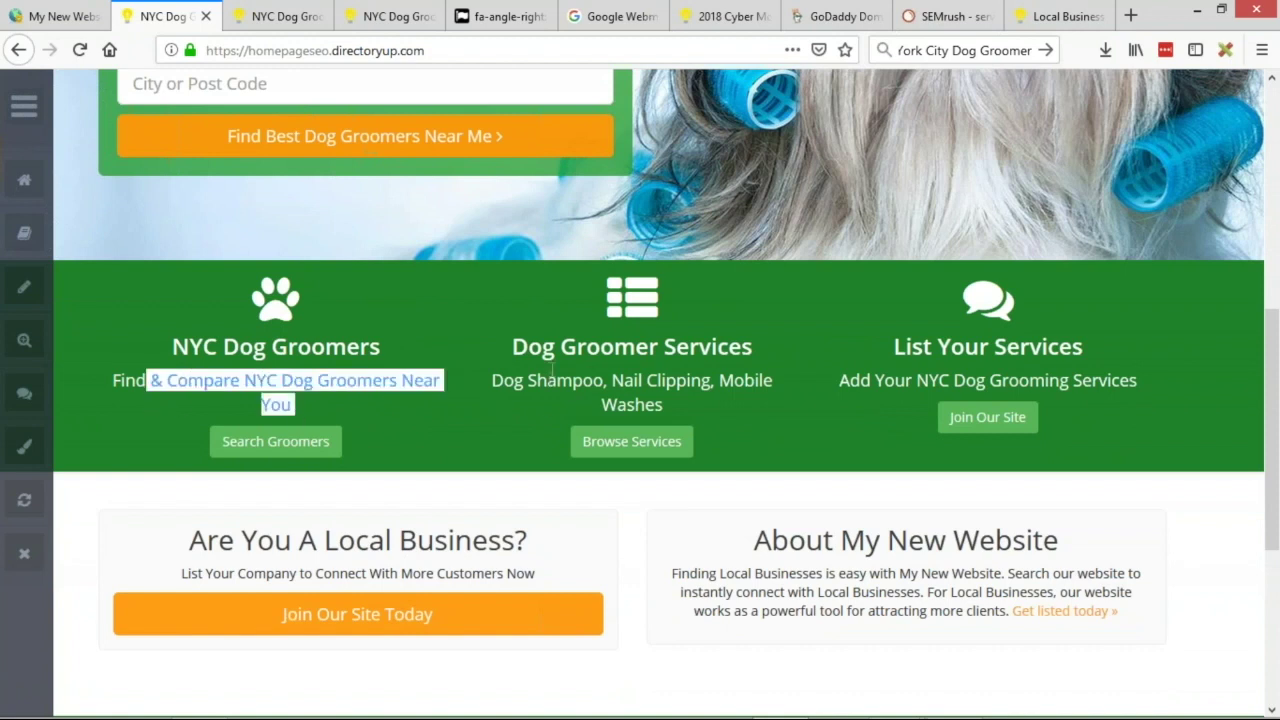
left_click_drag(556, 381, 647, 405)
left_click(881, 388)
left_click_drag(838, 382, 1074, 380)
double_click(893, 382)
triple_click(889, 385)
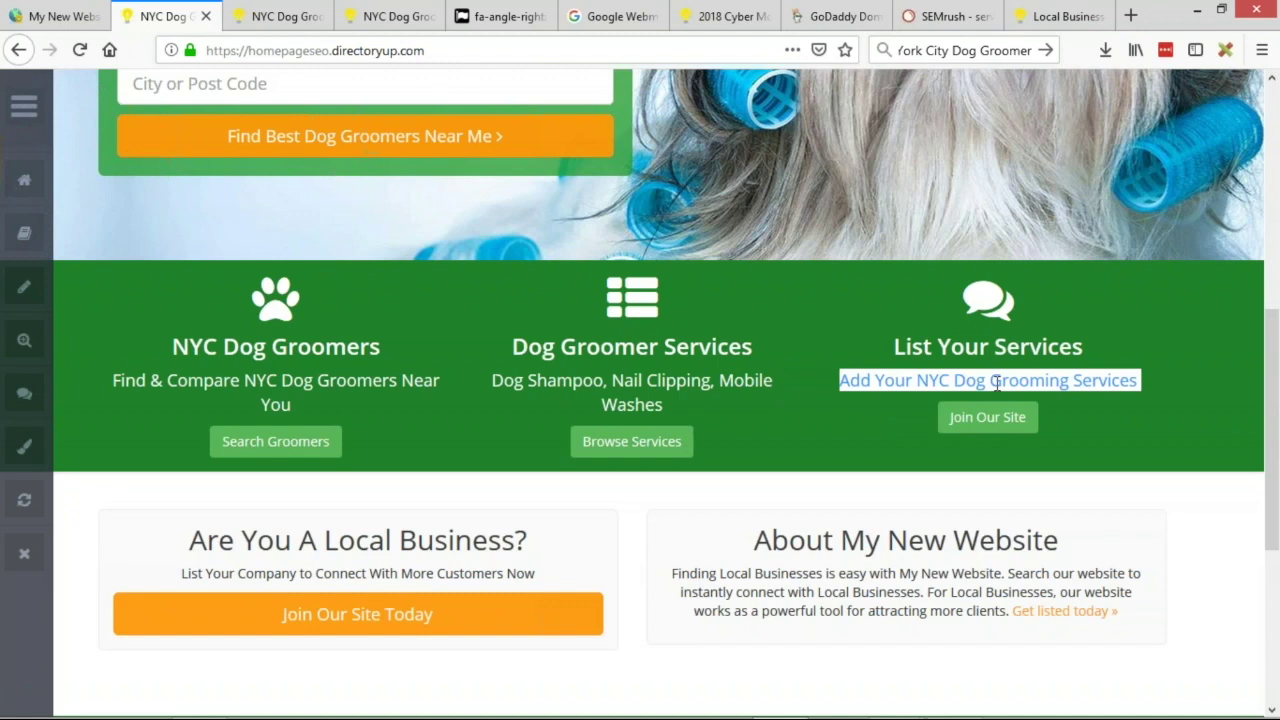
left_click(914, 384)
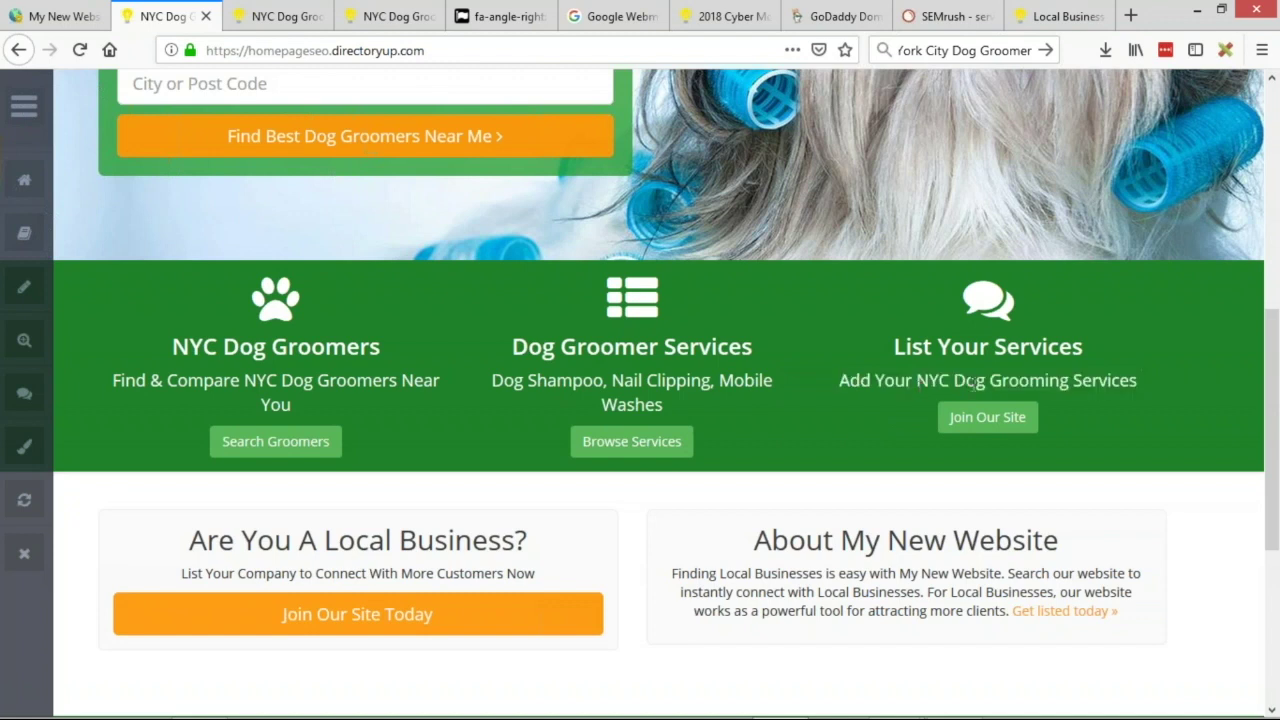
left_click_drag(566, 381, 650, 404)
left_click(652, 400)
left_click_drag(262, 381, 291, 404)
left_click_drag(612, 381, 656, 404)
left_click(877, 379)
- Examine the "Are You A Local Business?" and "About My New Website" boxes below the homepage dividers
scroll(770, 470, "up", 5)
scroll(780, 396, "down", 3)
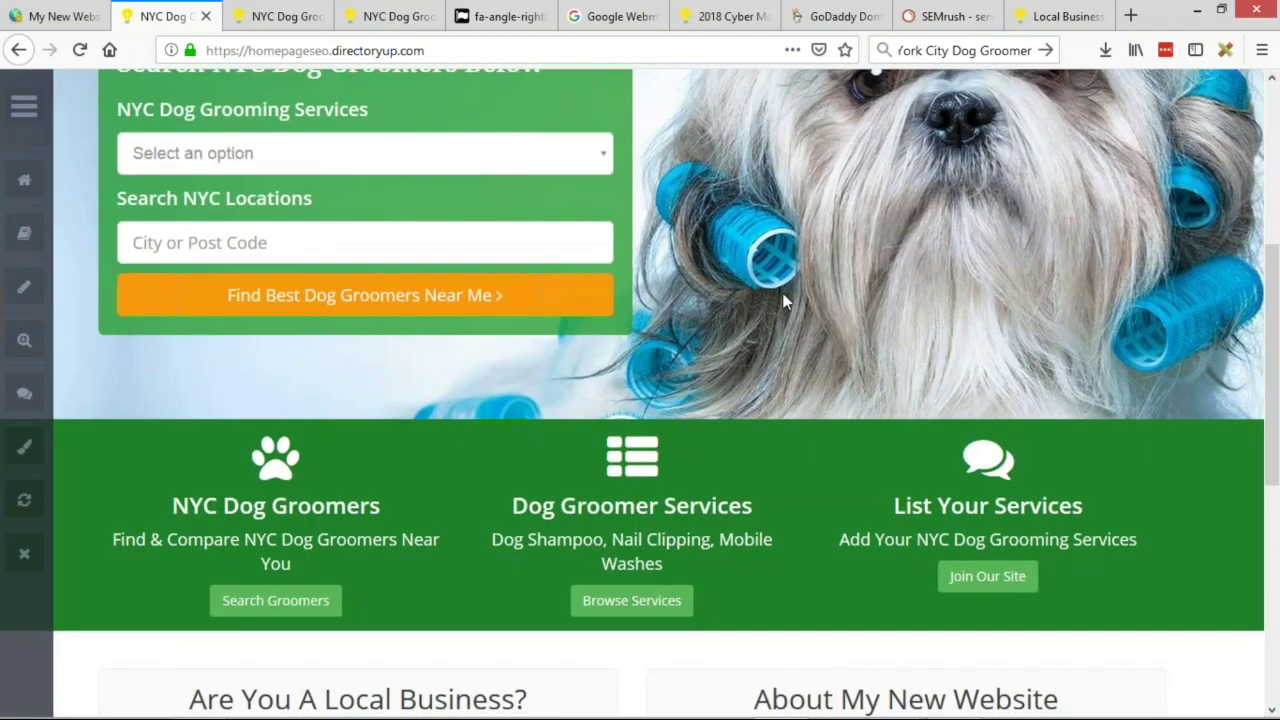
scroll(784, 295, "down", 3)
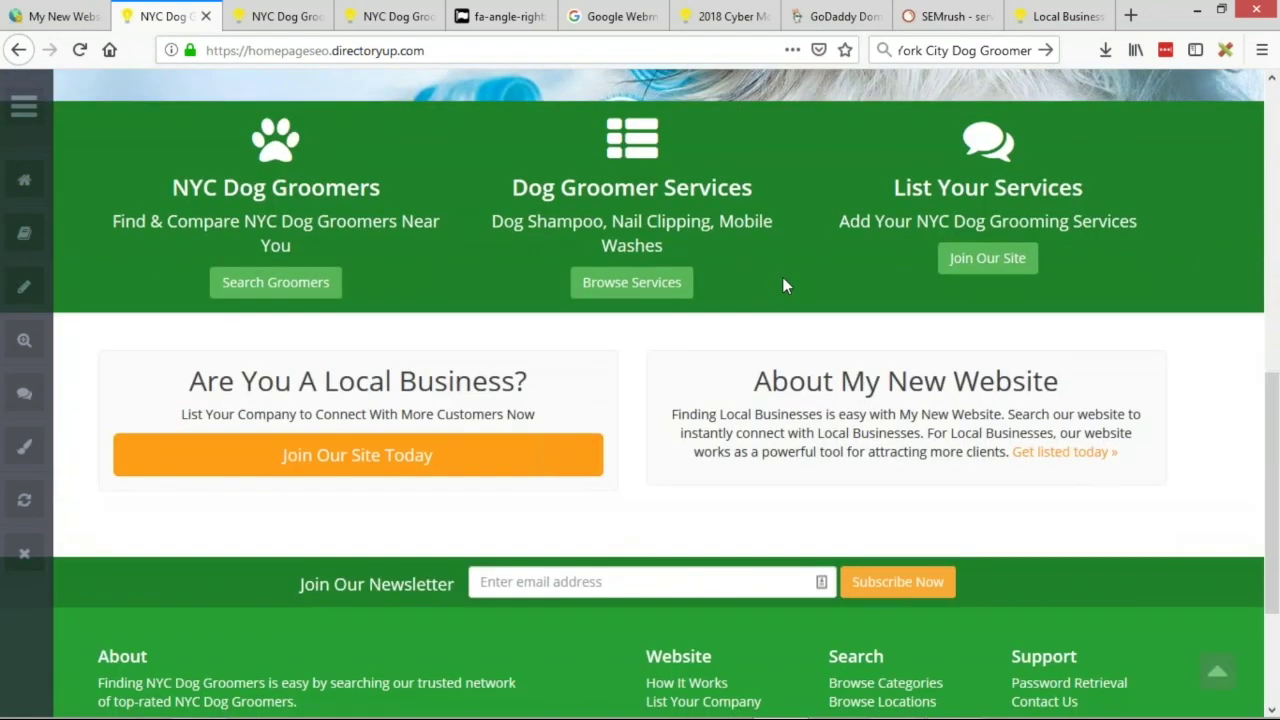
left_click_drag(190, 380, 450, 379)
left_click_drag(768, 380, 993, 368)
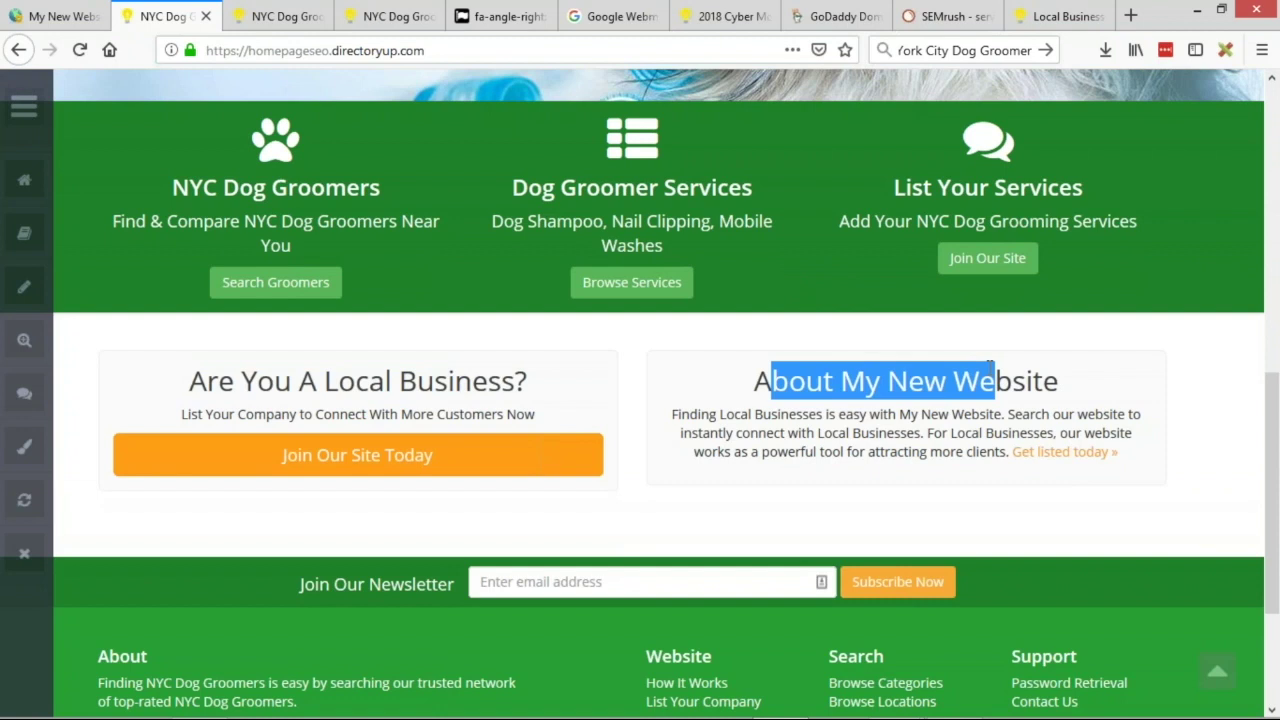
left_click(726, 410)
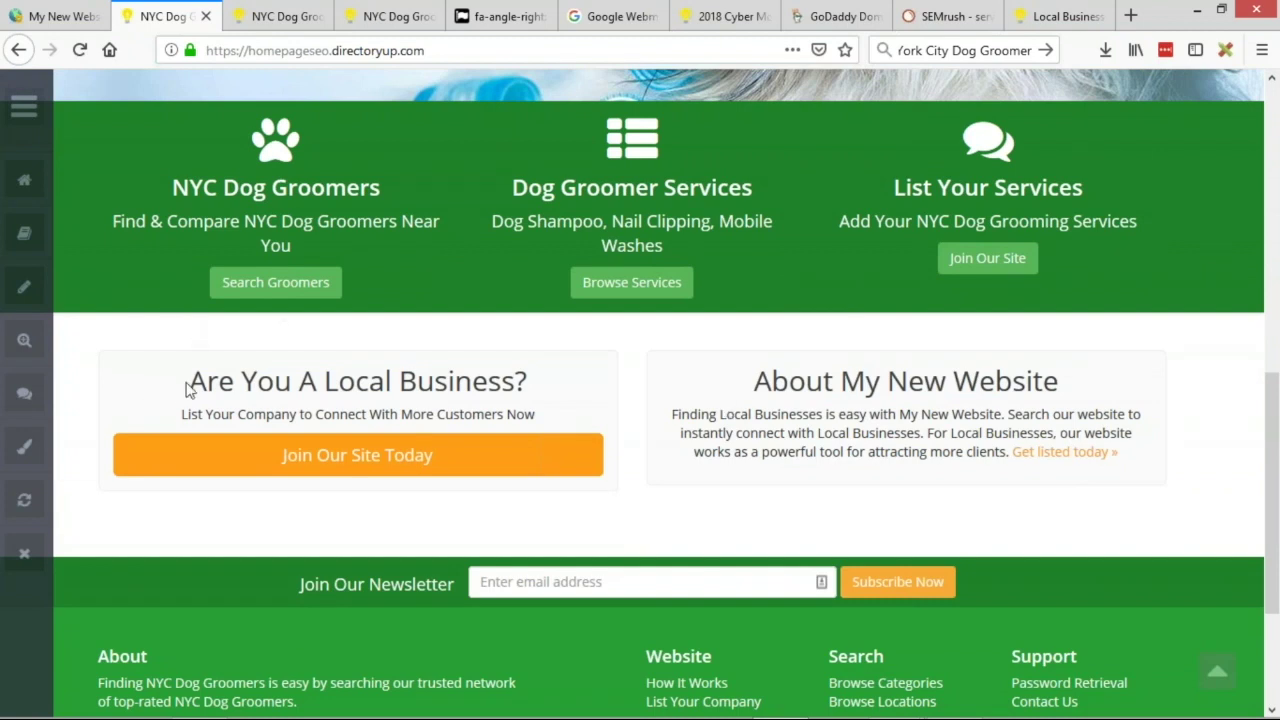
- Reload the admin's Design Settings page, rechecking the headings of the homepage's local business and about boxes while it loads
left_click(55, 16)
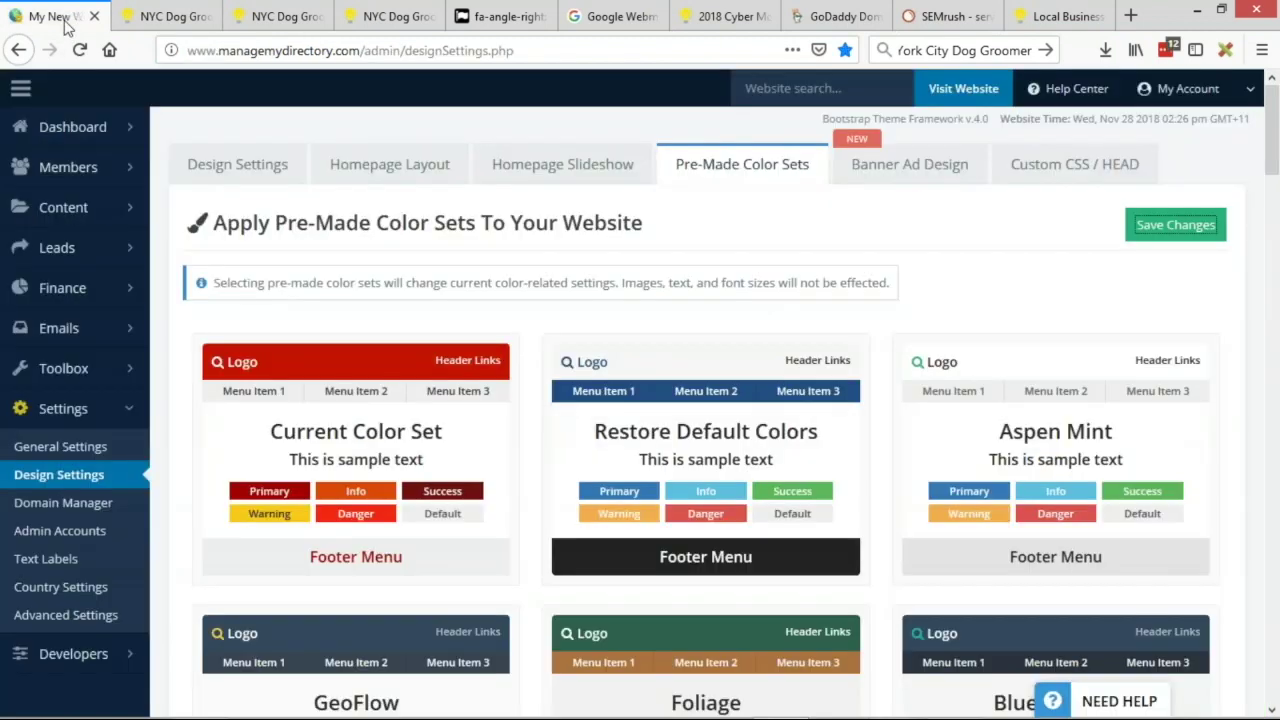
left_click(79, 480)
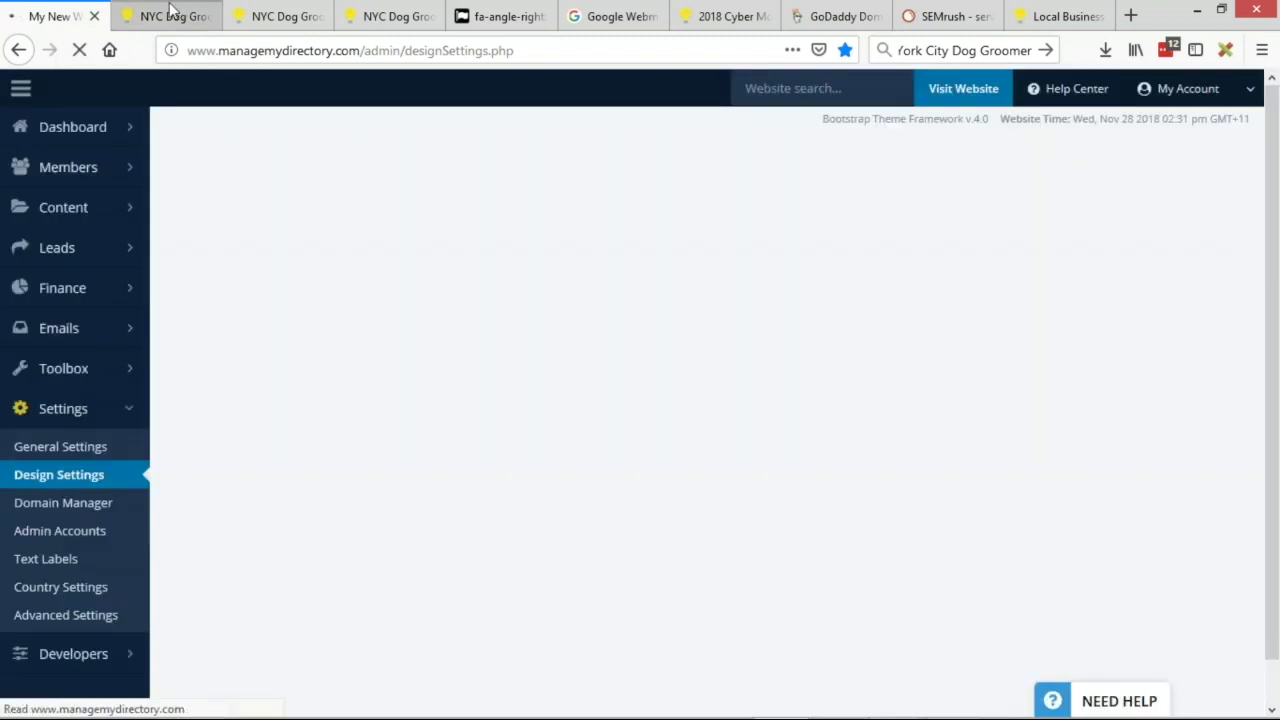
left_click(170, 16)
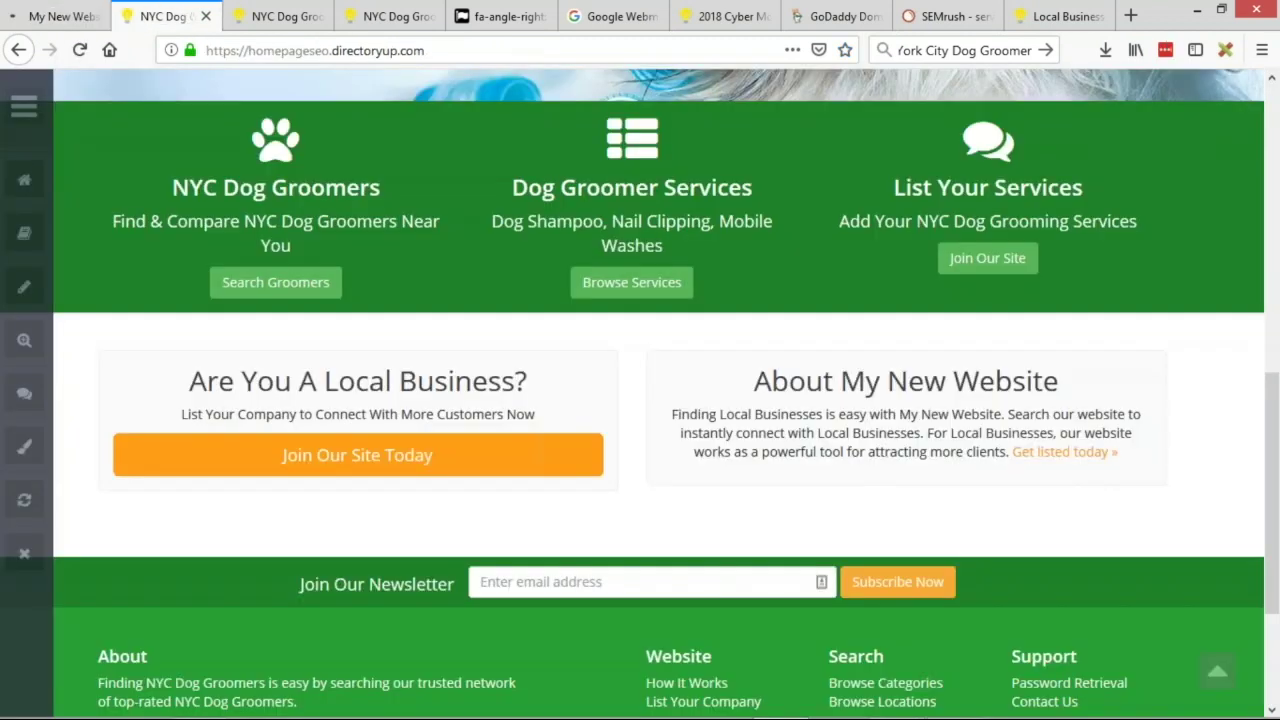
left_click_drag(186, 380, 485, 375)
left_click_drag(752, 381, 953, 381)
left_click(104, 17)
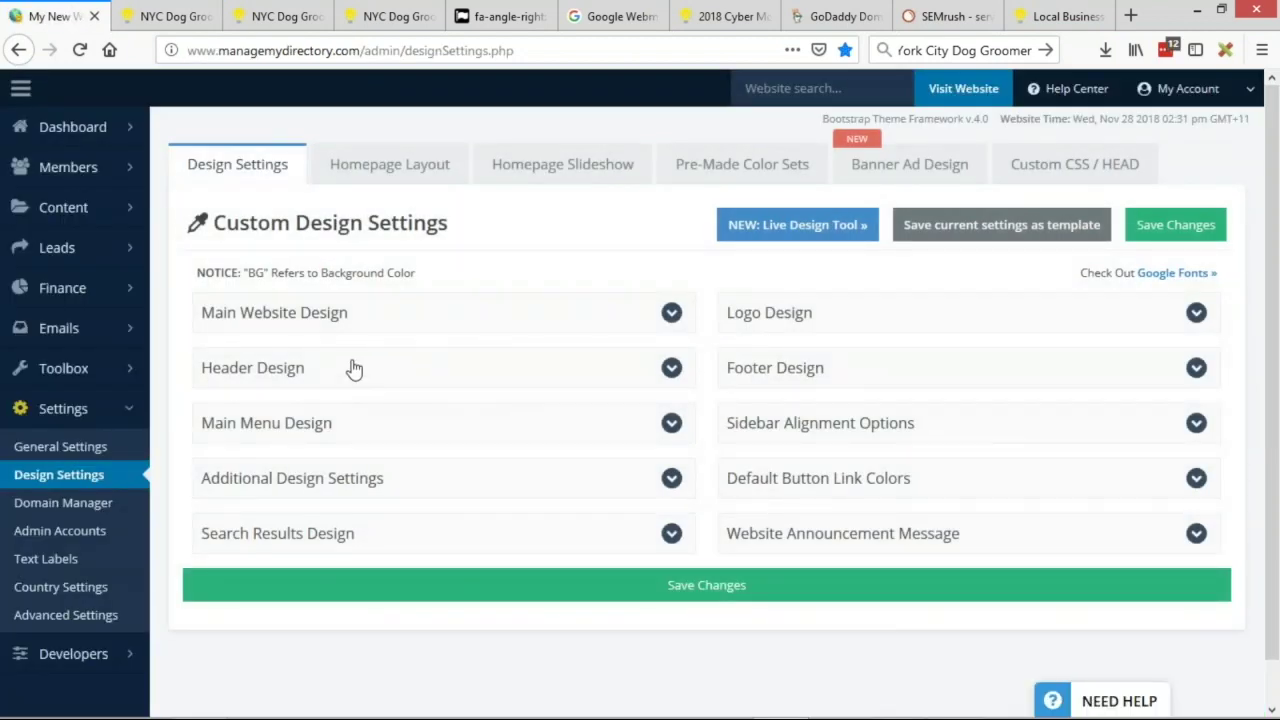
- Open the homepage layout settings for the About Website and Join Offer section
left_click(390, 172)
scroll(366, 451, "down", 1)
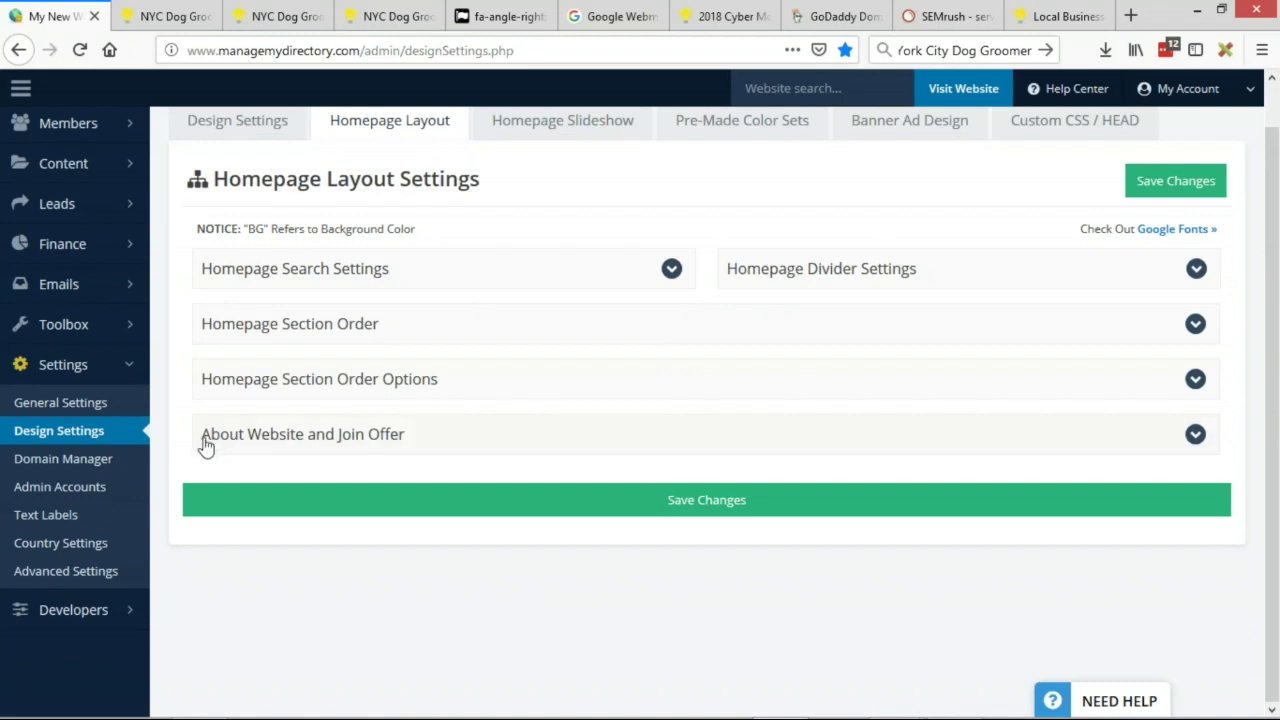
left_click(585, 440)
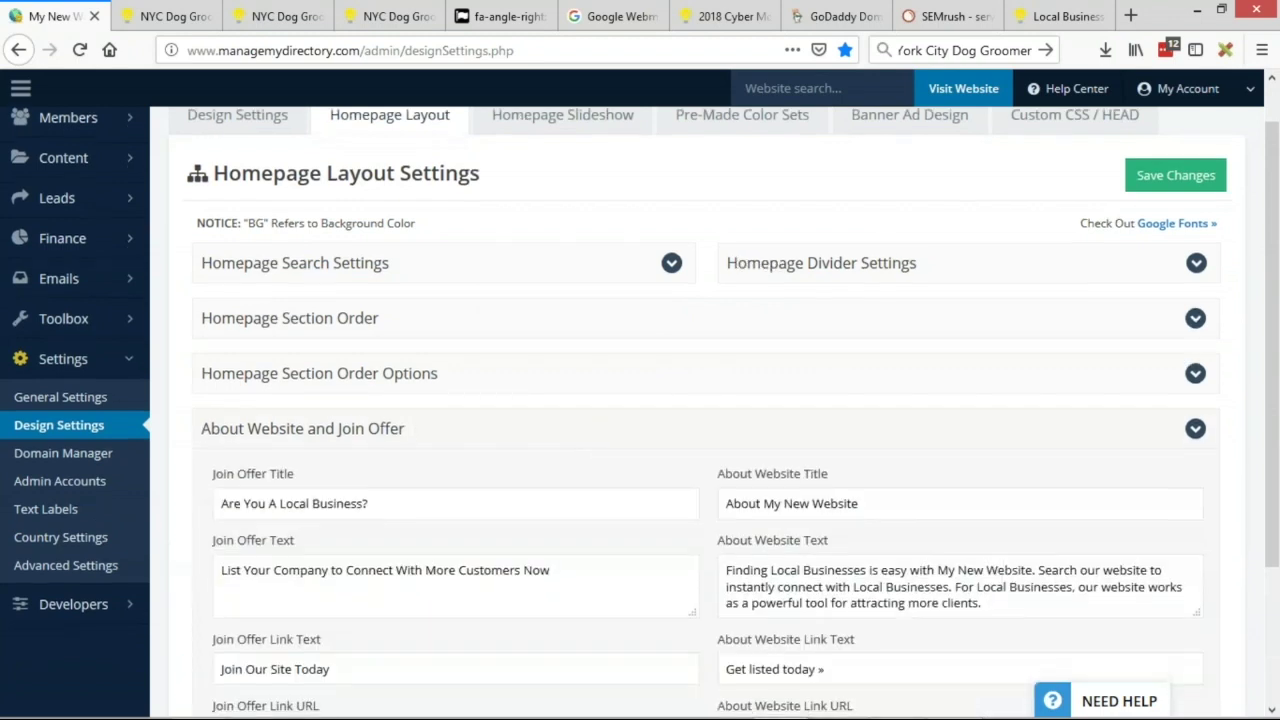
scroll(224, 380, "down", 3)
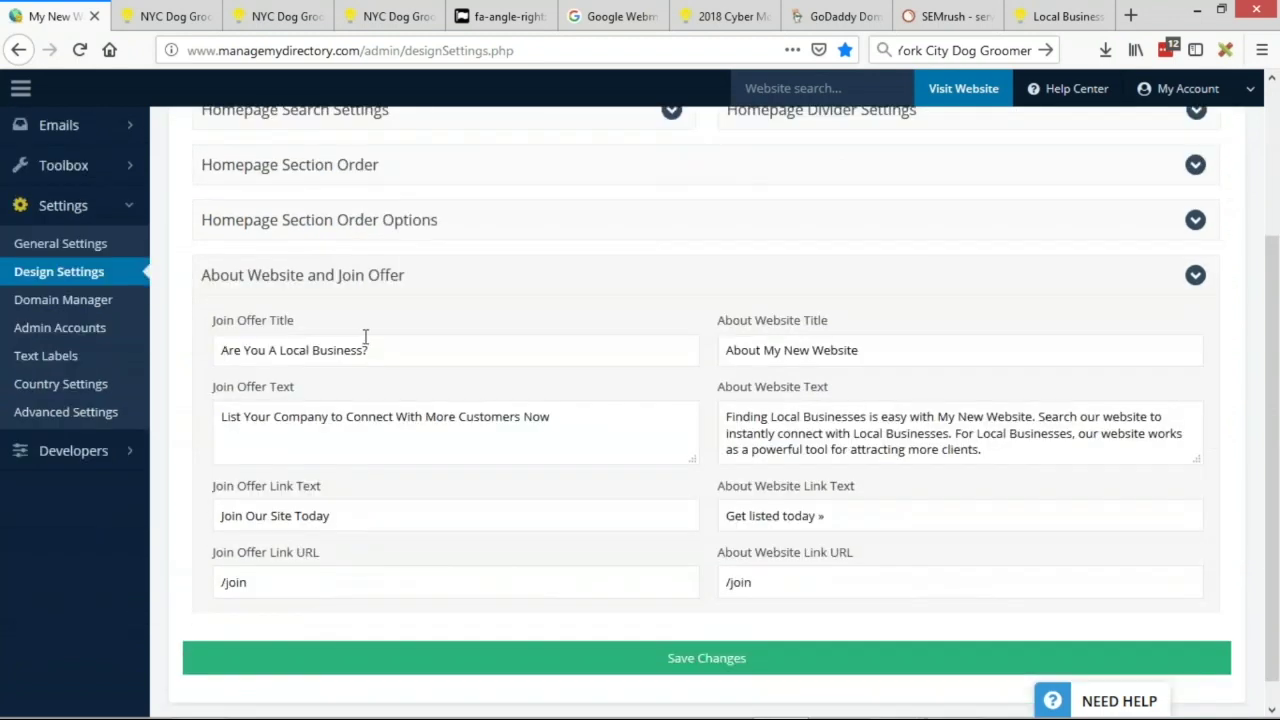
- After checking the local business heading on the homepage, set the join offer title to "Are You NYC Dog Groomer"
left_click(162, 16)
left_click_drag(189, 378, 527, 382)
left_click(60, 16)
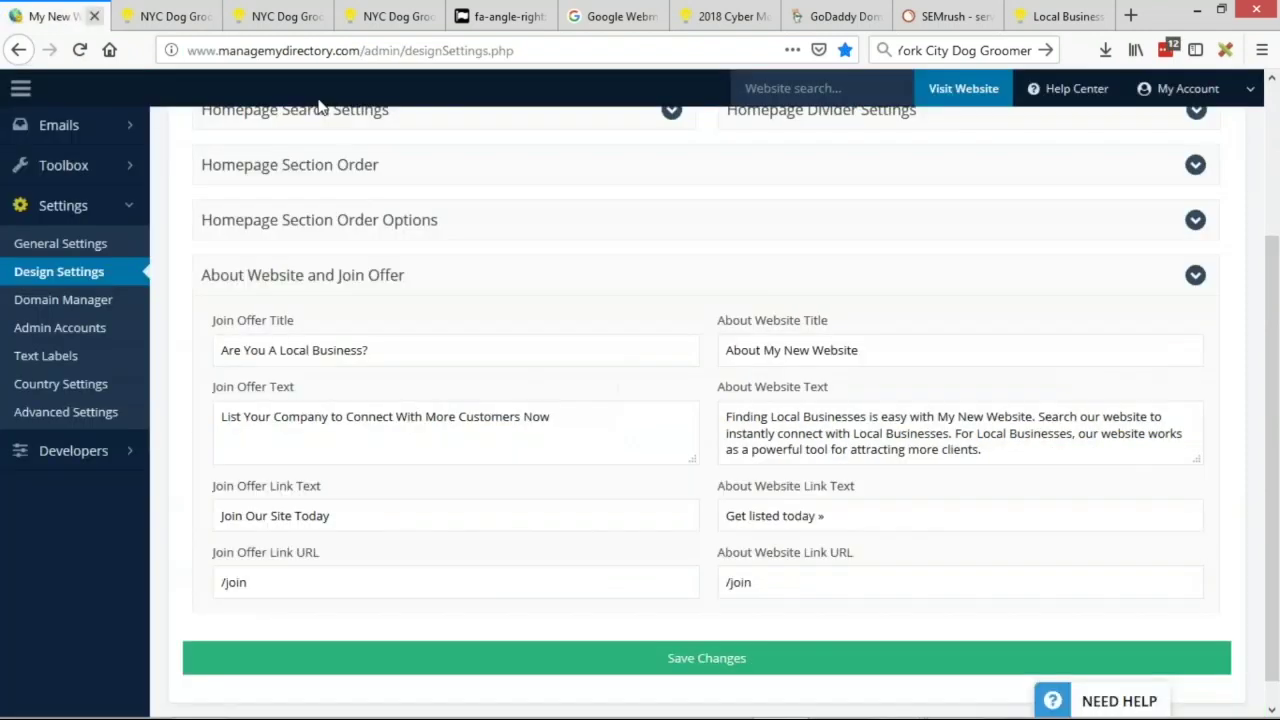
left_click_drag(268, 350, 400, 345)
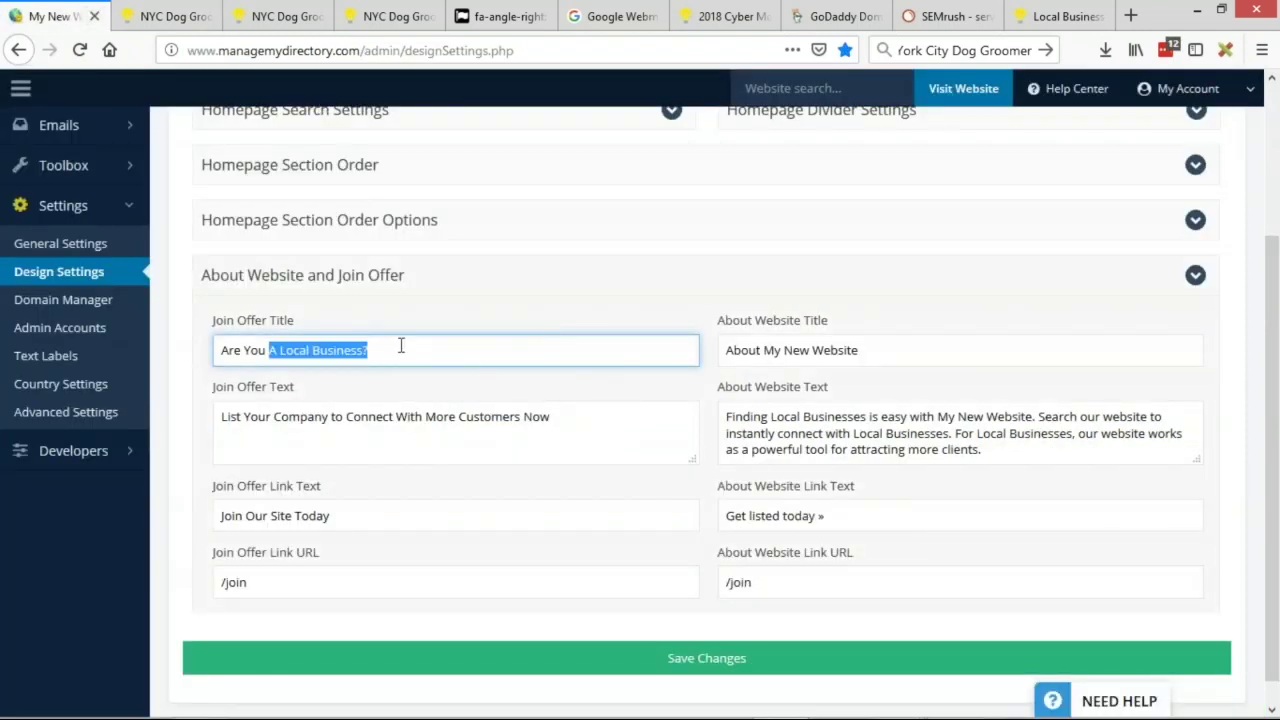
type("NYC Dog Groomer")
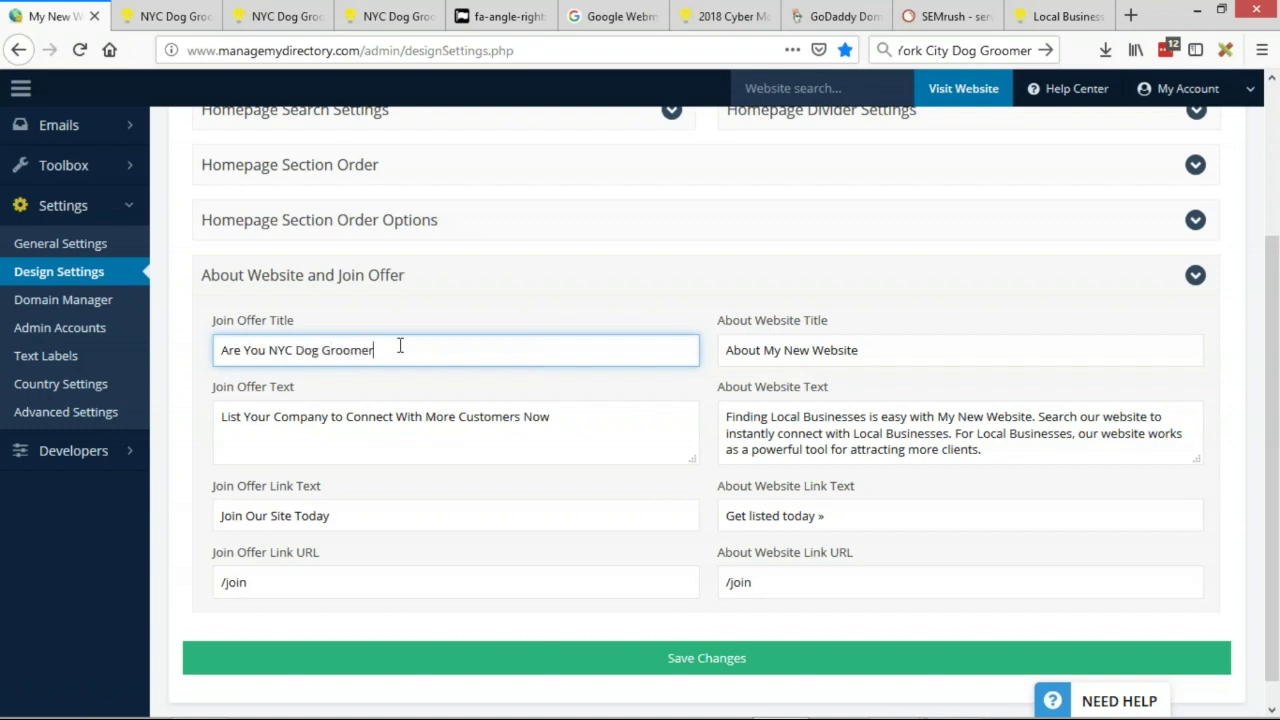
- Reword the join offer text to "List Your NYC Dog Grooming Company to Connect With More Customers"
left_click(280, 417)
double_click(285, 417)
type("NYC Dog Gro")
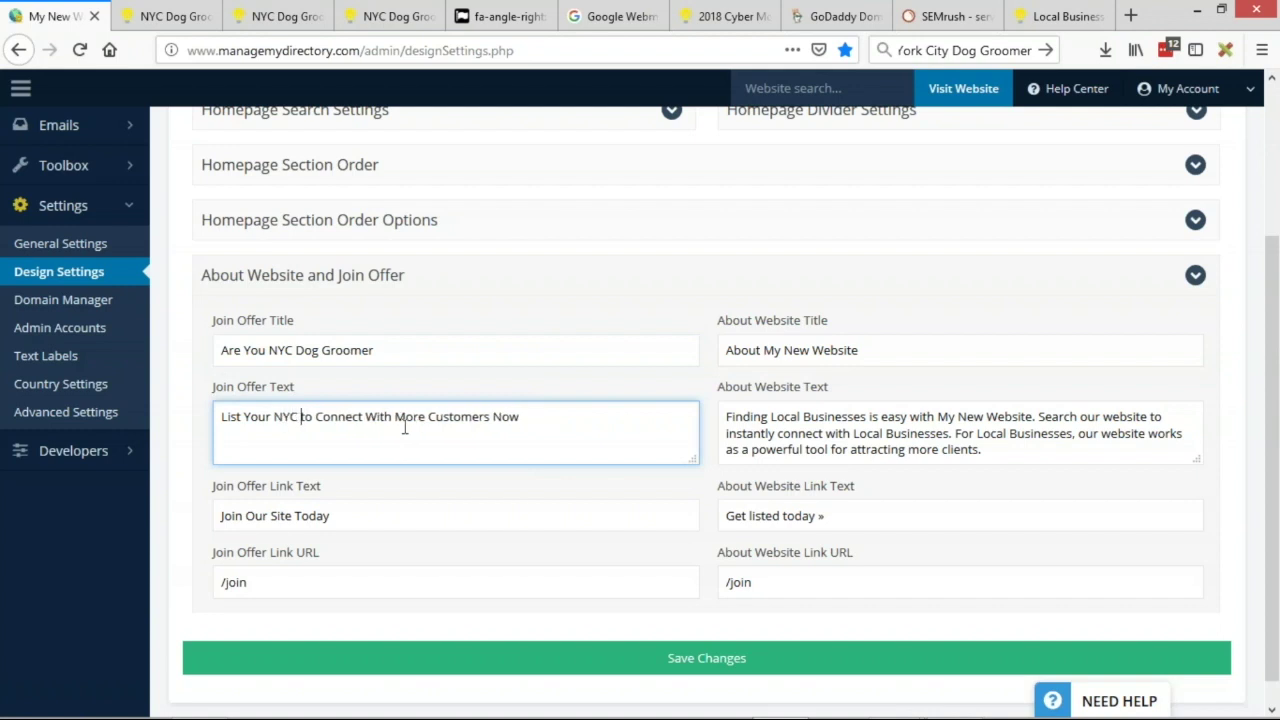
type("oming ")
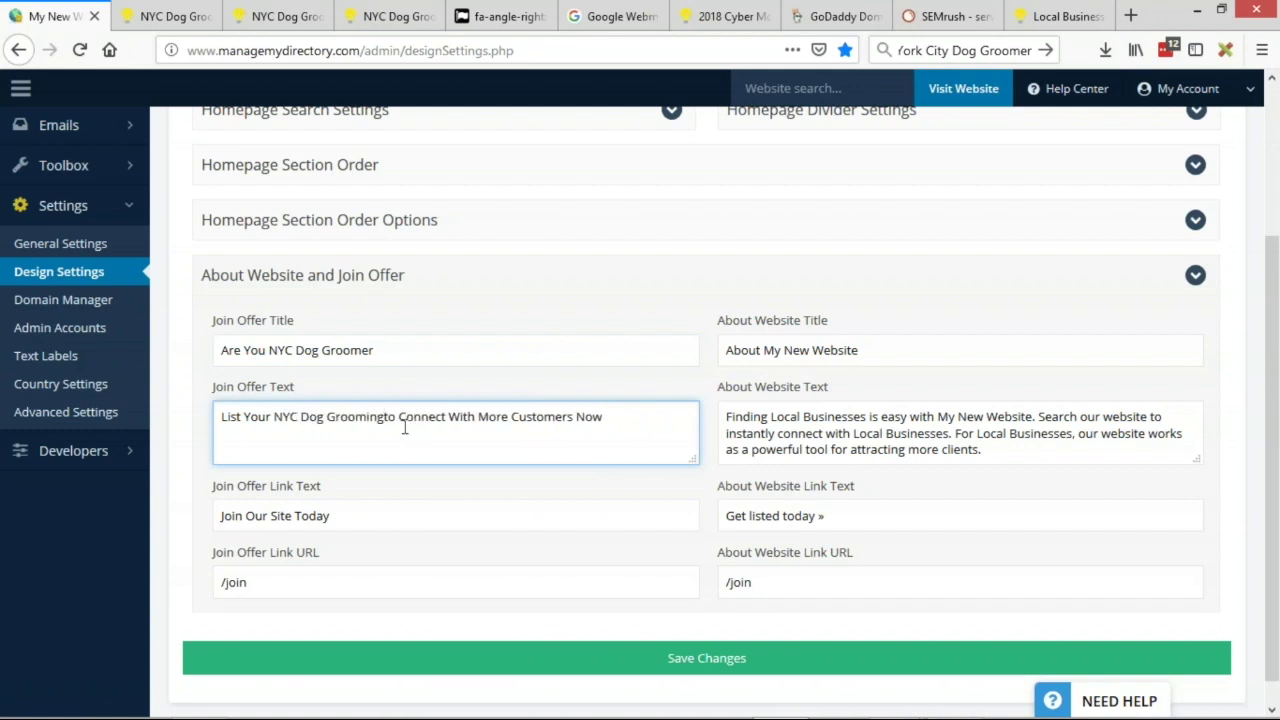
type("Servic")
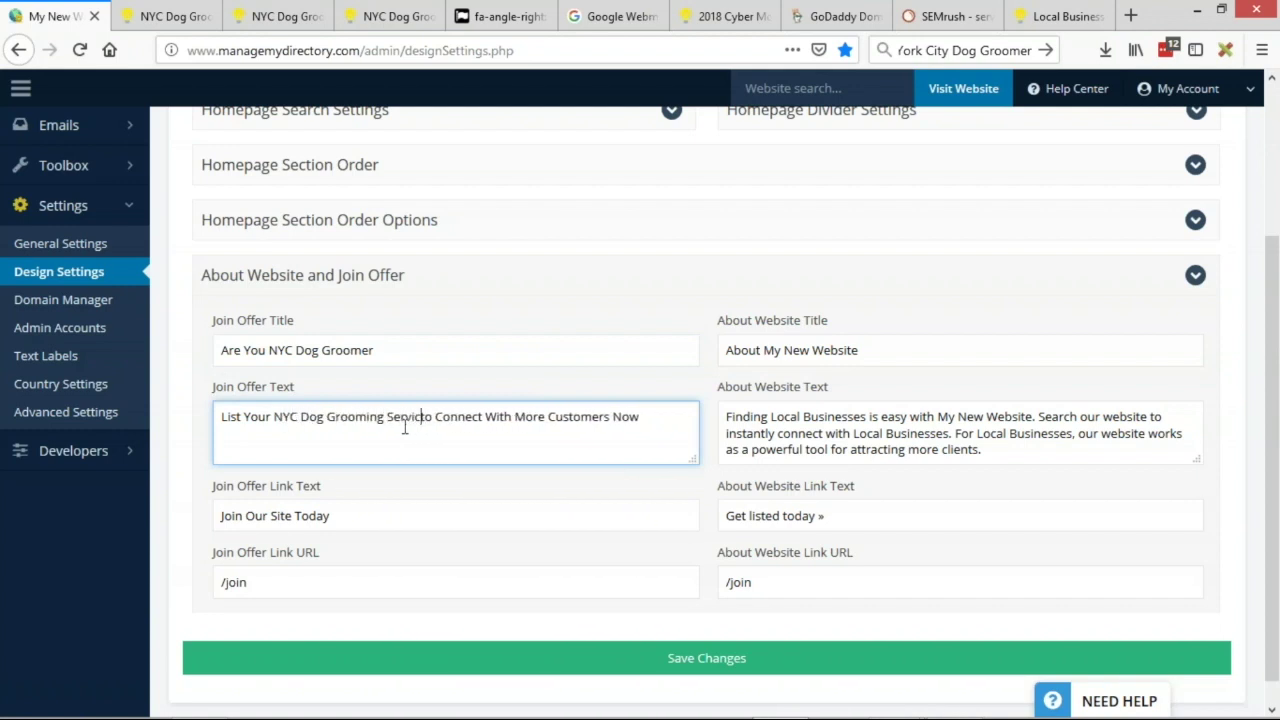
type("es")
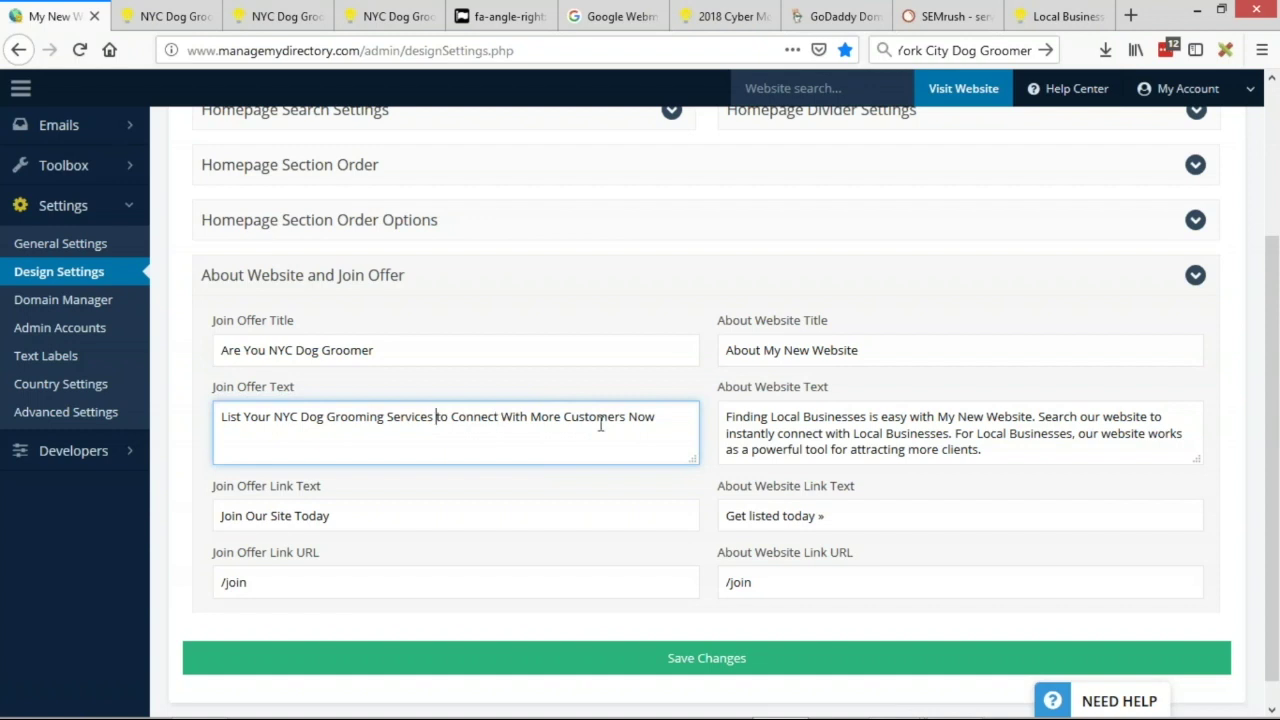
double_click(640, 417)
key("BackSpace")
double_click(409, 421)
type("Company")
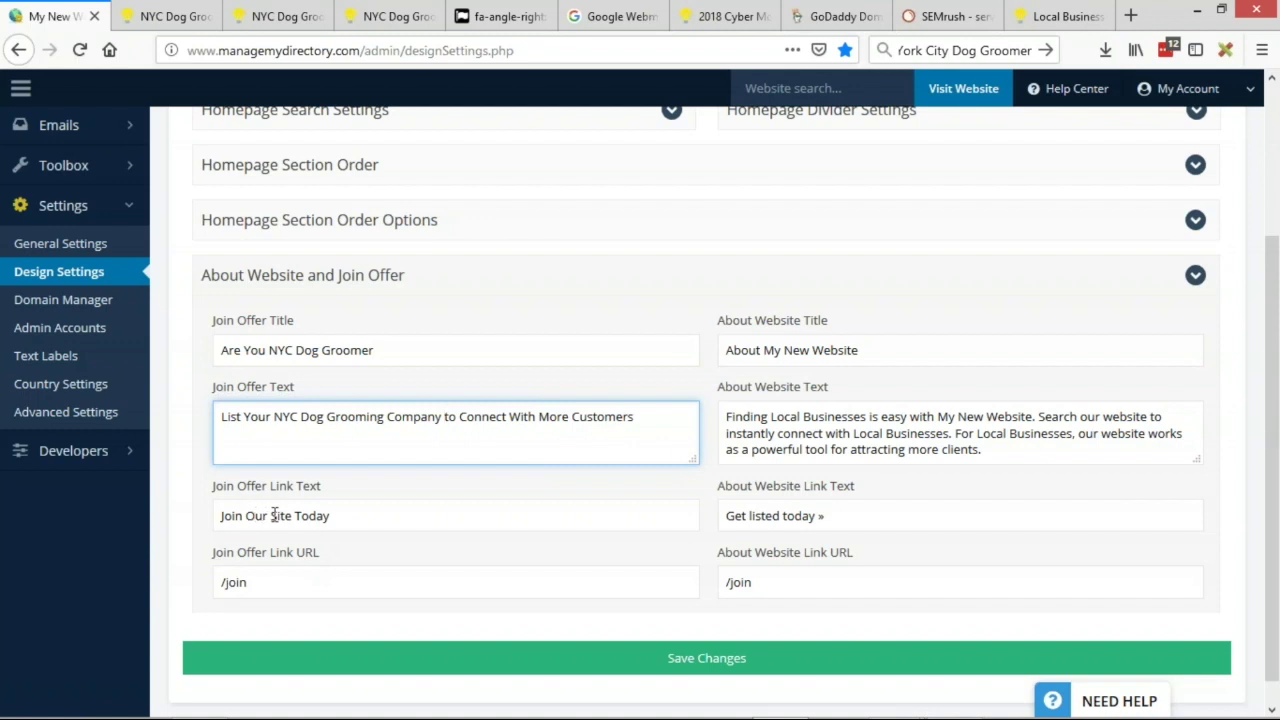
- Try "Join Our Dog Grooming Community" as the join offer link text
left_click_drag(271, 515, 406, 509)
type("Dog Grooming")
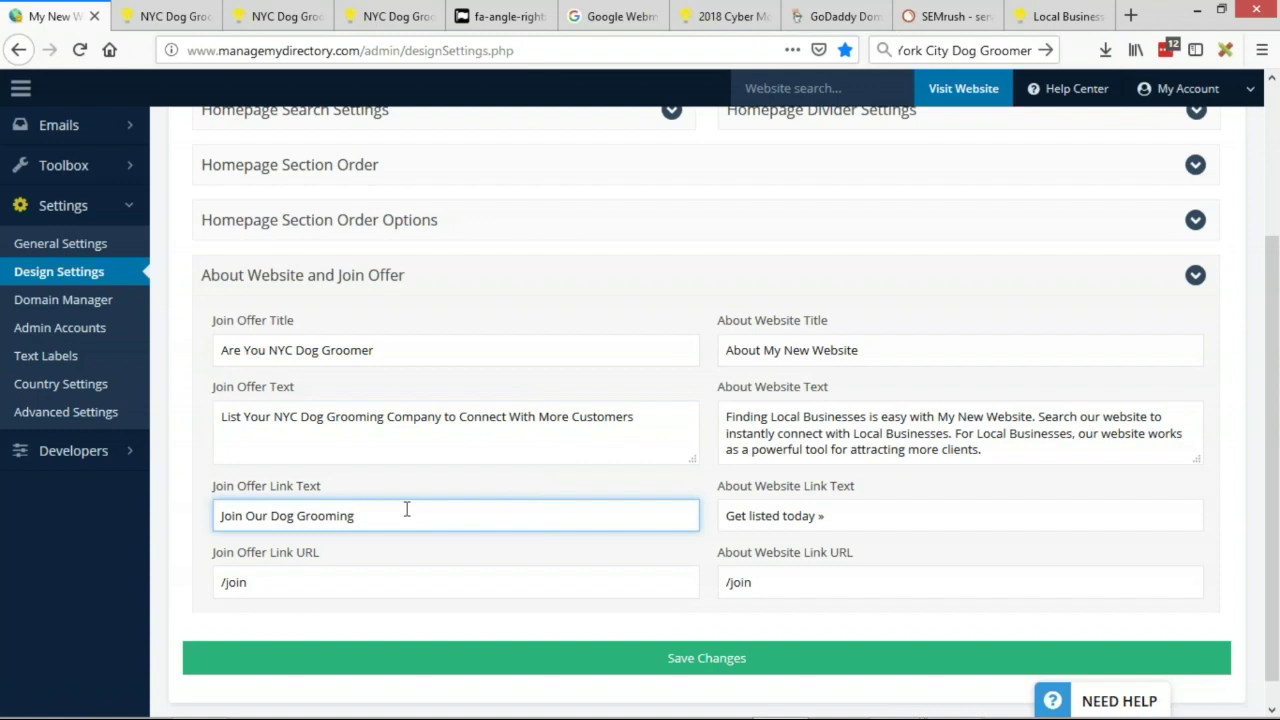
type(" Network")
double_click(394, 514)
type("Community")
left_click_drag(270, 516, 356, 516)
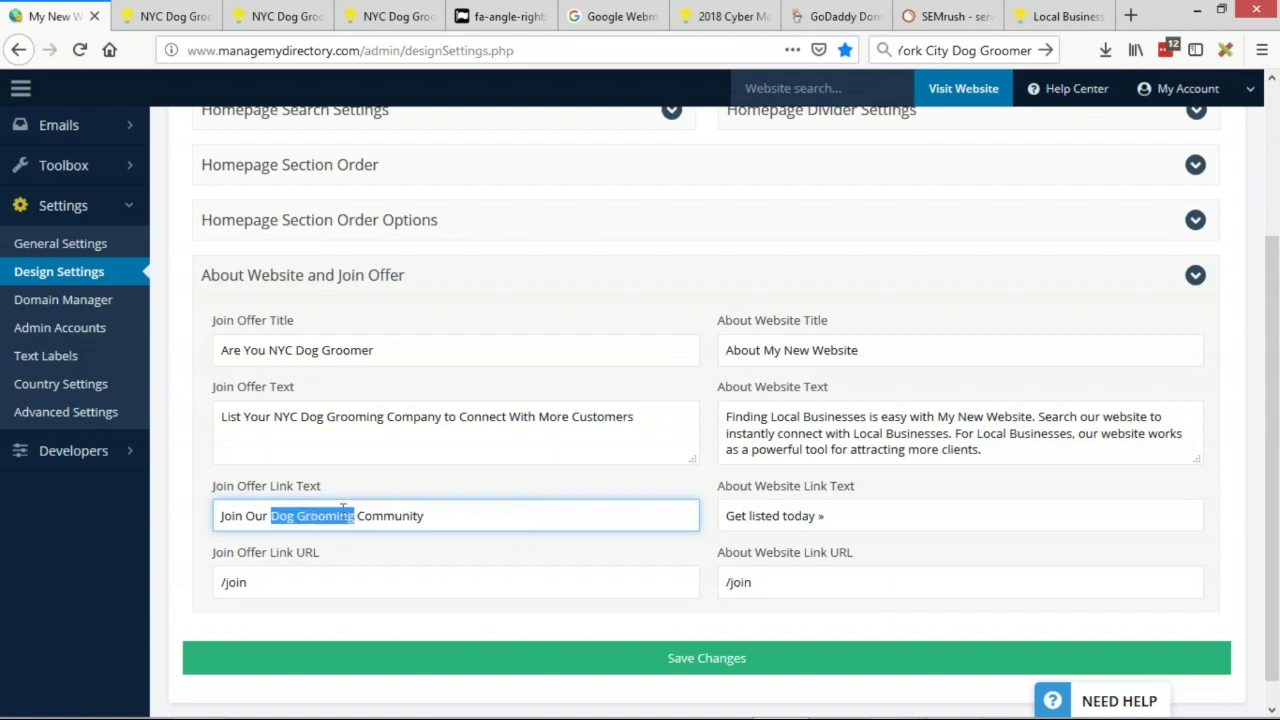
left_click(394, 515)
- Set the join offer link text to "List Your Dog Grooming Services Now"
triple_click(234, 512)
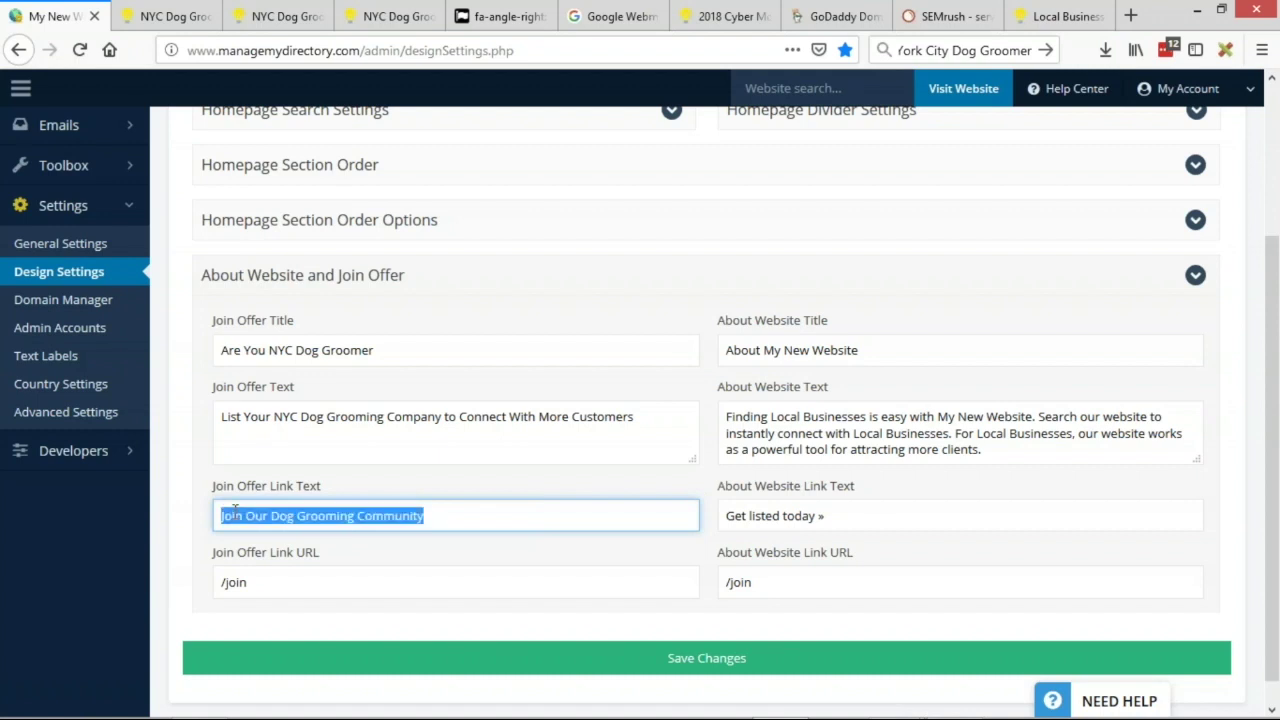
type("List Your Dog Grooming Services N")
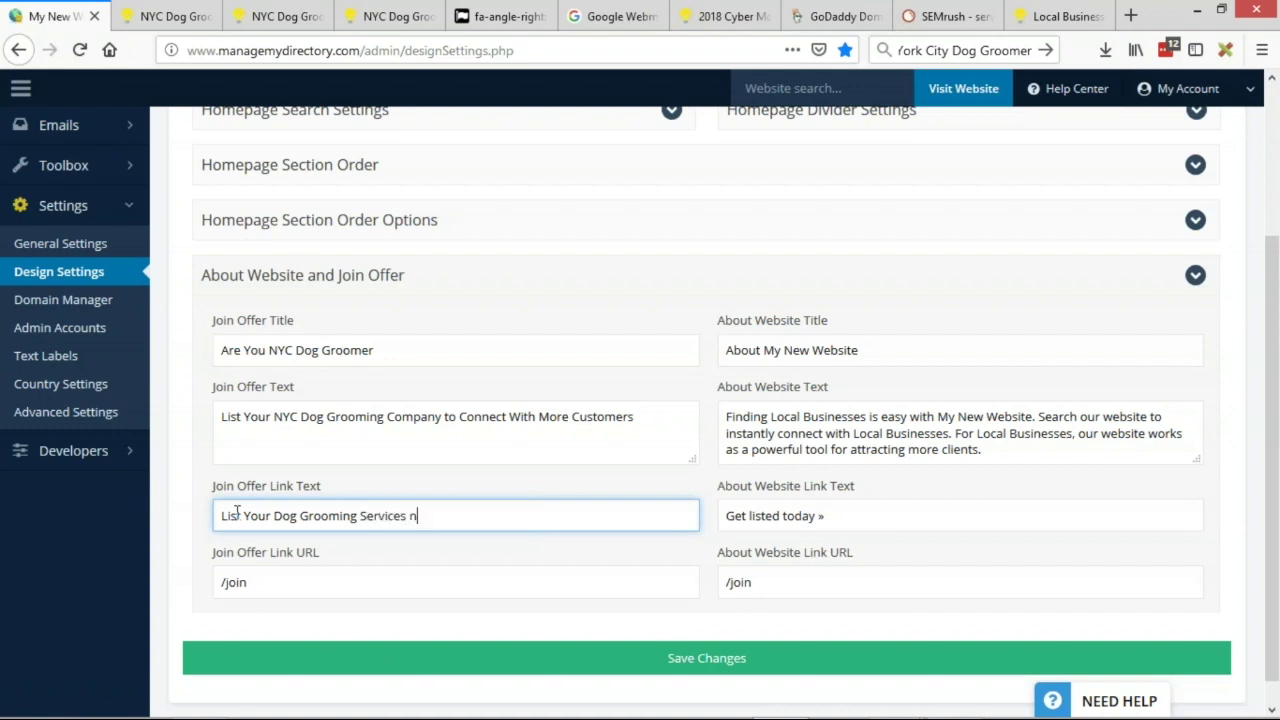
type("ow")
- Review the homepage's about box and set the about website title to "The Best Dog Grooming in NYC"
left_click(757, 349)
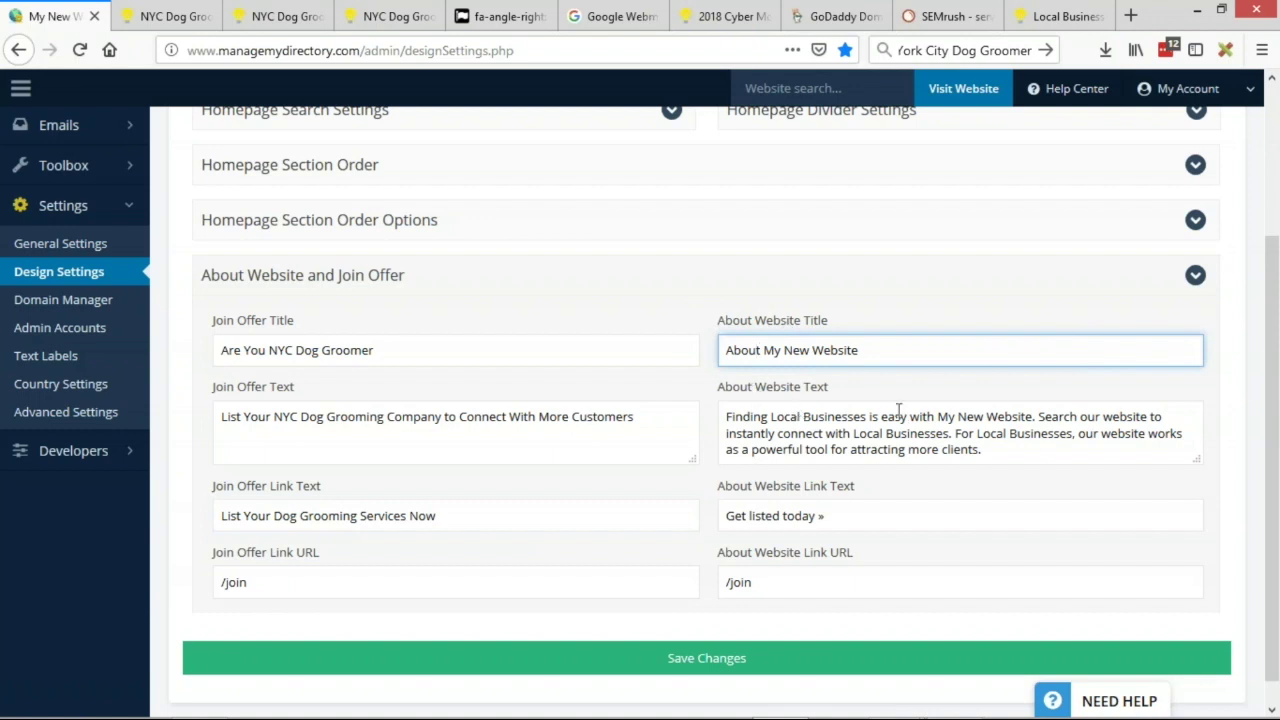
left_click(165, 16)
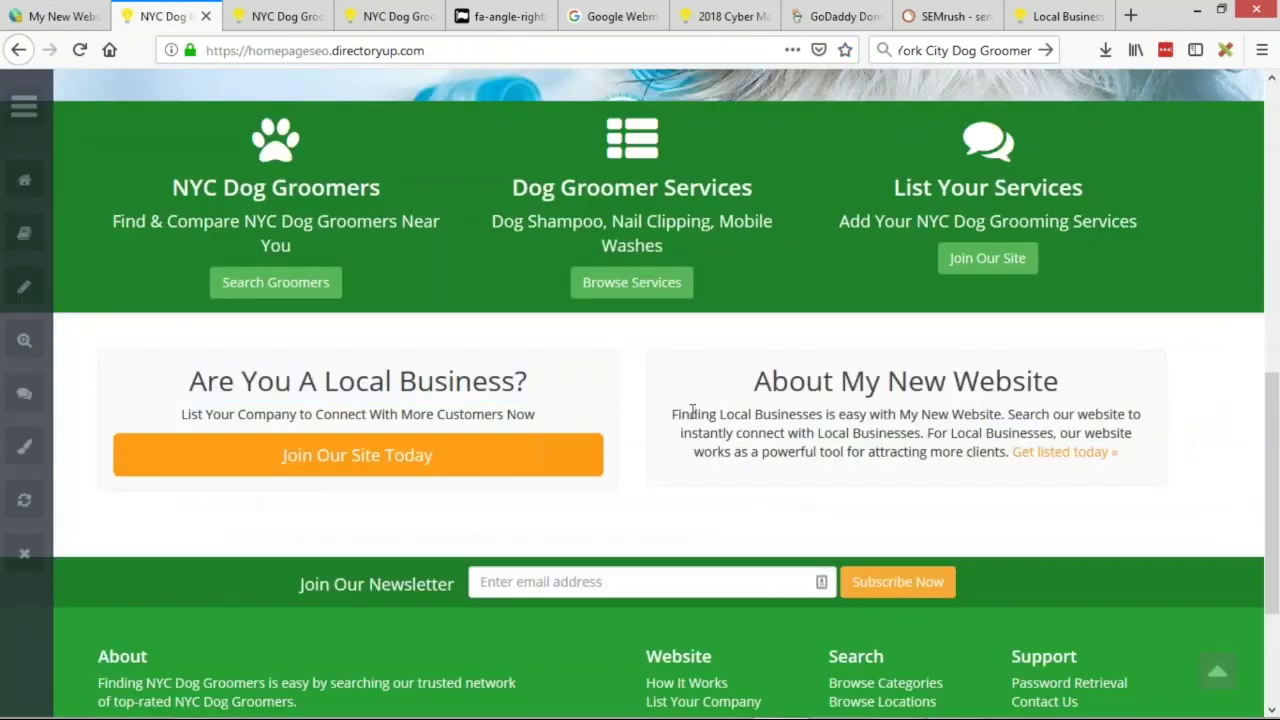
left_click_drag(689, 414, 781, 453)
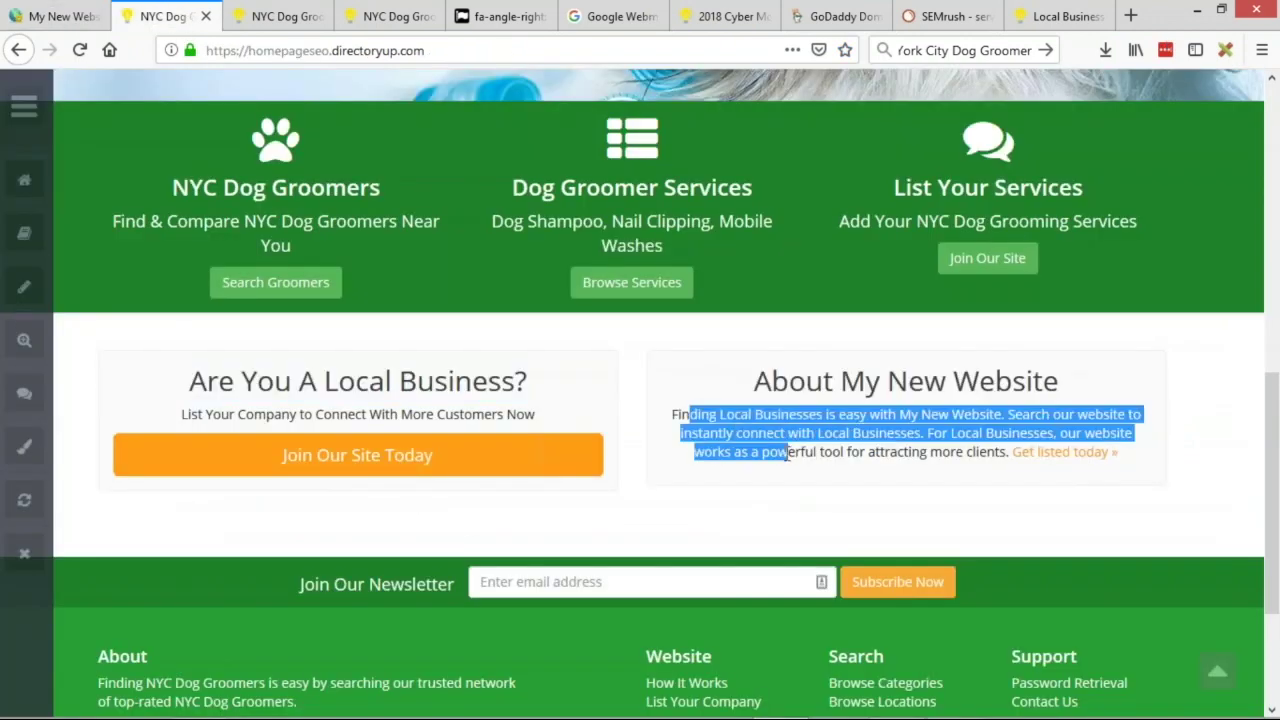
left_click(788, 453)
left_click(62, 20)
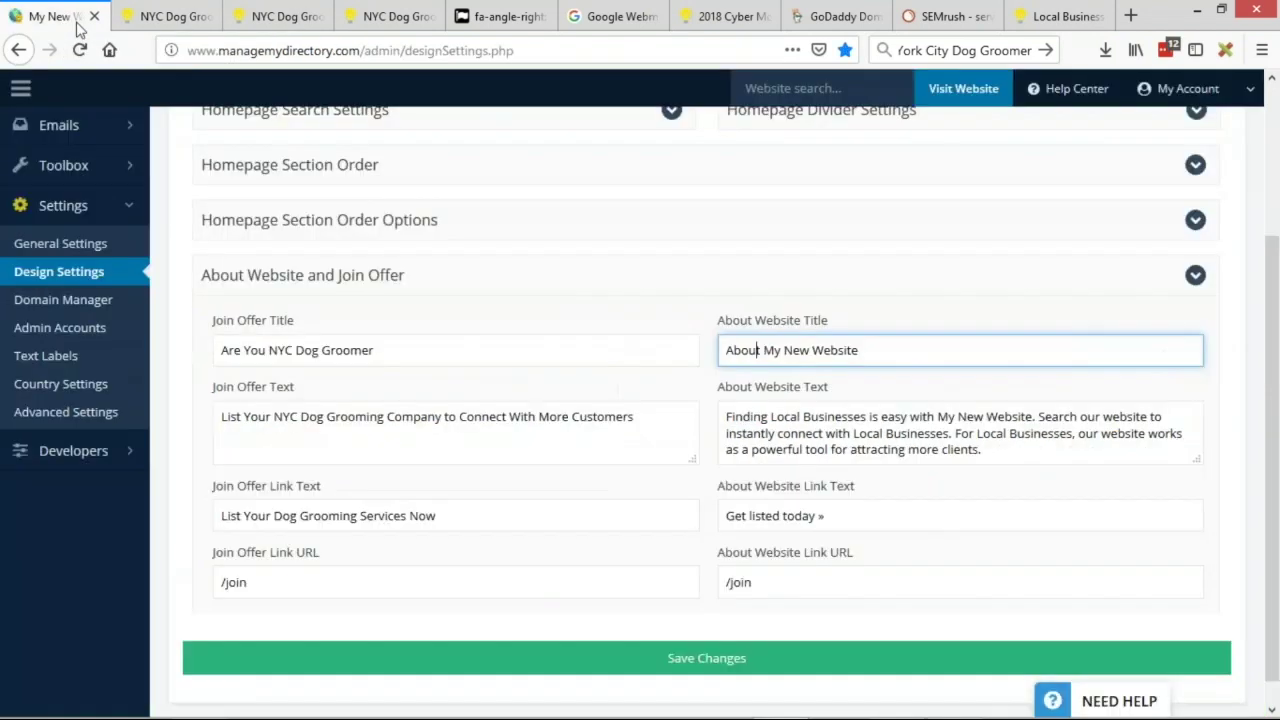
triple_click(760, 350)
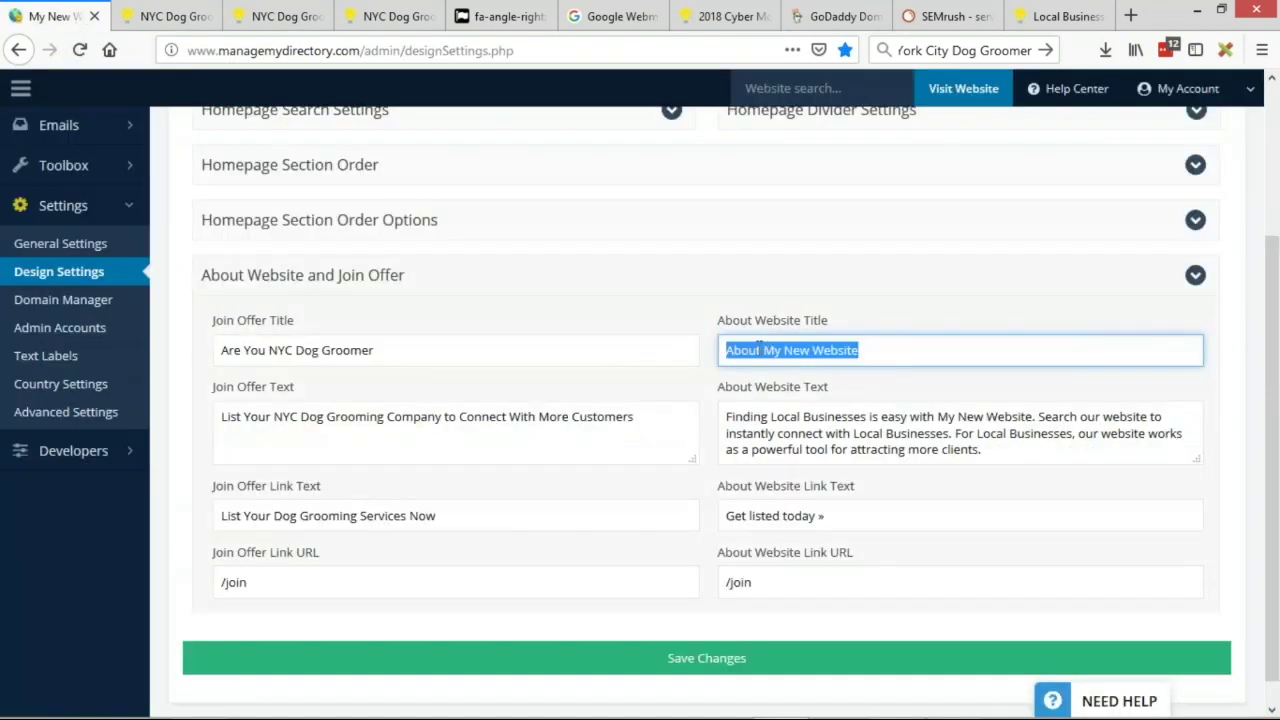
type("The ")
type("ex")
key("BackSpace")
key("BackSpace")
type("Best")
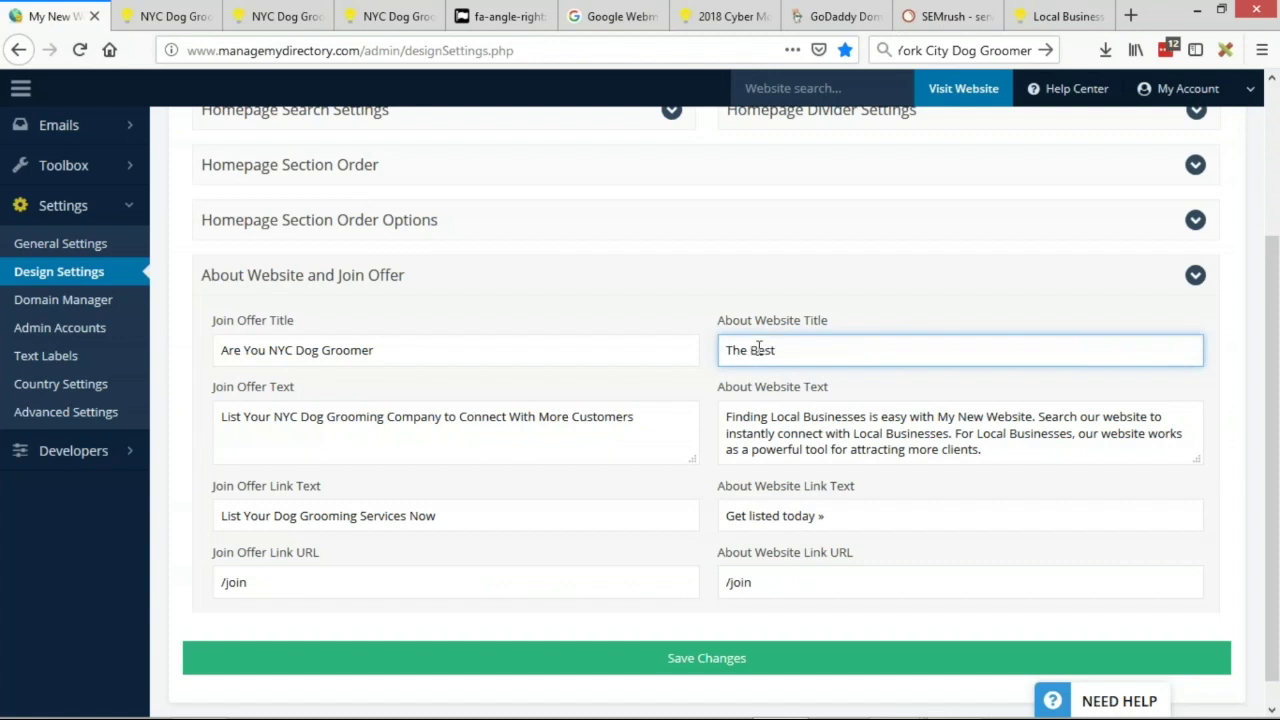
type(" Dog Grooming in NYC")
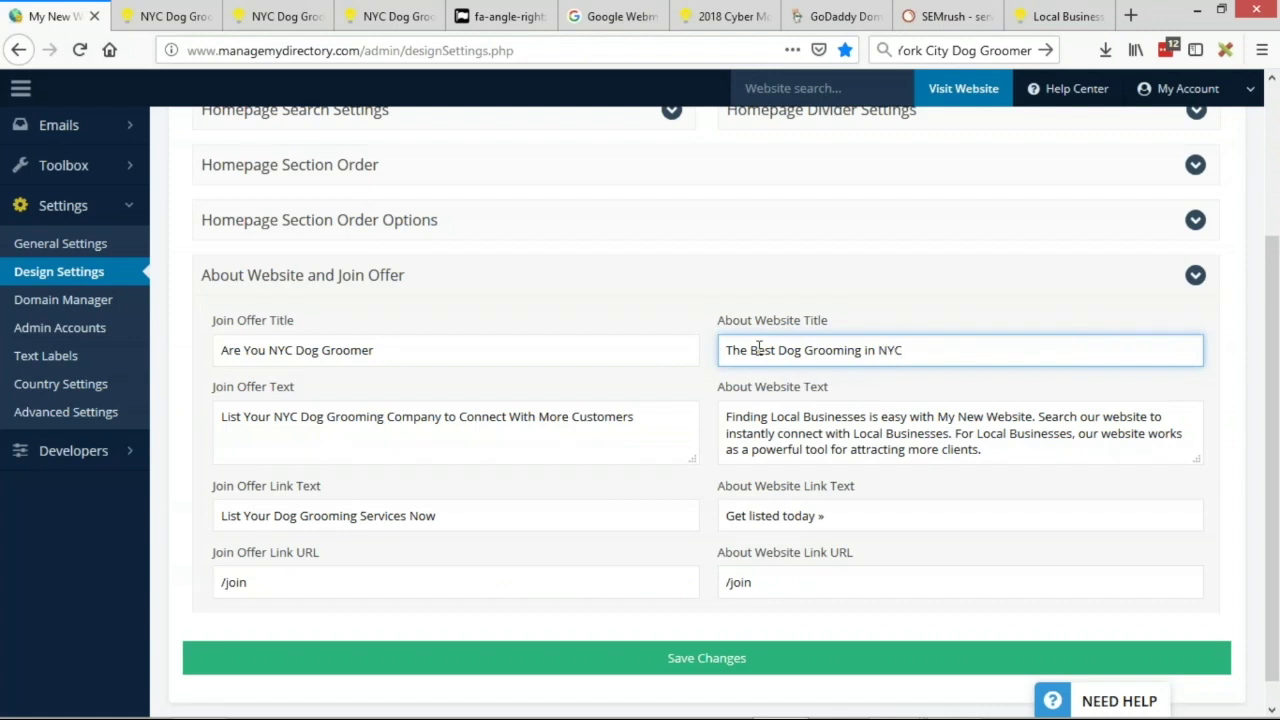
- Replace "Local Businesses" in the first sentence of the about website text with "NYC Dog Groomers"
left_click(800, 417)
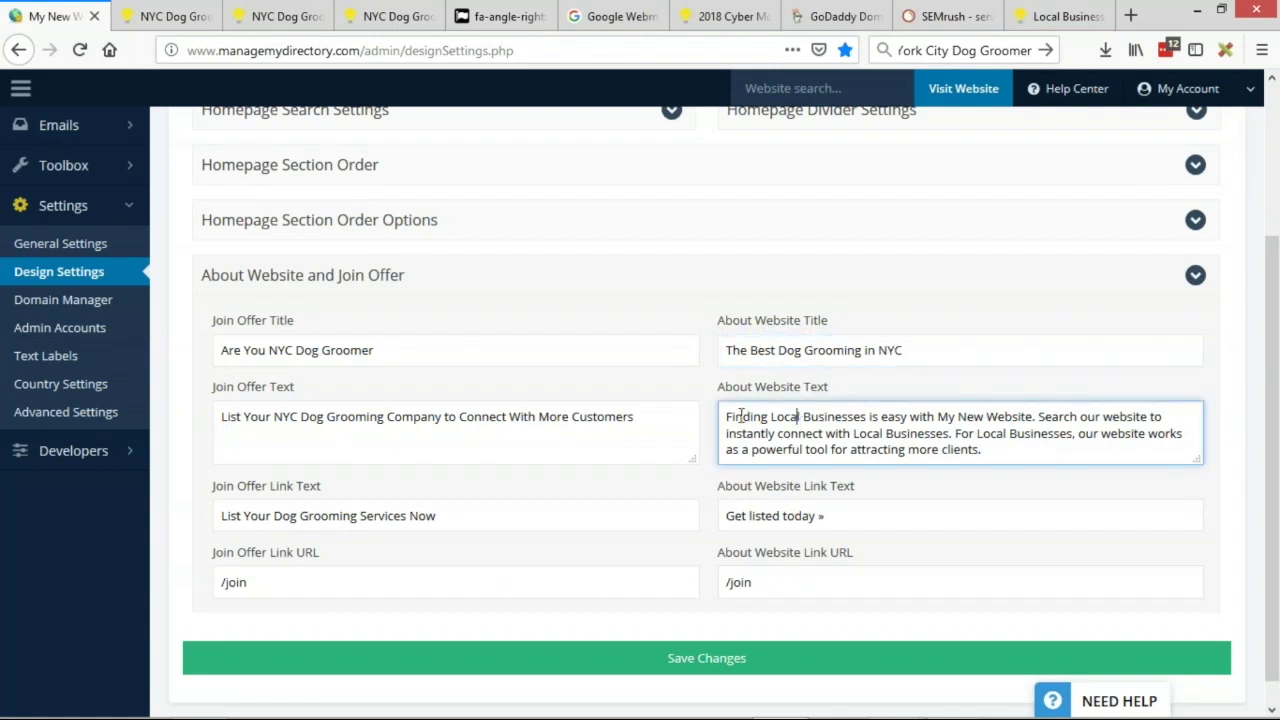
left_click_drag(771, 416, 865, 416)
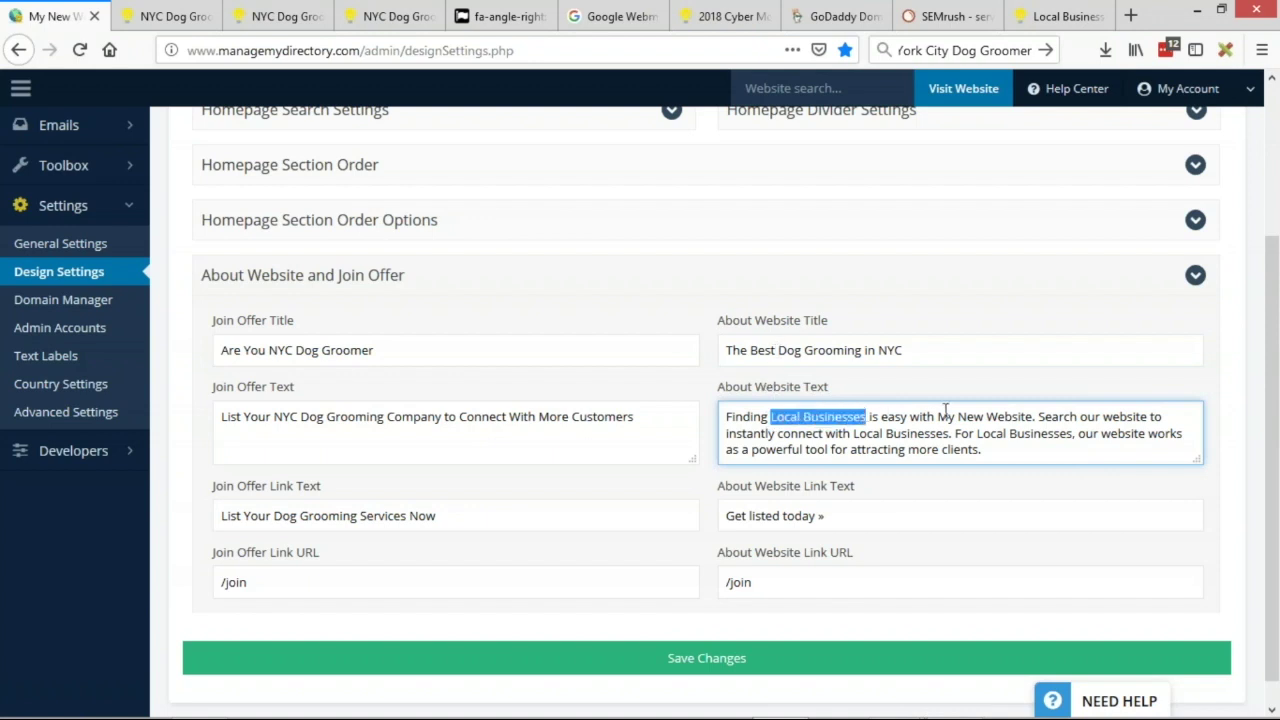
key("BackSpace")
type("NYC Dog Groomers")
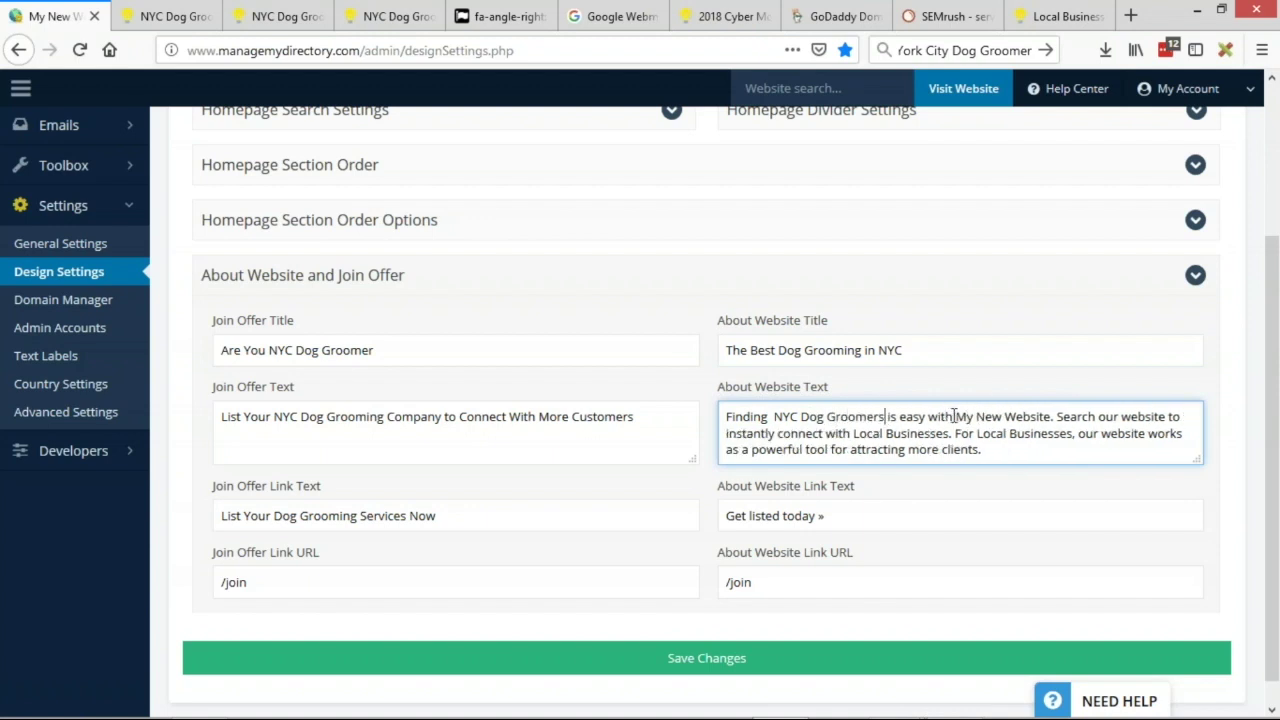
- Copy the about website title over "Local Businesses" in the second sentence of the about website text
left_click(165, 16)
key("ctrl+shift+Tab")
left_click_drag(727, 350, 906, 352)
key("ctrl+c")
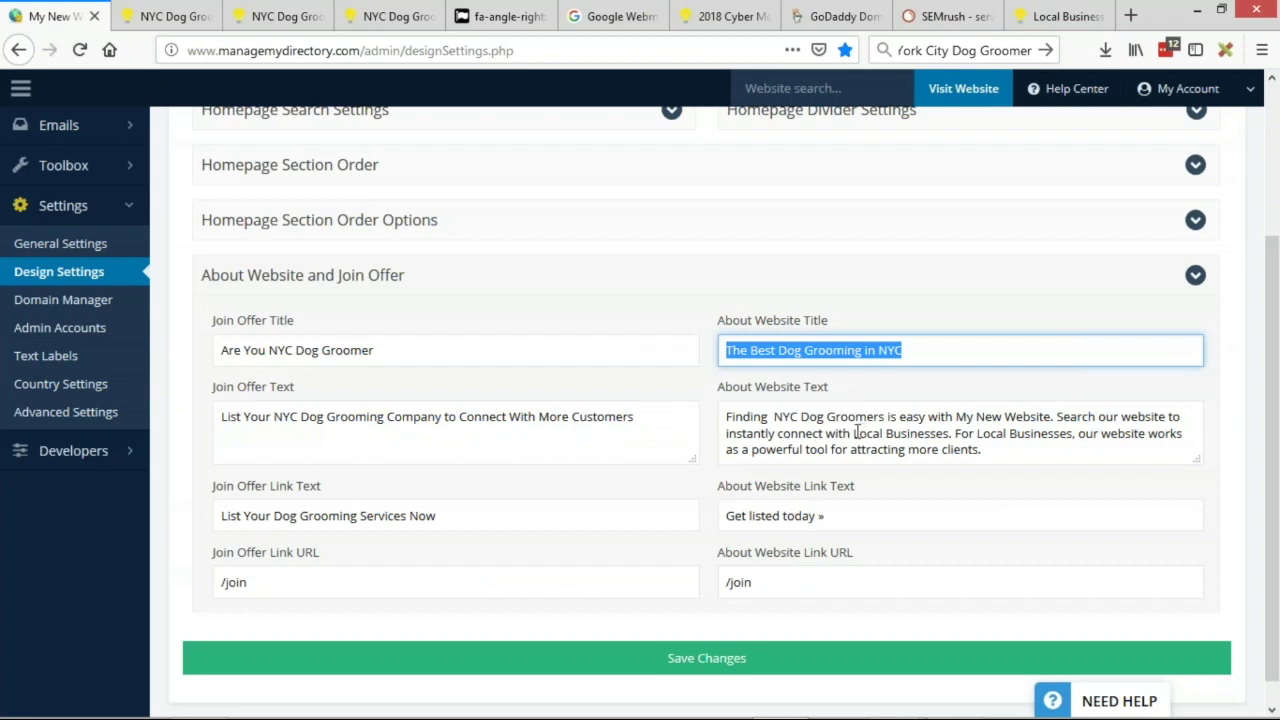
left_click_drag(855, 433, 951, 433)
key("ctrl+v")
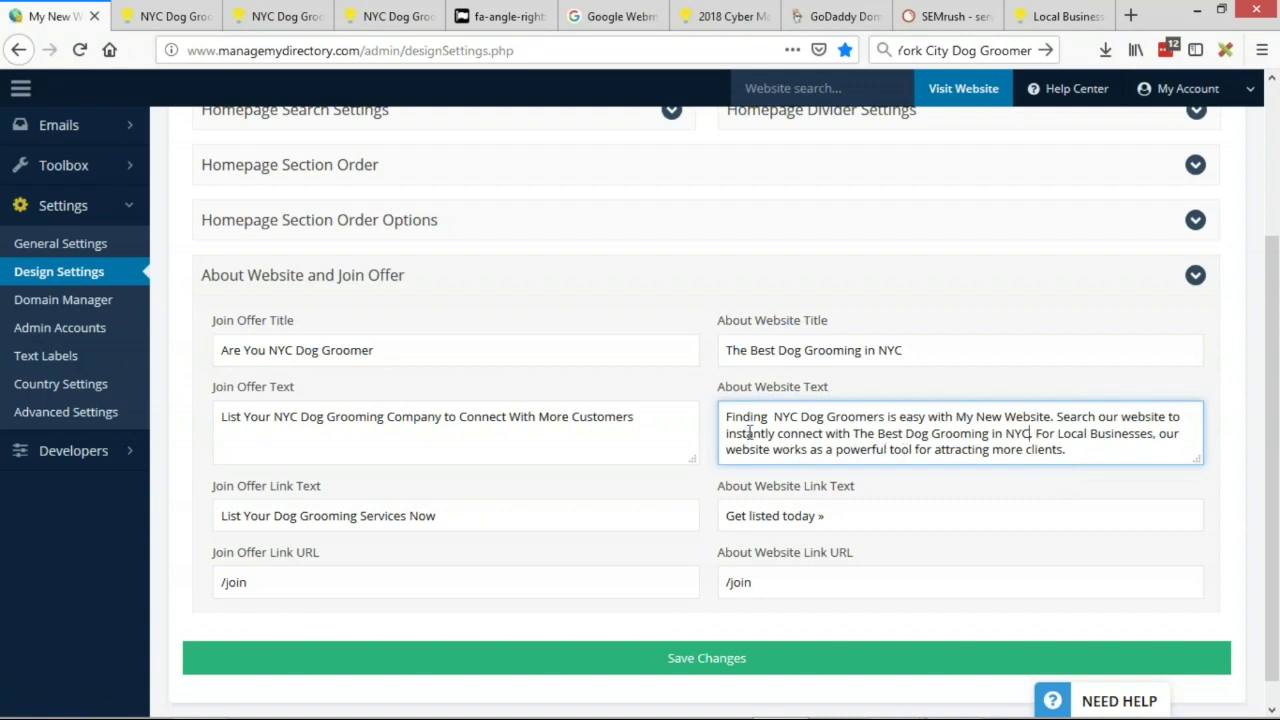
- Add "at affordable prices" after "NYC Dog Groomers" in the about website text and remove "with My New Website"
left_click(885, 418)
type("at af")
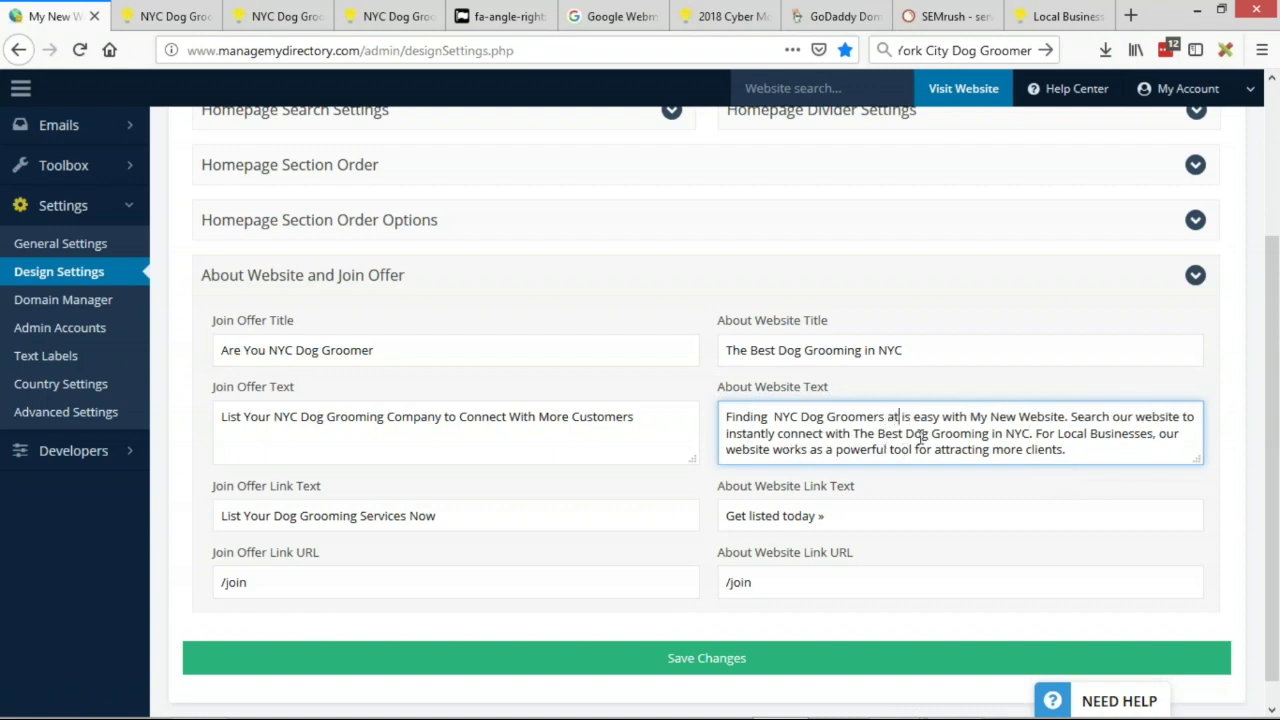
type("fordable price")
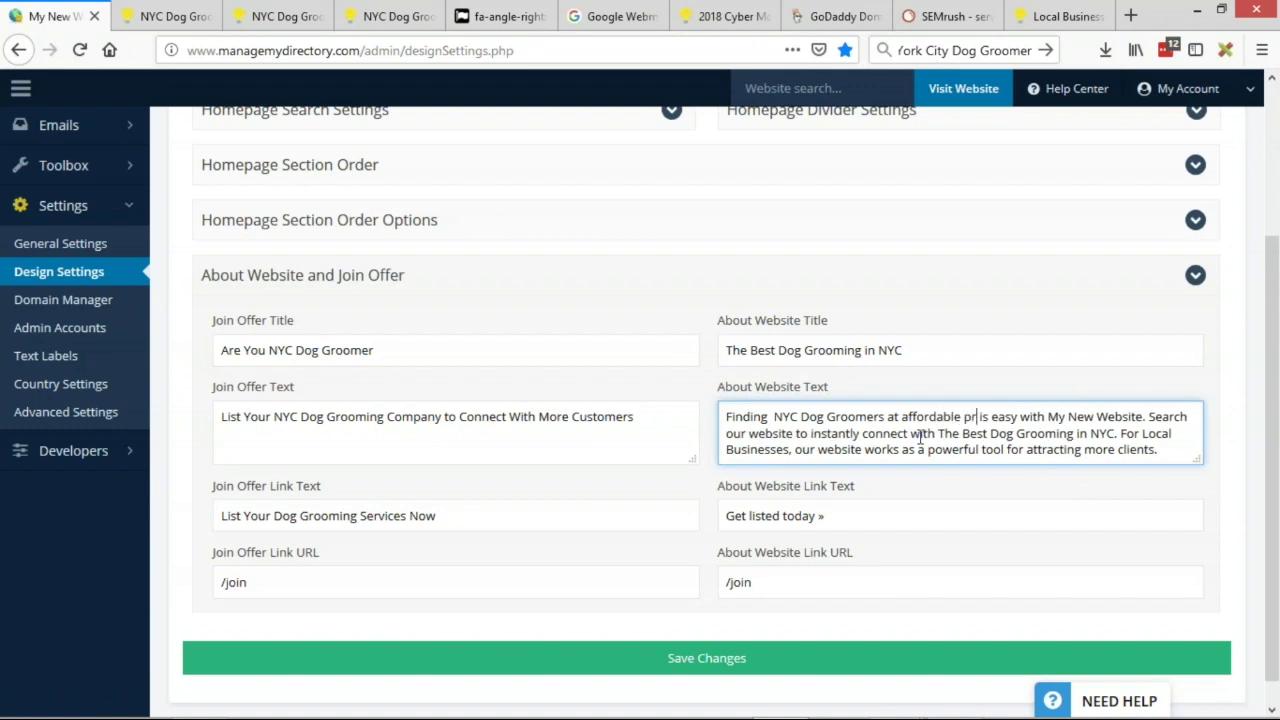
type("s")
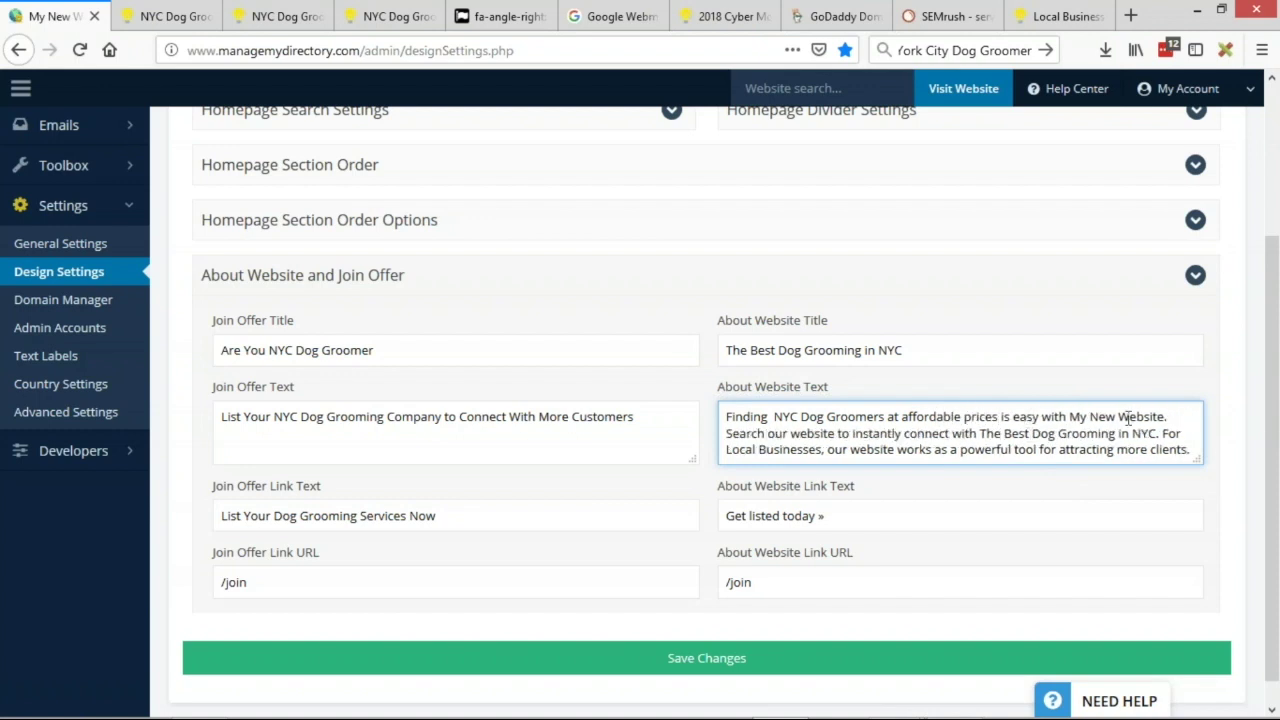
left_click_drag(1045, 416, 1165, 417)
key("BackSpace")
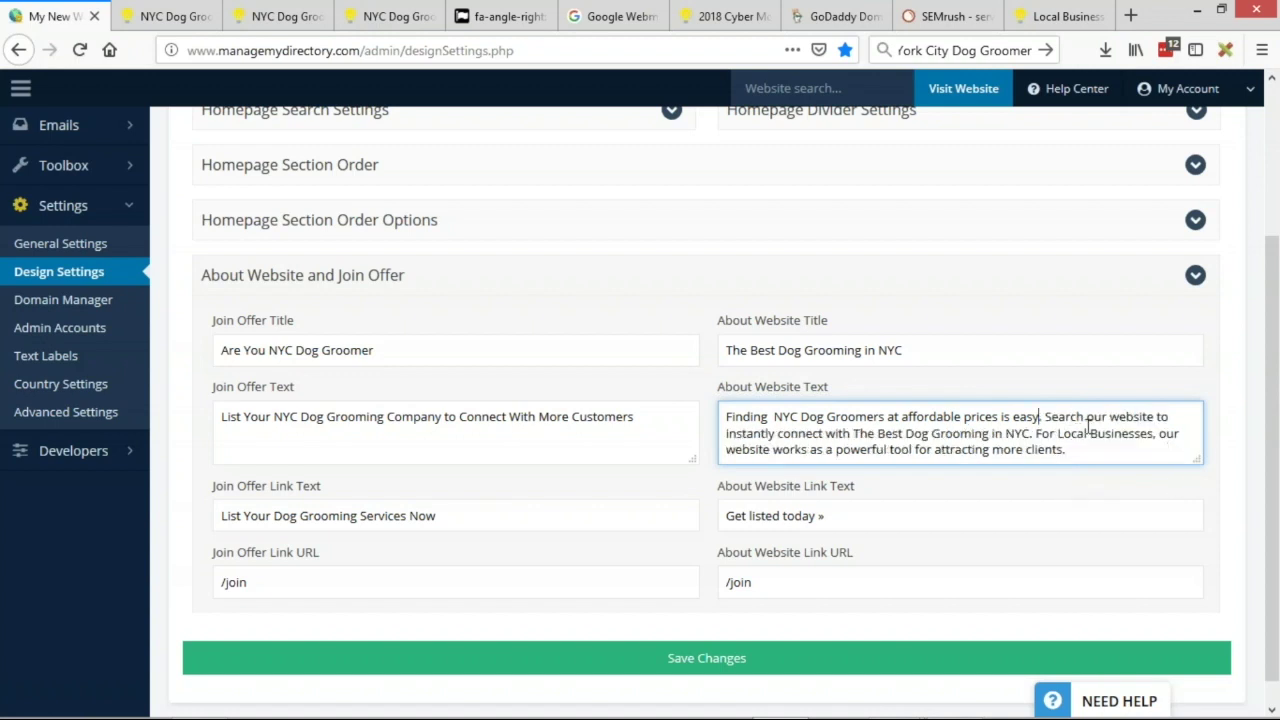
- Replace "website" in the second sentence of the about website text with "dog grooming directory", keeping "to instantly" intact
double_click(1130, 417)
type("Dog grooming")
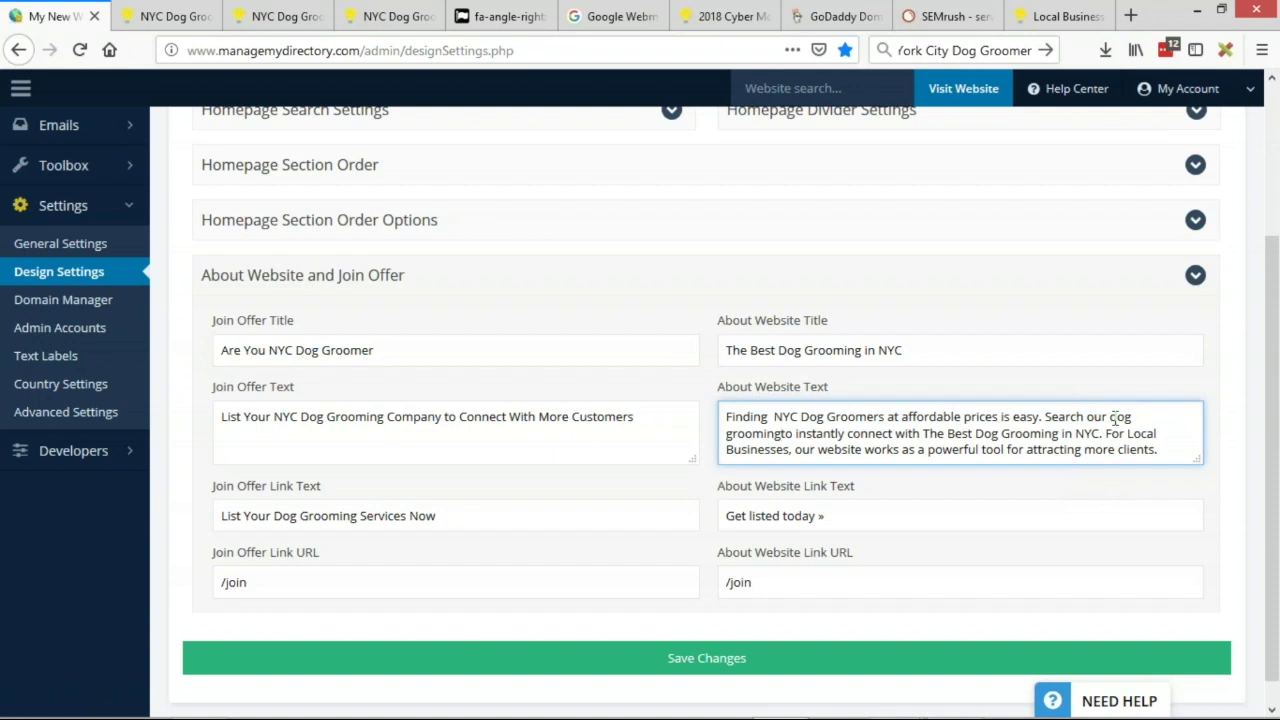
left_click_drag(1048, 417, 790, 433)
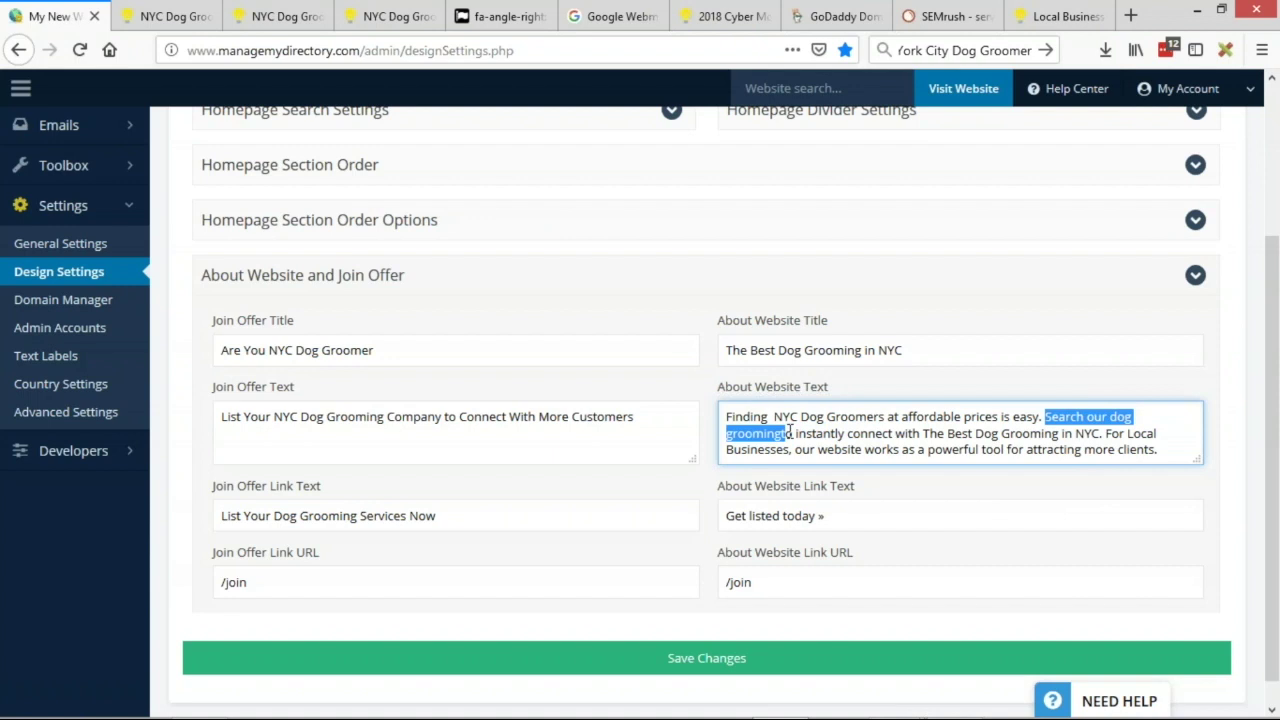
left_click(928, 450)
double_click(786, 434)
left_click_drag(786, 434, 797, 434)
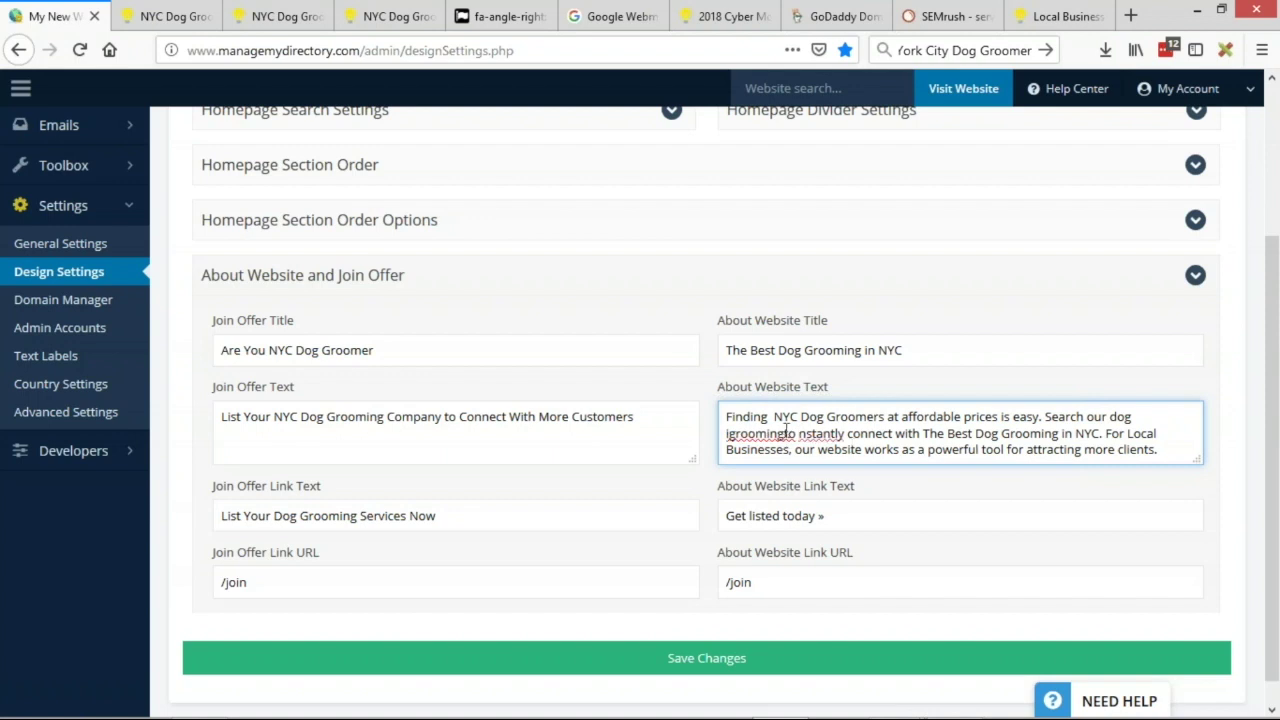
type("directory")
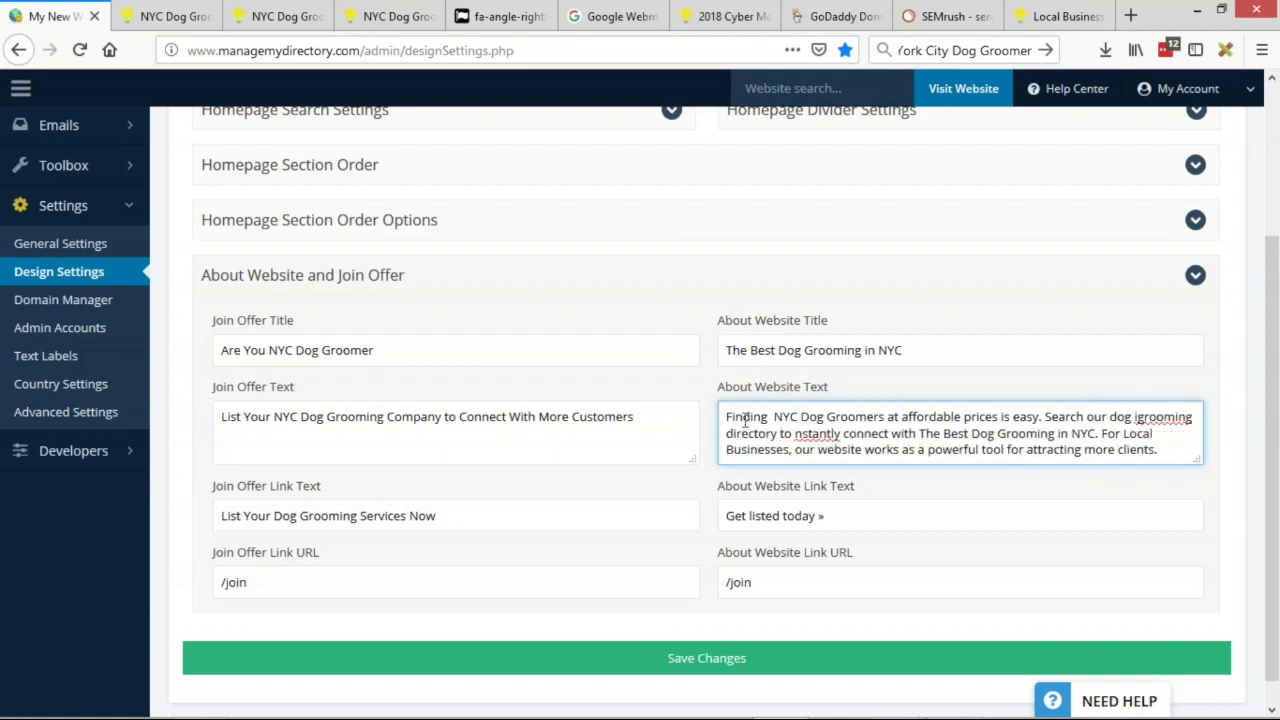
left_click(796, 434)
type("i")
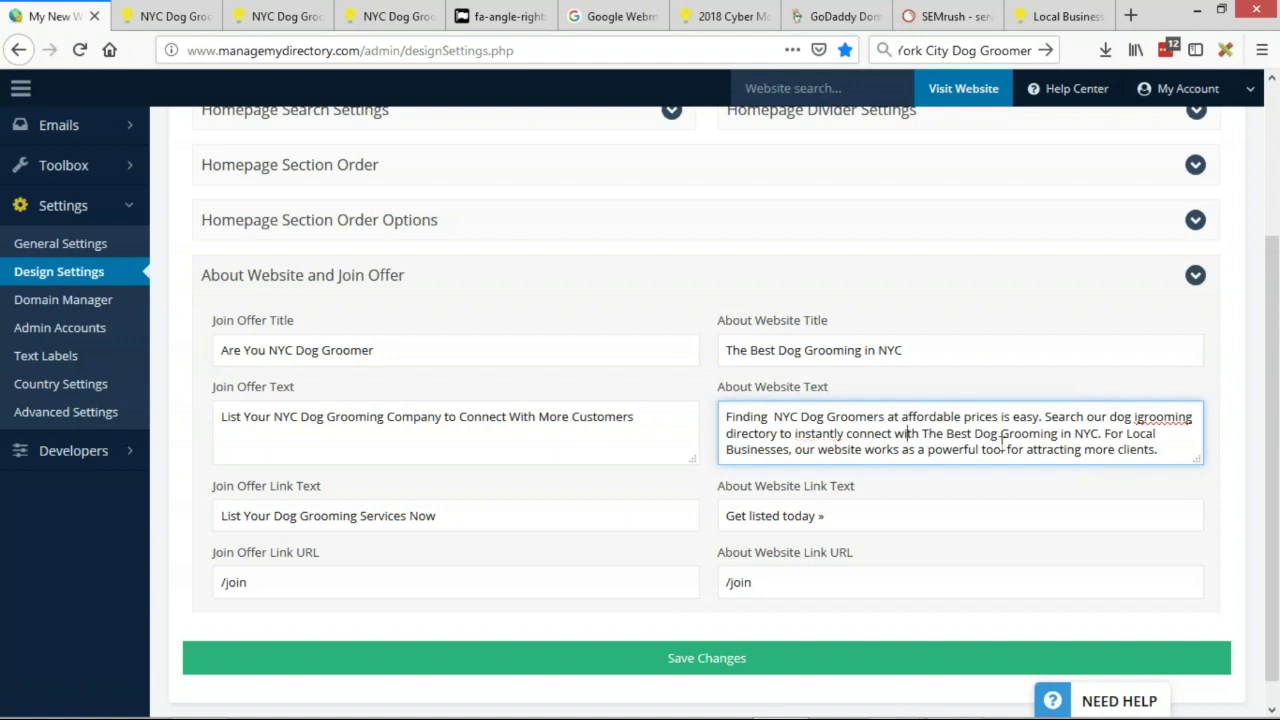
- Delete the "For Local Businesses" sentence from the about website text and correct the misspelled "igrooming" to "grooming"
left_click(1162, 450, "shift")
key("BackSpace")
key("BackSpace")
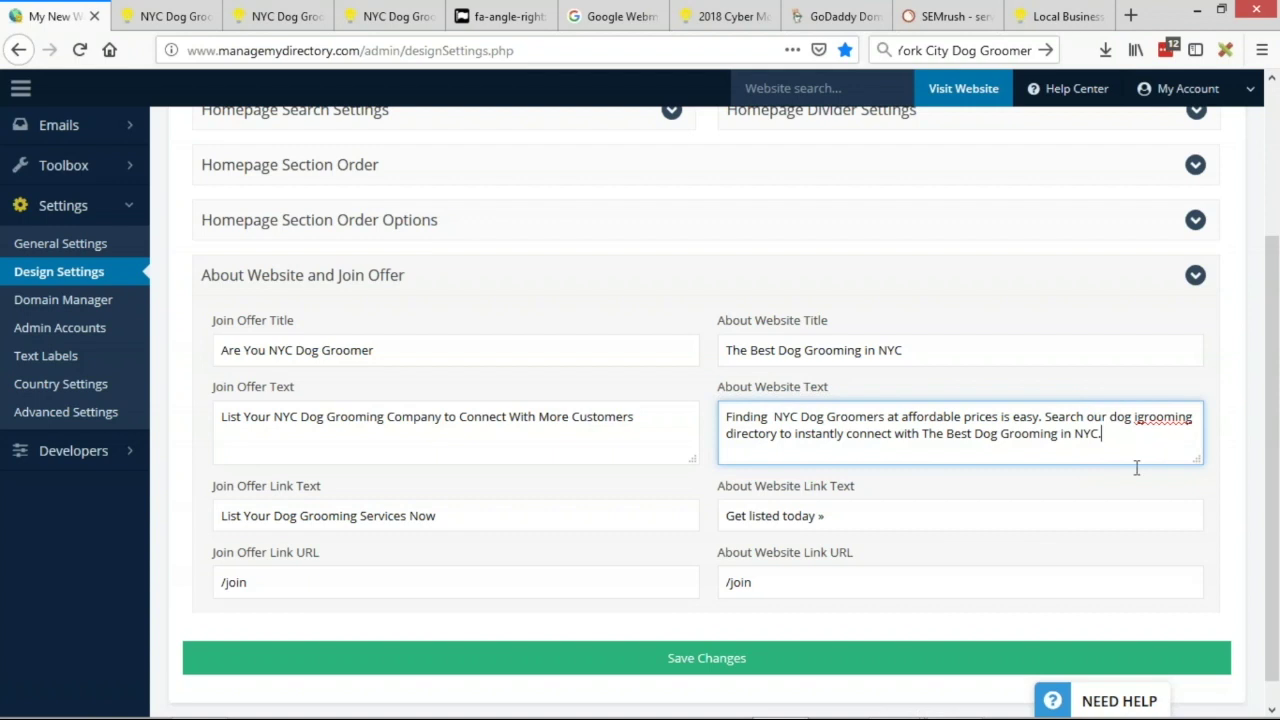
left_click(1137, 420)
key("Delete")
type("g")
scroll(1134, 406, "down", 1)
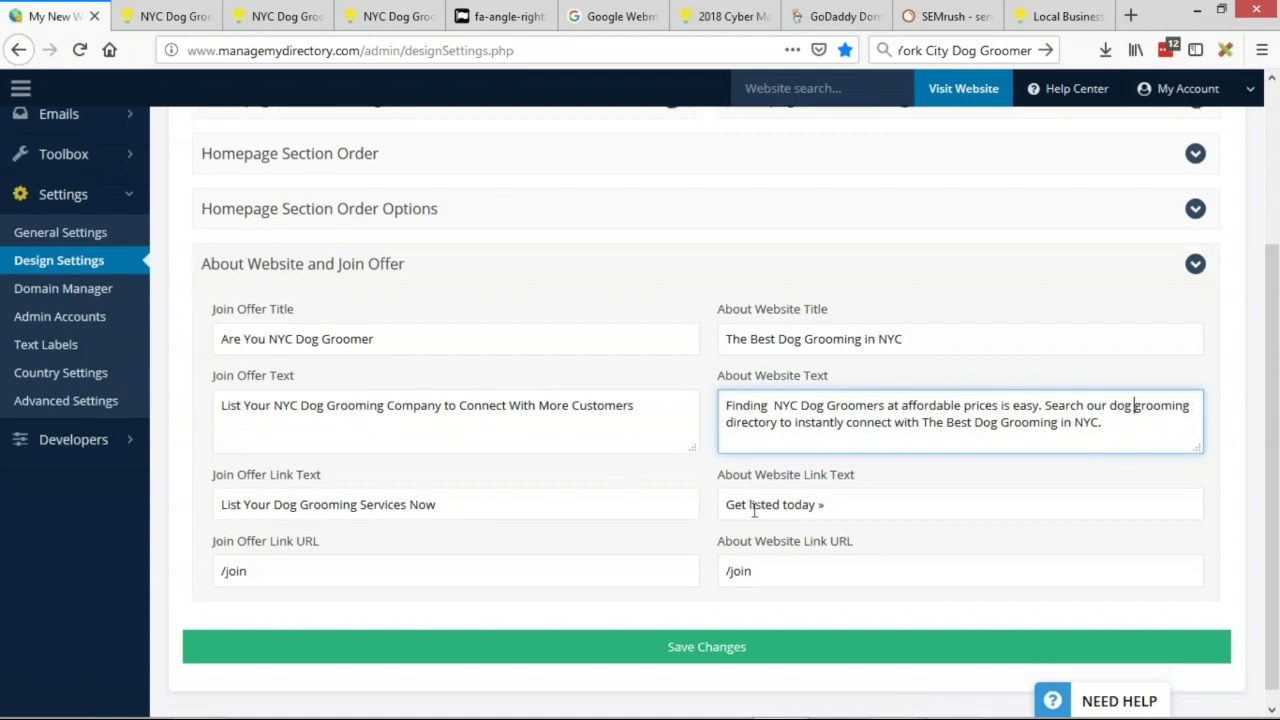
- Save the homepage layout changes and check the join offer and about boxes on the reloaded homepage
left_click_drag(749, 486, 847, 473)
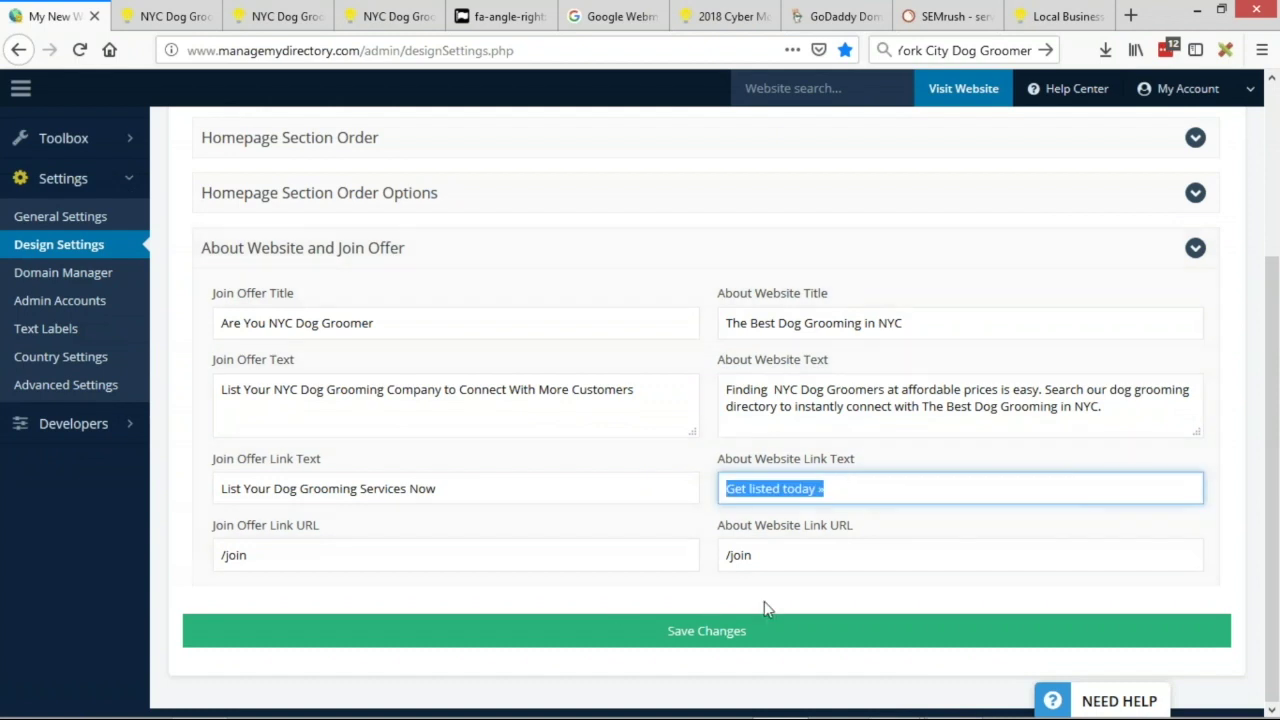
left_click(733, 638)
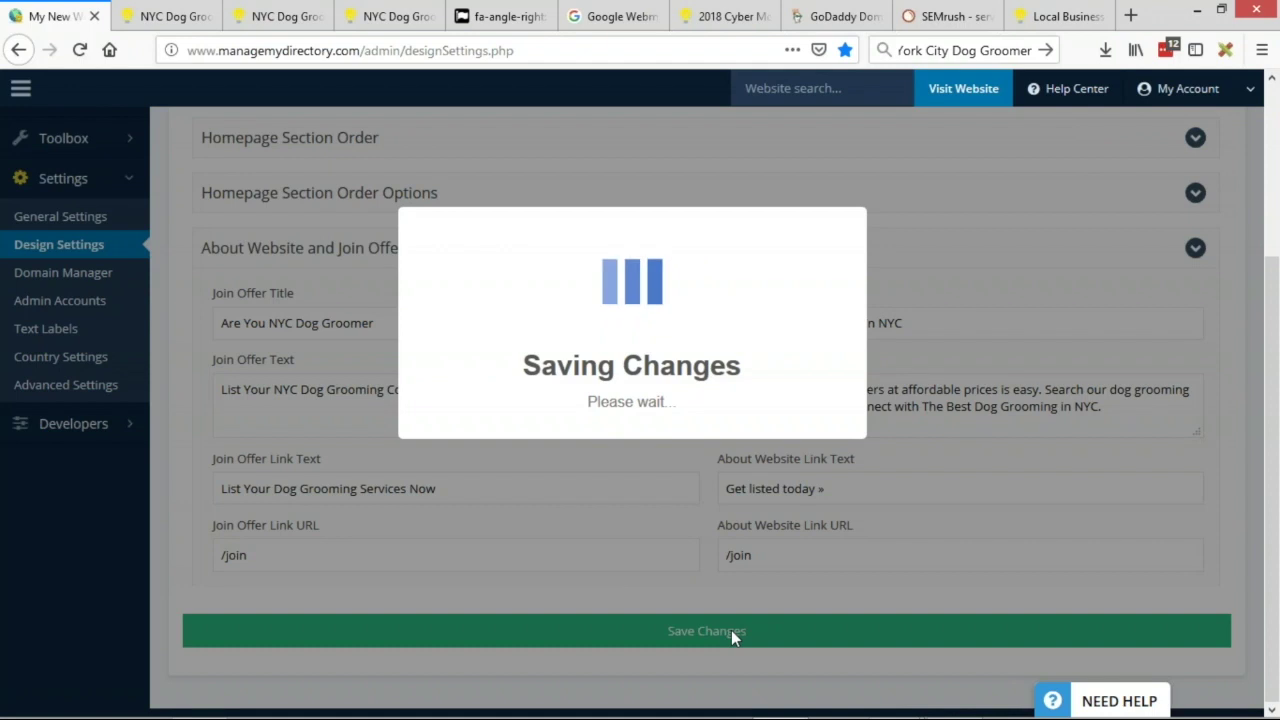
left_click(178, 12)
key("F5")
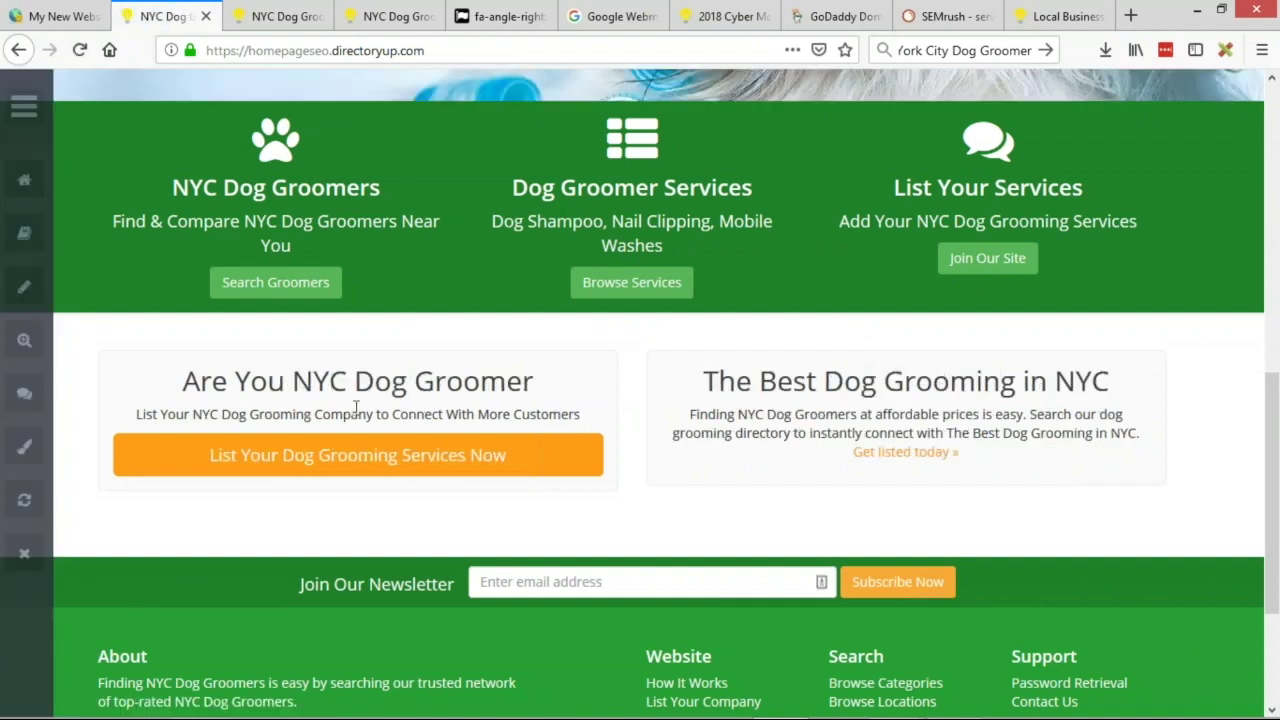
left_click_drag(184, 378, 285, 381)
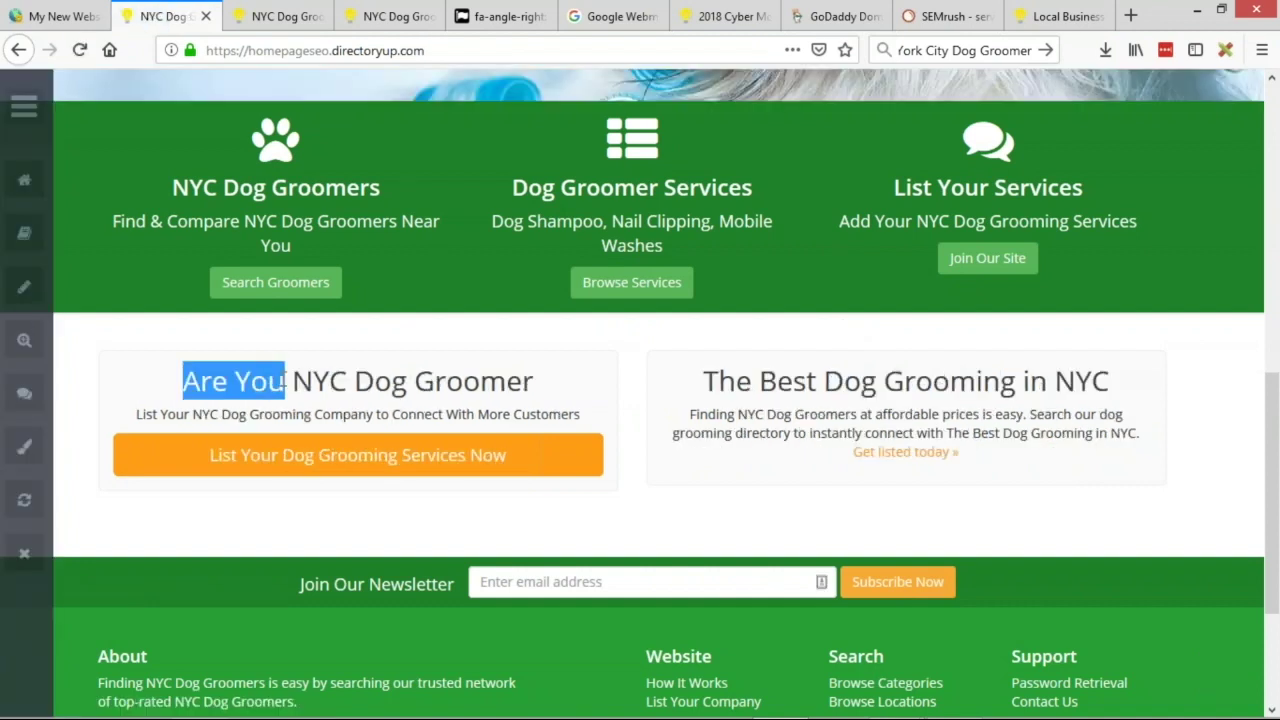
left_click(329, 381)
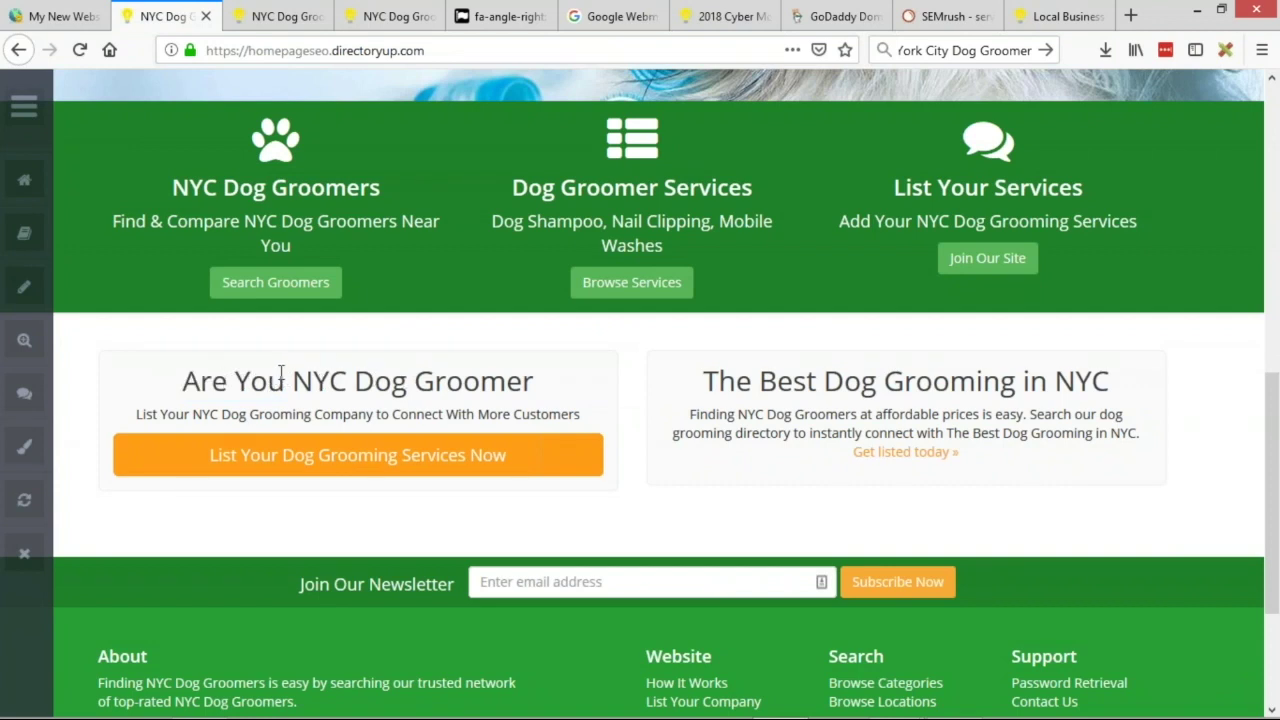
- Change the join offer title to "Are You An NYC Dog Groomer?" and save the homepage layout changes
key("ctrl+shift+Tab")
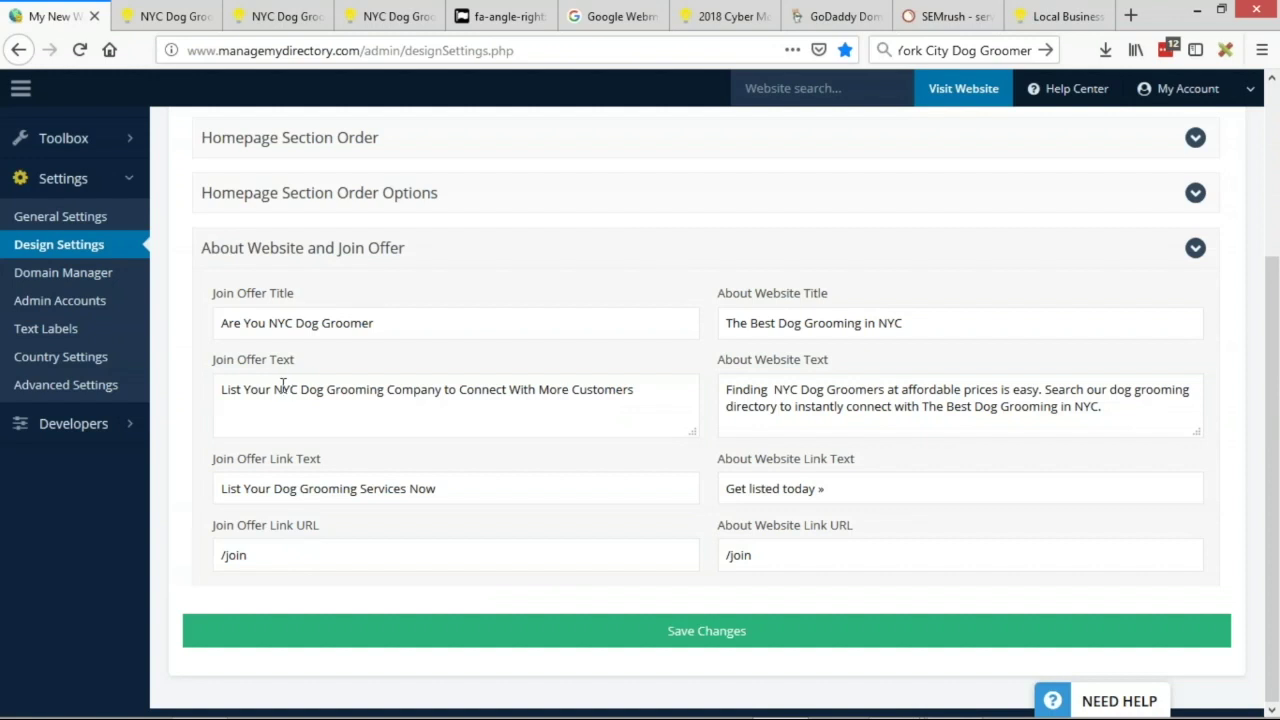
left_click(270, 322)
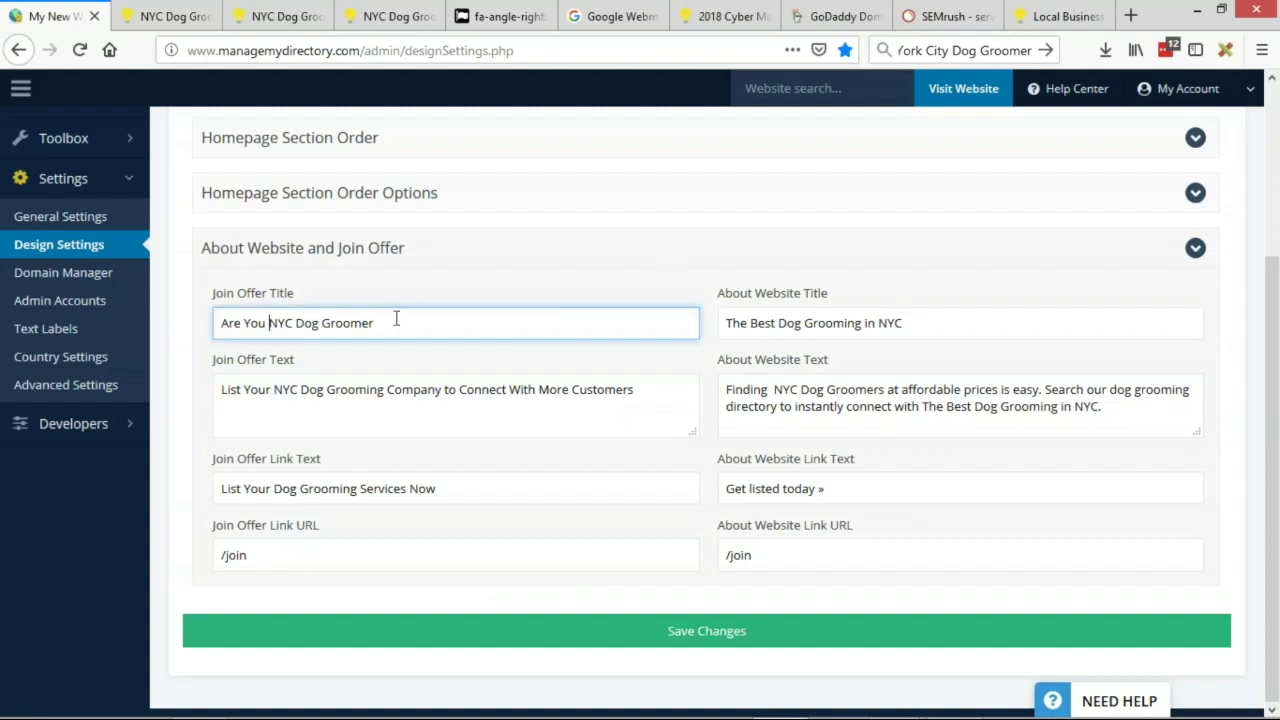
type("An")
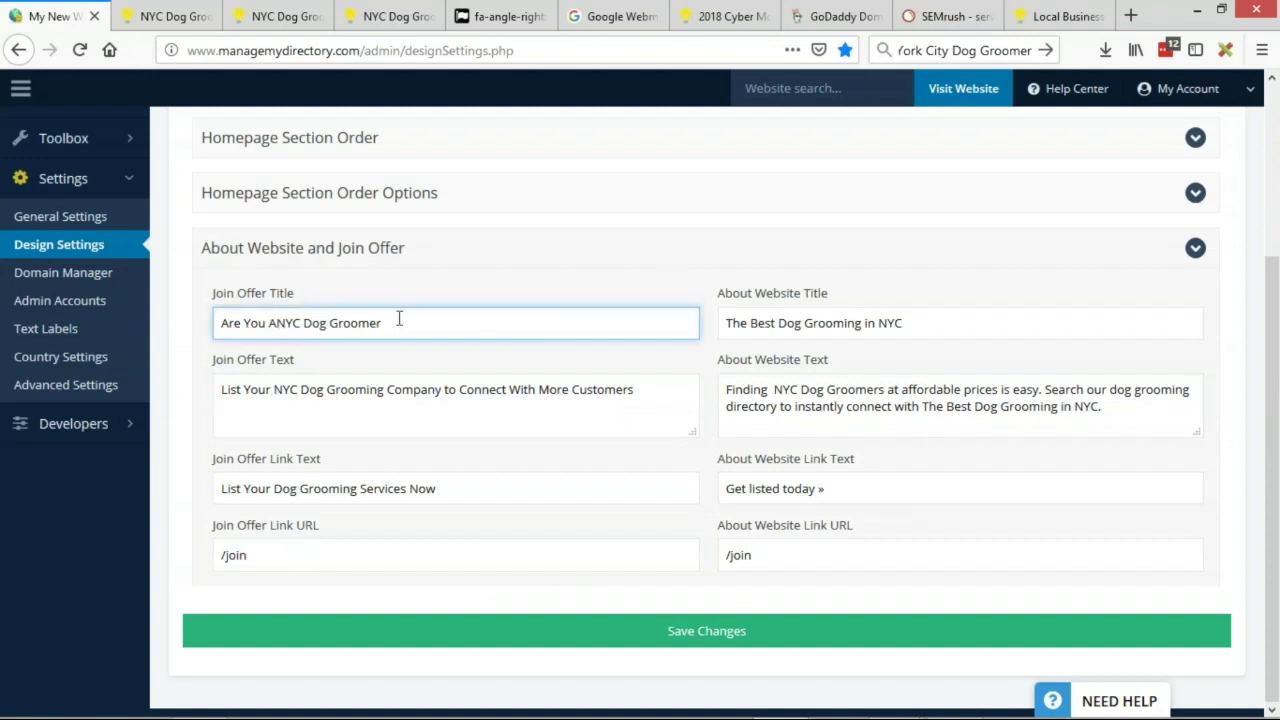
left_click(285, 323)
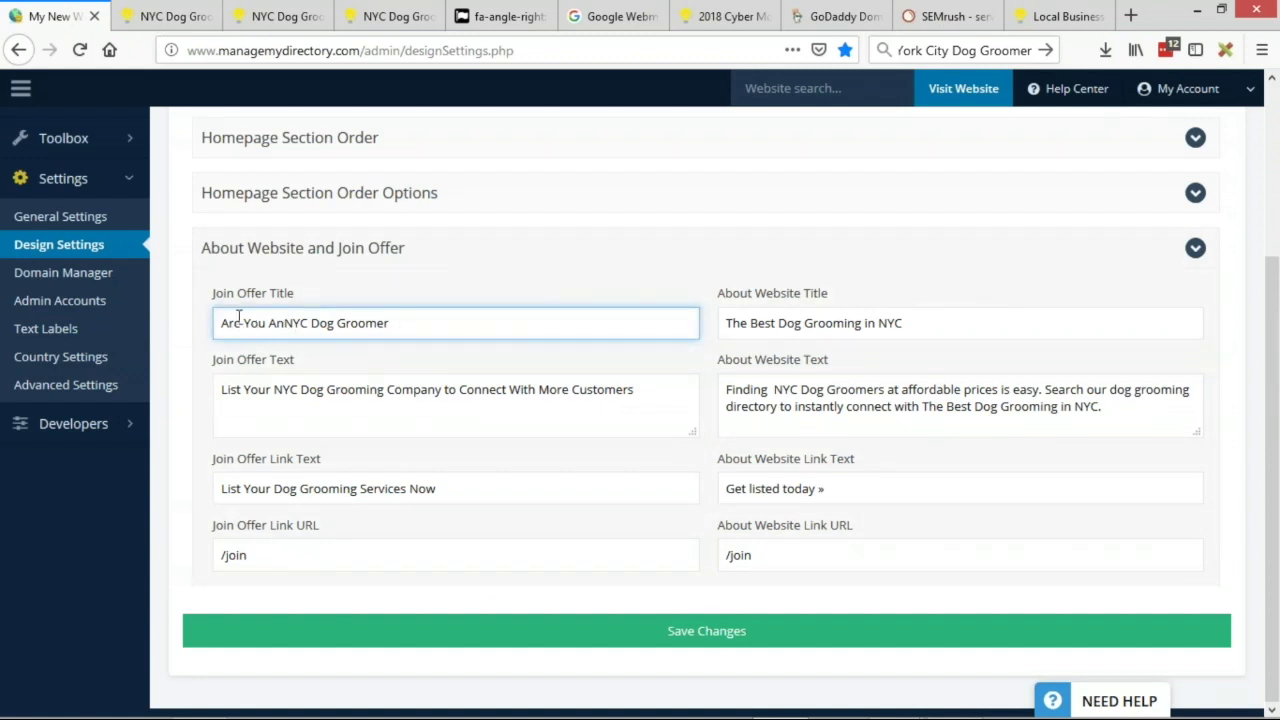
left_click(242, 322)
key("Return")
left_click(432, 326)
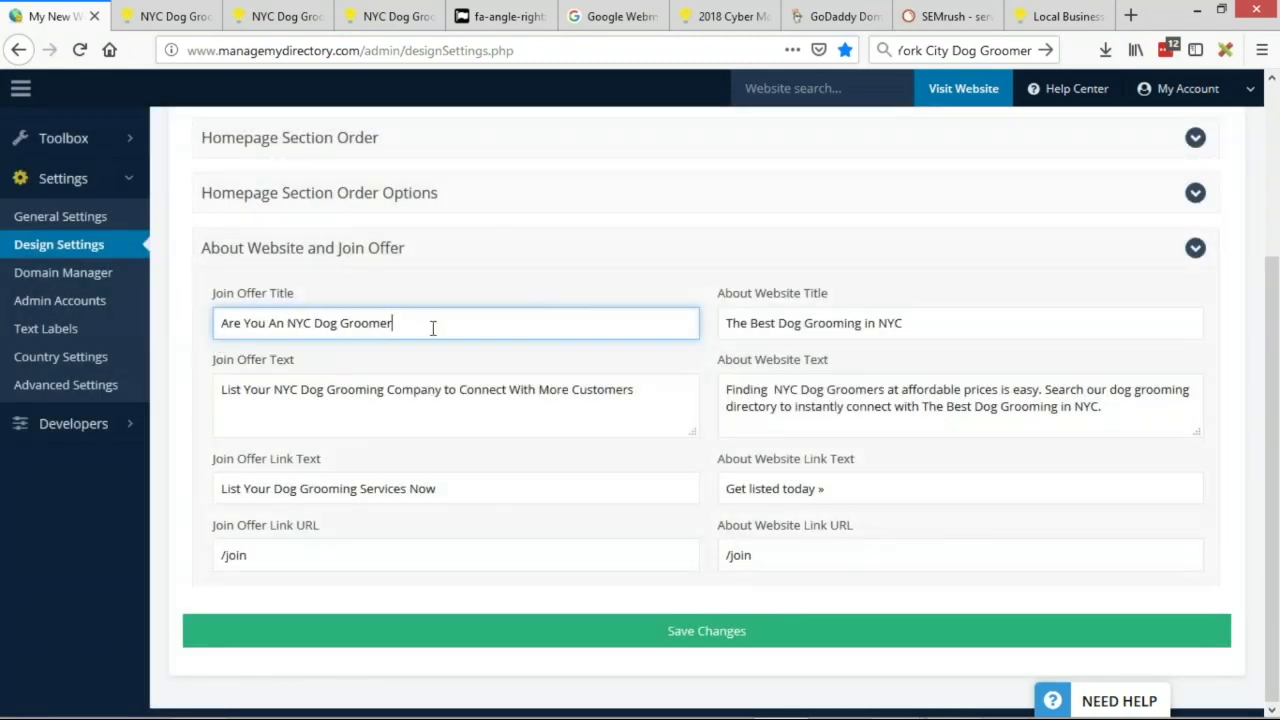
left_click(658, 640)
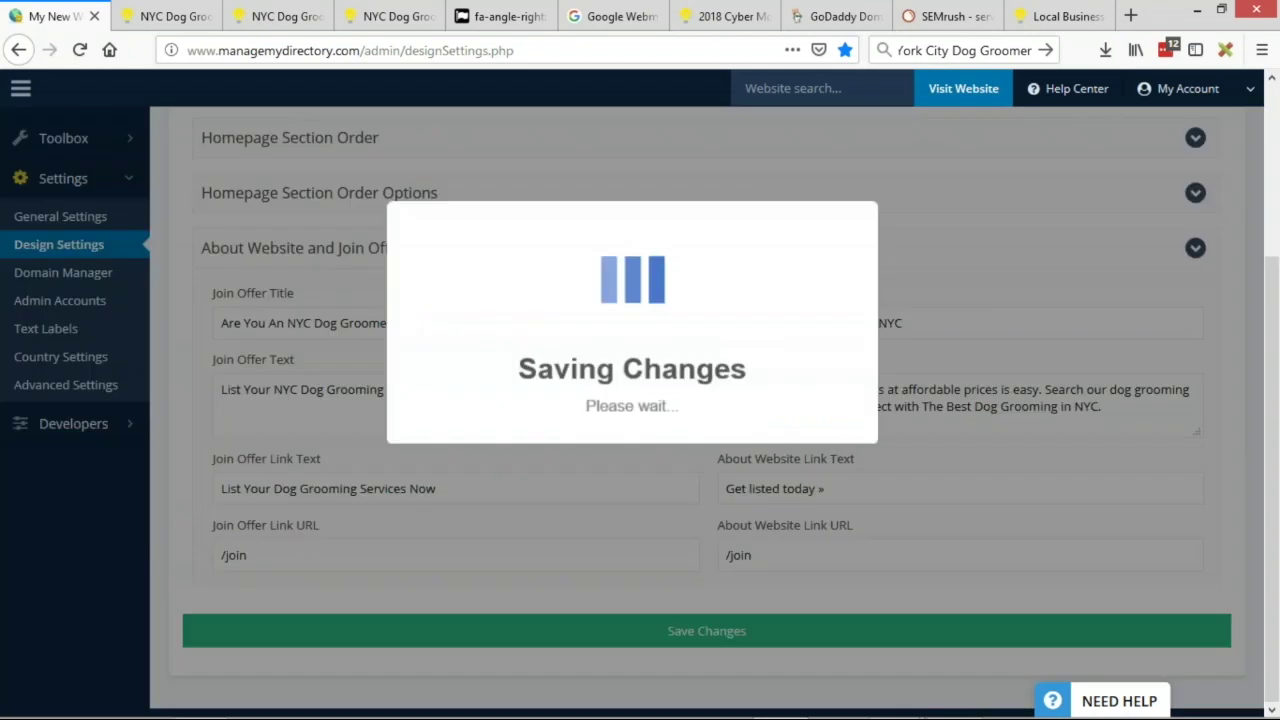
- Reload the homepage and check the wording of the join offer title and the about website title
left_click(152, 8)
key("F5")
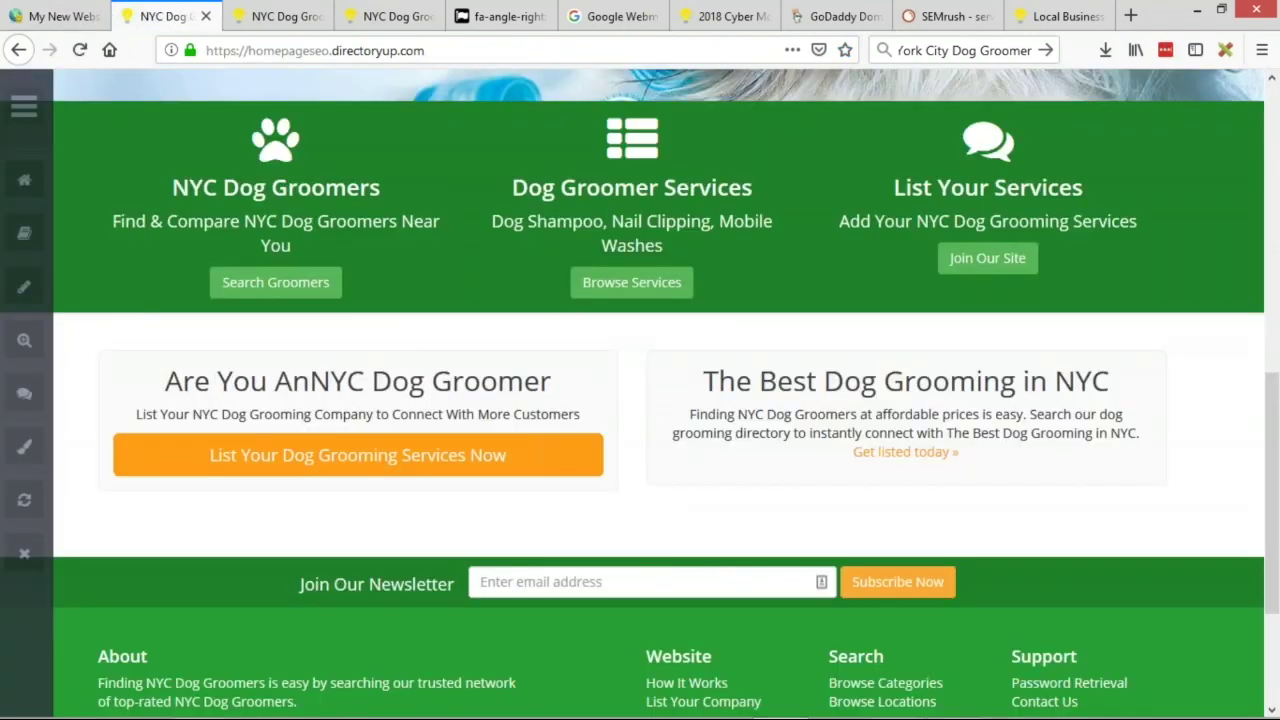
key("ctrl+shift+Tab")
key("ctrl+Tab")
key("F5")
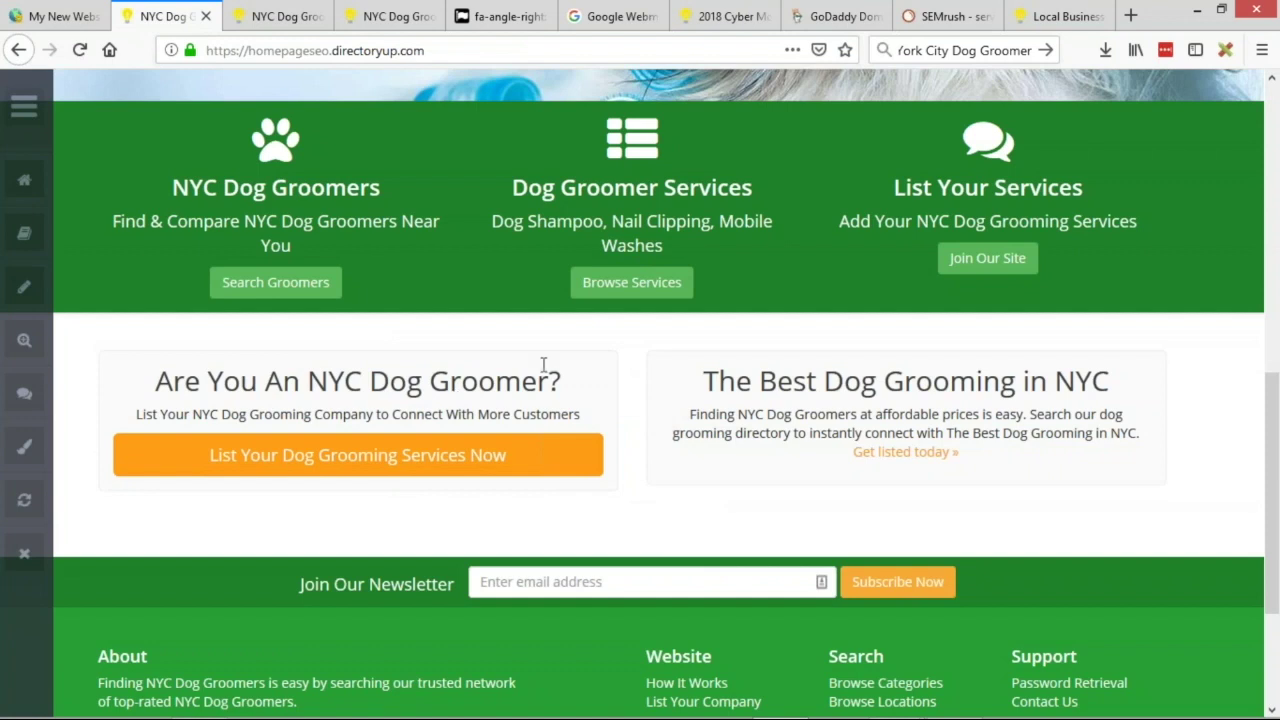
left_click_drag(751, 385, 903, 380)
left_click(1030, 373)
left_click_drag(1108, 371, 883, 380)
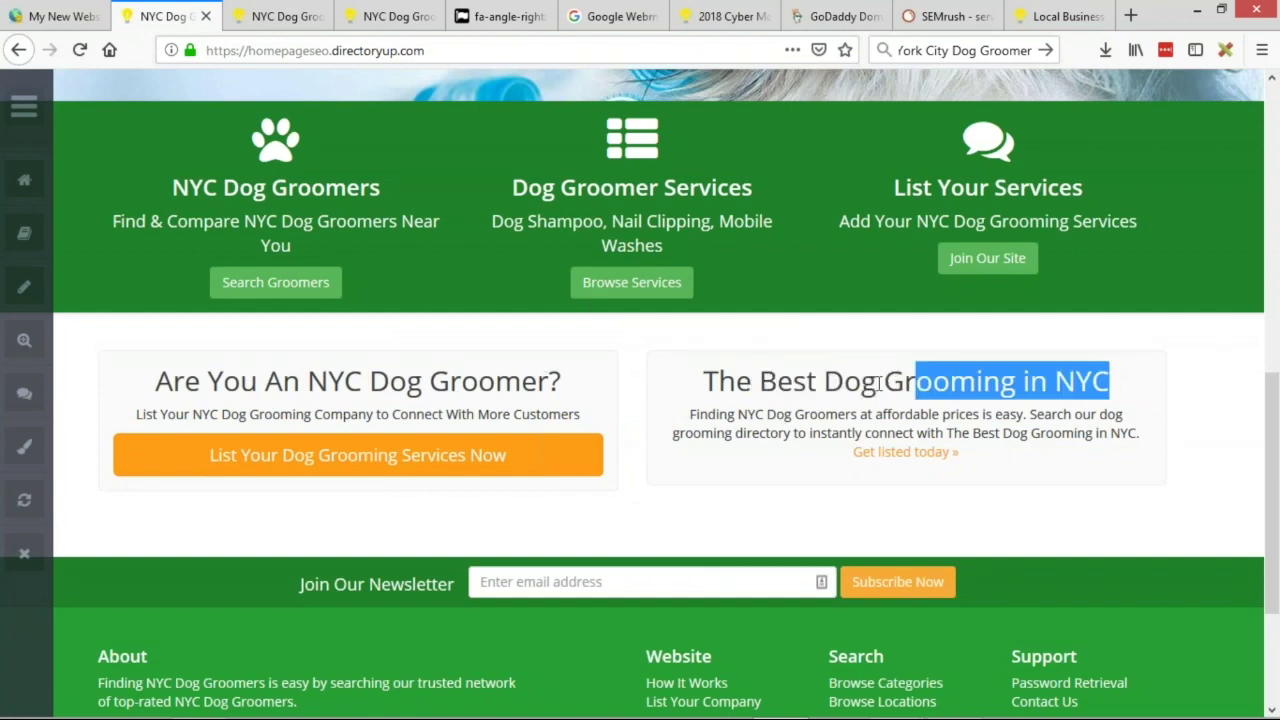
left_click(697, 390)
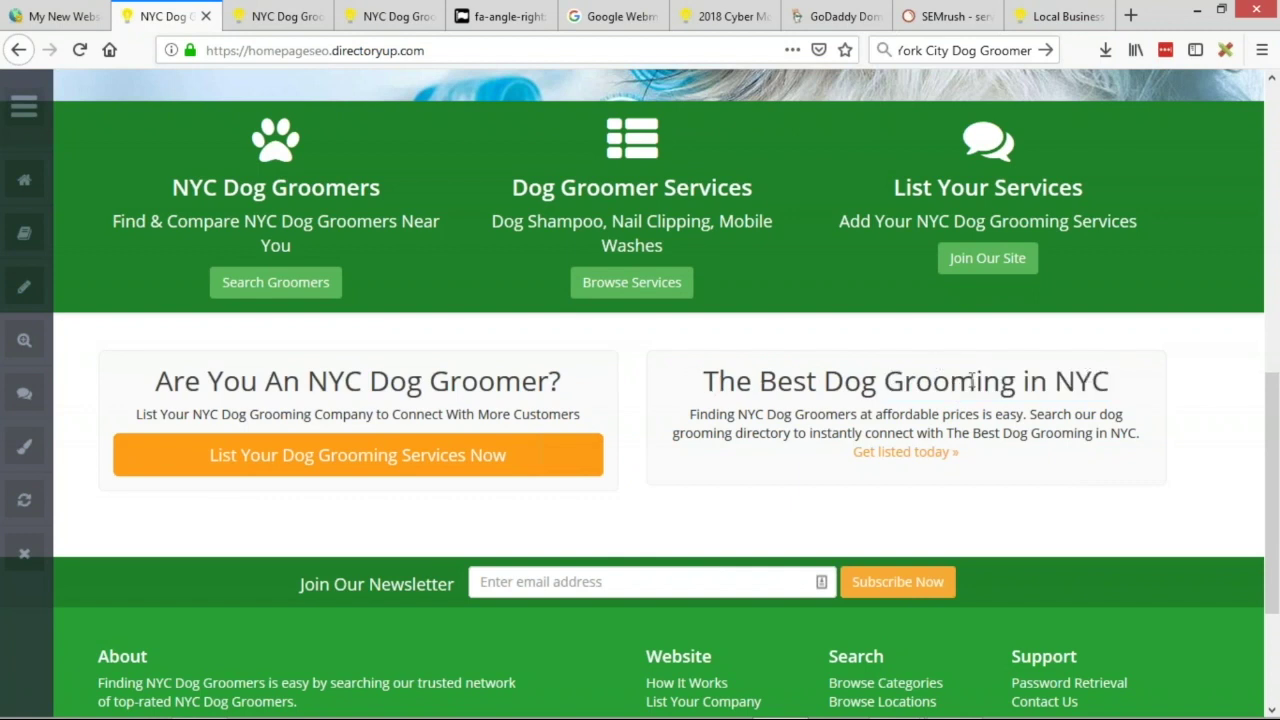
- Review the homepage from the footer up through the boxes, divider section and search area to the hero
scroll(770, 430, "down", 1)
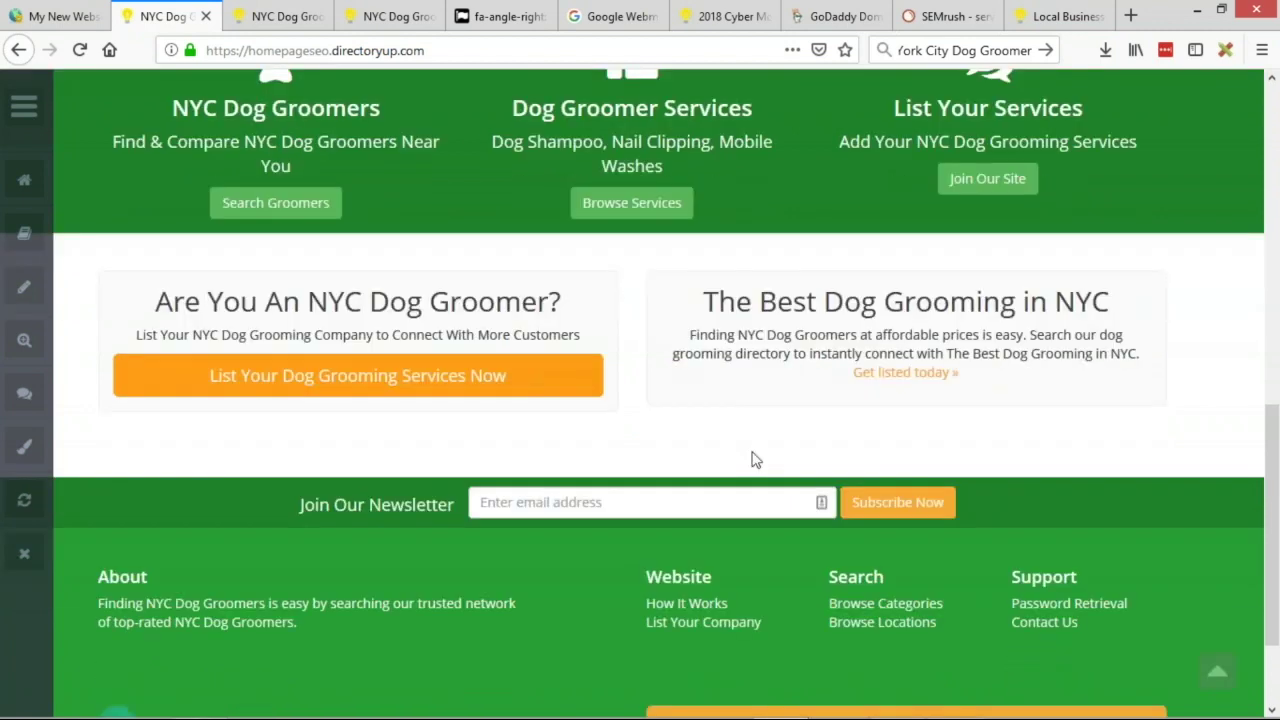
scroll(718, 468, "up", 3)
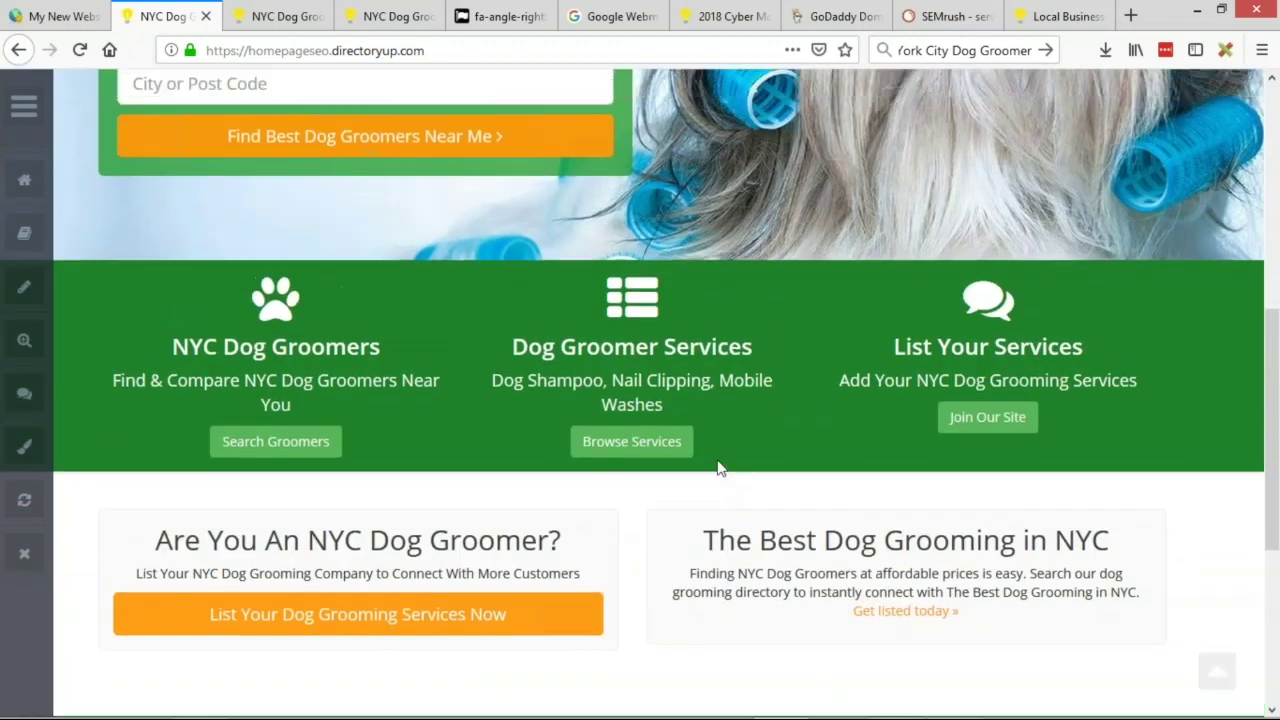
scroll(718, 470, "down", 1)
scroll(718, 480, "down", 4)
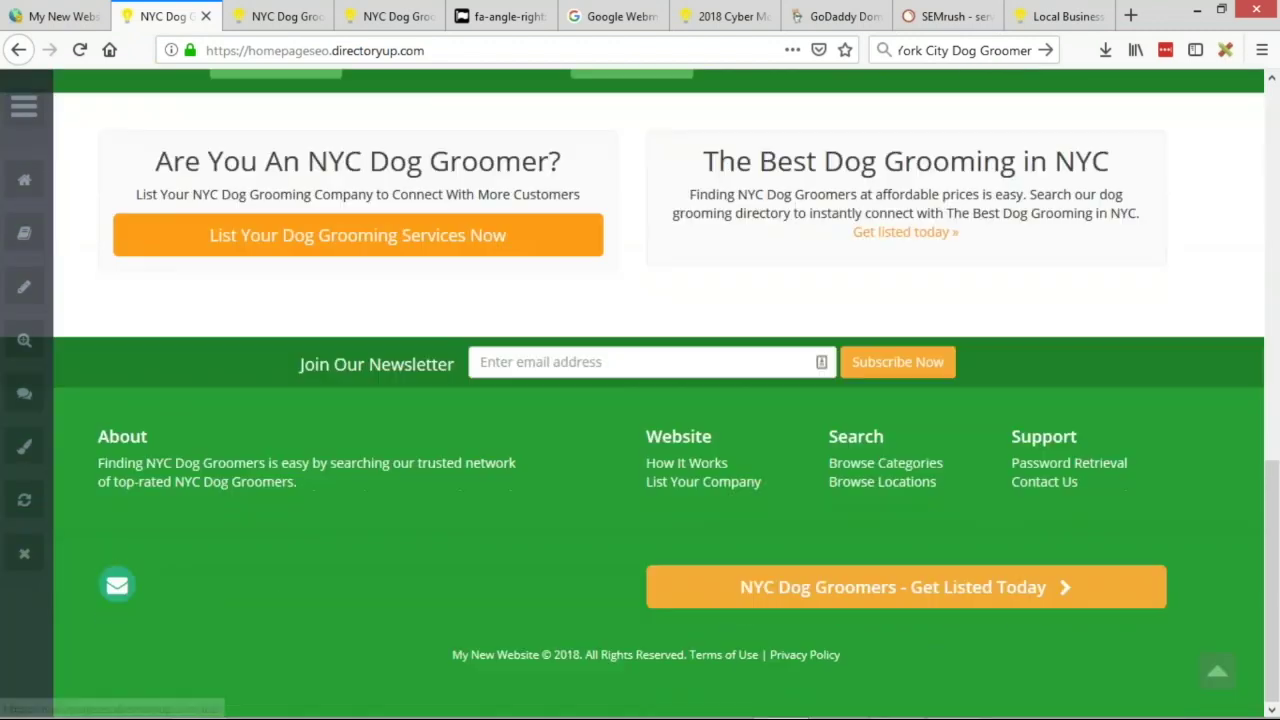
scroll(718, 480, "up", 5)
scroll(660, 460, "up", 2)
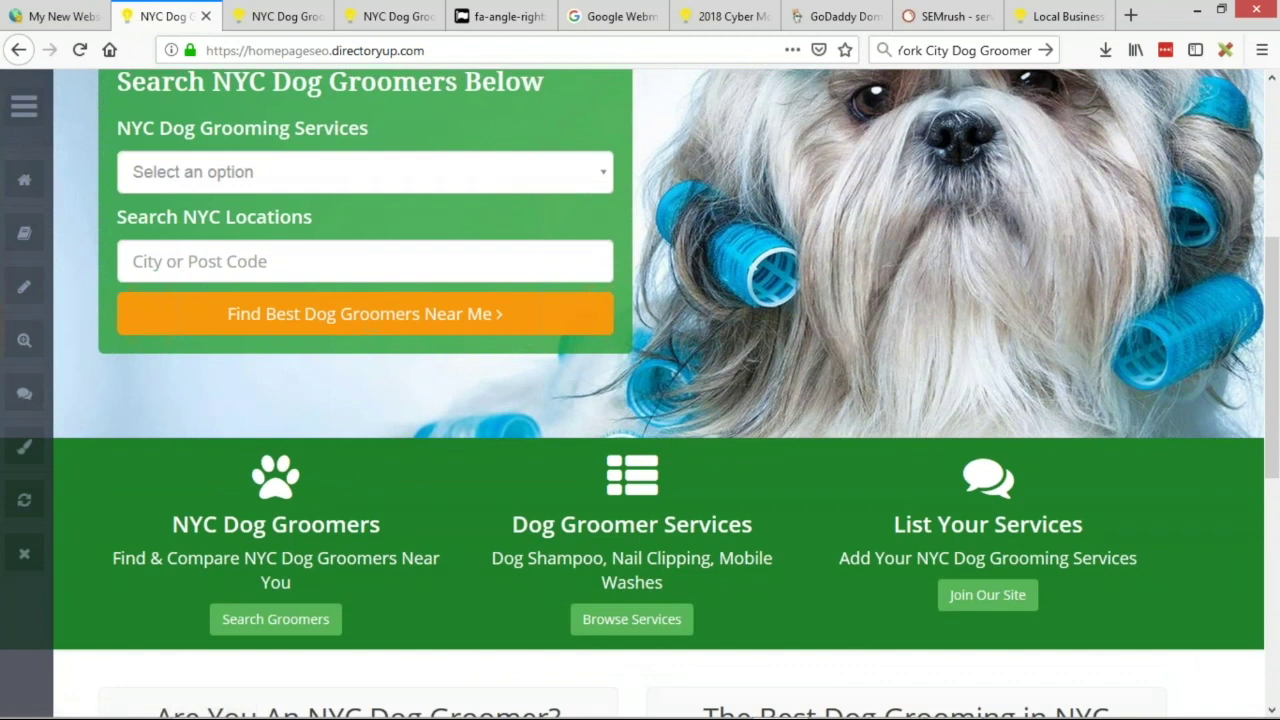
scroll(490, 245, "down", 4)
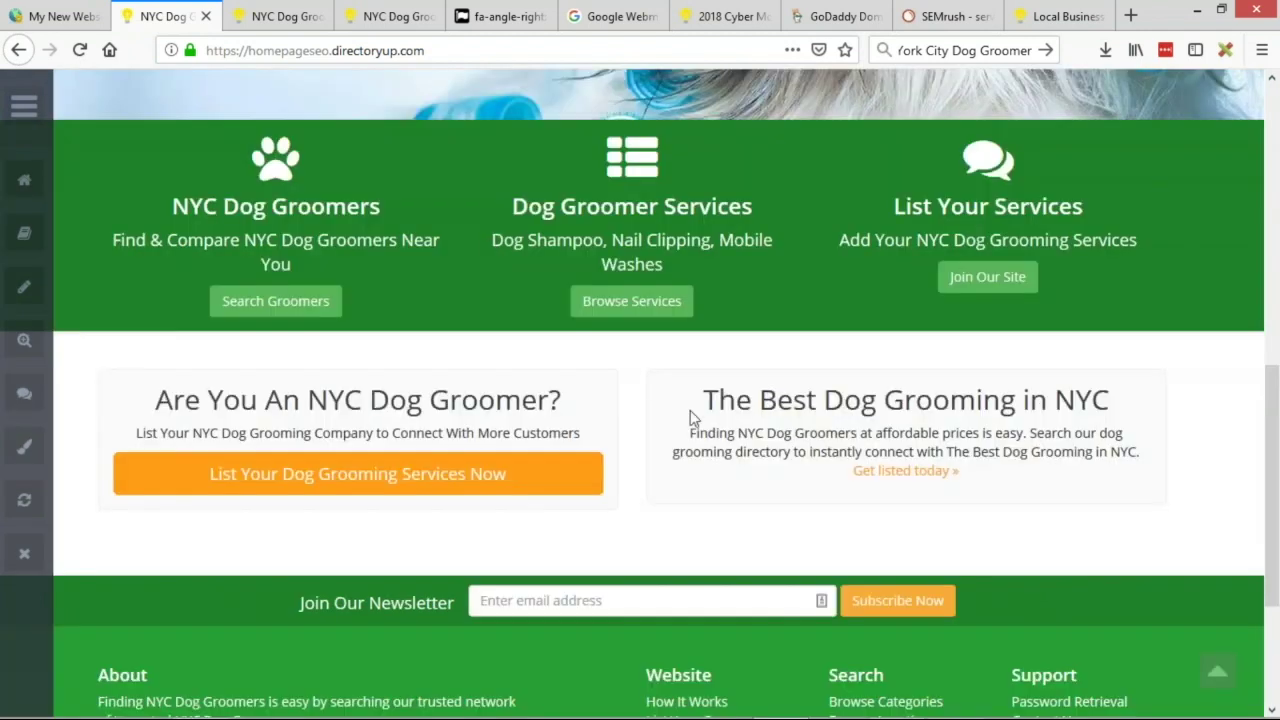
scroll(690, 418, "up", 10)
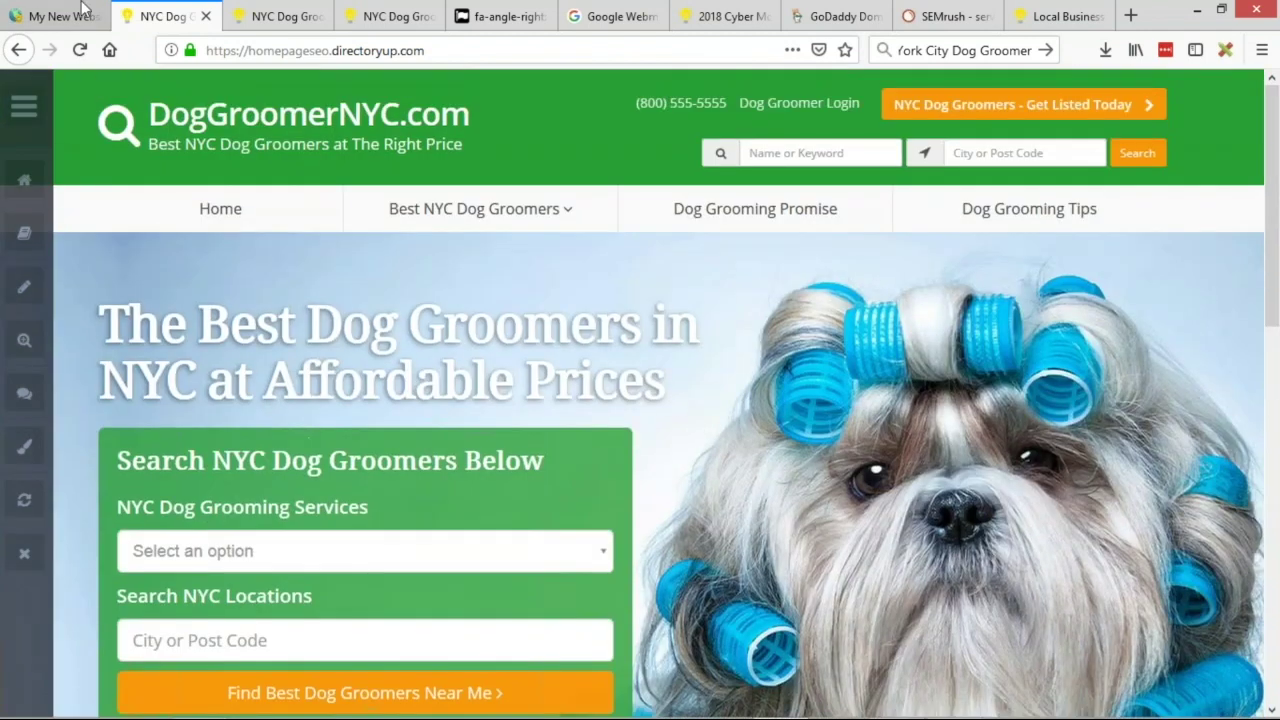
- Open the Member Categories page of the directory's admin area in a separate browser tab
left_click(60, 16)
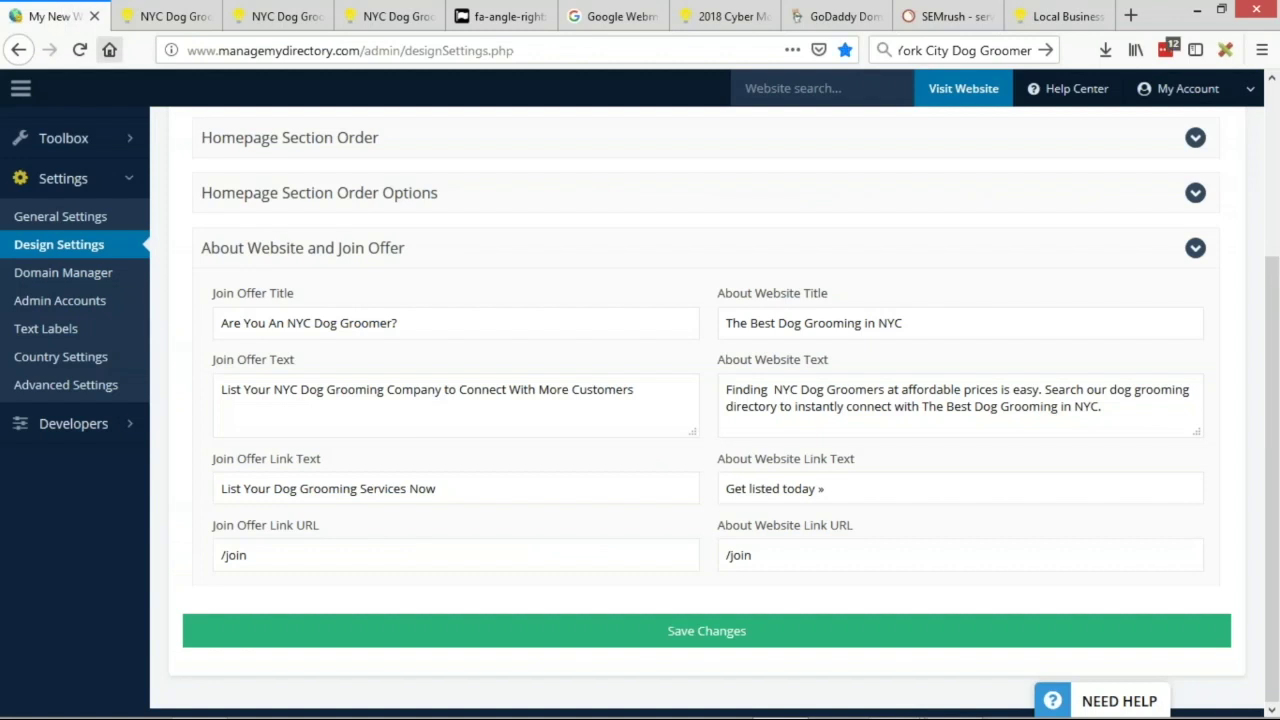
scroll(60, 290, "up", 3)
middle_click(185, 192)
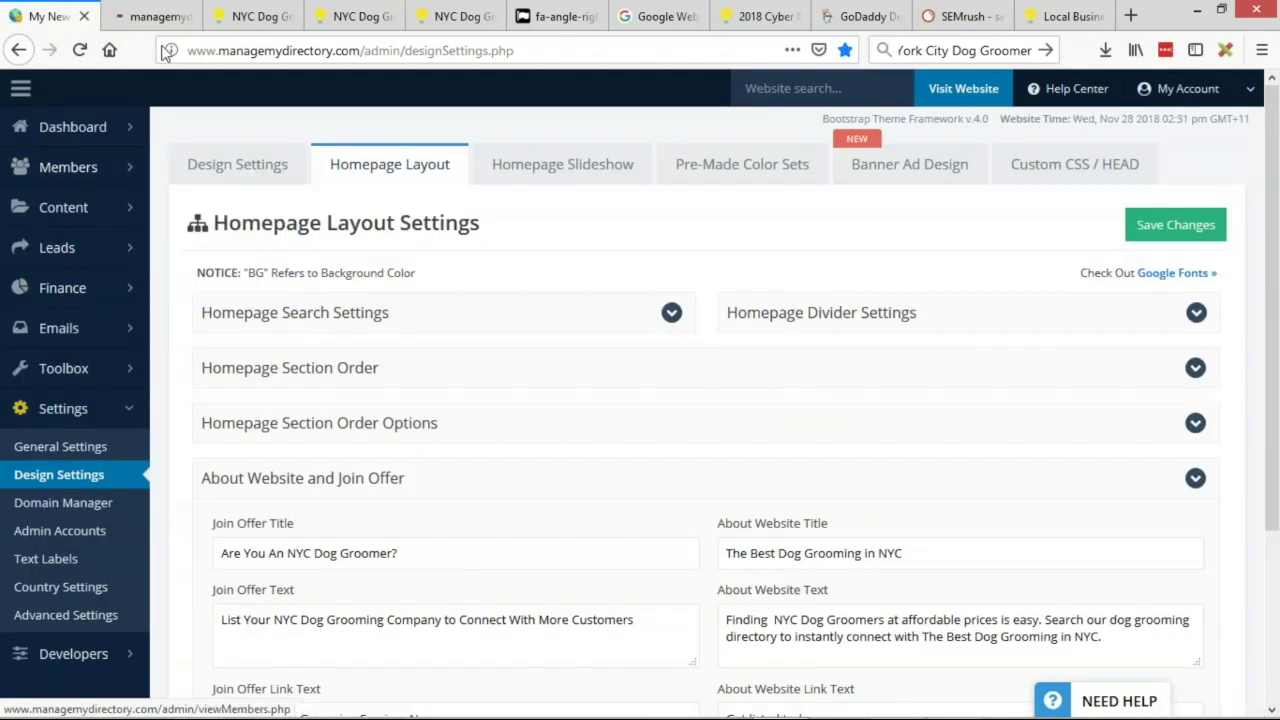
left_click(155, 16)
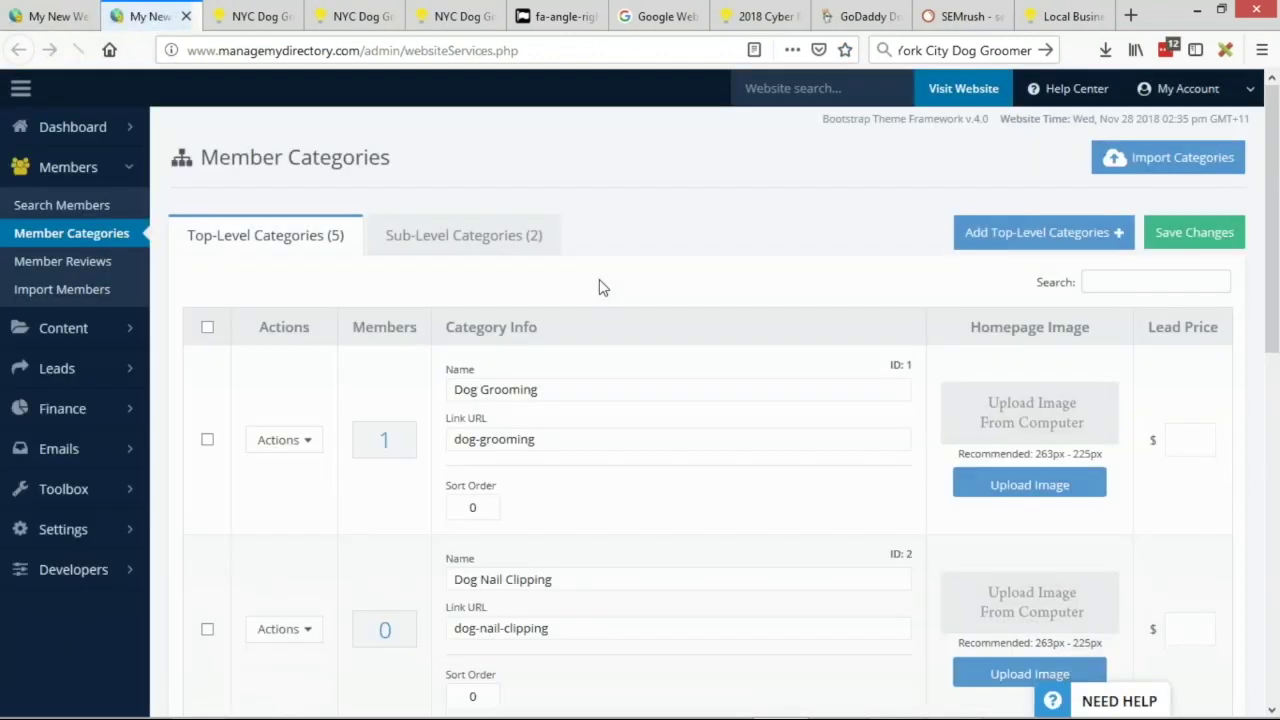
- Examine the top-level member categories, their names and their homepage image fields, including Dog Grooming and Dog Nail Clipping
scroll(599, 284, "down", 3)
scroll(669, 246, "down", 6)
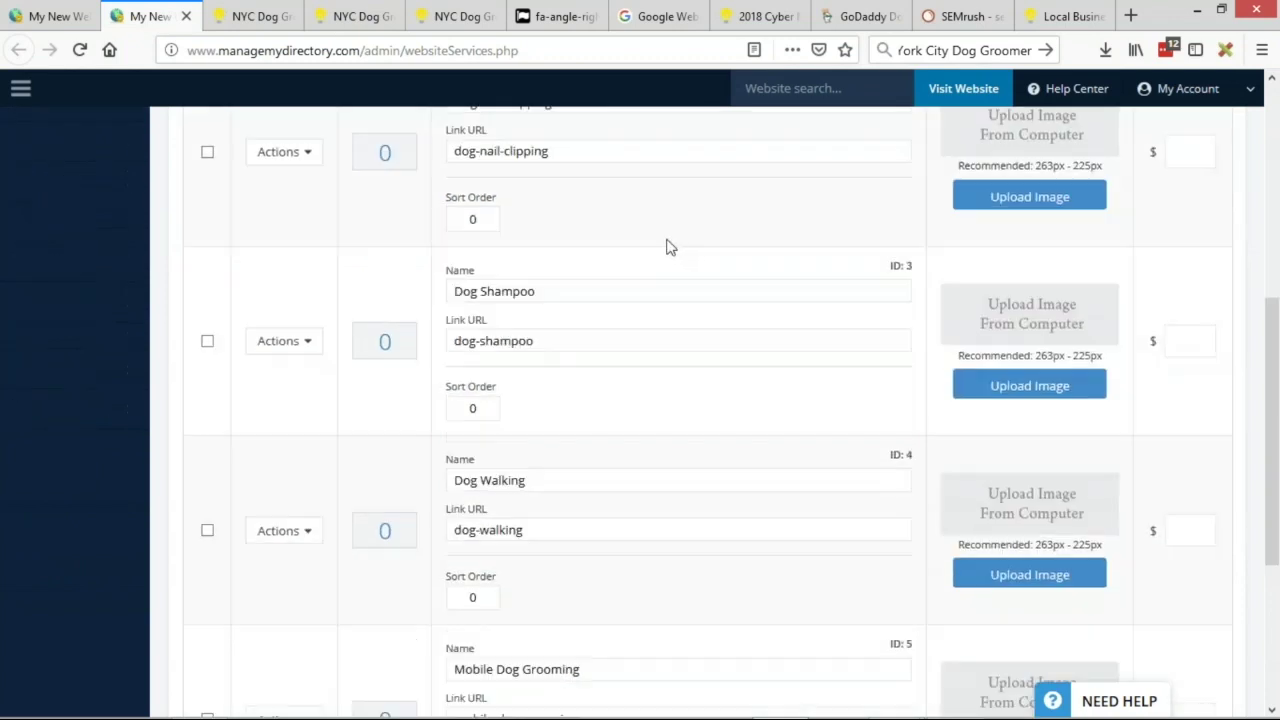
scroll(540, 365, "up", 5)
scroll(540, 365, "up", 3)
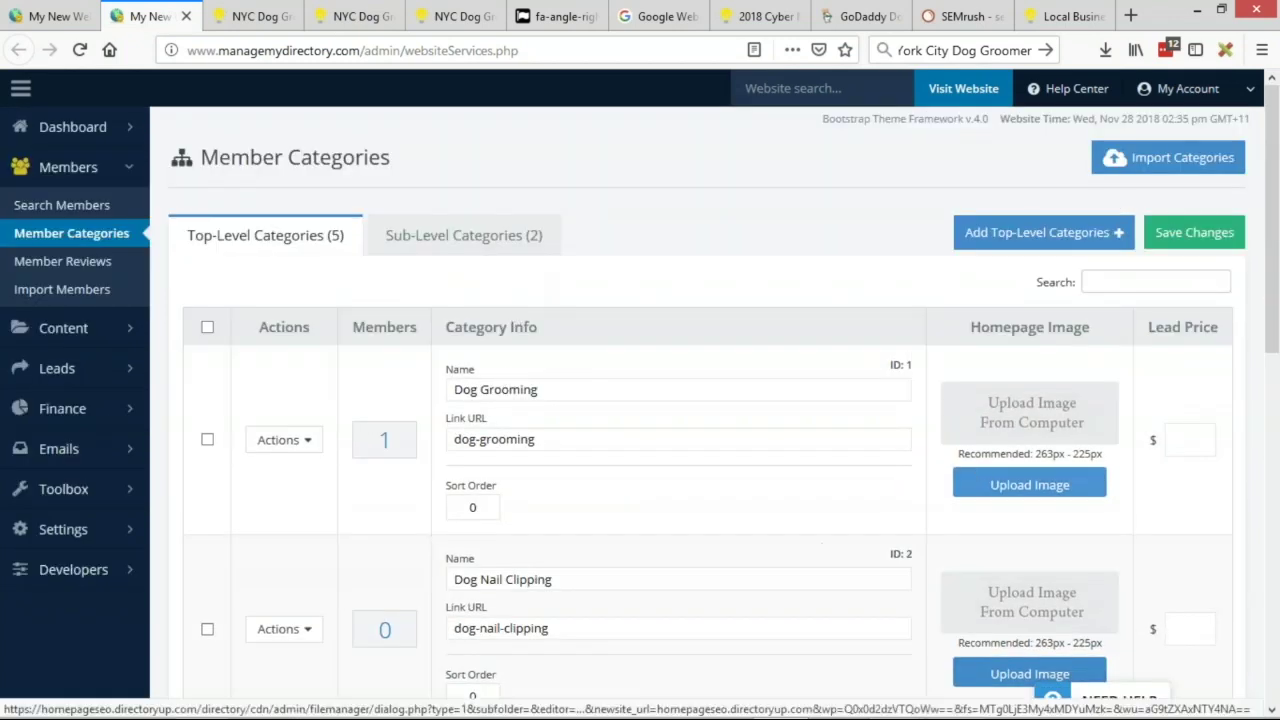
triple_click(578, 392)
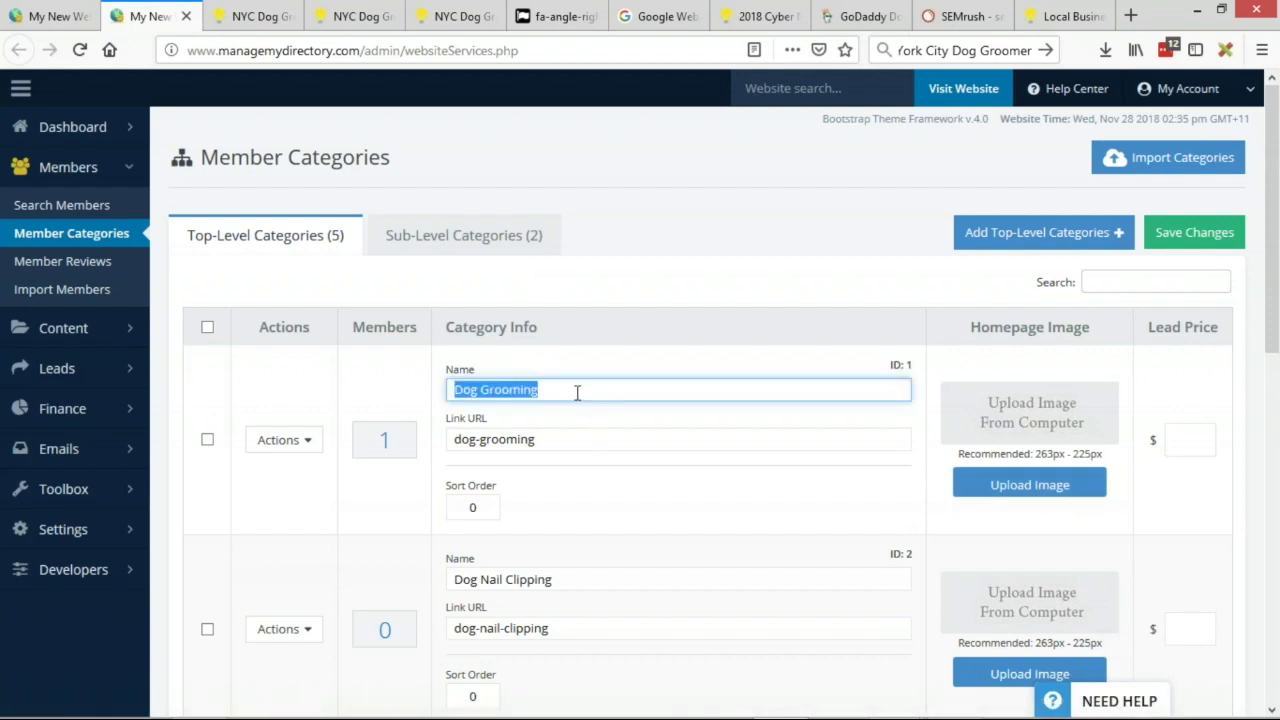
scroll(463, 372, "down", 3)
triple_click(580, 340)
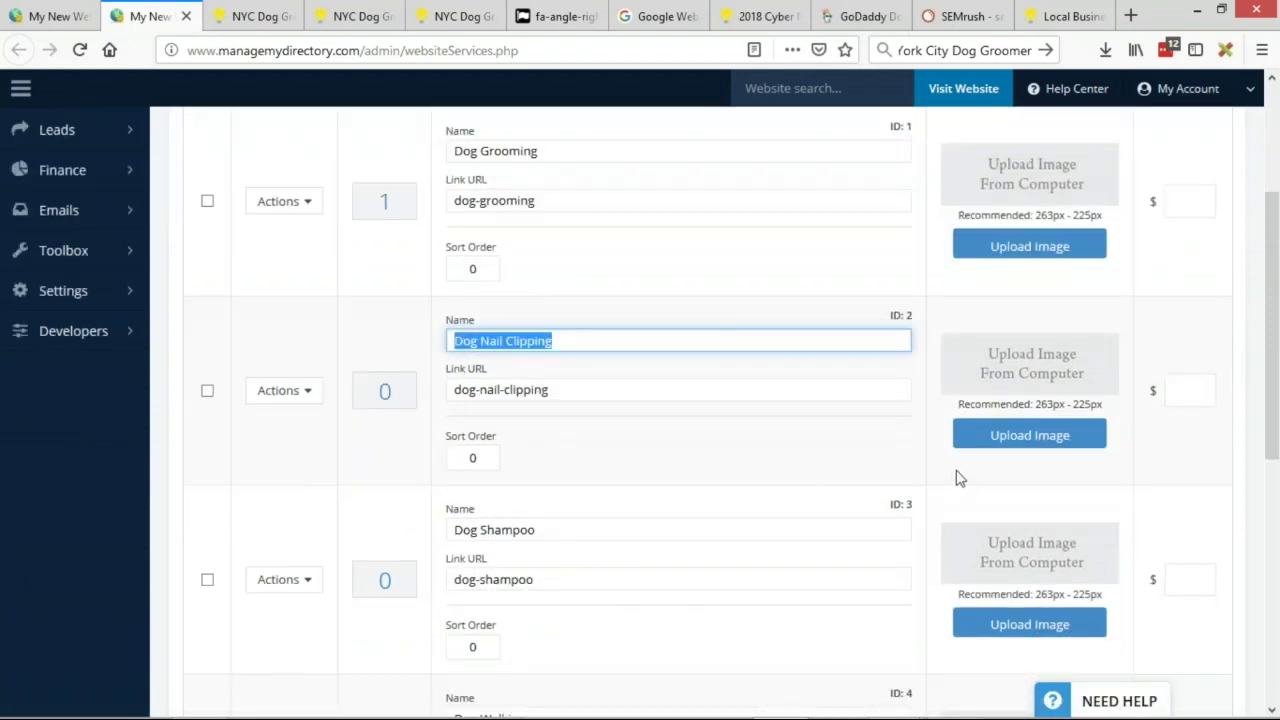
- Assign the stored picture of the soapy dog in a bath as the homepage image of the Dog Grooming category
scroll(984, 456, "up", 3)
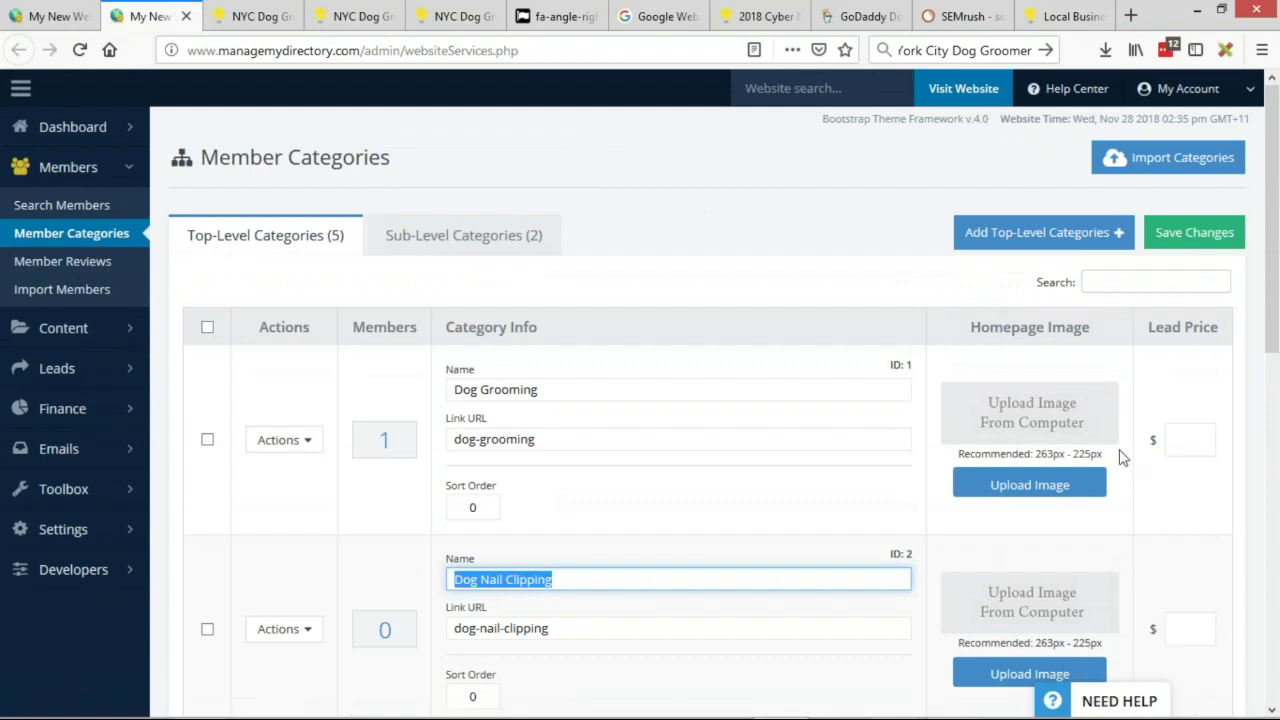
left_click(673, 314)
scroll(673, 314, "down", 2)
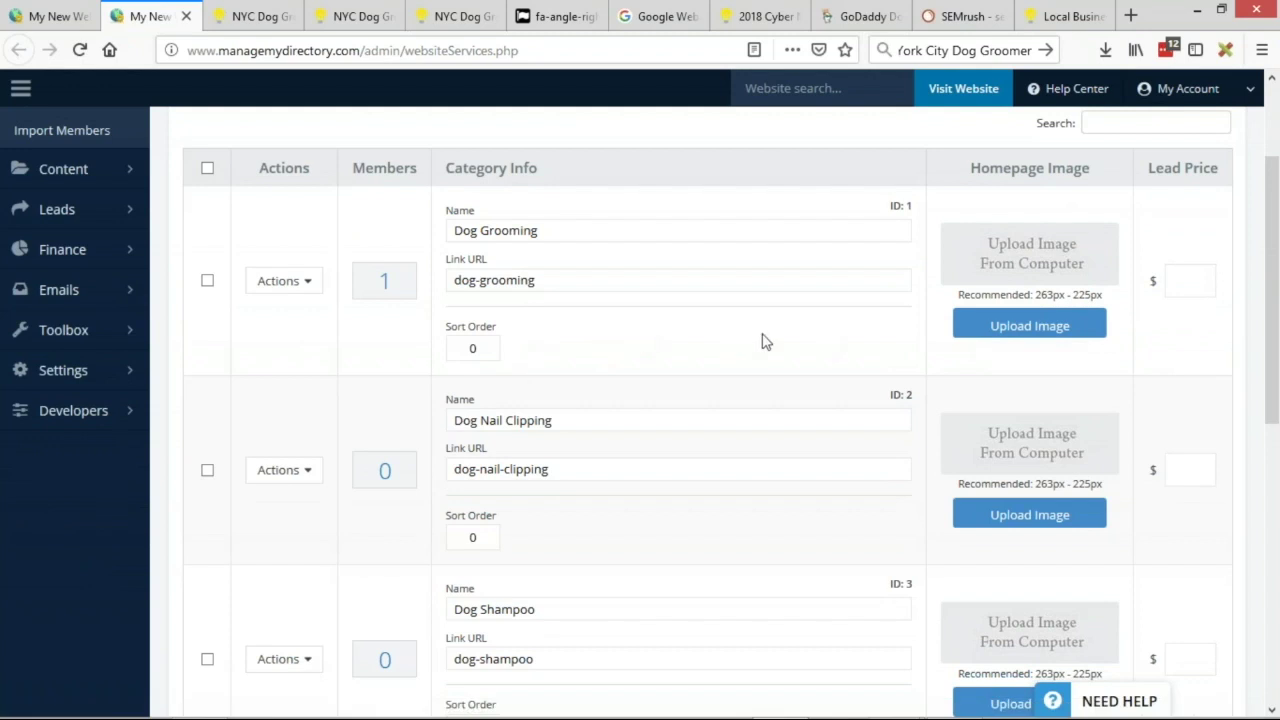
left_click(1040, 328)
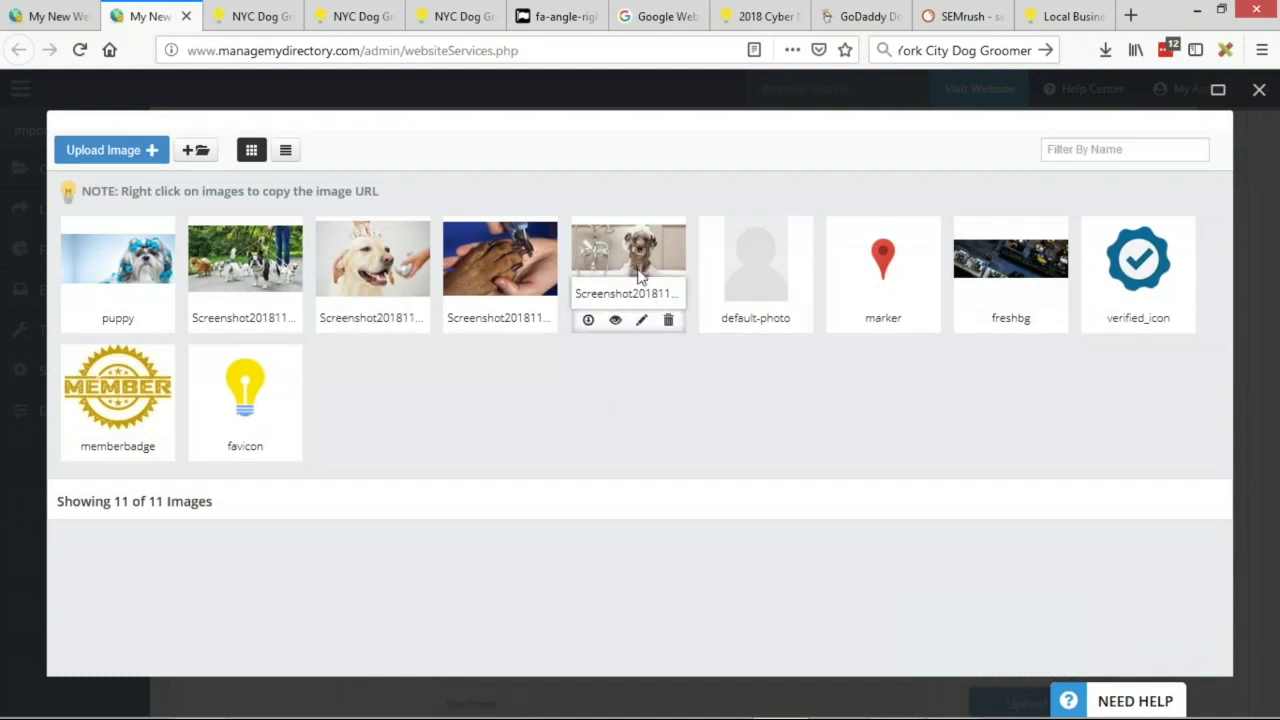
left_click(640, 272)
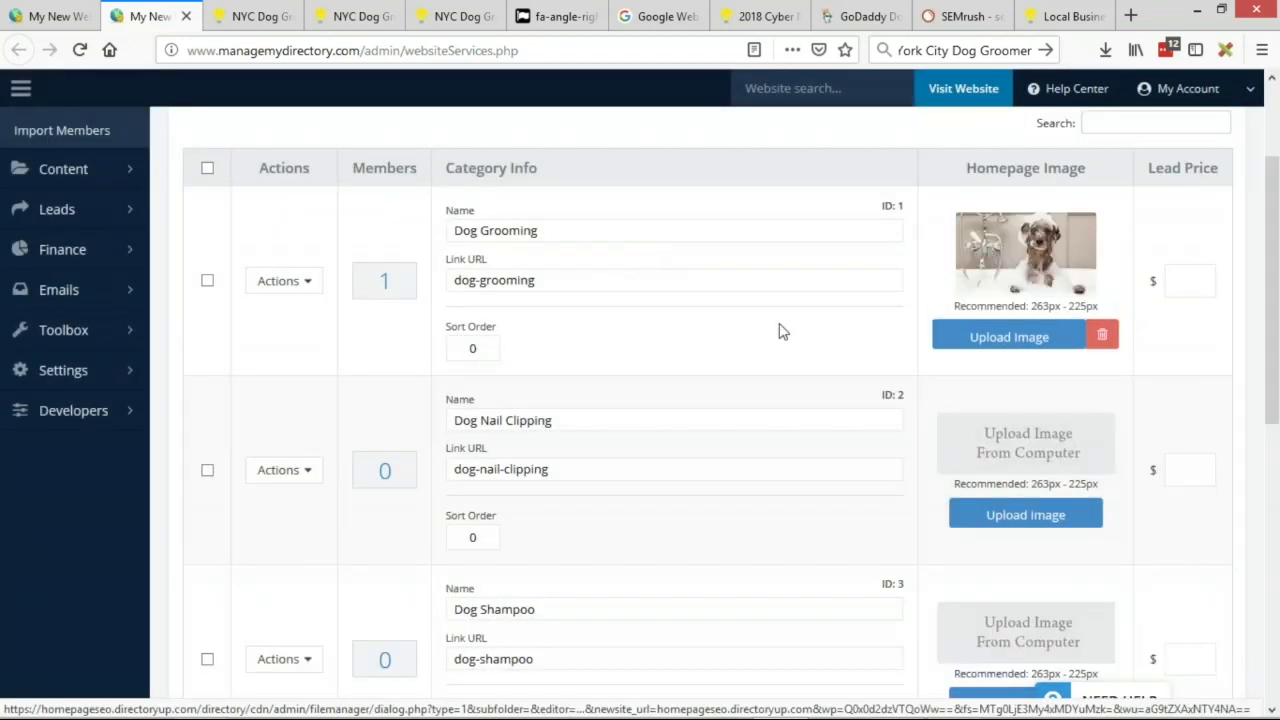
- Assign the stored picture of a paw having its nails clipped as the Dog Nail Clipping category's homepage image
scroll(897, 225, "down", 2)
left_click(1018, 440)
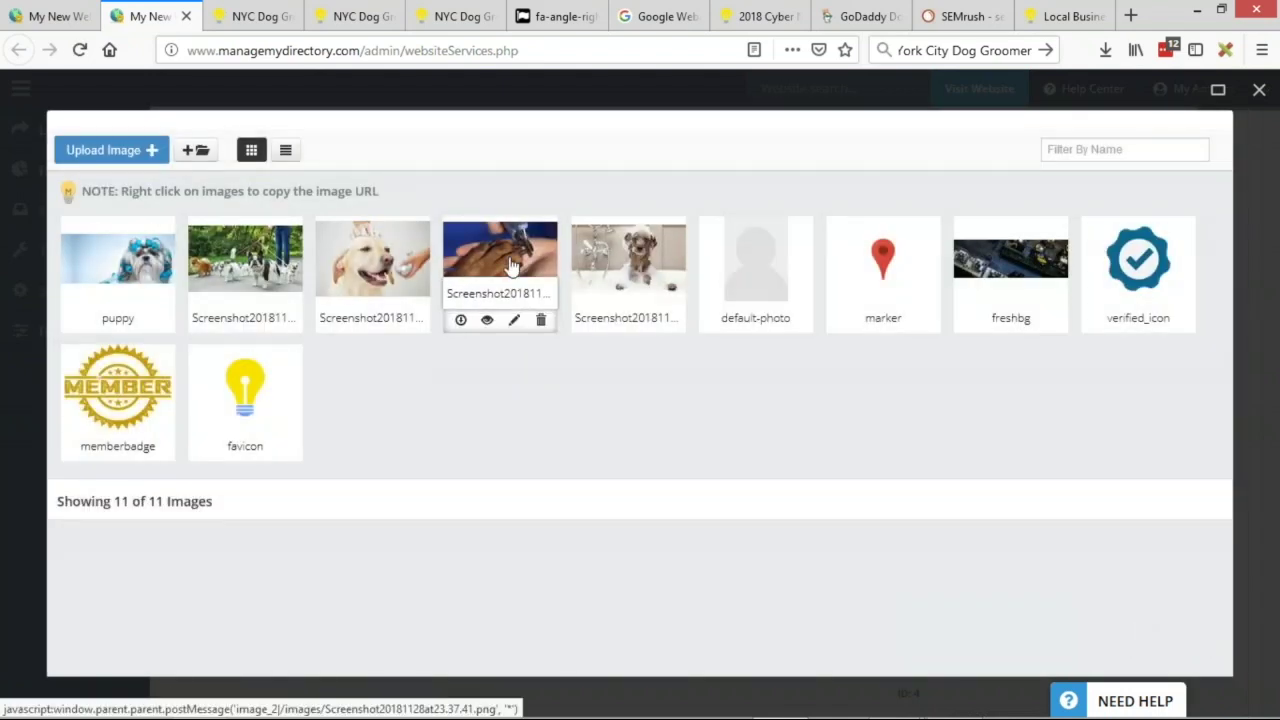
left_click(500, 262)
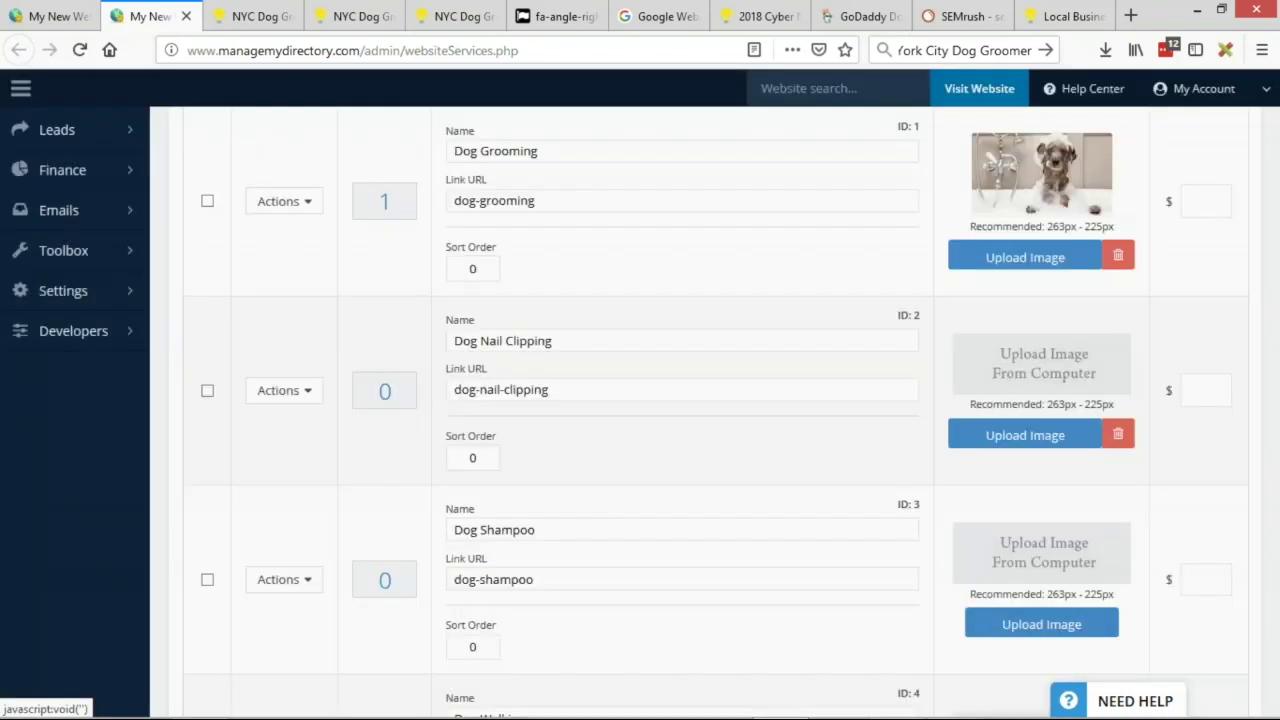
scroll(880, 363, "down", 3)
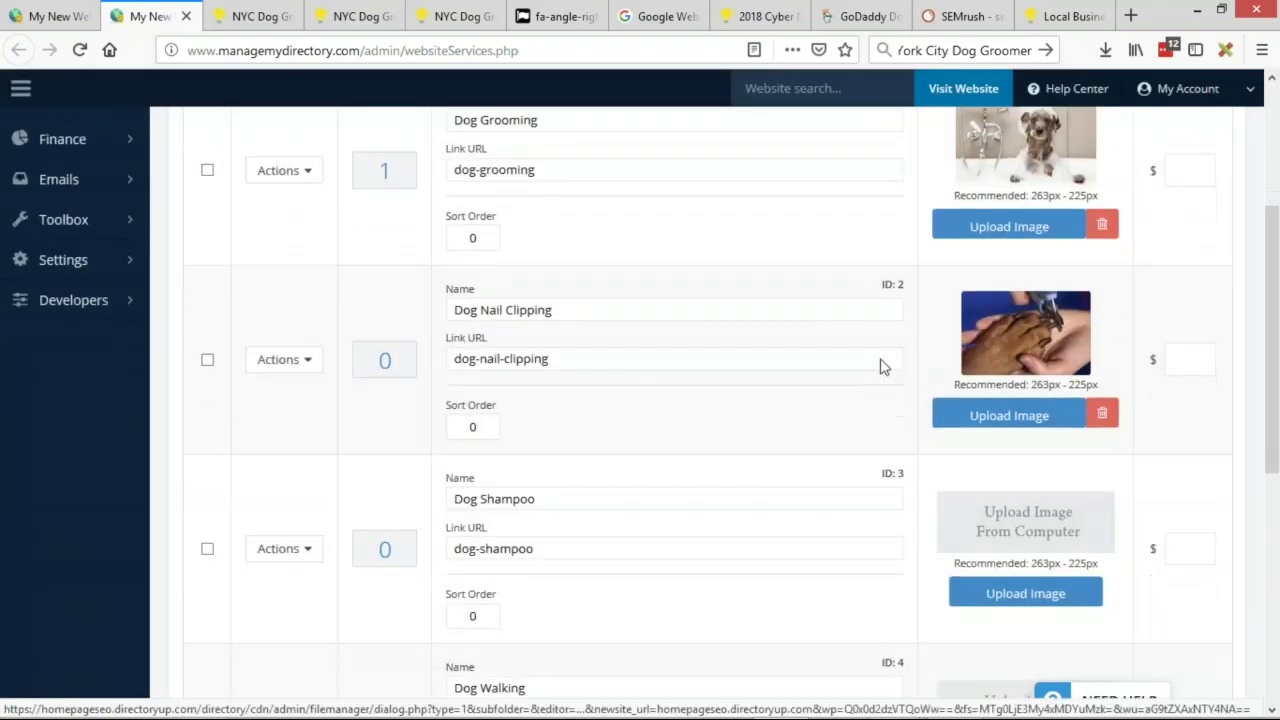
- Assign the stored picture of several dogs being walked as the Dog Walking category's homepage image
scroll(997, 436, "up", 3)
scroll(977, 417, "down", 3)
scroll(950, 430, "down", 3)
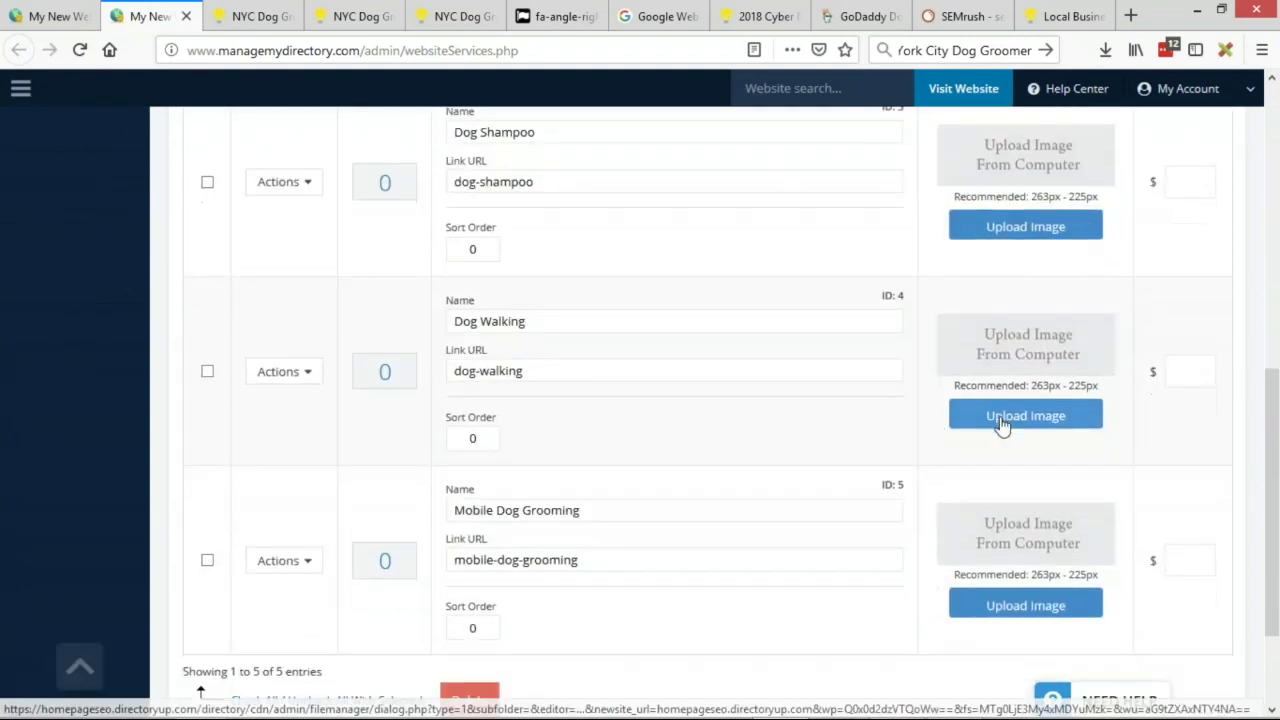
left_click(993, 422)
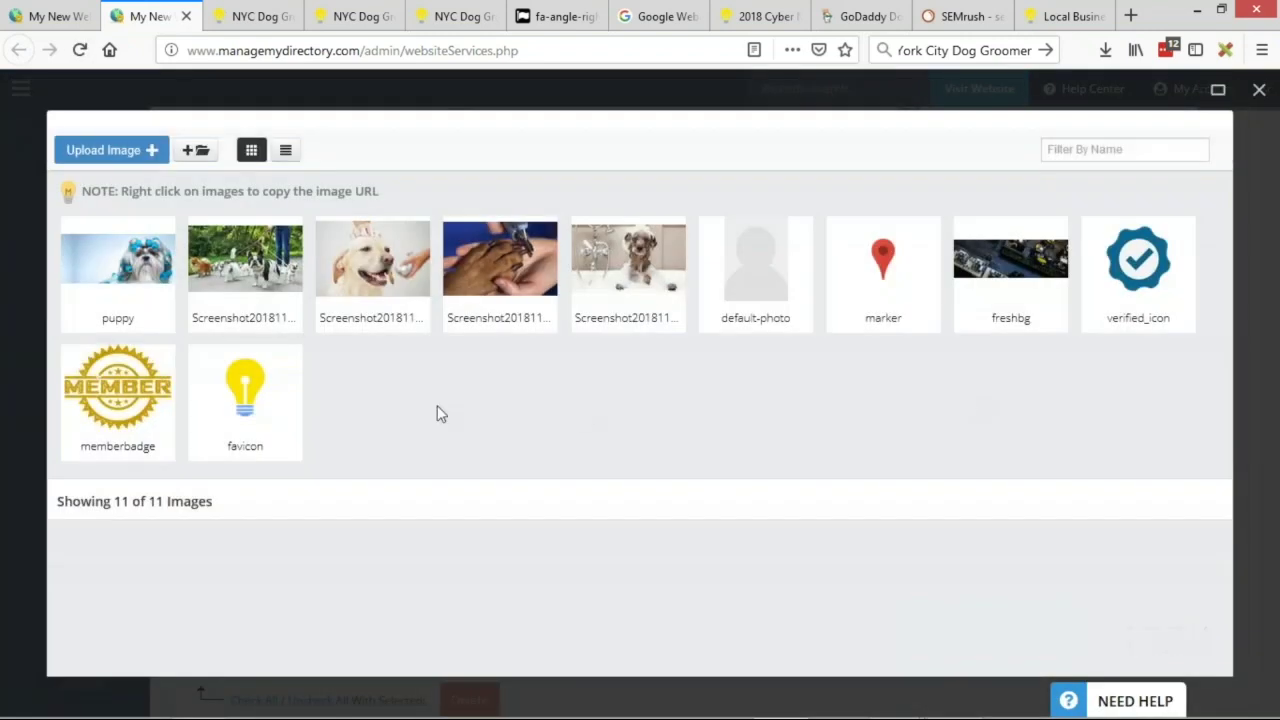
left_click(253, 252)
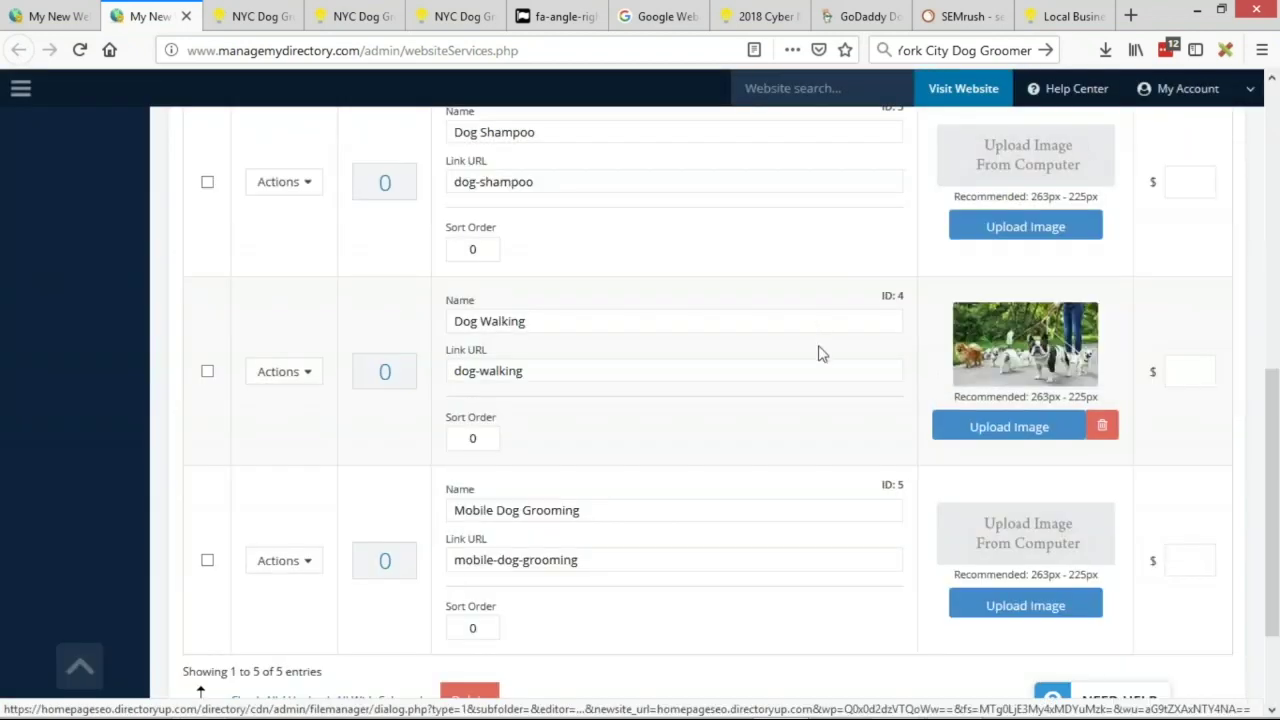
- Assign the stored picture of the yellow Labrador being groomed as the Mobile Dog Grooming category's homepage image
scroll(850, 360, "up", 3)
scroll(650, 430, "down", 3)
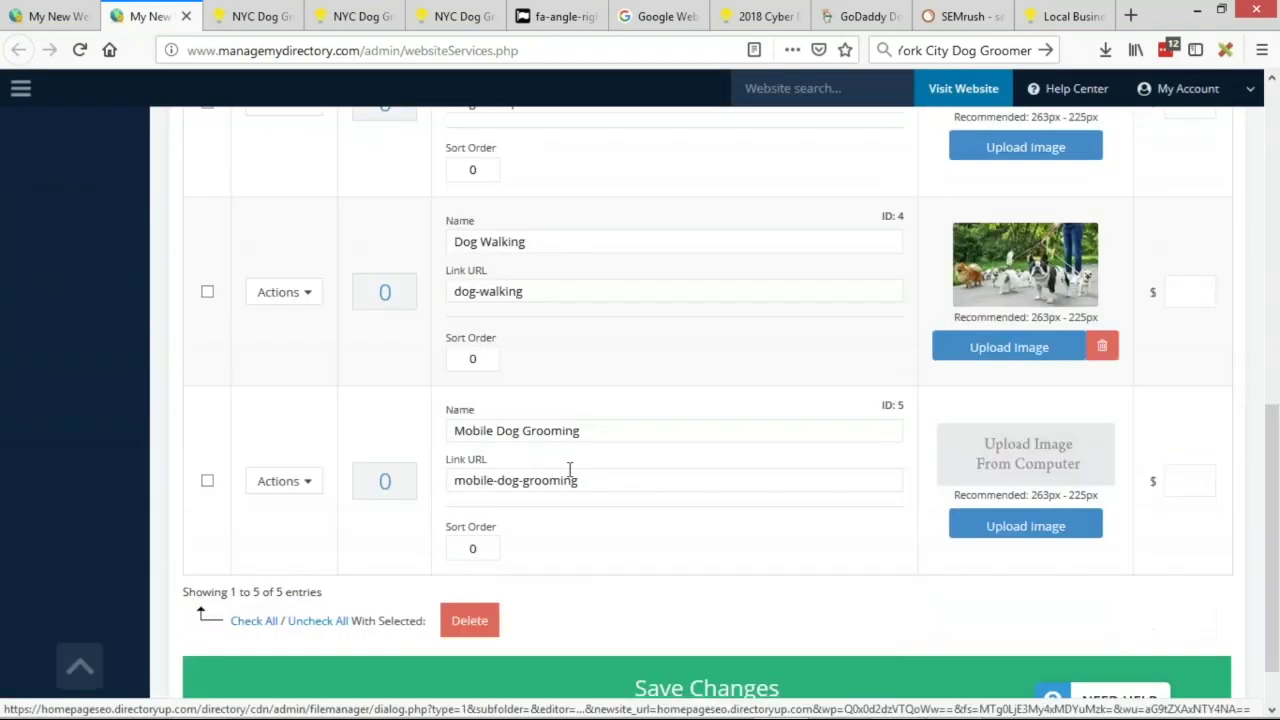
left_click(1020, 530)
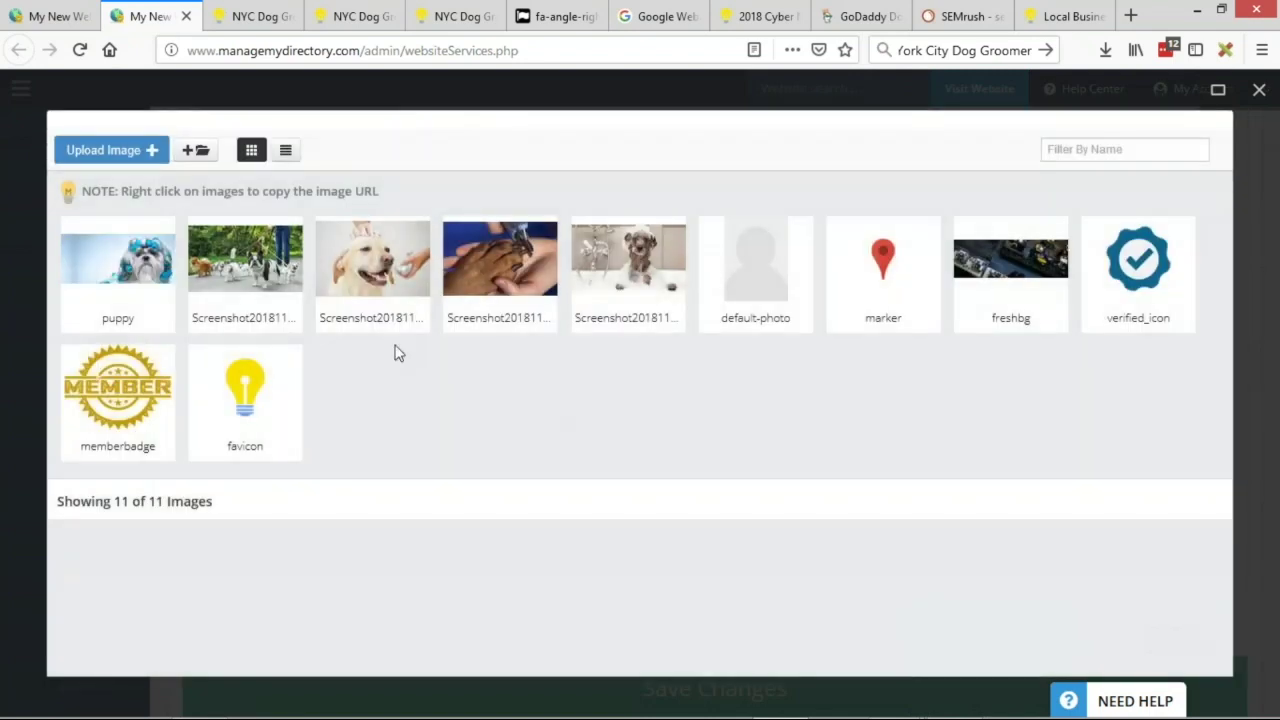
left_click(386, 240)
- Set the sort order of the Dog Grooming category to 9 and of the Dog Walking category to 8
scroll(1010, 465, "up", 5)
scroll(1008, 470, "up", 3)
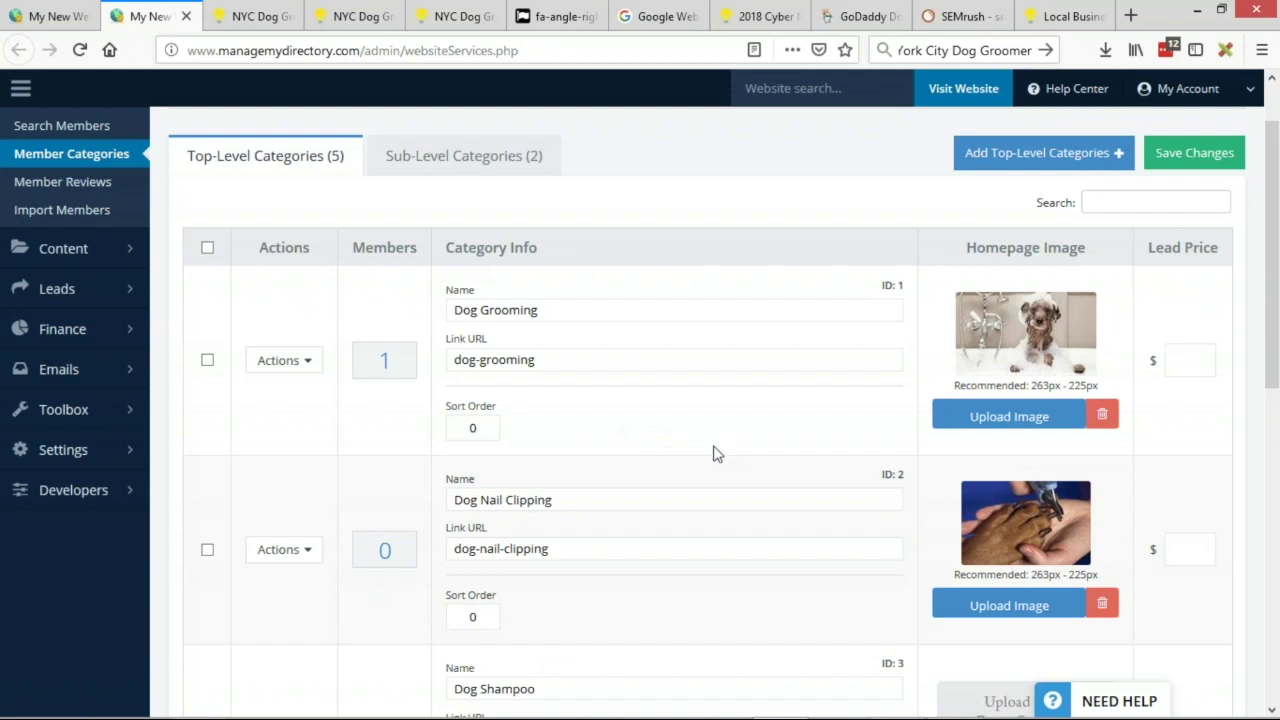
left_click(472, 427)
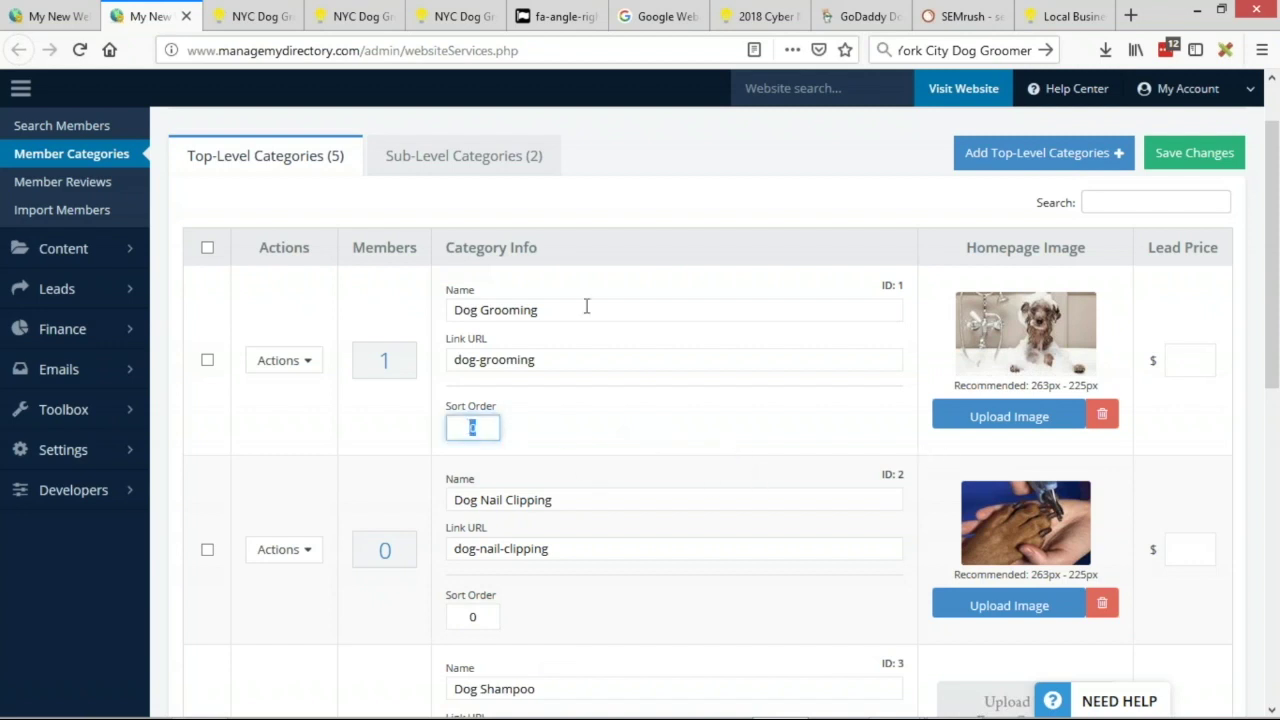
scroll(586, 306, "down", 3)
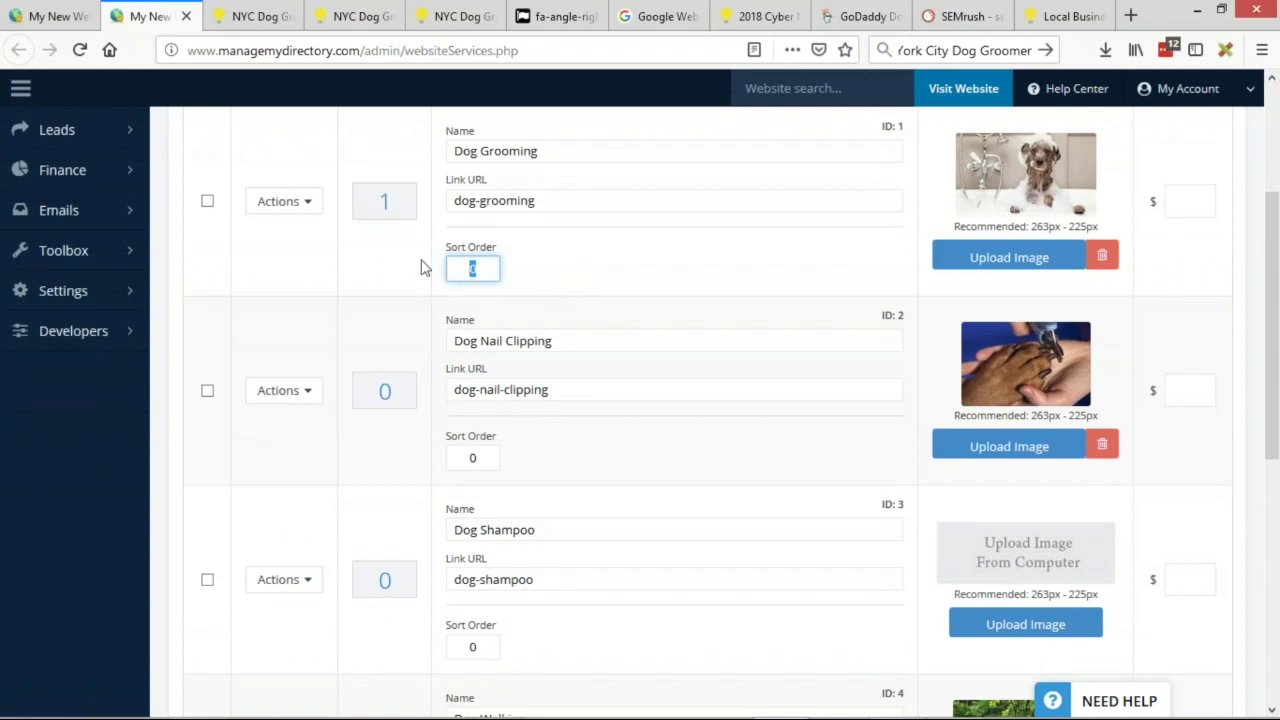
type("9")
scroll(918, 247, "down", 3)
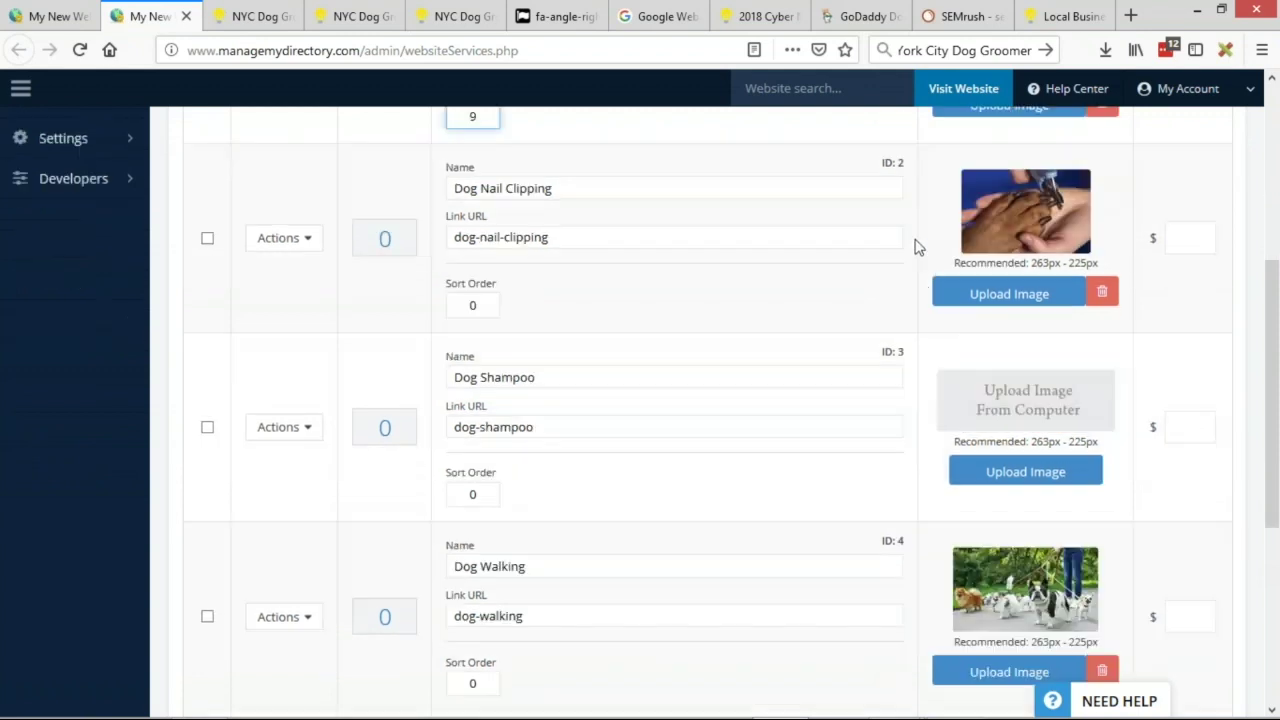
scroll(916, 250, "down", 3)
left_click(484, 519)
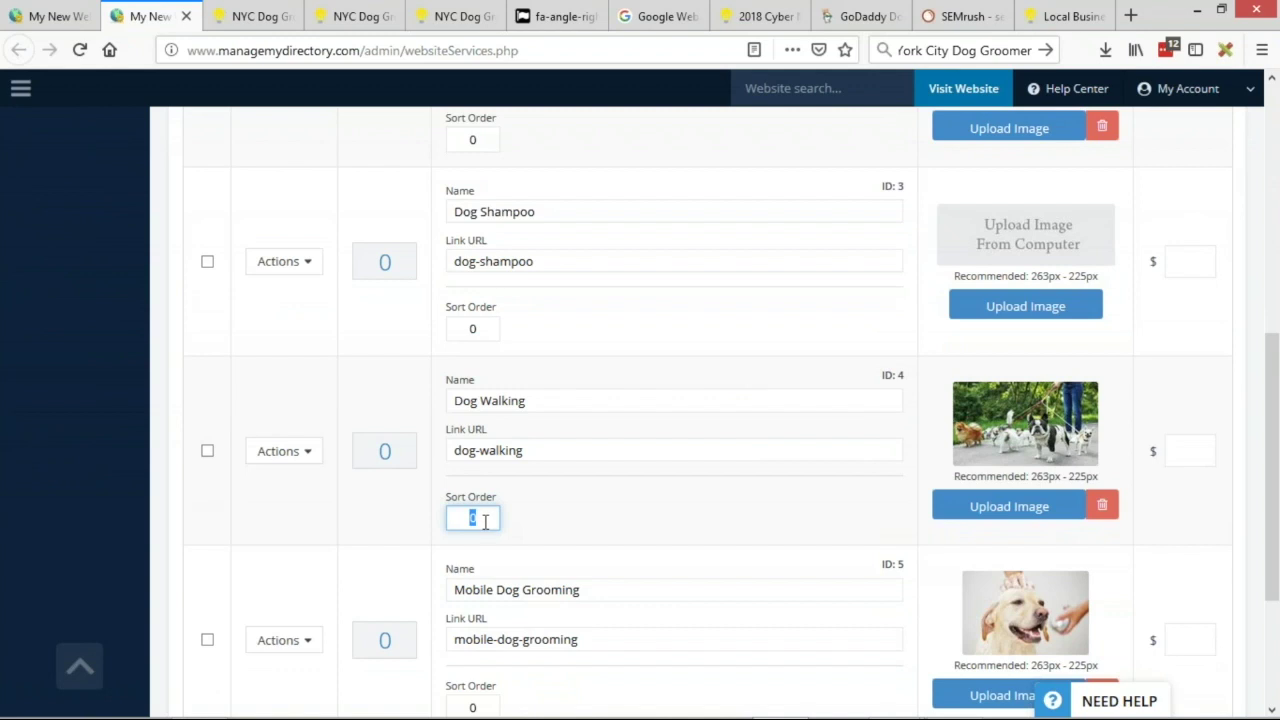
type("8")
- Set the sort order of the Mobile Dog Grooming category to 7 and of the Dog Nail Clipping category to 6
scroll(789, 371, "down", 3)
left_click(471, 483)
type("7")
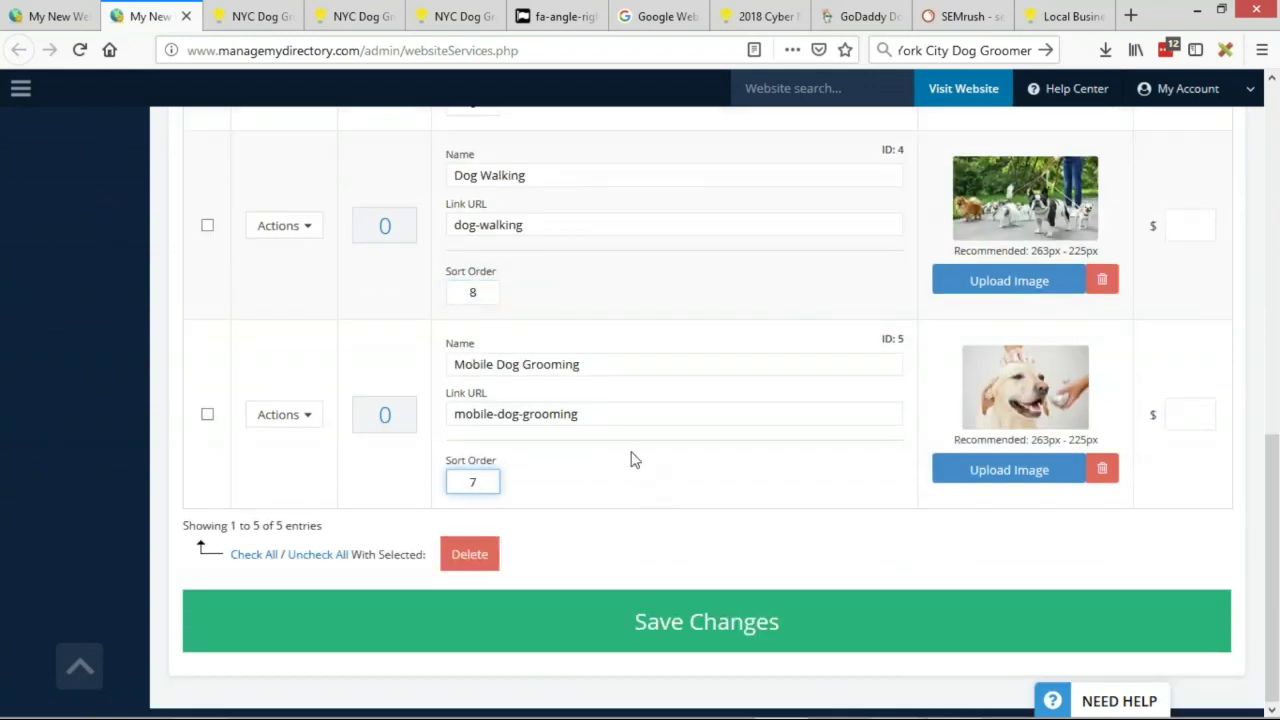
scroll(846, 411, "up", 6)
left_click(472, 391)
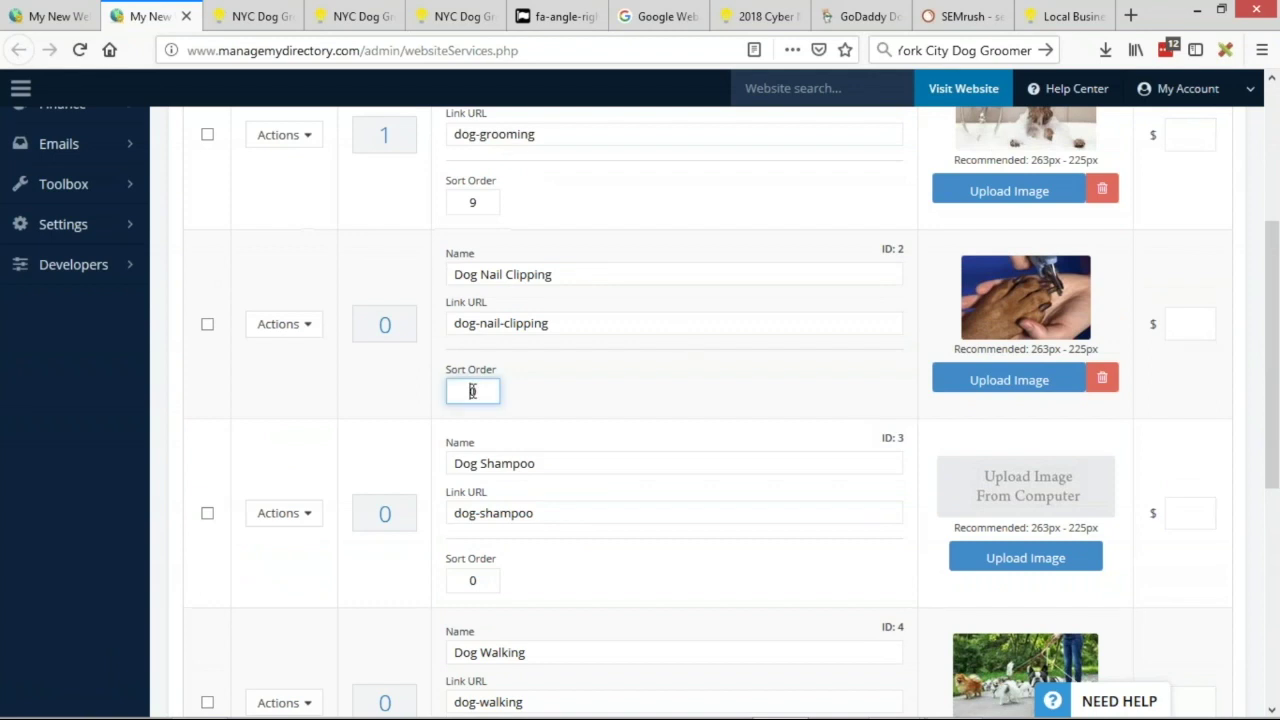
type("6")
- Save the top-level member category changes and check the categories' sort orders
scroll(715, 316, "down", 5)
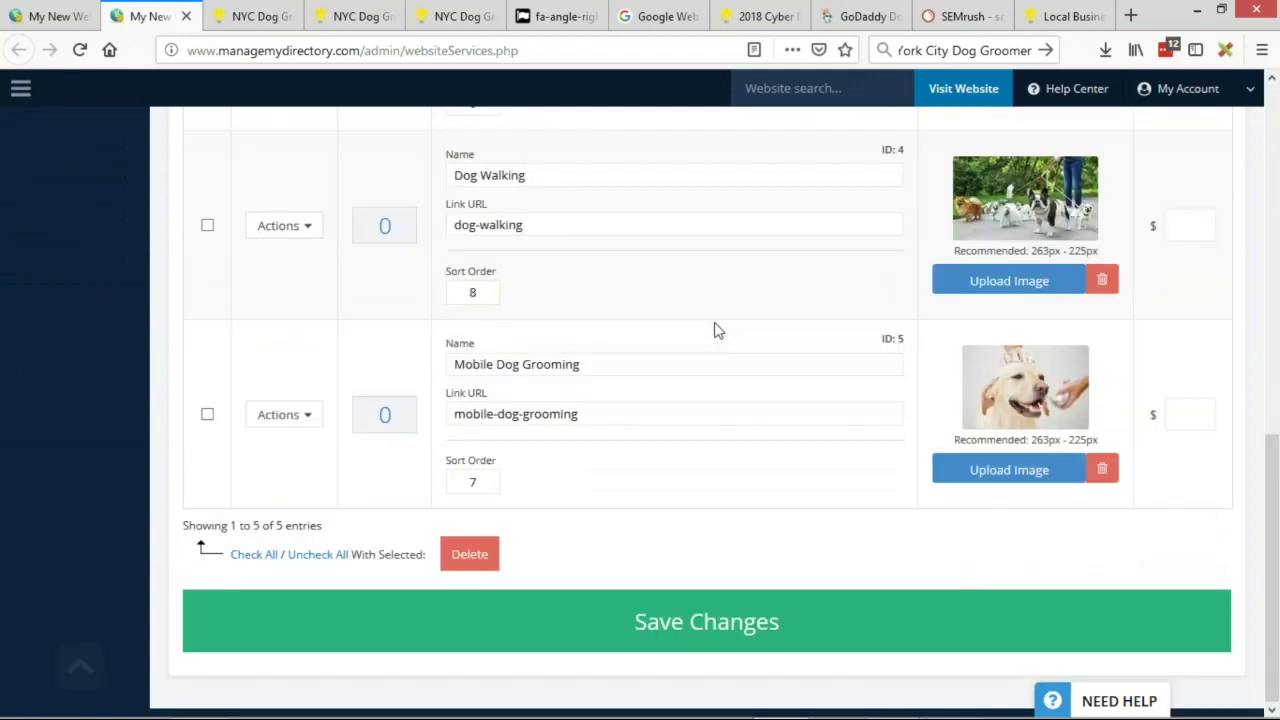
left_click(797, 627)
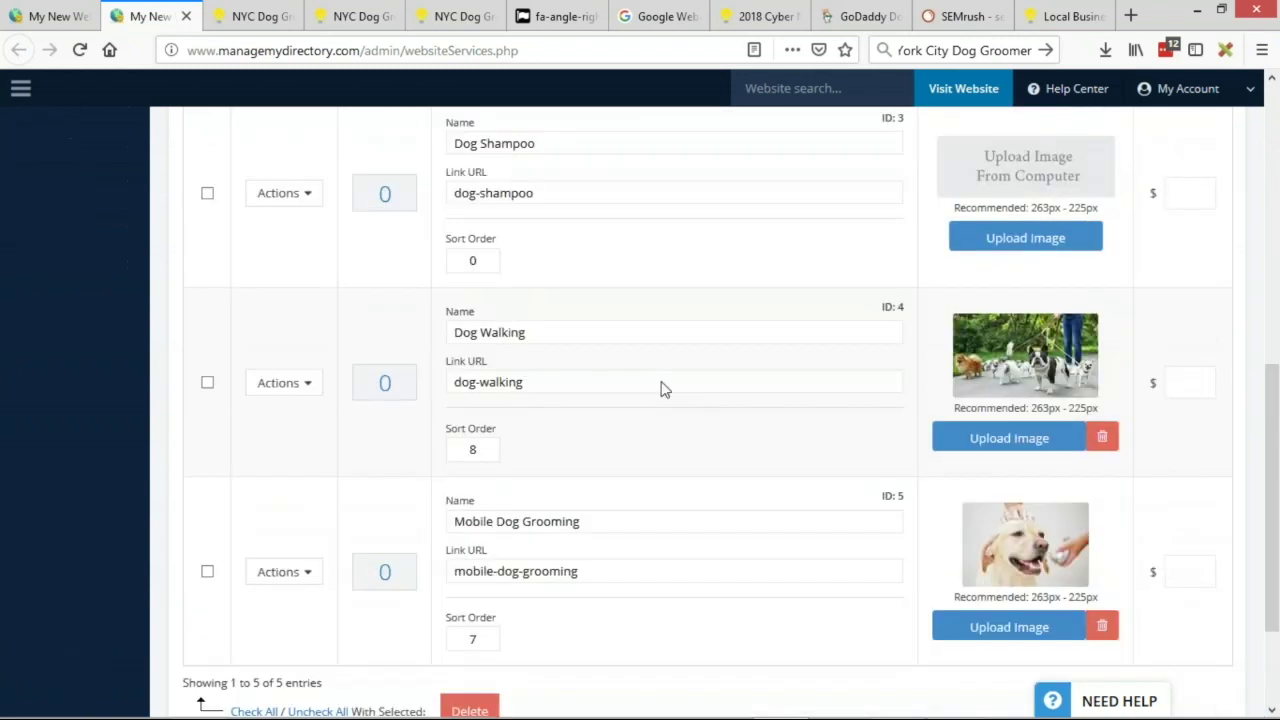
left_click(768, 622)
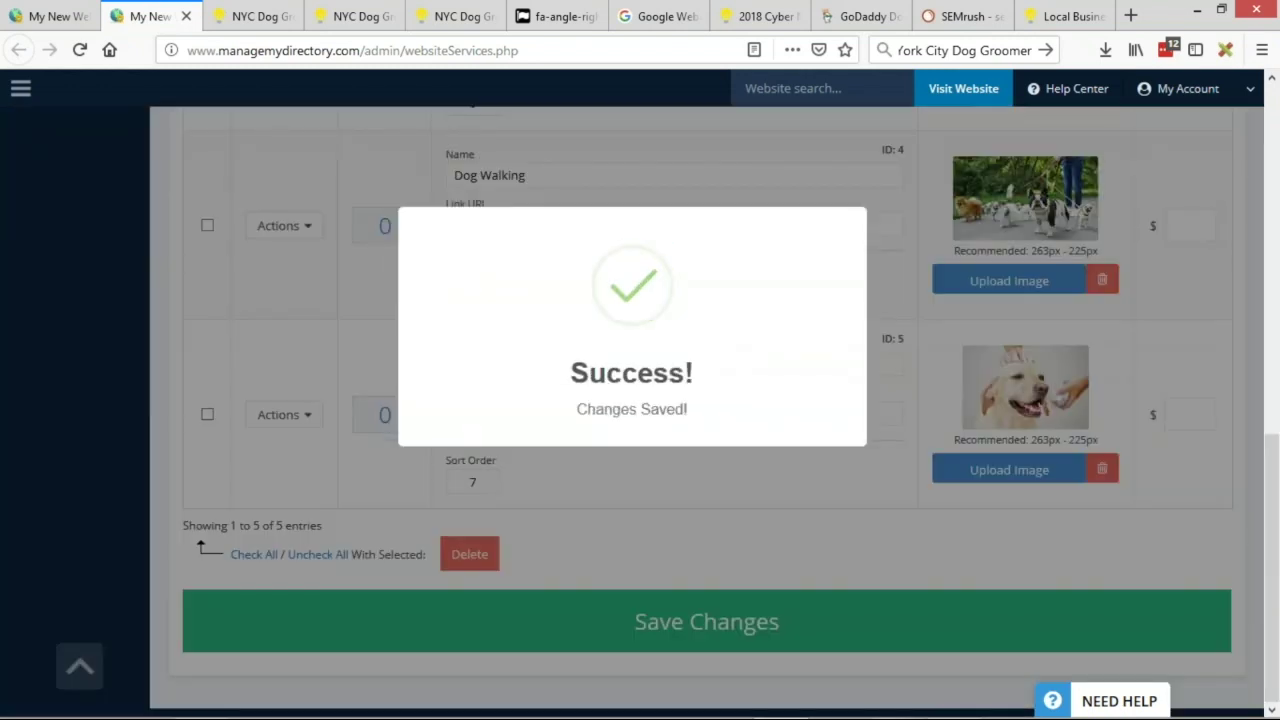
scroll(729, 457, "up", 10)
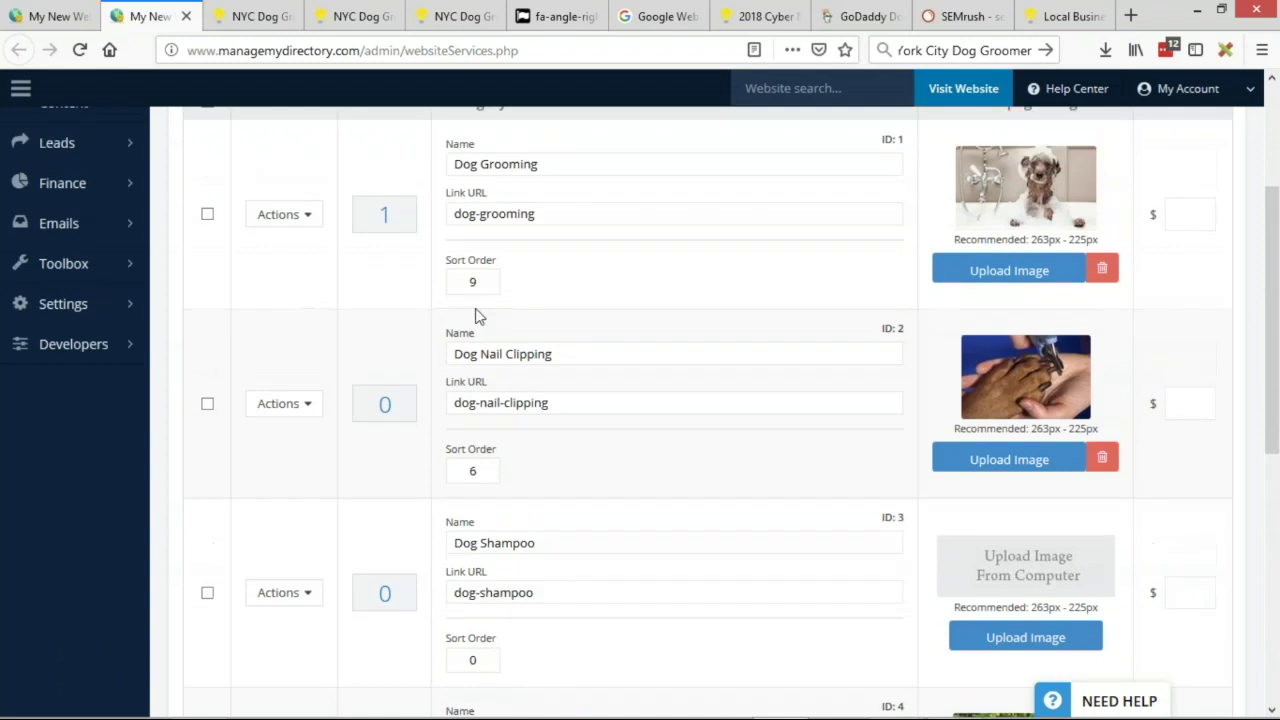
scroll(517, 534, "down", 6)
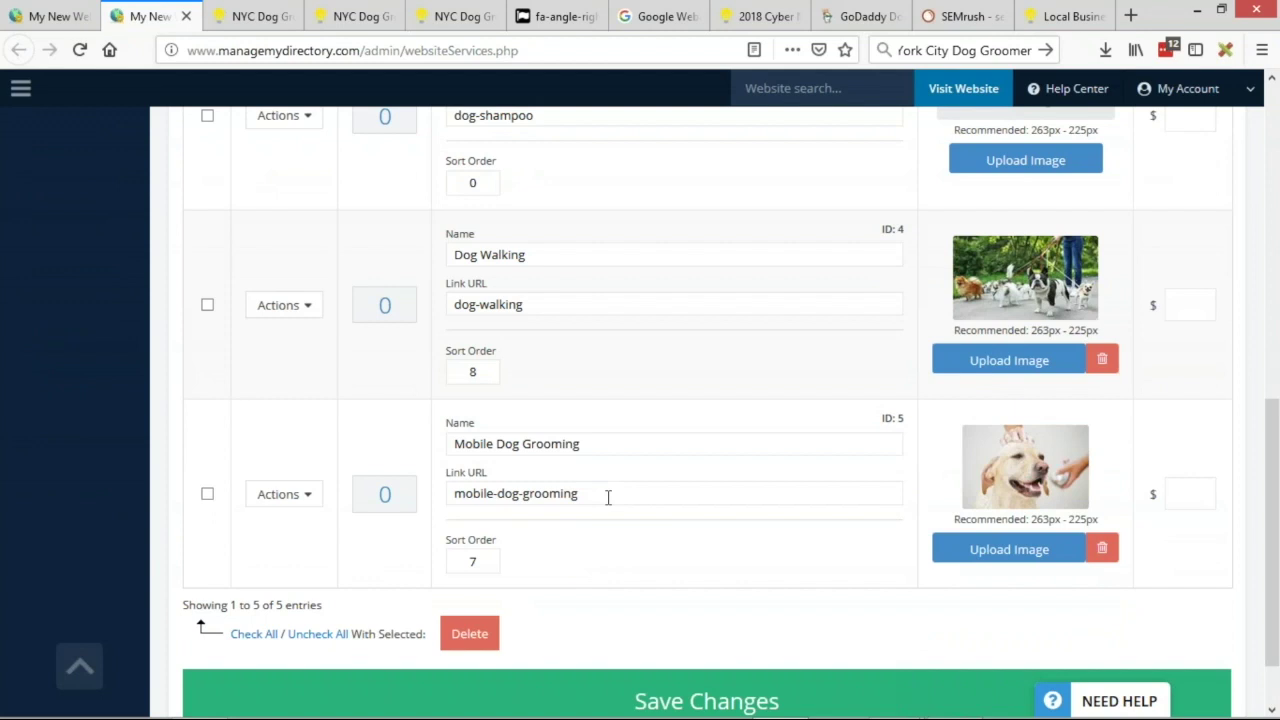
scroll(615, 454, "up", 10)
- Reload the Design Settings page and check the homepage's hero divider, join offer and about website sections in the public site's tab
left_click(45, 16)
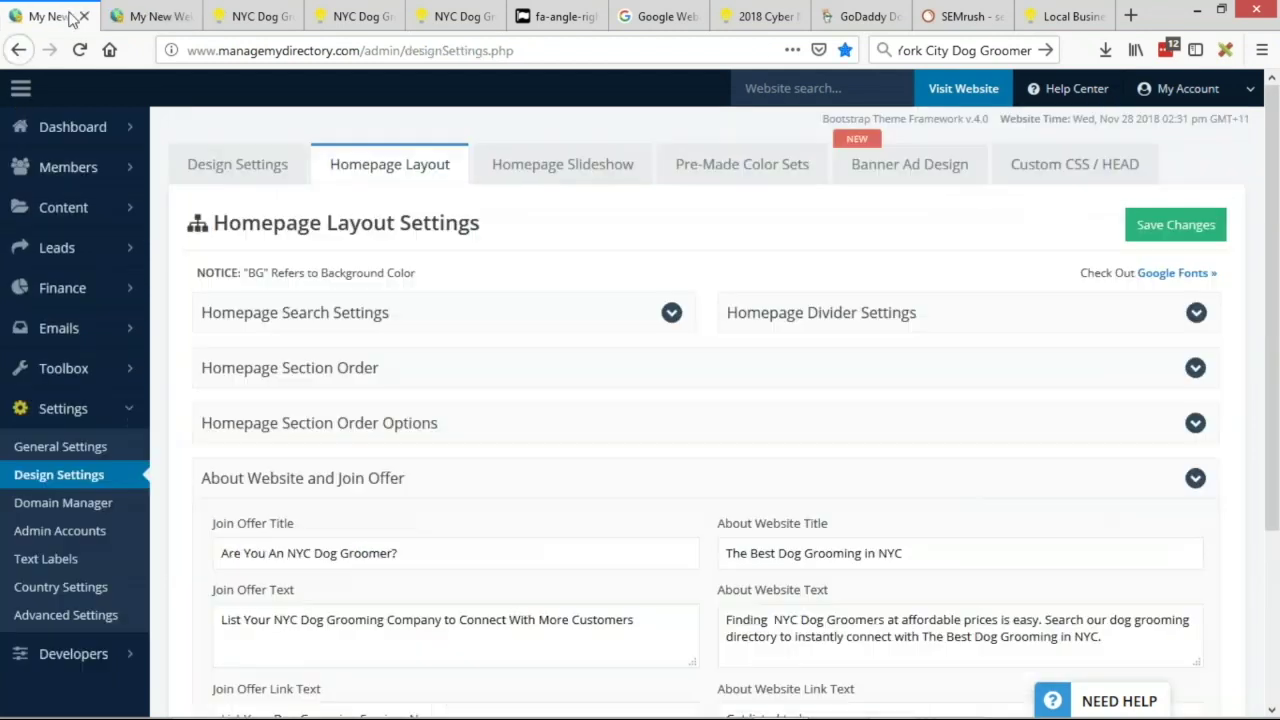
left_click(84, 477)
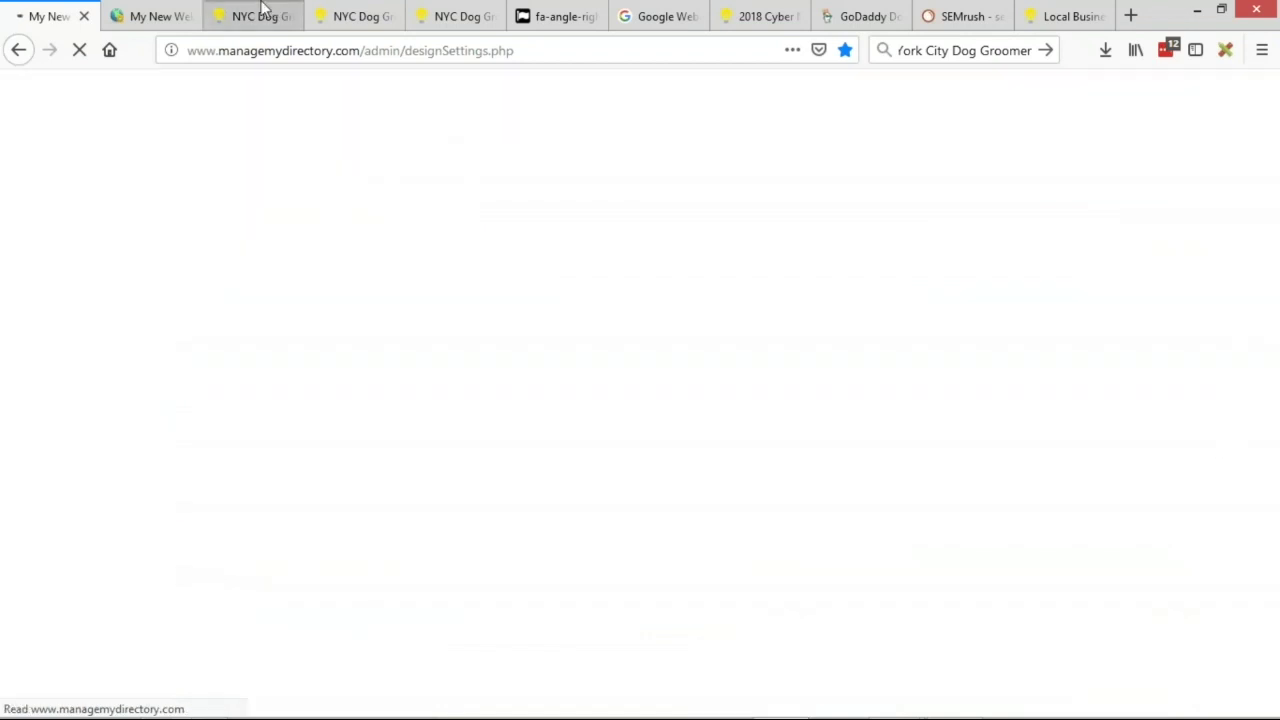
left_click(253, 16)
scroll(726, 374, "down", 5)
scroll(872, 340, "up", 5)
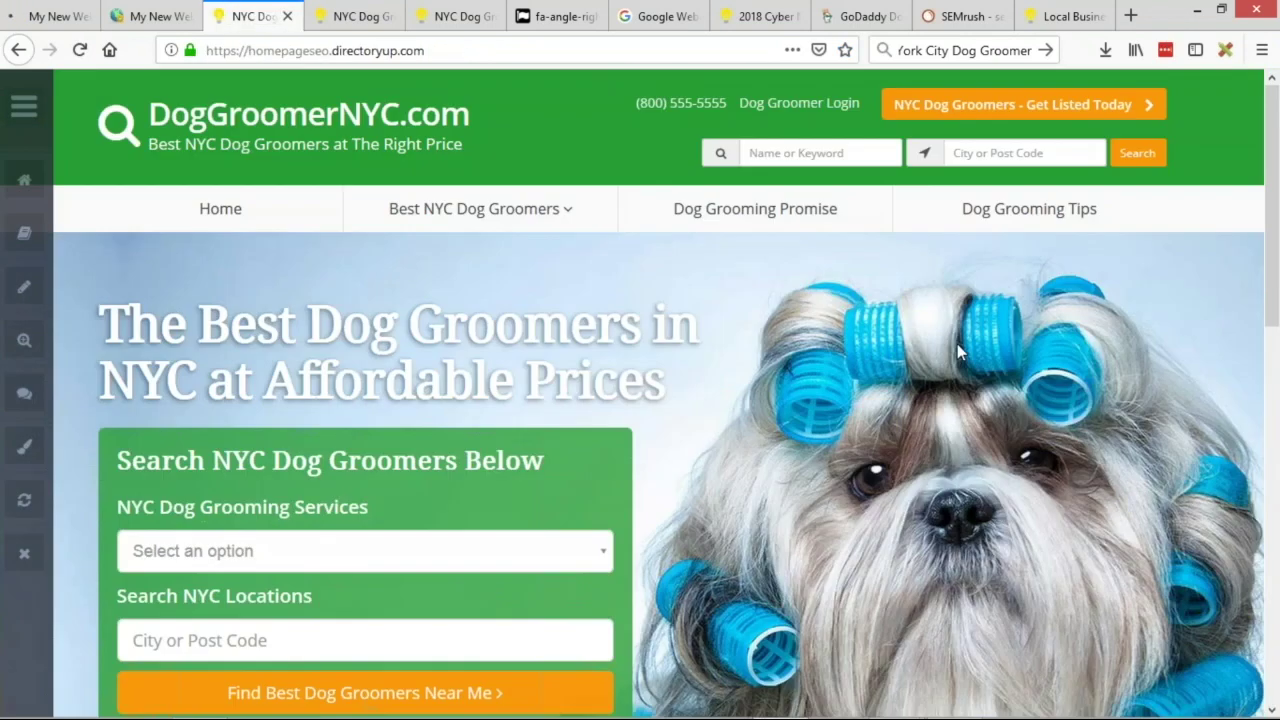
scroll(900, 262, "down", 7)
left_click_drag(155, 381, 562, 381)
left_click_drag(760, 381, 838, 366)
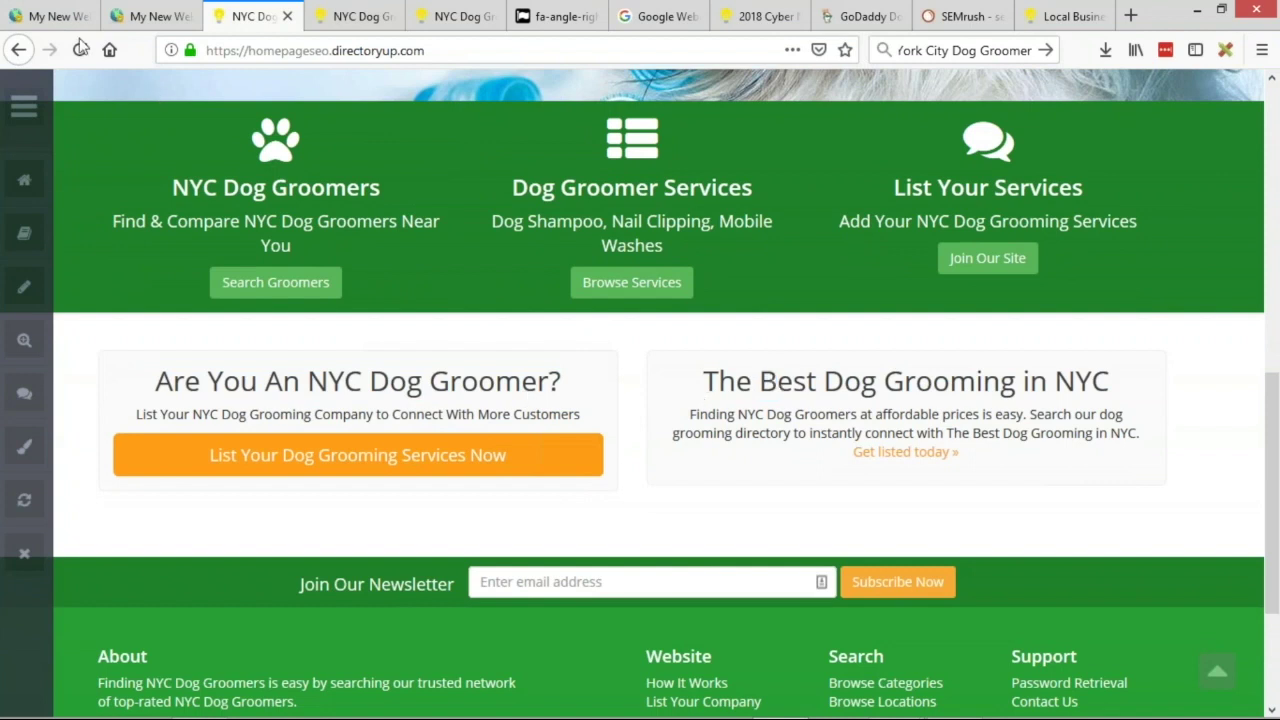
- Set Section 2 of the Homepage Section Order in the Homepage Layout settings to Show Top Categories
left_click(78, 20)
left_click(400, 170)
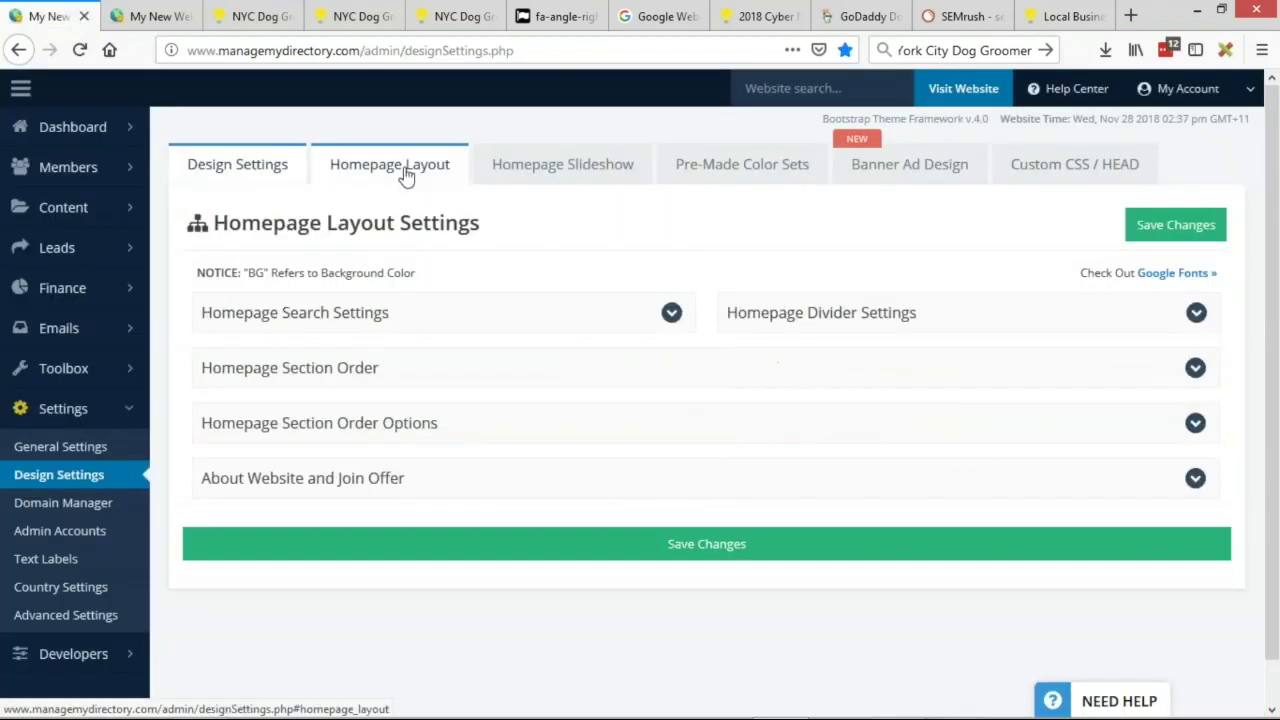
left_click(686, 385)
scroll(371, 351, "down", 3)
scroll(330, 300, "up", 1)
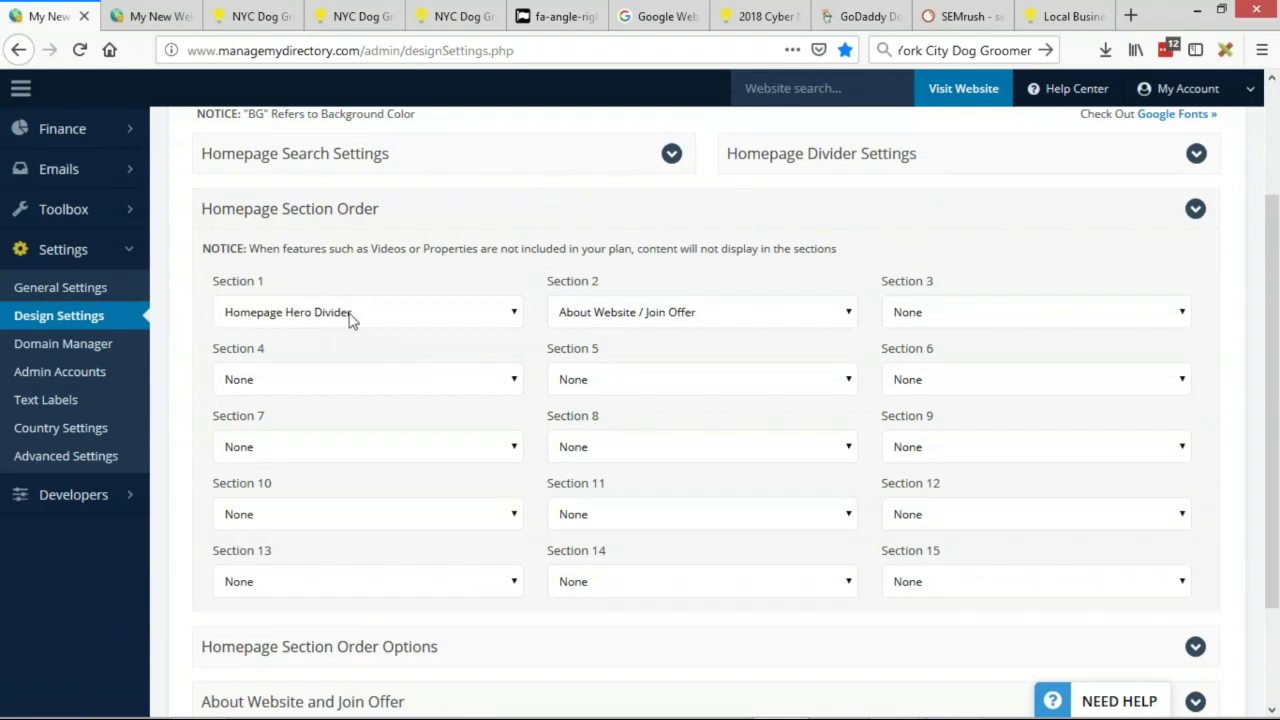
left_click(660, 318)
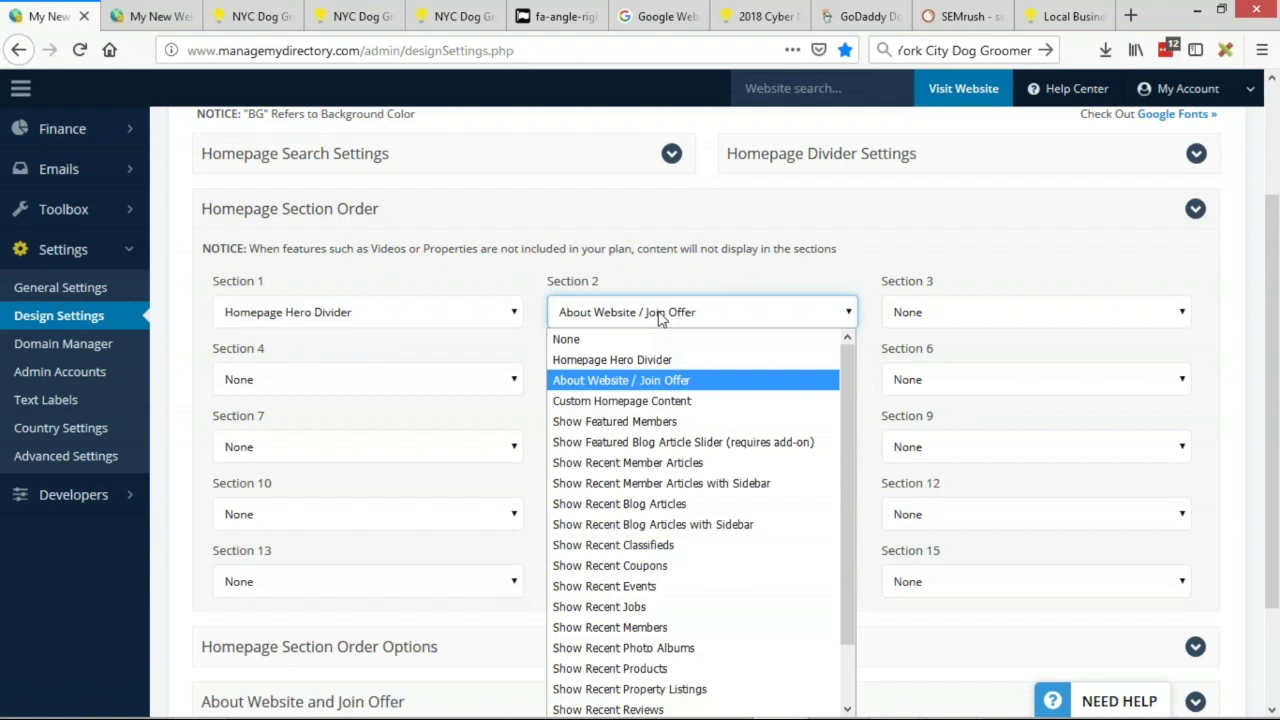
scroll(660, 428, "down", 1)
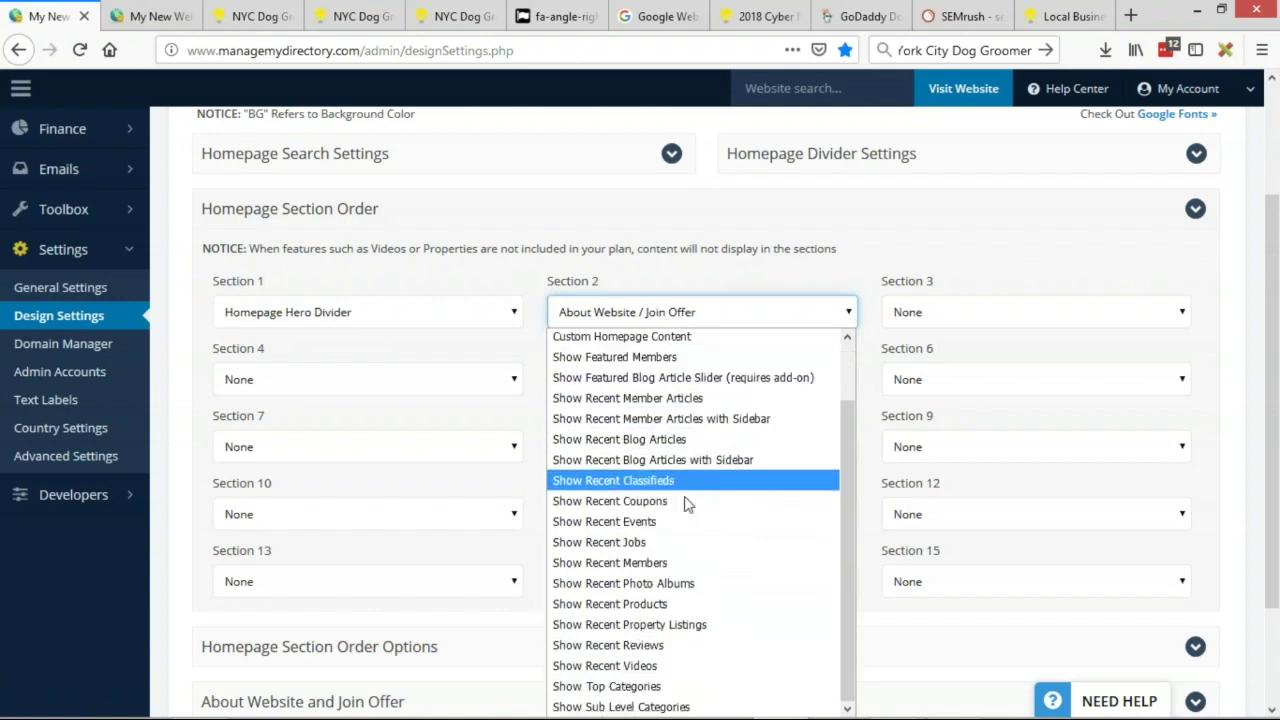
left_click(648, 690)
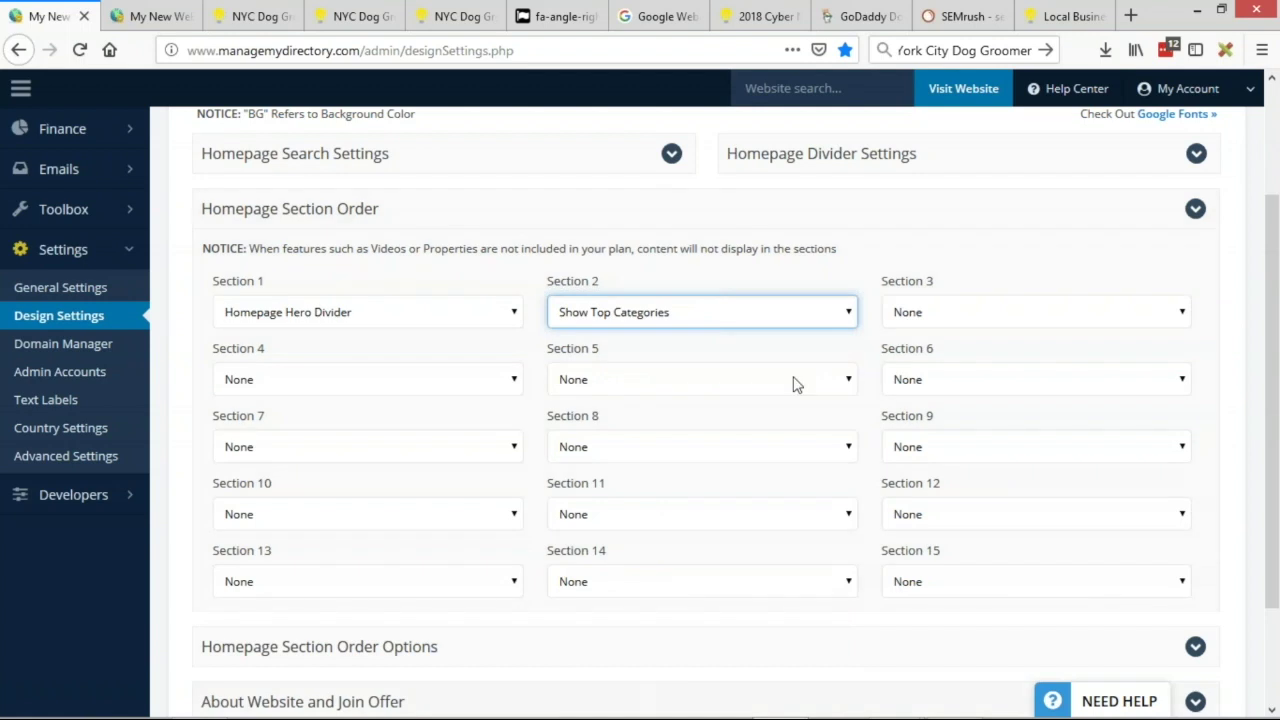
- Set homepage Section 3 to Show Recent Members and Section 4 to Show Recent Blog Articles with Sidebar
left_click(985, 316)
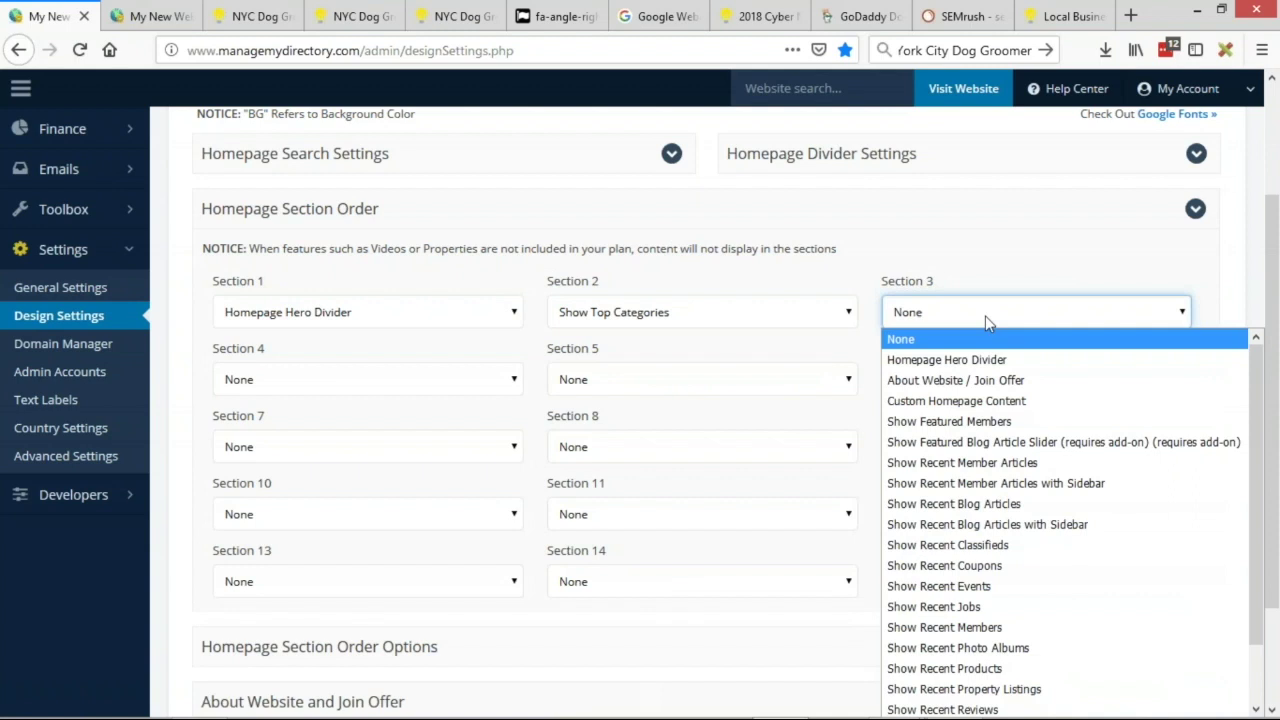
scroll(1022, 432, "down", 1)
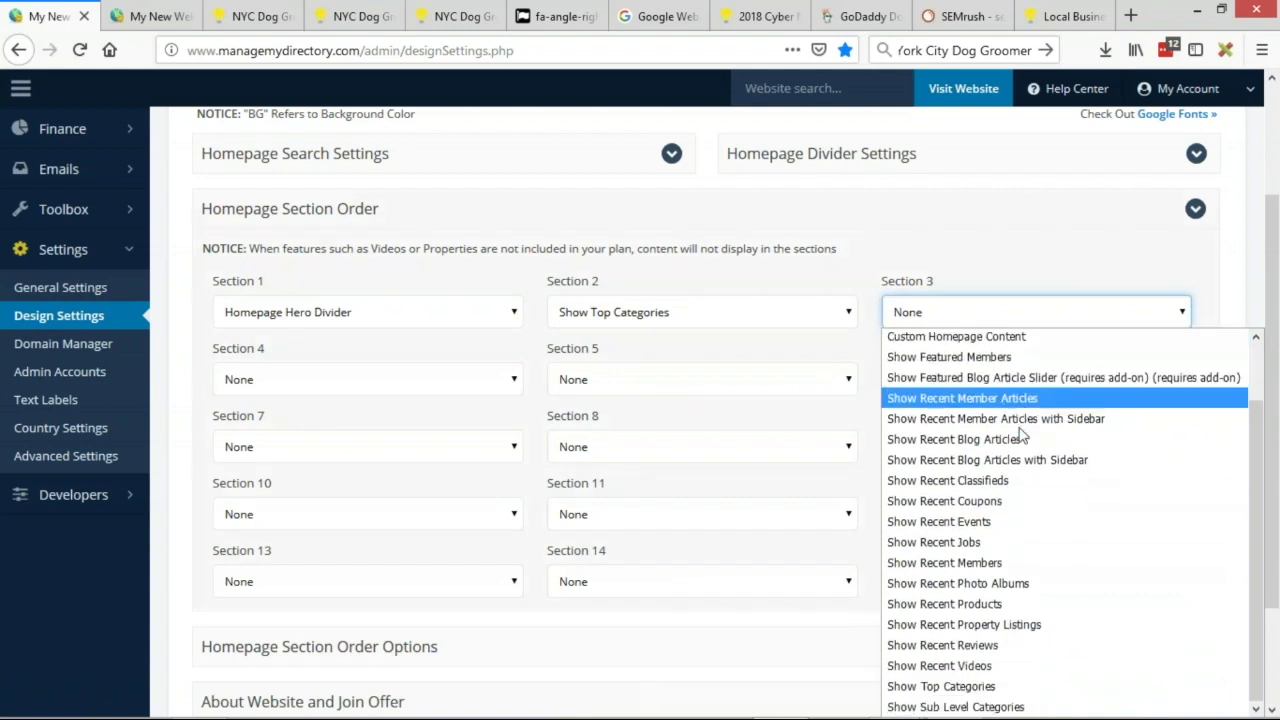
left_click(968, 566)
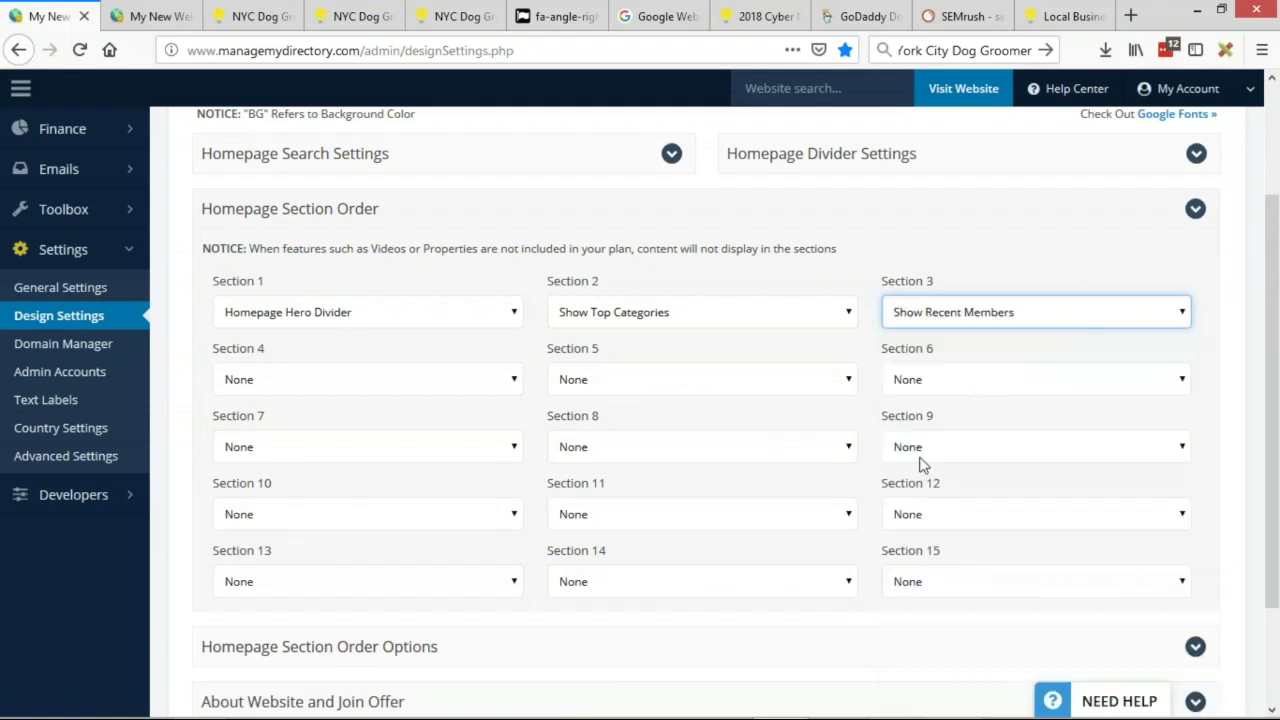
left_click(352, 390)
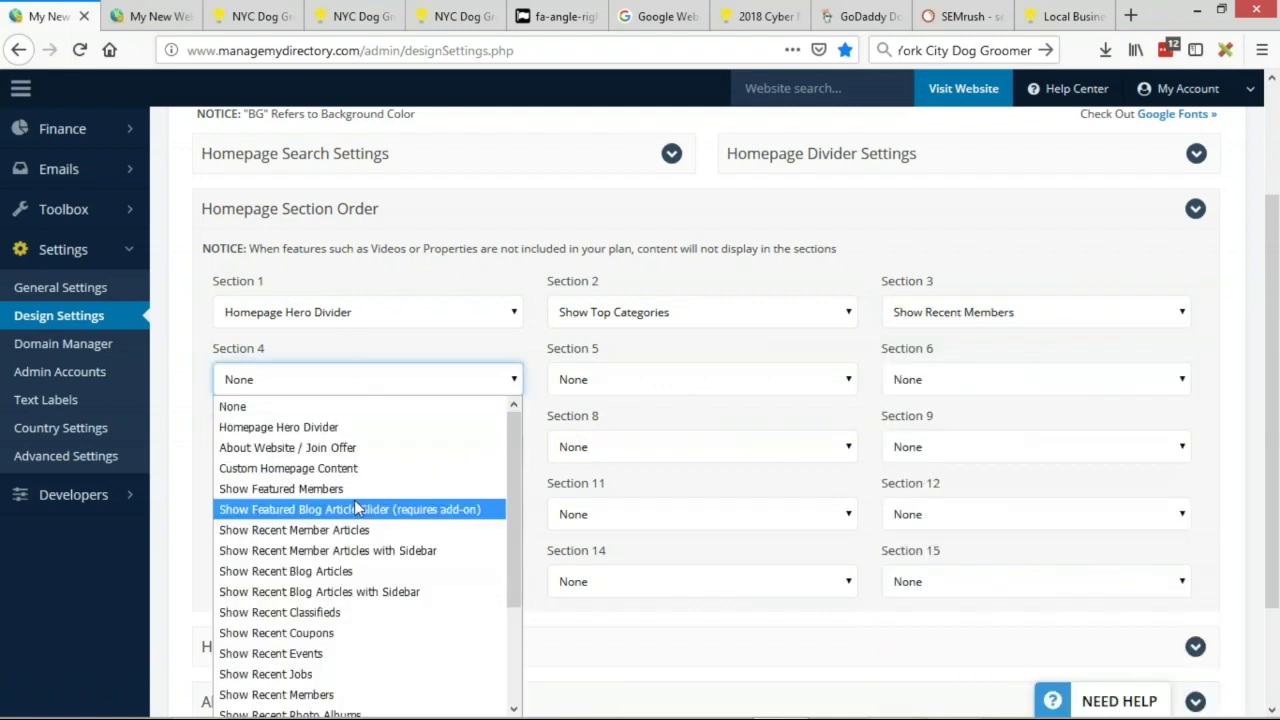
scroll(354, 500, "down", 2)
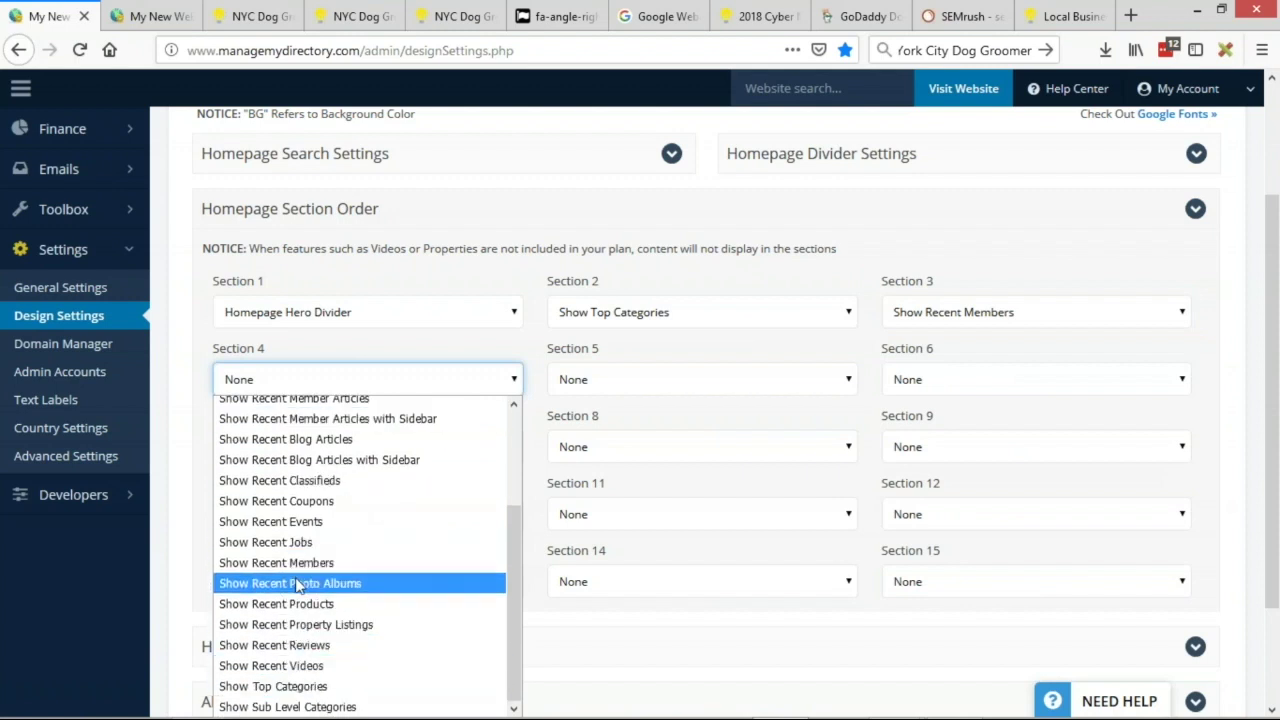
left_click(300, 462)
- Set homepage Section 5 to About Website / Join Offer and save the homepage layout changes
left_click(688, 380)
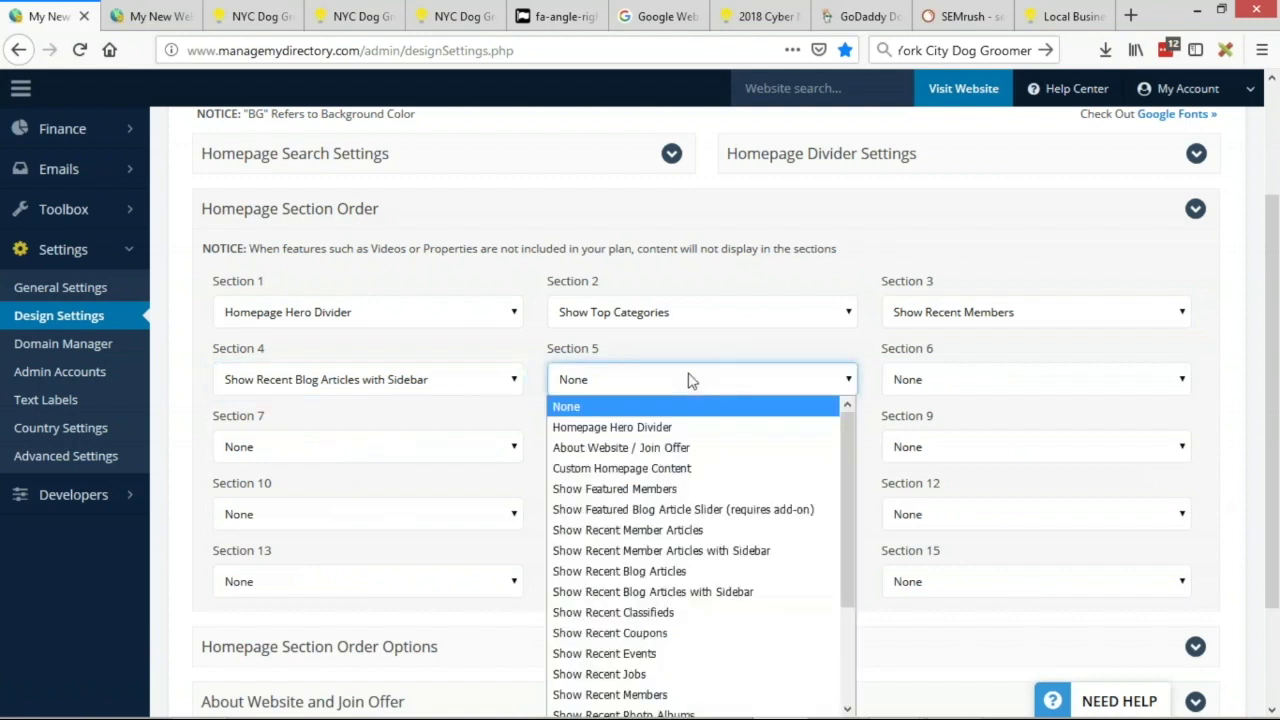
left_click(671, 448)
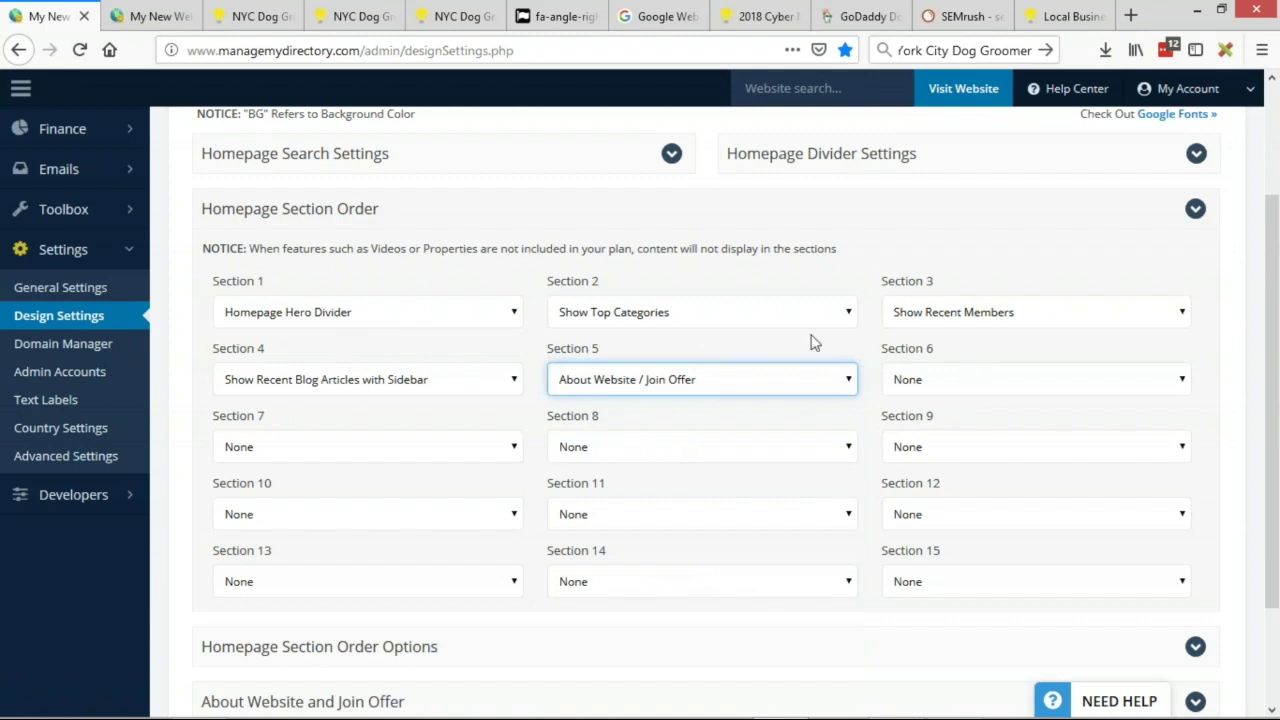
scroll(1070, 346, "up", 3)
left_click(1188, 220)
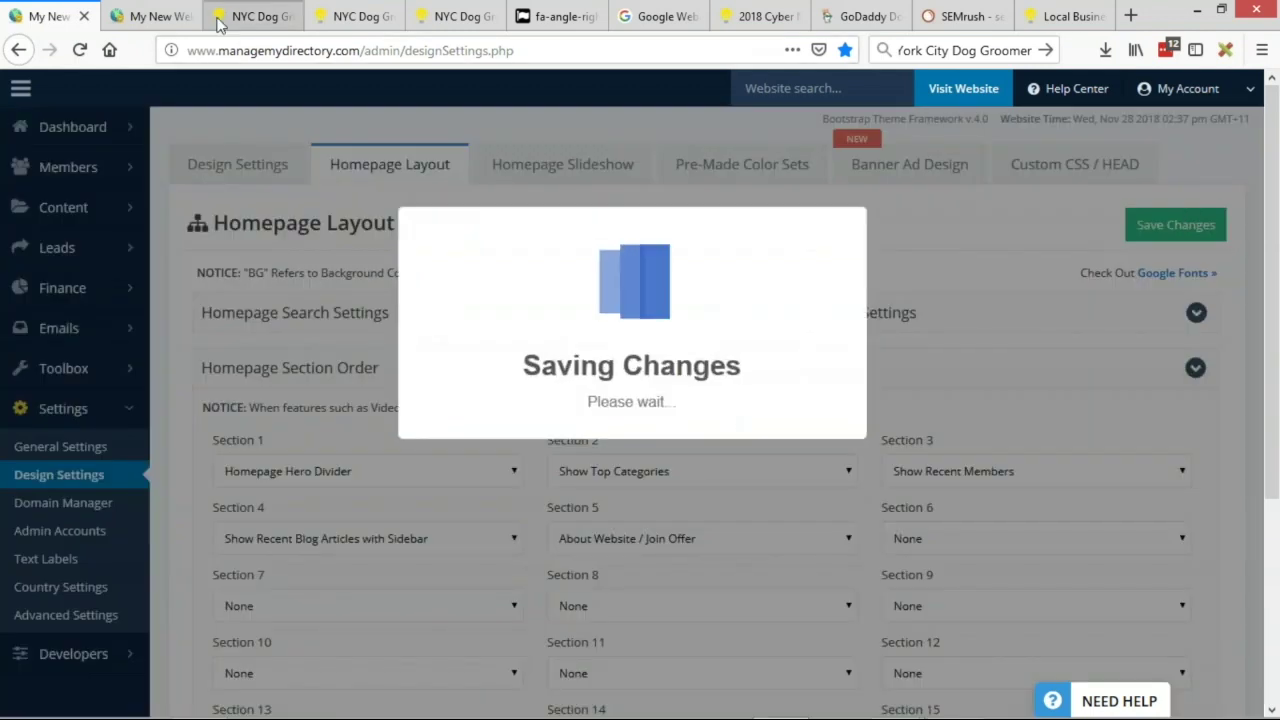
- Reload the public site's homepage in its tab and check the popular categories section below the hero divider
left_click(250, 16)
scroll(706, 404, "up", 3)
scroll(468, 381, "down", 2)
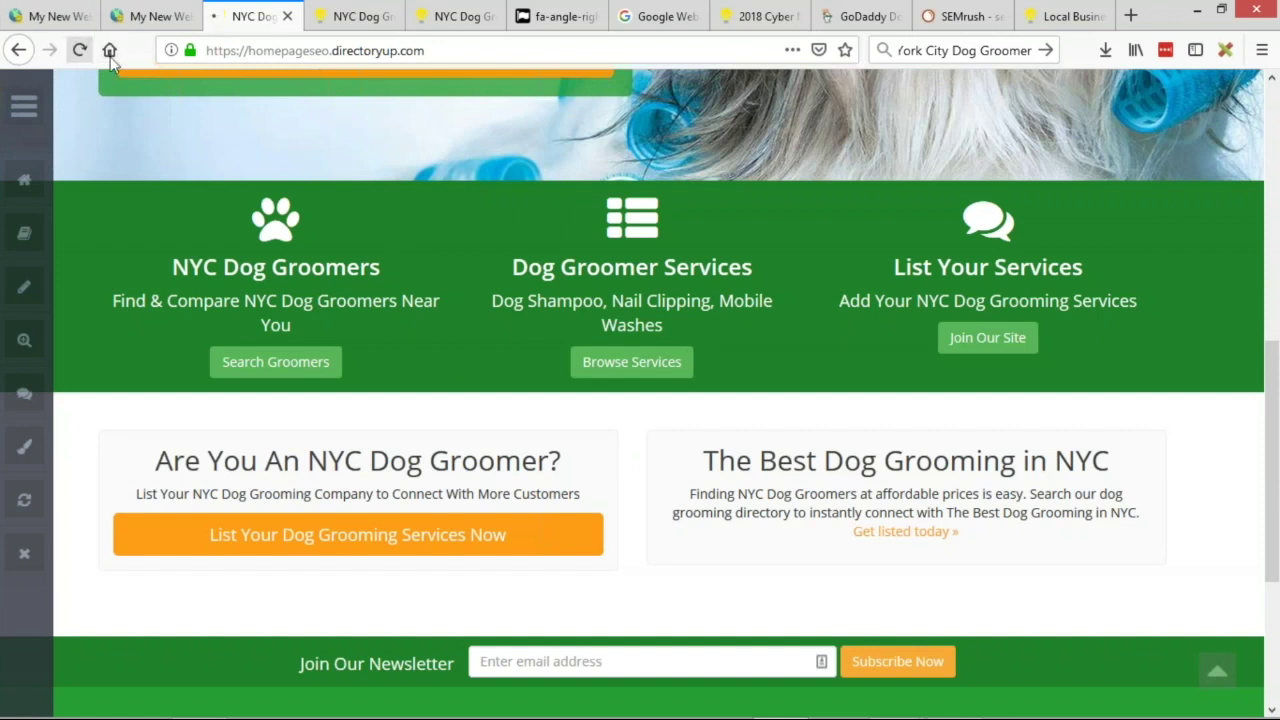
left_click(79, 50)
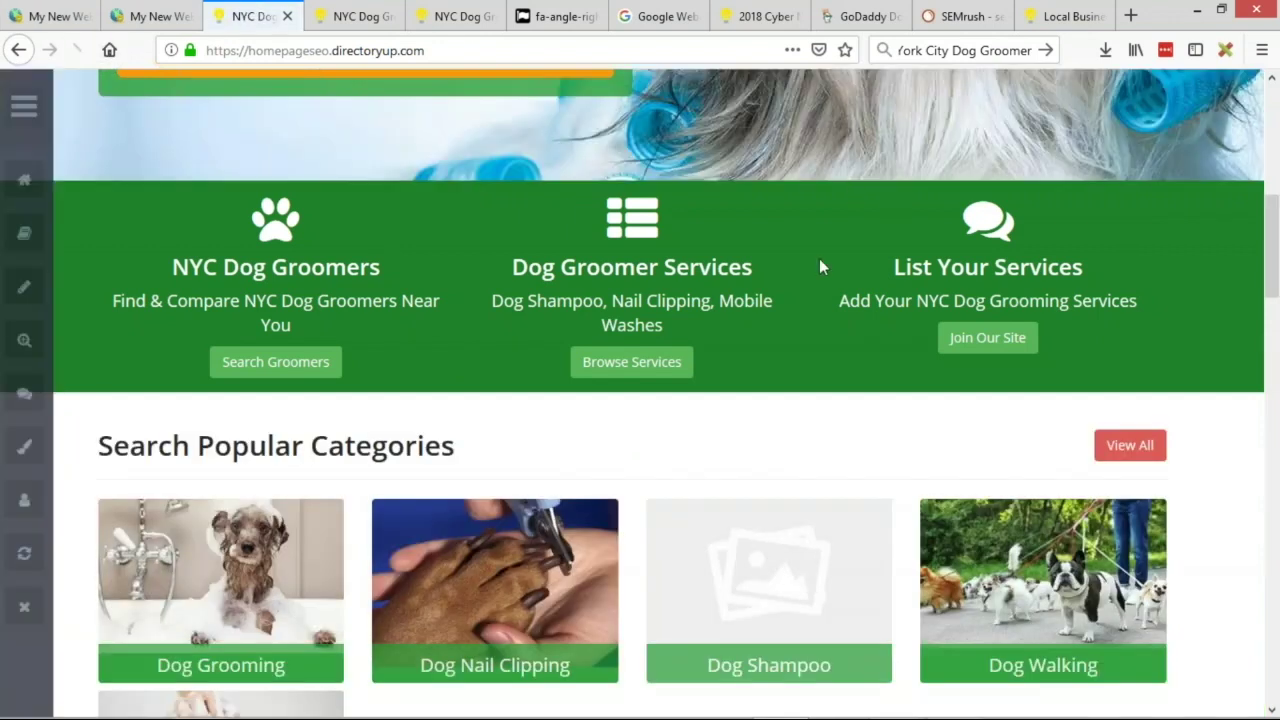
scroll(922, 281, "up", 5)
scroll(922, 281, "down", 8)
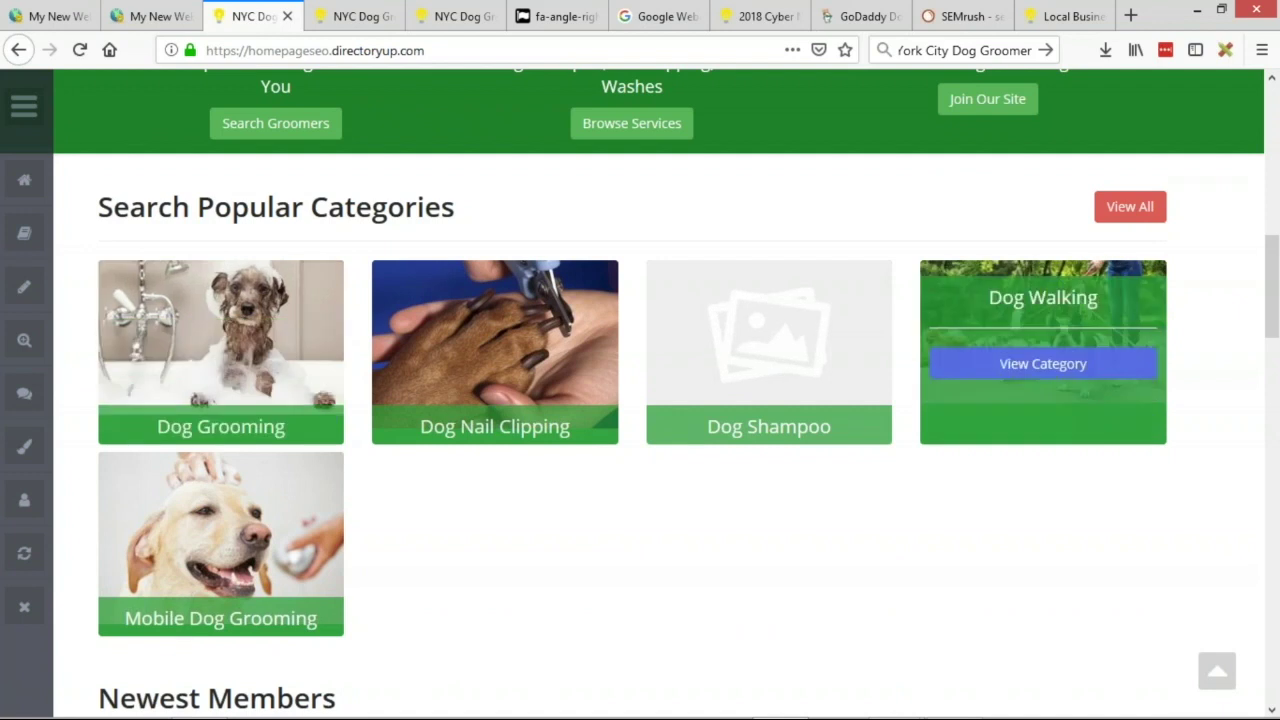
scroll(774, 449, "up", 2)
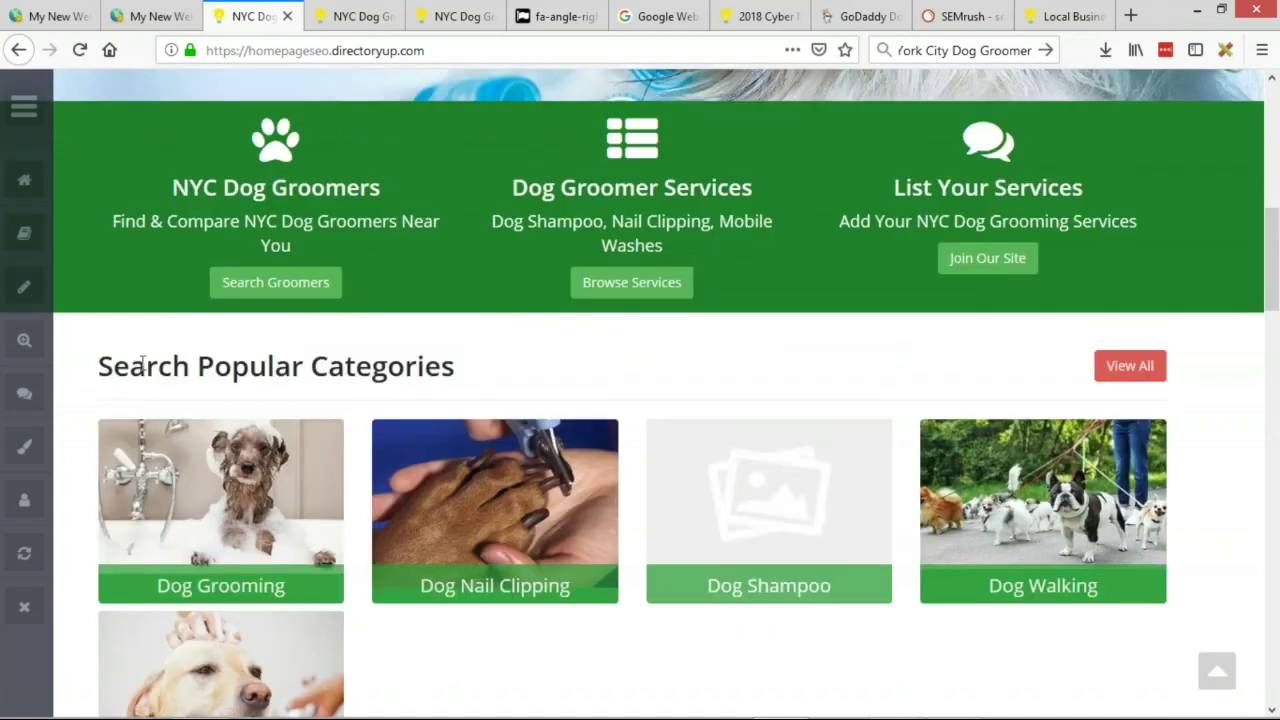
left_click_drag(142, 365, 444, 358)
left_click(428, 368)
scroll(660, 383, "down", 2)
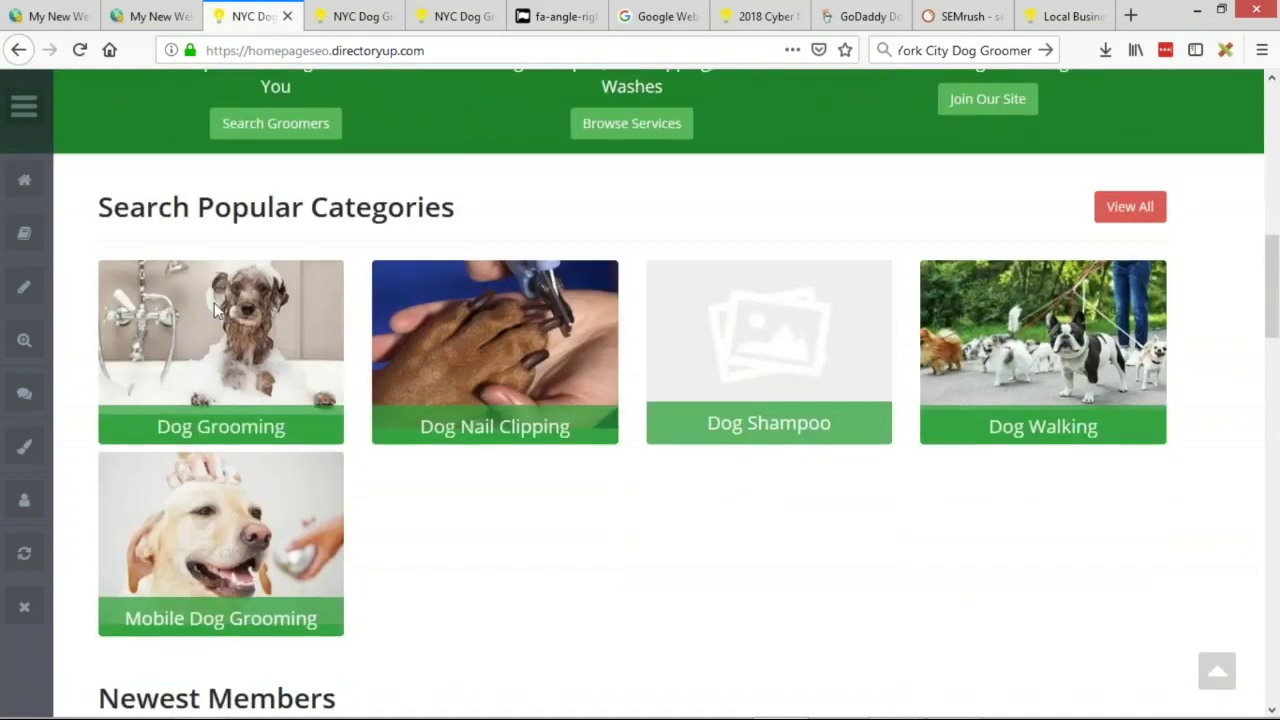
- Examine the homepage's newest members, latest news and join offer sections and their headings
scroll(785, 330, "down", 5)
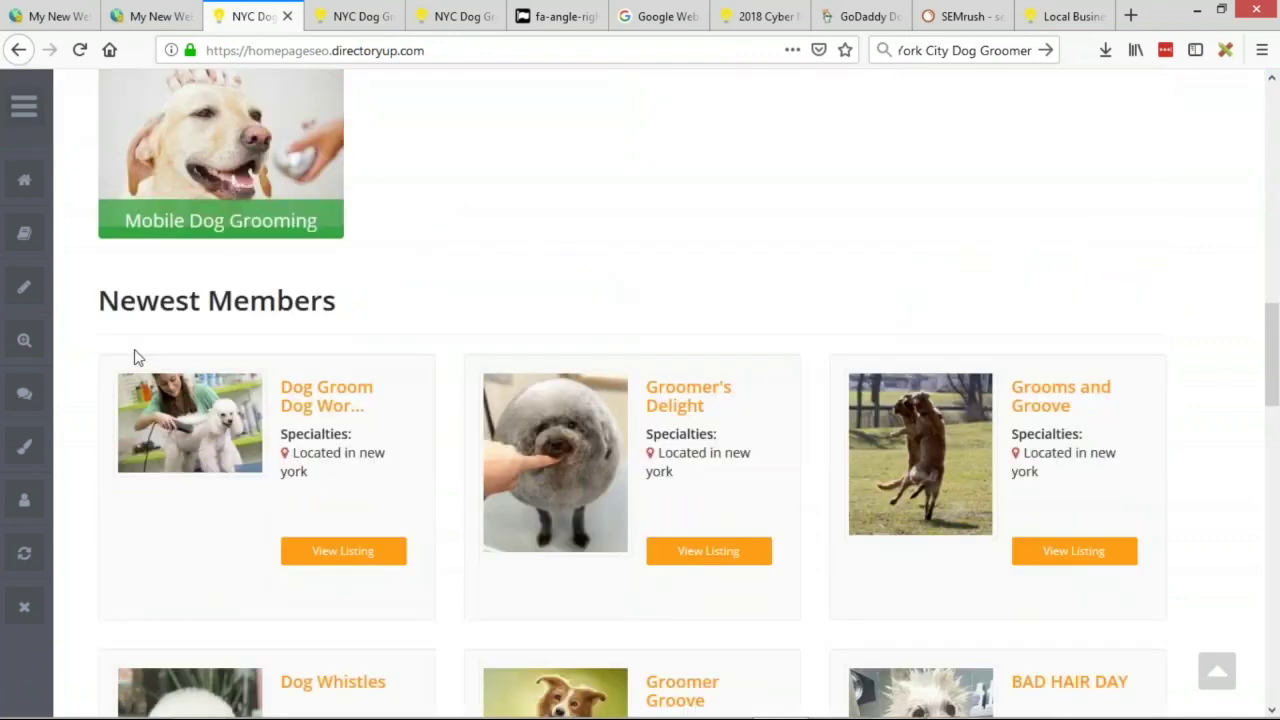
scroll(170, 385, "down", 2)
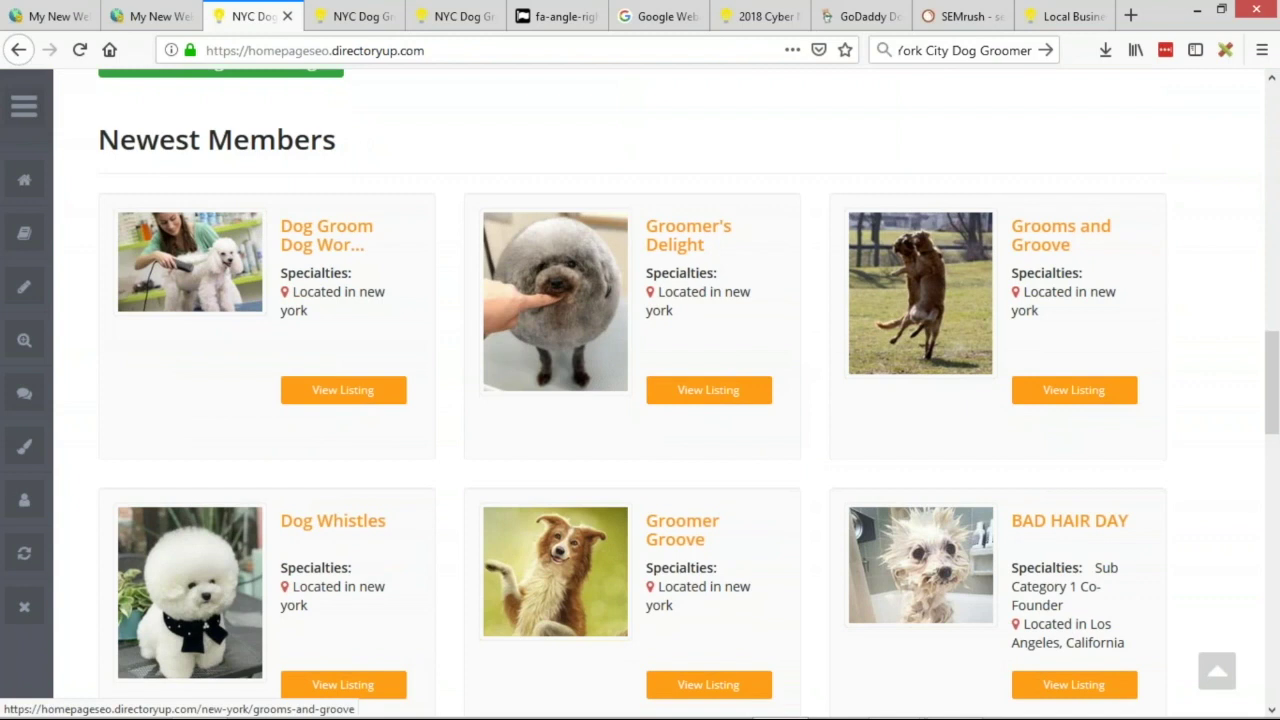
scroll(706, 206, "down", 3)
scroll(708, 203, "down", 3)
left_click_drag(117, 205, 329, 194)
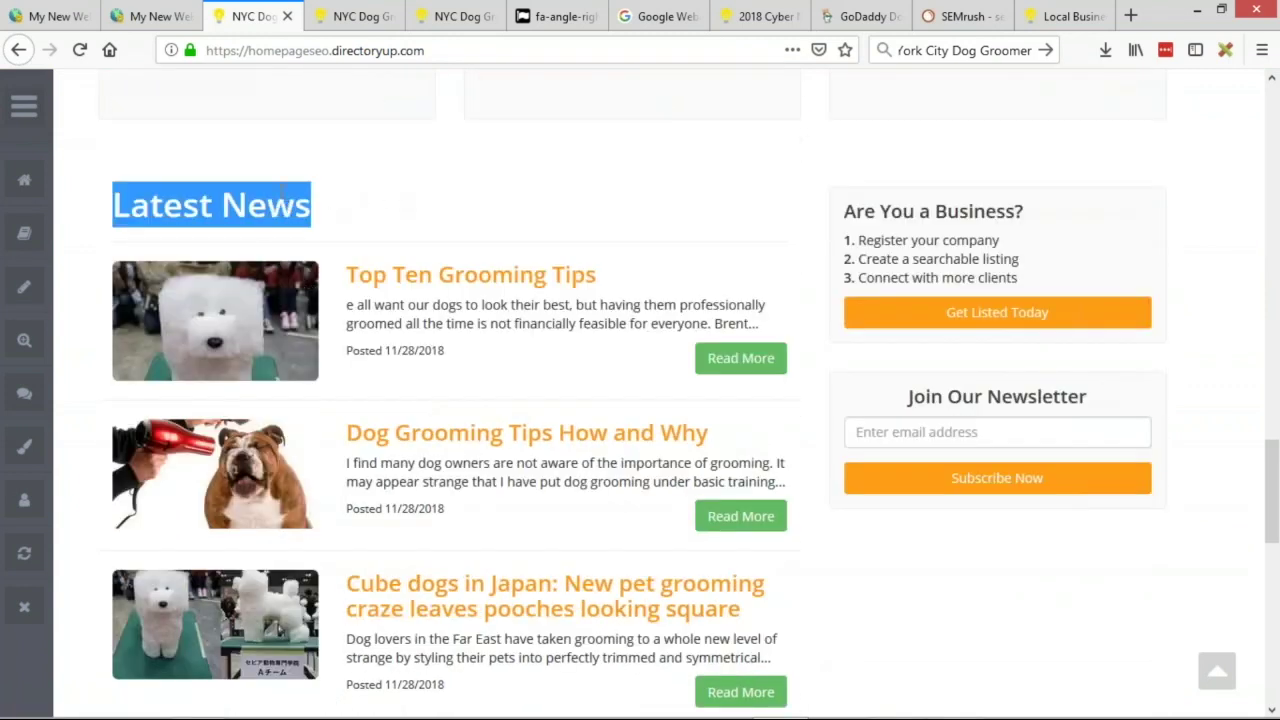
scroll(440, 282, "down", 1)
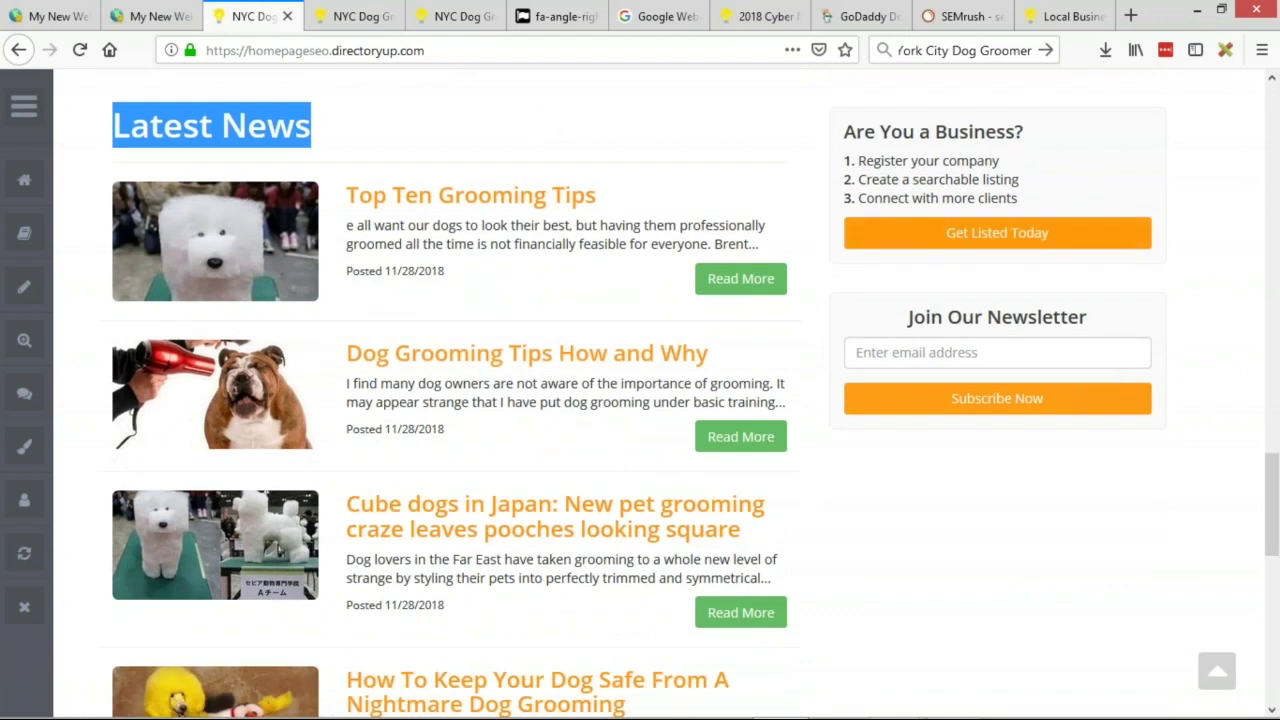
scroll(985, 152, "down", 10)
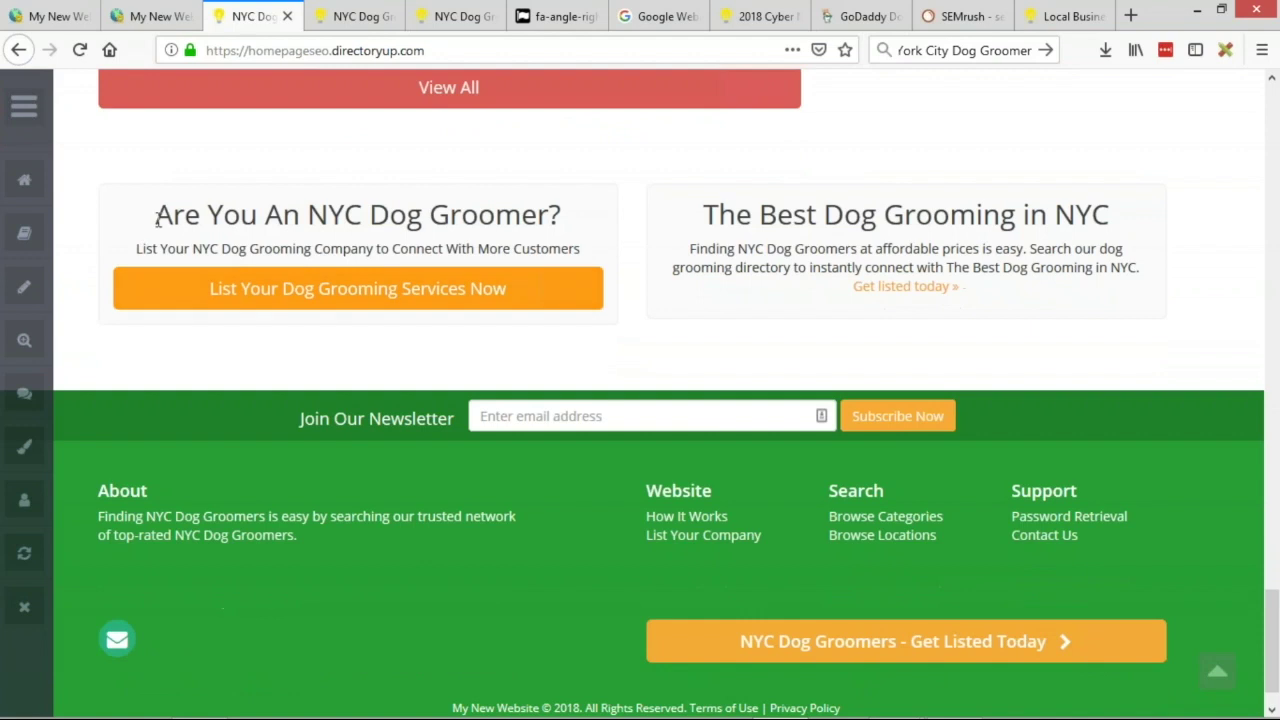
left_click_drag(156, 220, 343, 212)
left_click(580, 209)
double_click(410, 214)
left_click(430, 212)
- Go back through the homepage and review the wording of the section headings, especially the one above the categories
scroll(750, 230, "up", 15)
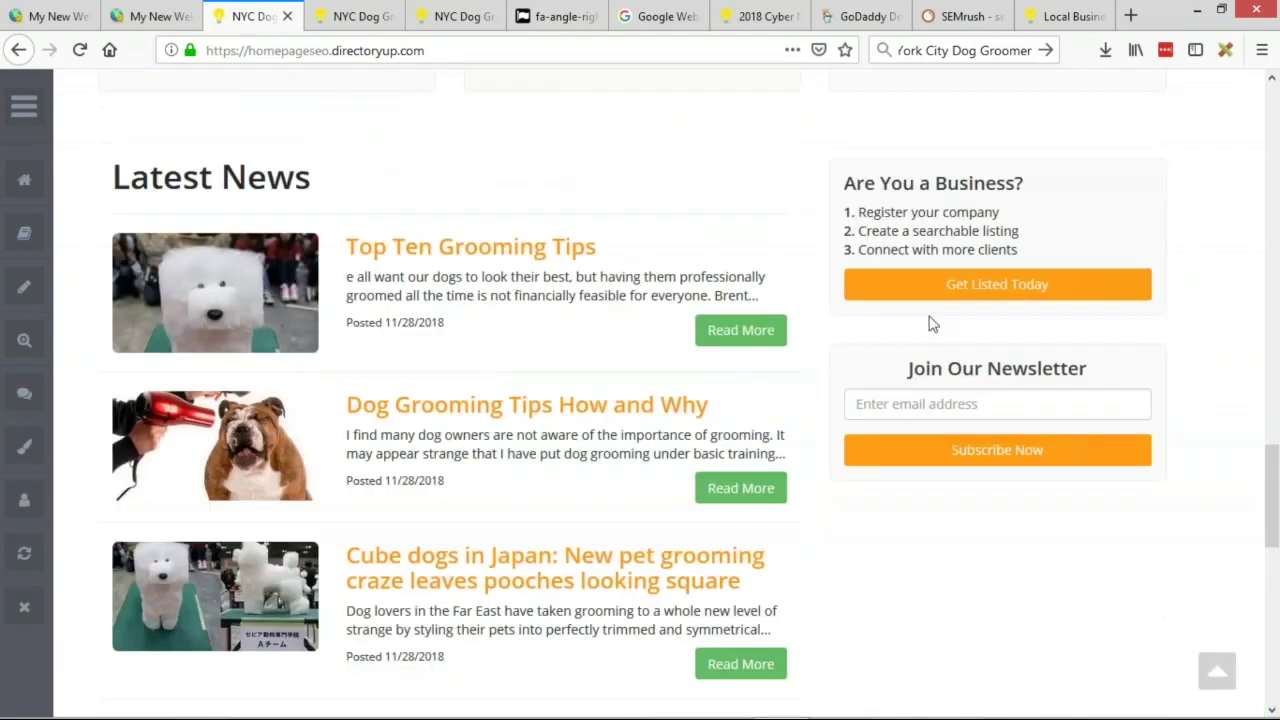
scroll(640, 430, "up", 3)
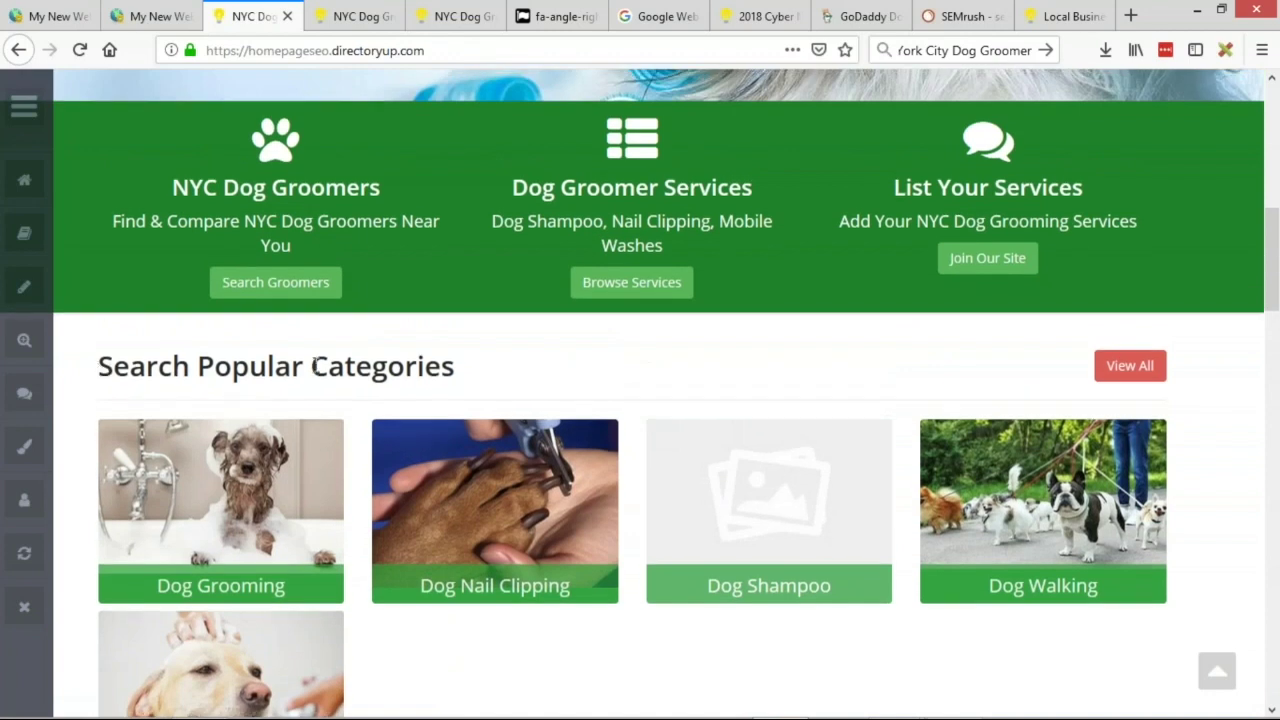
scroll(315, 366, "down", 8)
scroll(220, 350, "up", 5)
left_click_drag(95, 206, 457, 229)
scroll(457, 229, "down", 5)
scroll(640, 400, "up", 9)
- Return to the Homepage Layout settings and limit the Homepage Section Order Options to active sections only
left_click(55, 16)
scroll(63, 451, "down", 1)
scroll(23, 503, "up", 2)
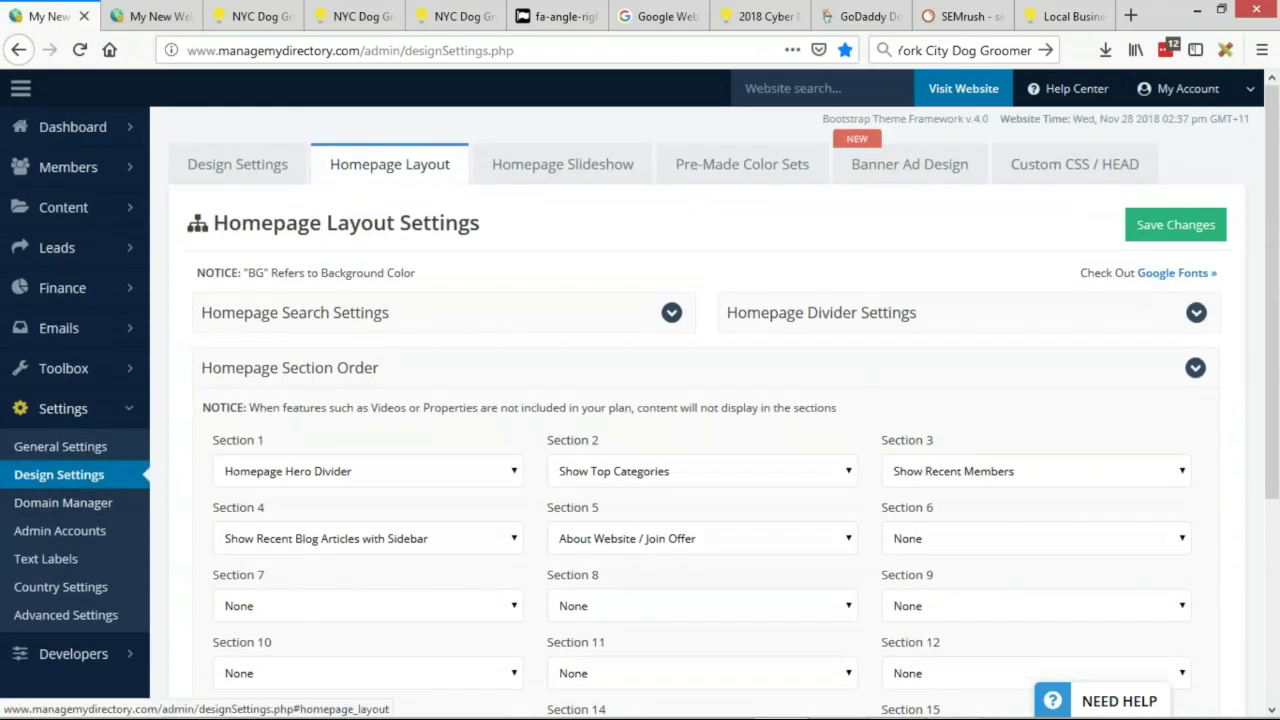
left_click(357, 372)
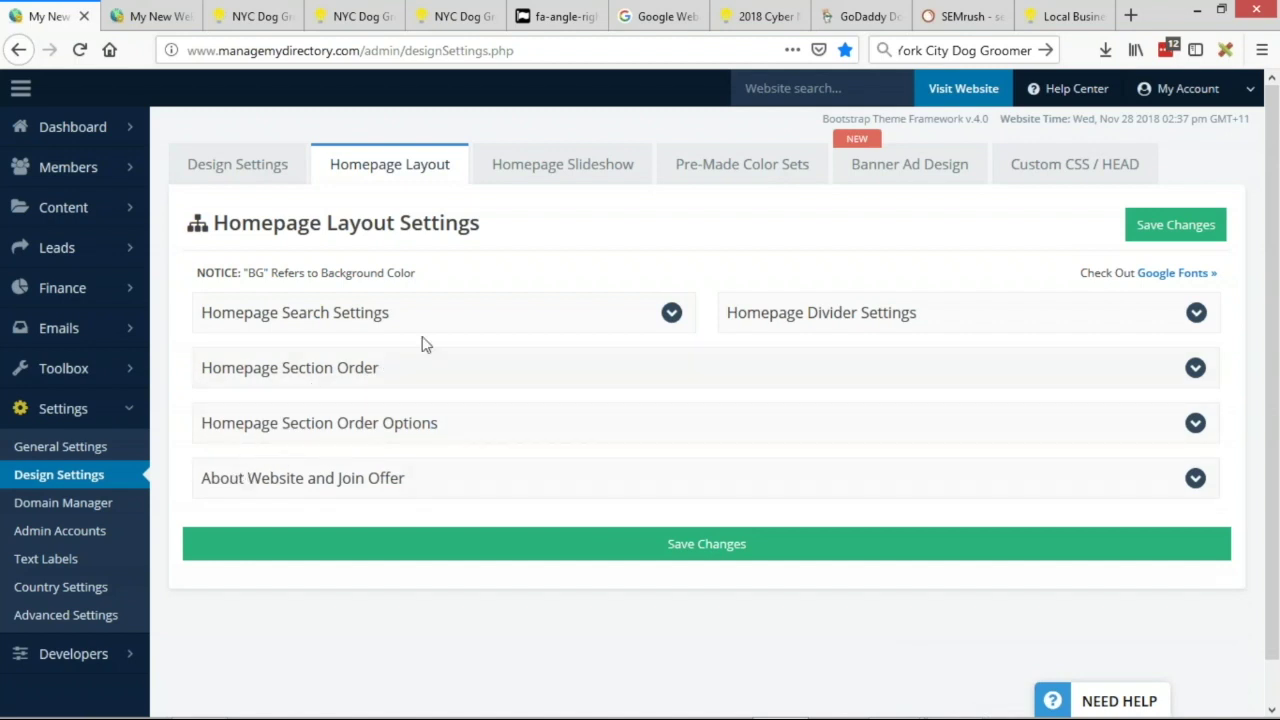
left_click(425, 428)
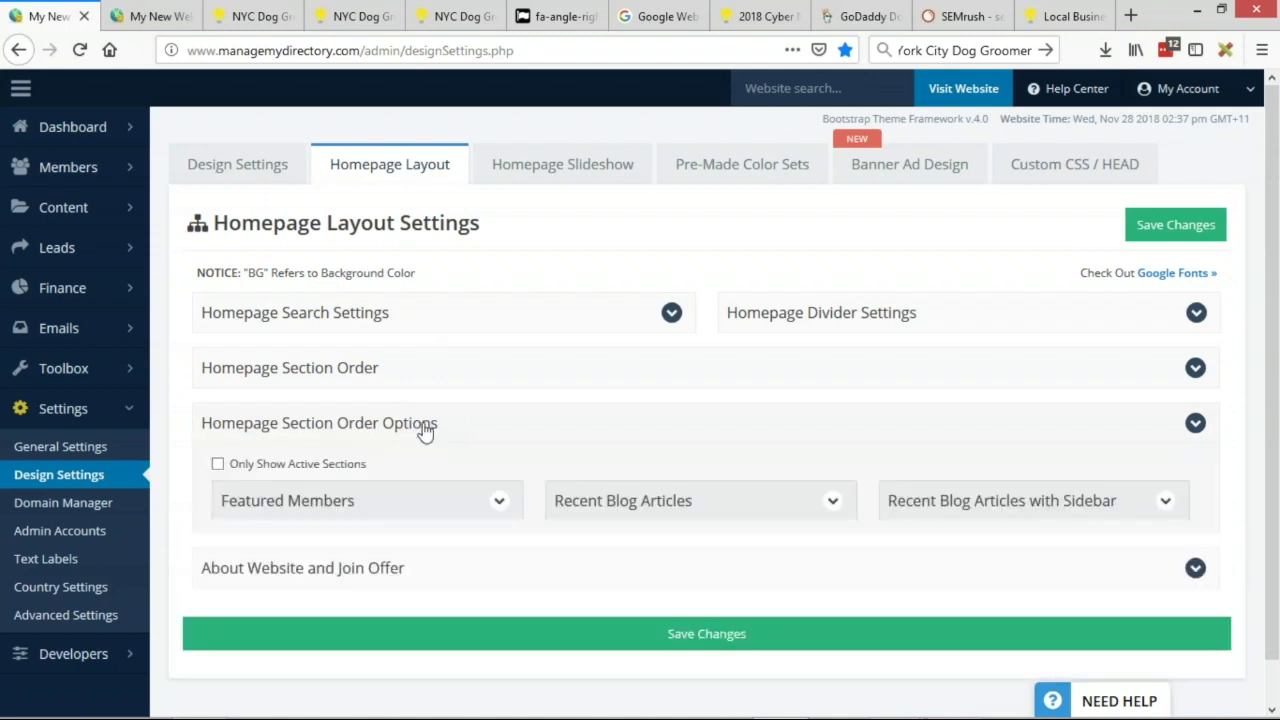
scroll(320, 420, "down", 1)
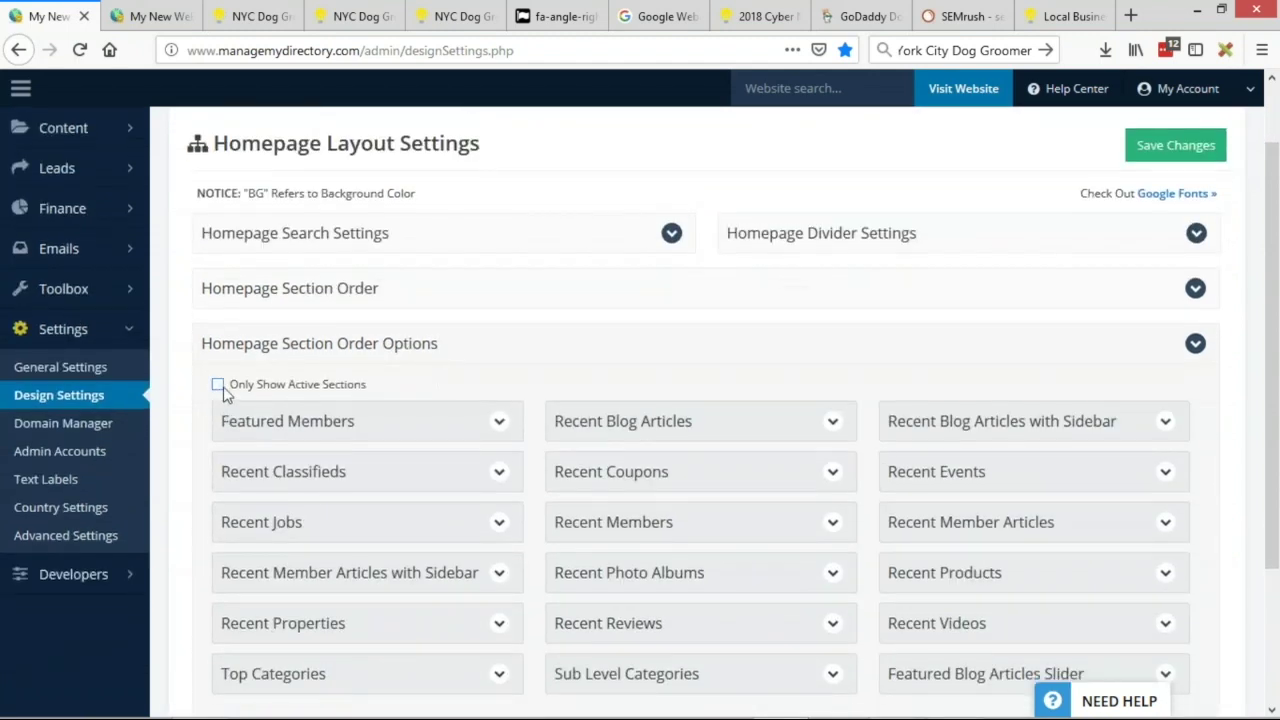
scroll(380, 360, "down", 2)
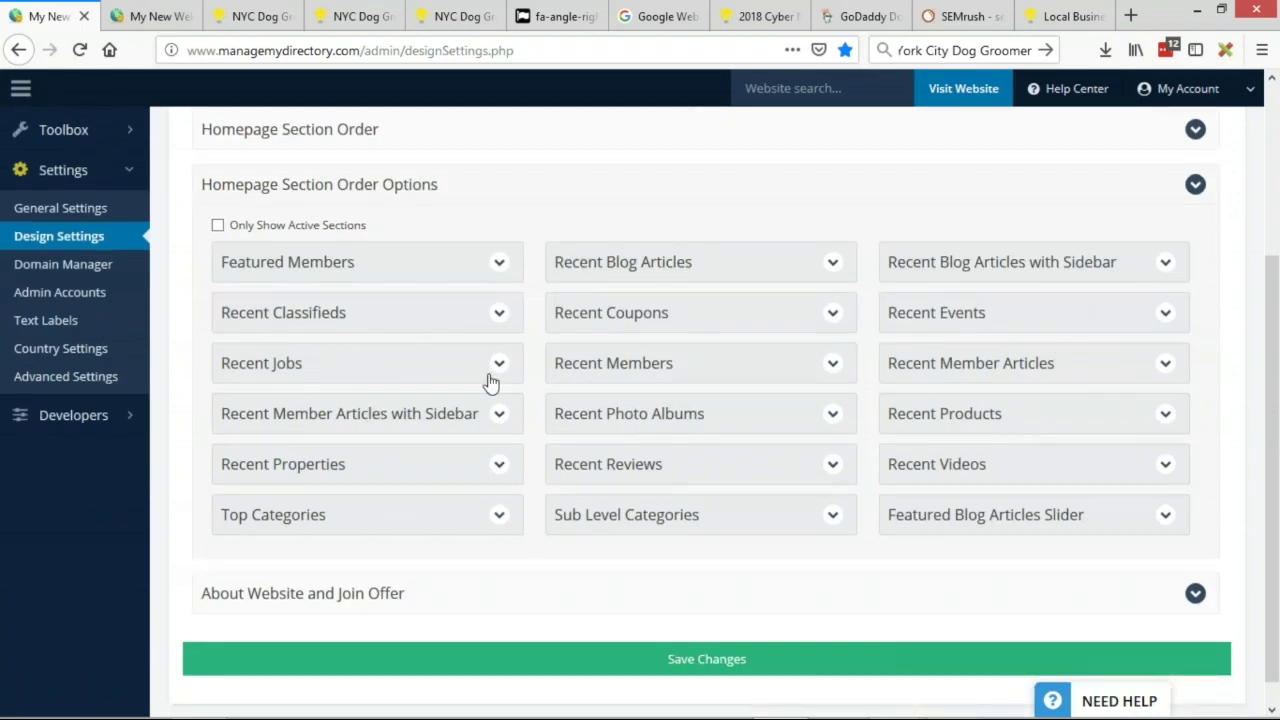
left_click(217, 225)
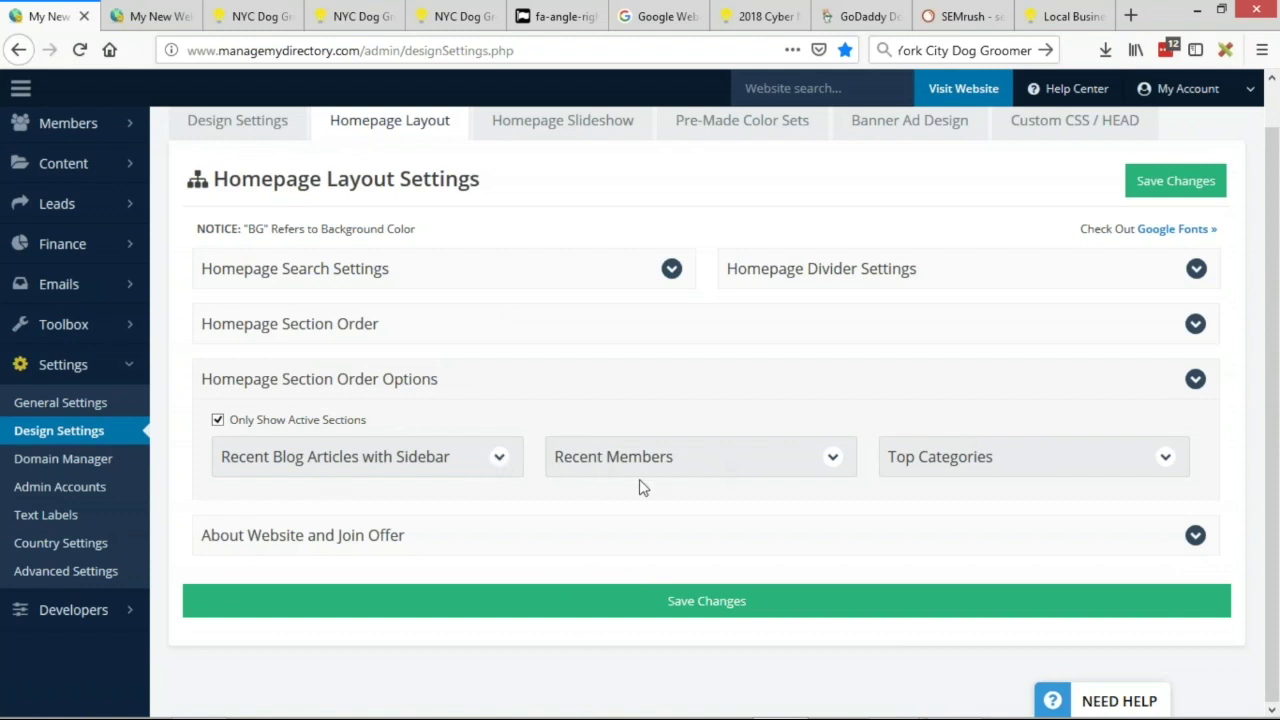
- Change the Top Categories Title to "NYC Dog Grooming" in the Homepage Section Order Options
left_click(1165, 458)
scroll(1165, 458, "down", 1)
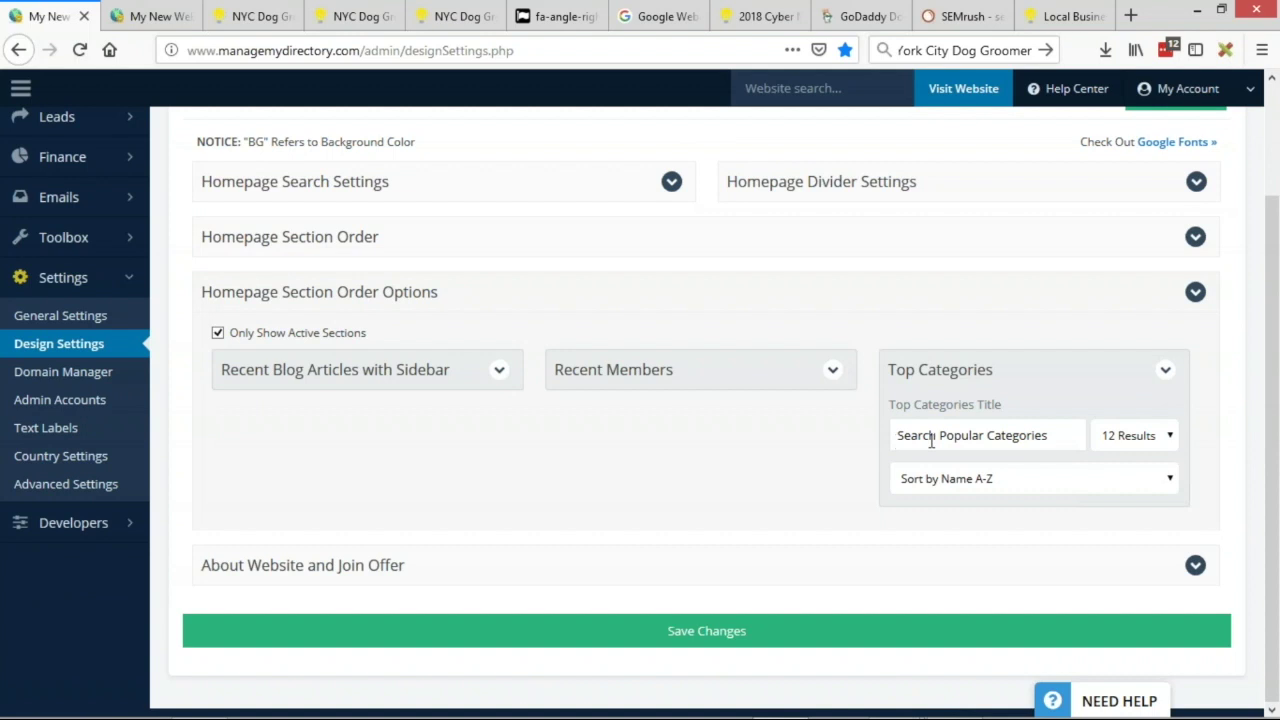
triple_click(968, 435)
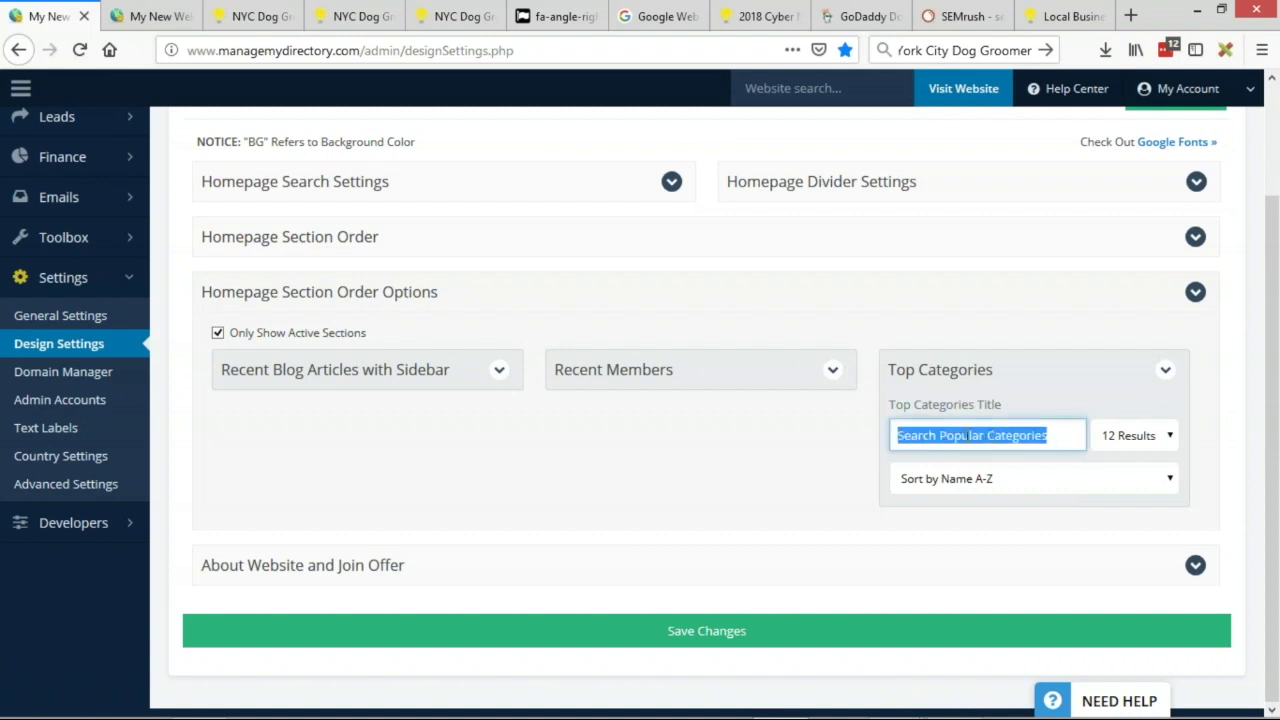
type("NYC")
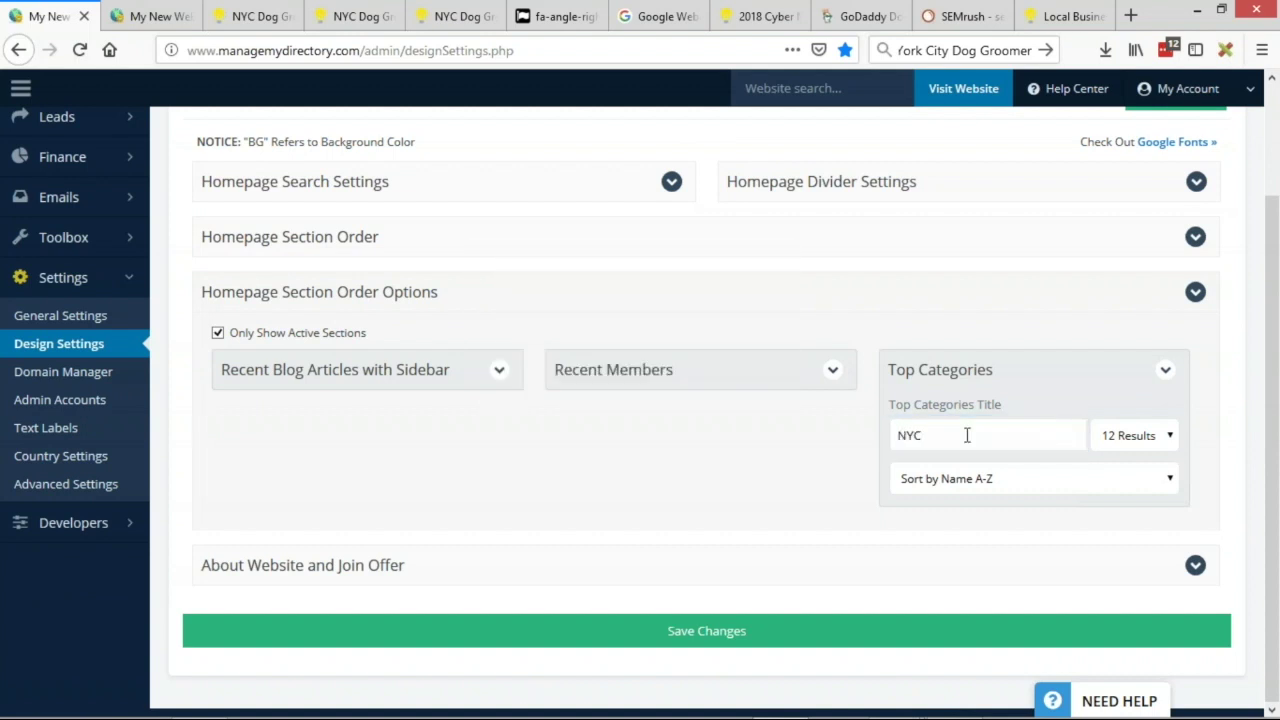
left_click(967, 435)
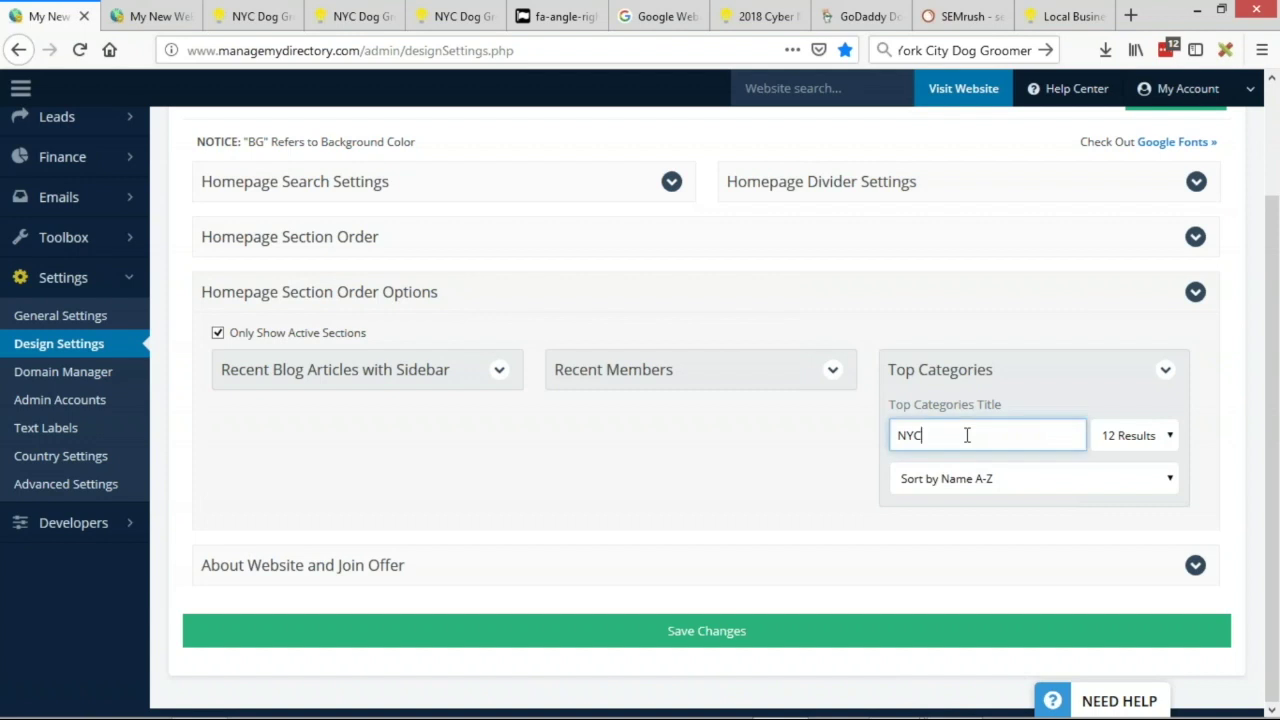
left_click(967, 435)
type("Dog")
key("Return")
type("Gr")
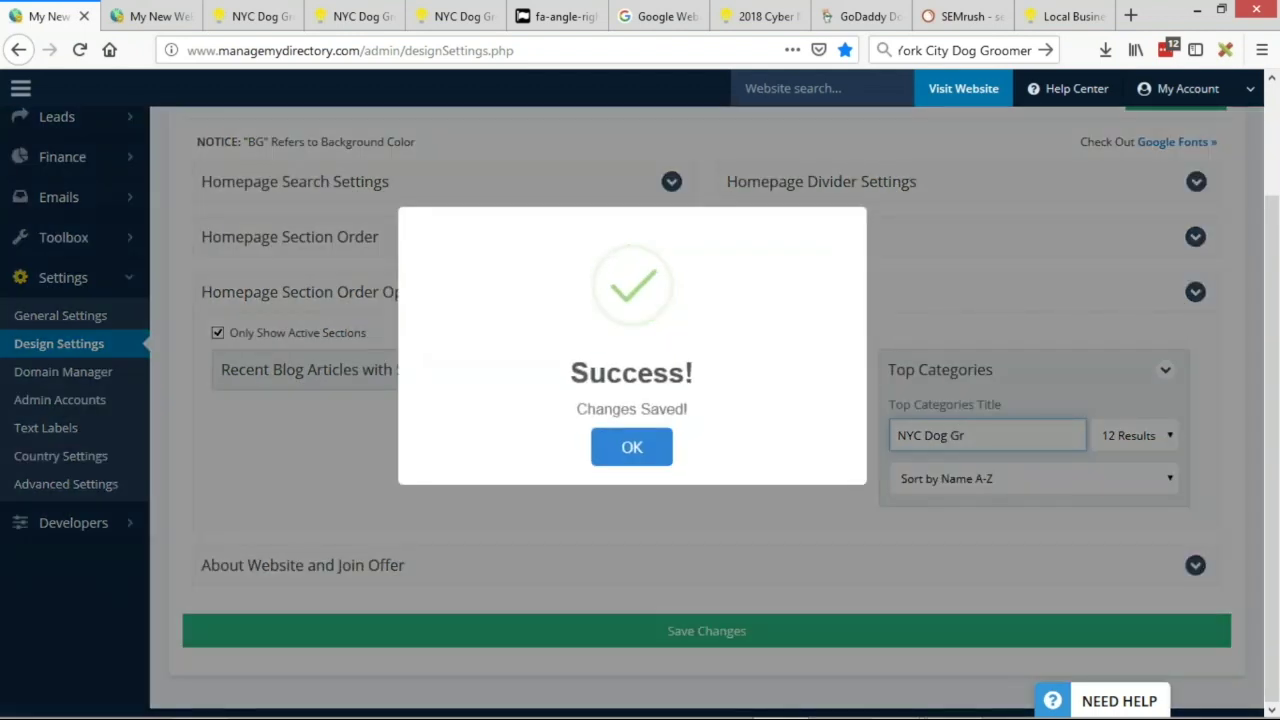
left_click(632, 455)
left_click(985, 435)
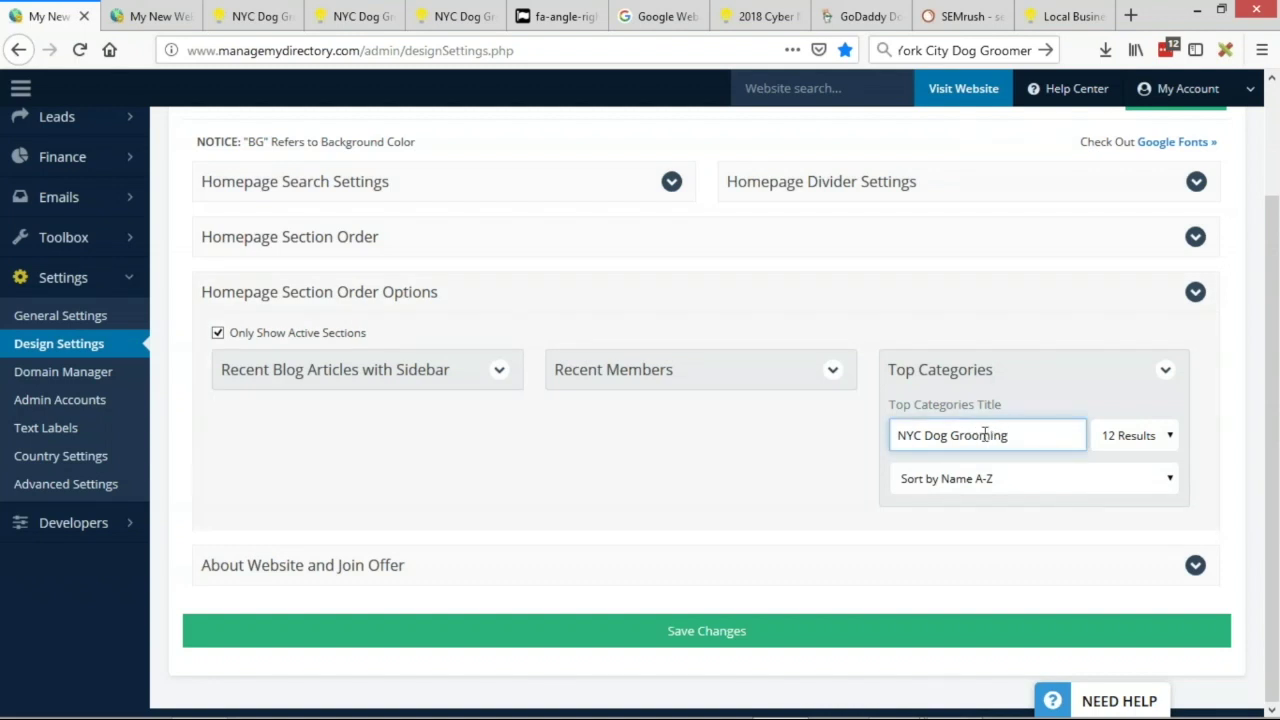
- Set the Top Categories section to Sort by Order Descending and limit it to 4 Results
left_click(998, 480)
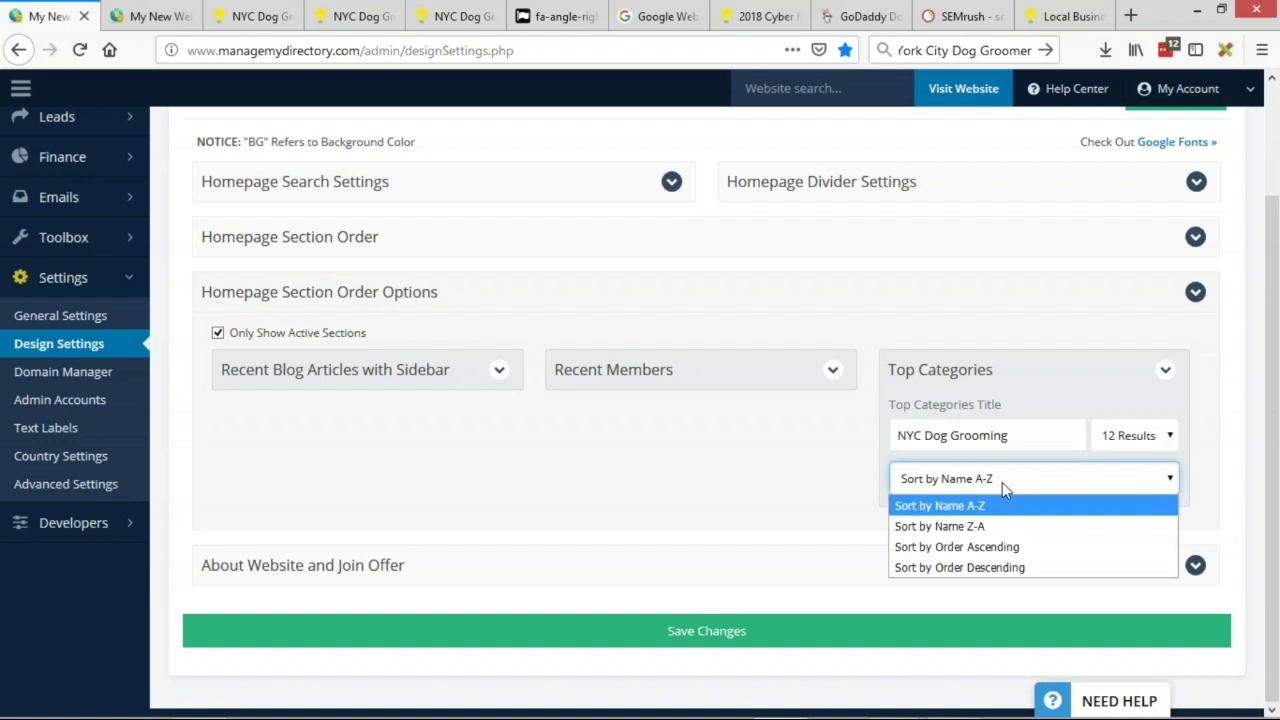
left_click(1022, 570)
left_click(1135, 440)
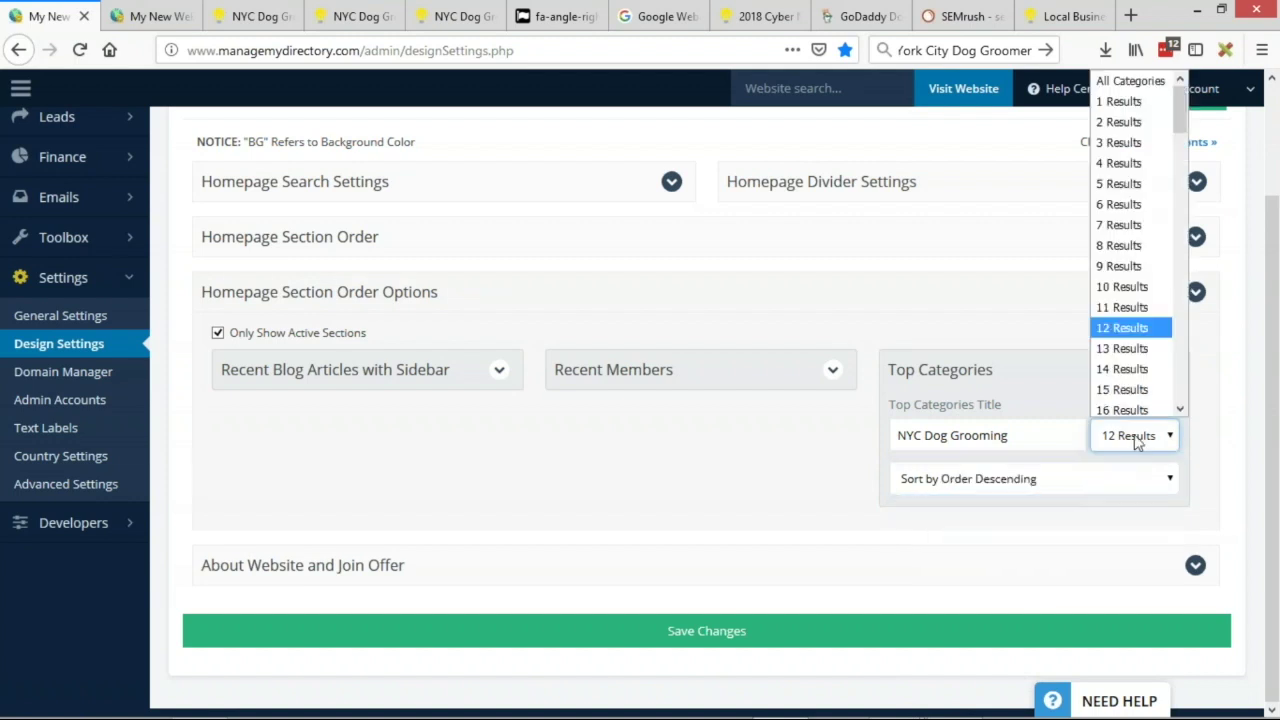
left_click(1128, 165)
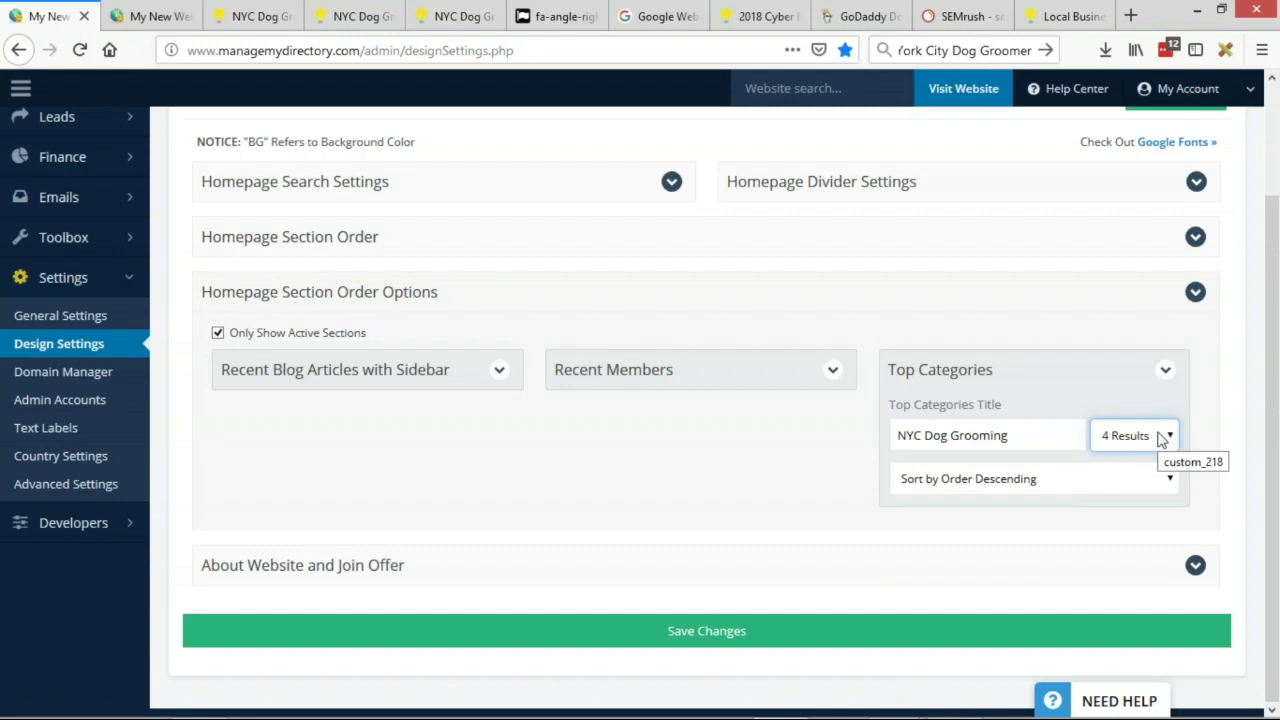
- Save the homepage layout changes and reload the public homepage to check the categories section
left_click(674, 628)
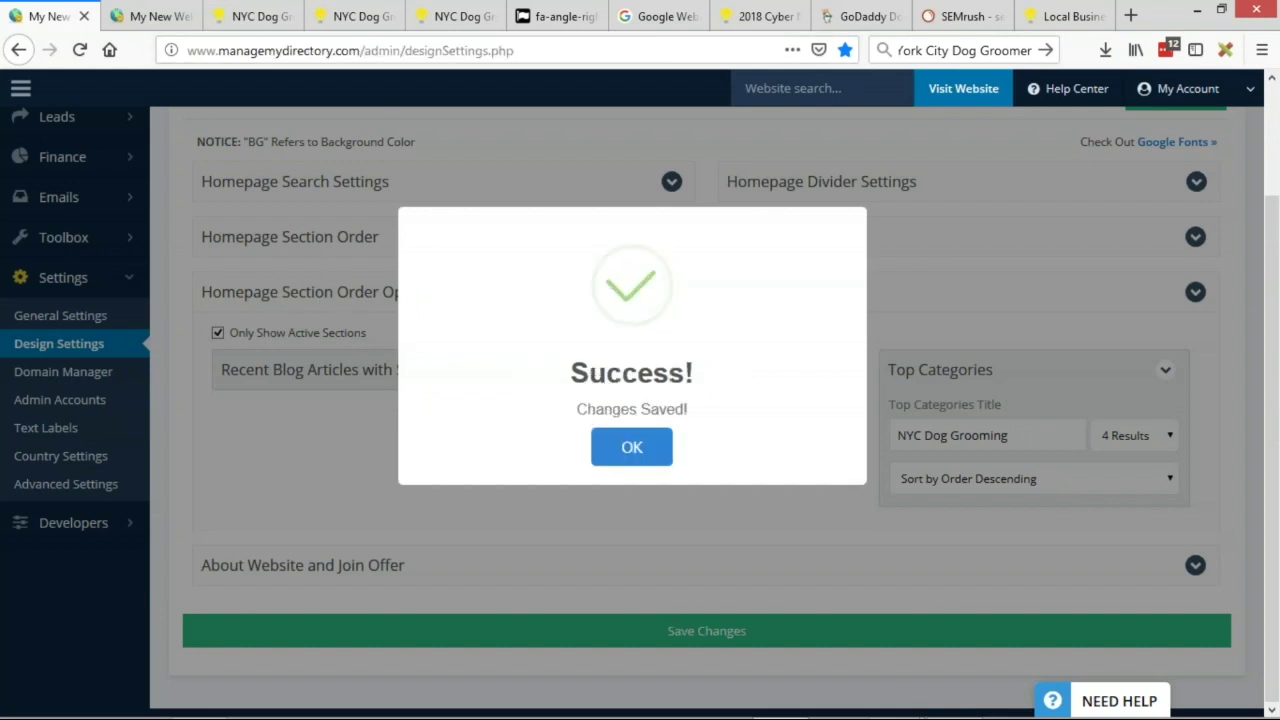
left_click(618, 458)
left_click(258, 16)
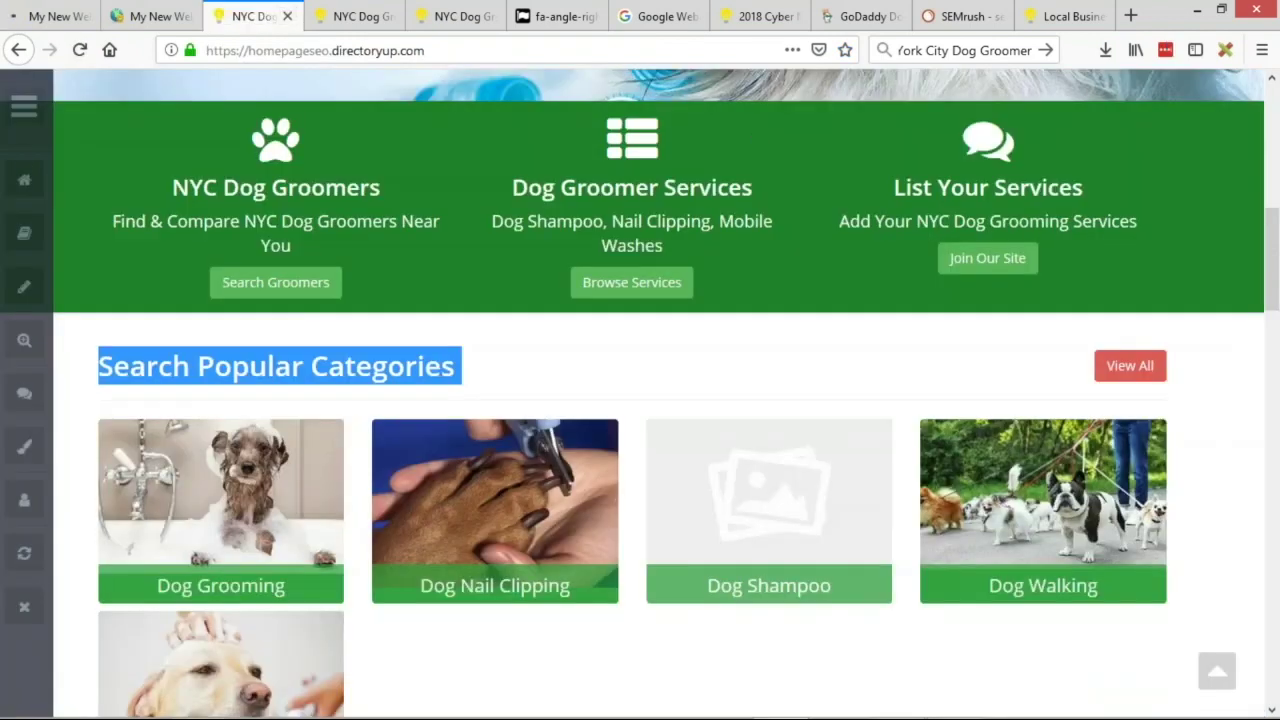
scroll(857, 386, "down", 1)
left_click(658, 598)
key("F5")
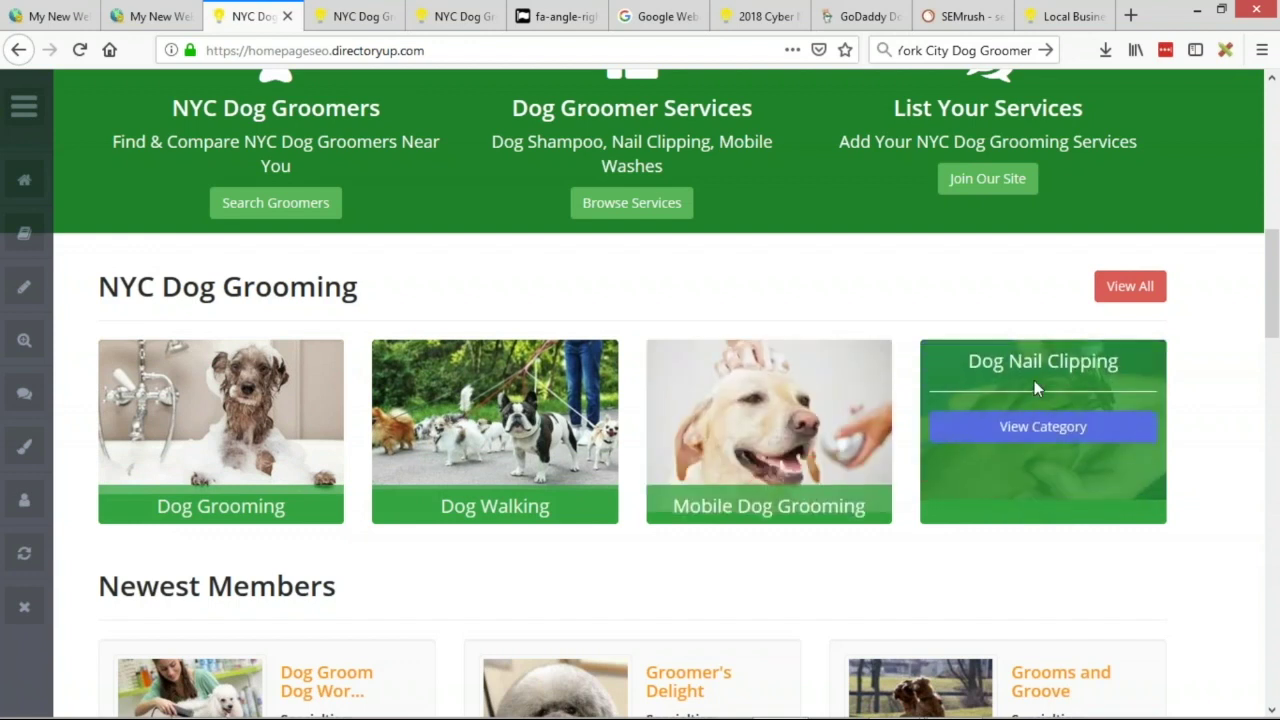
- Review the wording of the heading above the member listings on the homepage
scroll(655, 400, "down", 3)
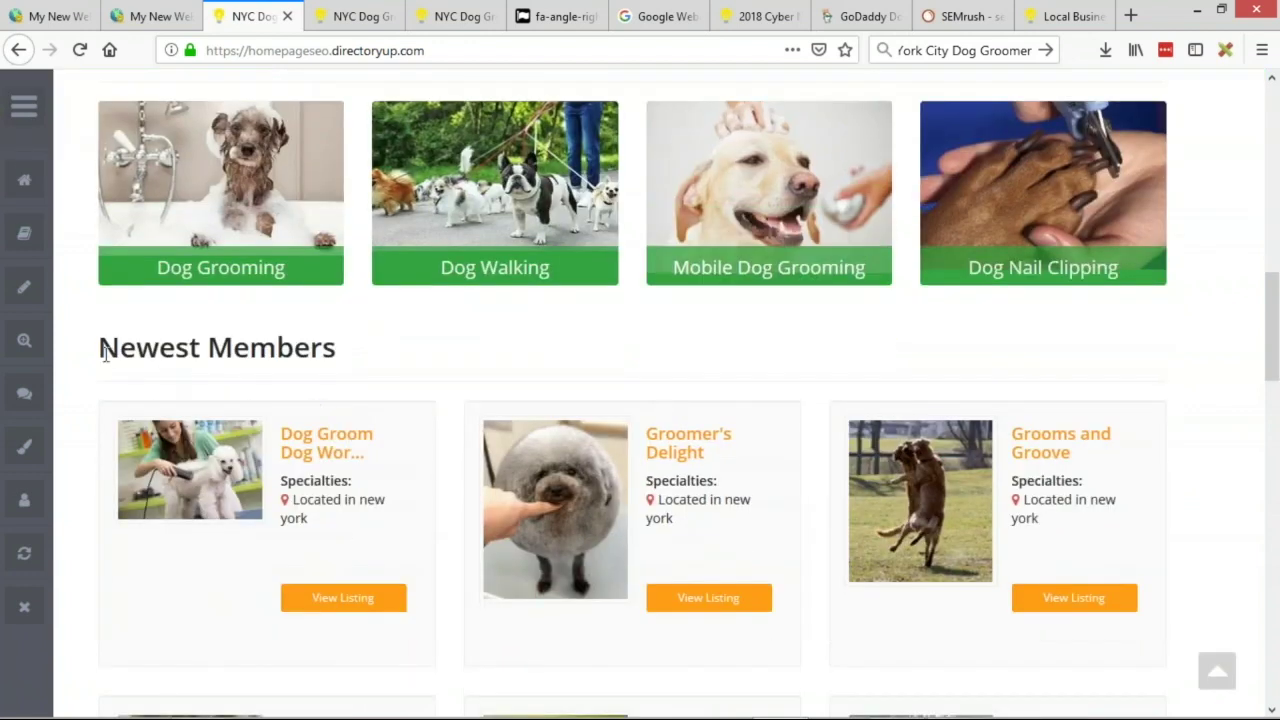
left_click_drag(104, 355, 394, 351)
triple_click(260, 349)
key("shift+ctrl+Left")
key("shift+ctrl+Right")
- Return to the Homepage Layout settings, limit the Homepage Section Order Options to active sections and expand the Recent Members options
key("ctrl+1")
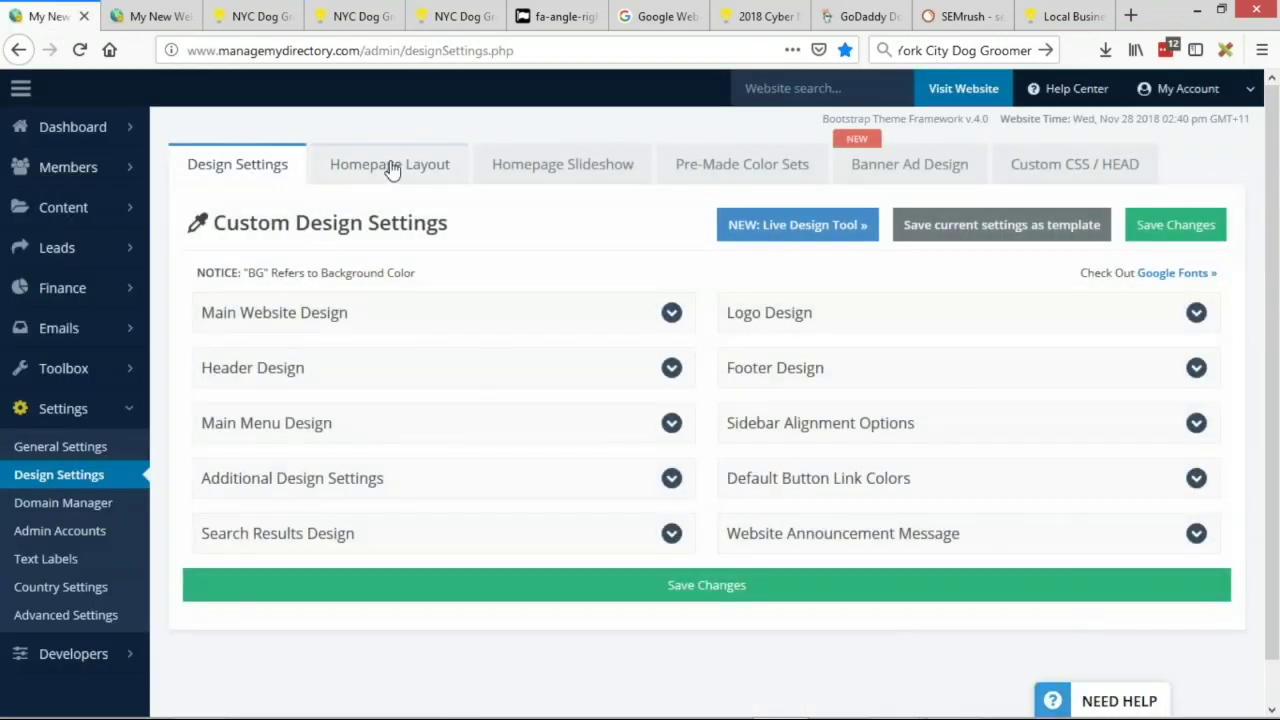
left_click(391, 170)
left_click(420, 434)
scroll(420, 434, "down", 3)
left_click(218, 308)
left_click(597, 458)
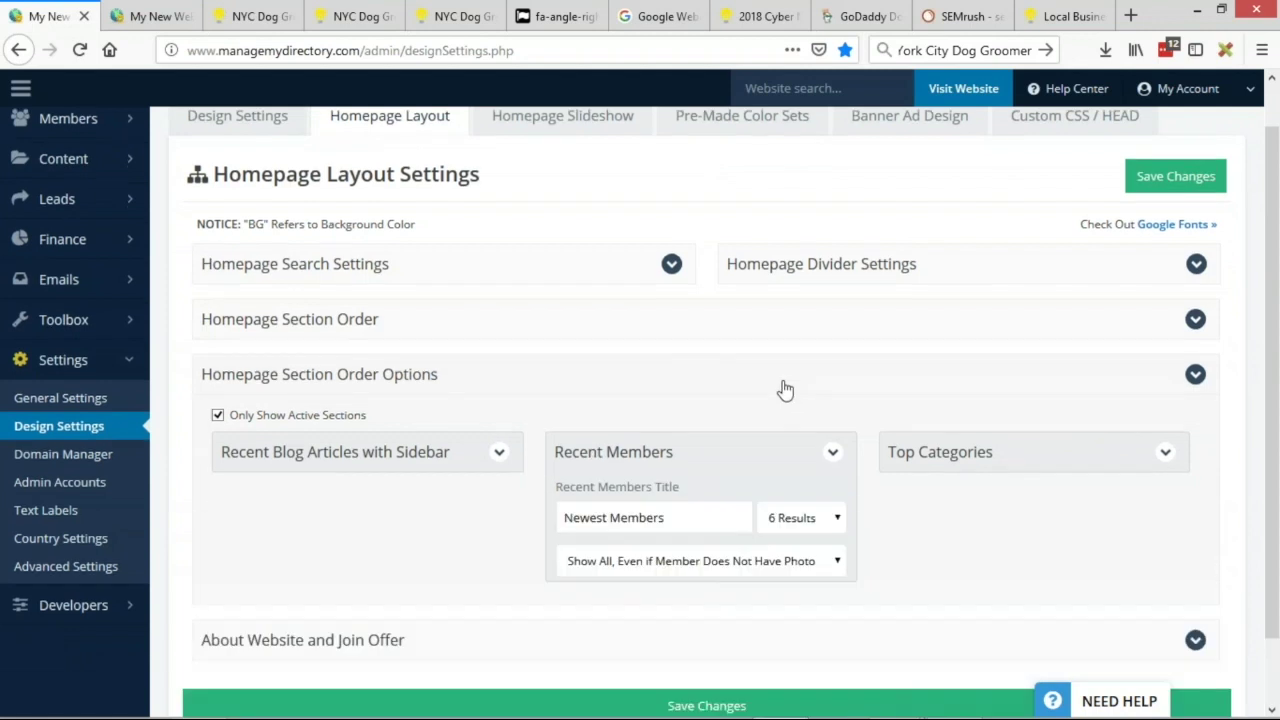
- Change the Recent Members Title to "Best NYC Dog Groomers"
scroll(780, 389, "down", 1)
left_click(677, 449)
key("ctrl+a")
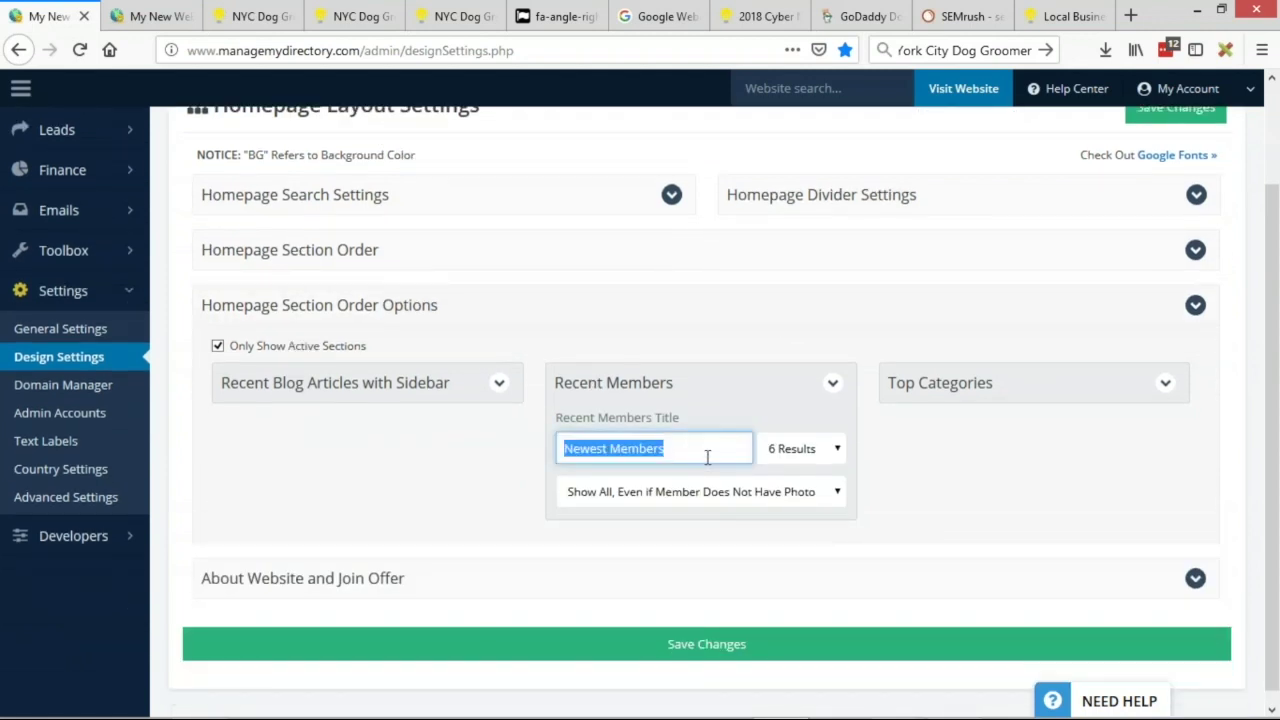
type("Late")
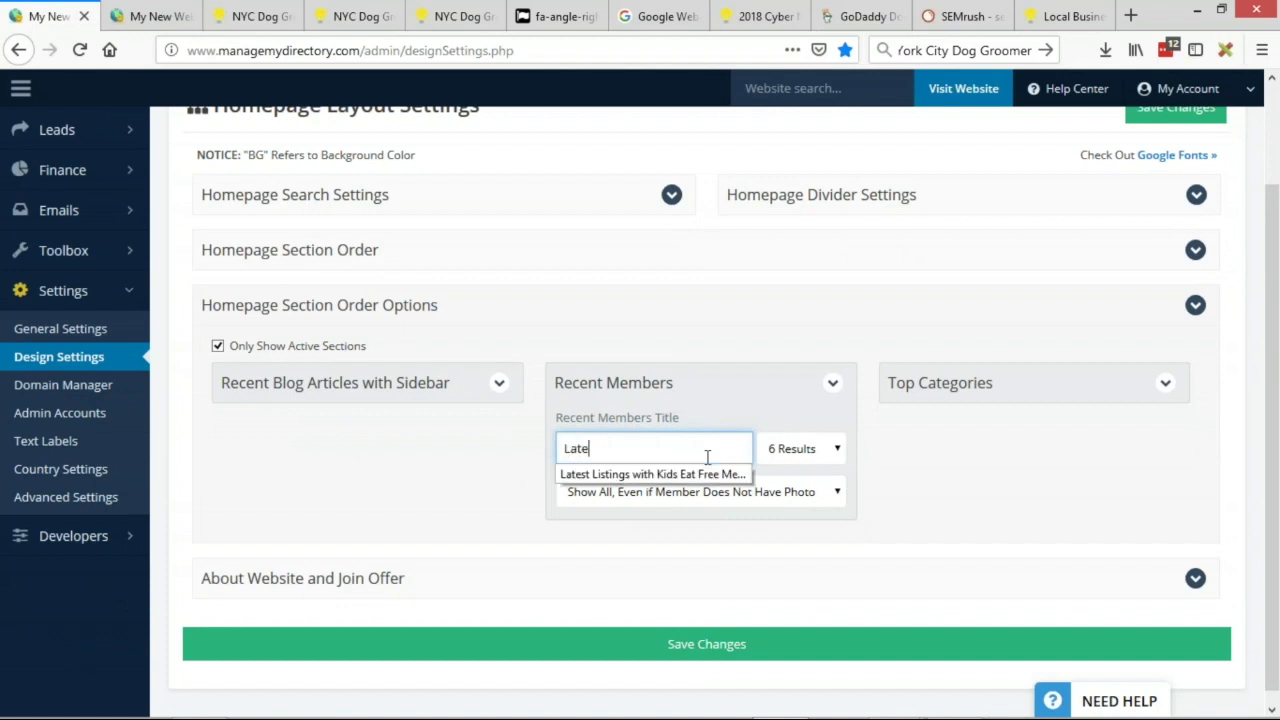
type("st NY")
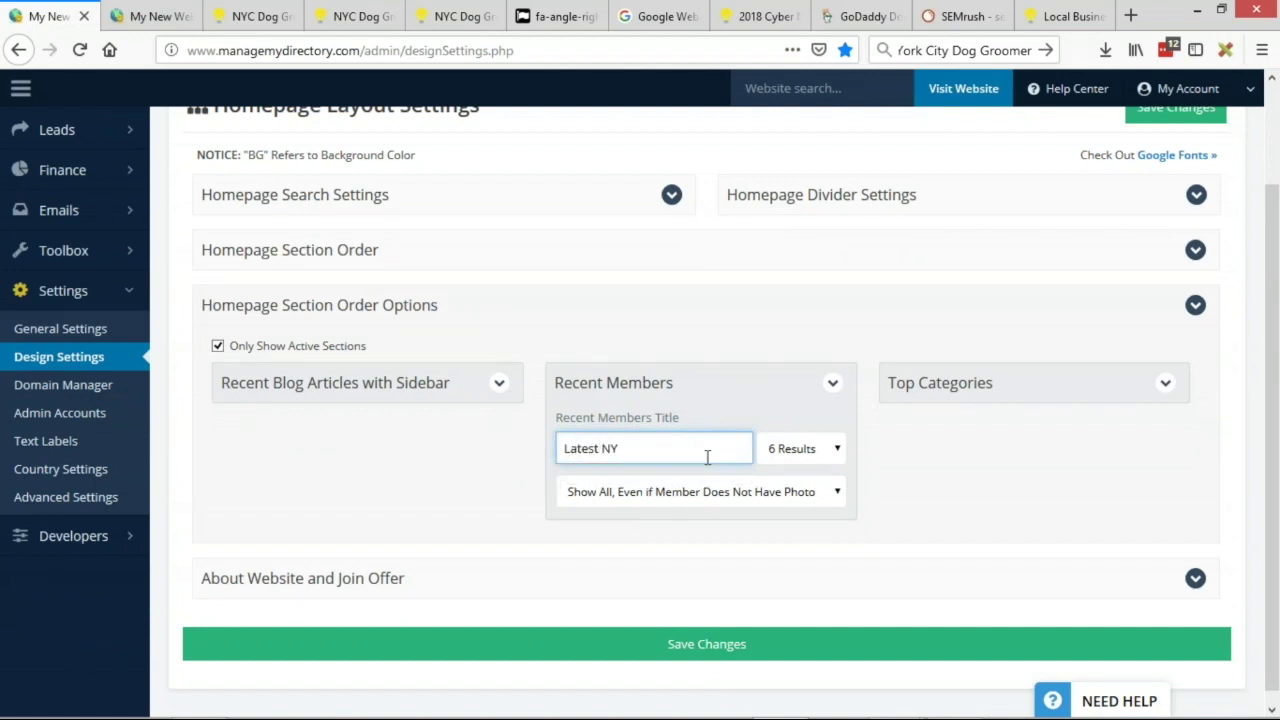
key("BackSpace")
key("BackSpace")
key("BackSpace")
key("BackSpace")
key("BackSpace")
key("BackSpace")
key("BackSpace")
key("BackSpace")
- Expand the Recent Blog Articles with Sidebar options and set the section's title to "NYC Dog Grooming Tips"
left_click(363, 396)
left_click_drag(300, 448, 174, 451)
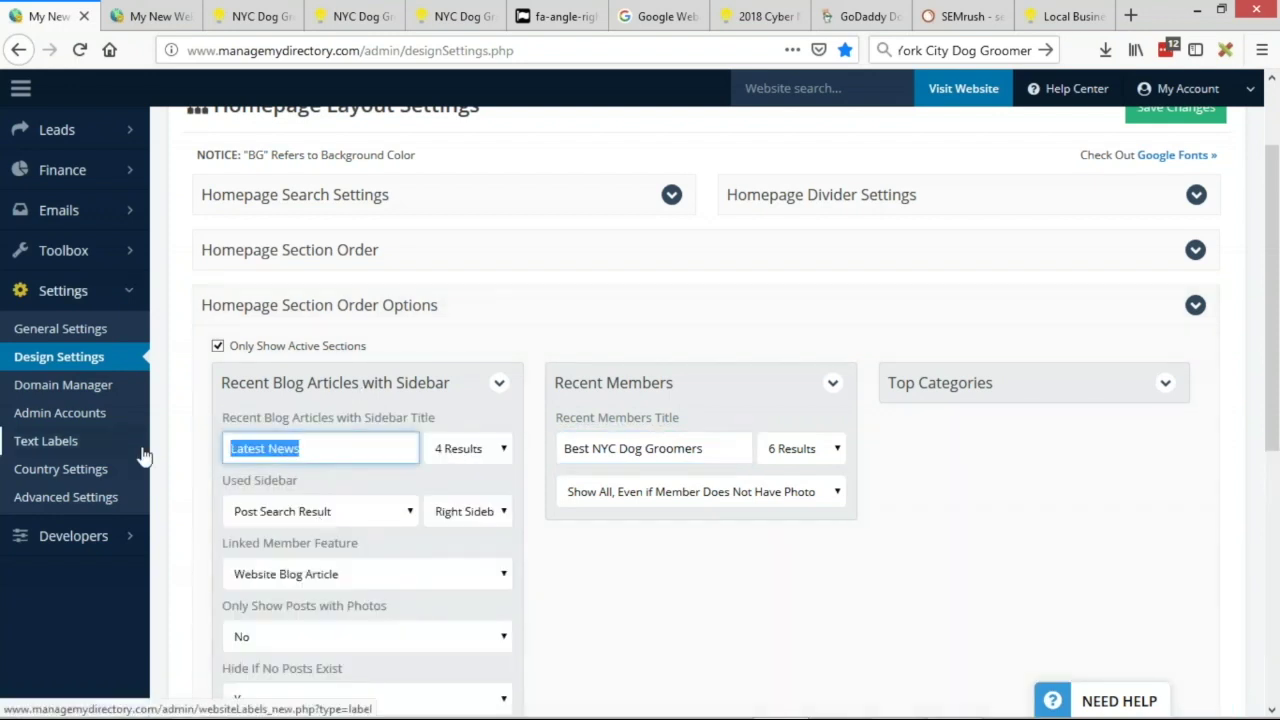
type("NYC Dog Grooming Tips")
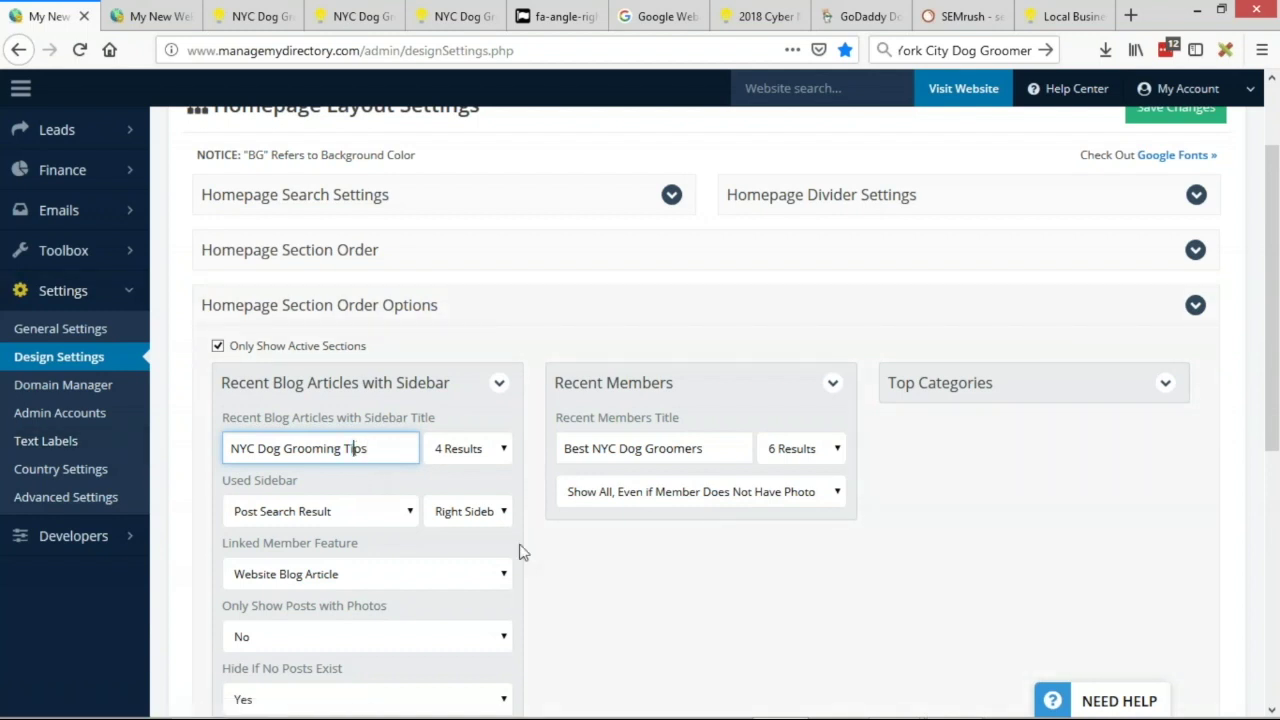
- Extend the Recent Members Title to "Best NYC Dog Groomers Near Me" and review the wording of the blog section title
left_click(666, 449)
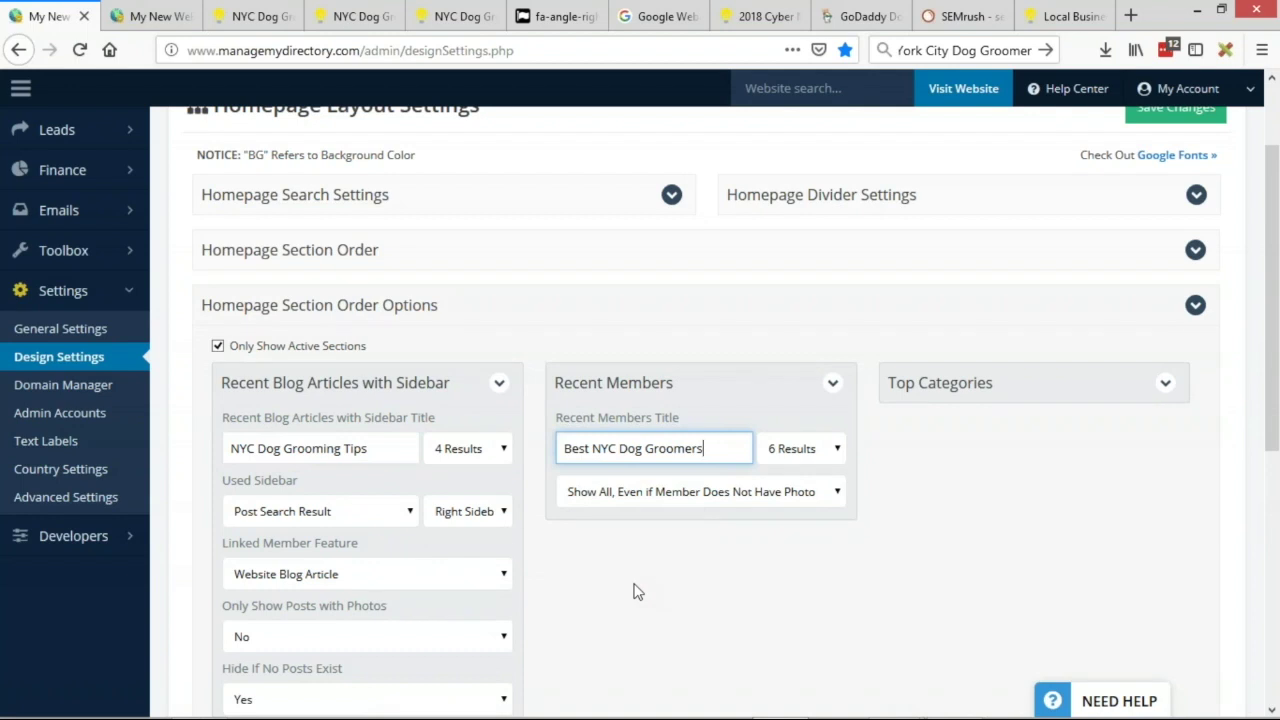
type("Near Me")
left_click(233, 446)
key("ctrl+Right")
key("ctrl+Right")
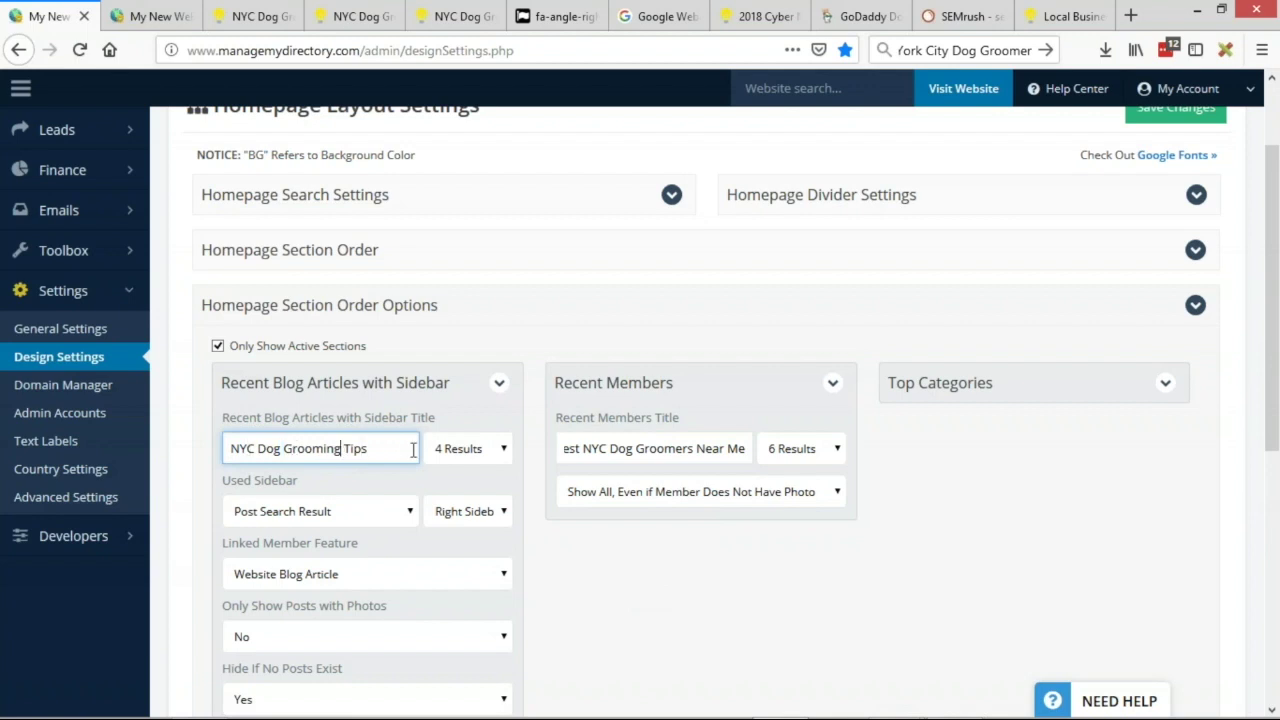
left_click_drag(385, 448, 206, 449)
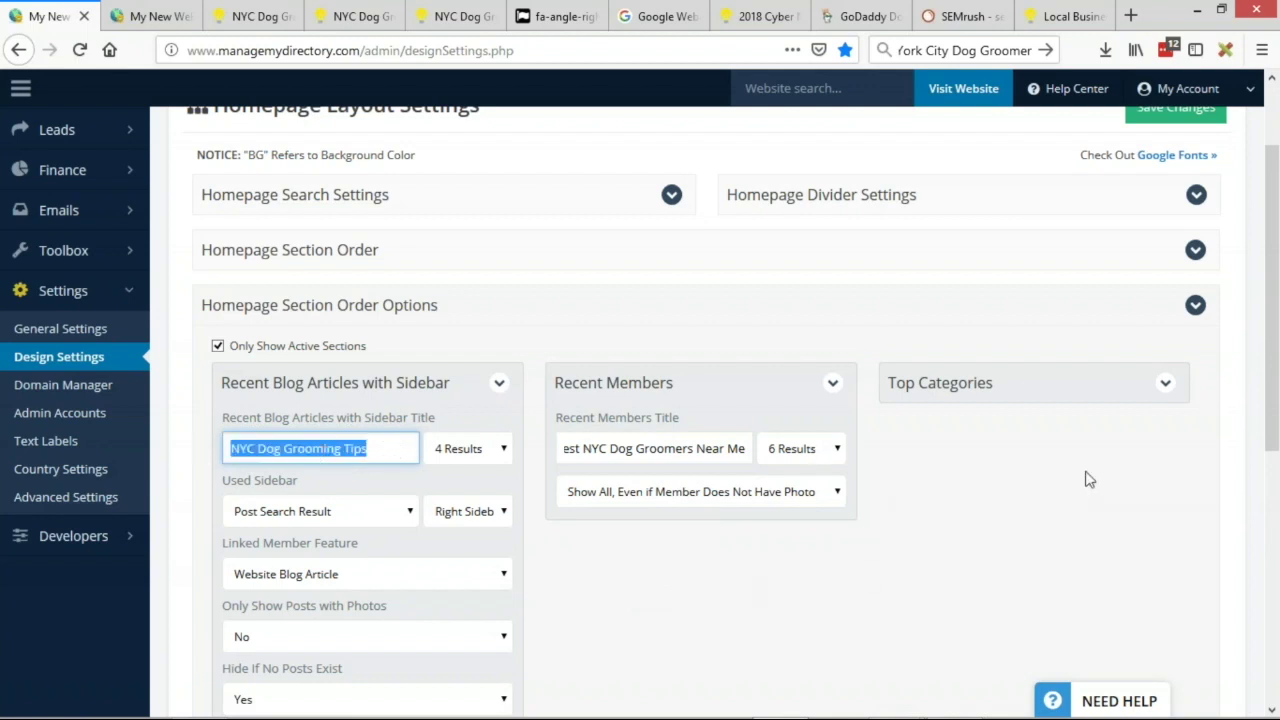
- Save the new section titles and switch back to the public homepage
scroll(1091, 480, "up", 1)
scroll(1175, 300, "up", 2)
left_click(1175, 224)
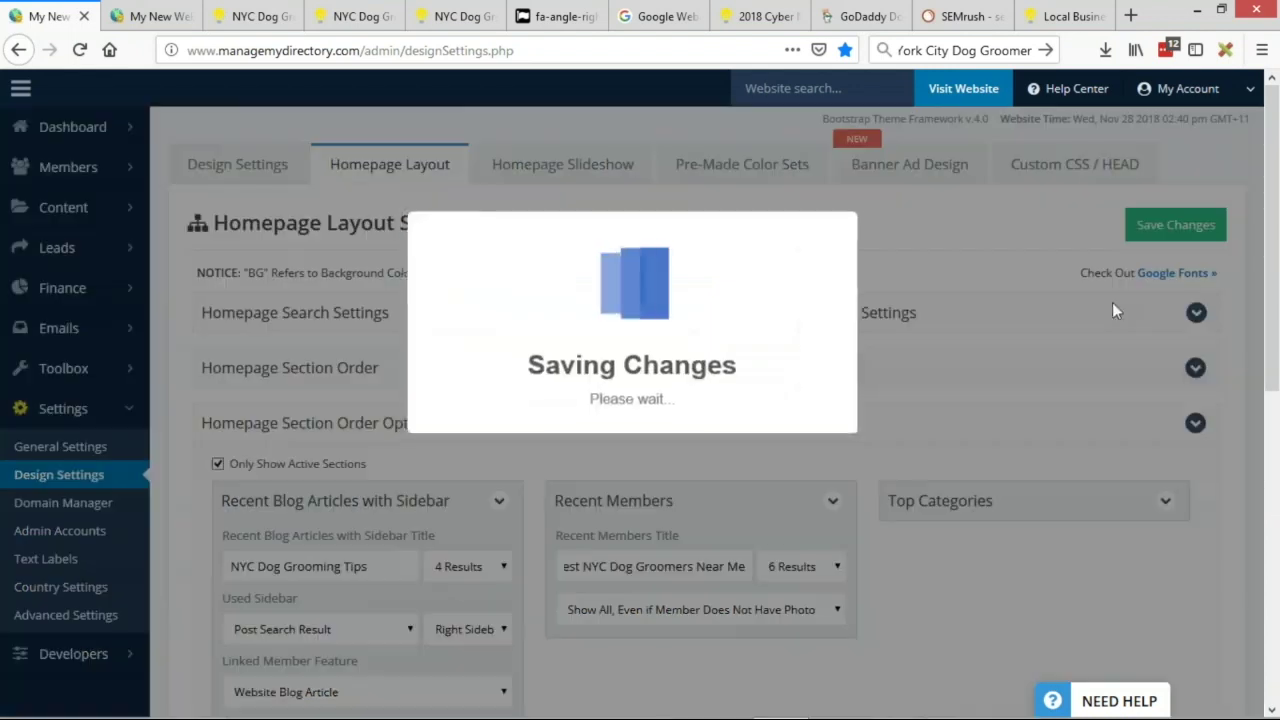
left_click(253, 16)
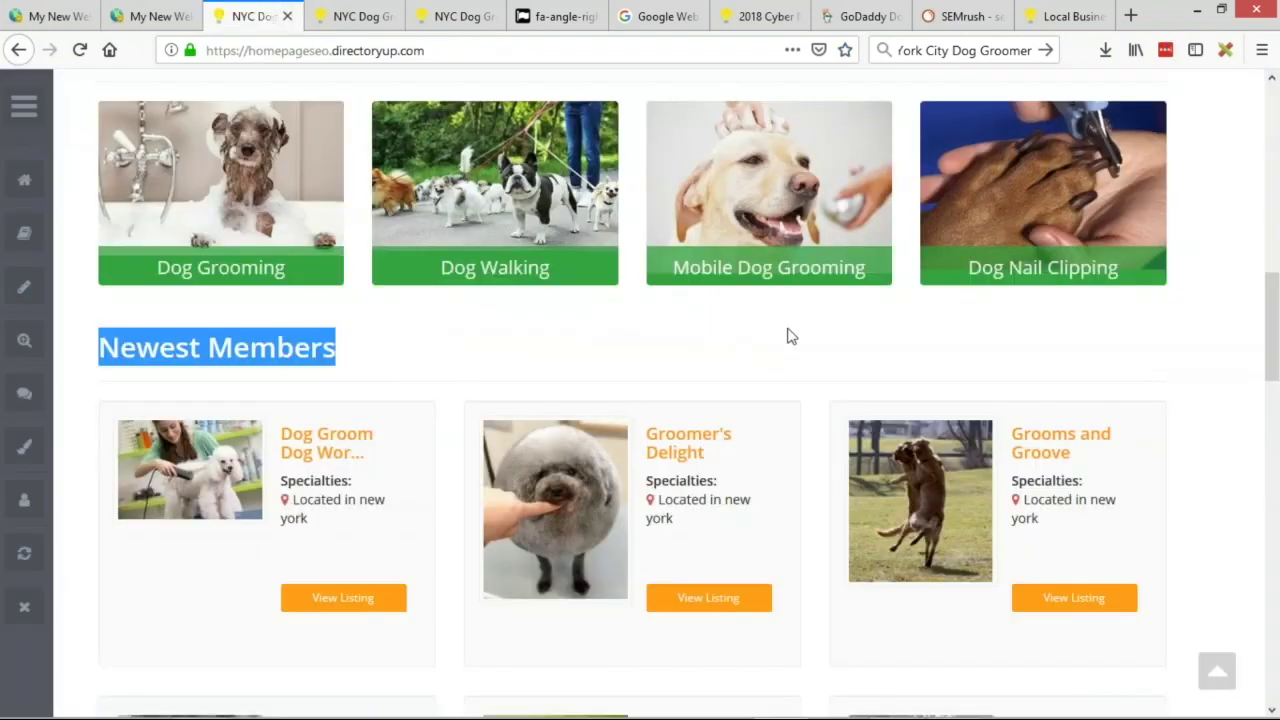
- Review the dog groomer homepage, reload it, and check the heading above the member listings
scroll(790, 335, "up", 5)
scroll(925, 410, "up", 5)
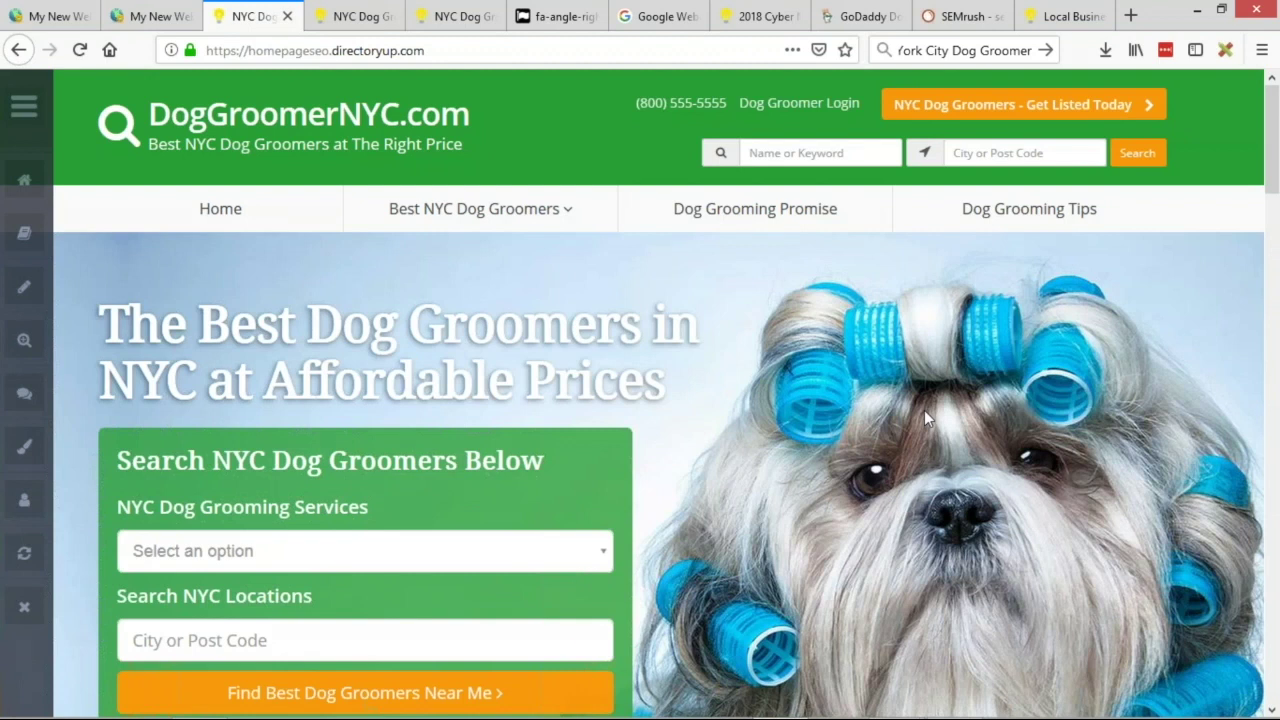
scroll(766, 406, "down", 5)
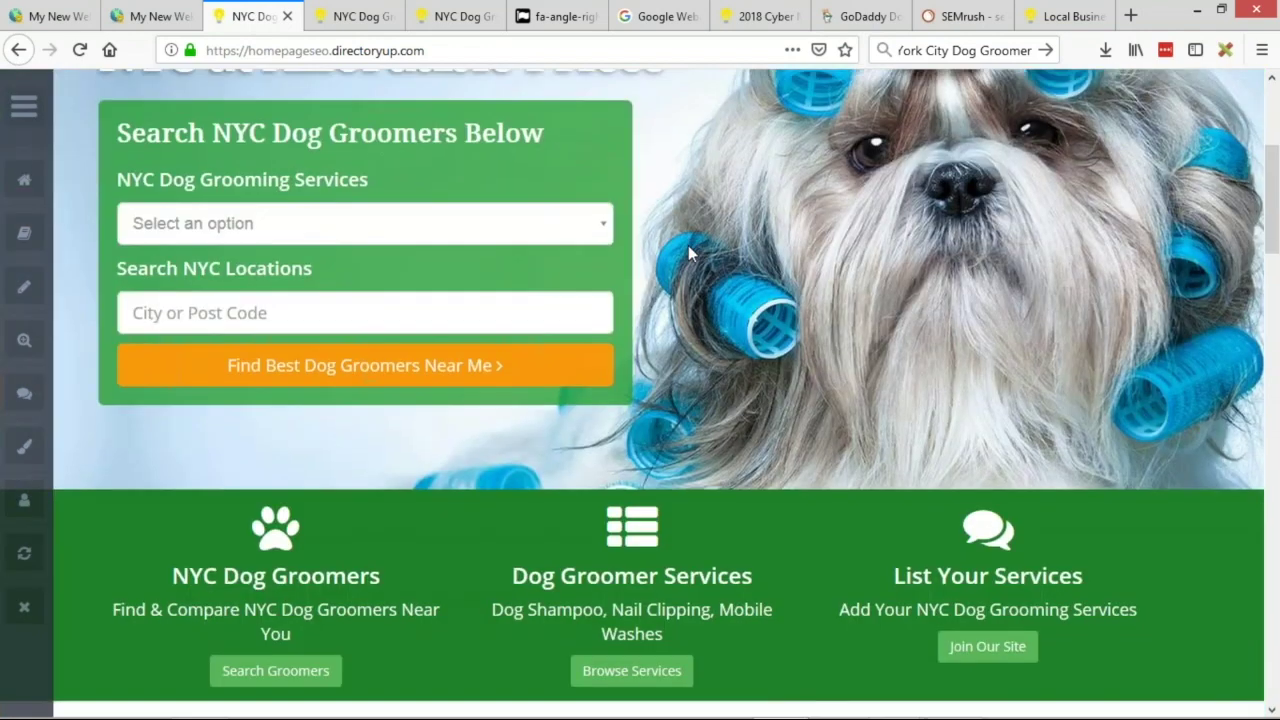
scroll(741, 201, "down", 7)
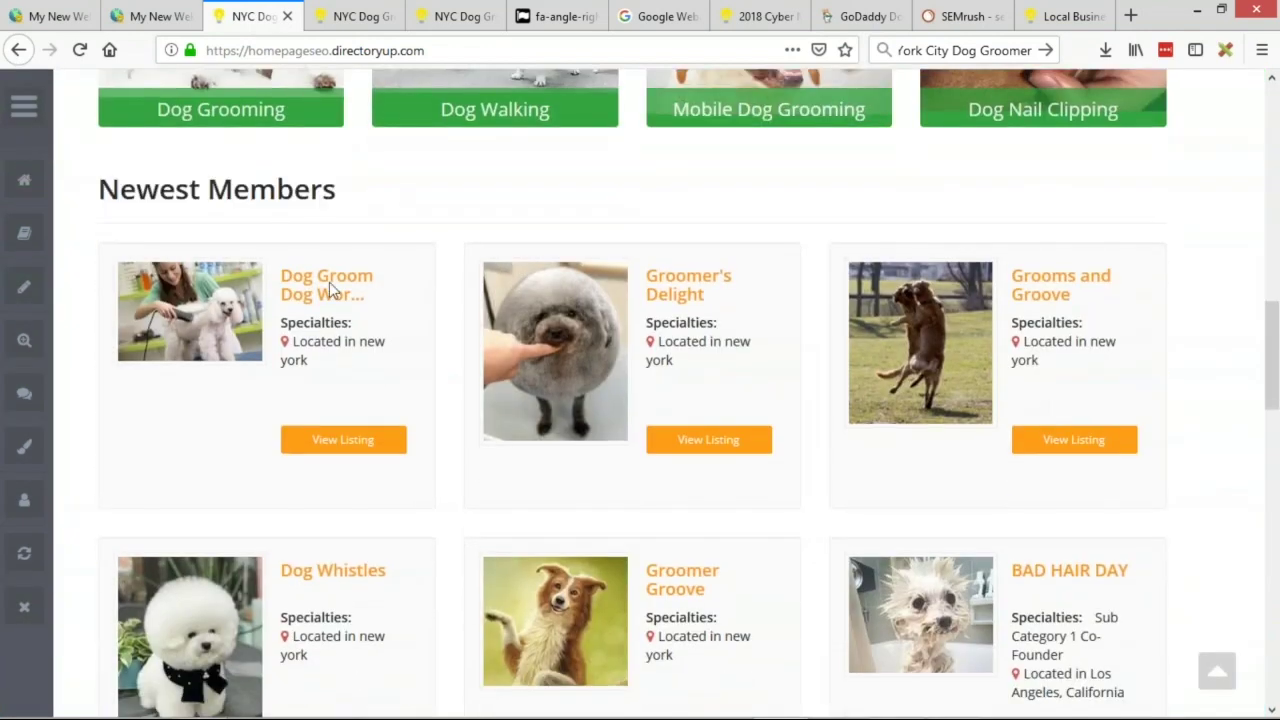
scroll(432, 312, "down", 1)
scroll(434, 309, "up", 1)
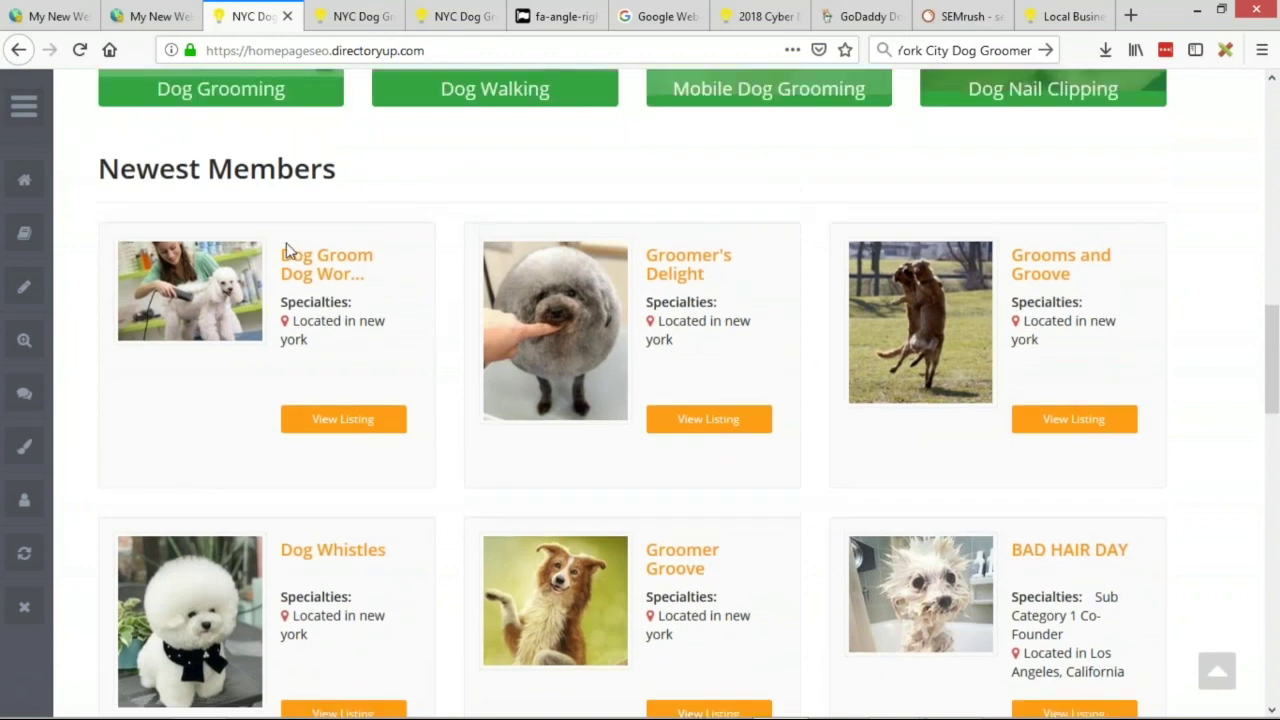
left_click(80, 52)
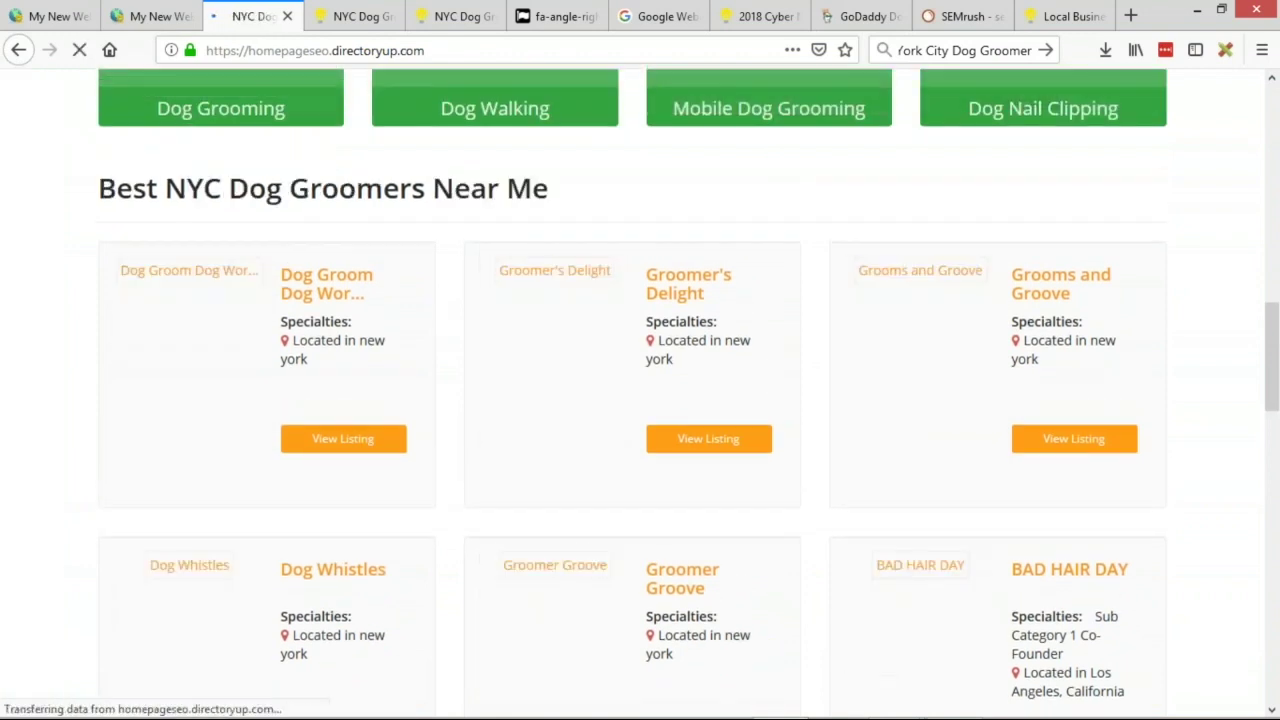
left_click_drag(128, 188, 374, 188)
left_click(374, 188)
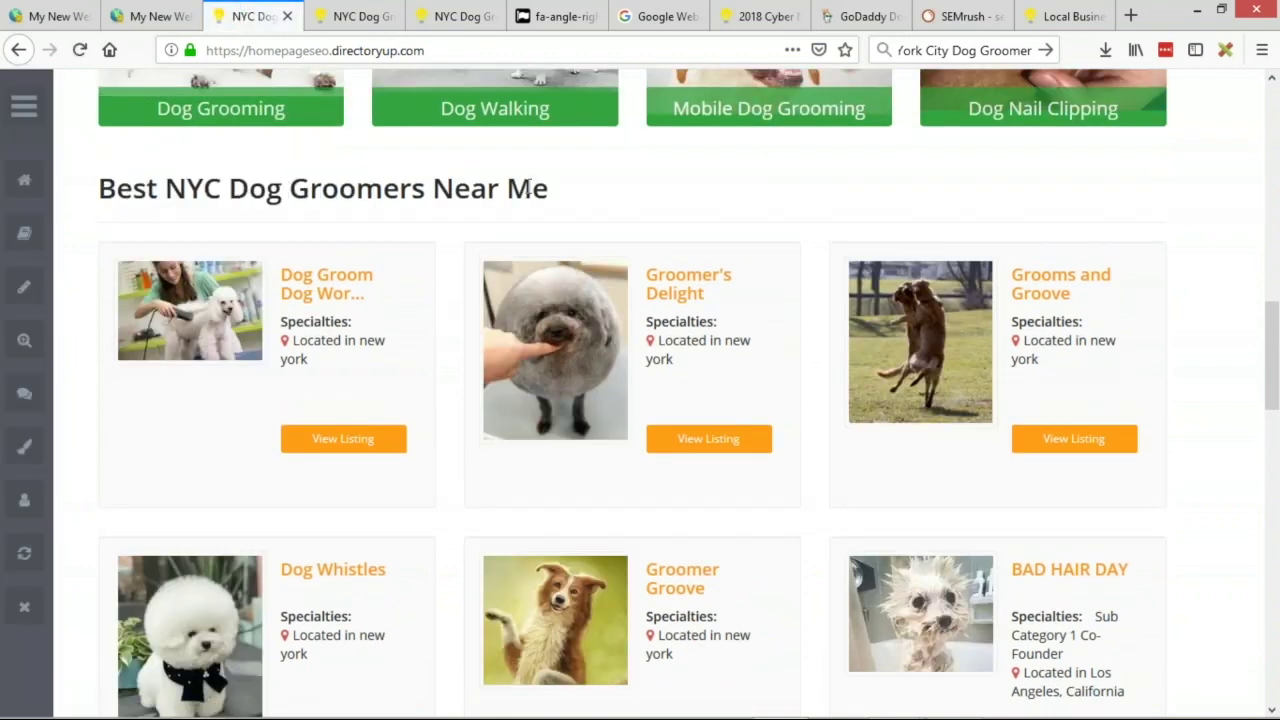
- Examine the blog articles section heading and the "Are You a Business?" sidebar box on the homepage
scroll(463, 178, "down", 6)
left_click_drag(112, 331, 374, 331)
left_click(674, 312)
scroll(789, 286, "down", 2)
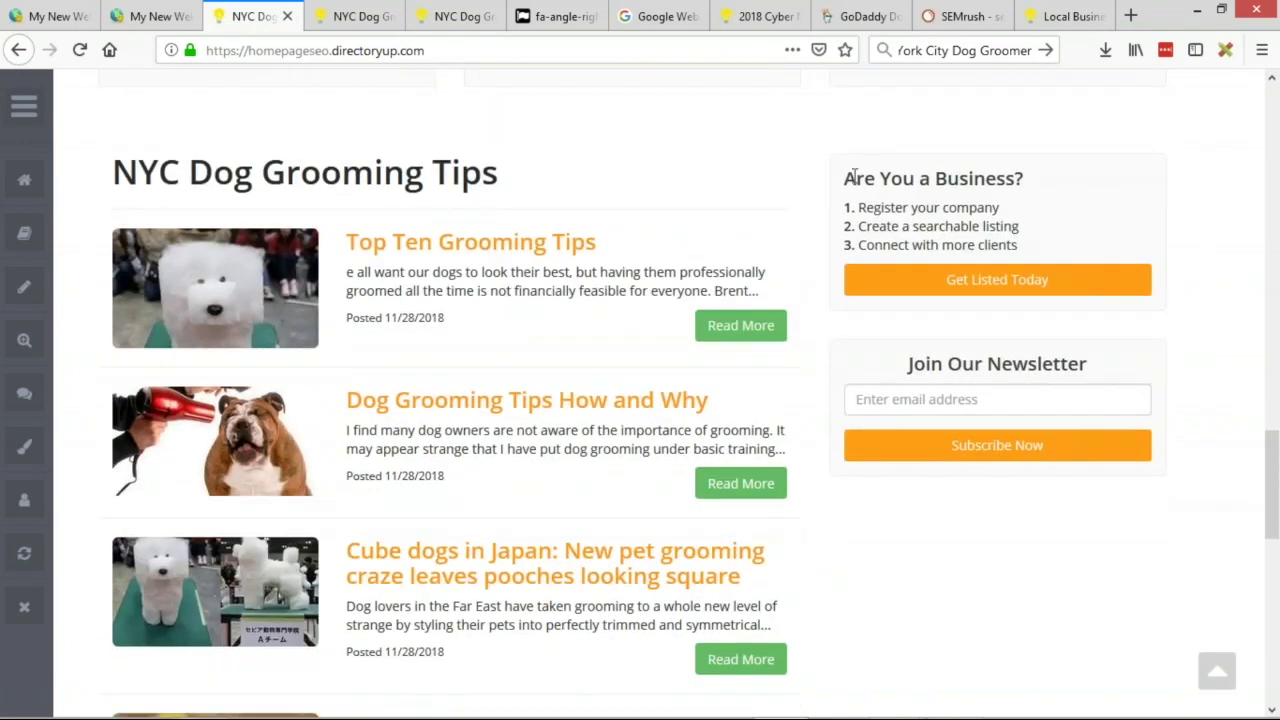
triple_click(913, 178)
left_click(904, 217)
left_click_drag(954, 229, 846, 226)
left_click(954, 229)
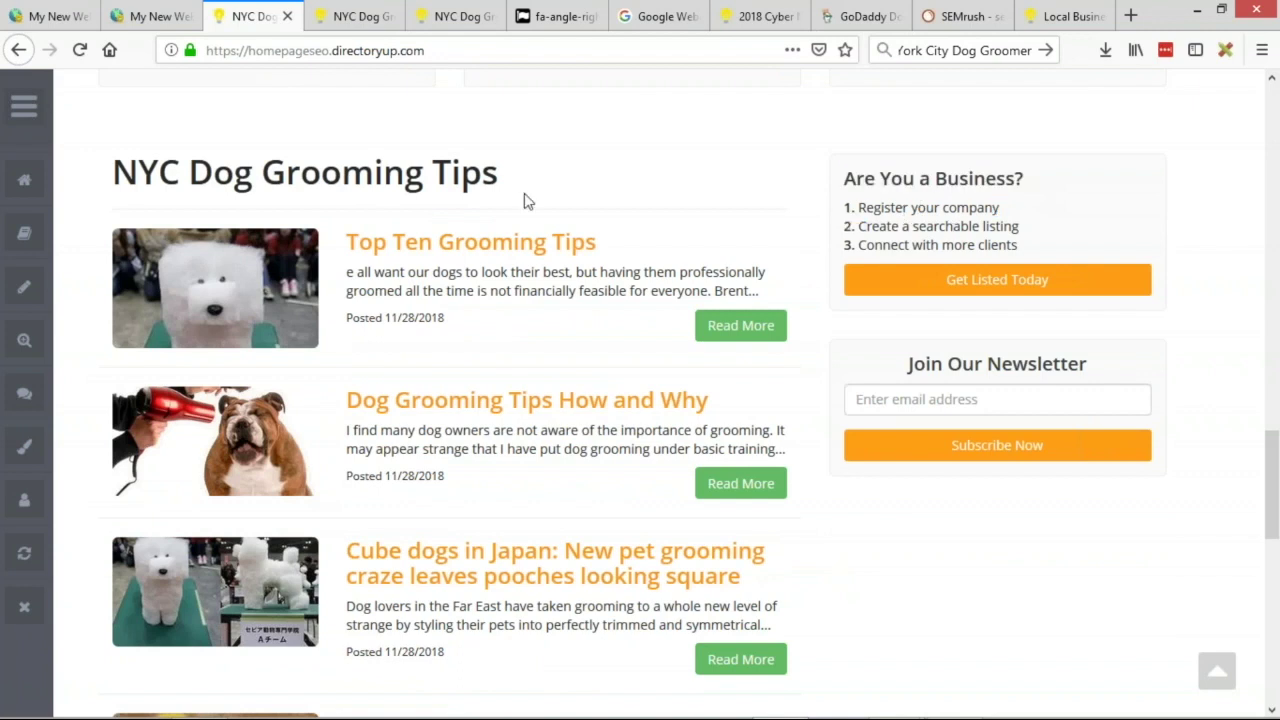
- Look at the Admin Bar's text label option and the sidebar texts "Are You a Business?" and "Join Our Newsletter"
left_click(24, 105)
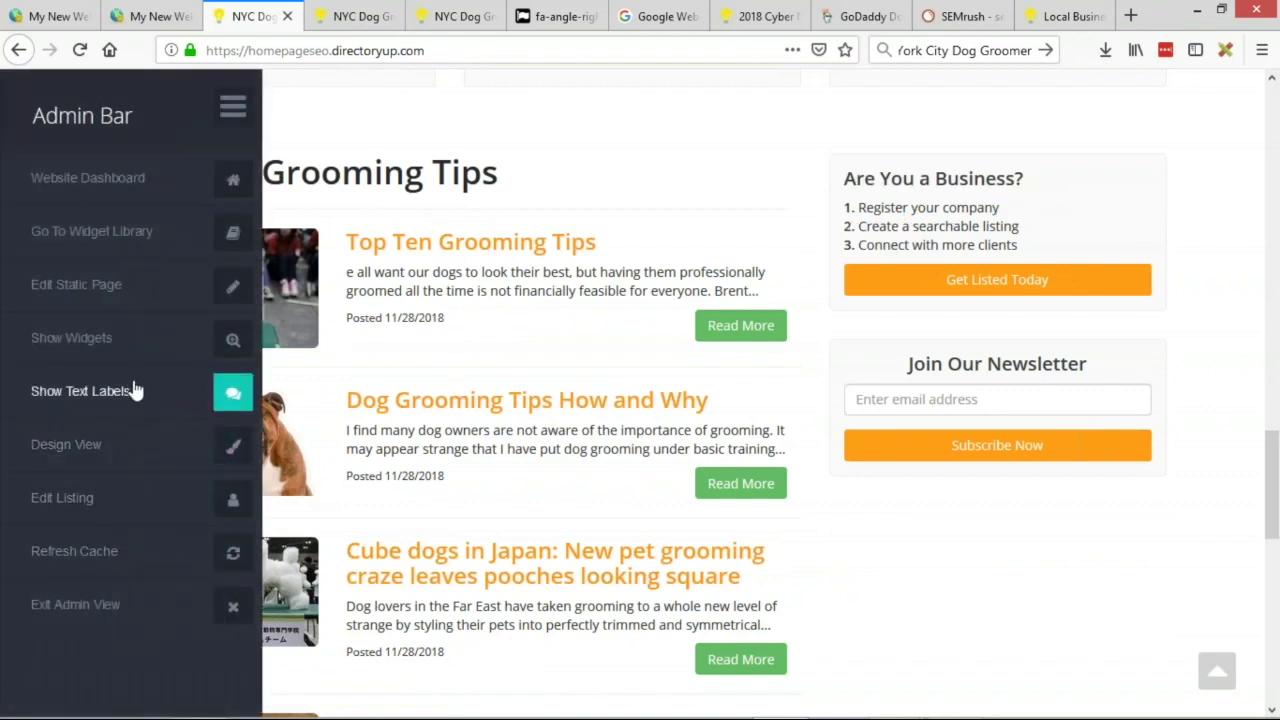
left_click(128, 390)
left_click_drag(864, 178, 1000, 180)
left_click(925, 213)
left_click_drag(957, 226, 892, 246)
left_click_drag(905, 363, 995, 352)
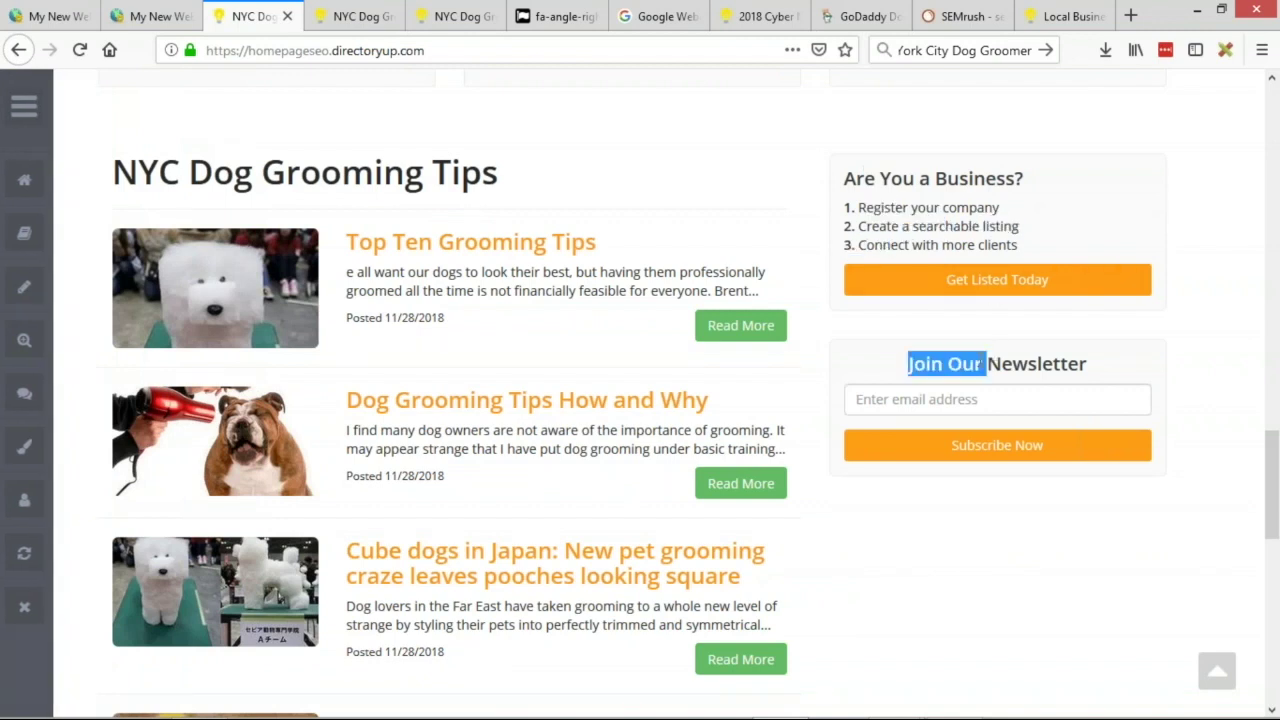
triple_click(948, 357)
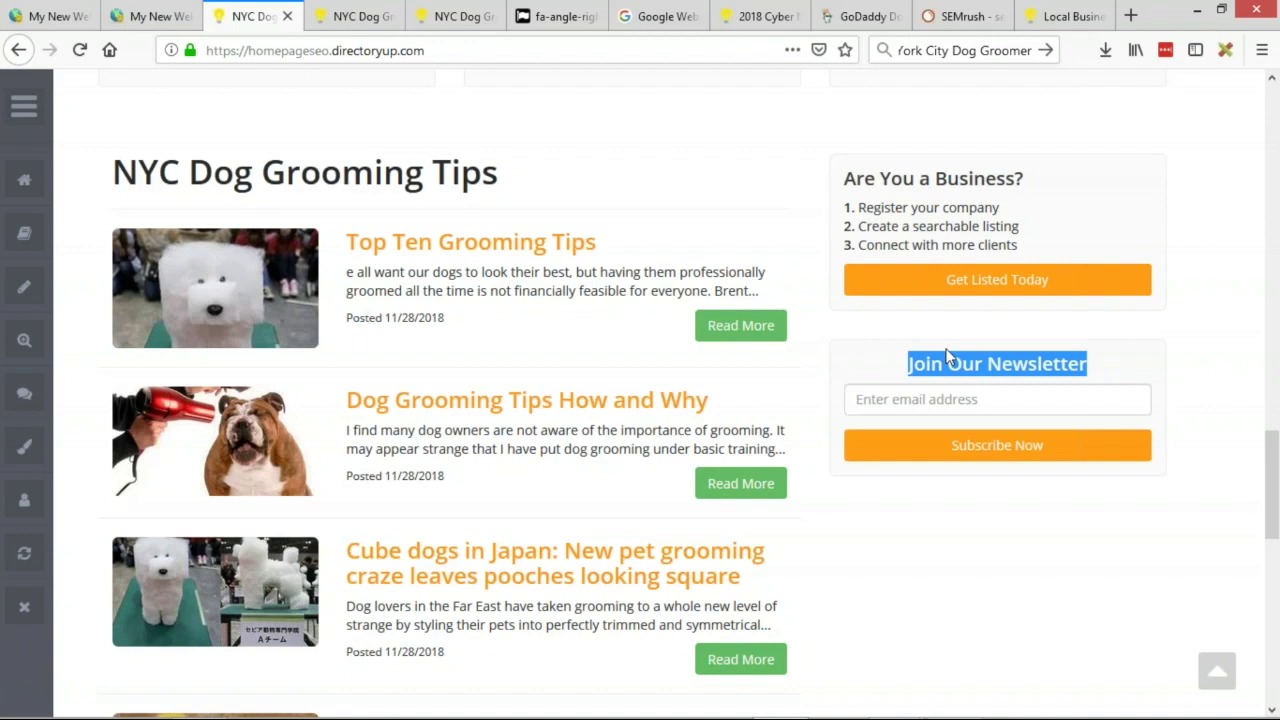
left_click(1031, 569)
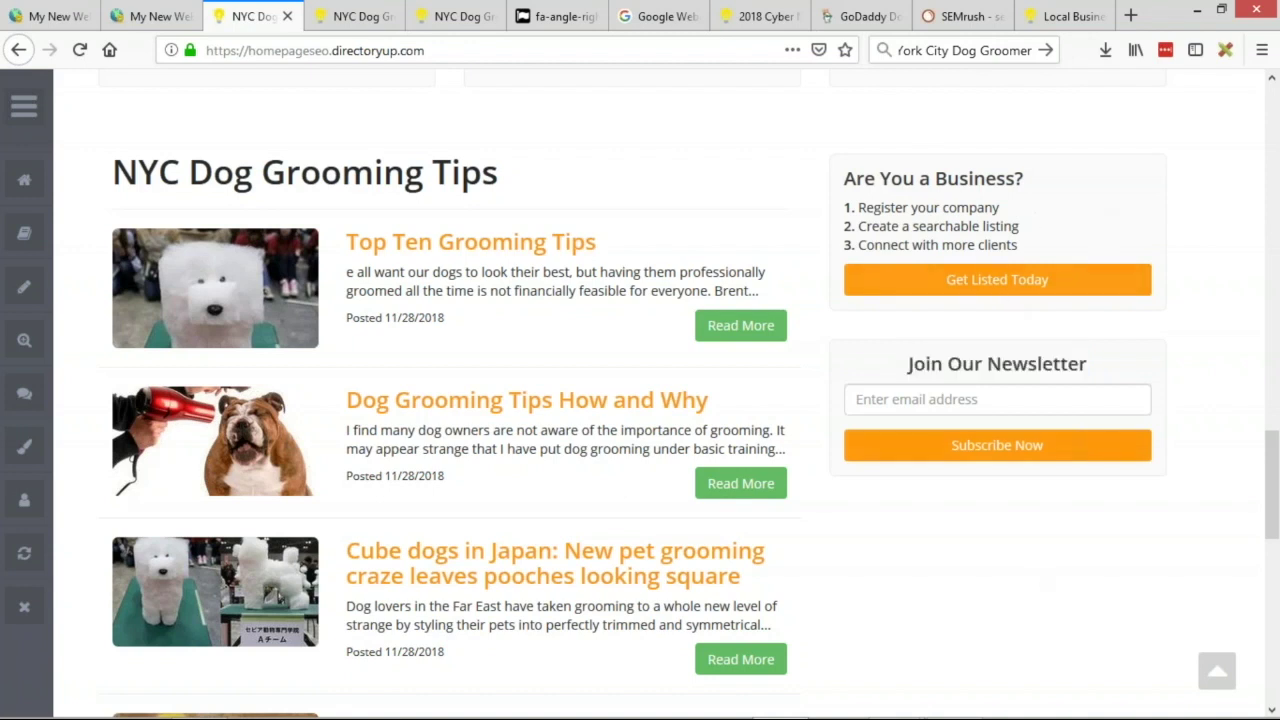
- Read through the article titles listed under NYC Dog Grooming Tips for their use of keywords
scroll(350, 362, "up", 3)
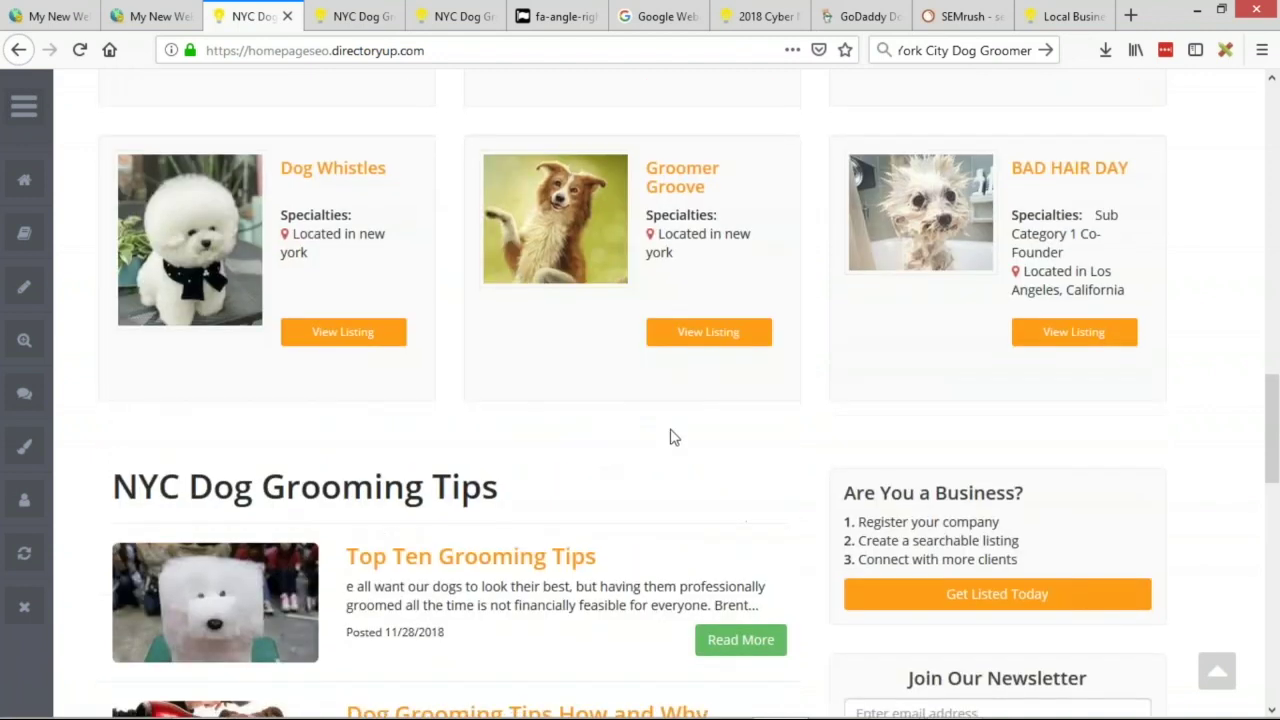
scroll(669, 434, "down", 3)
left_click_drag(346, 241, 623, 272)
left_click(623, 272)
left_click_drag(340, 402, 712, 400)
left_click(505, 350)
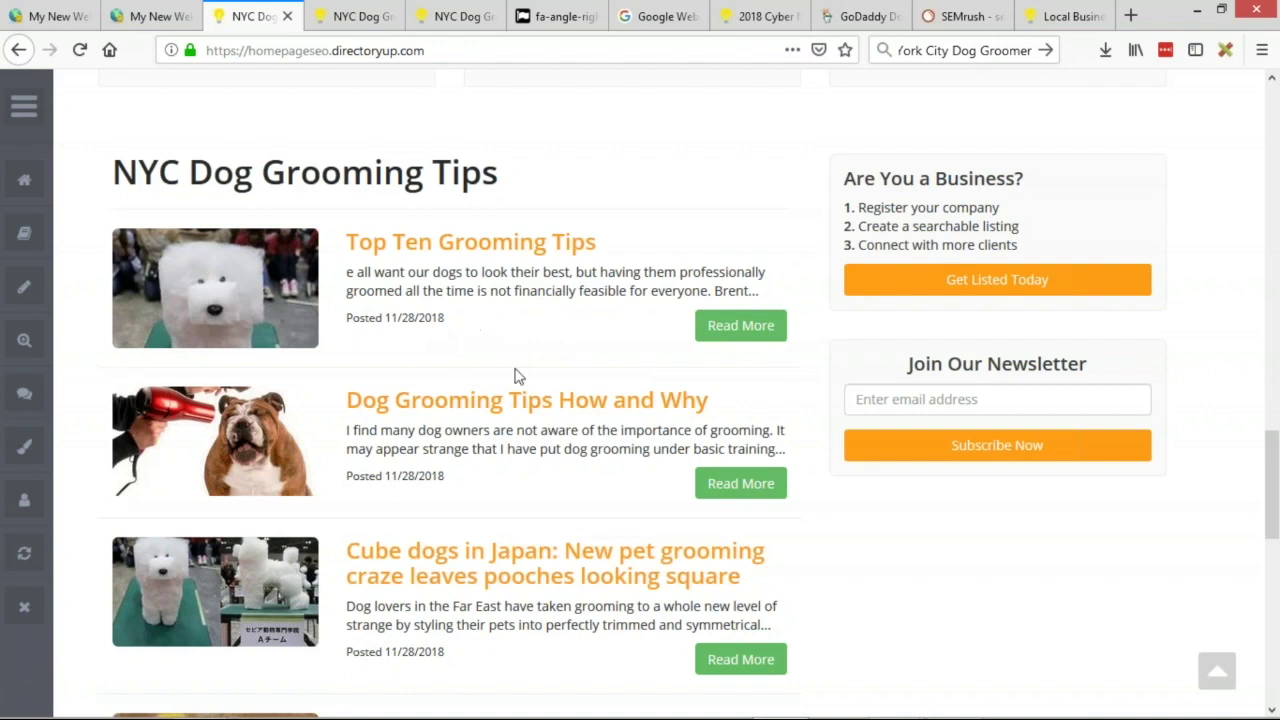
scroll(517, 375, "down", 2)
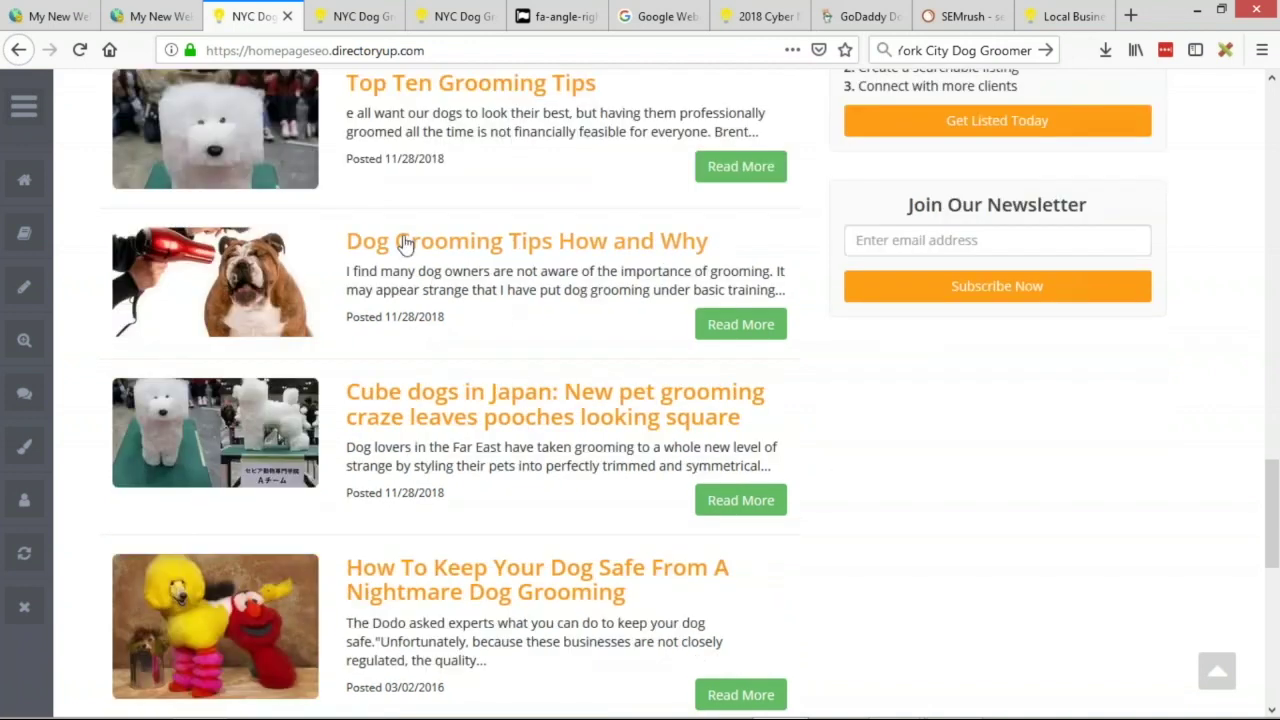
scroll(400, 243, "up", 1)
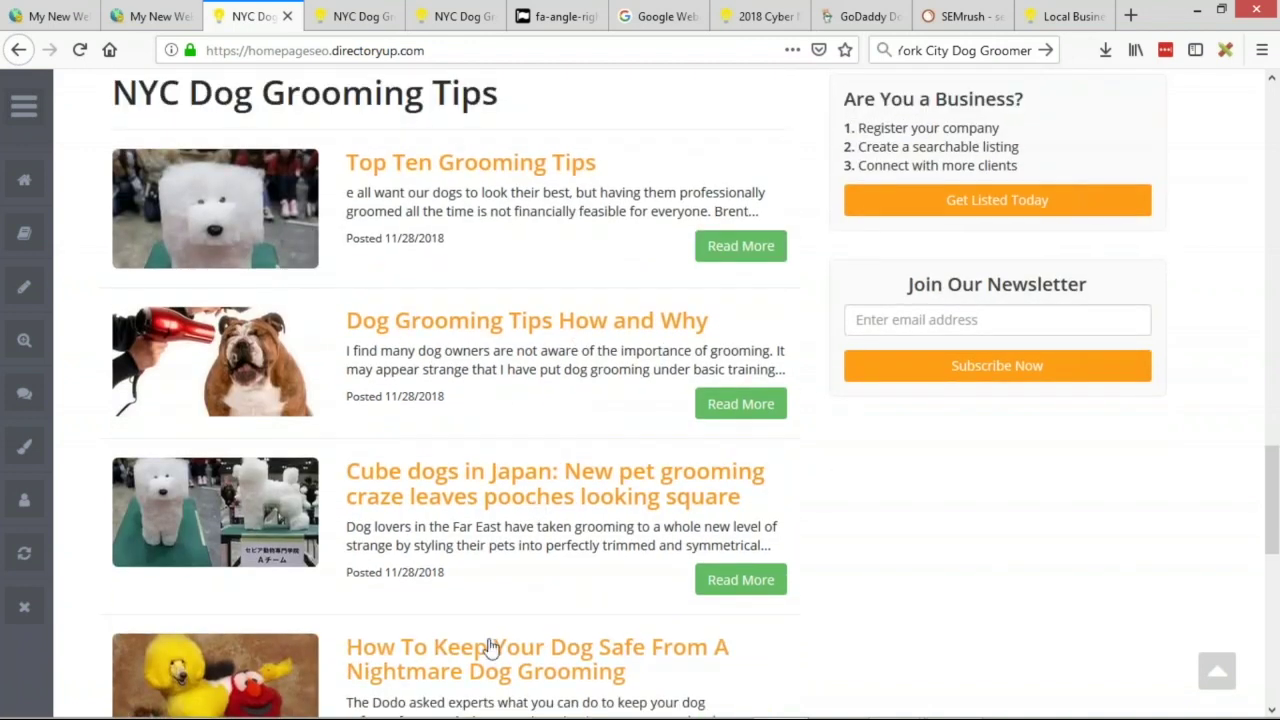
scroll(491, 649, "down", 2)
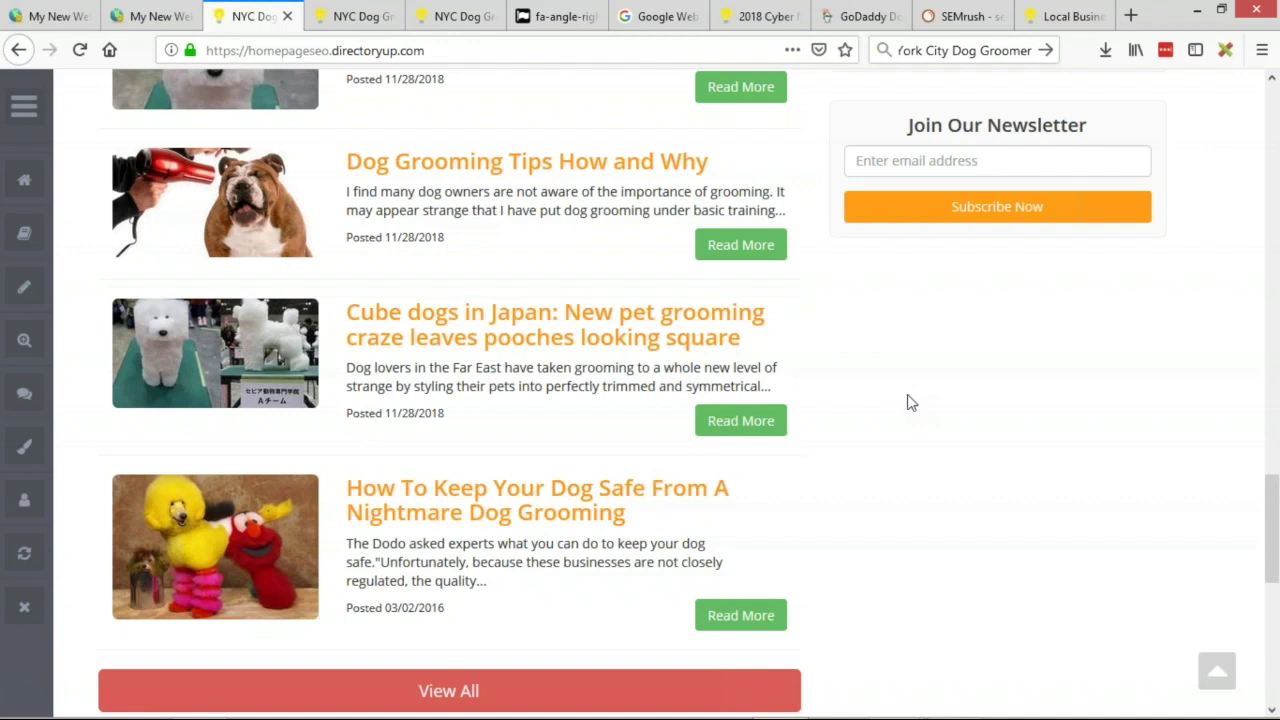
- Examine the join offer boxes and footer texts, and briefly view the Admin Bar options
scroll(910, 402, "down", 6)
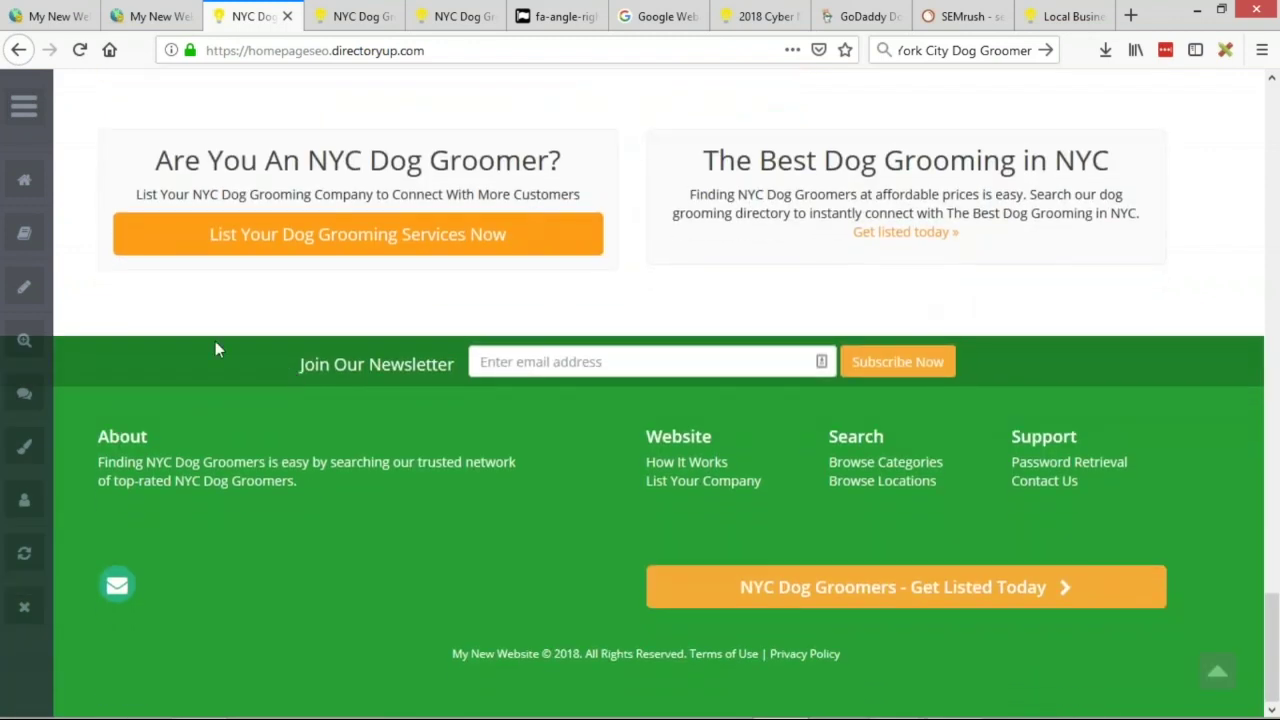
left_click(17, 107)
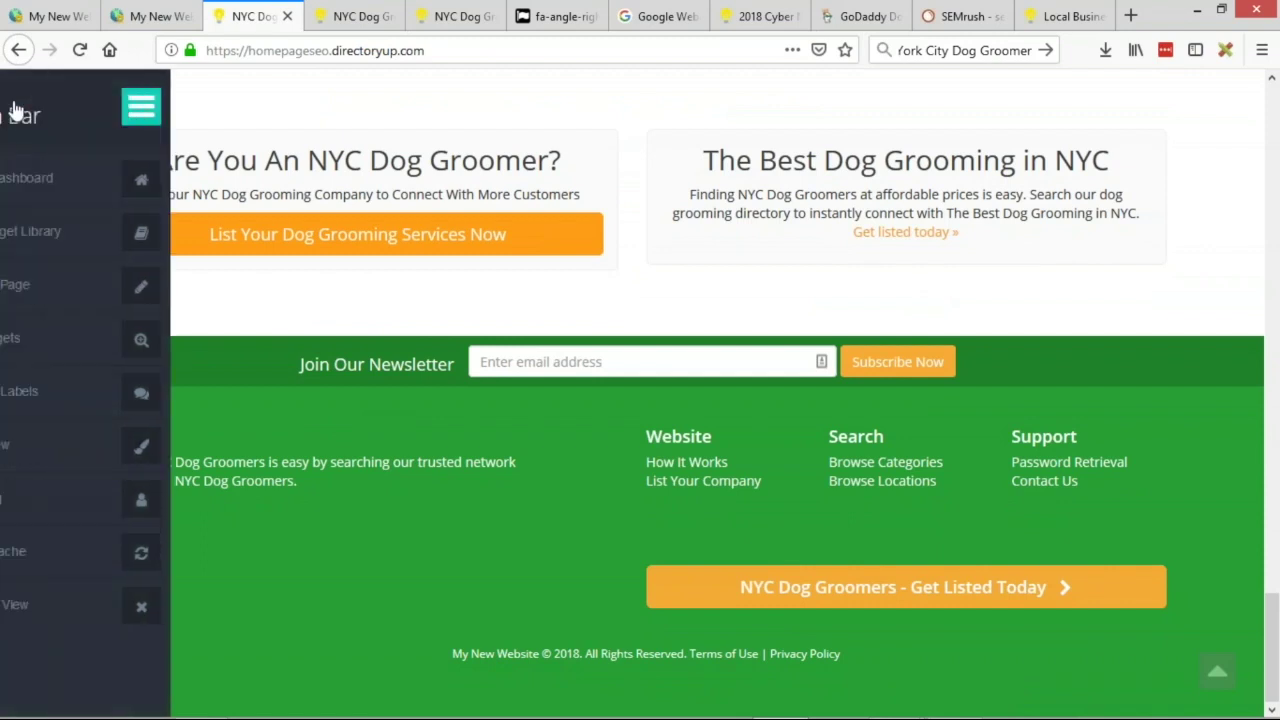
left_click(222, 106)
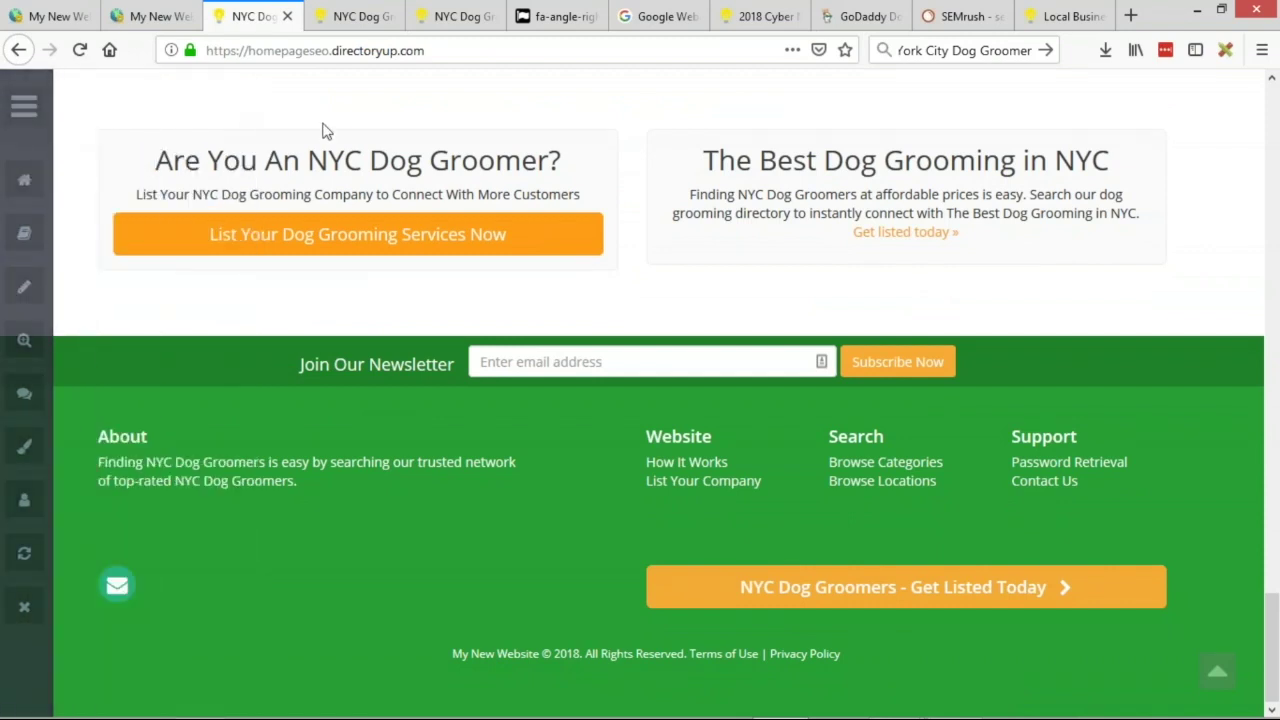
scroll(671, 229, "up", 3)
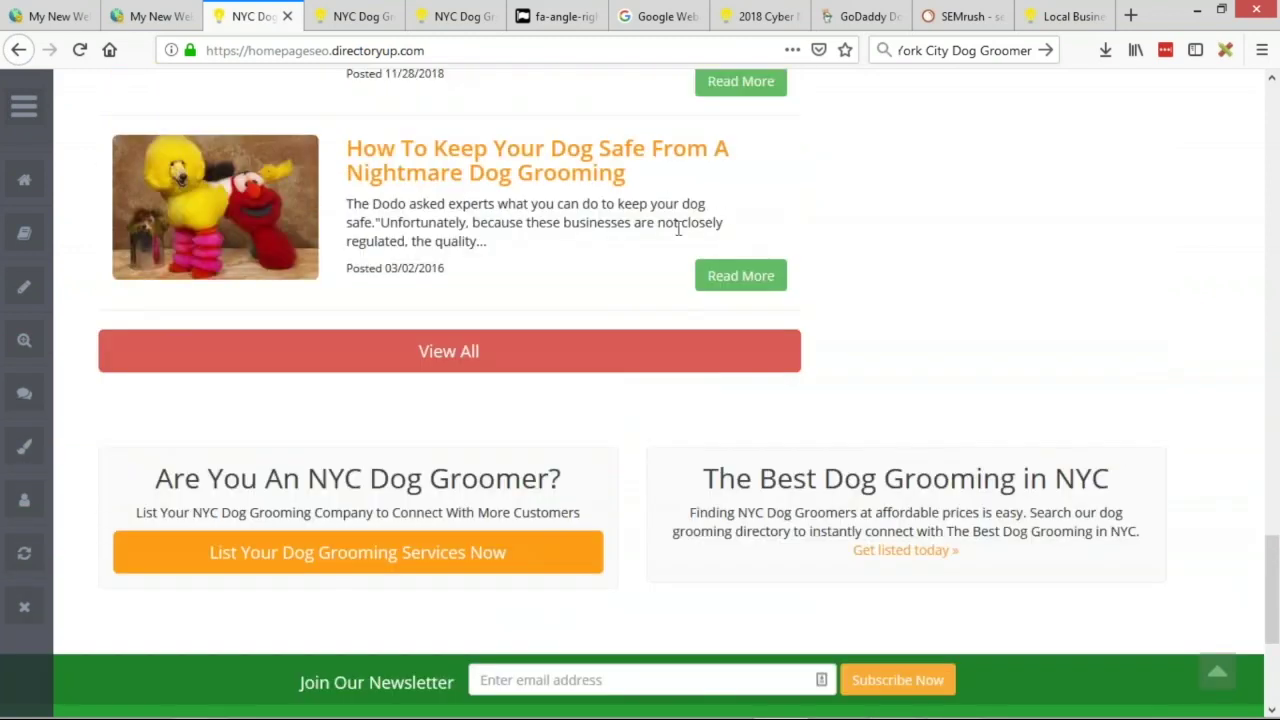
scroll(678, 229, "up", 5)
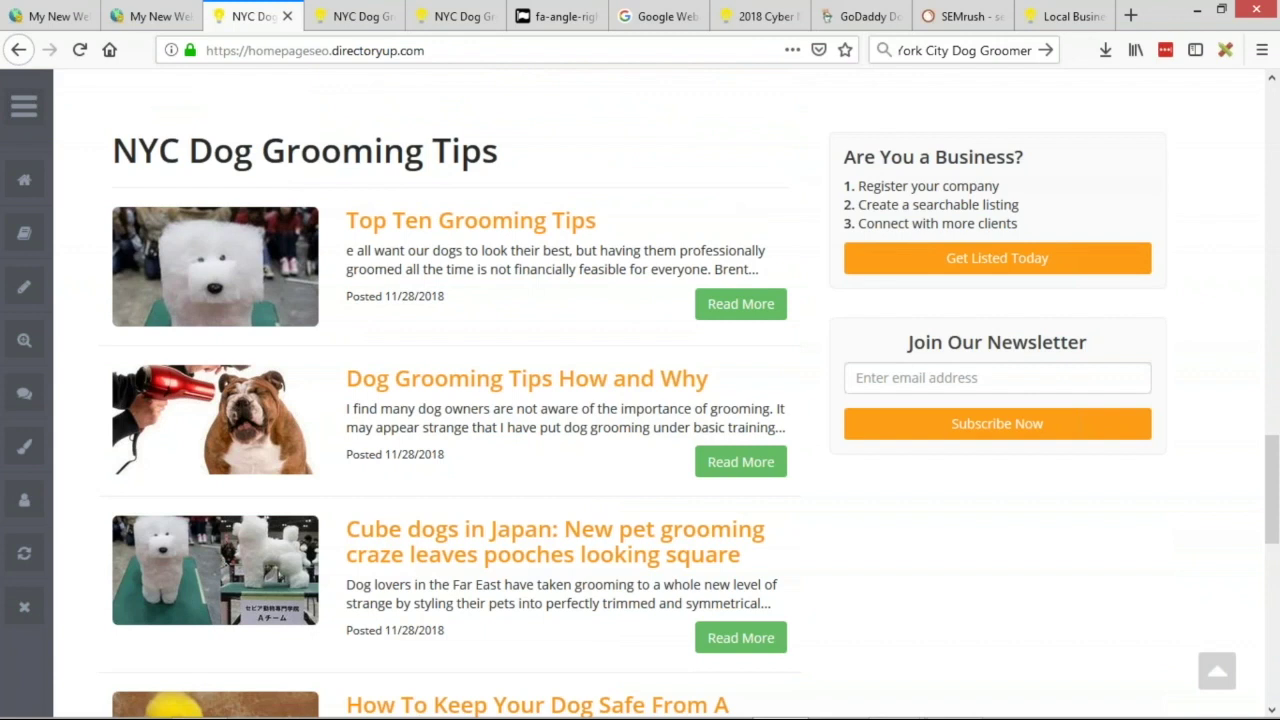
- In the admin's homepage layout settings, set Section 6 of the section order to Custom Homepage Content and save the changes
left_click(55, 16)
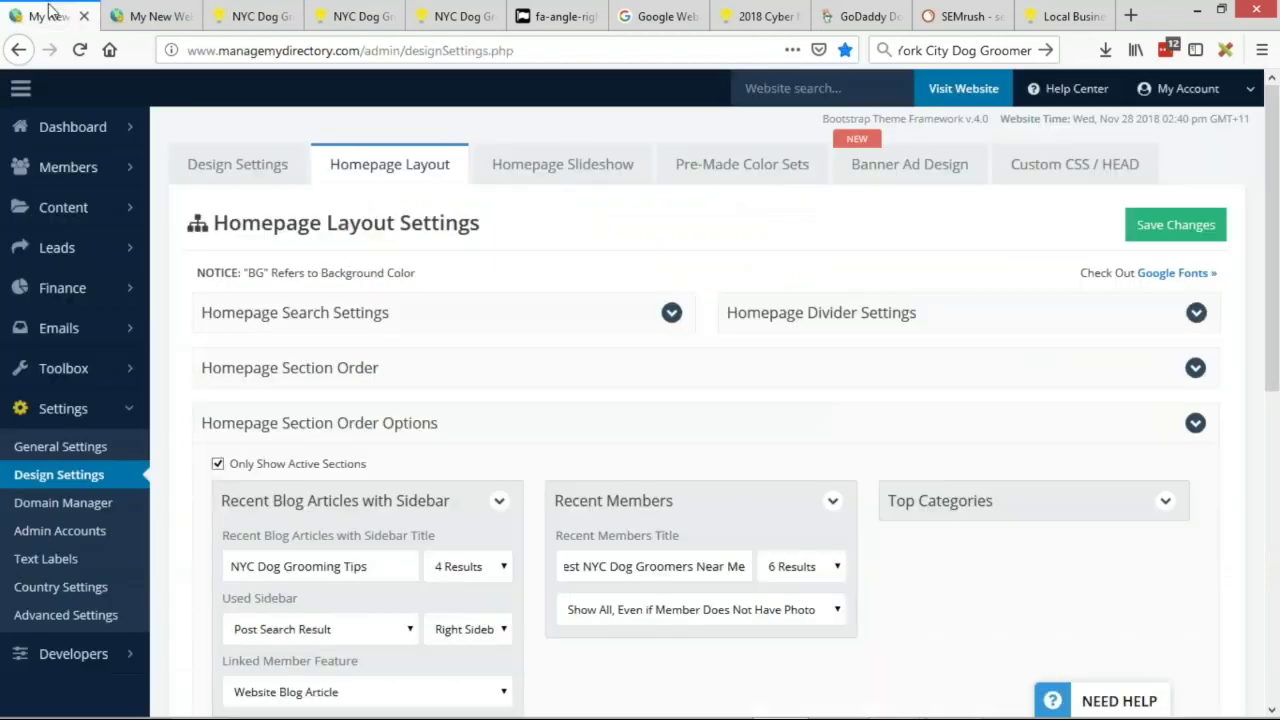
left_click(205, 422)
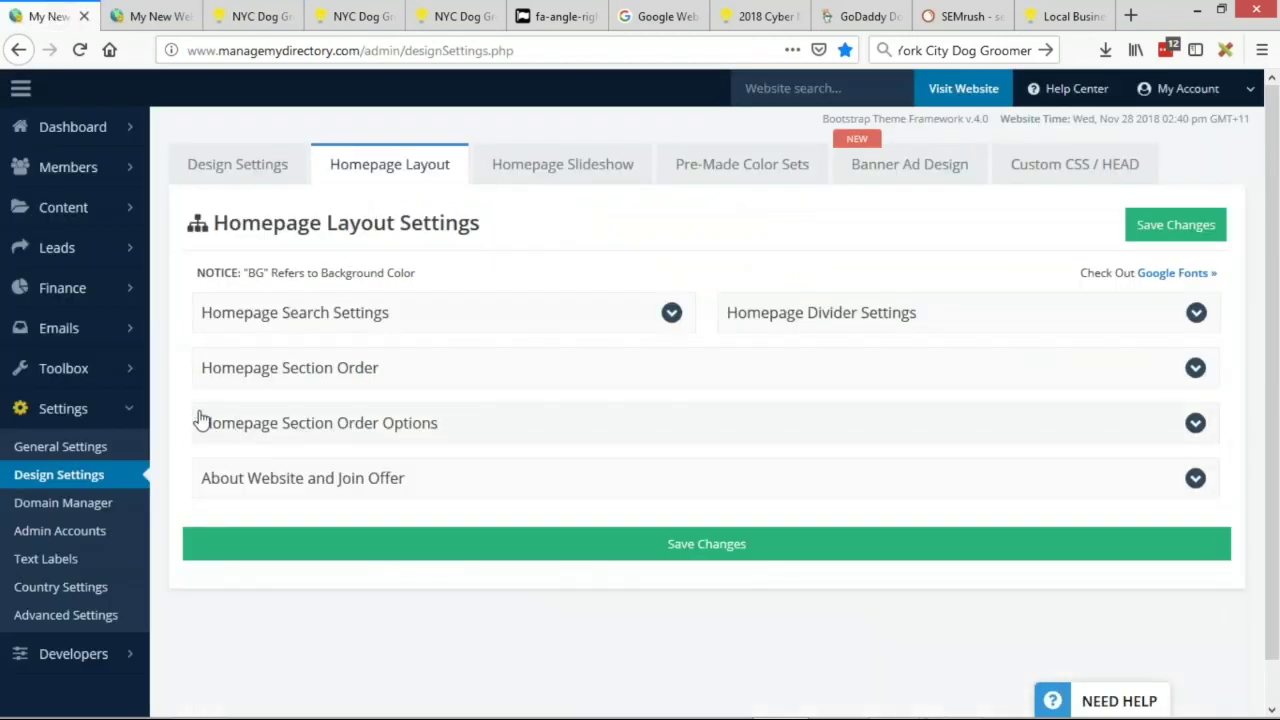
left_click(340, 368)
scroll(543, 297, "down", 3)
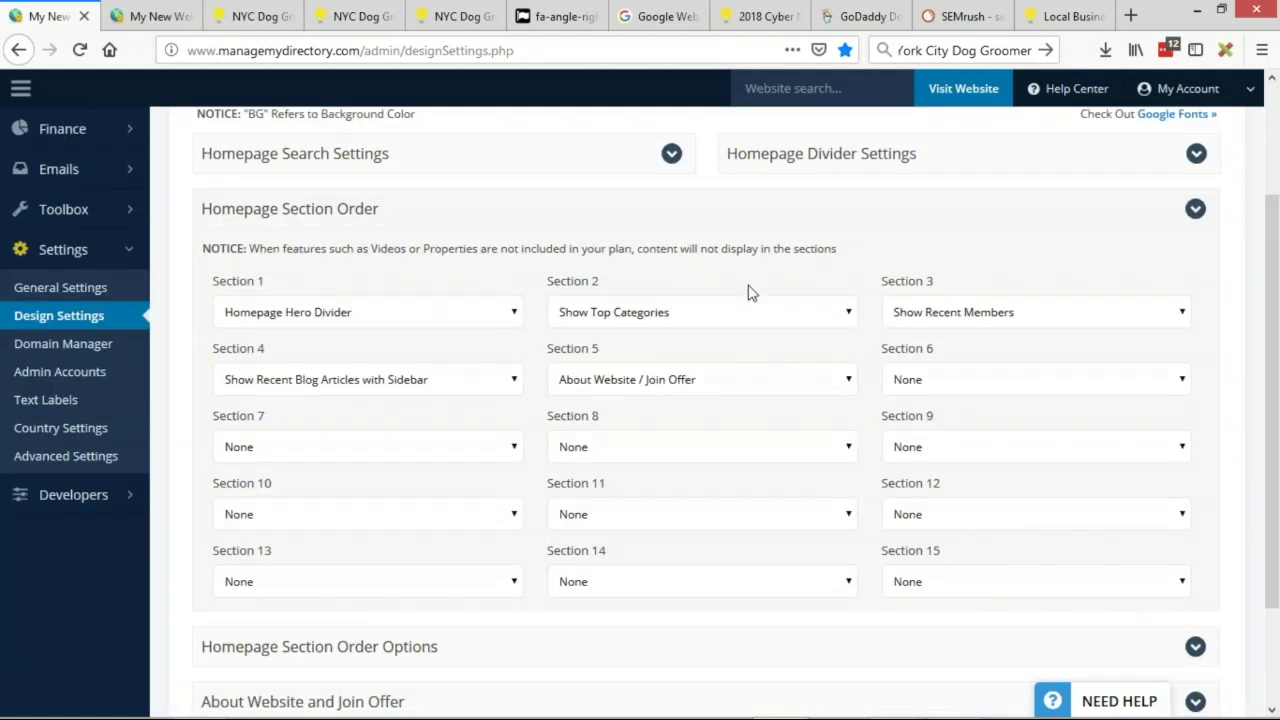
left_click_drag(882, 350, 966, 366)
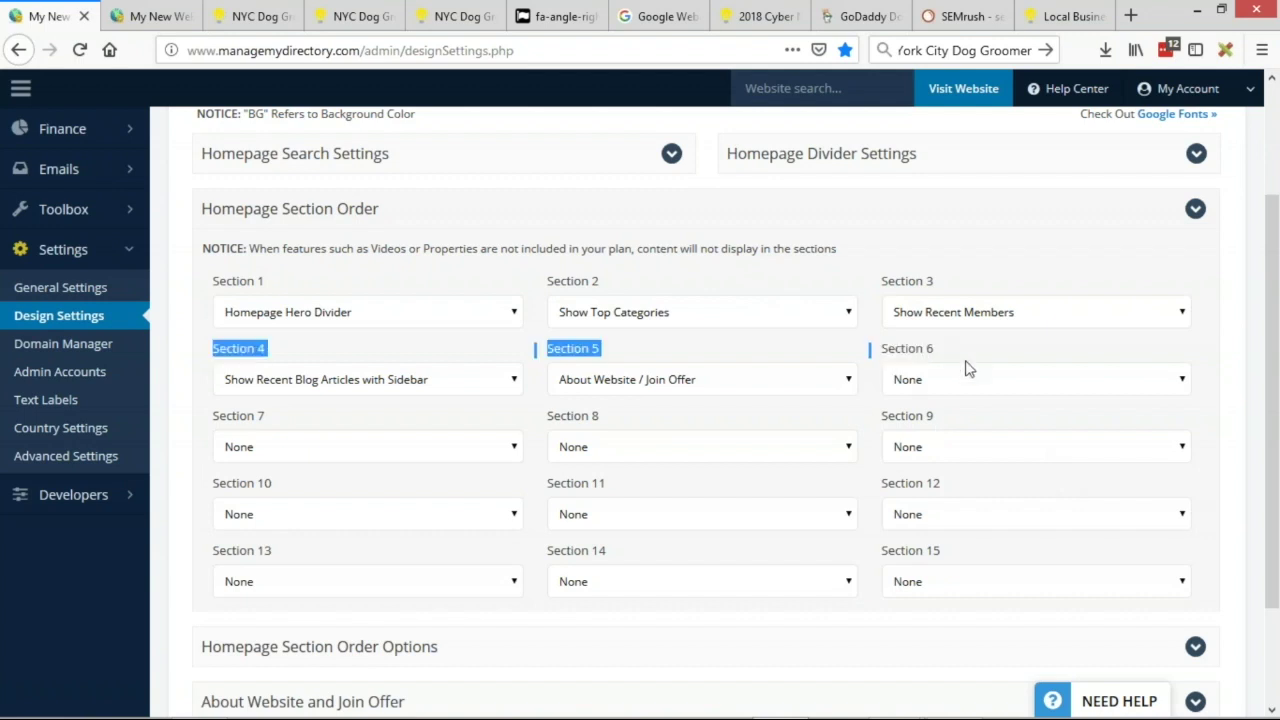
left_click(968, 381)
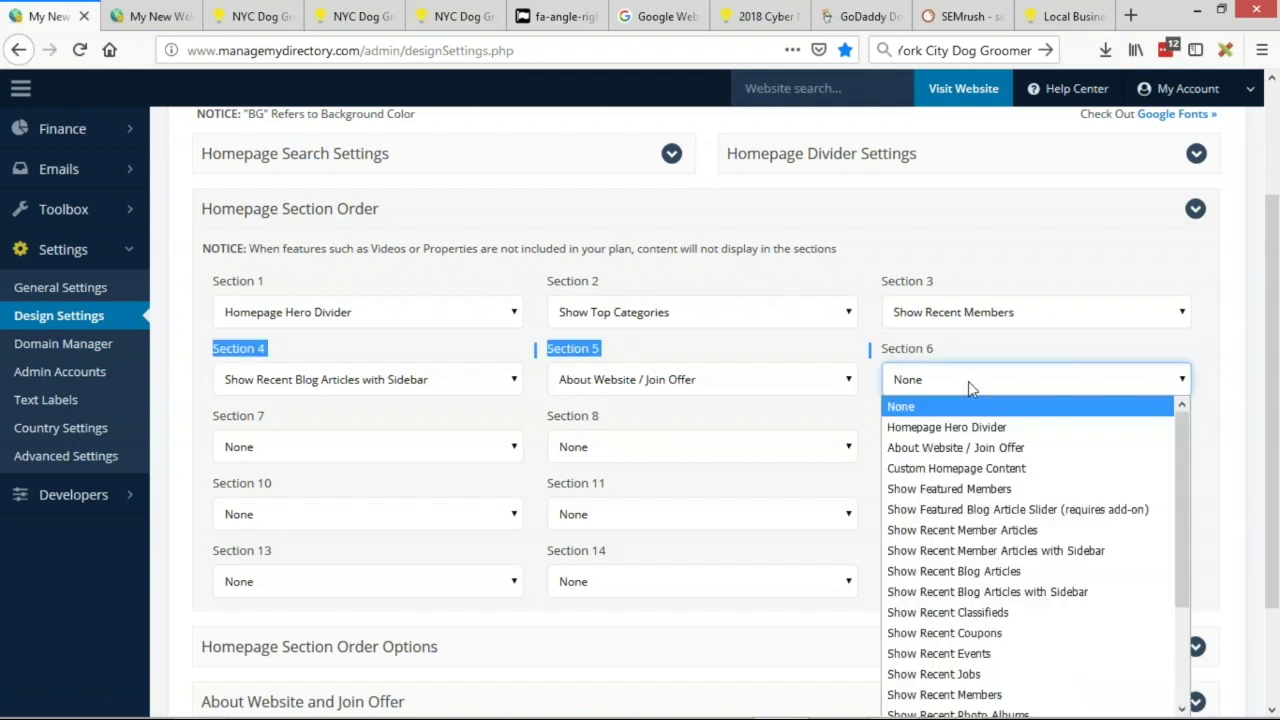
left_click(1016, 481)
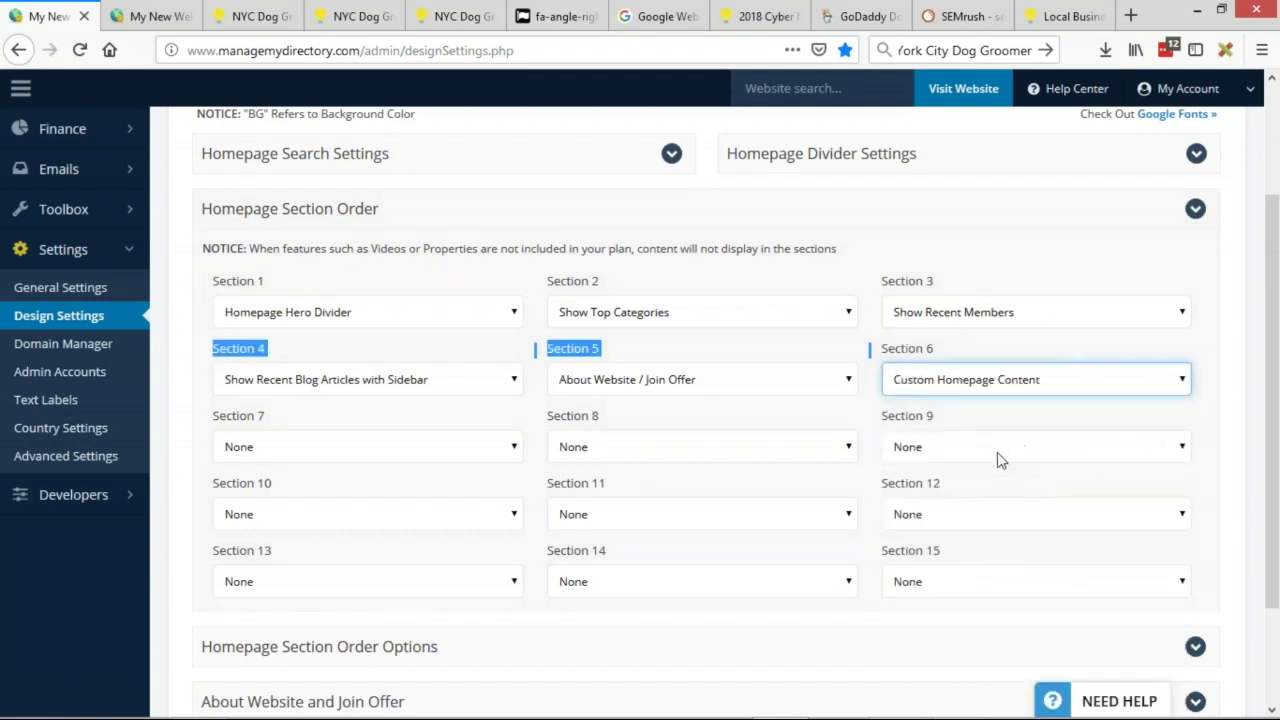
left_click(945, 352)
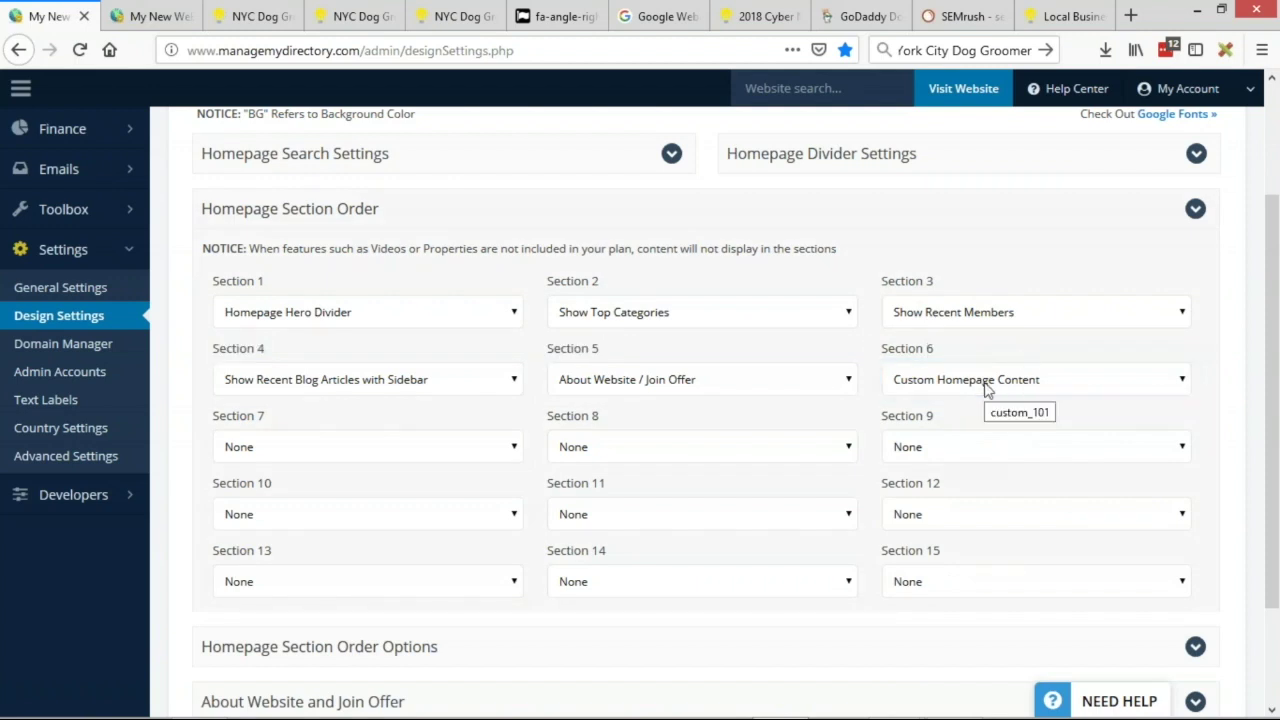
scroll(985, 390, "up", 1)
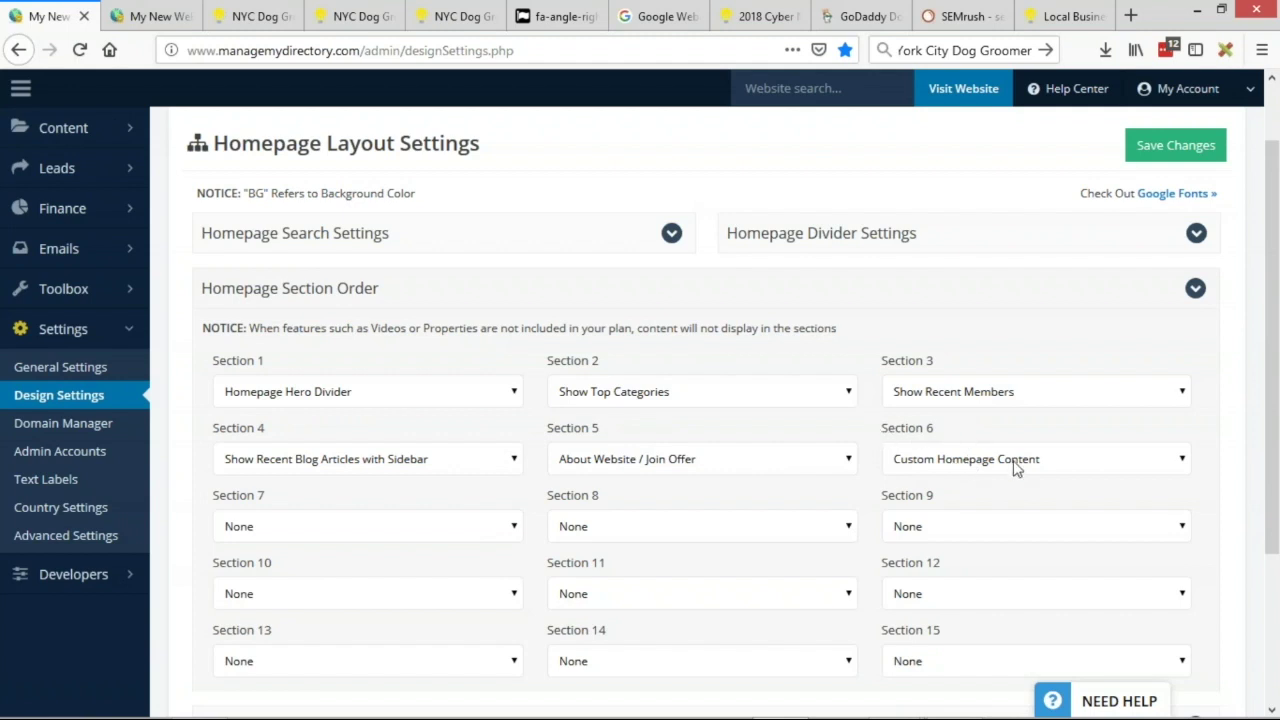
left_click(1186, 152)
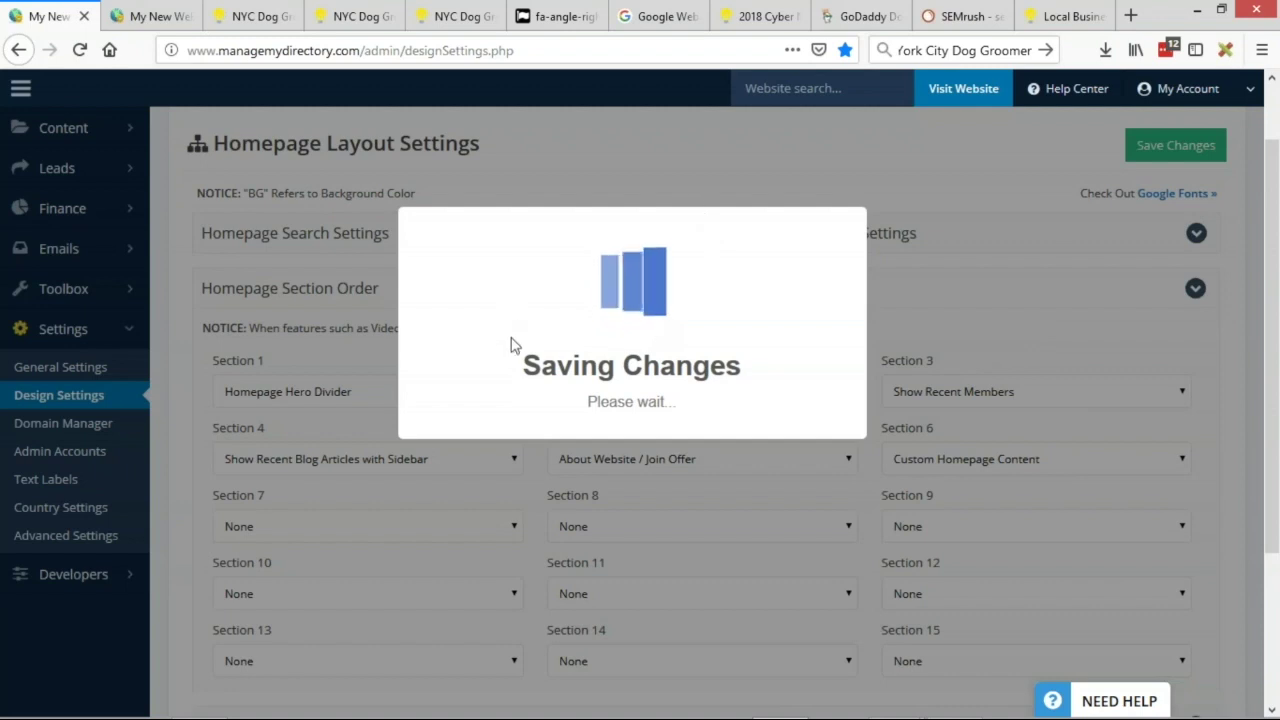
- Reuse the Cyber Monday deals page's browser tab to search Google for "about dog grooming"
left_click(658, 18)
key("ctrl+Tab")
left_click(616, 50)
key("ctrl+a")
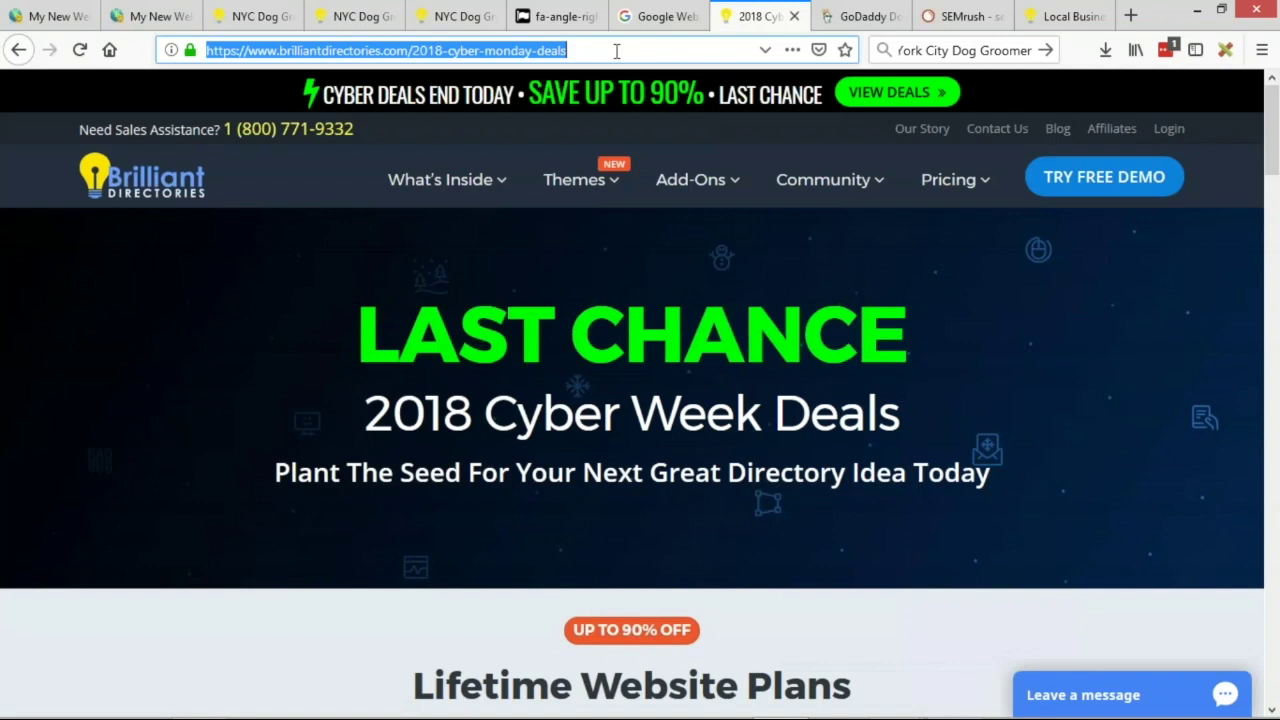
type("about")
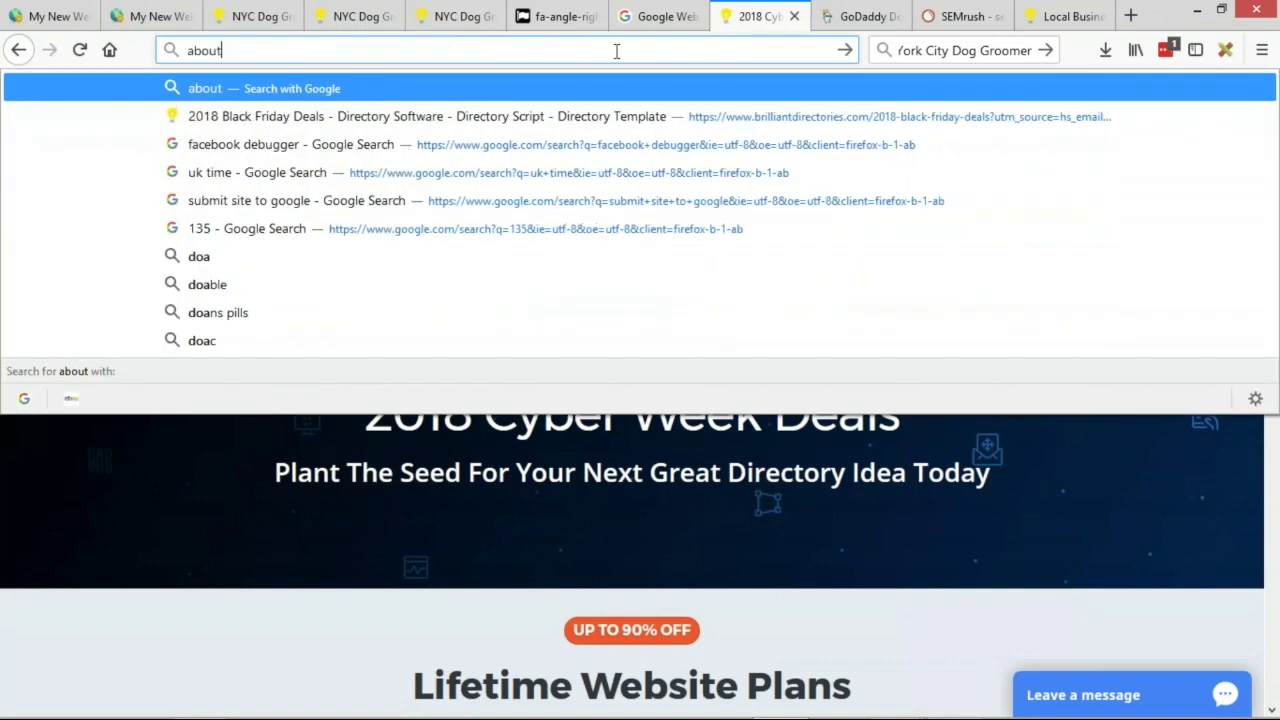
type(" dog grooming")
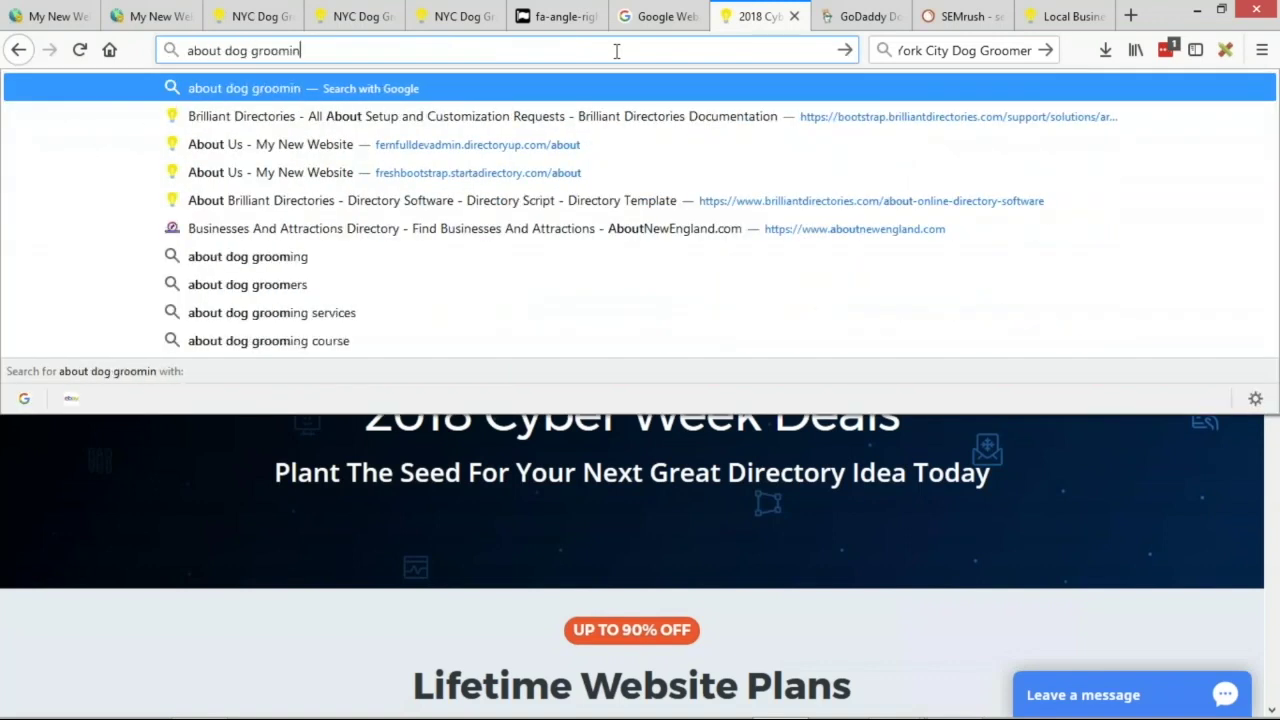
key("Return")
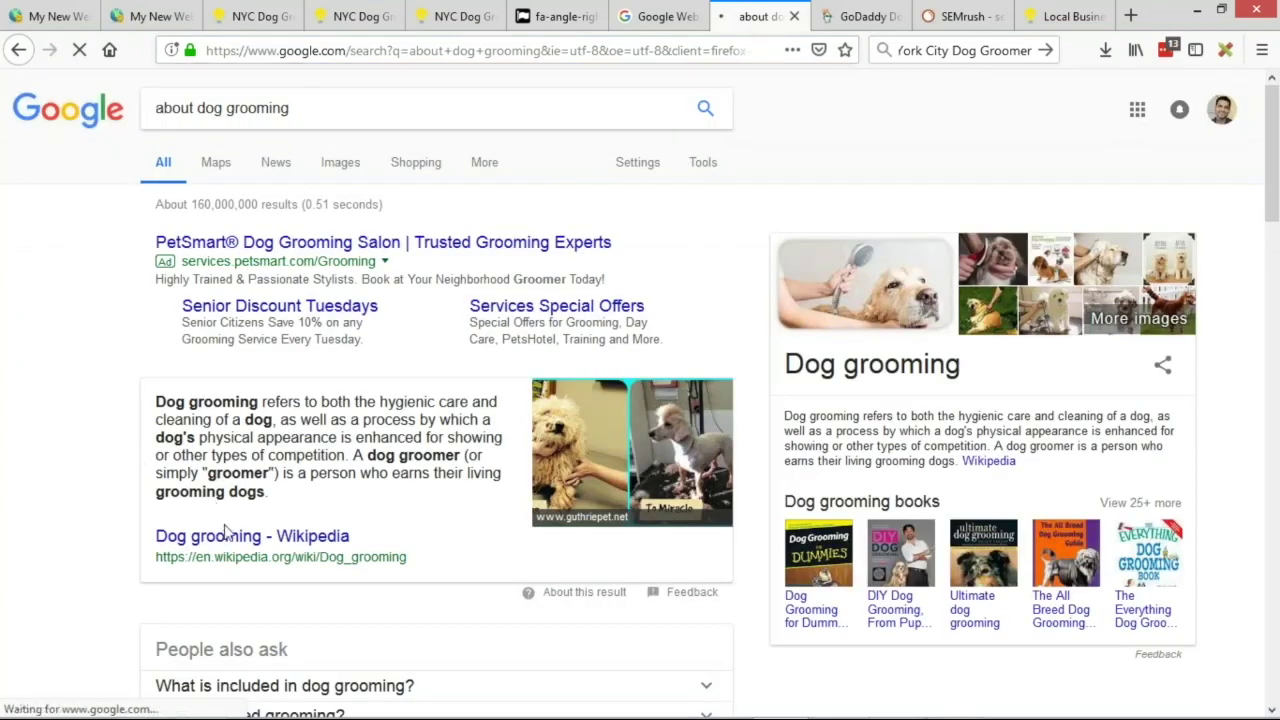
- Open the Wikipedia article on Dog grooming and copy its Tools and supplies text from "Curry or curry brush" to "commonly missed area"
left_click(252, 536)
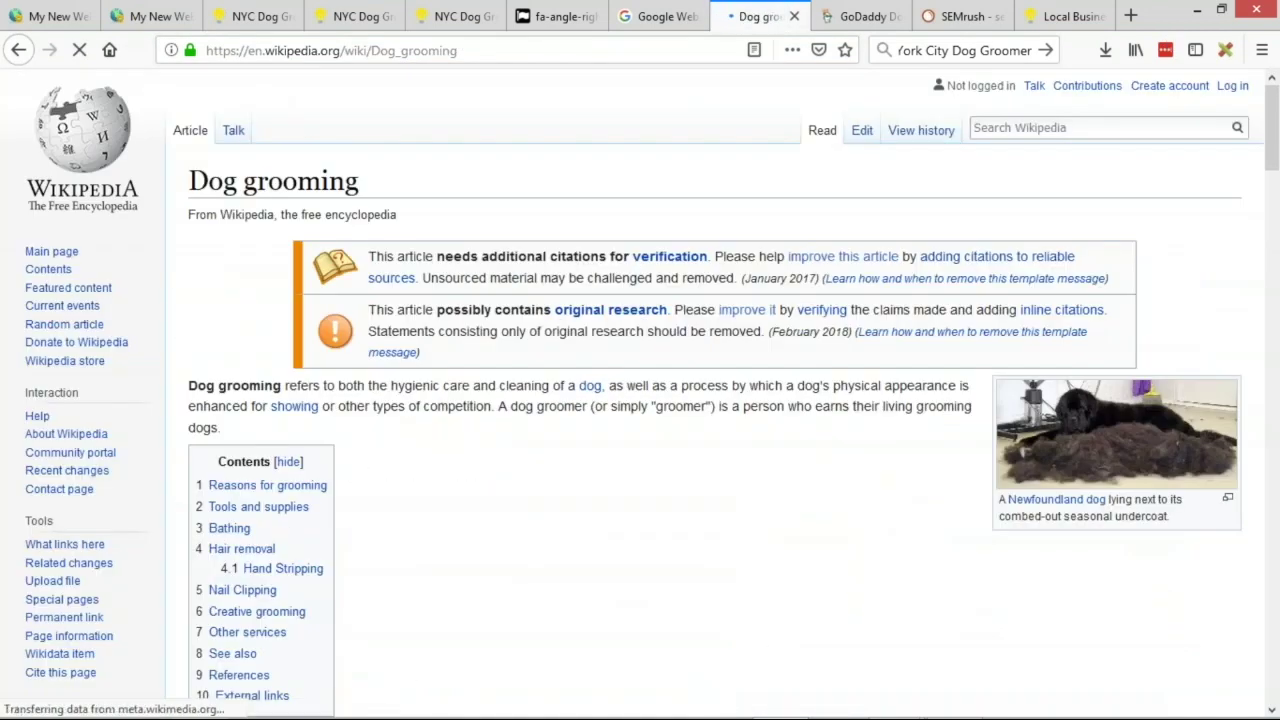
scroll(560, 400, "down", 15)
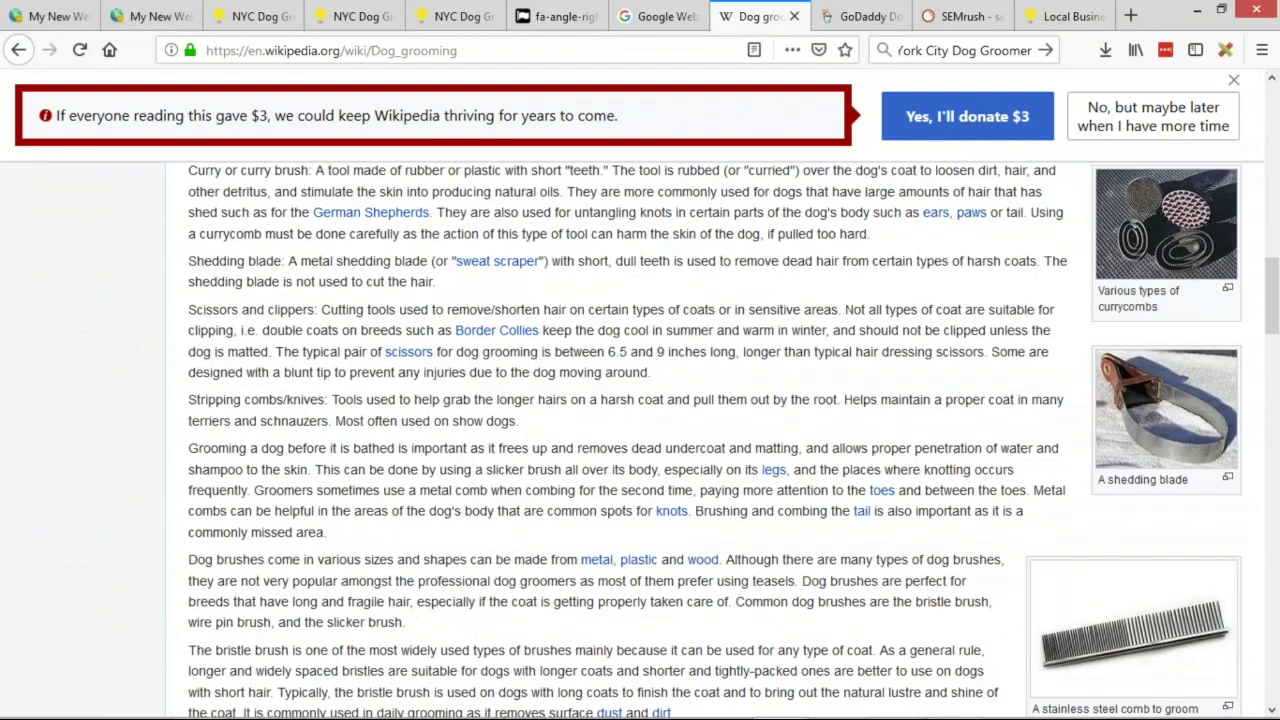
scroll(630, 440, "up", 3)
mouse_move(188, 334)
left_mouse_down()
mouse_move(429, 363)
mouse_move(443, 343)
mouse_move(420, 522)
left_mouse_up()
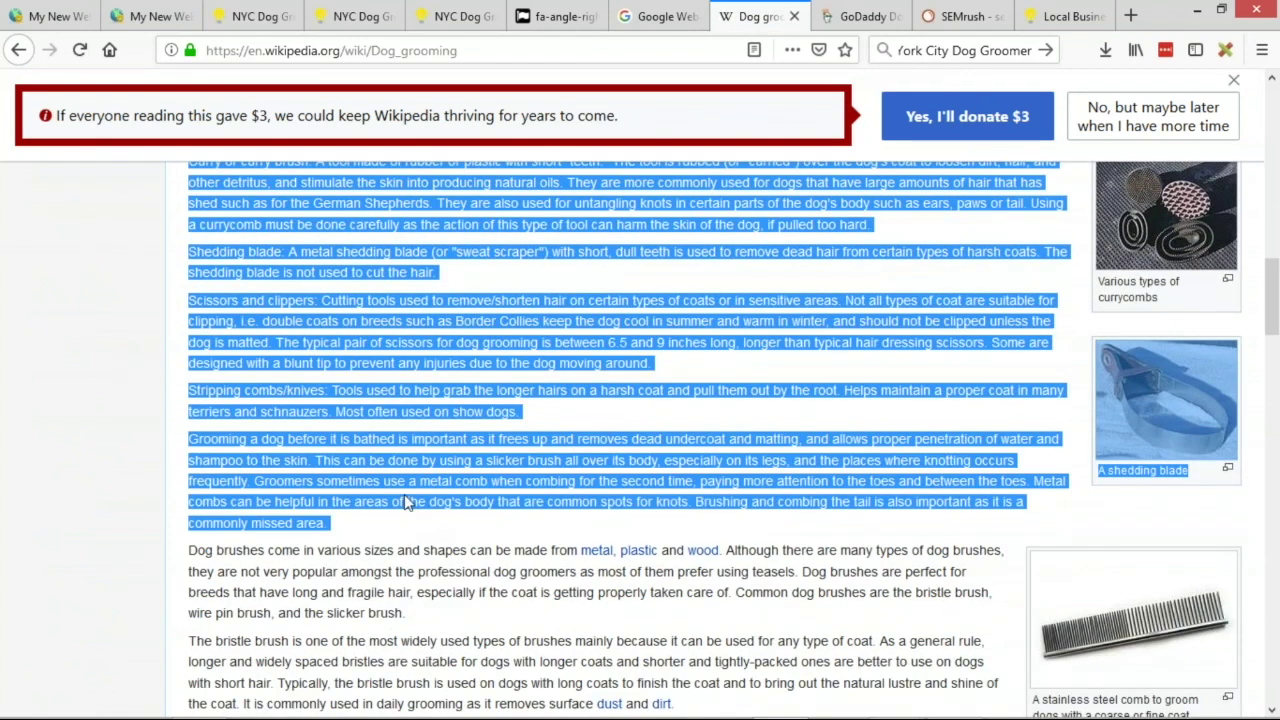
scroll(425, 499, "up", 5)
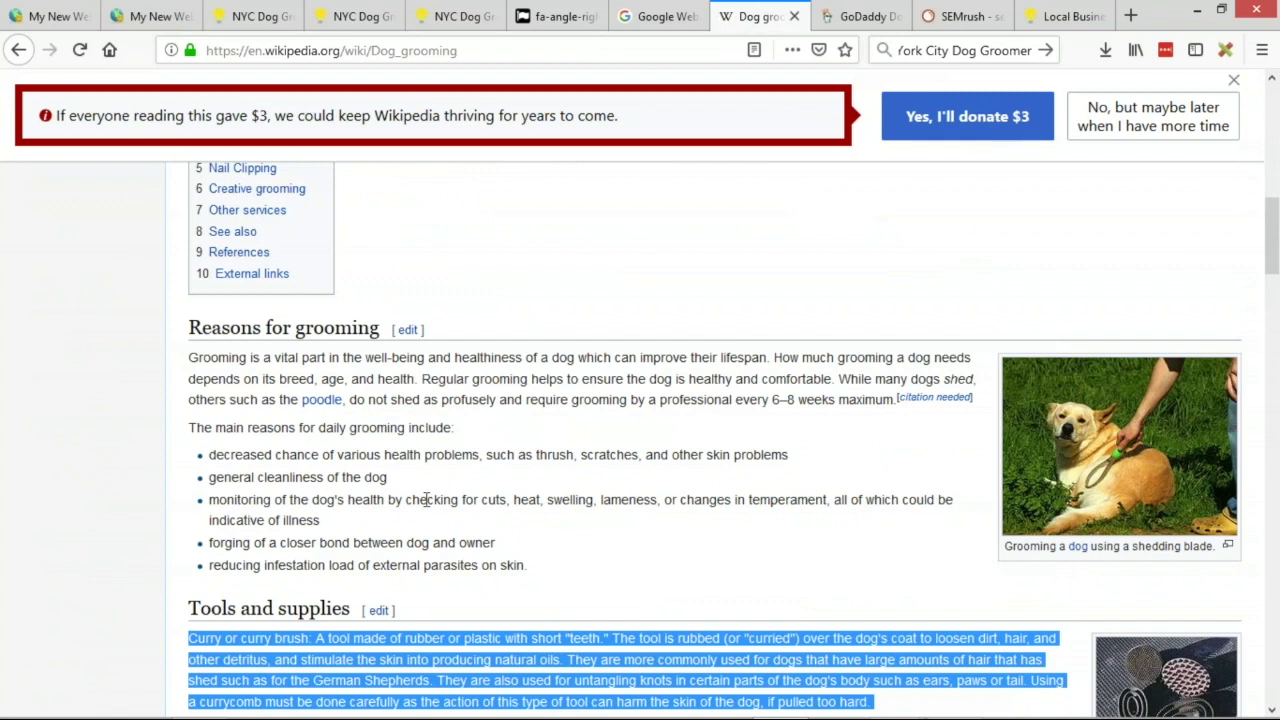
- Return to the live directory homepage and view its Admin Bar options
left_click(256, 18)
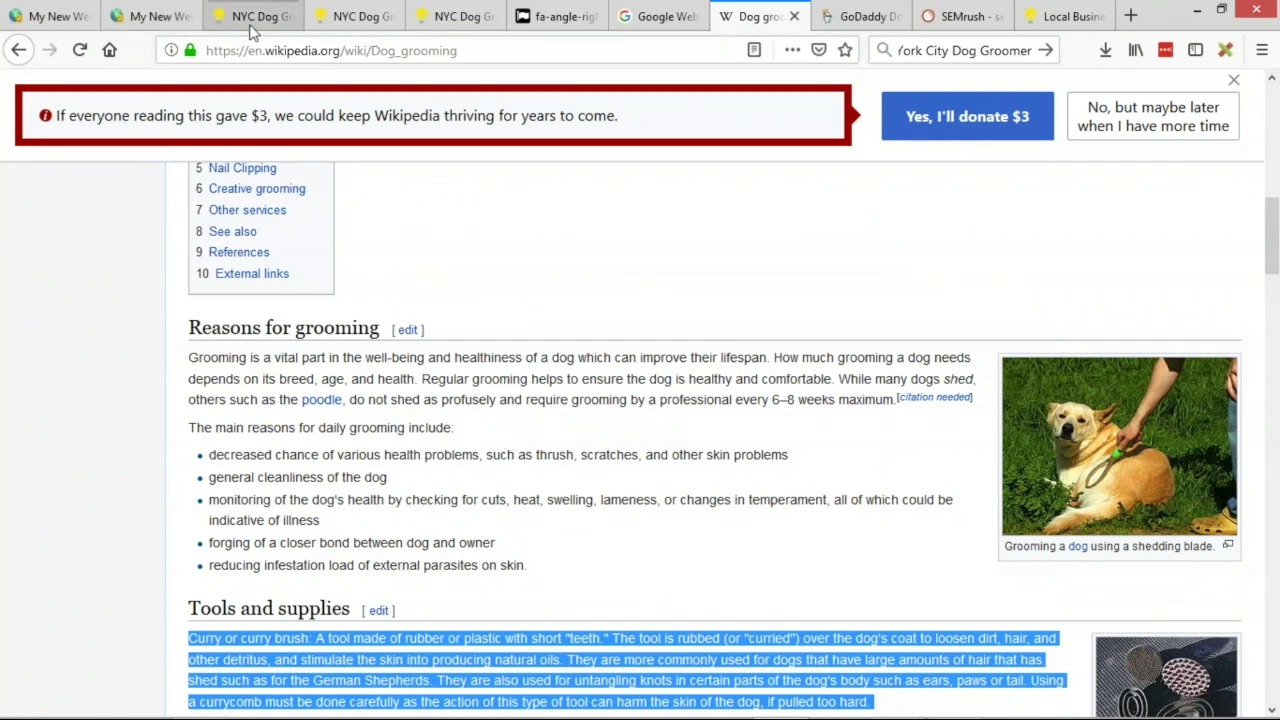
left_click(44, 20)
left_click(158, 17)
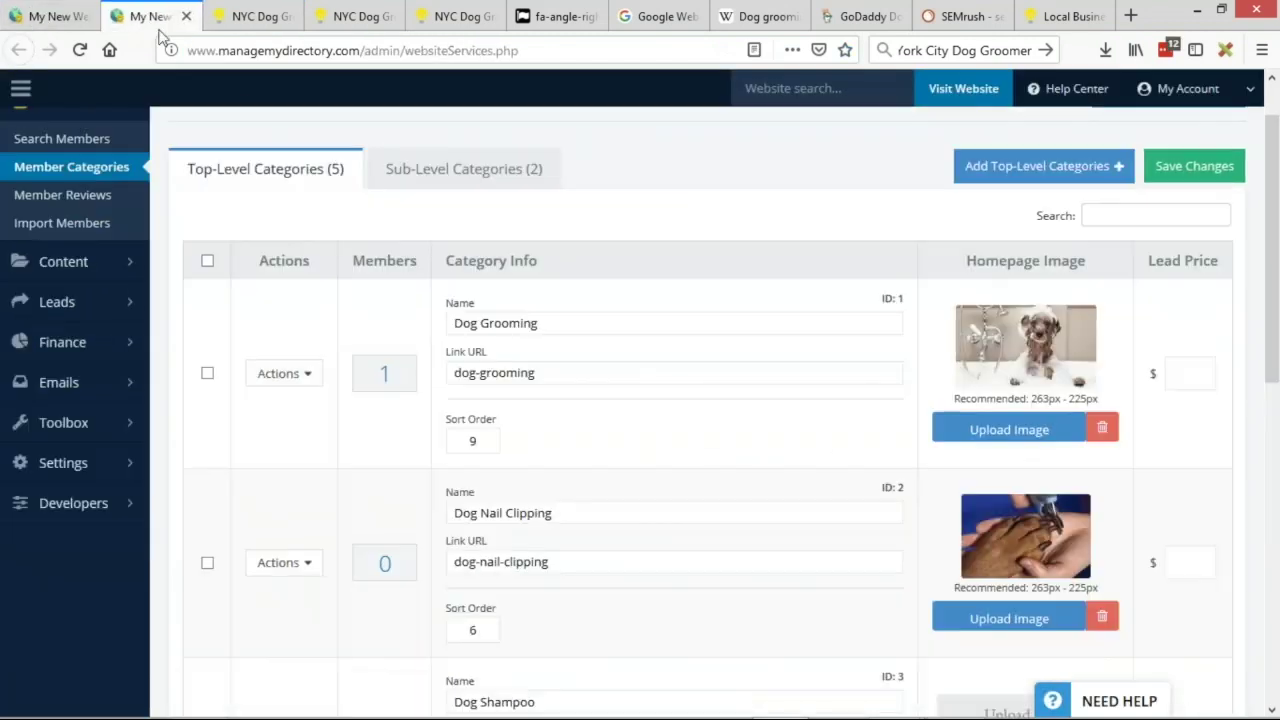
left_click(250, 17)
scroll(375, 272, "up", 15)
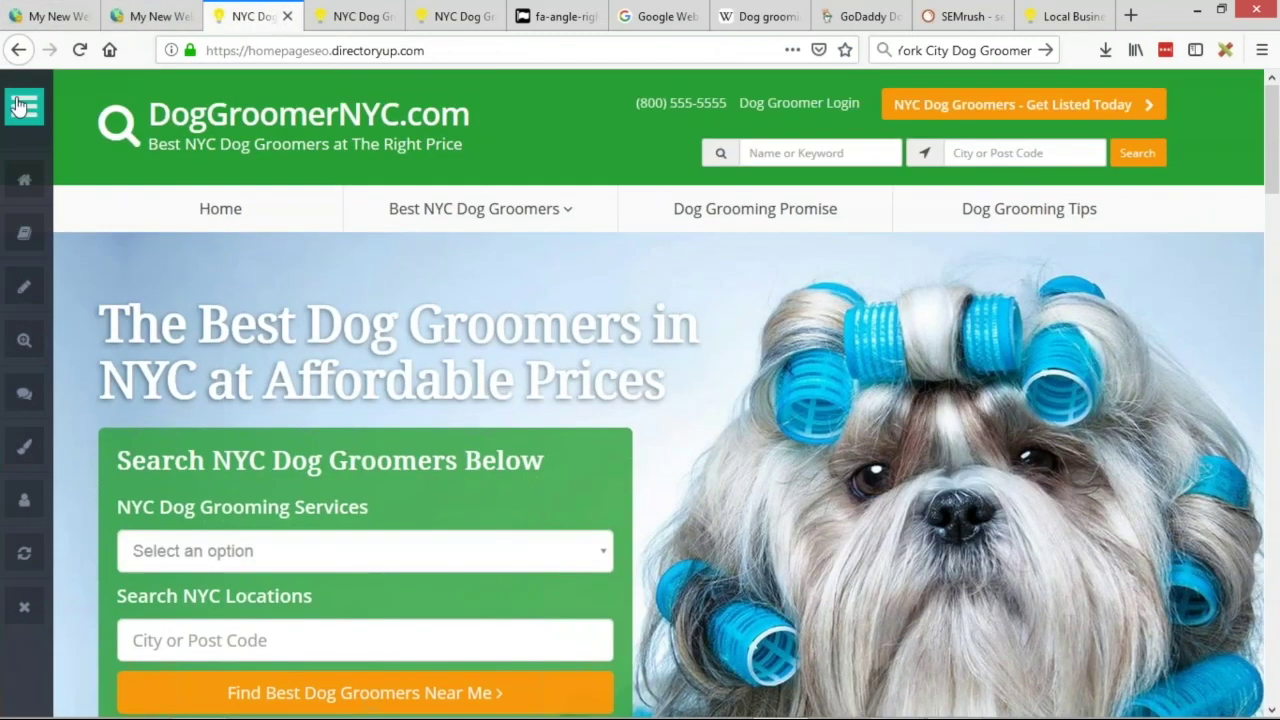
left_click(18, 106)
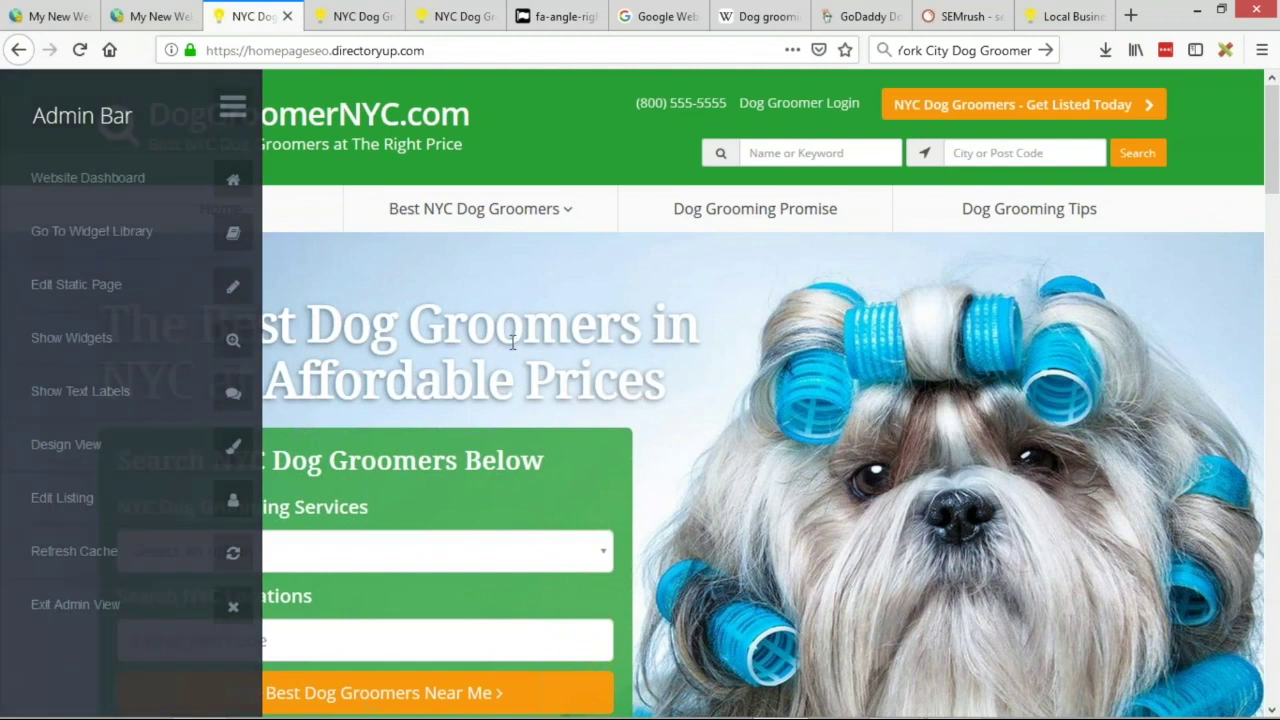
- In the admin's web pages, edit the Homepage, paste the copied dog grooming text into its content, and save the page
left_click(158, 17)
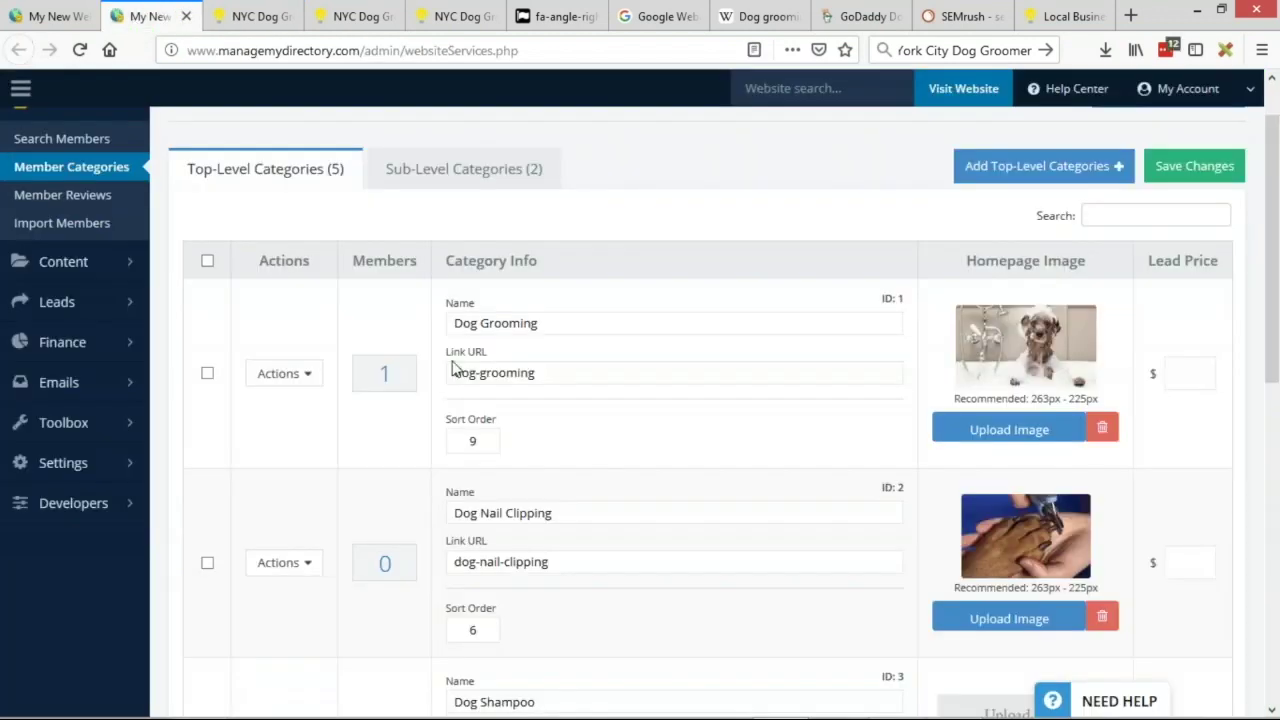
scroll(475, 395, "up", 1)
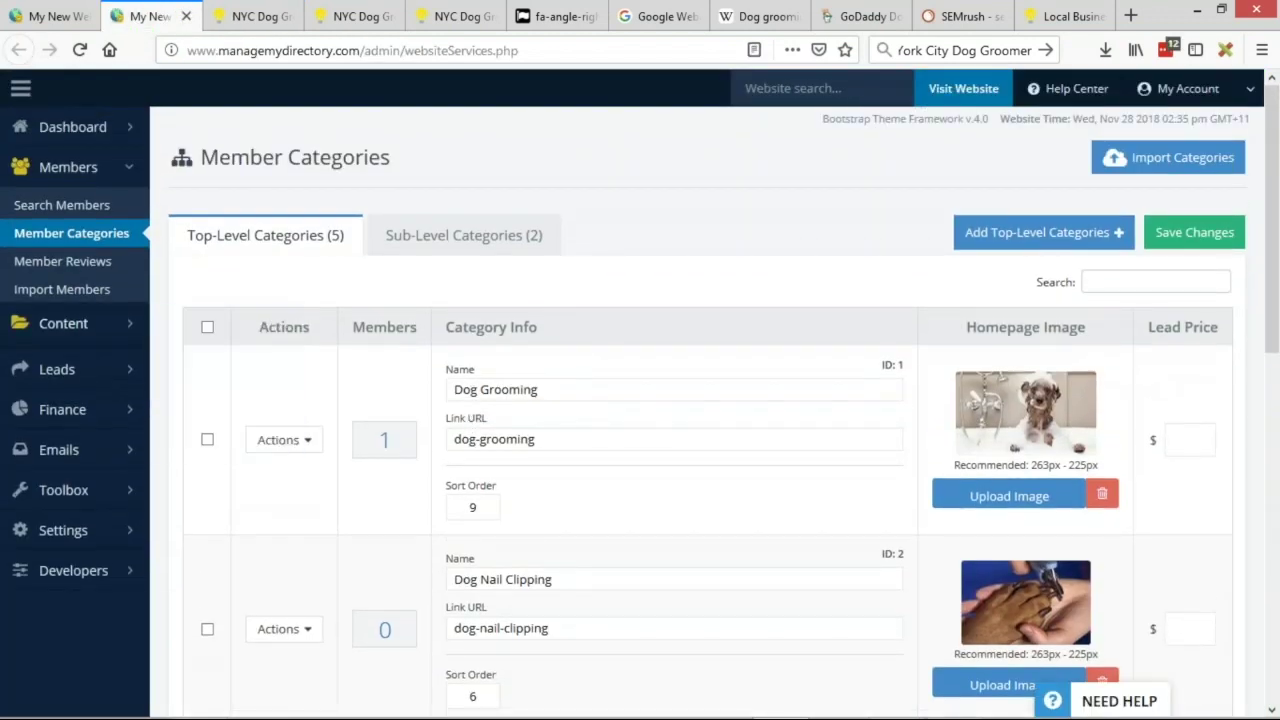
left_click(60, 328)
left_click(57, 250)
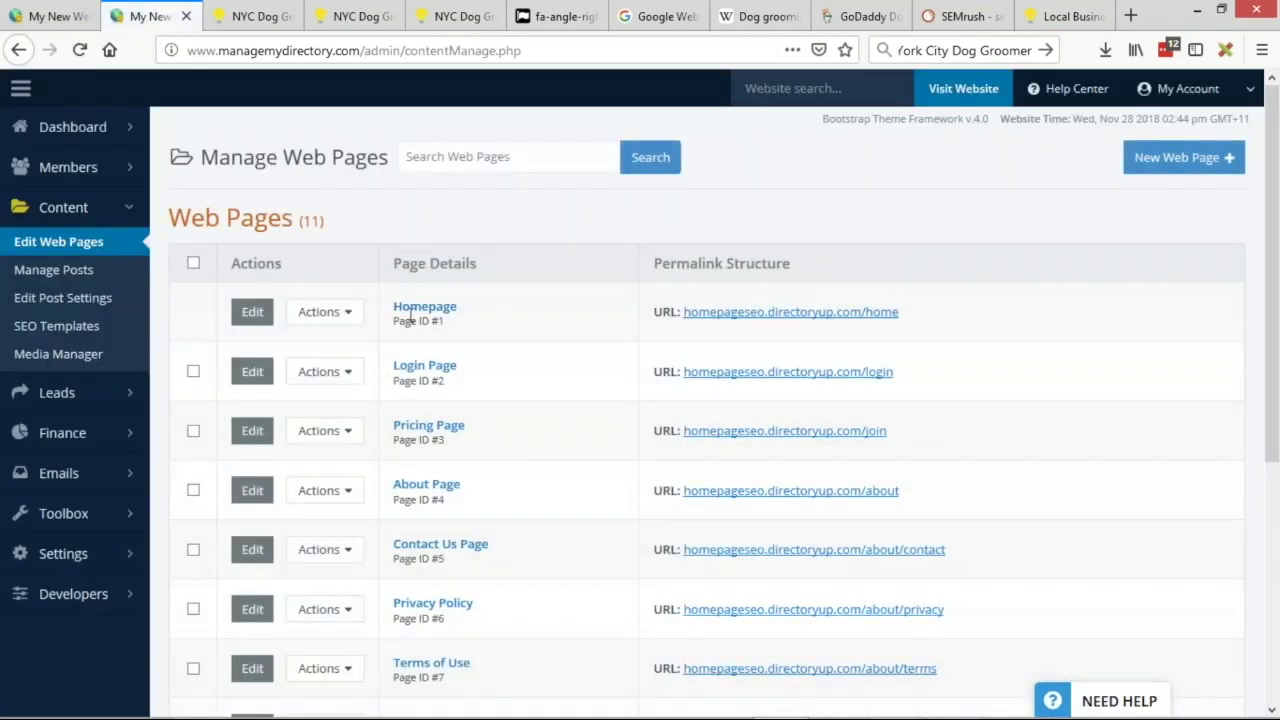
left_click(253, 314)
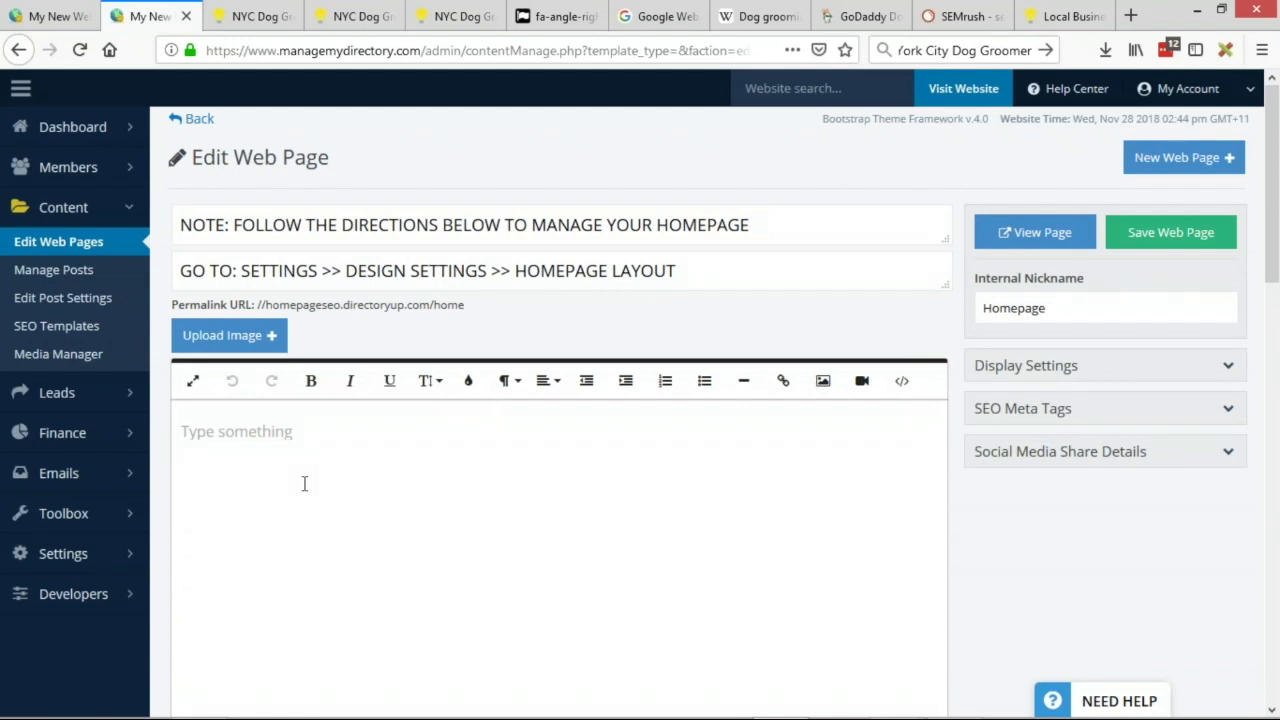
key("ctrl+v")
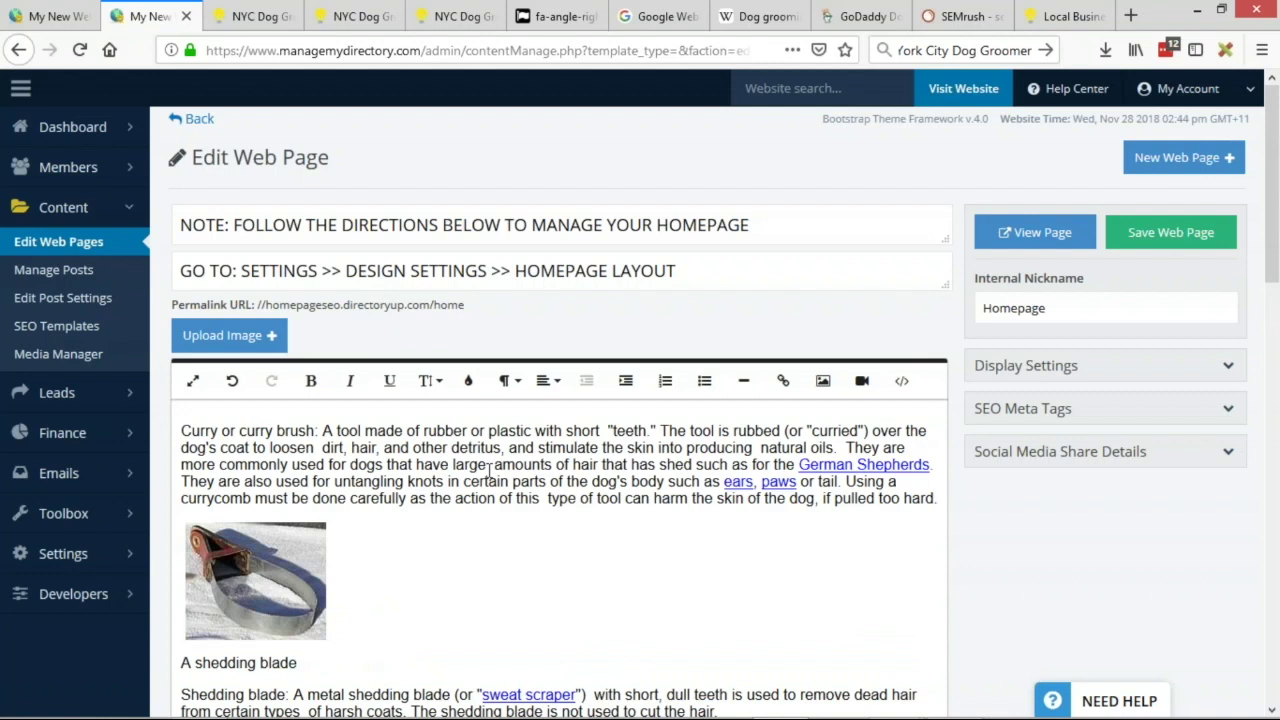
left_click(1167, 236)
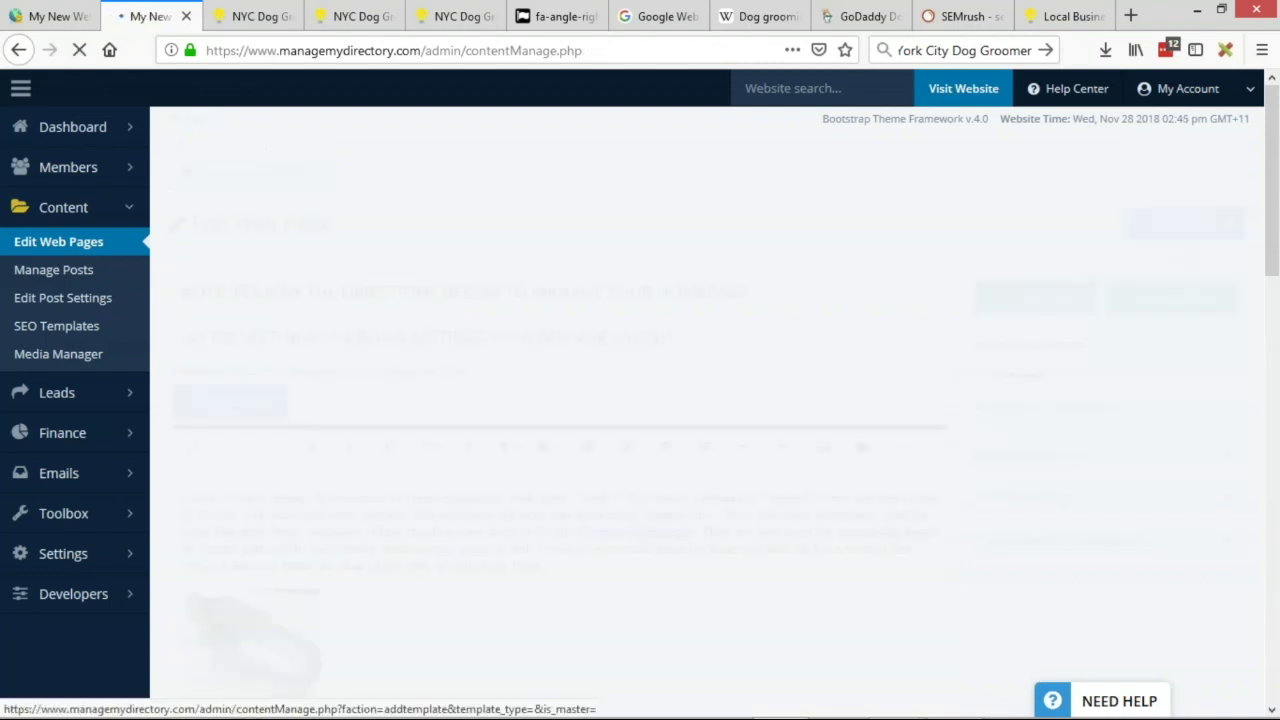
- Save the homepage layout settings again with Section 6 as Custom Homepage Content, and reload the live homepage
left_click(85, 10)
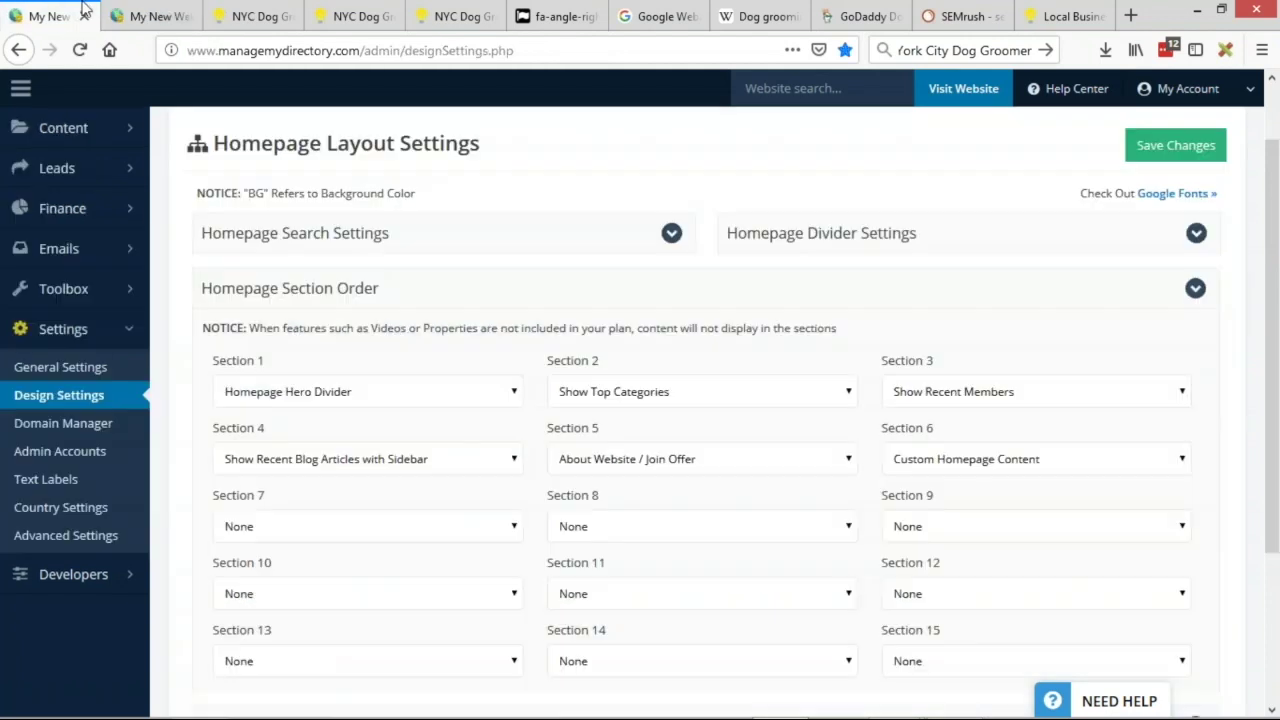
scroll(894, 398, "down", 1)
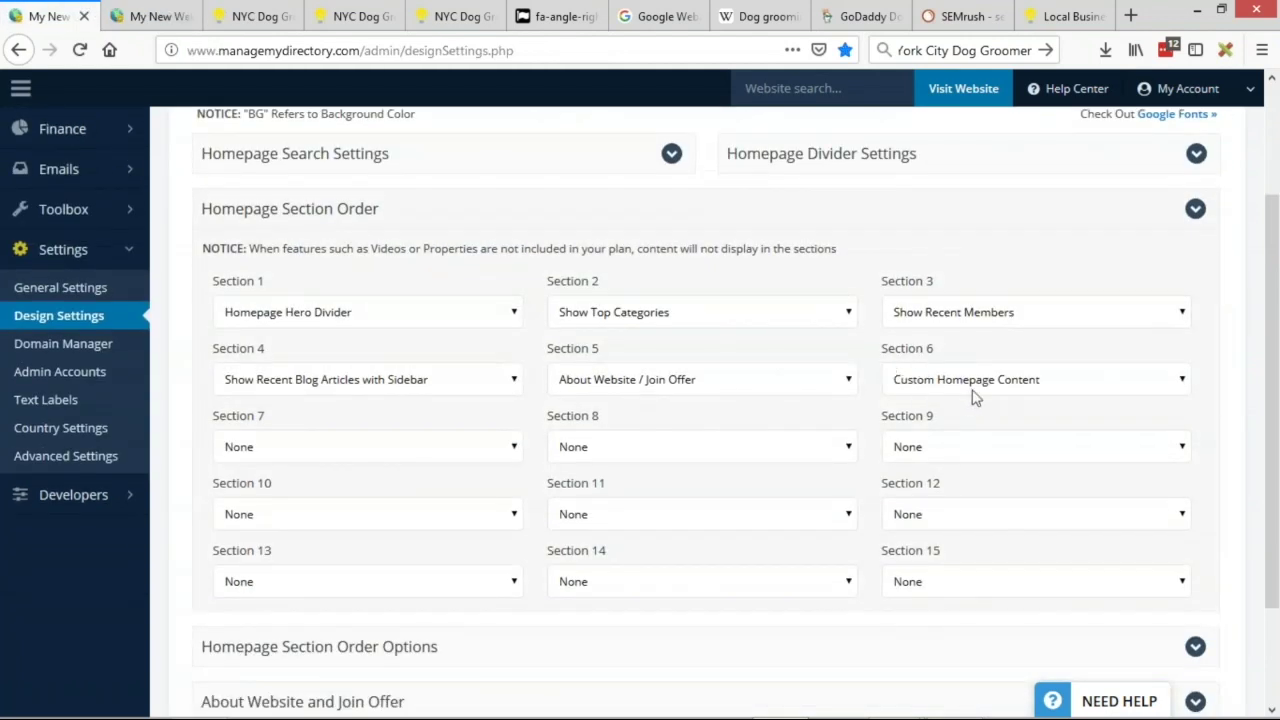
scroll(1013, 291, "up", 2)
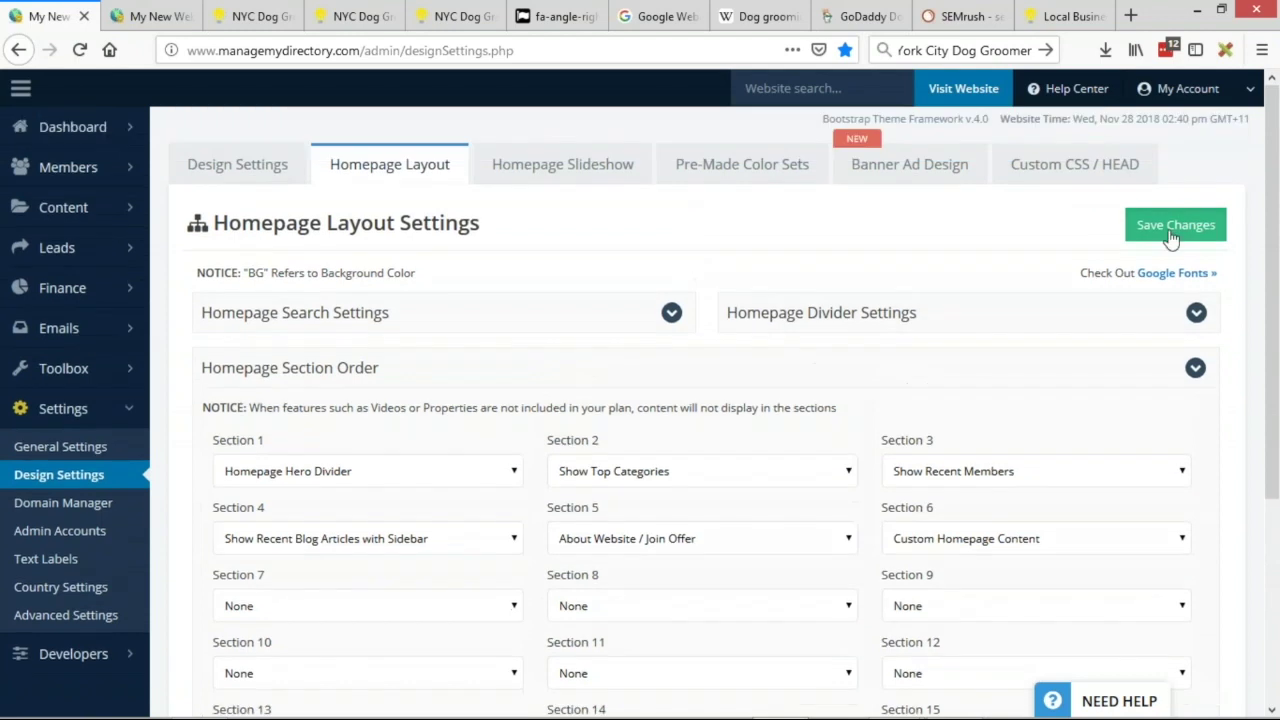
left_click(1172, 232)
left_click(245, 16)
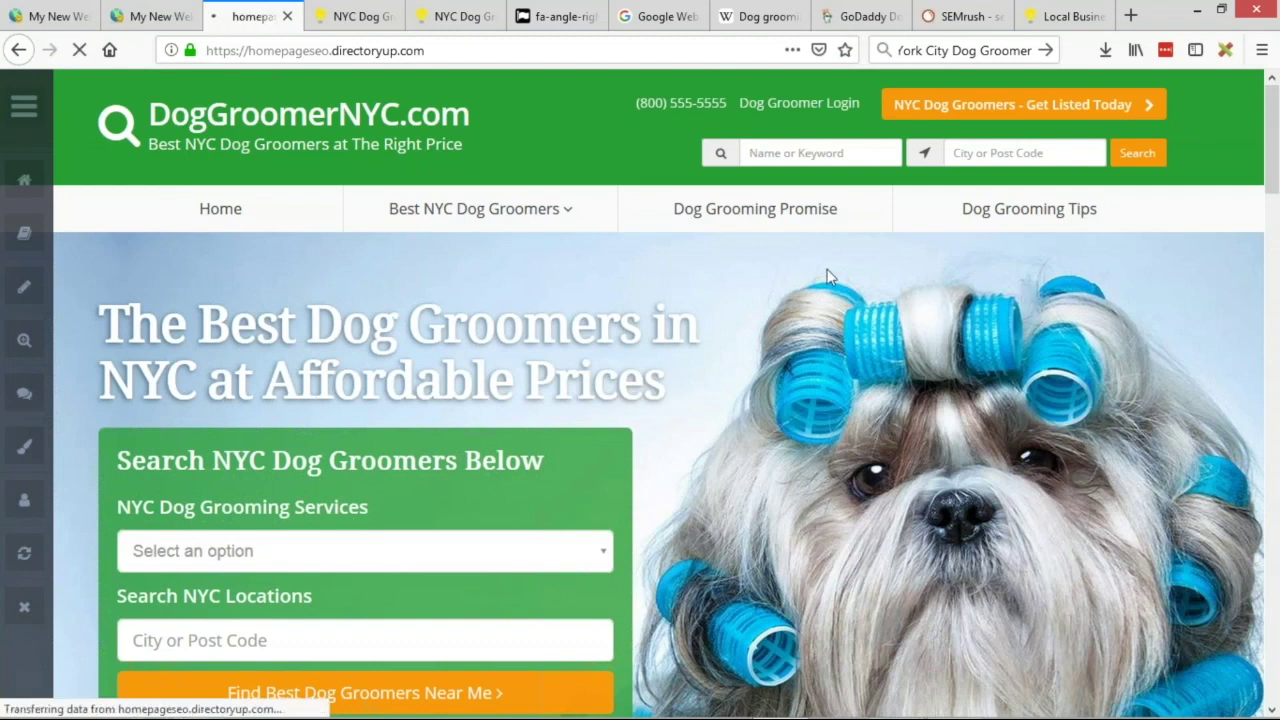
left_click(48, 16)
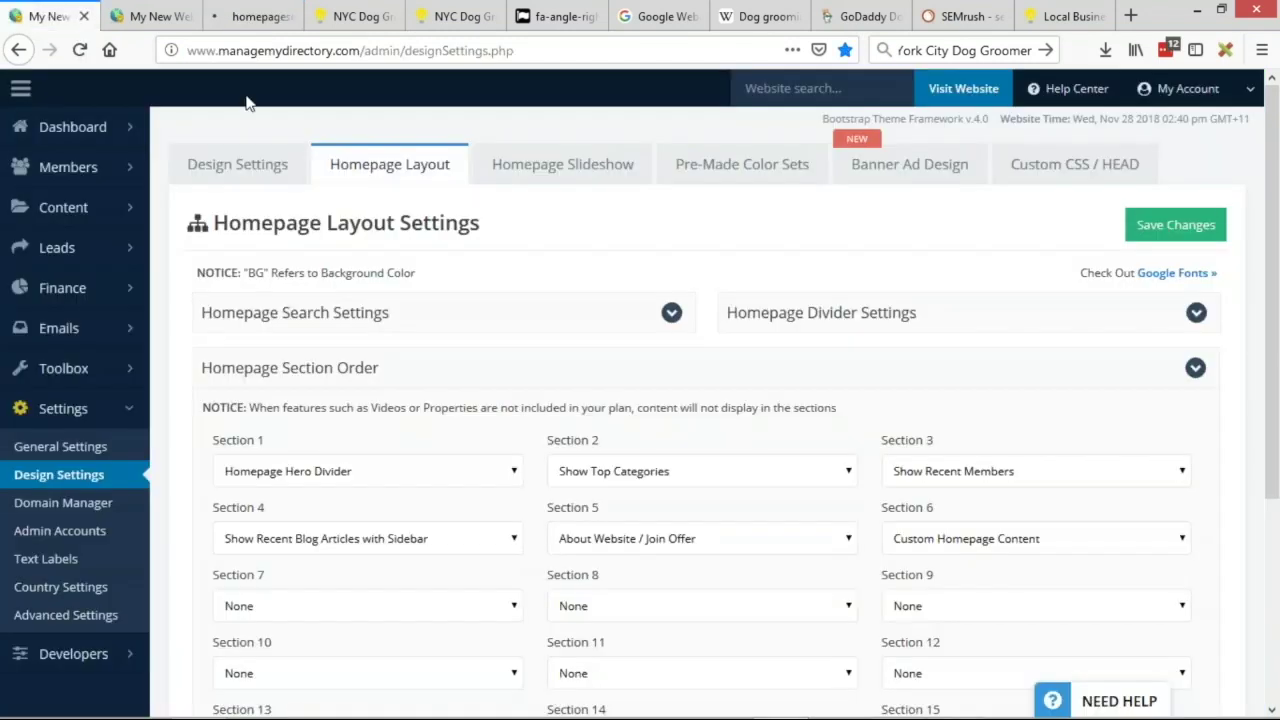
left_click(255, 16)
- Examine the custom dog grooming content on the live homepage, between the join offer boxes and the newsletter footer
scroll(702, 283, "down", 5)
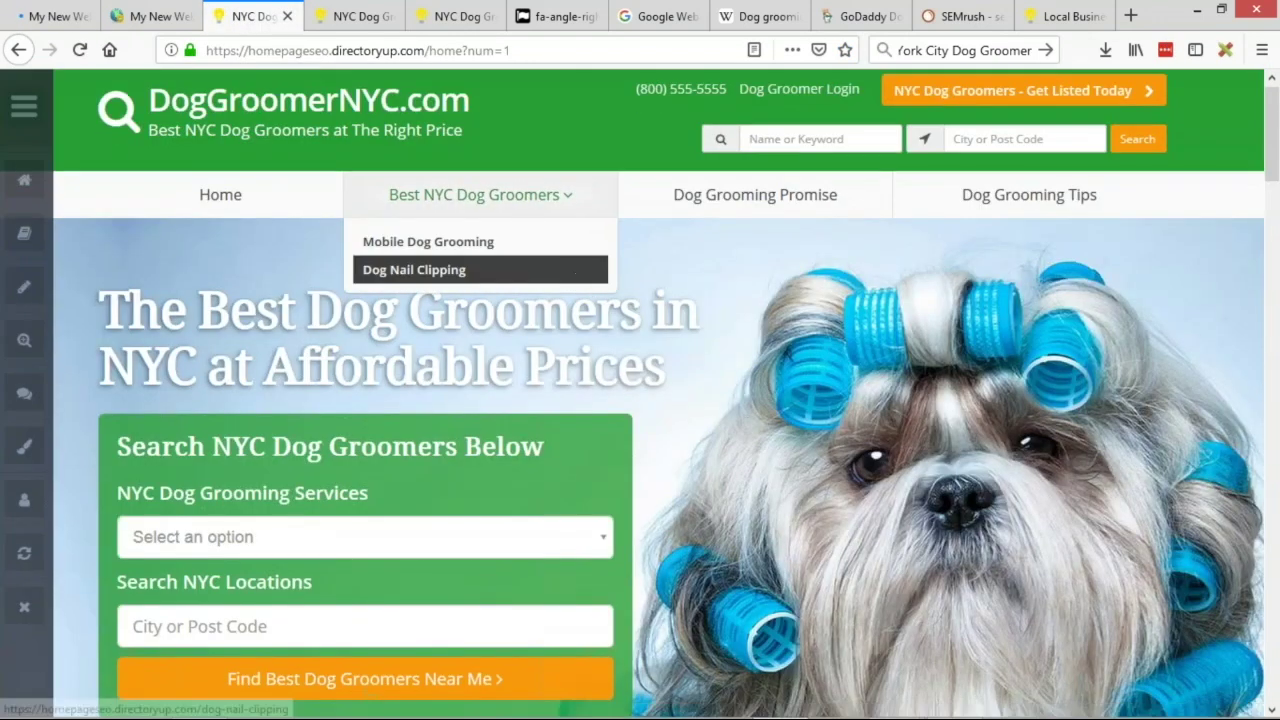
scroll(413, 295, "down", 12)
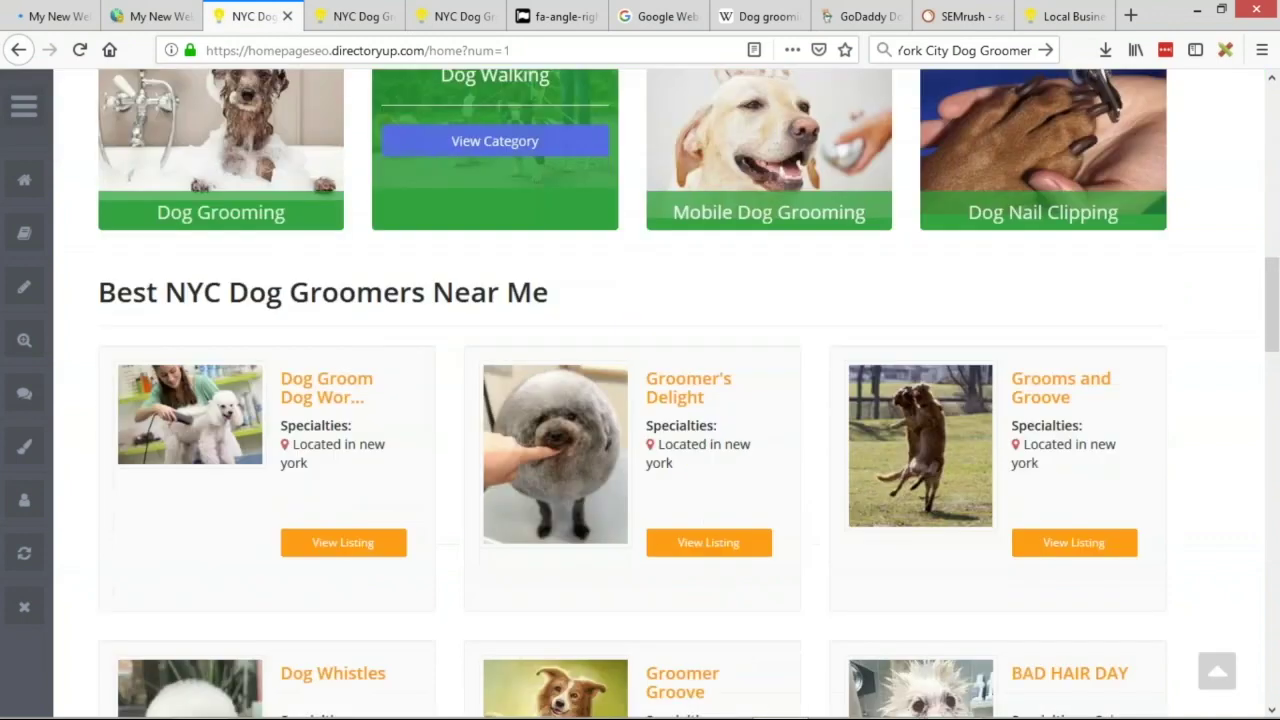
scroll(447, 286, "down", 9)
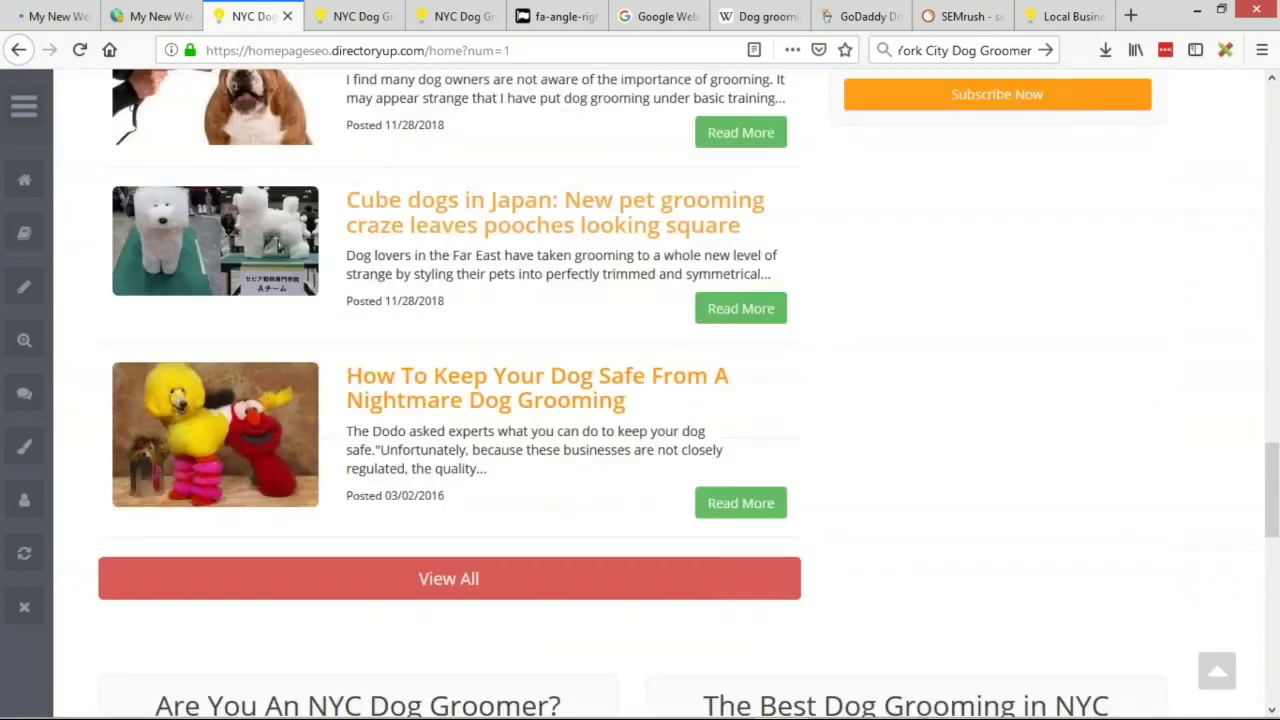
scroll(500, 390, "down", 5)
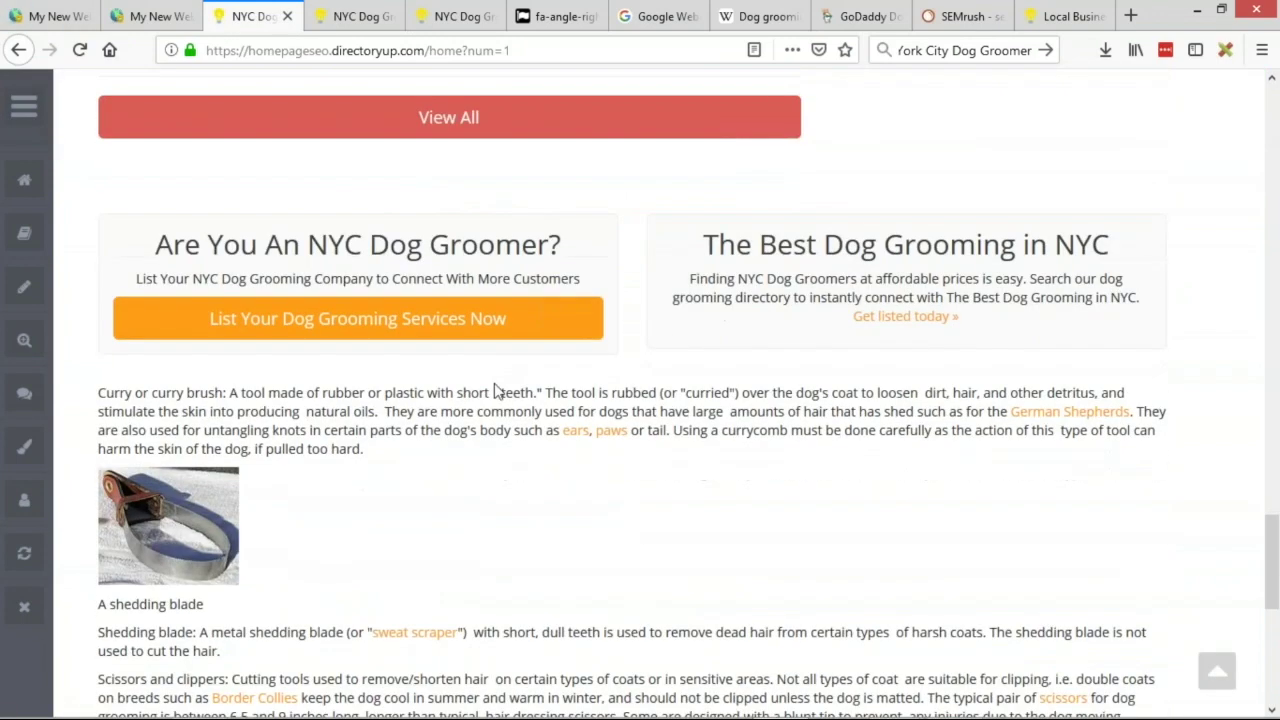
scroll(161, 313, "down", 1)
left_click_drag(98, 250, 514, 290)
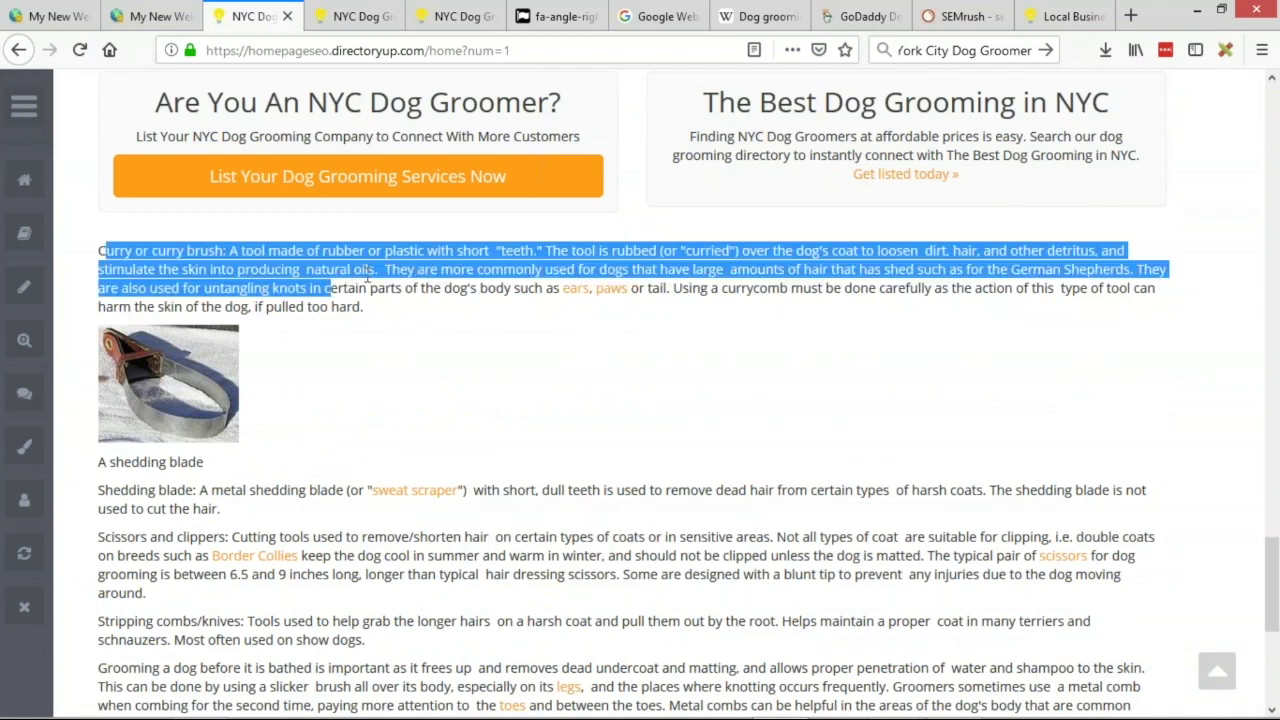
scroll(640, 400, "down", 3)
left_click_drag(748, 466, 514, 382)
left_click(643, 277)
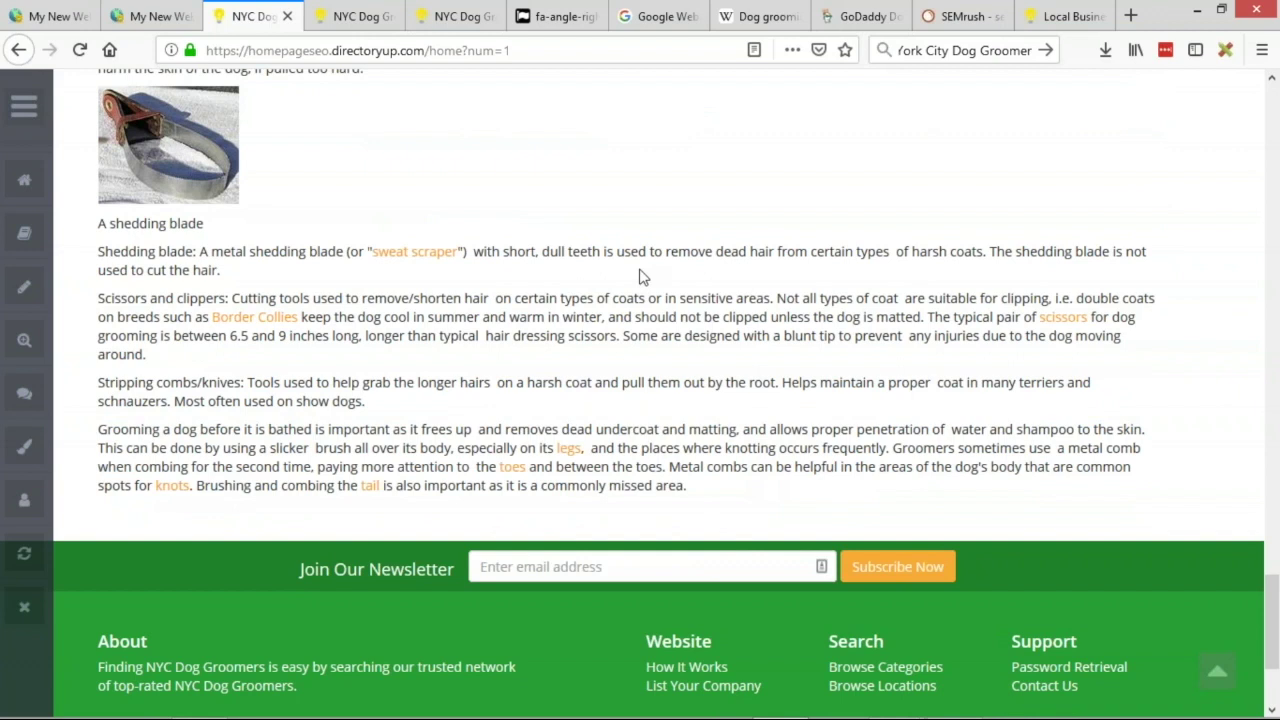
scroll(643, 277, "up", 1)
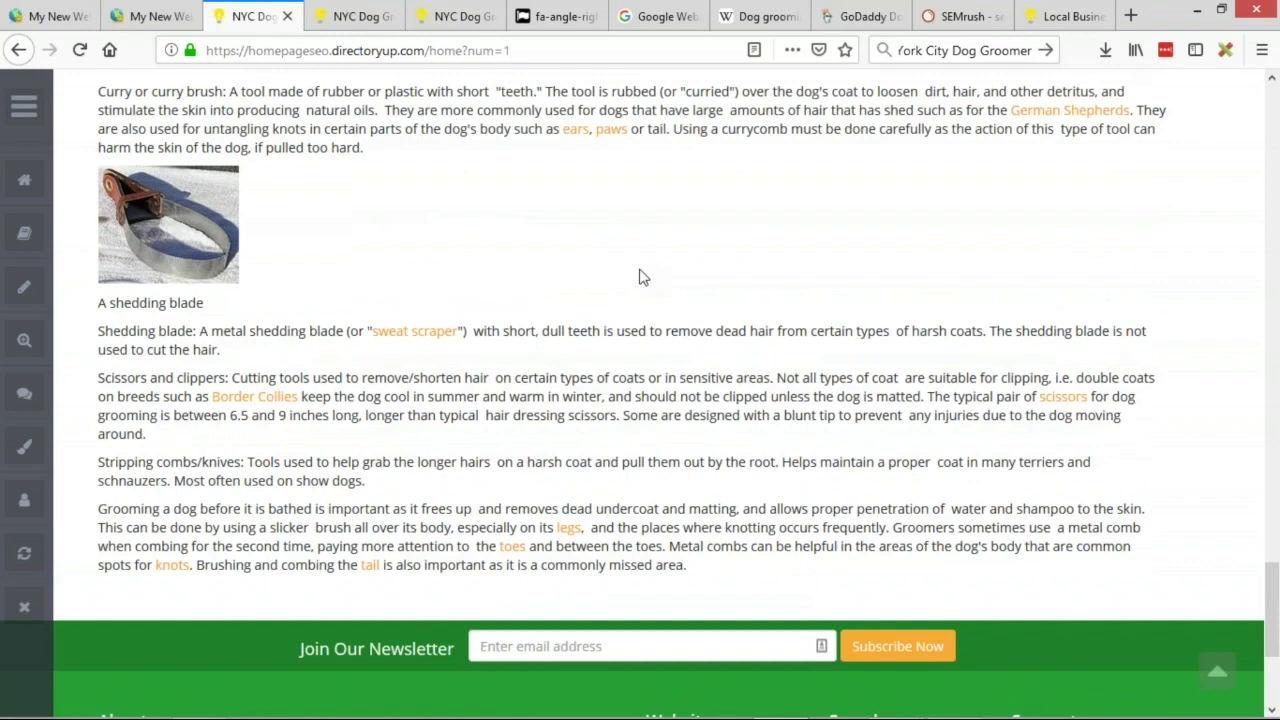
scroll(643, 277, "up", 2)
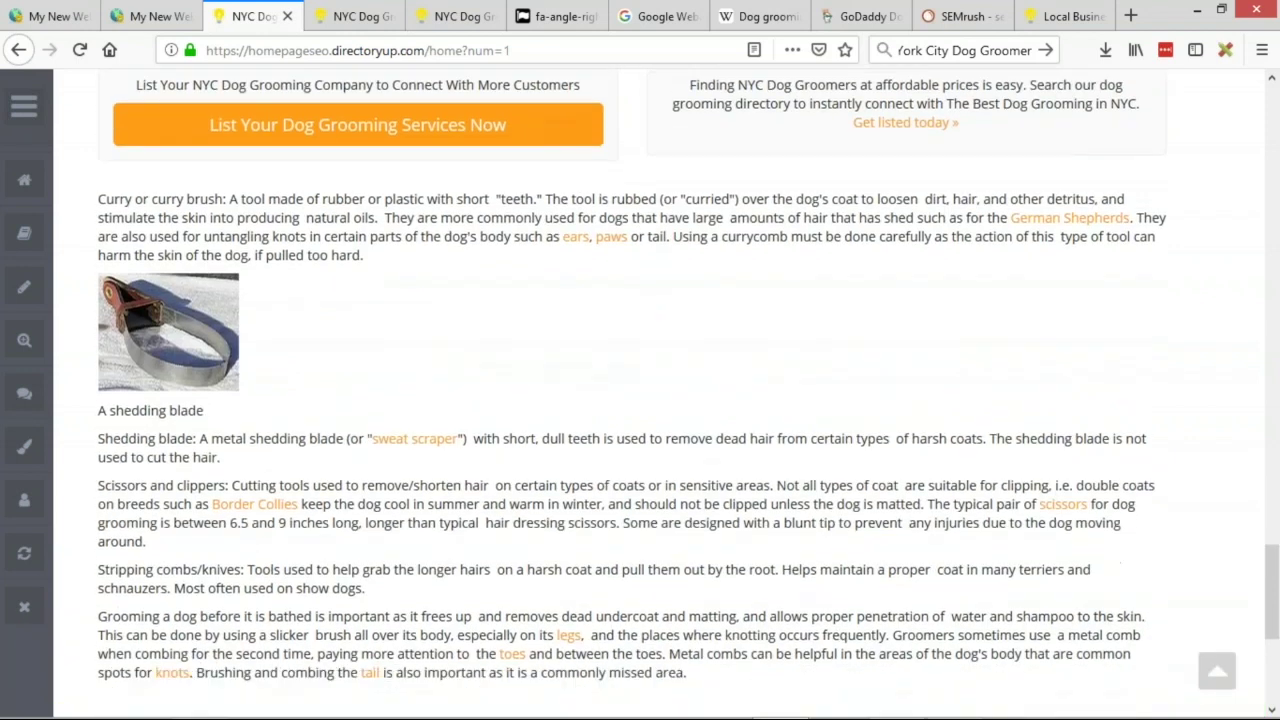
- Review the pasted dog grooming text, links and image in the Homepage's content editor
key("ctrl+shift+Tab")
scroll(424, 453, "down", 2)
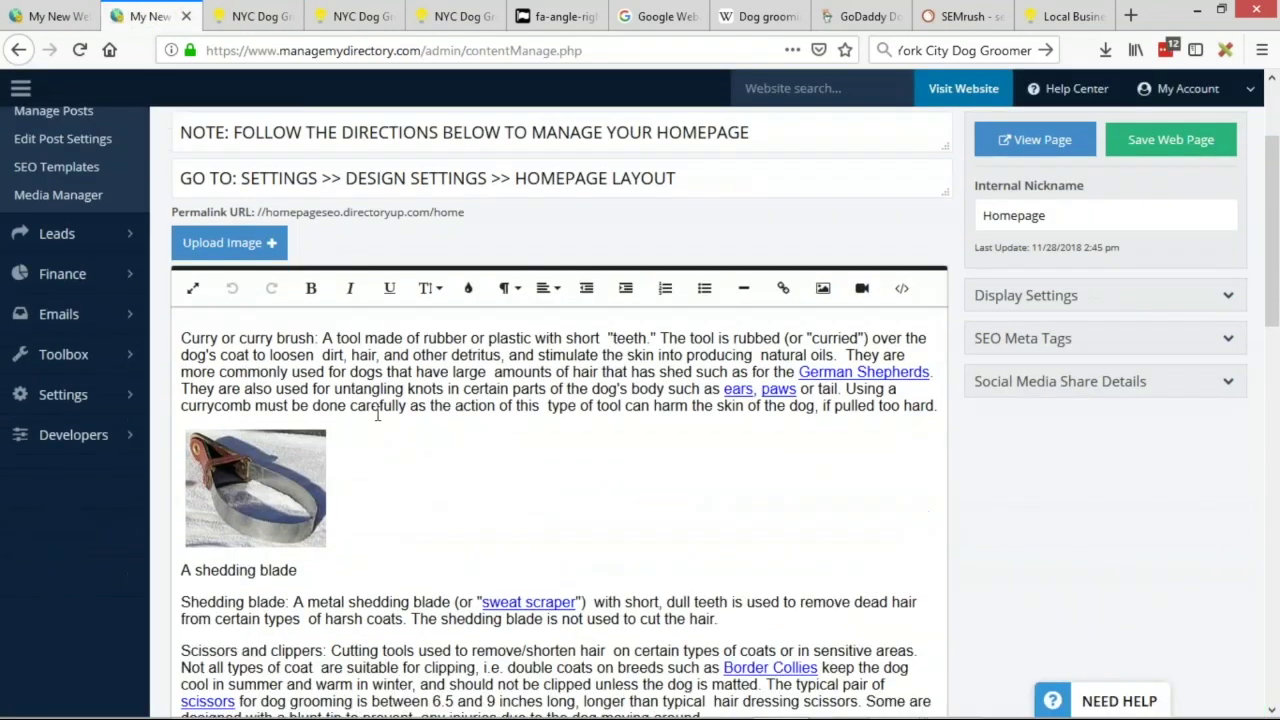
scroll(450, 410, "up", 2)
left_click_drag(430, 372, 465, 372)
left_click(465, 372)
scroll(400, 482, "down", 7)
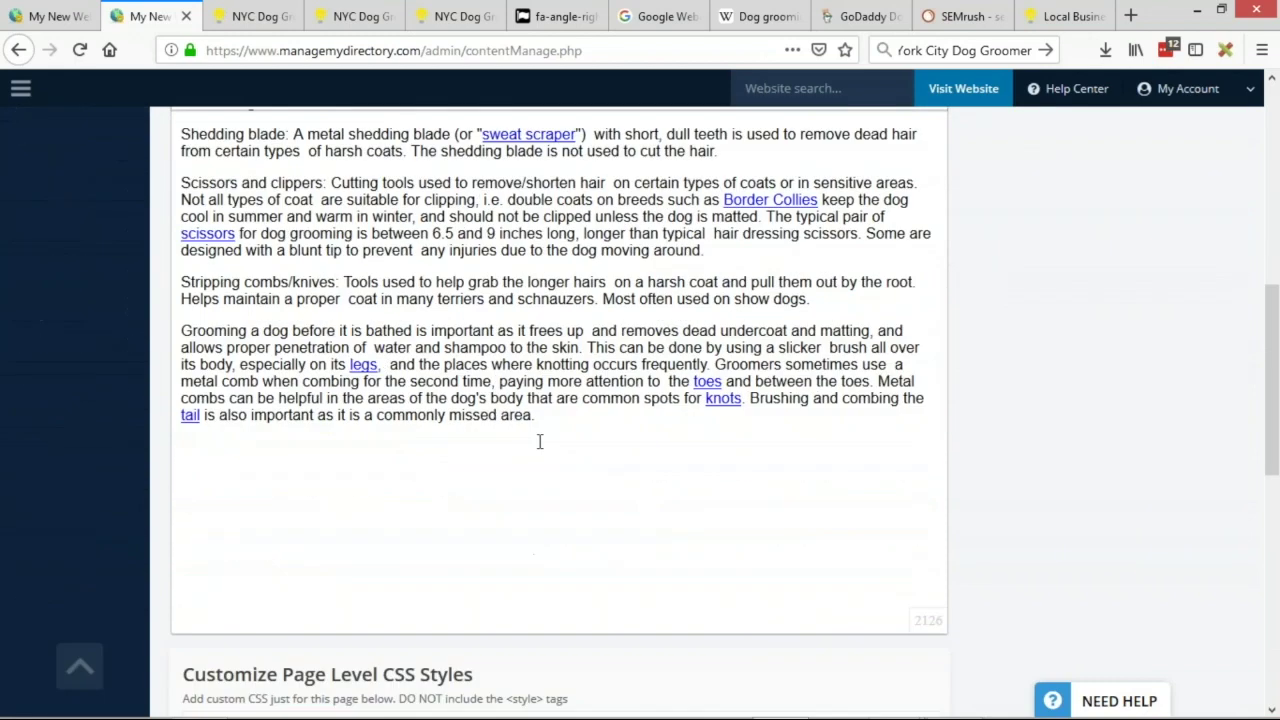
scroll(537, 443, "up", 1)
scroll(577, 447, "up", 3)
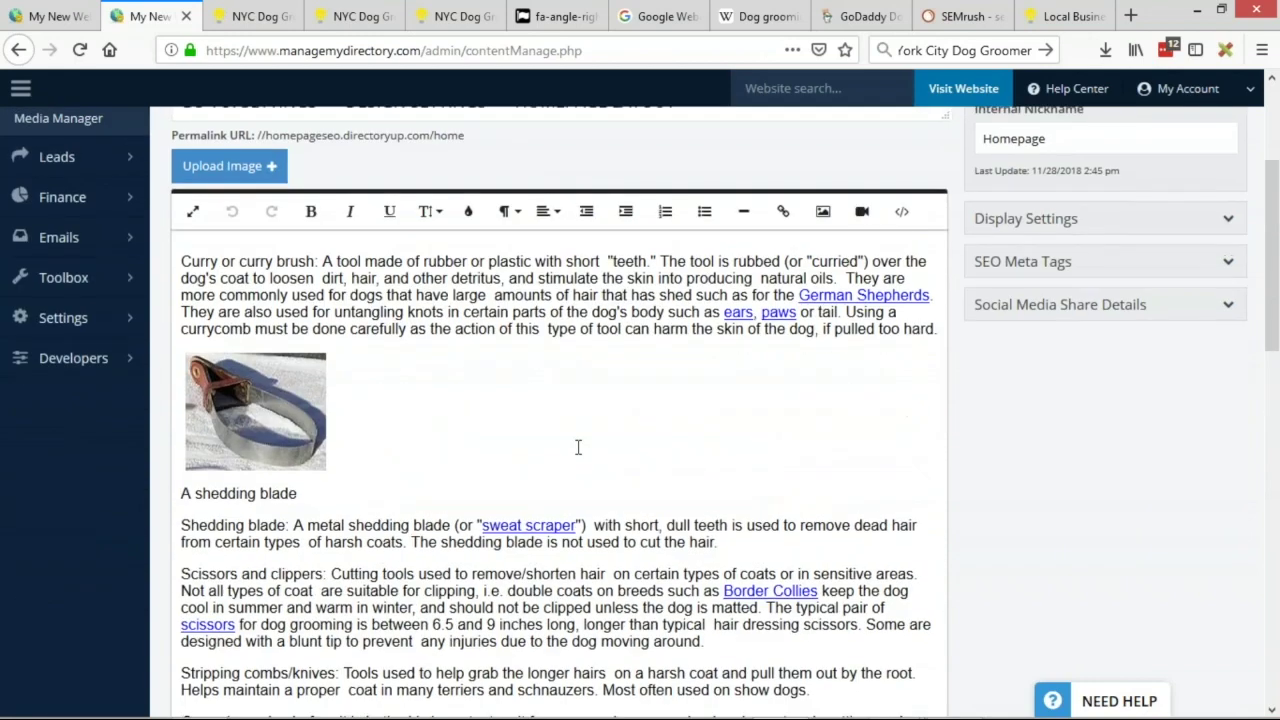
- Compare the custom content's placement and wording with the blog articles and join offer boxes above it on the live homepage
key("ctrl+Tab")
scroll(634, 351, "down", 2)
scroll(640, 400, "up", 3)
left_click_drag(131, 169, 569, 366)
left_click_drag(791, 503, 143, 528)
scroll(463, 340, "up", 5)
scroll(503, 354, "up", 8)
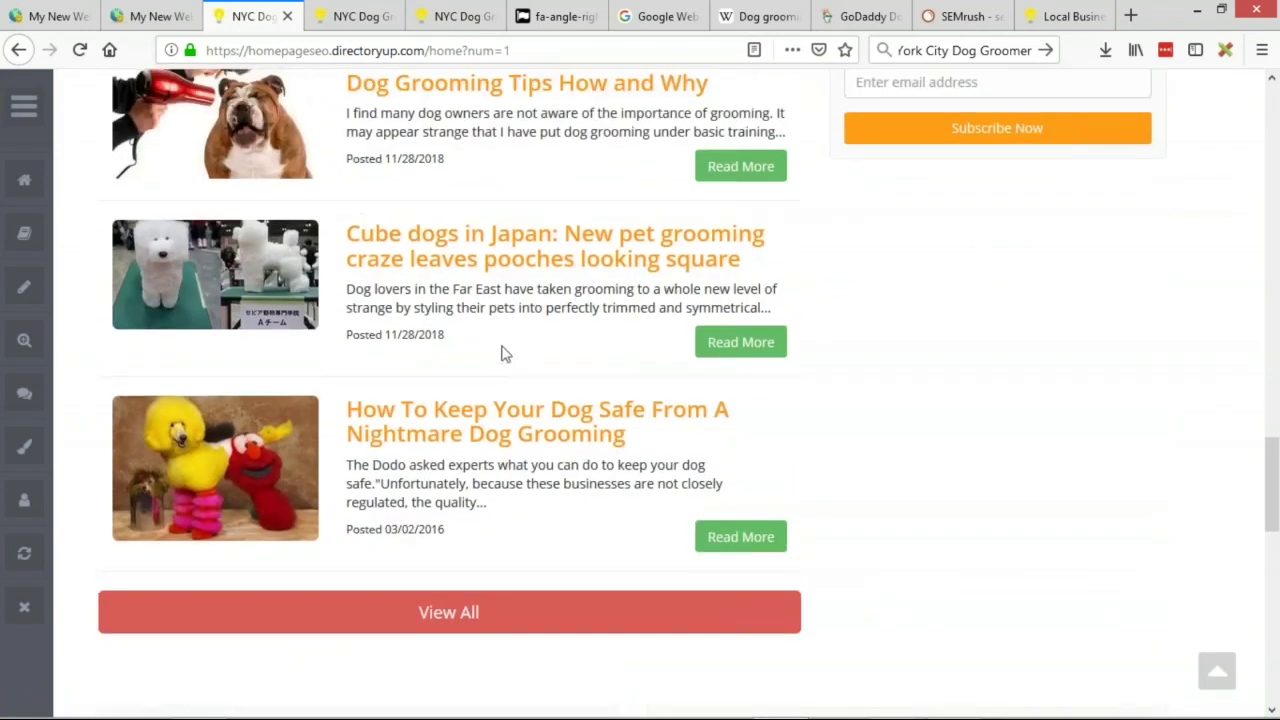
scroll(797, 405, "down", 6)
scroll(797, 405, "down", 3)
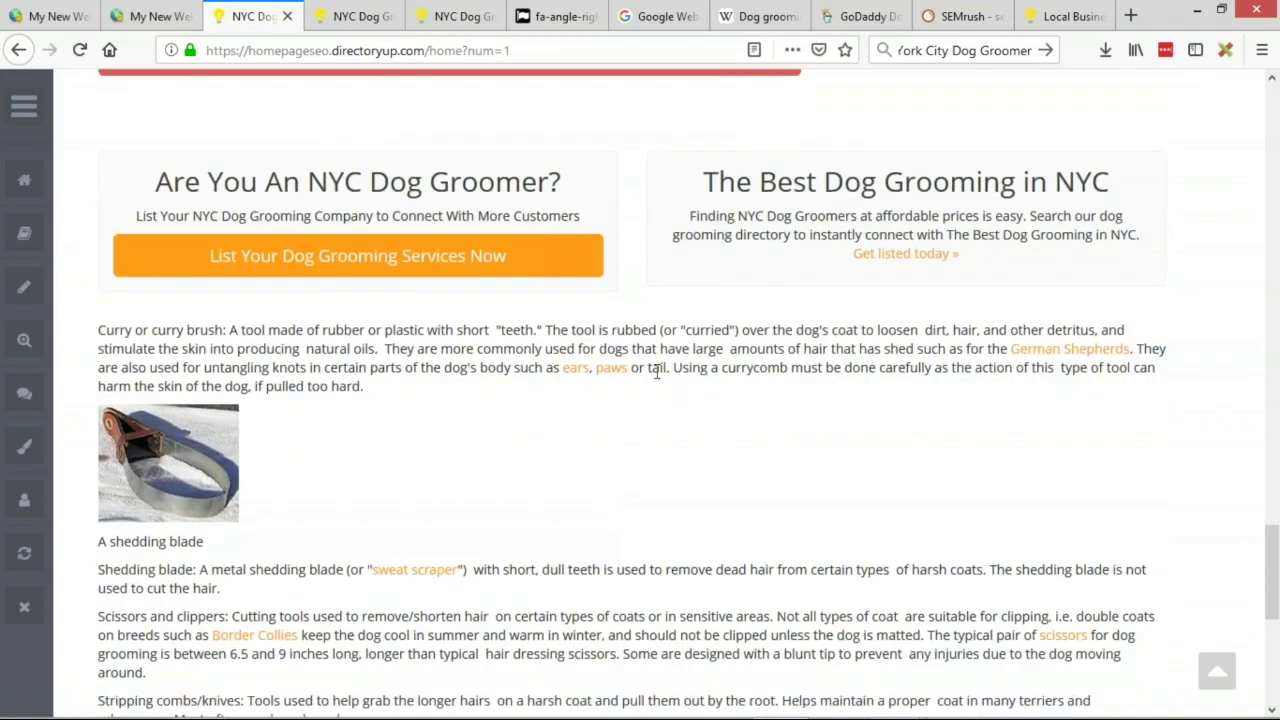
scroll(797, 356, "down", 2)
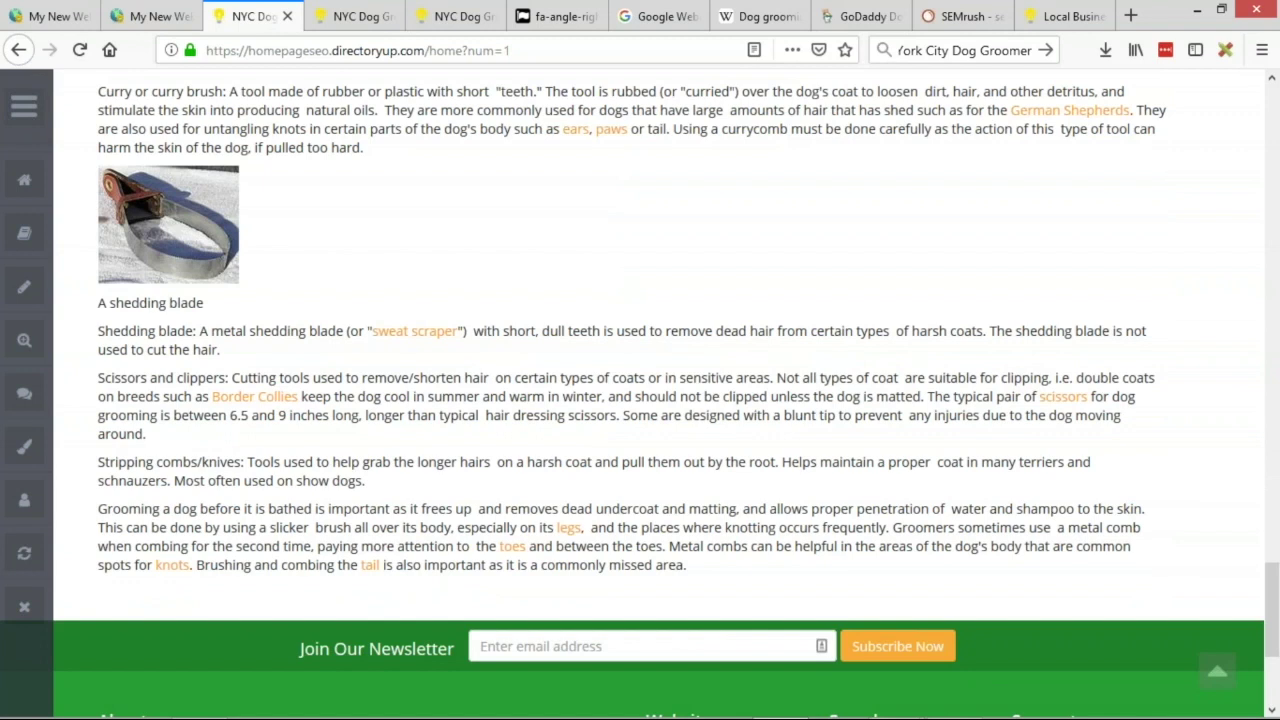
scroll(640, 380, "up", 2)
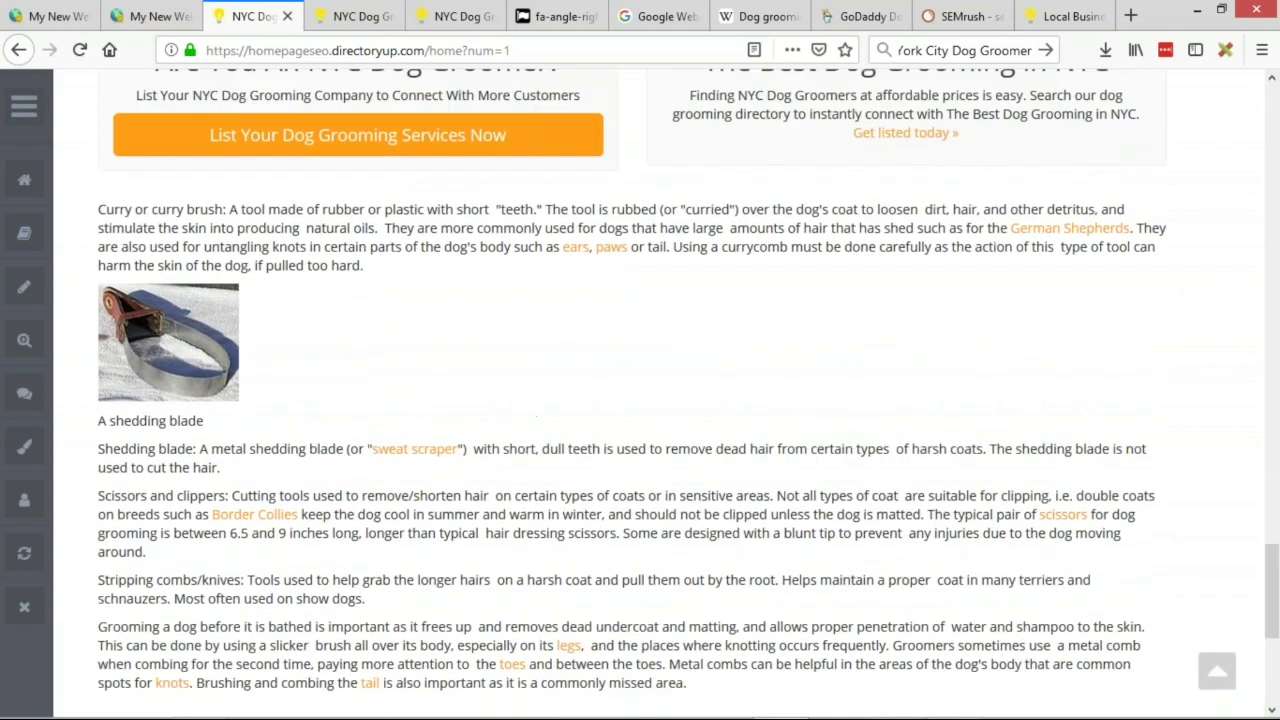
scroll(640, 390, "down", 1)
- Delete the shedding blade image from the Homepage's content in the admin editor
left_click(160, 16)
left_click(250, 485)
key("Delete")
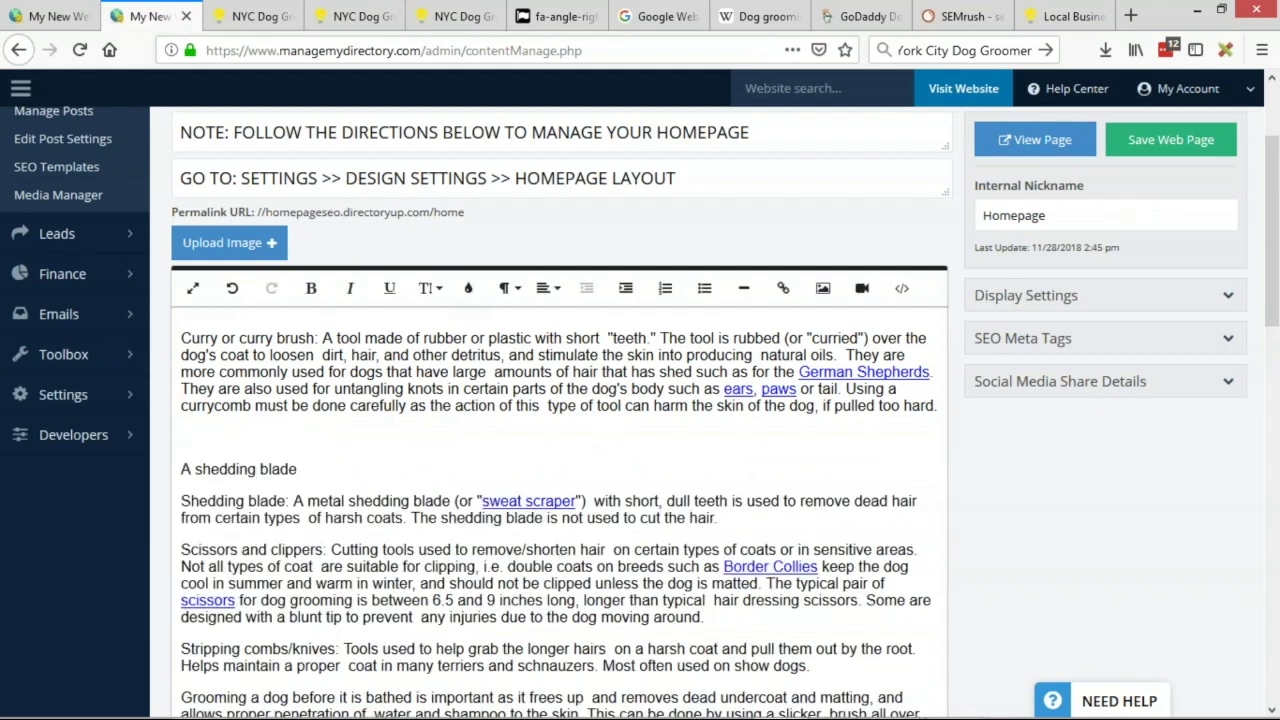
- Save the Homepage's edited content, then reload the live homepage and check the dog grooming section without the shedding blade image
left_click(1188, 142)
left_click(255, 16)
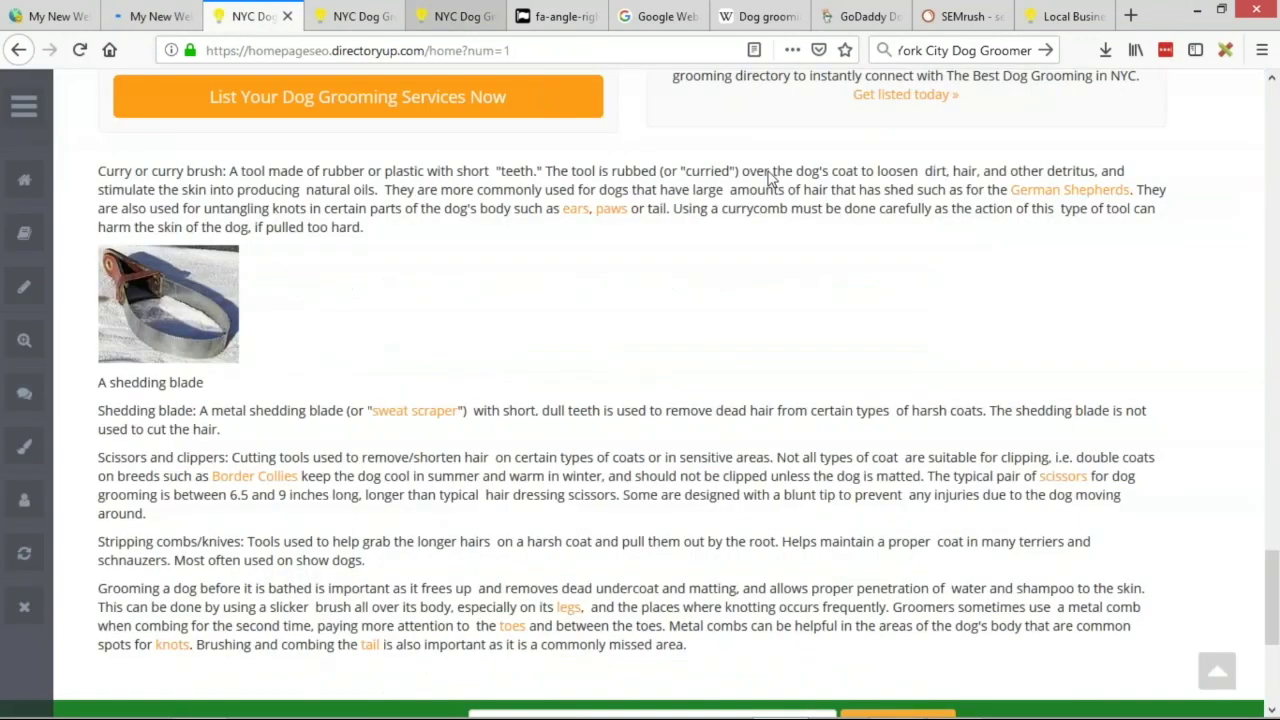
key("F5")
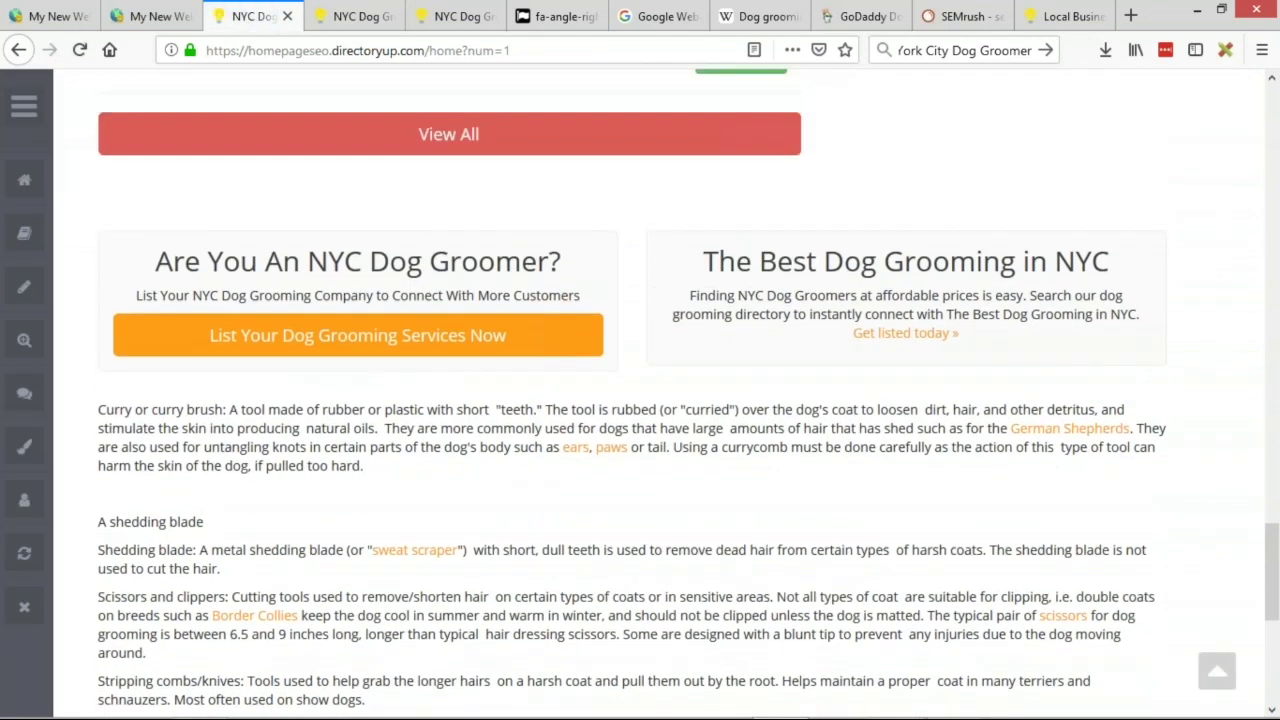
scroll(840, 408, "down", 5)
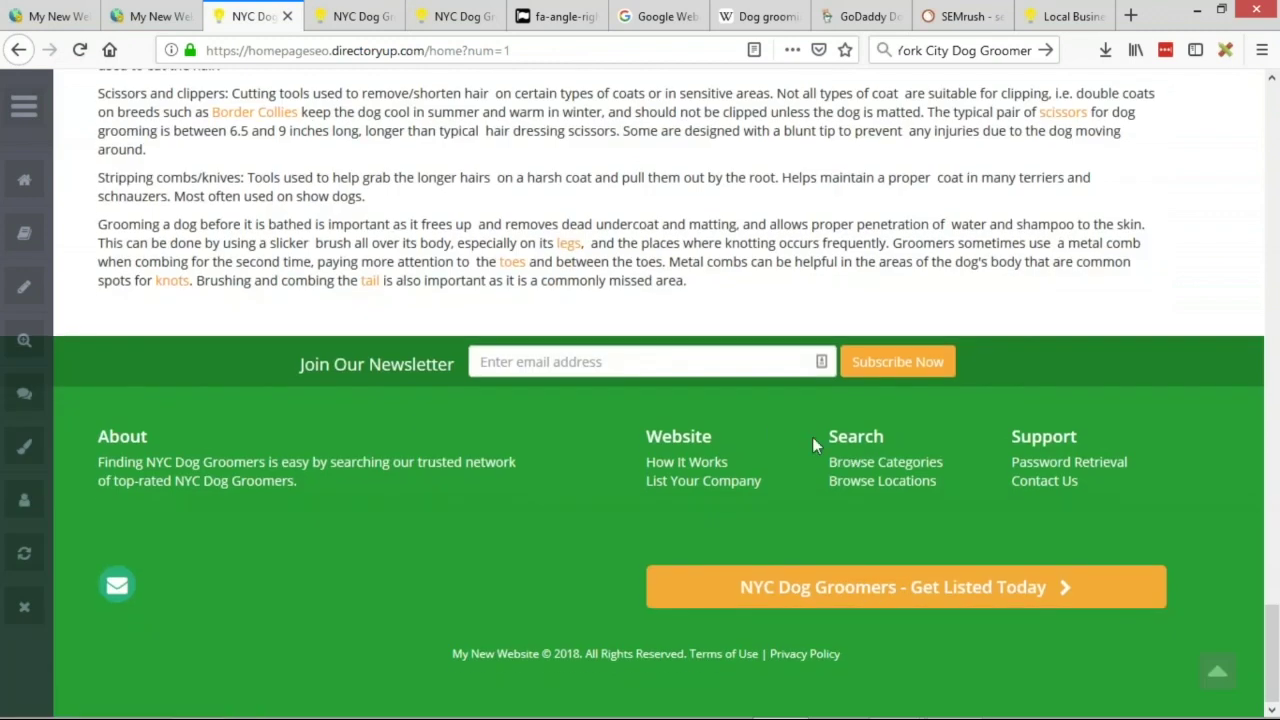
- Open the live site's Browse Categories page in a separate tab and turn on the display of its widget names
middle_click(843, 465)
key("ctrl+Tab")
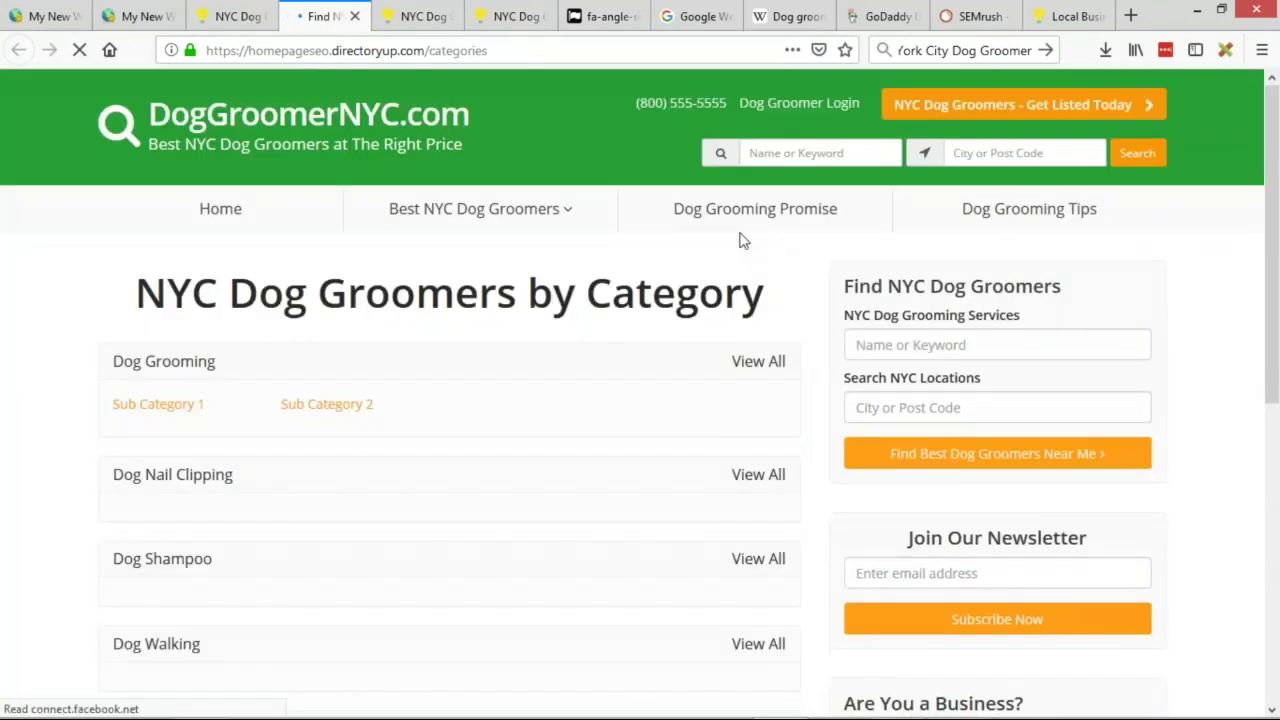
left_click(24, 340)
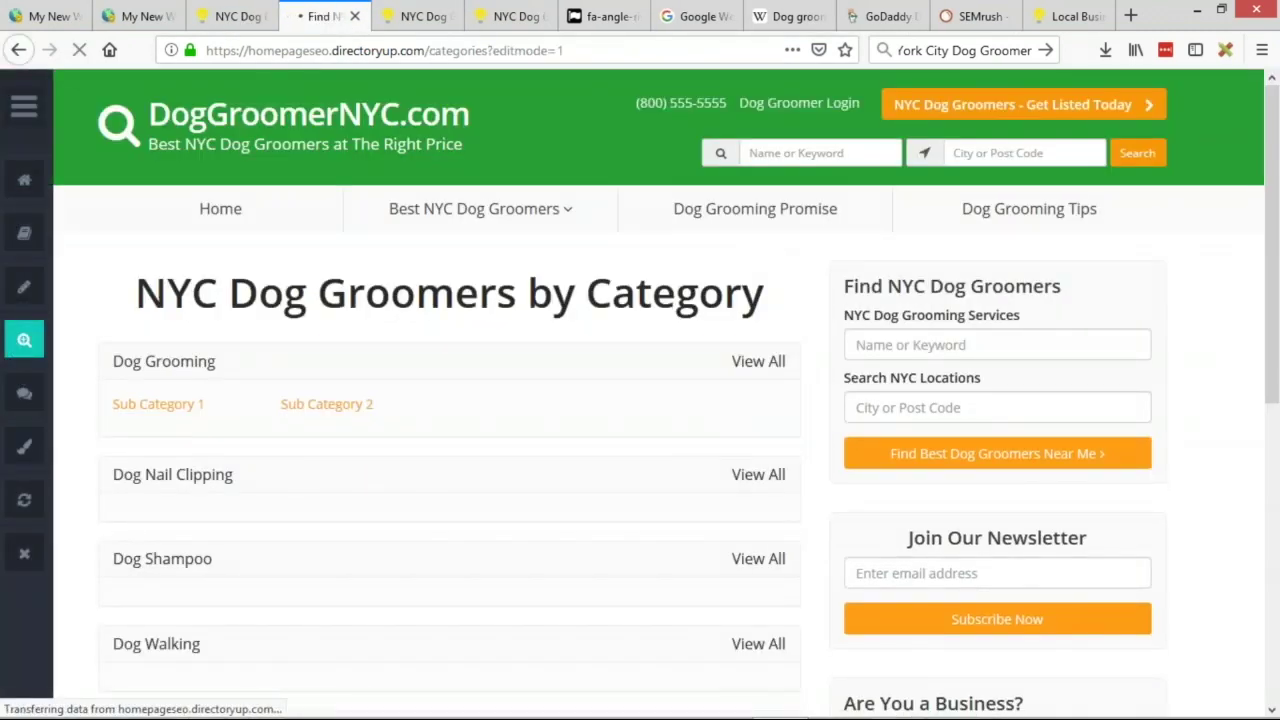
scroll(548, 341, "down", 1)
scroll(548, 341, "down", 5)
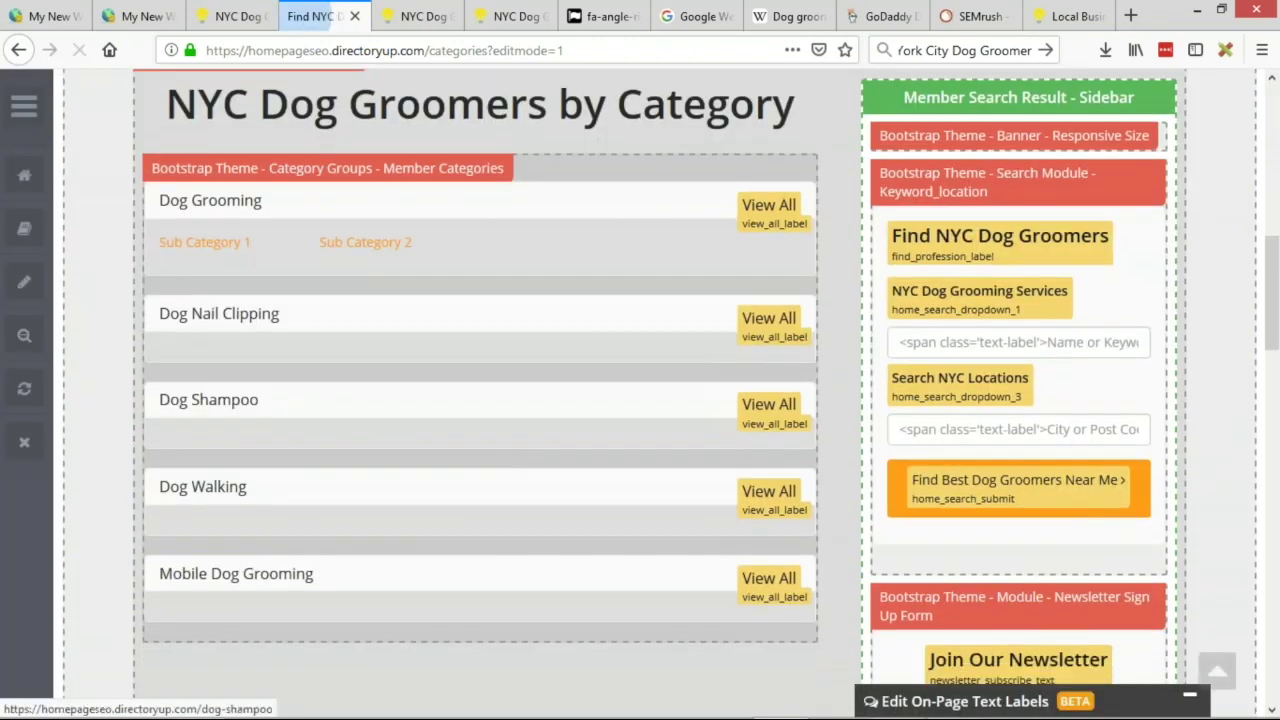
- Look up the category list's widget in Manage Widgets and copy the name Bootstrap Theme - Category Groups - Member Categories
middle_click(405, 172)
left_click(386, 17)
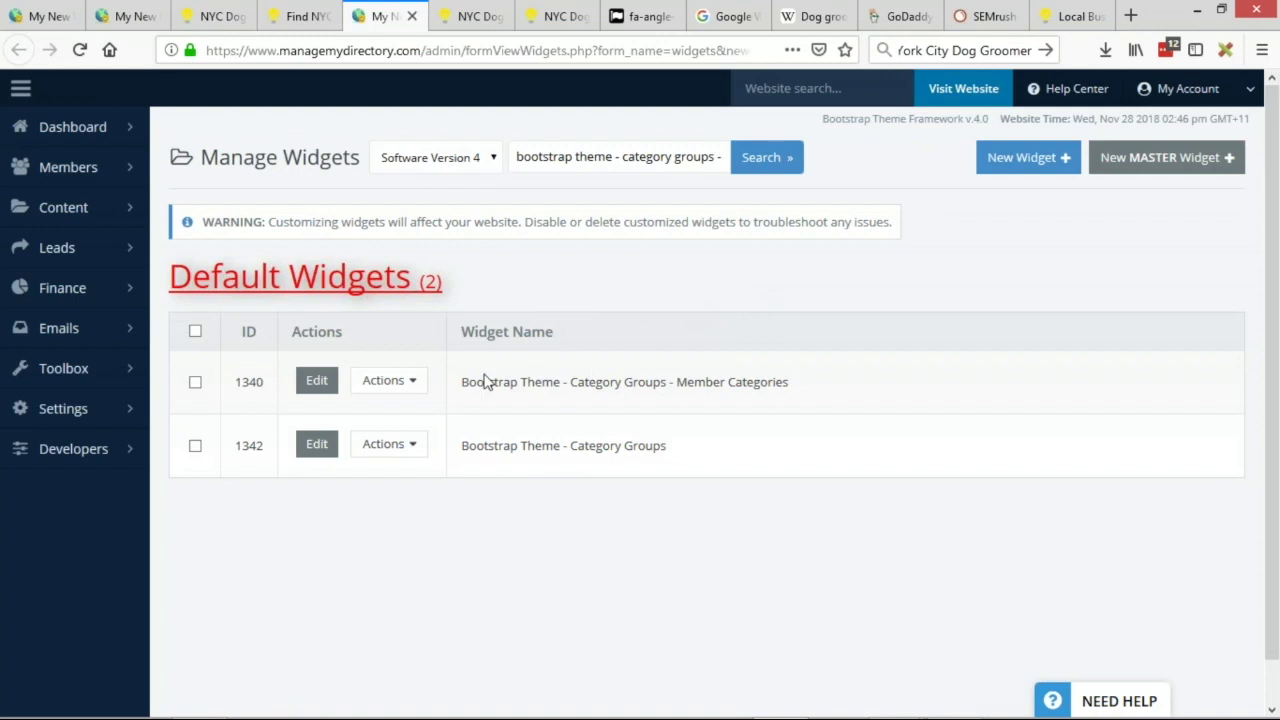
left_click_drag(615, 381, 772, 381)
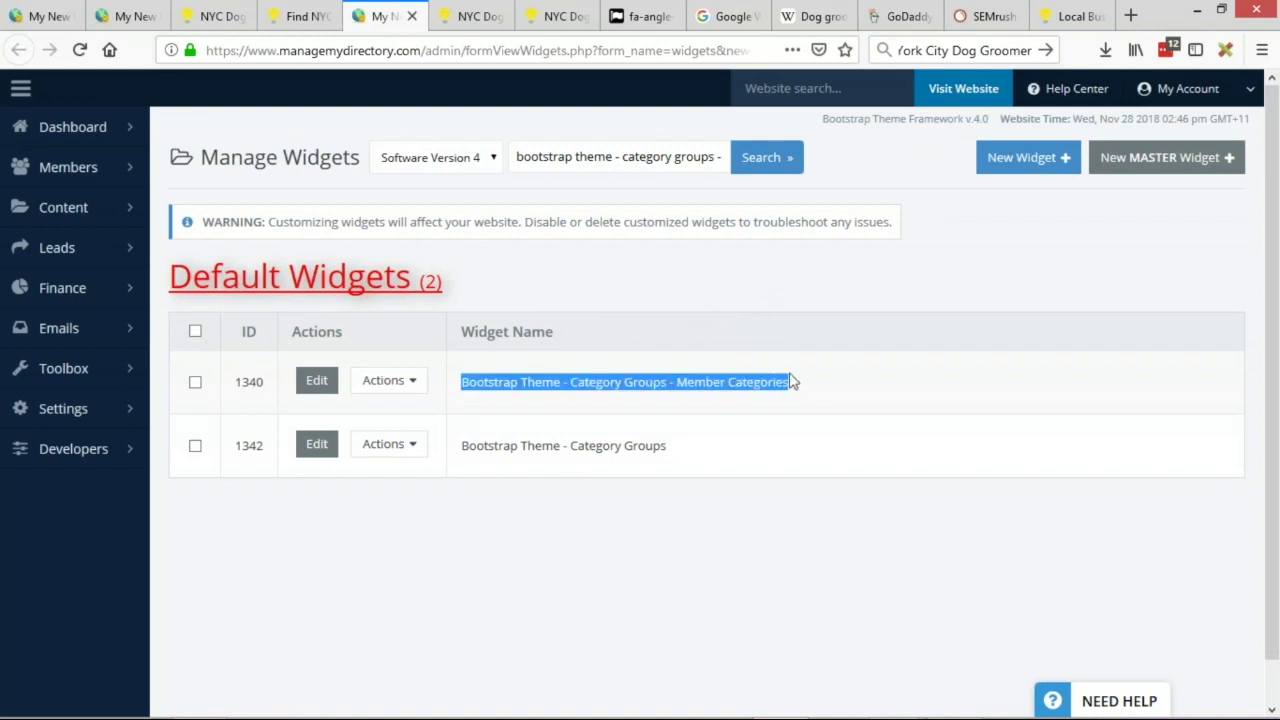
- Insert [widget=Bootstrap Theme - Category Groups - Member Categories] above the curry brush paragraph in the Homepage's content and save the page
left_click(120, 16)
scroll(783, 212, "down", 3)
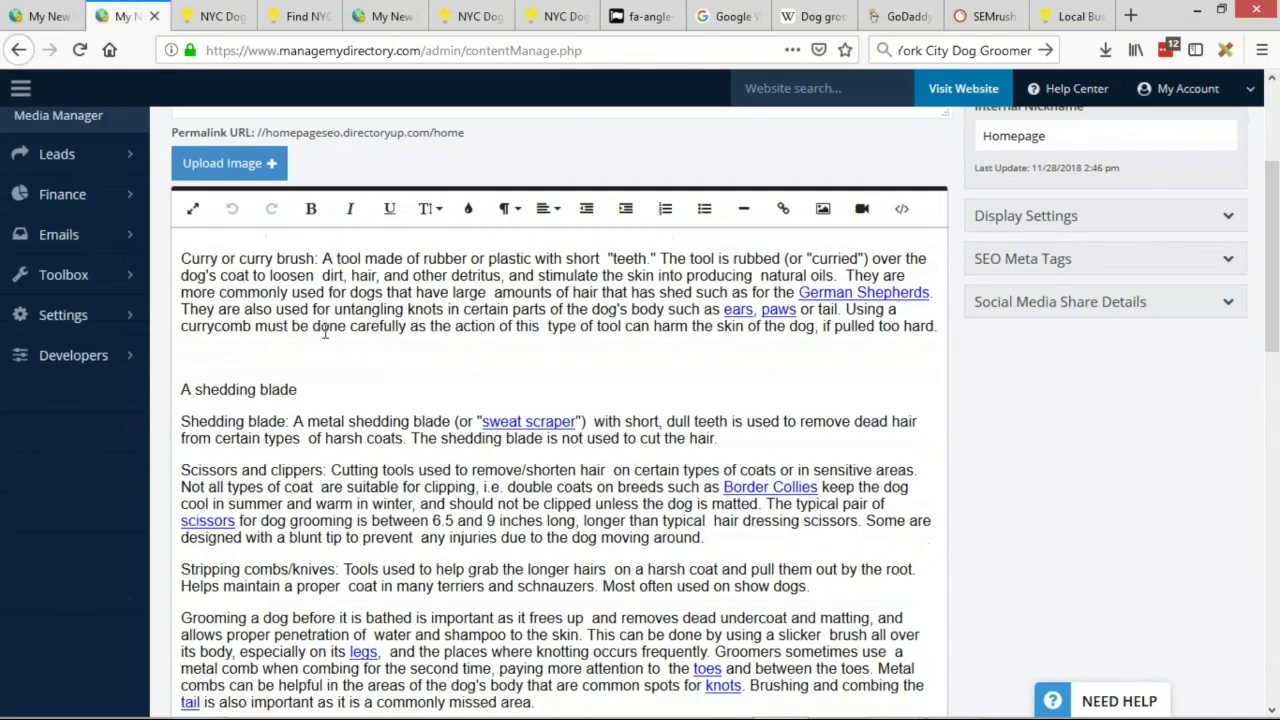
left_click(190, 258)
key("Return")
key("Return")
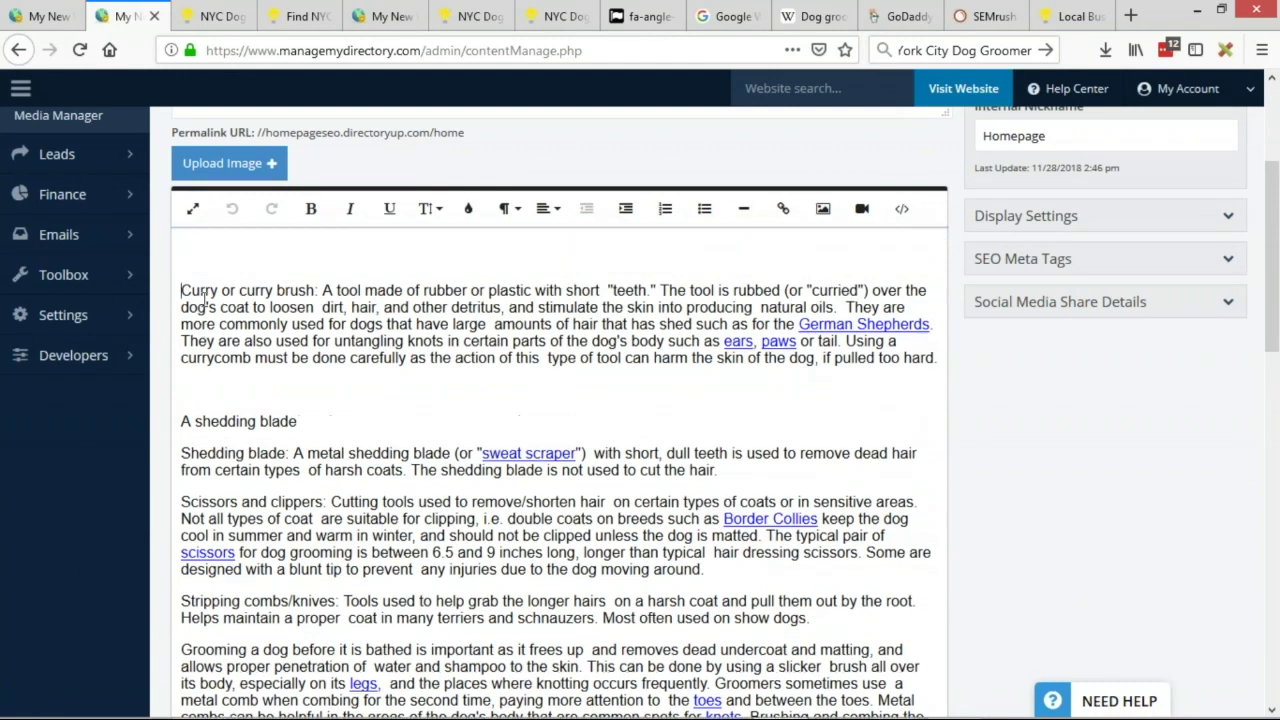
type("[widget=")
type("Bootstrap Theme - Category Groups - Member Categories")
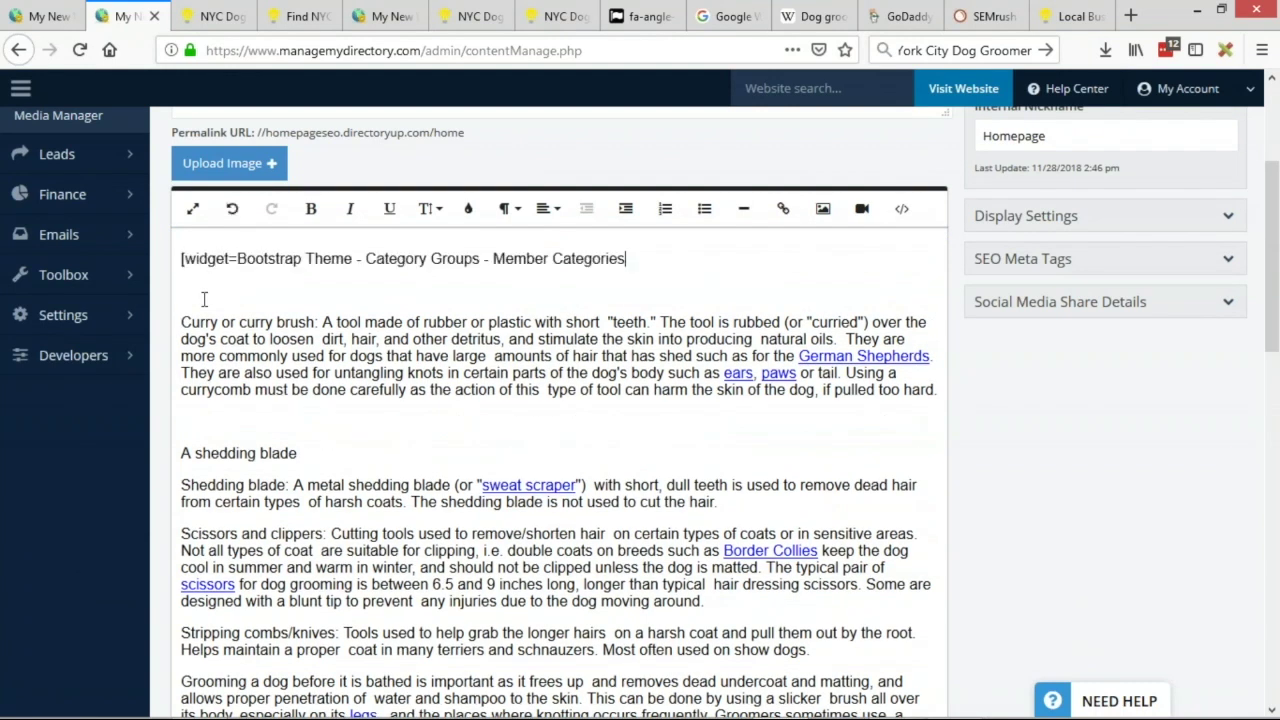
scroll(505, 335, "up", 3)
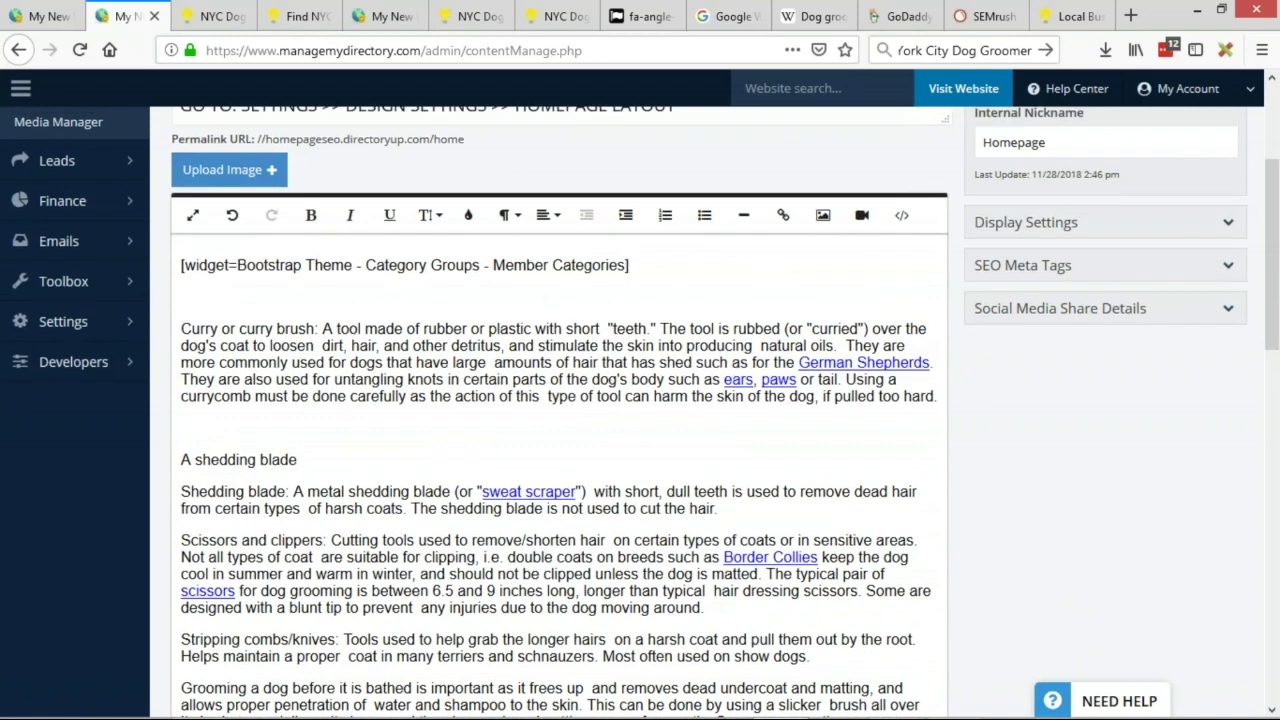
left_click(1143, 225)
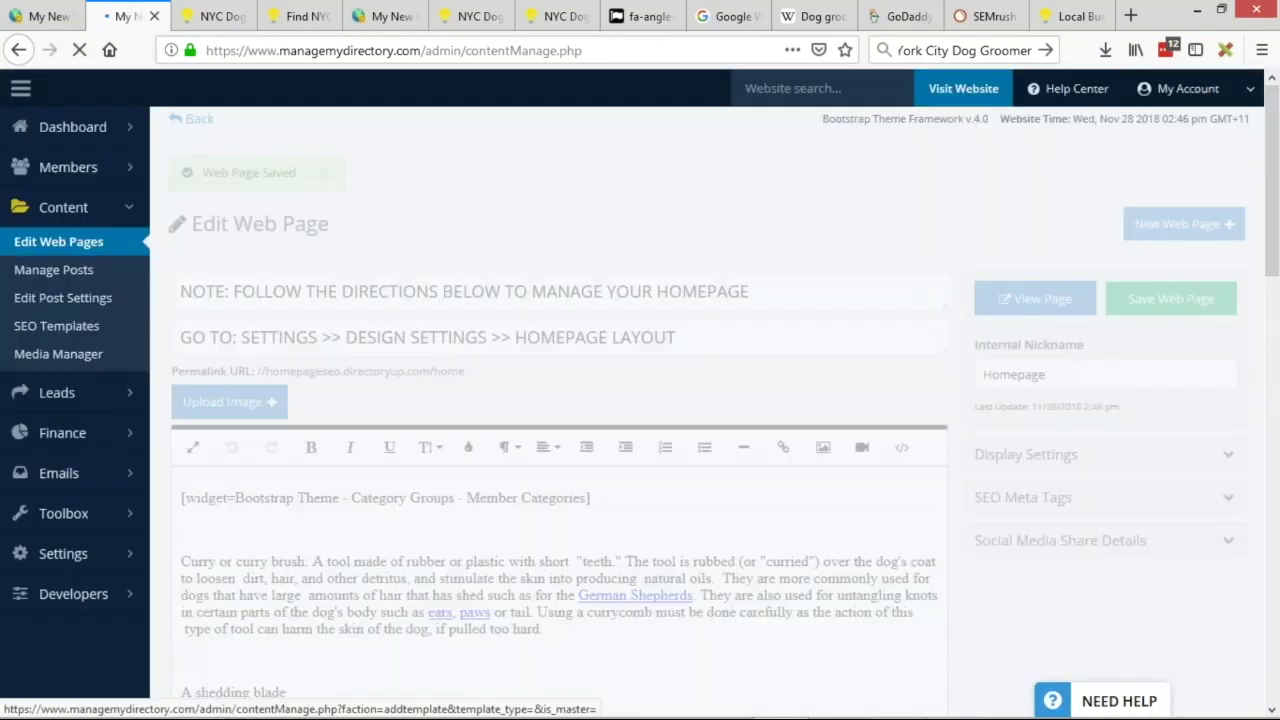
left_click_drag(165, 497, 661, 498)
left_click(661, 498)
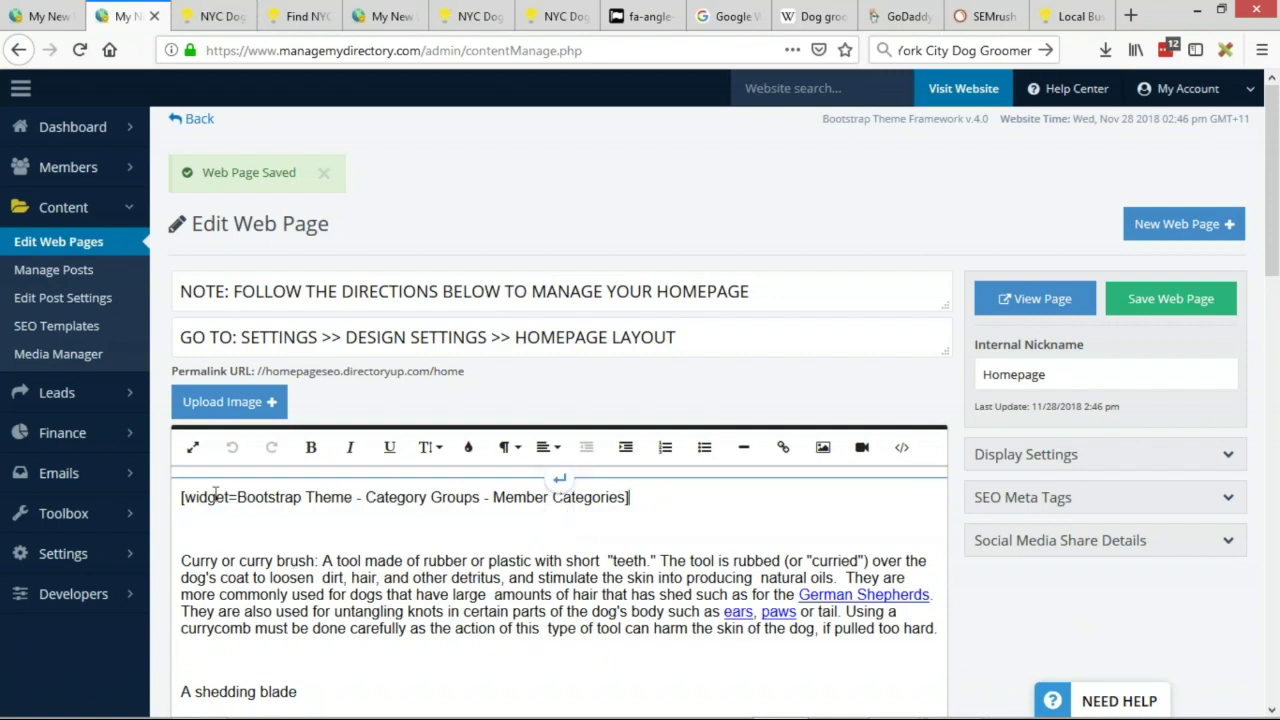
- Turn off the widget name display on the live categories page and review its list of dog grooming categories
key("ctrl+Tab")
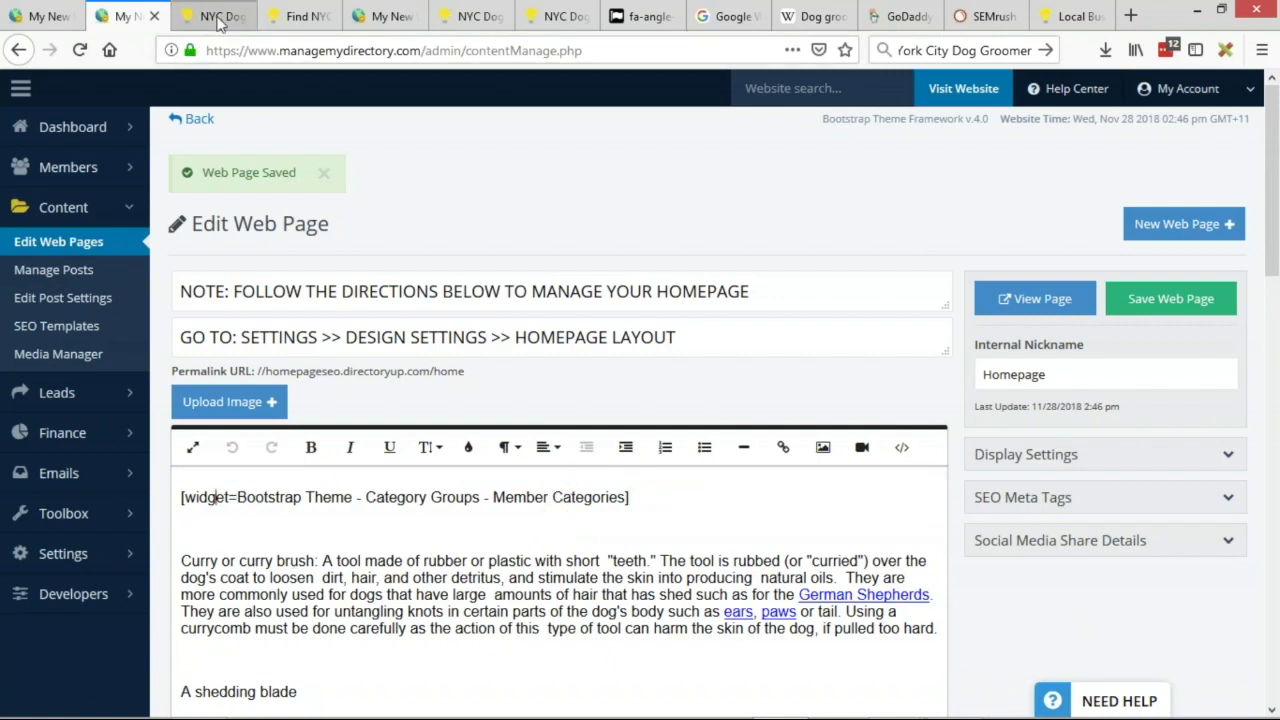
scroll(338, 285, "up", 5)
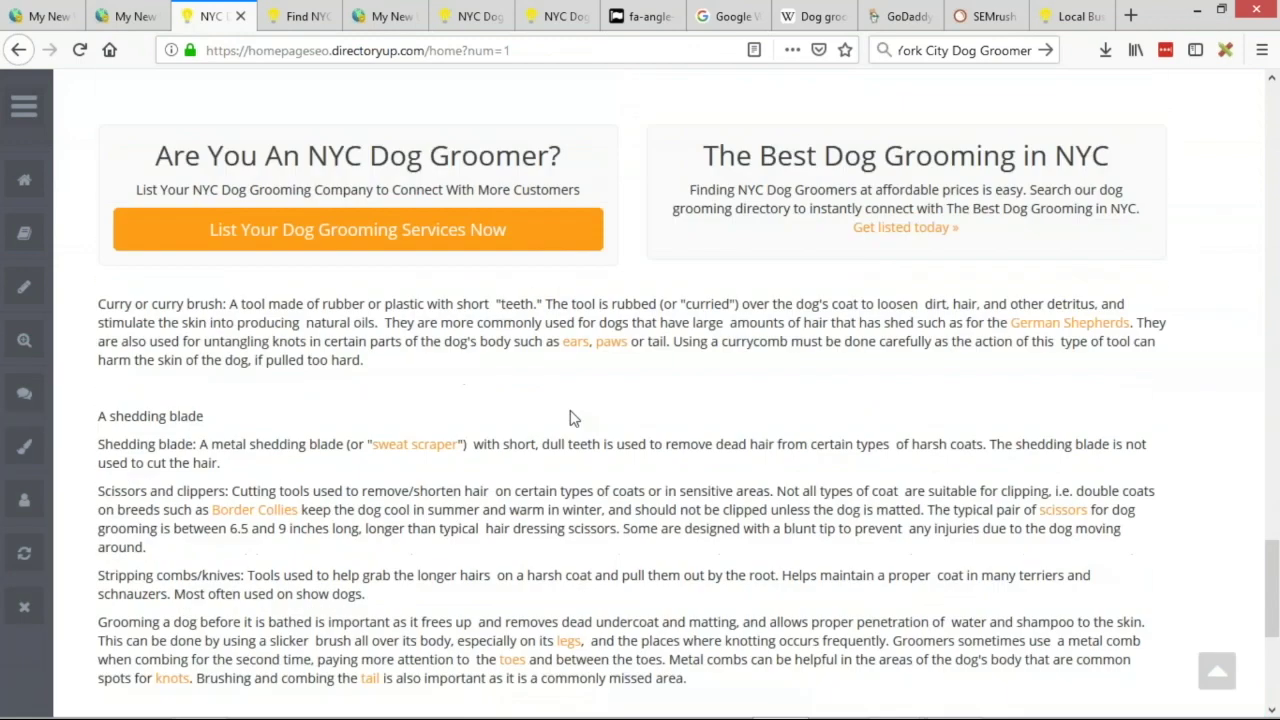
key("ctrl+Tab")
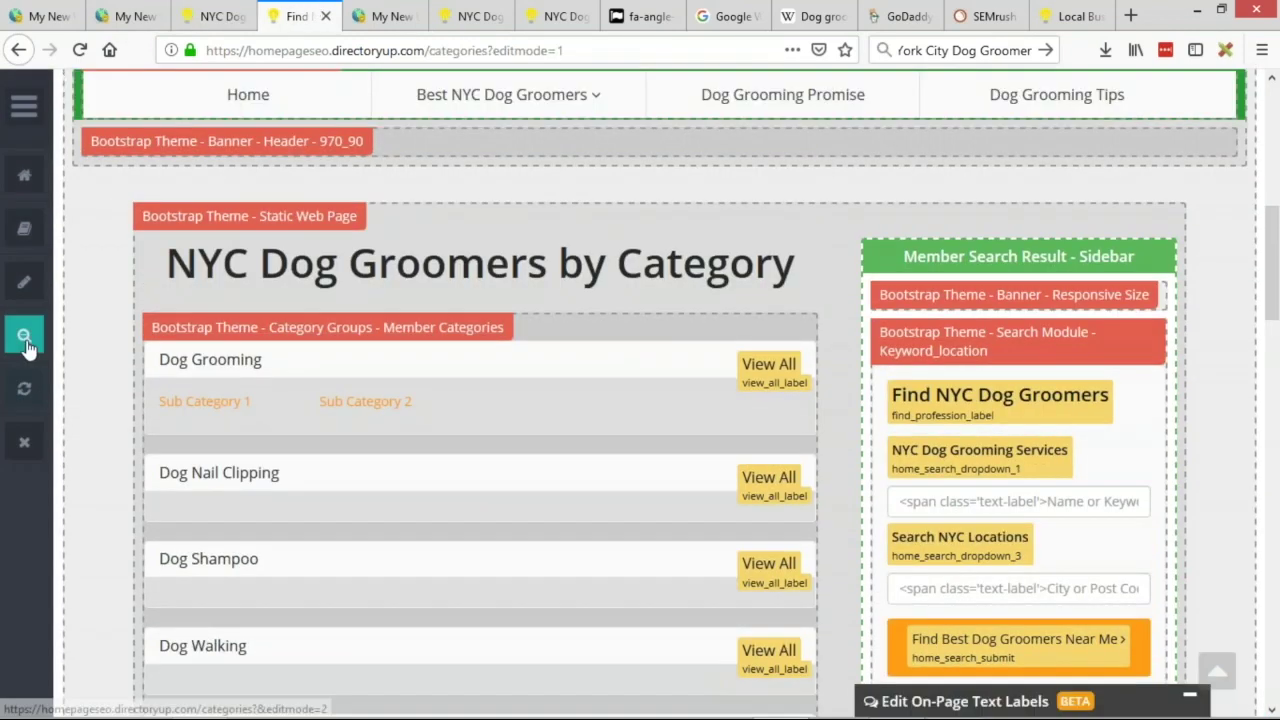
left_click(25, 336)
scroll(197, 249, "down", 3)
scroll(197, 249, "up", 3)
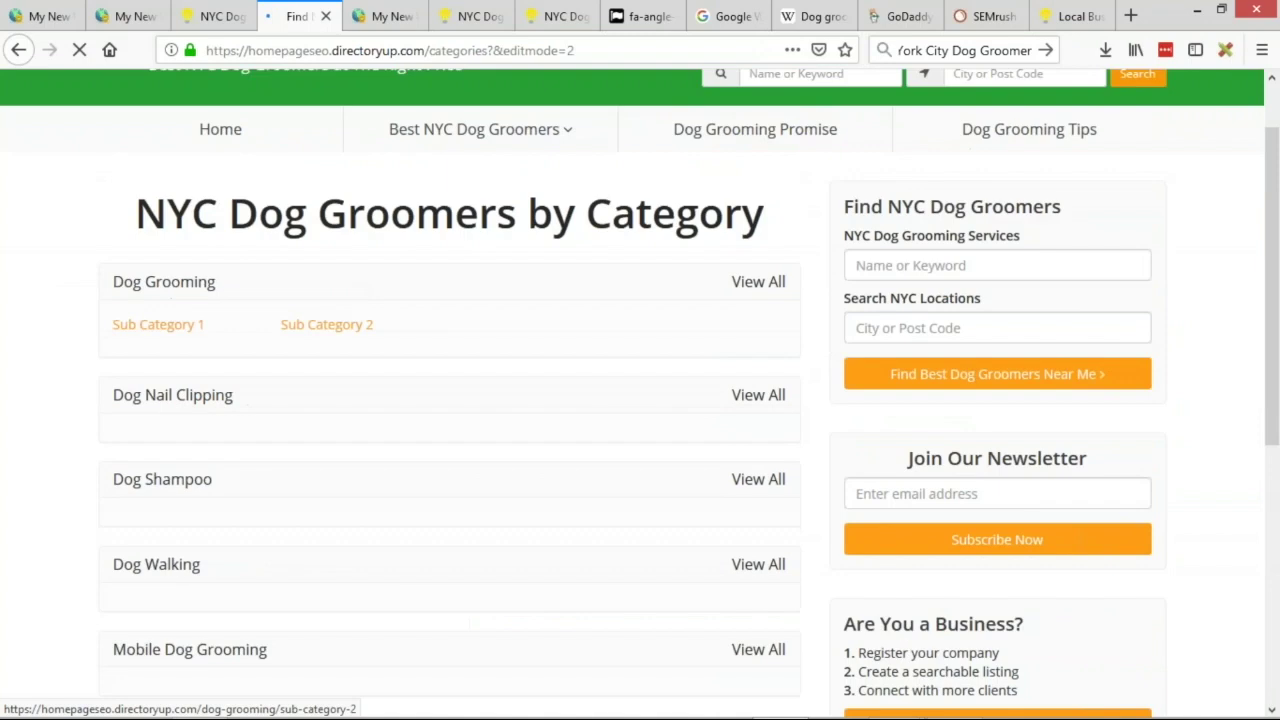
- Reload the live homepage and examine the category list between the join offer boxes and the custom dog grooming text
left_click(190, 8)
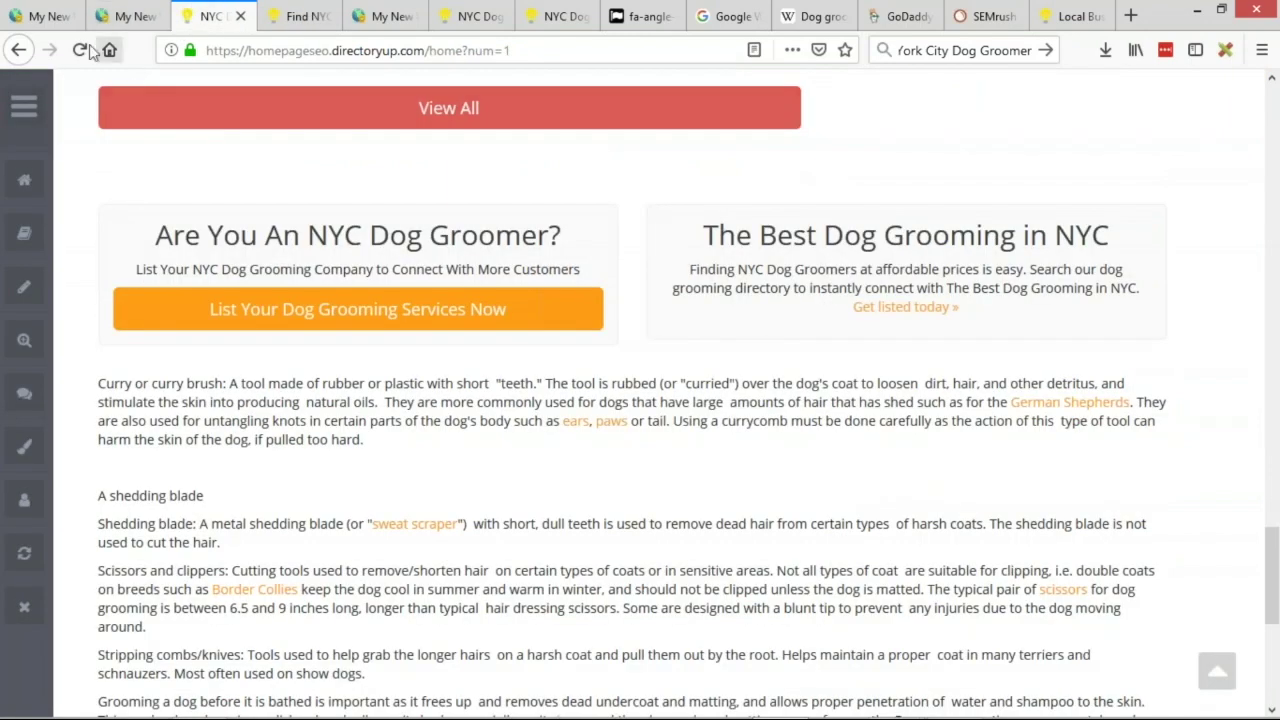
key("F5")
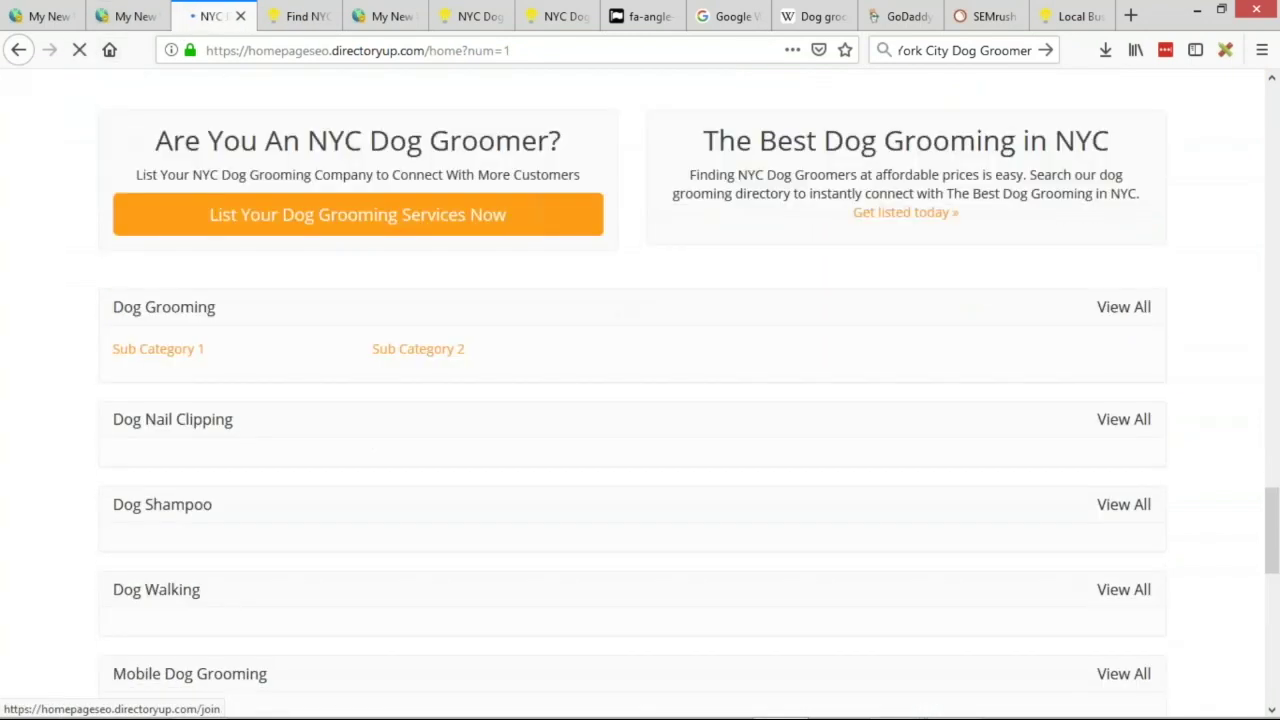
scroll(160, 284, "down", 1)
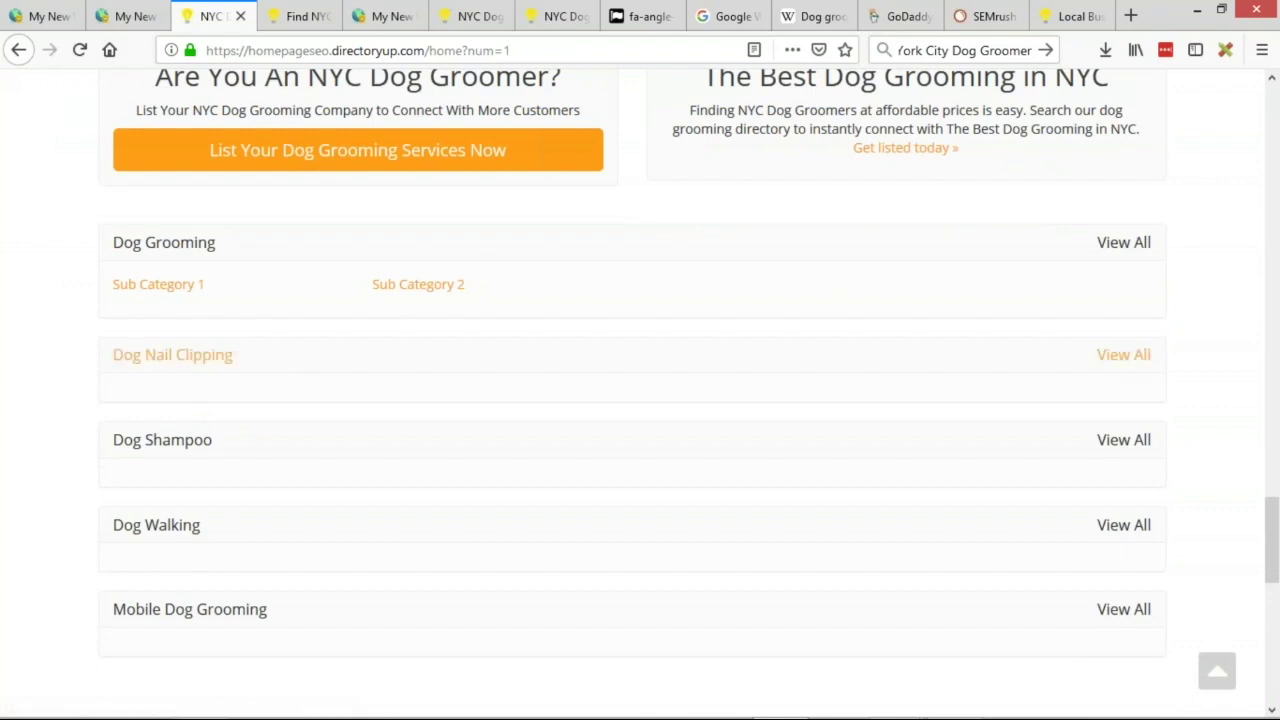
scroll(600, 417, "down", 1)
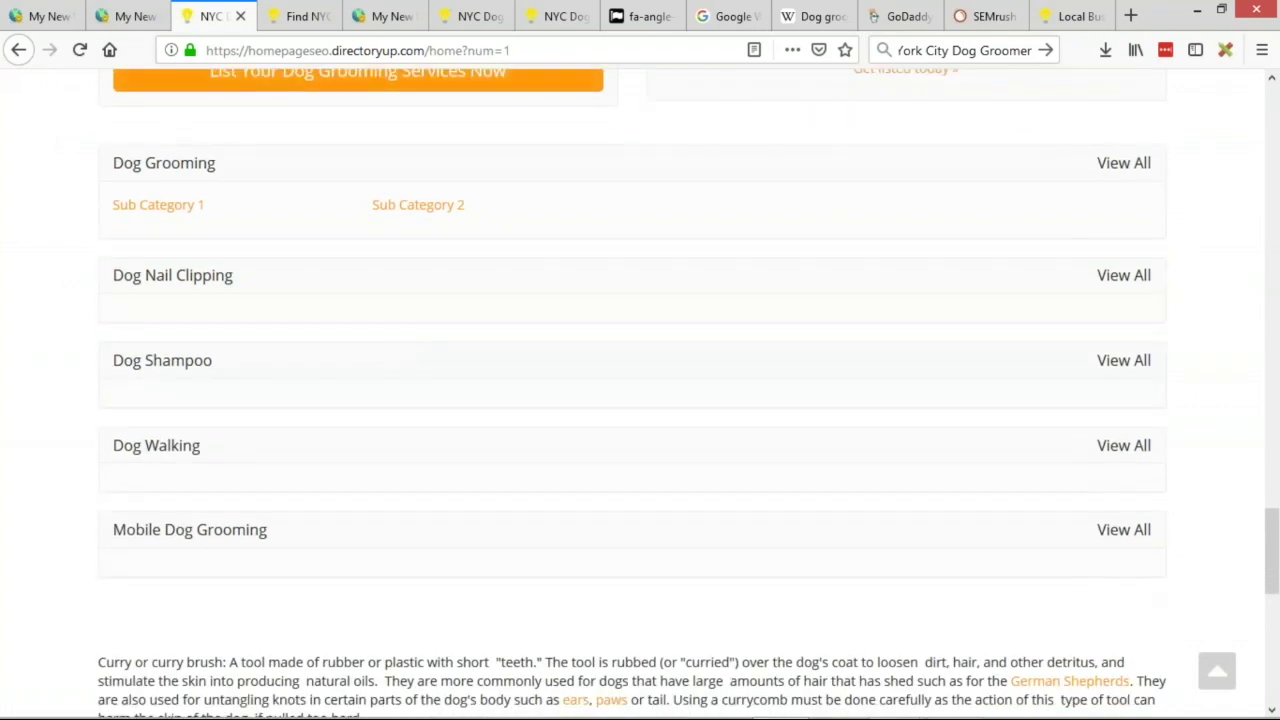
scroll(328, 408, "down", 5)
left_click_drag(133, 265, 337, 343)
left_click(340, 345)
scroll(645, 480, "down", 2)
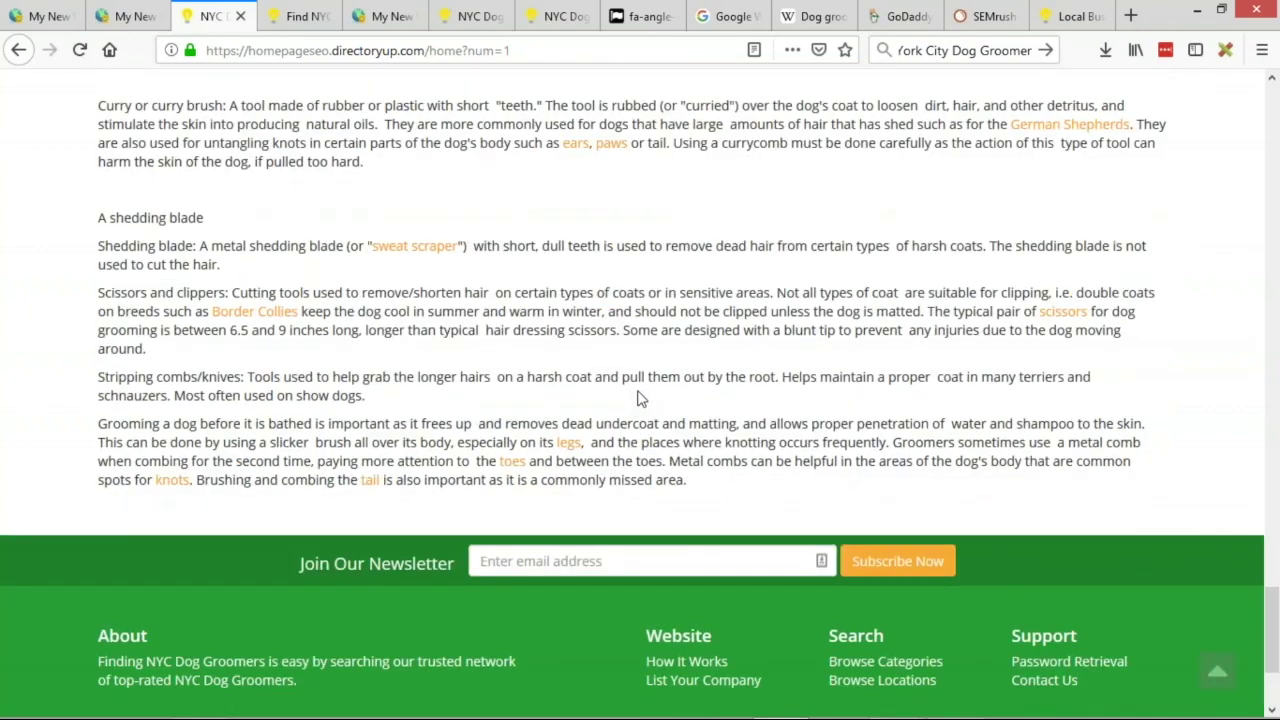
scroll(680, 510, "up", 4)
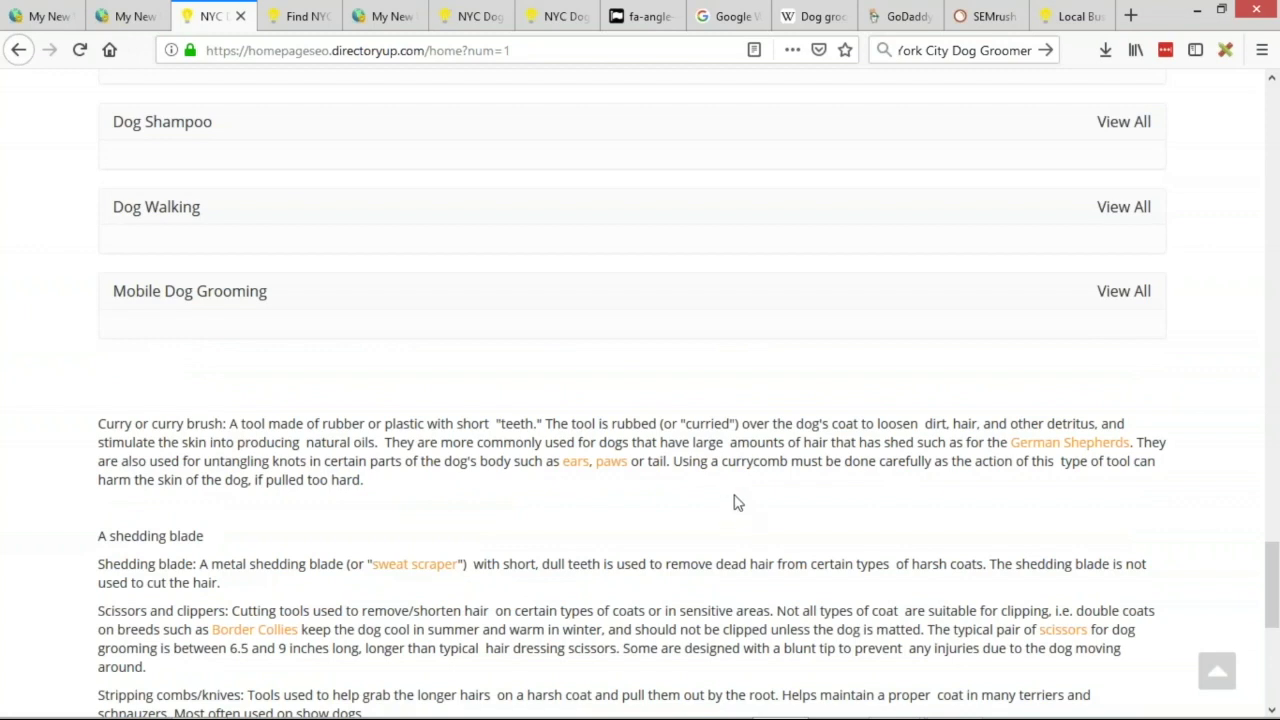
scroll(735, 502, "up", 4)
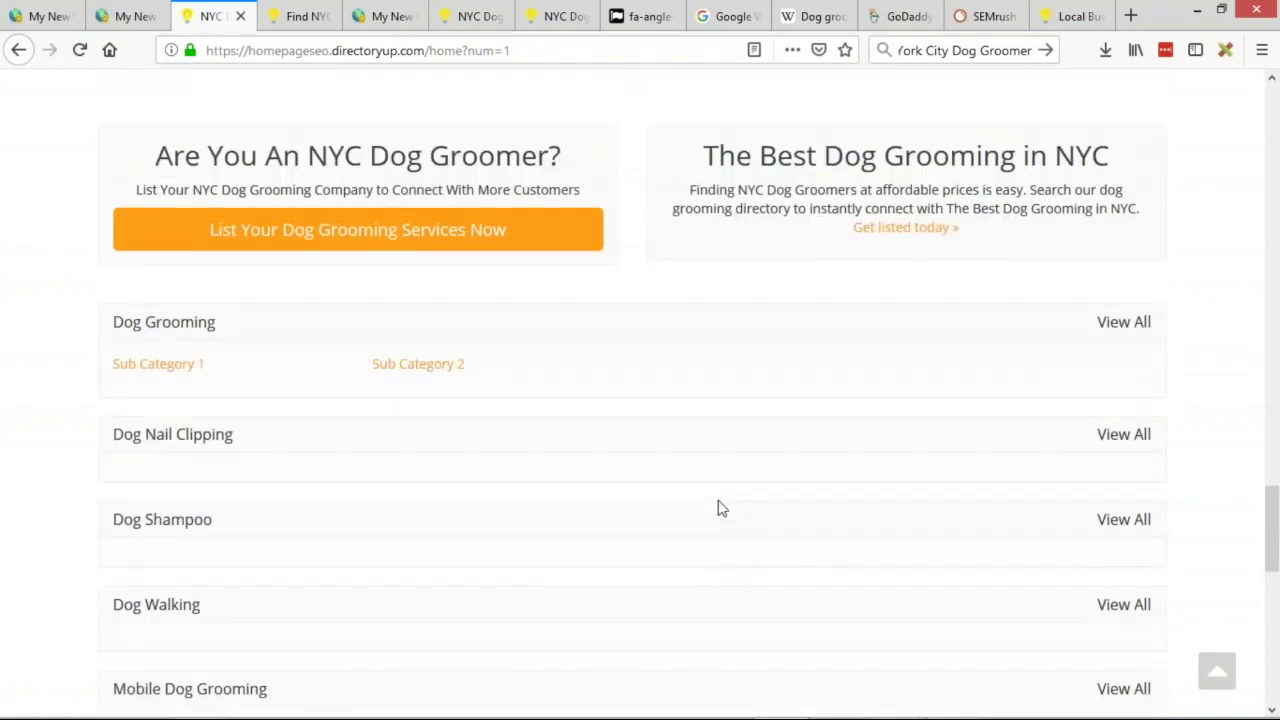
- Search Google for "dog grooming video" in the browser tab holding the old red-themed homepage
left_click(470, 16)
left_click(470, 50)
type("dog grooming")
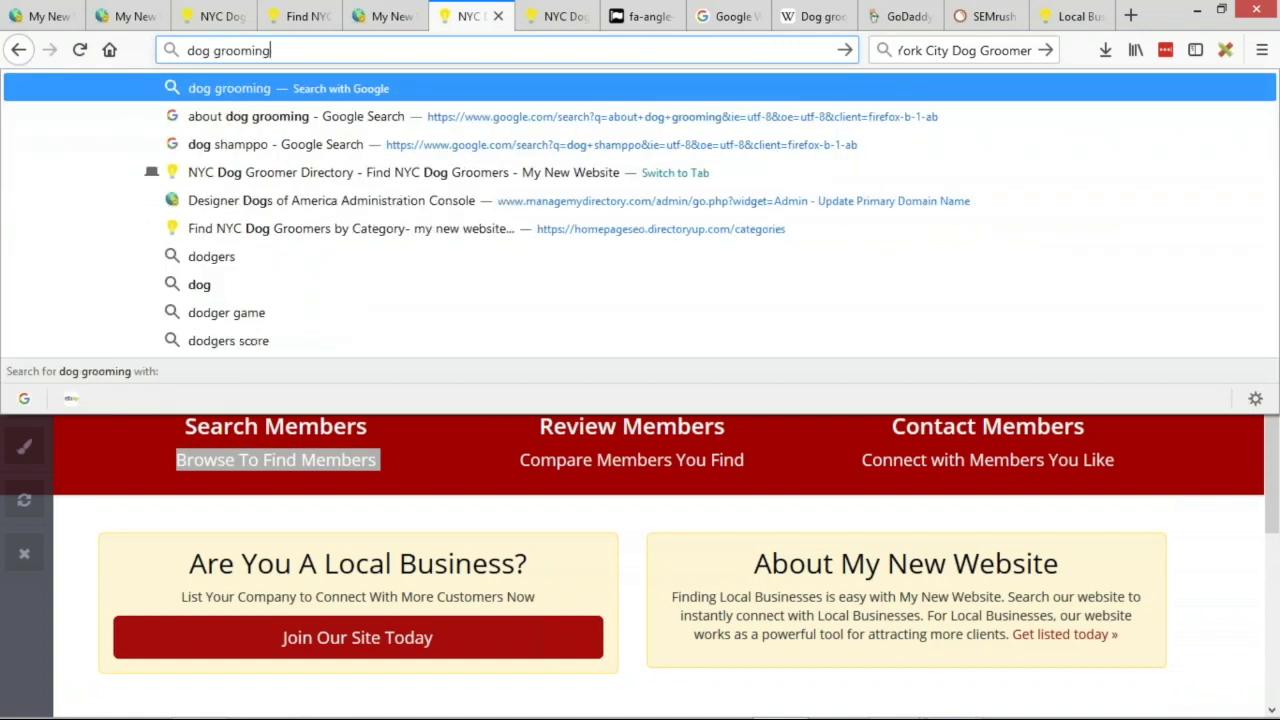
type(" video")
key("Return")
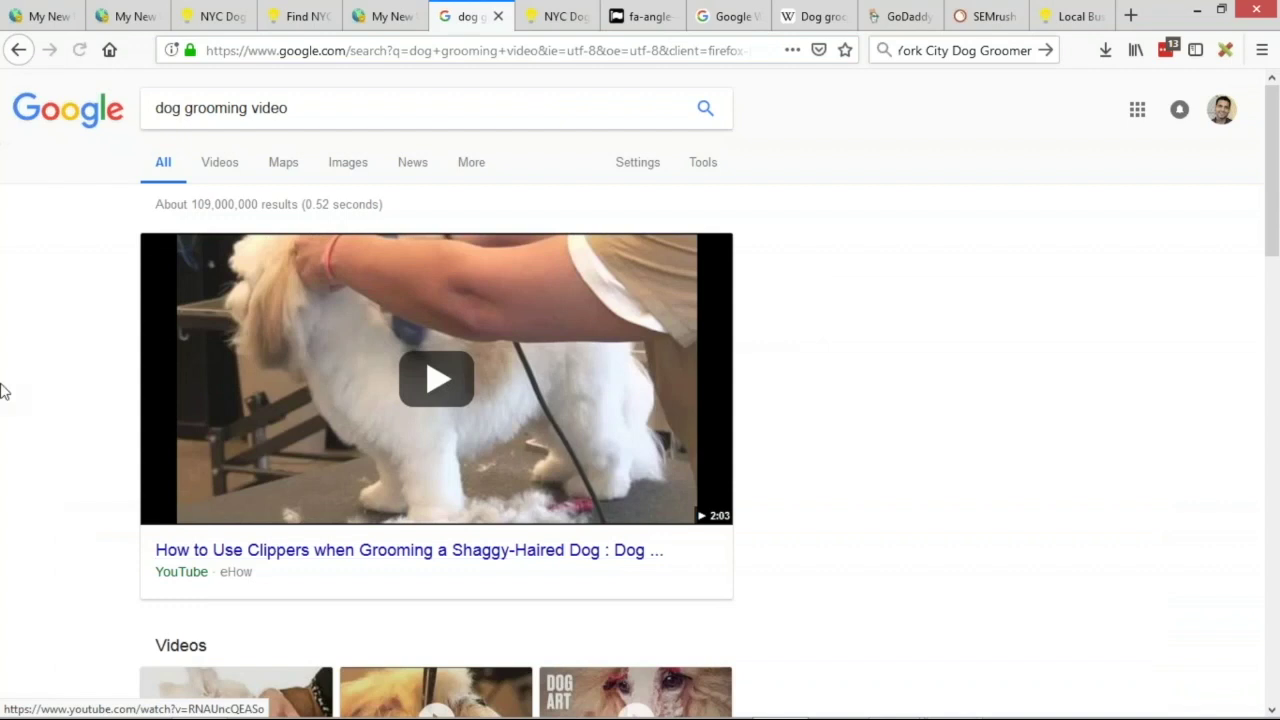
- Narrow the Google results to videos and open "Inside the Weird World of Competitive Dog Grooming" on YouTube
scroll(20, 403, "down", 4)
scroll(25, 407, "up", 4)
left_click(220, 164)
left_click(316, 508)
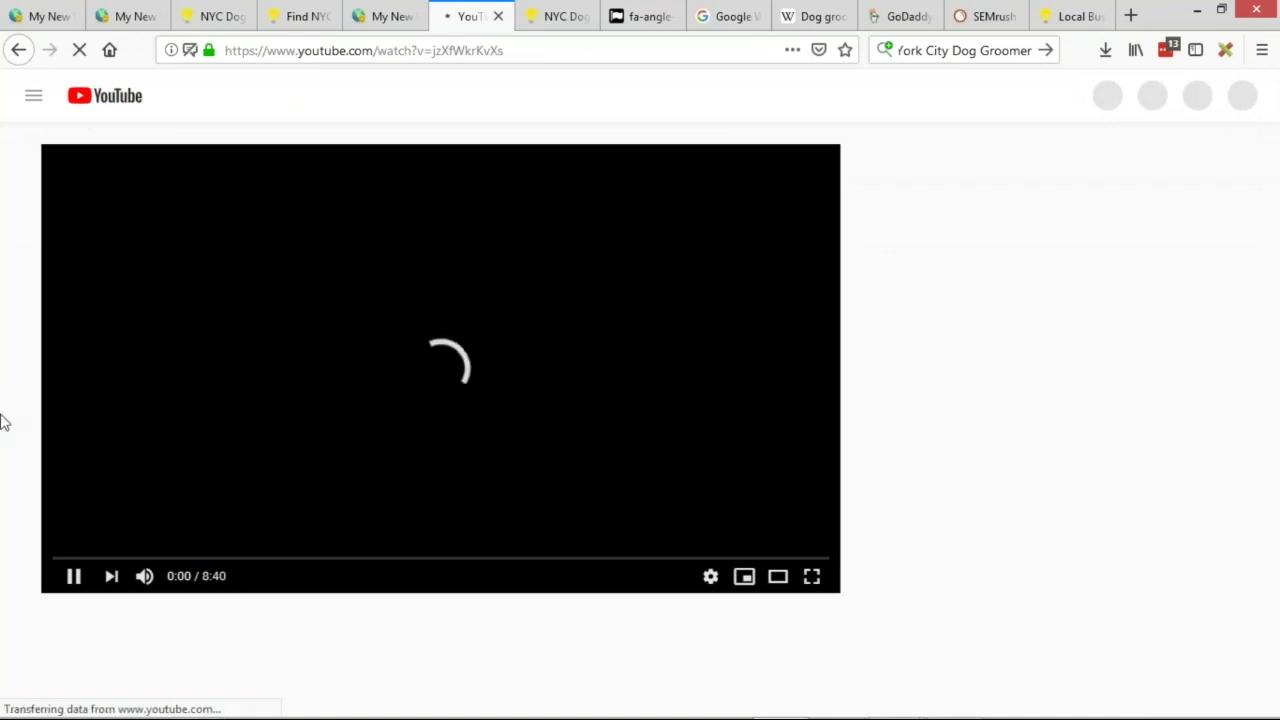
- Pause the YouTube video, view its sharing options including Embed, and close them
scroll(8, 505, "down", 3)
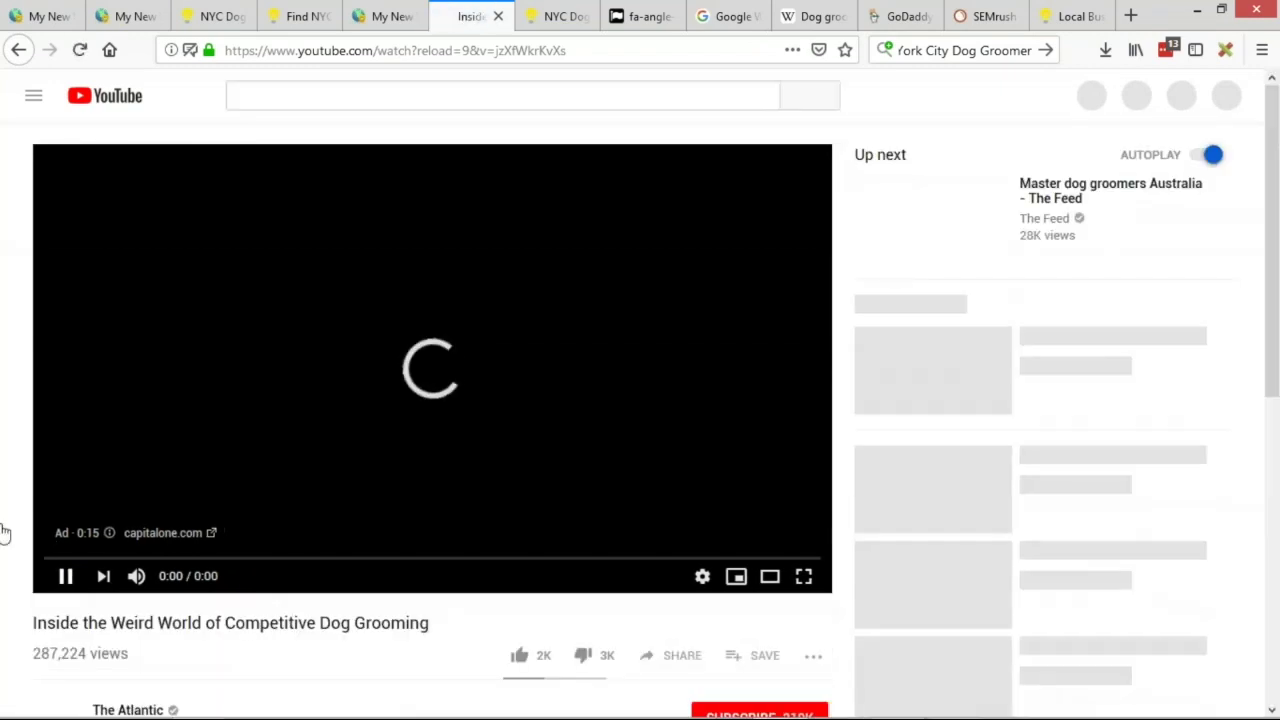
scroll(30, 531, "down", 3)
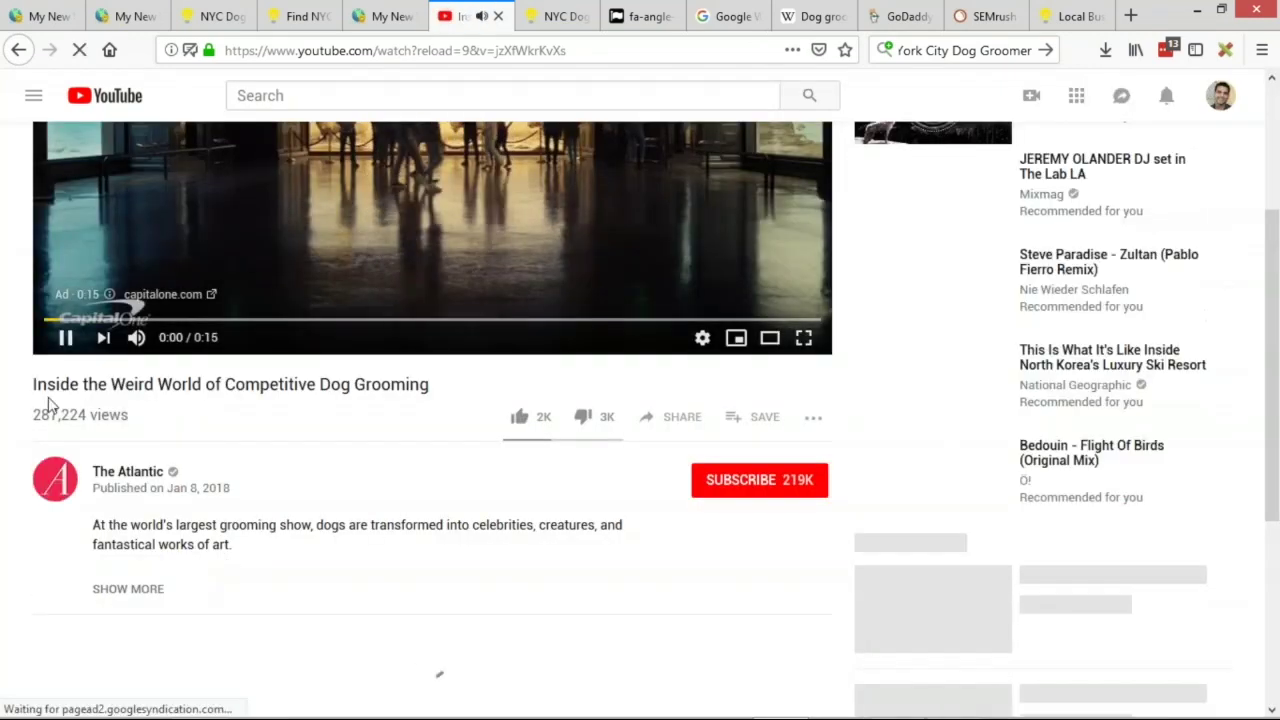
left_click(66, 340)
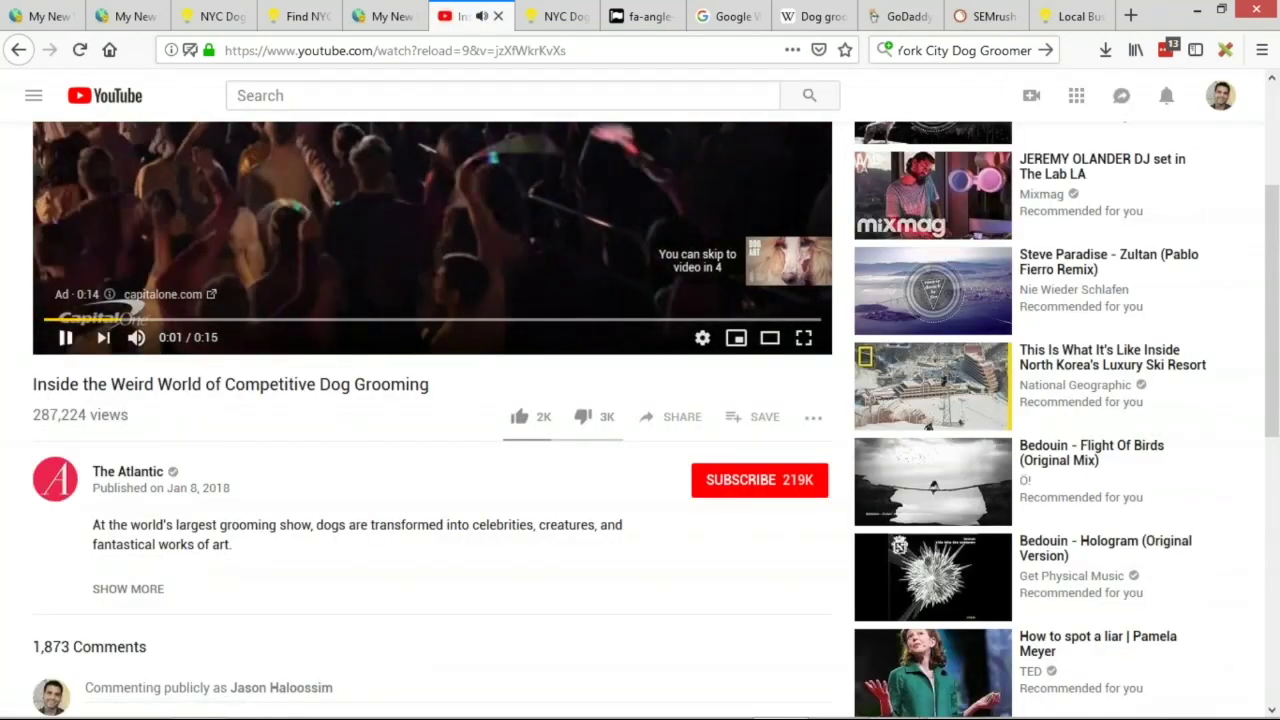
left_click(678, 418)
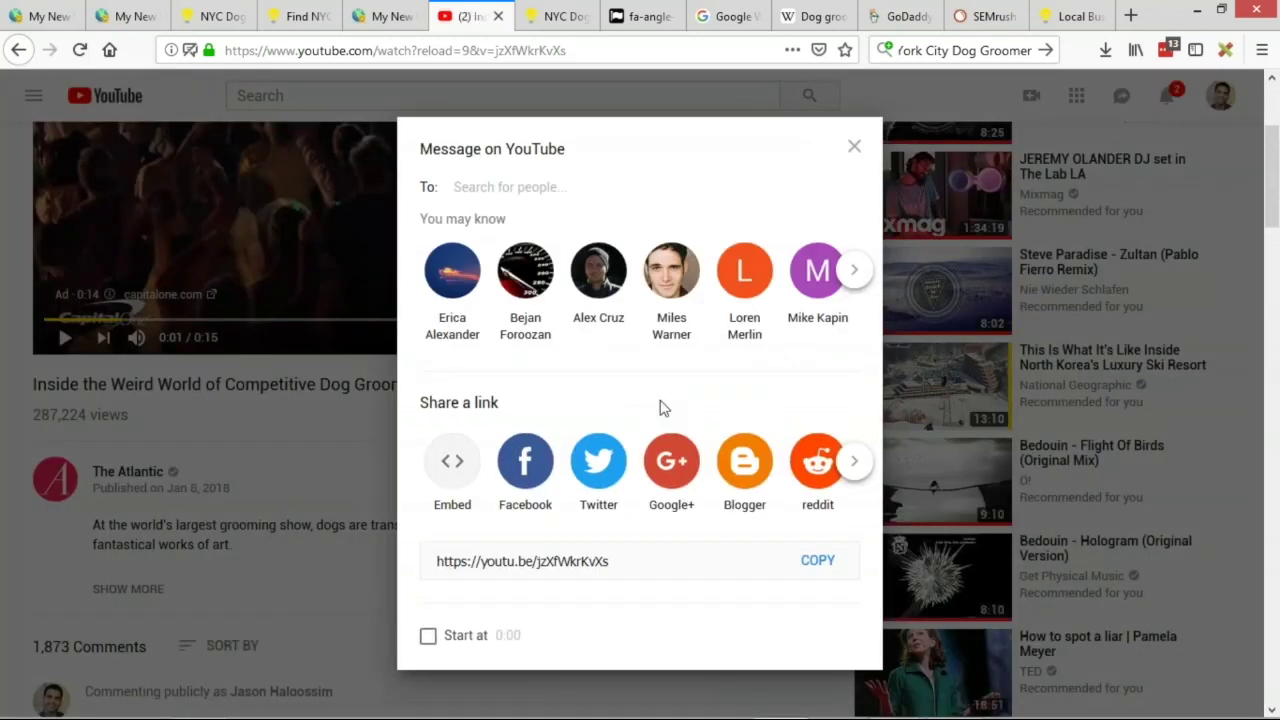
left_click(854, 147)
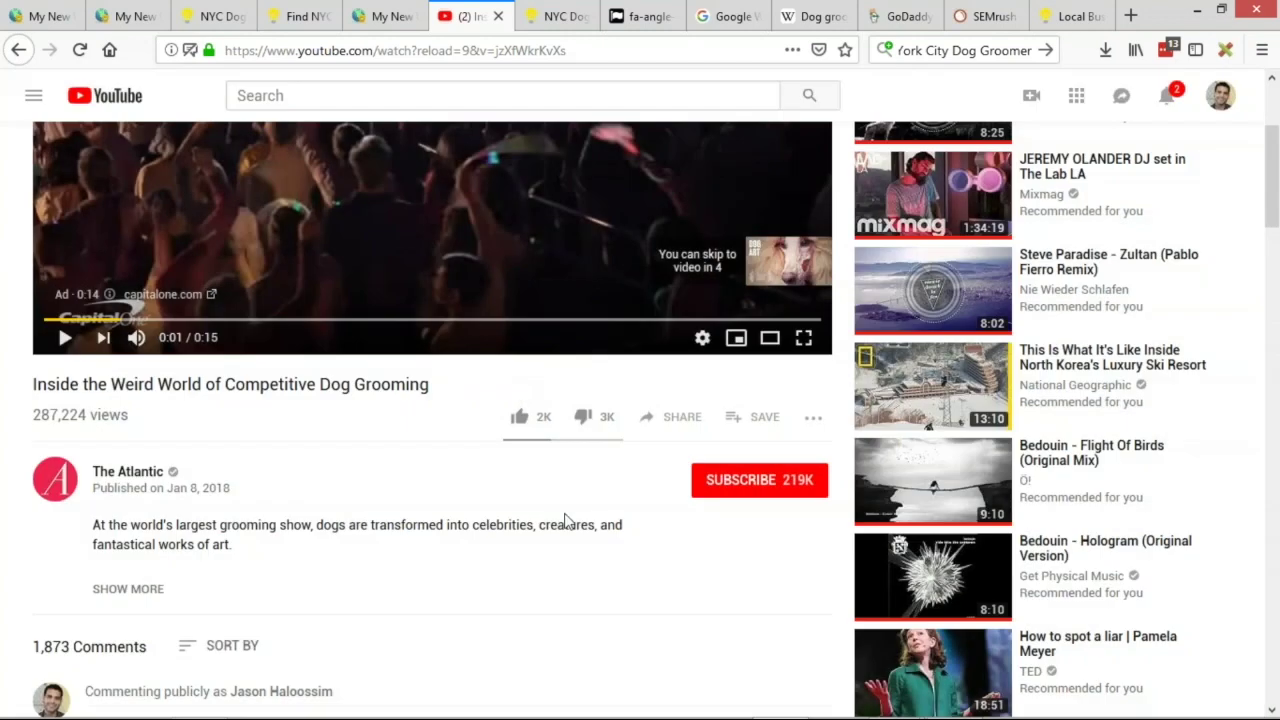
- Review the description wording in the "The Best Dog Grooming in NYC" box on the live homepage
left_click(210, 16)
scroll(814, 323, "up", 3)
left_click_drag(707, 430, 1130, 450)
left_click(1000, 480)
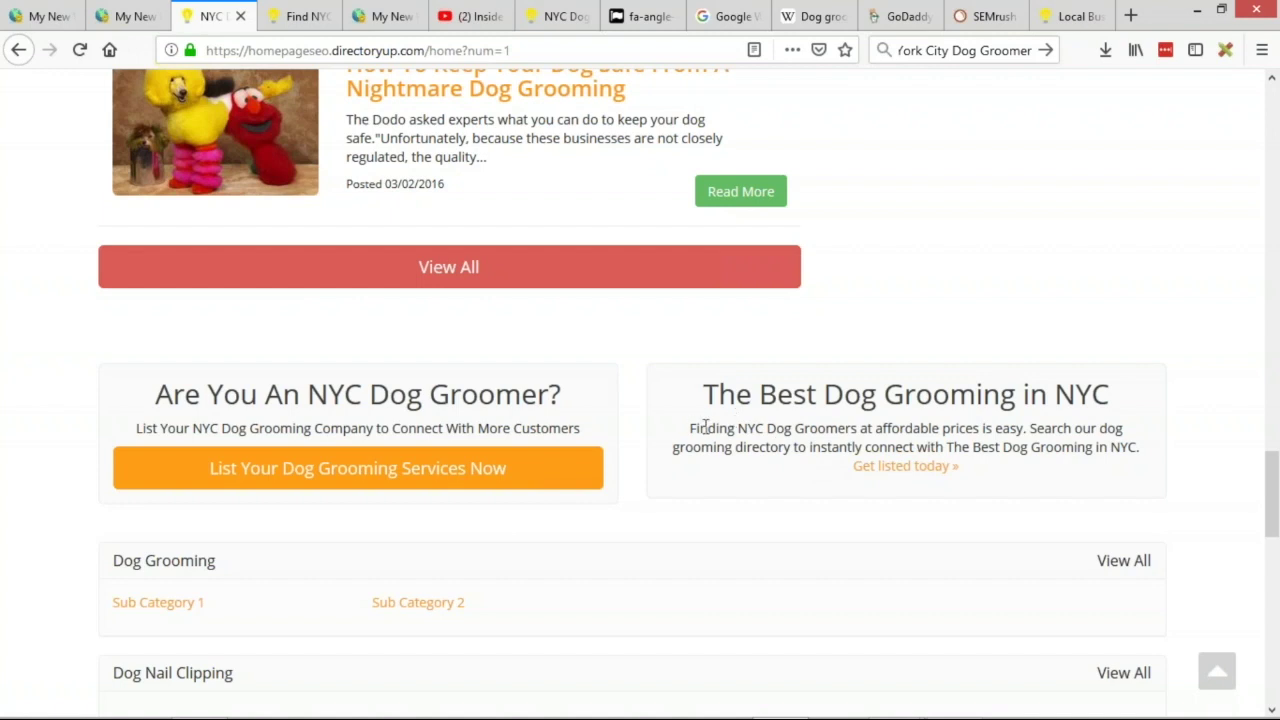
left_click_drag(690, 428, 800, 436)
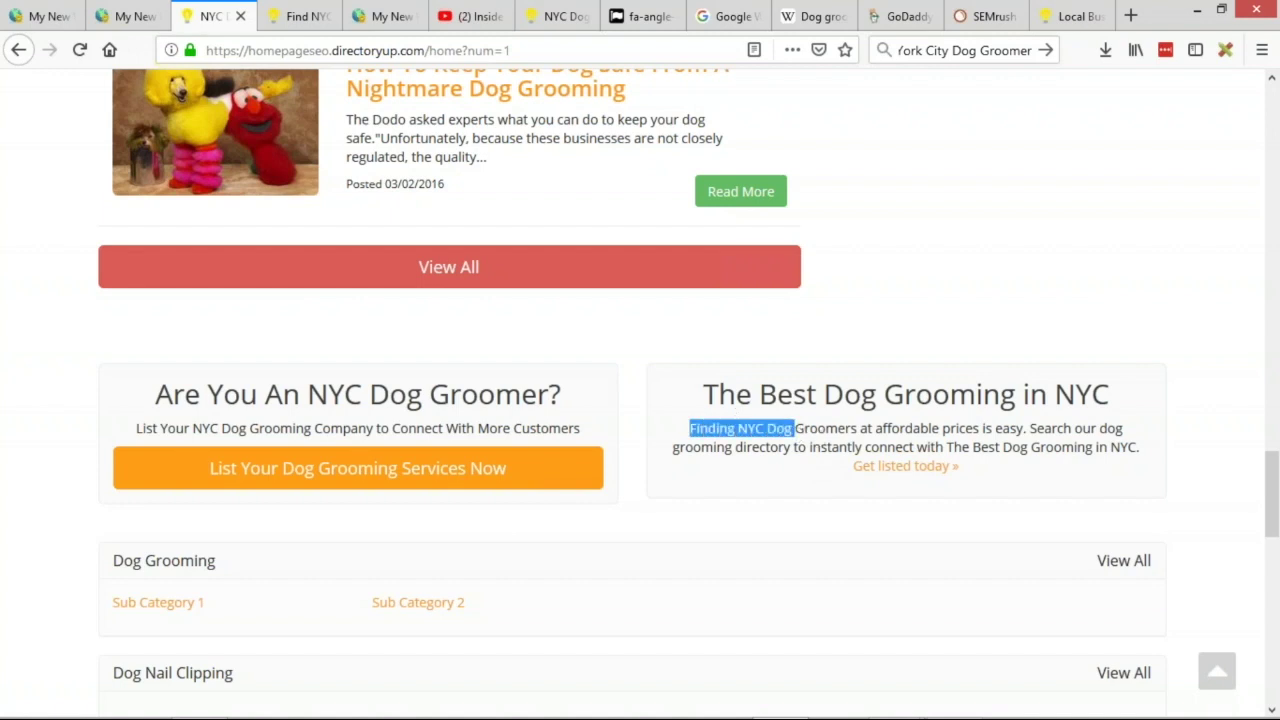
- Copy the iframe embed code of the YouTube video "Inside the Weird World of Competitive Dog Grooming"
left_click(481, 16)
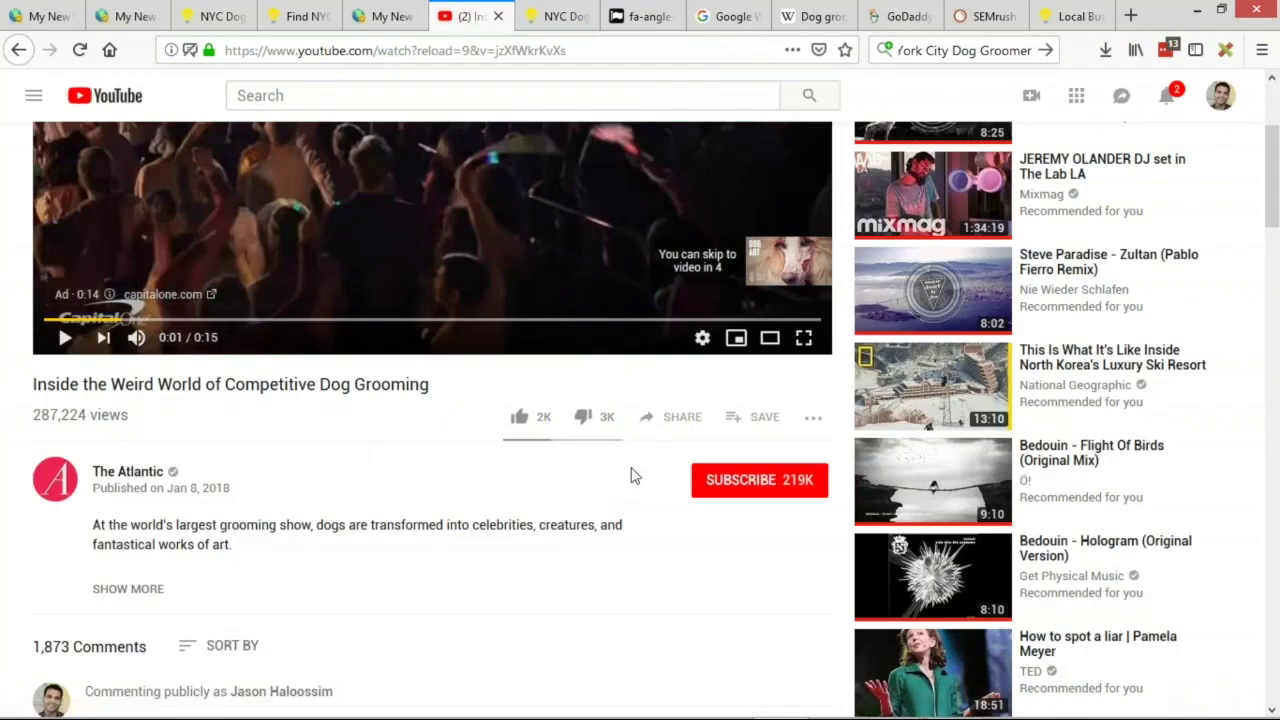
left_click(686, 418)
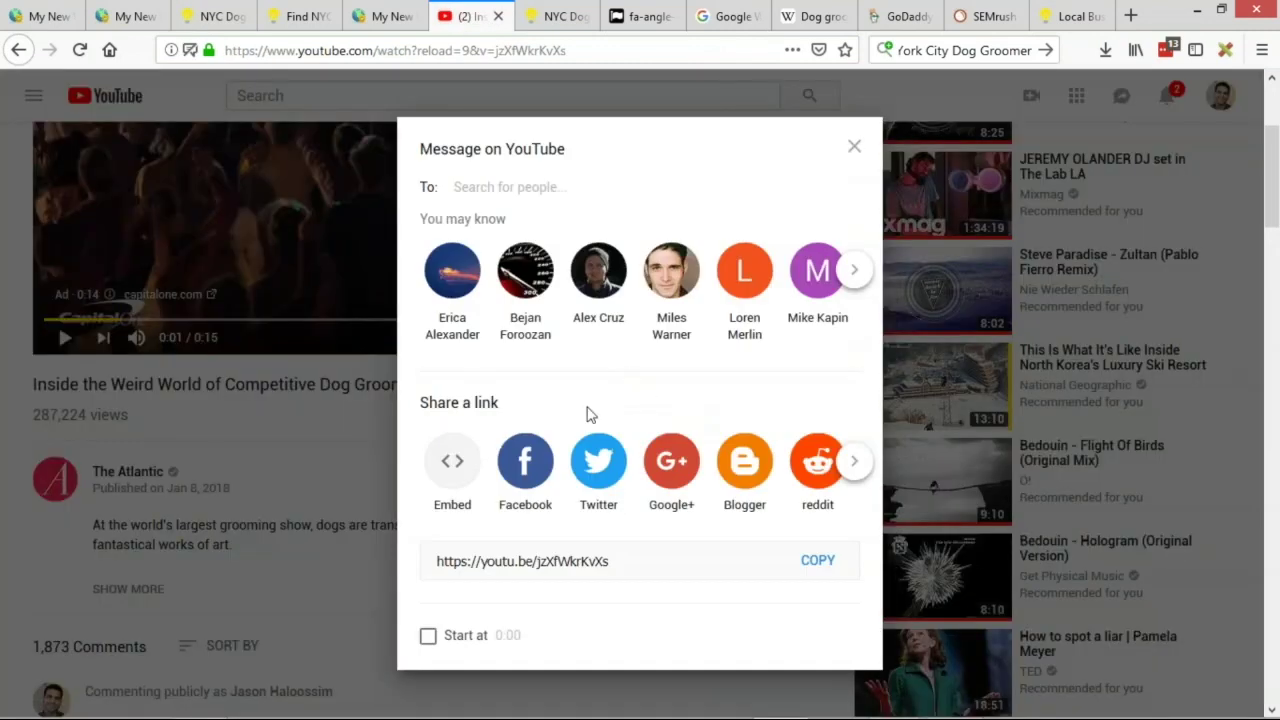
left_click(445, 468)
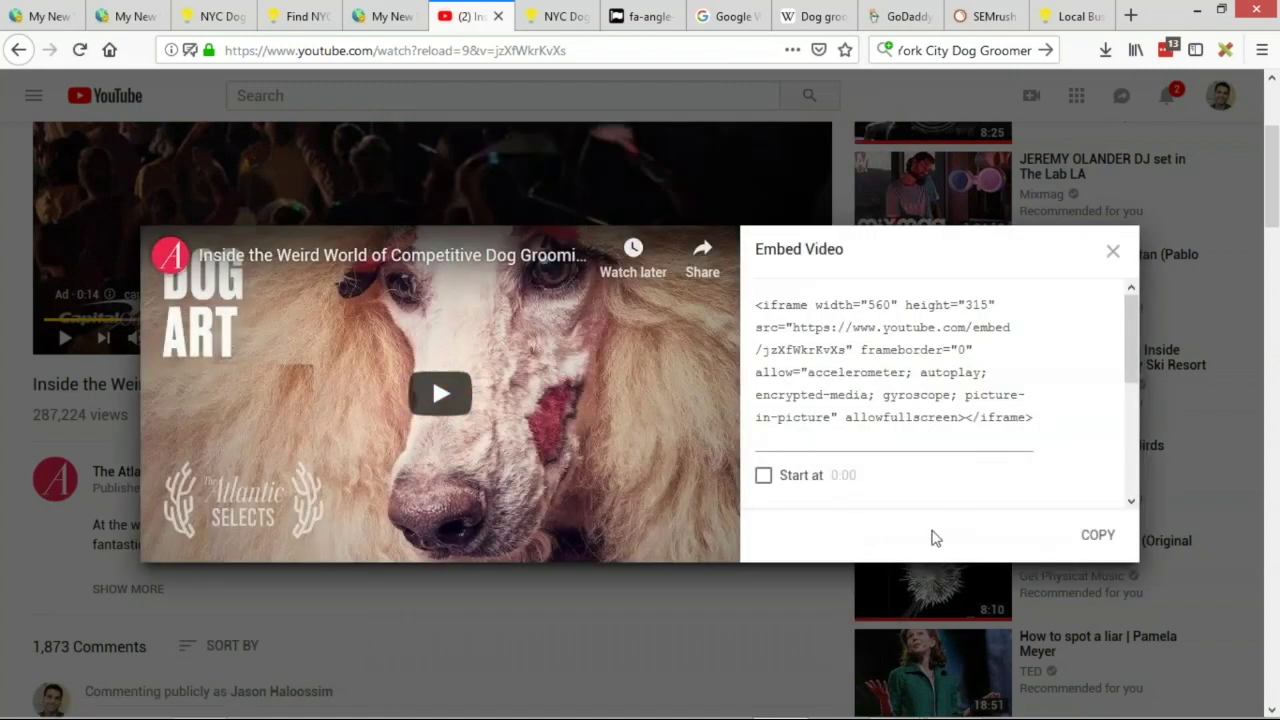
left_click(858, 333)
key("ctrl+c")
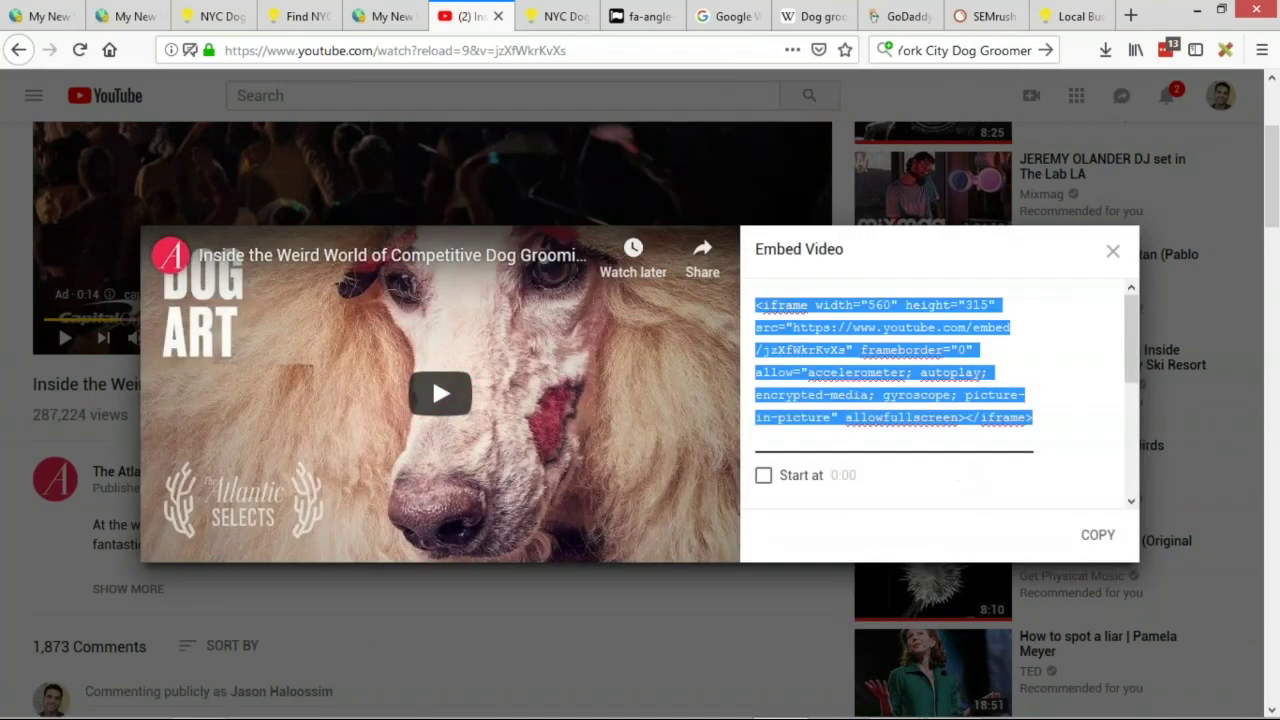
- In the admin's homepage layout settings, replace the About Website Text with the copied YouTube embed code
left_click(45, 16)
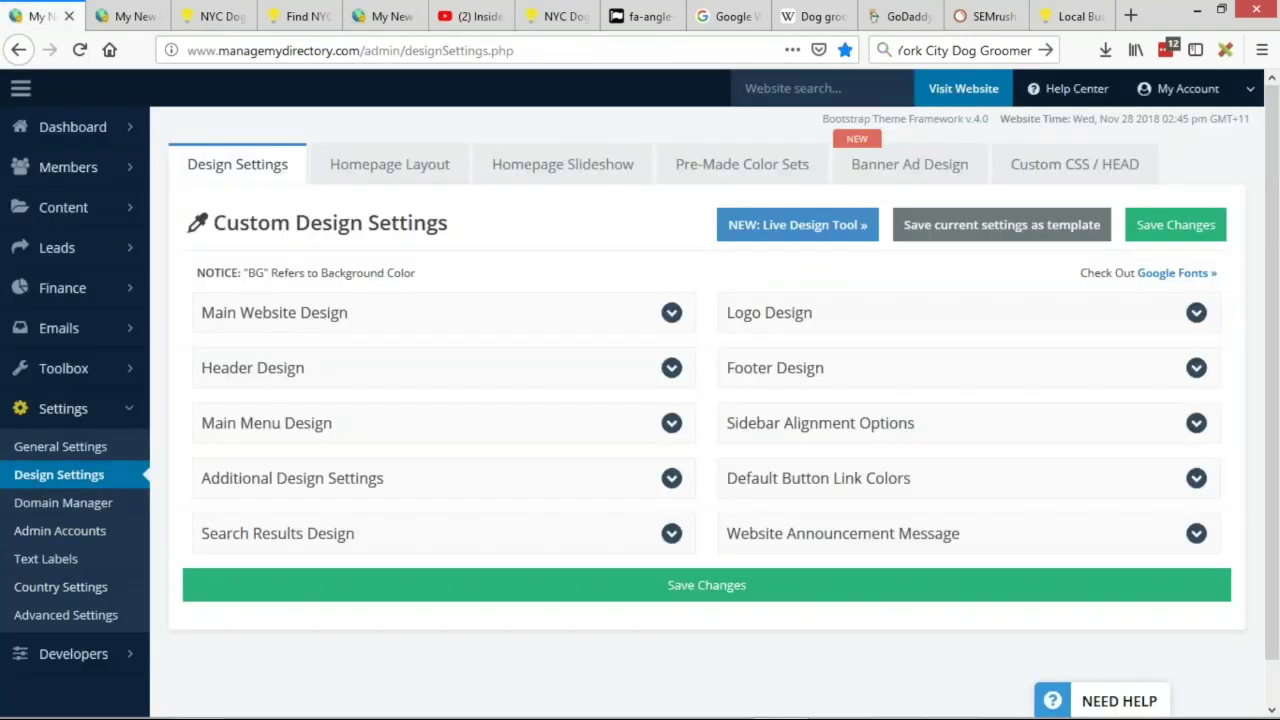
left_click(337, 171)
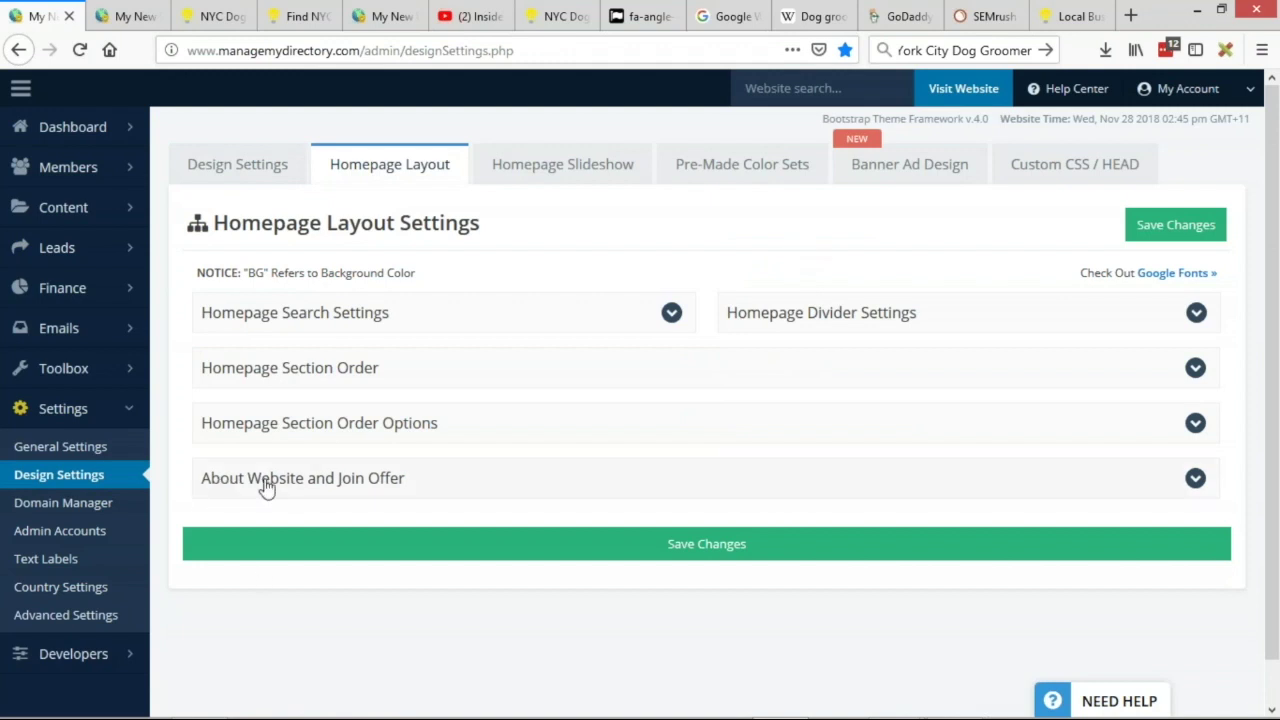
left_click(378, 498)
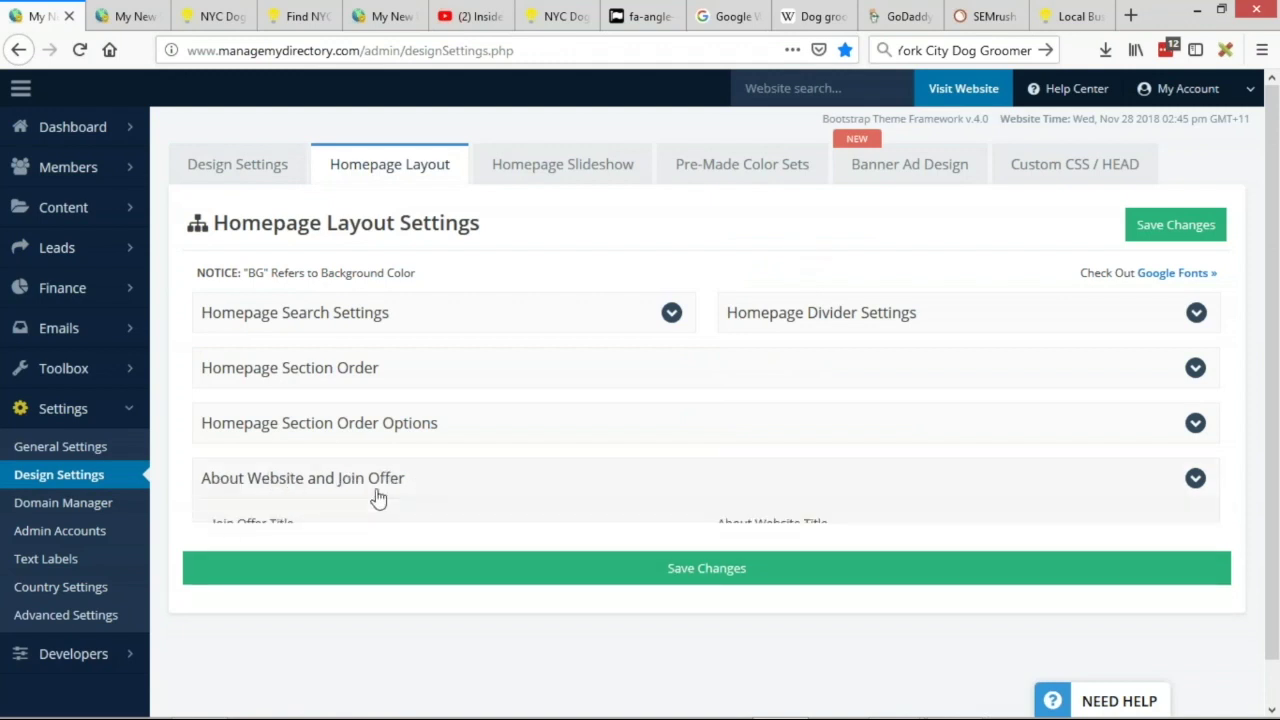
scroll(800, 400, "down", 3)
left_click(934, 406)
left_click_drag(1174, 406, 666, 374)
key("ctrl+v")
- Clear the About Website Link Text and Link URL, and save the homepage layout changes
left_click_drag(823, 488, 725, 488)
key("BackSpace")
key("Tab")
key("BackSpace")
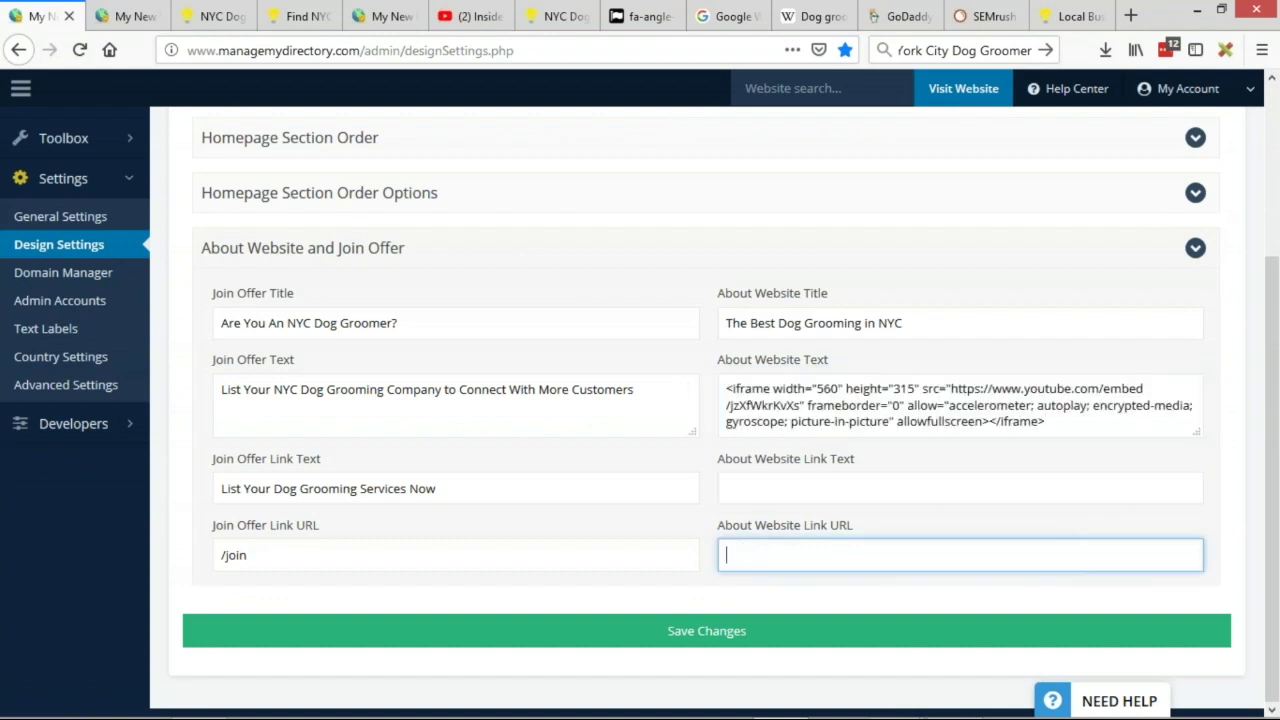
left_click(730, 631)
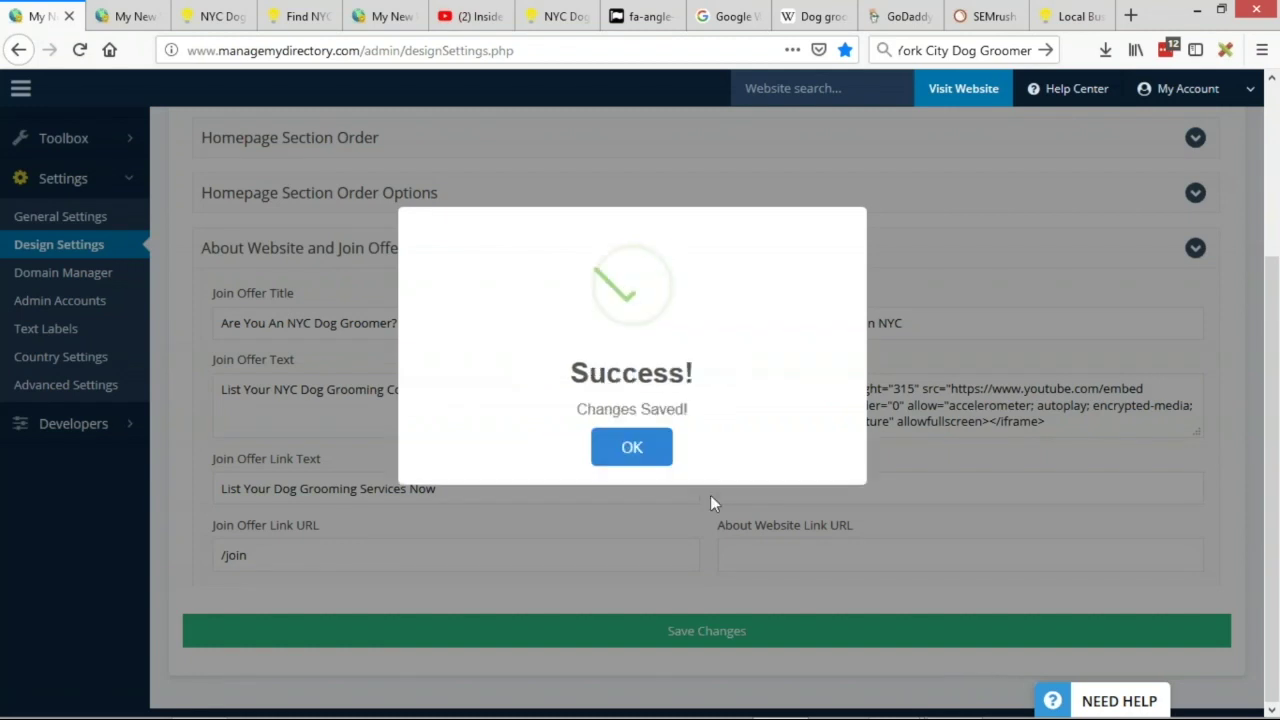
left_click(634, 449)
- Reload the live homepage and compare the embedded video box with the short text in the "Are You An NYC Dog Groomer?" box
key("ctrl+3")
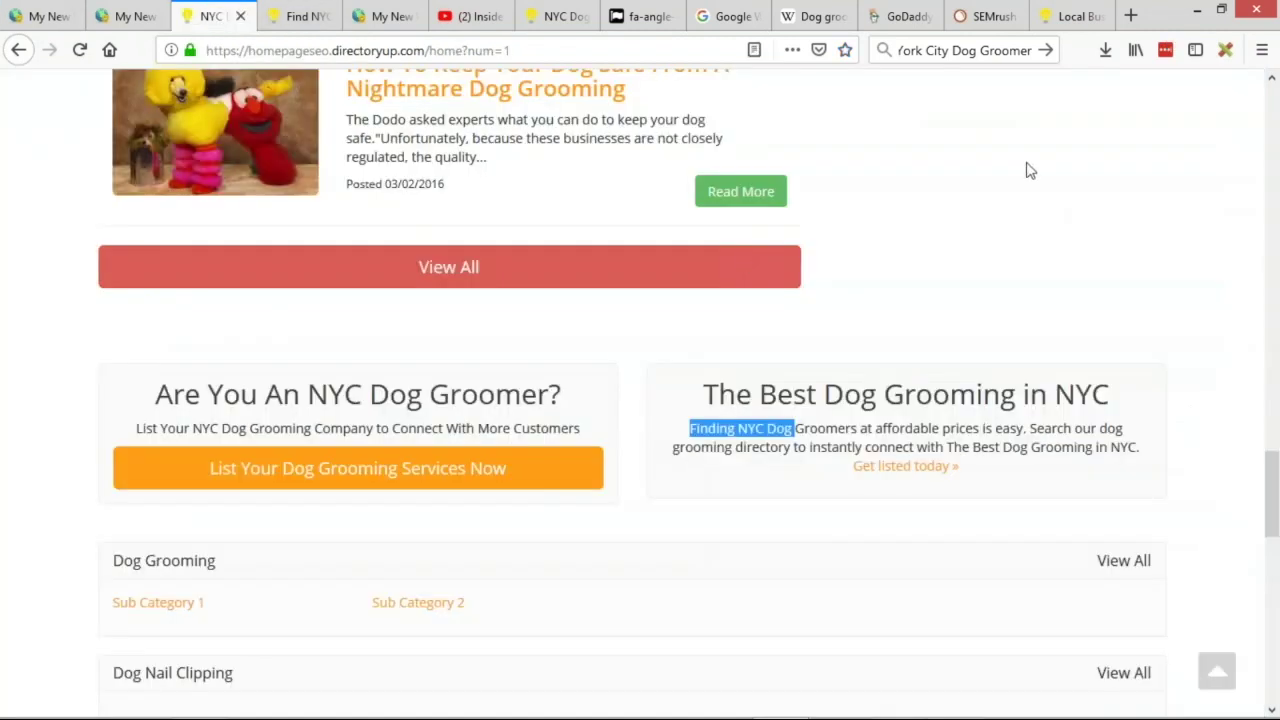
key("F5")
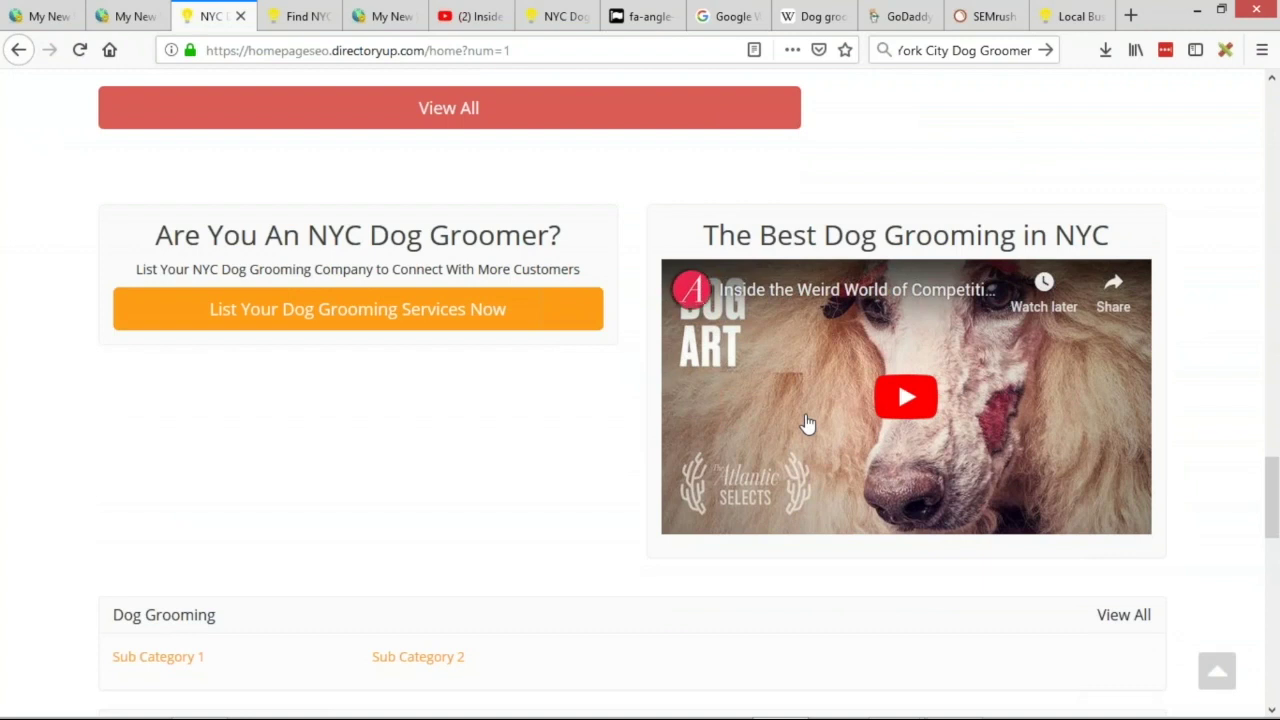
left_click_drag(138, 268, 582, 270)
left_click(582, 270)
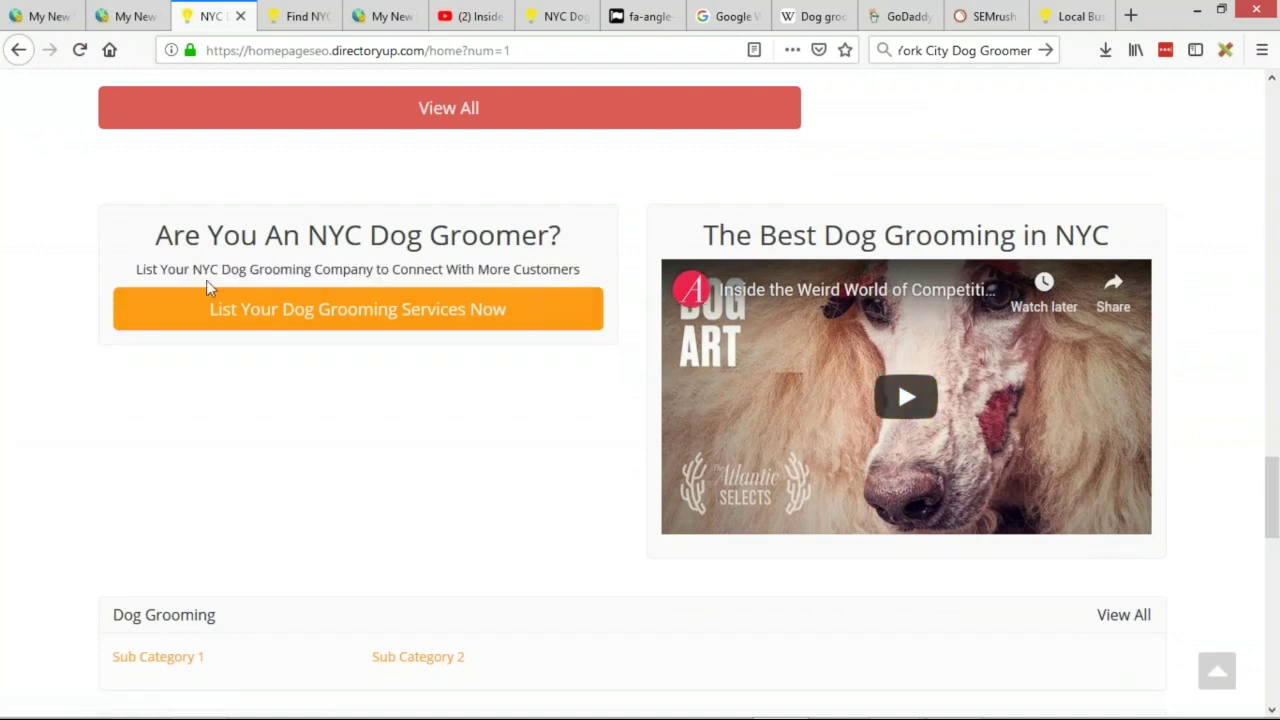
left_click_drag(140, 268, 480, 266)
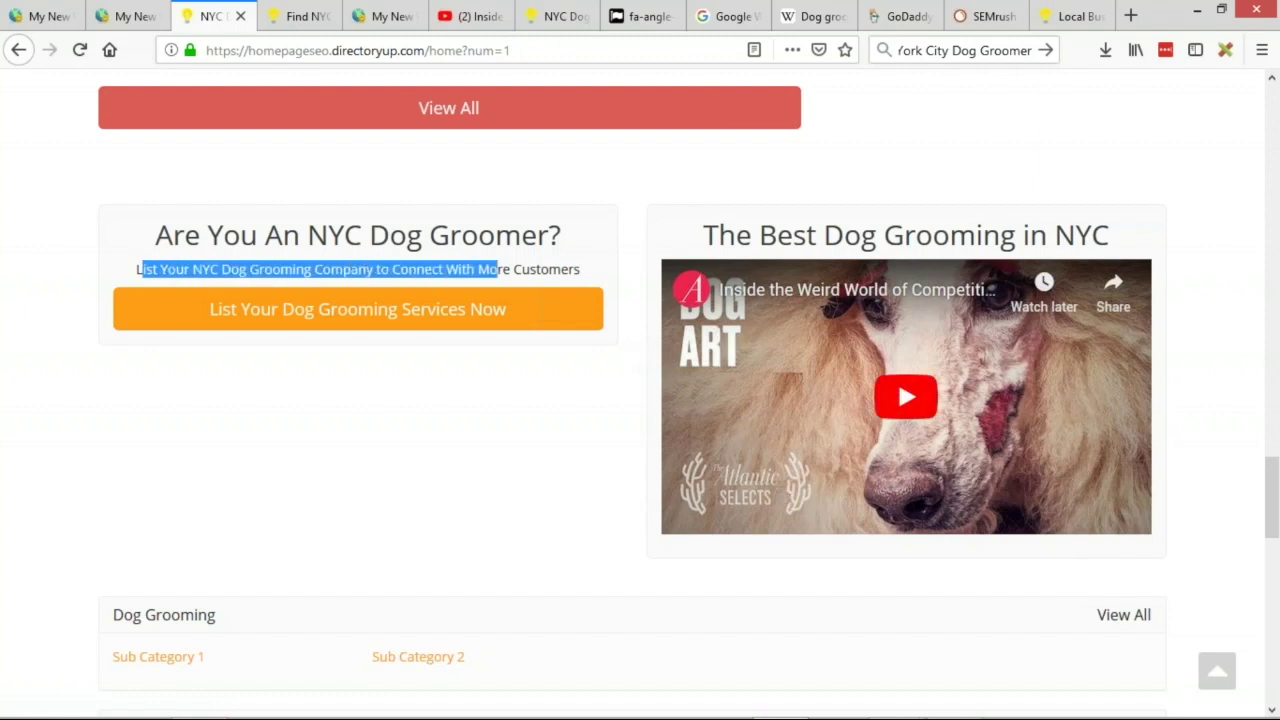
left_click(482, 266)
left_click_drag(582, 270, 134, 270)
left_click(289, 270)
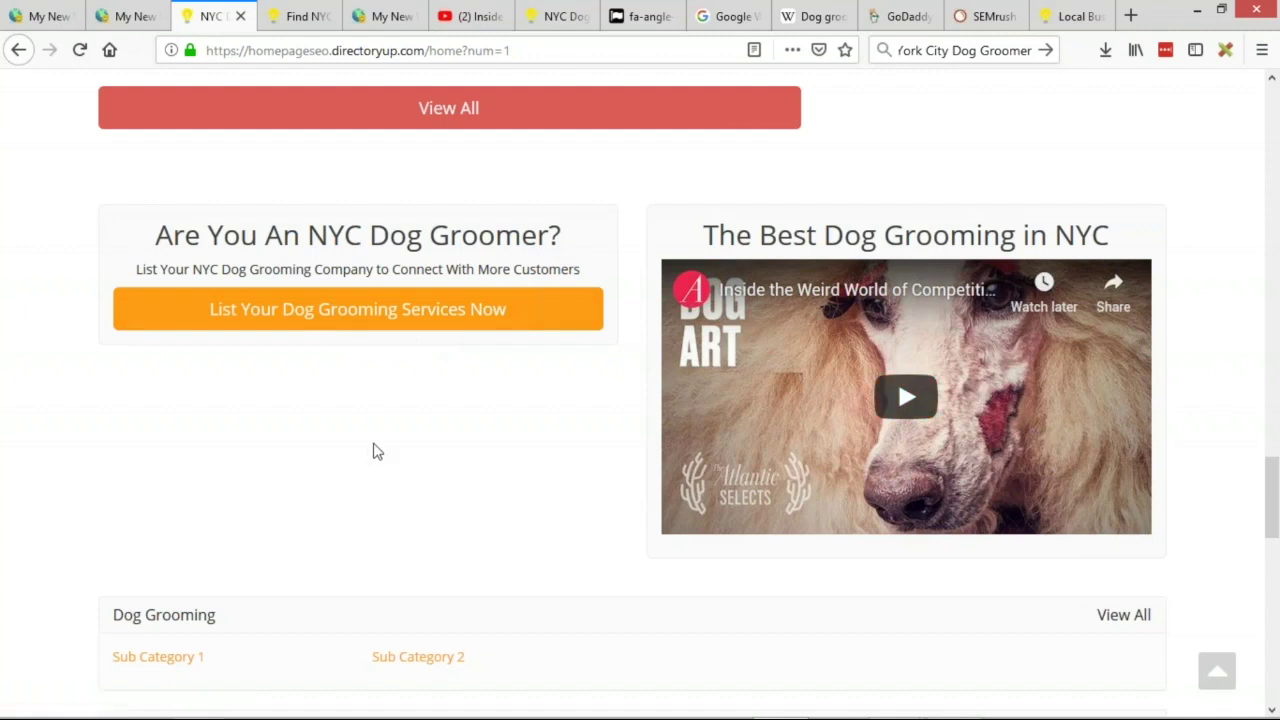
left_click_drag(136, 269, 580, 270)
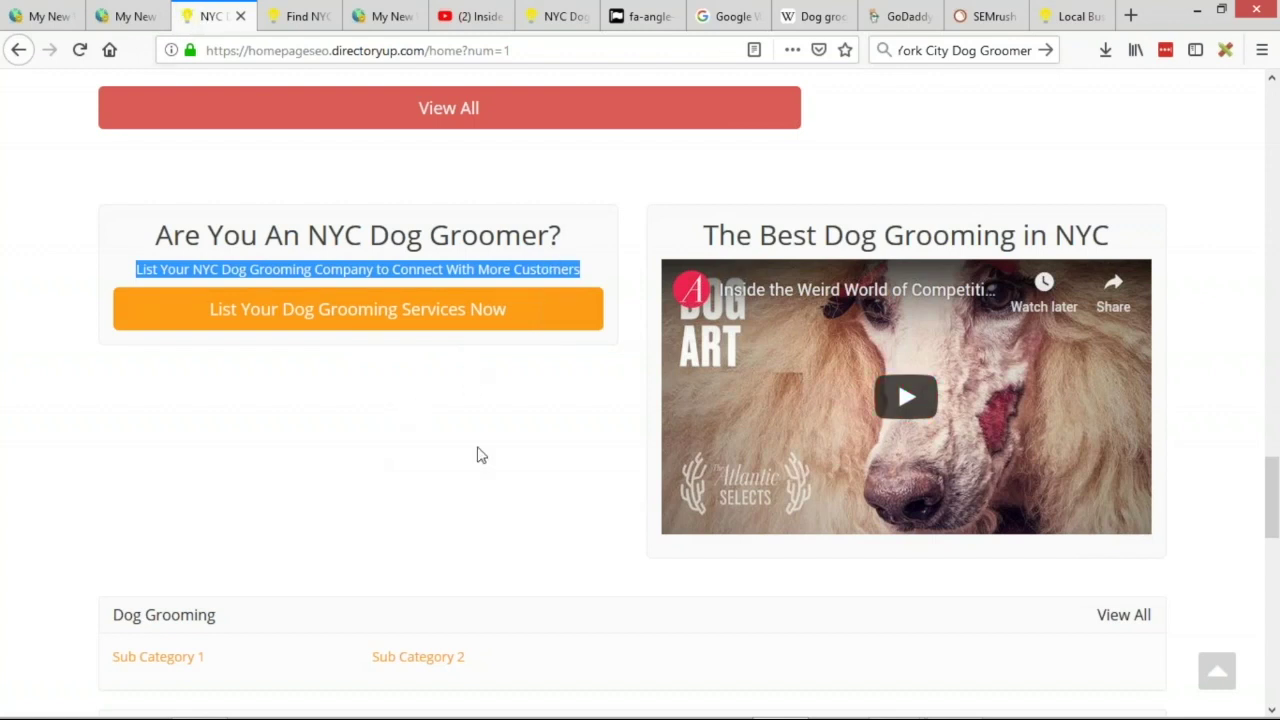
- Copy the homepage's "Curry or curry brush" paragraph, replace the Join Offer Text with it in the admin, and save the changes
scroll(477, 446, "down", 8)
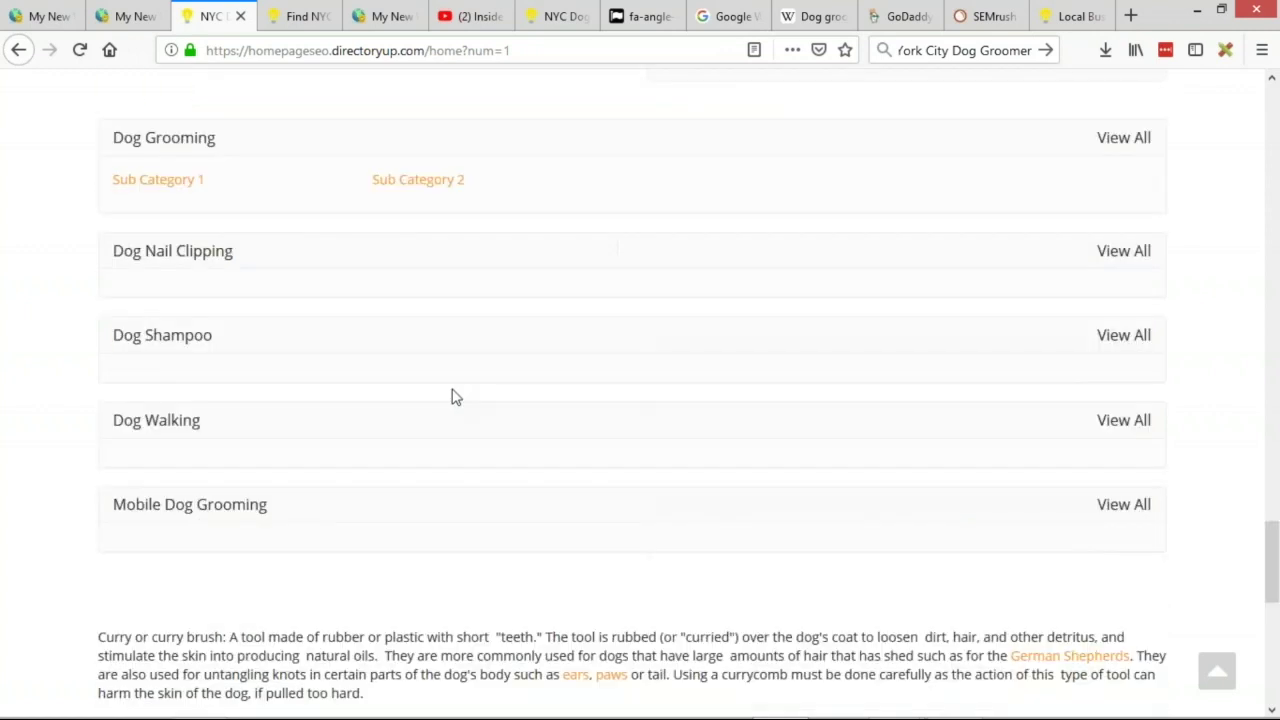
mouse_move(384, 375)
left_mouse_down()
mouse_move(205, 360)
mouse_move(100, 318)
left_mouse_up()
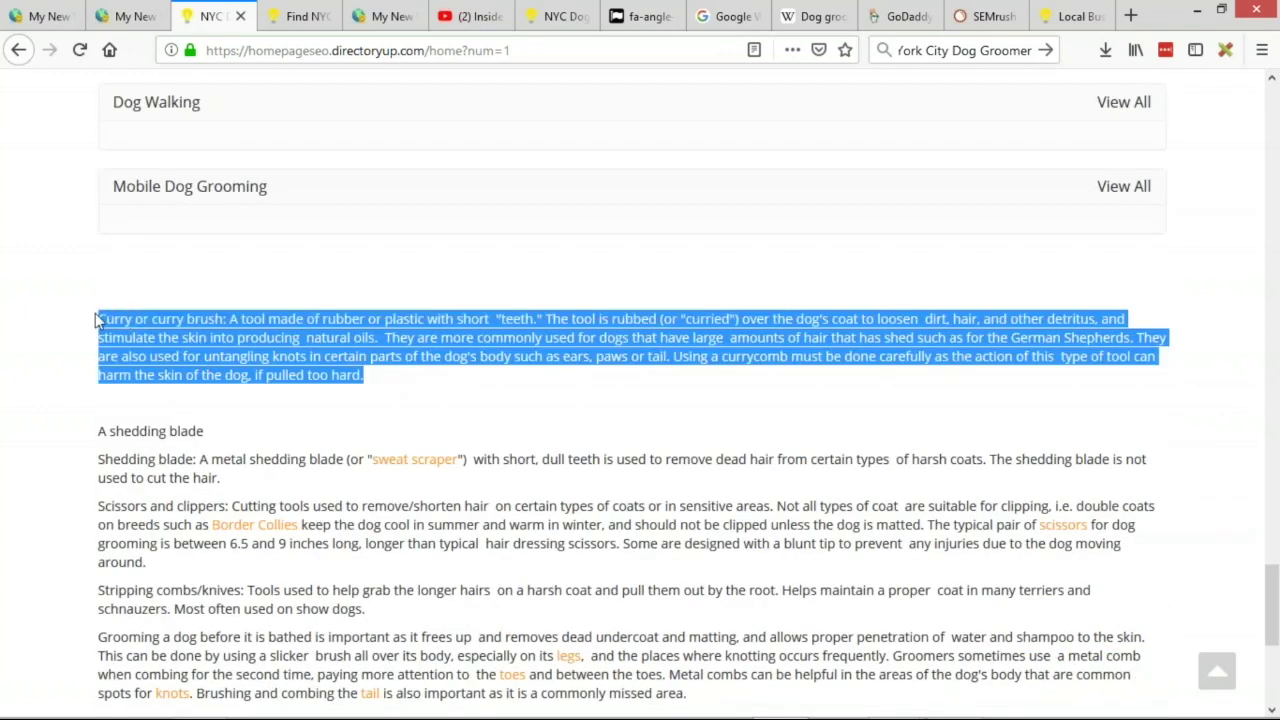
left_click(120, 16)
left_click(14, 10)
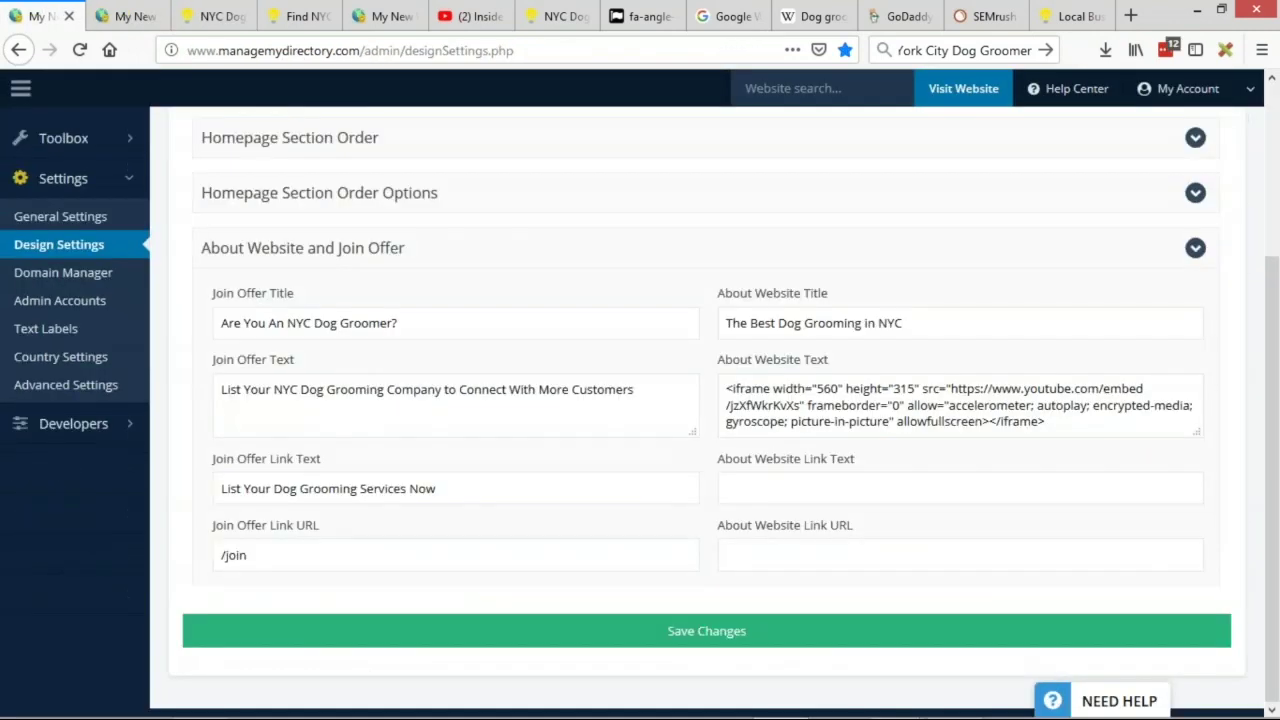
triple_click(292, 388)
key("ctrl+v")
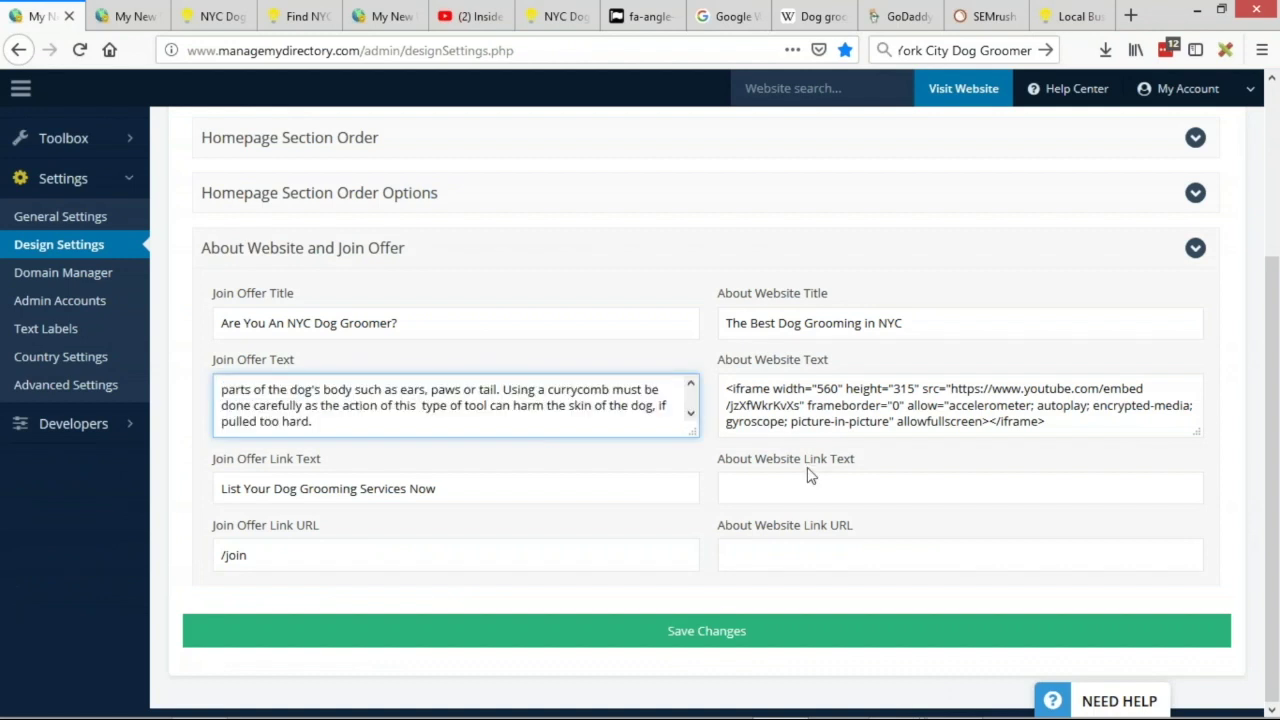
left_click(723, 638)
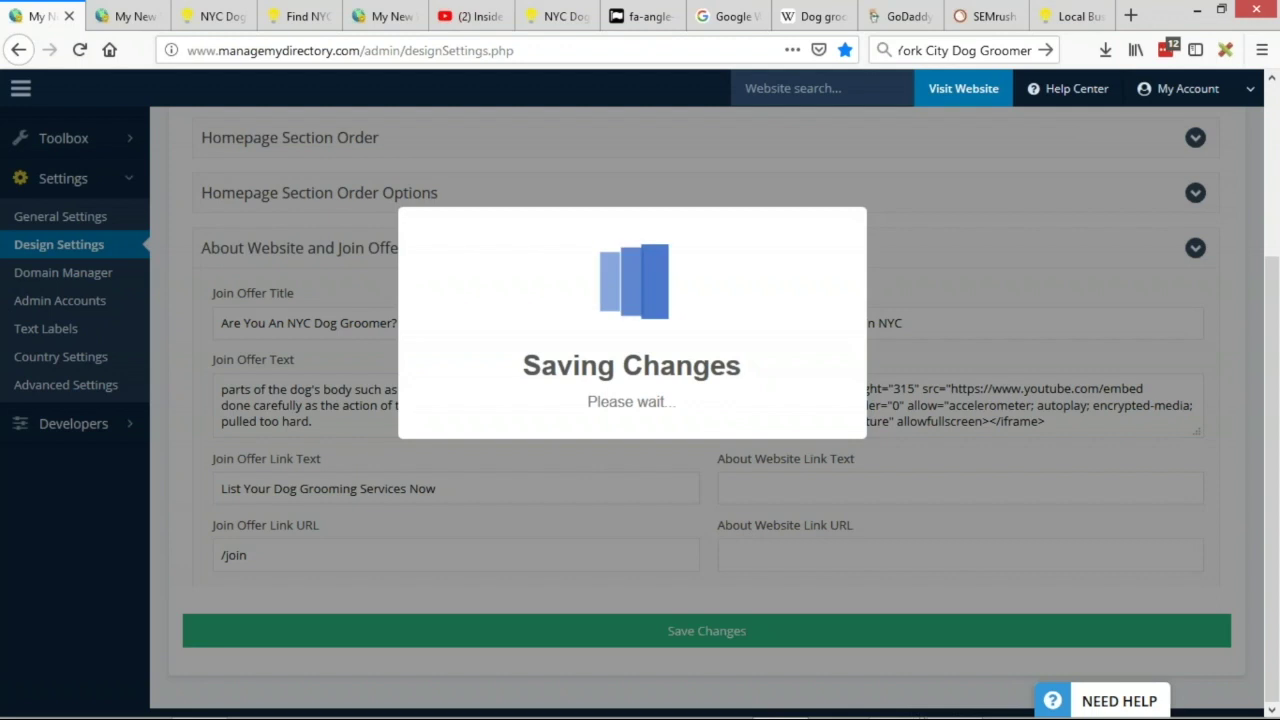
- Reload the live homepage and check the "Are You An NYC Dog Groomer?" box beside the video
left_click(198, 18)
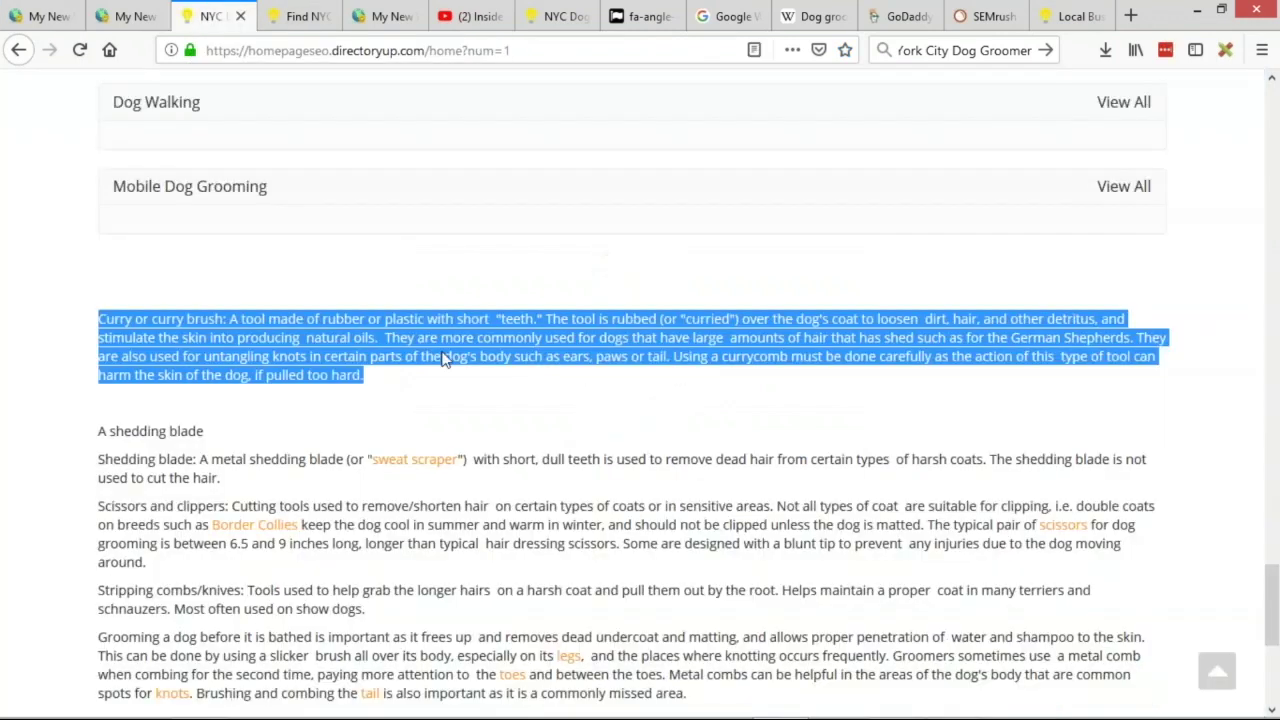
scroll(538, 436, "up", 6)
key("F5")
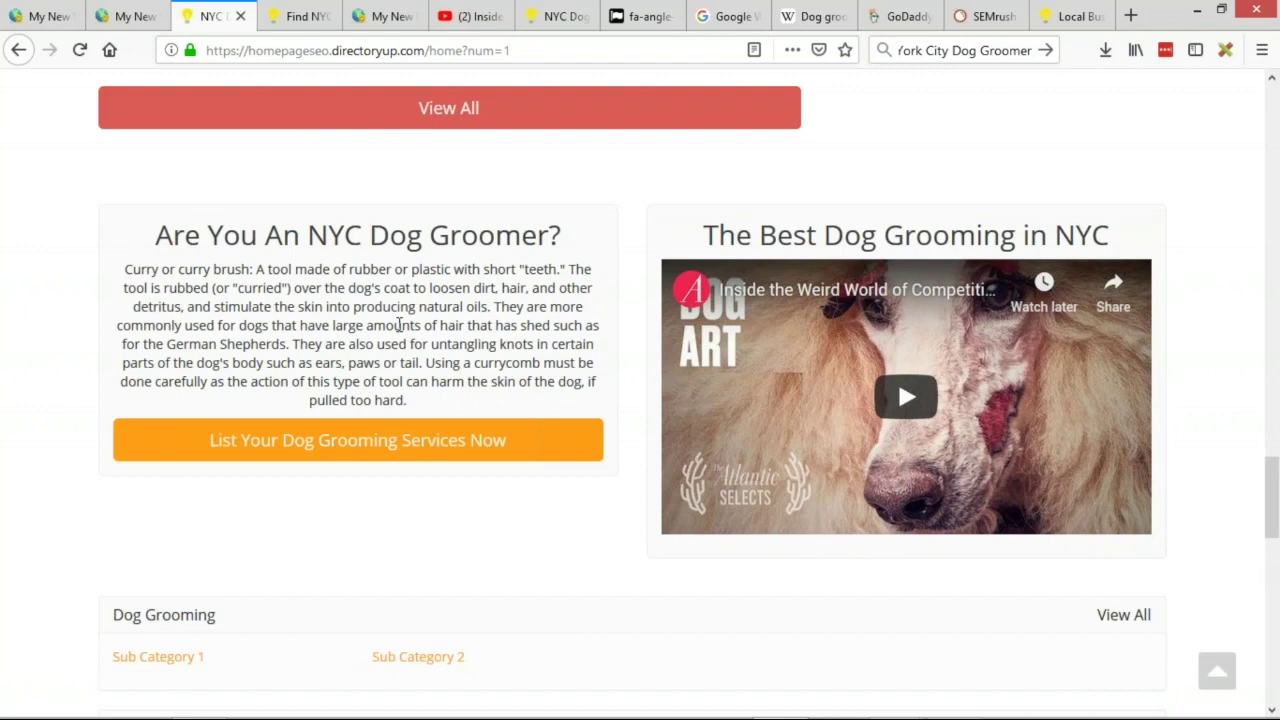
- Review the service category lists and the dog grooming paragraphs on the lower homepage, down to the footer
scroll(398, 325, "down", 5)
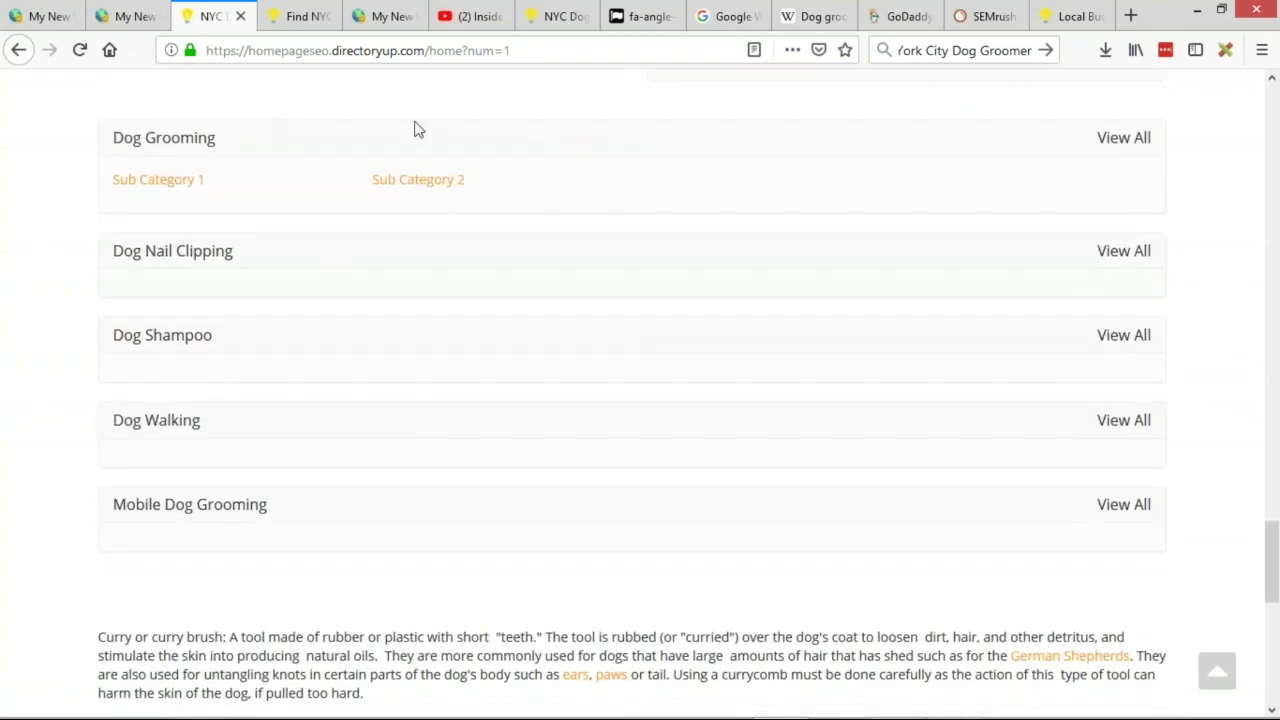
scroll(649, 286, "down", 4)
left_click_drag(98, 239, 760, 543)
left_click(845, 567)
scroll(802, 468, "down", 3)
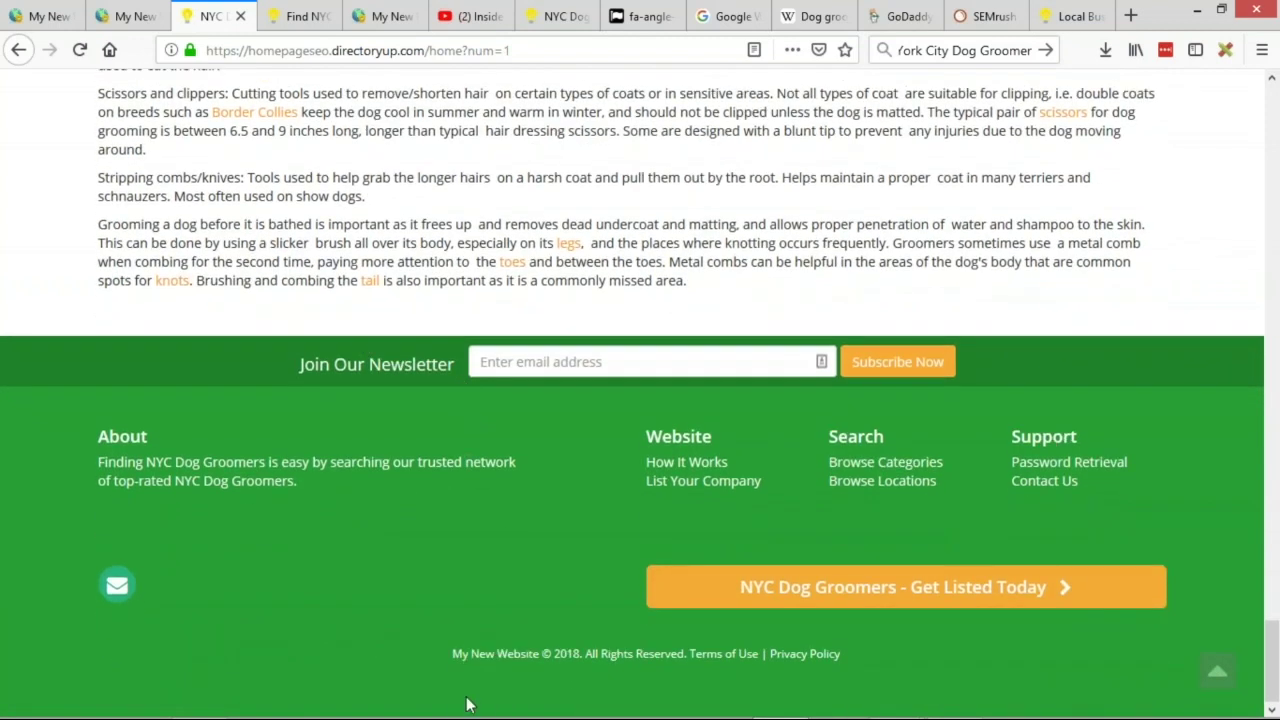
- Examine the footer's "Join Our Newsletter" heading and the "NYC Dog Groomers" keyword in its About text
left_click_drag(300, 364, 455, 366)
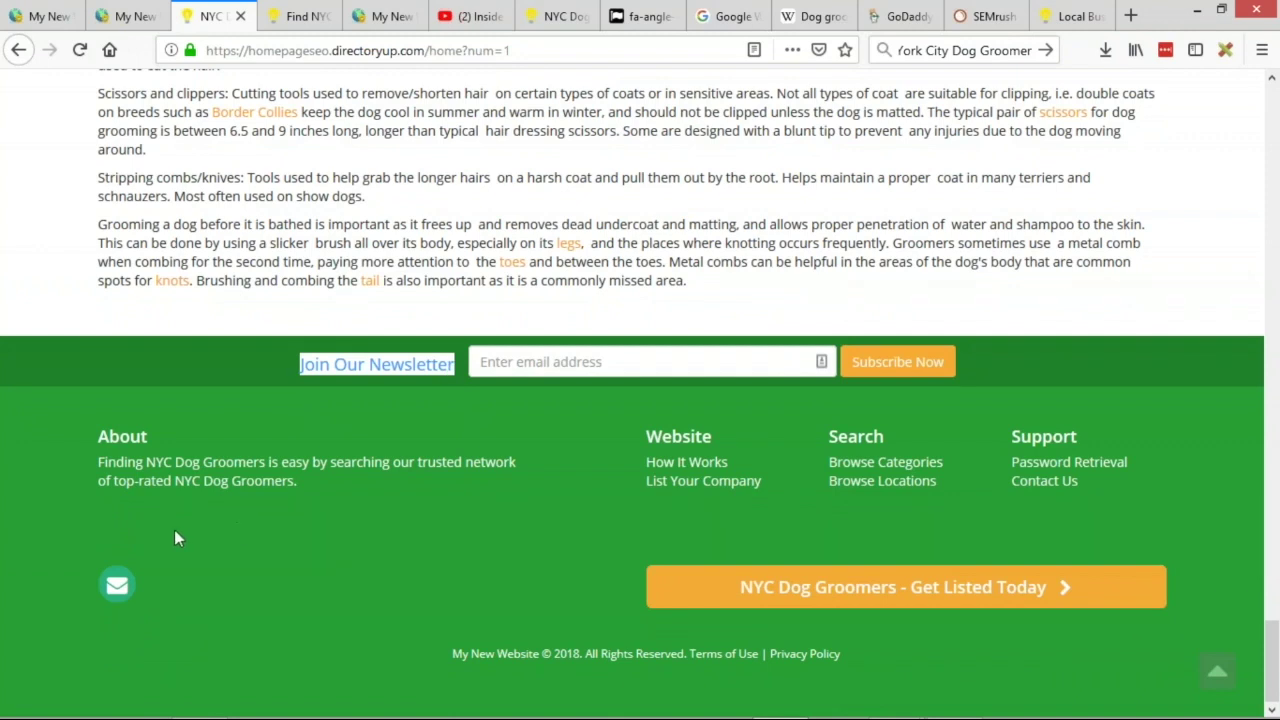
left_click(455, 538)
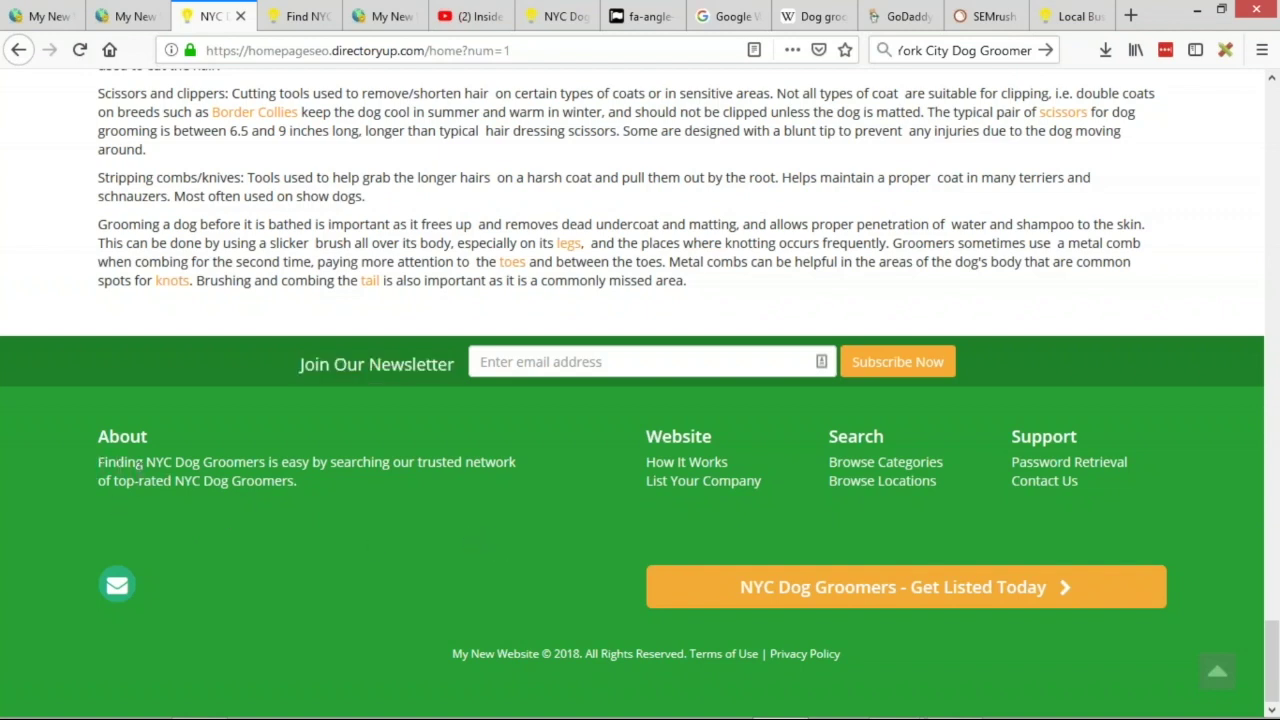
left_click_drag(148, 462, 268, 462)
left_click_drag(147, 462, 259, 462)
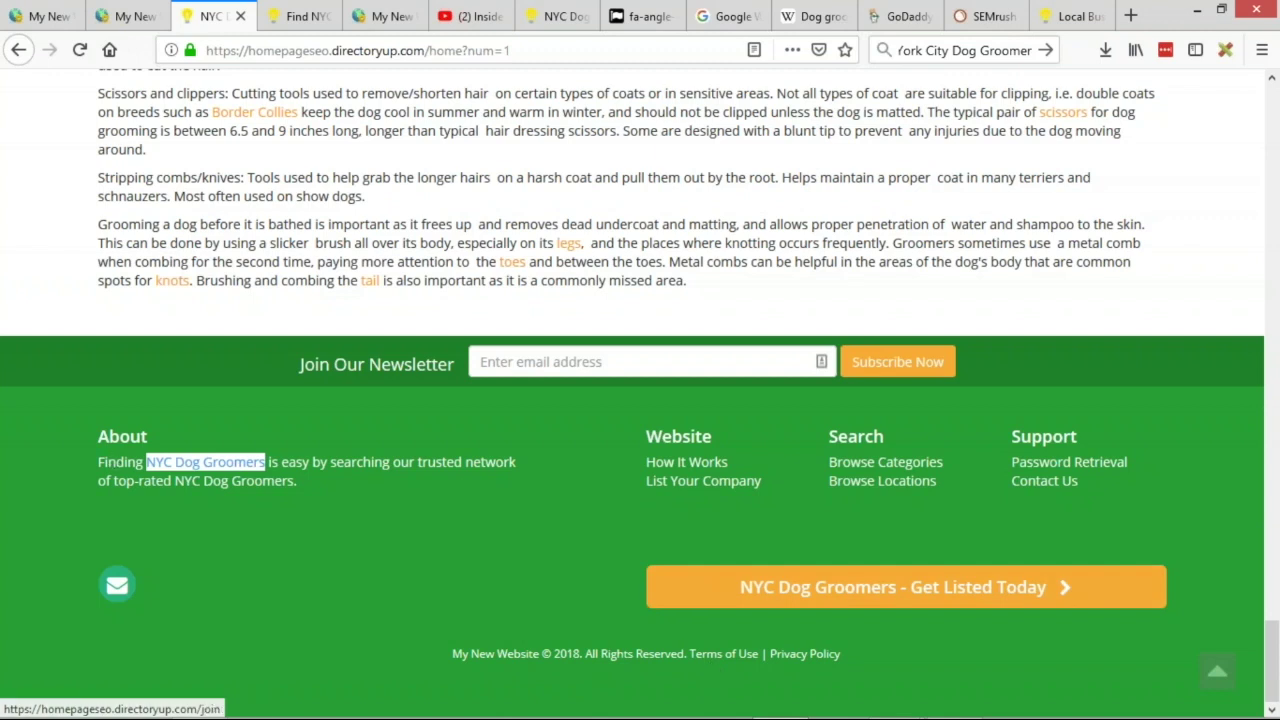
left_click(152, 458)
left_click_drag(148, 462, 262, 463)
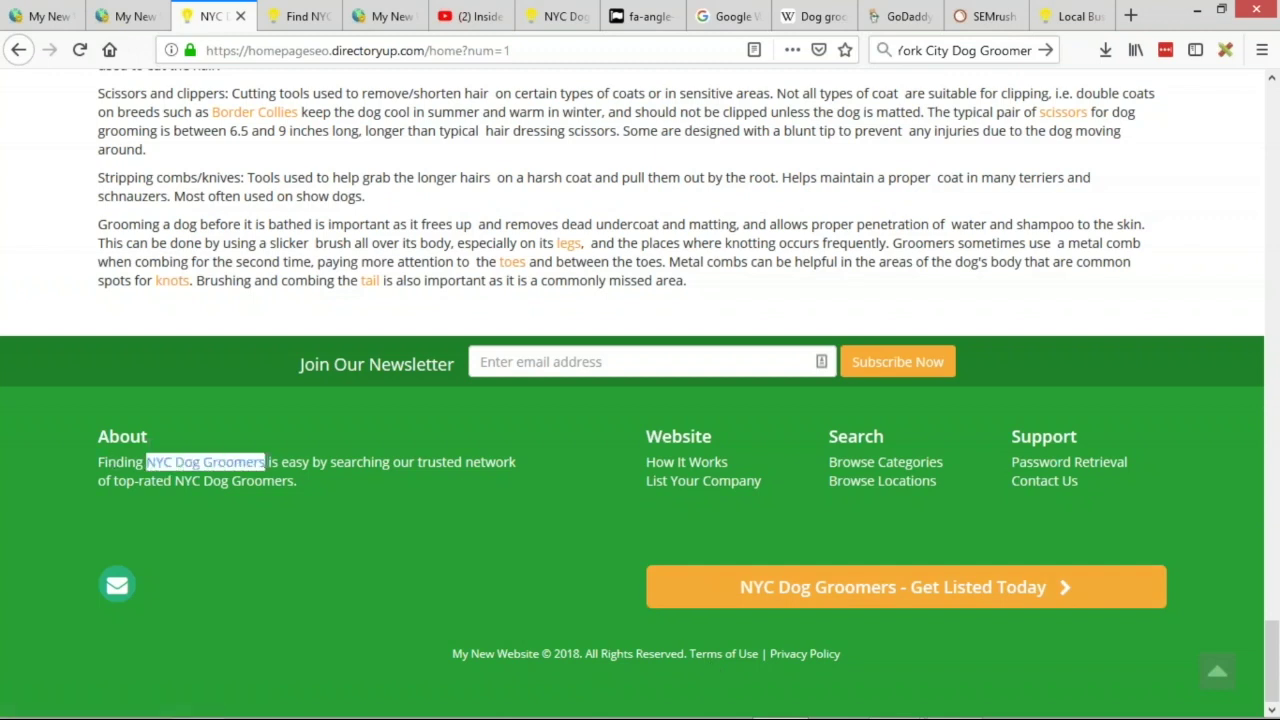
left_click(285, 479)
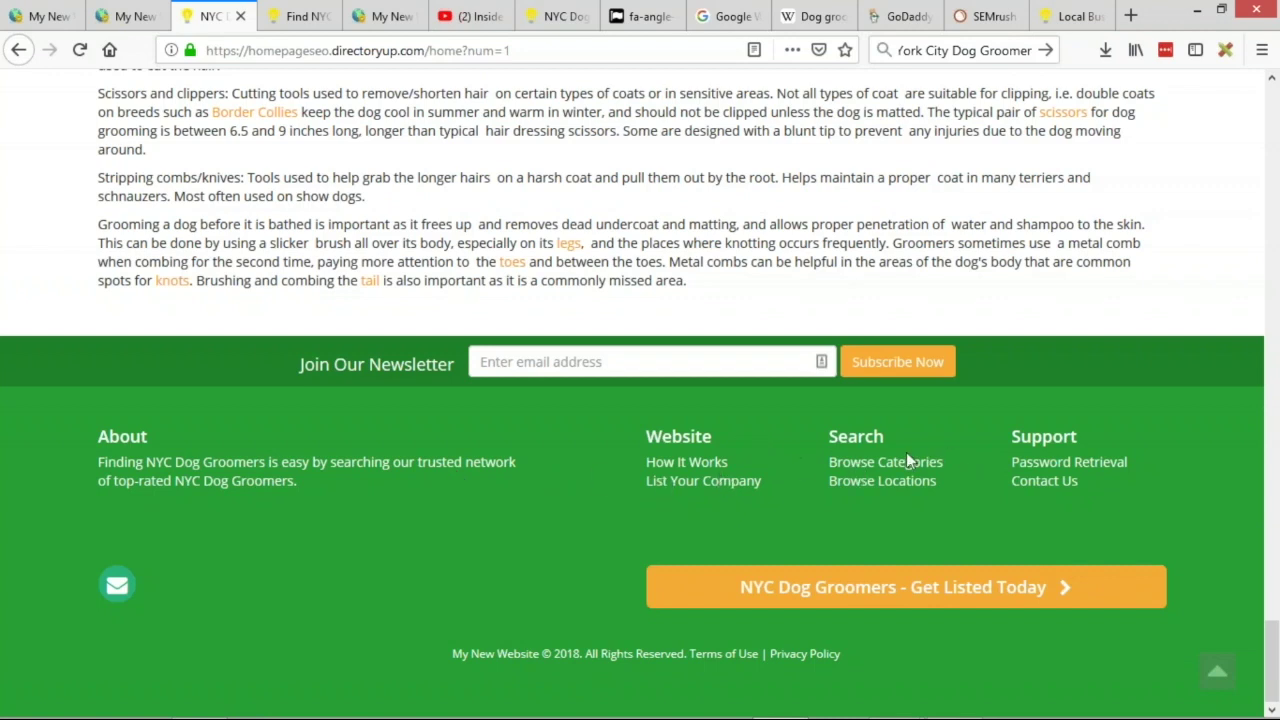
- Look over the admin's homepage layout sections and the upper part of the live homepage
left_click(40, 16)
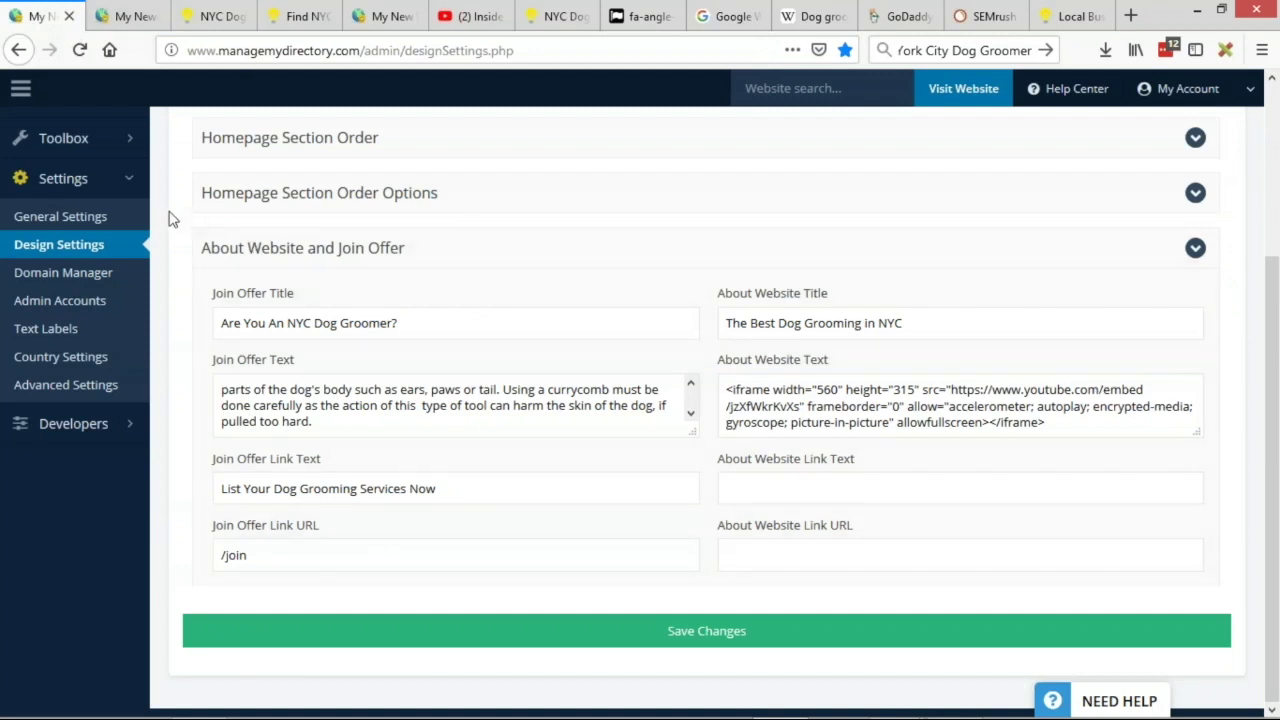
scroll(205, 230, "up", 2)
scroll(205, 230, "up", 1)
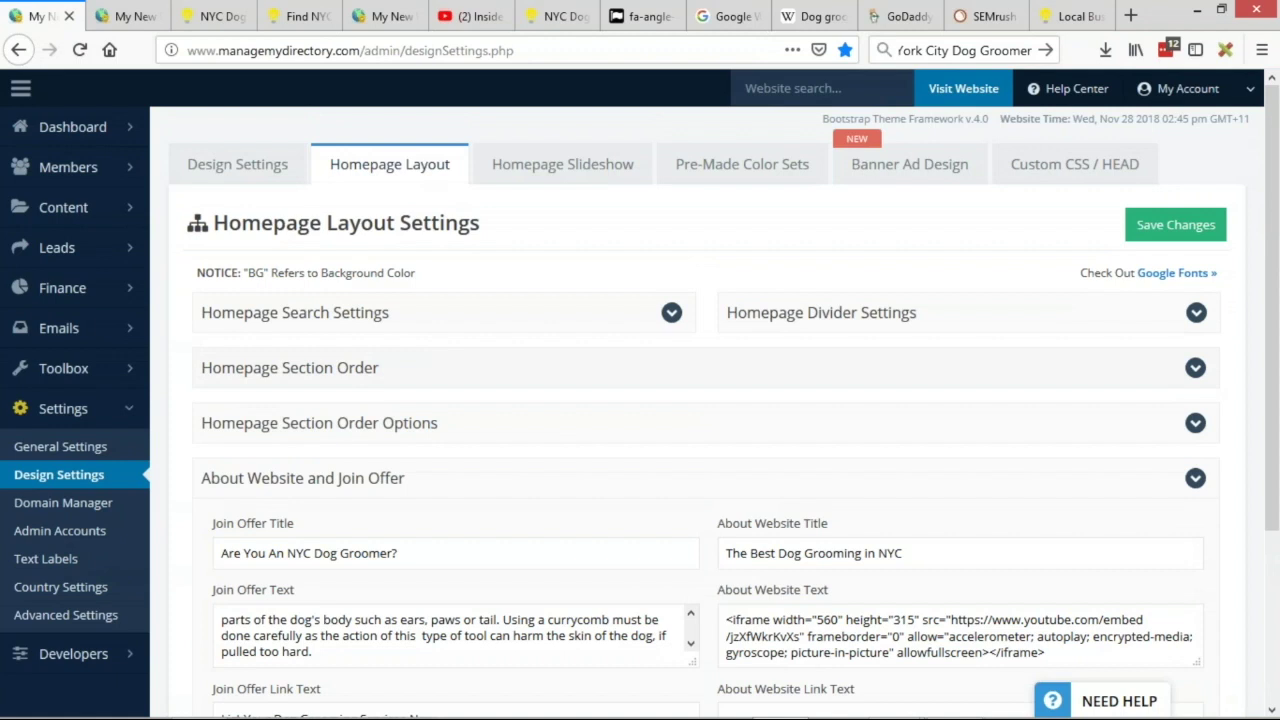
left_click(212, 16)
scroll(508, 361, "up", 5)
scroll(508, 361, "up", 15)
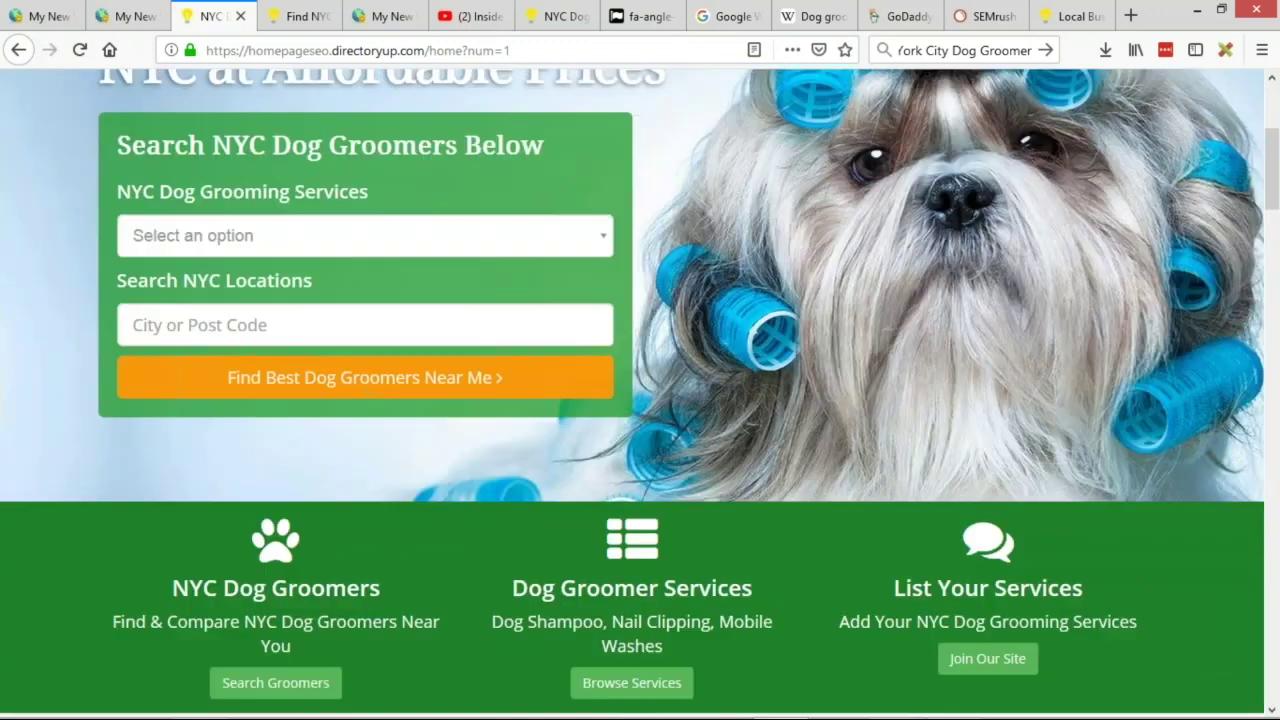
scroll(508, 361, "up", 4)
- In the admin, open the Menu Manager and start editing the Footer Menu
key("ctrl+1")
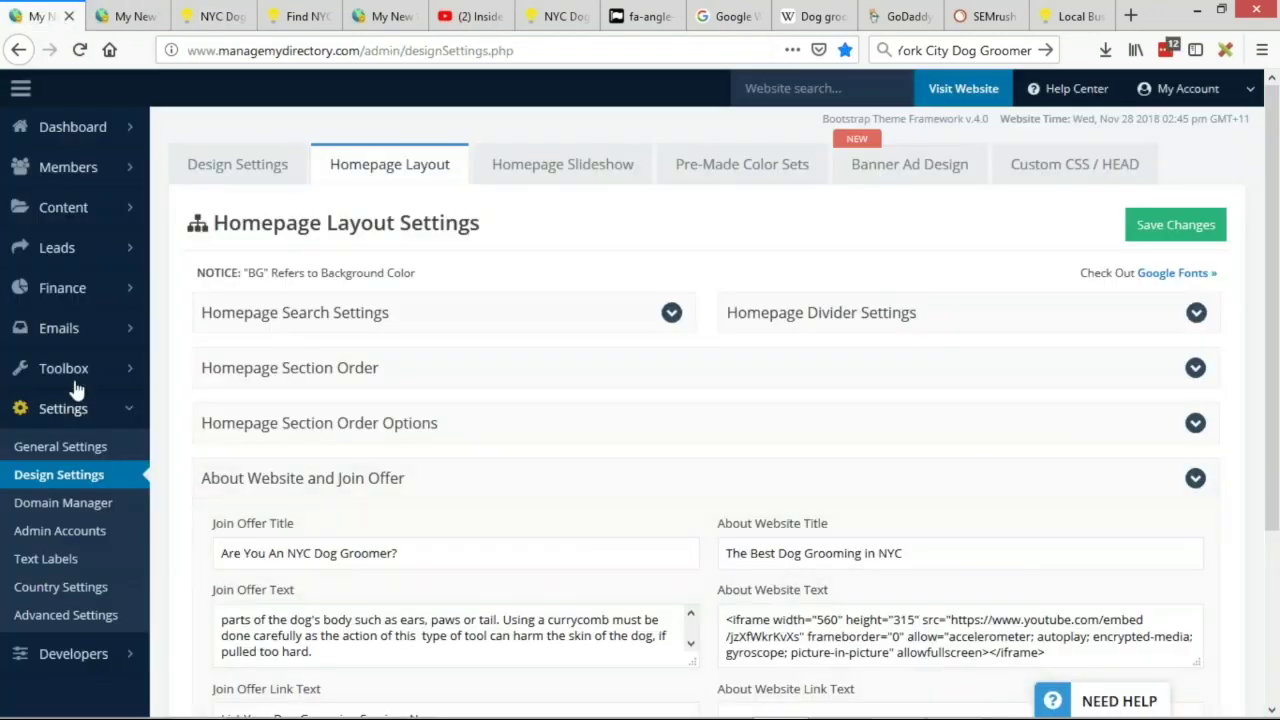
mouse_move(77, 372)
left_click(178, 430)
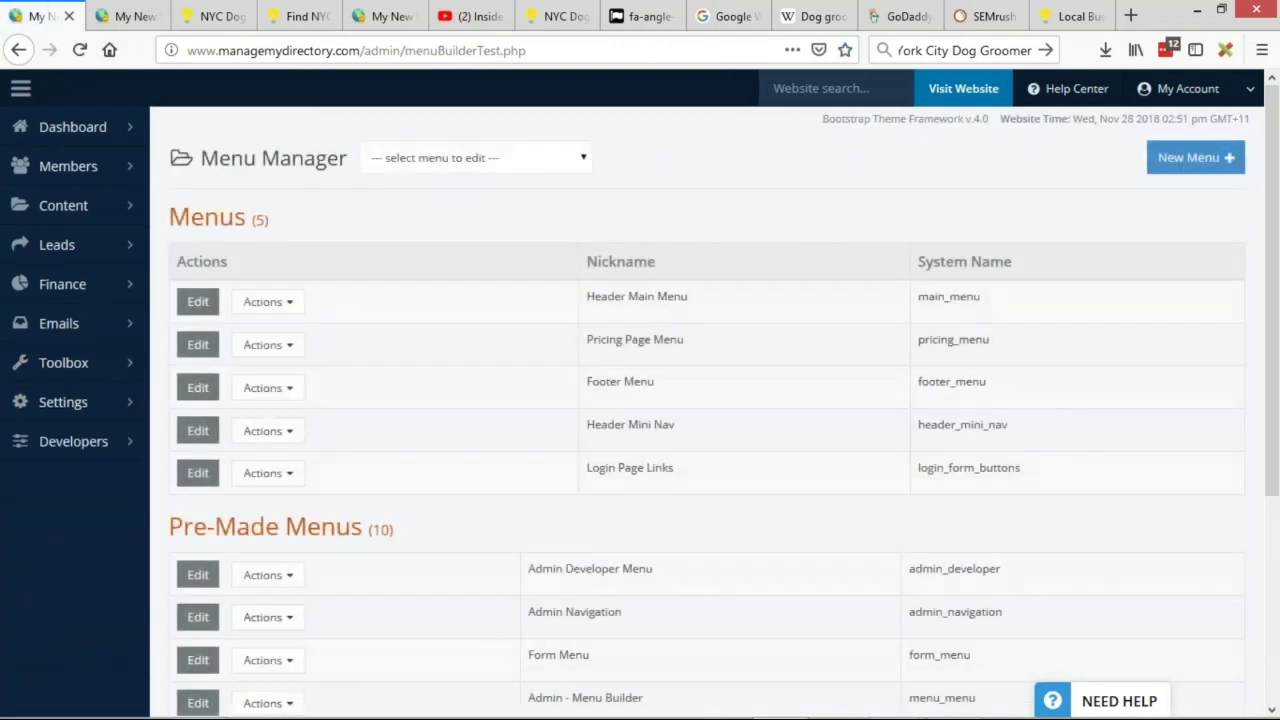
left_click(196, 387)
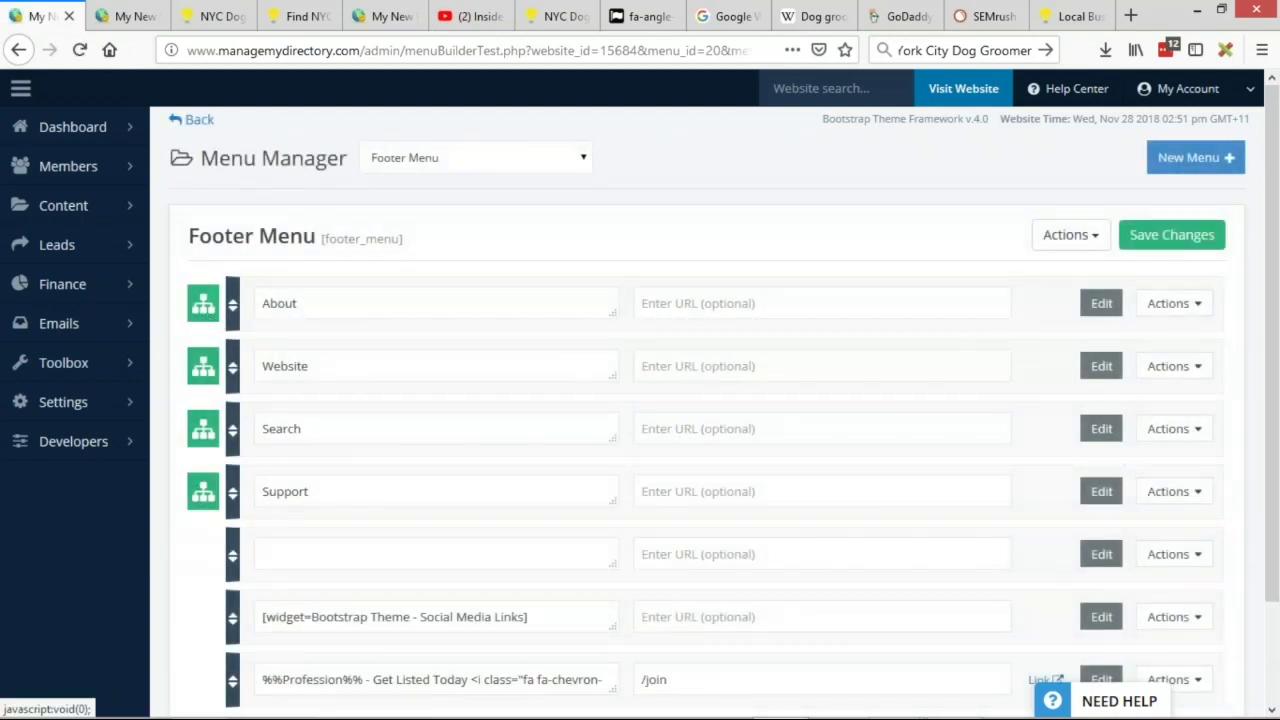
- Examine the sub-items under About and Website in the Footer Menu and the column headings in the live homepage's footer
left_click(203, 303)
left_click(201, 305)
left_click(204, 370)
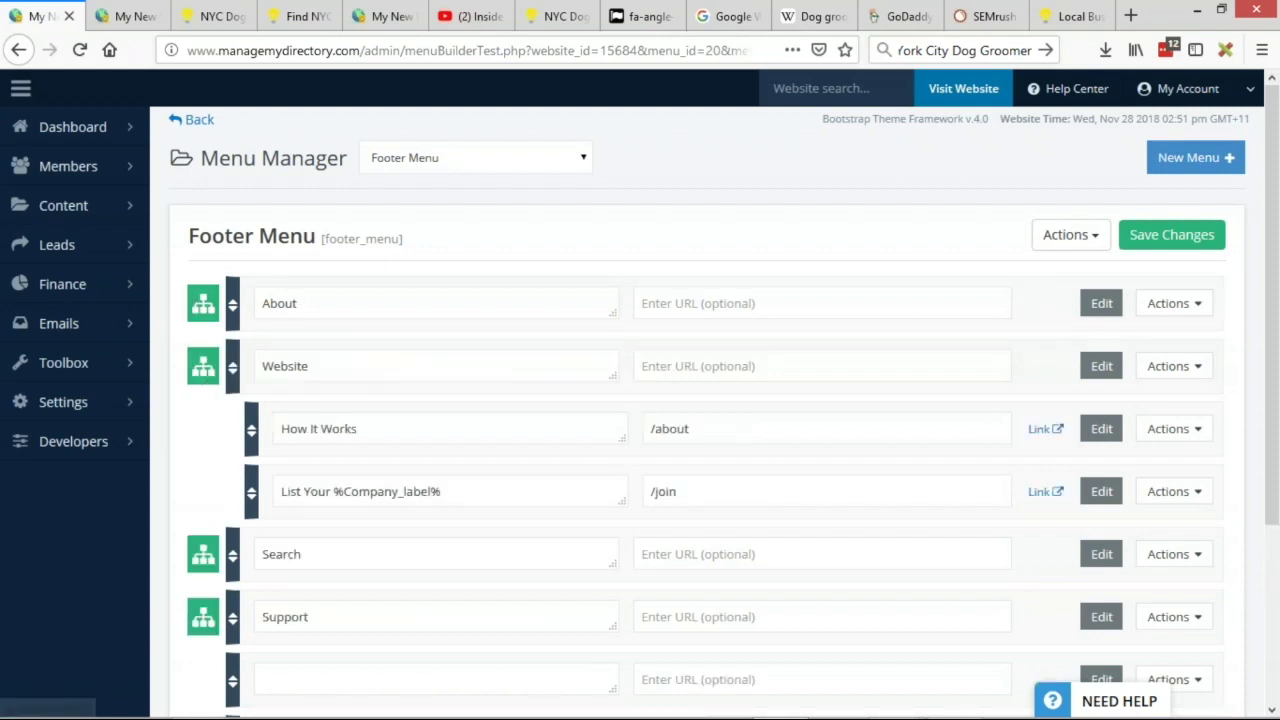
left_click(205, 370)
left_click(315, 301)
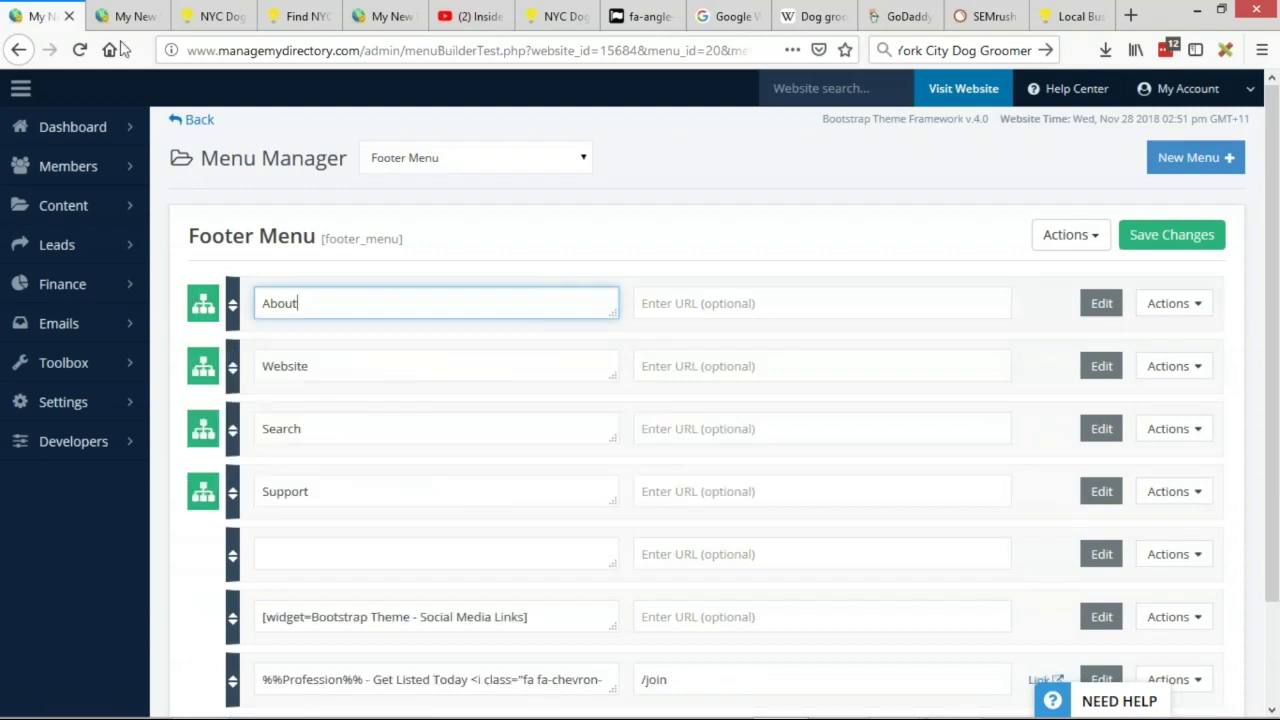
left_click(212, 16)
scroll(523, 500, "down", 20)
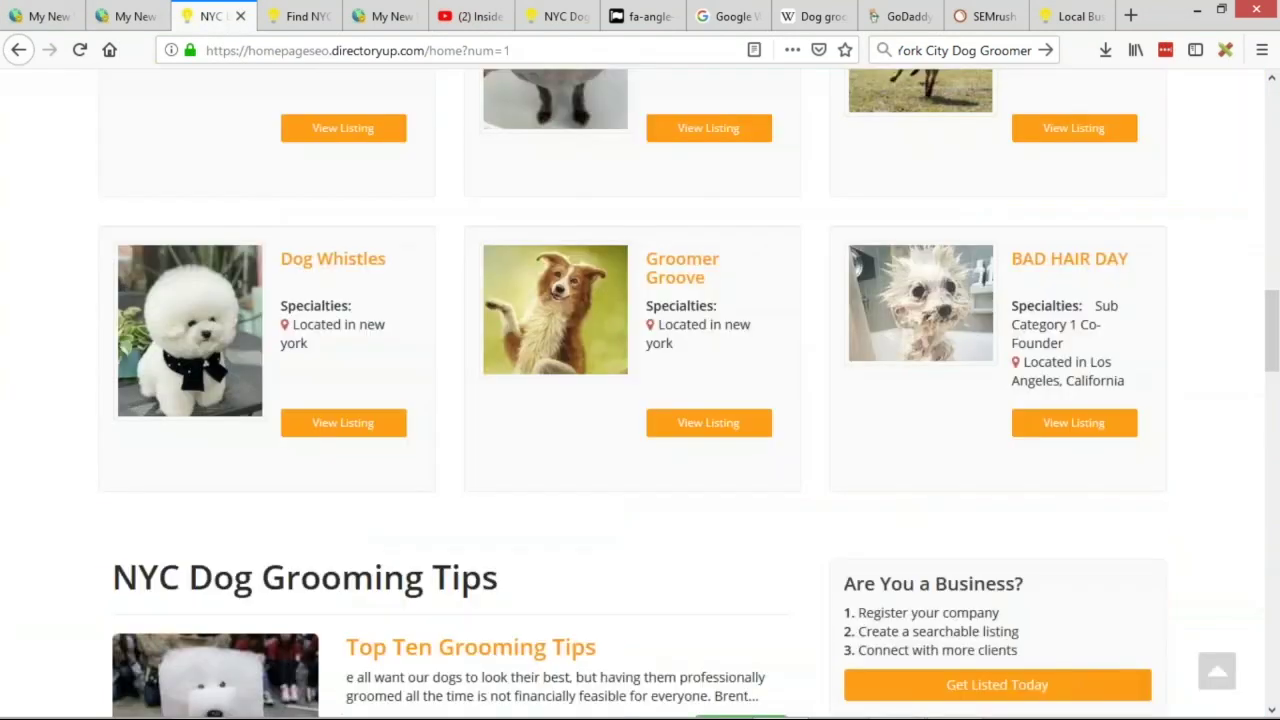
scroll(222, 511, "down", 2)
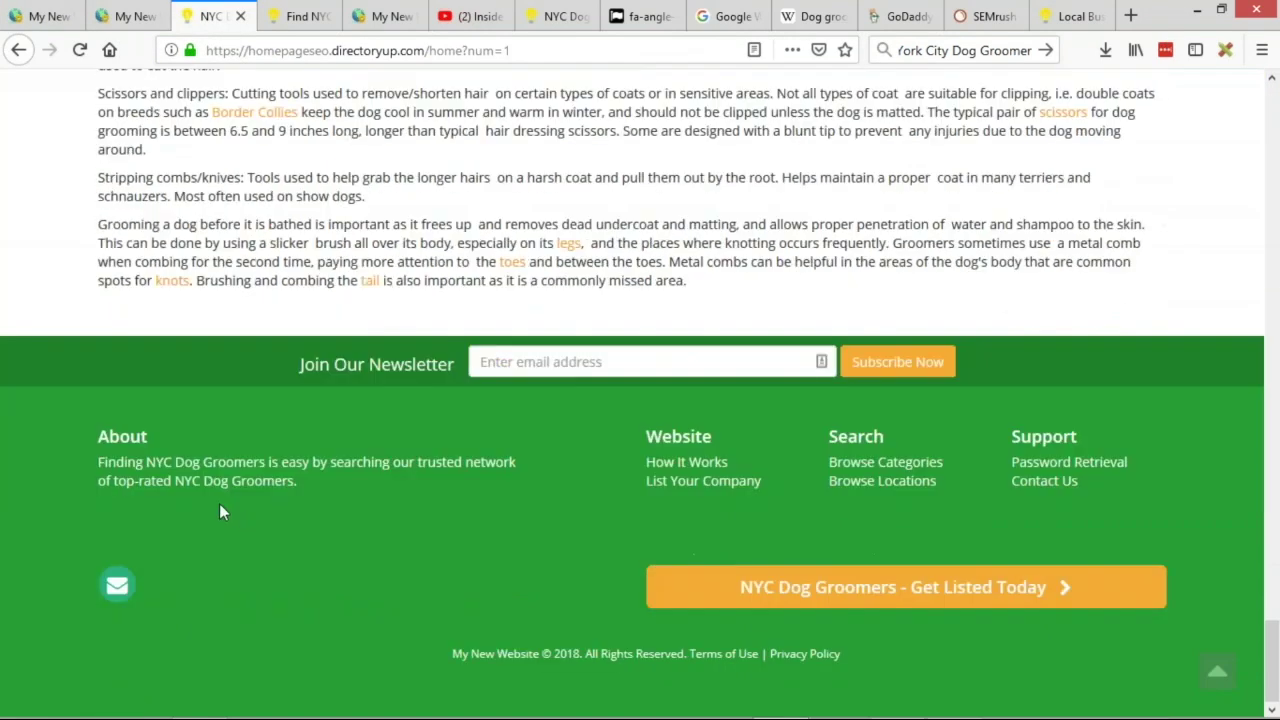
left_click_drag(99, 437, 197, 441)
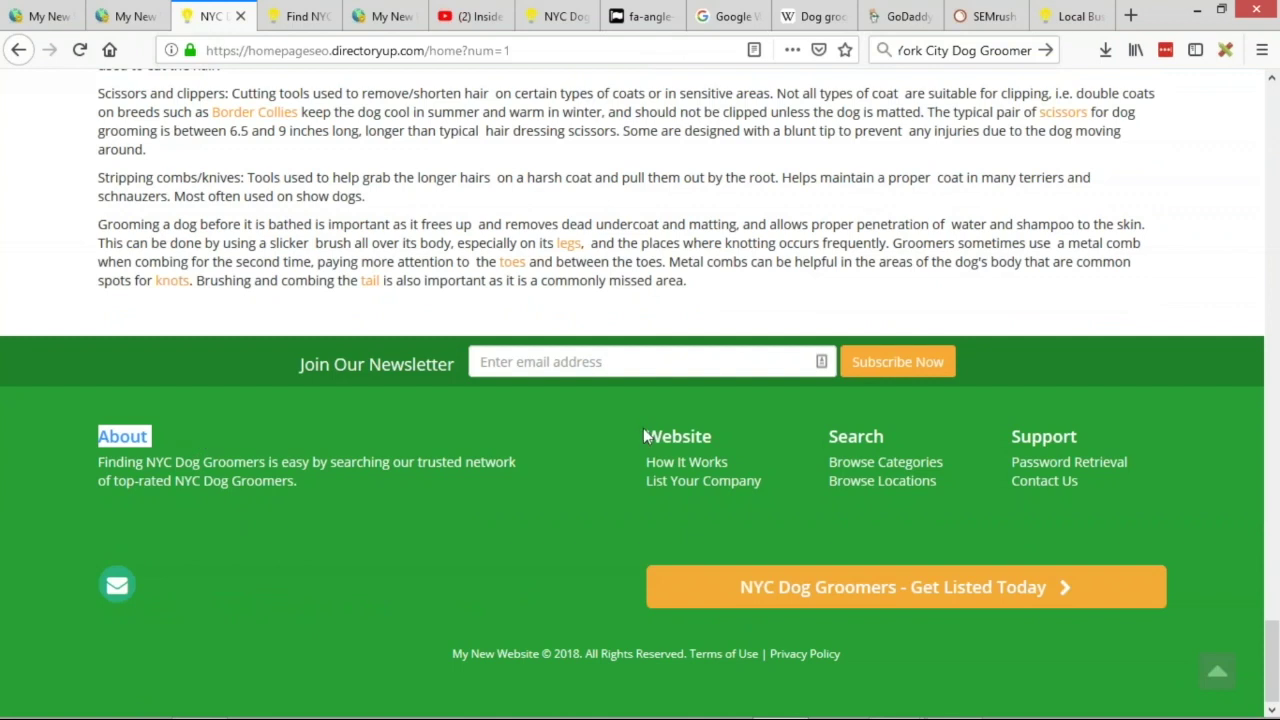
left_click_drag(644, 436, 771, 433)
left_click_drag(1016, 423, 1190, 513)
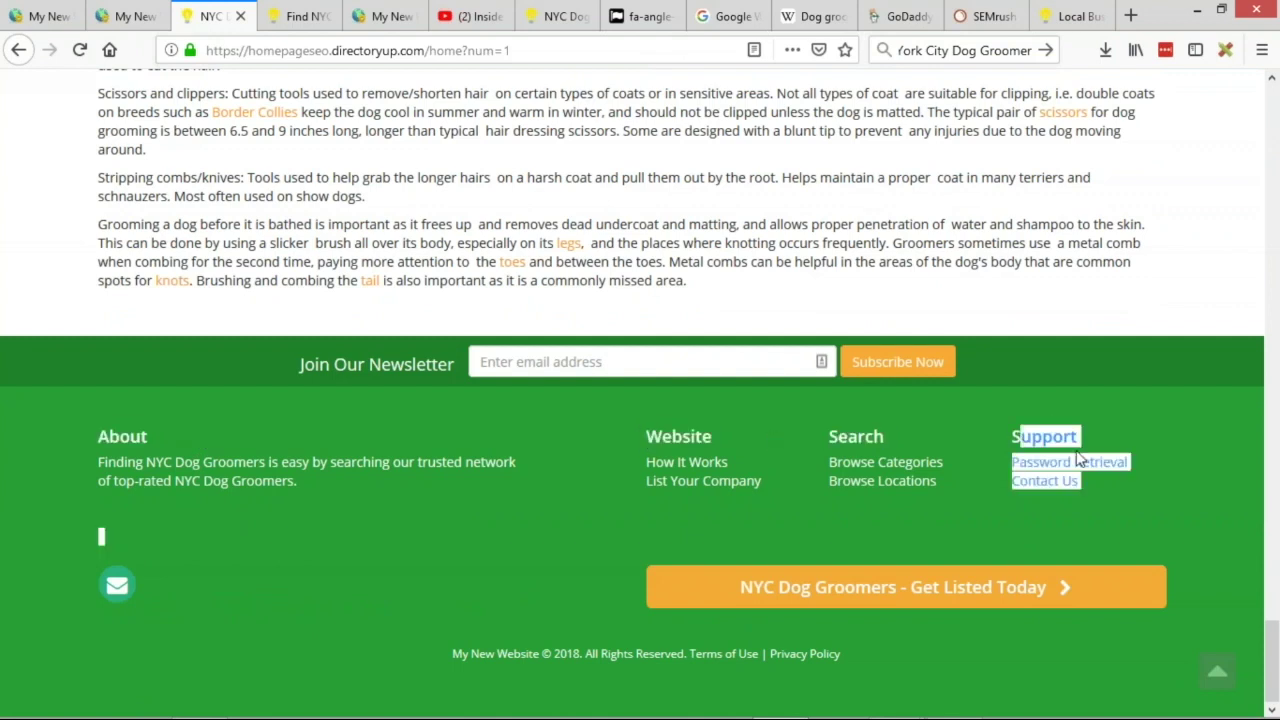
left_click(1190, 513)
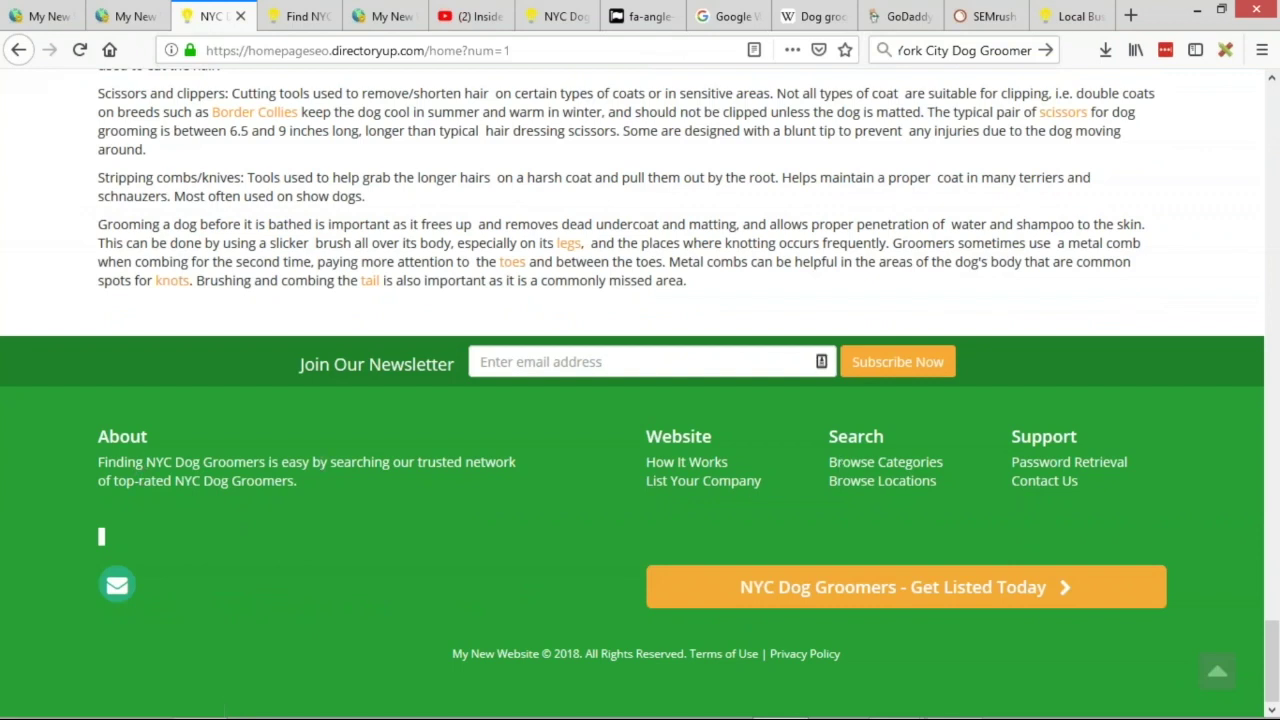
- Show the About item's full sub-item text in the Footer Menu and rename the About heading "Affordable NYC Dog Grooming"
left_click(40, 16)
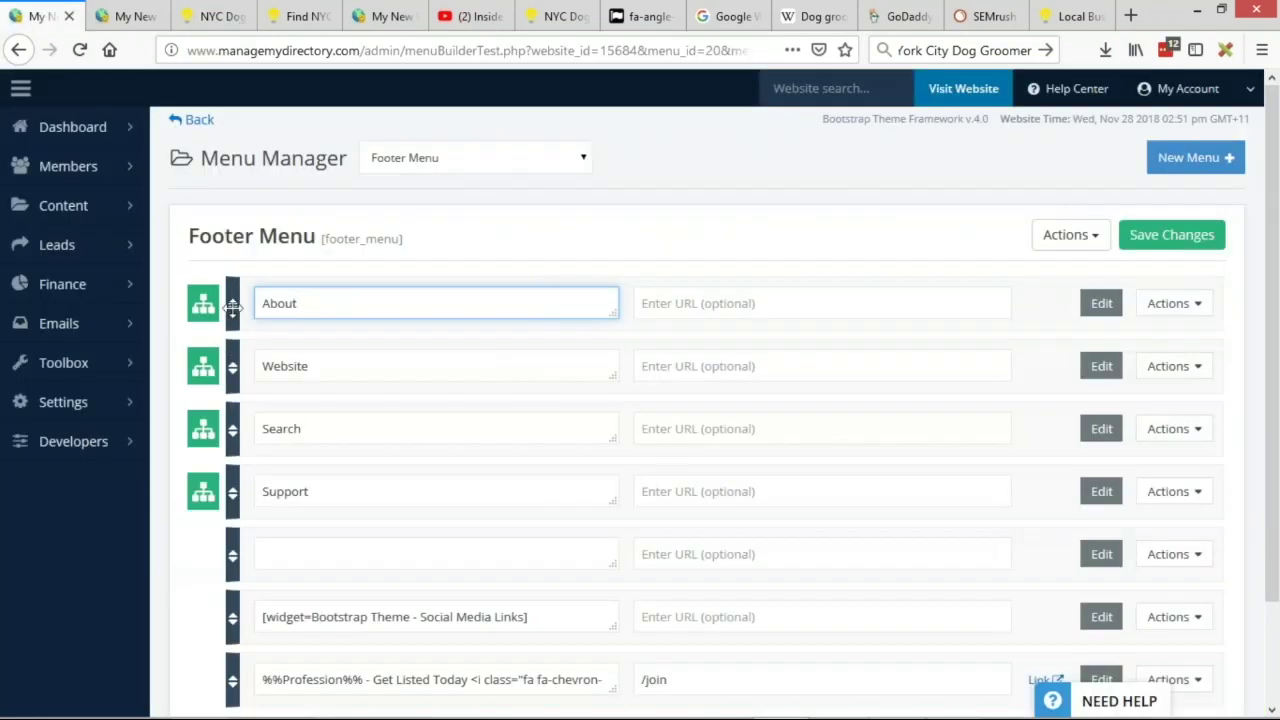
left_click(203, 296)
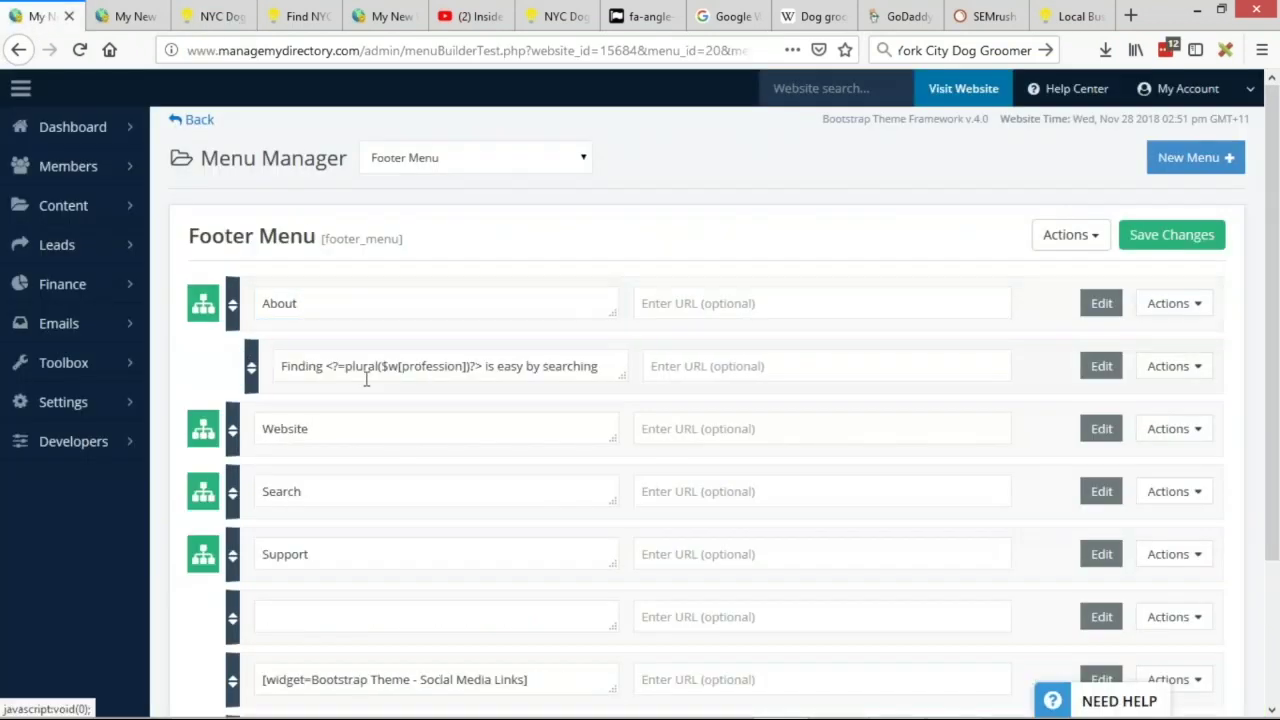
left_click_drag(614, 384, 627, 508)
left_click_drag(280, 366, 632, 384)
double_click(313, 303)
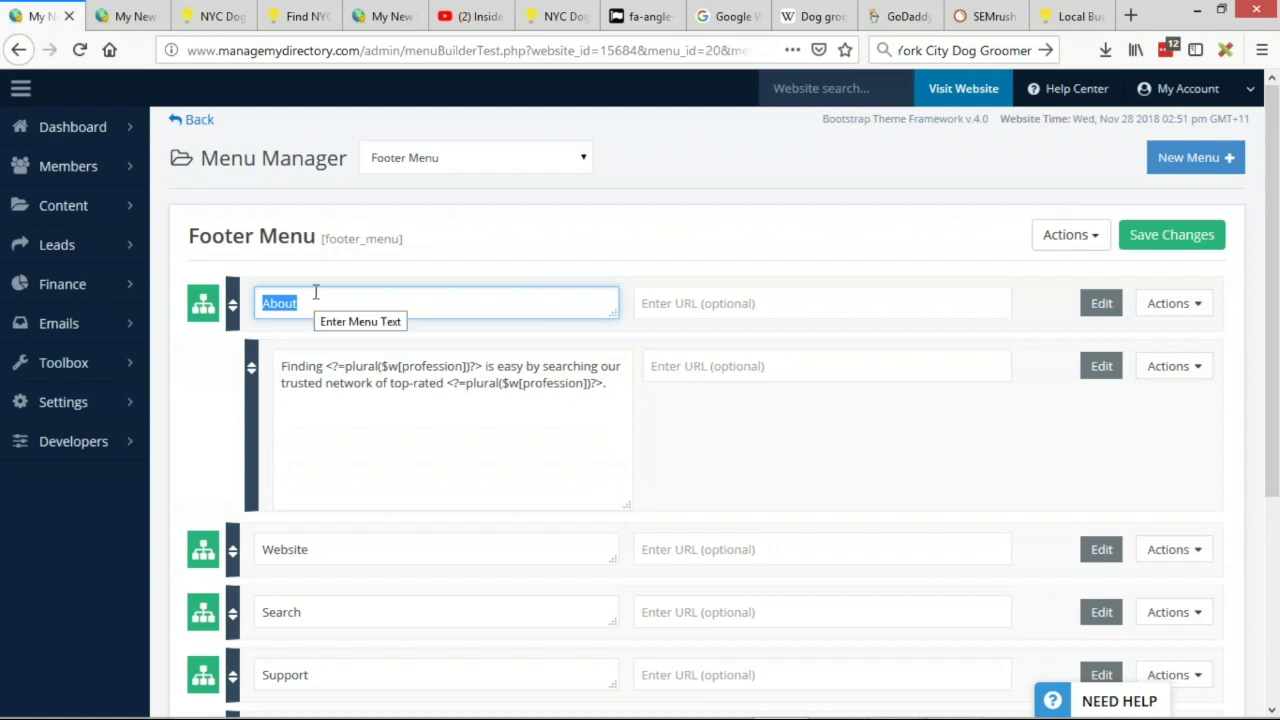
type("Affordable NYC")
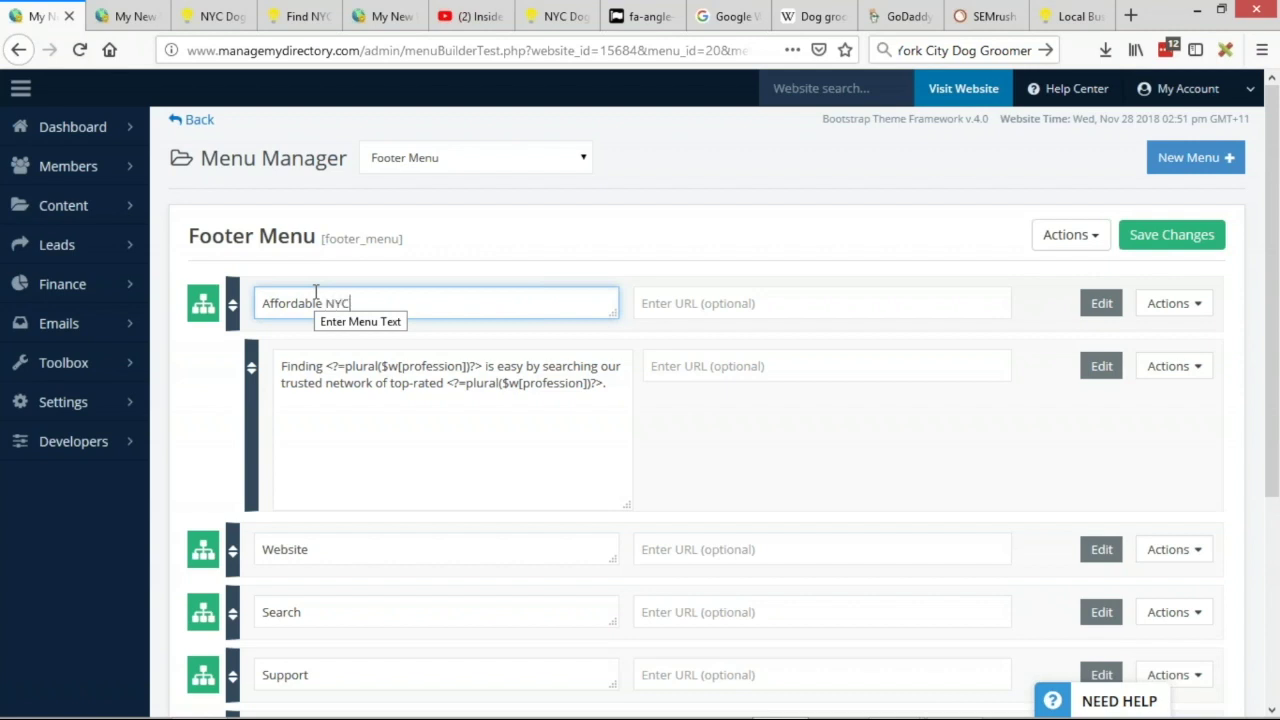
type(" Dog Grooming")
- Duplicate the "Finding … is easy by searching our trusted network" text within the first heading's sub-item and save the Footer Menu
left_click(285, 365)
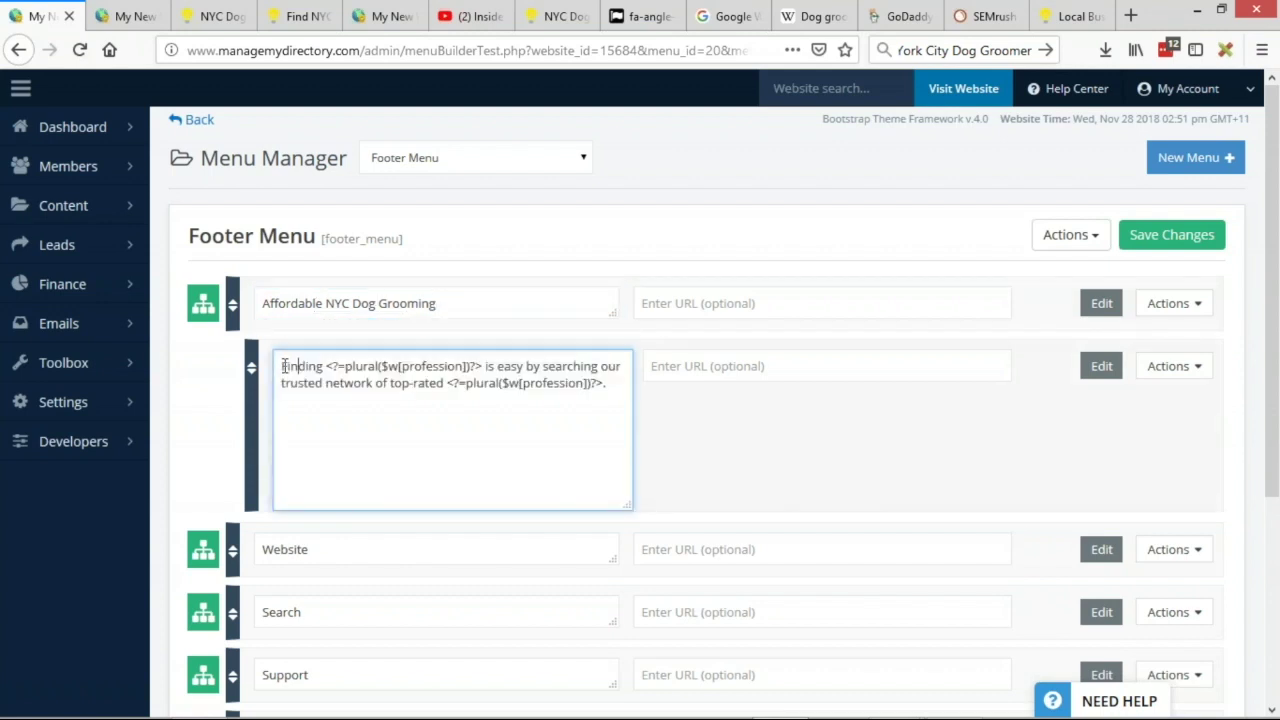
left_click_drag(623, 391, 278, 366)
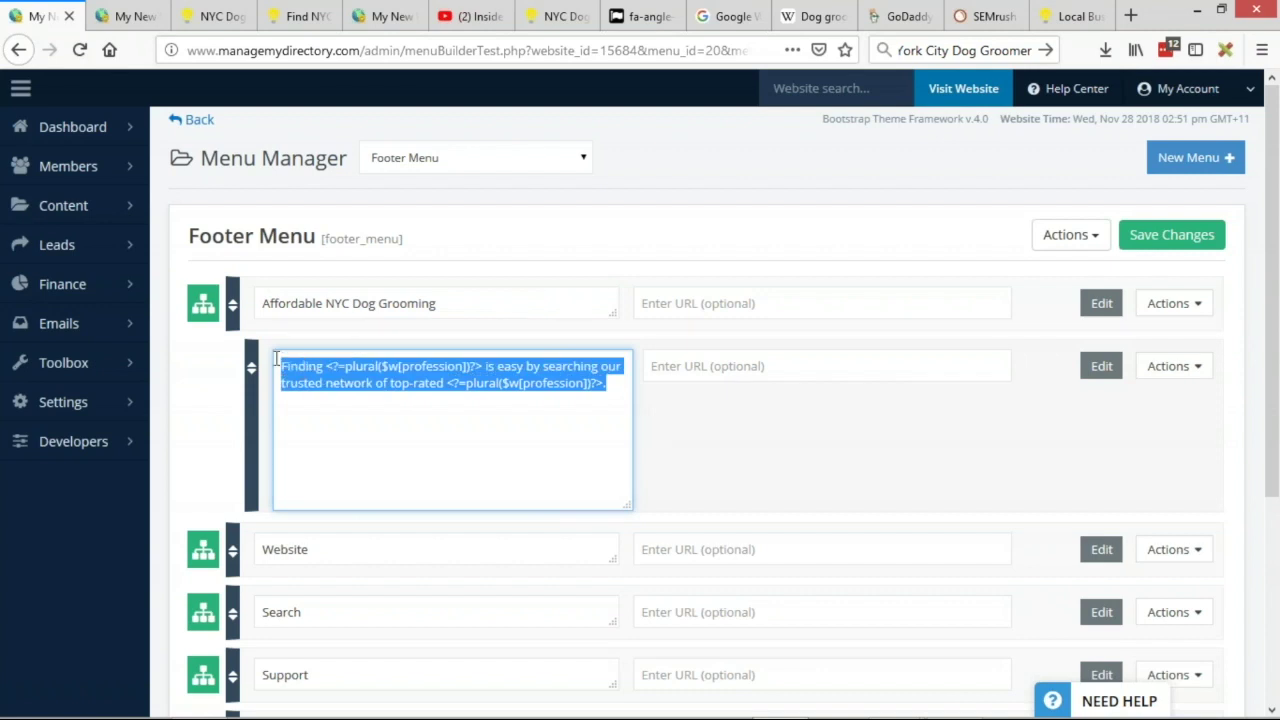
left_click(220, 15)
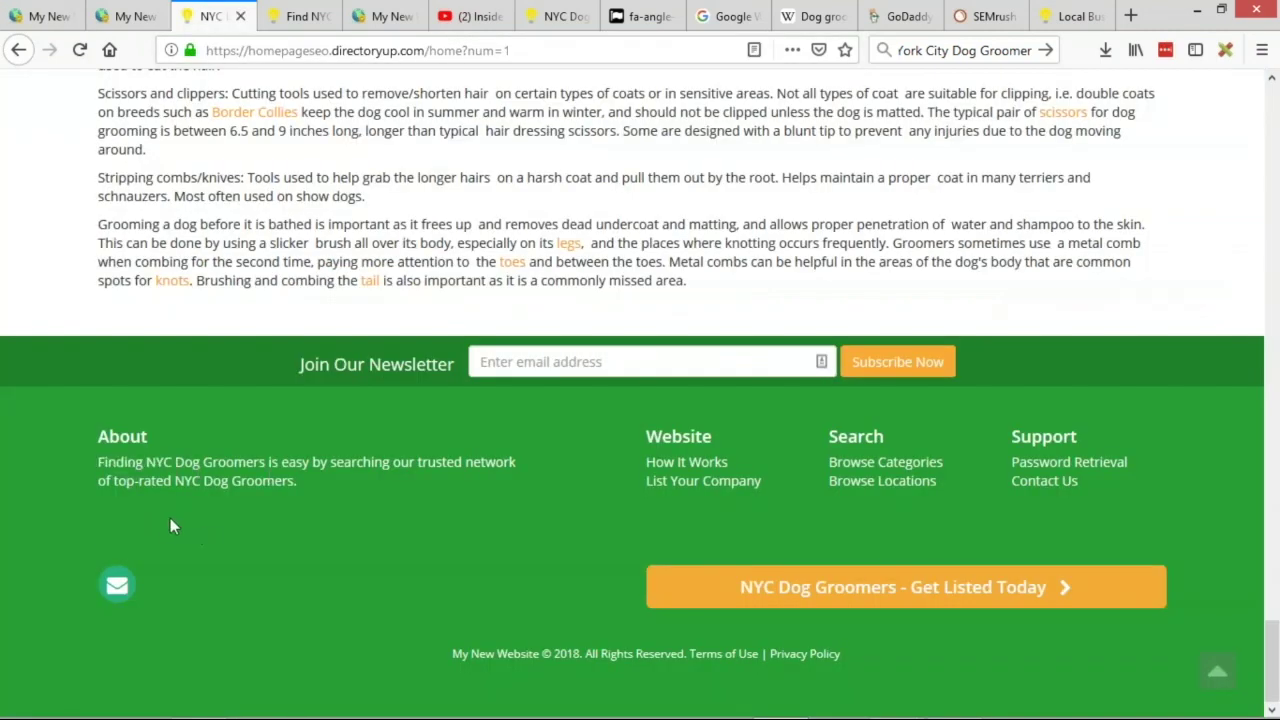
left_click_drag(300, 483, 331, 463)
left_click(453, 492)
left_click(40, 15)
left_click(476, 460)
key("ctrl+a")
key("ctrl+c")
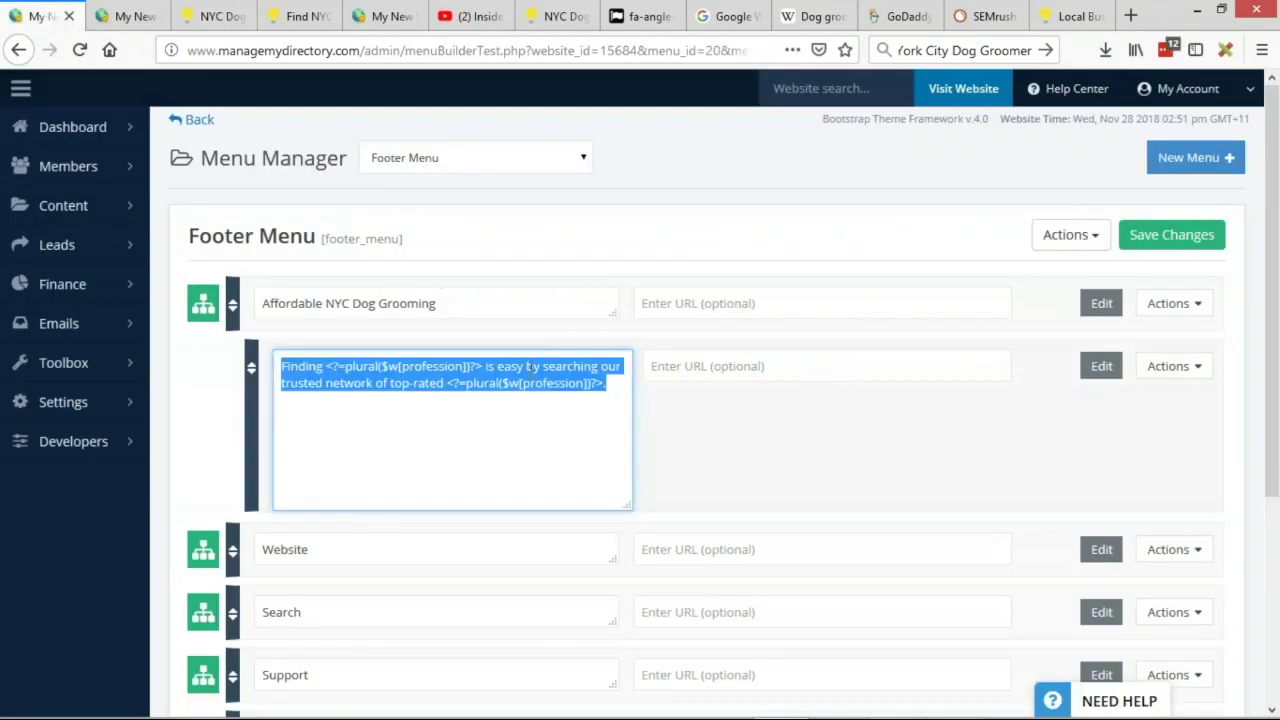
left_click(613, 382)
key("ctrl+v")
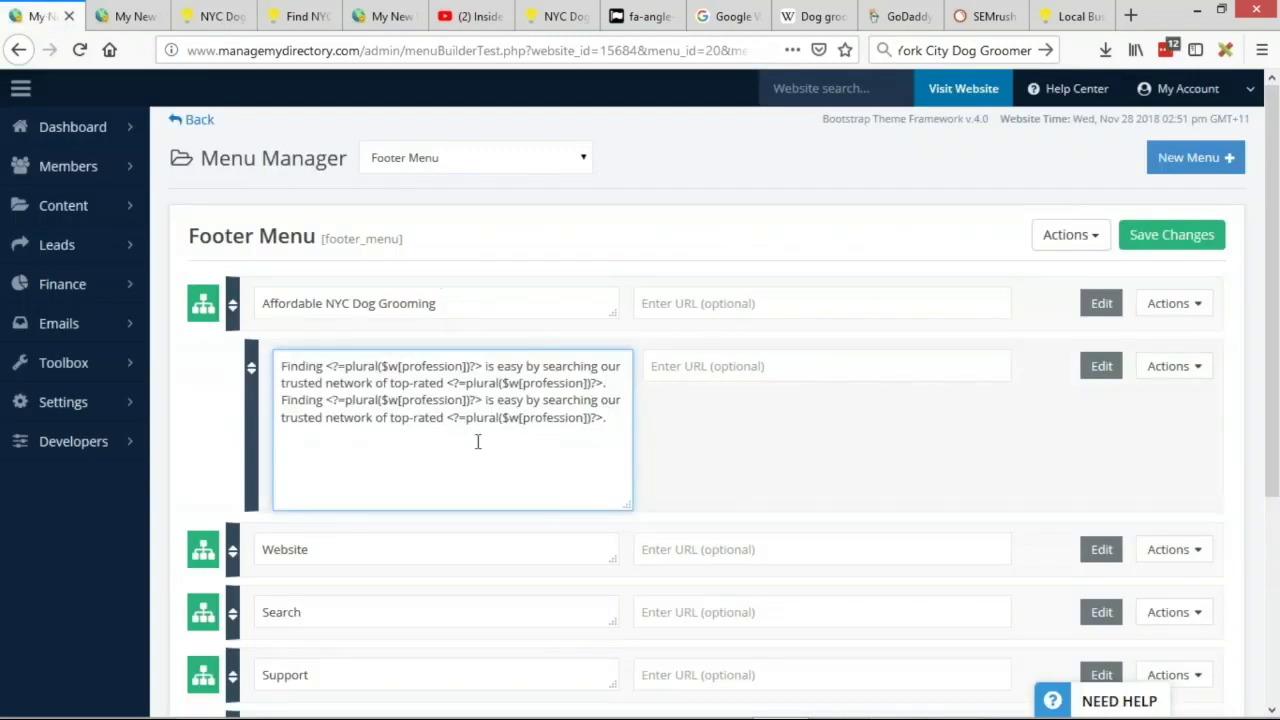
left_click(1168, 236)
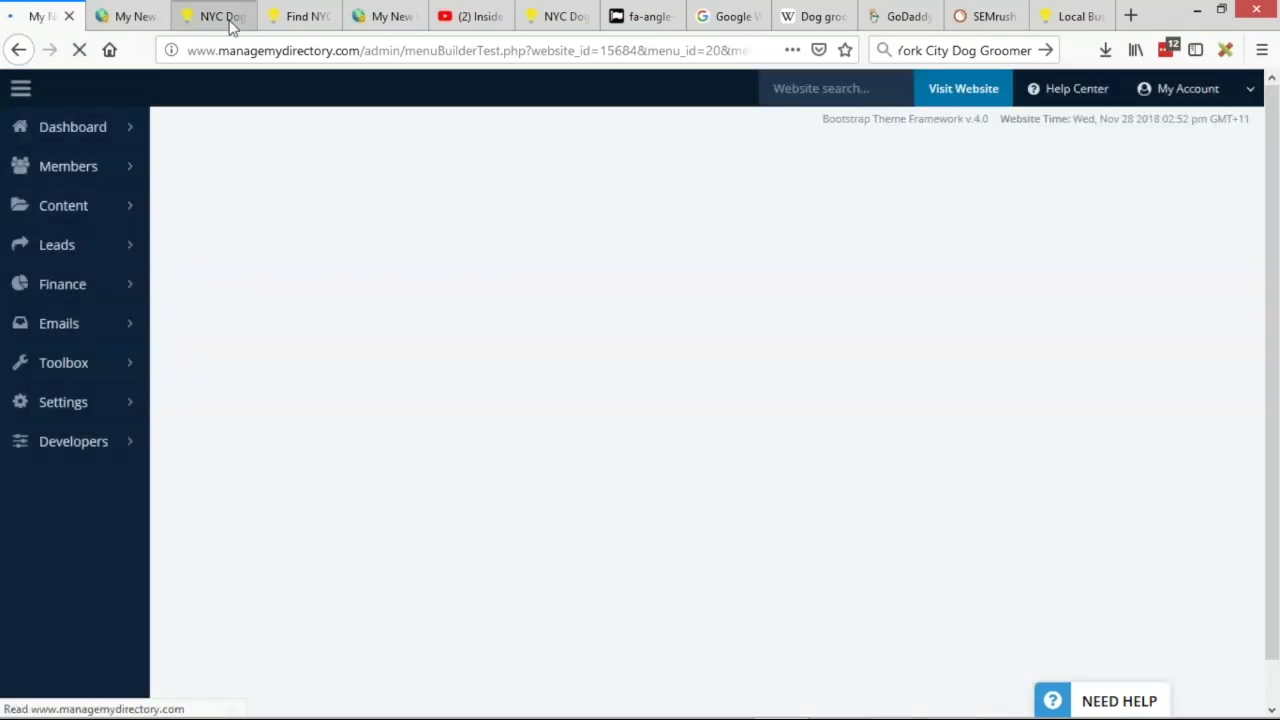
- Reload the live homepage and check the footer's first column heading and its paragraph
left_click(210, 16)
key("F5")
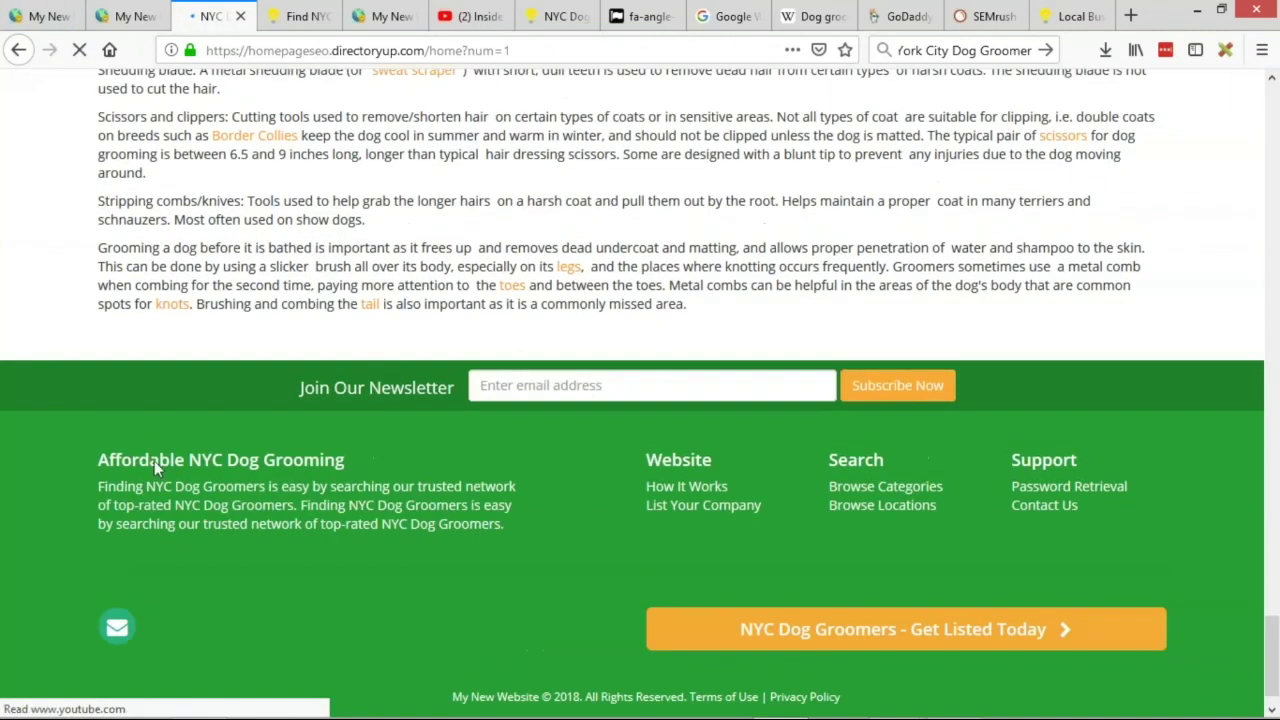
left_click_drag(98, 437, 366, 436)
left_click(366, 436)
double_click(304, 437)
left_click(263, 462)
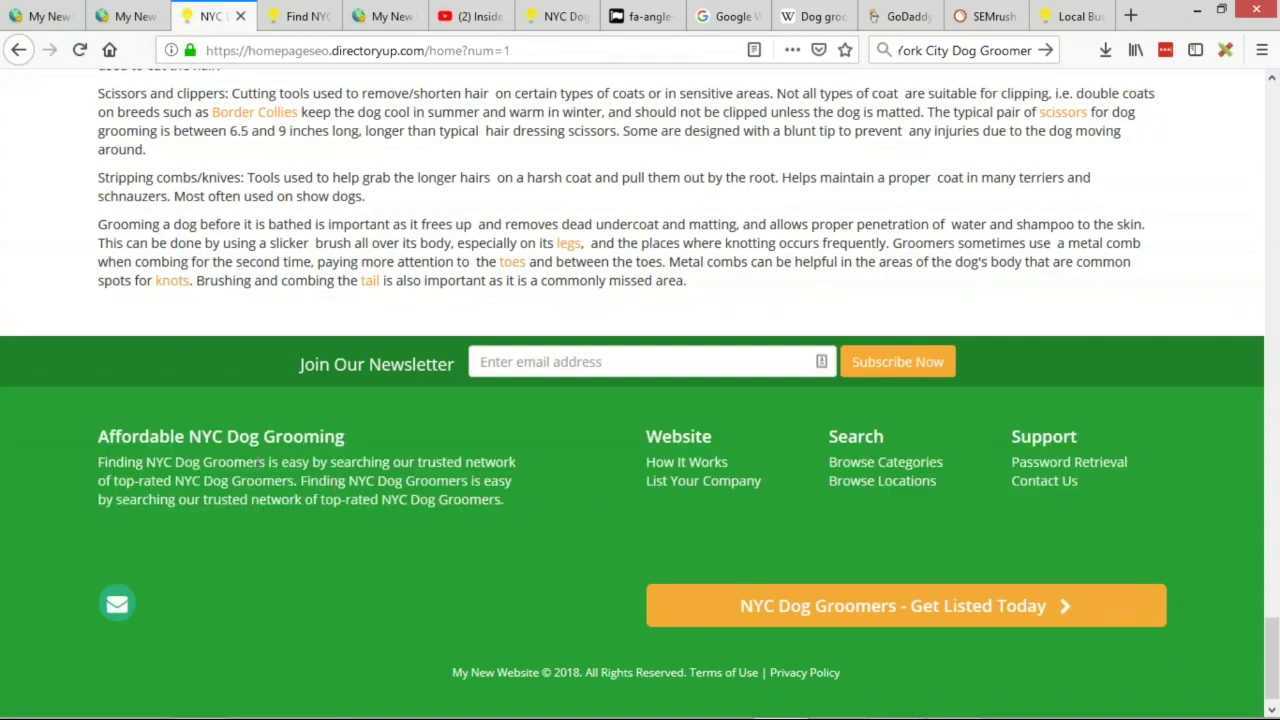
left_click_drag(98, 463, 505, 500)
left_click(592, 515)
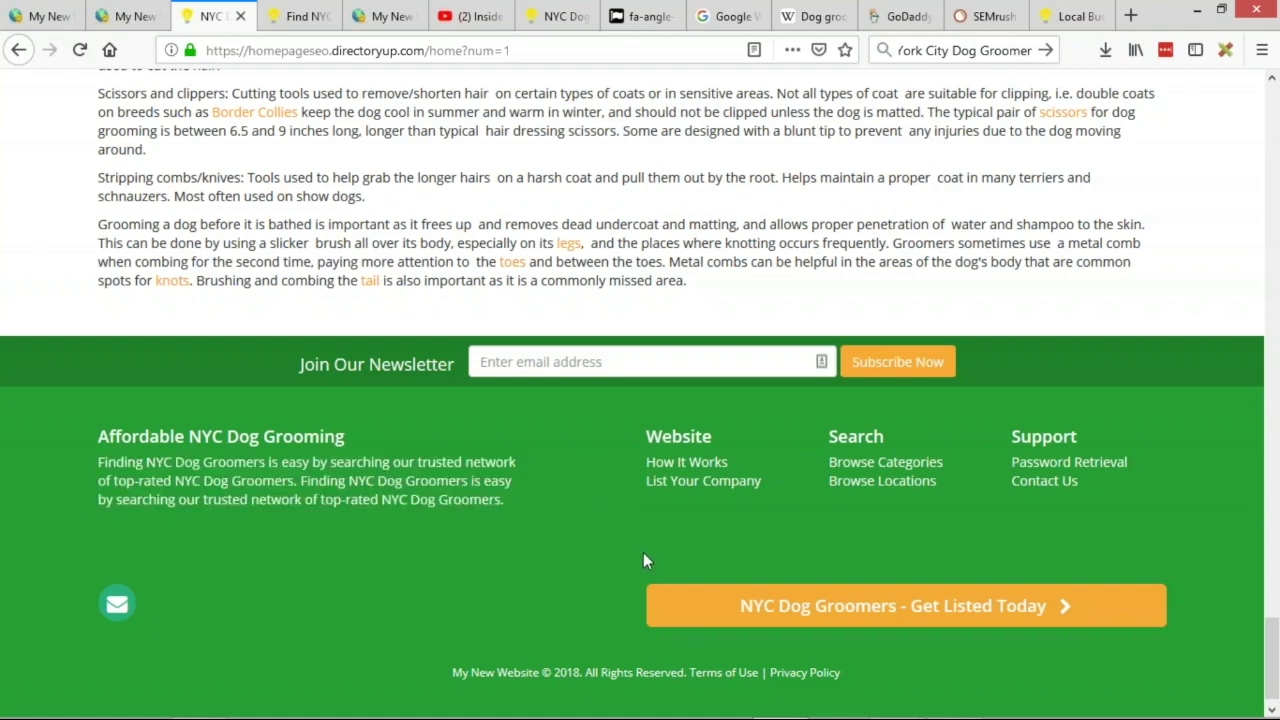
- Rename the Website heading in the Footer Menu as "Dog Grooming Services"
double_click(655, 436)
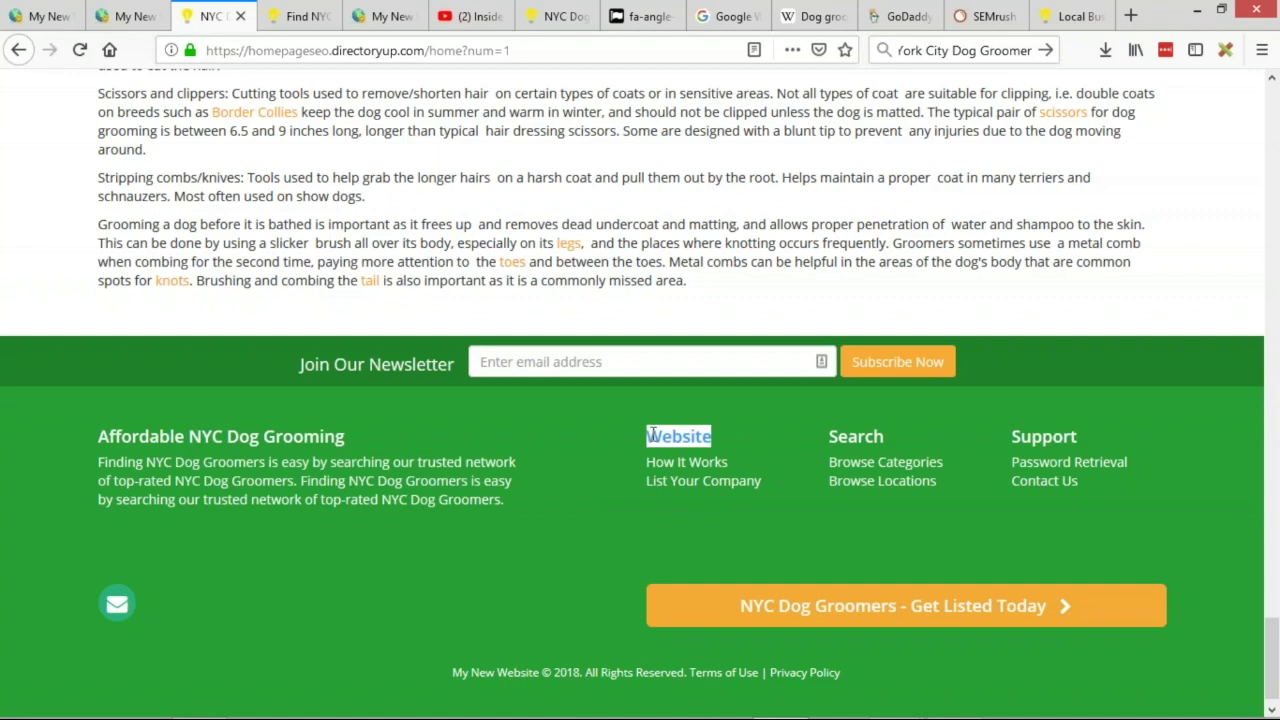
left_click(55, 17)
left_click(331, 362)
key("ctrl+a")
type("Dog Grooming ")
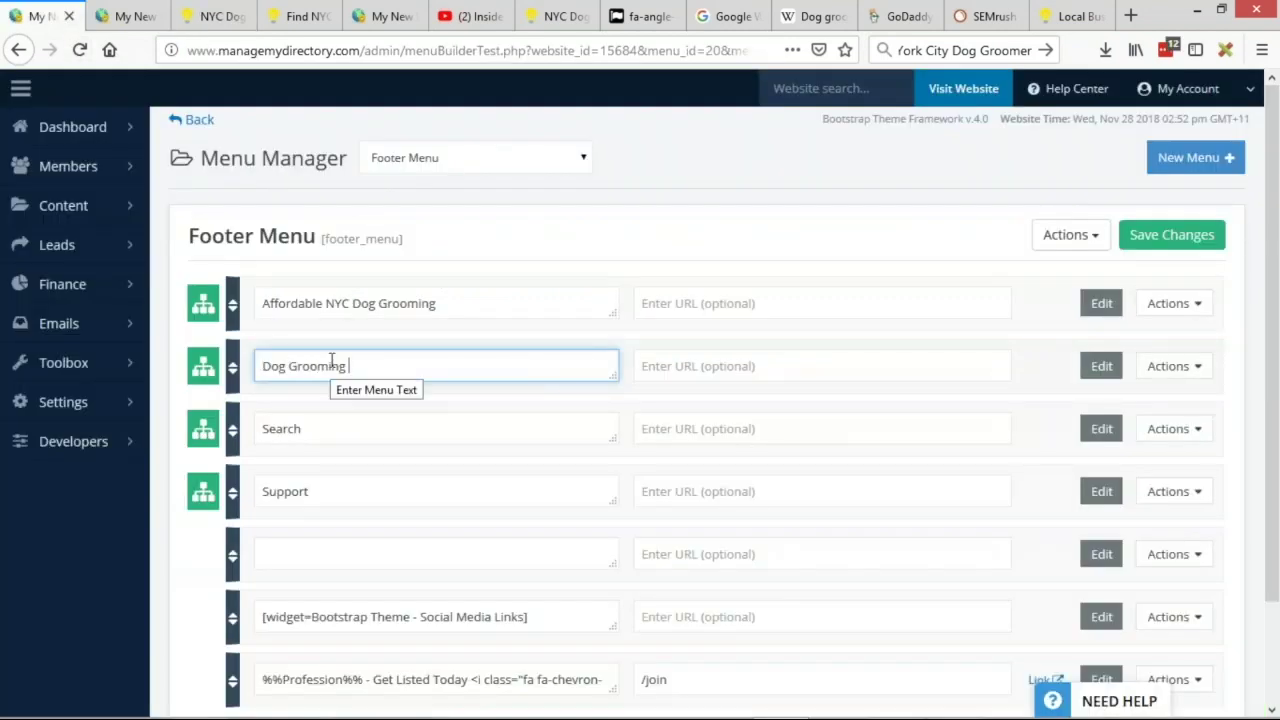
type("Services")
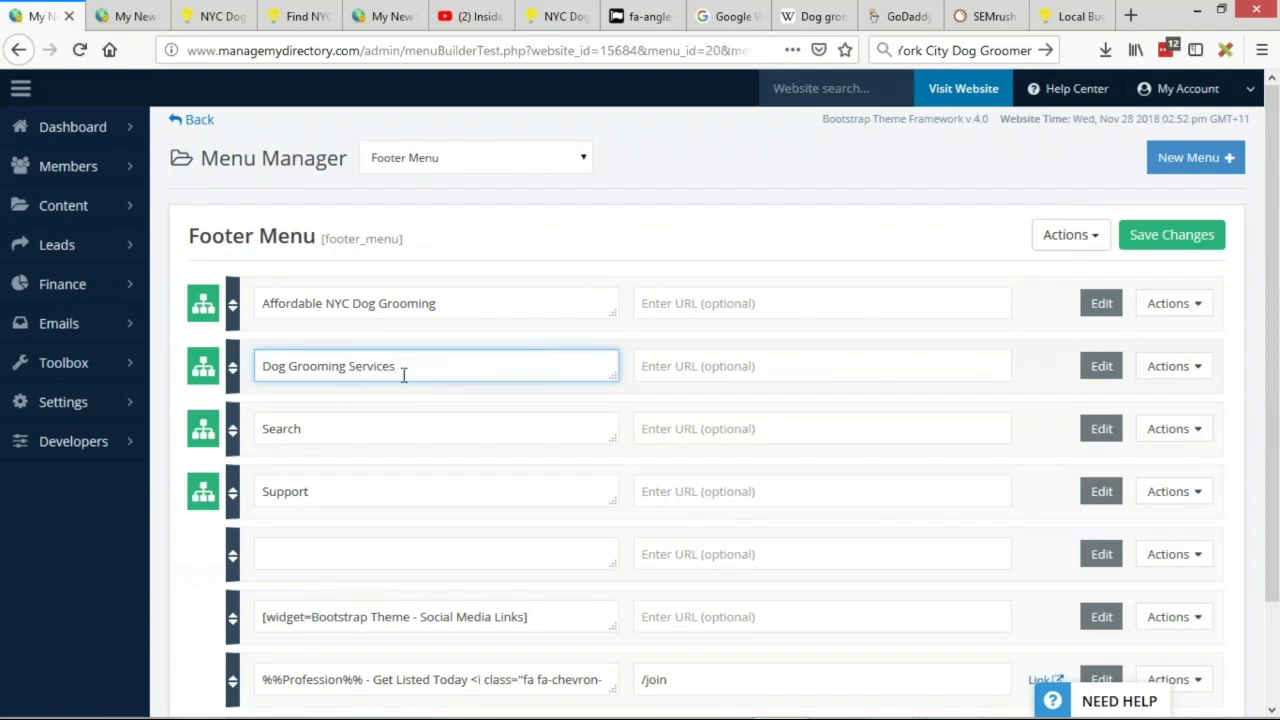
- Rename the How It Works link "Mobile Dog Grooming" and the company listing link "Nail Clipping", save the menu and check the live footer
left_click(203, 366)
triple_click(320, 428)
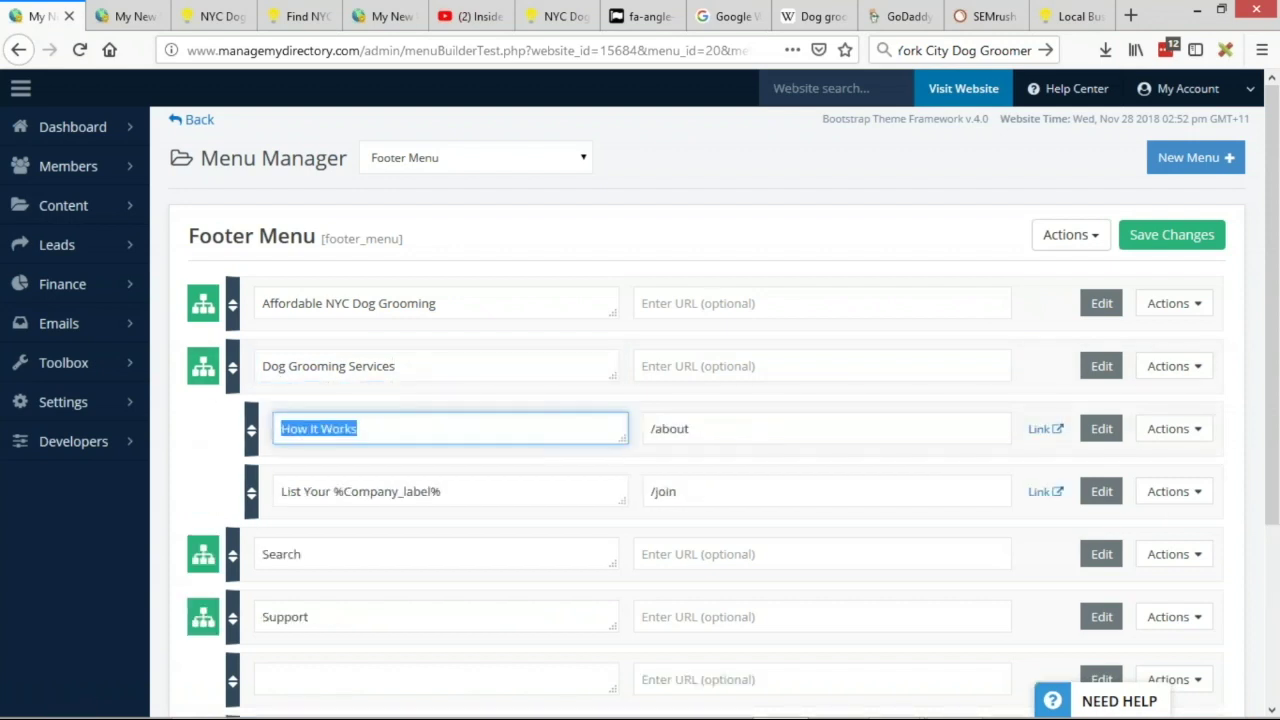
type("Mobile Dog Grooming")
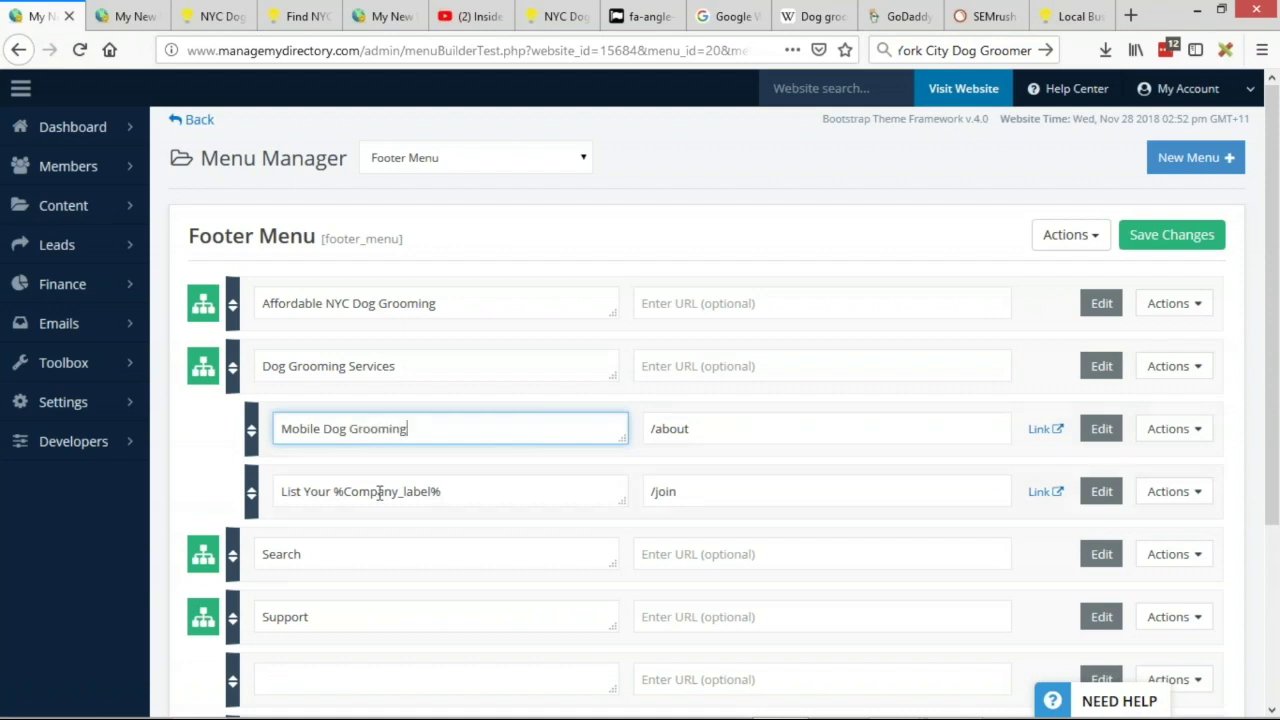
triple_click(379, 491)
type("Nail Clipping")
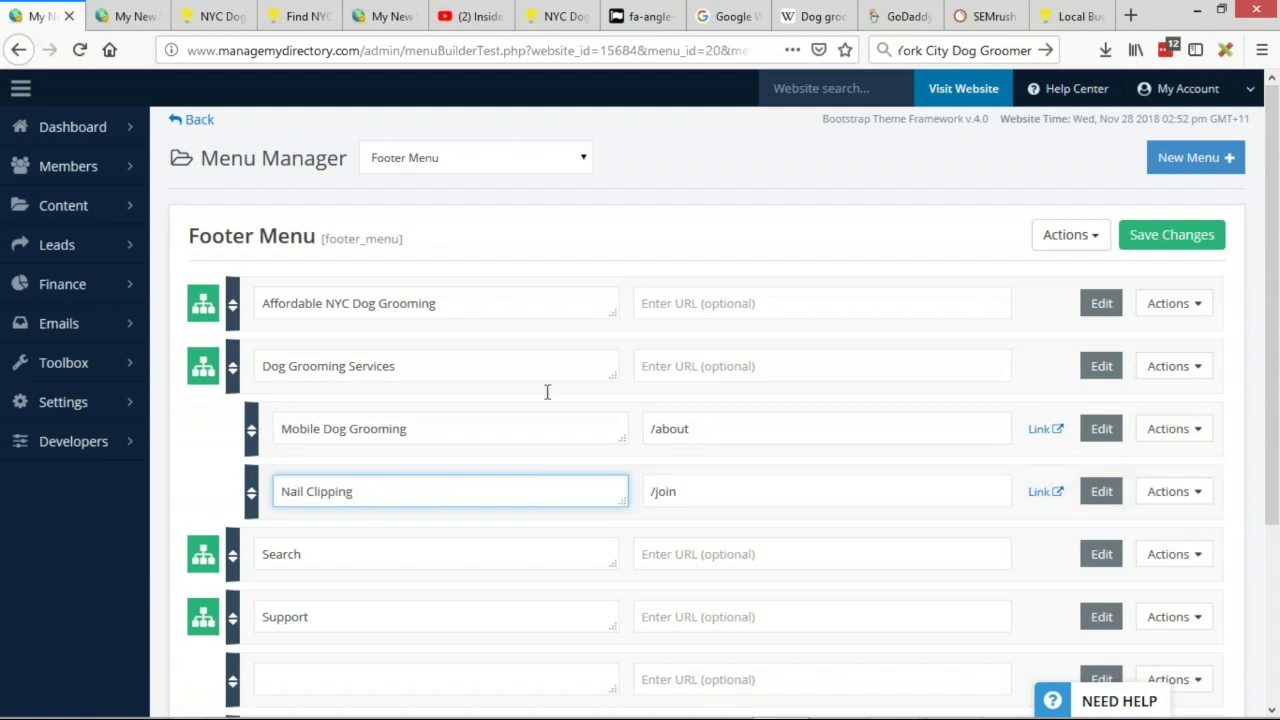
left_click(1199, 234)
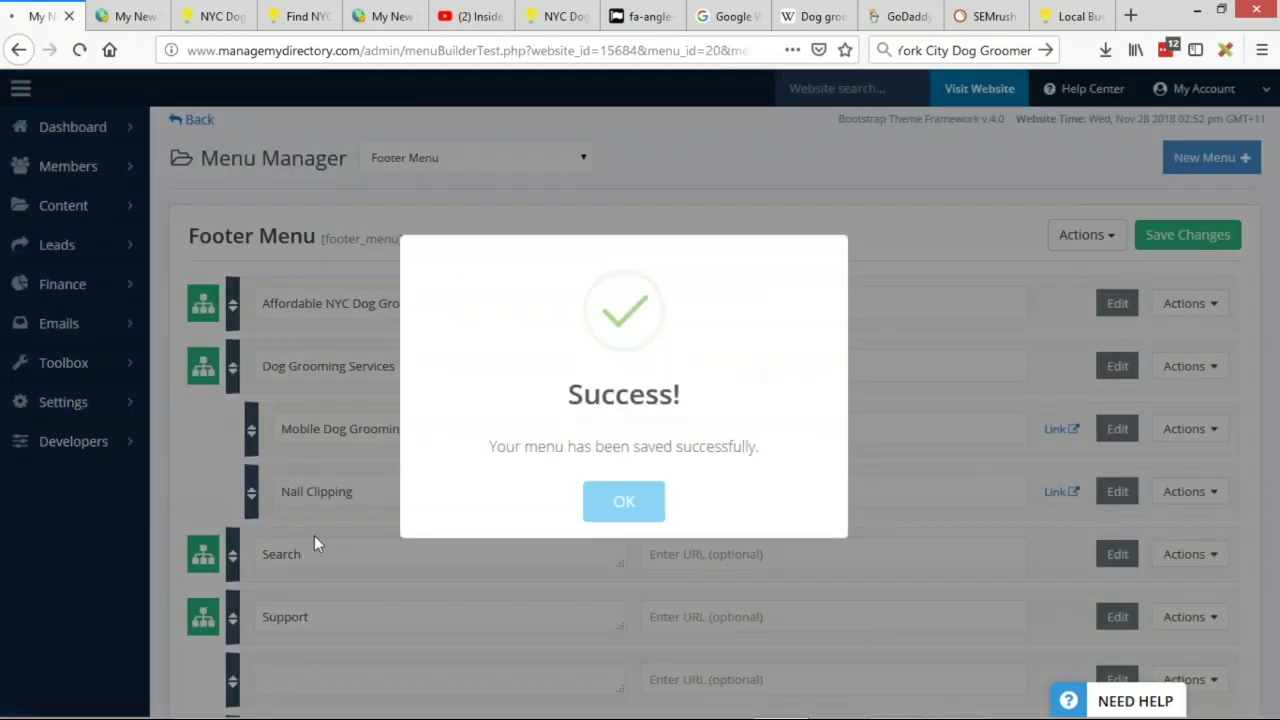
left_click(622, 515)
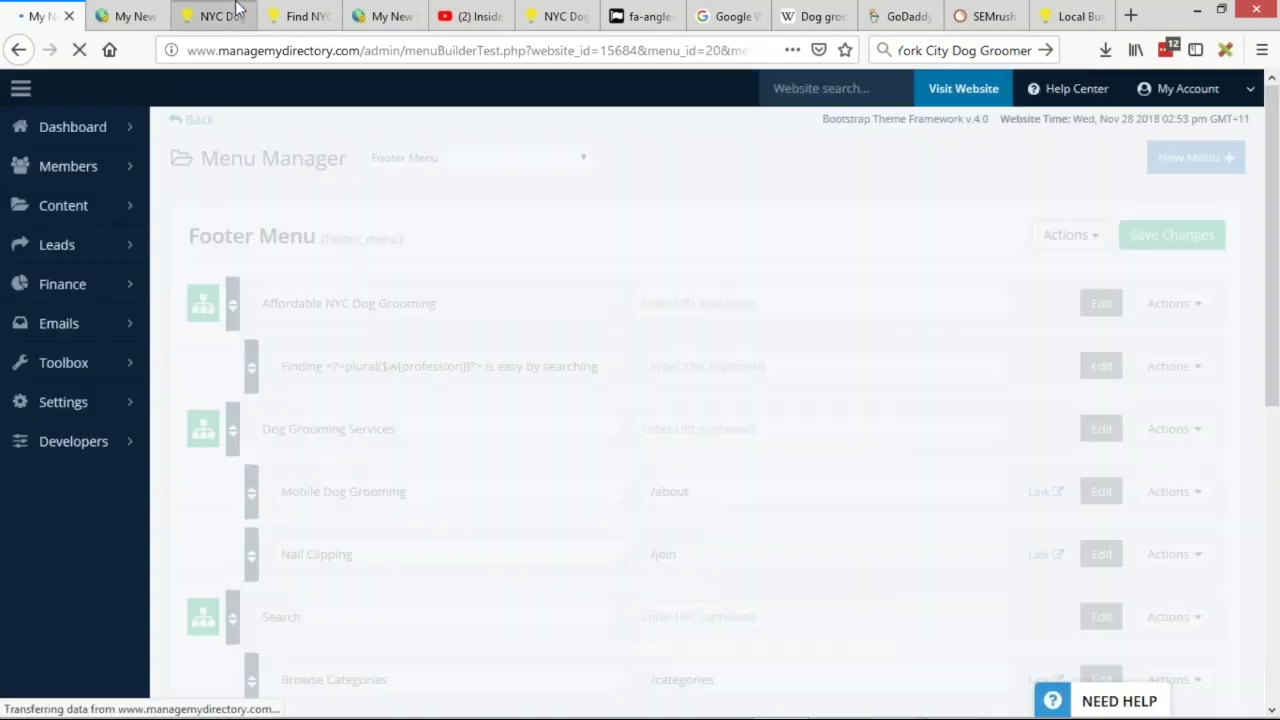
left_click(210, 16)
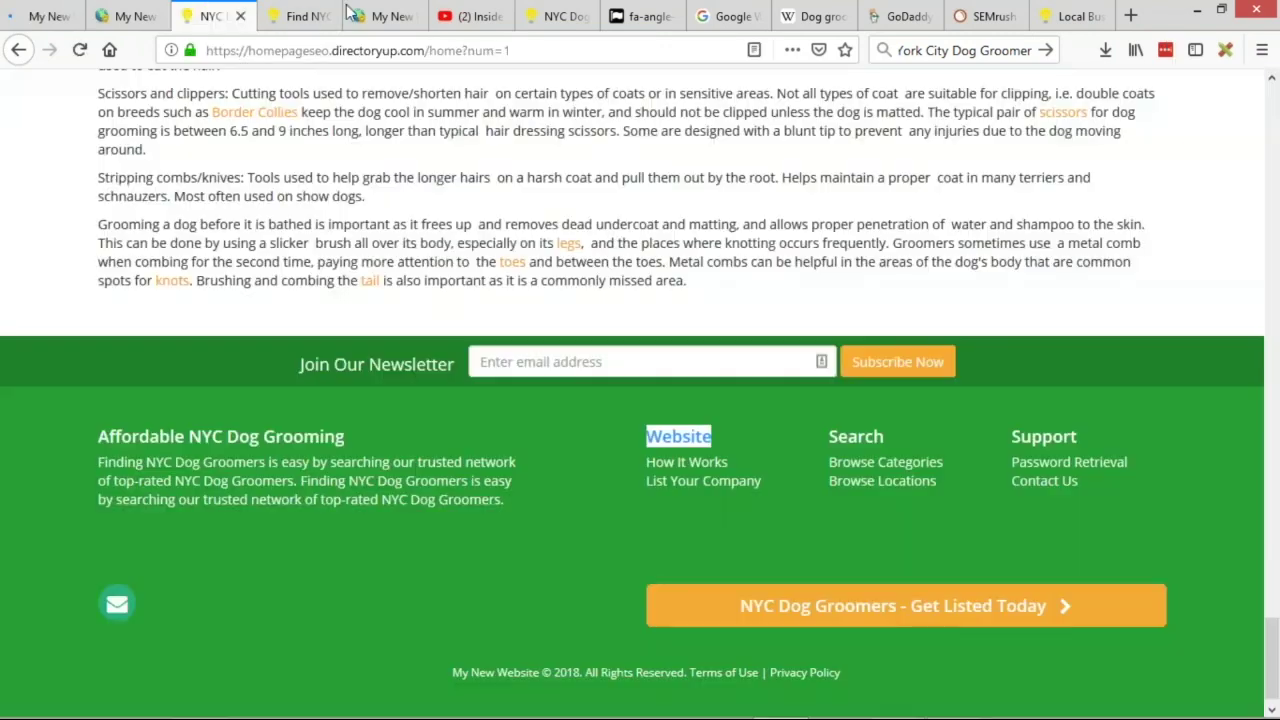
key("F5")
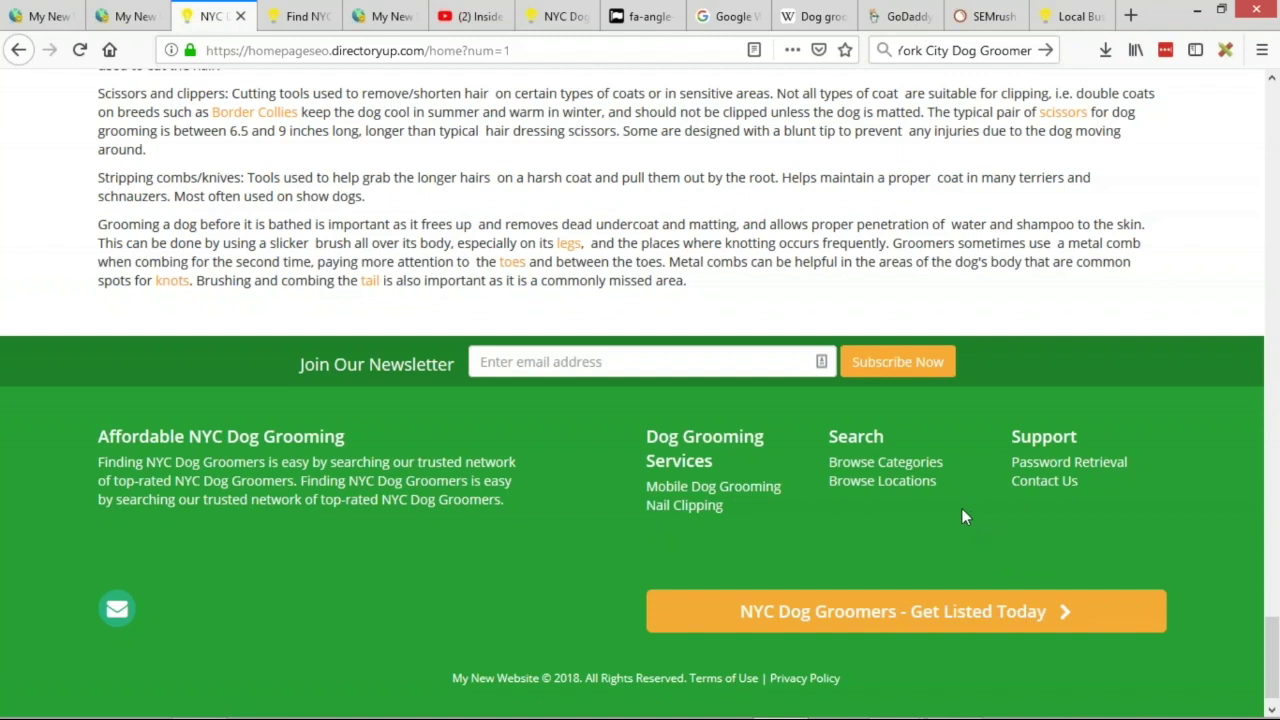
- Shorten the second footer heading to "Grooming Services", save the menu and refresh the live homepage
key("ctrl+1")
double_click(281, 371)
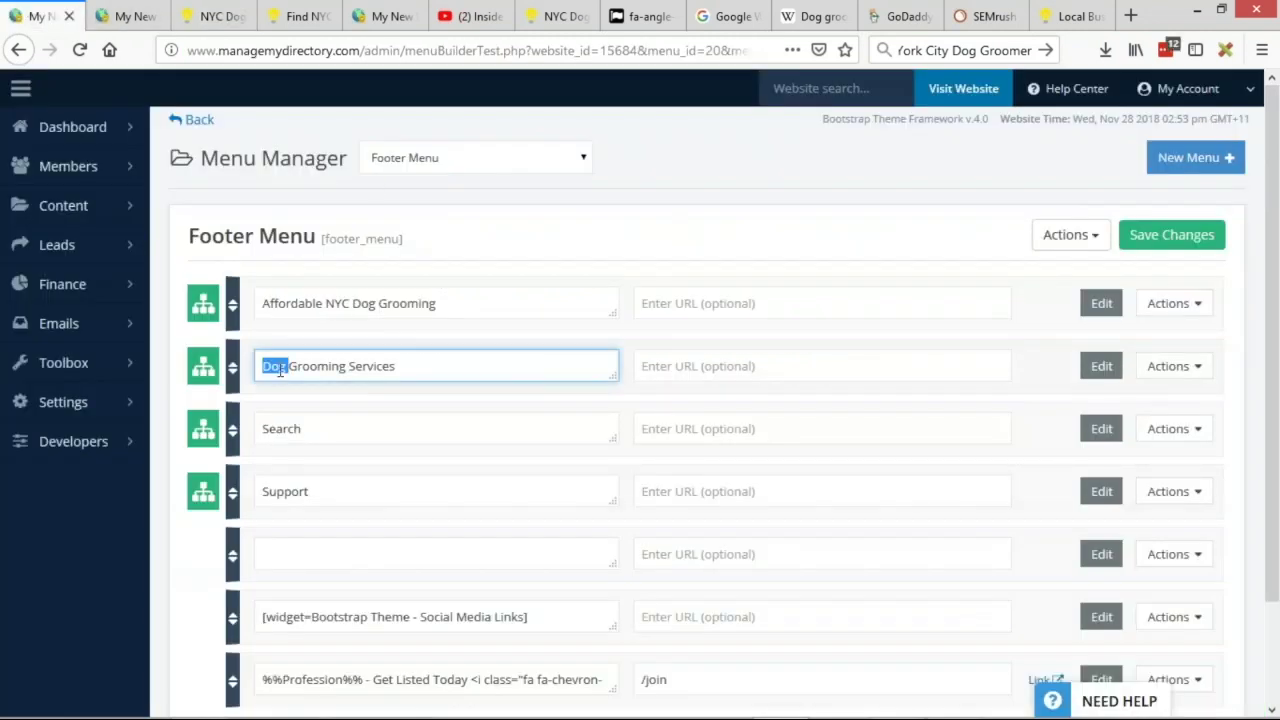
key("BackSpace")
left_click(1151, 238)
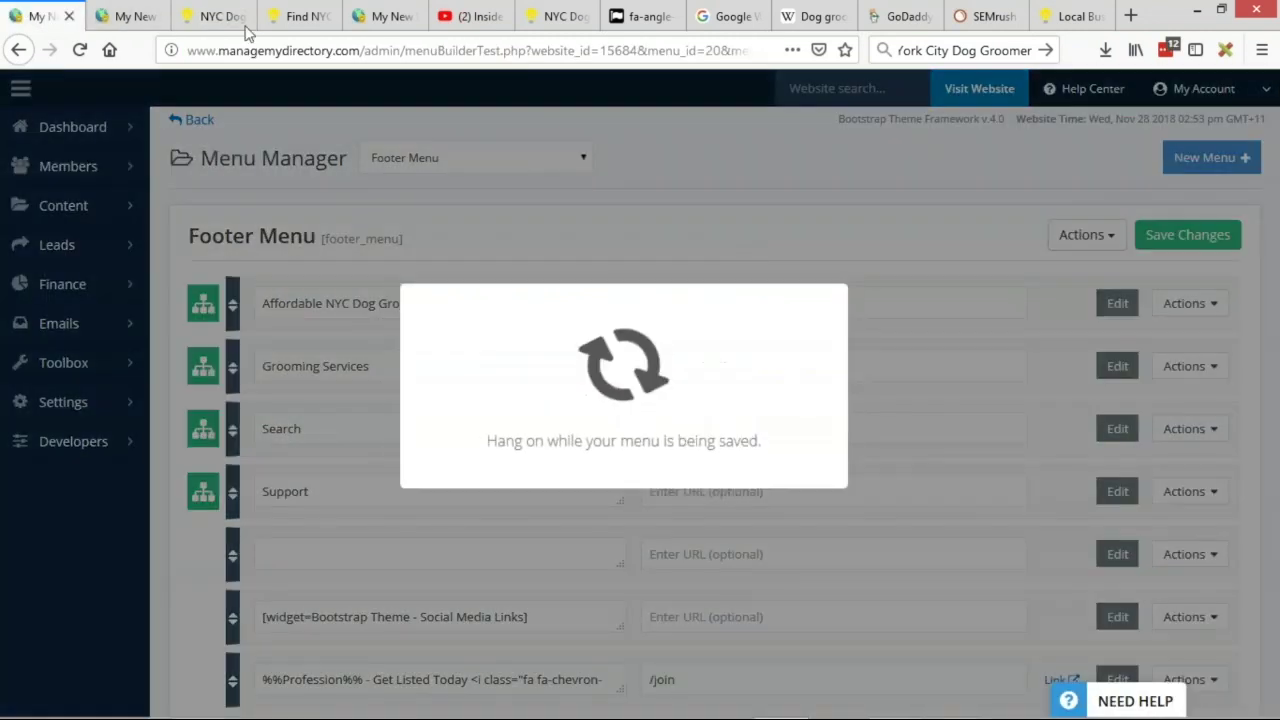
left_click(229, 8)
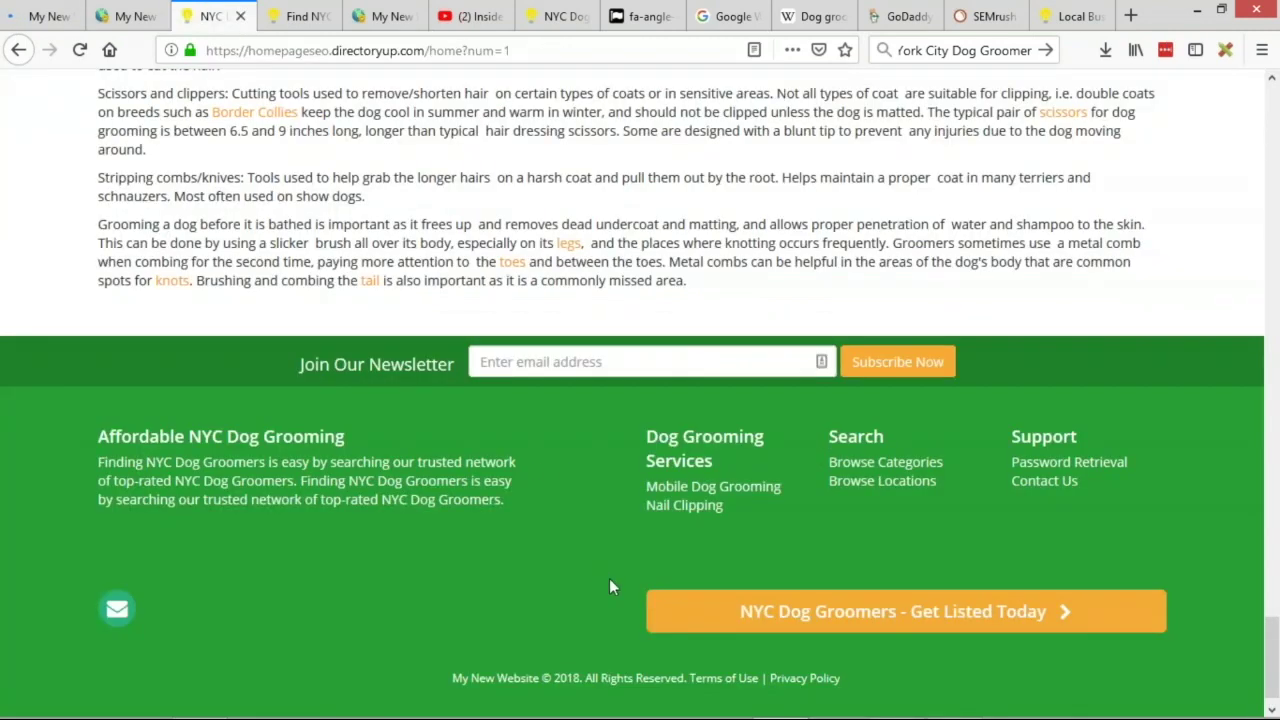
key("F5")
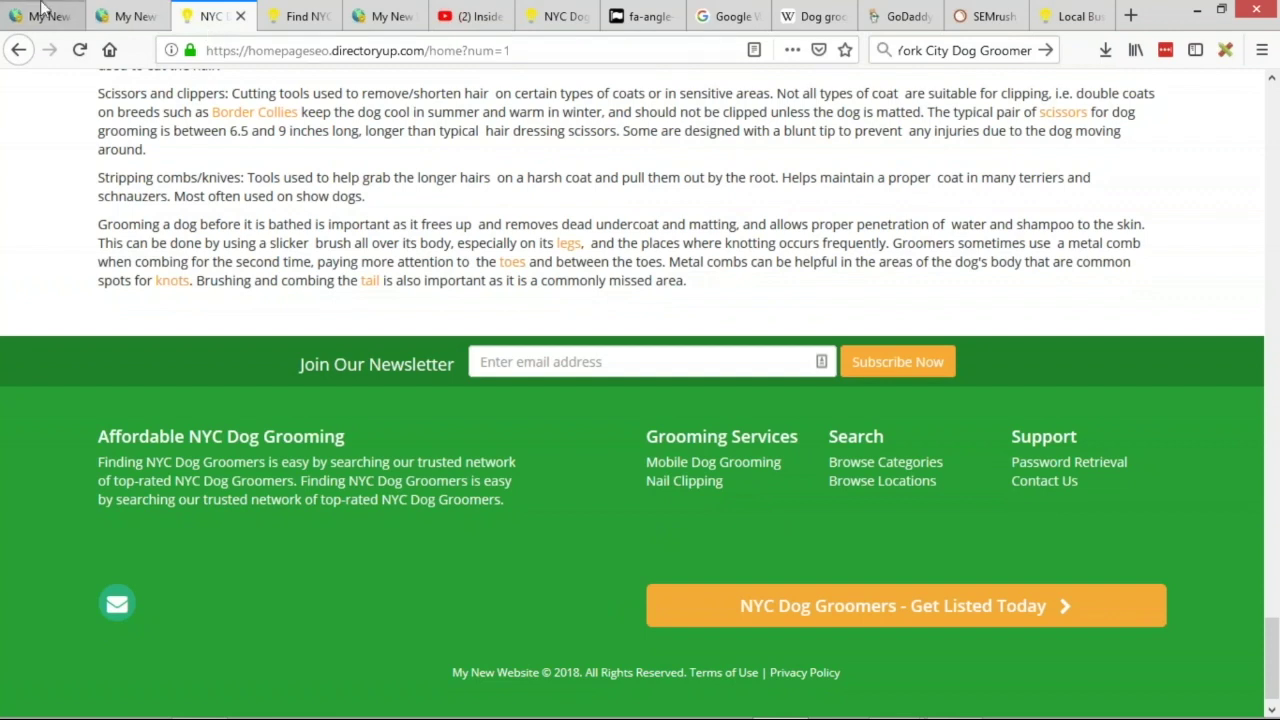
- Rename the Search heading in the Footer Menu as "NYC Dog Groomers", save the menu and refresh the live homepage
left_click(40, 16)
double_click(292, 427)
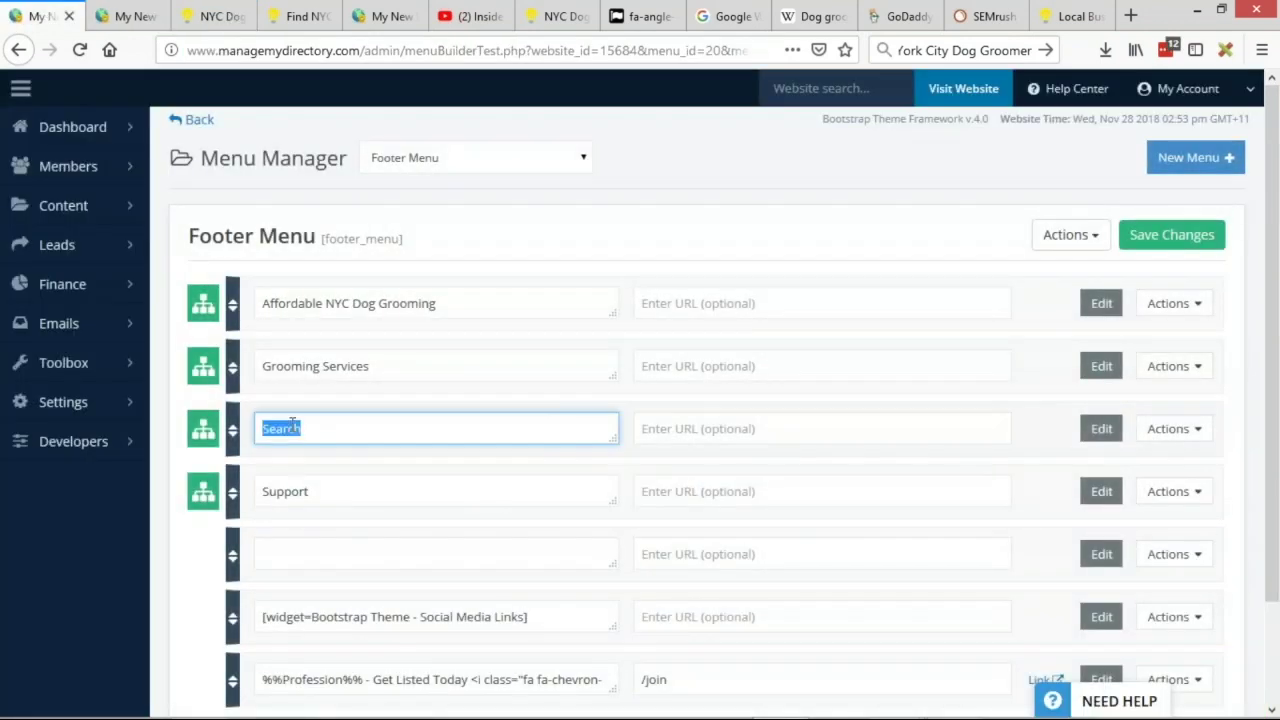
type("NYC Dog Groomer")
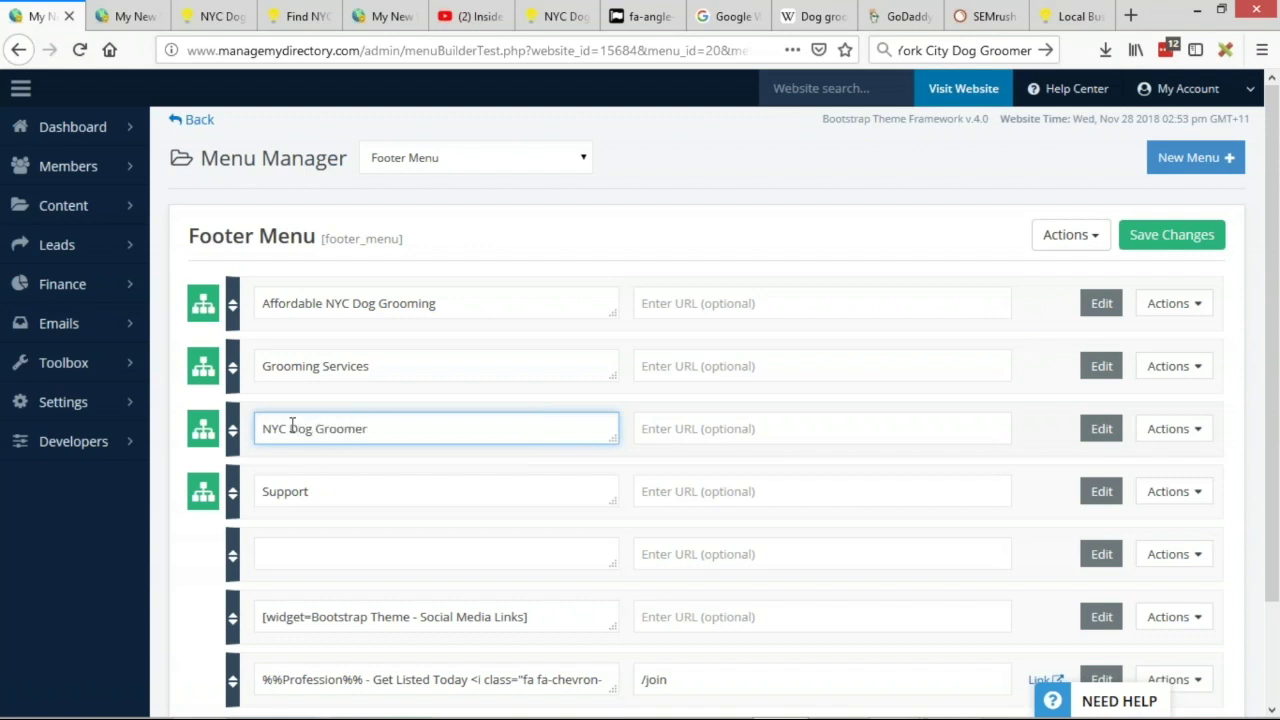
type("s")
left_click(1172, 234)
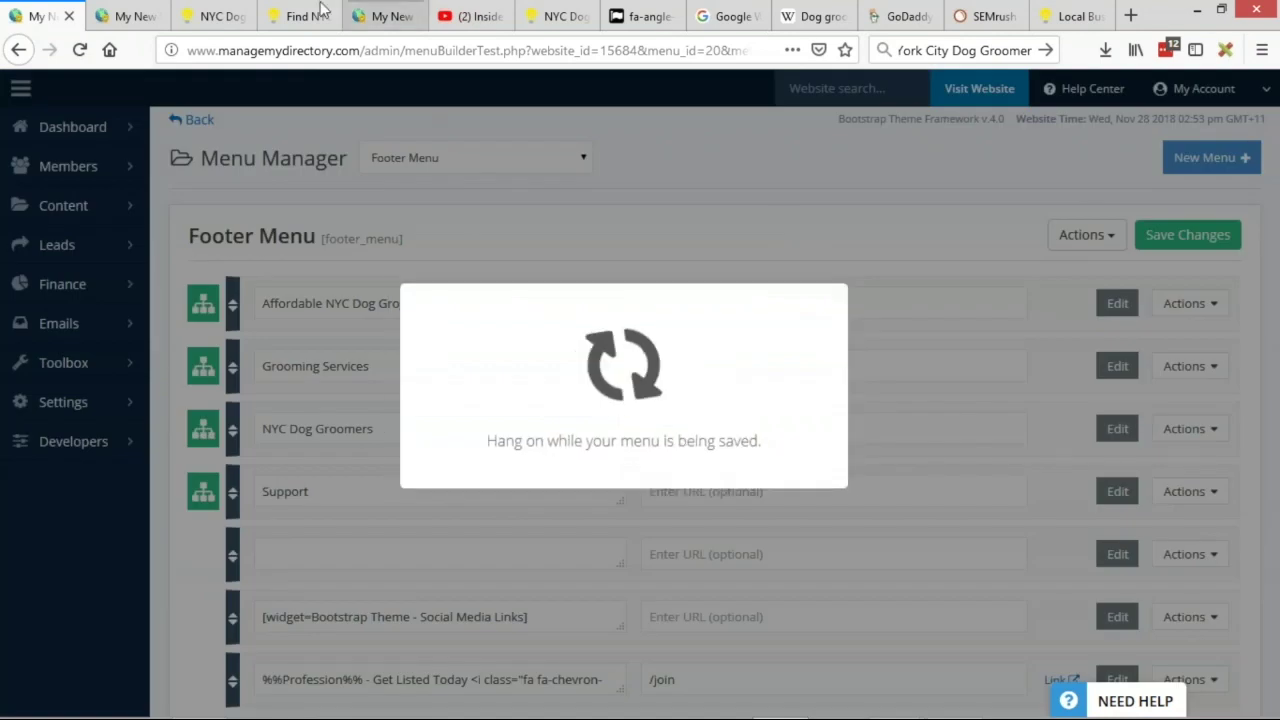
left_click(228, 14)
key("F5")
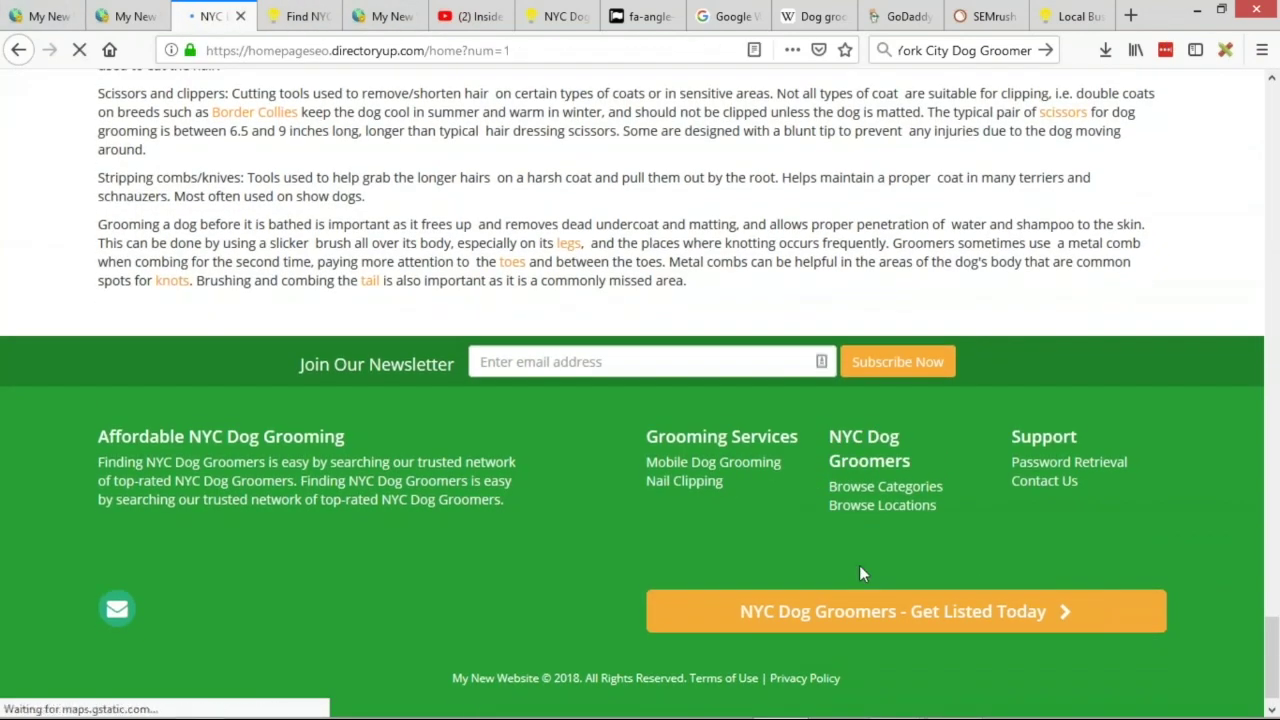
- Shorten the third footer heading to "Dog Groomers", save the menu and reload the live homepage
left_click(40, 16)
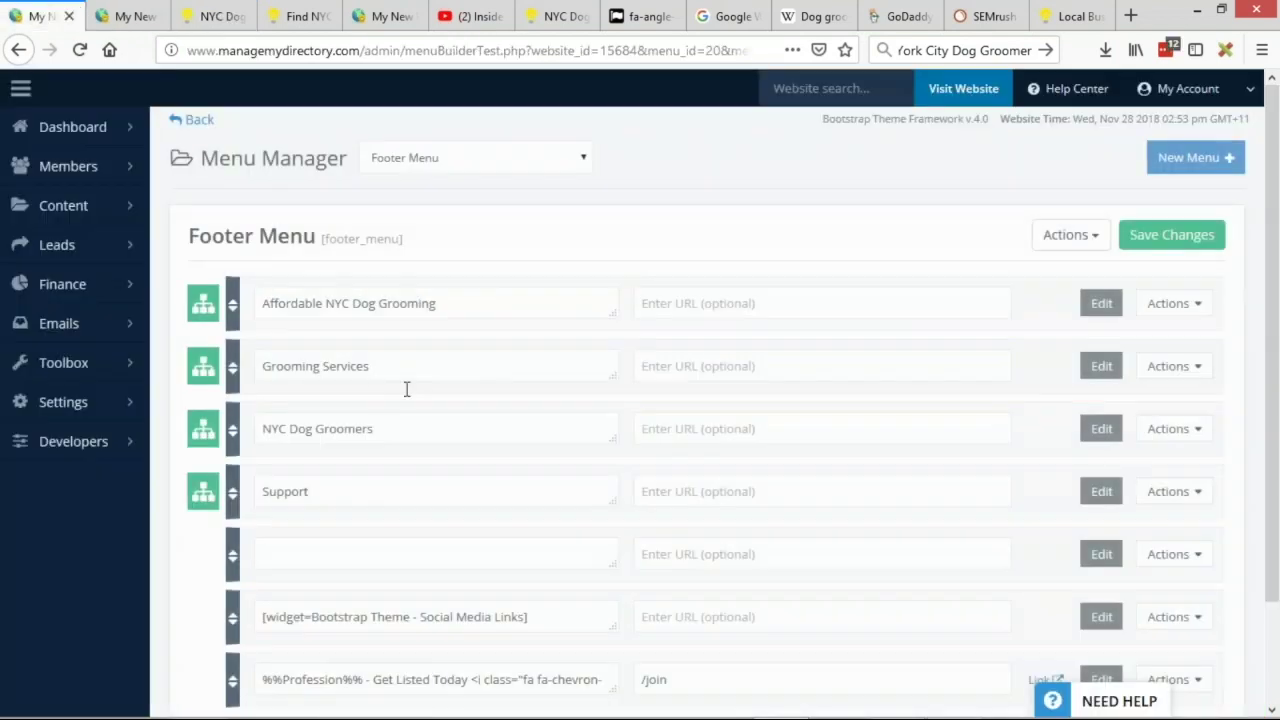
double_click(270, 430)
key("BackSpace")
left_click(1171, 234)
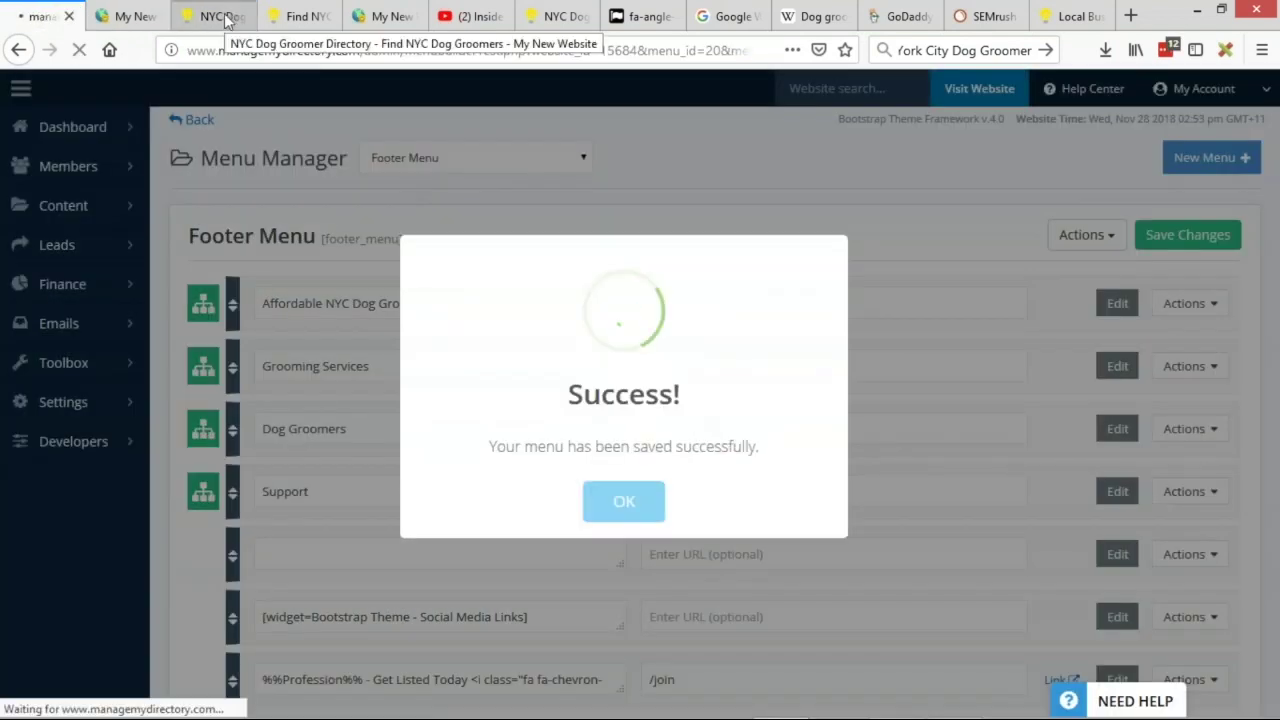
left_click(212, 16)
key("F5")
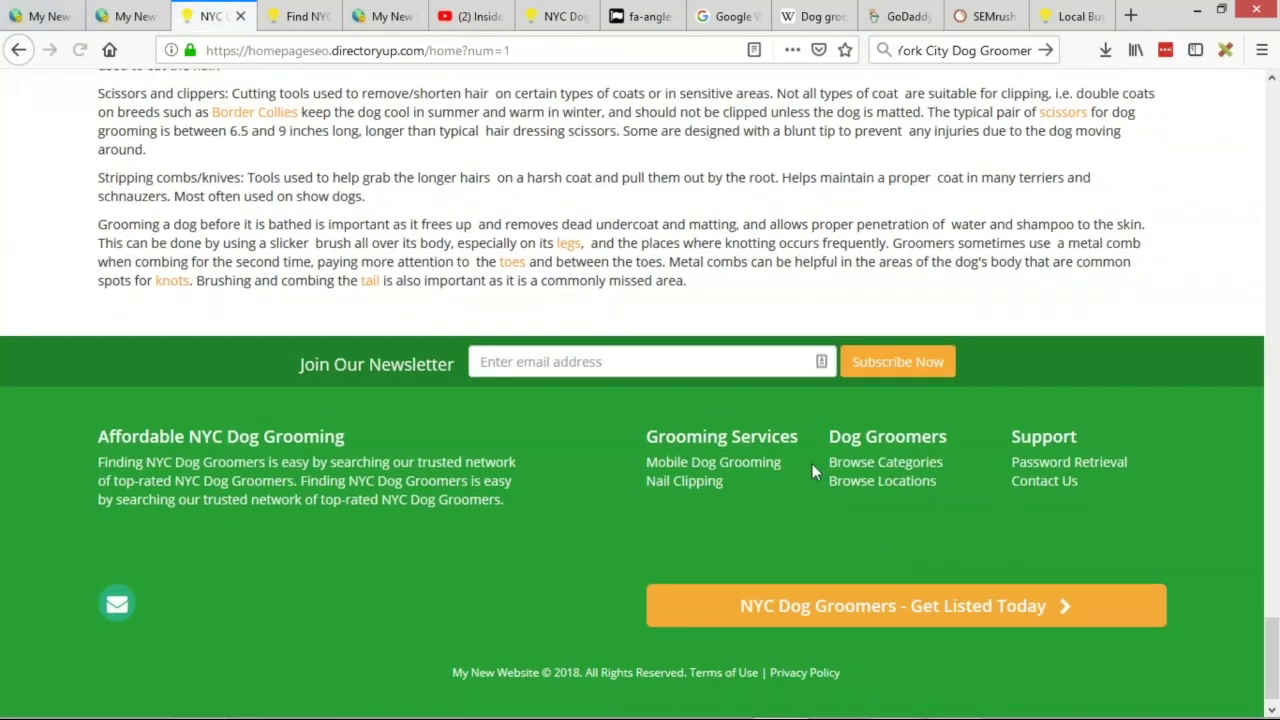
- Rename the Browse Categories link under the Dog Groomers heading as "List Your Services"
left_click(45, 12)
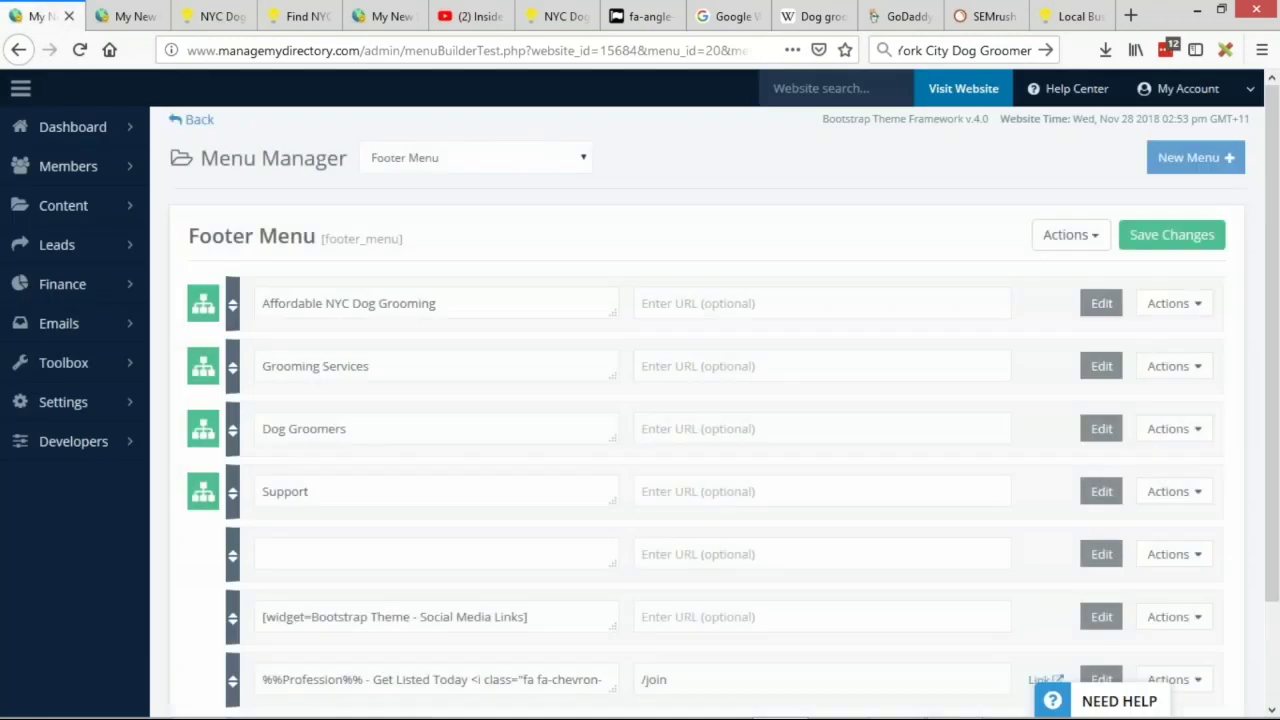
triple_click(357, 492)
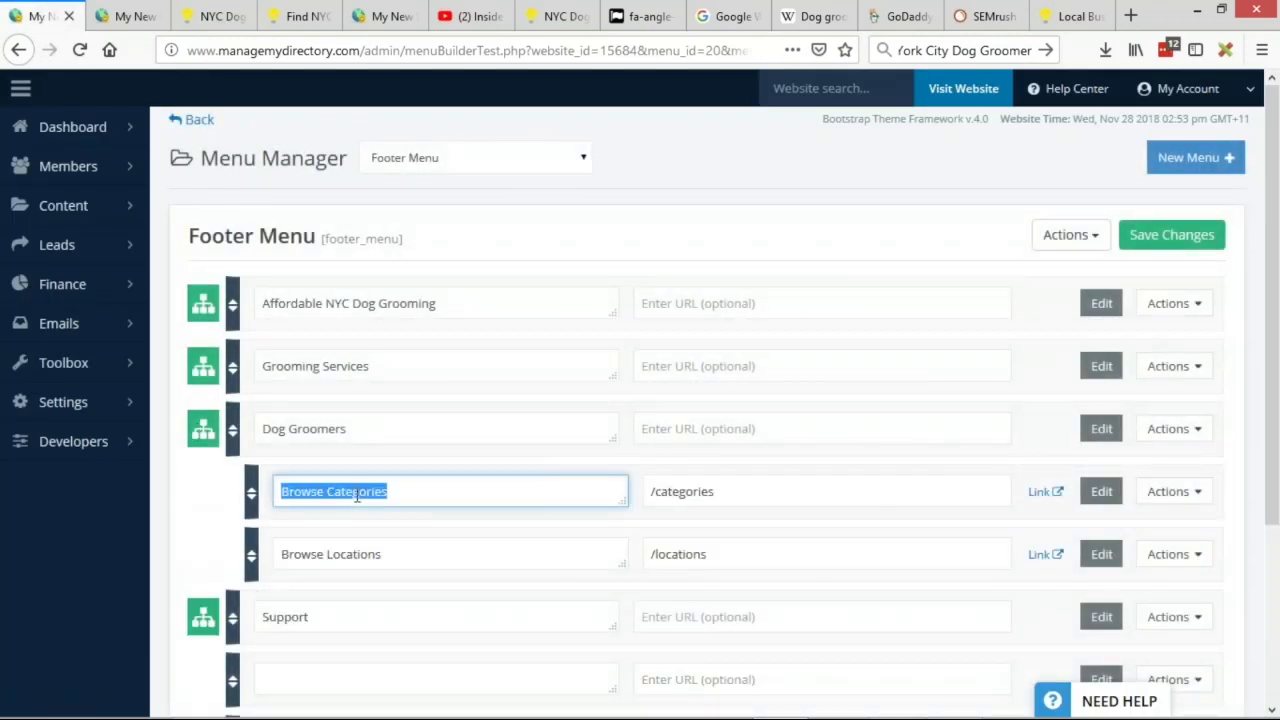
type("List YOur")
key("BackSpace")
key("BackSpace")
key("BackSpace")
type("our Services")
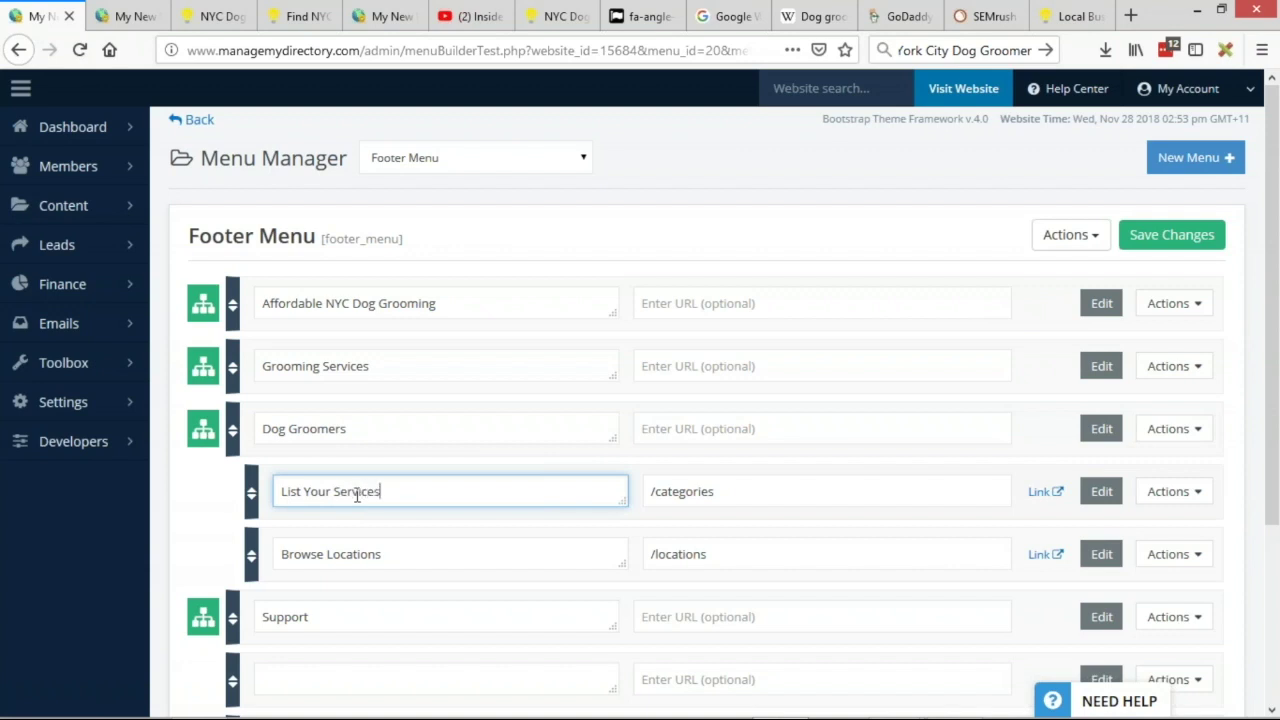
- Rename the Browse Locations link as "How It works", save the menu and refresh the live homepage
double_click(413, 558)
left_click(413, 558)
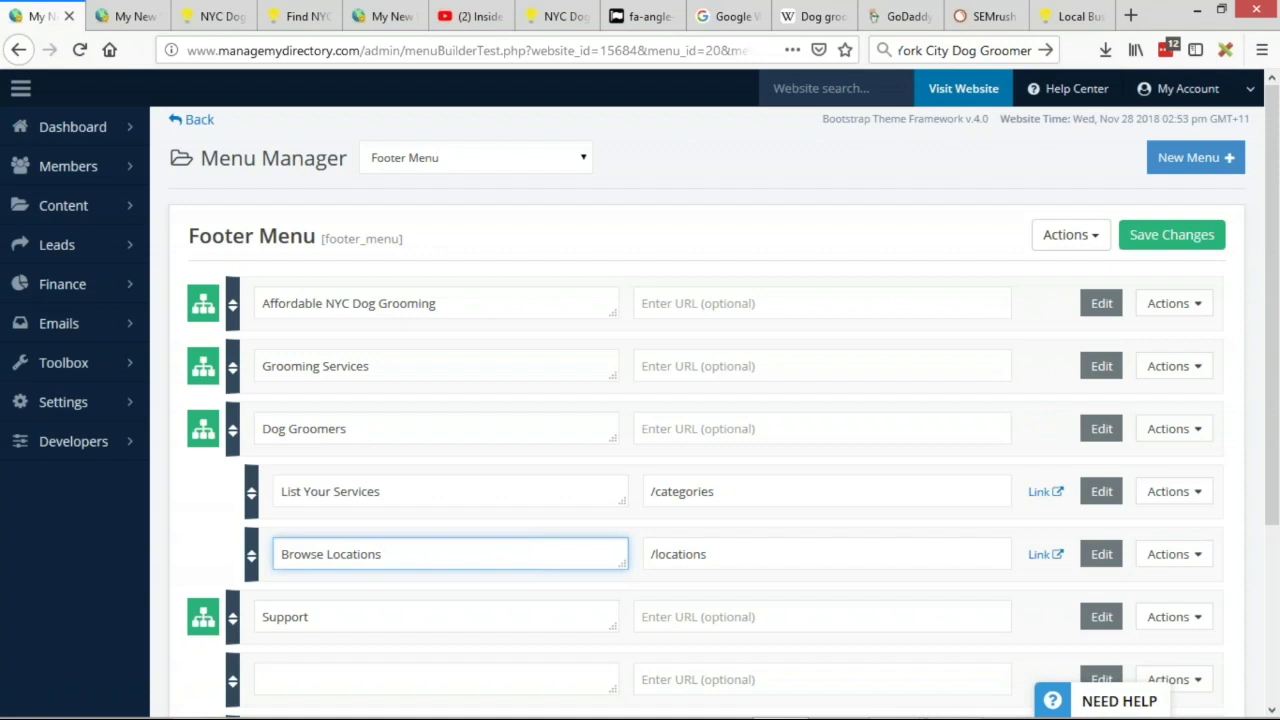
triple_click(385, 558)
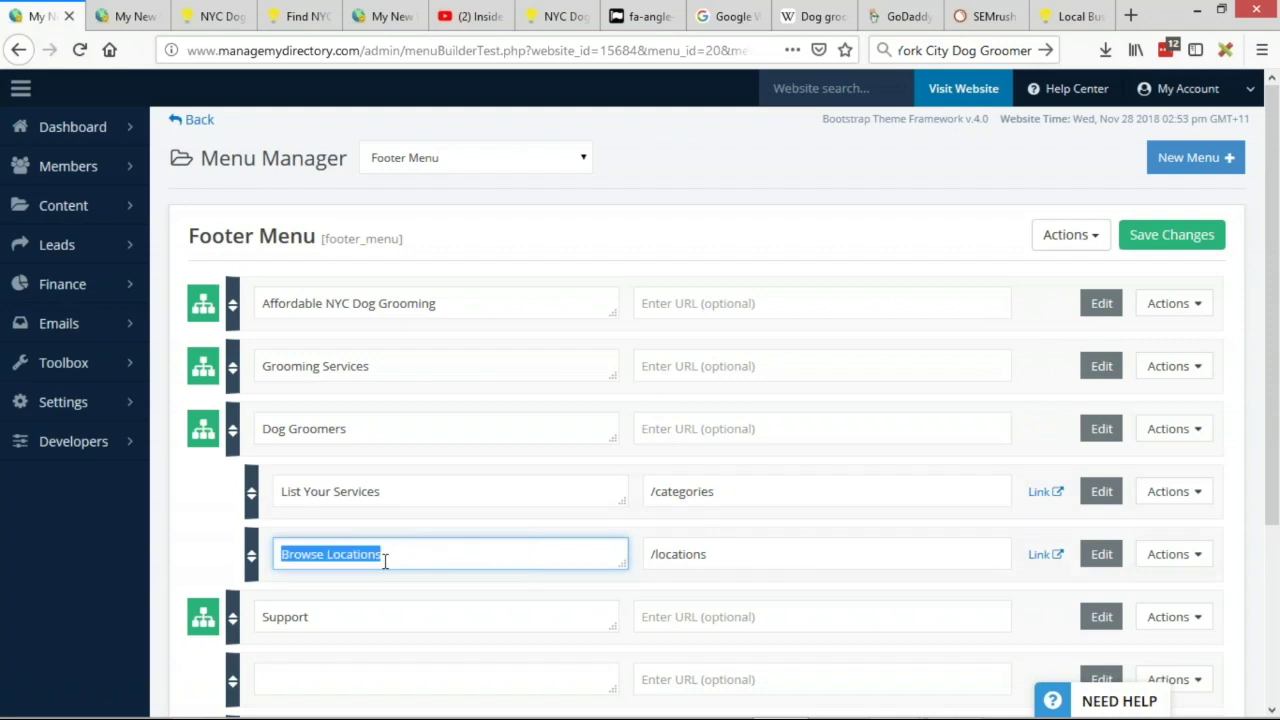
type("How It works")
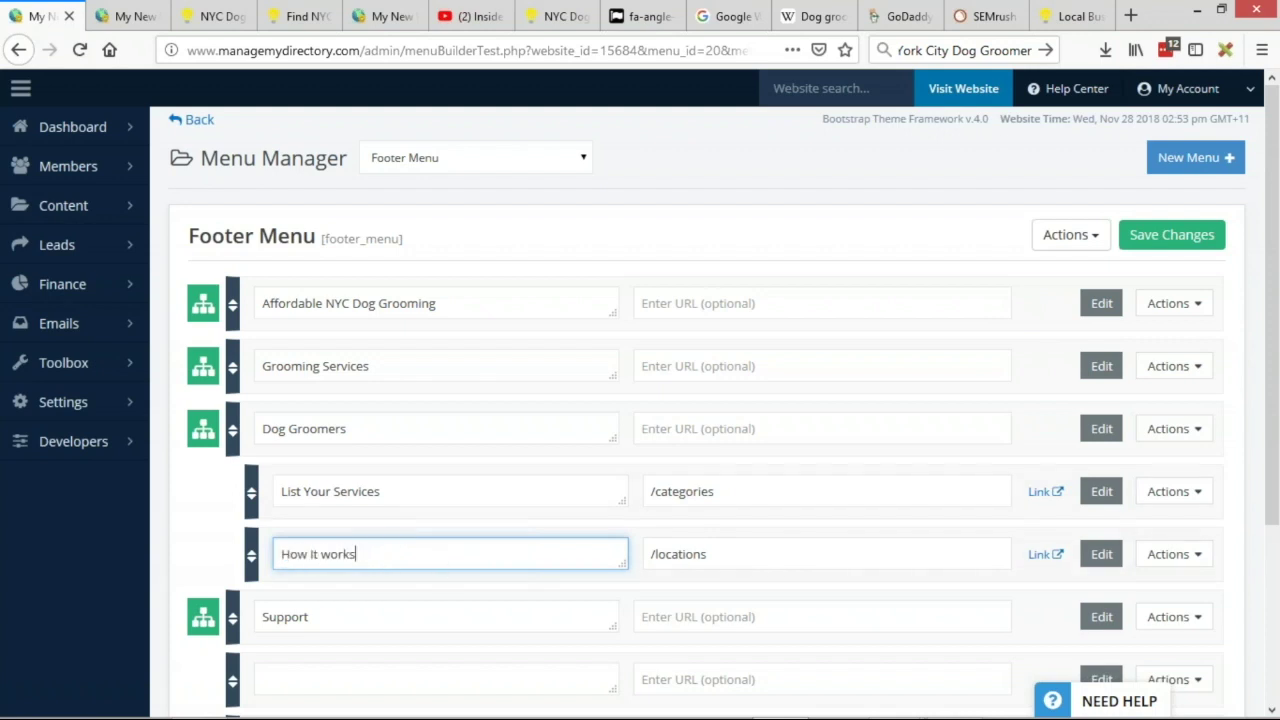
left_click(1172, 234)
left_click(210, 16)
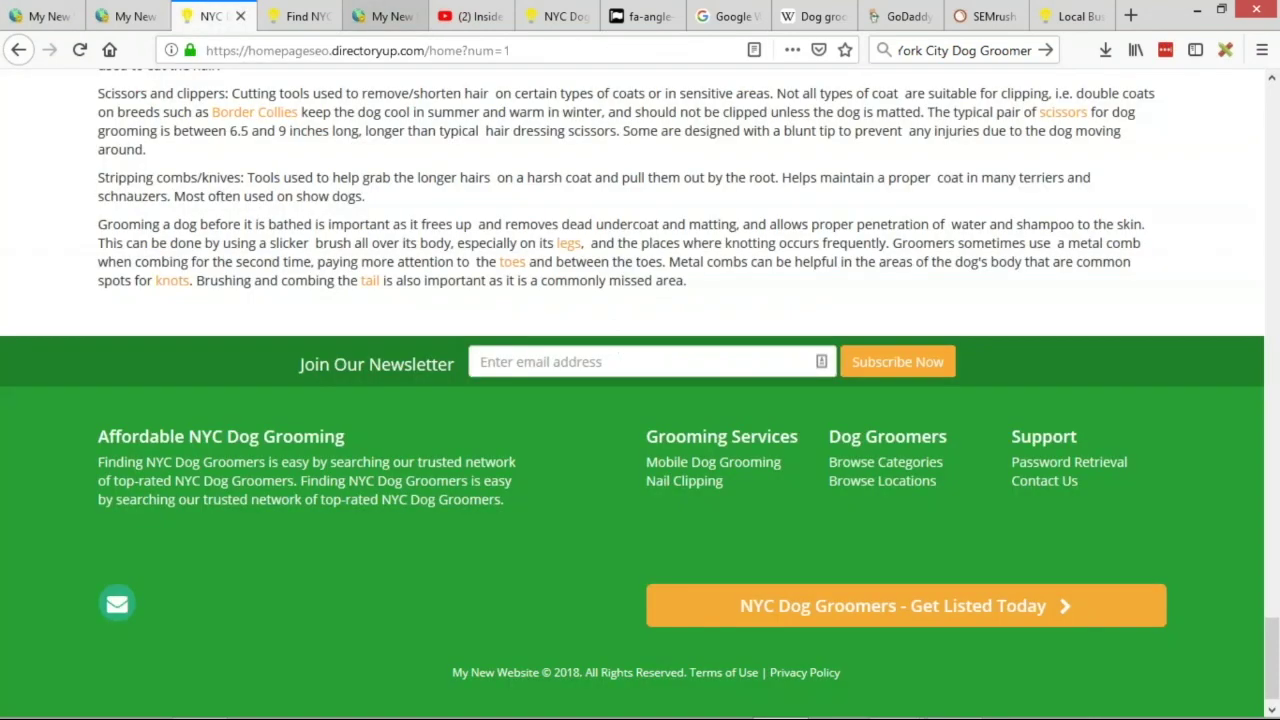
key("F5")
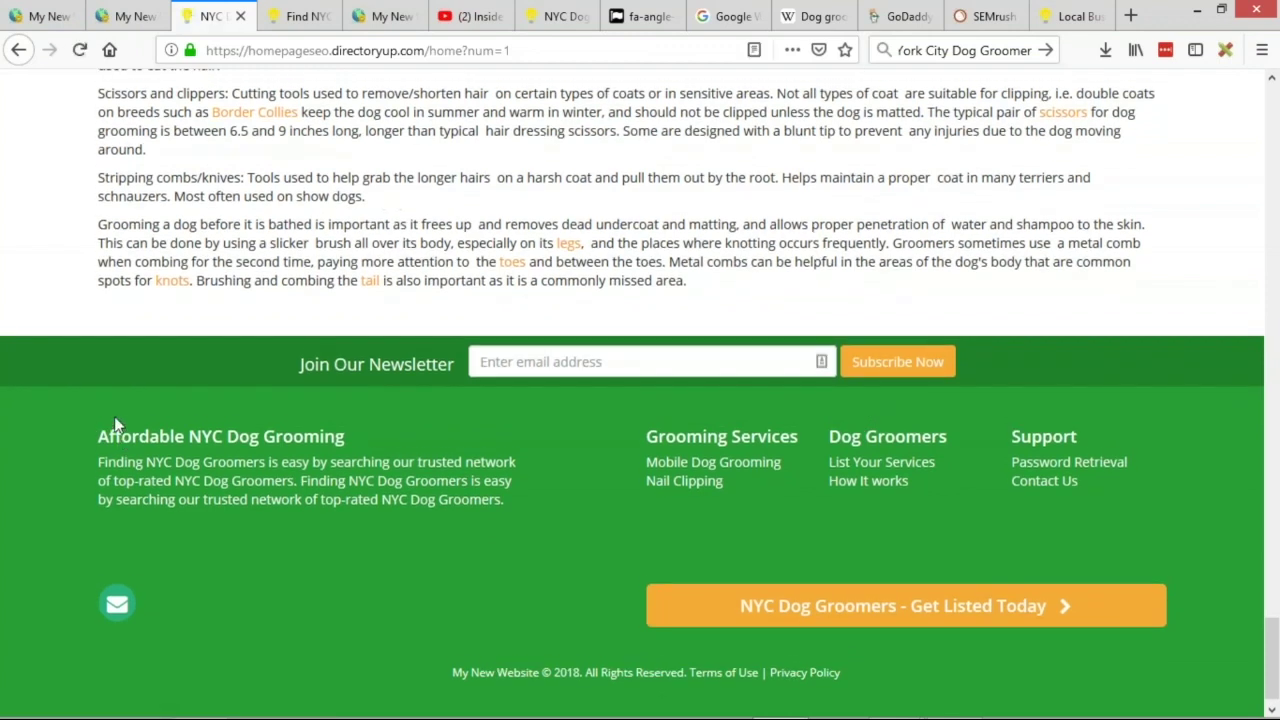
- Review the live footer's keyword paragraph and the Grooming Services and Dog Groomers column headings and links
left_click_drag(110, 432, 318, 481)
left_click(172, 482)
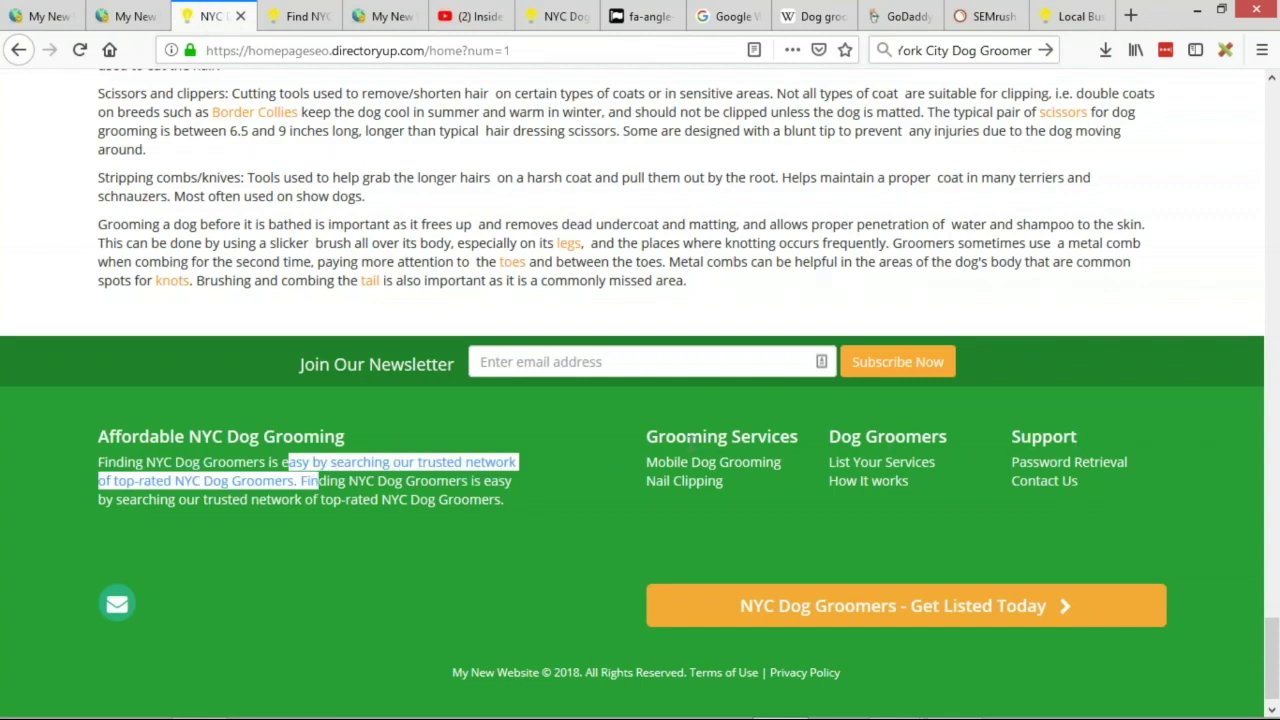
left_click(690, 437)
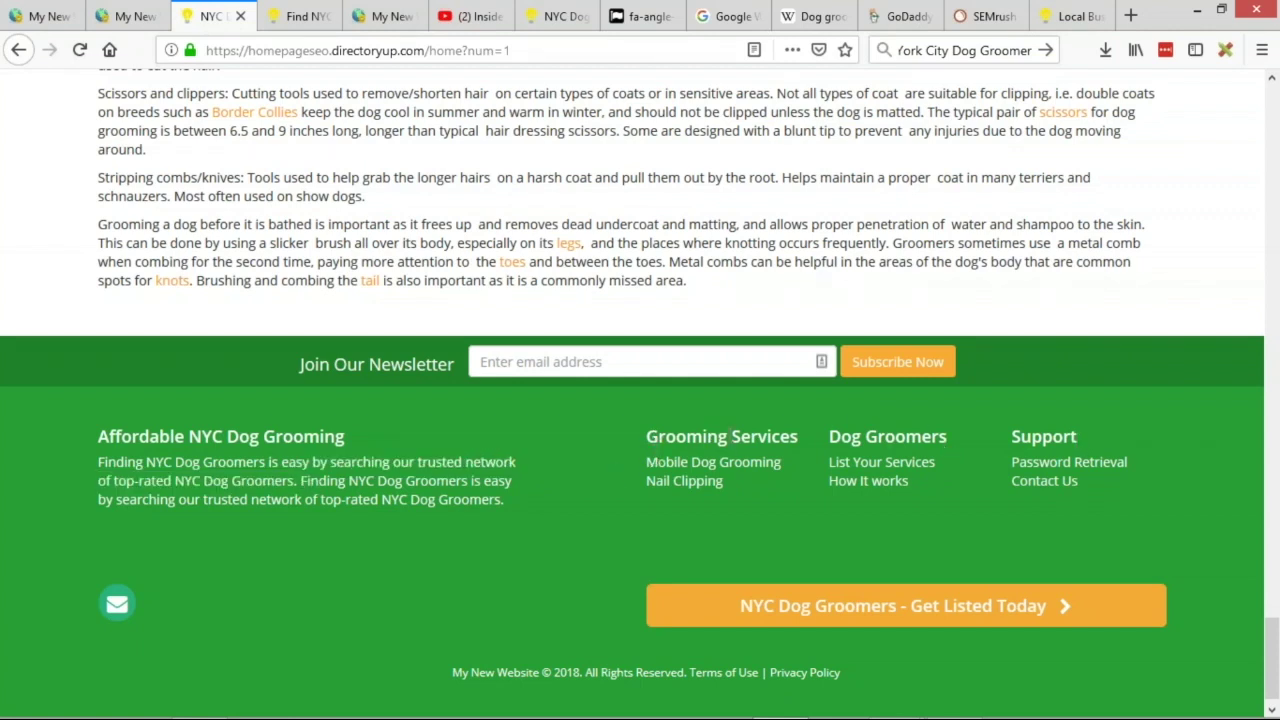
left_click_drag(644, 437, 815, 428)
left_click(859, 529)
left_click_drag(831, 436, 1012, 440)
left_click(874, 448)
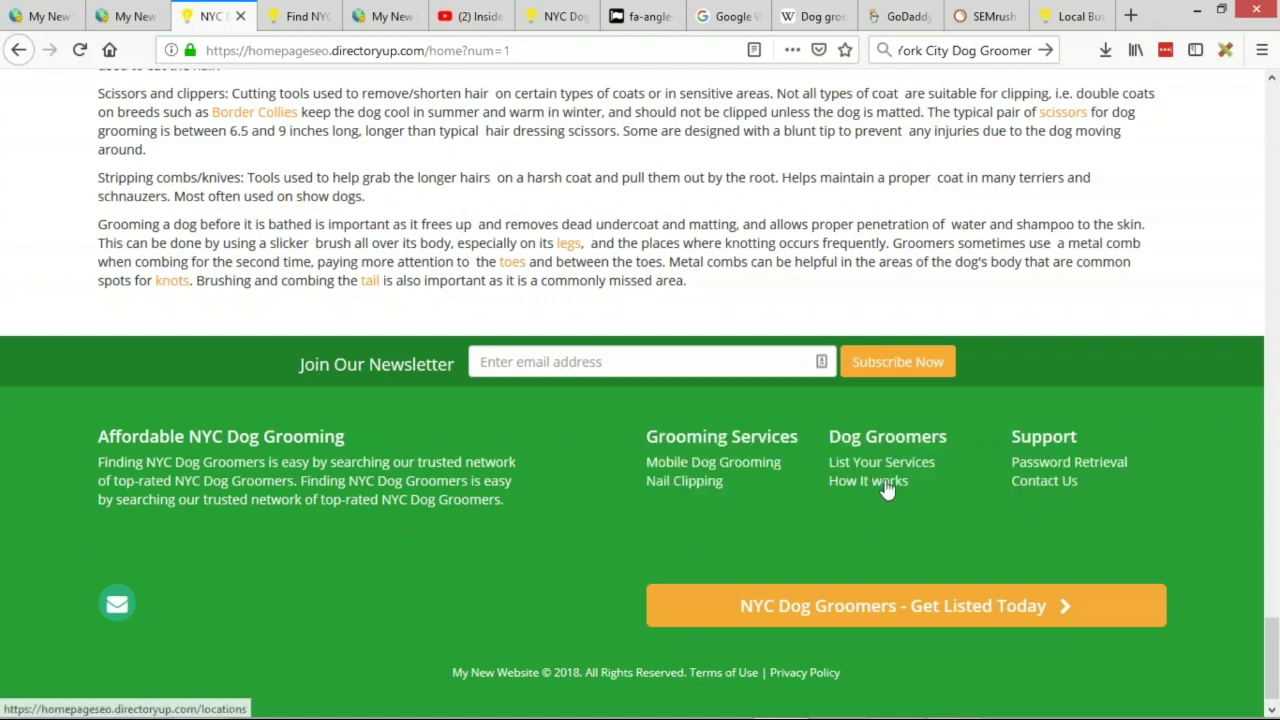
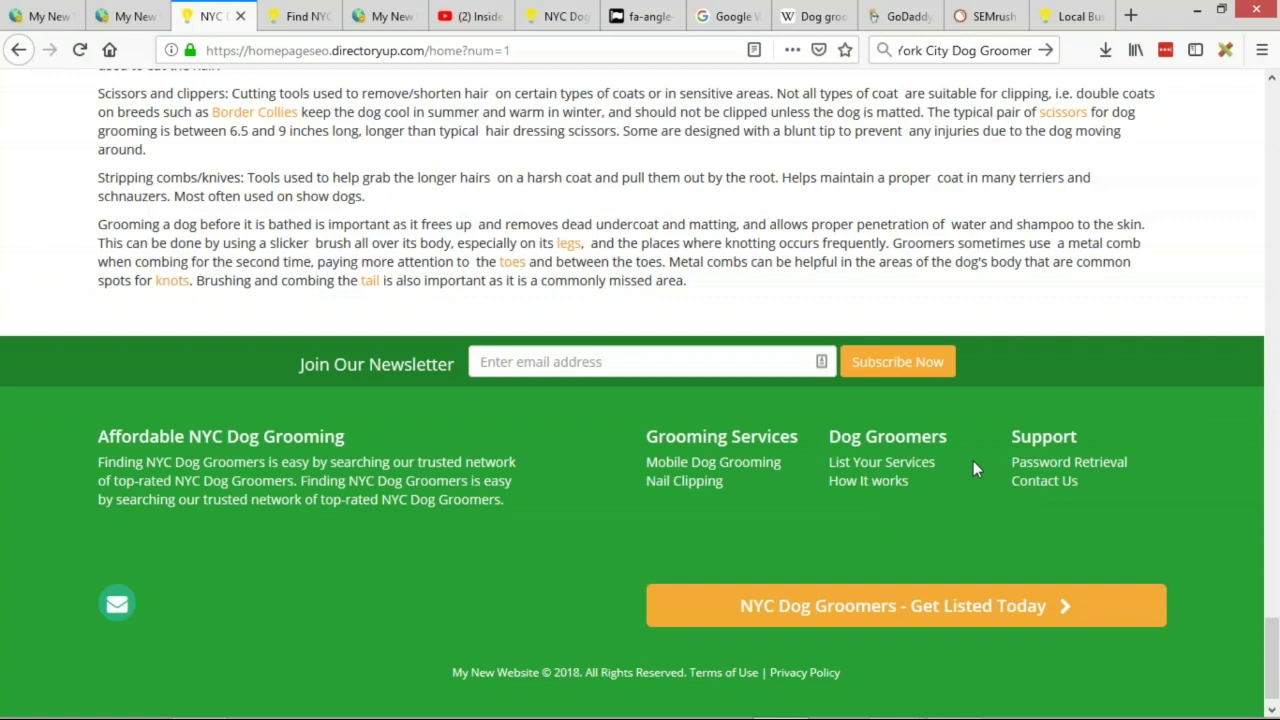
scroll(786, 560, "down", 1)
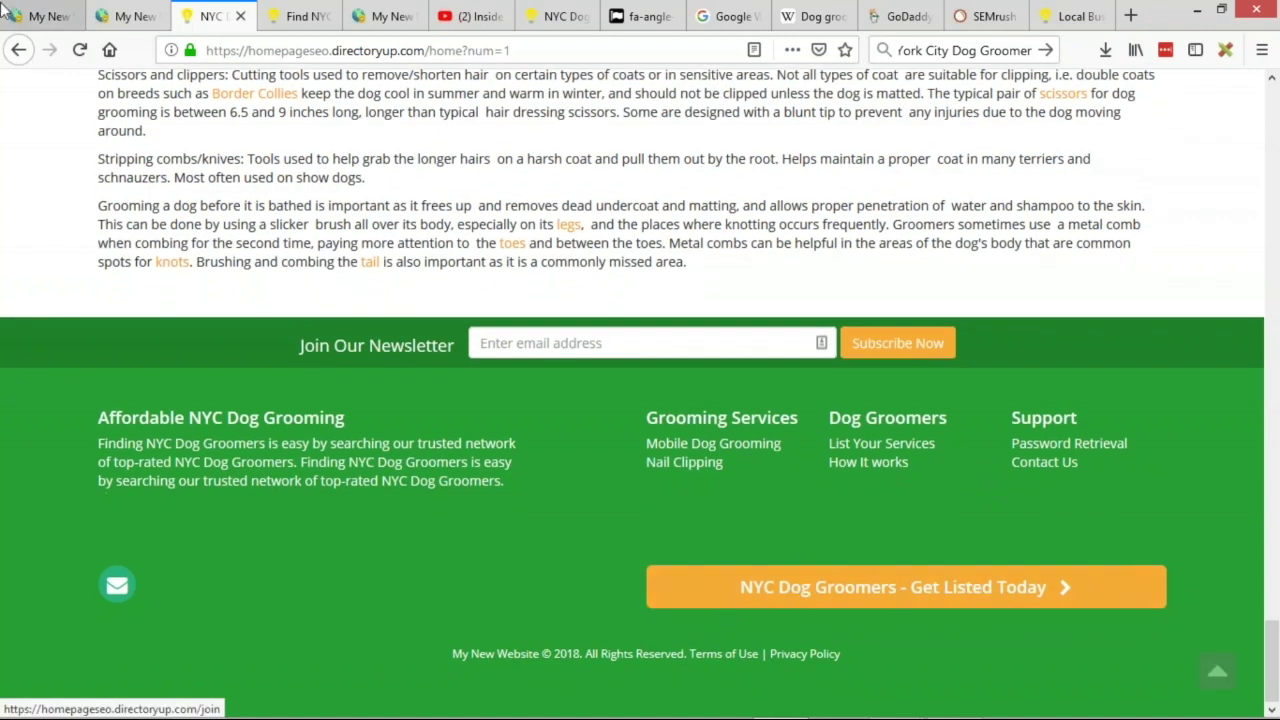
- Add a new empty link at the end of the Footer Menu and check the first heading's text and optional URL
left_click(68, 22)
scroll(729, 409, "down", 2)
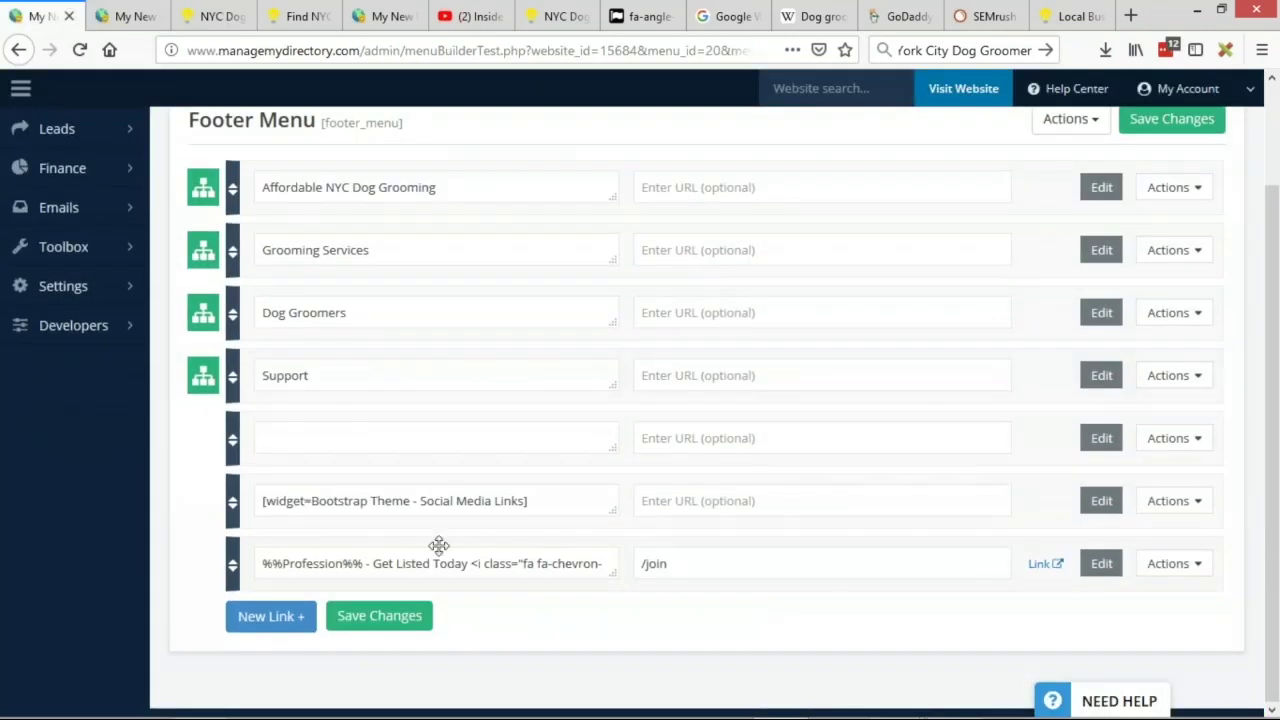
left_click(295, 620)
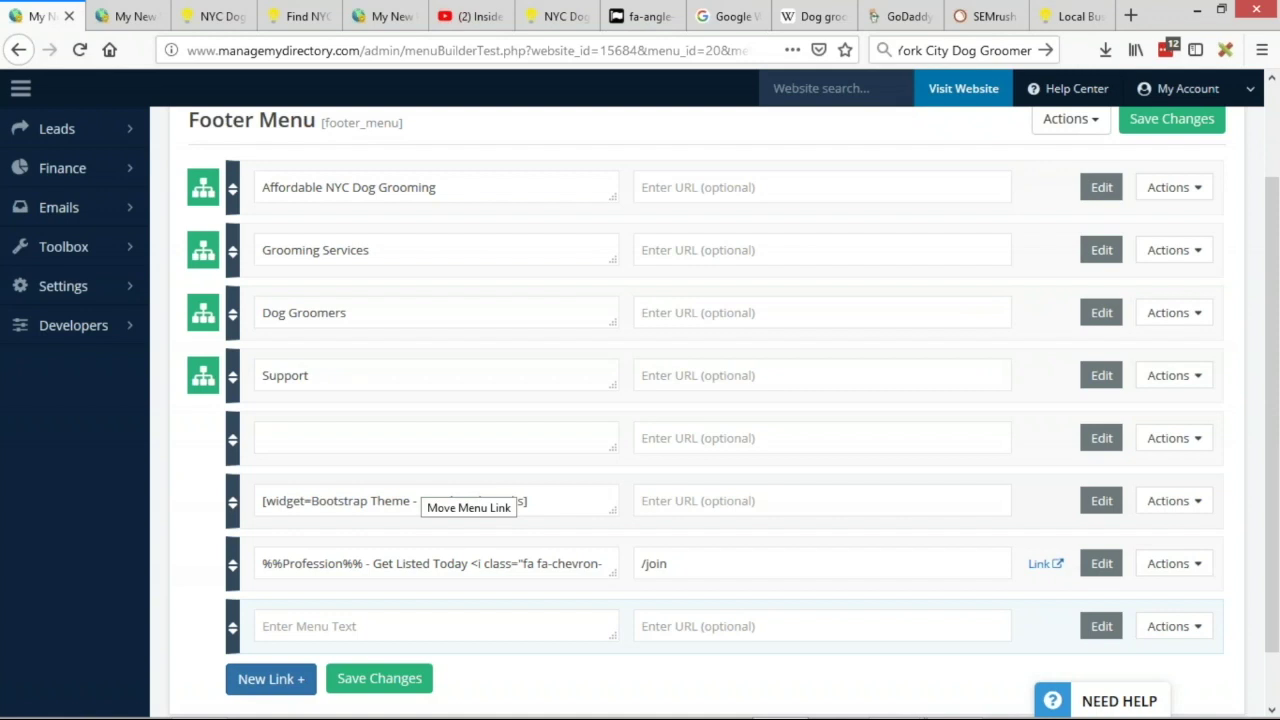
left_click_drag(469, 186, 266, 183)
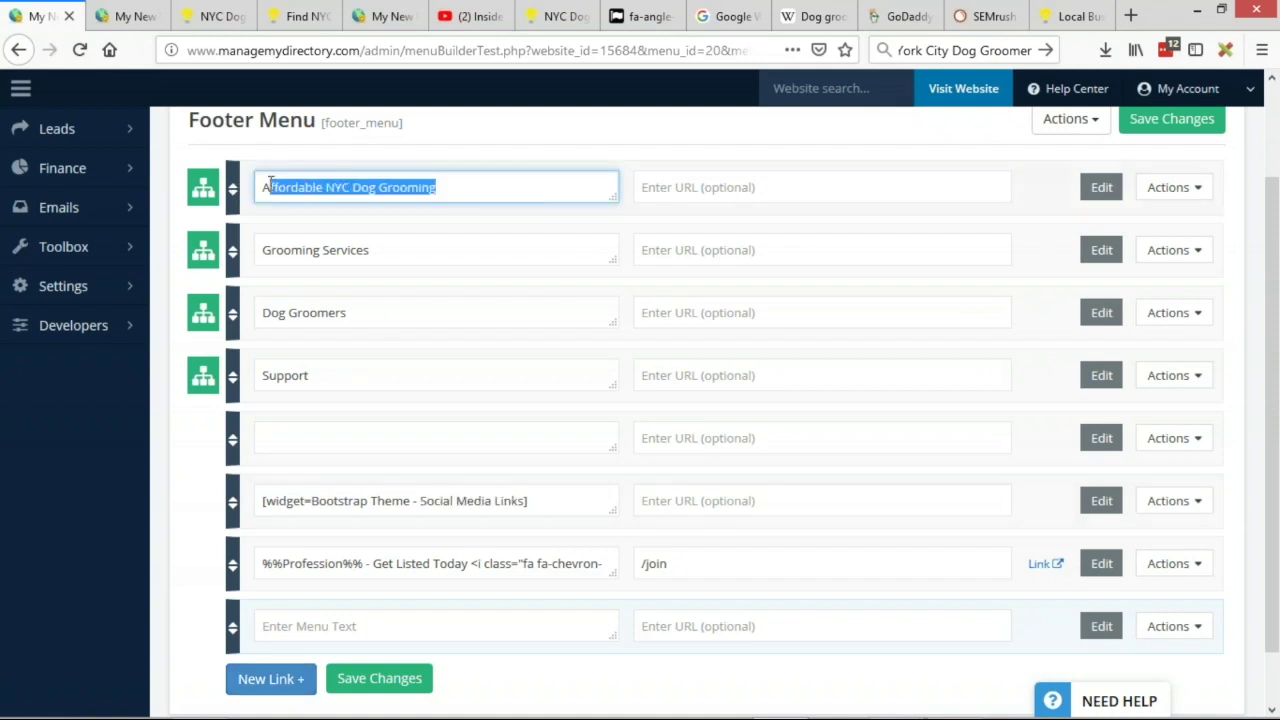
triple_click(308, 186)
left_click(677, 191)
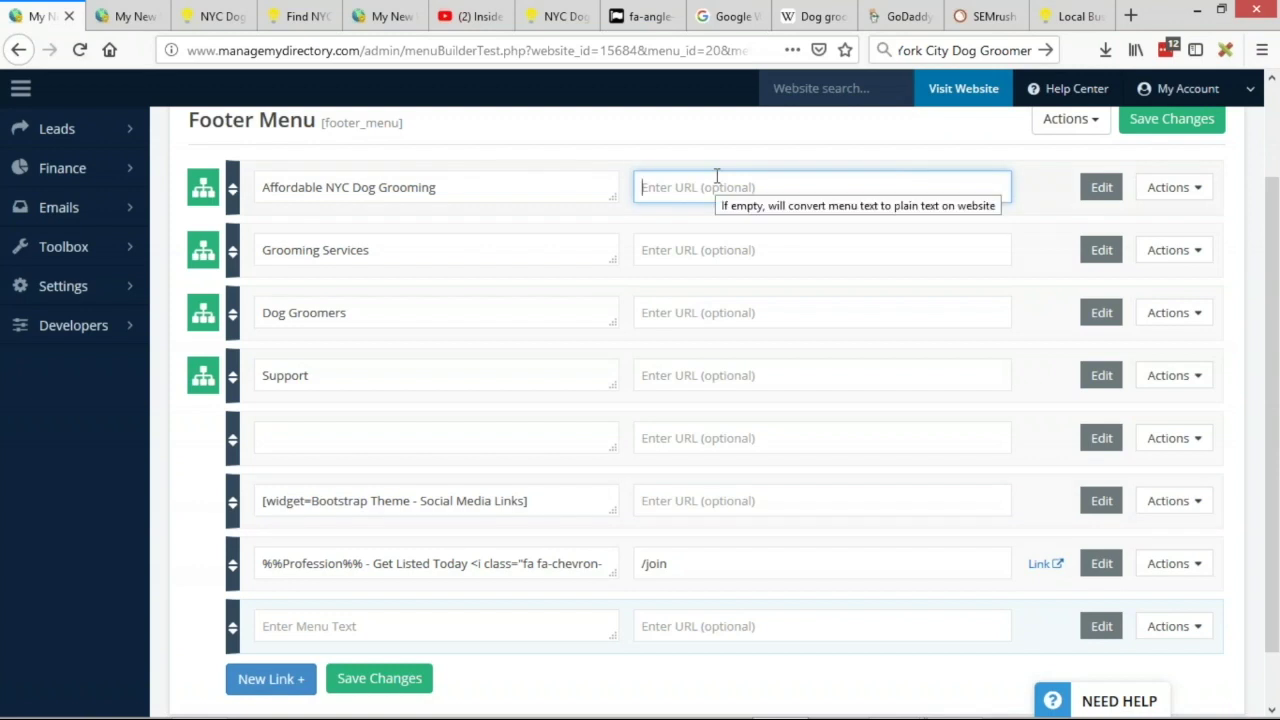
scroll(716, 176, "down", 1)
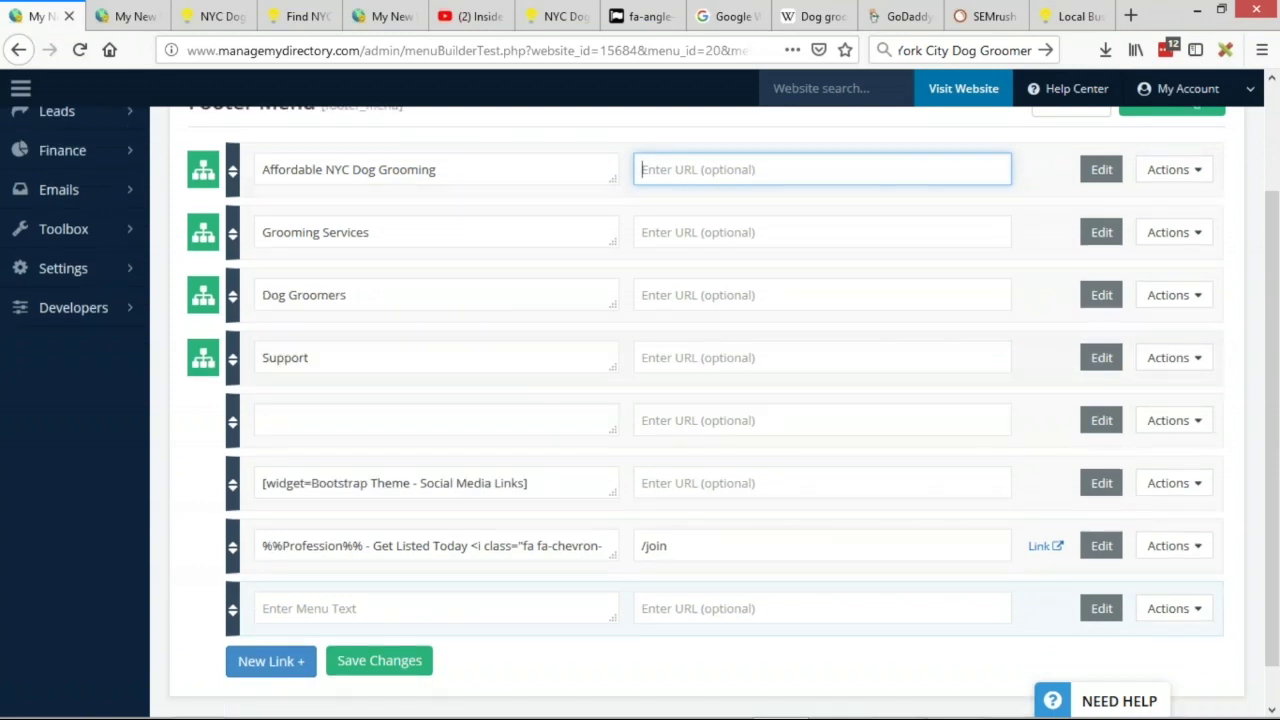
- Copy the paragraph under Affordable NYC Dog Grooming from the live footer into the new menu item's text and enlarge its text box
key("ctrl+Tab")
key("ctrl+Tab")
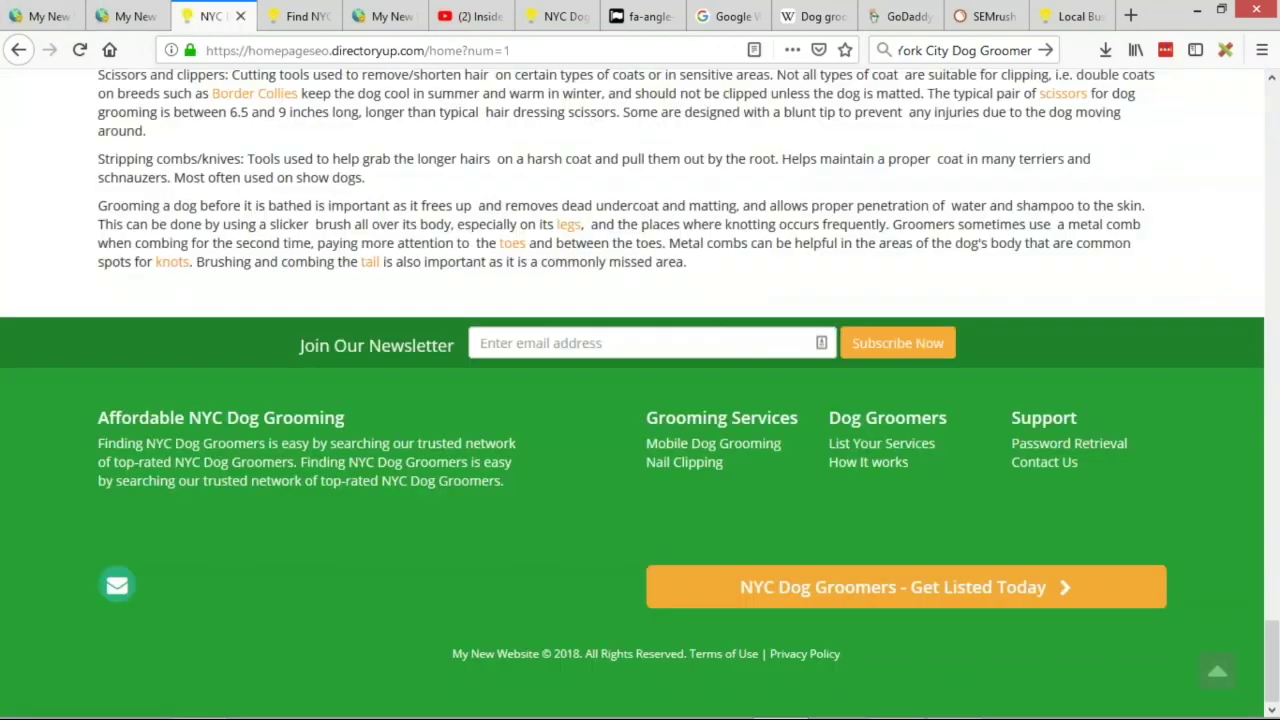
left_click_drag(100, 443, 505, 482)
key("ctrl+c")
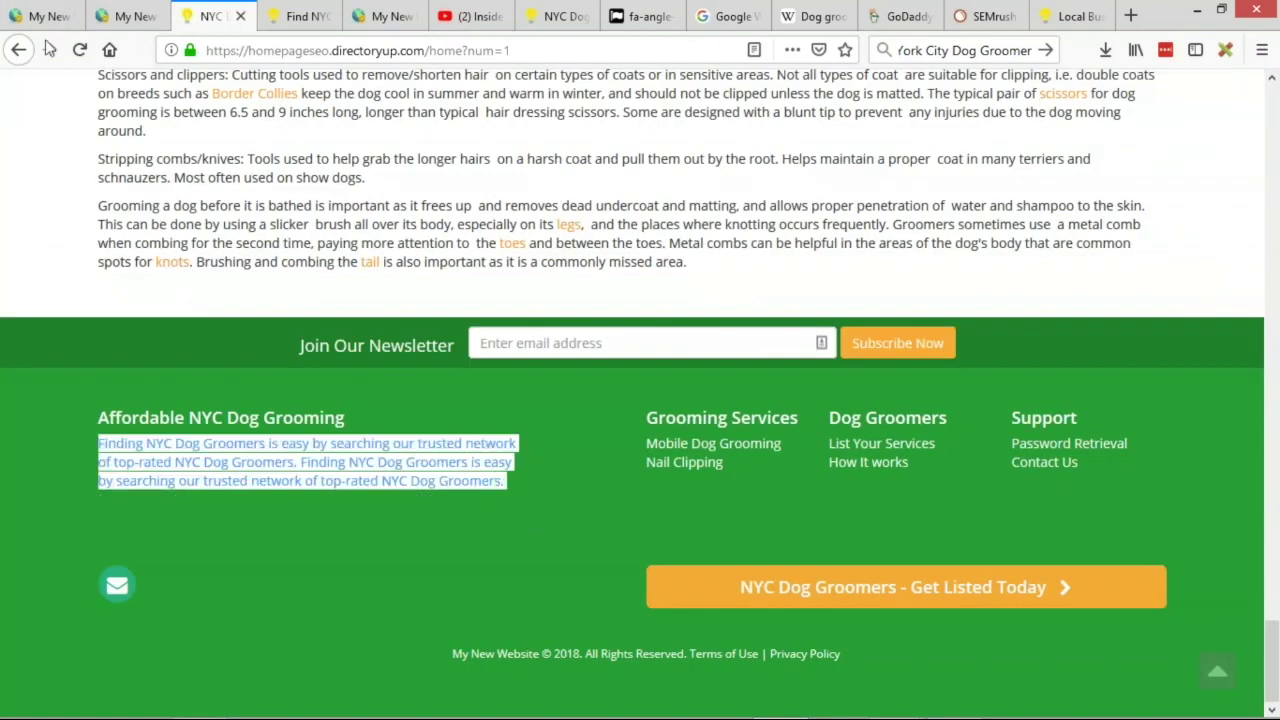
key("ctrl+shift+Tab")
key("ctrl+shift+Tab")
left_click(434, 612)
key("ctrl+v")
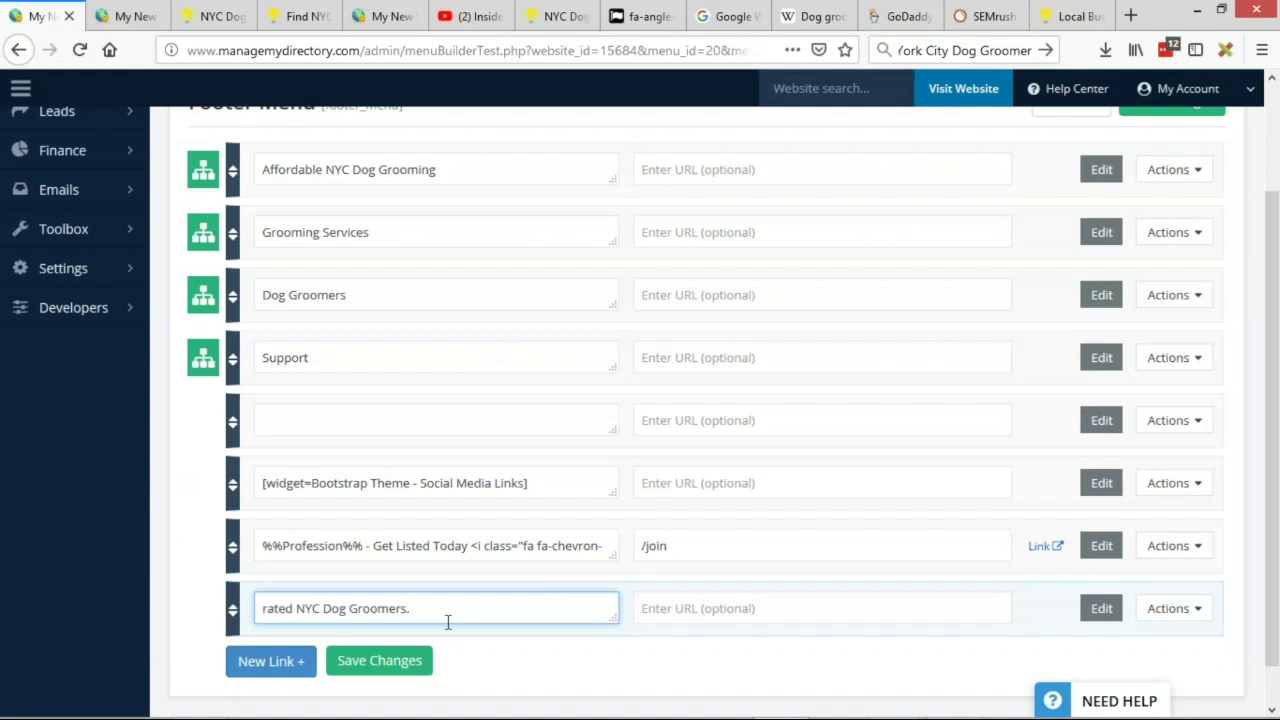
left_click_drag(607, 611, 648, 698)
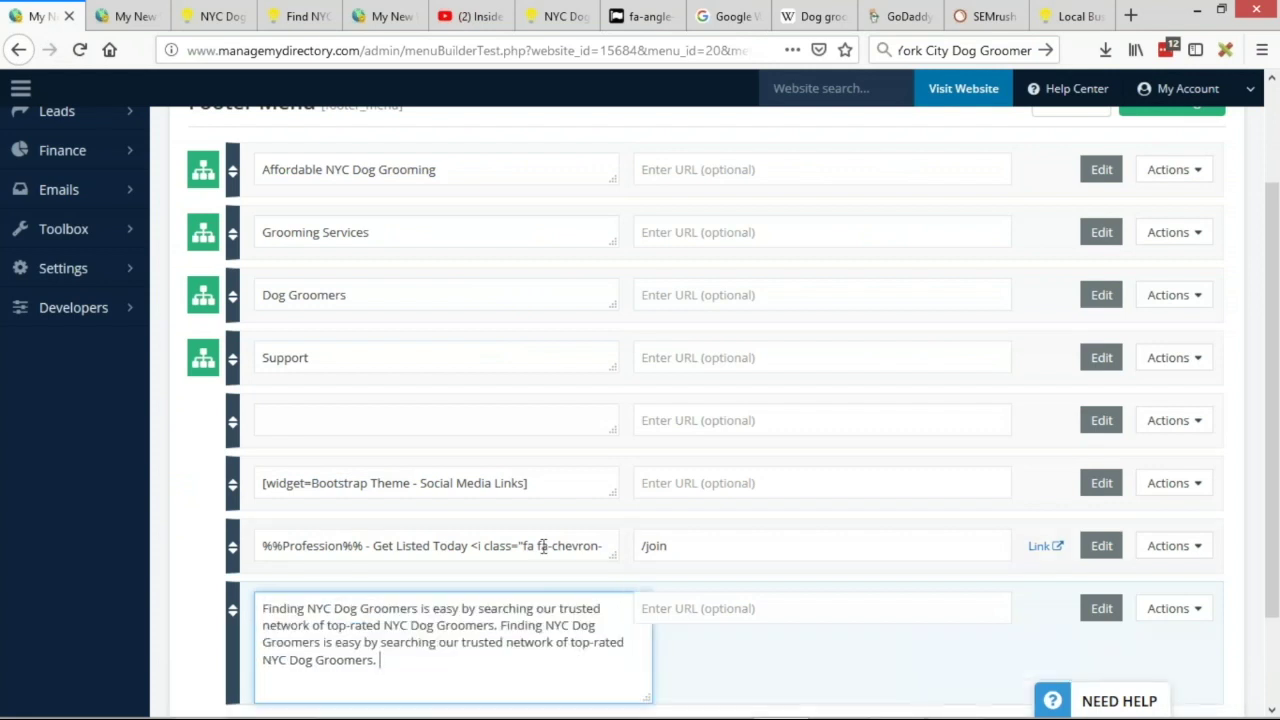
- Save the Footer Menu and reload the live homepage to check where the added paragraph sits in the footer
scroll(461, 425, "down", 2)
left_click(396, 620)
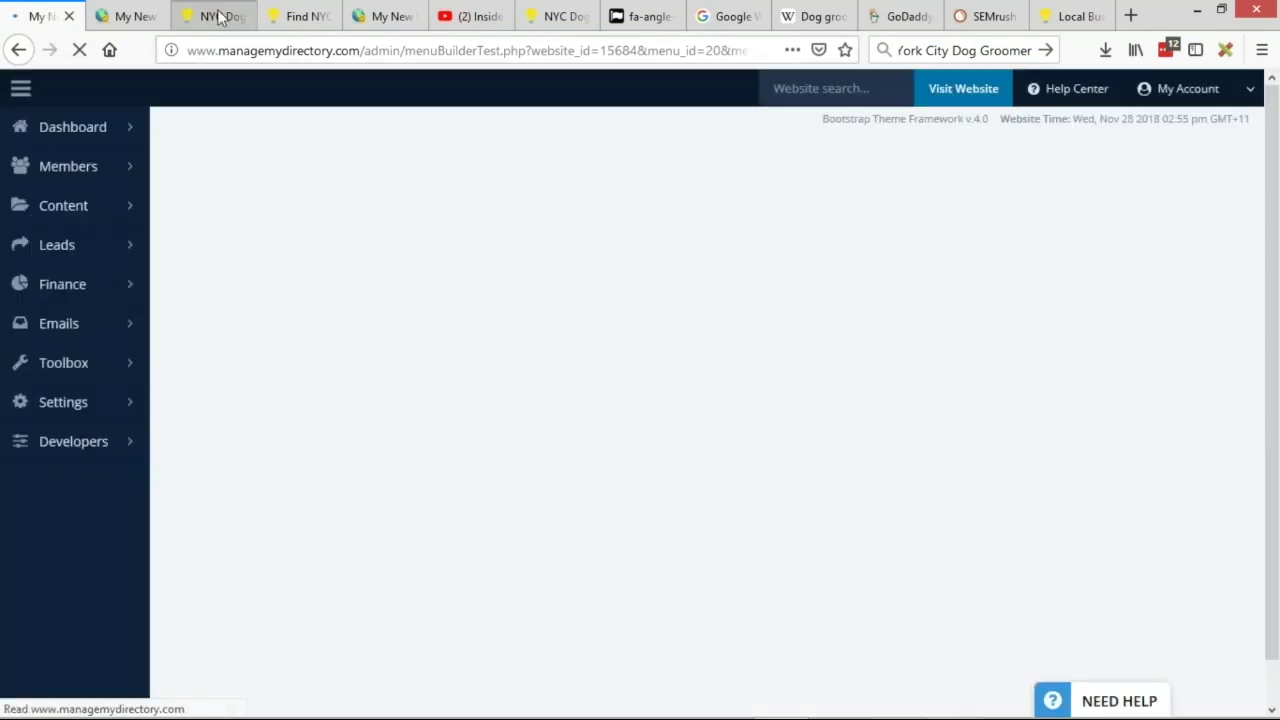
left_click(225, 17)
key("F5")
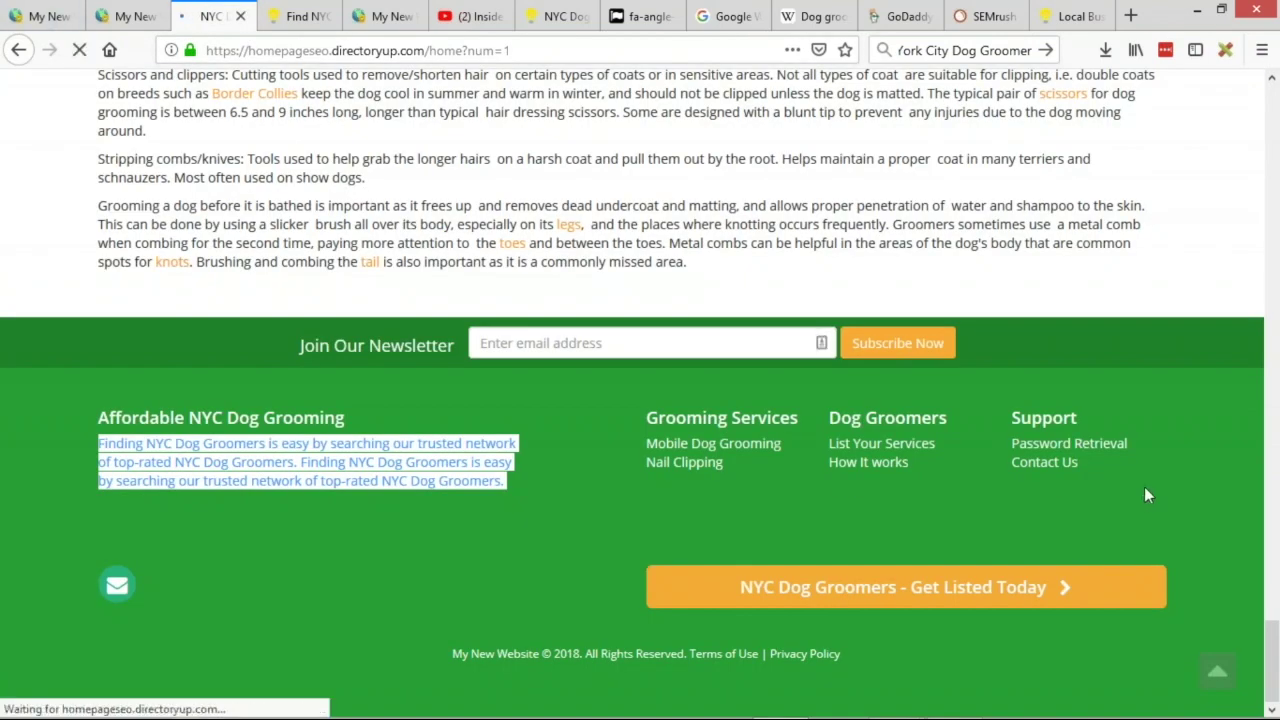
scroll(1147, 494, "down", 1)
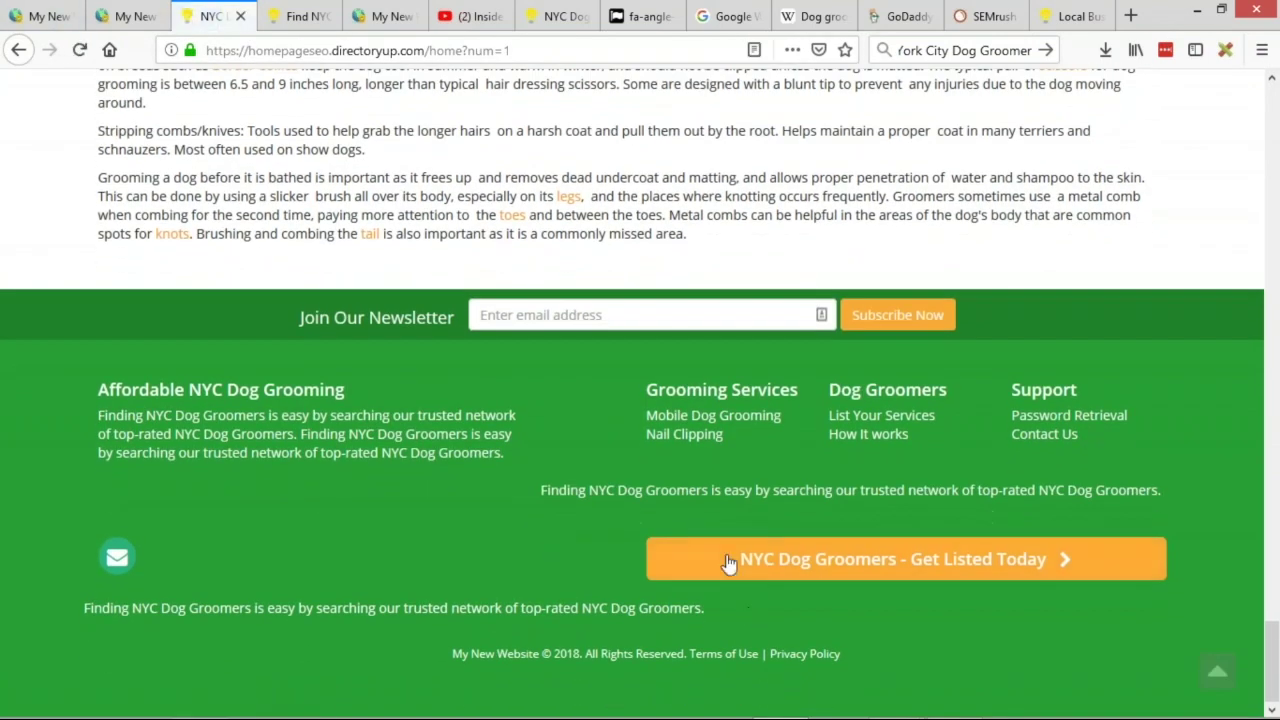
- Check the outer CSS class of the blank item below Support in the Footer Menu and clone that item
left_click(40, 16)
scroll(643, 478, "down", 2)
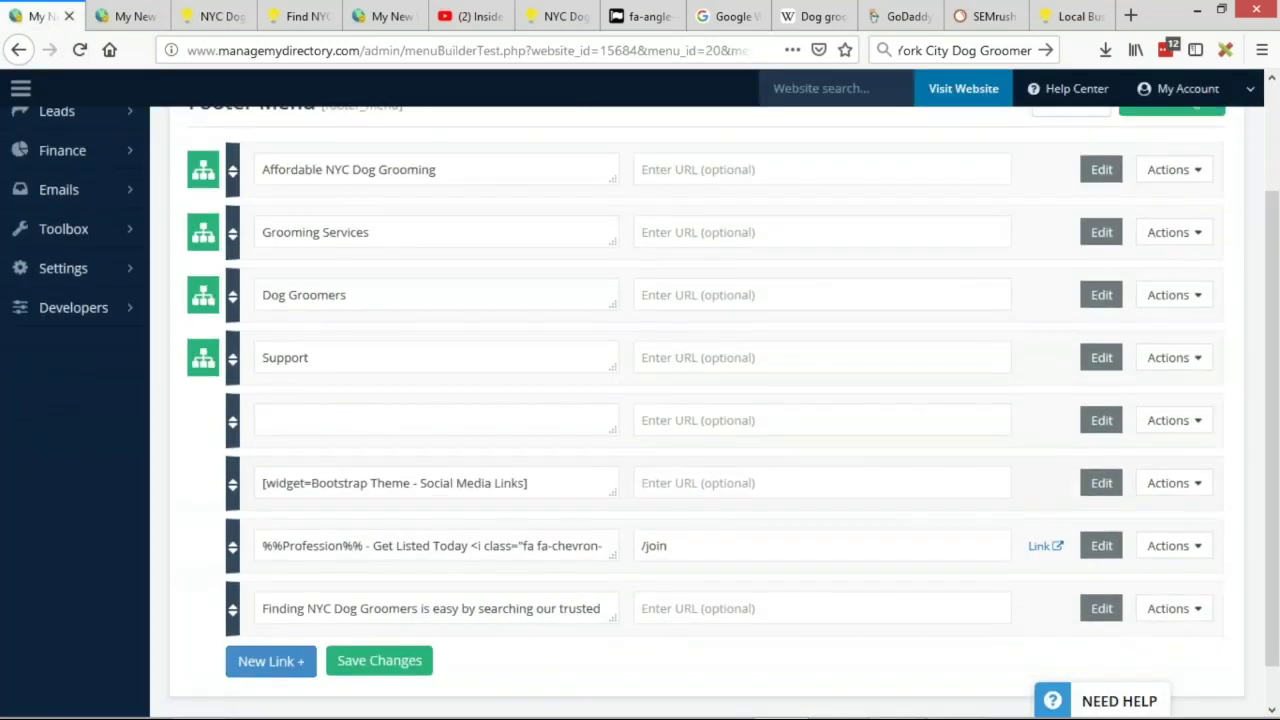
left_click(1095, 421)
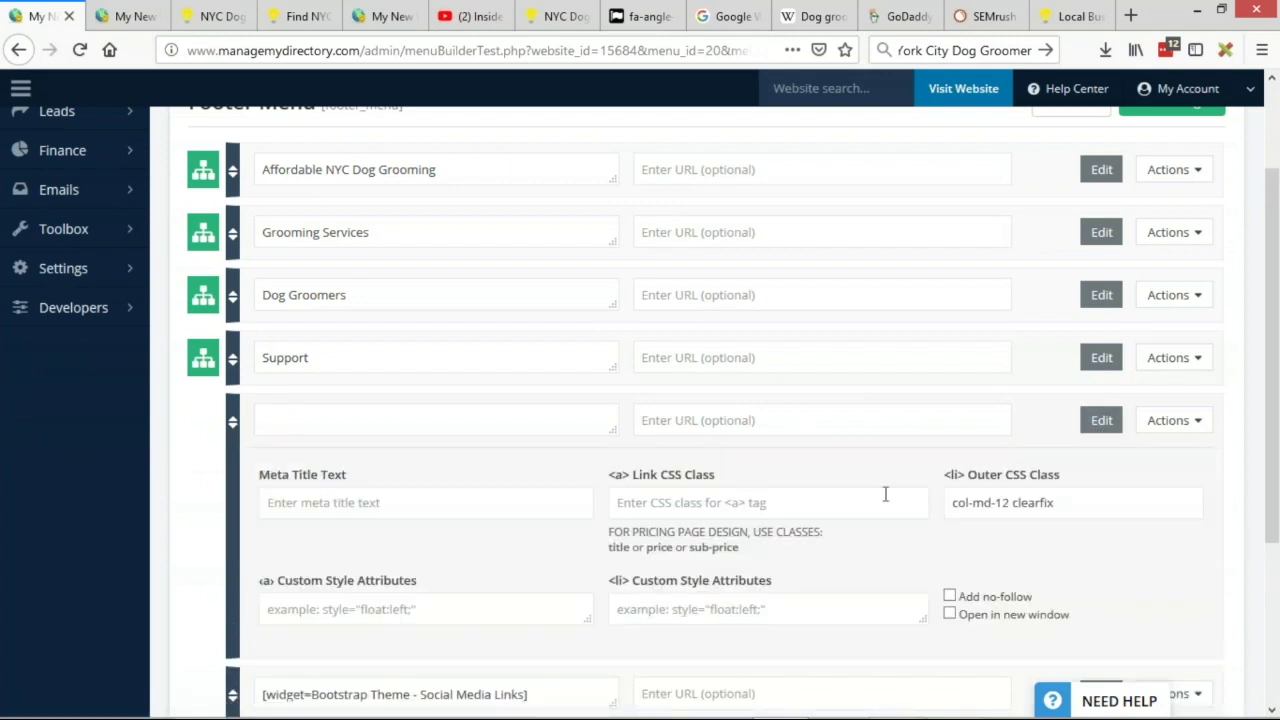
scroll(957, 566, "down", 2)
left_click_drag(1060, 297, 911, 295)
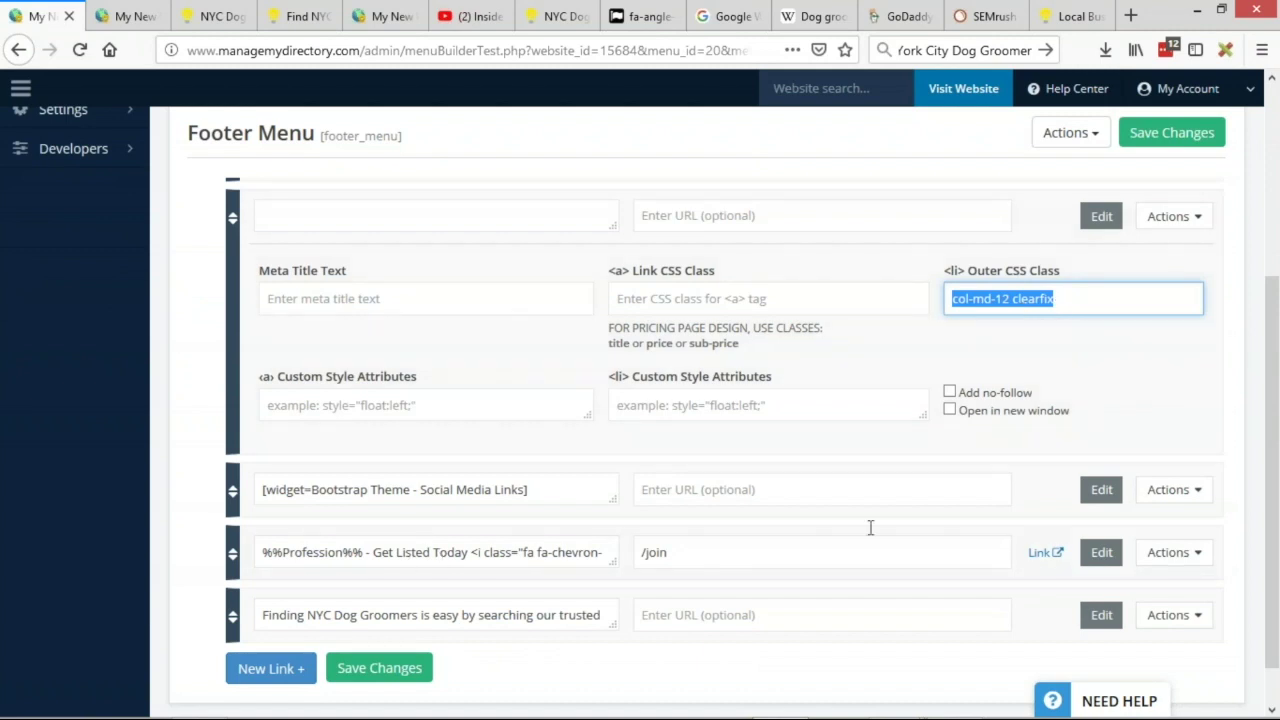
left_click(1160, 215)
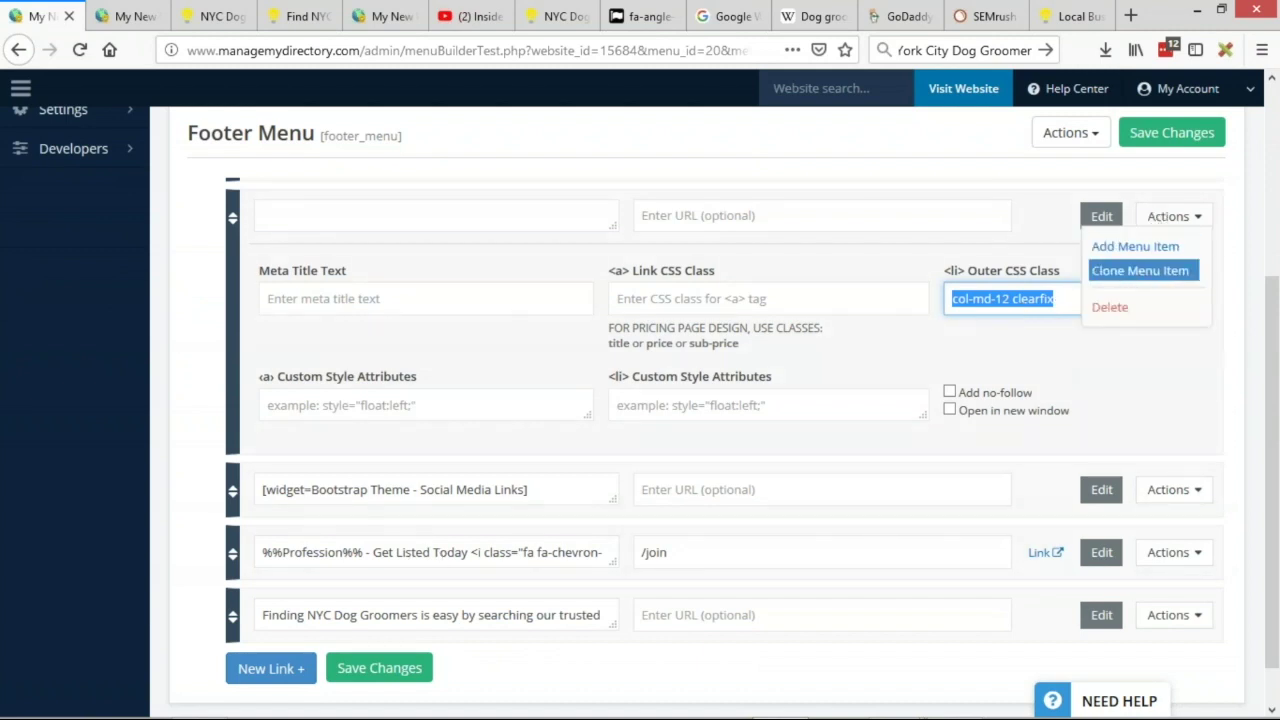
left_click(1049, 298)
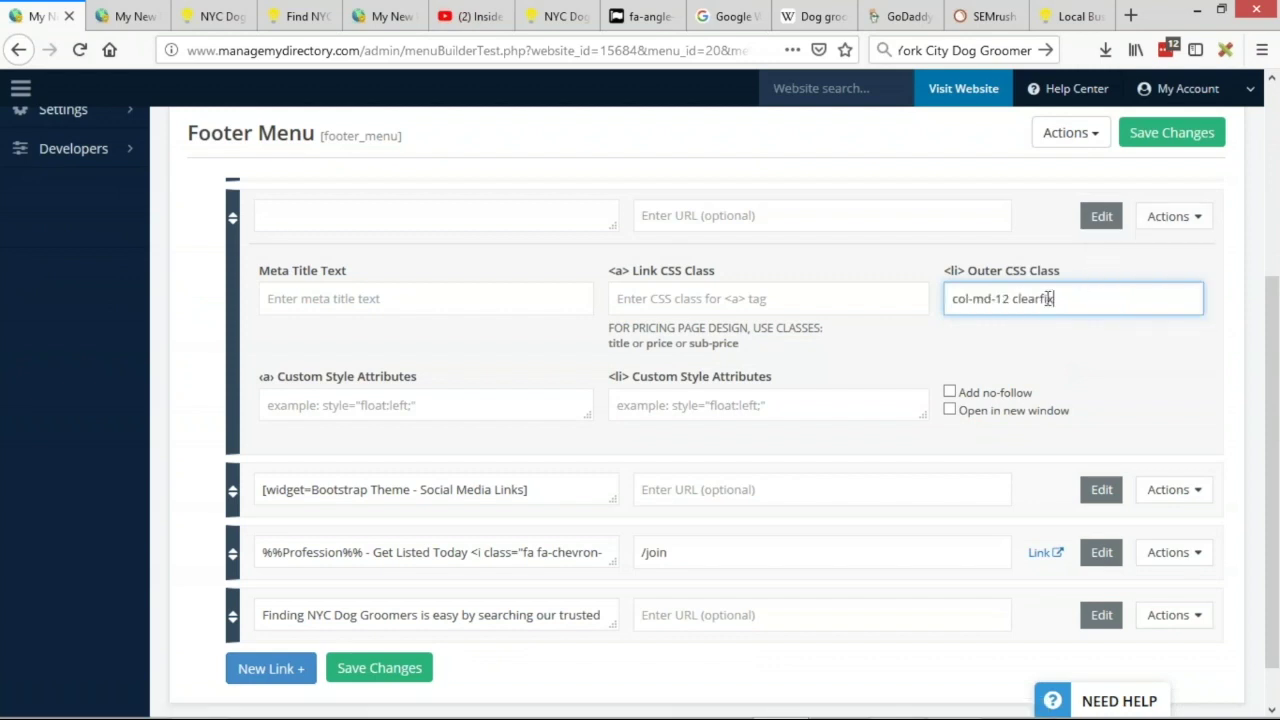
left_click(1168, 216)
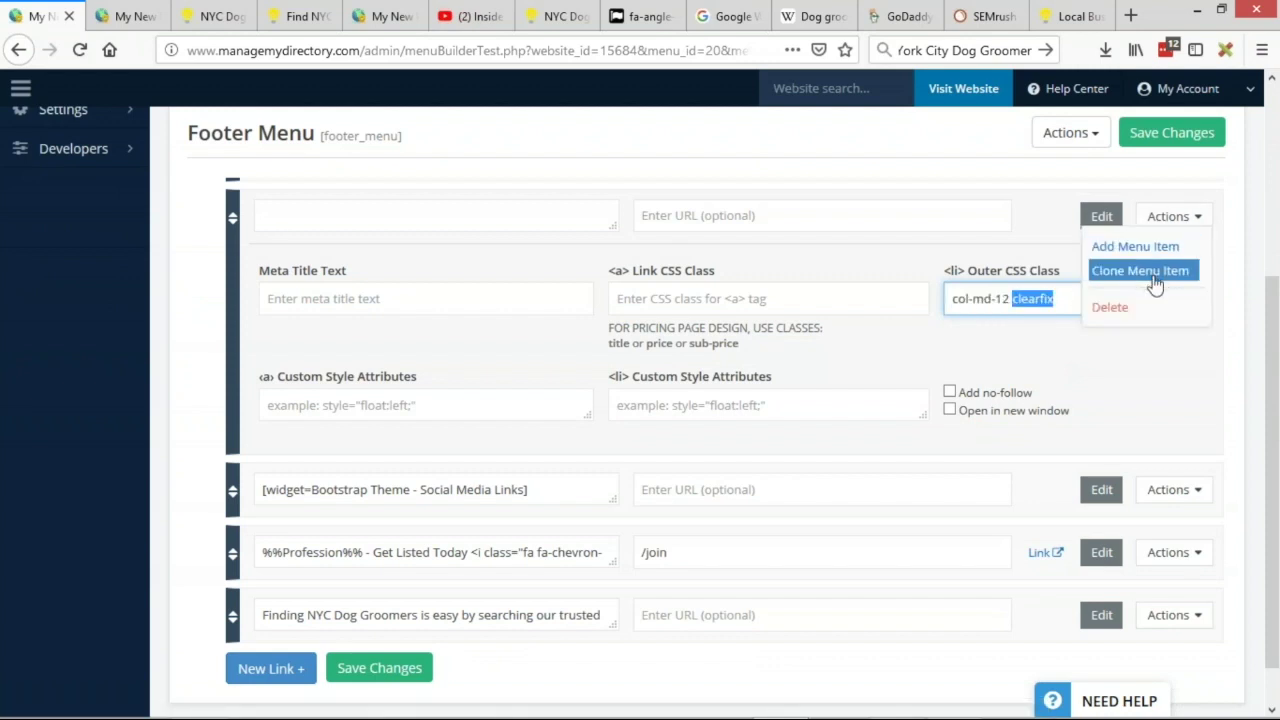
left_click(1157, 272)
left_click(701, 484)
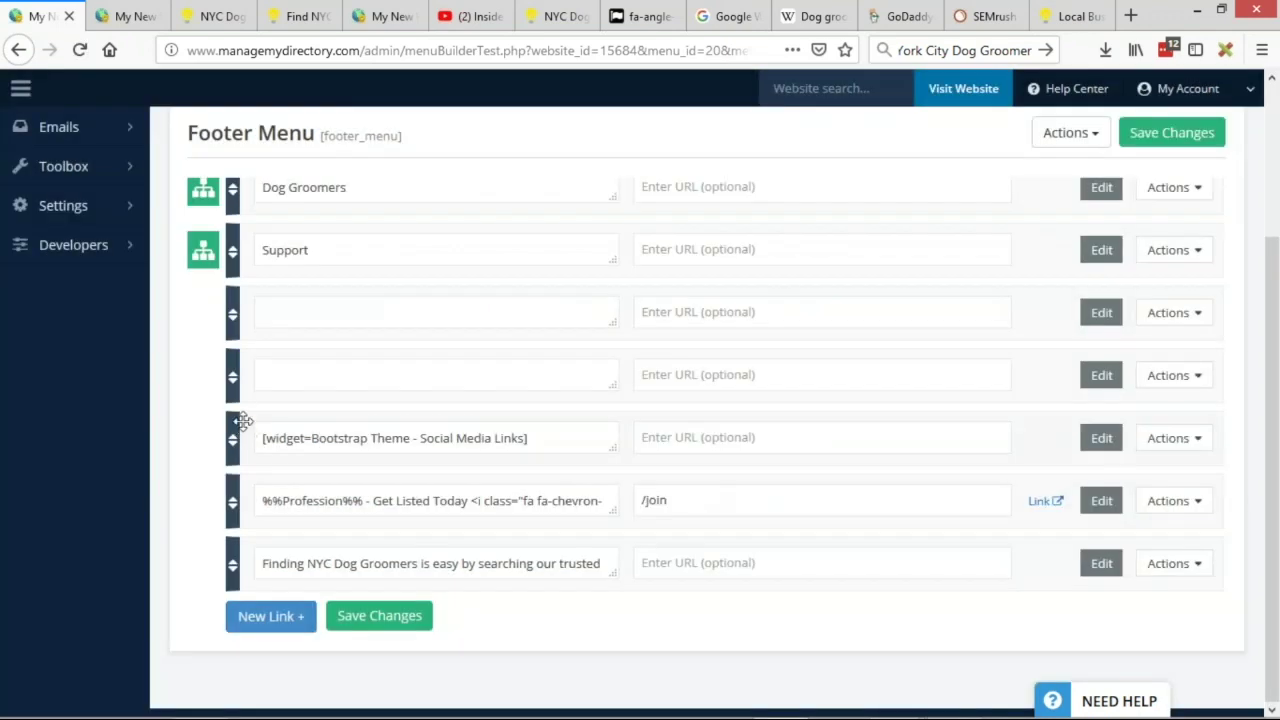
- Move the cloned blank item to just below the Get Listed Today link, above the last paragraph item, and save the menu
left_click_drag(231, 375, 456, 438)
left_click(394, 438)
left_click(379, 615)
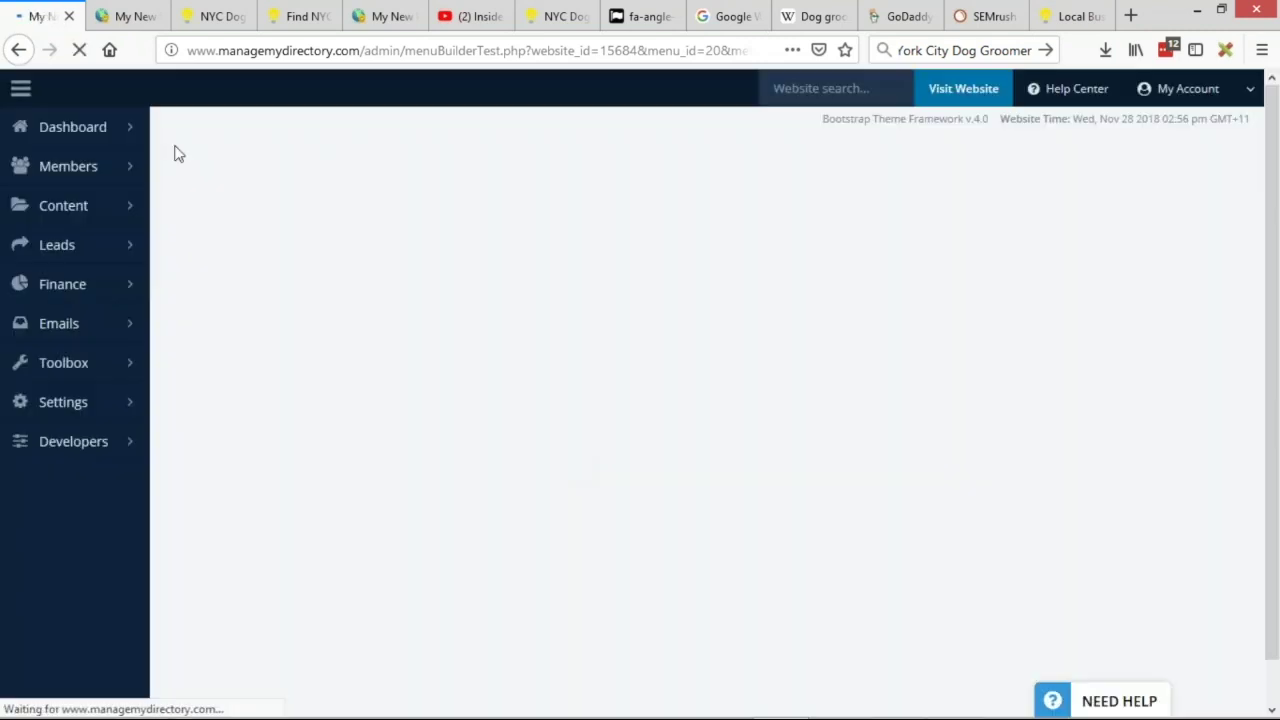
- Reload the live homepage and examine where the added keyword paragraph sits in relation to the footer's Get Listed Today link
left_click(210, 16)
key("F5")
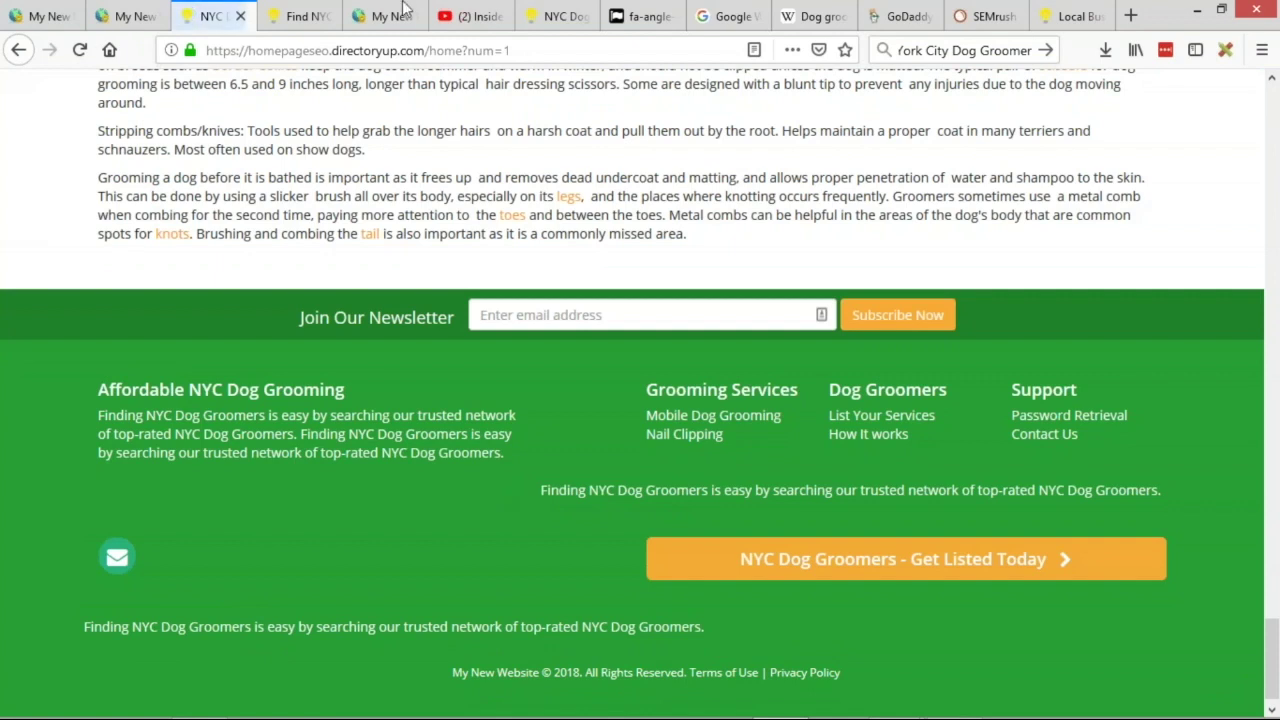
scroll(860, 455, "down", 10)
scroll(884, 485, "down", 15)
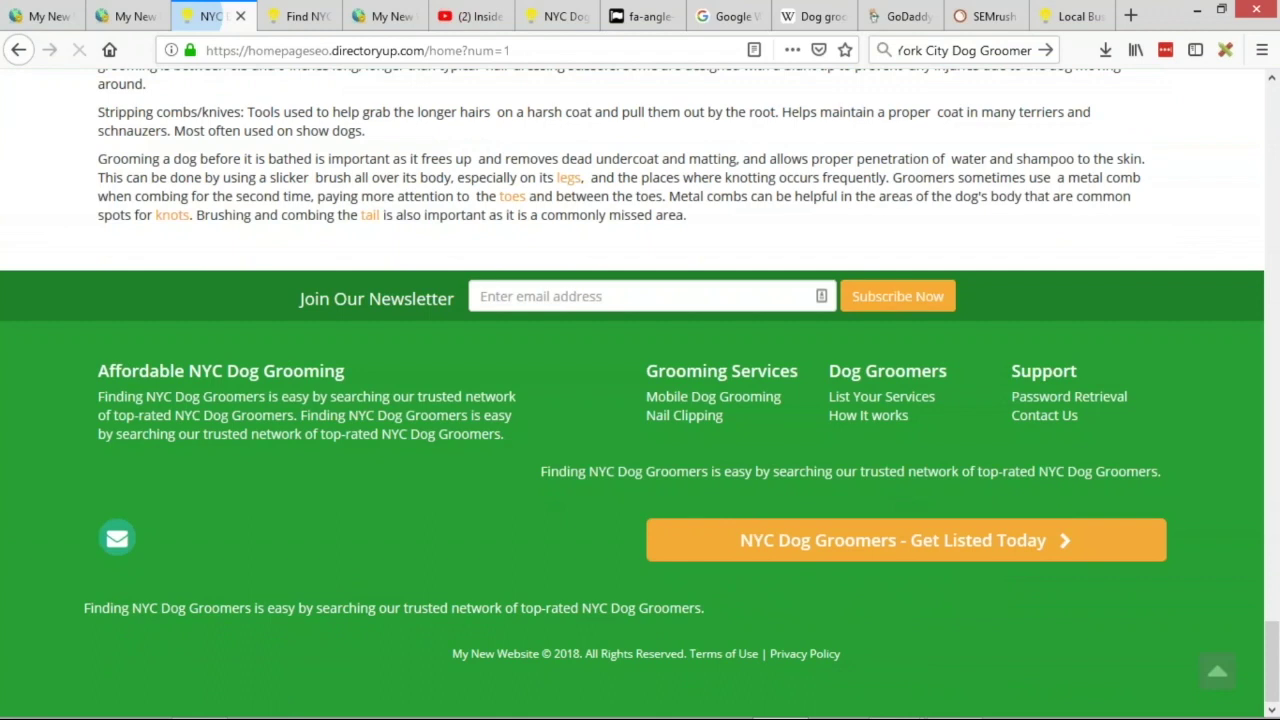
left_click_drag(557, 471, 891, 472)
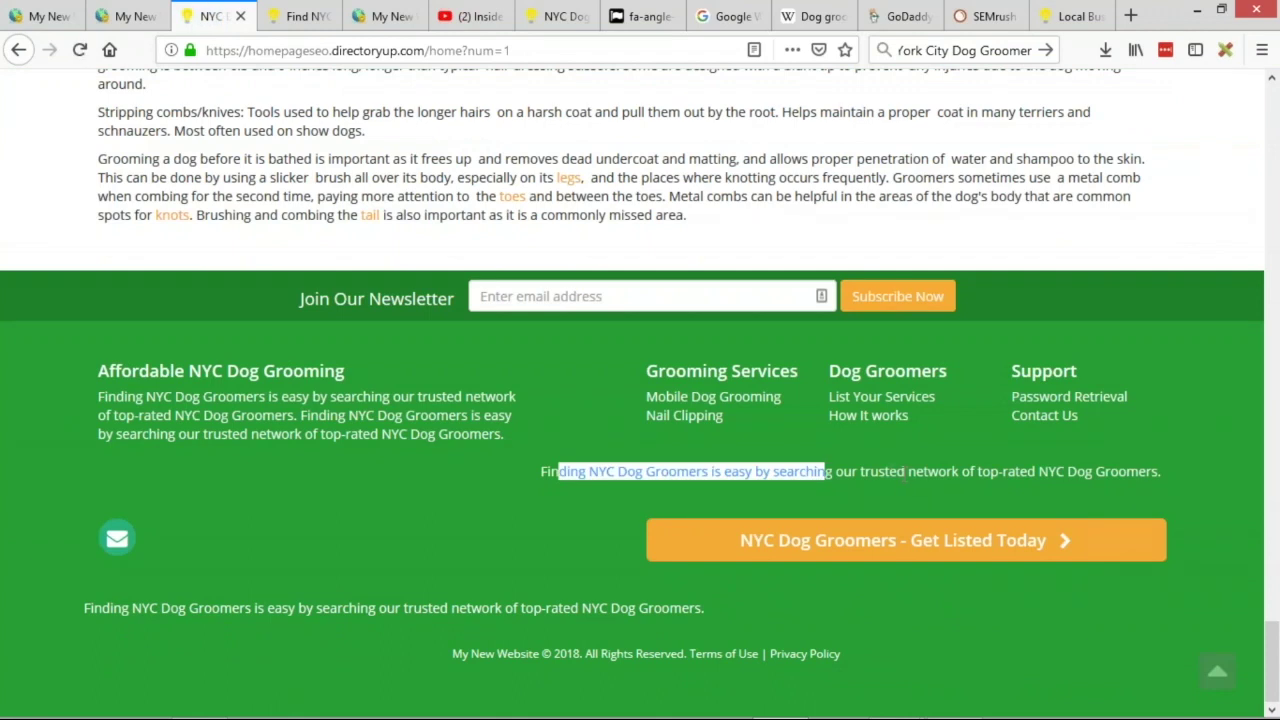
left_click_drag(133, 608, 600, 608)
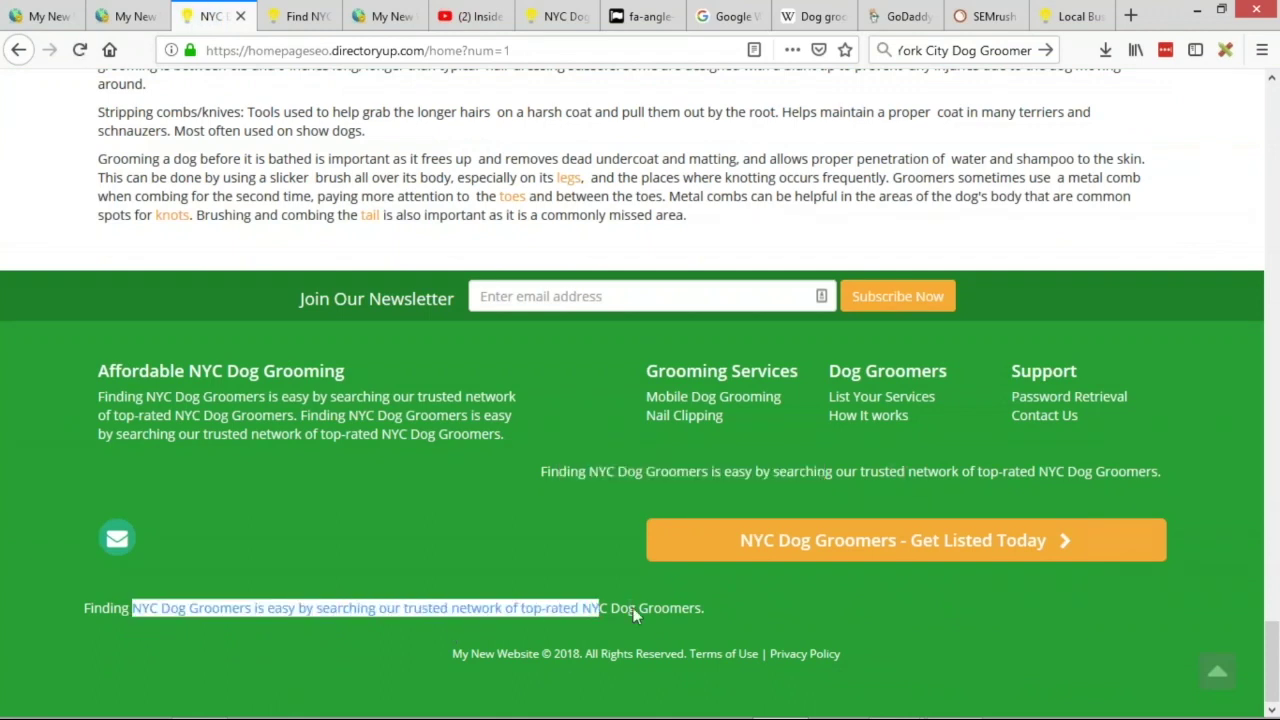
- Delete the last Footer Menu item containing the "Finding NYC Dog Groomers is easy" paragraph
left_click(5, 13)
scroll(459, 368, "down", 3)
left_click(1175, 563)
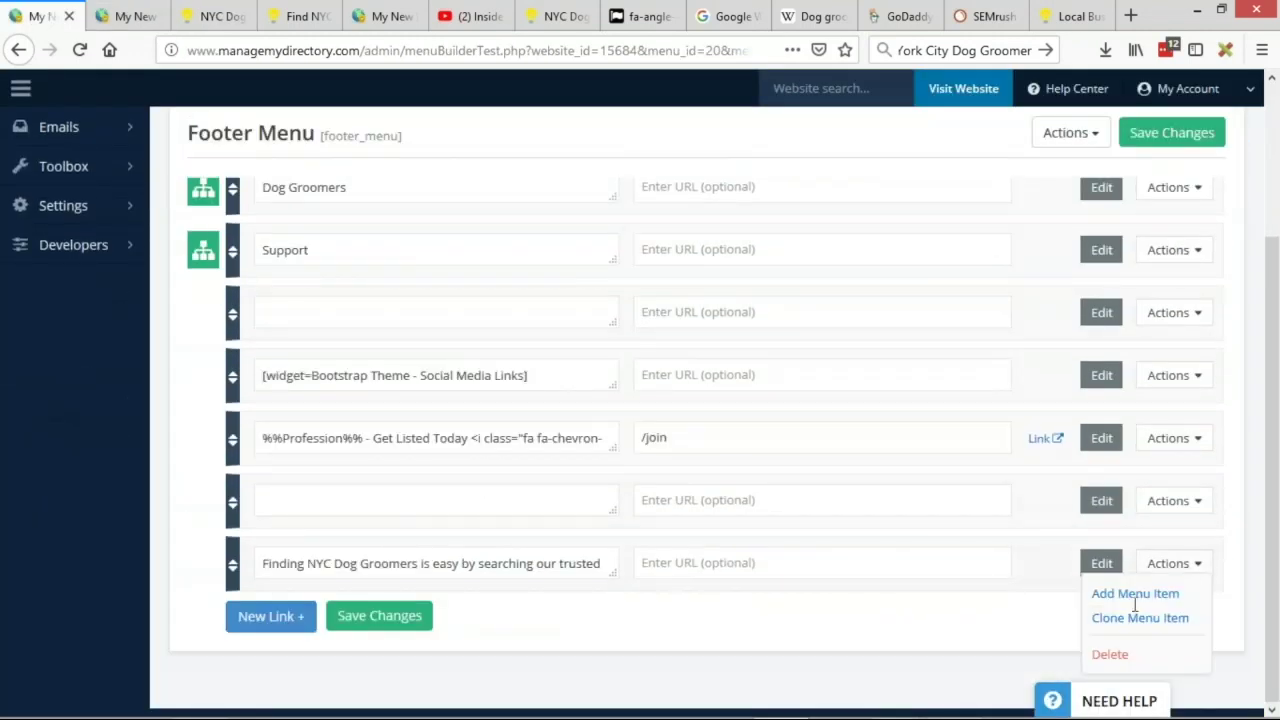
left_click(1115, 653)
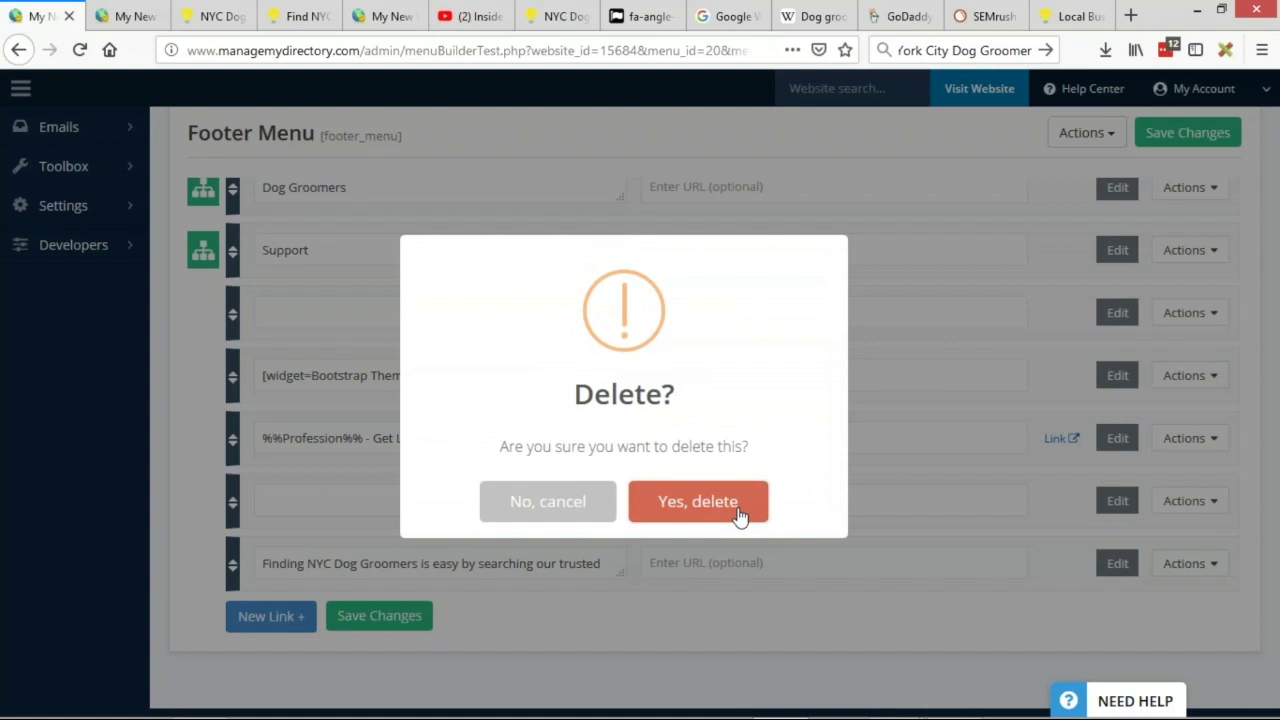
left_click(738, 515)
left_click(630, 512)
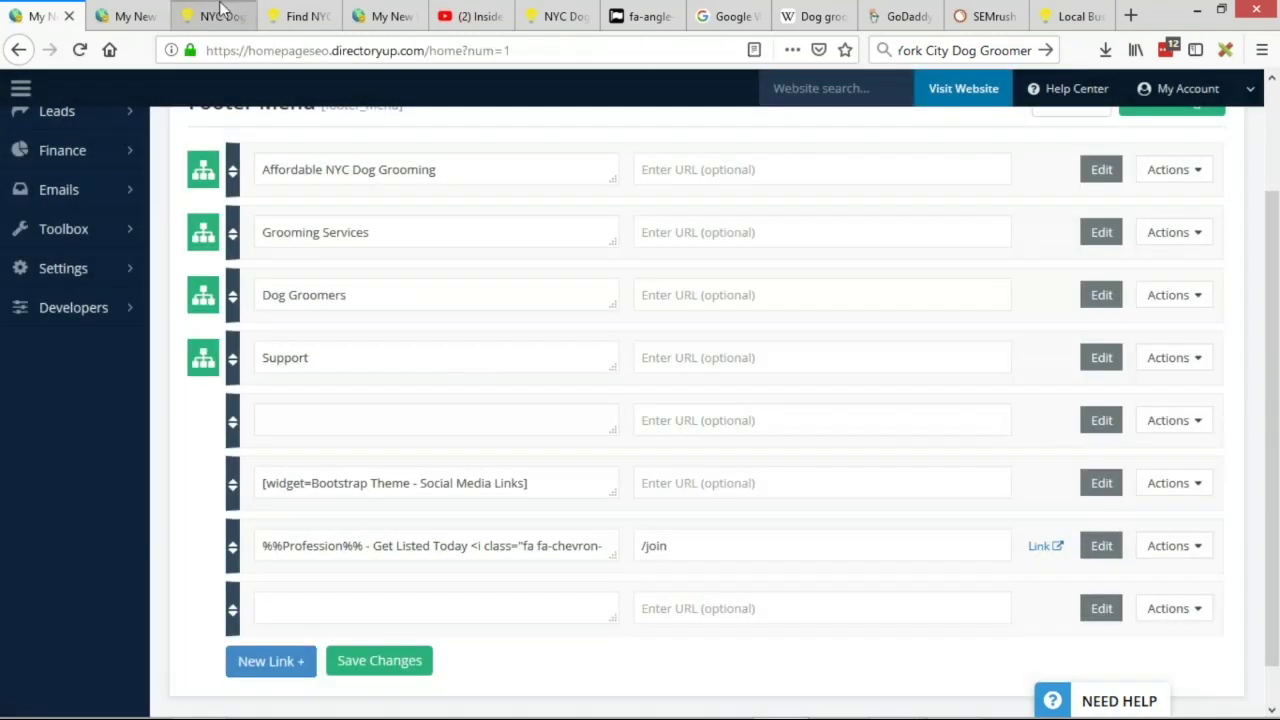
- Reload the live homepage to check the footer without the added paragraph and return to the page header
left_click(222, 14)
key("F5")
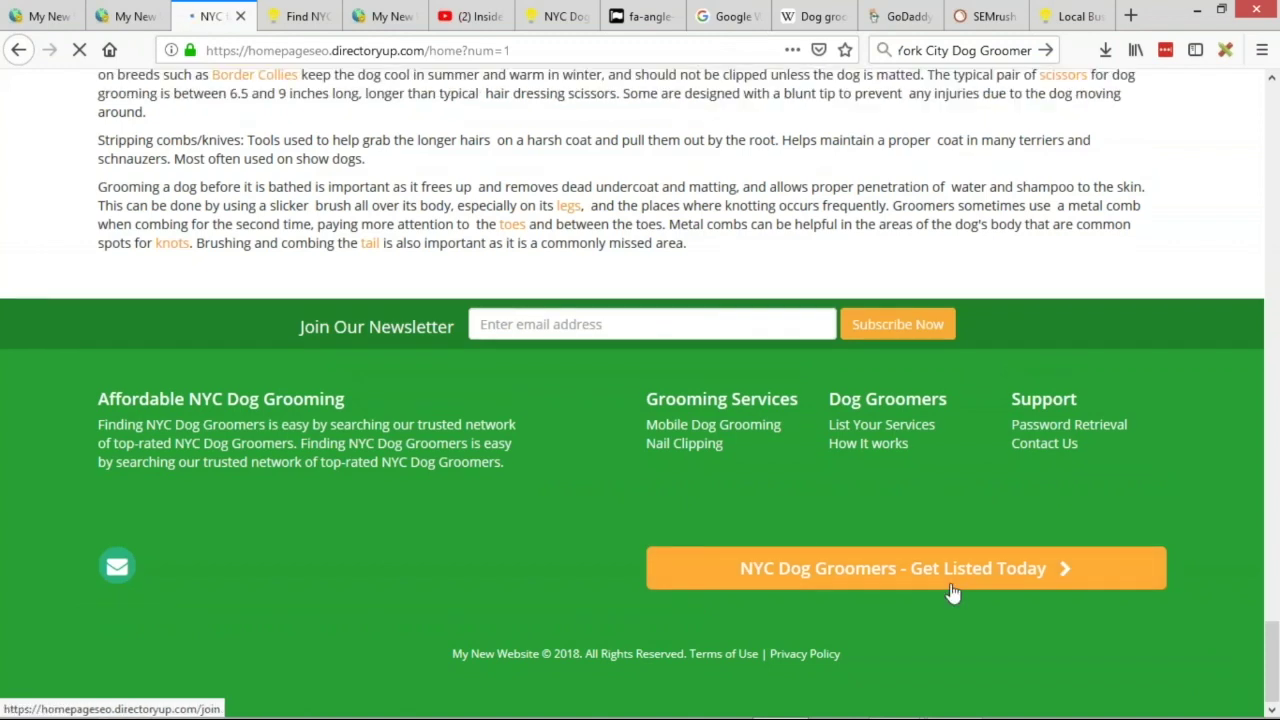
scroll(1030, 265, "up", 20)
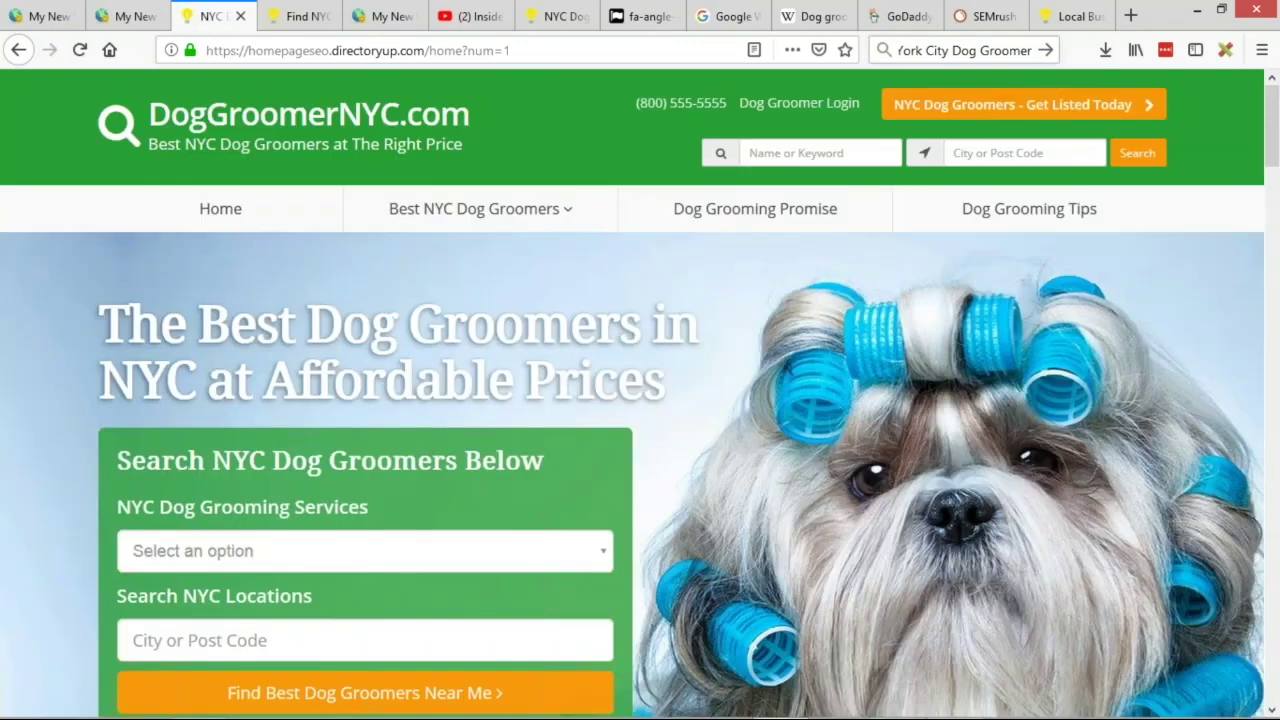
- Place the original Local Businesses homepage beside the live homepage's browser tab and review it from header to footer for comparison
left_click(1075, 16)
left_click_drag(1075, 16, 295, 22)
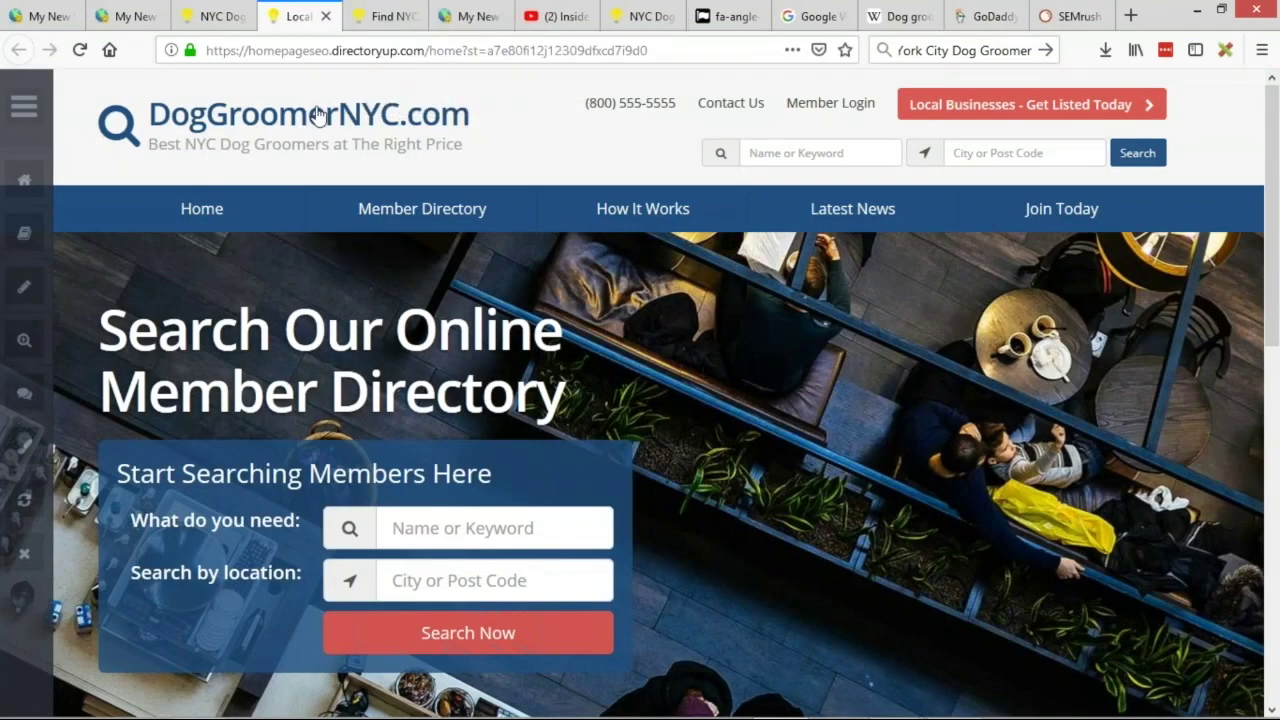
scroll(790, 334, "down", 3)
scroll(790, 334, "down", 5)
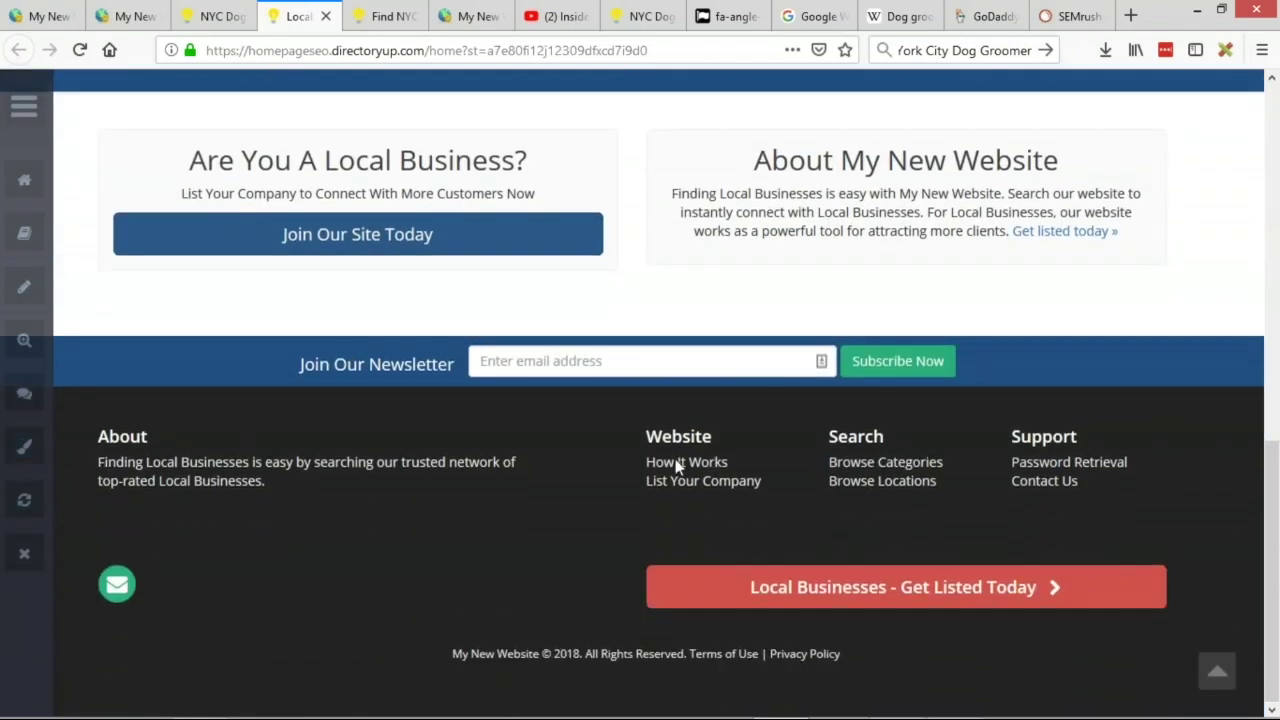
scroll(468, 440, "up", 3)
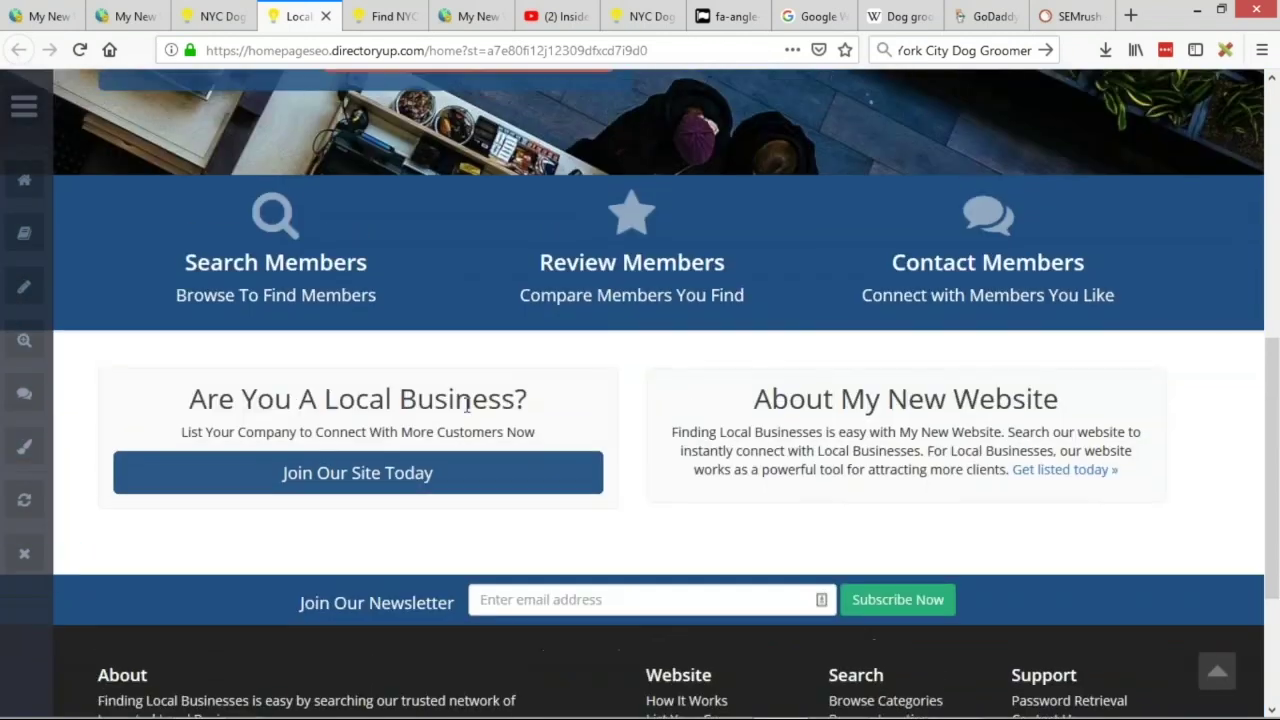
scroll(590, 396, "up", 10)
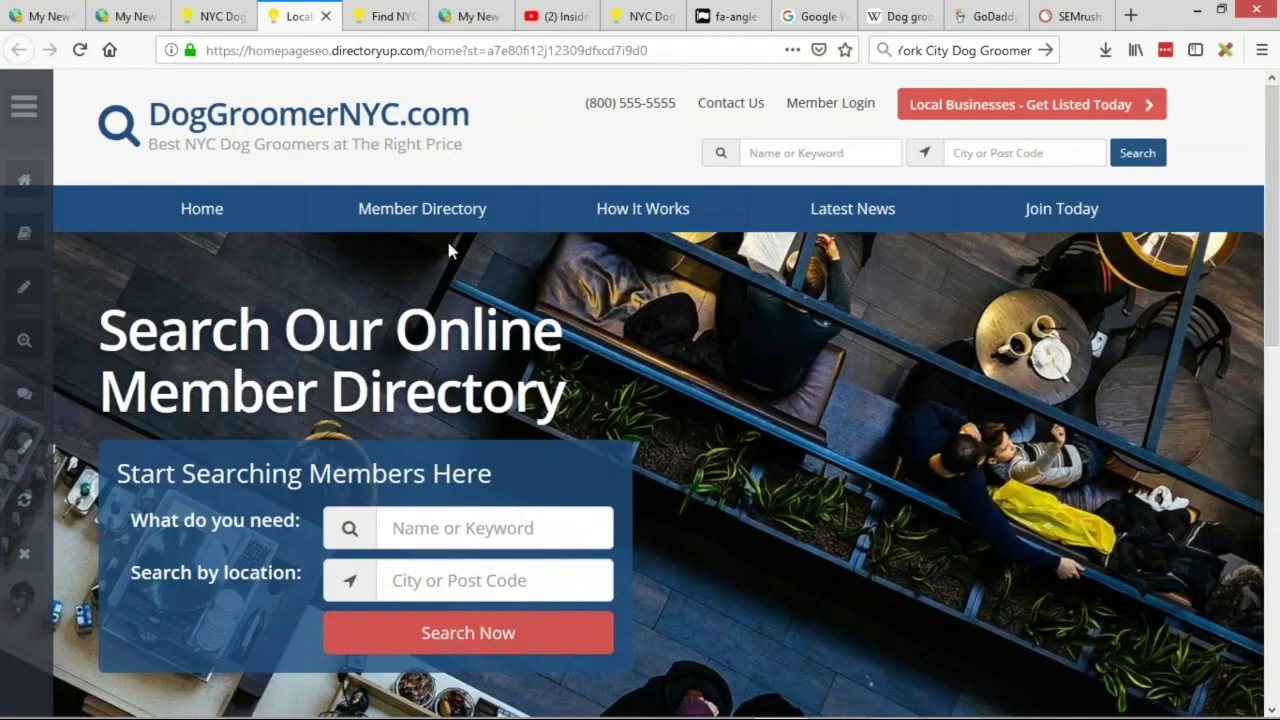
left_click(212, 16)
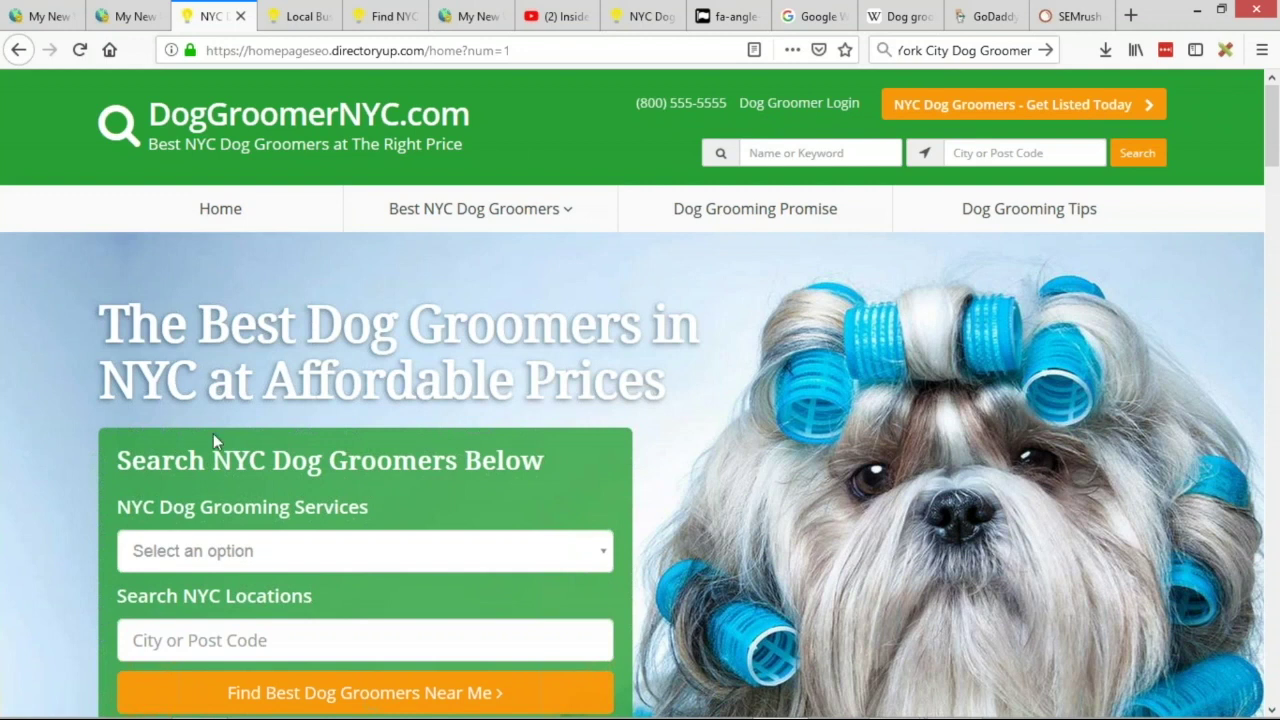
- Review the keyword headings in the live homepage's hero search box and the three feature blocks below it
scroll(213, 433, "down", 2)
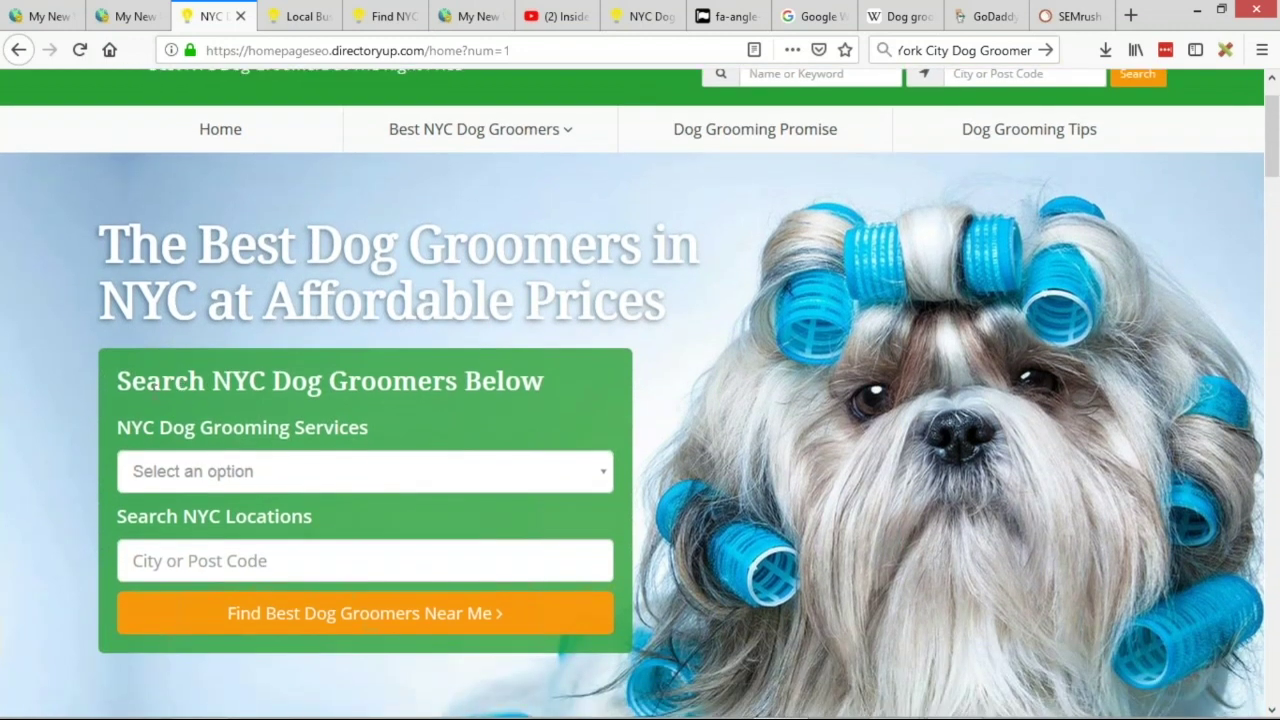
left_click_drag(213, 381, 522, 381)
left_click(164, 381)
scroll(164, 381, "down", 2)
scroll(164, 381, "down", 1)
left_click_drag(118, 268, 305, 268)
left_click(357, 294)
left_click_drag(117, 357, 271, 360)
- Examine the live homepage's grooming categories, featured groomers, grooming tips and the Are You a Business? sidebar box
scroll(493, 357, "down", 8)
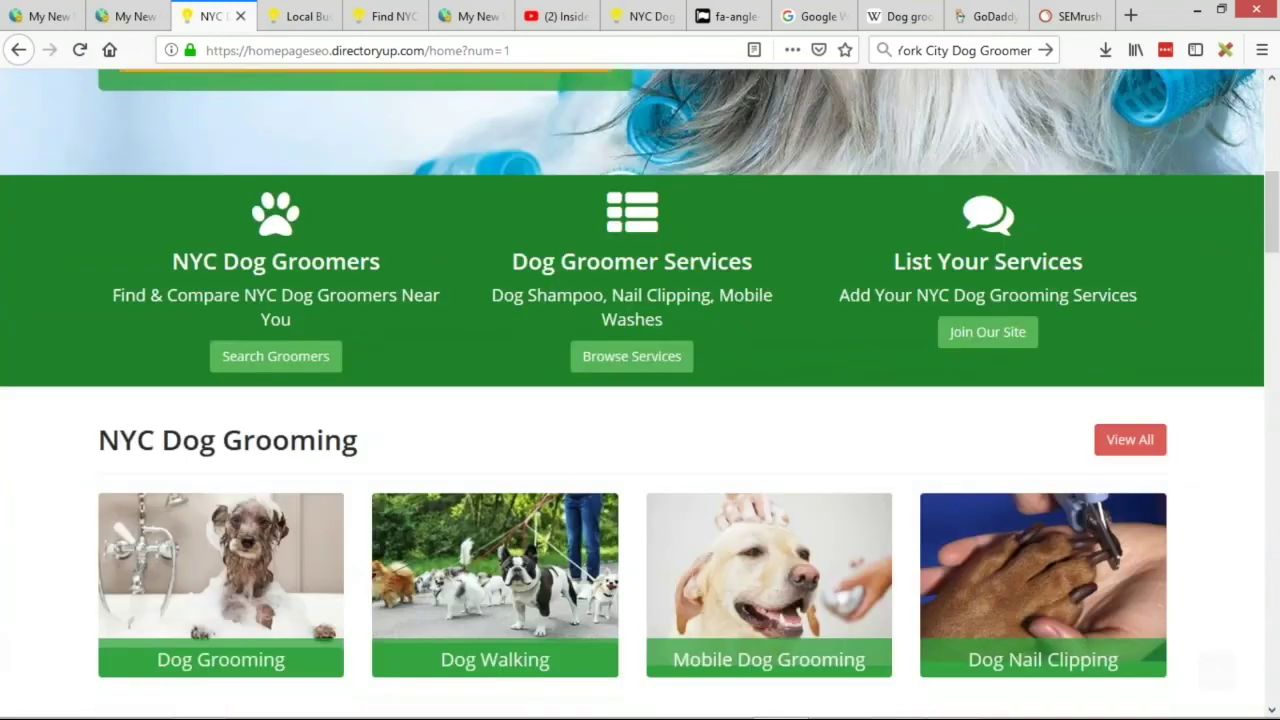
scroll(363, 151, "down", 4)
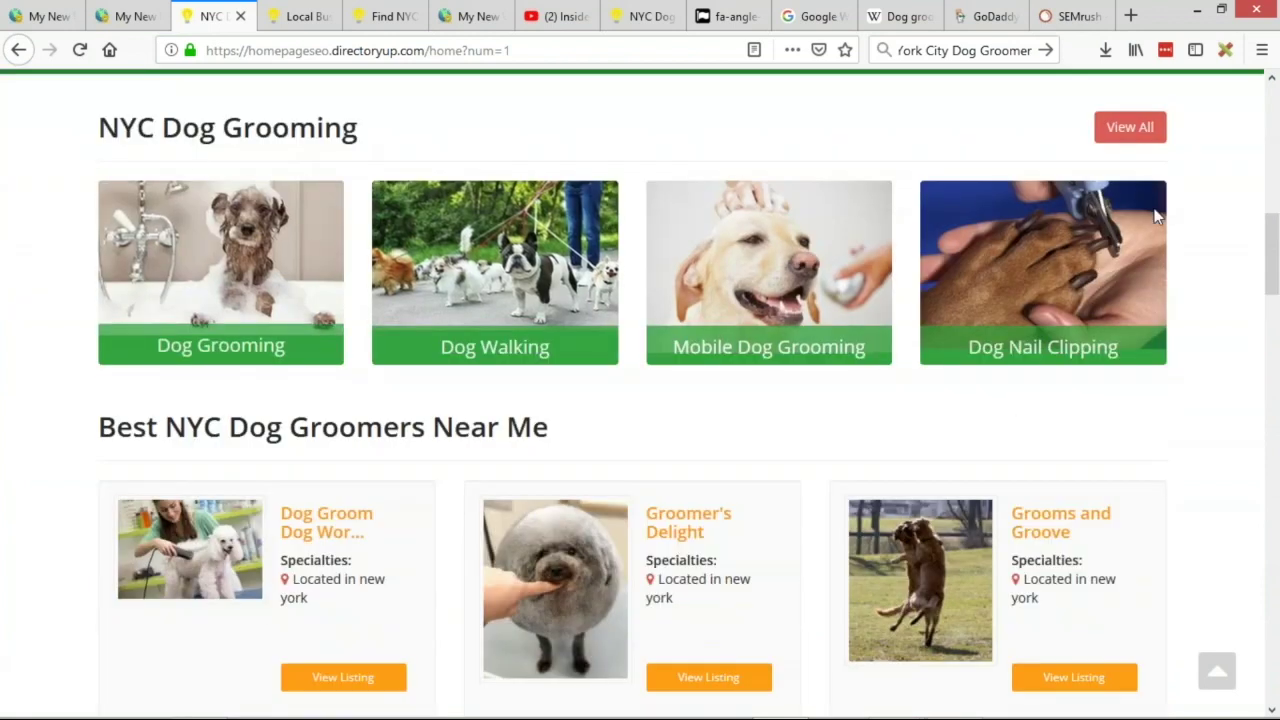
scroll(725, 253, "down", 15)
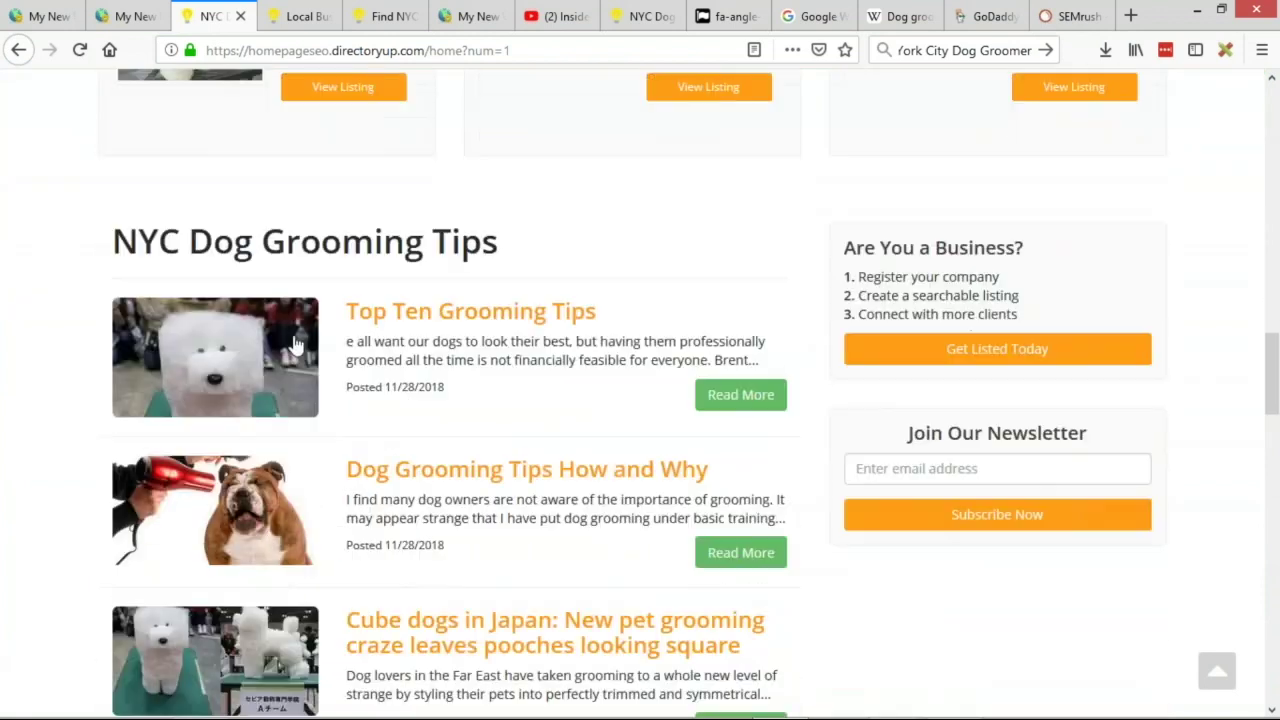
scroll(645, 487, "down", 7)
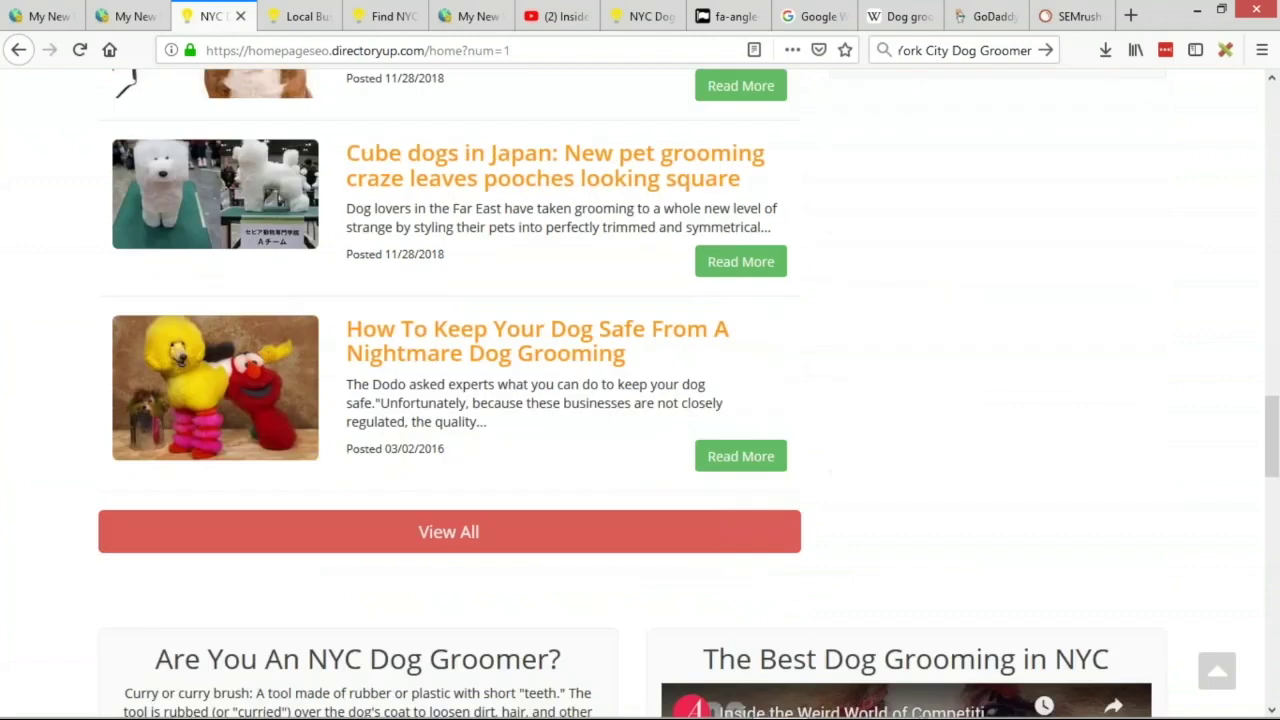
scroll(1010, 415, "up", 10)
left_click_drag(838, 346, 1037, 412)
left_click(905, 337)
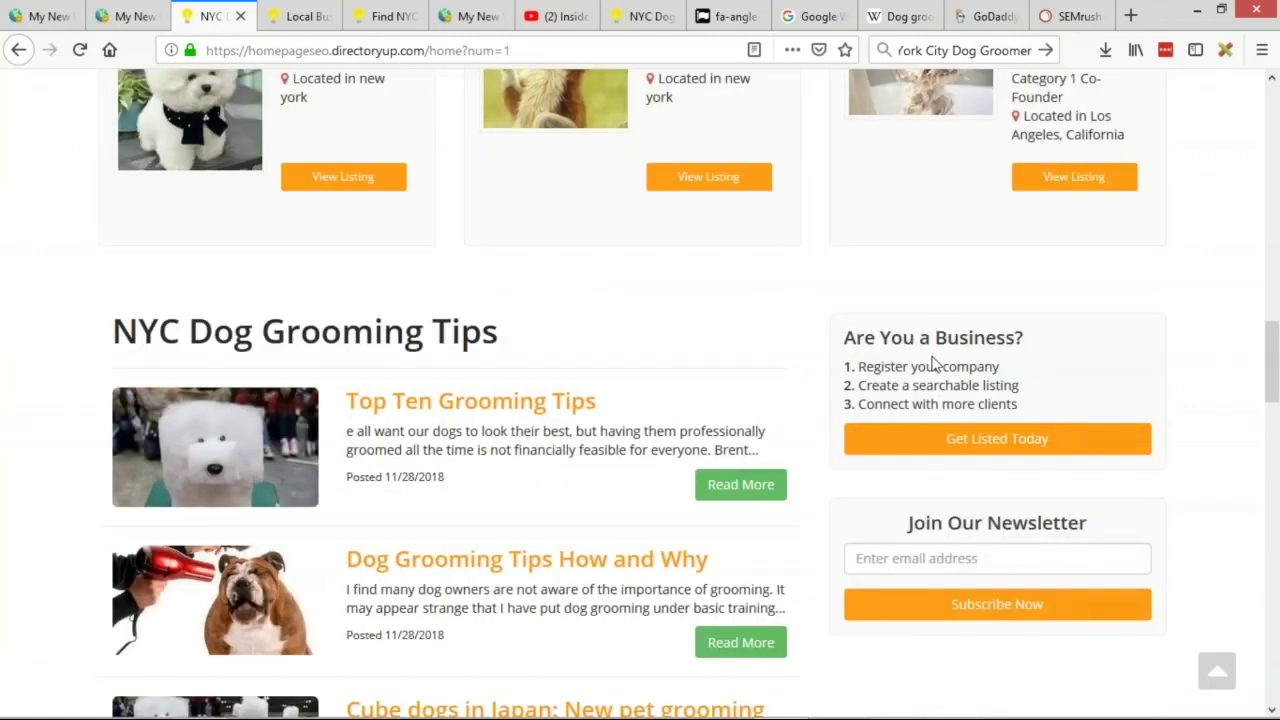
- Examine the live homepage's groomer call-to-action, video, category list, long grooming text and footer for keyword use
scroll(820, 376, "down", 10)
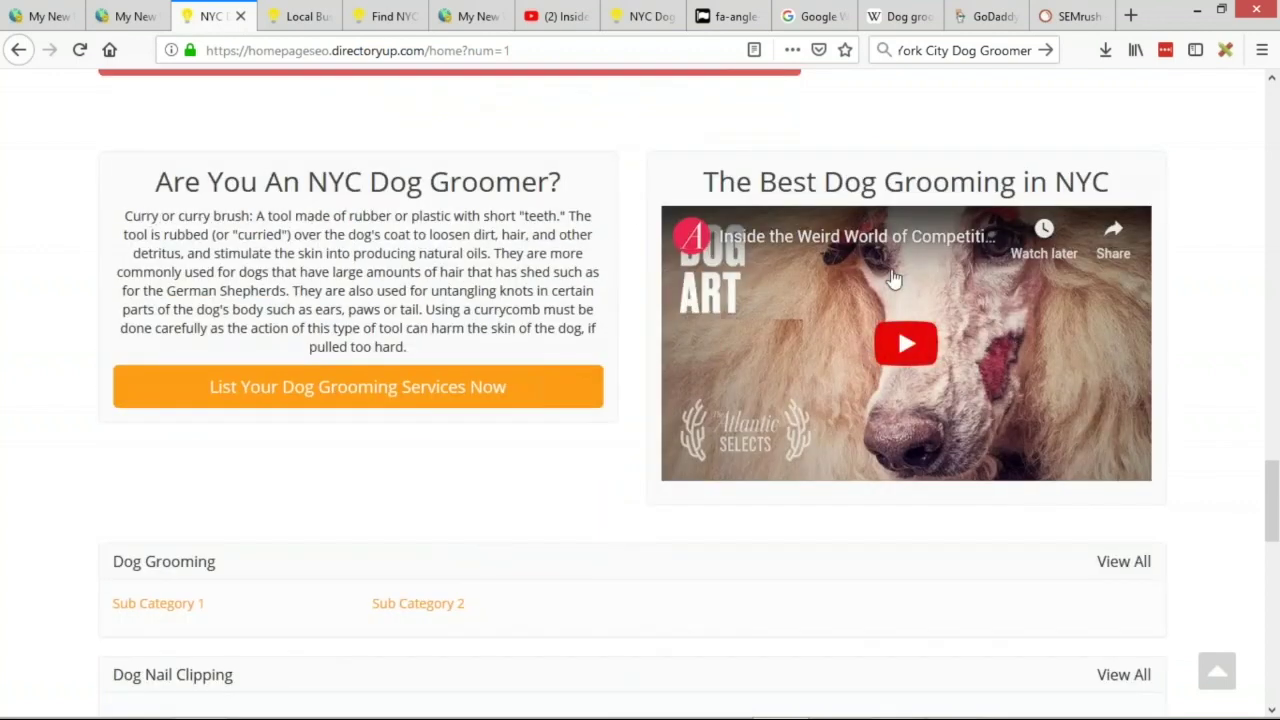
scroll(851, 277, "down", 5)
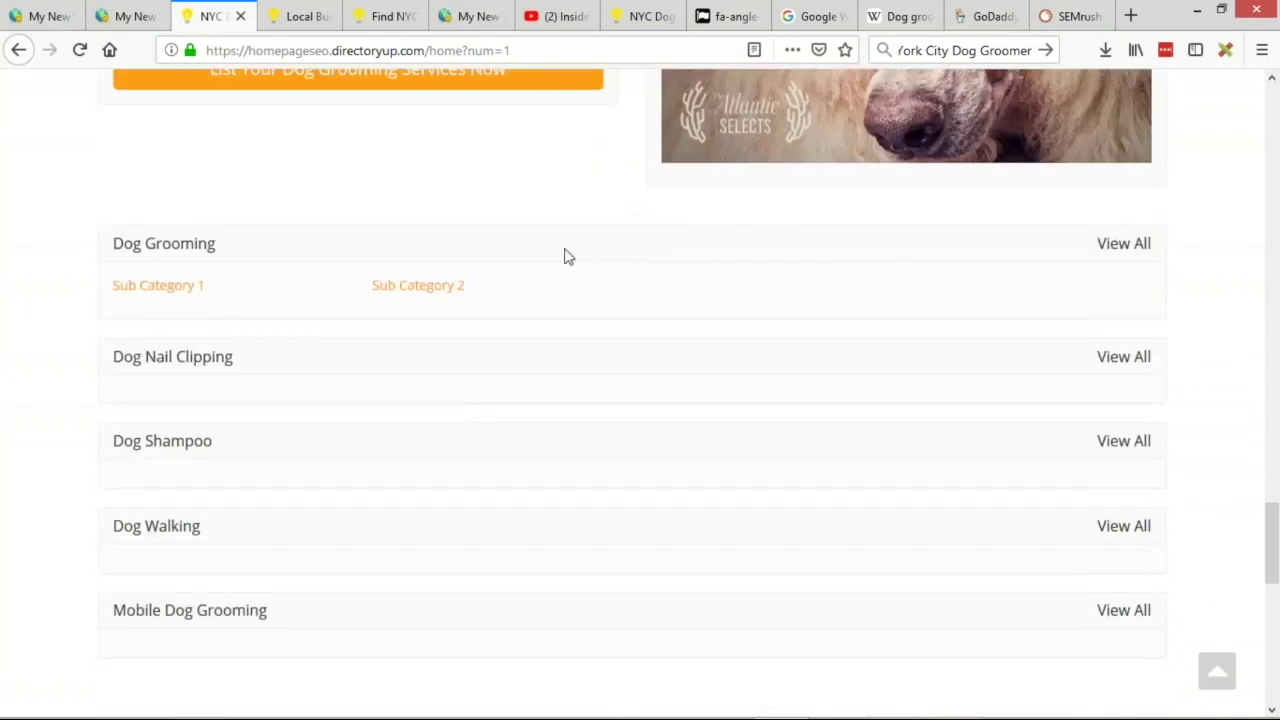
scroll(574, 380, "down", 5)
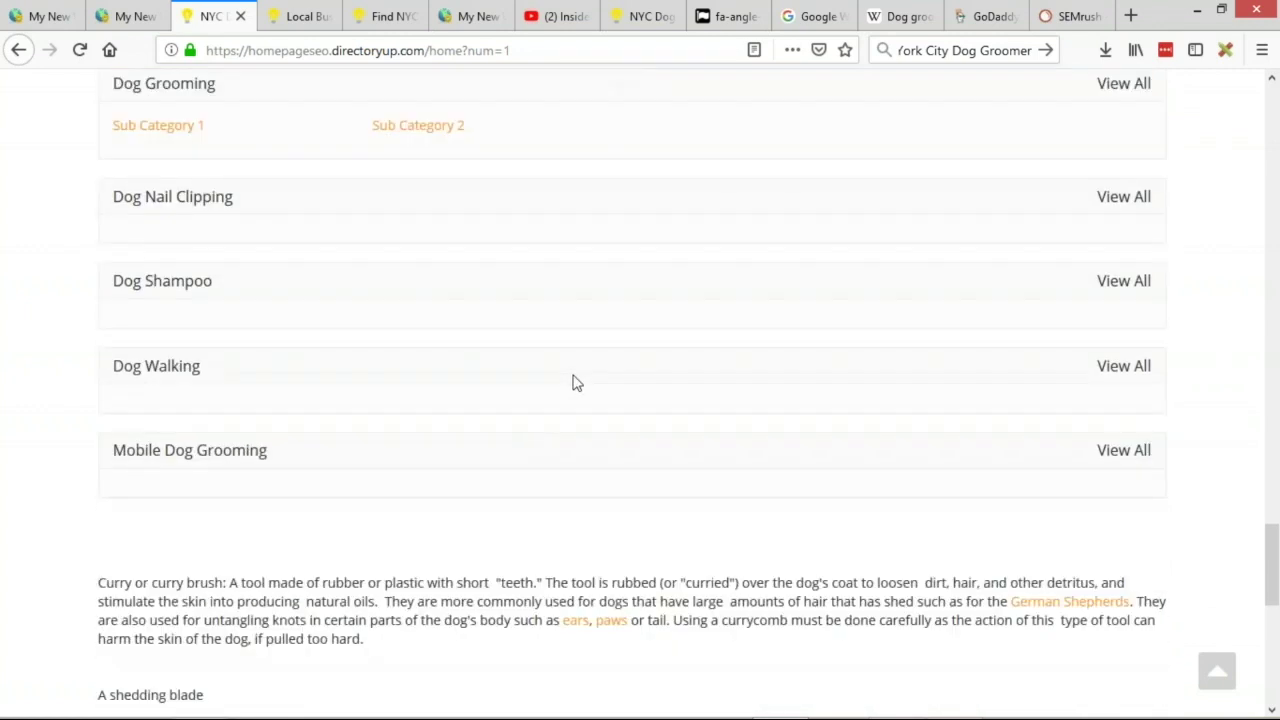
scroll(652, 428, "down", 2)
left_click_drag(100, 268, 531, 103)
left_click(790, 350)
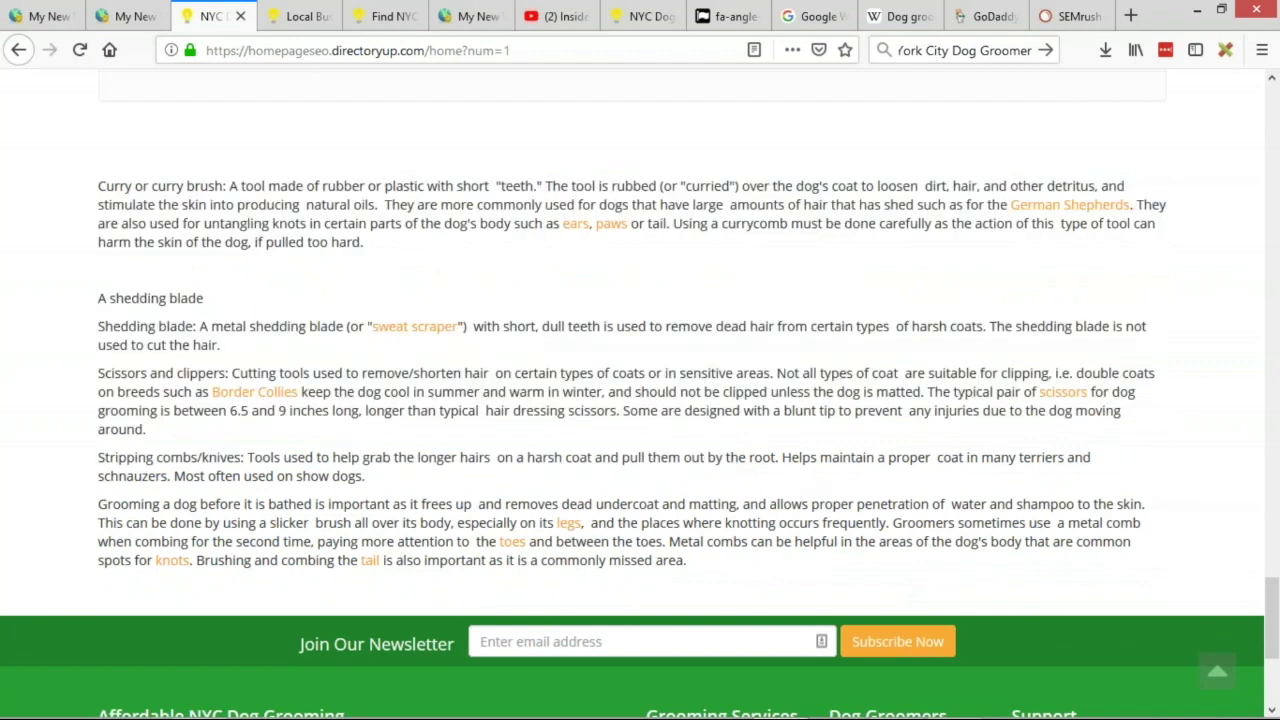
scroll(600, 450, "down", 4)
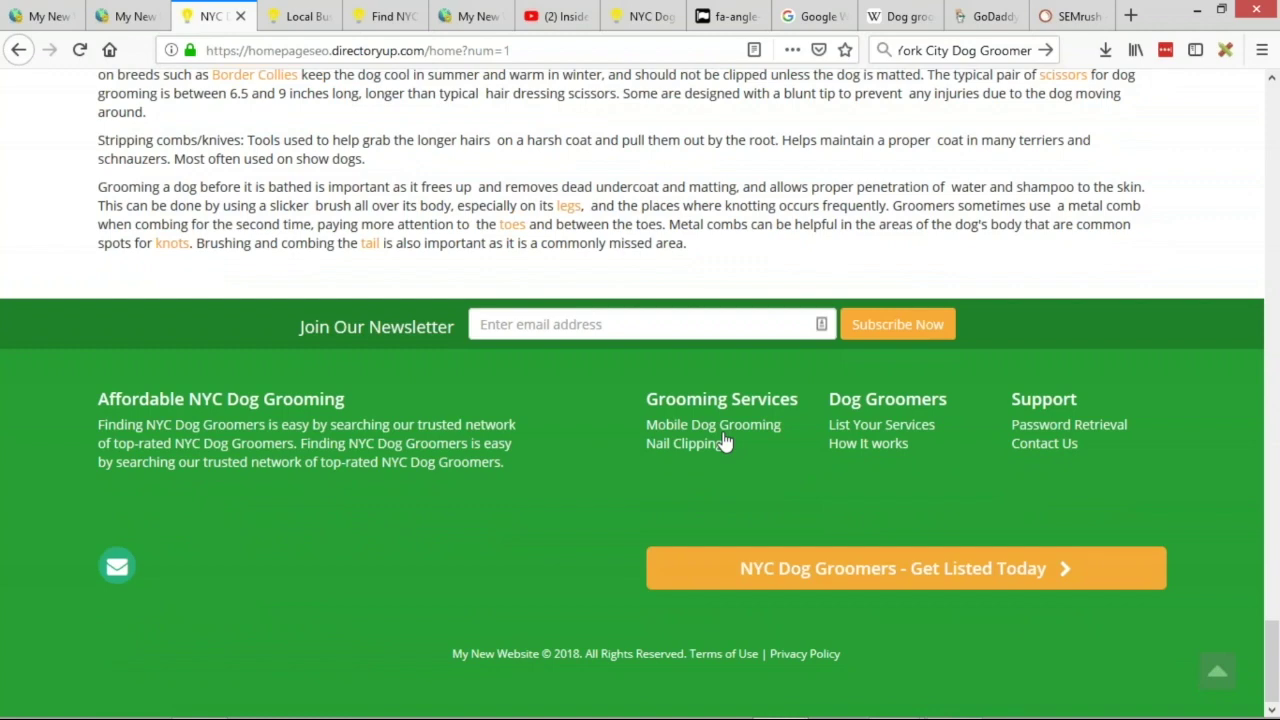
- Switch to the presentation slide listing the homepage keyword areas to review, and return to the live homepage in the browser
key("alt+Tab")
key("alt+Tab")
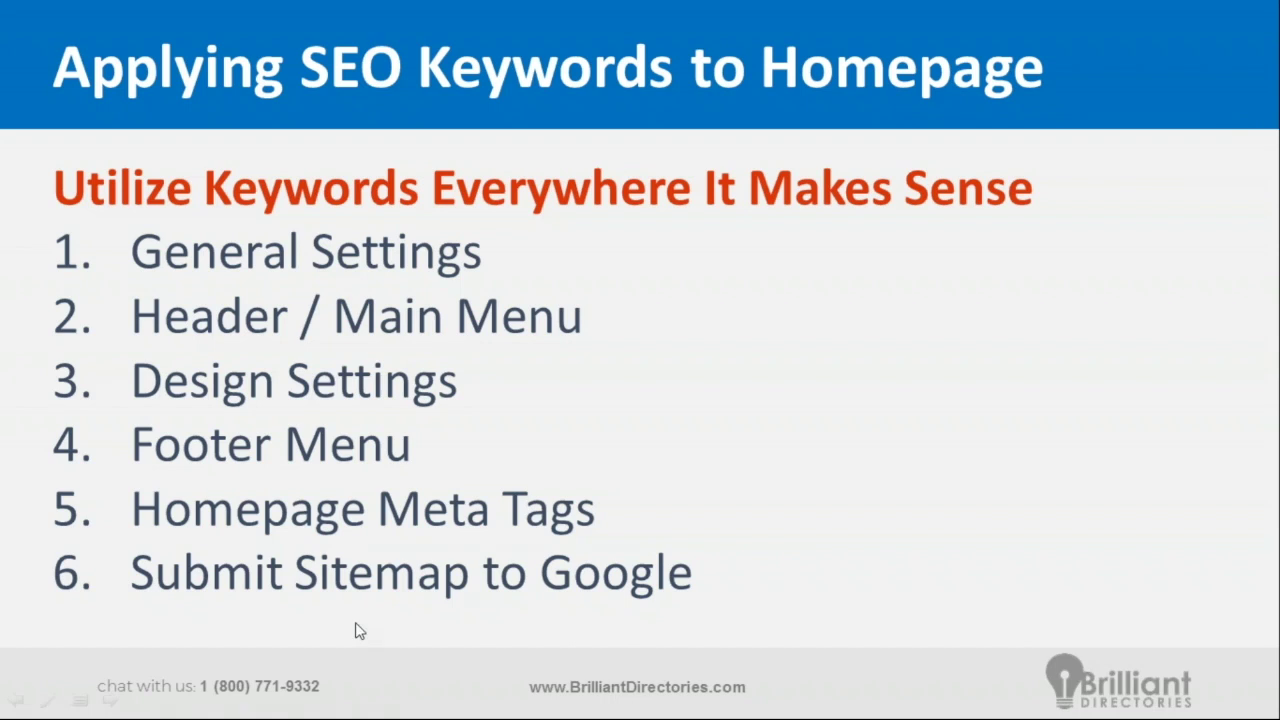
key("alt+Tab")
key("alt+Tab")
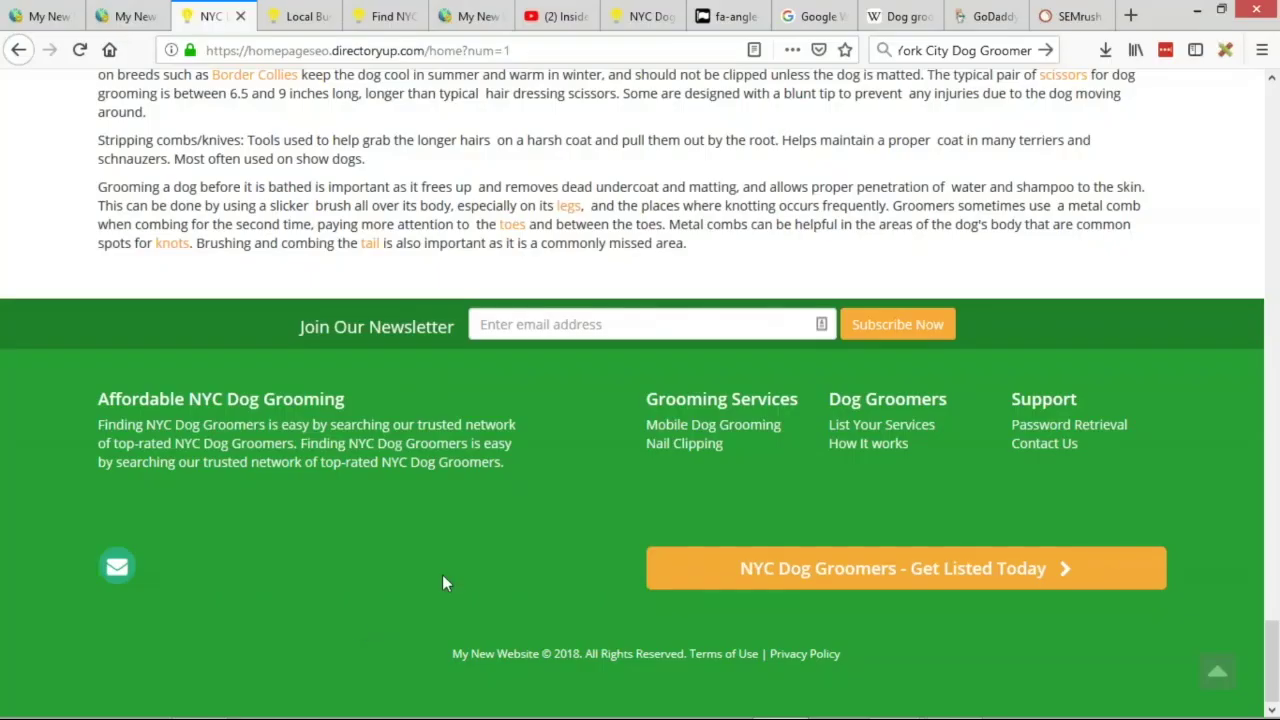
- Search Google for "dog groomer" in the browser tab holding the old default version of the directory homepage
scroll(152, 178, "up", 15)
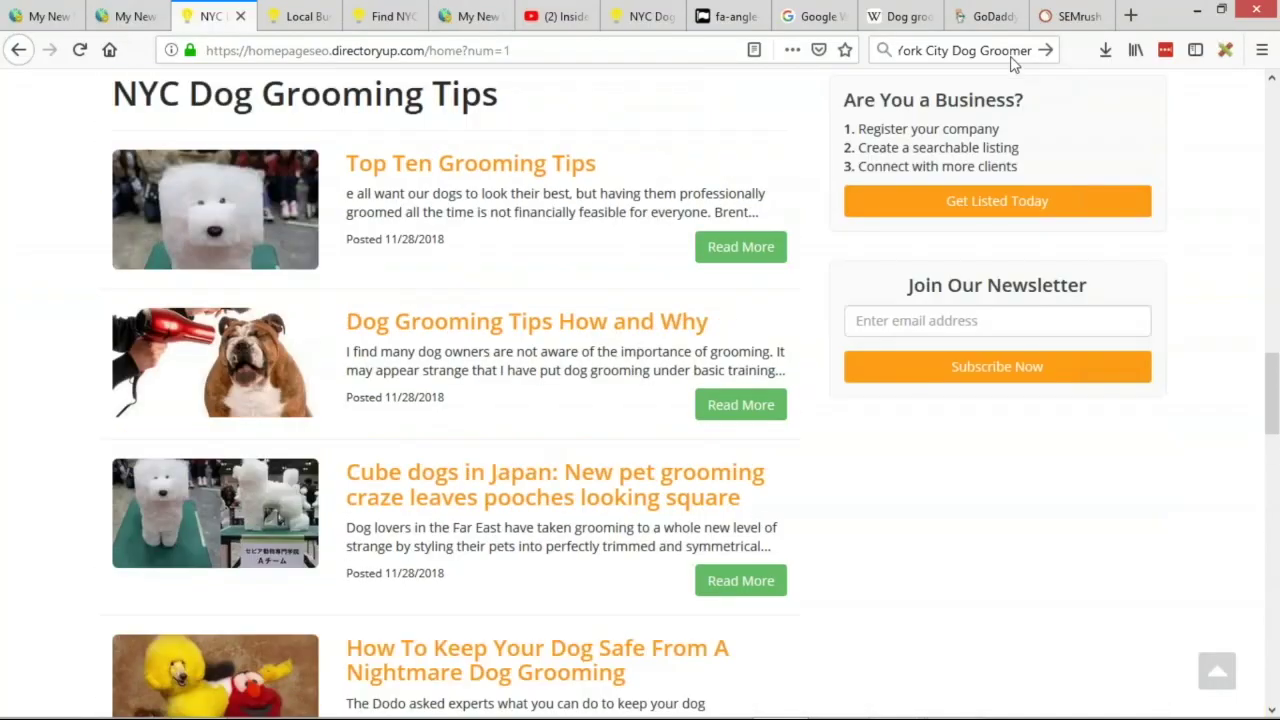
scroll(429, 294, "up", 10)
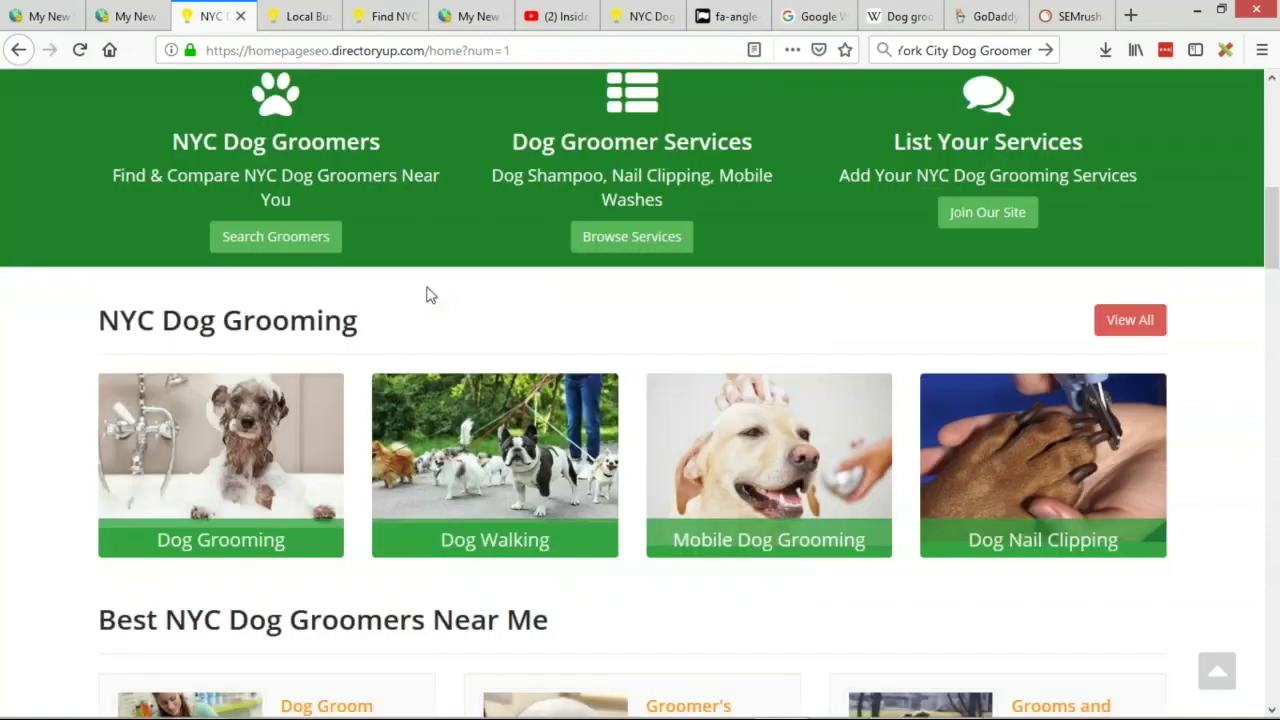
left_click(298, 12)
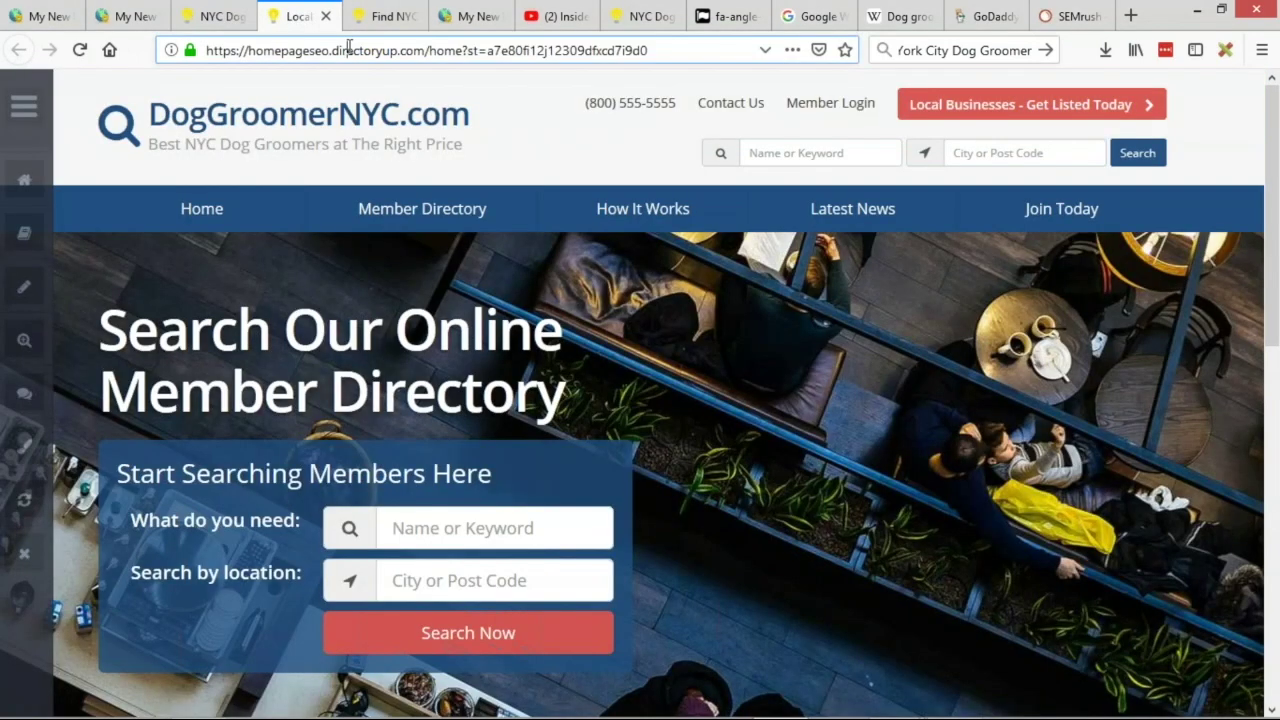
left_click(349, 49)
type("dog groome")
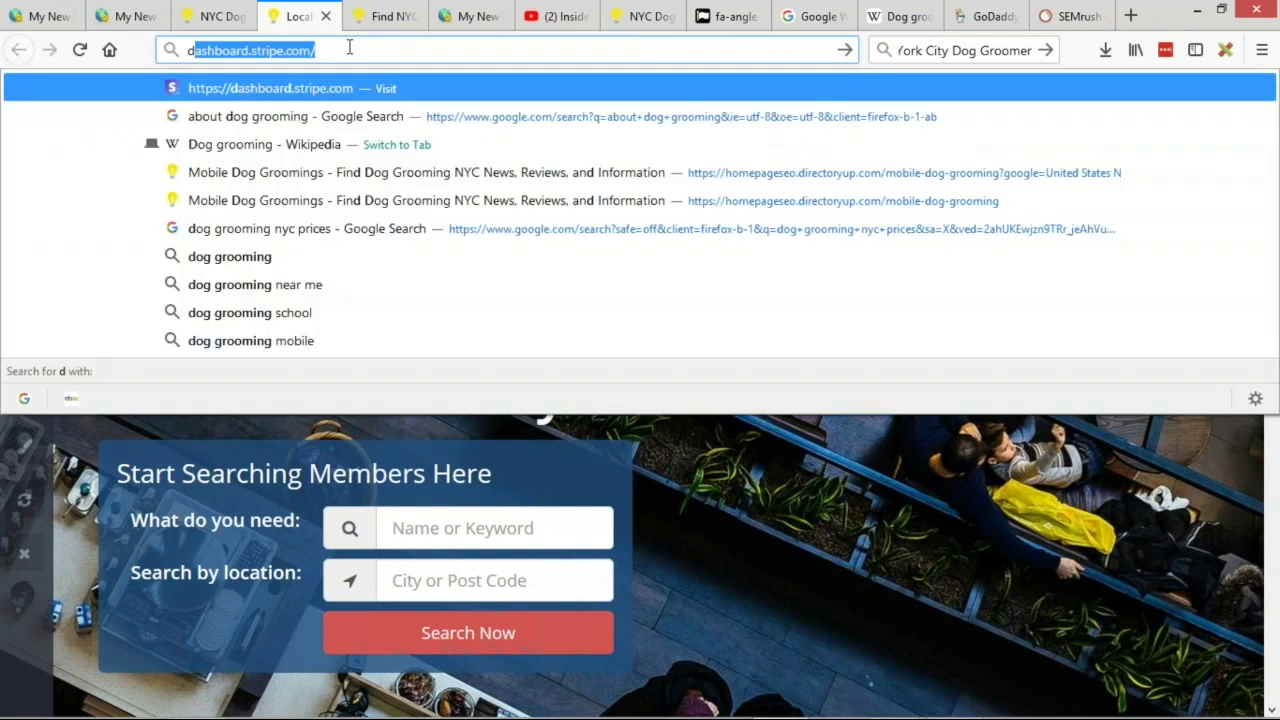
type("r")
key("Return")
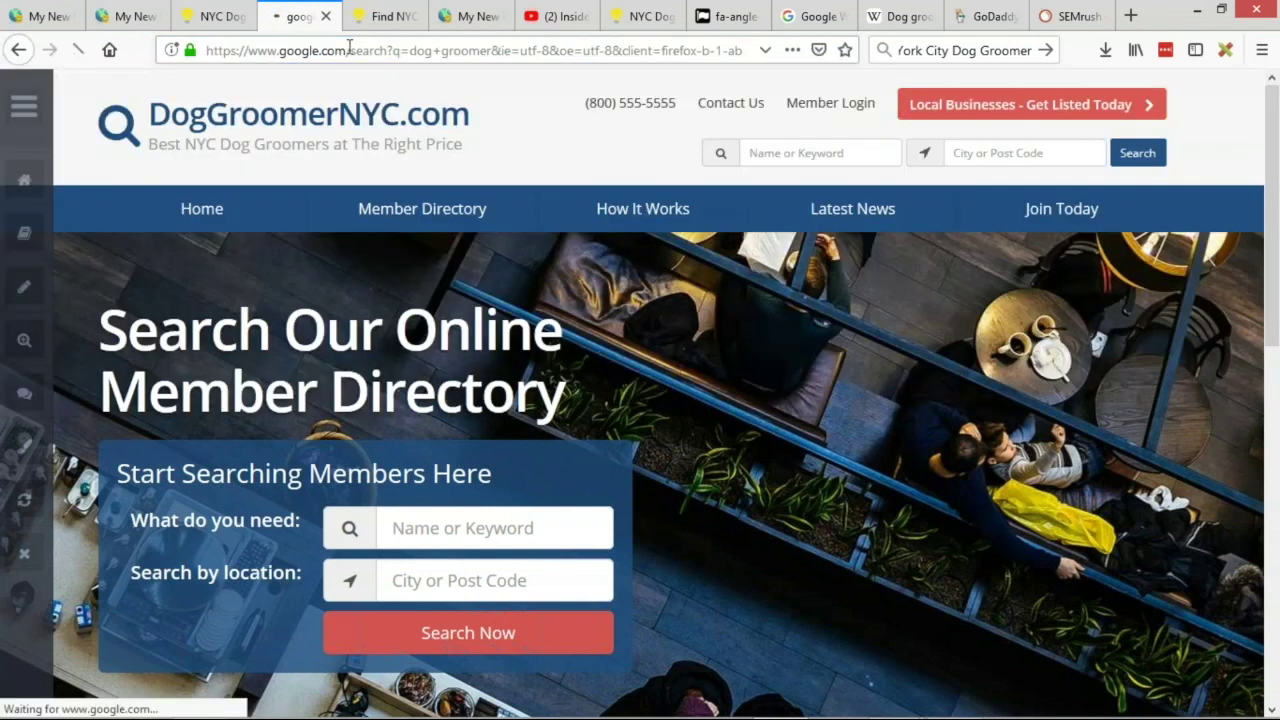
- Examine the title and description snippet of the first Yelp listing in the Google results as meta tag examples
scroll(17, 376, "down", 4)
scroll(17, 376, "down", 3)
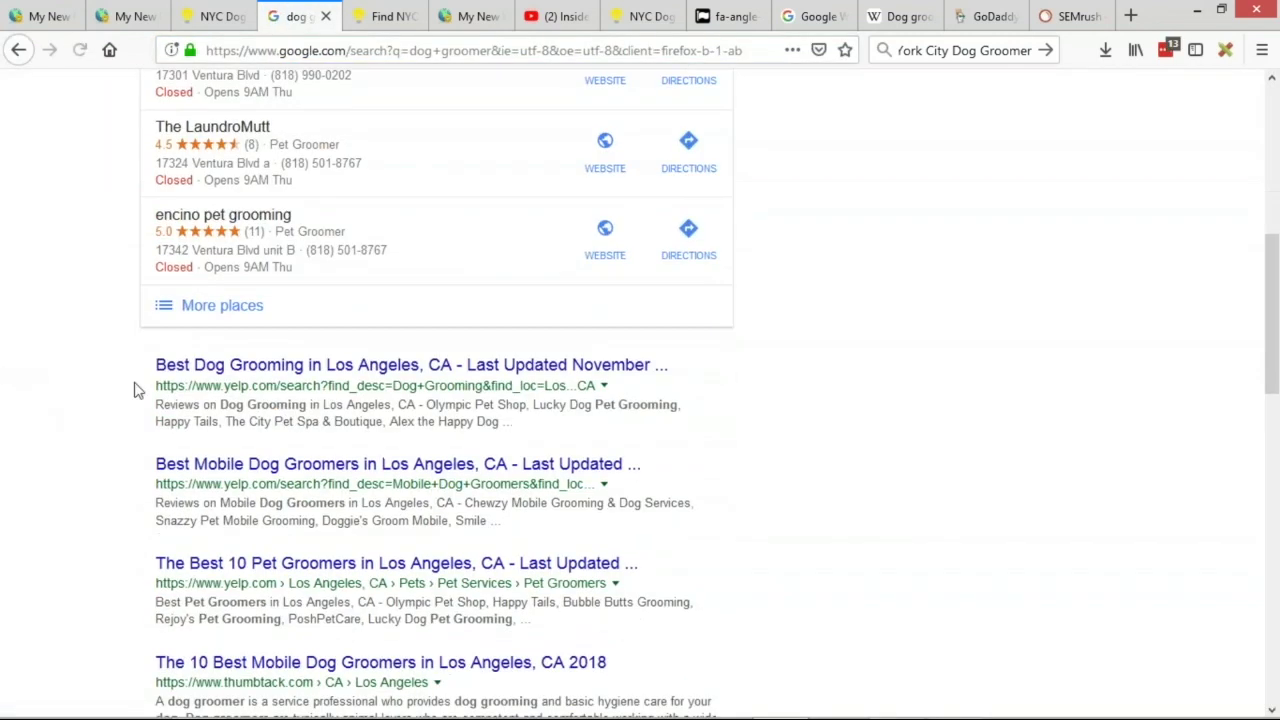
left_click_drag(154, 369, 663, 366)
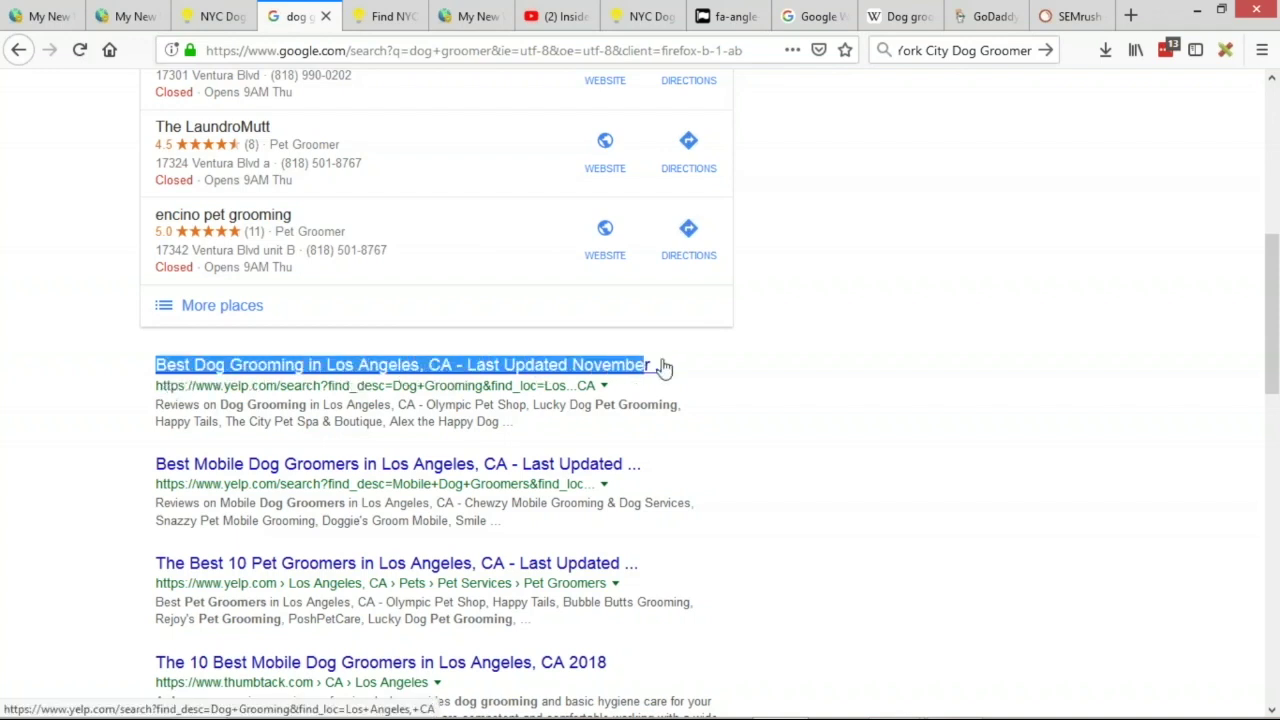
left_click_drag(155, 404, 502, 422)
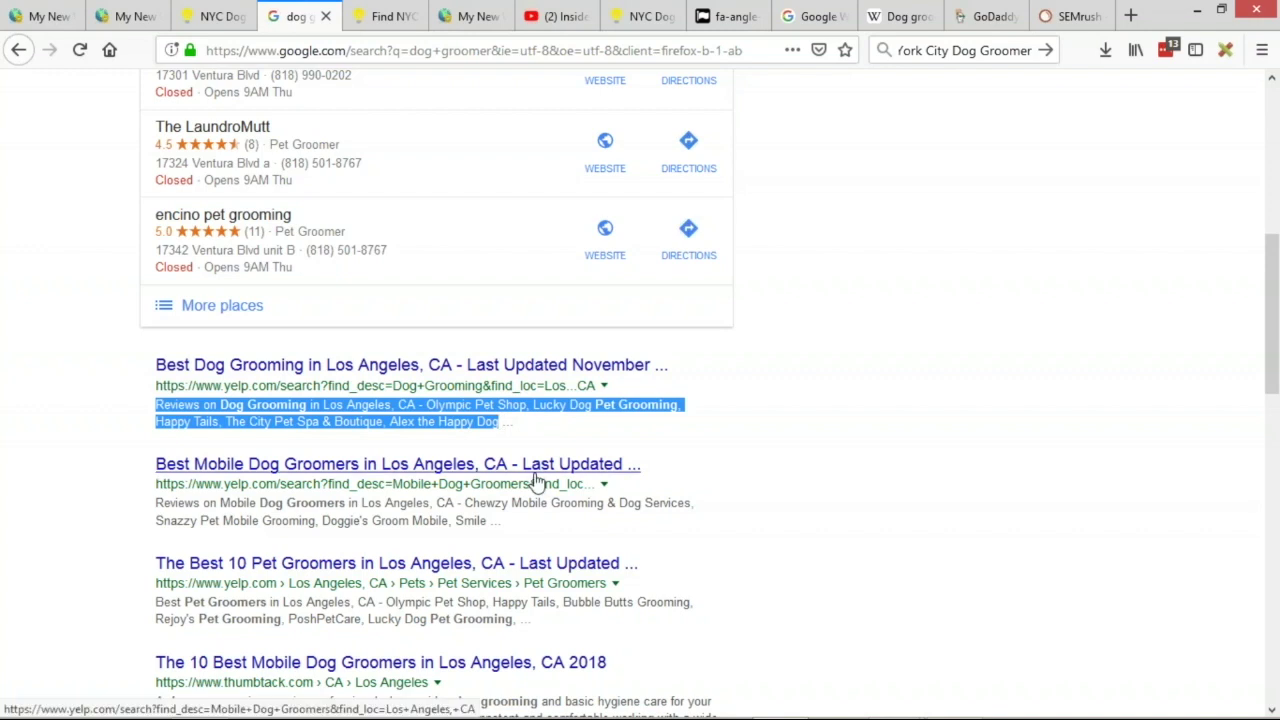
left_click(403, 440)
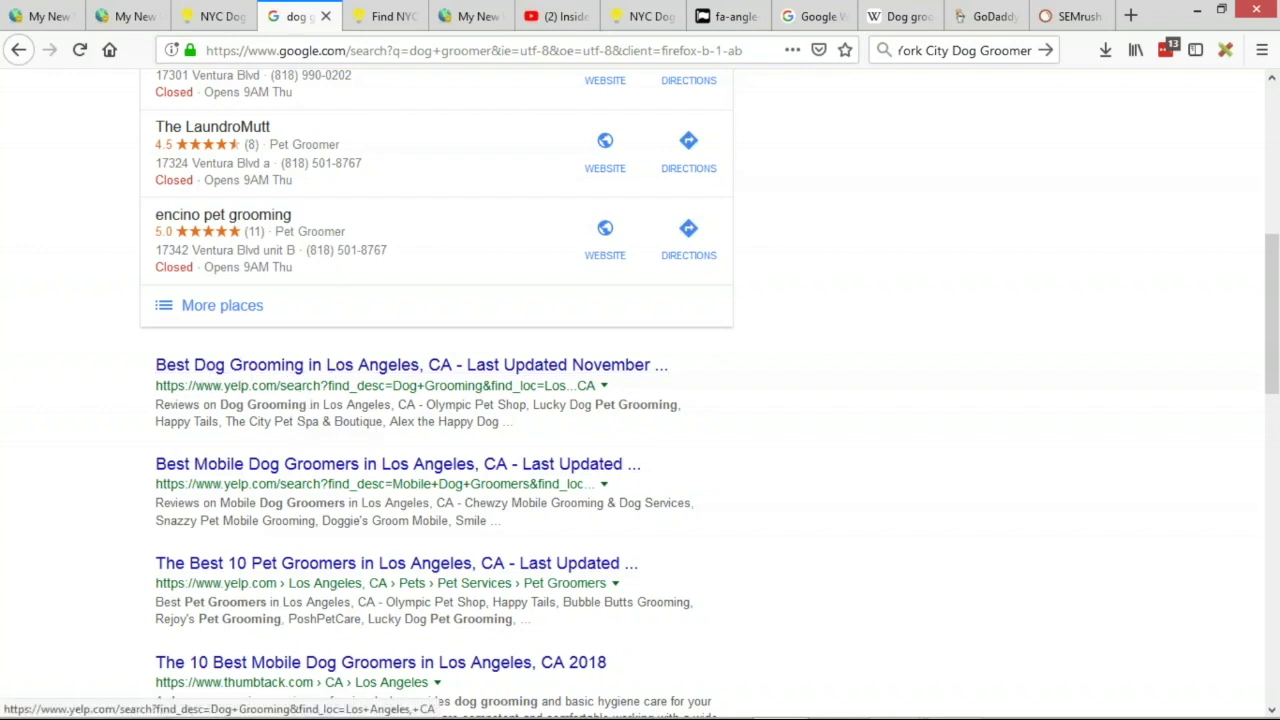
- Open the Homepage for editing from the directory admin's web pages list and expand its SEO Meta Tags settings
left_click(210, 16)
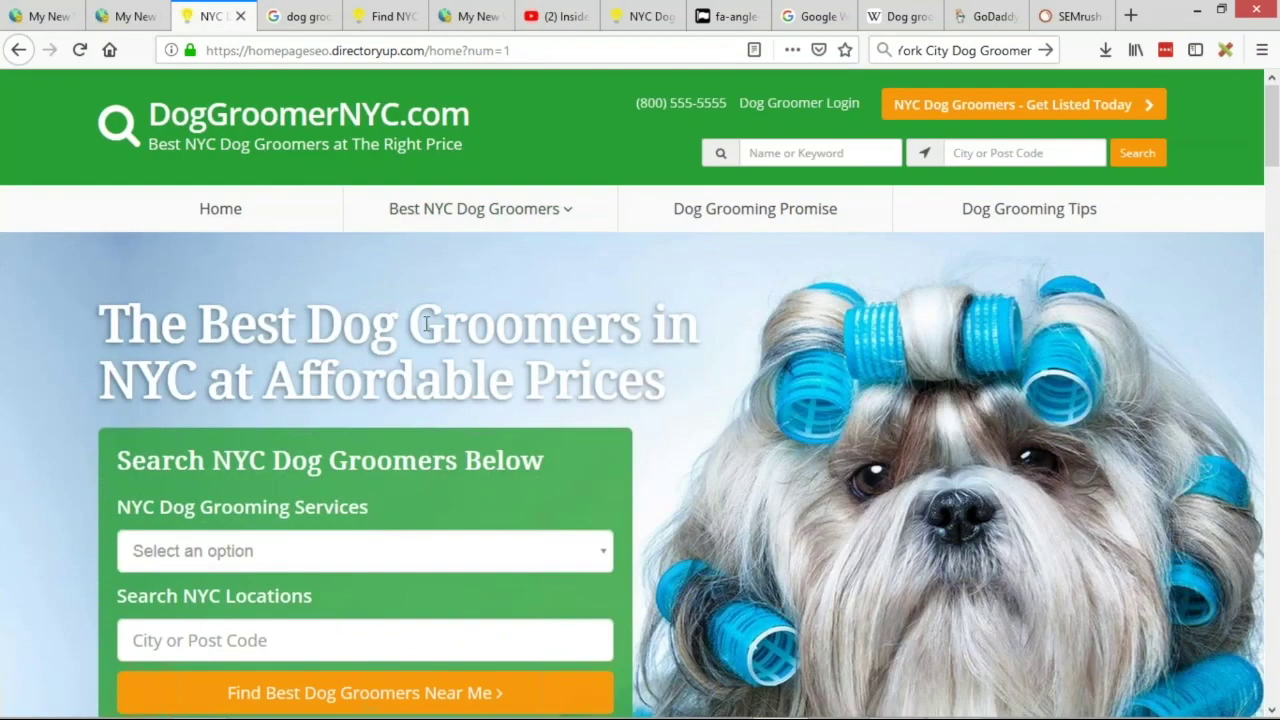
left_click(40, 16)
scroll(80, 250, "up", 2)
mouse_move(75, 272)
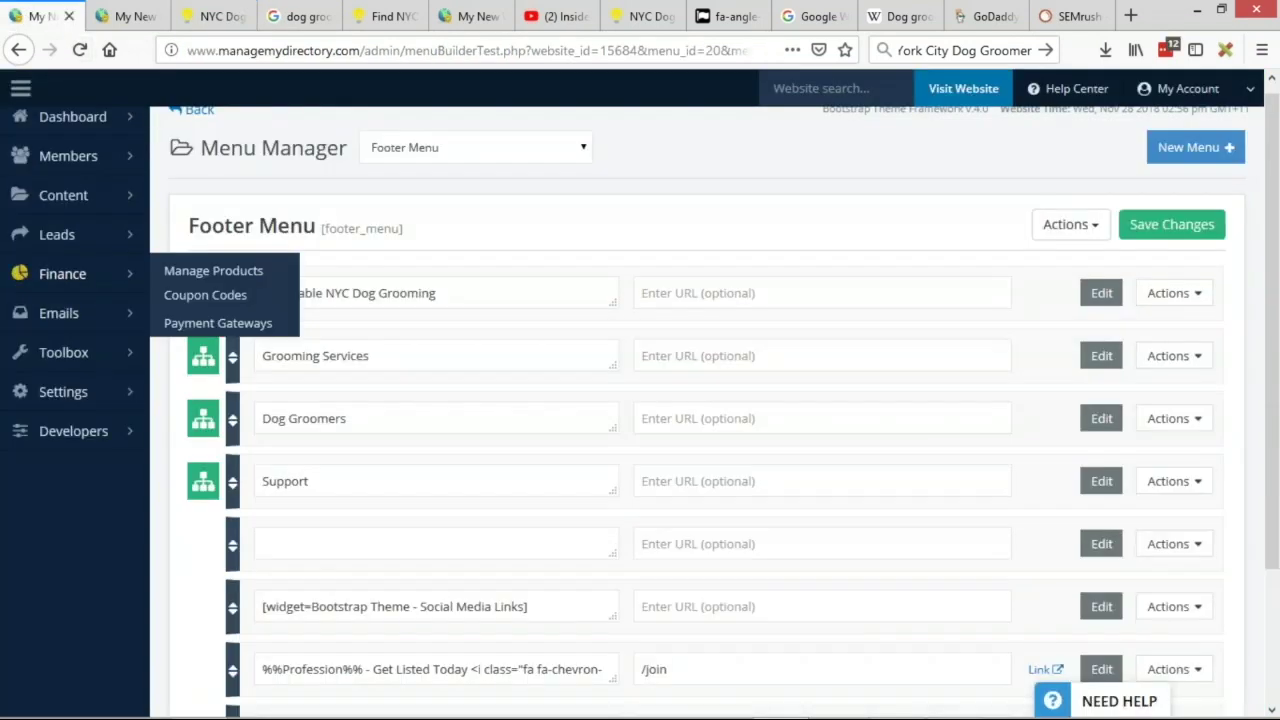
left_click(140, 206)
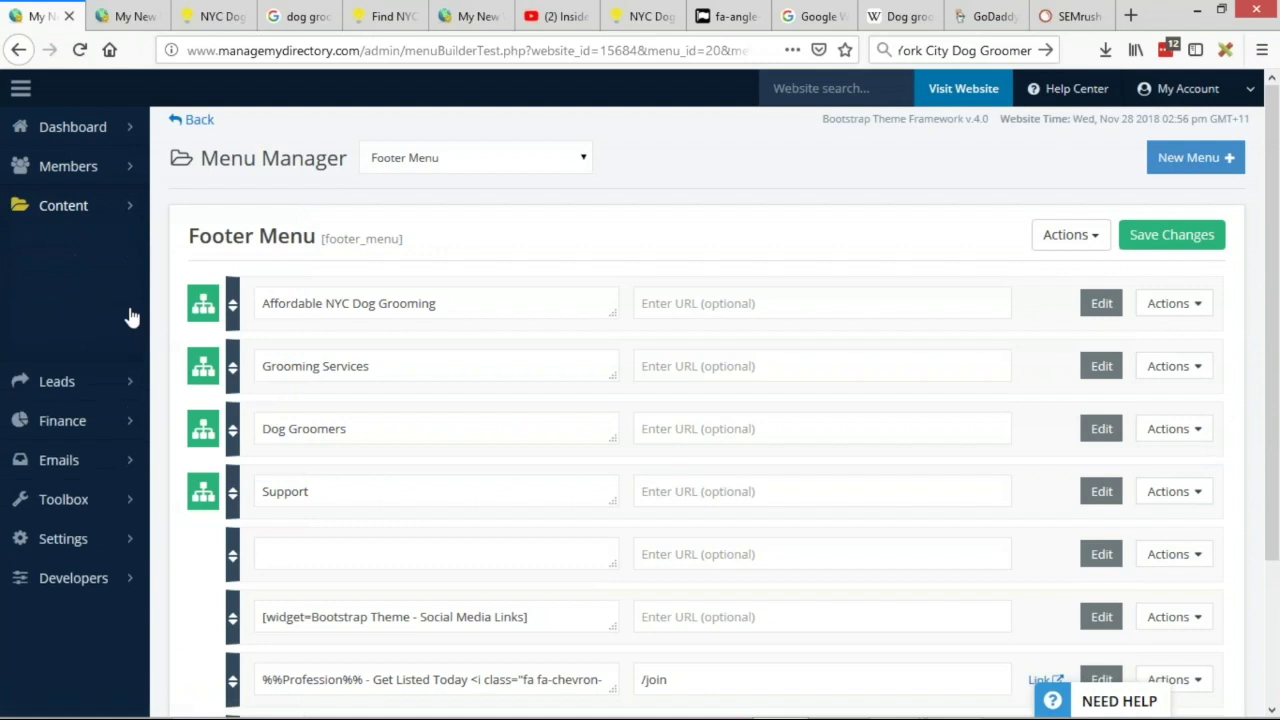
left_click(50, 250)
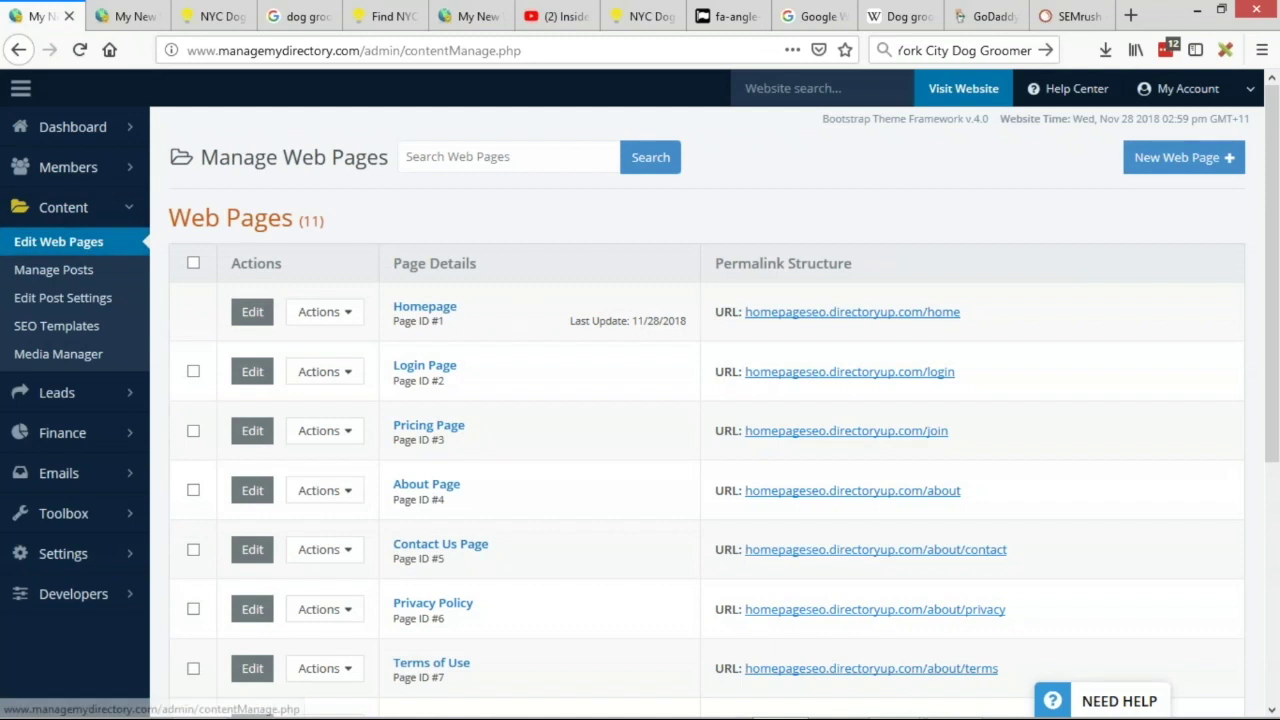
left_click(262, 316)
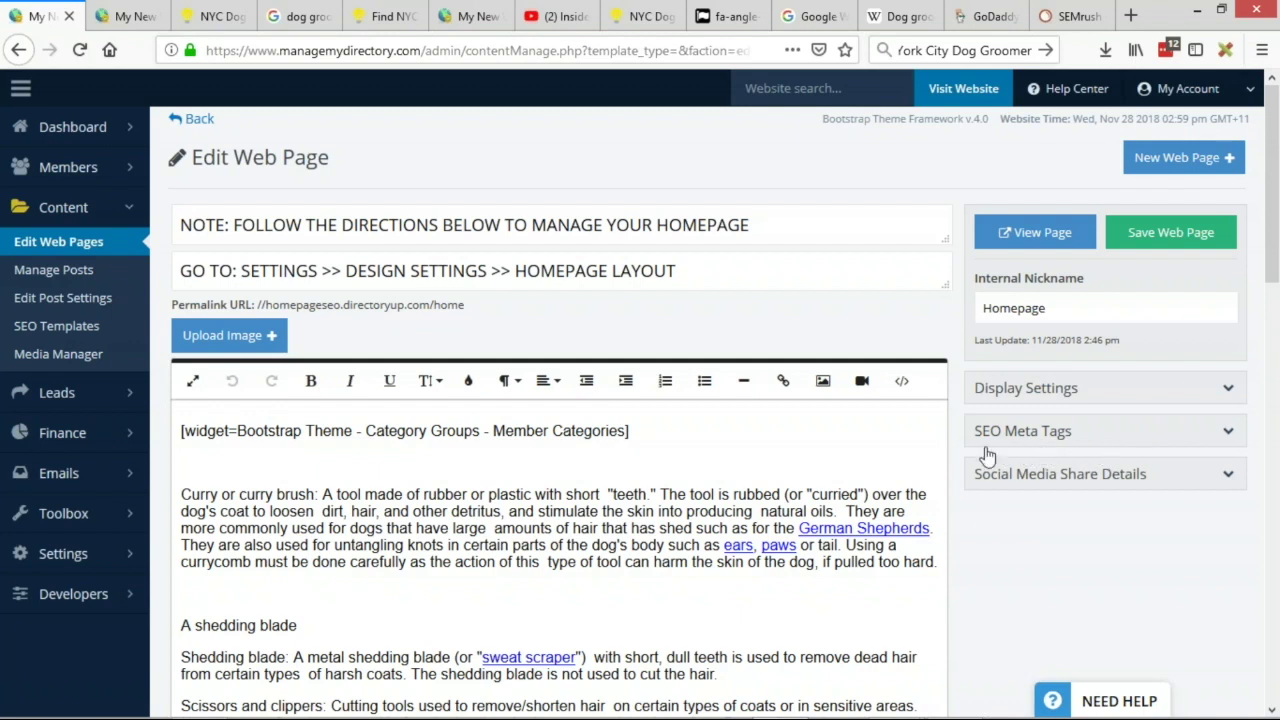
left_click(1231, 438)
- Replace the Page Meta Title with "Best NYC Dog Groomers - Search Free for NYC Dog Groomers at Affordable Prices"
left_click_drag(984, 495, 1066, 495)
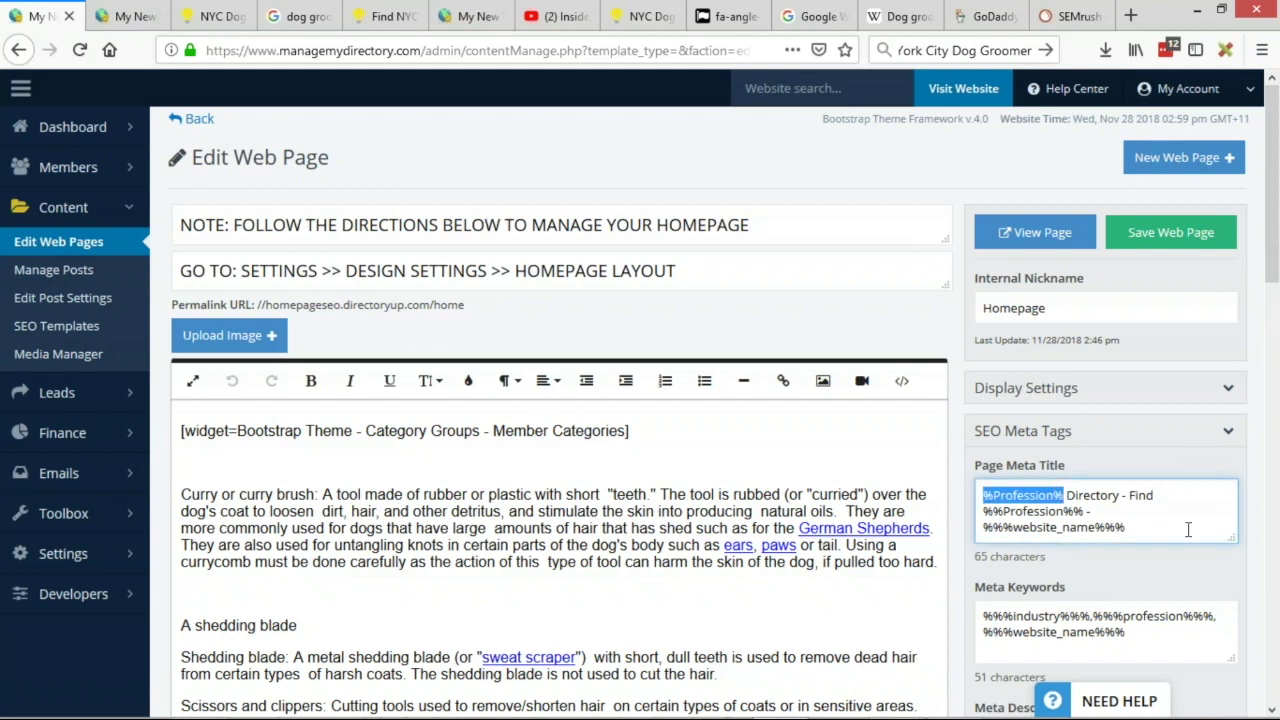
left_click_drag(1234, 540, 1232, 571)
left_click_drag(1222, 512, 968, 495)
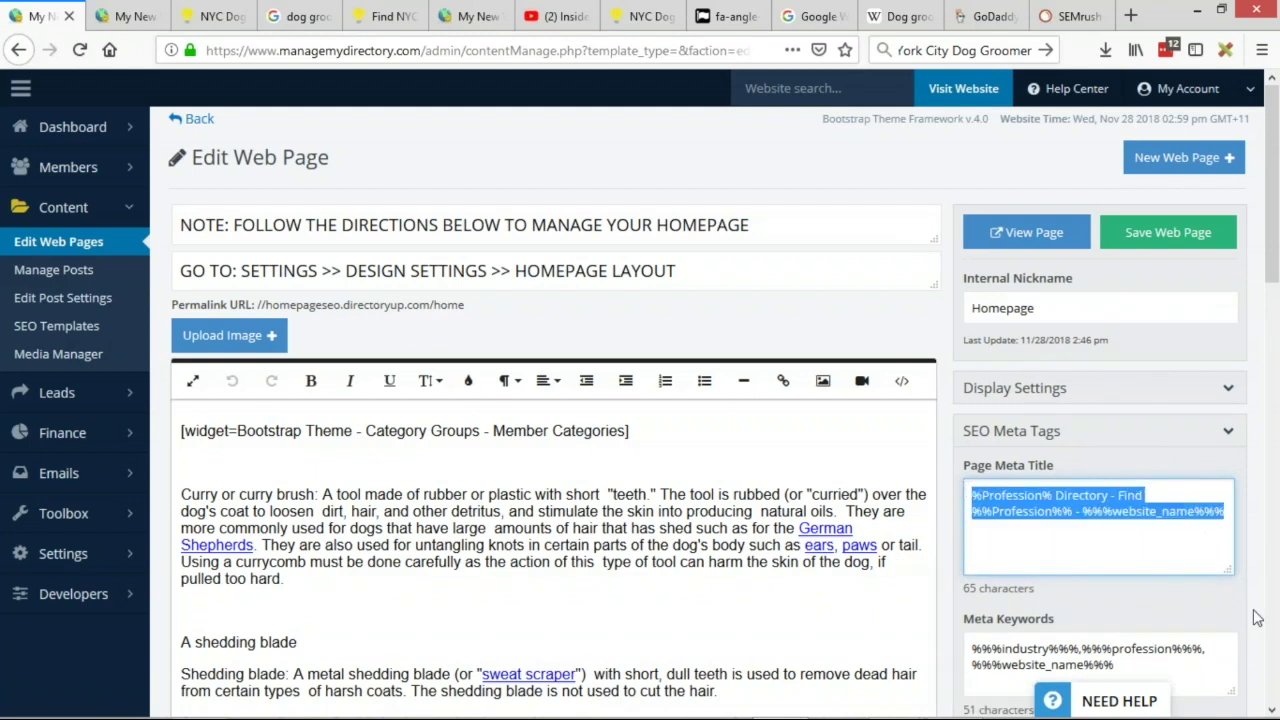
type("Best NYC")
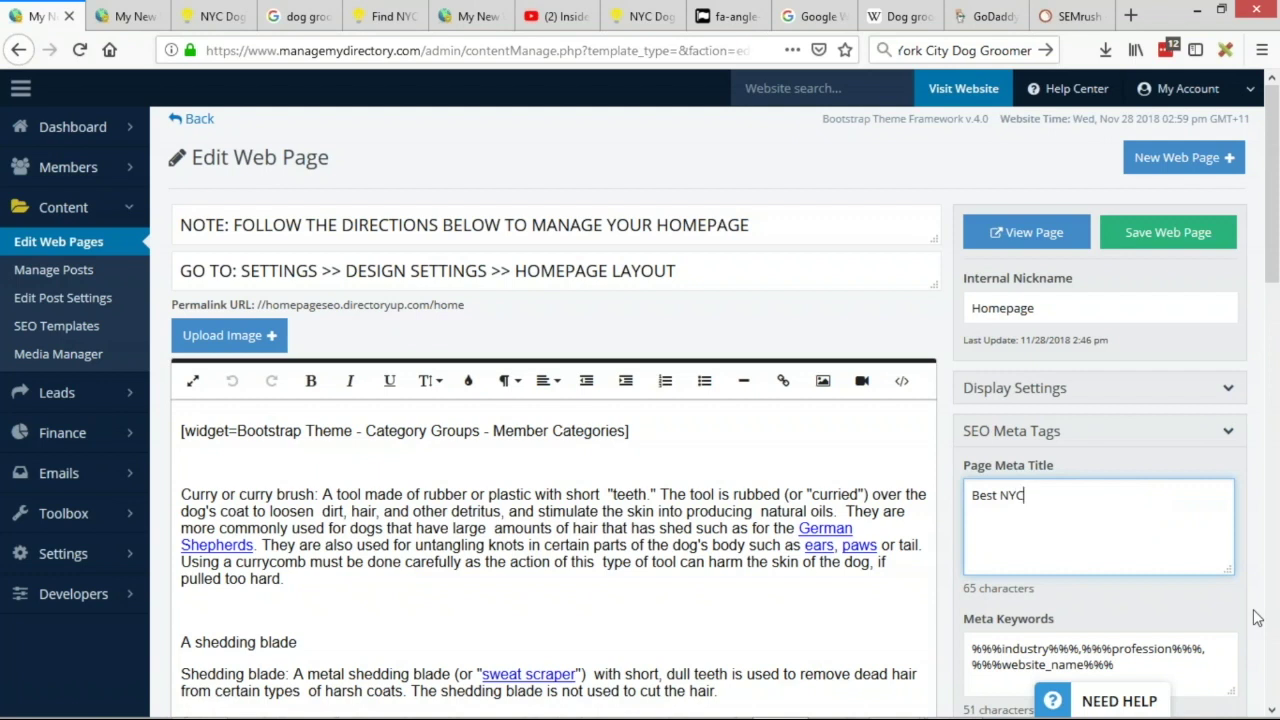
type(" Dog Groomers - Search Free for")
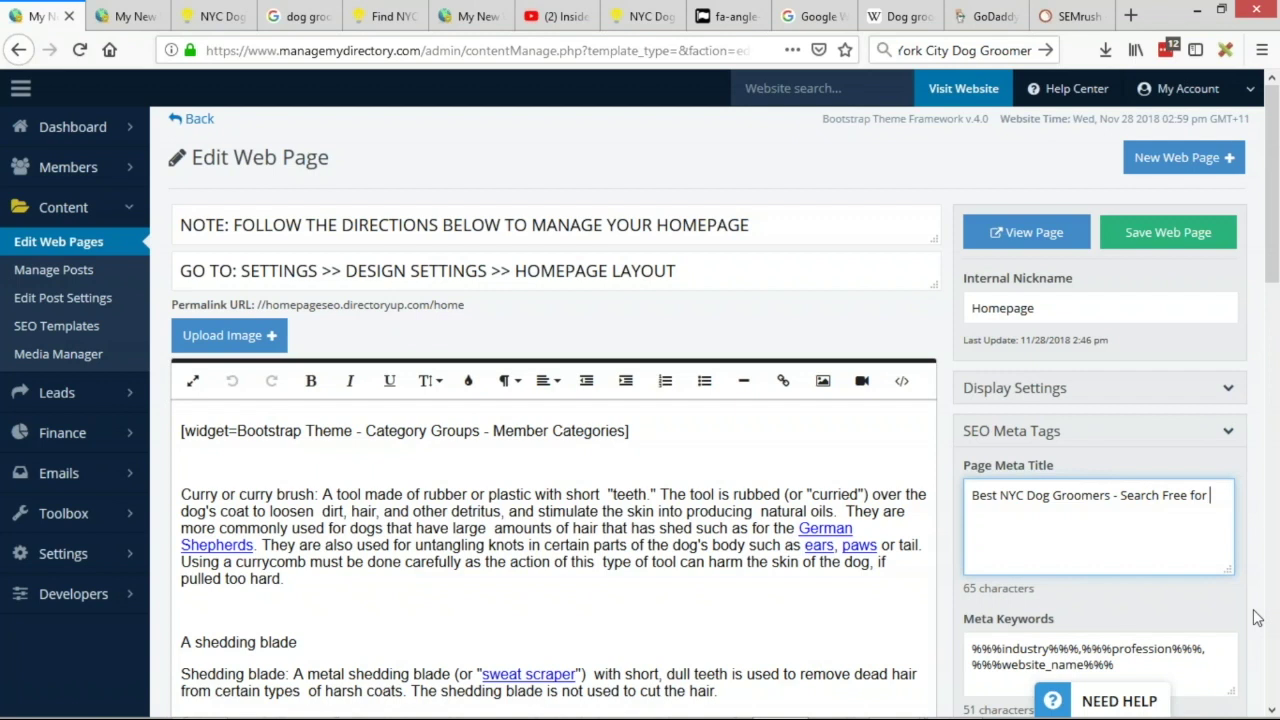
type(" NYV Dog Groomers")
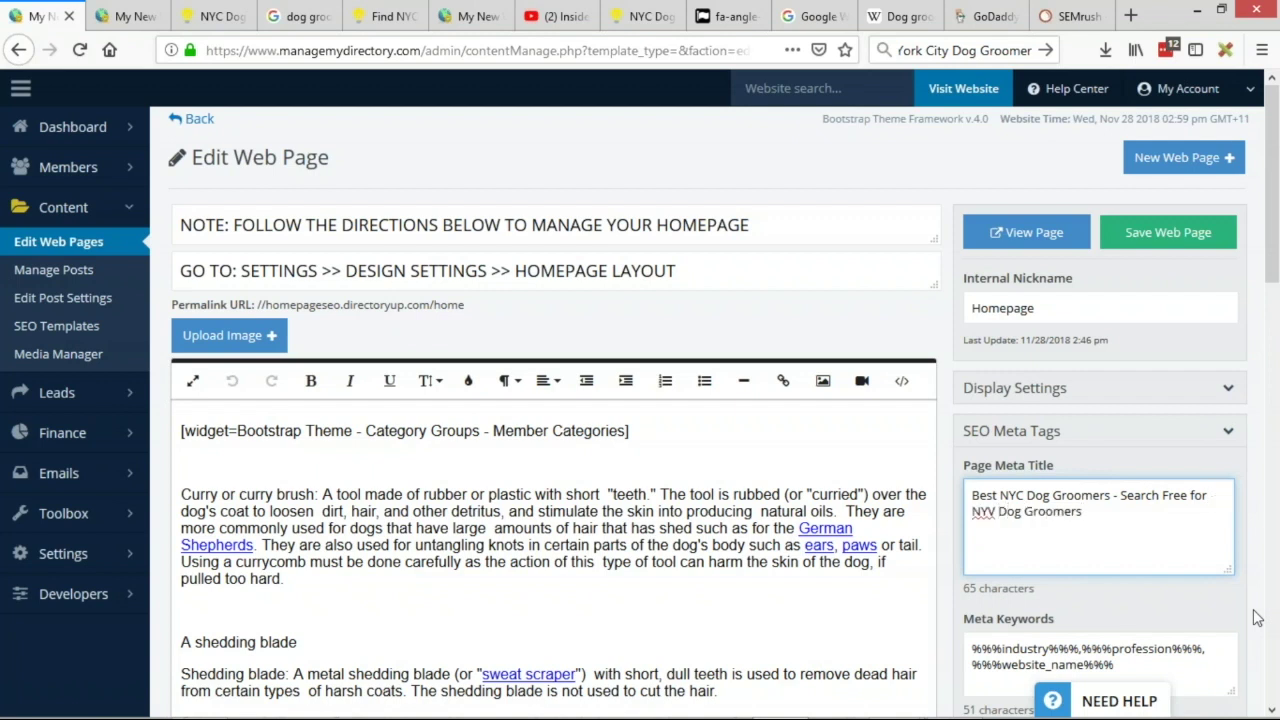
left_click_drag(997, 511, 987, 511)
type("C")
scroll(1100, 480, "down", 1)
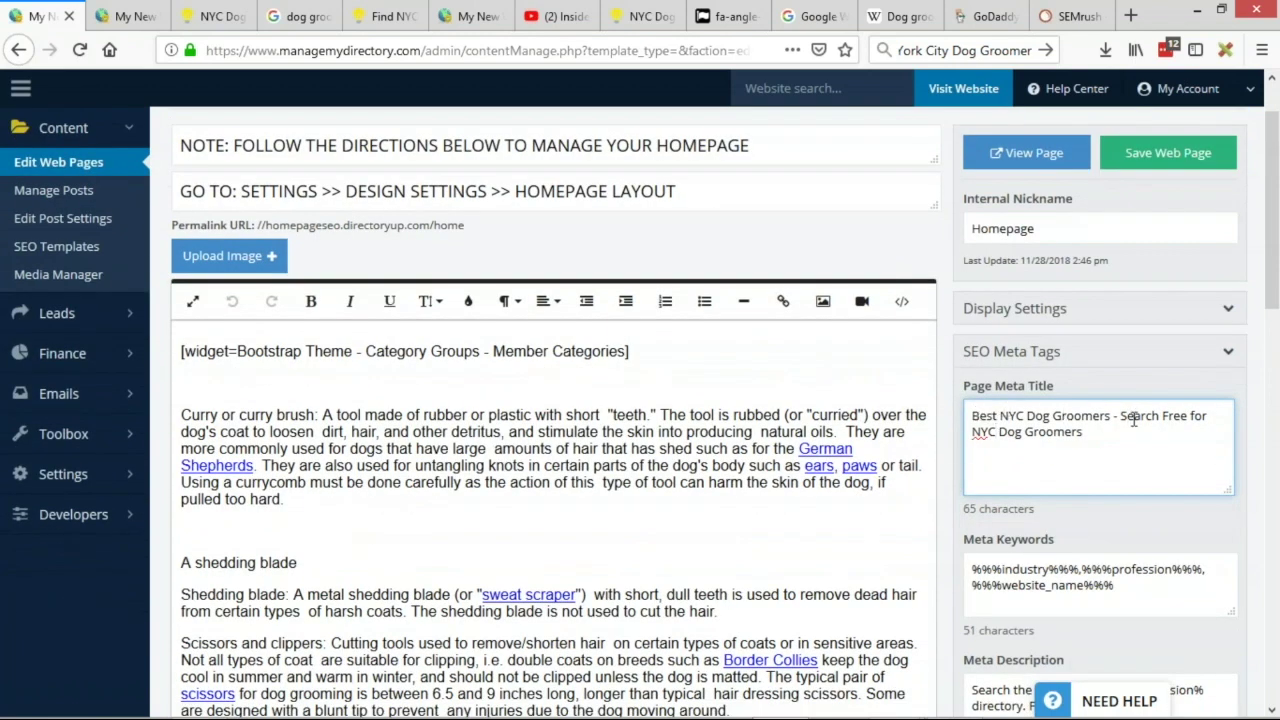
left_click(1198, 435)
type("at Affordable Prices")
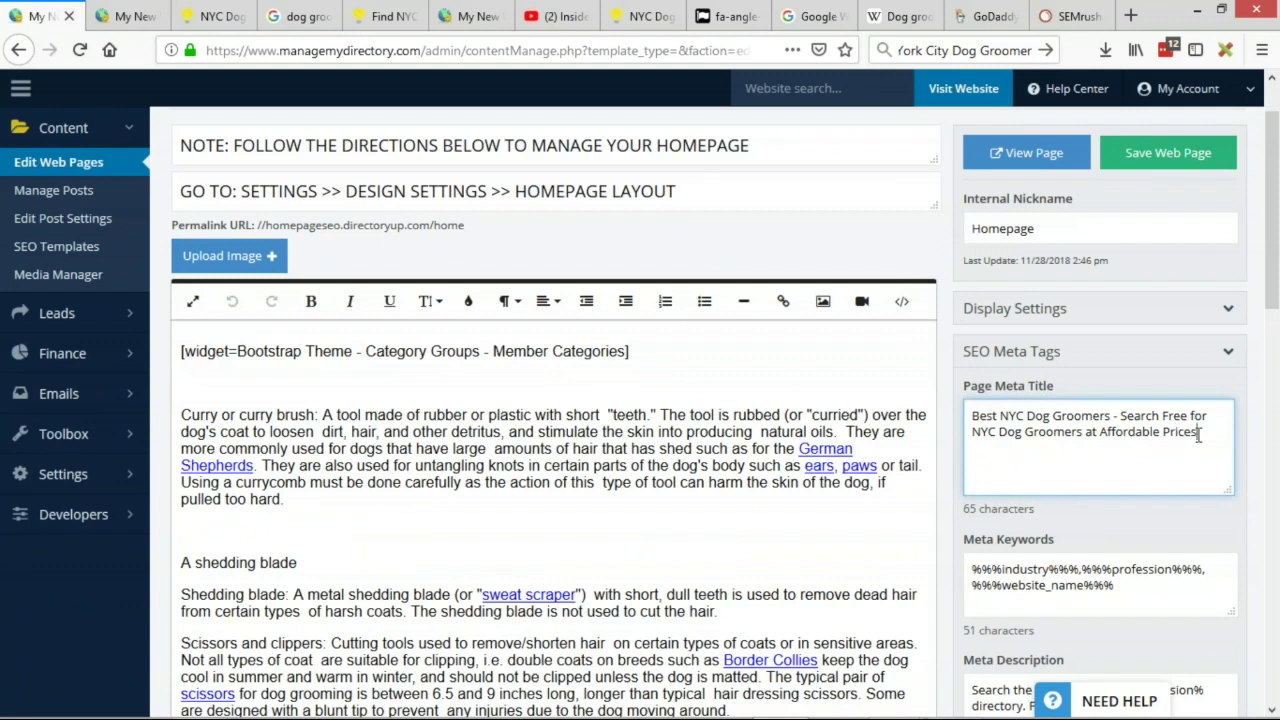
- Replace the homepage's Meta Keywords placeholders with "nyc dog groomer"
scroll(953, 349, "down", 2)
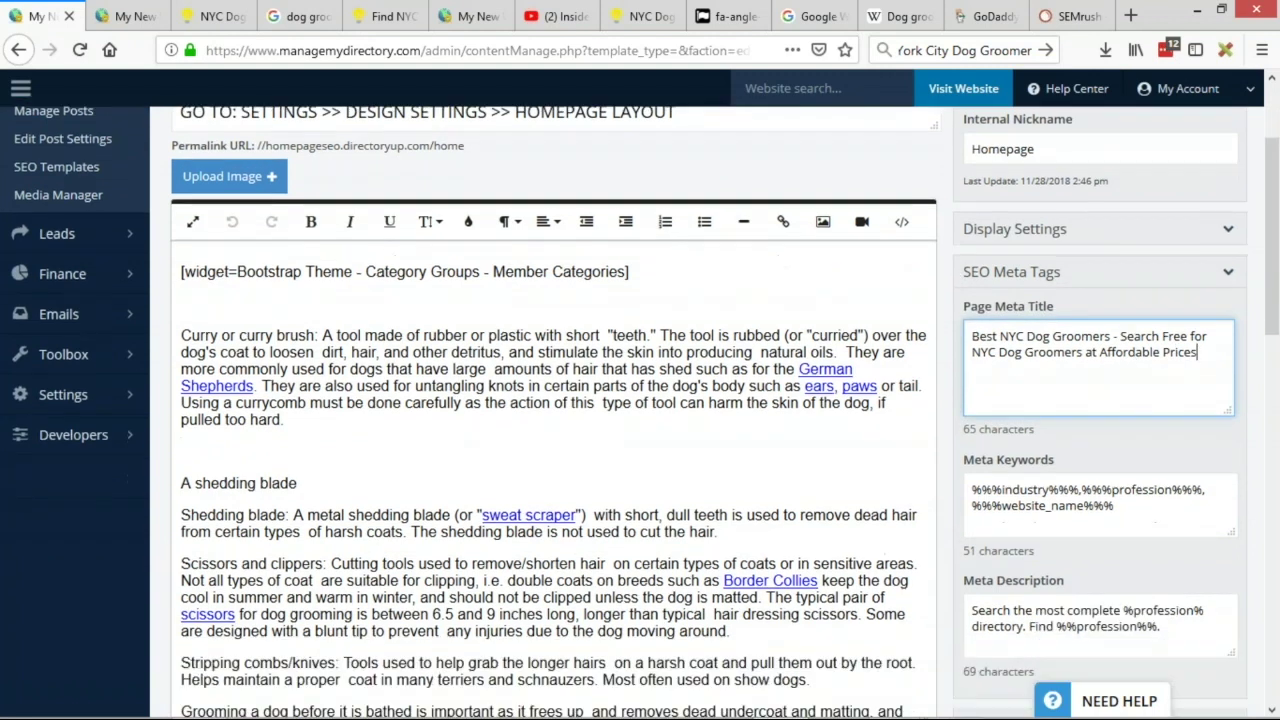
left_click_drag(1118, 427, 947, 411)
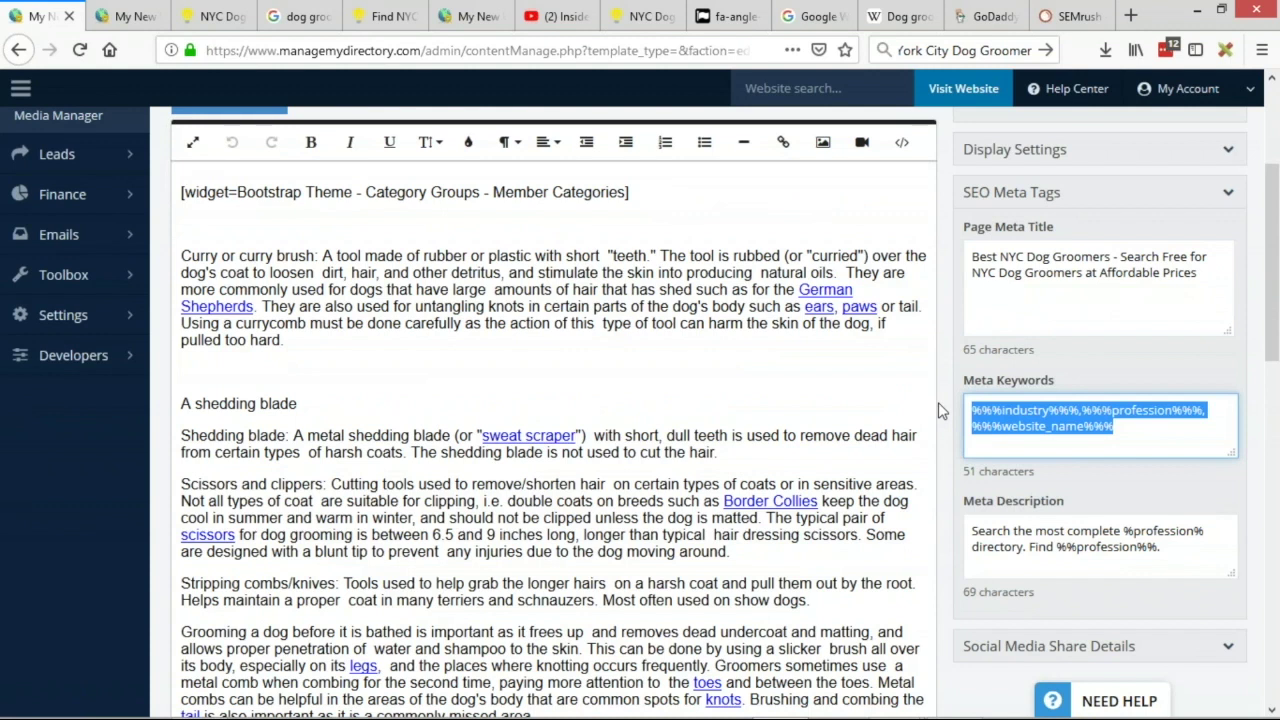
type("nyc dog groomer")
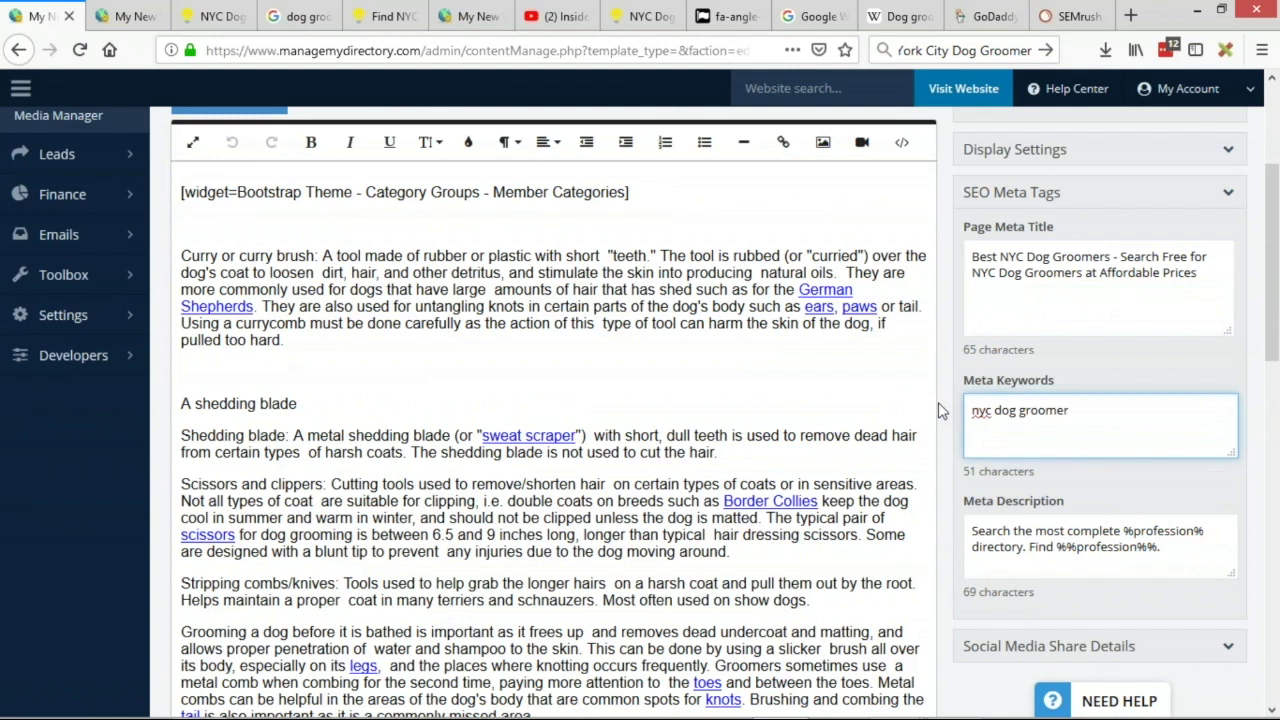
- Copy "affordable dog grooming nyc" from the Notepad keyword list and append it to the Meta Keywords after a comma
key("alt+Tab")
key("alt+Tab")
key("alt+Tab")
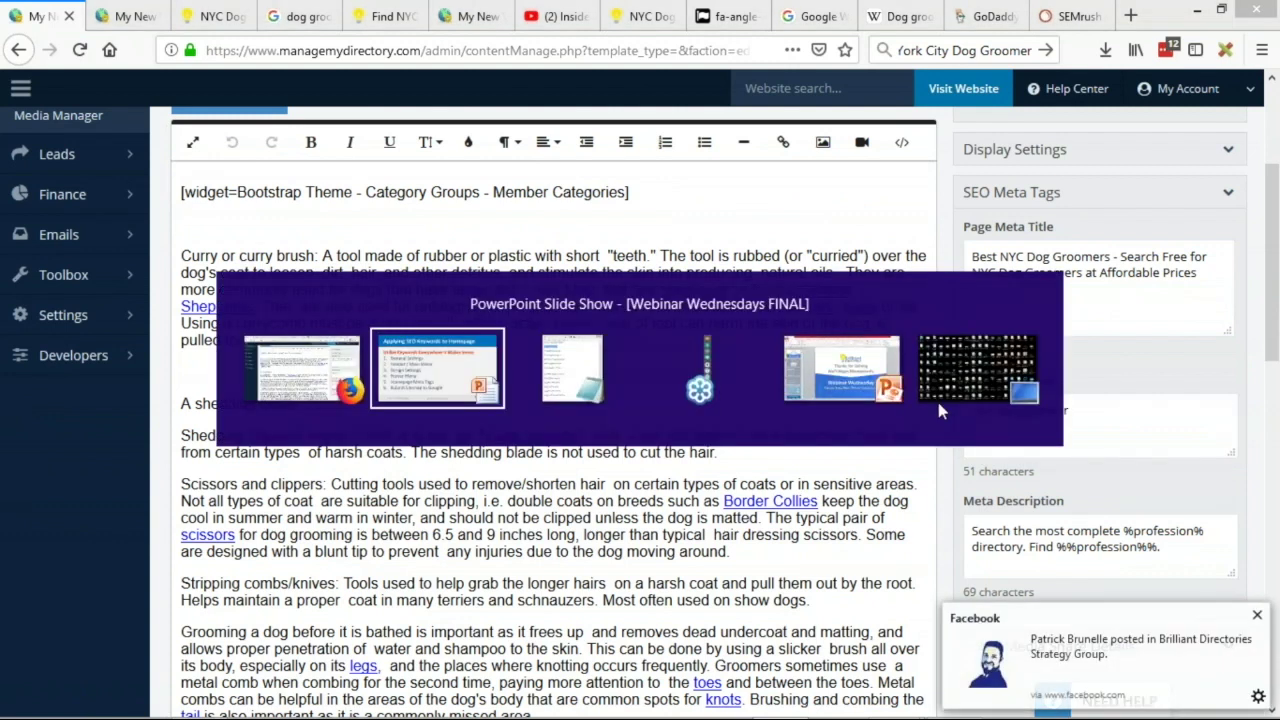
left_click_drag(391, 324, 580, 320)
key("ctrl+c")
key("alt+Tab")
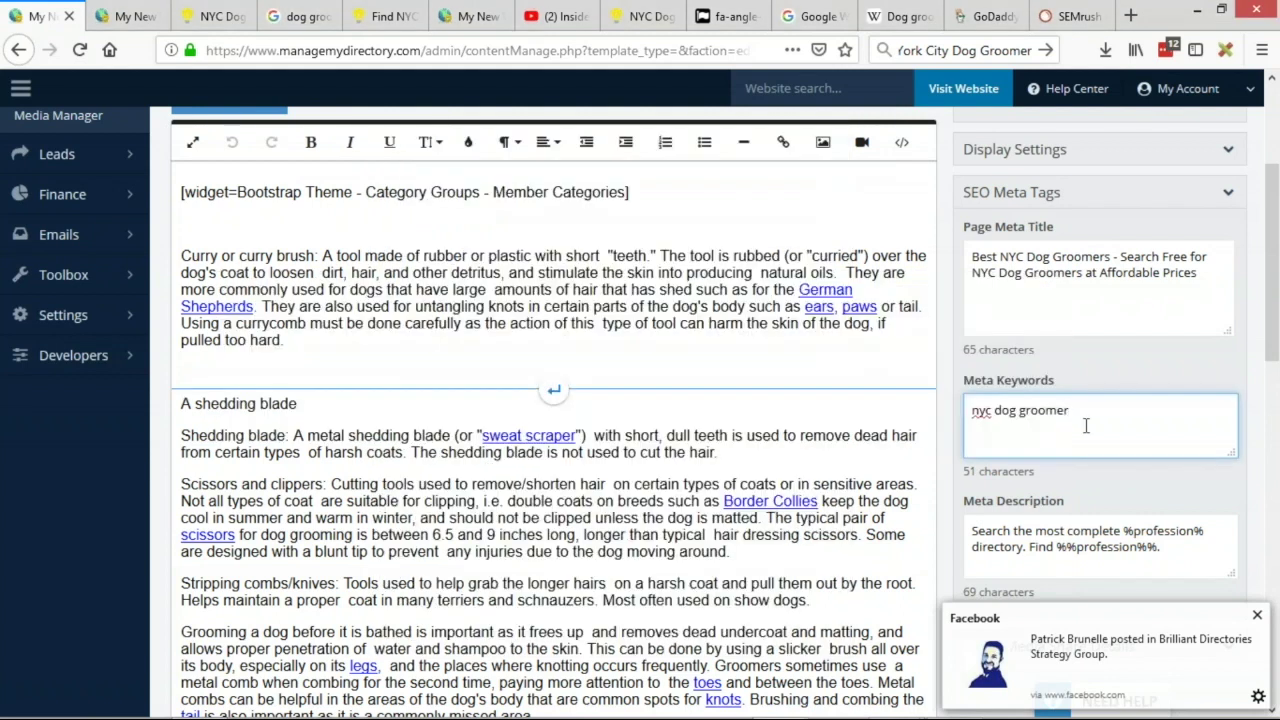
type(",")
key("ctrl+v")
- Copy "mobile dog grooming nyc" from the Notepad list and add it as the third comma-separated meta keyword
key("alt+Tab")
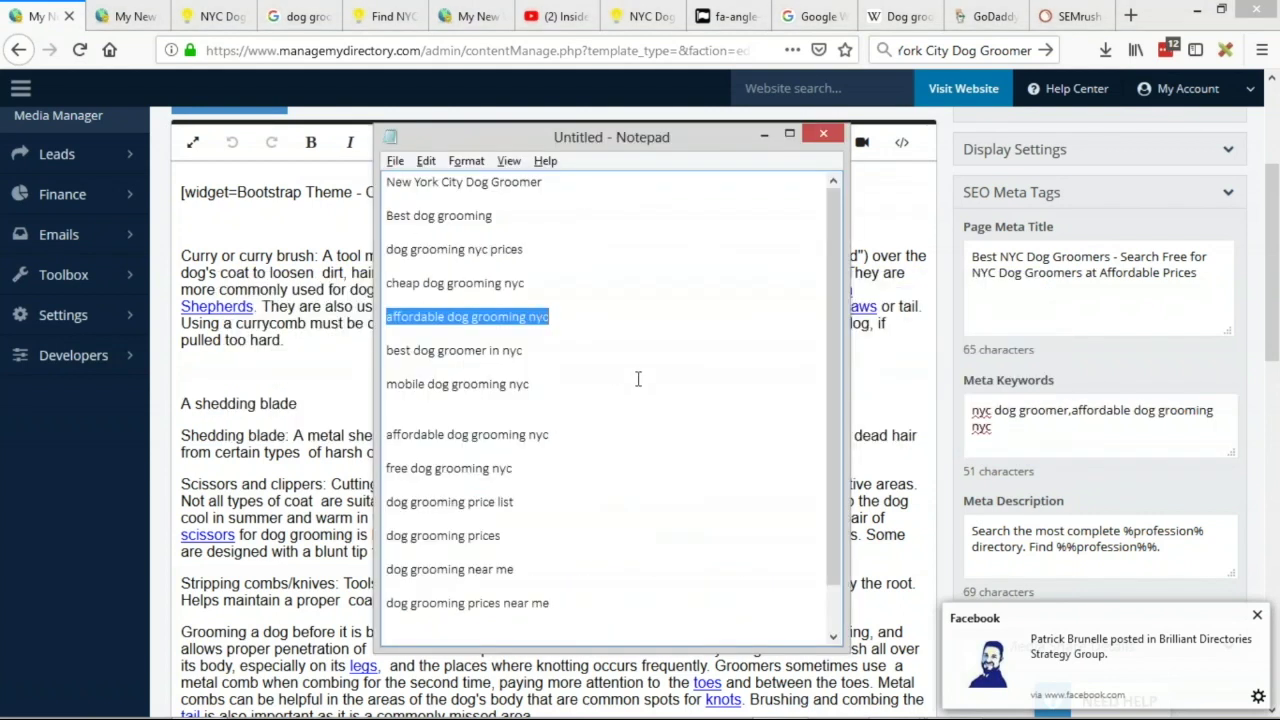
left_click_drag(388, 384, 542, 385)
key("ctrl+c")
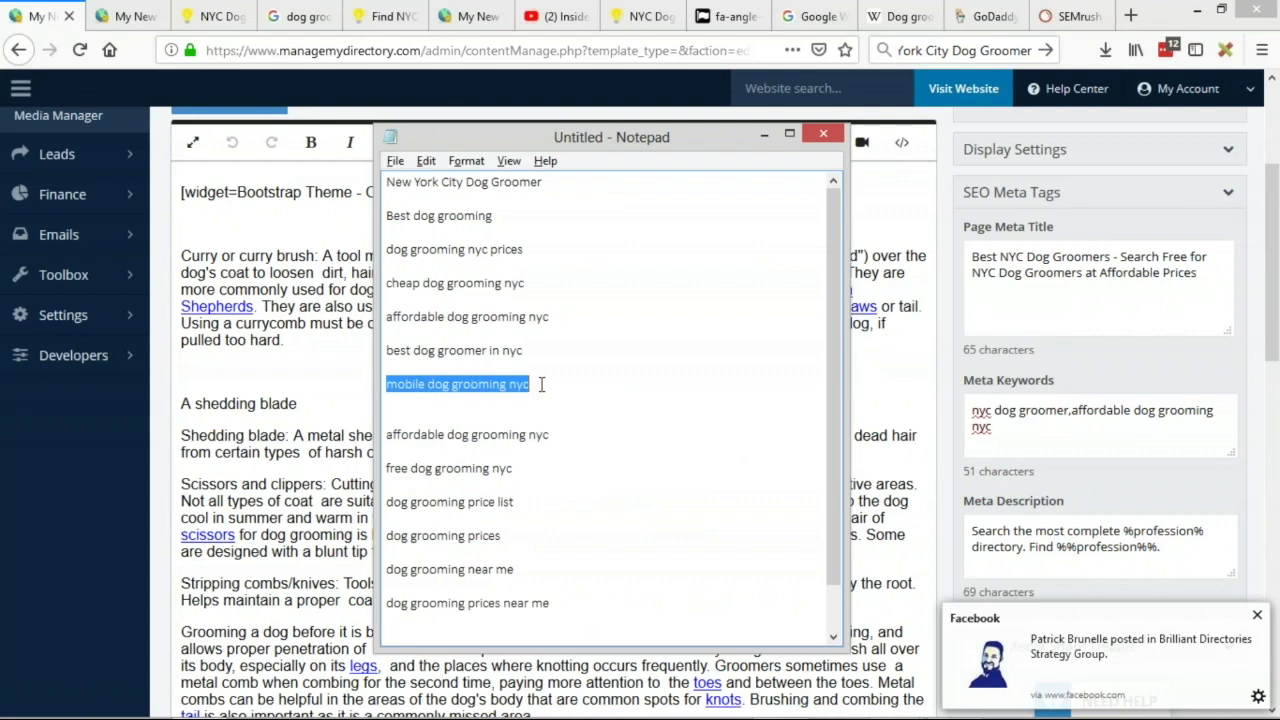
left_click(1089, 449)
type(",")
key("ctrl+v")
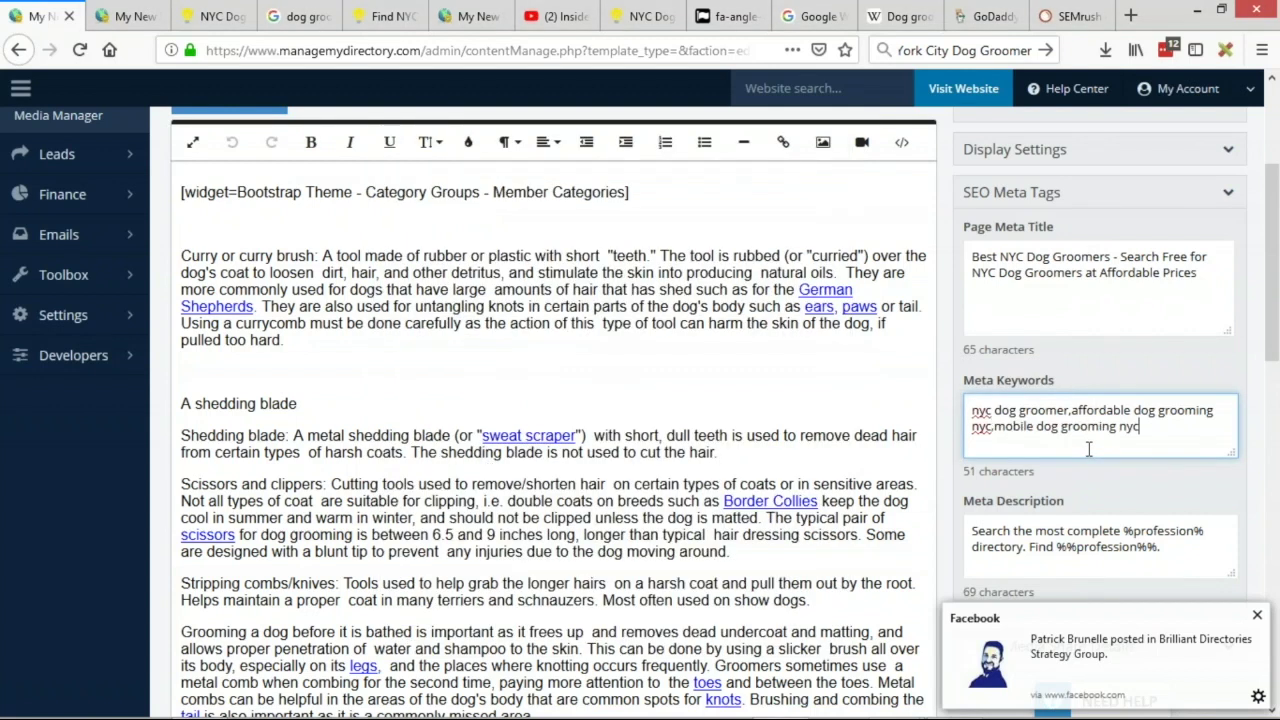
left_click(1045, 430)
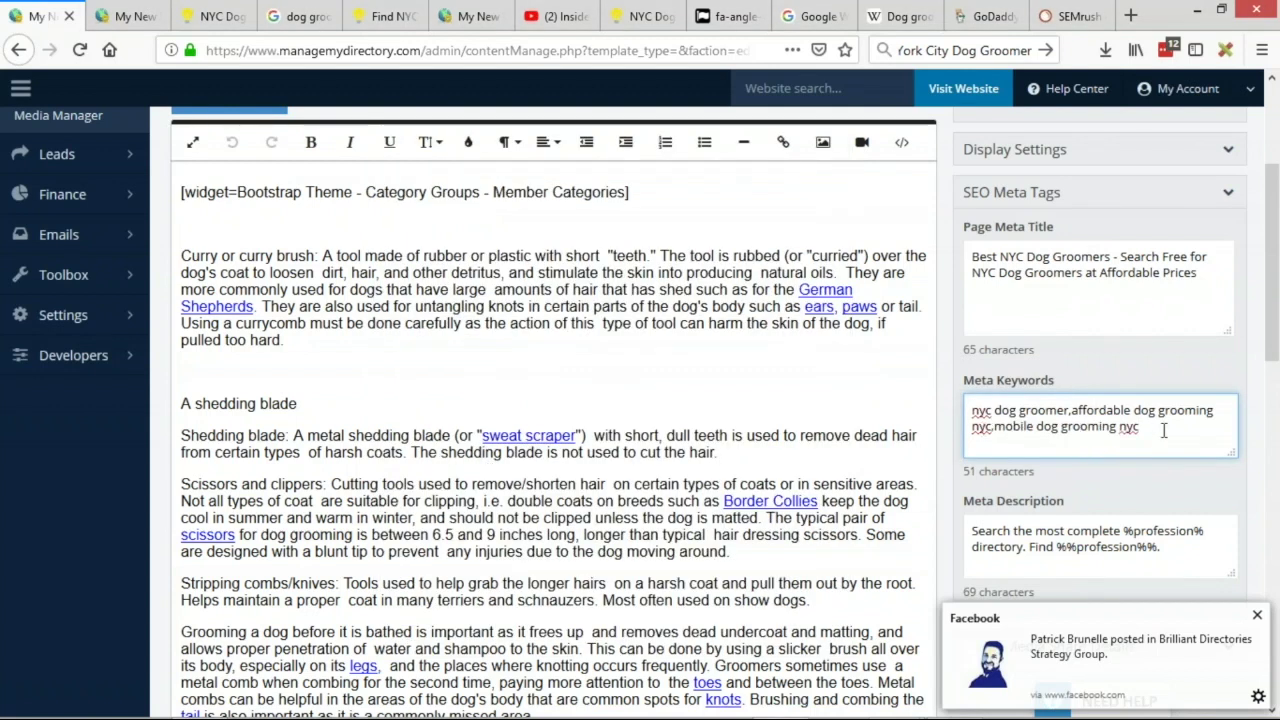
- Compare the homepage's Meta Description with the description snippets shown under the Google results for dog groomers
scroll(1171, 437, "down", 3)
left_click_drag(1162, 390, 953, 377)
left_click(1006, 380)
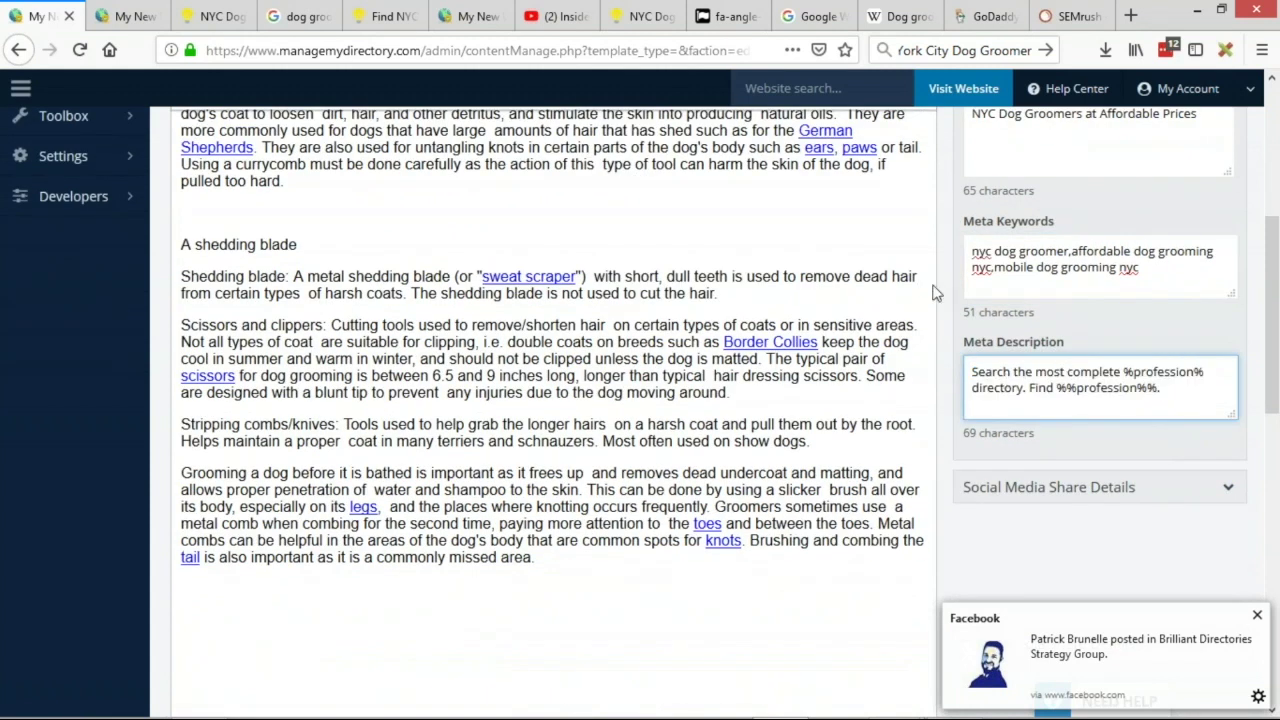
left_click(342, 16)
left_click_drag(155, 405, 530, 426)
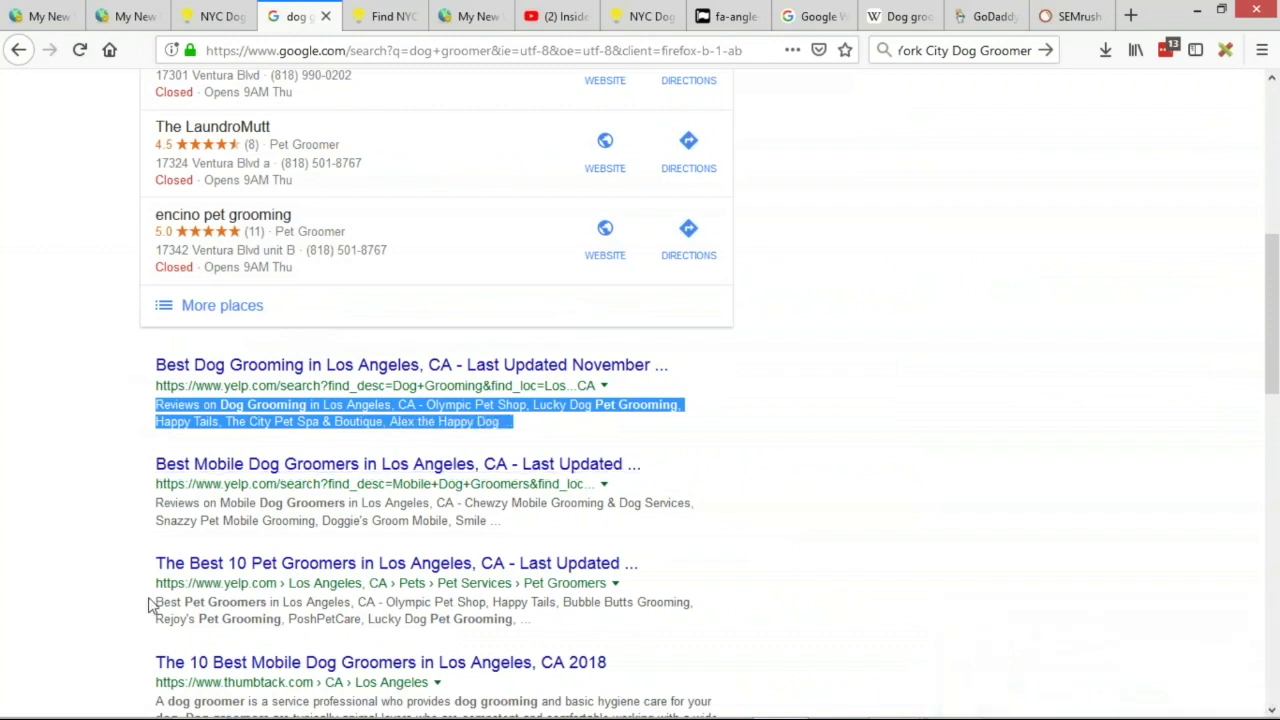
scroll(150, 602, "down", 1)
- Replace the homepage's Meta Description with "Find the best NYC Dog Groomers at the Best Prices for Dog Groomers in NYC." and save the page
left_click(28, 20)
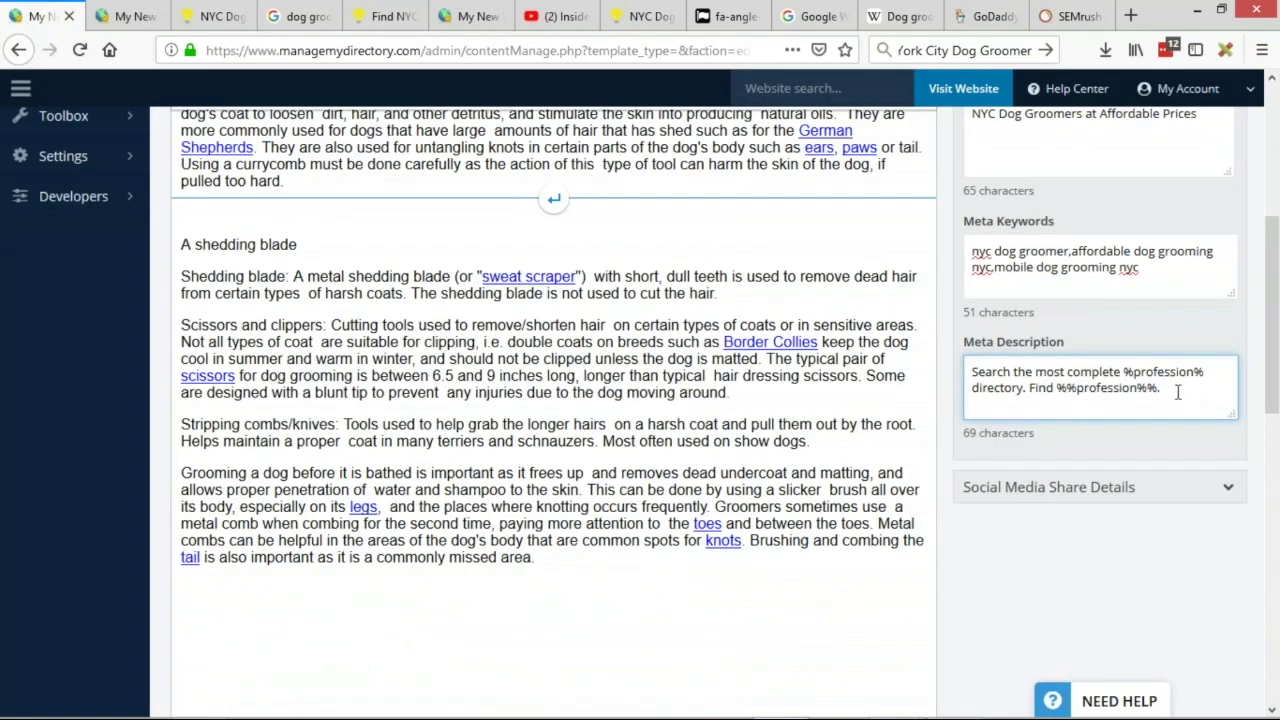
left_click_drag(1172, 392, 944, 371)
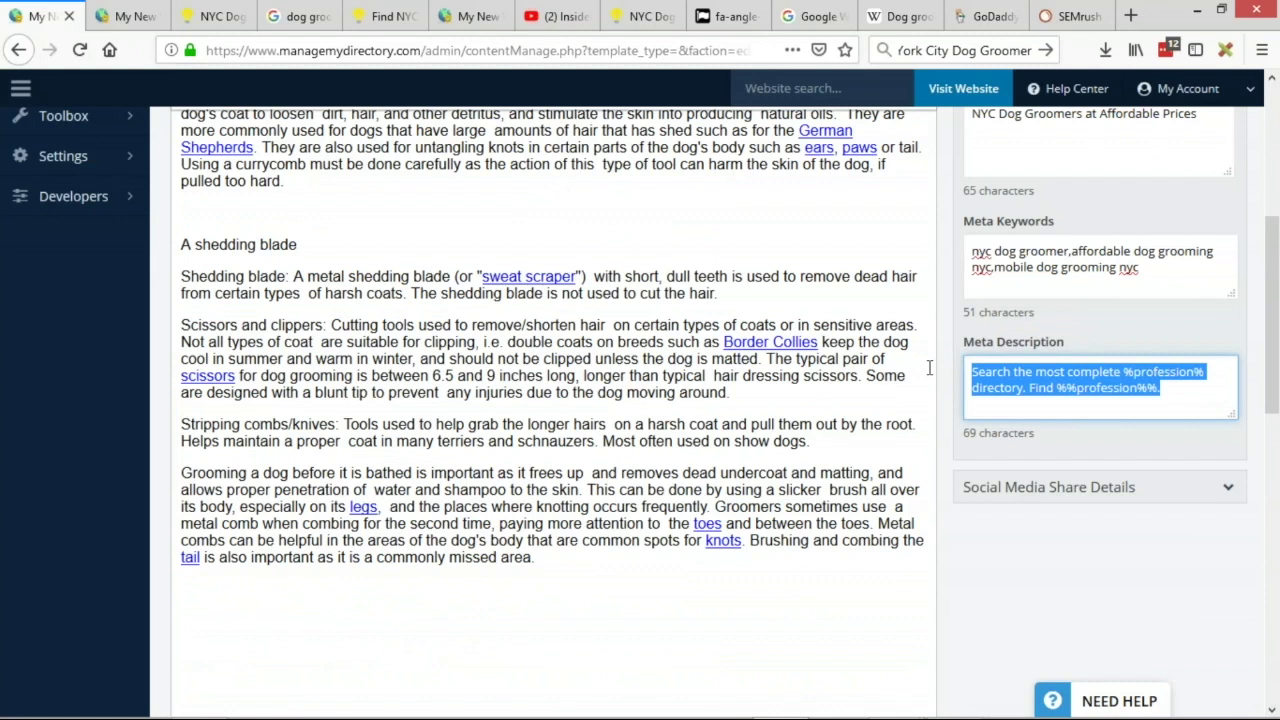
type("BFind t")
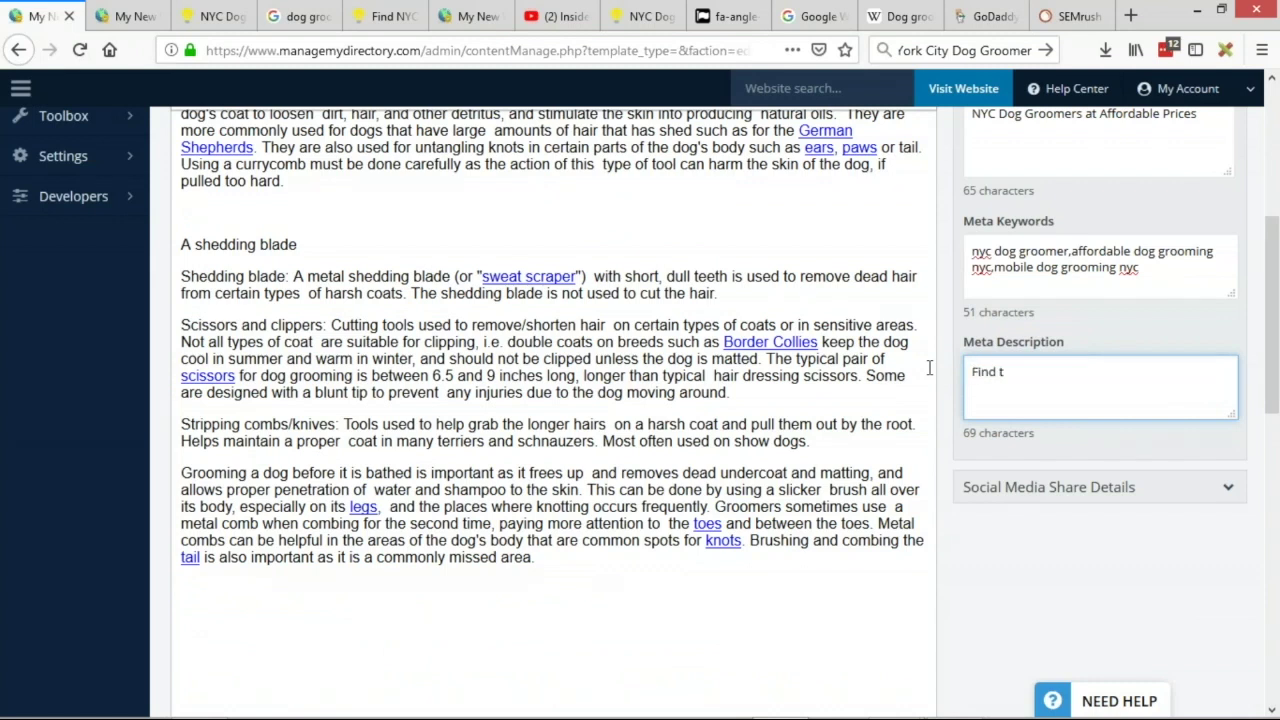
type("he best NYC Dog Groomer")
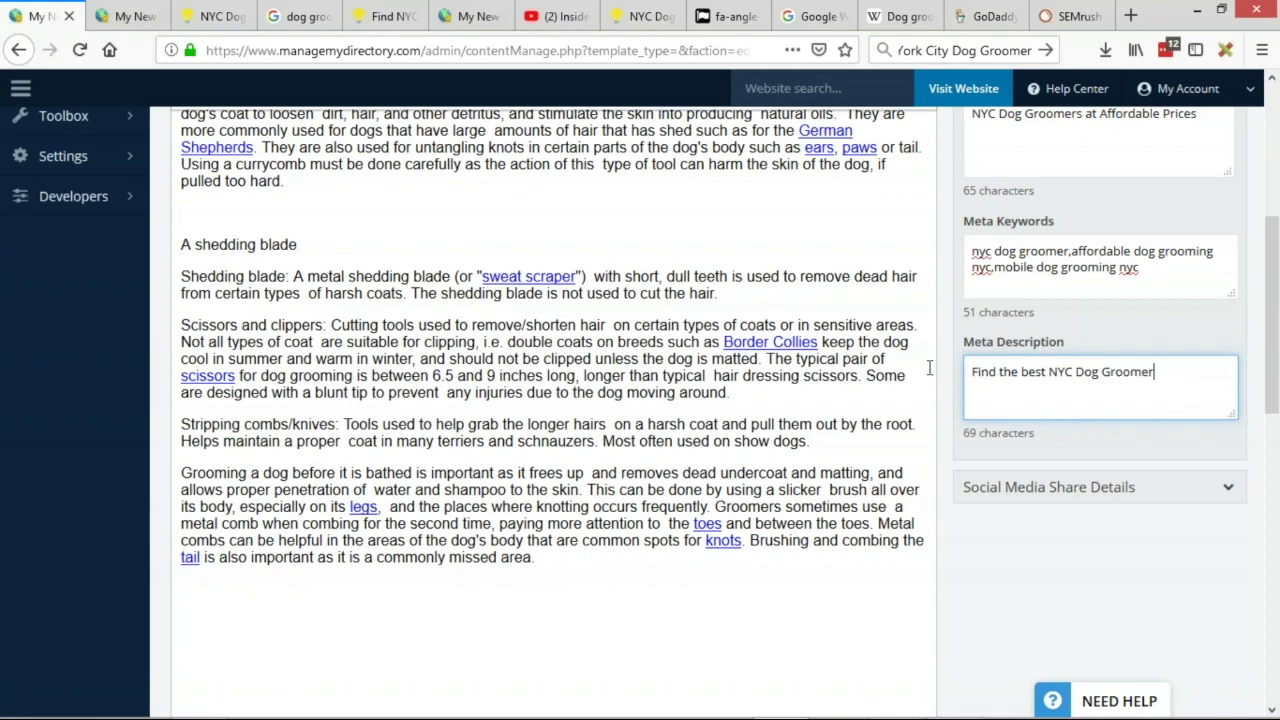
type("s at the Best Prices")
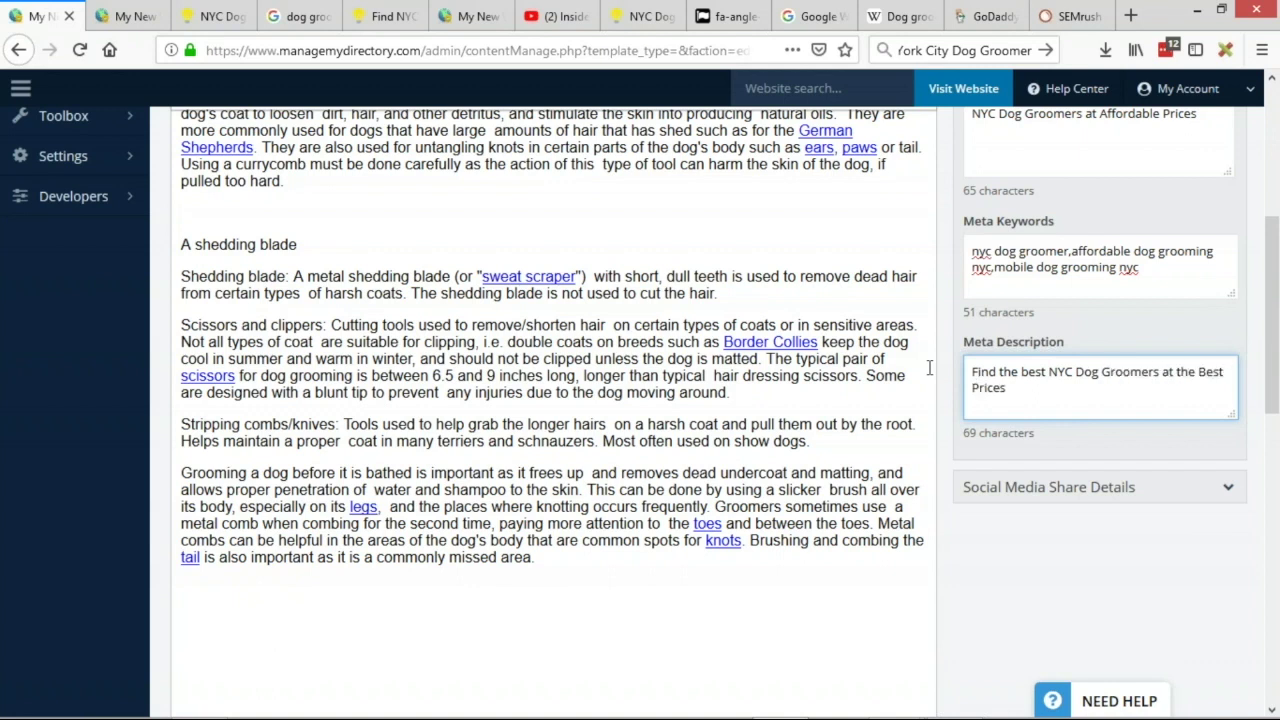
type(" for Dog Groomers in NYC.")
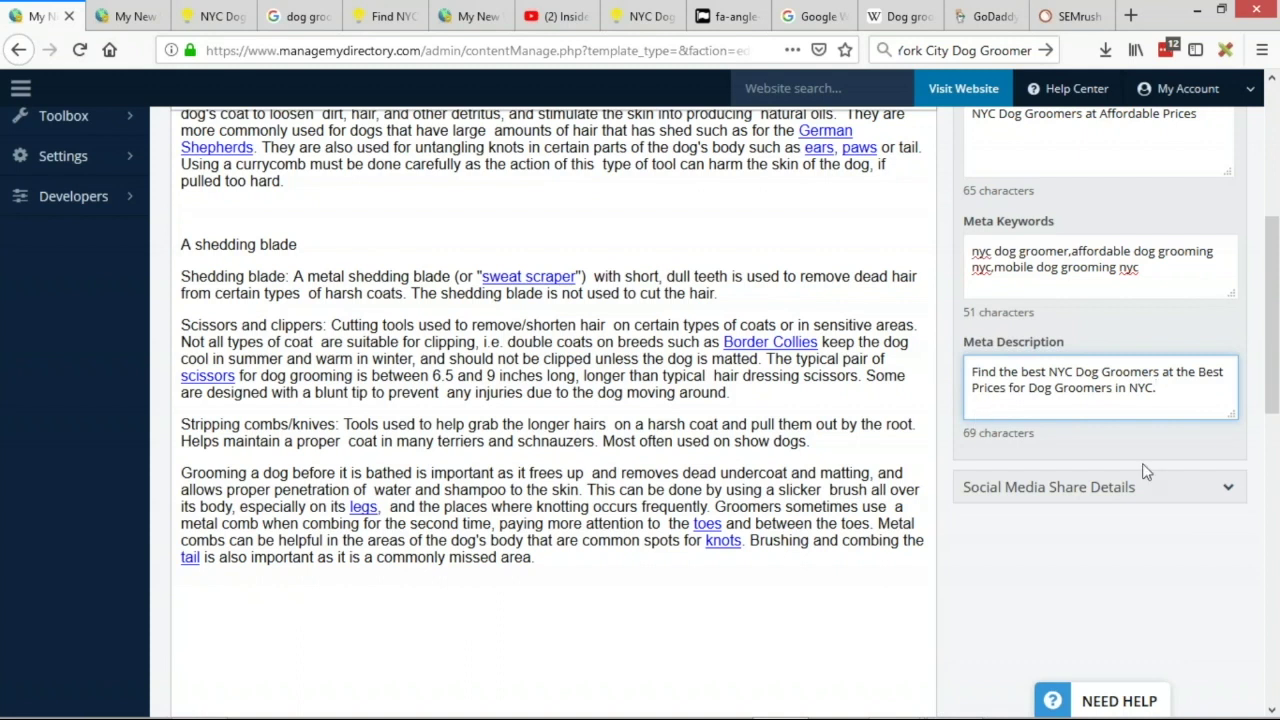
scroll(1114, 515, "up", 5)
left_click(1137, 245)
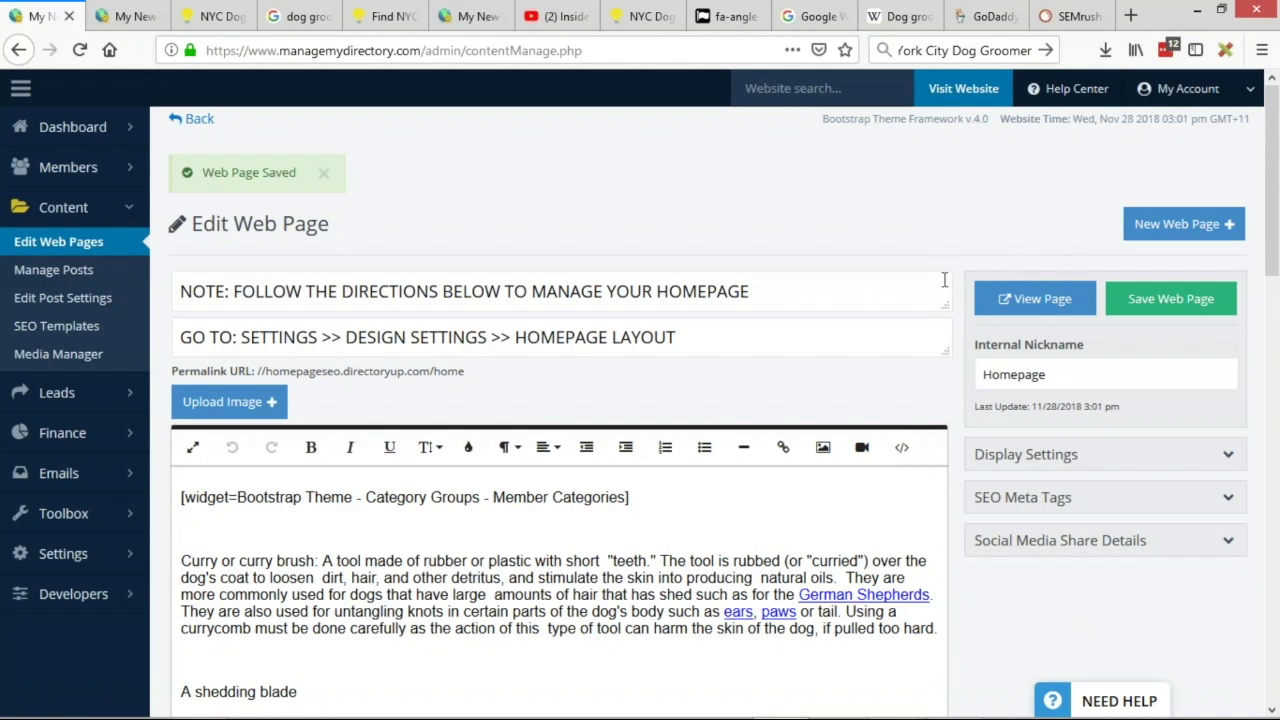
- Examine the Social Media Title, Social Media Description and Social Media Shared Image settings in the homepage's Social Media Share Details
scroll(945, 280, "down", 3)
scroll(1170, 404, "down", 3)
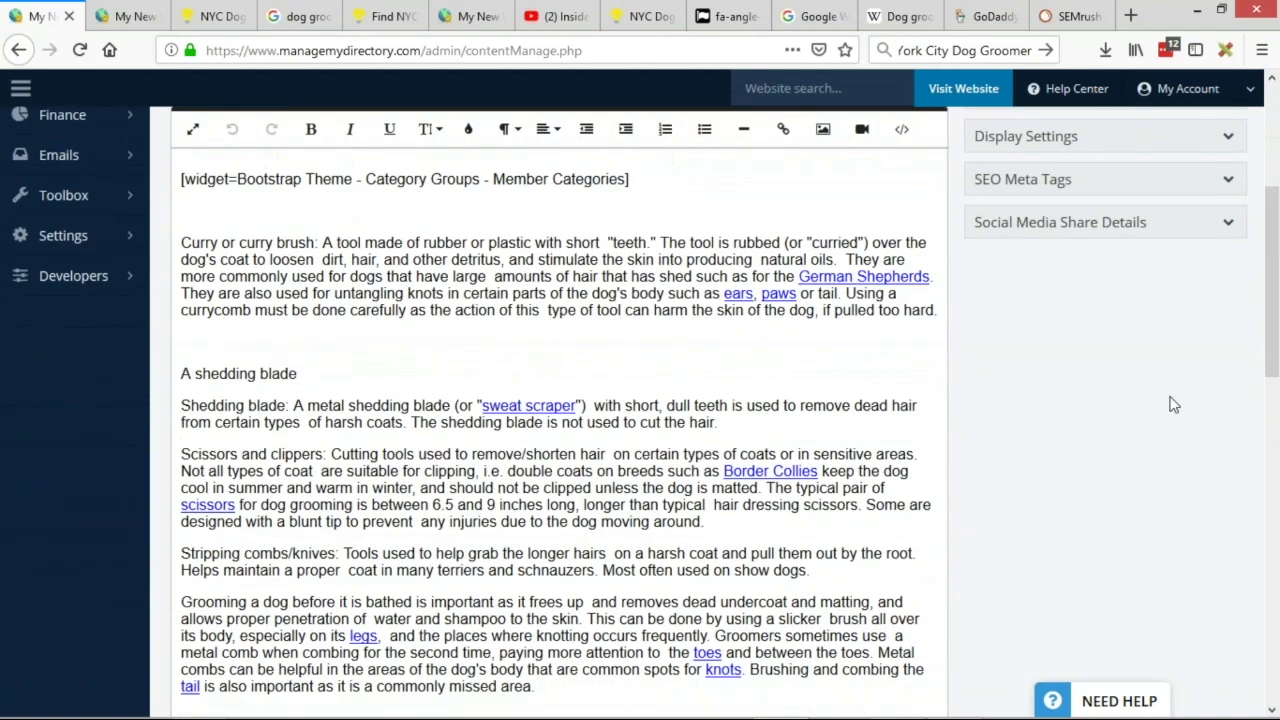
left_click(1073, 233)
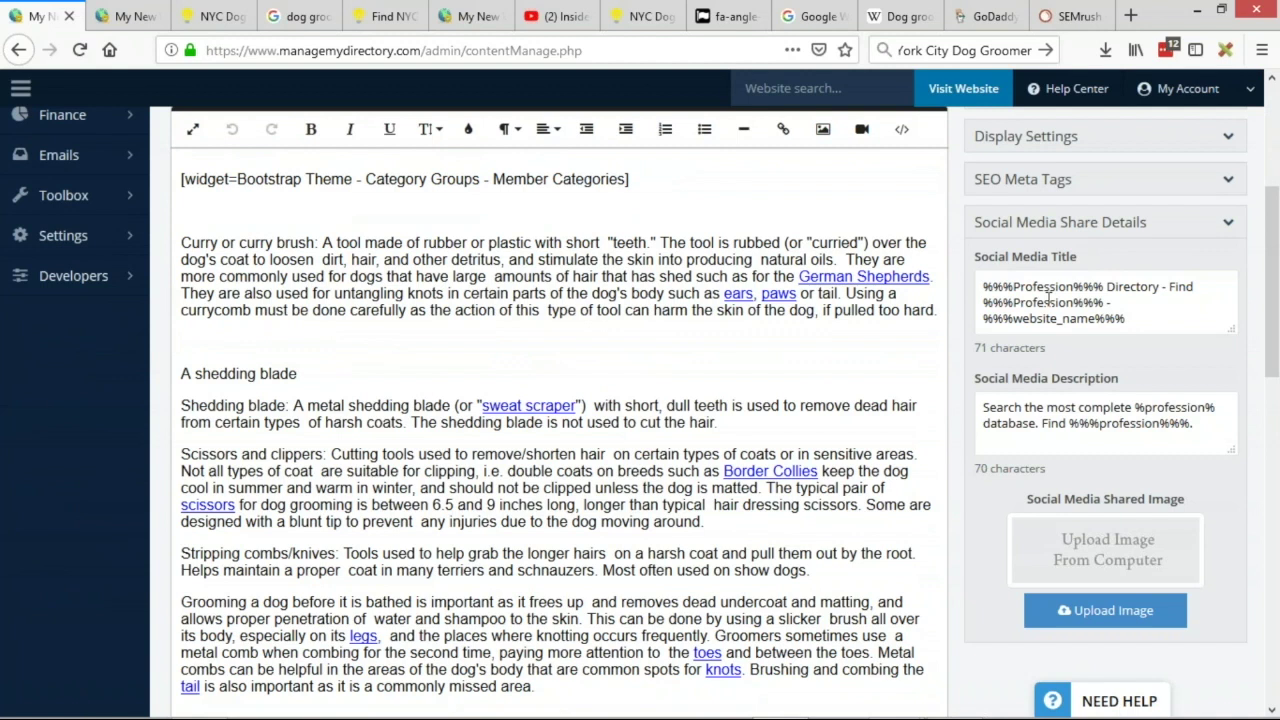
left_click_drag(984, 284, 1173, 330)
left_click_drag(1004, 407, 1152, 424)
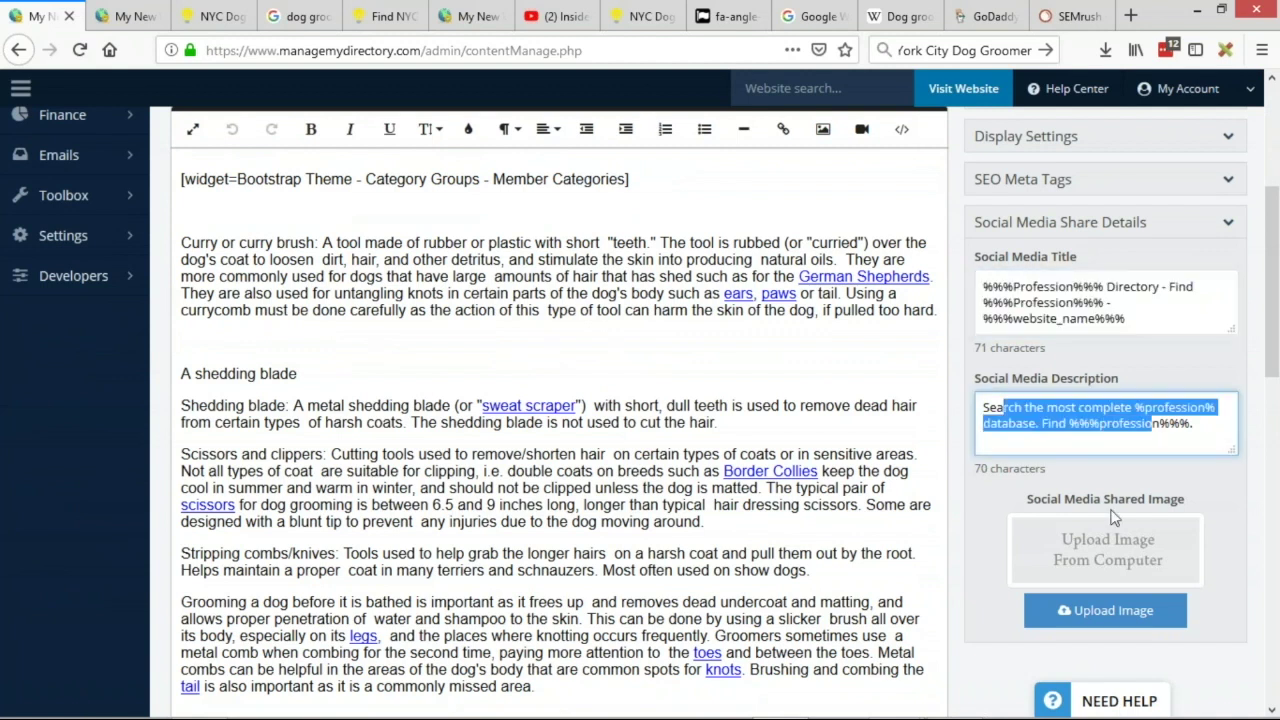
scroll(1100, 513, "down", 3)
left_click_drag(1028, 346, 1205, 357)
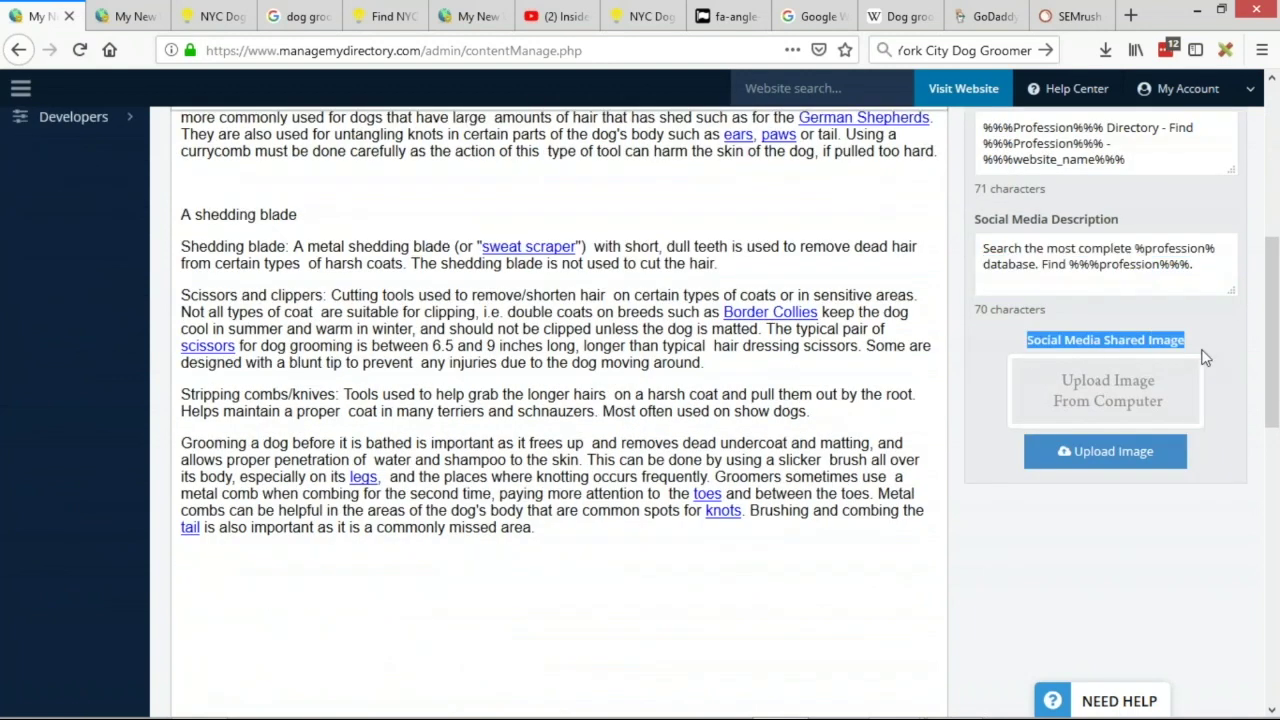
scroll(1080, 569, "up", 3)
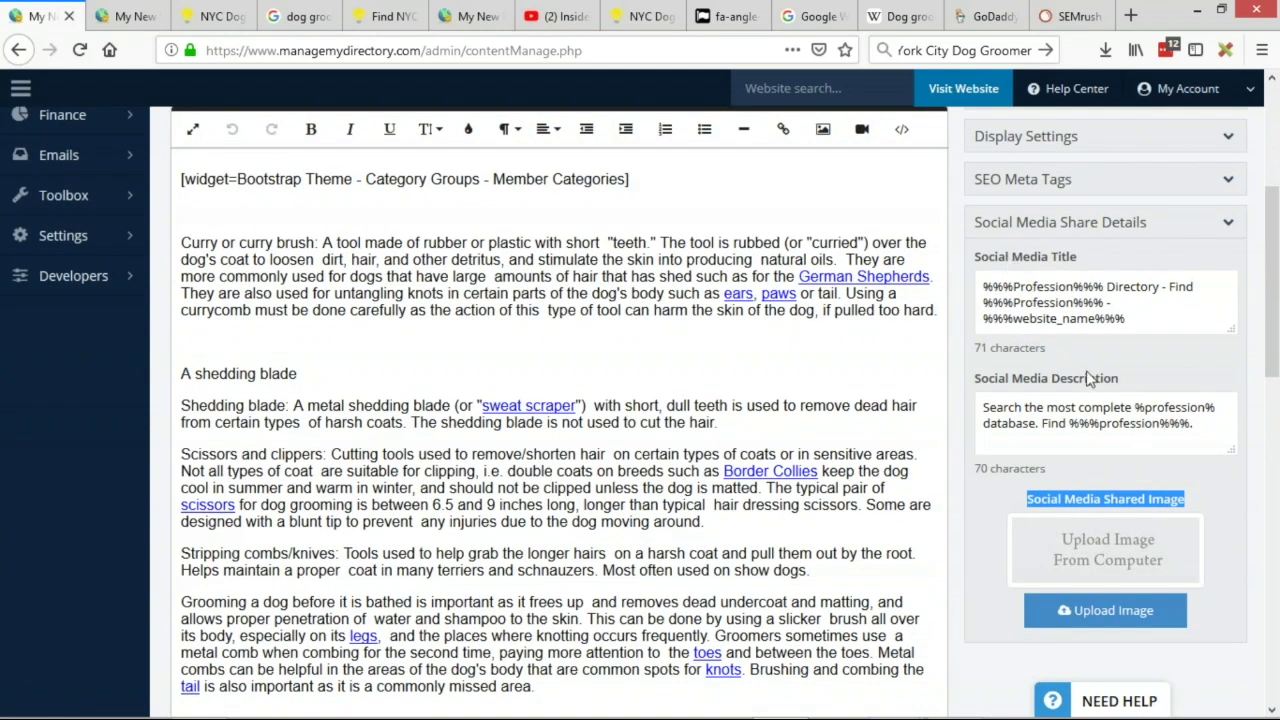
left_click(1122, 299)
left_click_drag(984, 284, 1195, 353)
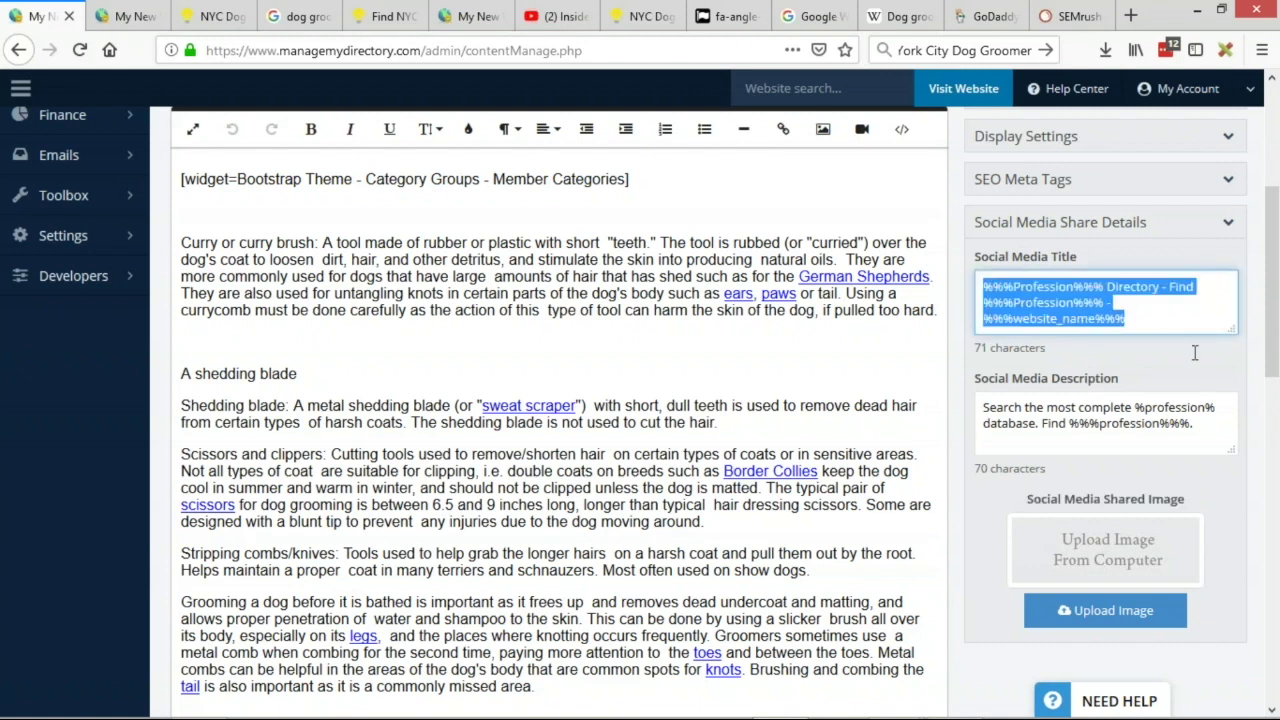
left_click_drag(984, 405, 1160, 445)
scroll(1113, 470, "down", 2)
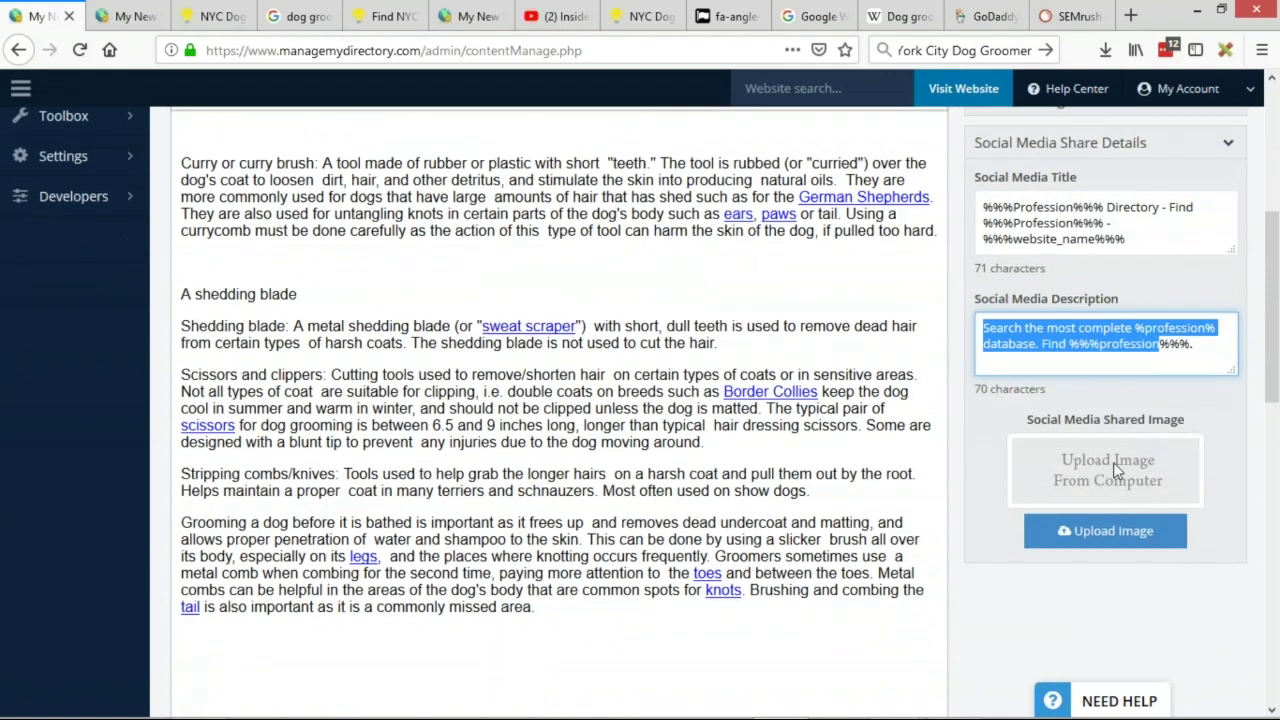
scroll(1131, 457, "up", 5)
- Save the homepage again, view it on the live site and open its page source
left_click(1160, 226)
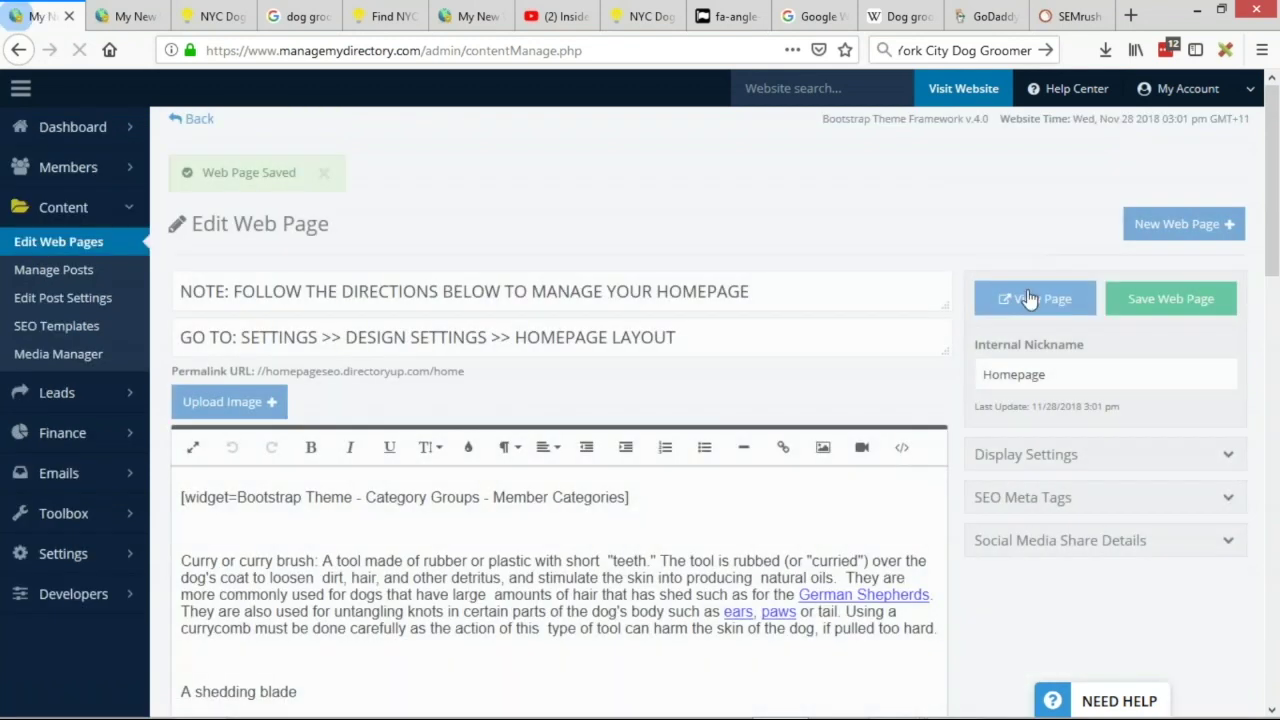
left_click(1030, 299)
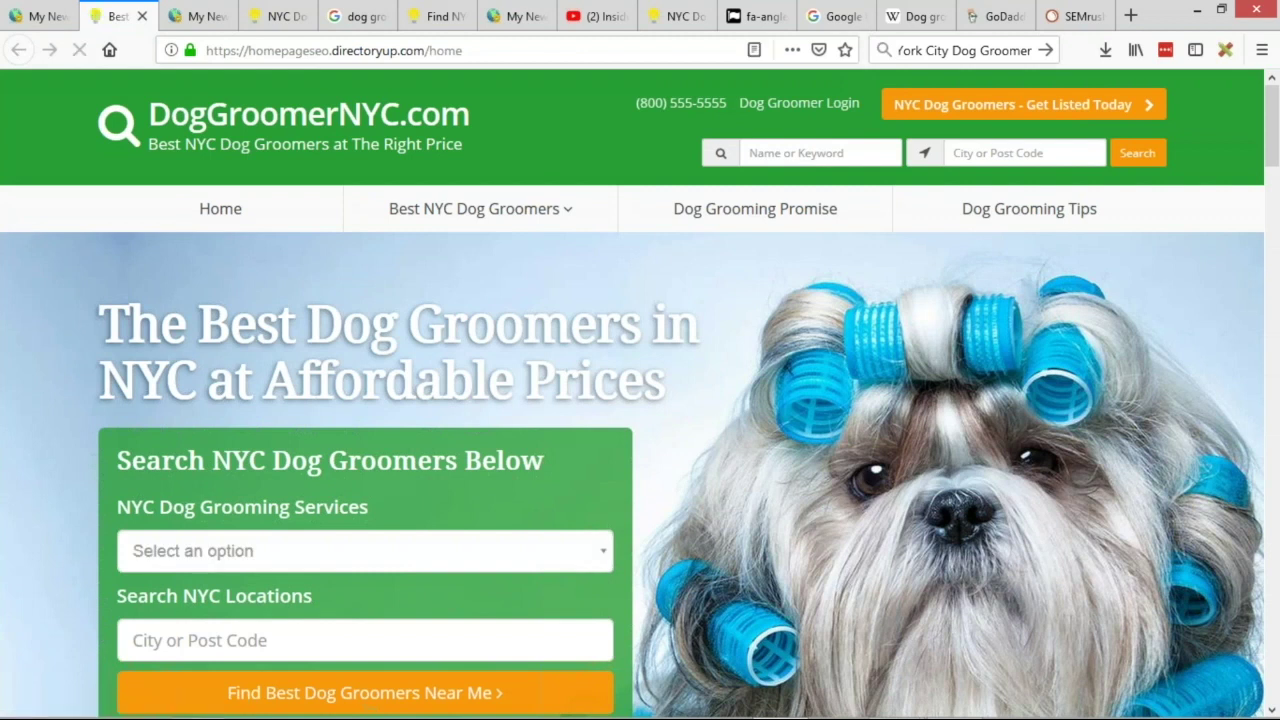
key("ctrl+u")
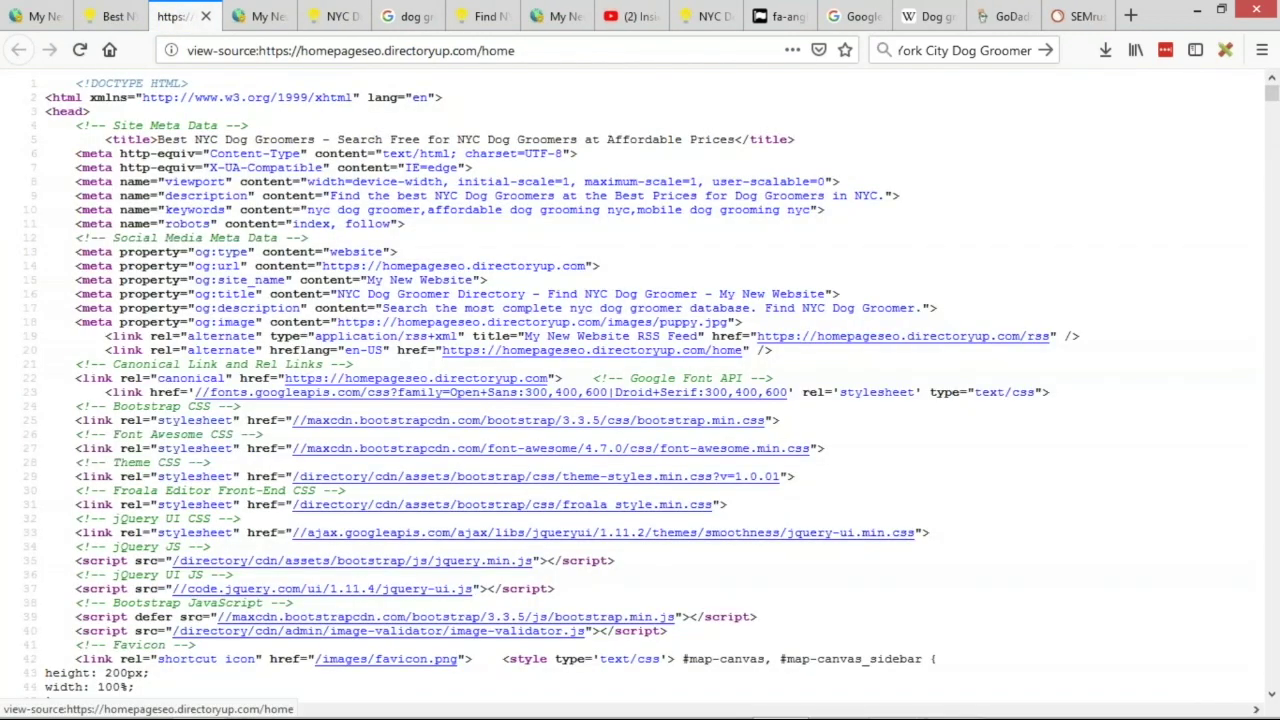
- Check the title tag, meta description and meta keywords in the homepage's source code
left_click_drag(104, 139, 816, 152)
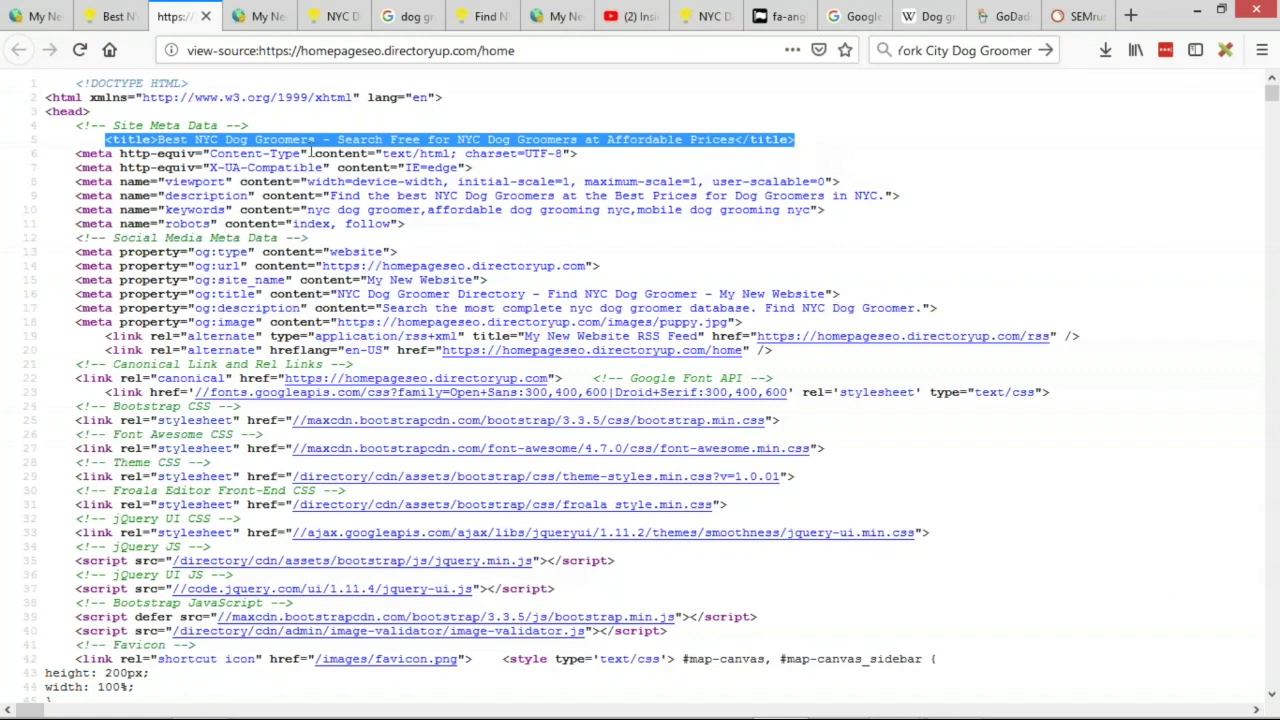
left_click(310, 146)
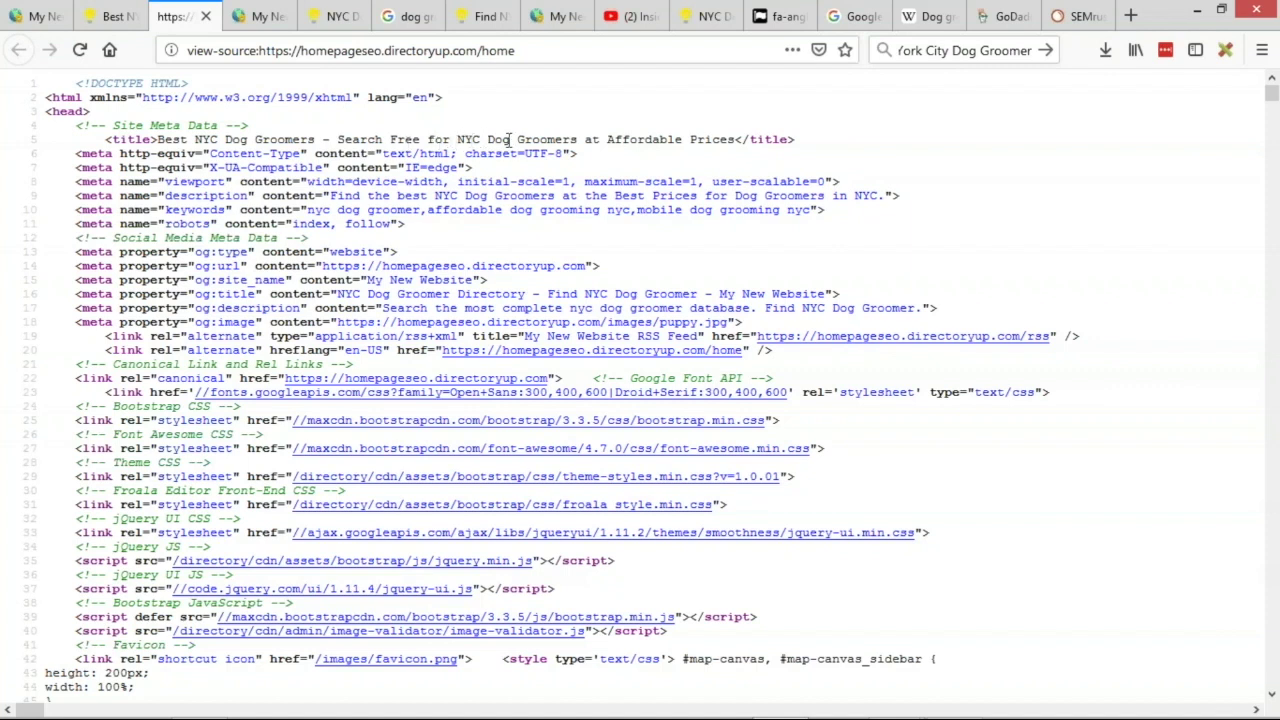
left_click_drag(590, 140, 729, 140)
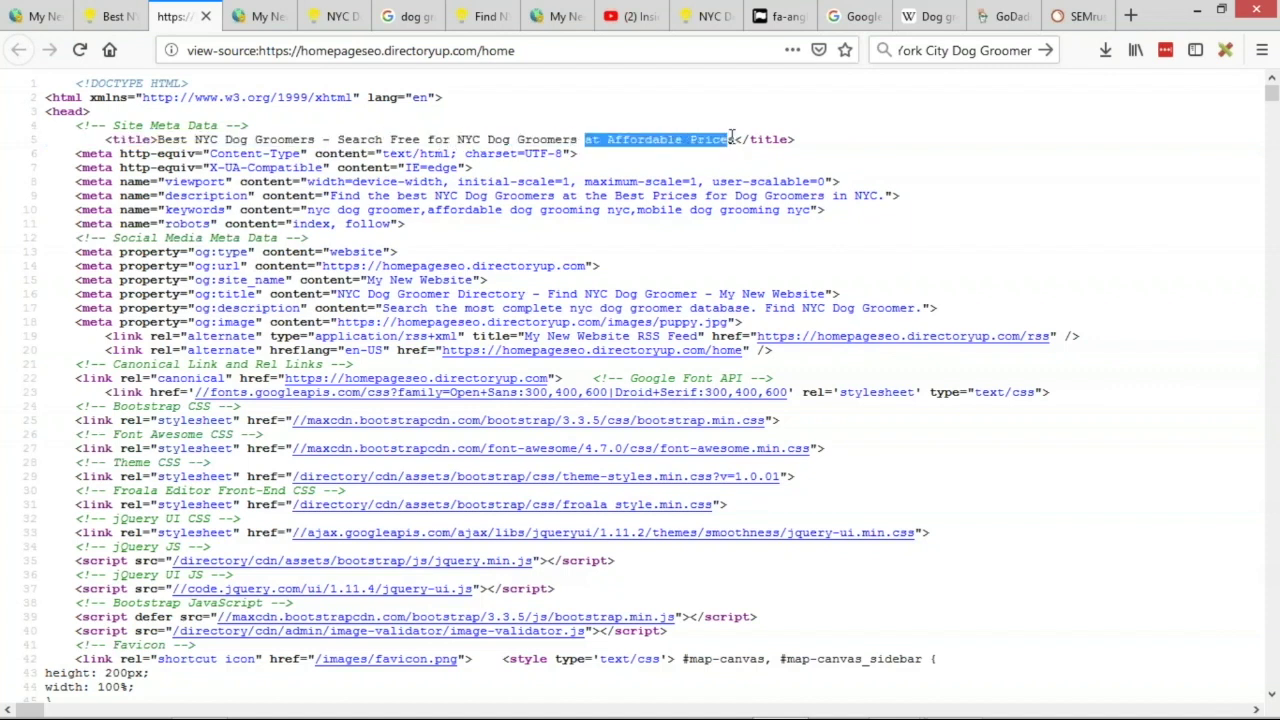
left_click_drag(77, 196, 837, 211)
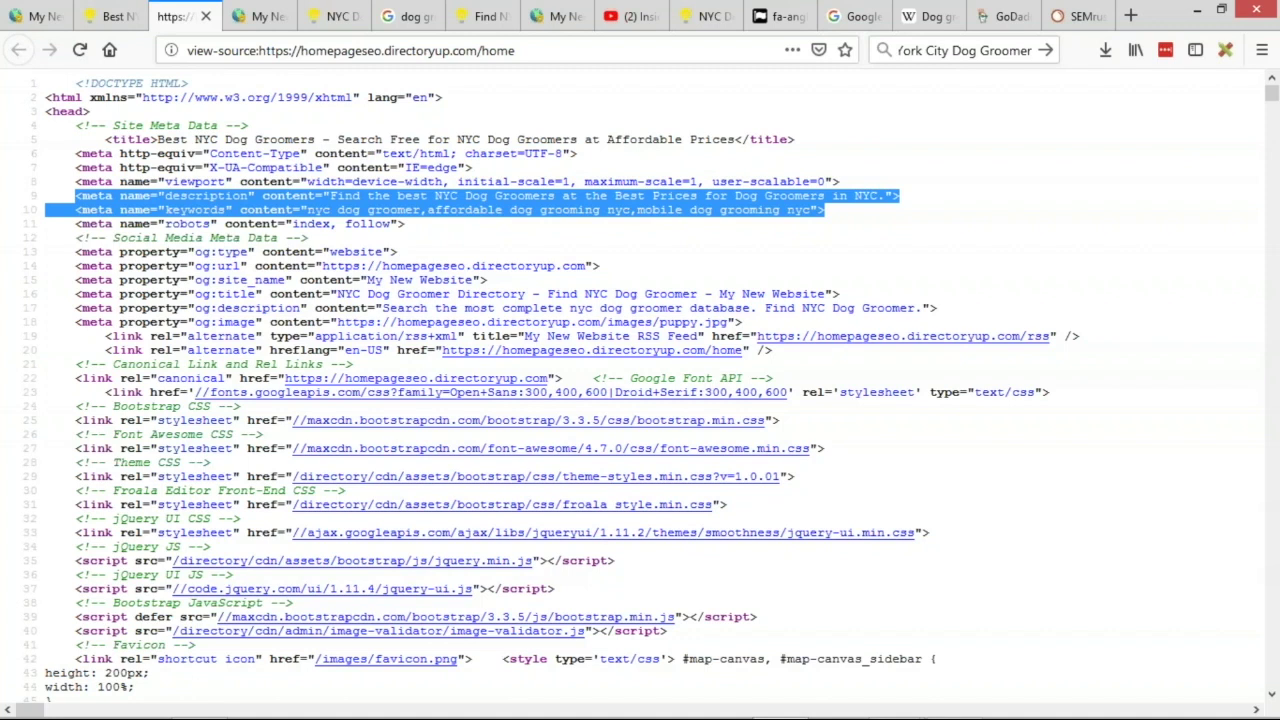
left_click(78, 192)
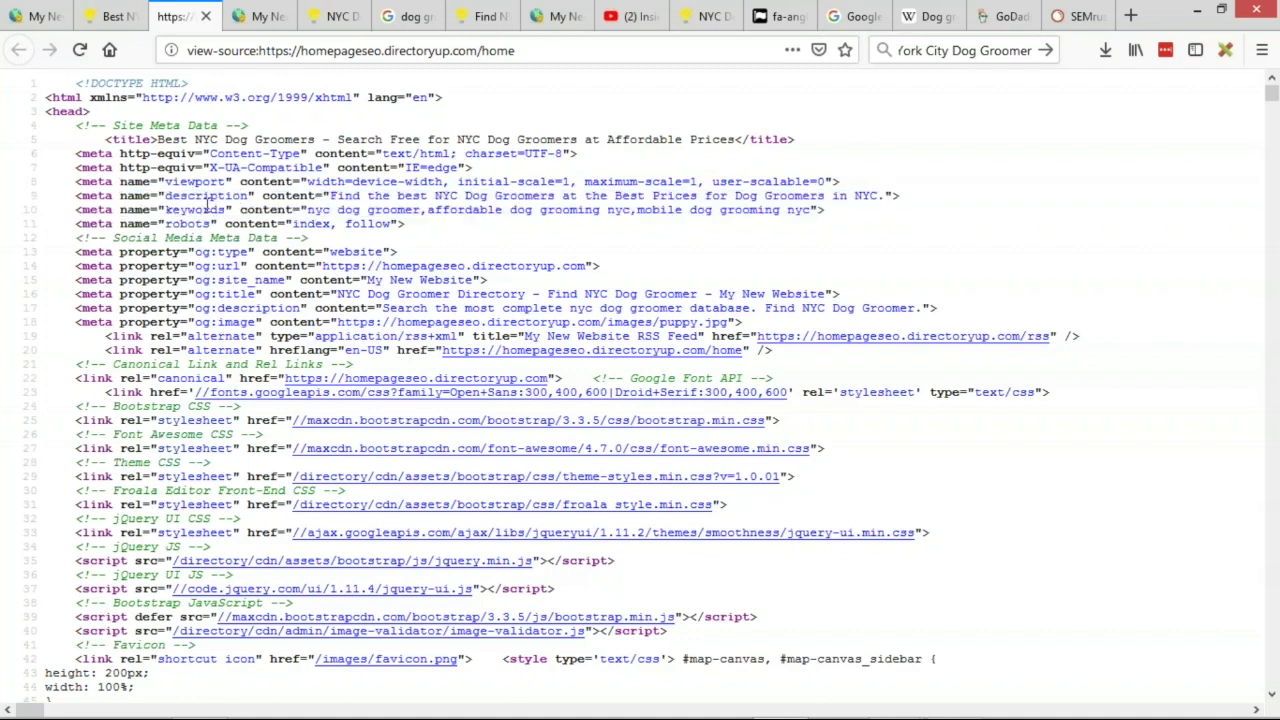
- Check the presentation slide listing where to apply SEO keywords to the homepage, and return to the directory admin
left_click(42, 16)
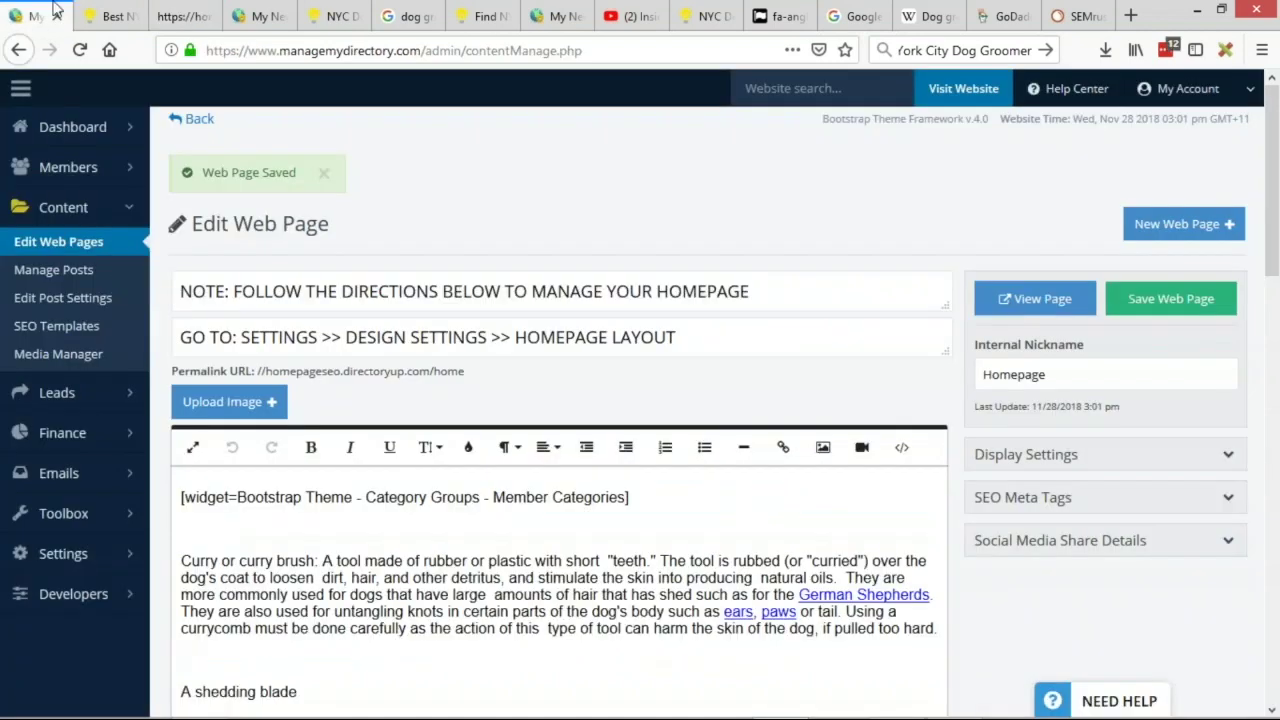
key("alt+Tab")
key("alt+Tab")
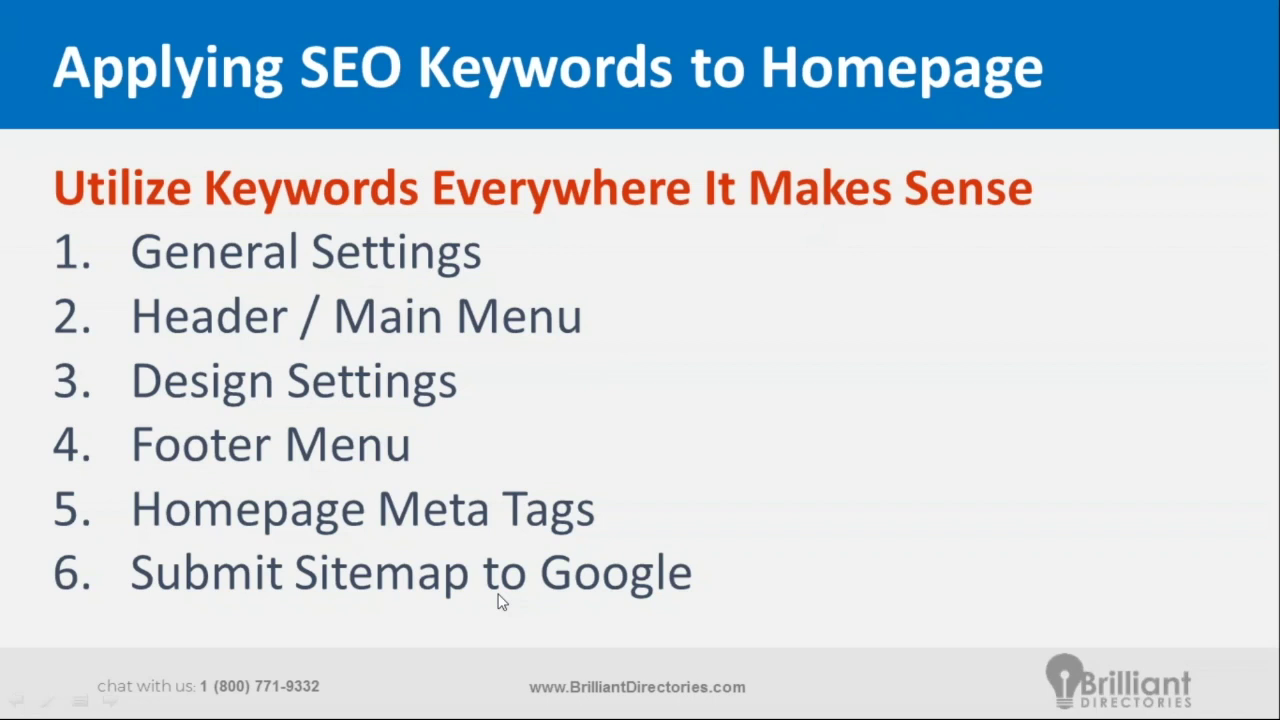
key("alt+Tab")
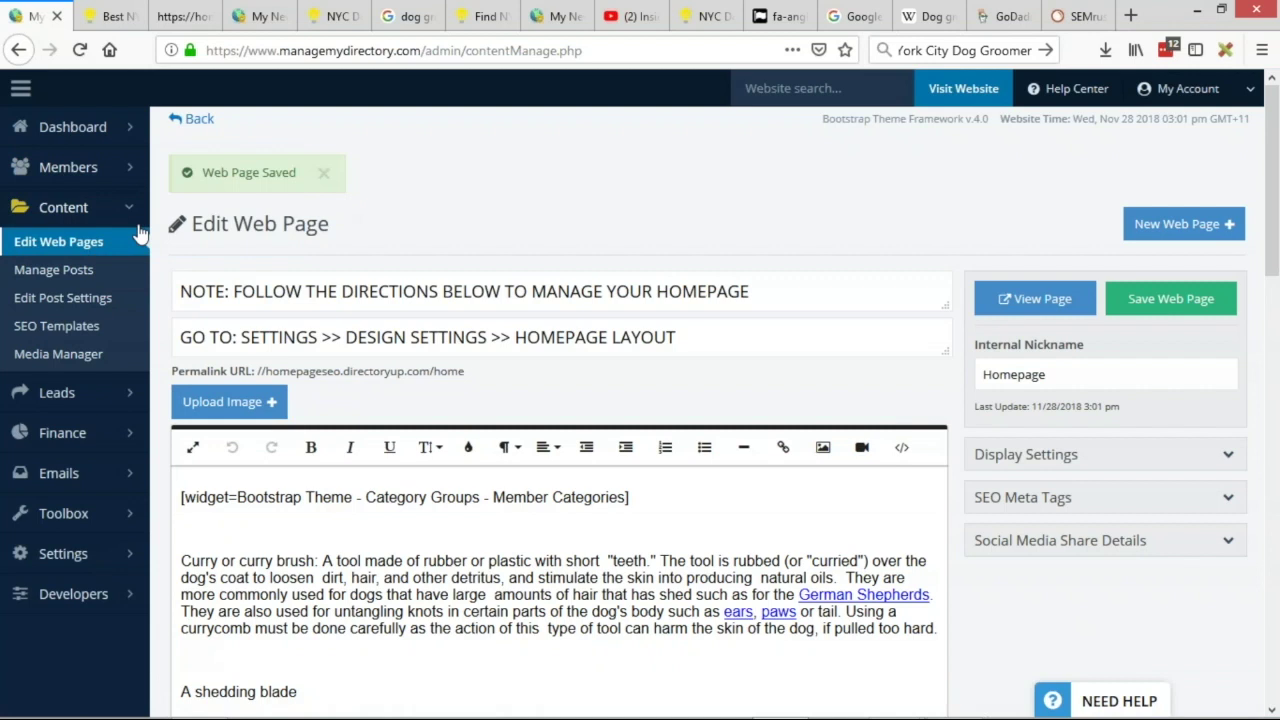
- Open the Sitemap Generator from the directory admin and generate a new XML sitemap
left_click(103, 202)
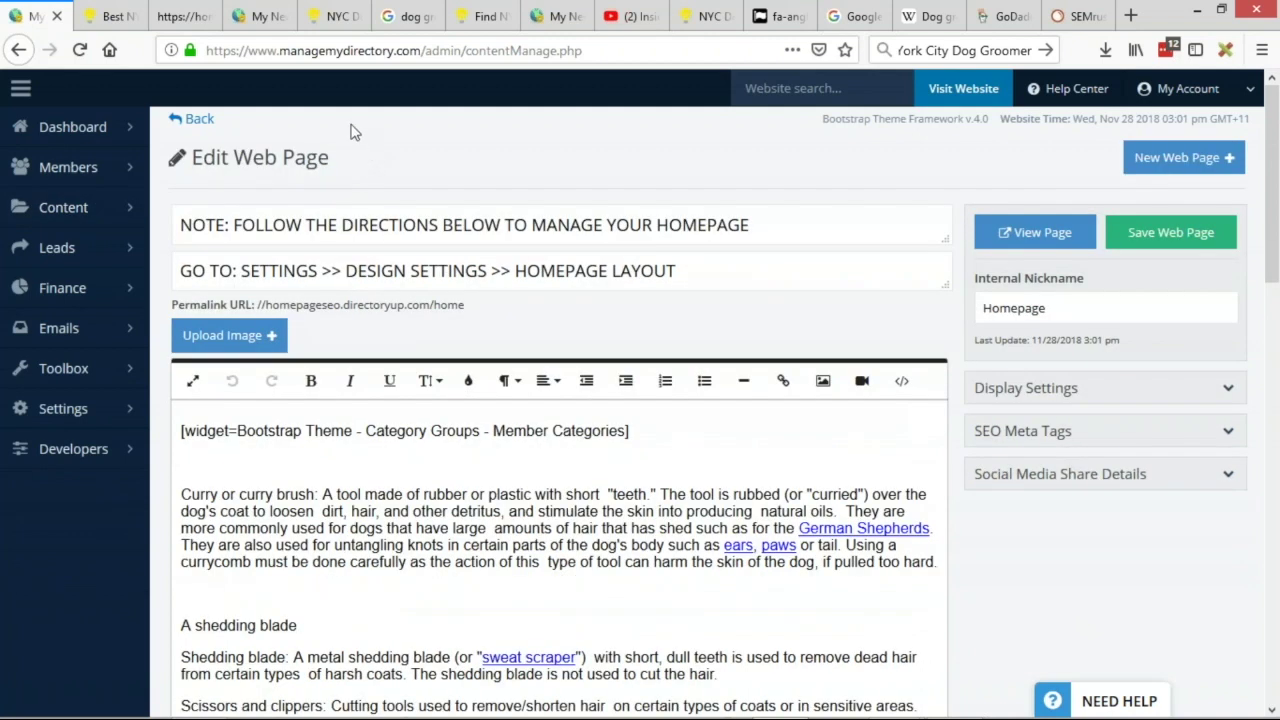
left_click(135, 378)
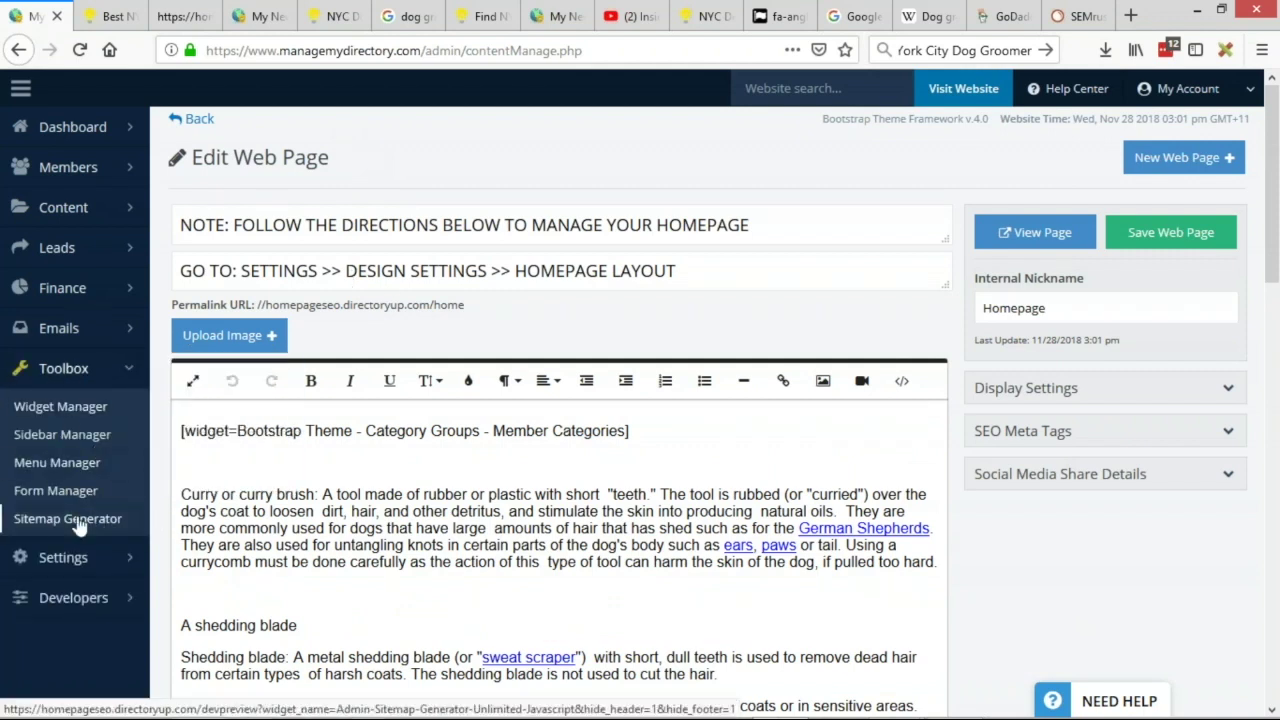
left_click(80, 527)
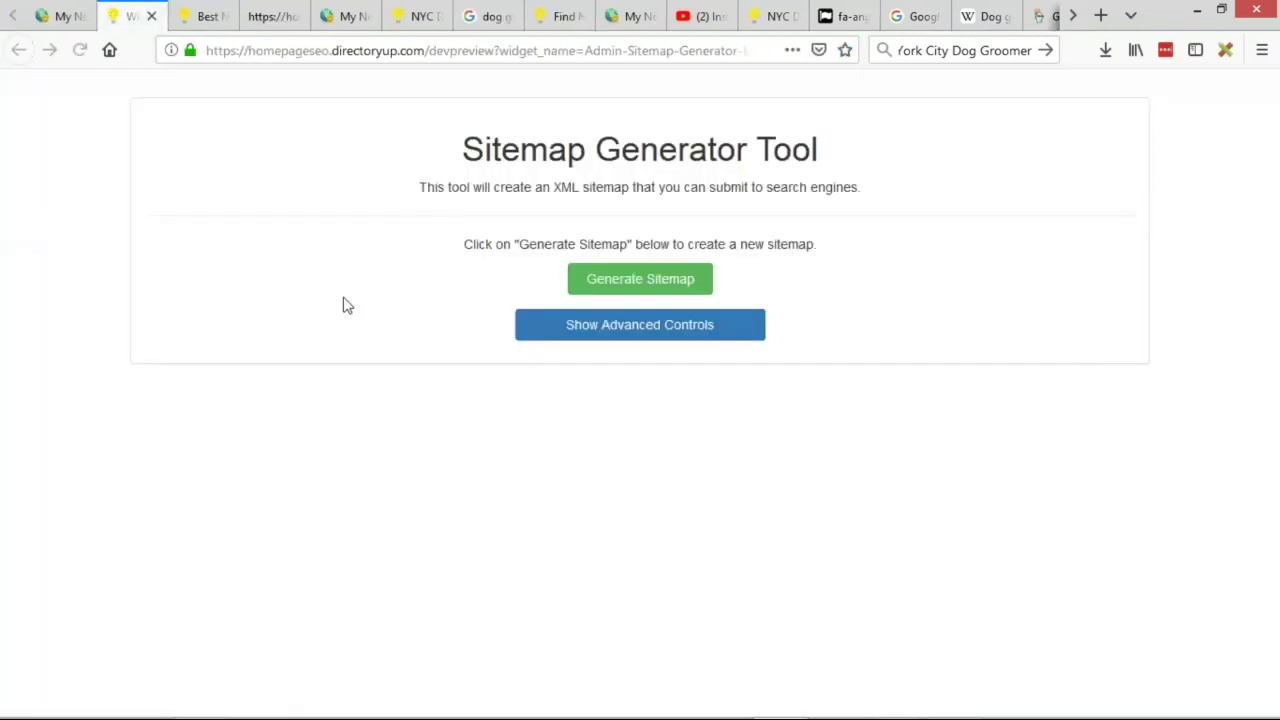
left_click(651, 288)
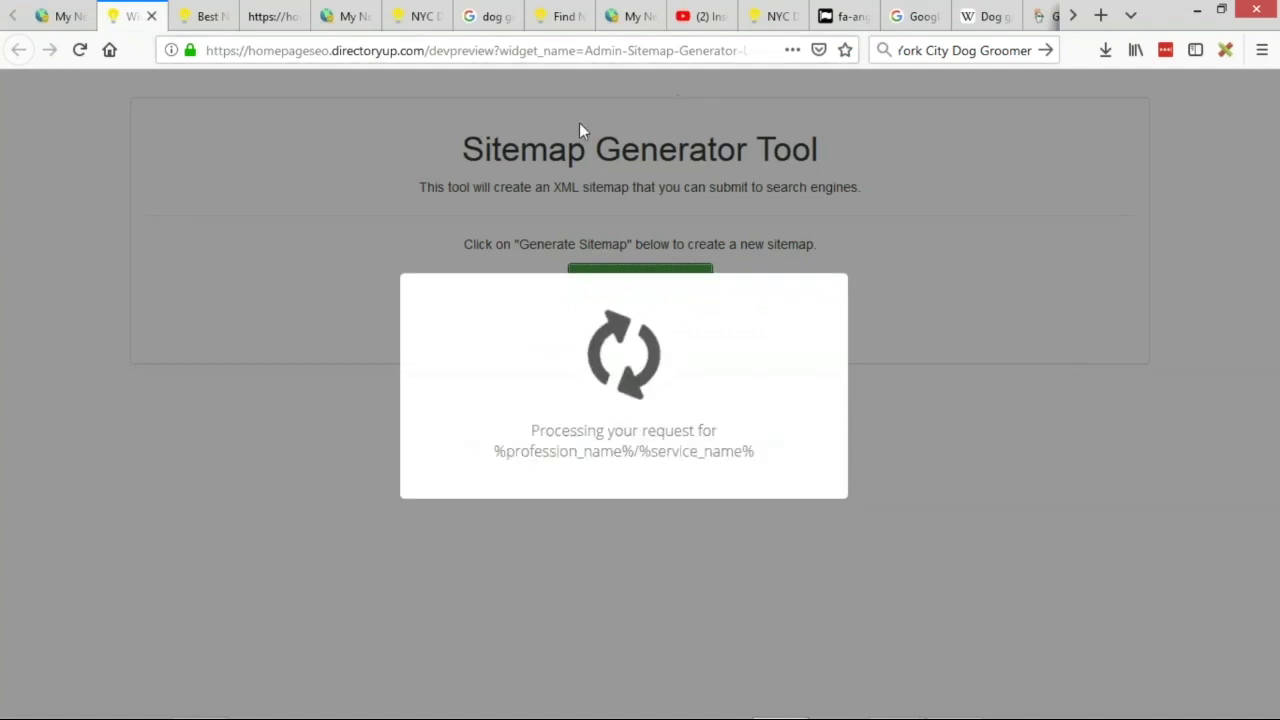
- Move the Google Webmasters browser tab beside the sitemap generator's tab and open Search Console from it
left_click(915, 16)
left_click_drag(915, 16, 215, 38)
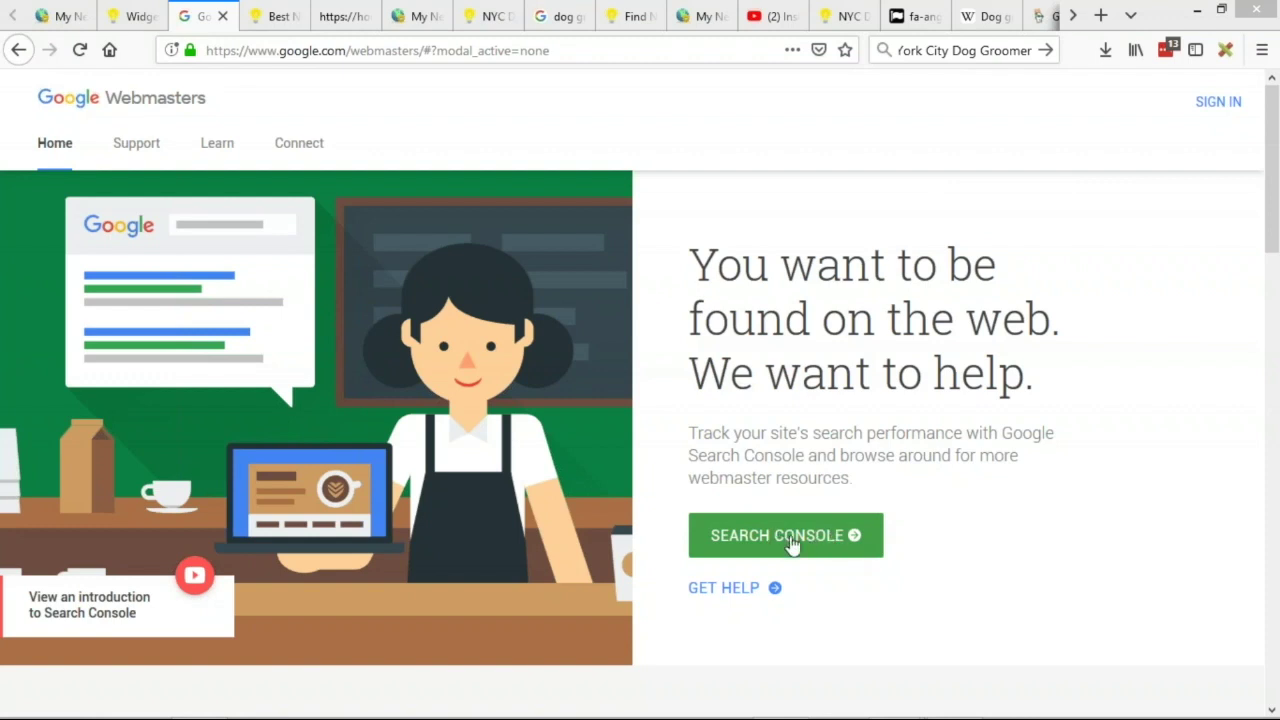
left_click(841, 550)
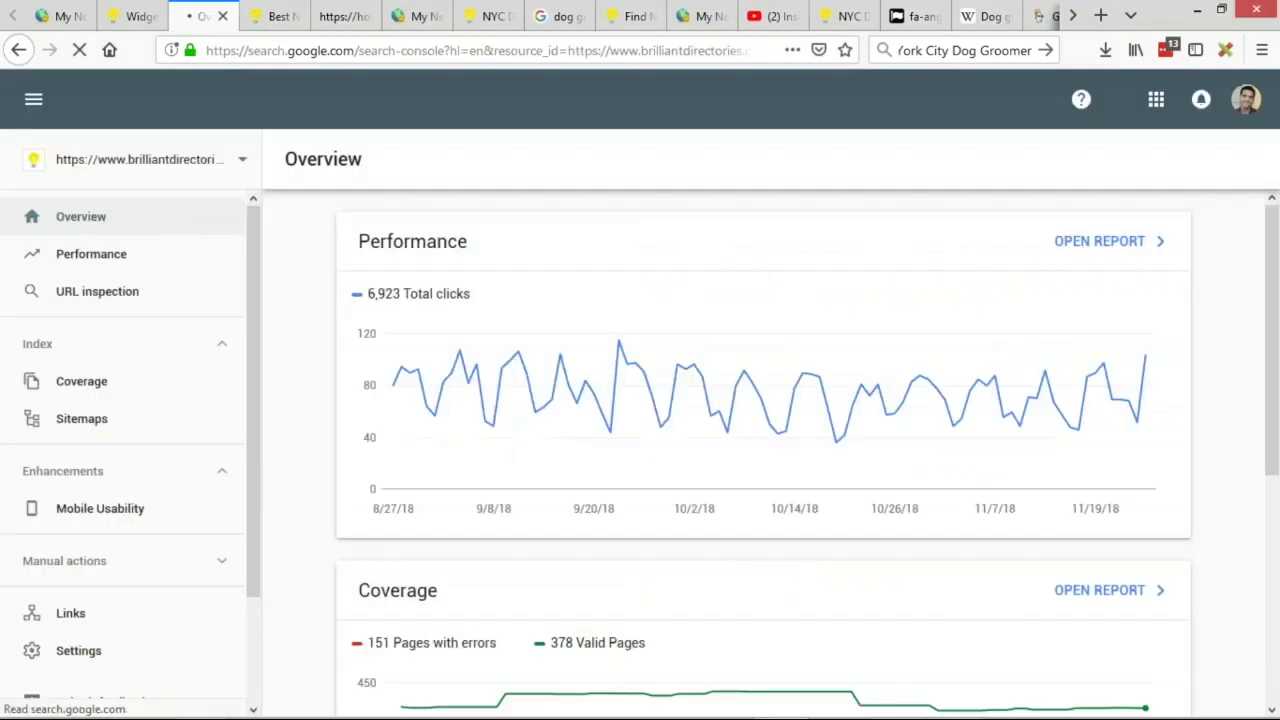
left_click(242, 168)
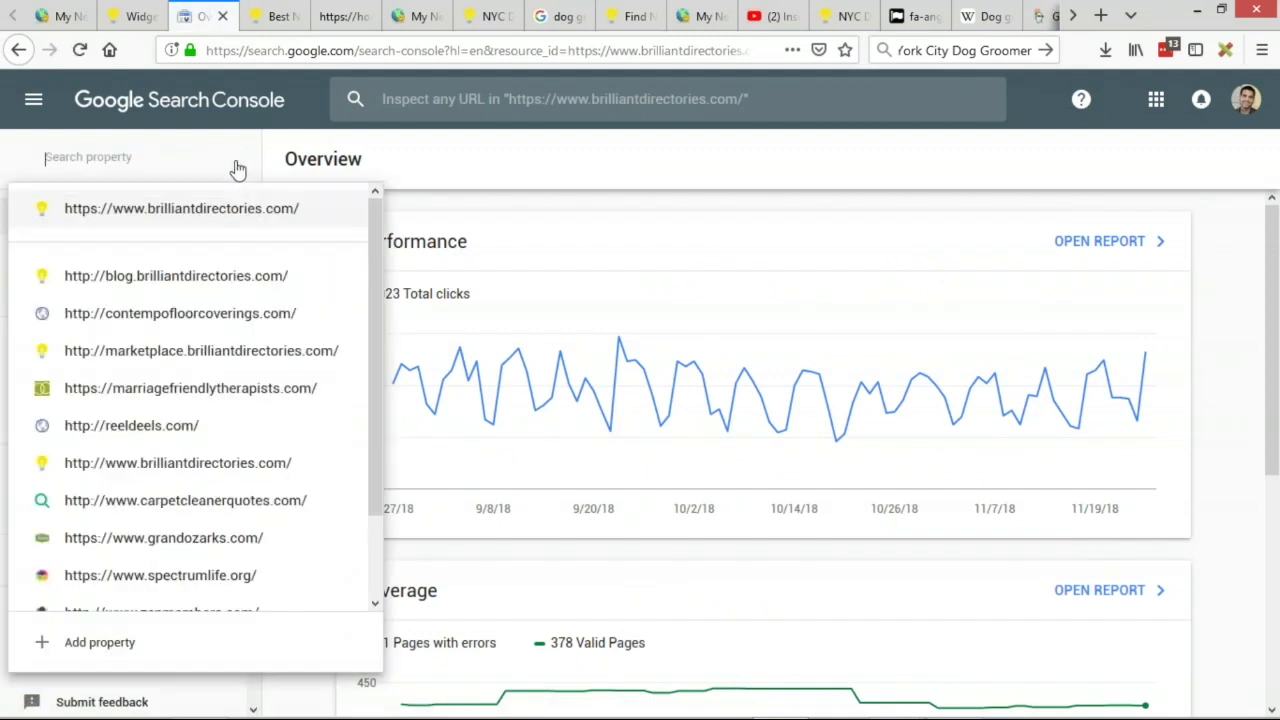
scroll(167, 423, "down", 2)
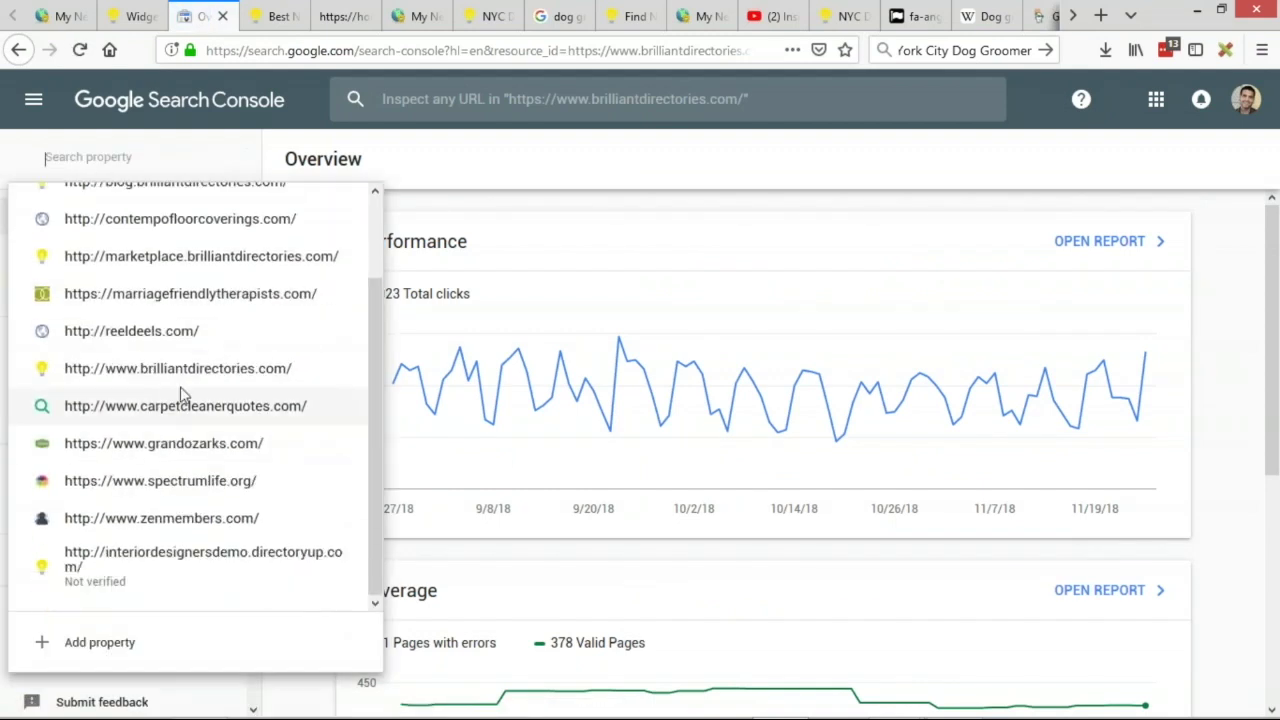
left_click(97, 643)
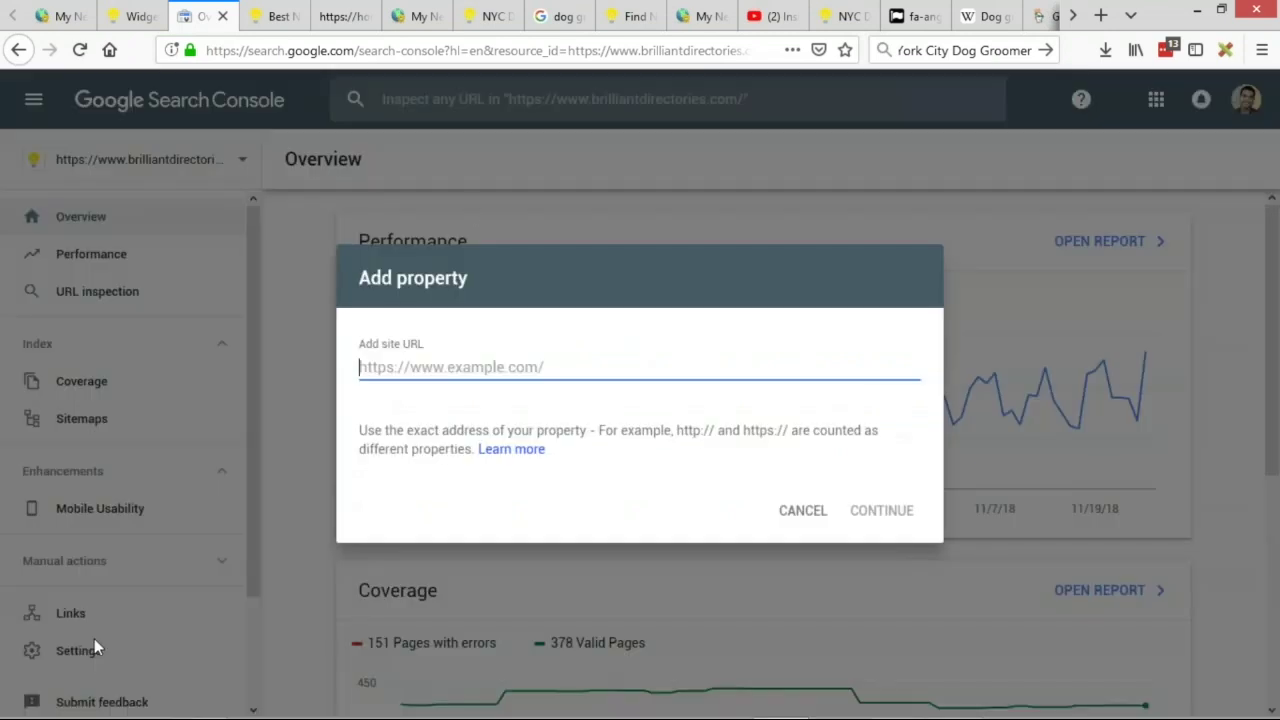
left_click(277, 16)
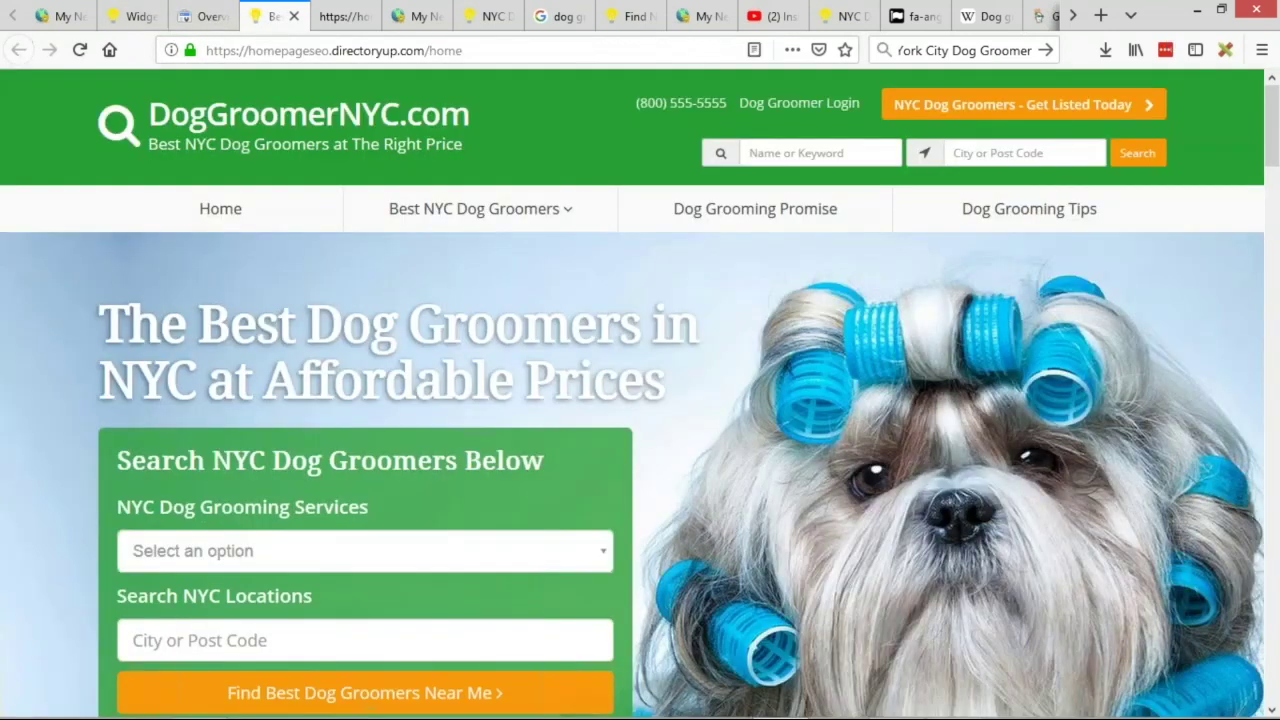
left_click_drag(426, 54, 207, 52)
key("ctrl+c")
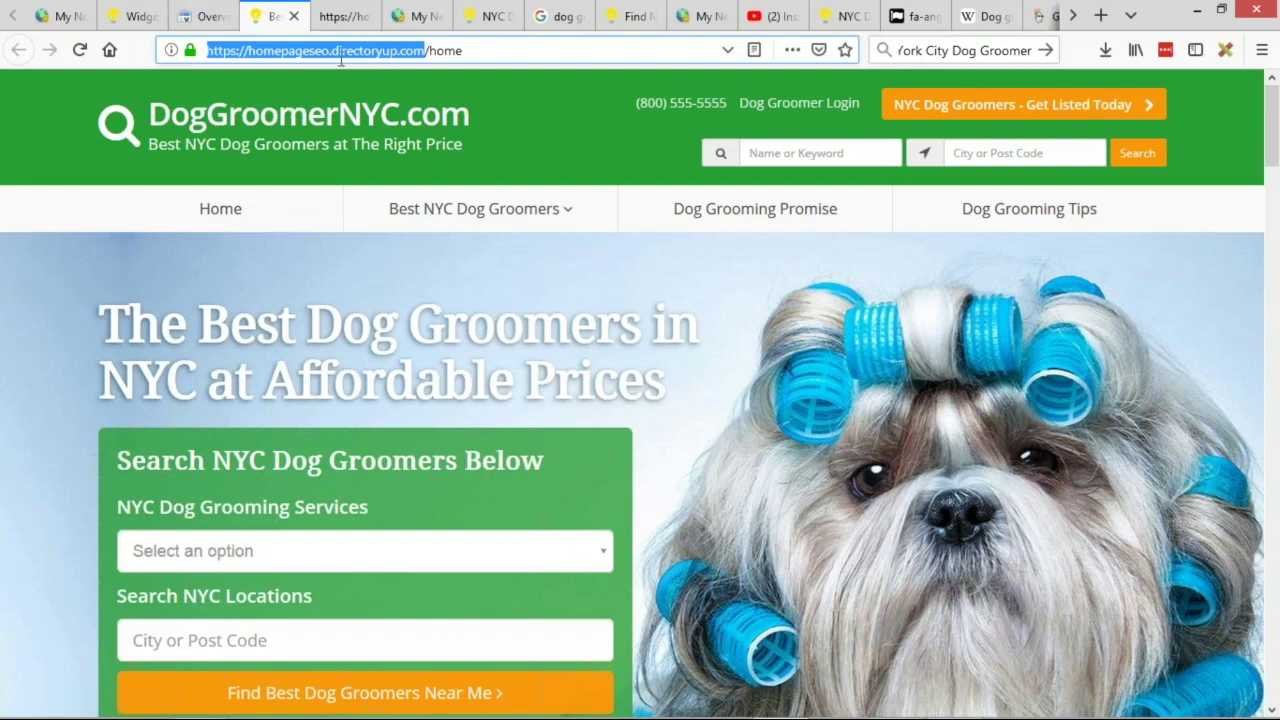
left_click(192, 20)
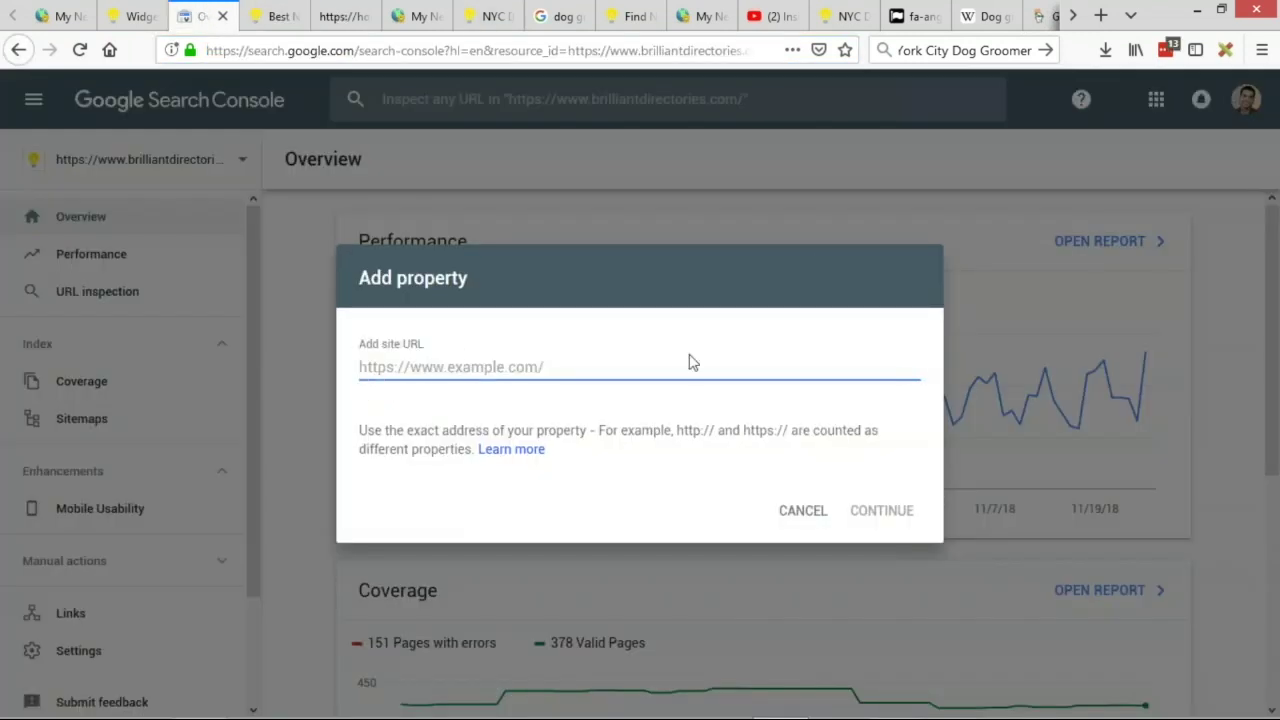
key("ctrl+v")
left_click(900, 512)
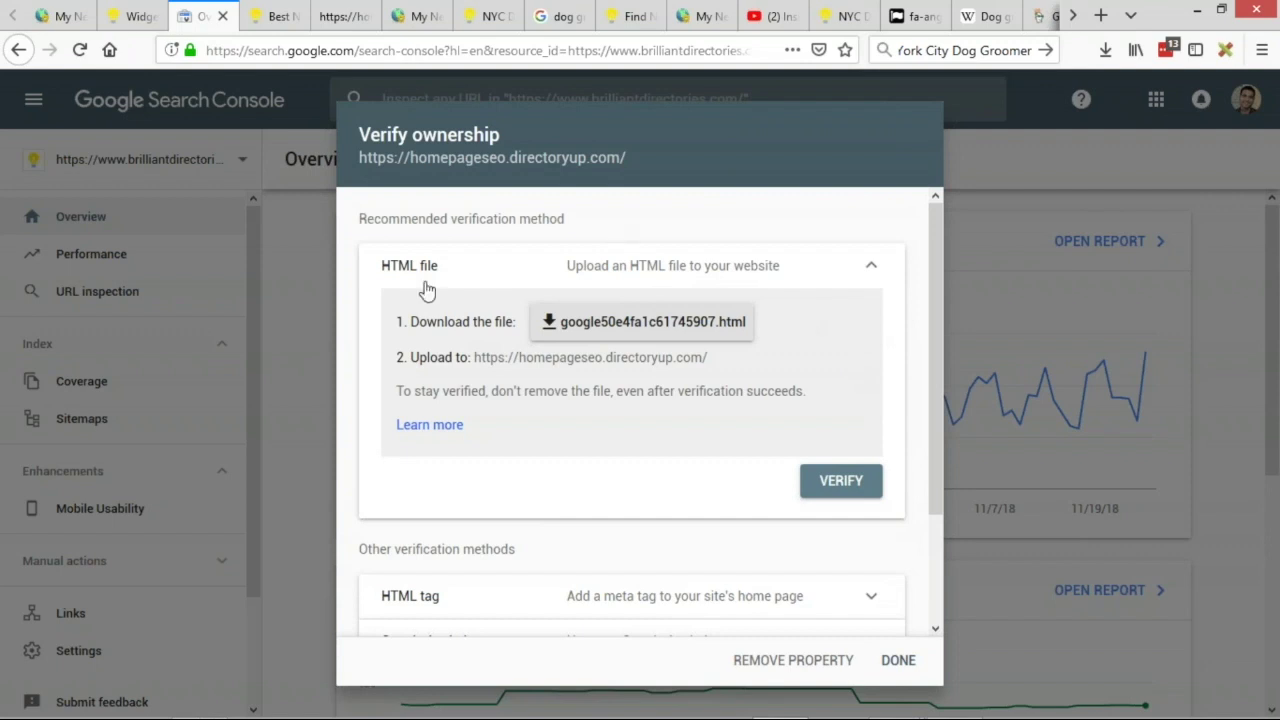
- Choose the HTML tag verification method for the new property and select its google-site-verification meta tag for copying
left_click(872, 272)
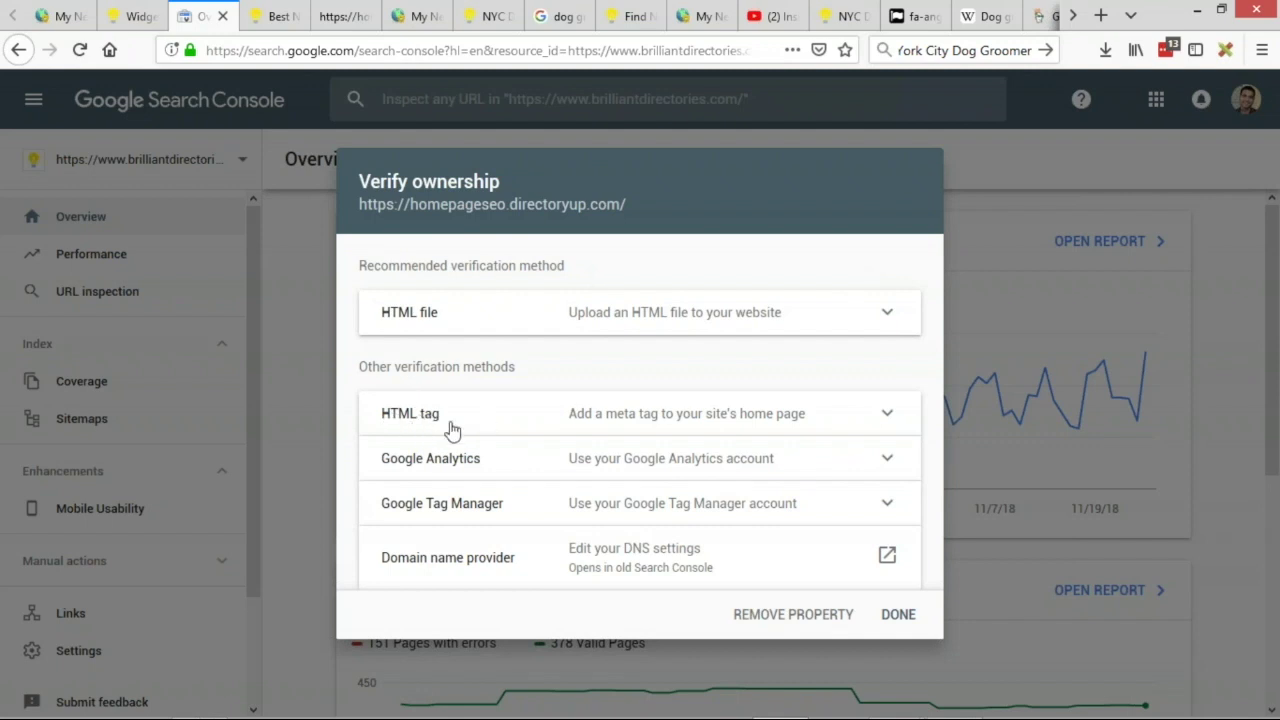
left_click(892, 417)
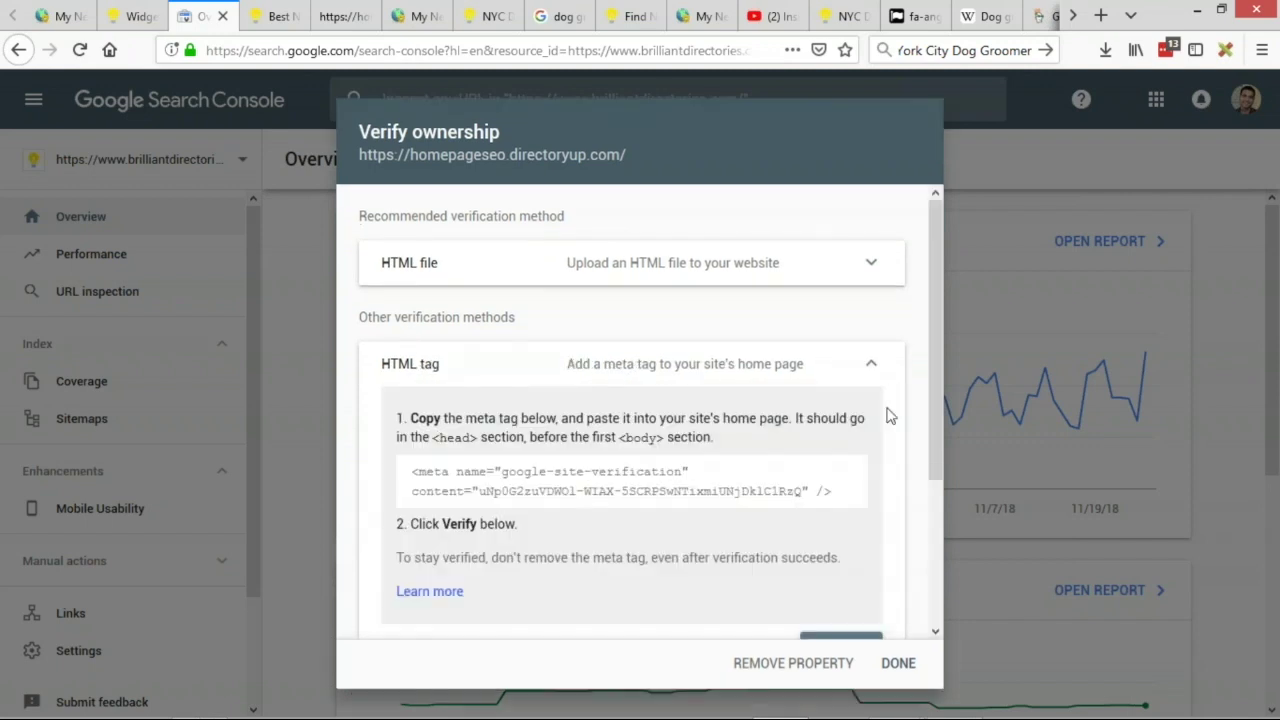
scroll(600, 380, "down", 1)
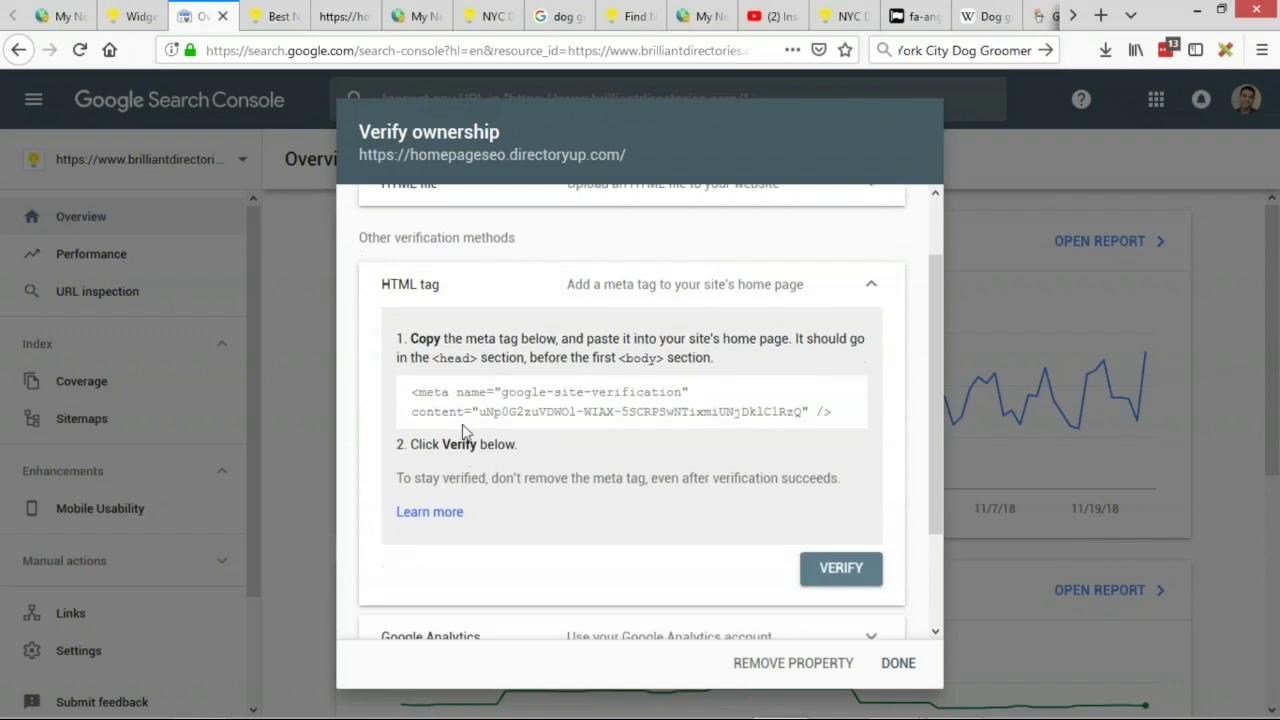
left_click(437, 396)
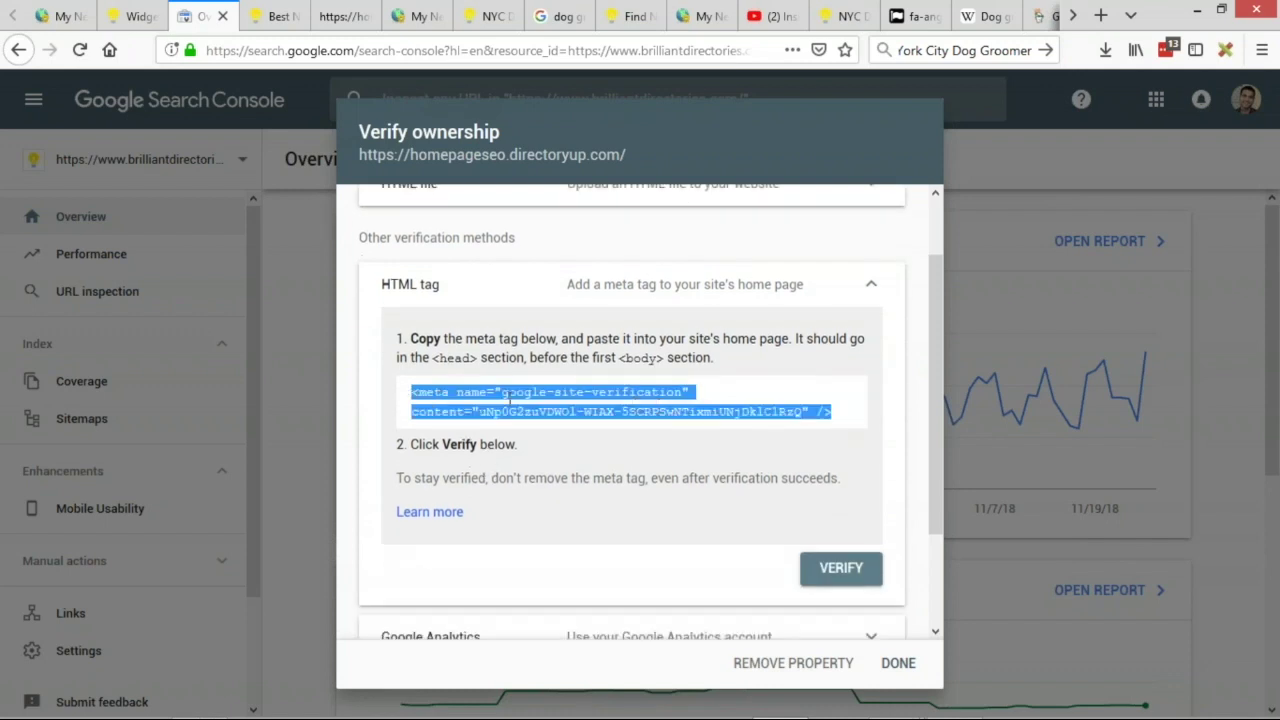
- In the directory admin's homepage editor, paste the google-site-verification meta tag with its verification token into the page-level head tags
left_click(60, 16)
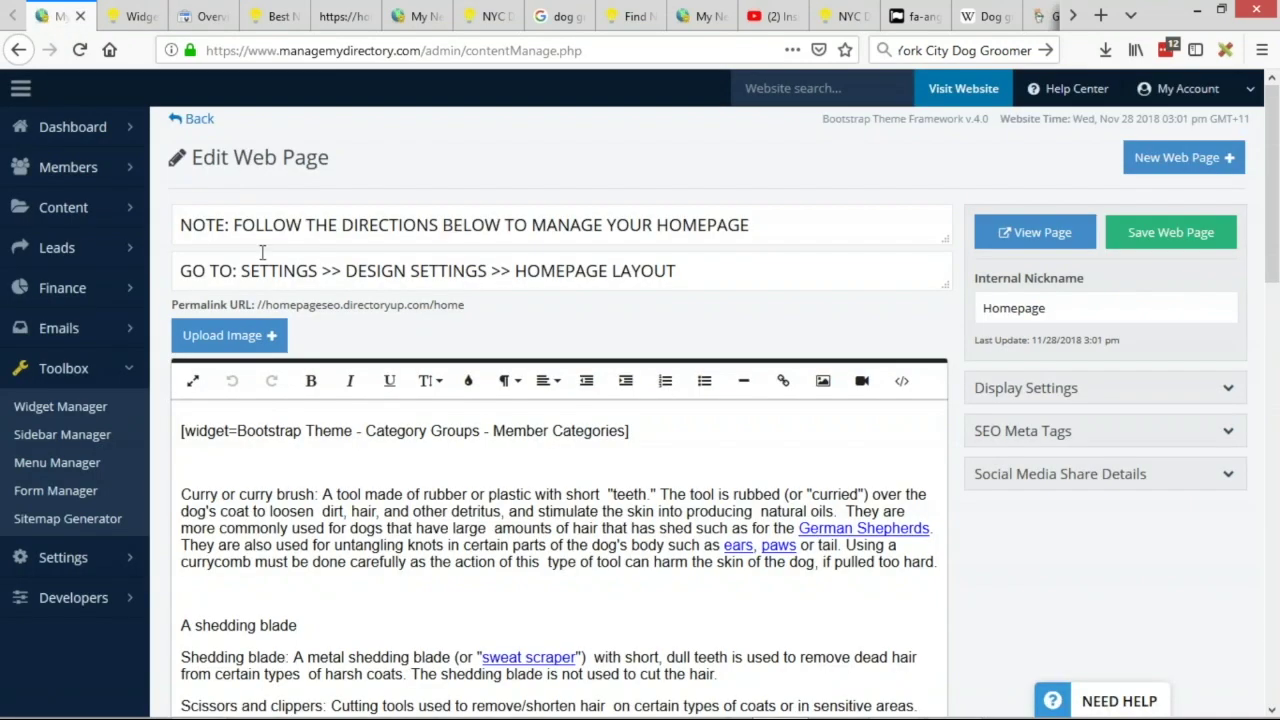
left_click_drag(190, 166, 320, 157)
left_click(517, 183)
scroll(971, 363, "down", 10)
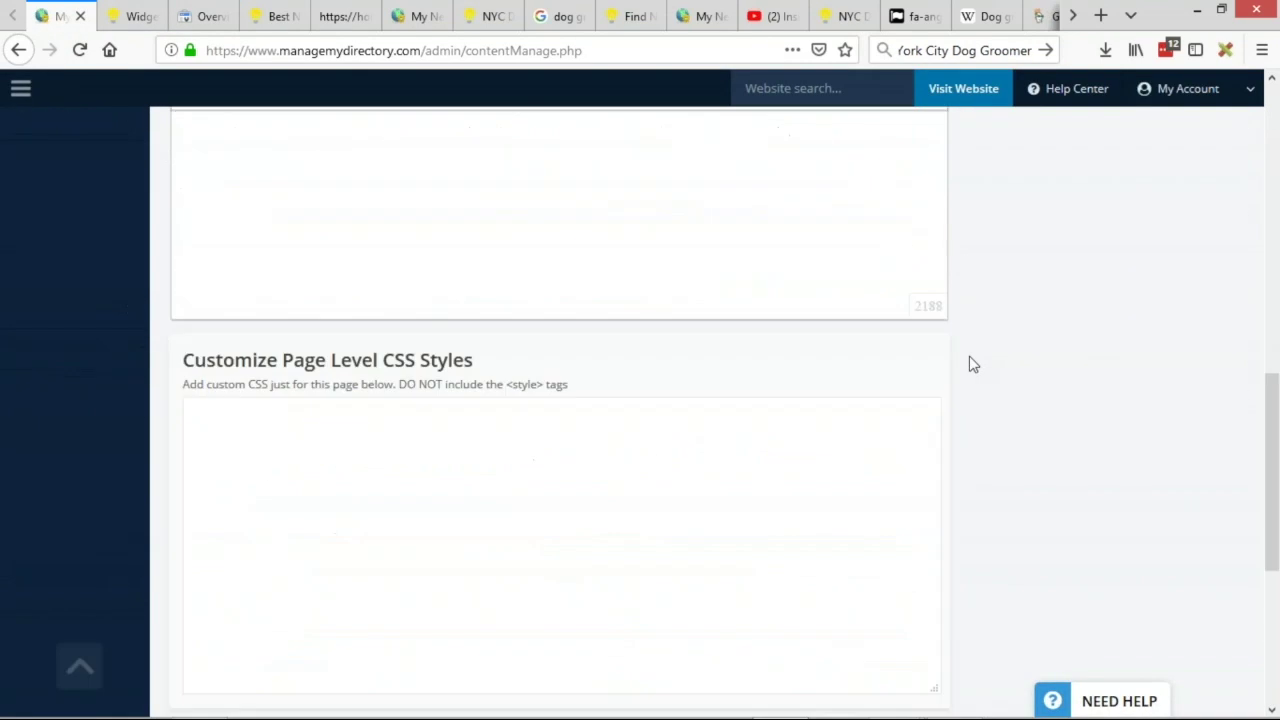
scroll(971, 363, "down", 1)
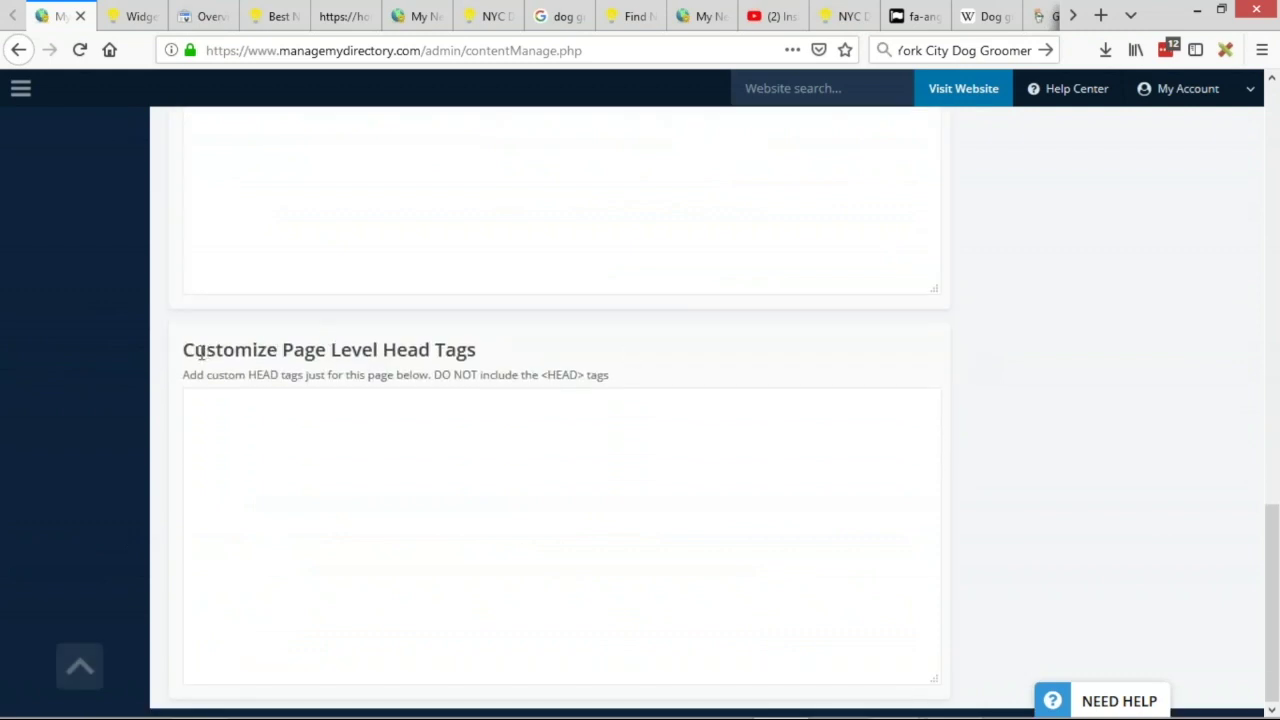
left_click_drag(186, 352, 506, 366)
left_click(420, 346)
left_click(563, 429)
type("<meta name=\"google-site-verification\" content=\"uNp0G2zuVDWOl-WIAX-5SCRPSwNTixmiUNjDklC1RzQ\" />")
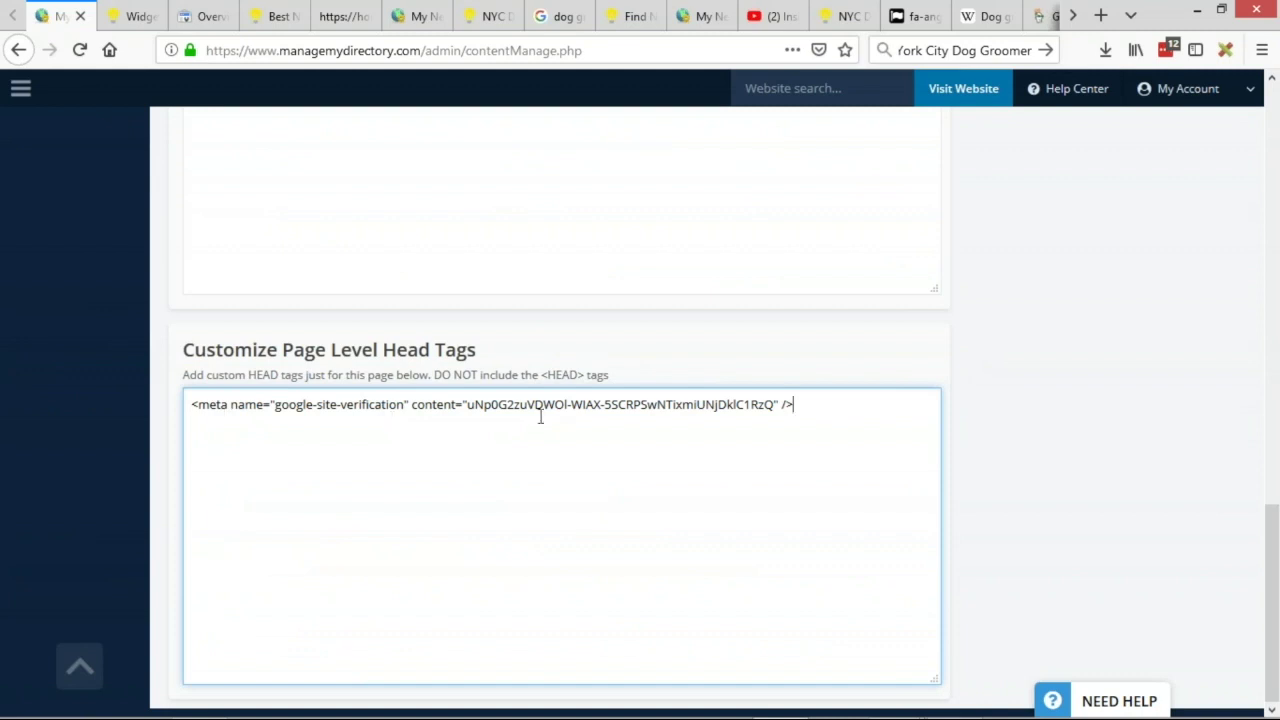
- Check the pasted meta tag in the page-level head tags and save the homepage
scroll(997, 403, "up", 15)
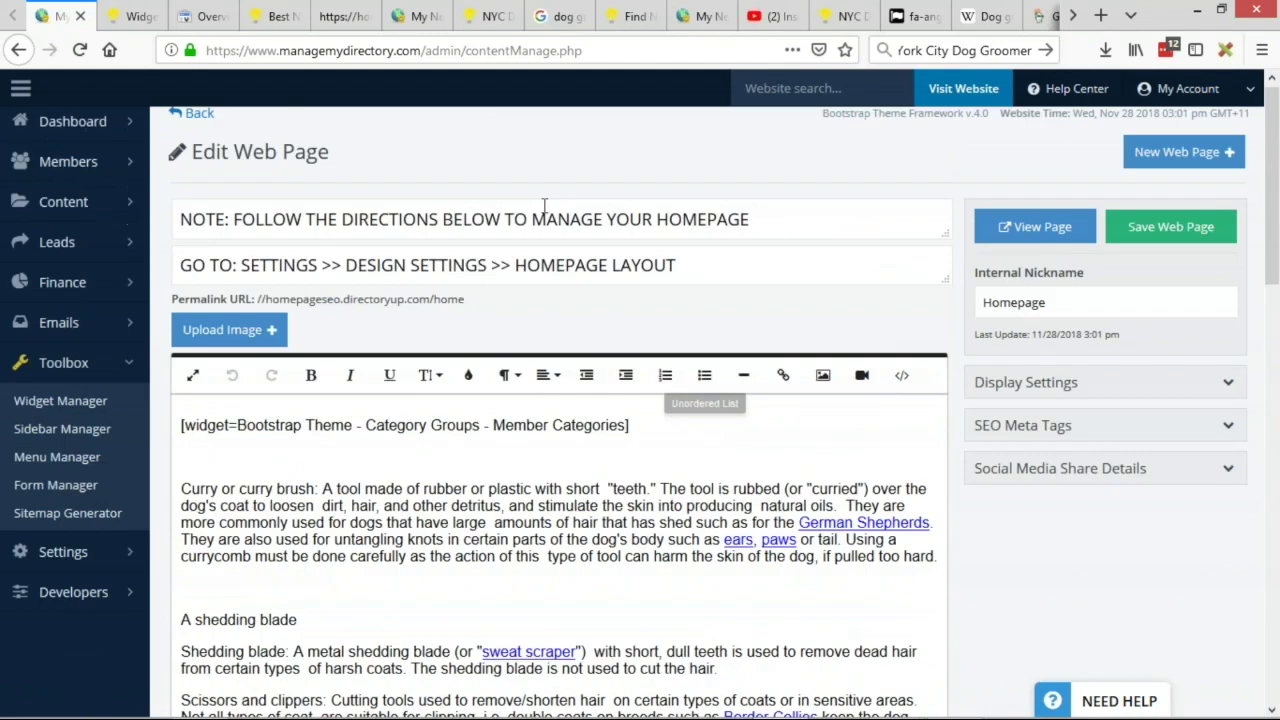
scroll(1057, 512, "down", 15)
left_click_drag(192, 405, 843, 411)
left_click(860, 411)
scroll(1057, 409, "up", 15)
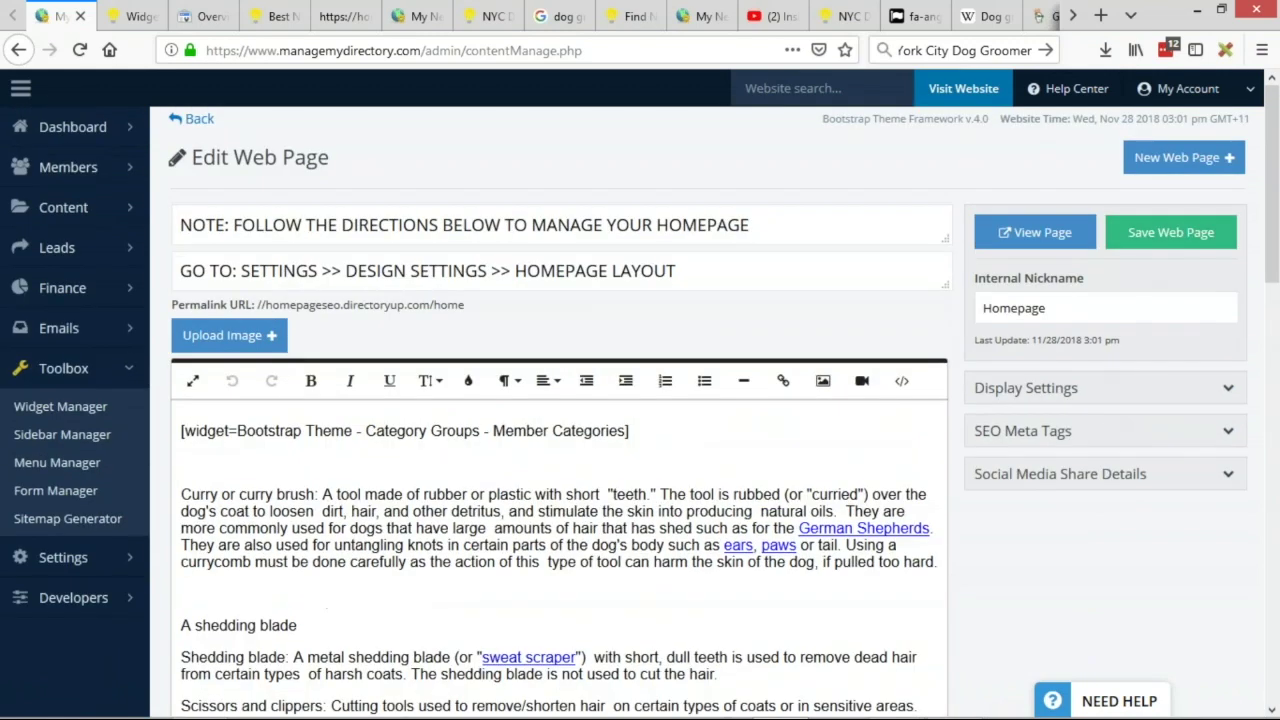
left_click(1160, 233)
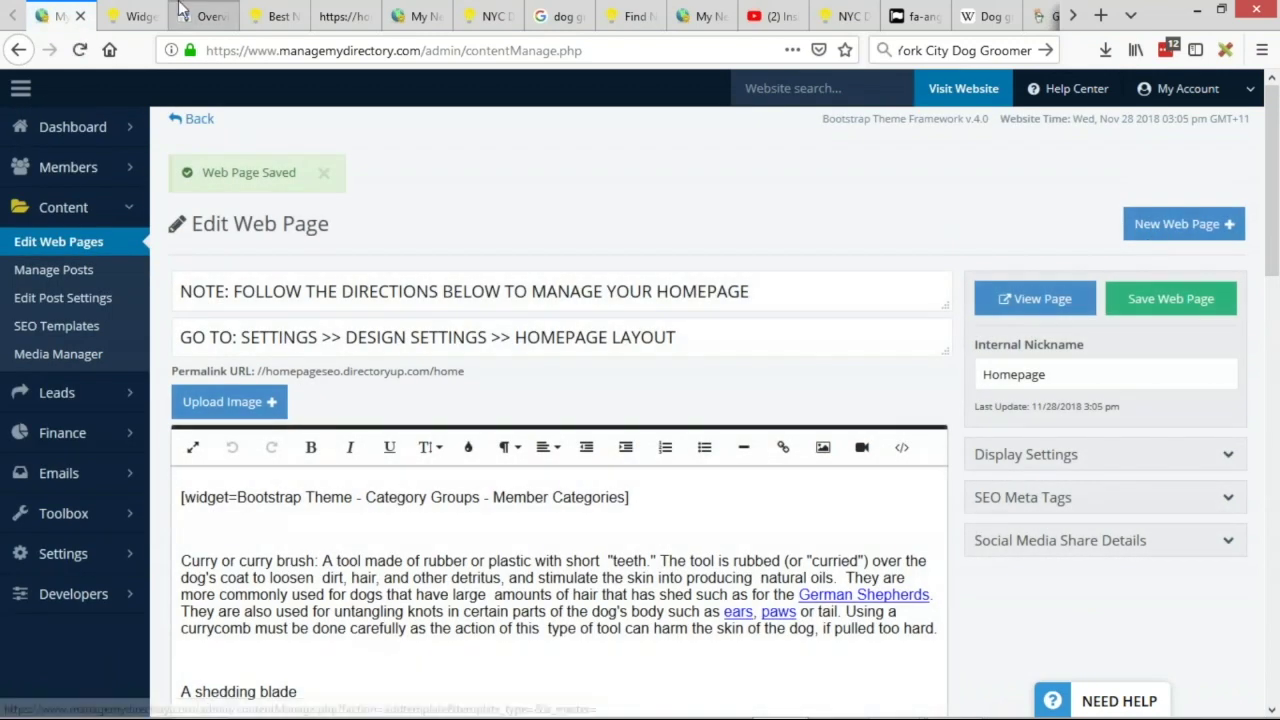
- Return to Search Console, verify ownership through the HTML tag and go to the new property
left_click(195, 14)
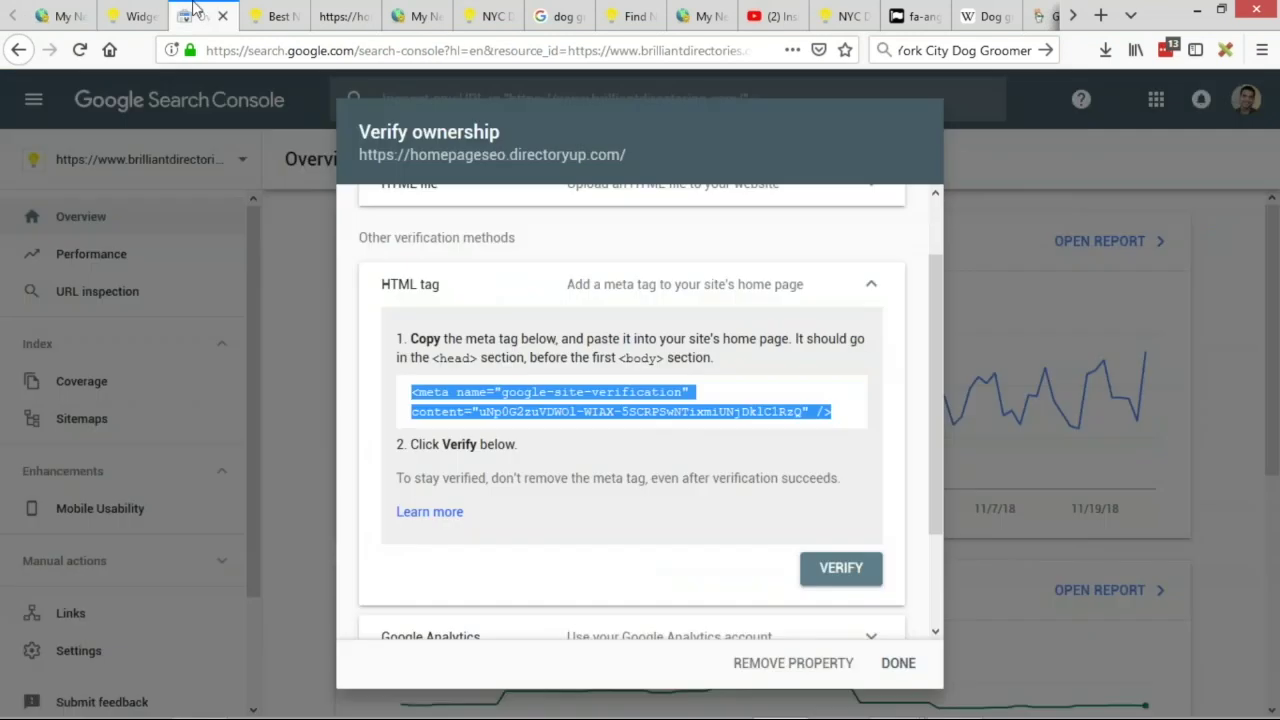
left_click(852, 582)
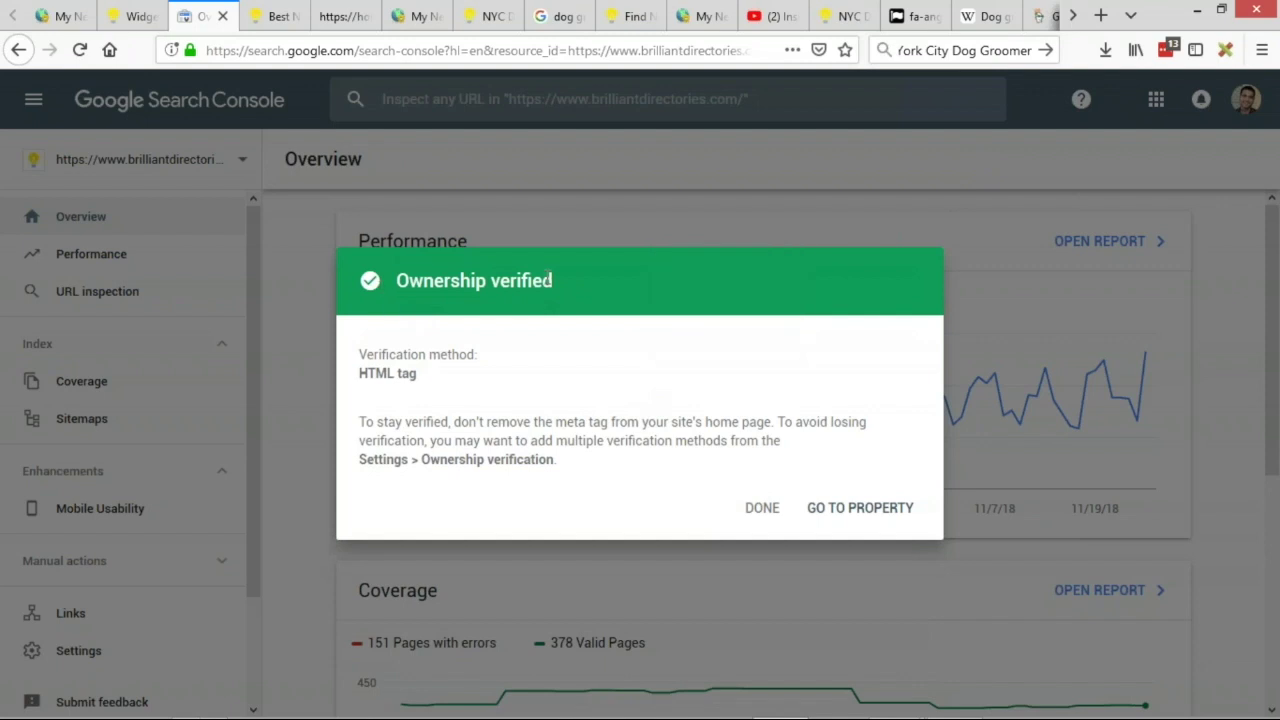
left_click(858, 518)
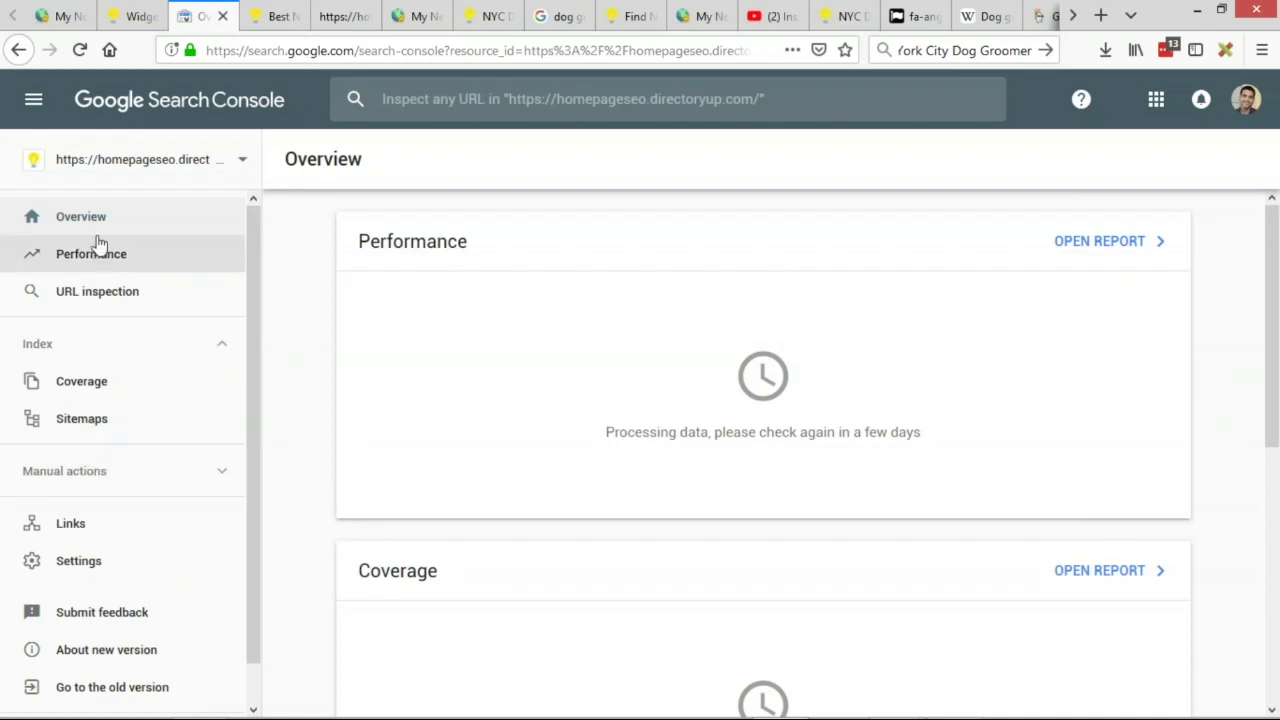
- Open the new property's Sitemaps page and make the new sitemap's URL field ready for entry
left_click(86, 422)
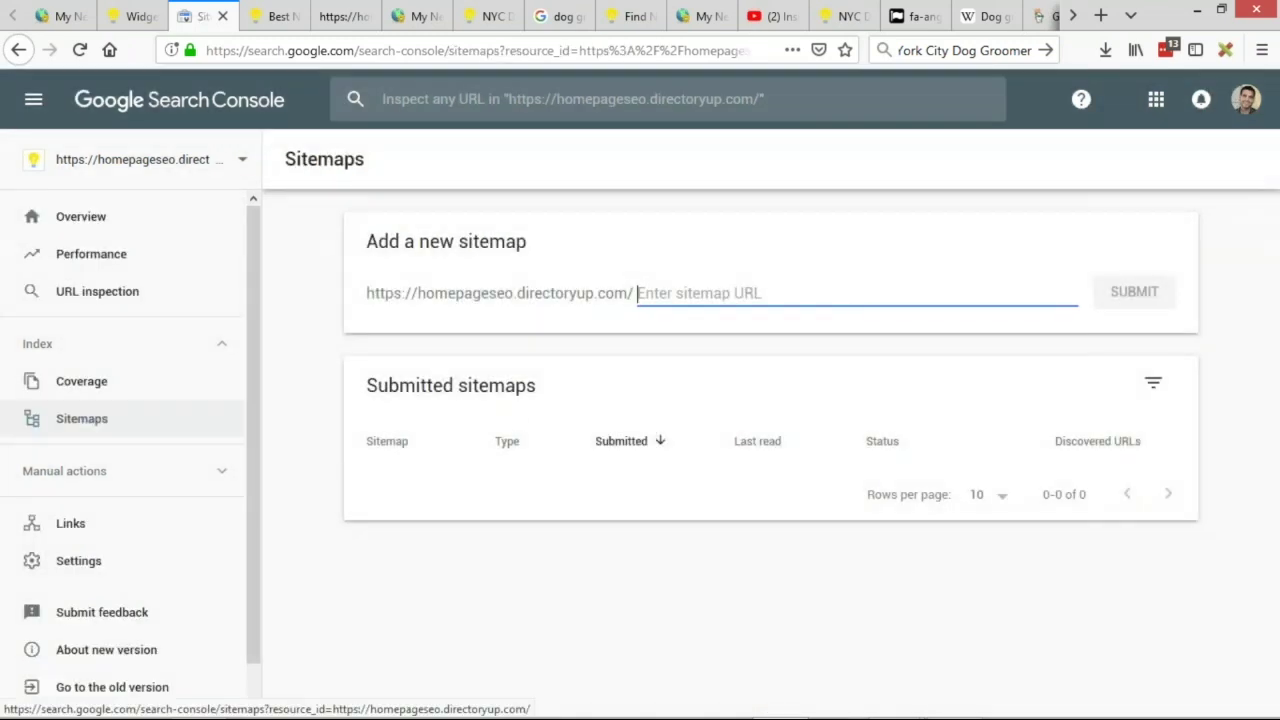
left_click_drag(370, 241, 463, 264)
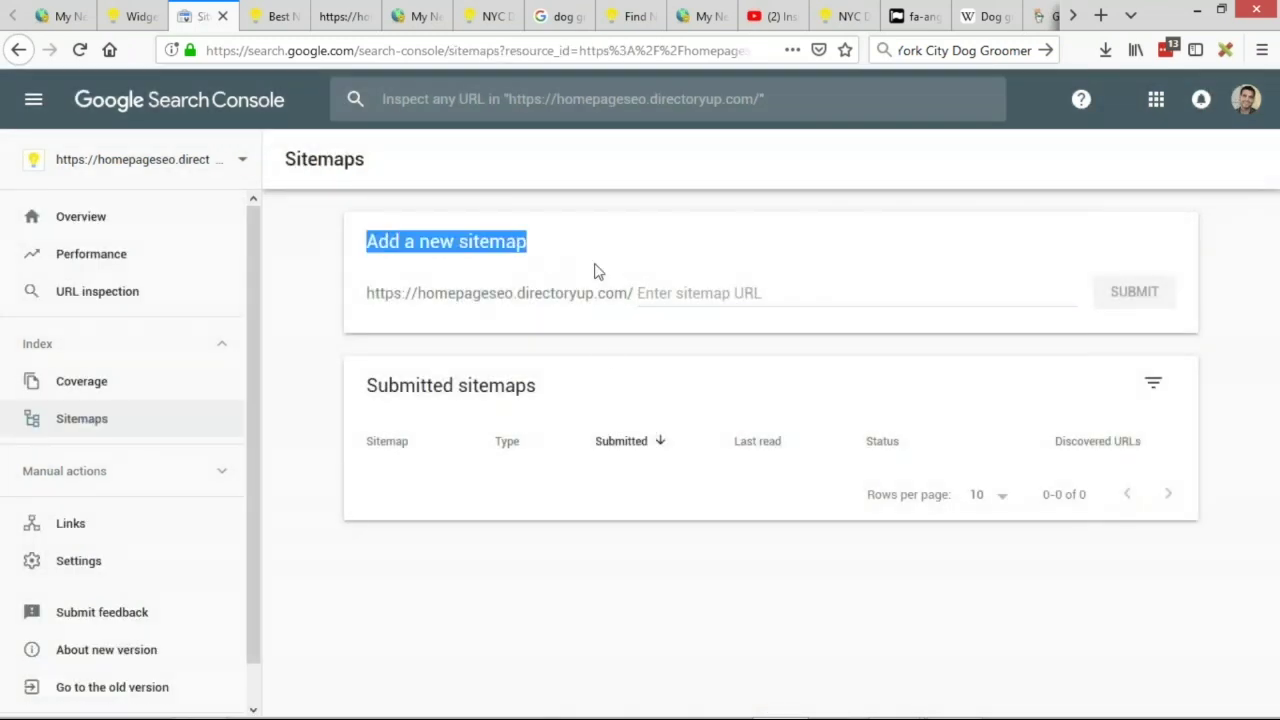
left_click_drag(366, 293, 534, 294)
left_click(704, 300)
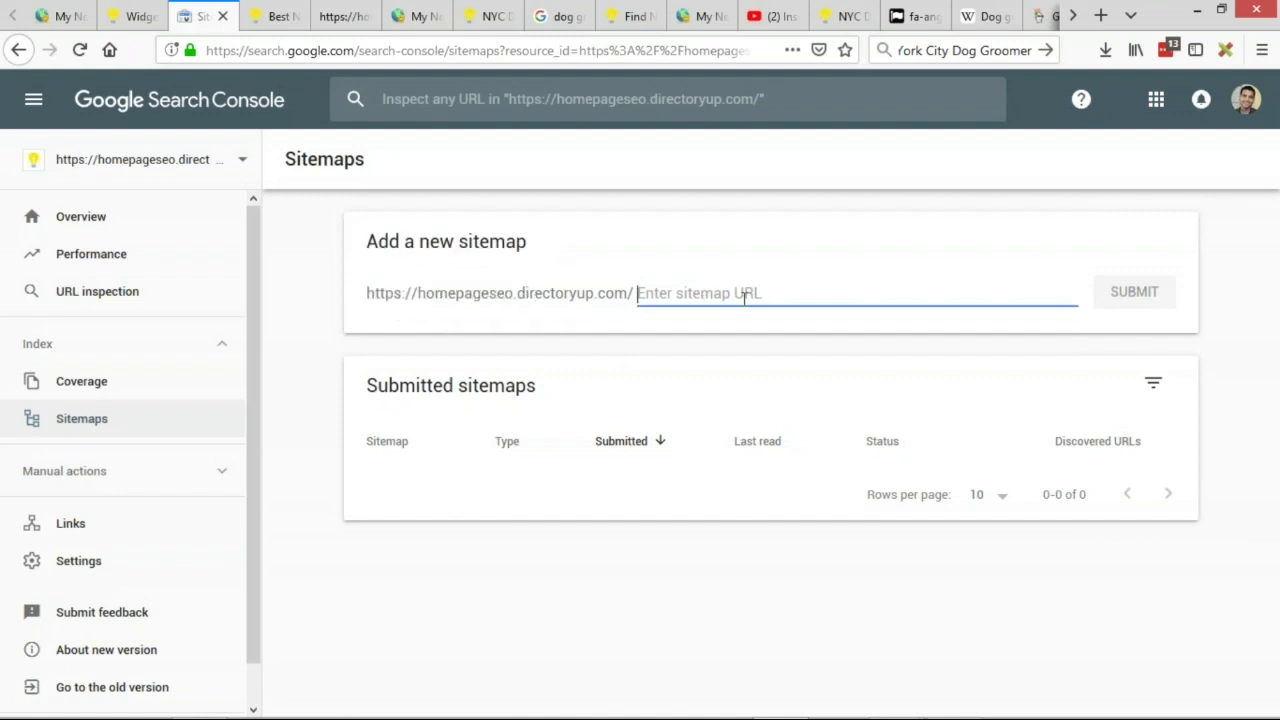
- Copy the sitemap URL ending in /filedata/cache/xml-sitemaps/sitemap.xml from the Sitemap Generator and submit it to Search Console
left_click(133, 16)
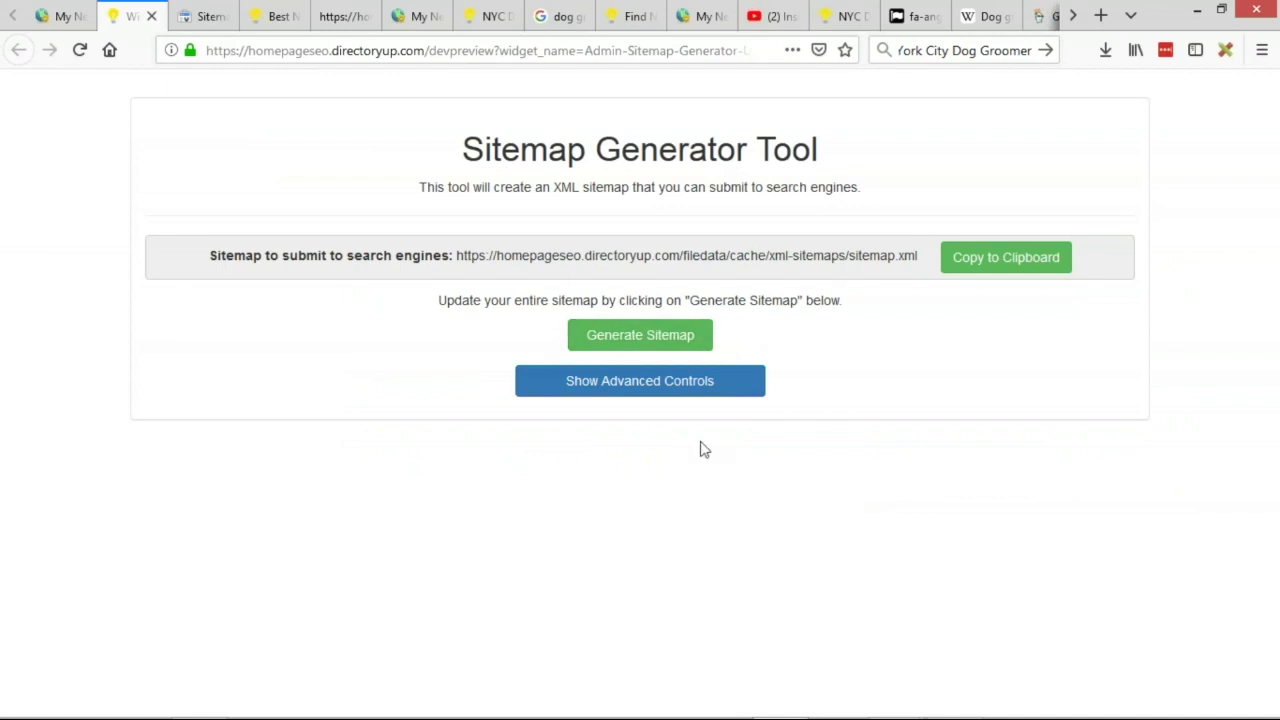
left_click_drag(680, 252, 931, 252)
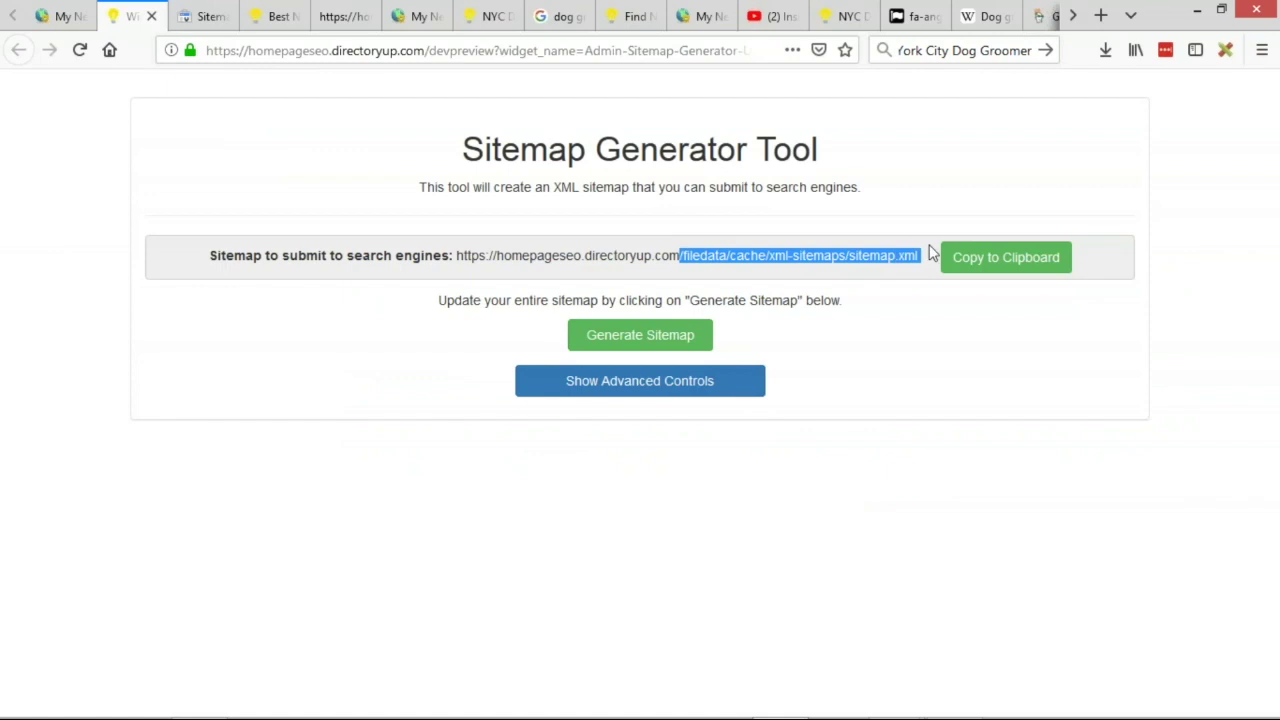
left_click_drag(457, 256, 908, 256)
left_click(1011, 268)
left_click(205, 16)
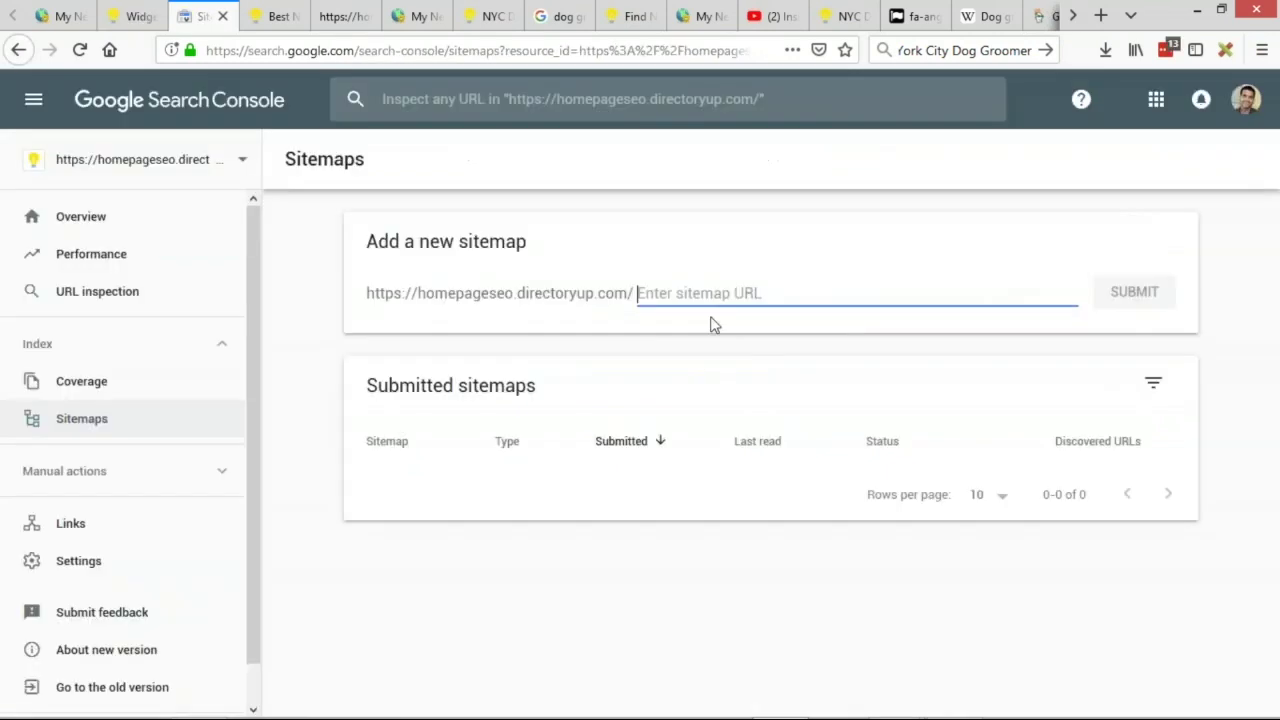
key("ctrl+v")
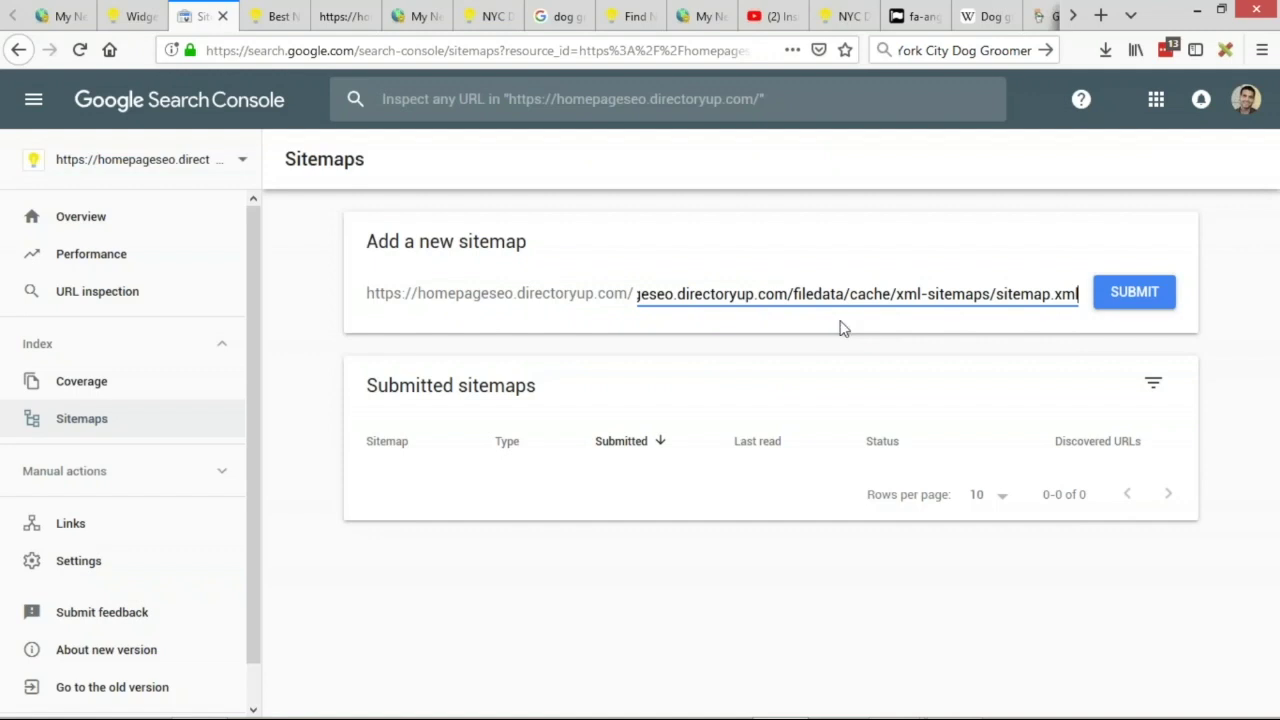
left_click(1134, 288)
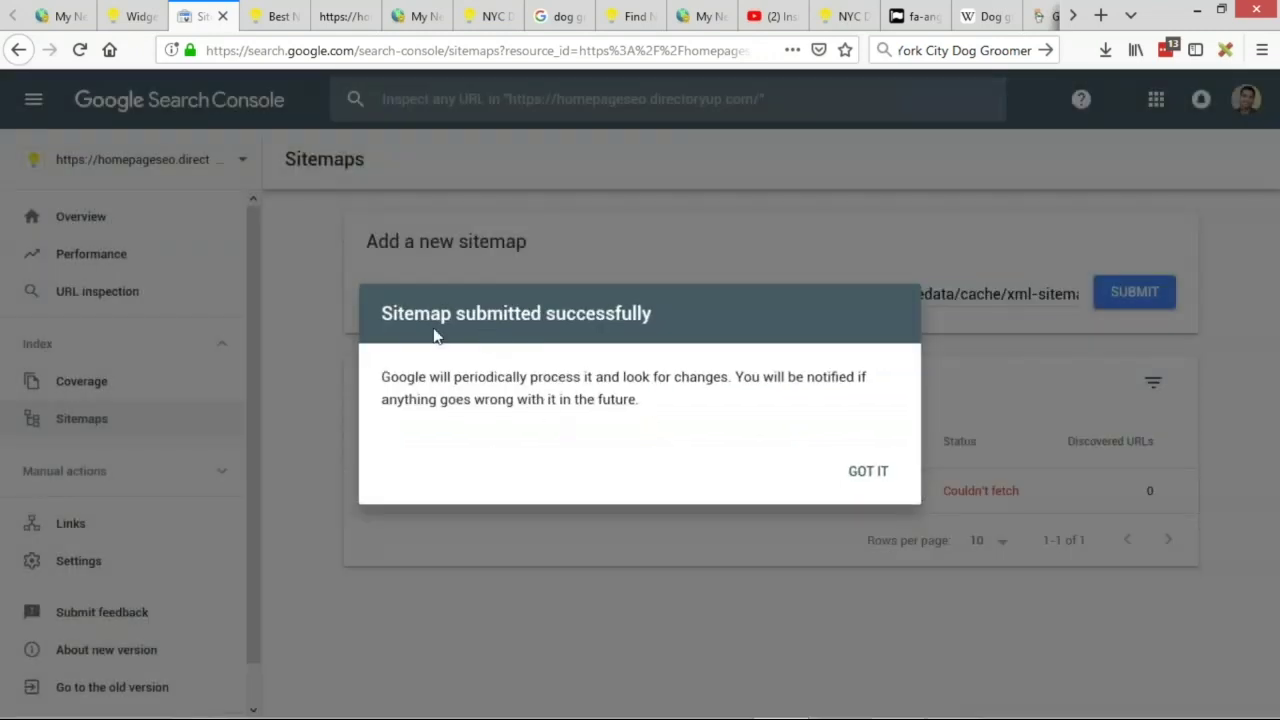
left_click(874, 473)
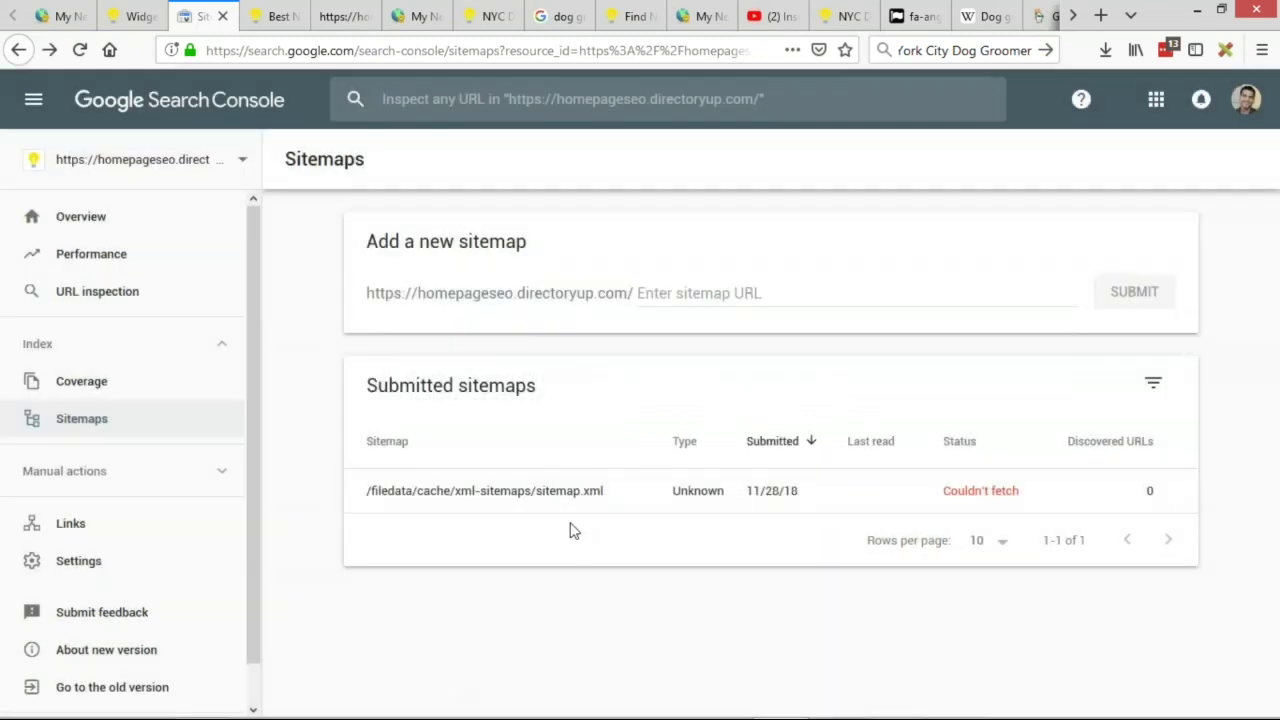
- Check the processing details of the submitted sitemap.xml and return to the list of submitted sitemaps
left_click(993, 495)
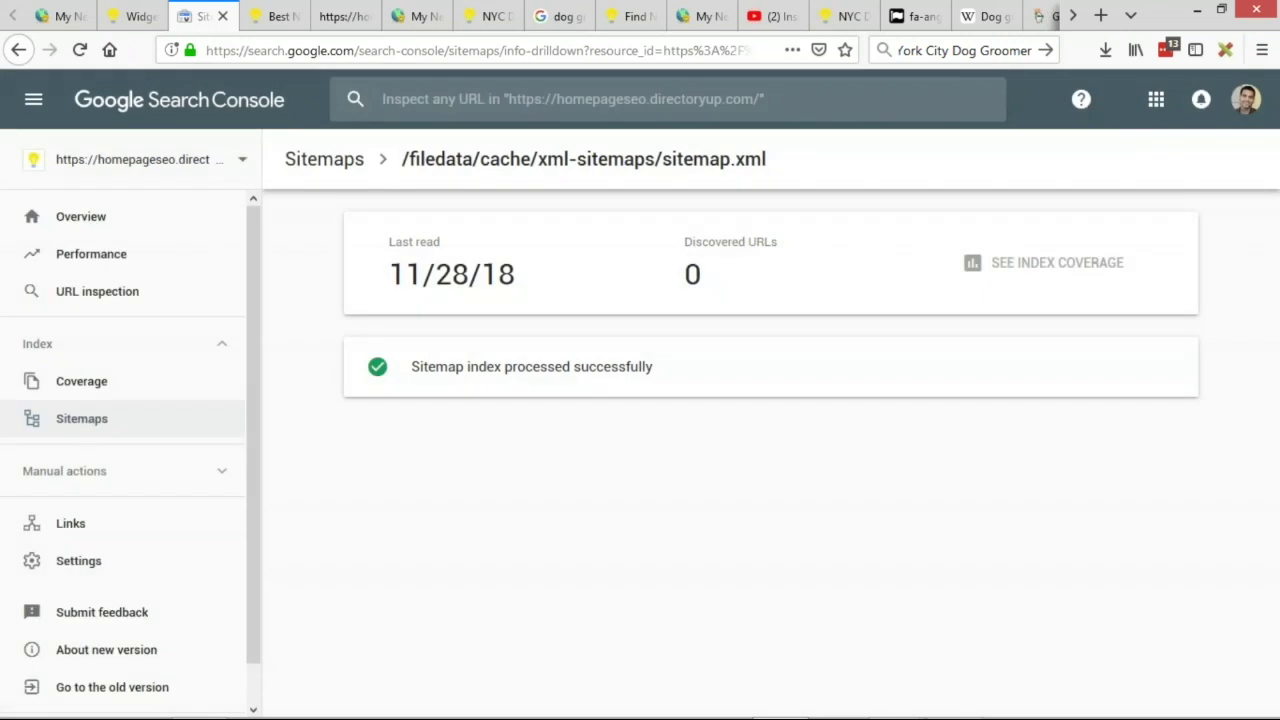
left_click_drag(411, 367, 583, 389)
left_click(583, 389)
left_click(52, 428)
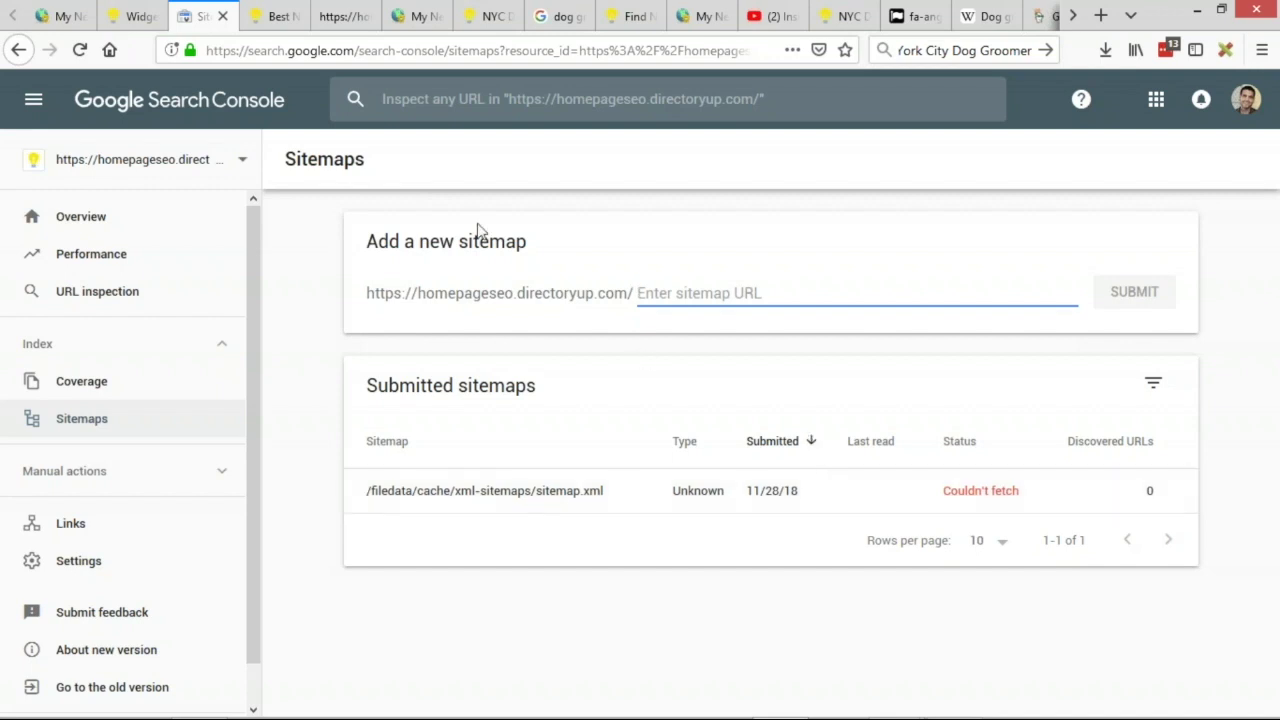
- Switch to the presentation, advance from the SEO keywords slide to the website review slide, and return to Search Console
key("alt+Tab")
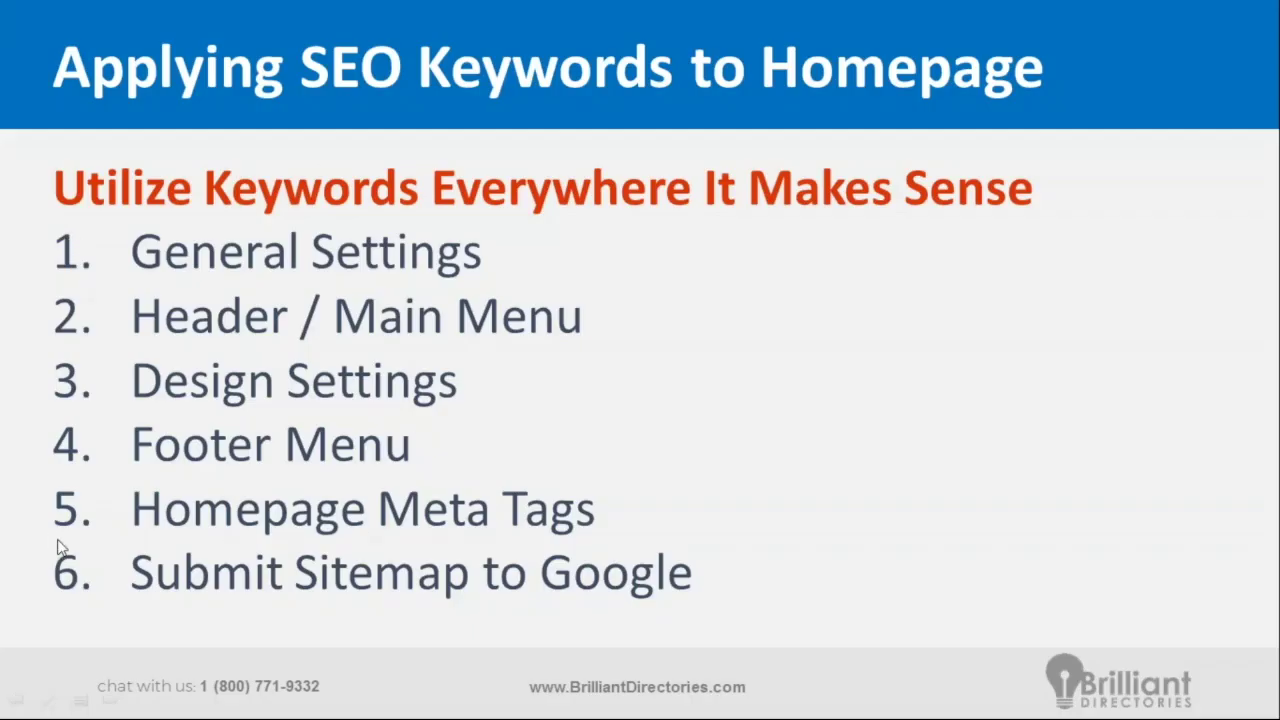
left_click(618, 340)
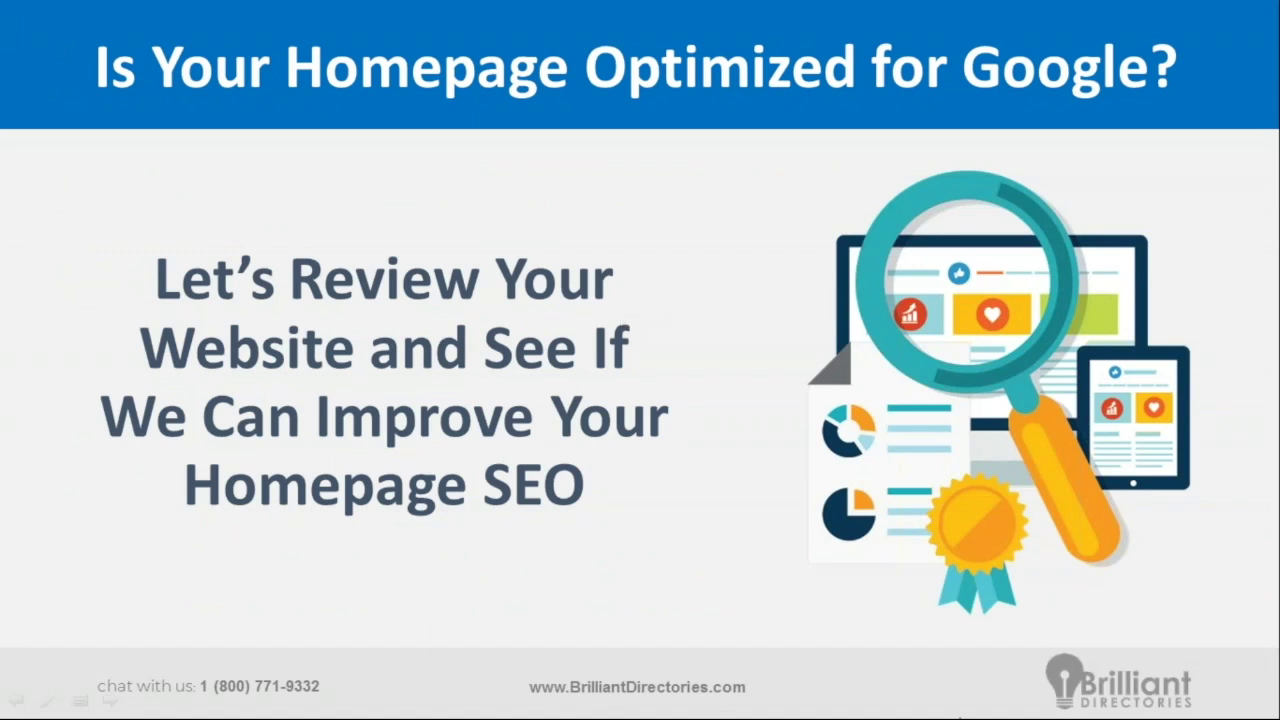
key("alt+Tab")
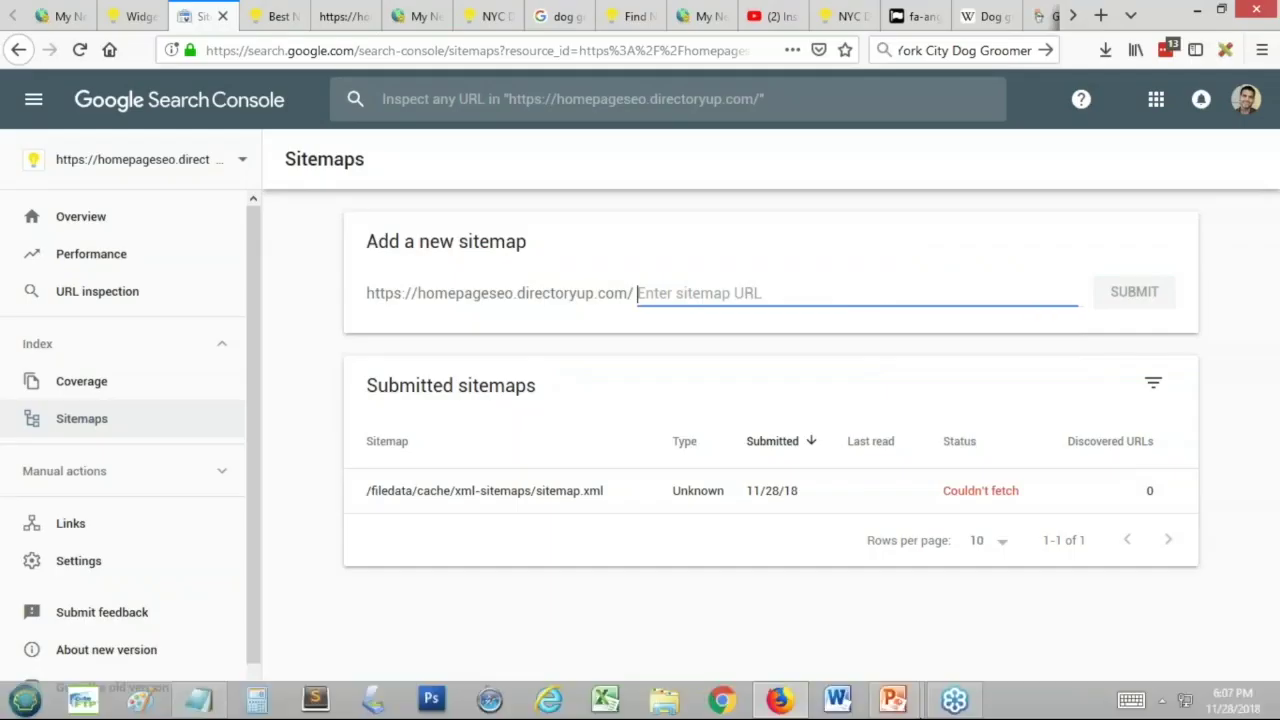
- Switch to the website review slide, and return to the browser to show the DogGroomerNYC.com homepage
key("alt+Tab")
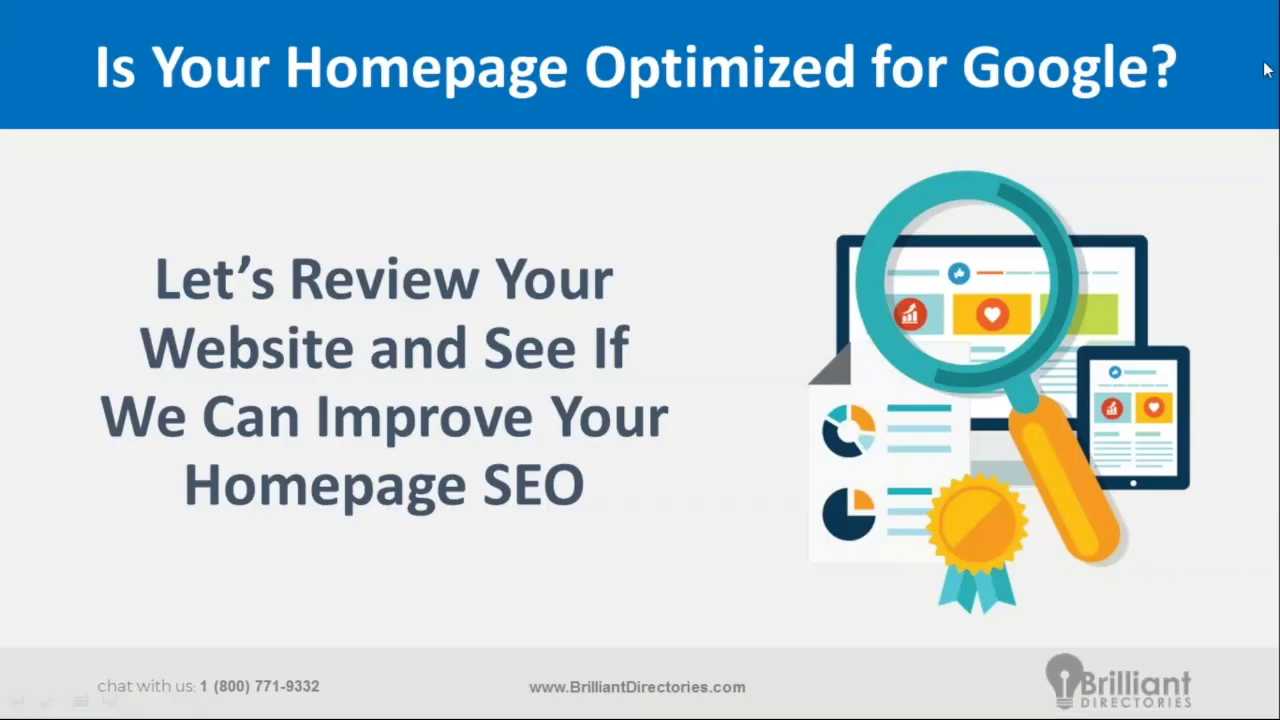
key("alt+Tab")
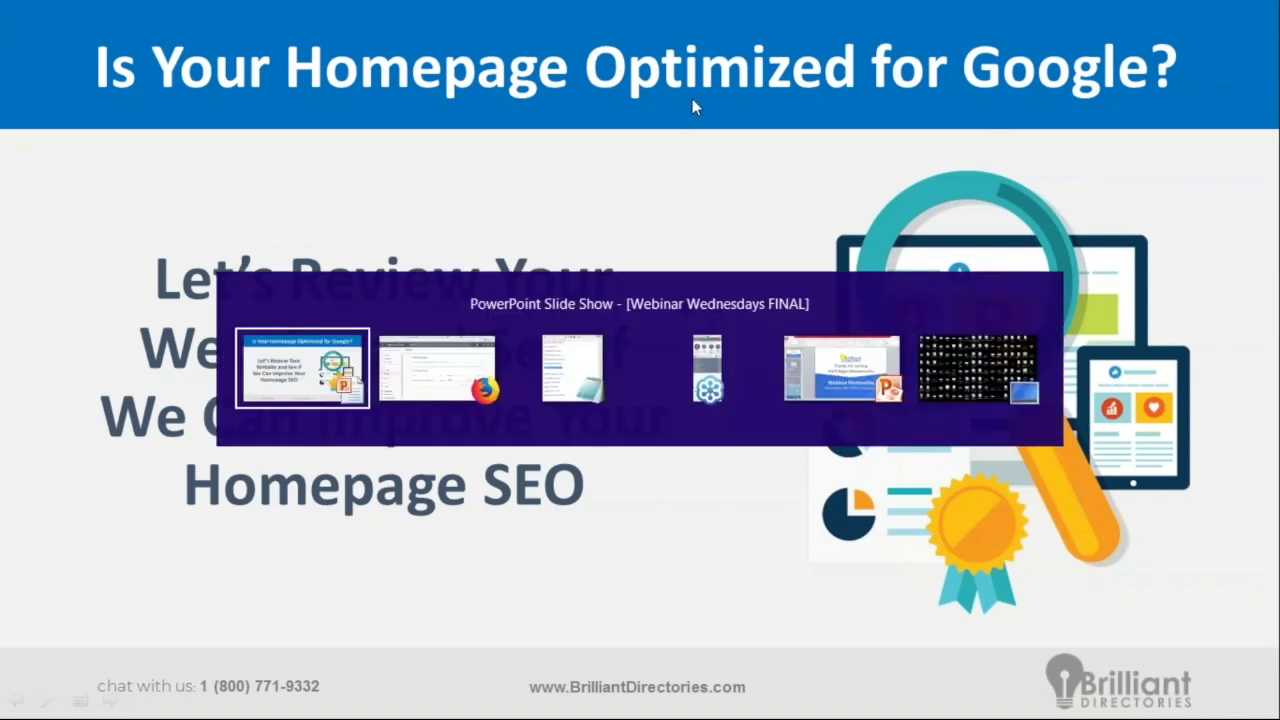
key("alt+Tab")
key("ctrl+Tab")
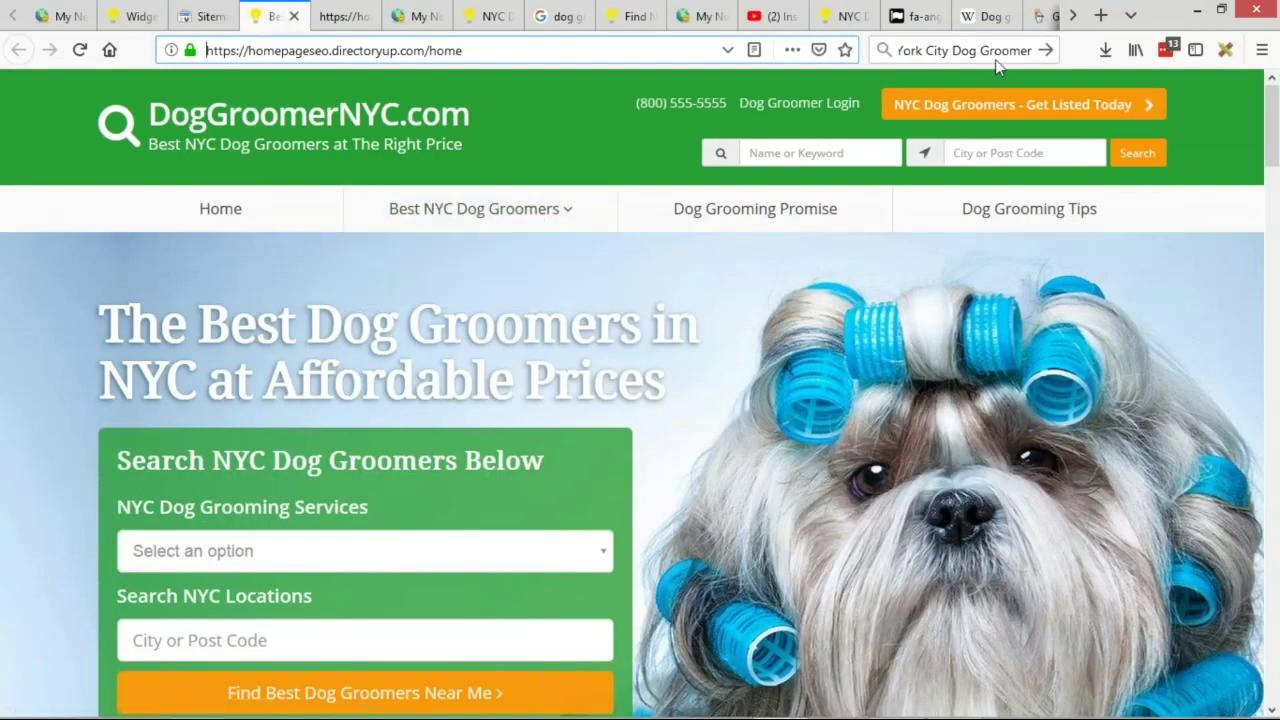
left_click(1026, 301)
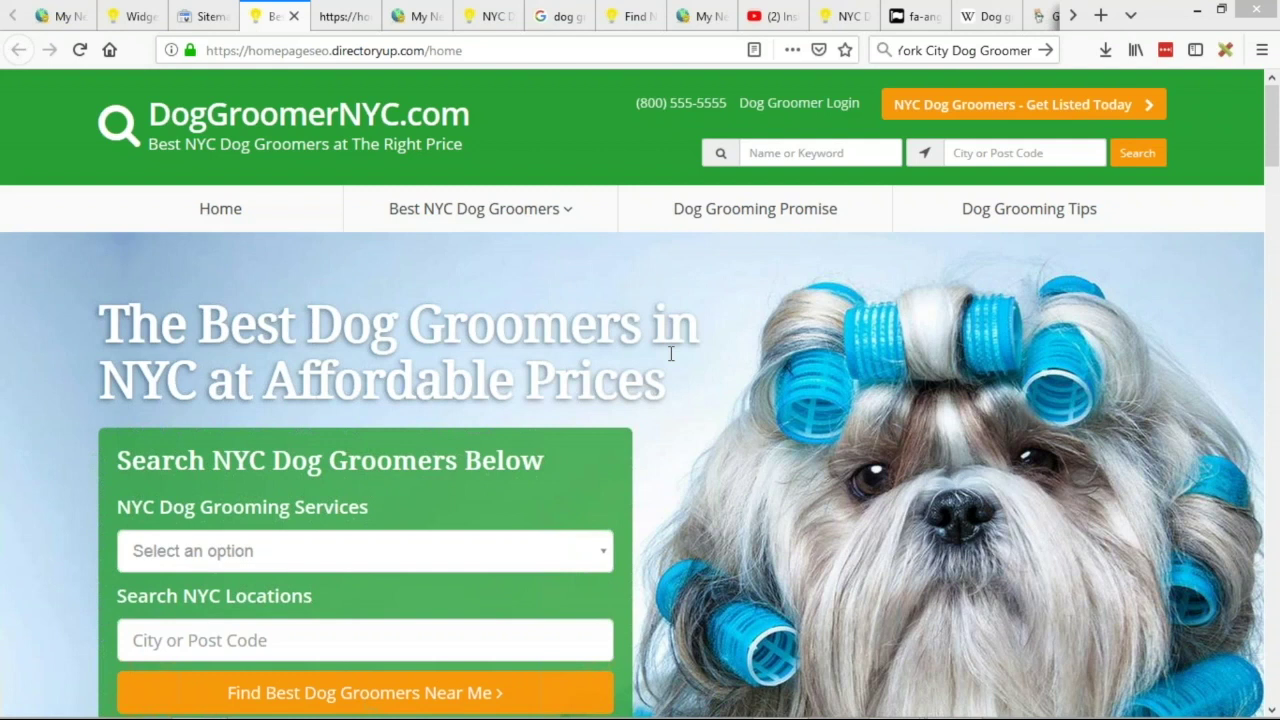
- Look through the homepage's search form, service categories and groomer listings, and return to the search form
scroll(745, 431, "down", 3)
scroll(713, 372, "up", 3)
scroll(49, 413, "down", 10)
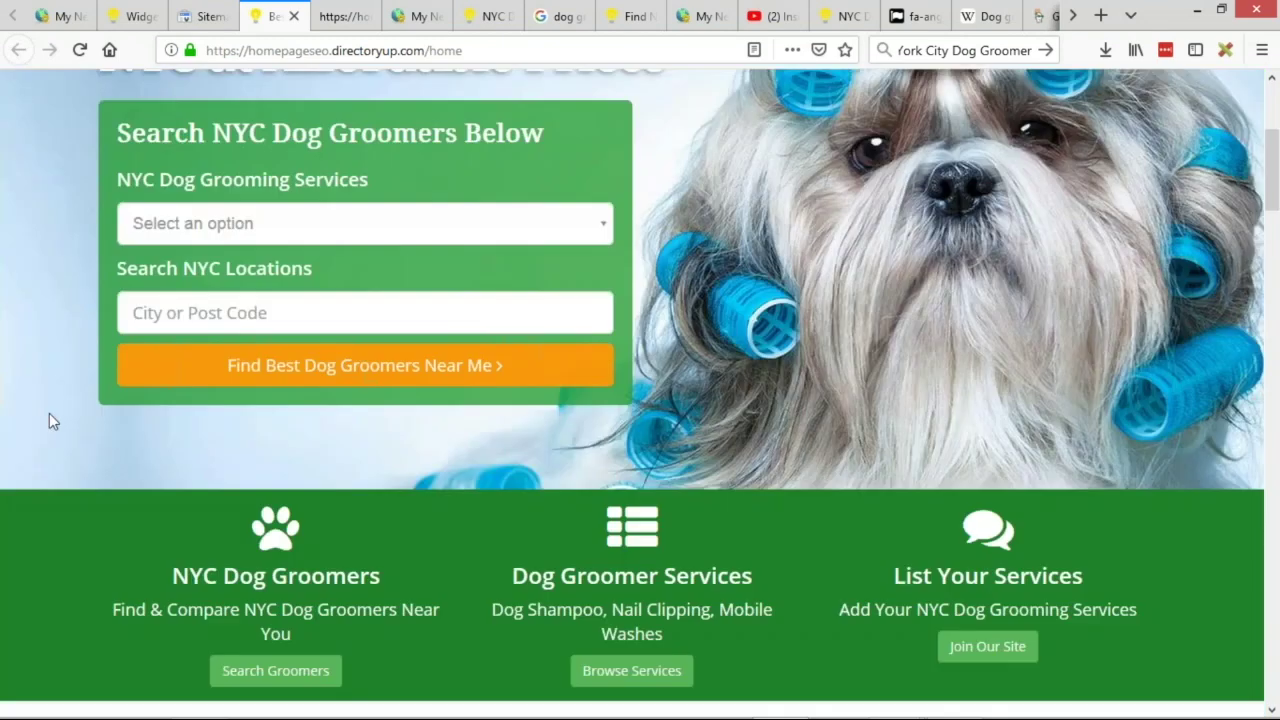
scroll(695, 343, "down", 12)
scroll(695, 343, "up", 20)
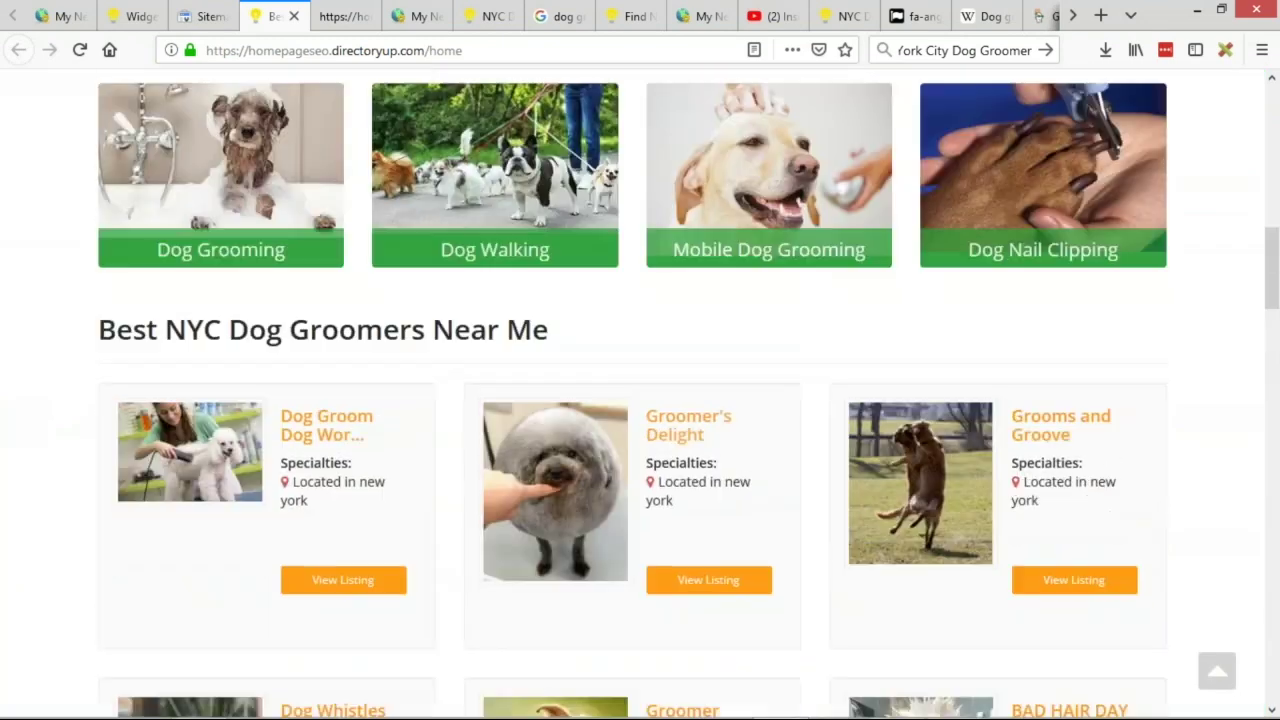
scroll(695, 343, "up", 3)
- Search the directory for the Dog Nail Clipping service and examine the results page heading
left_click(168, 480)
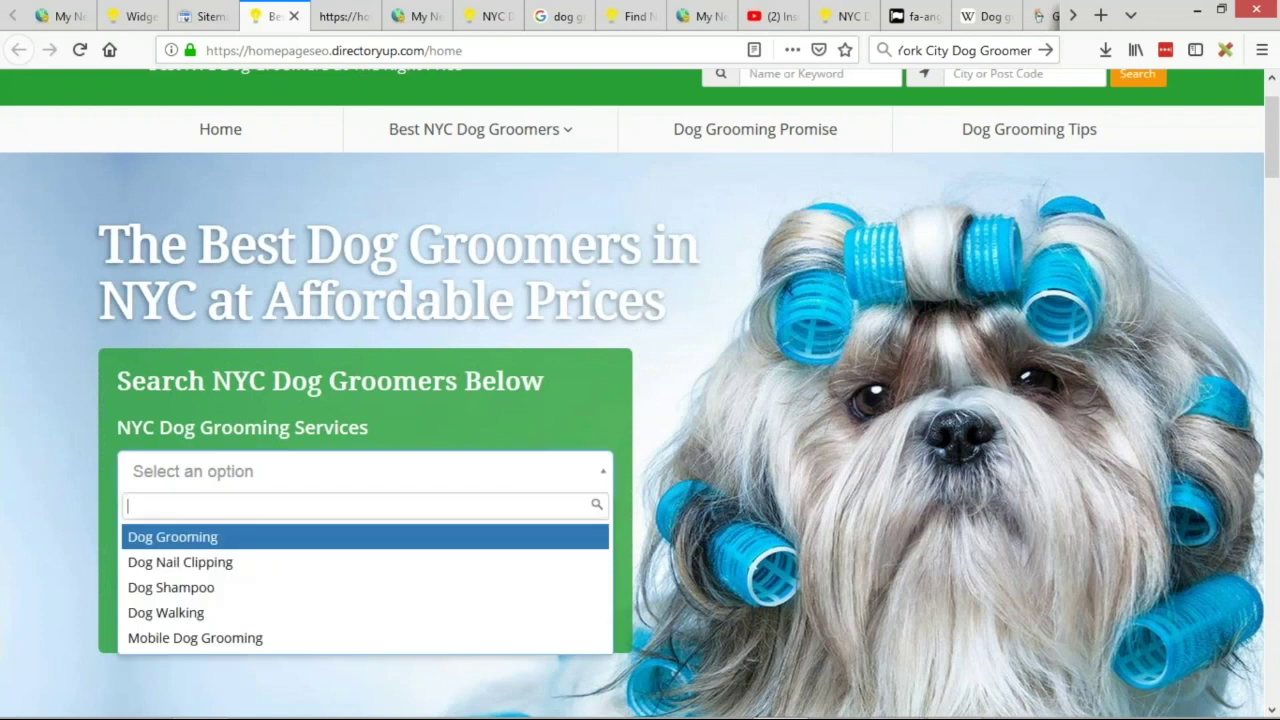
left_click(200, 565)
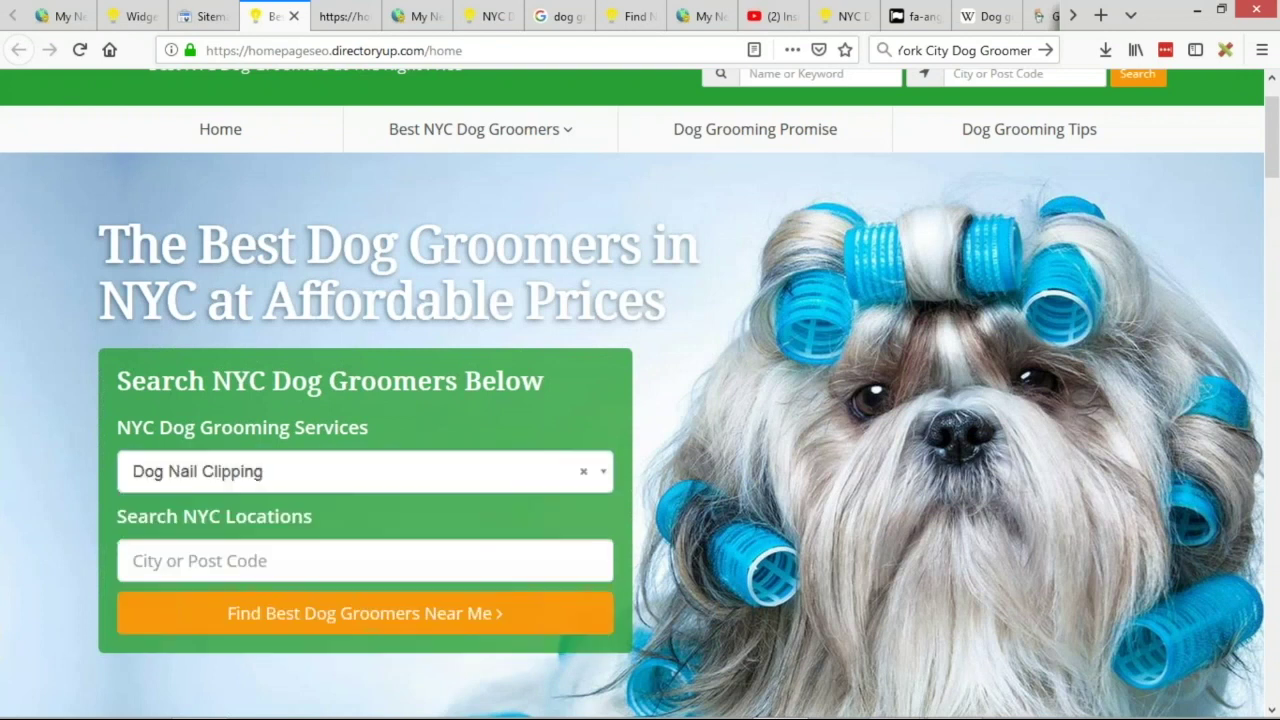
left_click(335, 617)
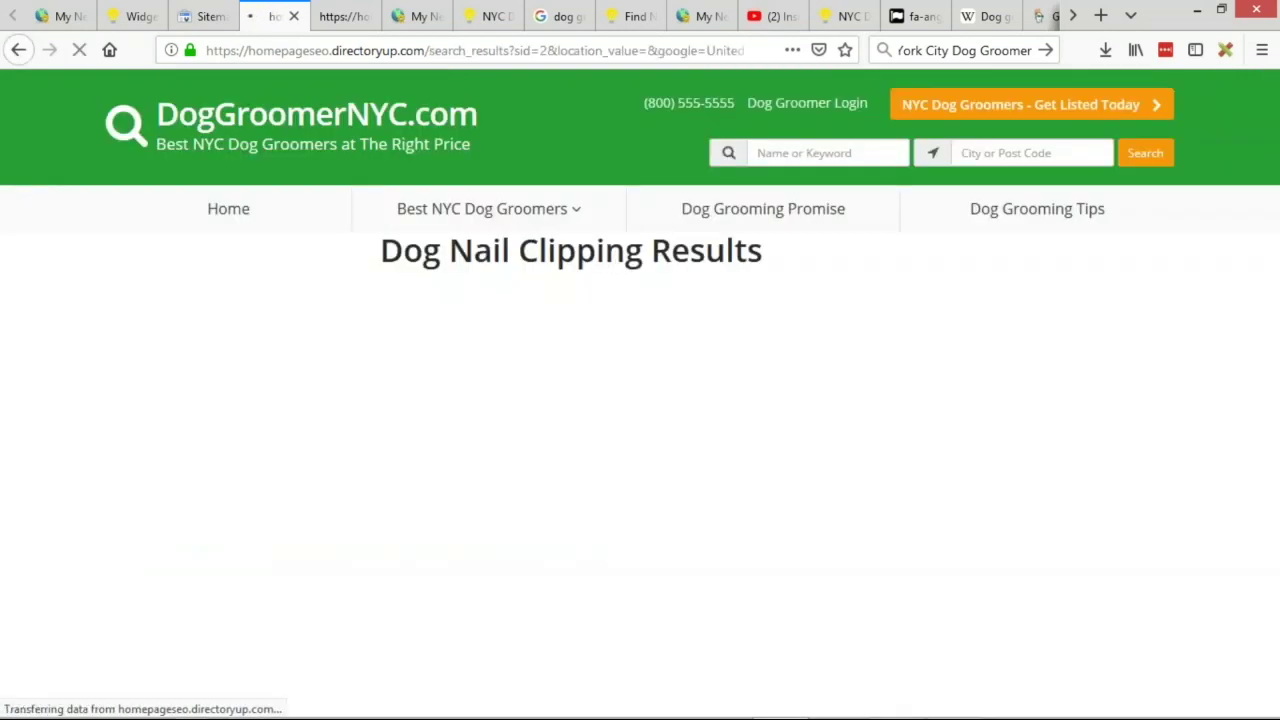
left_click_drag(372, 278, 640, 278)
left_click(686, 275)
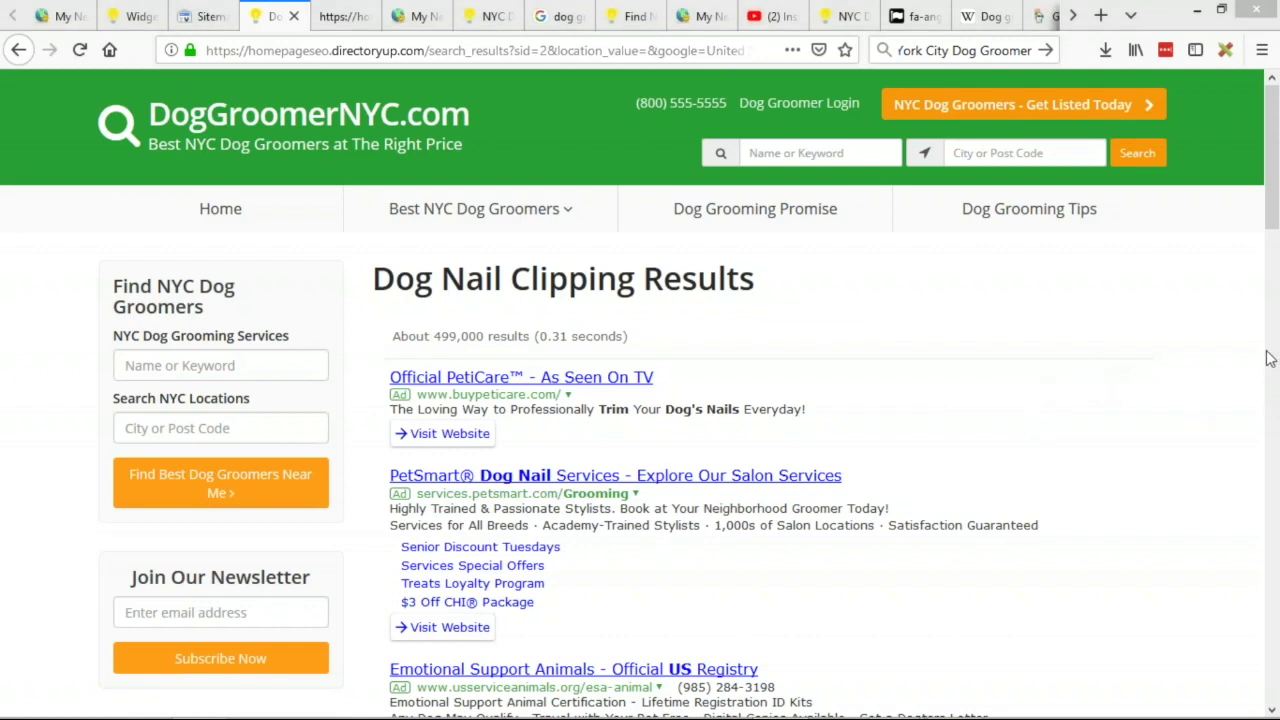
- Return to the DogGroomerNYC.com homepage and review its content down to the footer links
left_click(343, 143)
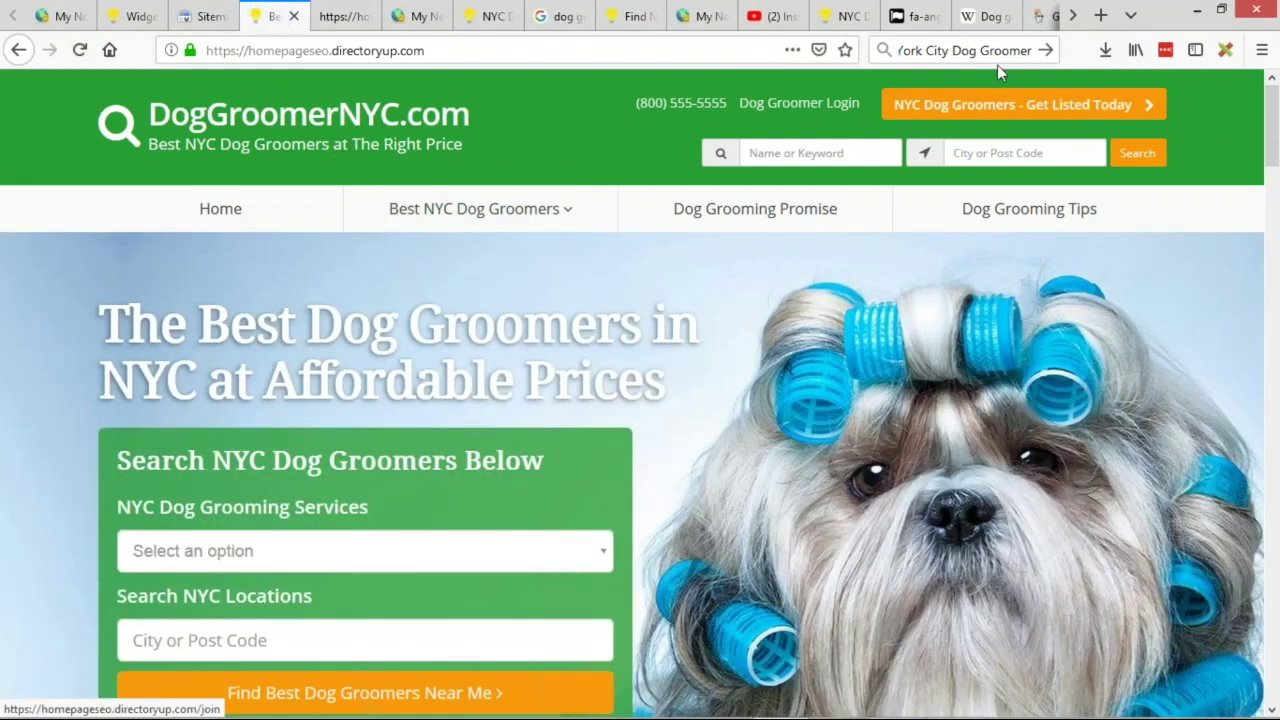
scroll(775, 394, "down", 1)
scroll(776, 396, "down", 15)
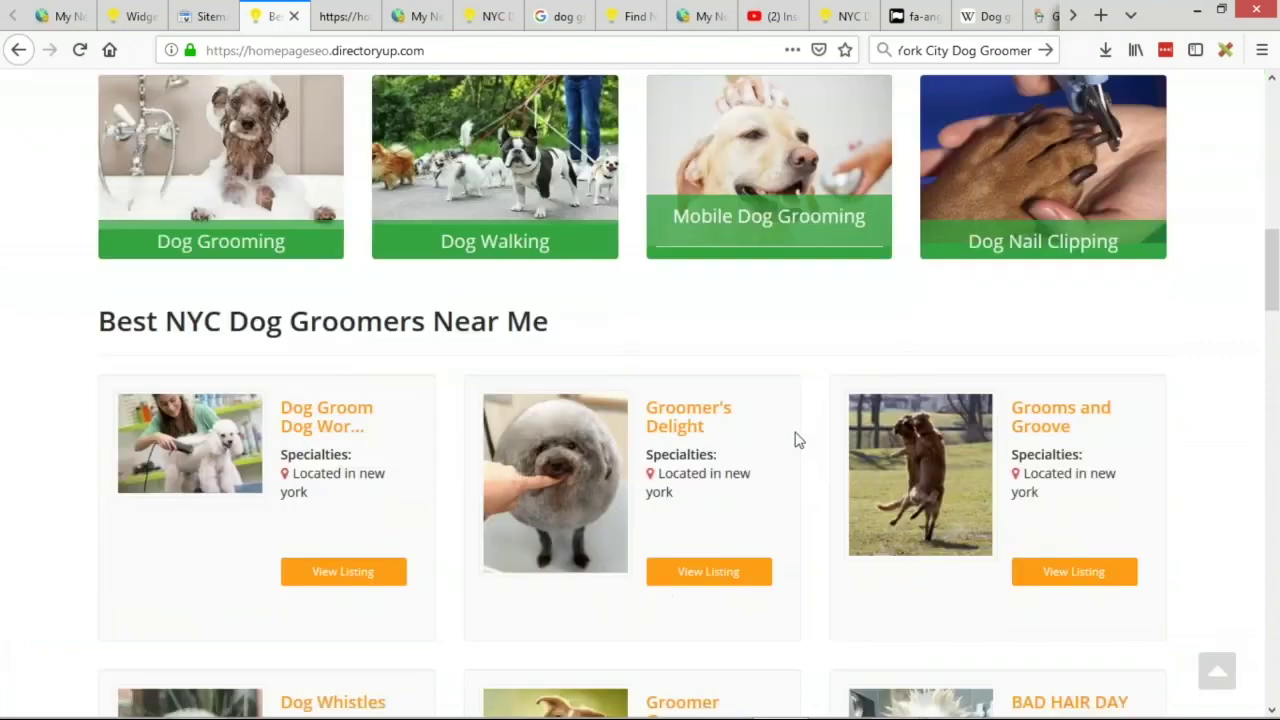
scroll(795, 455, "down", 15)
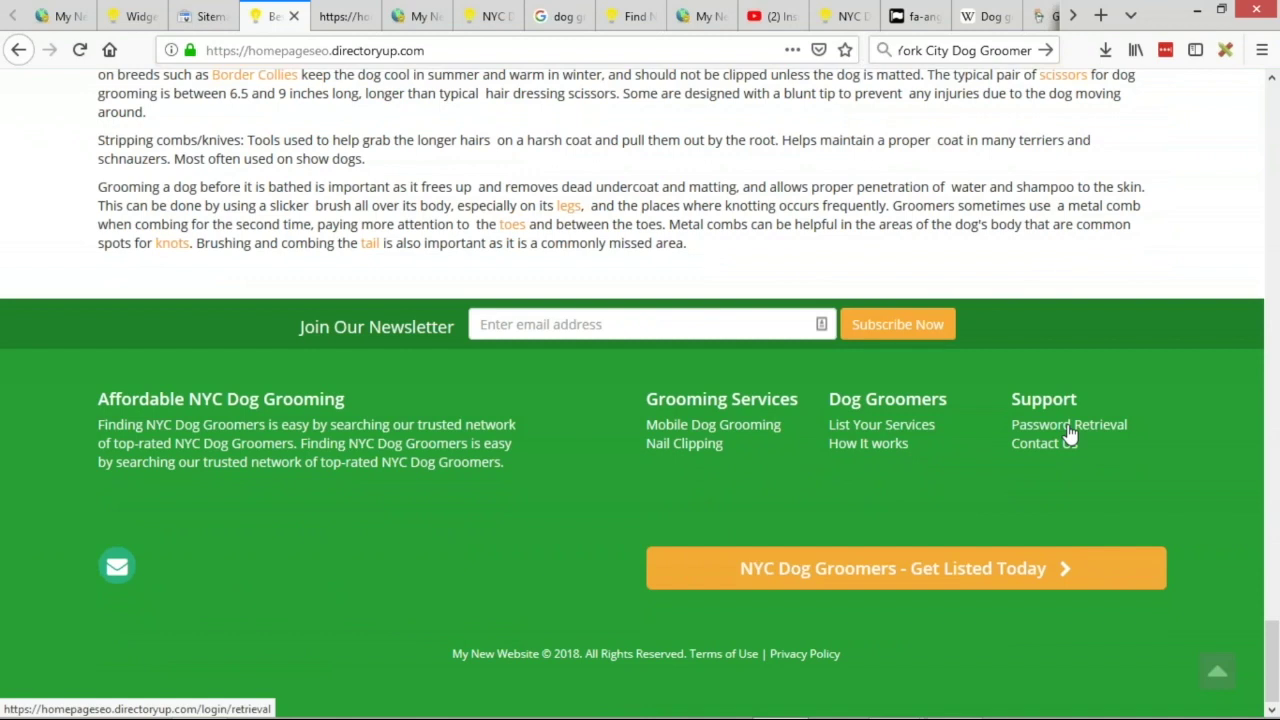
- Switch to the presentation and go back through the slides to "Don't Get Stuck on The Hamster Wheel"
key("alt+Tab")
key("Right")
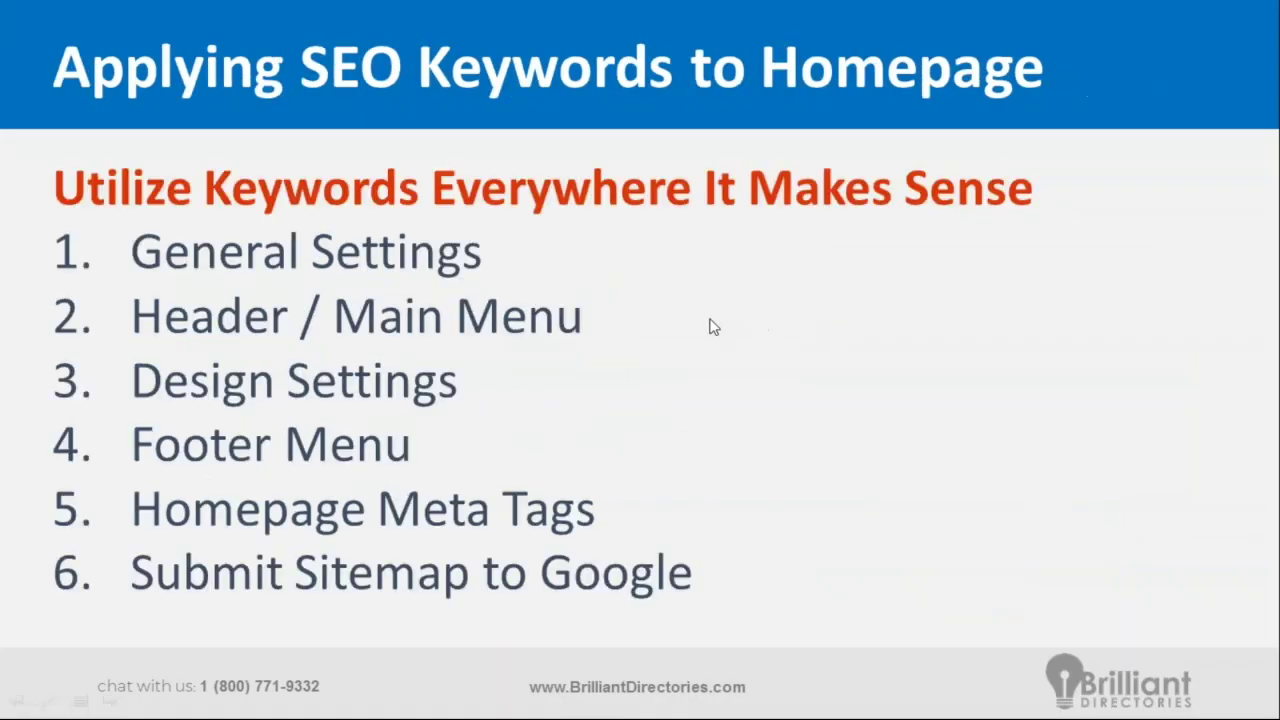
key("Left")
key("Left")
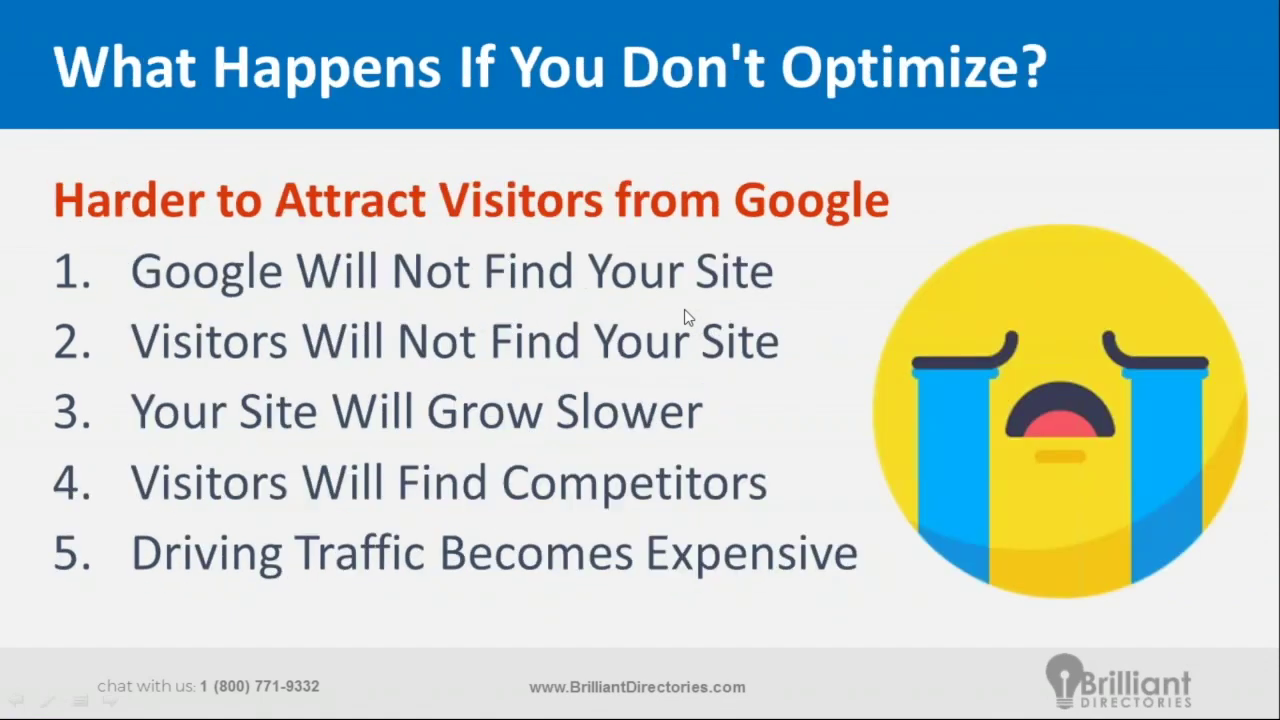
key("Left")
key("Left")
key("Left")
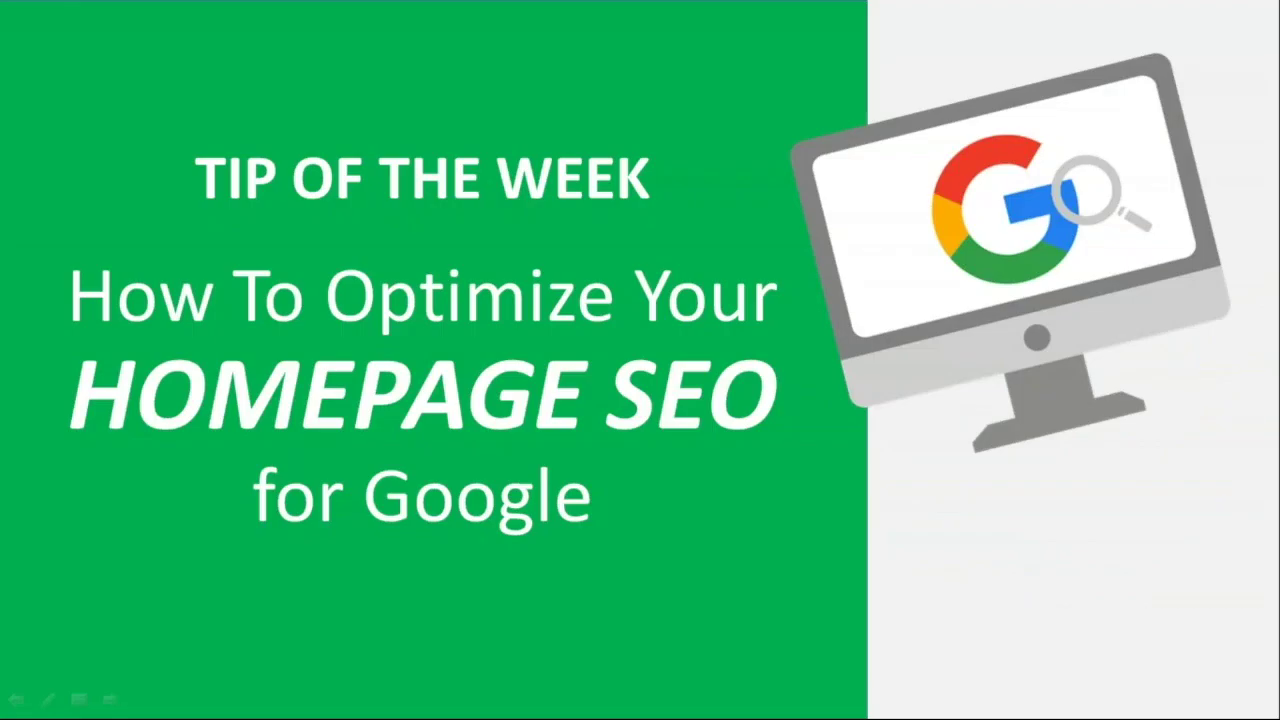
key("Left")
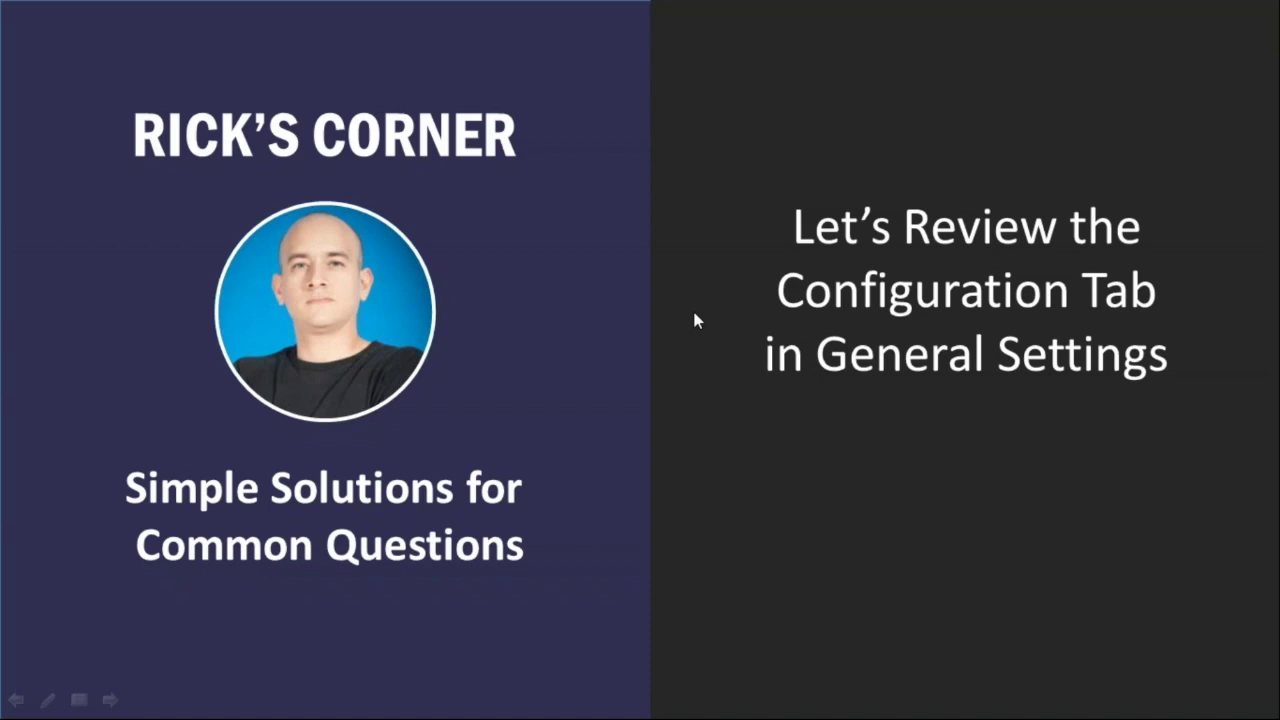
key("Left")
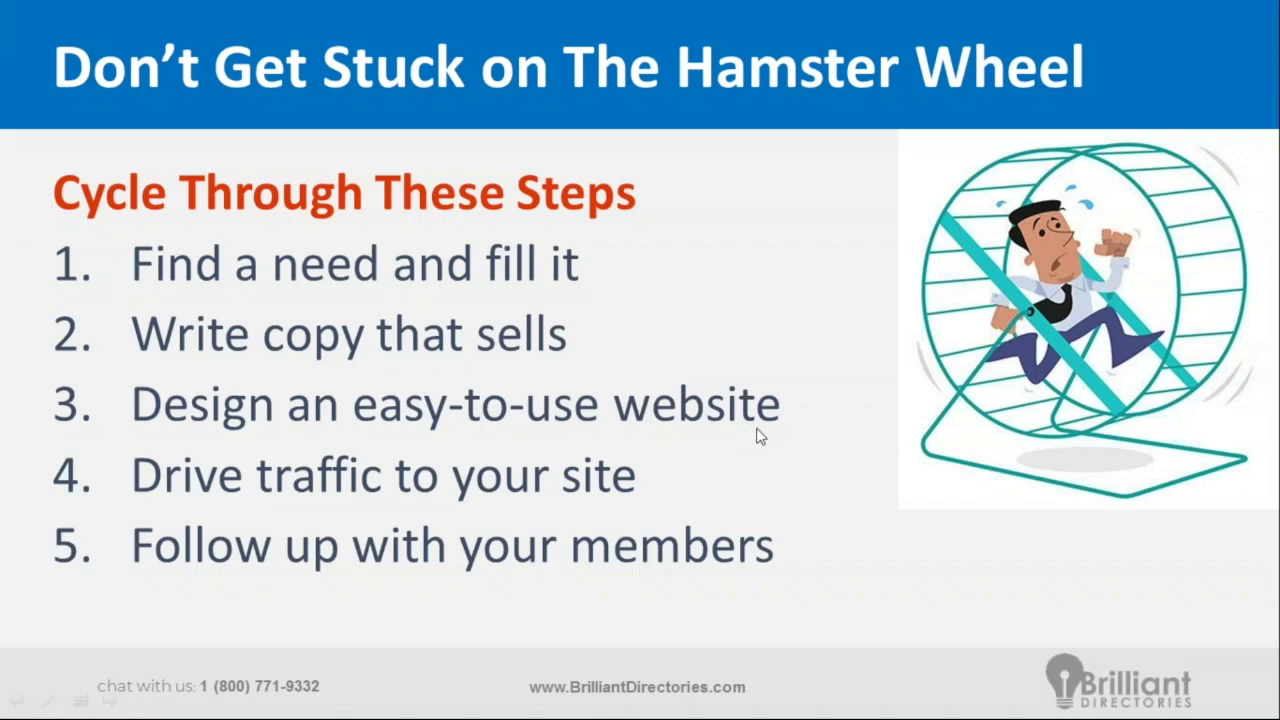